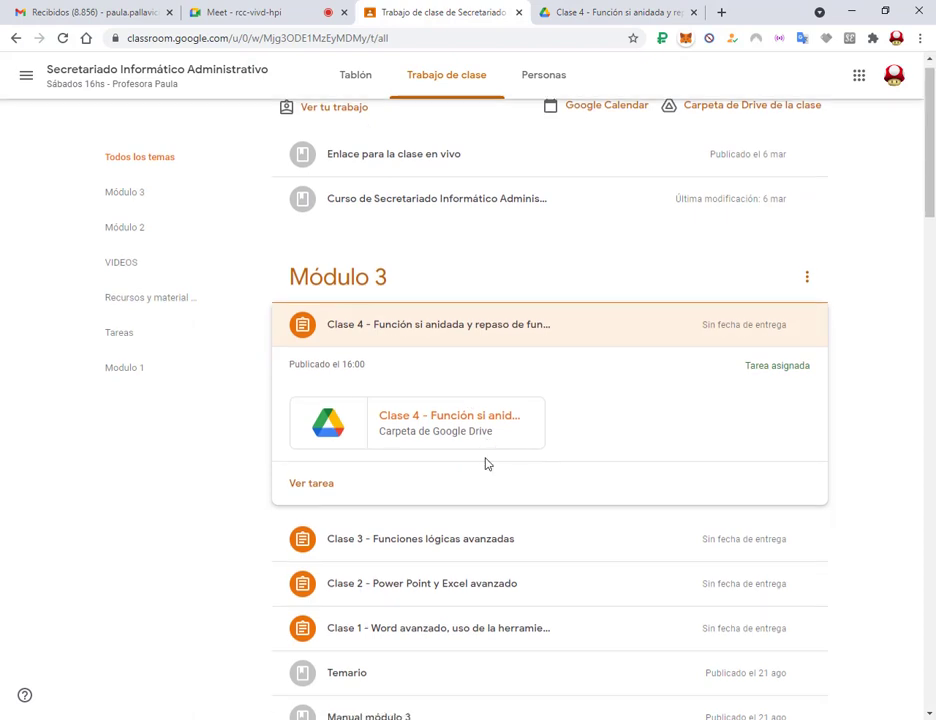
Open Manual módulo III.pdf from the Módulo 3 class material and go through it to the Excel function exercises
click(391, 591)
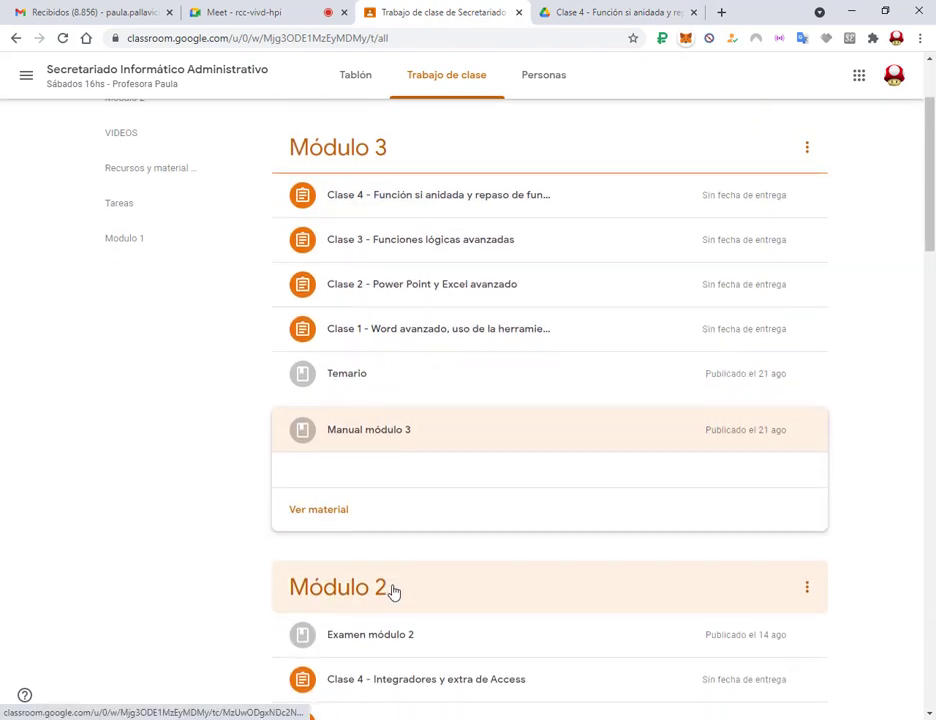
click(481, 470)
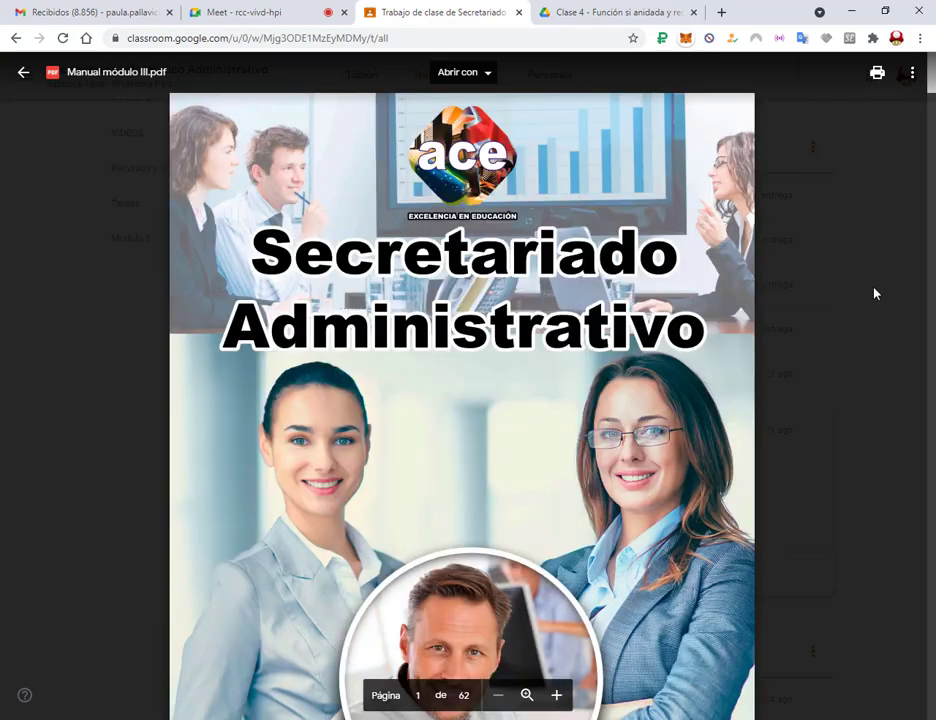
scroll(875, 292, down, 20)
scroll(779, 324, down, 10)
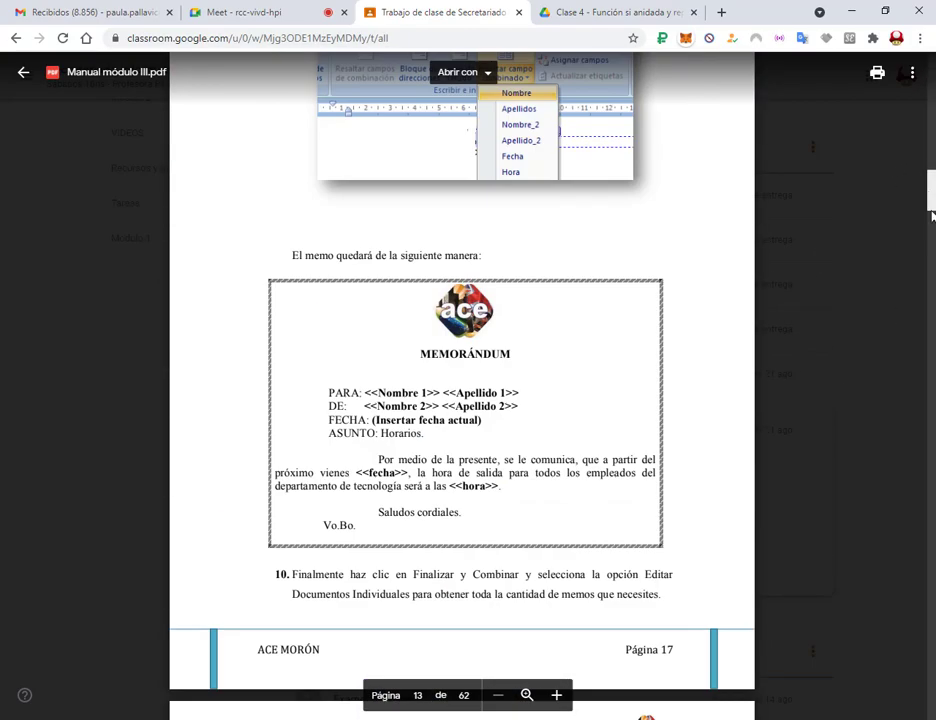
click(934, 259)
scroll(906, 335, down, 12)
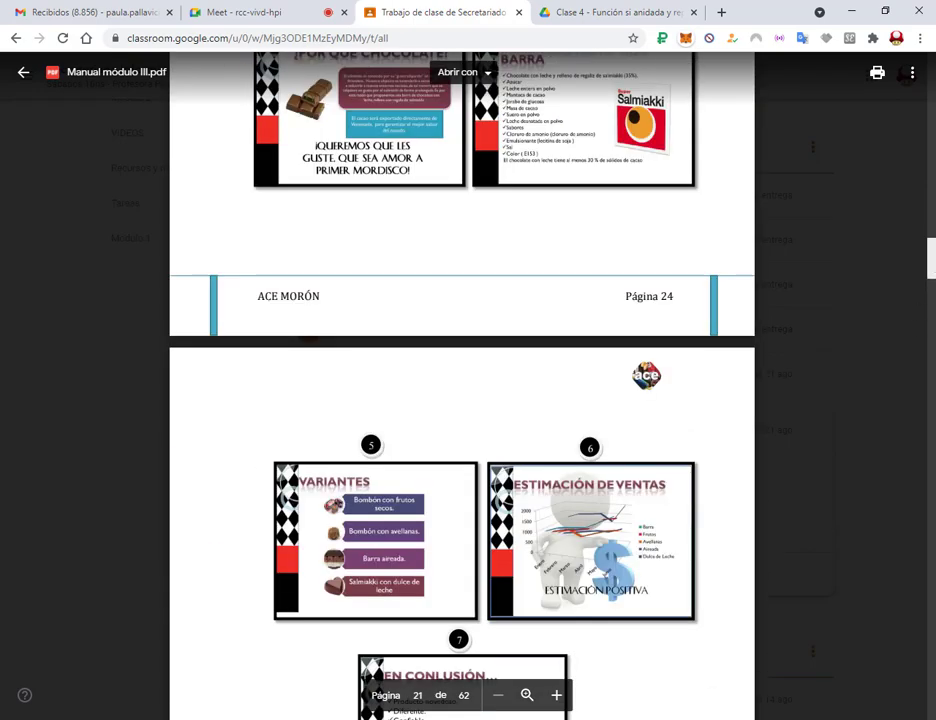
Examine the manual's conditional and nested SI function exercises, from Práctica N° 4 to Práctica N° 9
scroll(906, 335, up, 8)
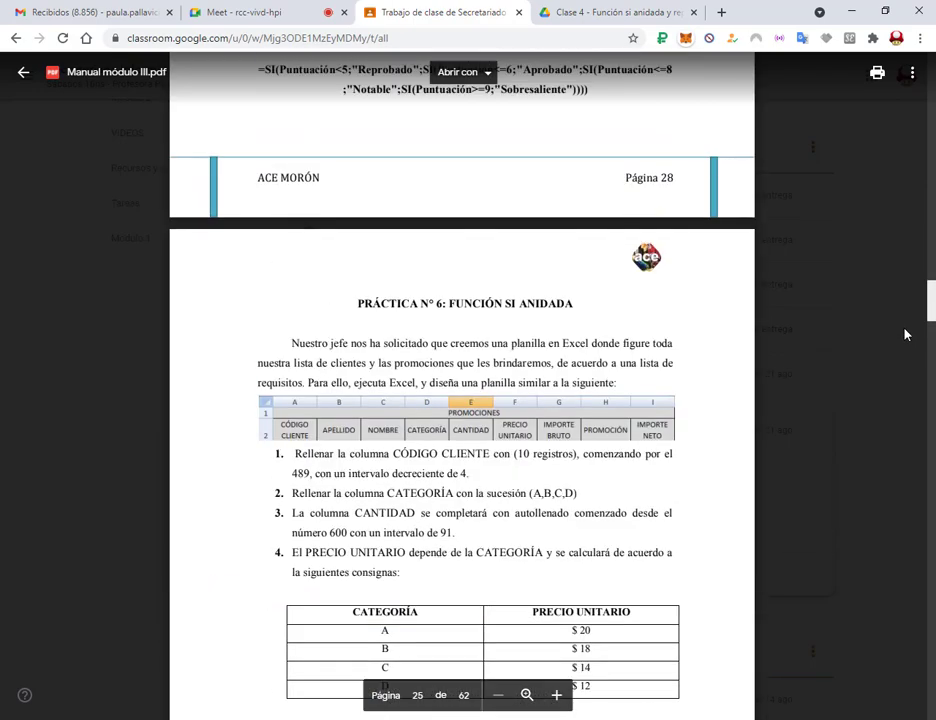
scroll(903, 337, up, 5)
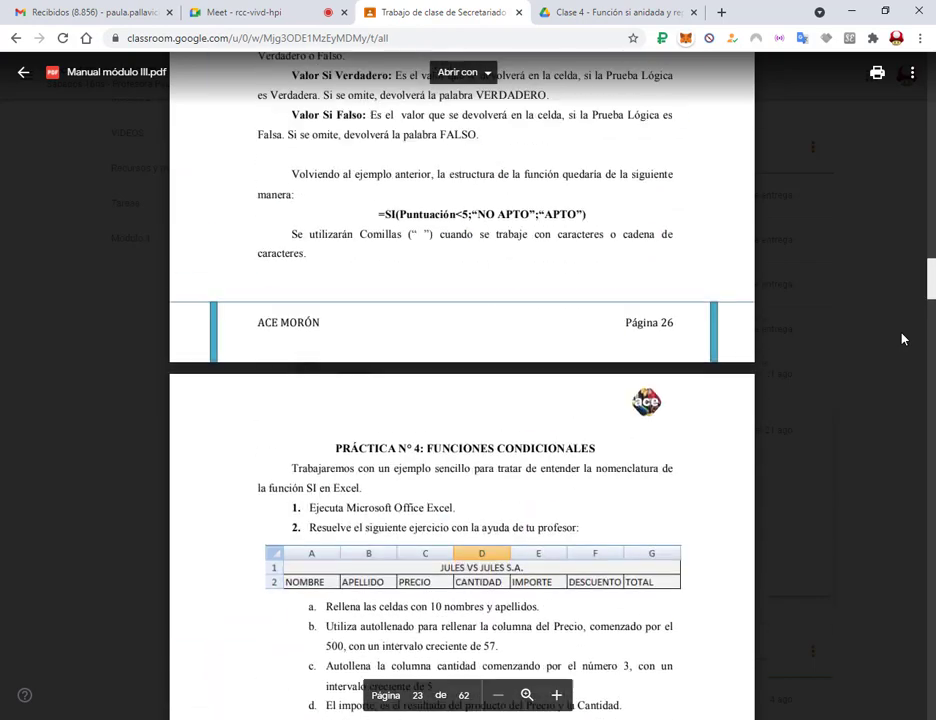
scroll(456, 470, down, 5)
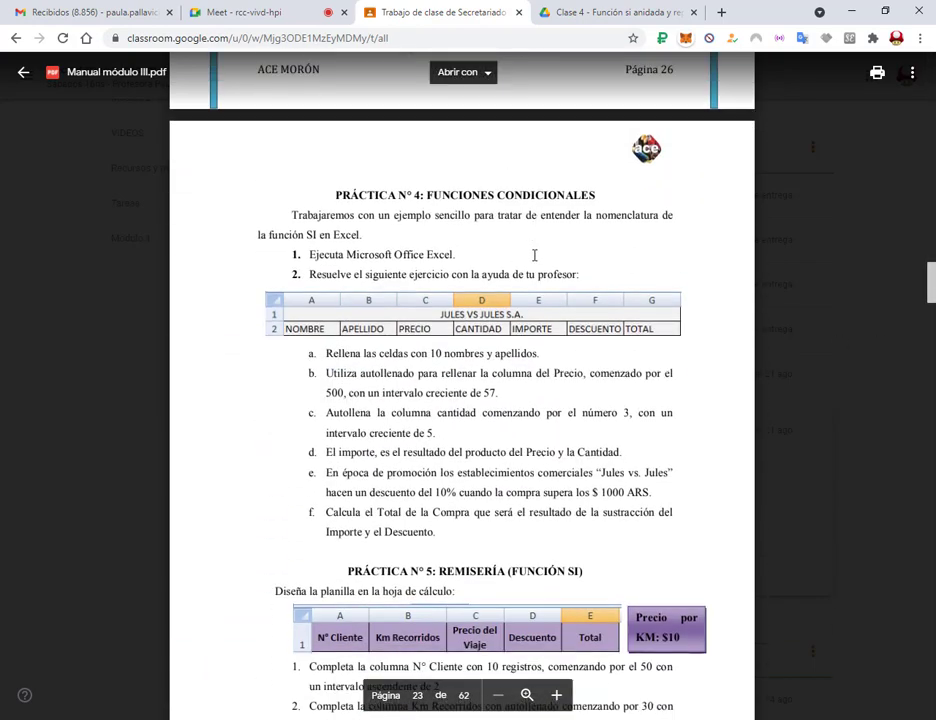
scroll(512, 312, down, 12)
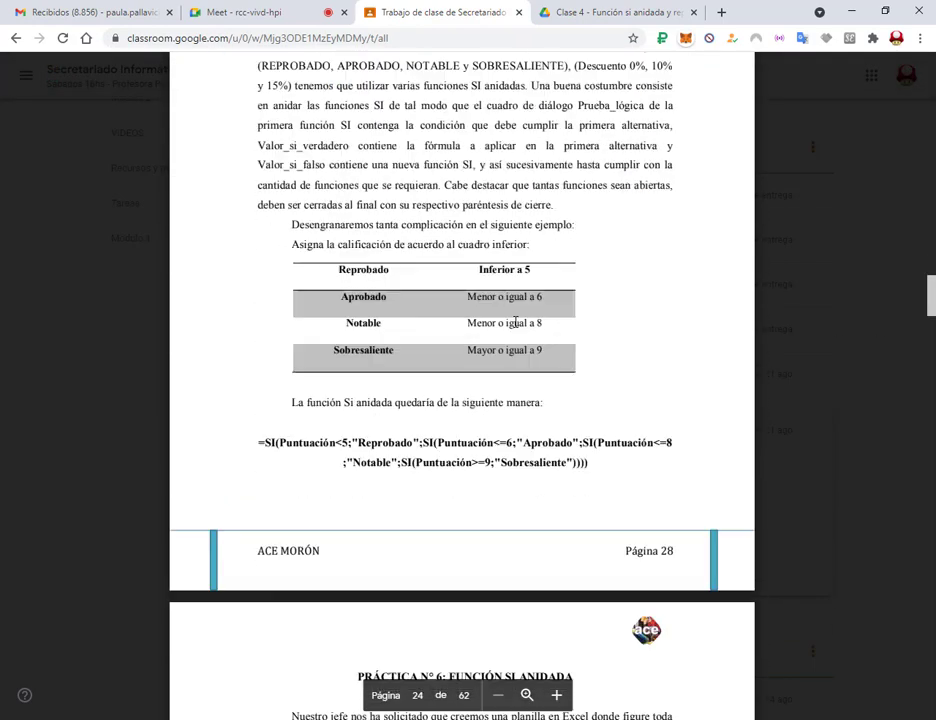
scroll(476, 232, down, 20)
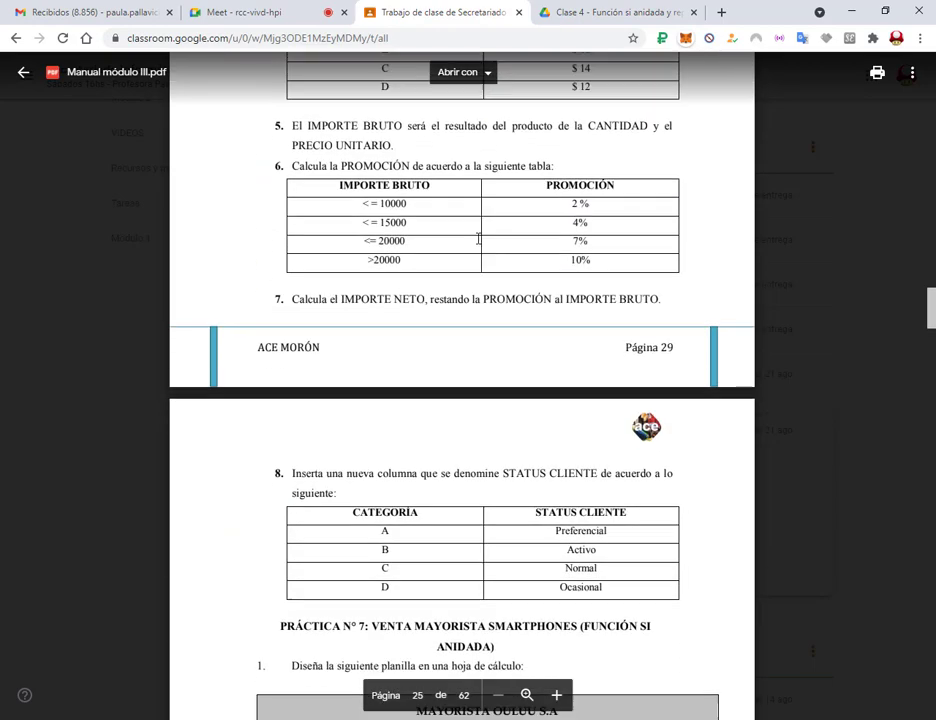
scroll(478, 240, down, 4)
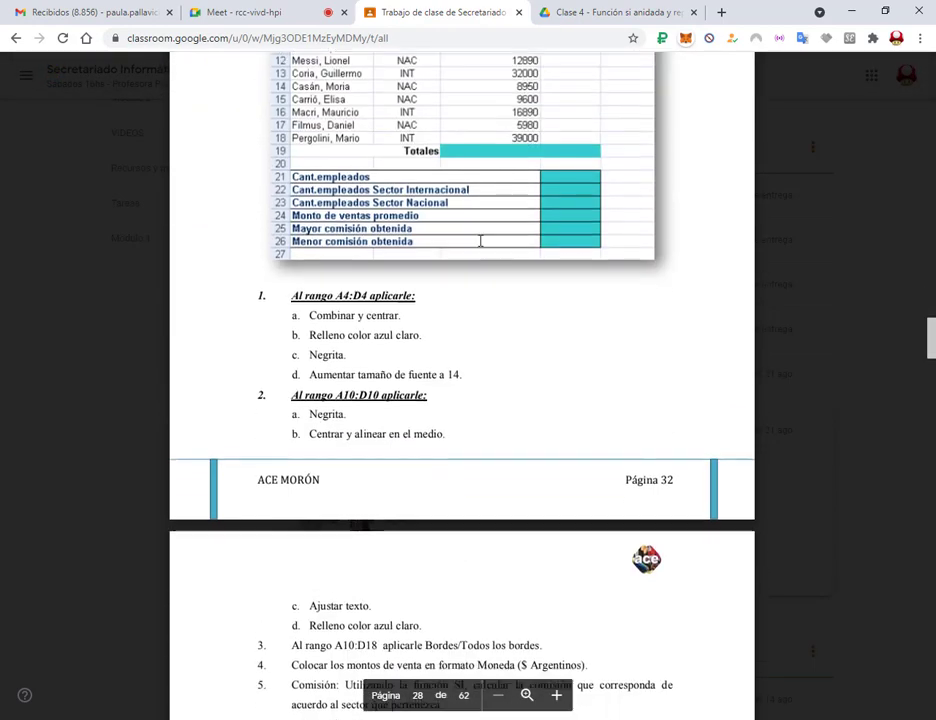
scroll(489, 244, up, 3)
scroll(502, 295, up, 6)
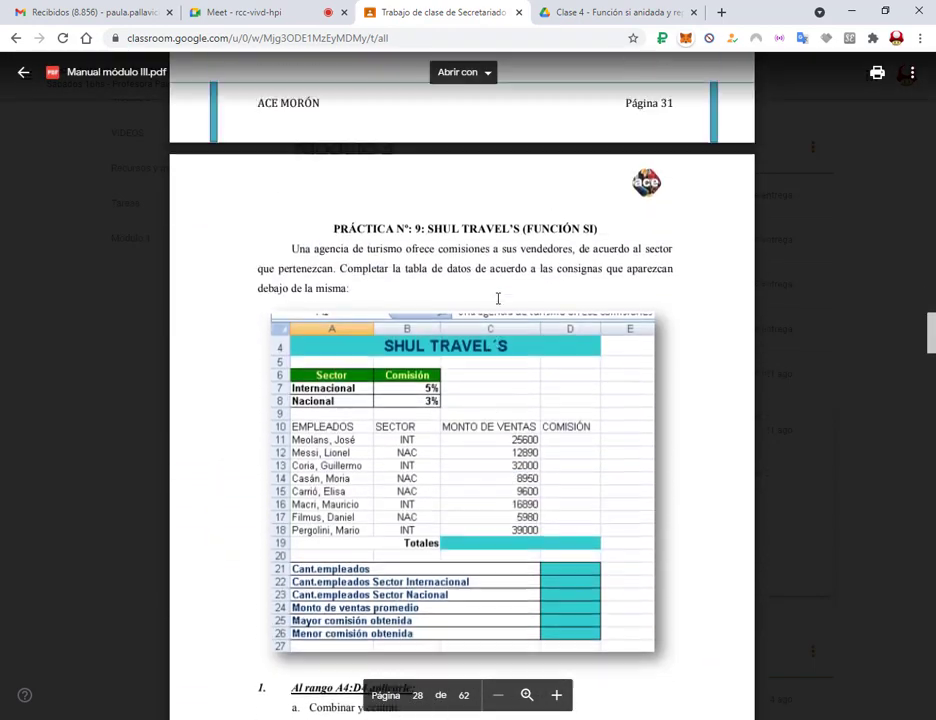
scroll(499, 297, up, 5)
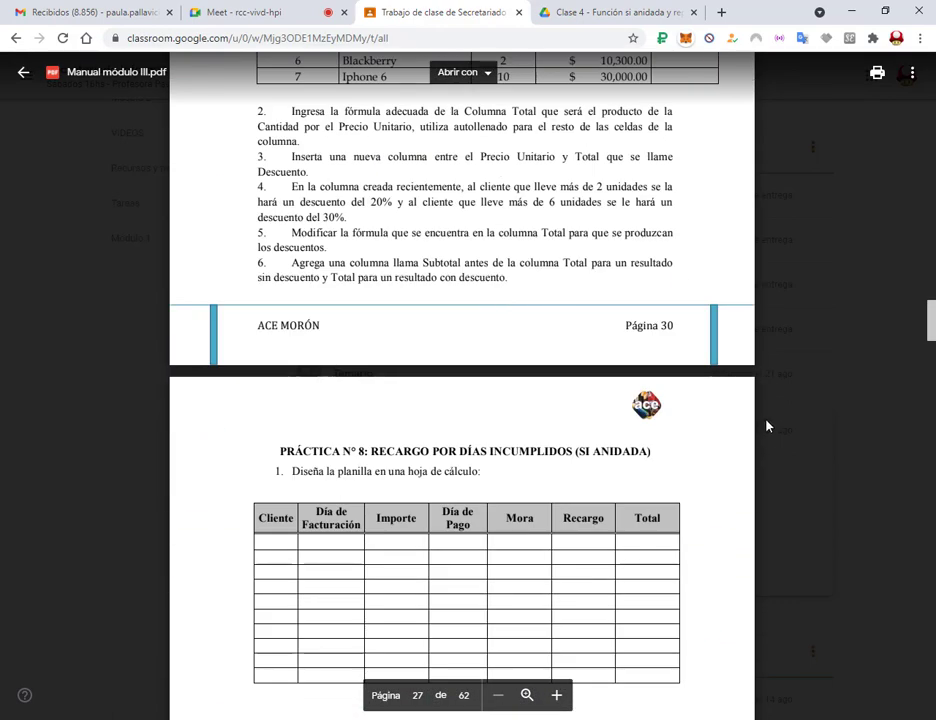
scroll(767, 453, up, 3)
Switch to the Clase 4 folder in Google Drive and open Función si anidada TP 1.pdf
key(ctrl+Tab)
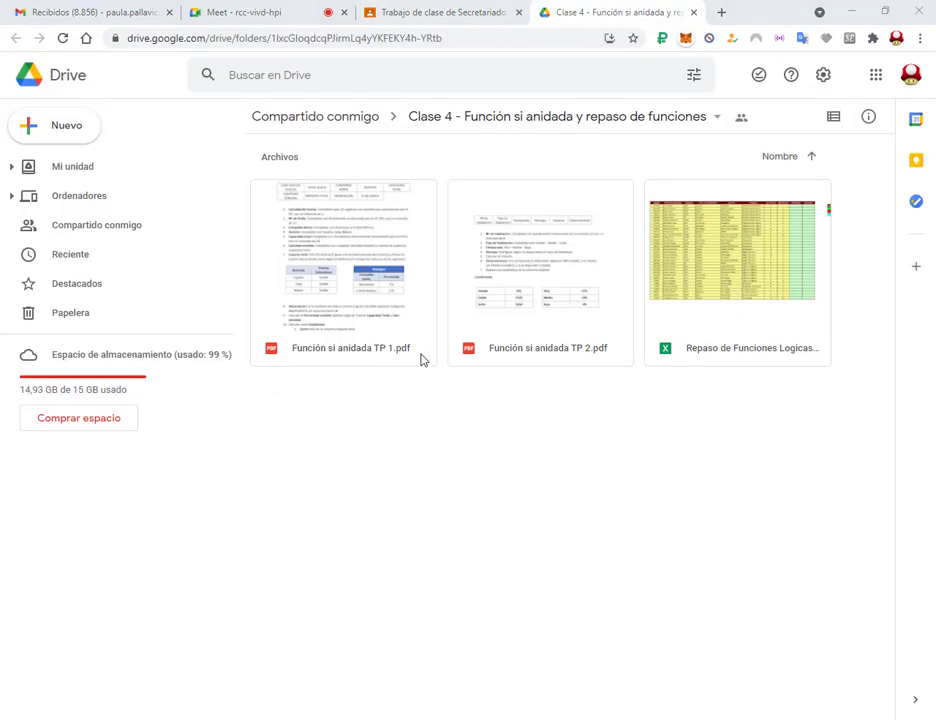
click(379, 262)
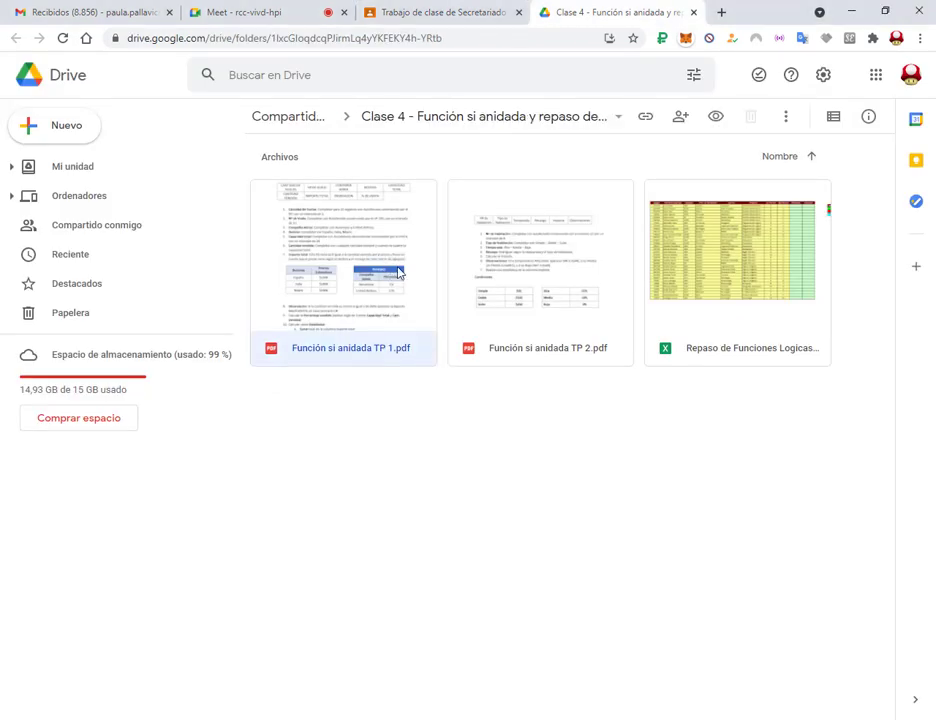
click(591, 305)
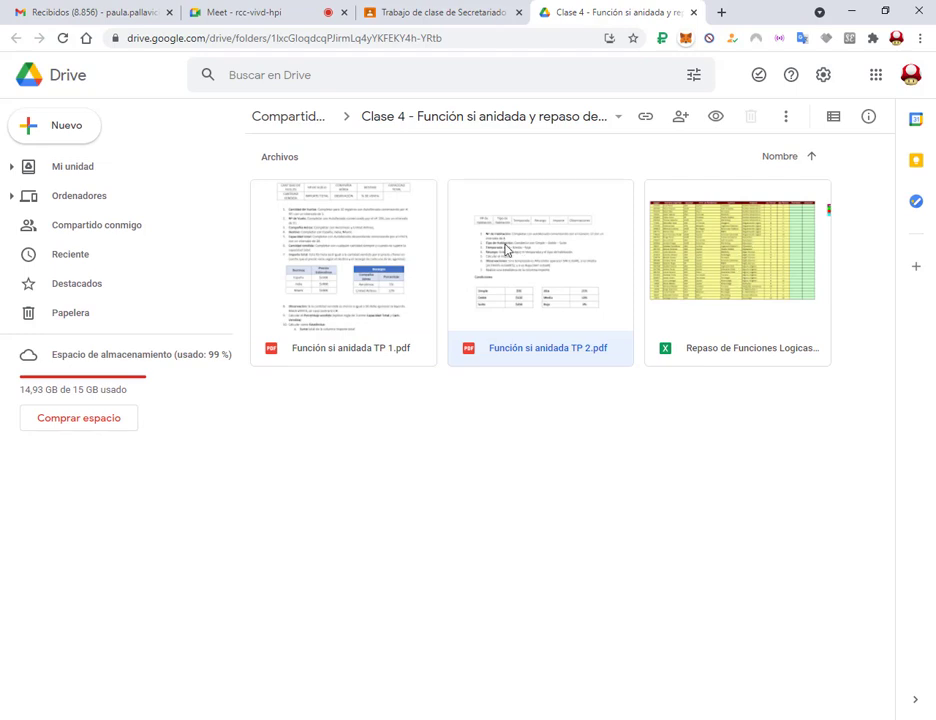
click(356, 240)
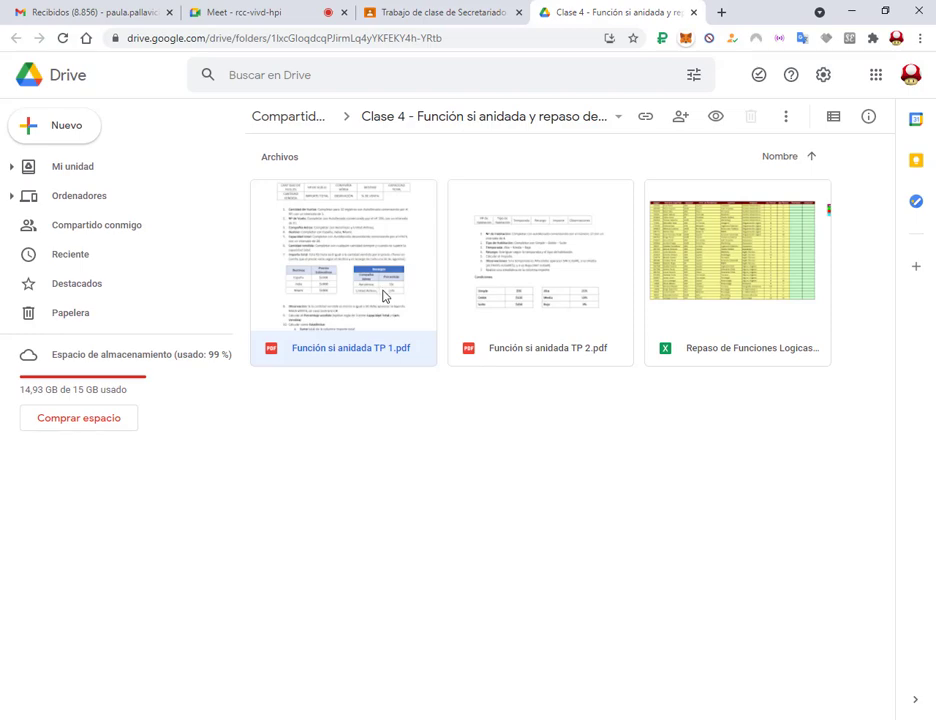
double_click(322, 242)
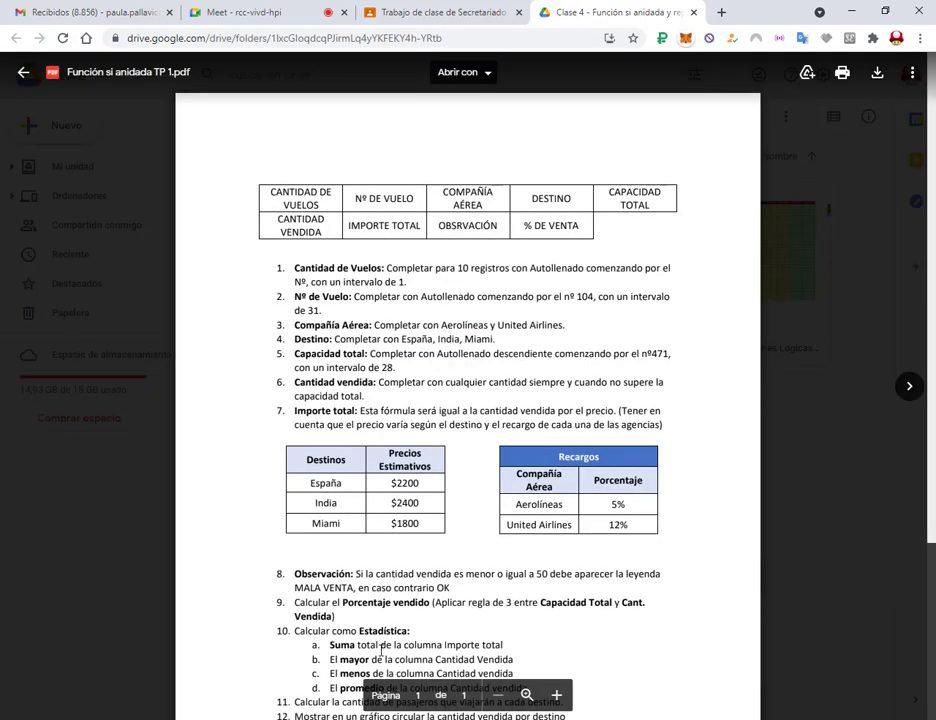
Switch to the blank Excel workbook, widen its window and place it below the assignment's table of headings
key(alt+Tab)
click(882, 17)
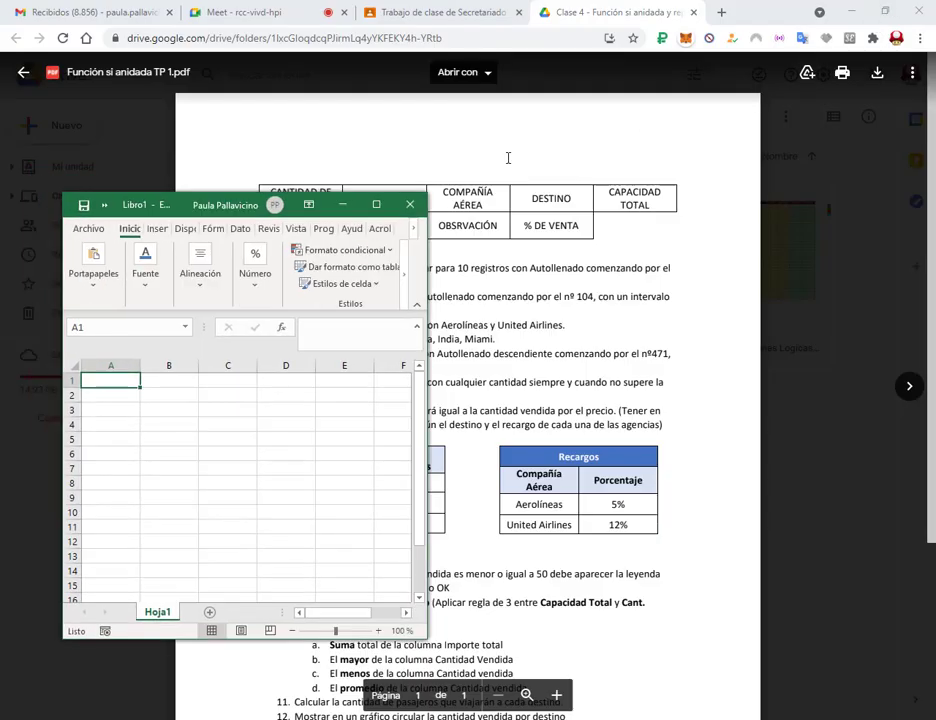
drag(426, 300, 842, 305)
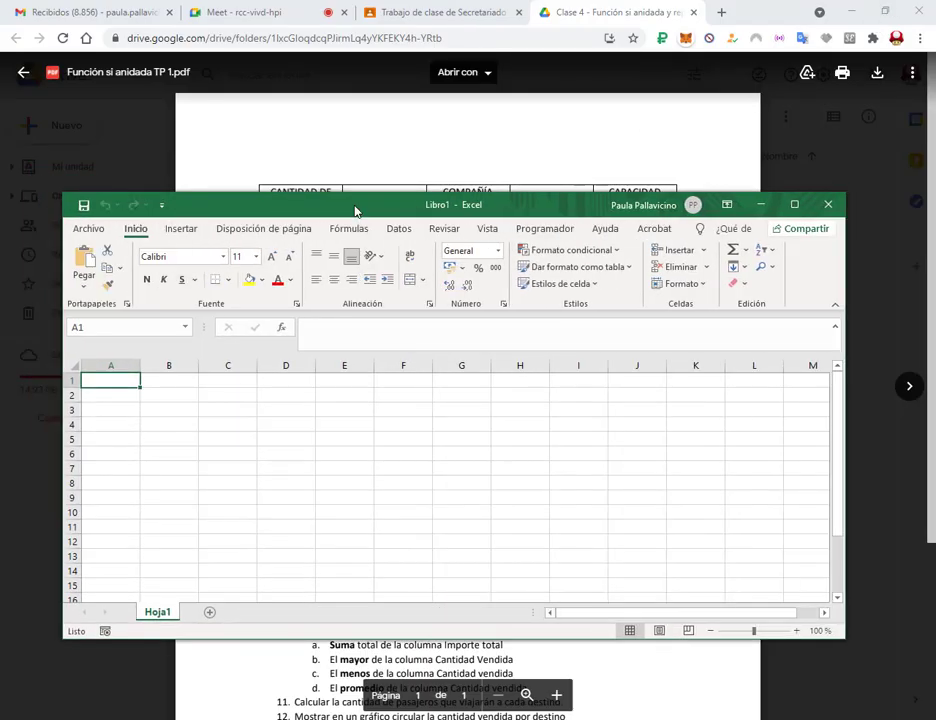
drag(355, 209, 395, 372)
Enter the headings Cantidad de vuelos, Nº de vuelo, Compañía aérea, Destino and Capacidad total in A1:E1
text(Cantidad de vuelos)
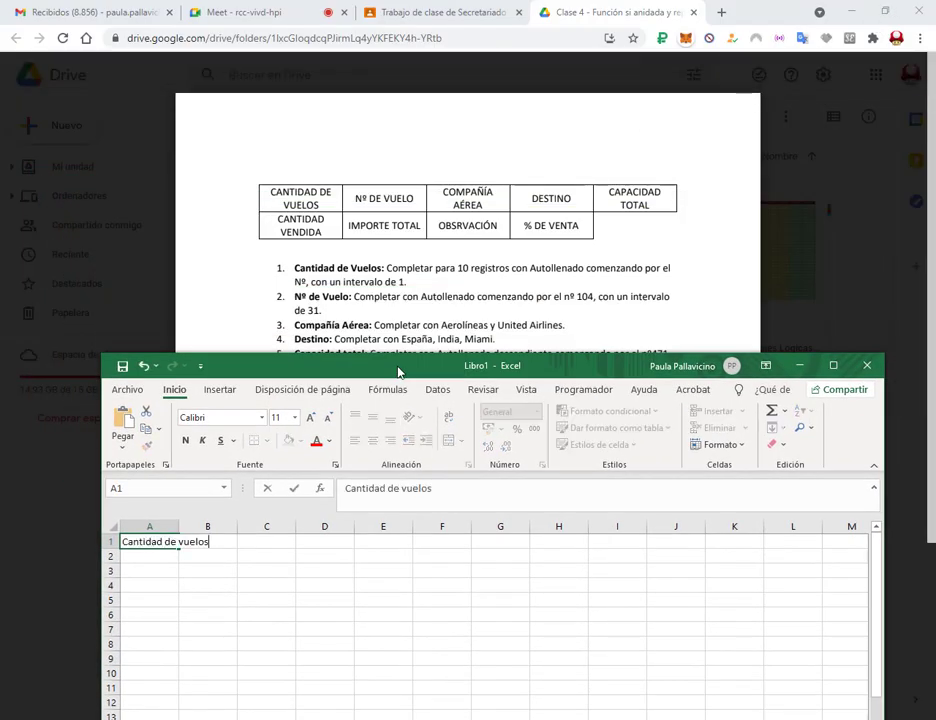
key(Tab)
text(Nº de vuelo)
key(Tab)
text(Compañía)
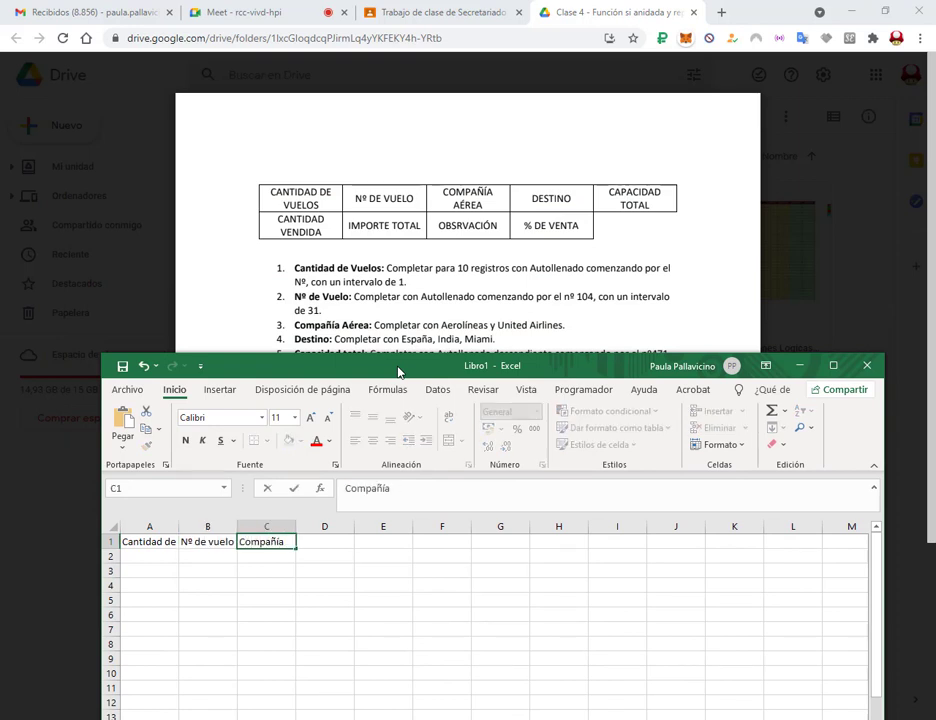
text( aérea)
key(Tab)
text(Destino)
key(Tab)
text(Capacidad total)
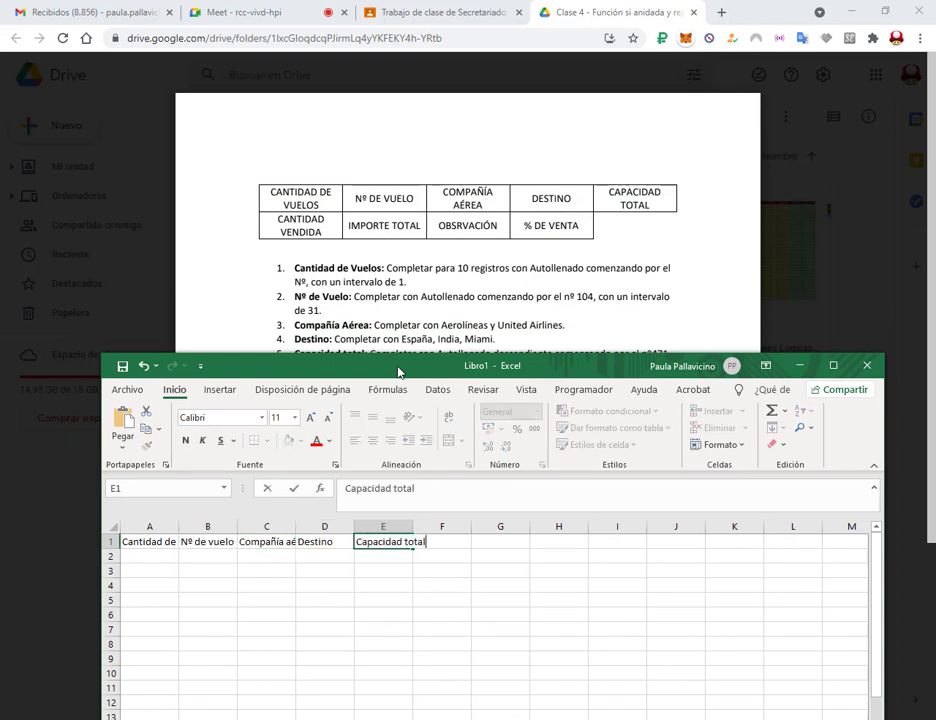
key(Tab)
Enter the headings Cantidad vendida, Importe total, Observación and % de venta in F1:I1
text(Cantidad vendida)
key(Tab)
text(Importe total)
key(Tab)
text(Observación)
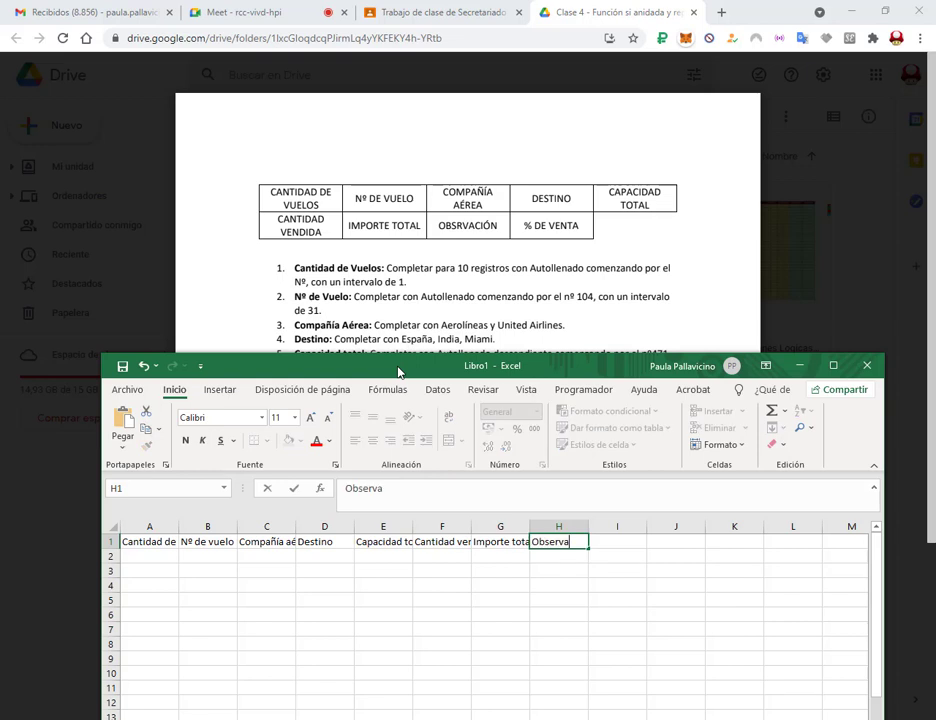
key(Tab)
text(% de venta)
key(Return)
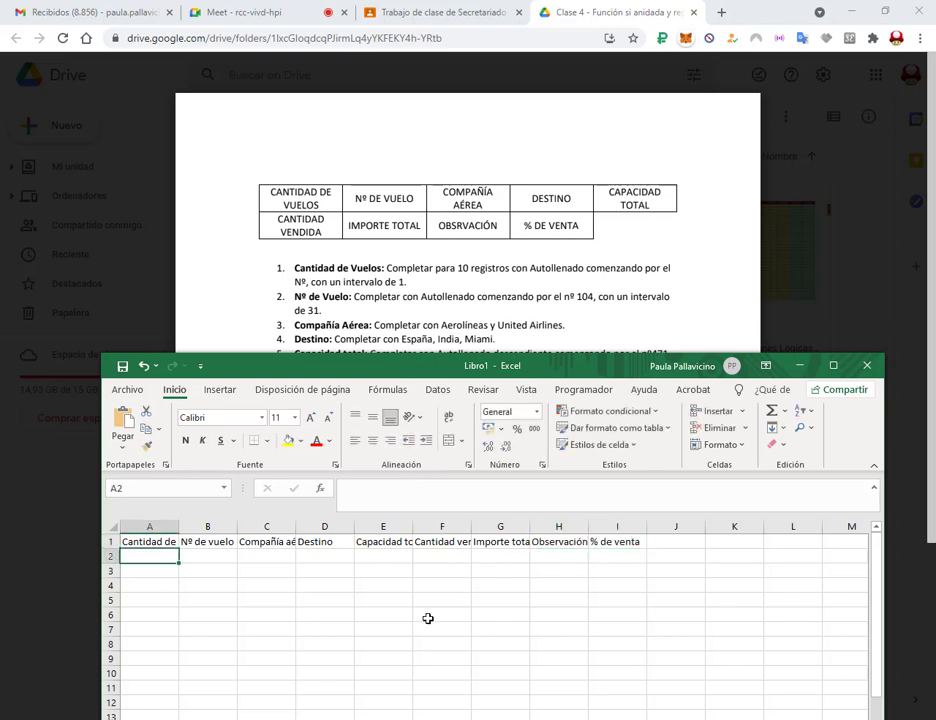
Wrap the text of the headings in A1:I1 and centre them vertically and horizontally
drag(162, 541, 627, 542)
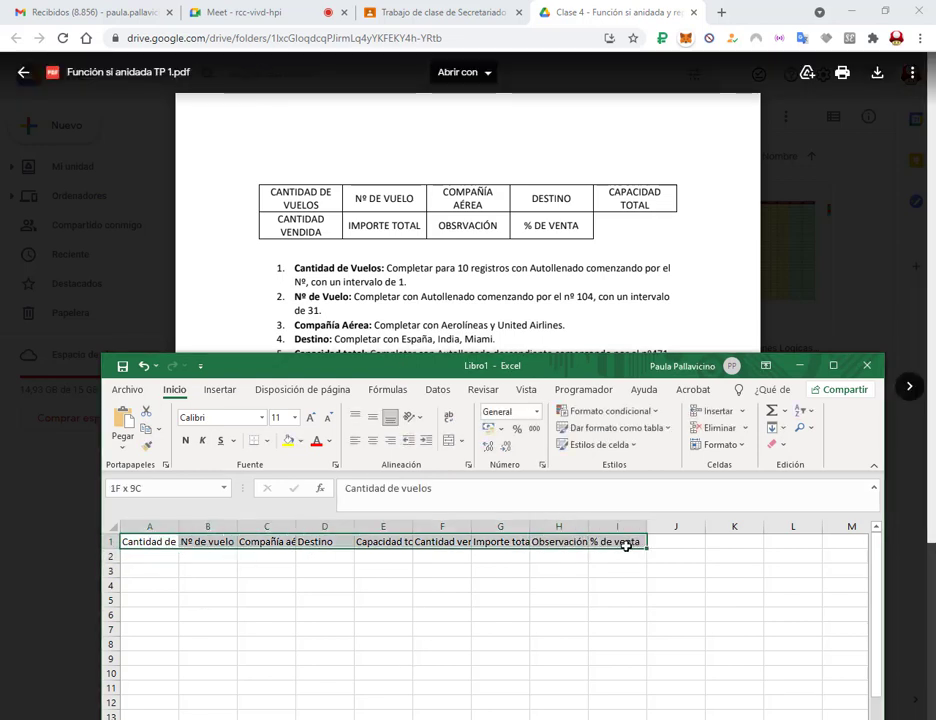
click(449, 420)
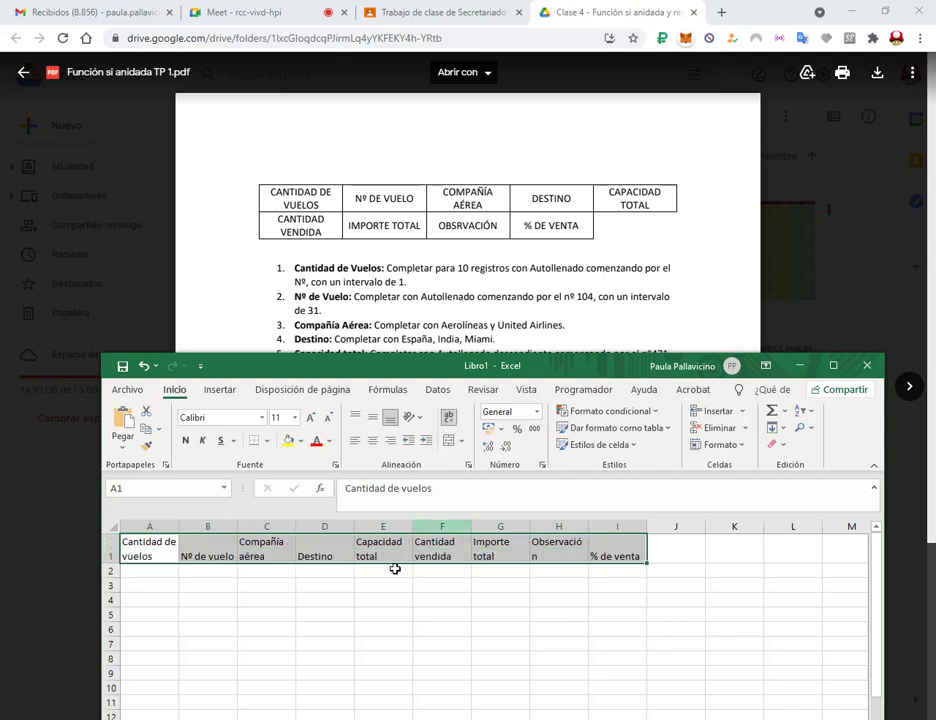
click(372, 417)
click(373, 441)
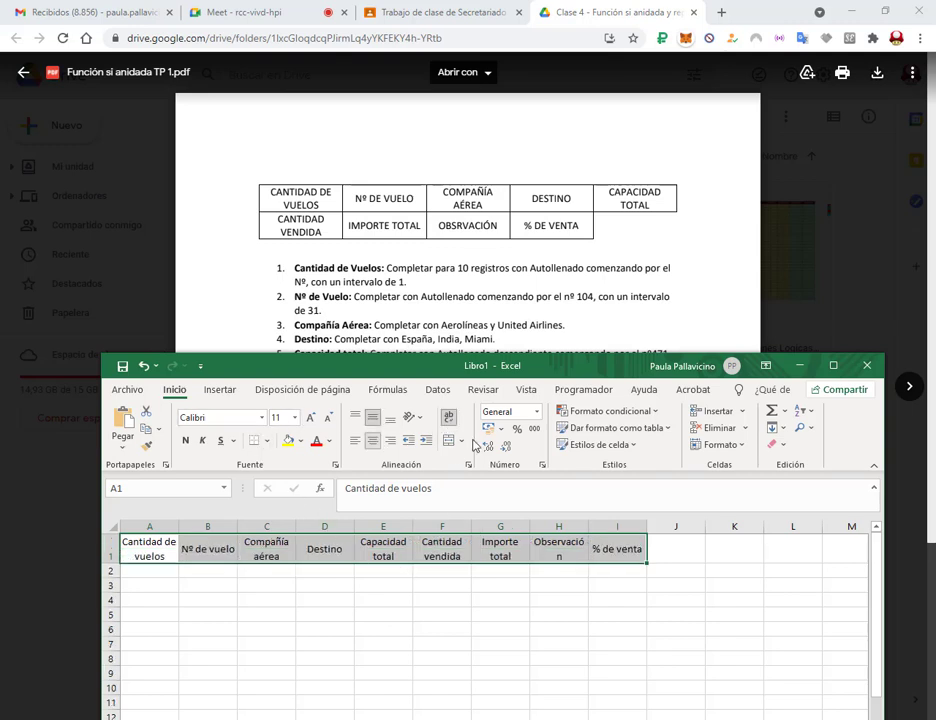
Widen column H so Observación fits on one line and narrow column B so Nº de vuelo wraps
click(584, 612)
drag(592, 526, 593, 530)
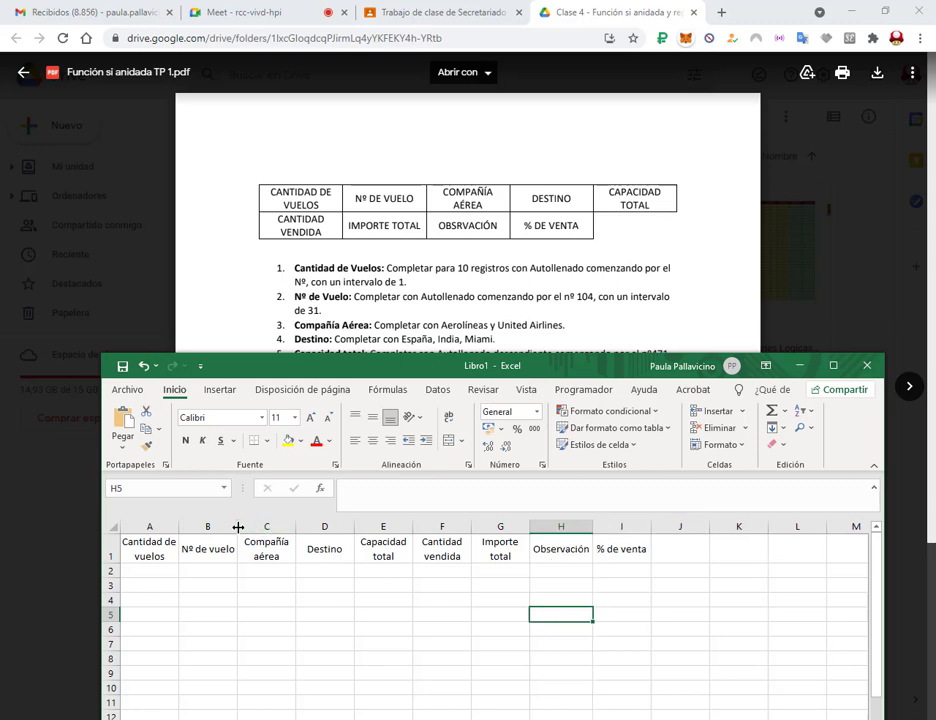
drag(236, 527, 231, 526)
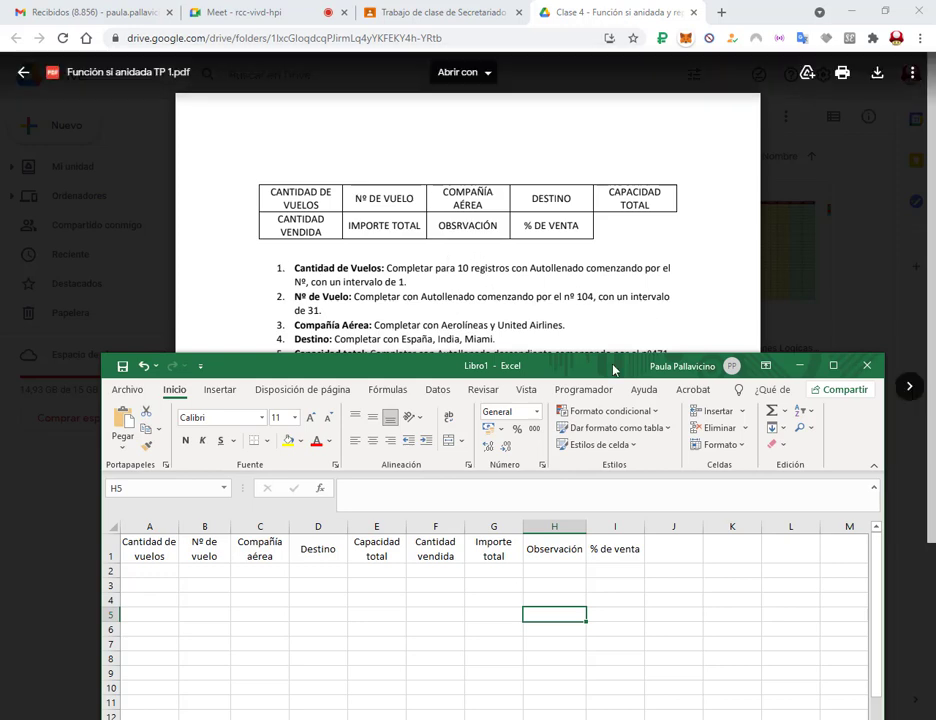
Apply all borders to the range A1:I11, covering the headings and ten record rows
drag(610, 365, 598, 193)
drag(159, 369, 576, 520)
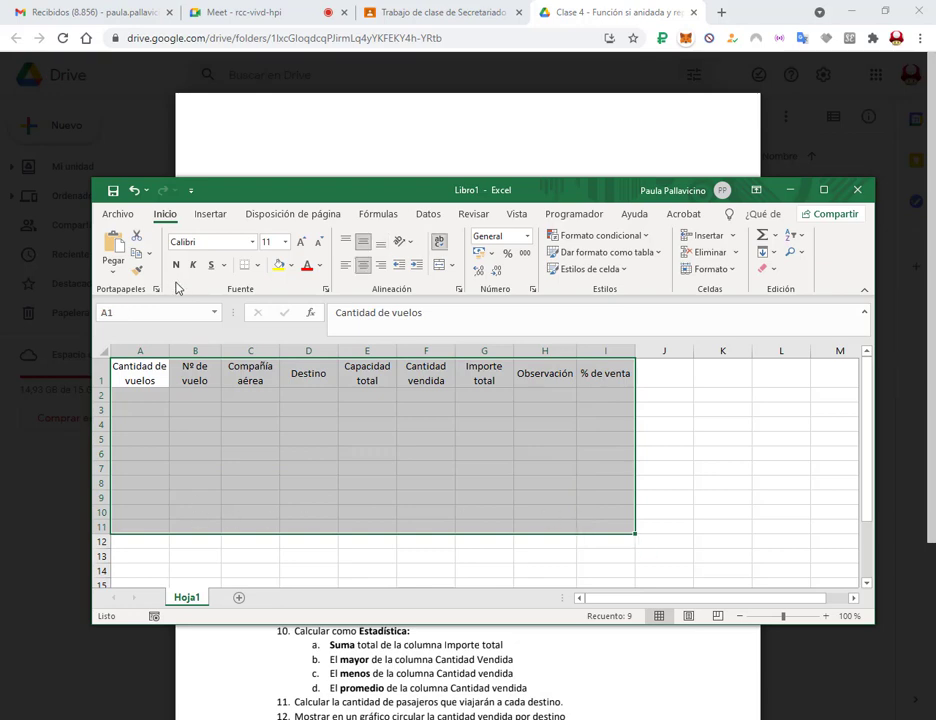
click(257, 265)
click(285, 416)
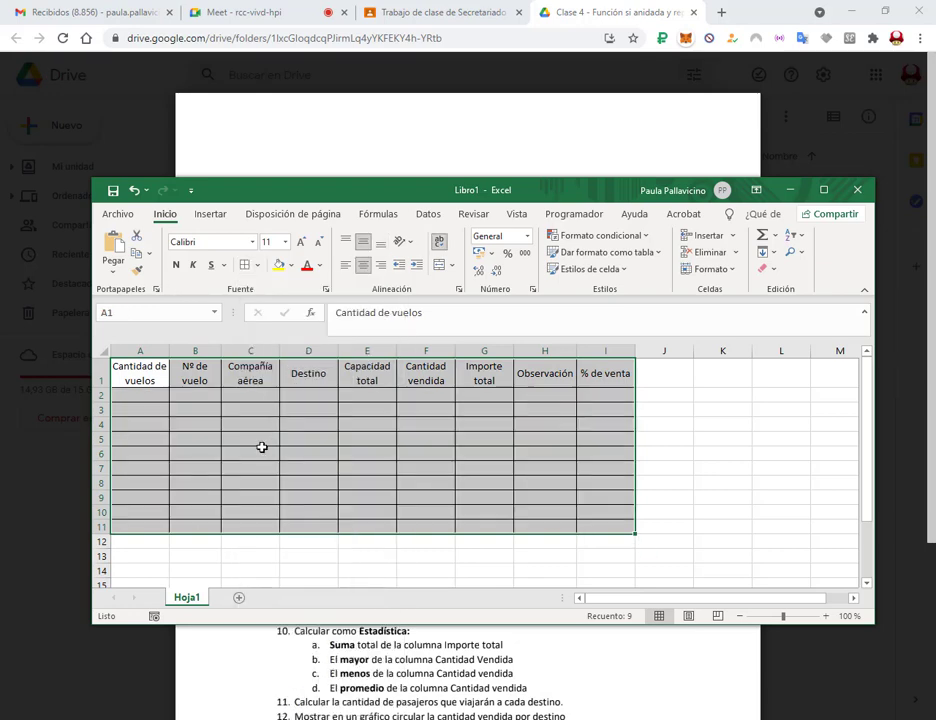
click(260, 446)
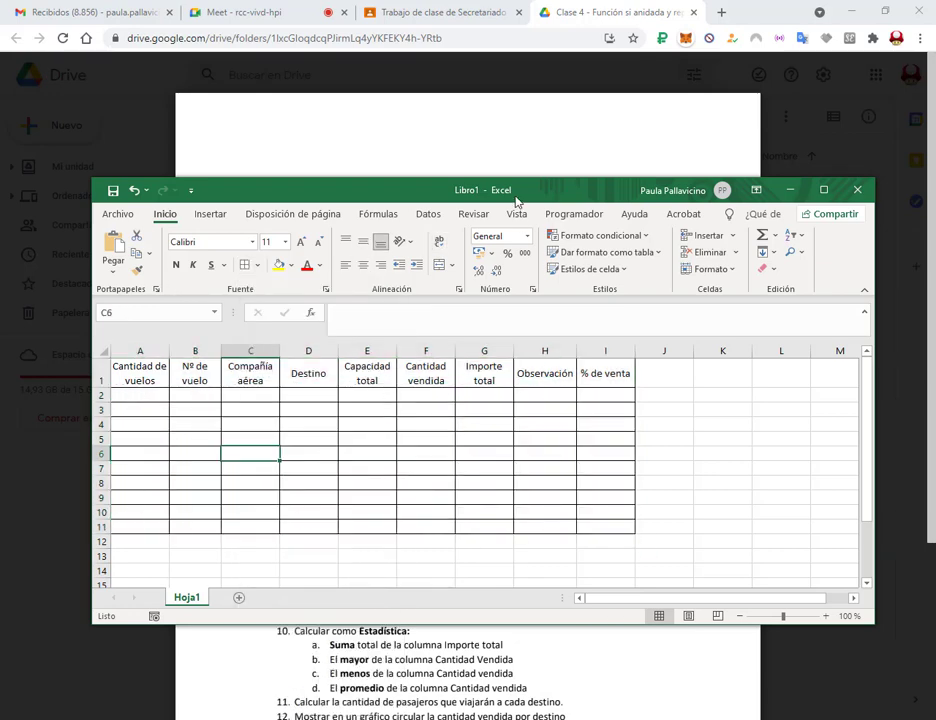
Fill Cantidad de vuelos in A2:A11 with a linear series starting at 1 and increasing by 1
drag(516, 199, 577, 337)
click(184, 517)
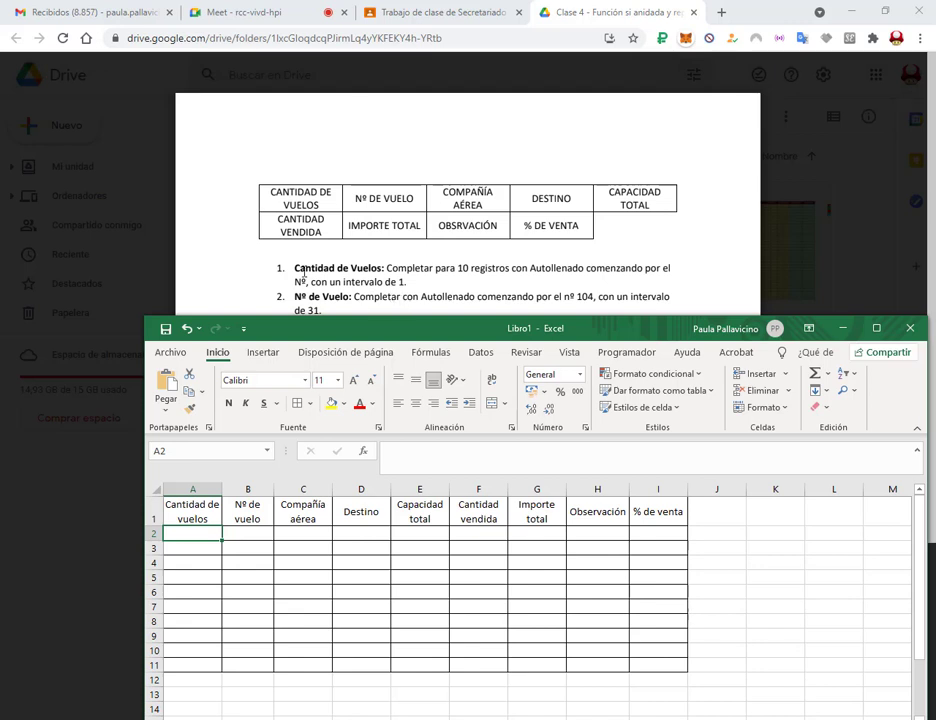
text(1)
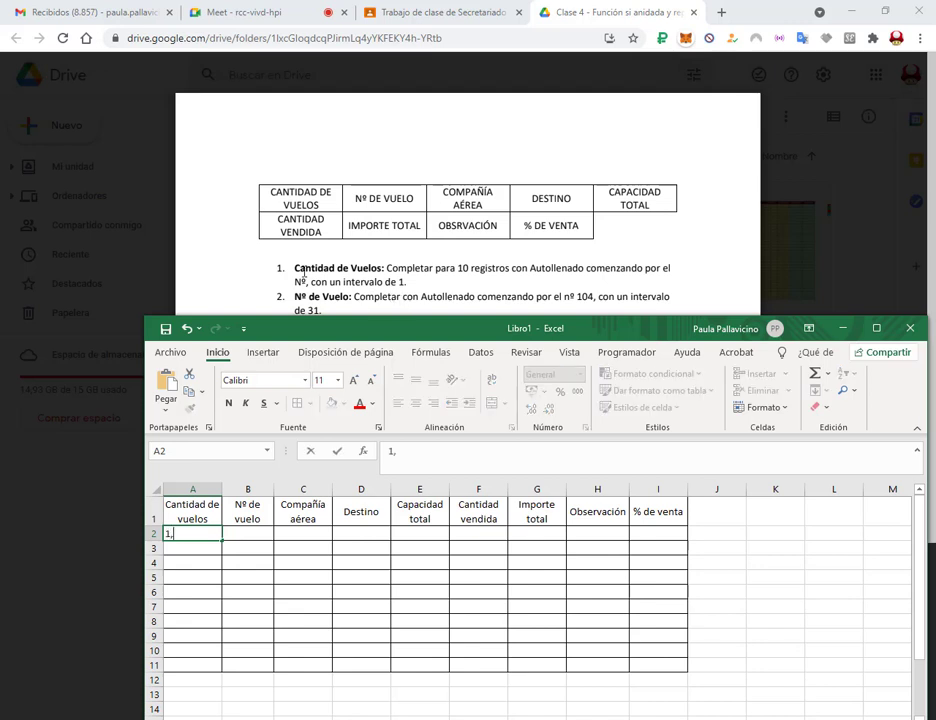
key(Return)
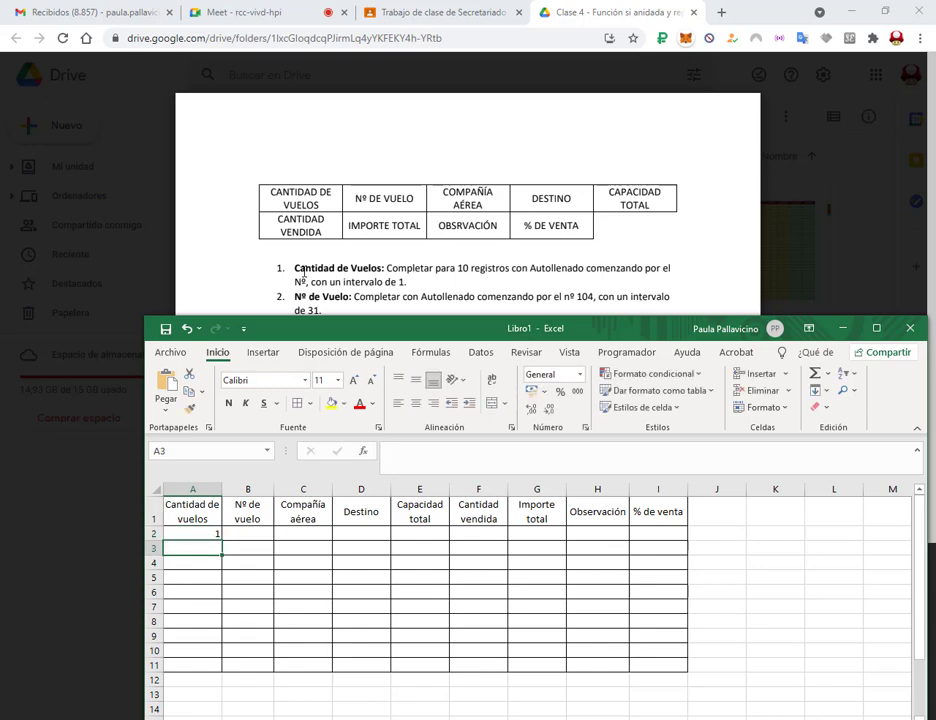
drag(200, 536, 195, 665)
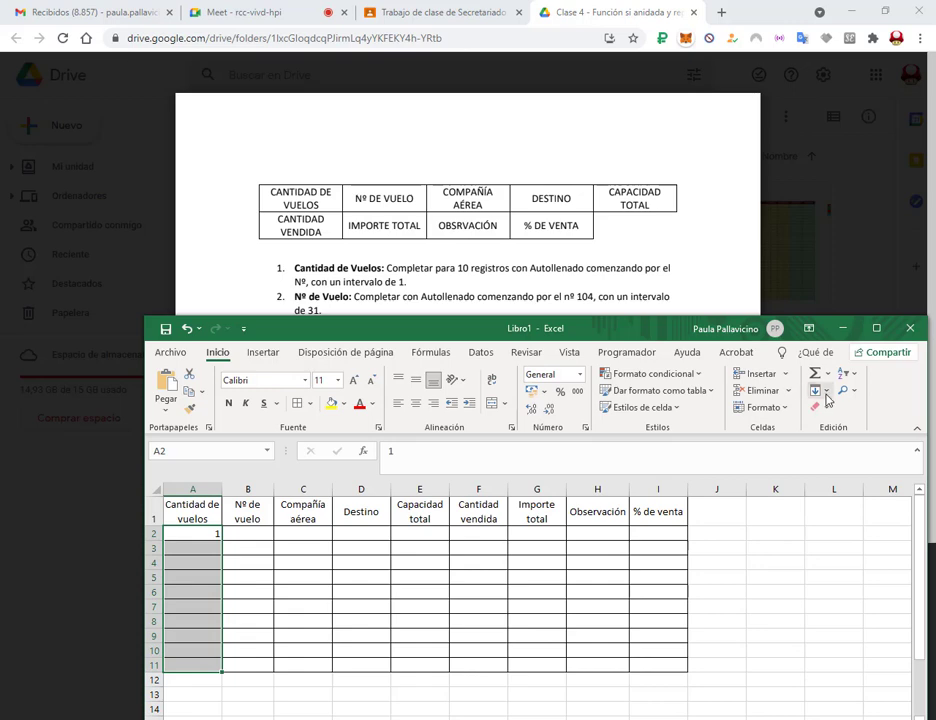
click(818, 390)
click(846, 512)
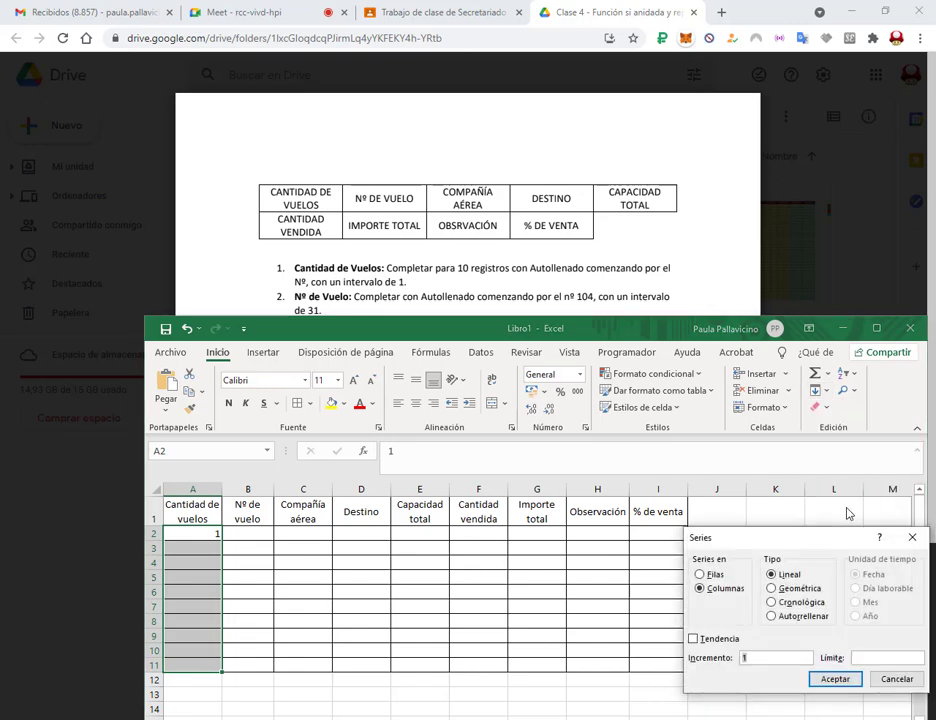
key(Return)
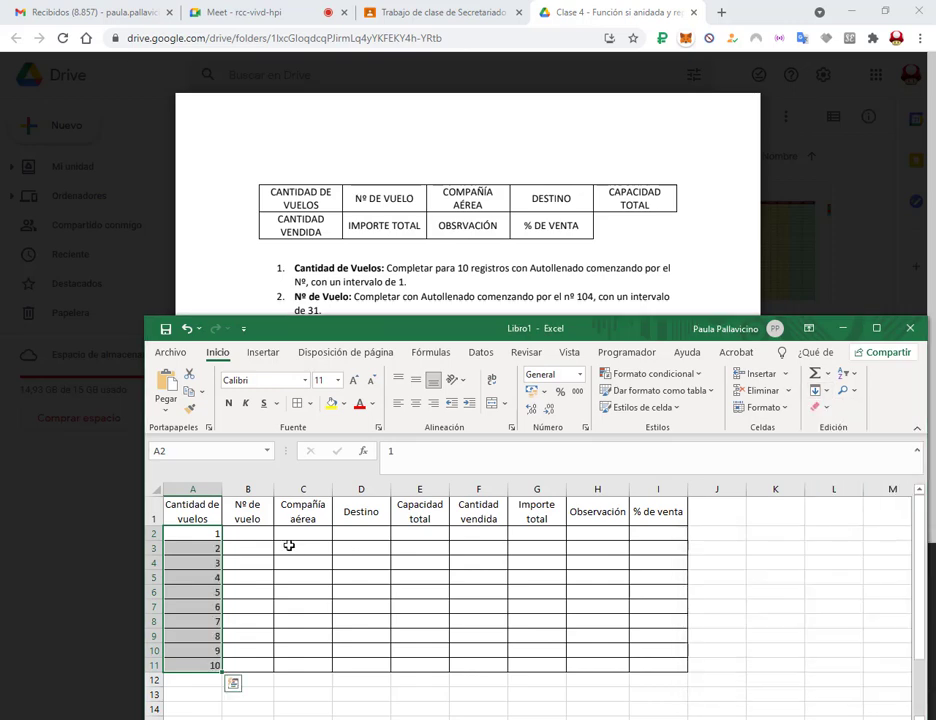
Fill Nº de vuelo in B2:B11 with a linear series starting at 104 and increasing by 31
click(246, 533)
drag(420, 328, 420, 356)
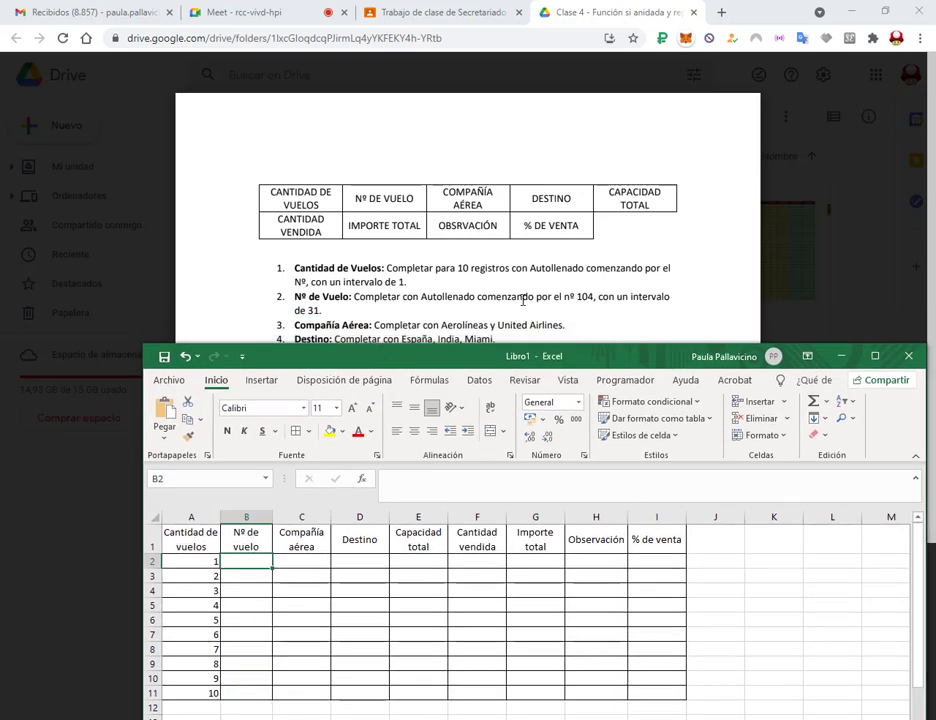
text(104)
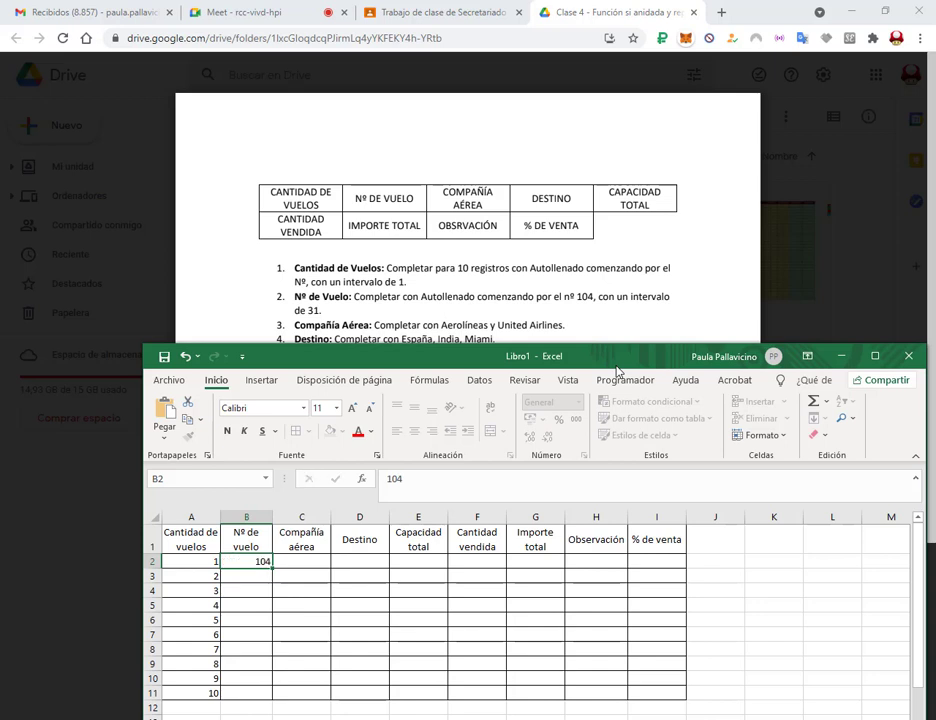
key(Return)
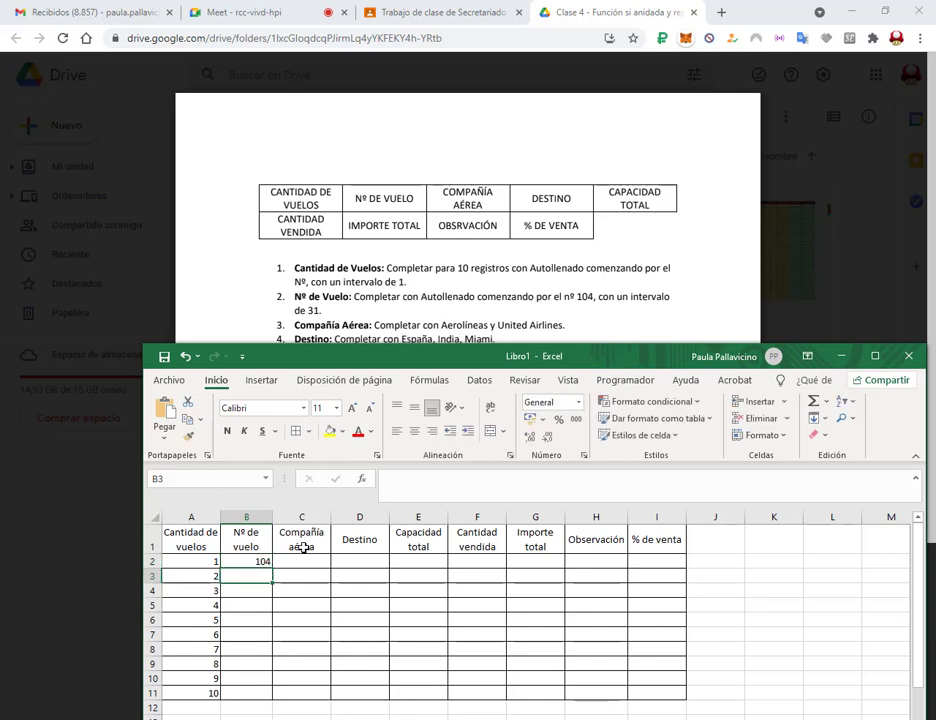
drag(246, 563, 245, 690)
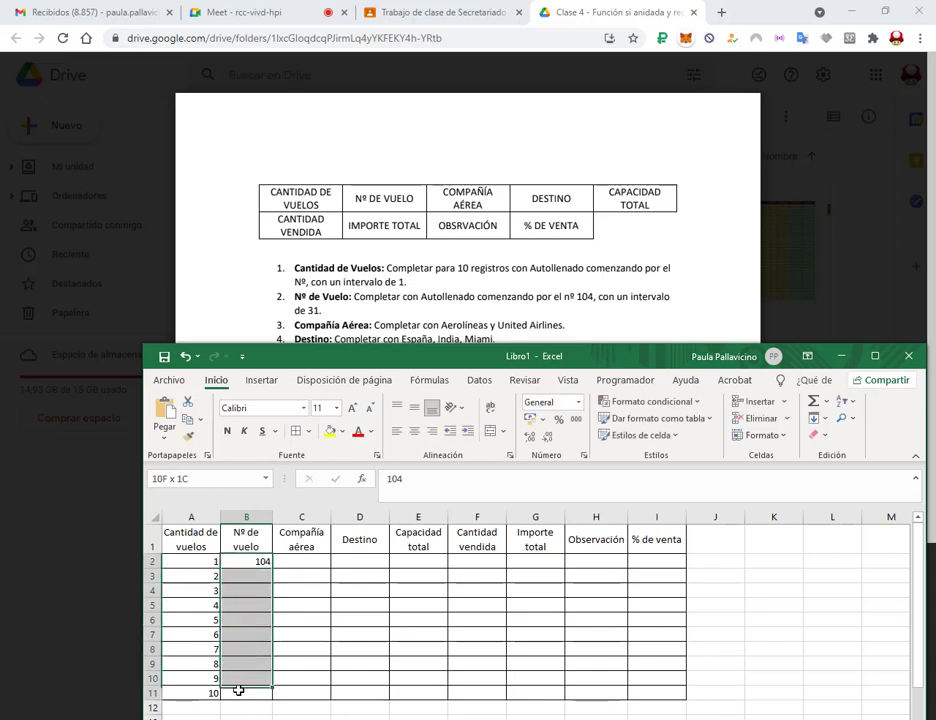
click(818, 418)
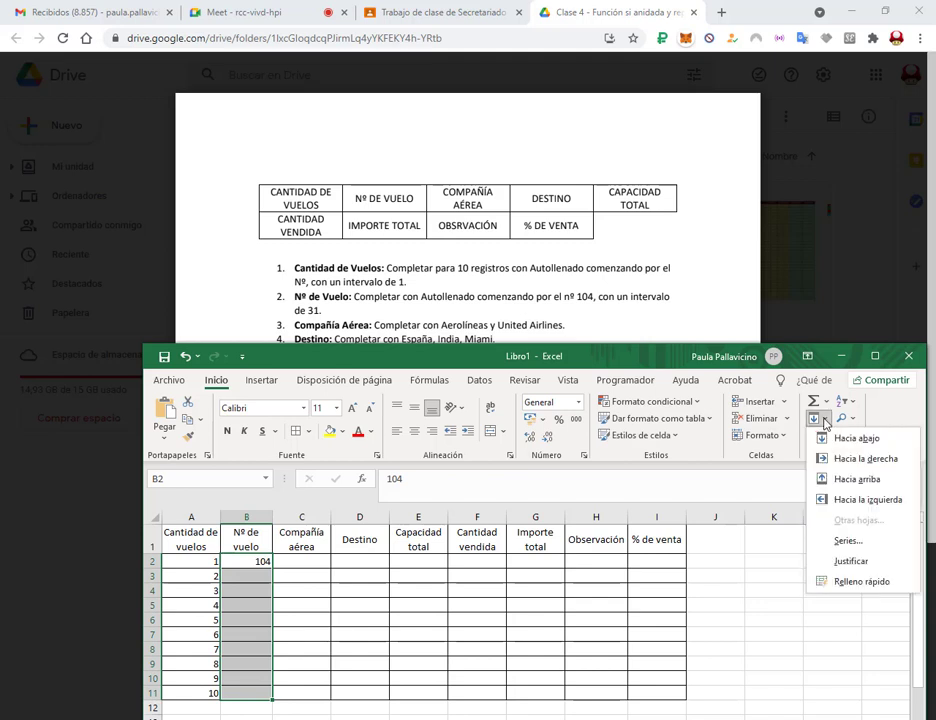
click(846, 541)
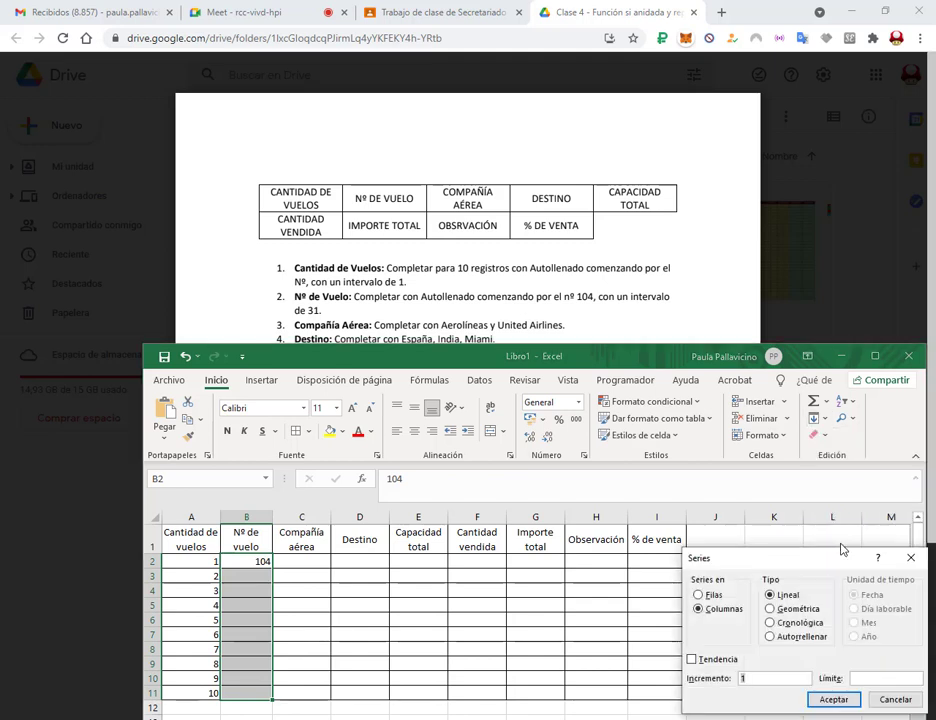
key(Return)
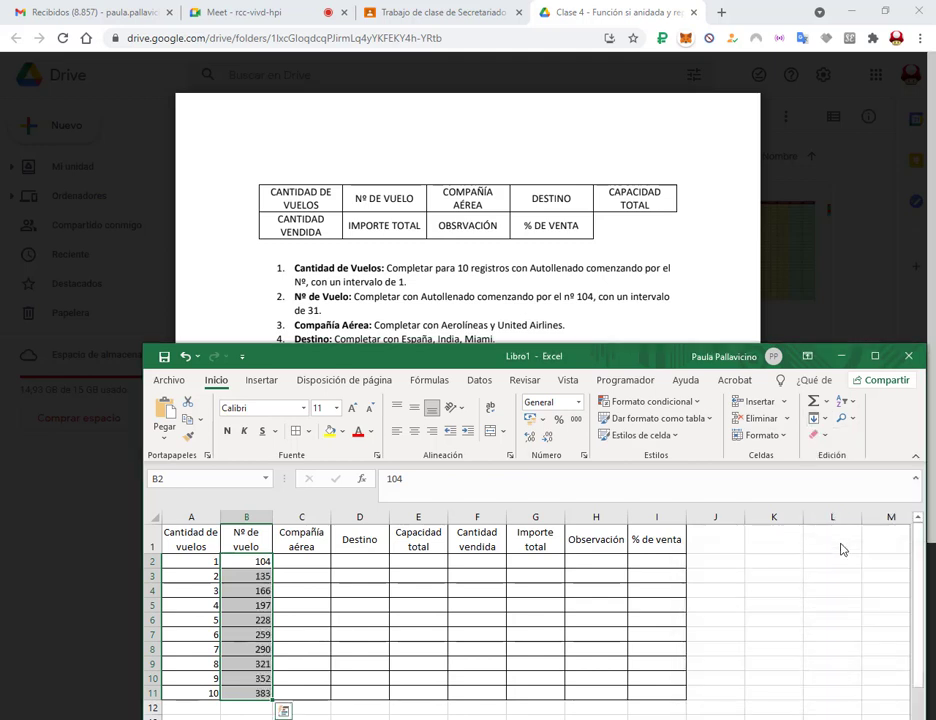
Enter the headings Destinos and Precios Estimativos in A14:B14, below the flight table
click(312, 561)
drag(340, 356, 349, 387)
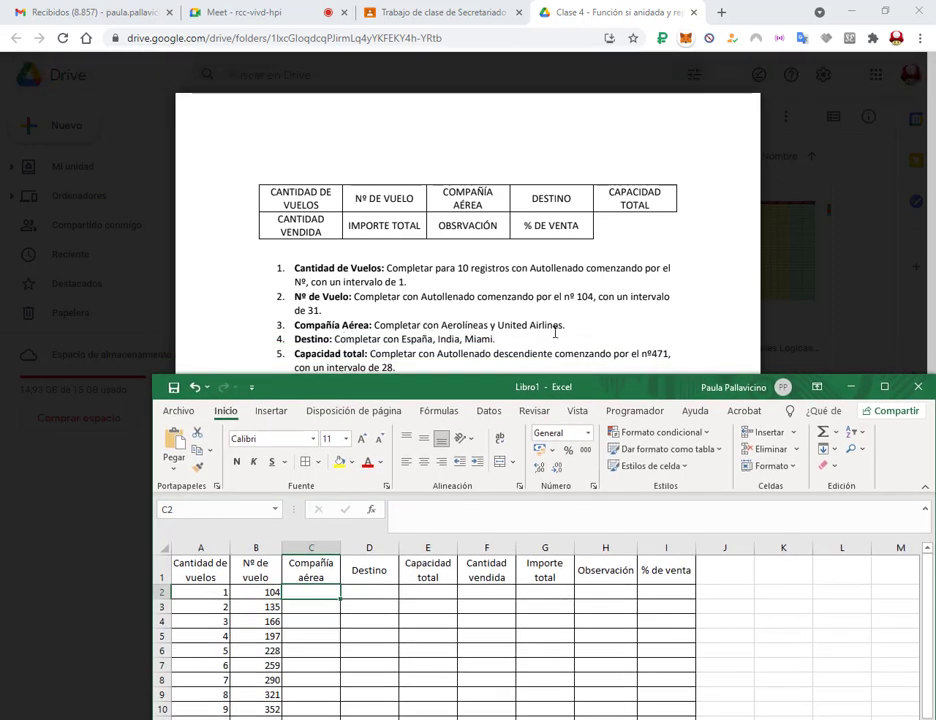
drag(600, 389, 560, 510)
scroll(497, 318, down, 1)
scroll(497, 318, down, 2)
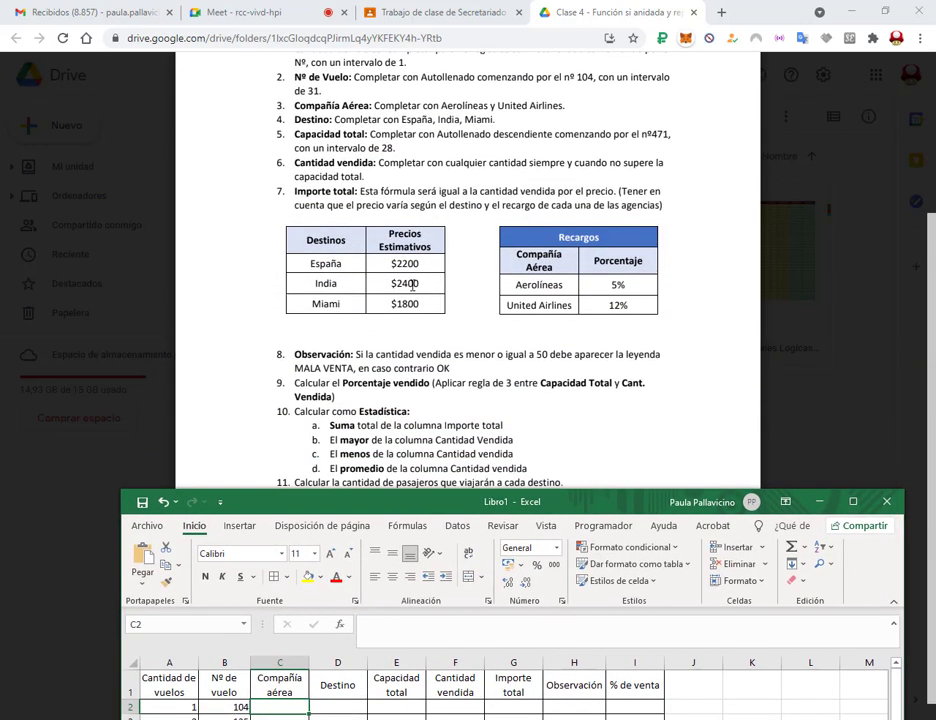
drag(588, 501, 593, 340)
scroll(372, 576, down, 4)
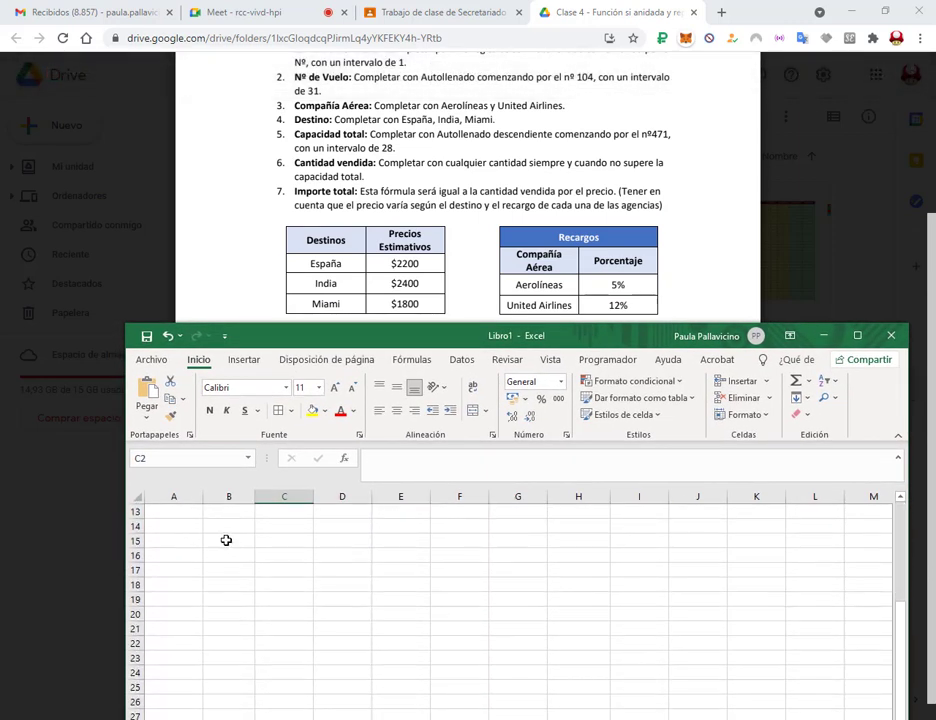
scroll(210, 560, up, 1)
click(192, 570)
text(Destinos)
key(Tab)
text(Precios Estimativo)
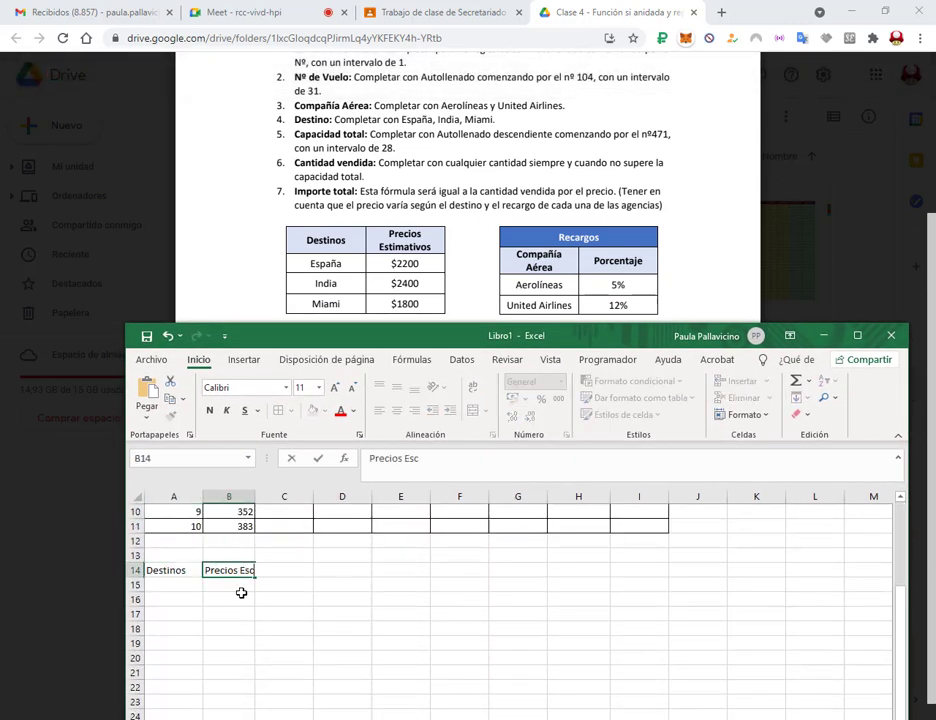
text(s)
key(Return)
List the destinations España, India and Miami in A15:A17
text(España)
key(Return)
text(India)
key(Return)
text(Miami)
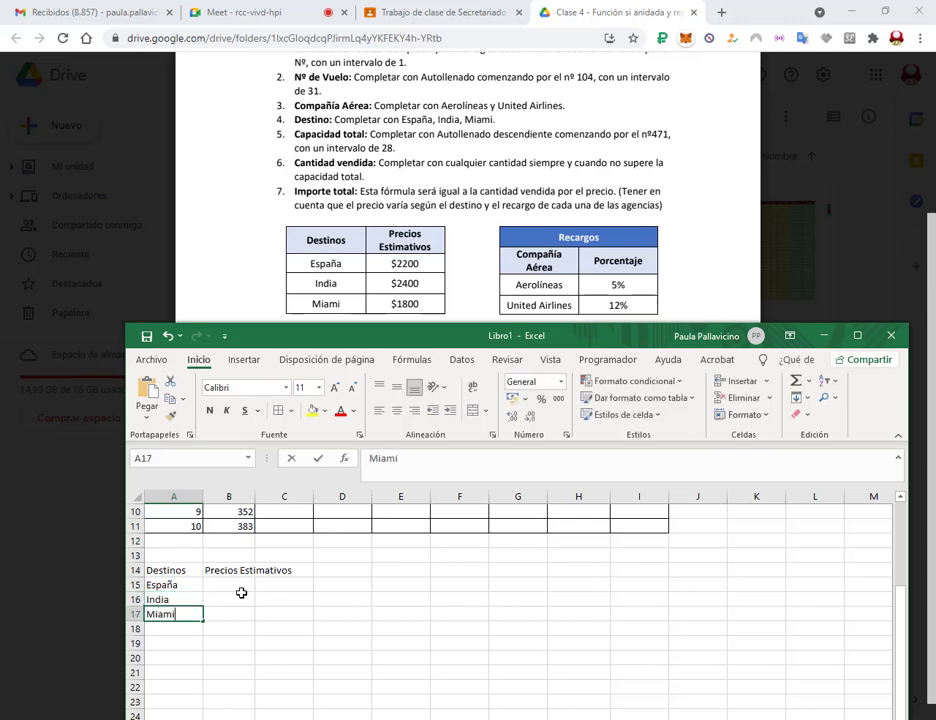
Enter the estimated prices 2200, 2400 and 1800 in B15:B17 beside their destinations
click(225, 585)
text(2200)
key(Return)
text(2400)
key(Return)
text(1800)
key(Return)
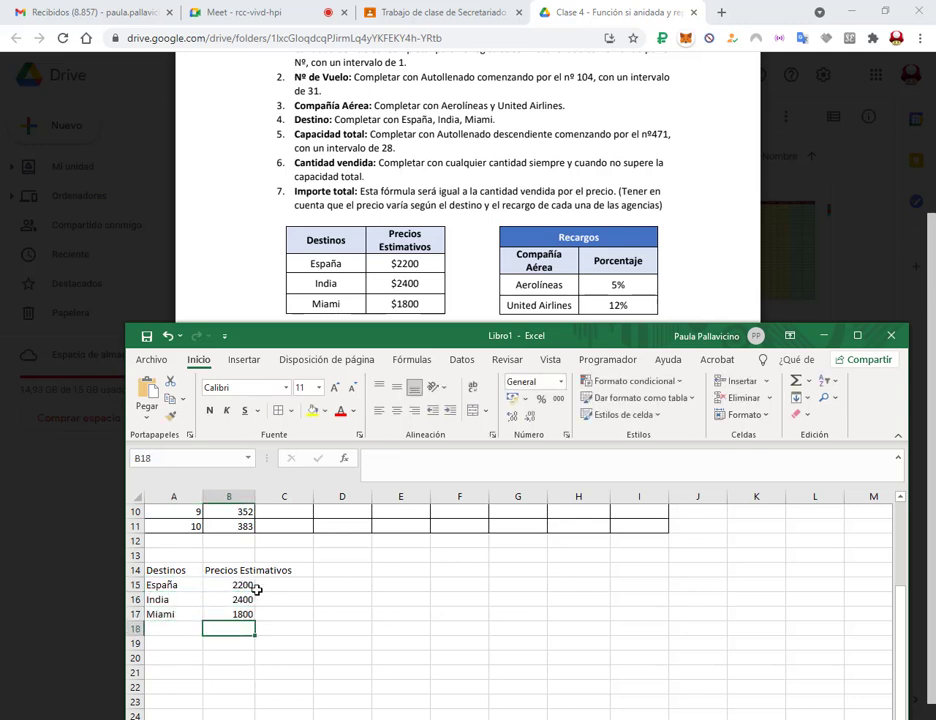
Enter the title Recargos in E14 and the headings Caompañía Aérea and Porcentaje in E15:F15
click(385, 572)
text(Recargos)
key(Return)
text(Caompañ)
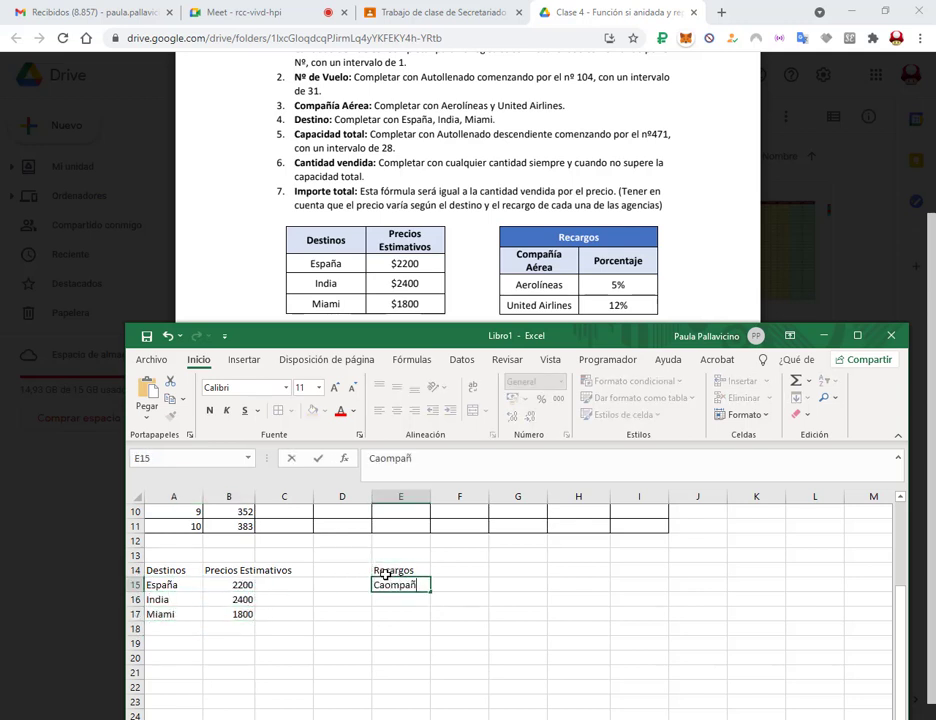
text(ía Aérea)
key(Tab)
text(Porcentaje)
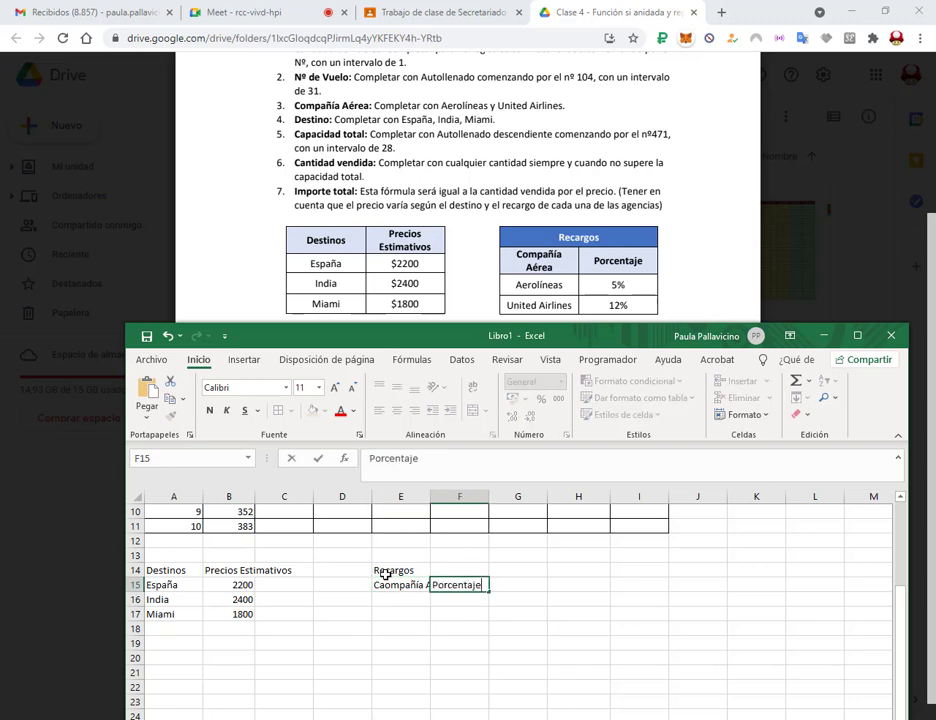
key(Return)
Enter Aerolíneas with 5% and United Airlines with 12% in E16:F17
text(Aerolíneas)
key(Return)
text(United Airlines)
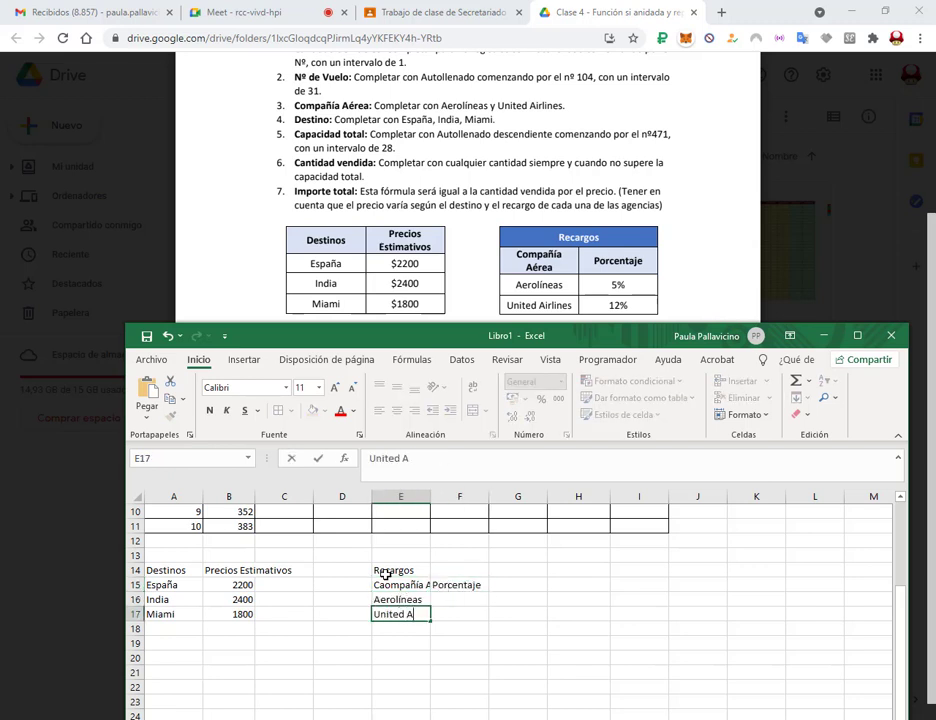
key(Tab)
key(Up)
text(5%)
key(Return)
text(12%)
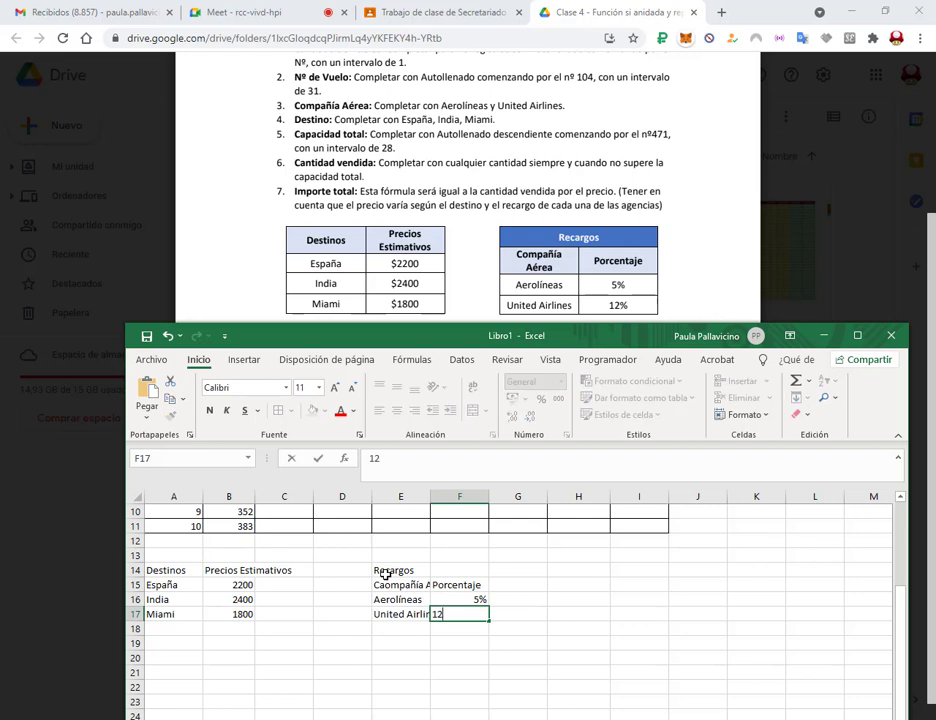
key(Return)
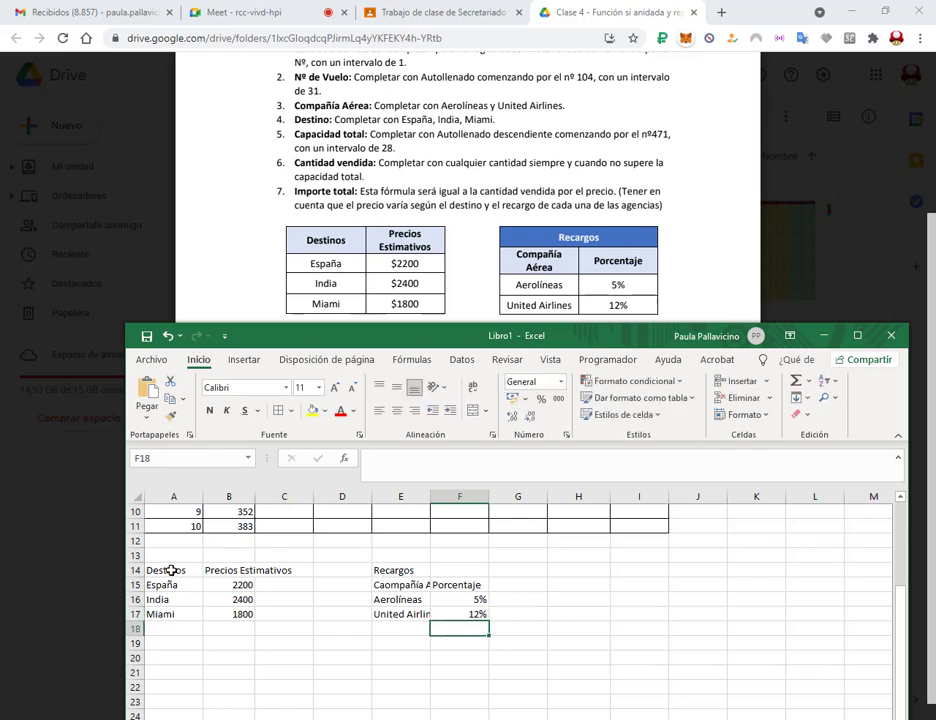
Wrap and centre the destination price headings, widen column B slightly, and apply all borders to A14:B17
click(231, 577)
click(451, 387)
drag(255, 496, 269, 496)
drag(170, 598, 250, 642)
click(279, 410)
Merge and centre Recargos across E14:F14, and wrap the airline heading in E15
click(440, 590)
key(shift+Right)
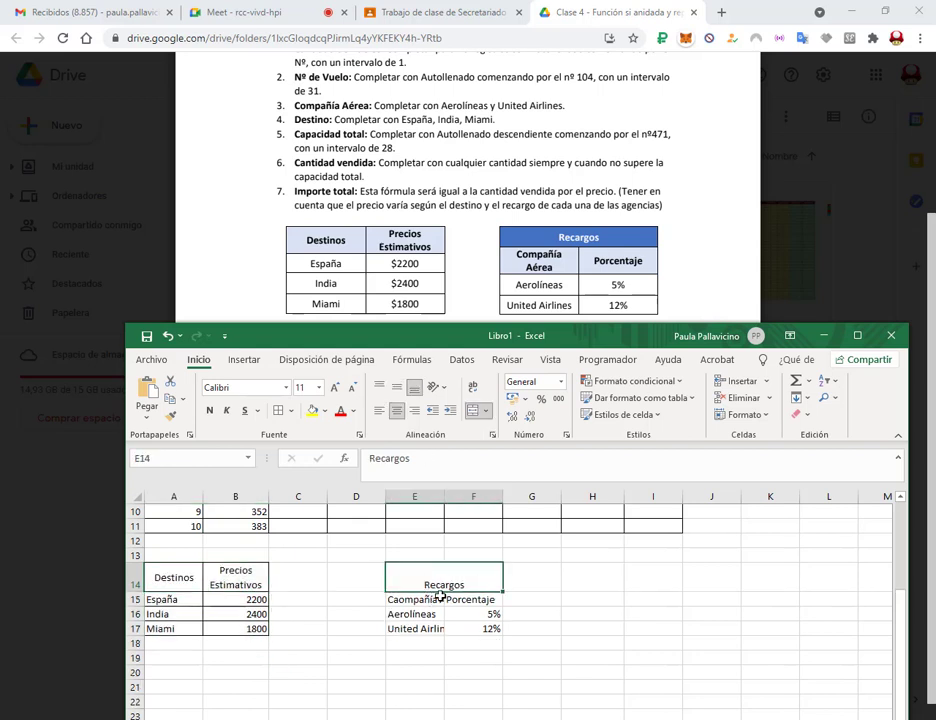
click(473, 410)
click(430, 612)
click(473, 387)
Apply all borders to the surcharge table E14:F17 and centre its headings
drag(415, 577, 464, 646)
click(287, 411)
click(313, 411)
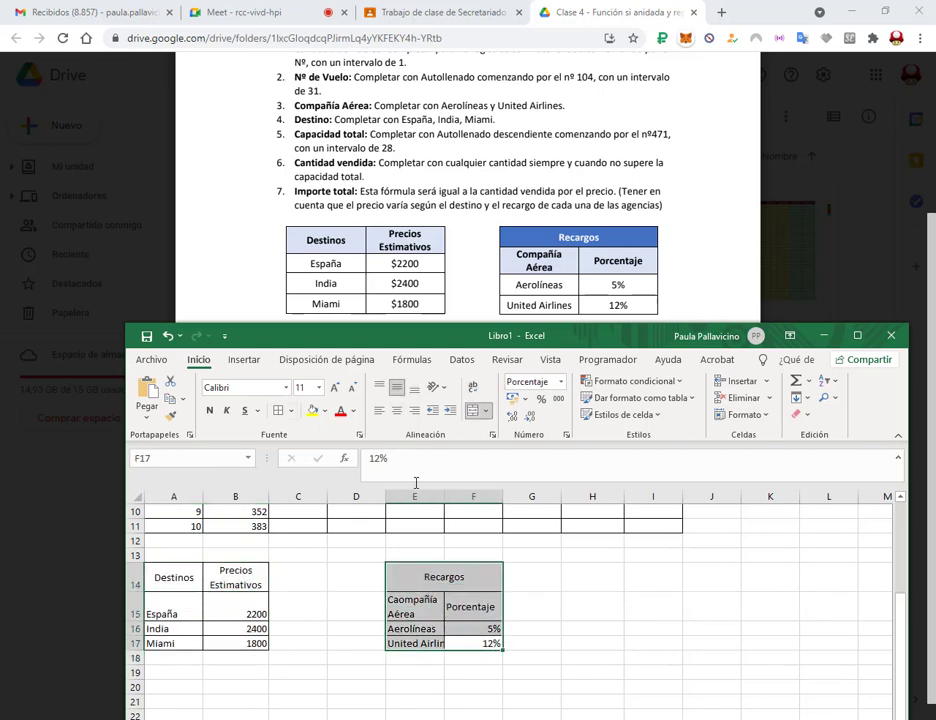
click(396, 387)
click(412, 600)
Format the prices in B15:B17 with the $ Español (Argentina) accounting format
drag(240, 610, 253, 641)
click(522, 398)
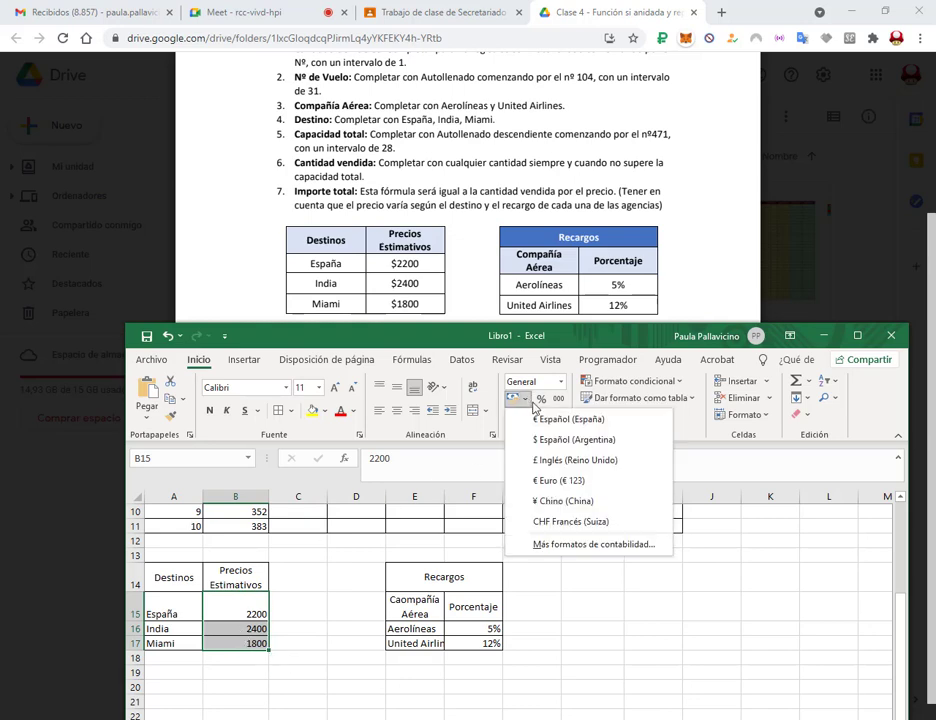
click(550, 442)
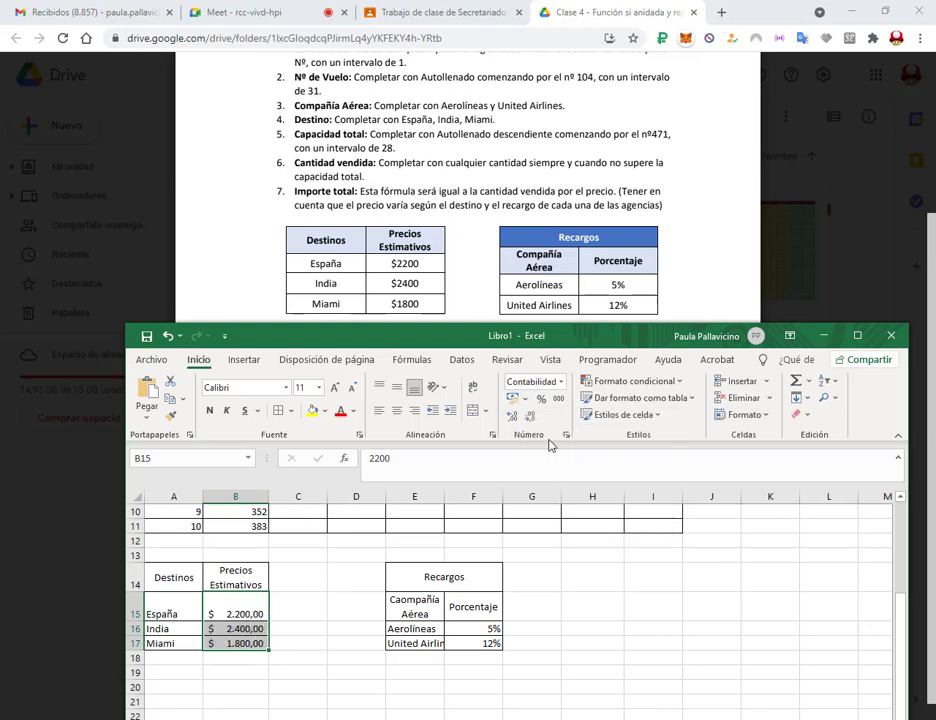
click(251, 577)
Maximize the workbook window and widen column E so United Airlines fits in its cell
click(235, 687)
double_click(817, 335)
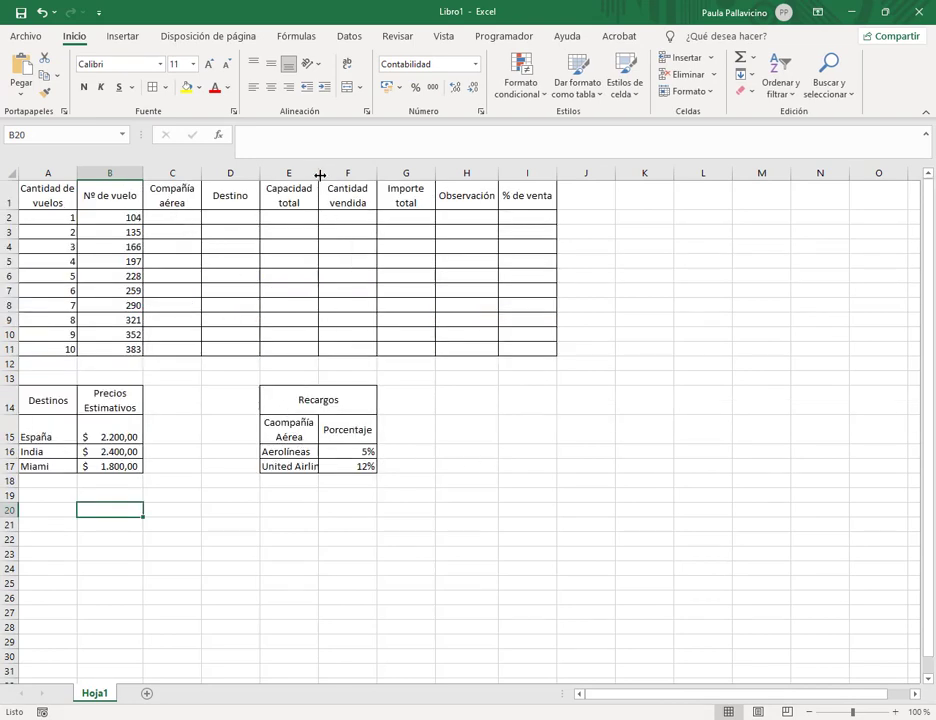
drag(320, 175, 334, 176)
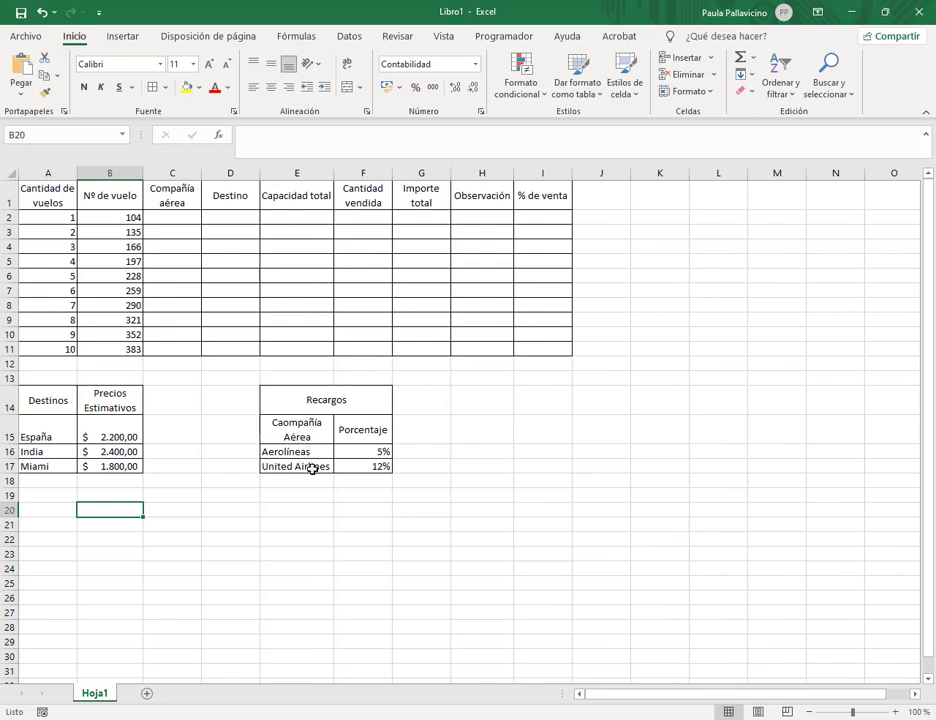
Restrict the airline cells C2:C3 to a dropdown list validation sourced from =$E$16:$E$17
click(176, 216)
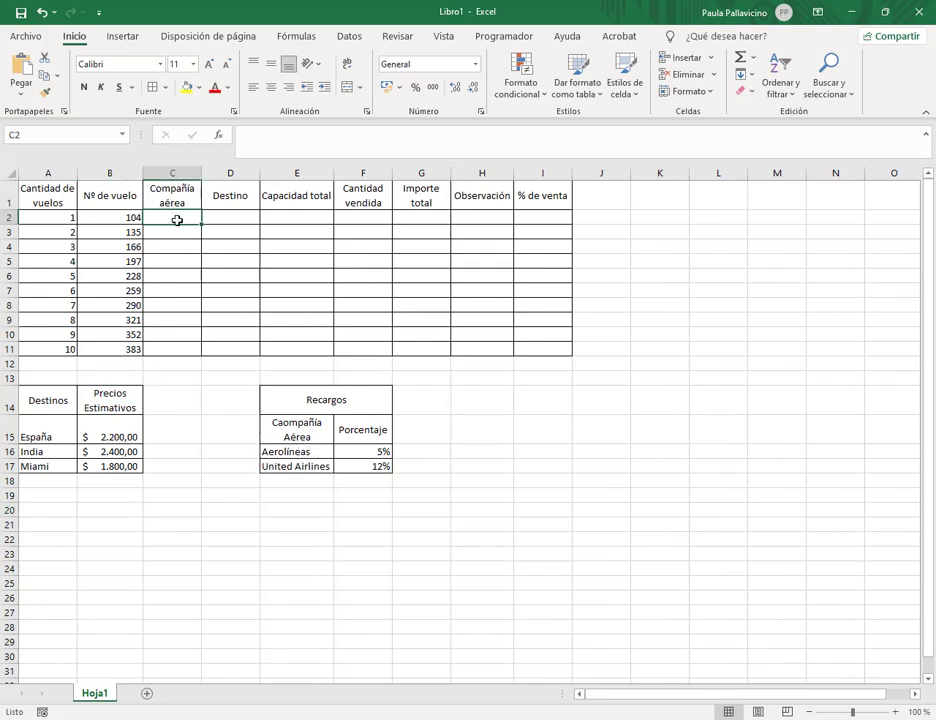
drag(172, 219, 177, 225)
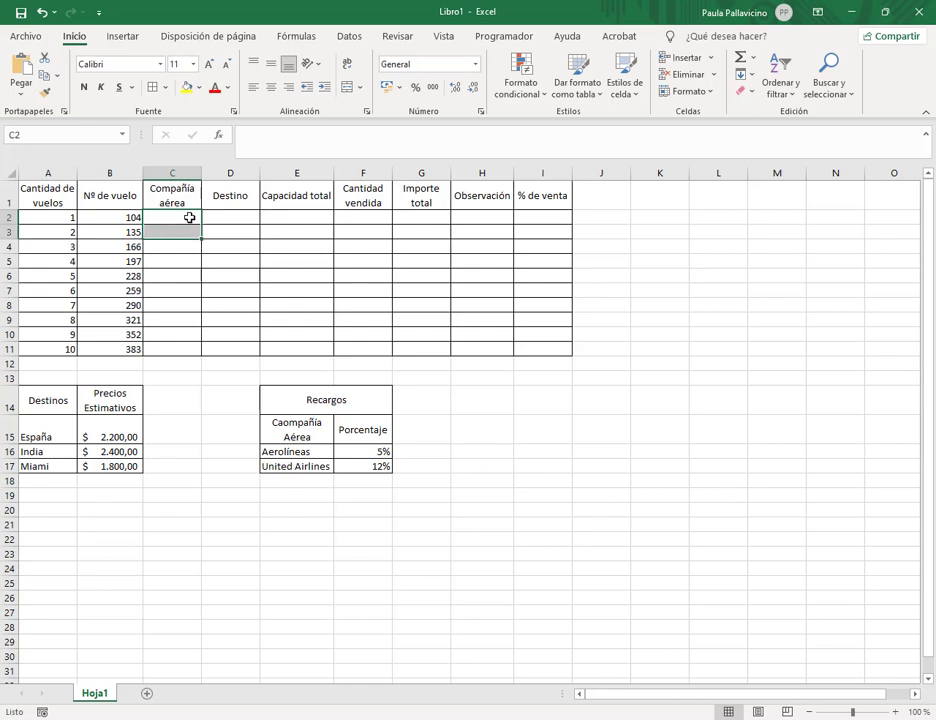
click(349, 36)
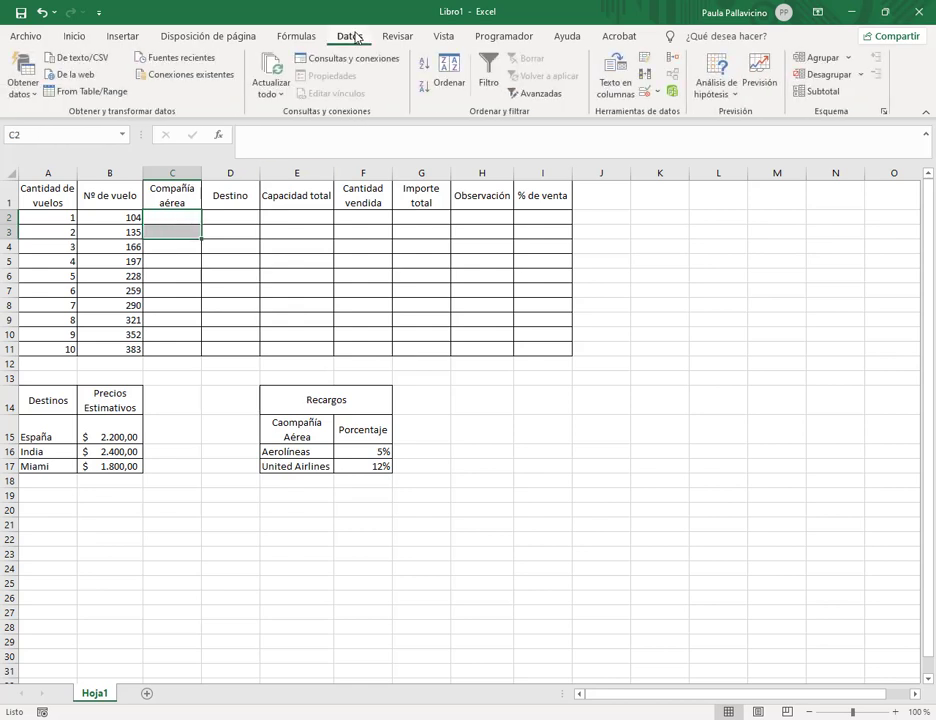
click(659, 92)
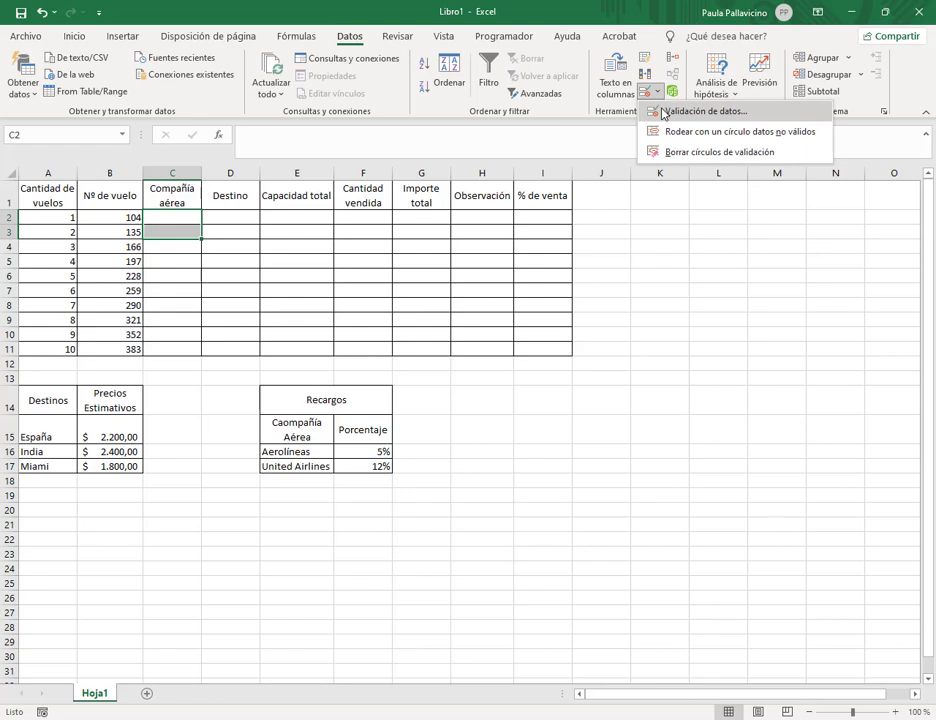
click(662, 112)
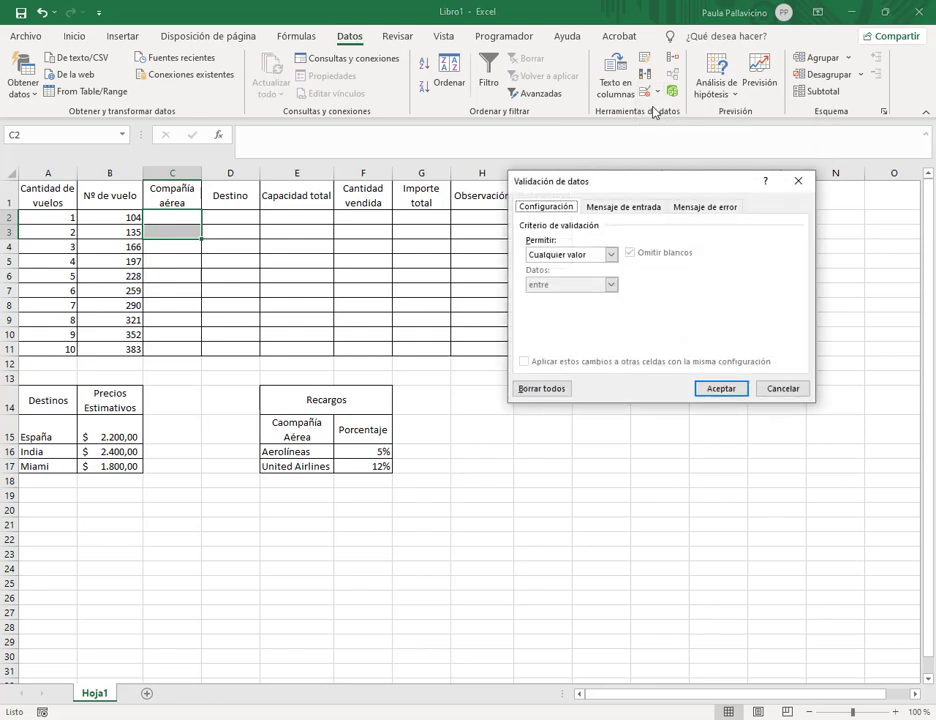
click(610, 254)
click(586, 296)
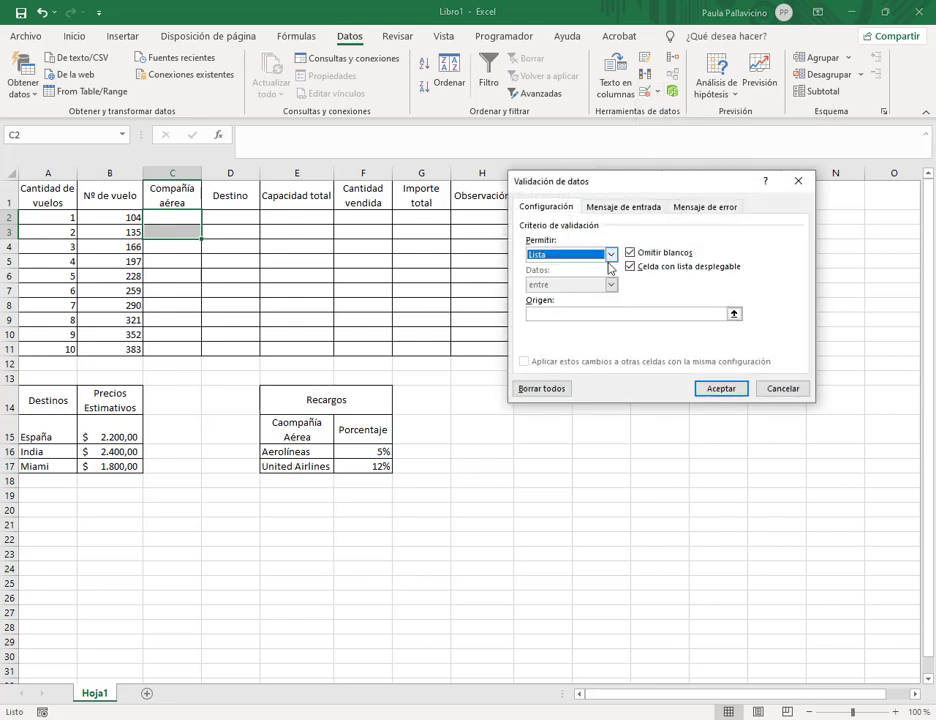
click(593, 313)
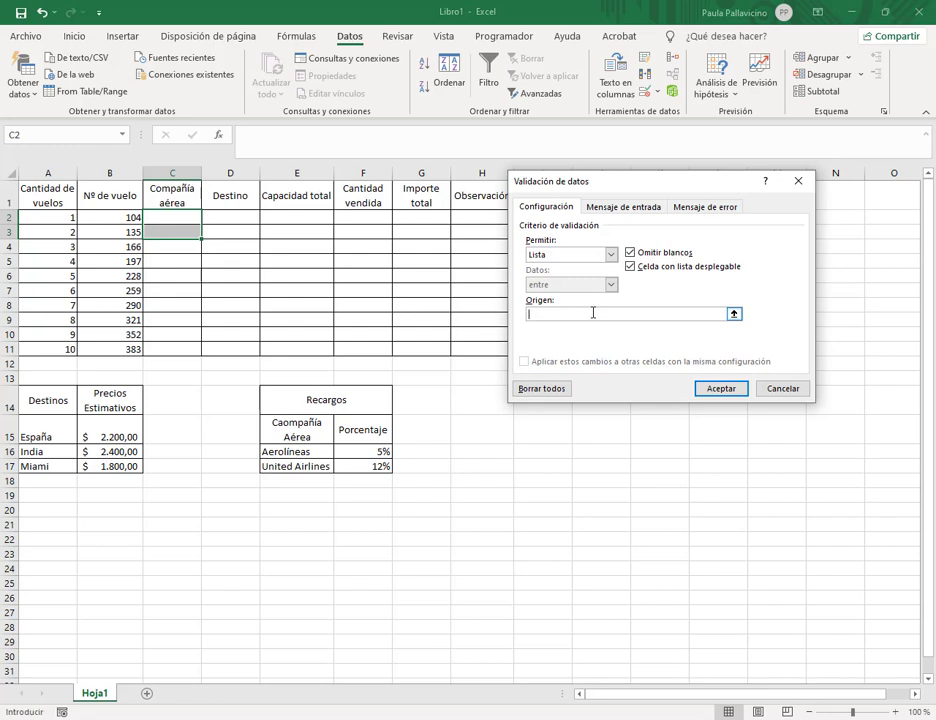
click(734, 314)
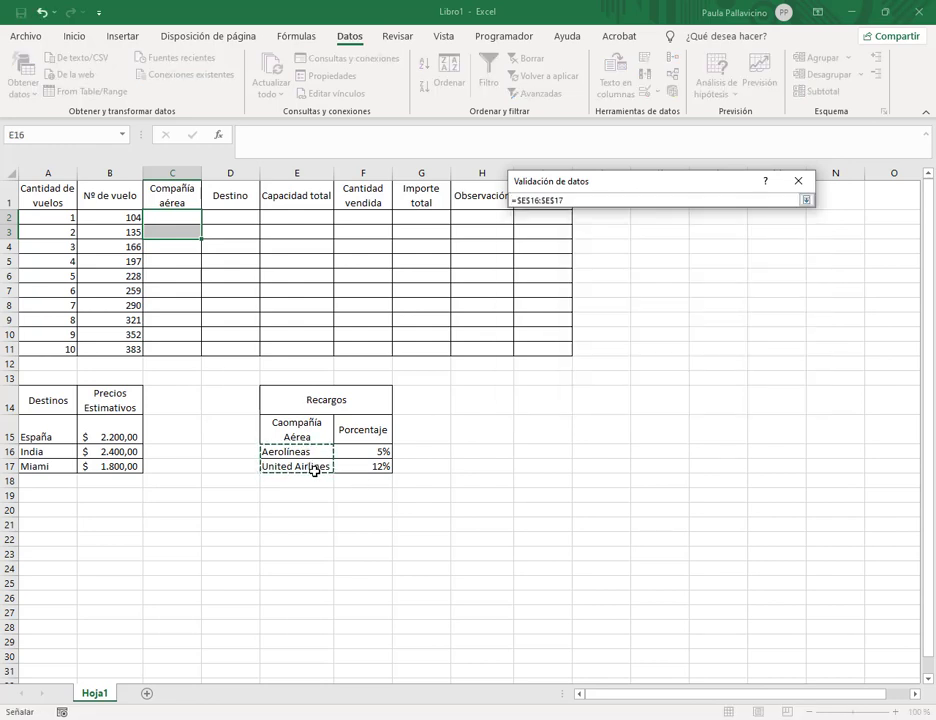
click(806, 200)
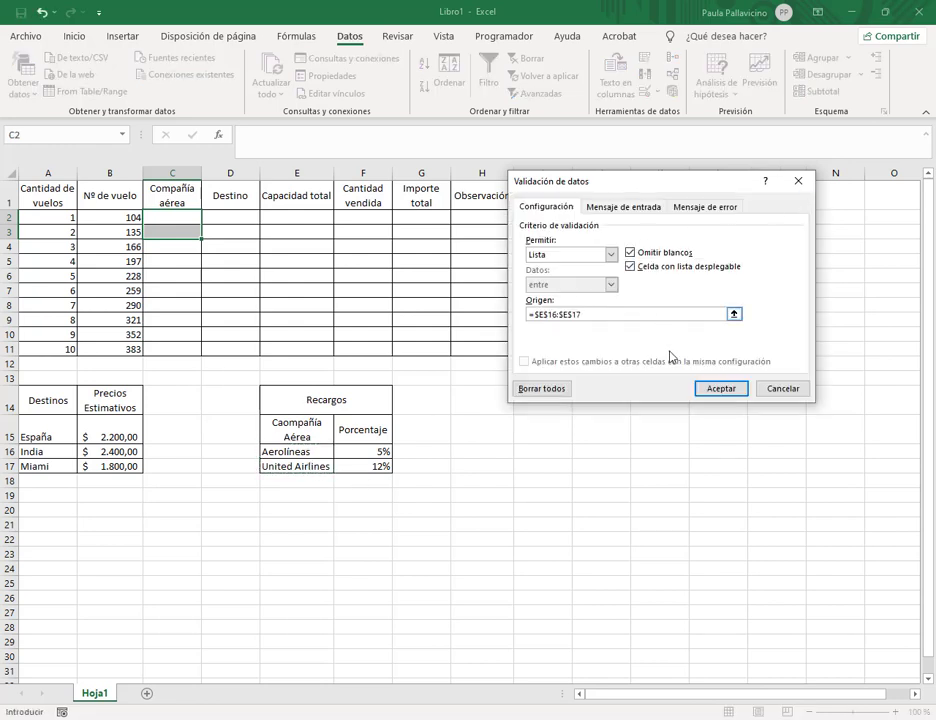
Set the error alert title to "Compañía Aerea valida" and message to "Solo se pueden colocar los siguientes nombres de compañía: Aerolíneas o United Arilines"
click(706, 207)
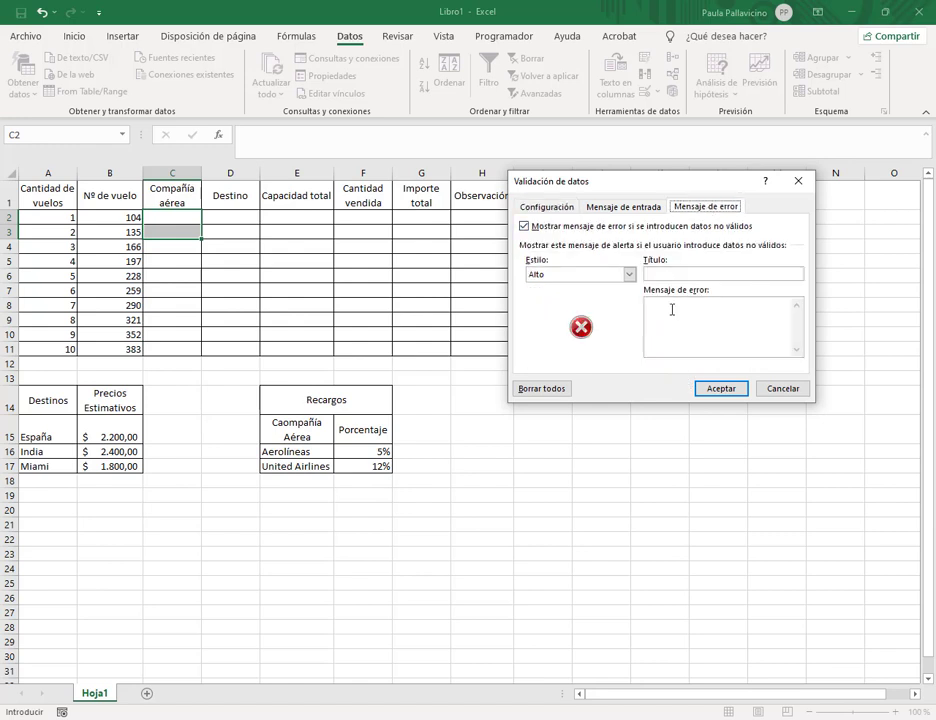
click(672, 273)
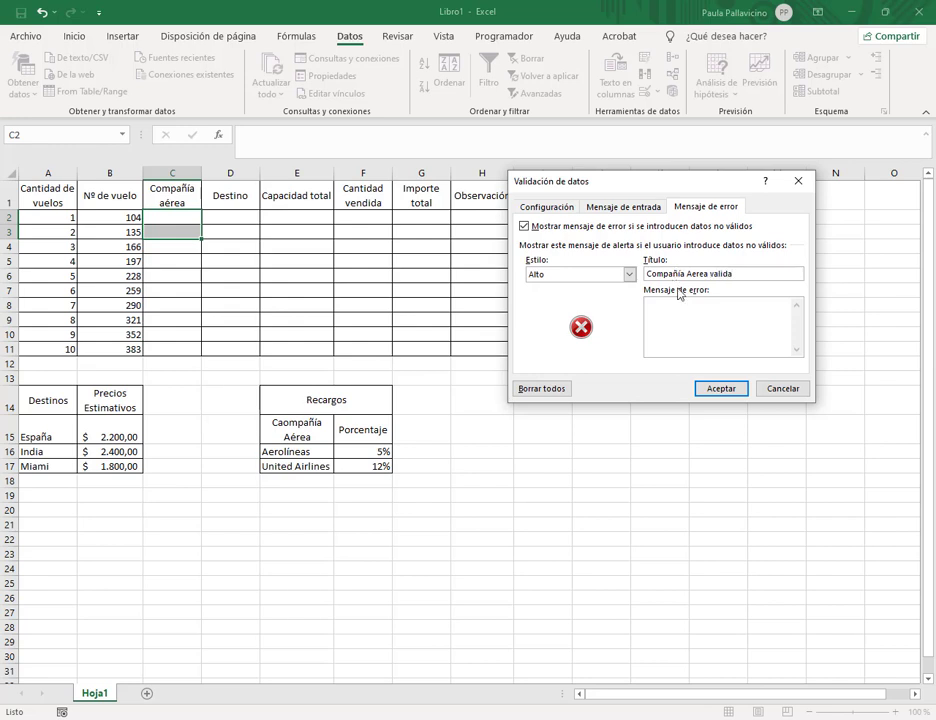
click(729, 305)
text(Solo se pue)
key(BackSpace)
key(BackSpace)
key(BackSpace)
key(BackSpace)
key(BackSpace)
key(BackSpace)
key(BackSpace)
key(BackSpace)
key(BackSpace)
key(BackSpace)
text(isguientes nombres de compañía: Aerolíneas o)
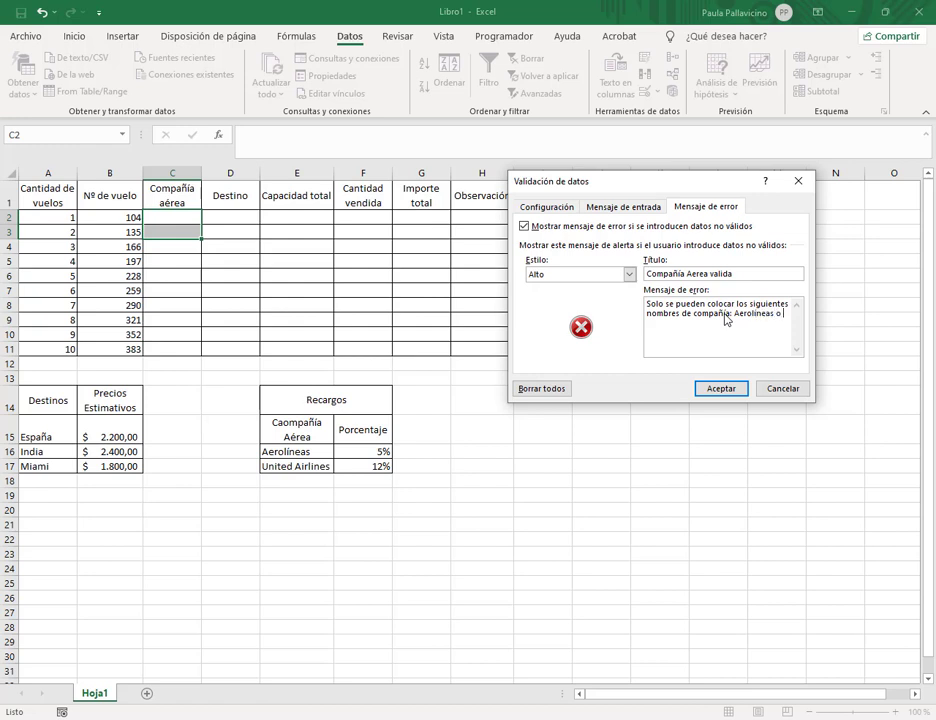
text(United Airlines)
click(720, 390)
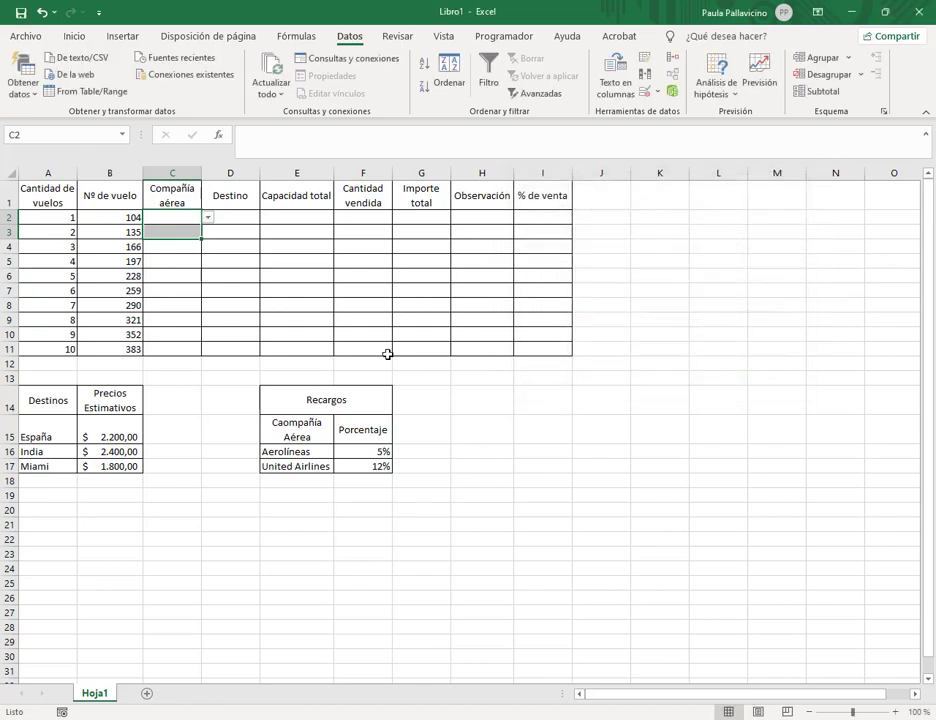
Choose United Airlines in C2 and Aerolíneas in C3 from their dropdown lists
click(208, 218)
click(199, 239)
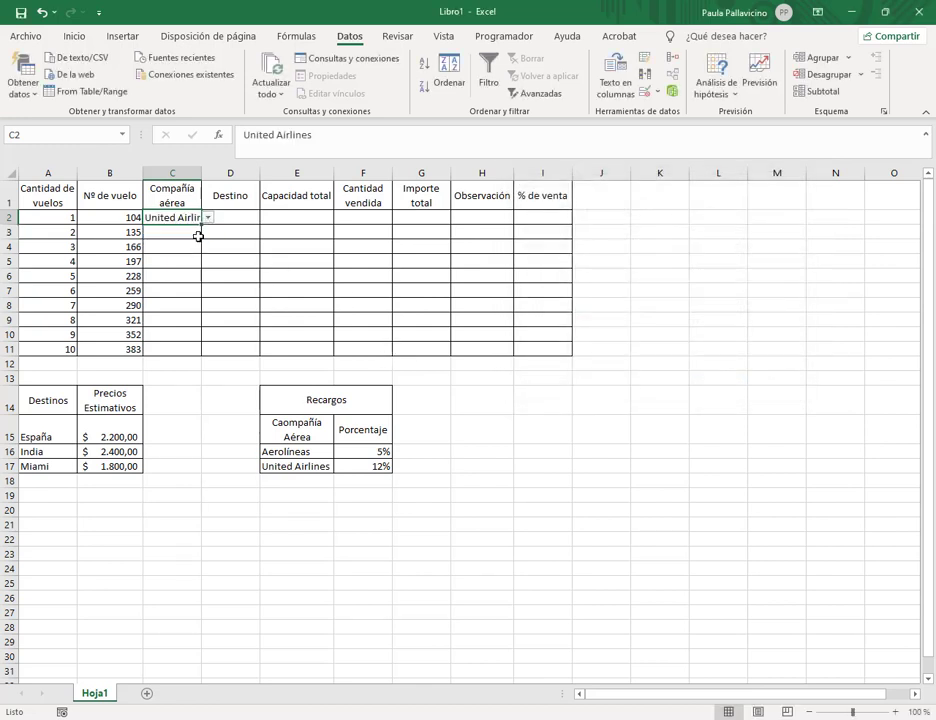
click(205, 234)
click(208, 232)
click(172, 244)
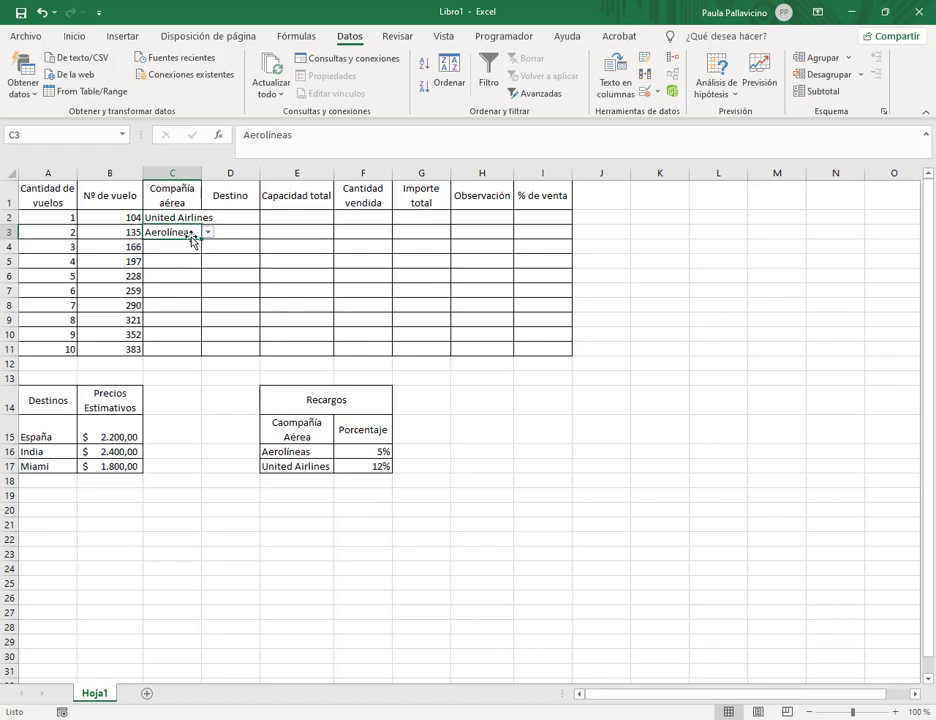
Widen column C to fit United Airlines and fill the C2:C3 airline pattern down to C11
drag(202, 171, 216, 171)
click(205, 221)
drag(205, 224, 210, 235)
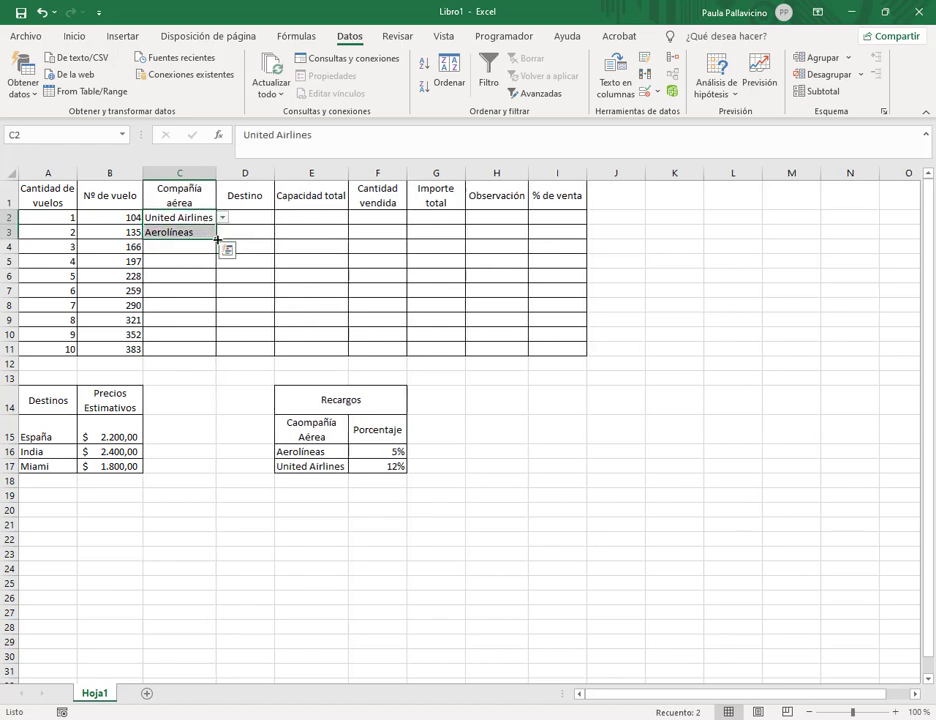
double_click(219, 240)
Restrict the destination cells D2:D4 to a dropdown list validation sourced from =$A$15:$A$17
click(258, 217)
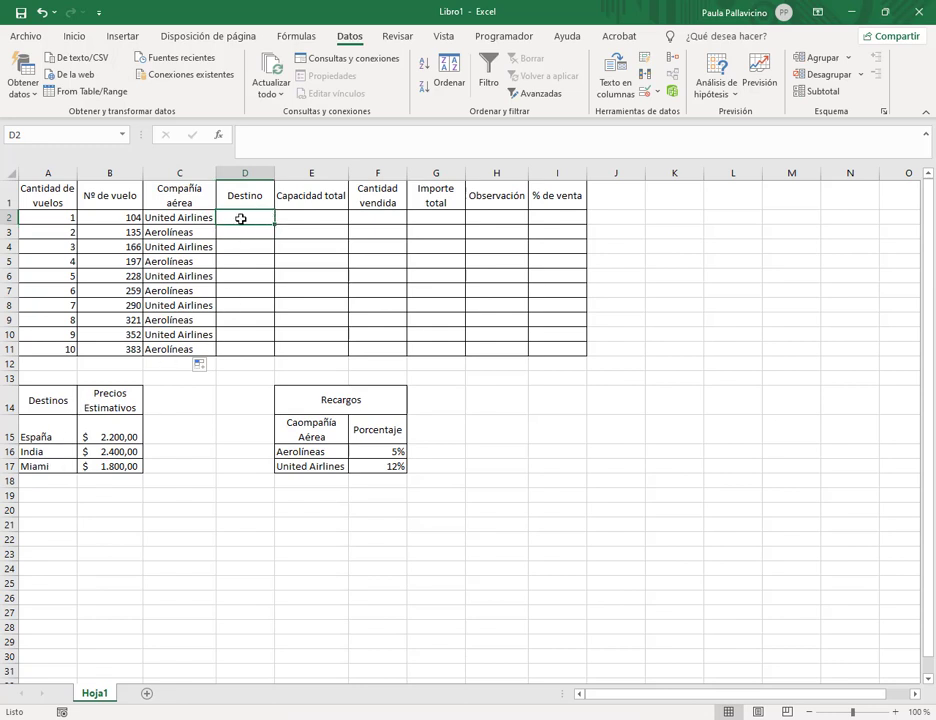
drag(242, 217, 244, 248)
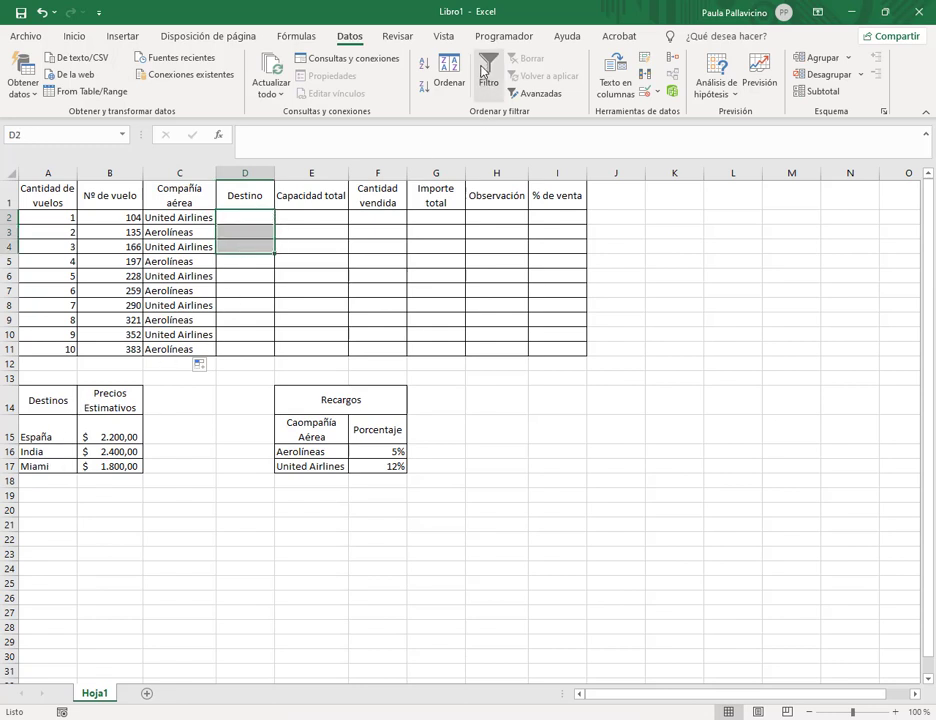
click(645, 91)
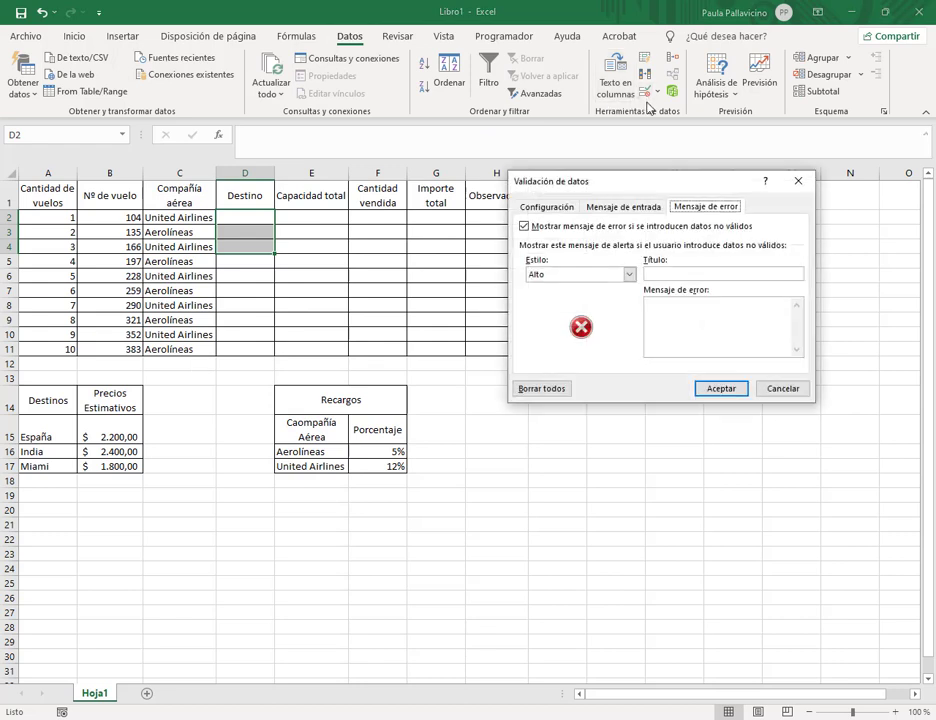
click(556, 207)
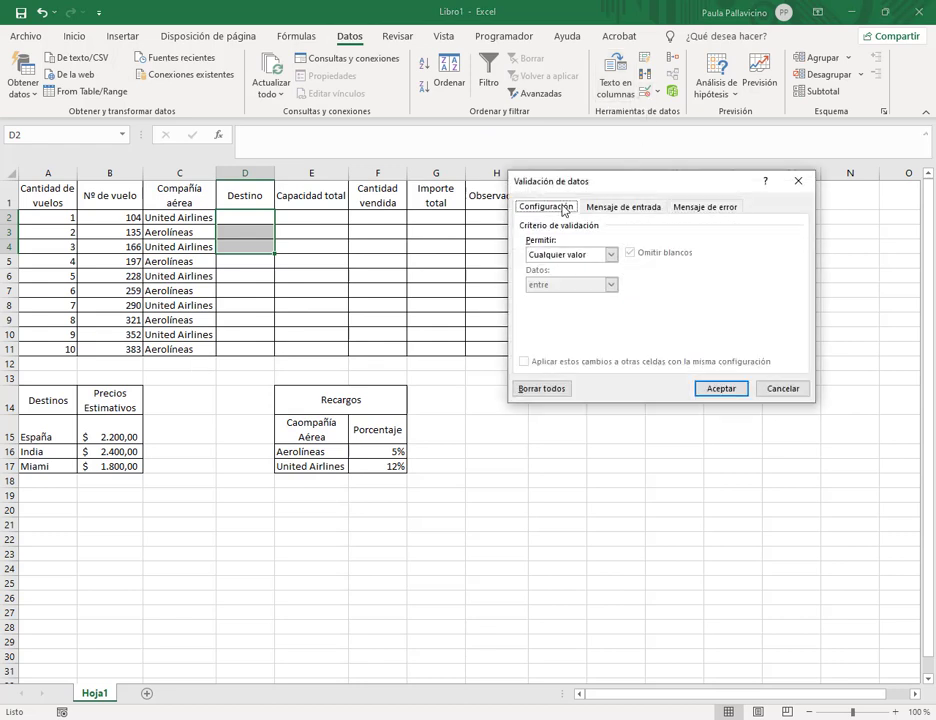
click(610, 254)
click(572, 297)
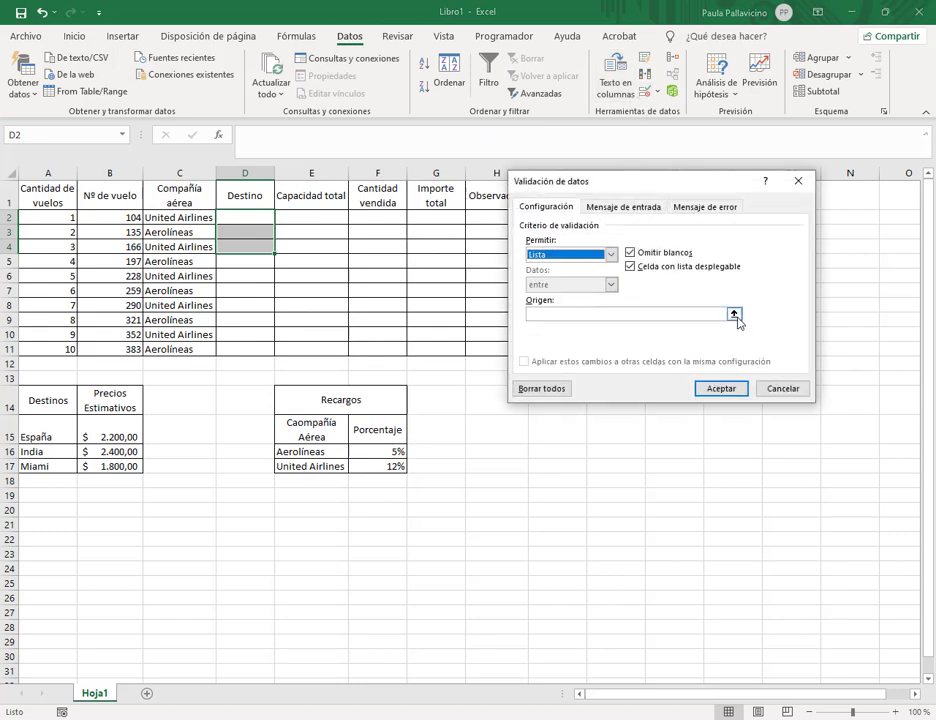
click(675, 314)
drag(24, 427, 50, 467)
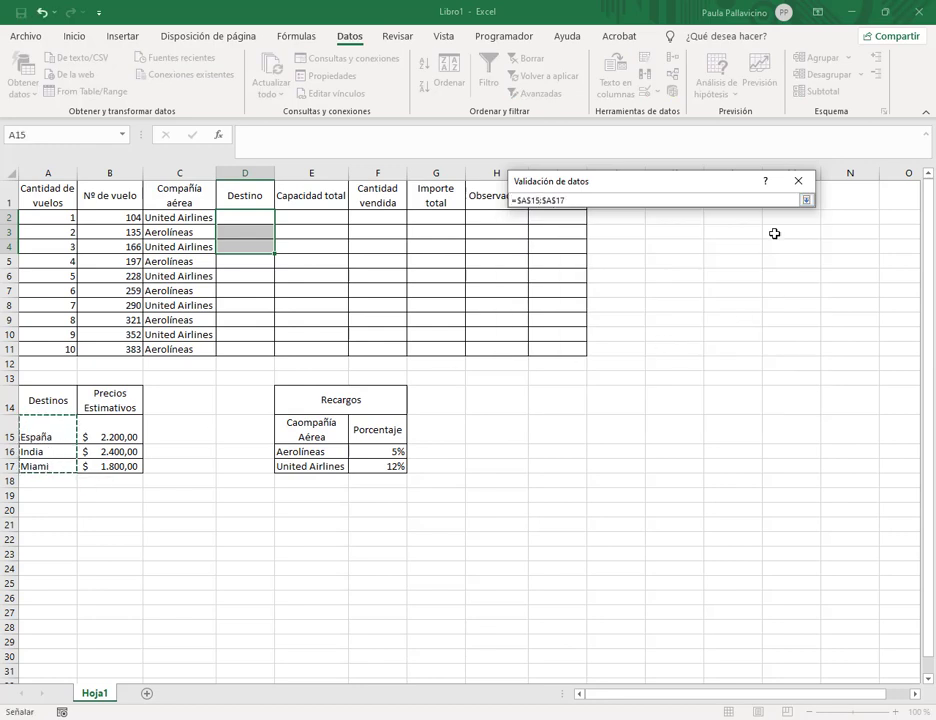
click(806, 200)
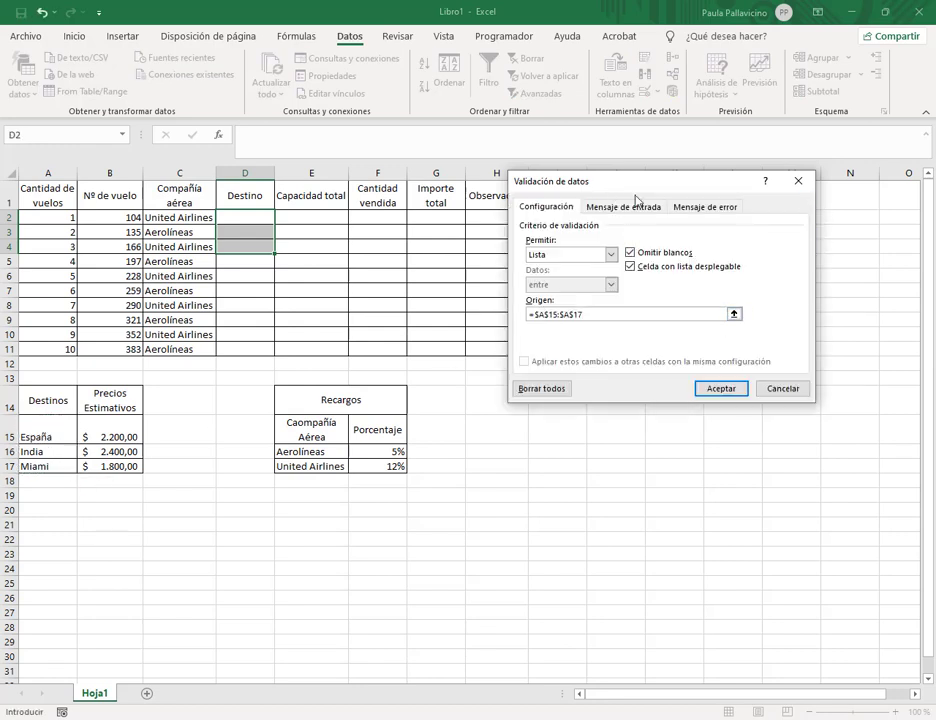
Set the error alert title to "Destinos" and message to "Solo se puede elegir los siguientes destinos: España - India - Miami"
click(704, 207)
click(700, 274)
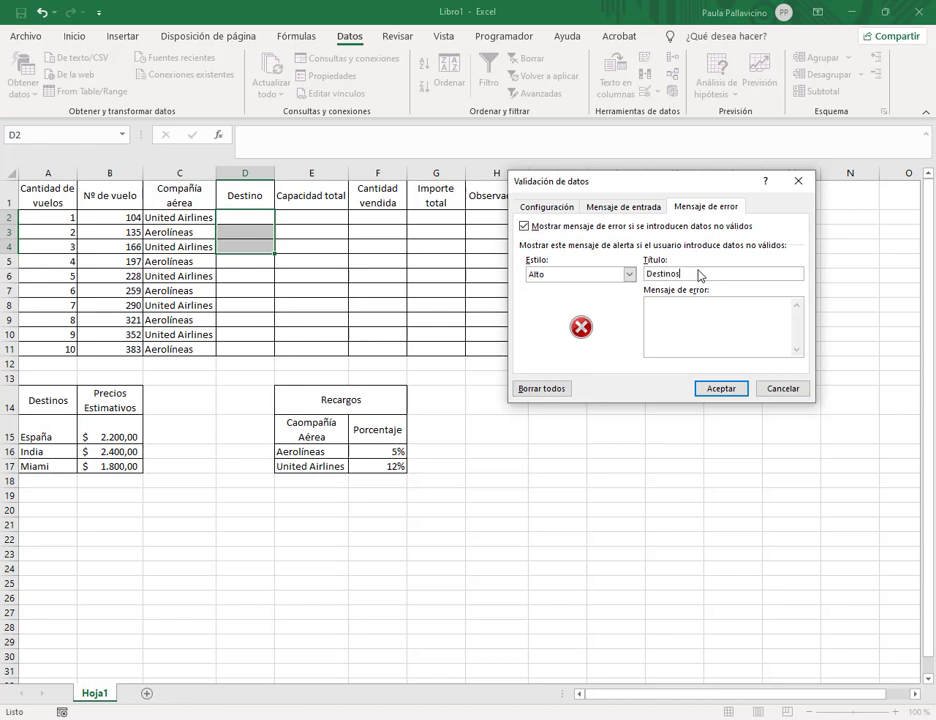
click(700, 322)
text(Solo se puede elegir los siguientes destinos: España)
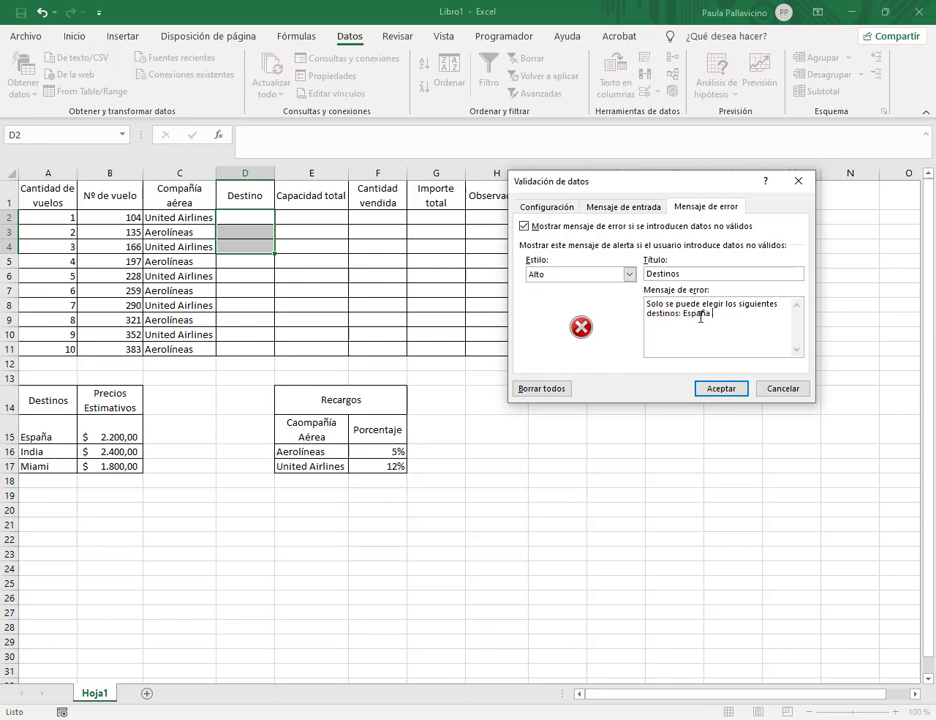
text( - India - Miami)
click(730, 388)
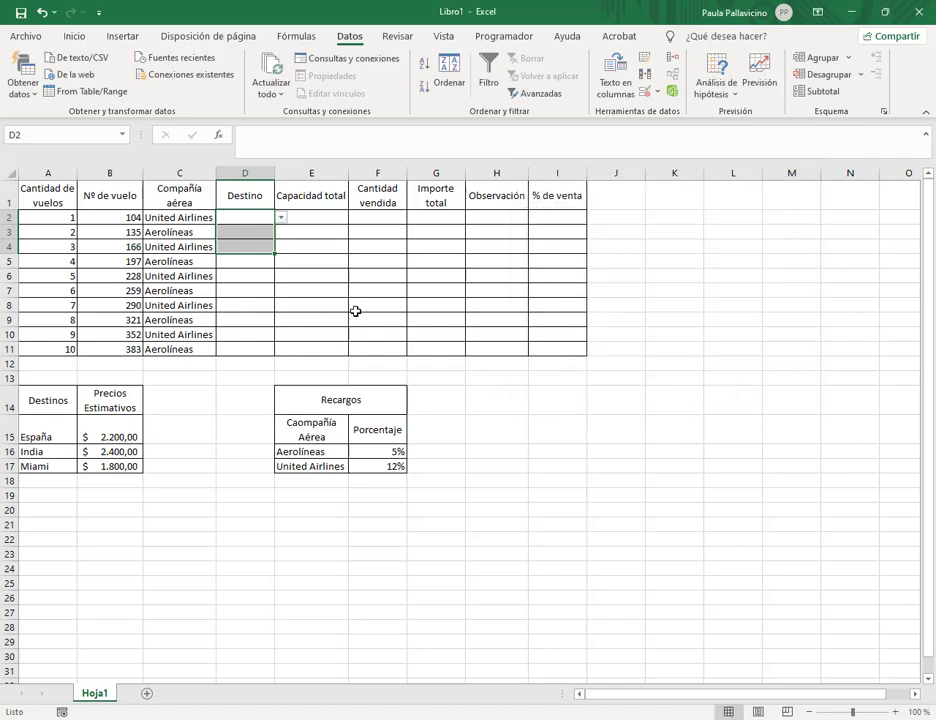
Choose India in D2, España in D3 and Miami in D4 from their dropdown lists
click(280, 218)
click(257, 240)
click(272, 233)
click(281, 232)
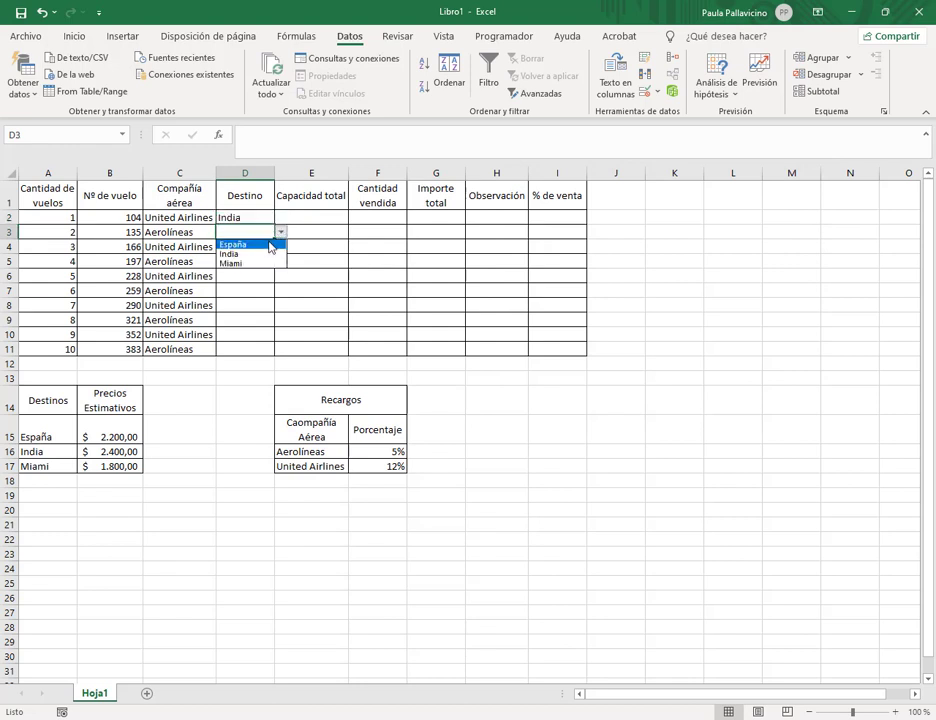
click(259, 244)
click(278, 252)
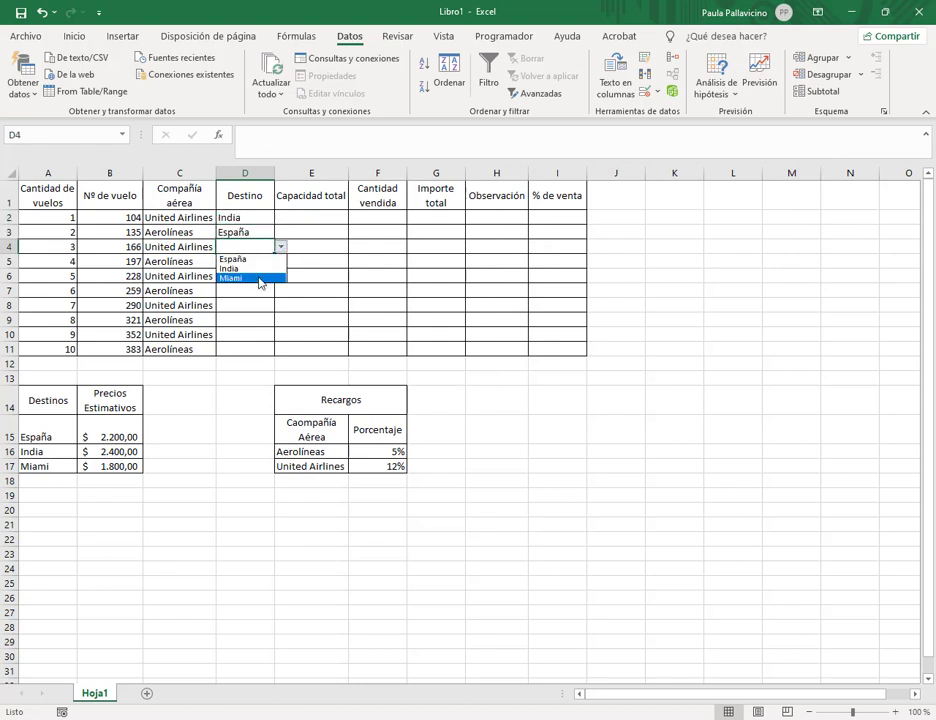
click(259, 277)
Fill the D2:D4 destination pattern down to D11 and widen column C so its heading fits on one line
drag(246, 220, 272, 354)
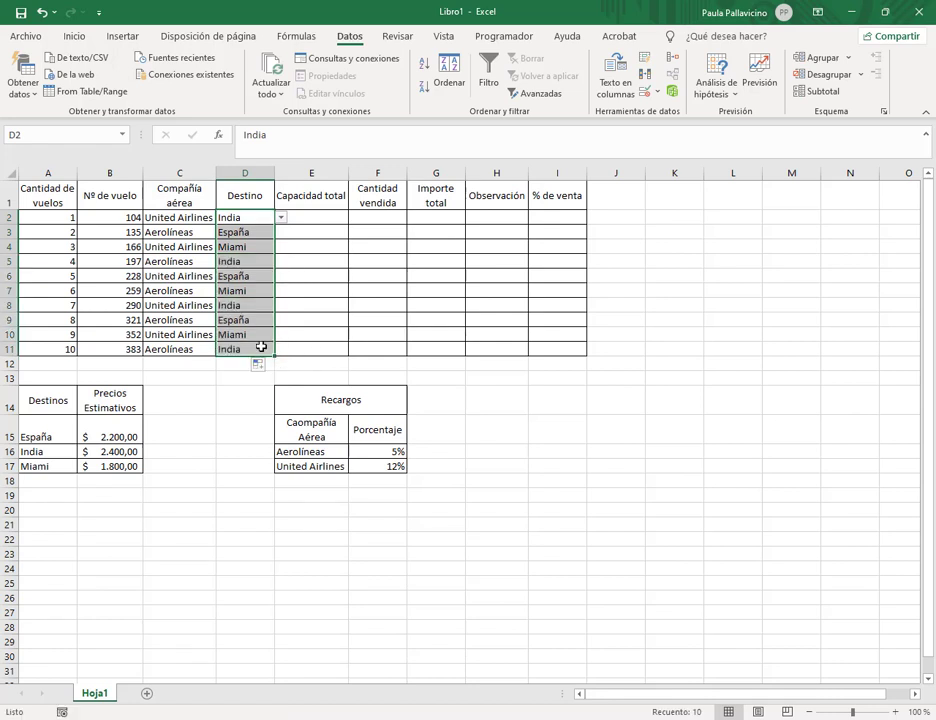
click(259, 347)
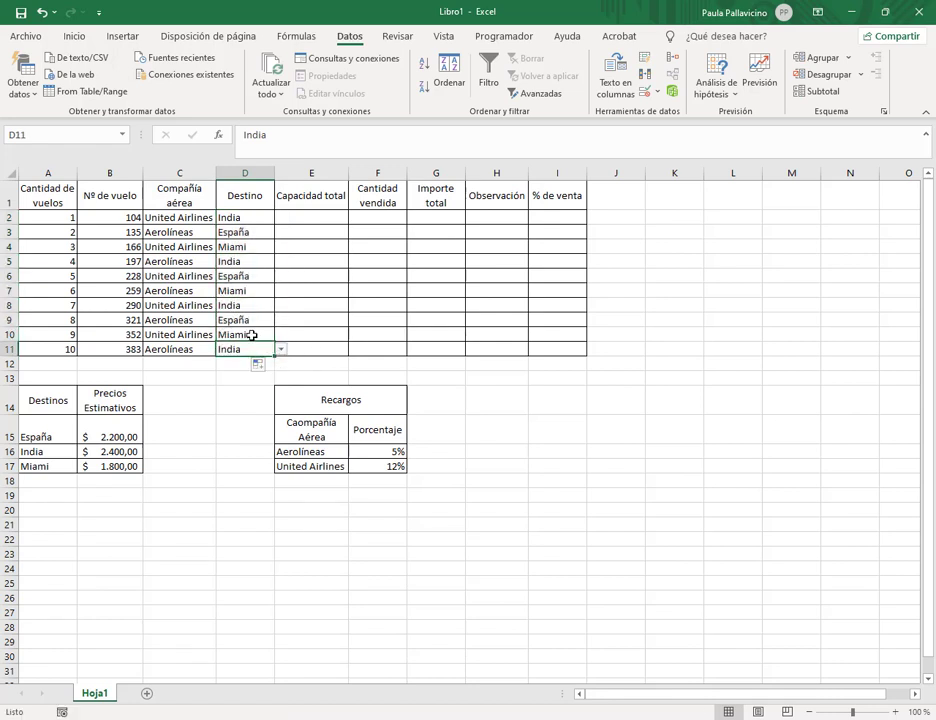
click(252, 335)
click(247, 290)
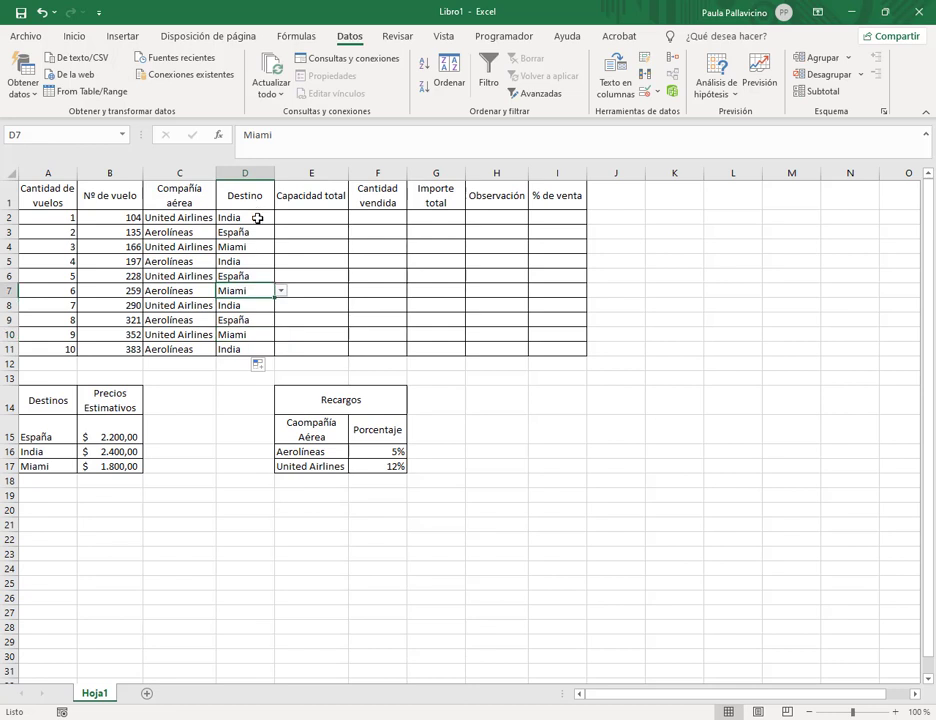
click(258, 218)
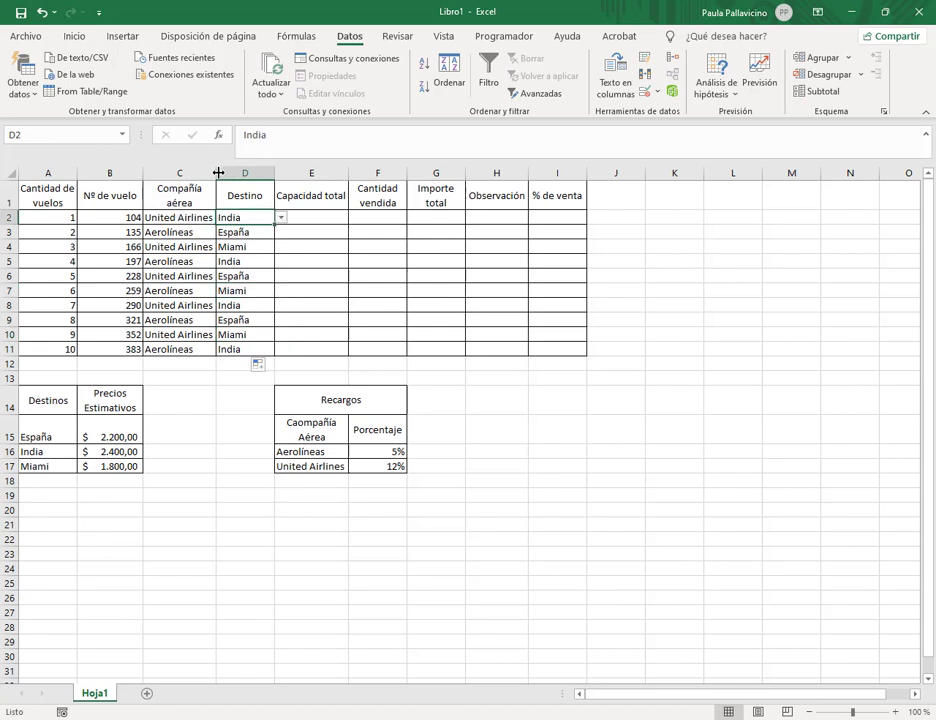
drag(218, 173, 224, 173)
Test the airline validation by trying to enter asdfasd in C2, and cancel the entry
click(184, 218)
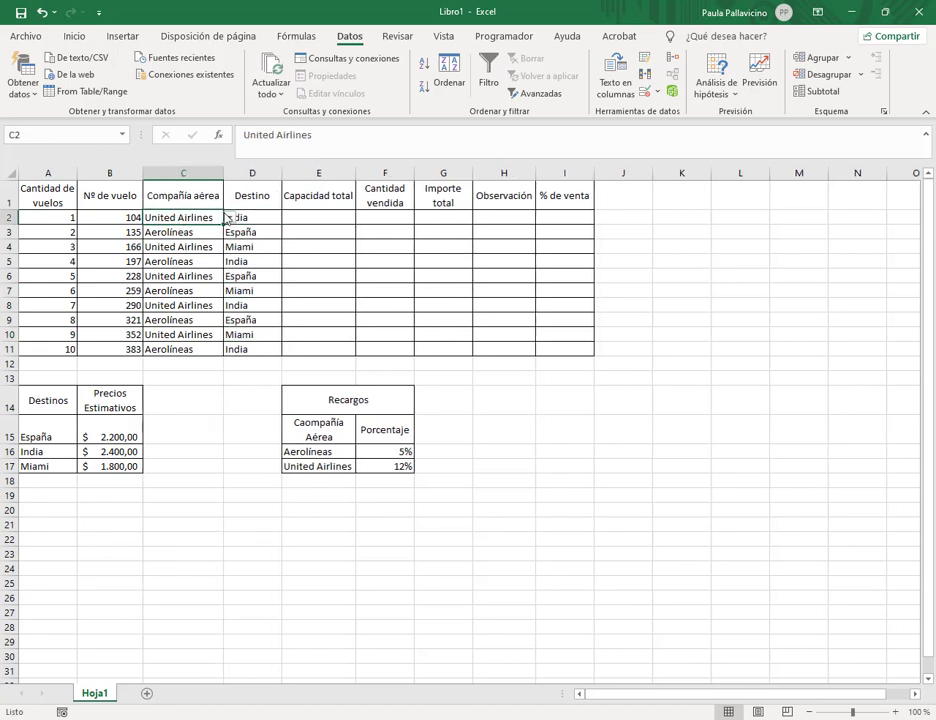
text(asdf)
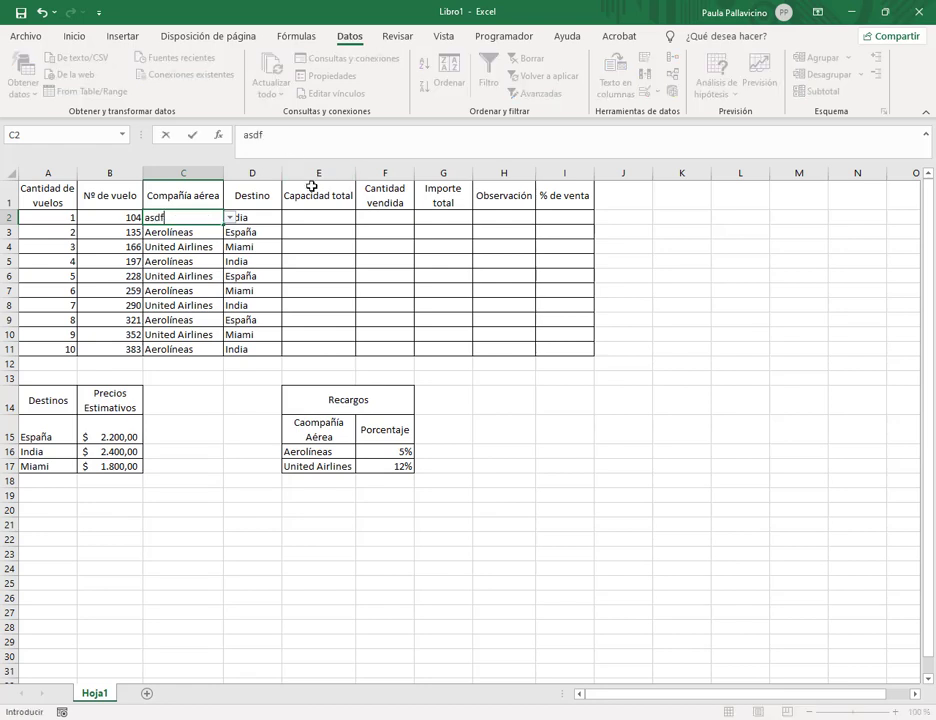
text(asd)
key(Return)
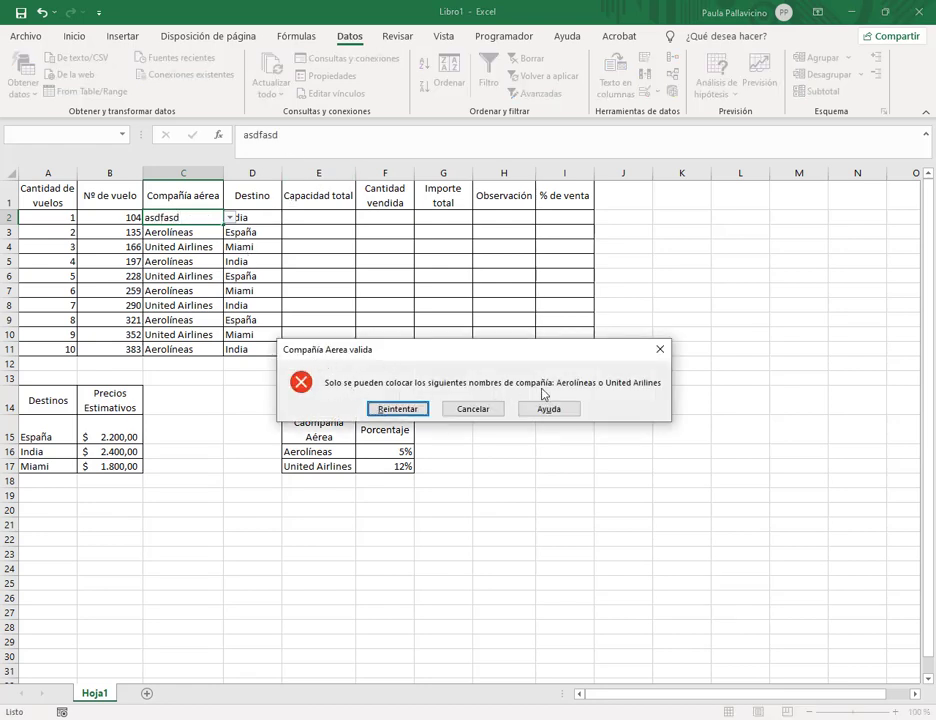
click(473, 408)
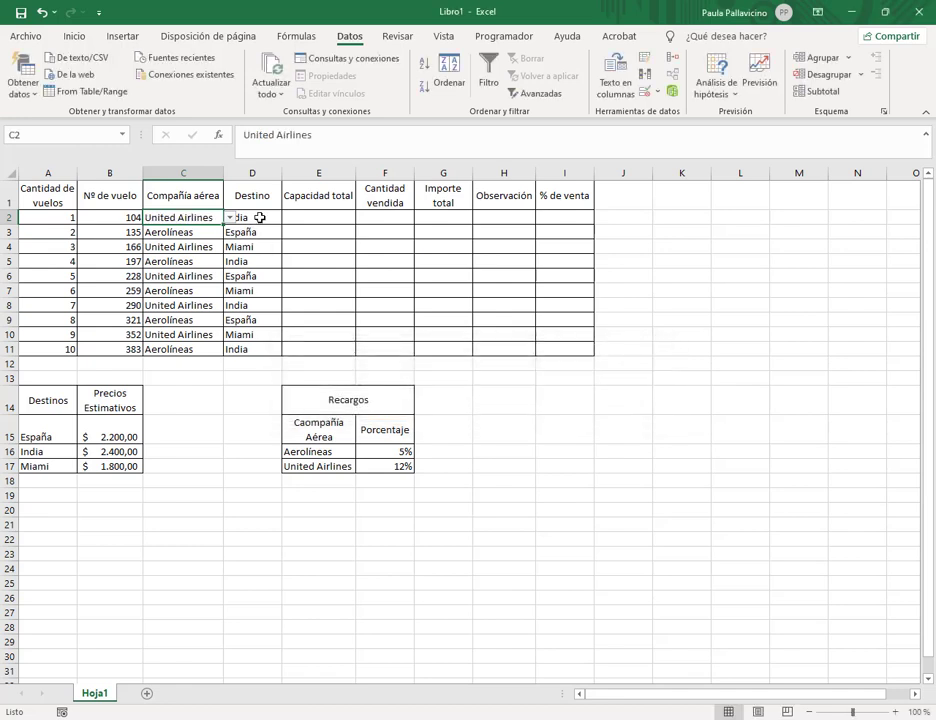
Test the destination validation by trying to enter dddd in D2, and cancel the entry
click(259, 217)
text(dddd)
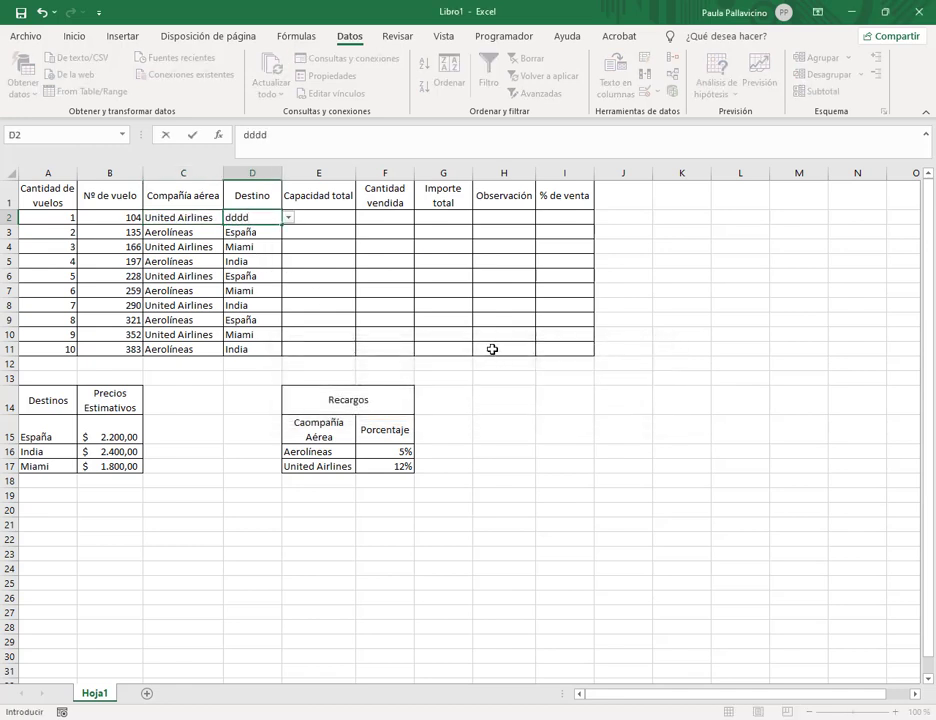
key(Return)
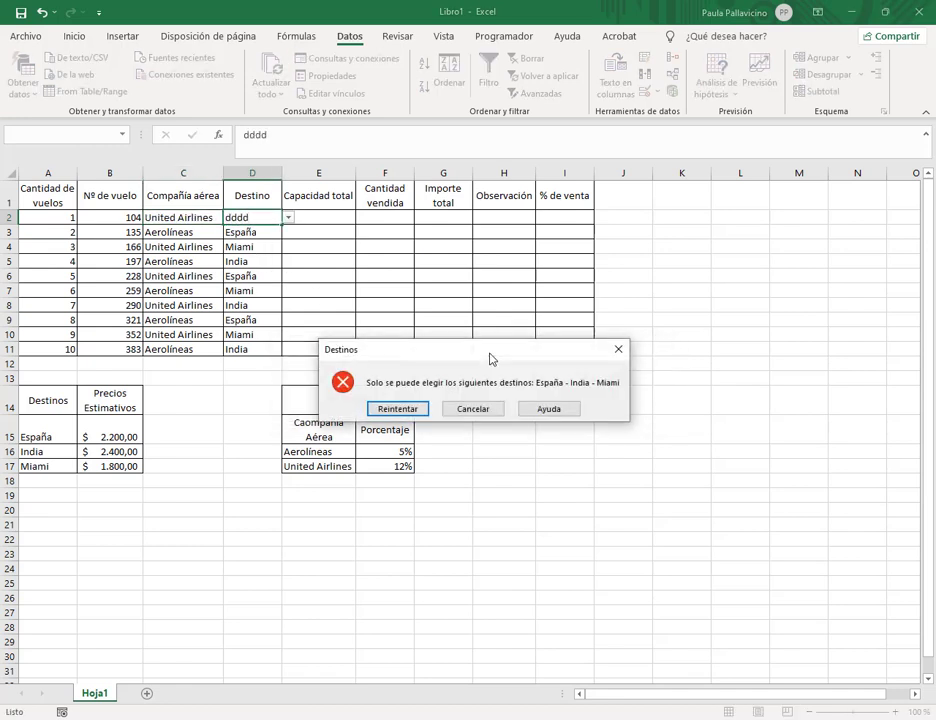
click(479, 408)
Show the assignment PDF above the spreadsheet and enter 471 in E2 as the first Capacidad total value
click(338, 220)
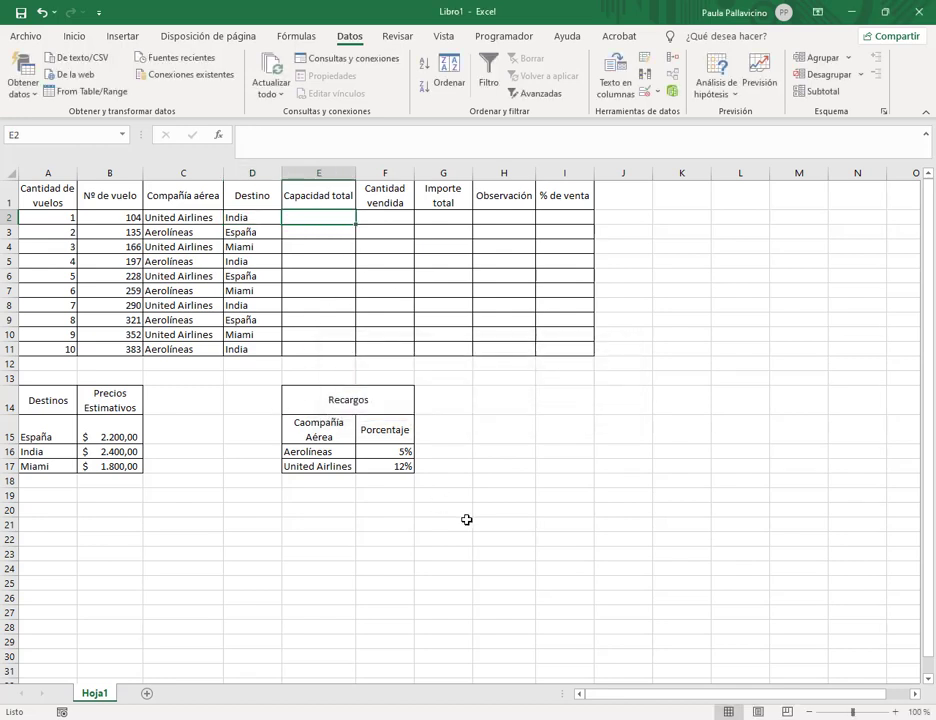
key(super+Down)
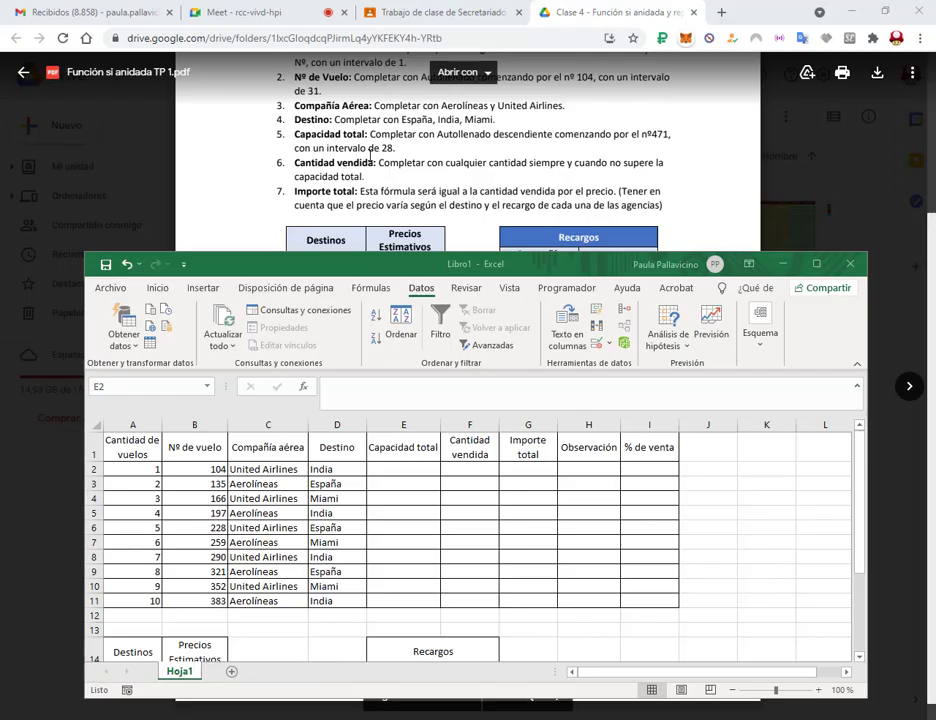
drag(453, 262, 451, 246)
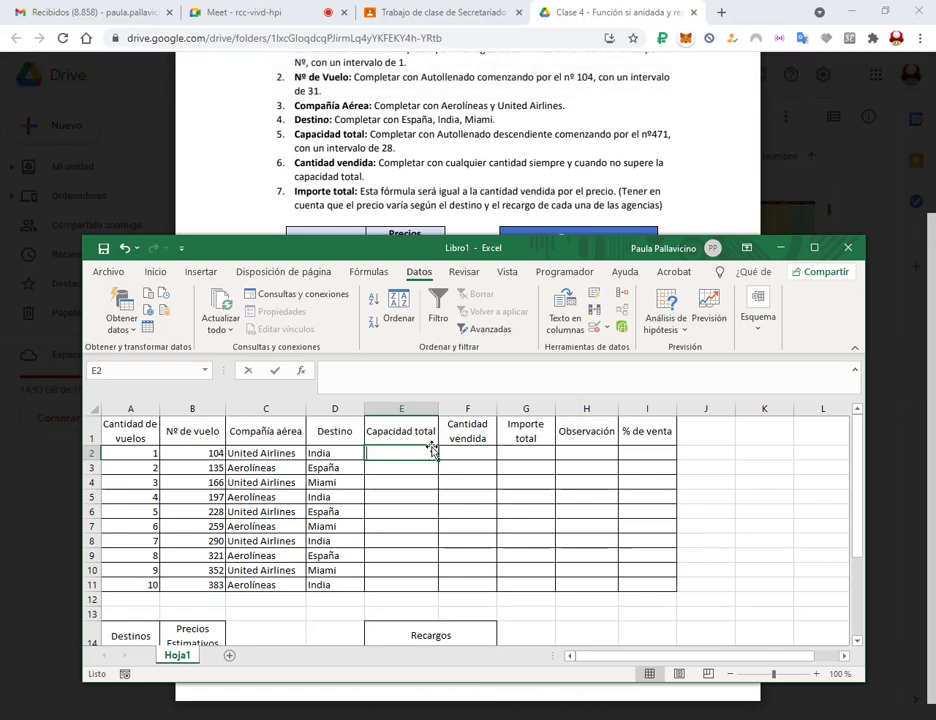
text(471)
click(432, 452)
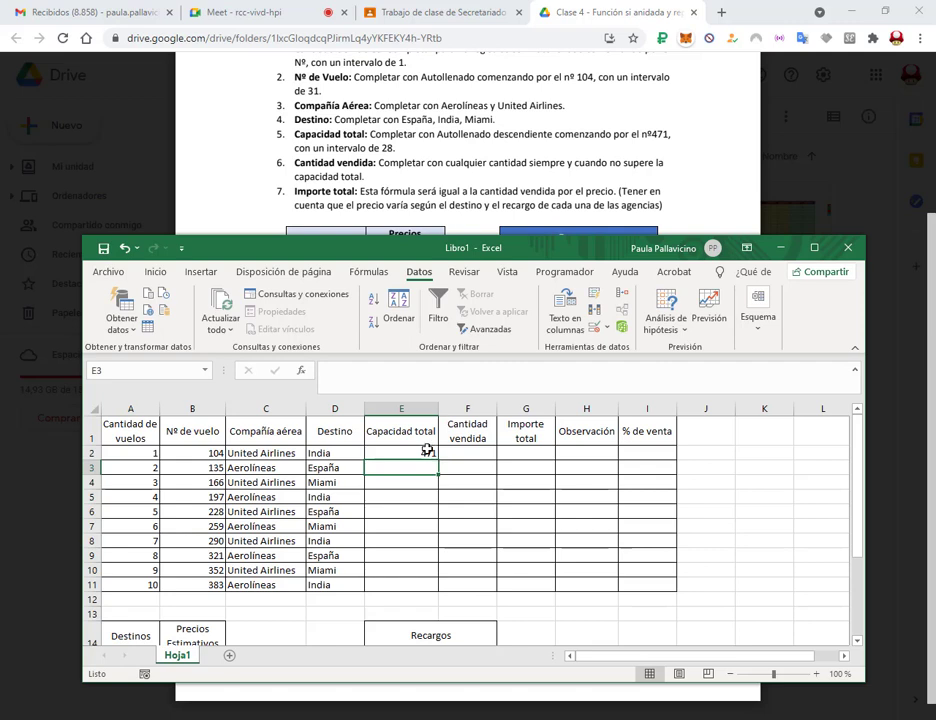
Fill E2:E11 with a linear column series using an increment of -28
drag(436, 459, 420, 585)
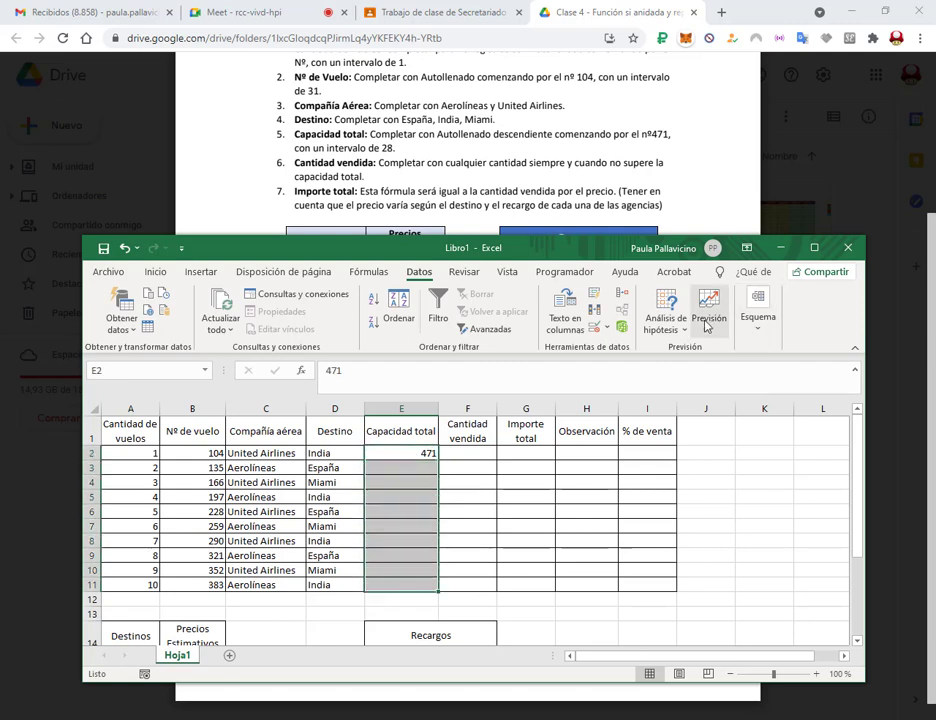
click(155, 271)
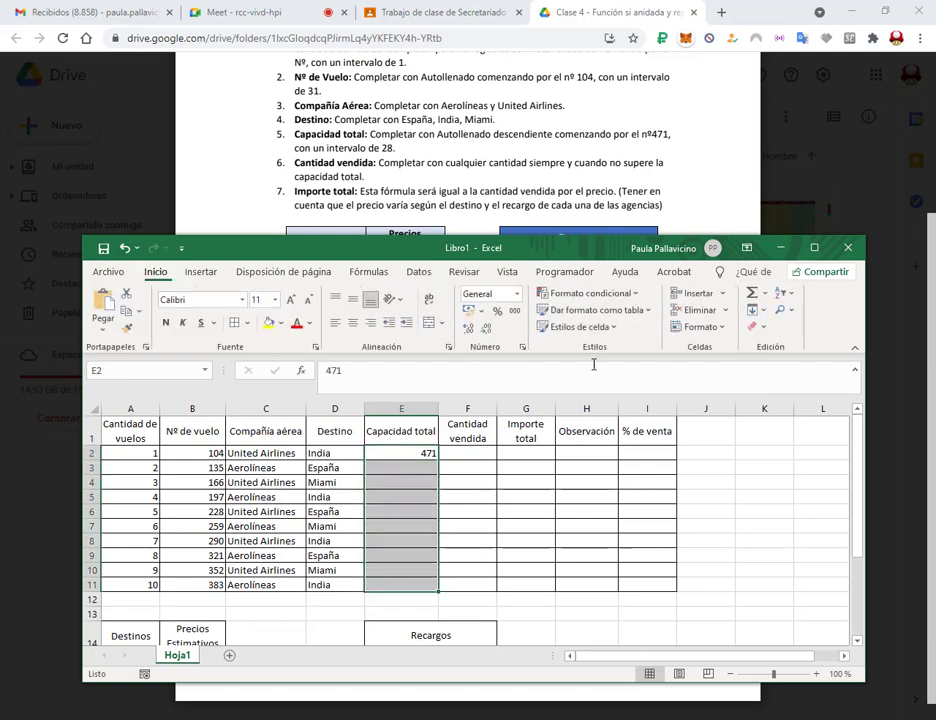
click(757, 310)
click(786, 433)
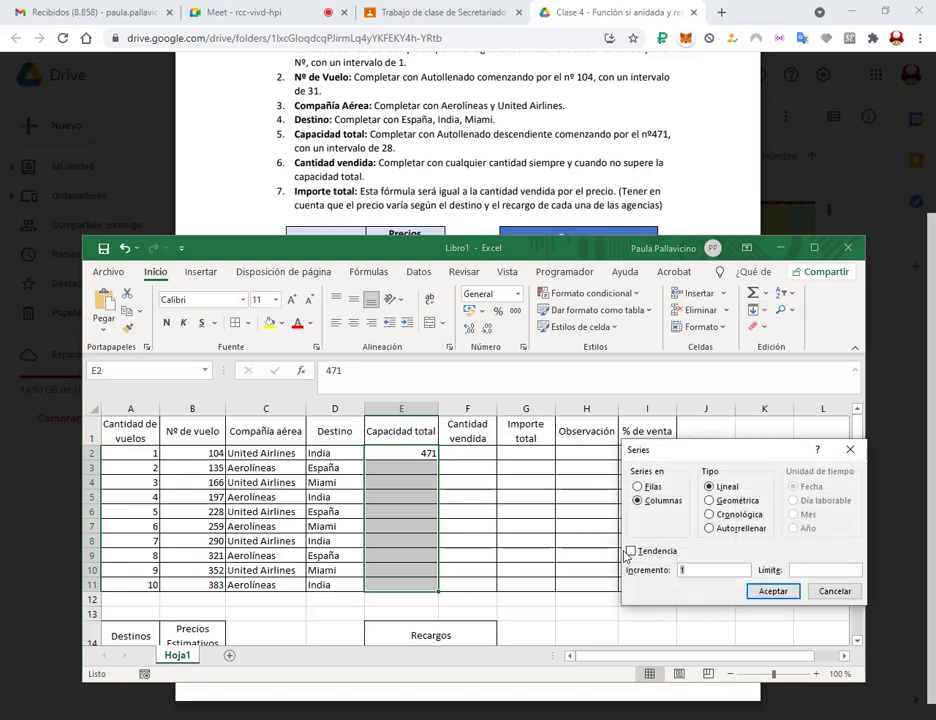
text(-28)
click(768, 592)
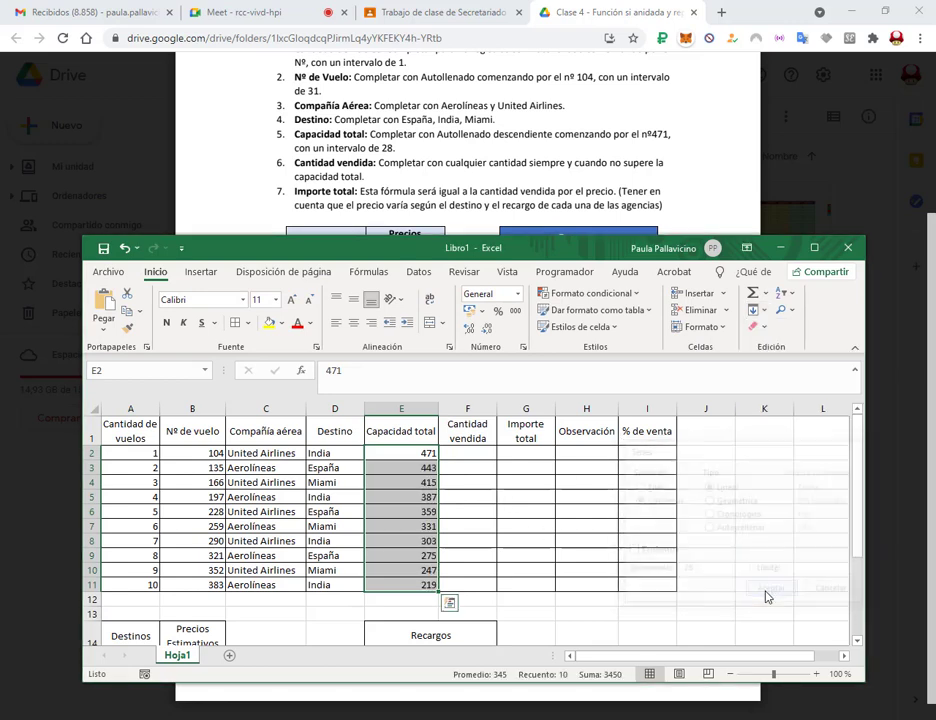
Maximize the spreadsheet and enter the Cantidad vendida values 455, 420, 234, 300 and 147 in F2:F6
click(484, 453)
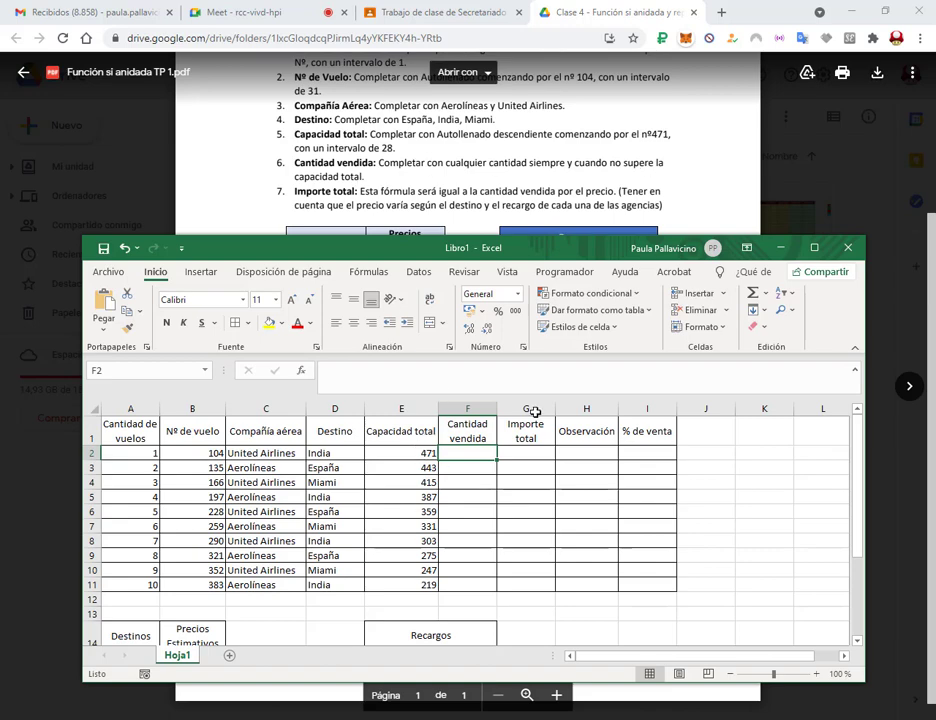
click(814, 247)
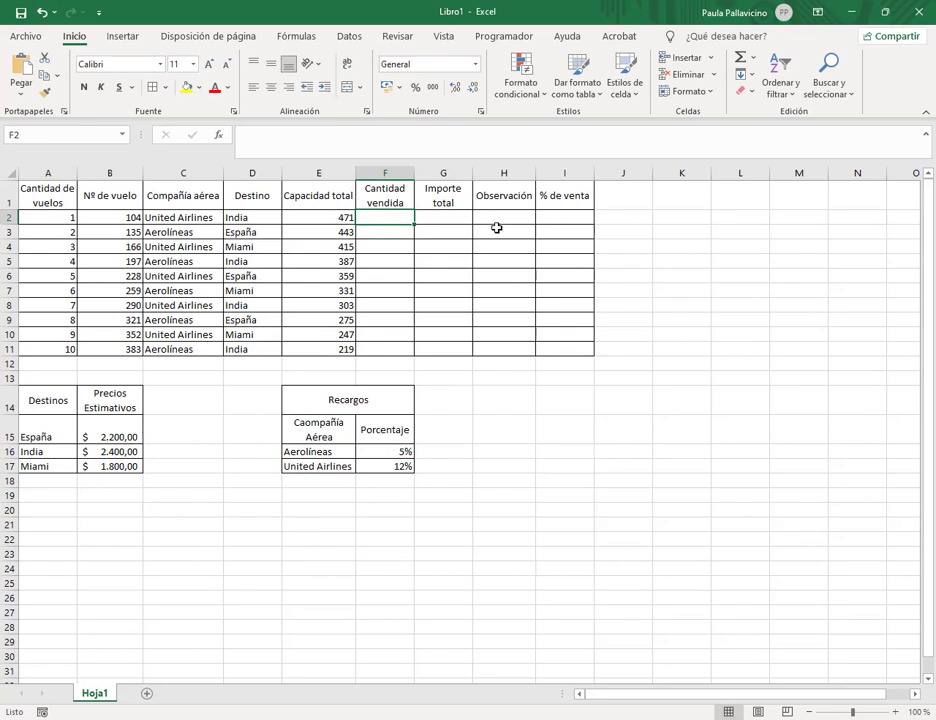
text(455)
key(Return)
text(4)
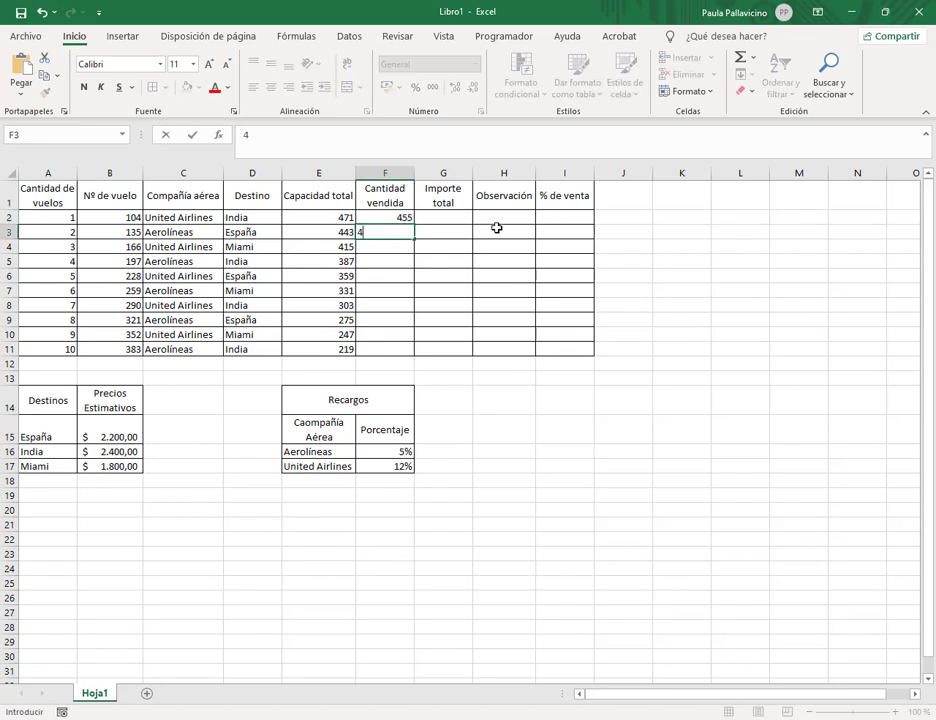
text(20)
key(Return)
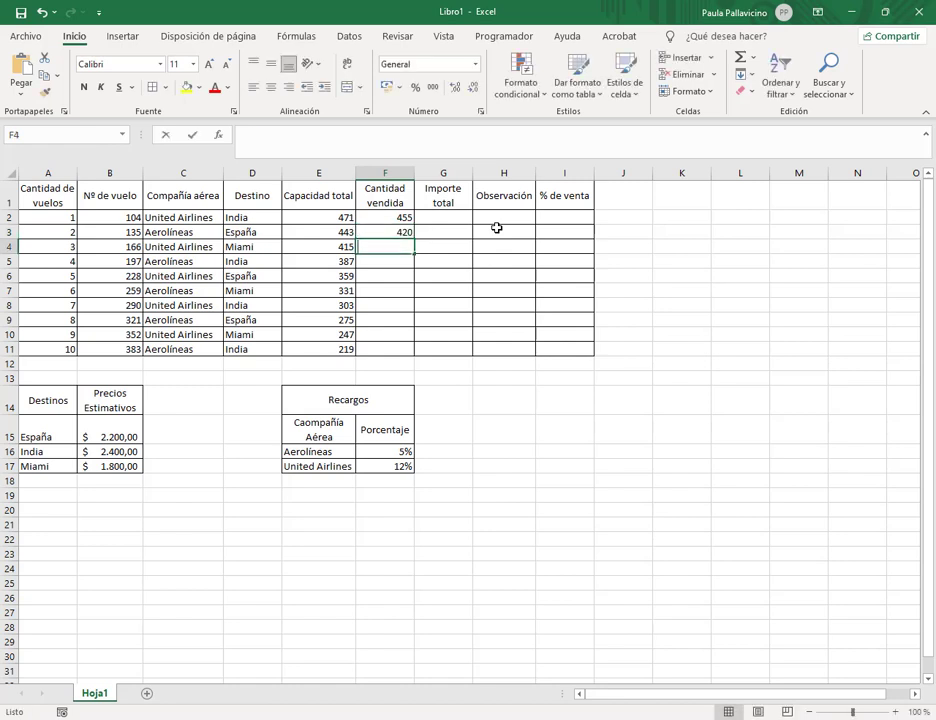
text(234)
key(Return)
text(3)
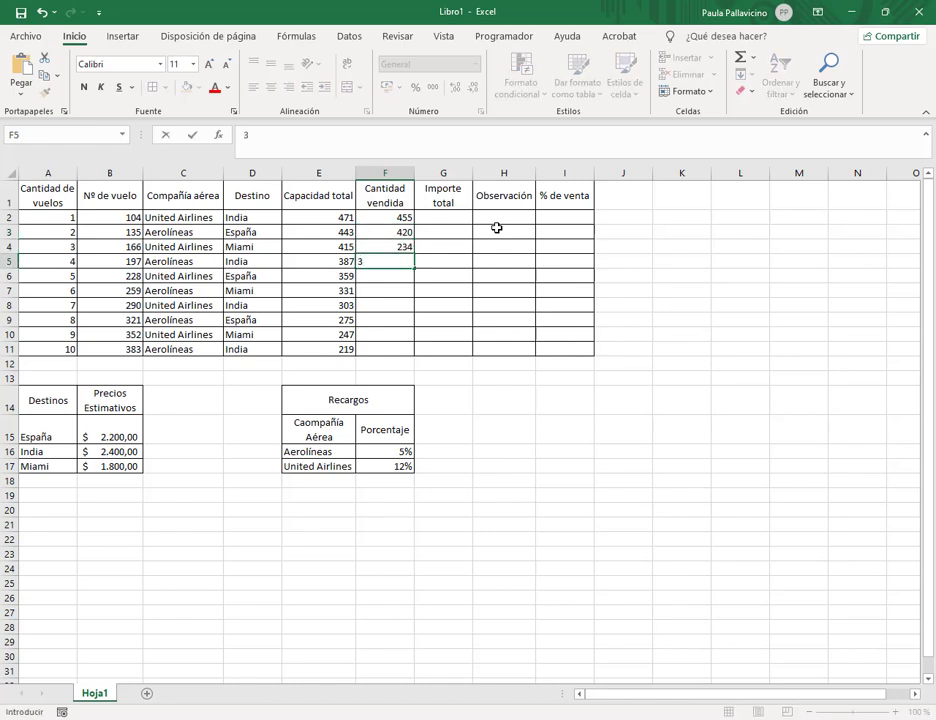
text(00)
key(Return)
text(147)
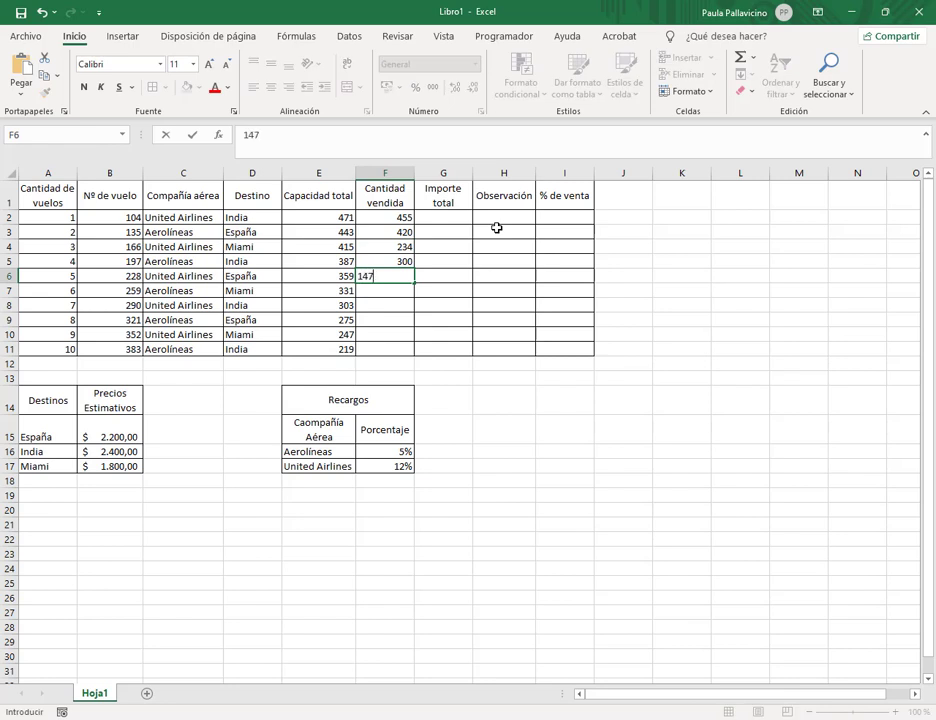
key(Return)
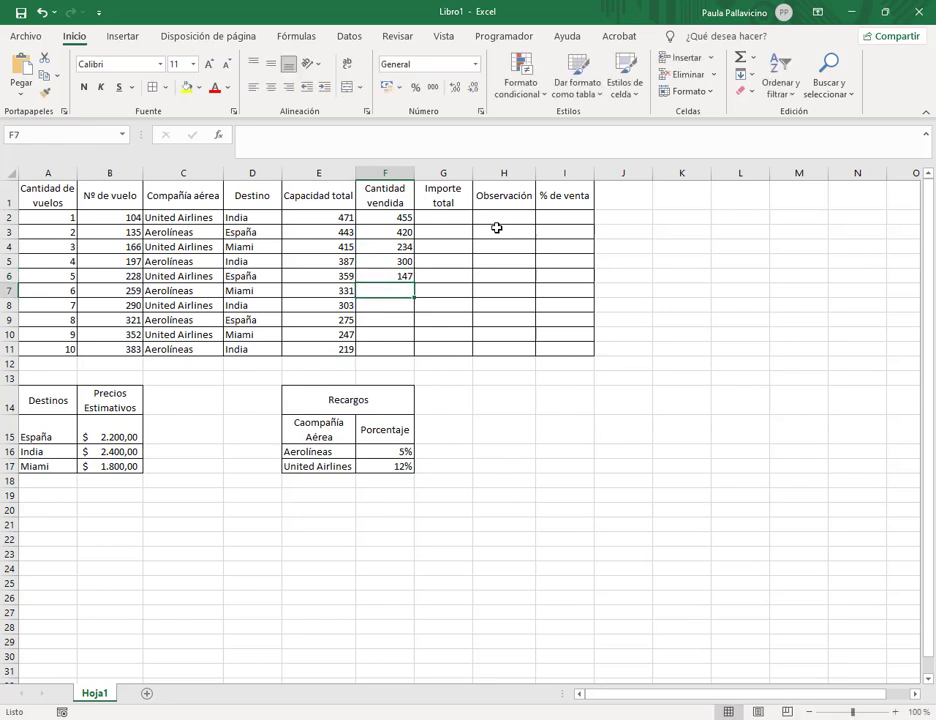
Enter the remaining Cantidad vendida values 95, 120, 200, 175 and 75 in F7:F11
text(95)
key(Return)
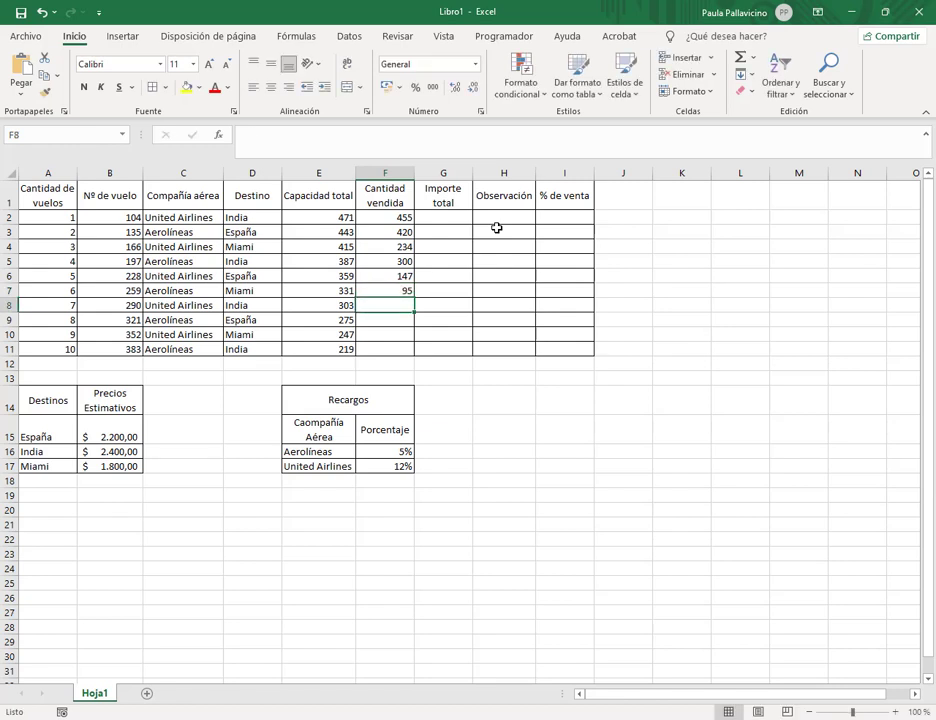
text(120)
key(Return)
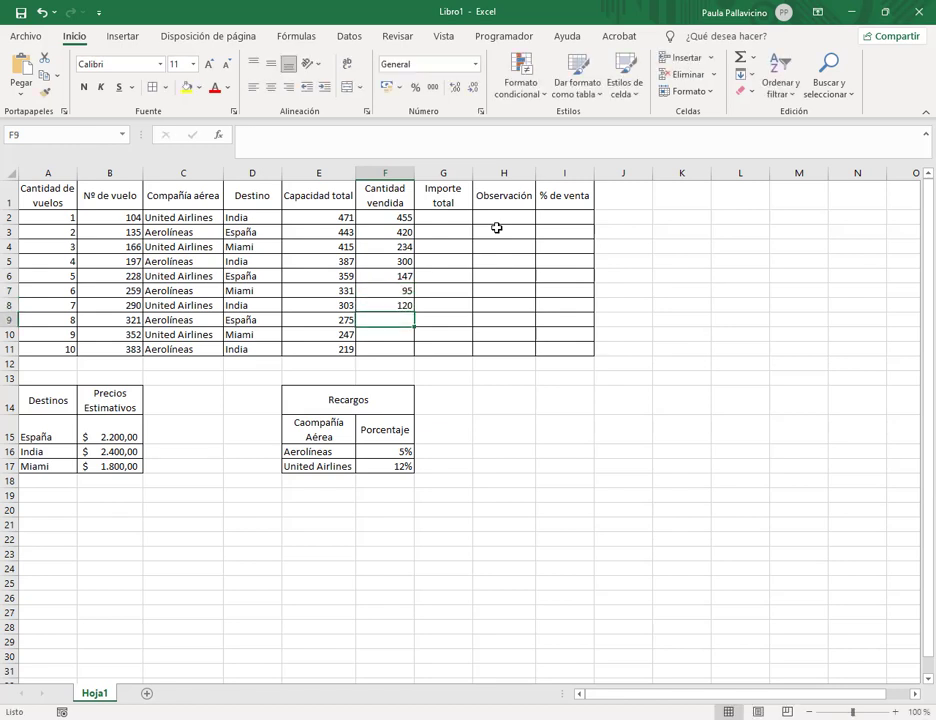
text(200)
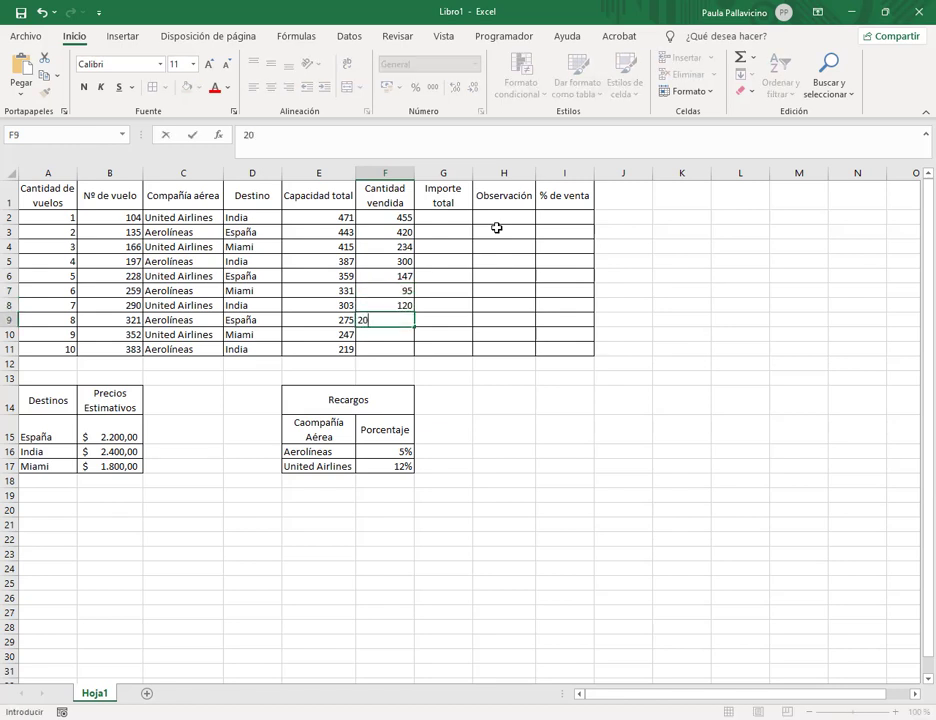
key(Return)
text(17)
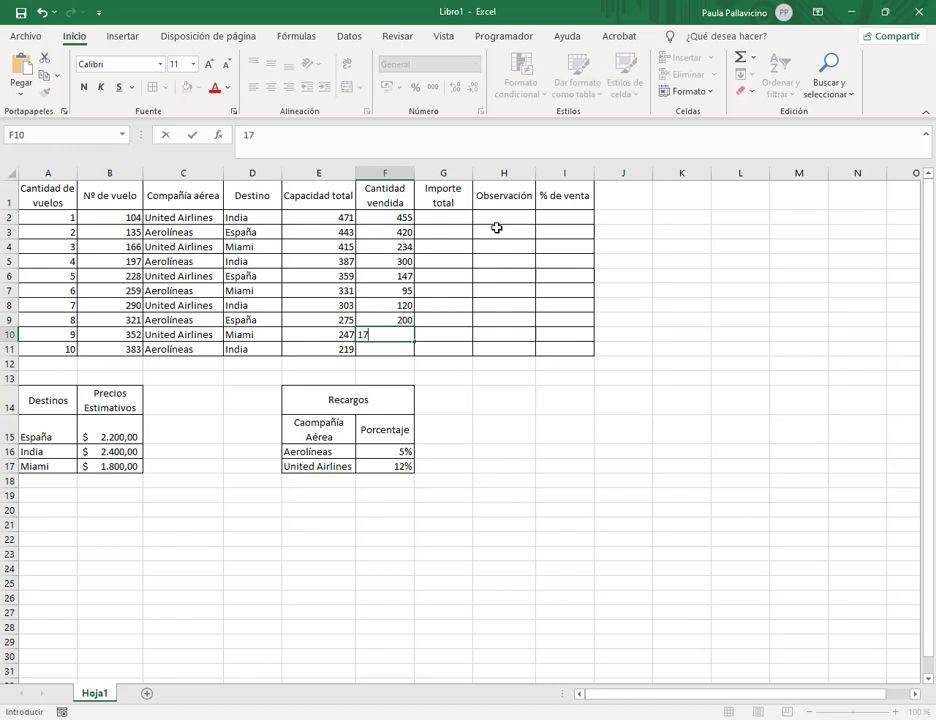
text(5)
key(Return)
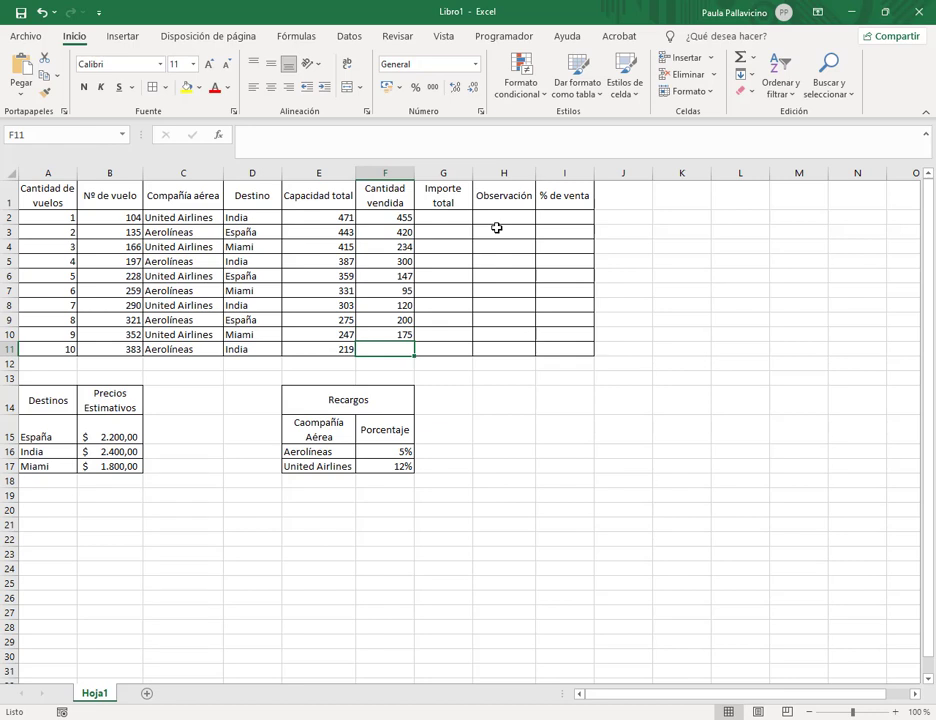
text(75)
key(Return)
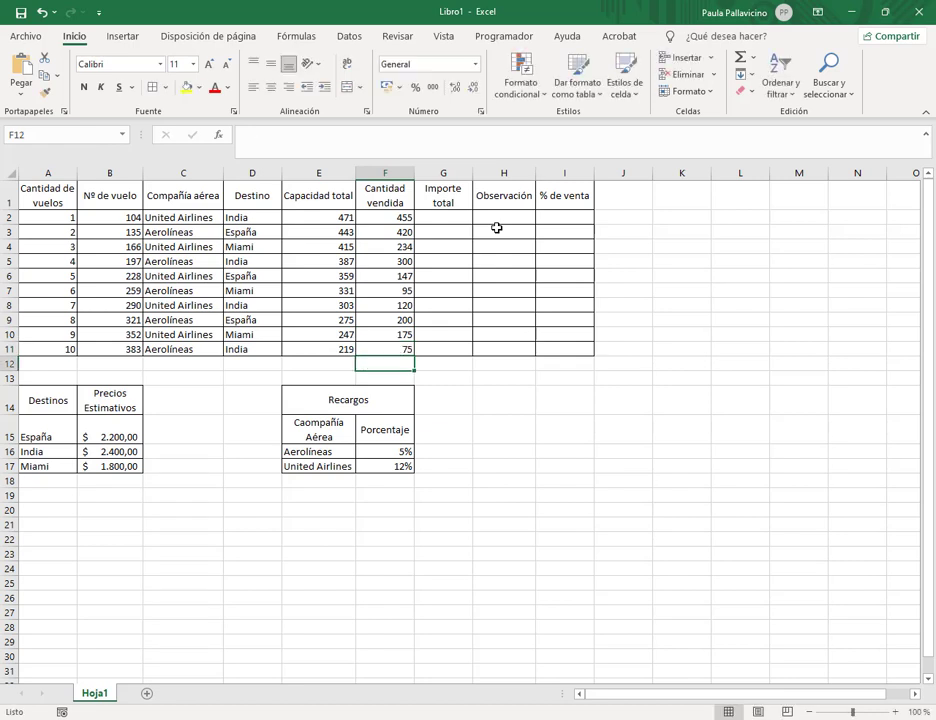
Switch to the assignment PDF in the browser and examine the Importe total instruction with its Destinos price and Recargos percentage tables, marking the relevant parts
drag(598, 10, 583, 251)
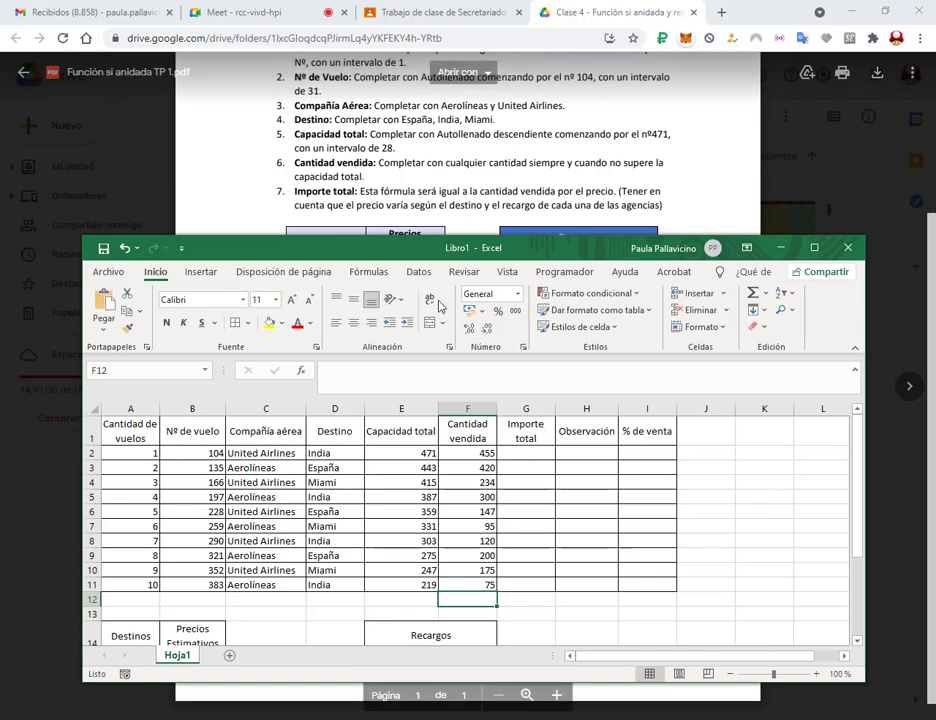
drag(430, 247, 460, 357)
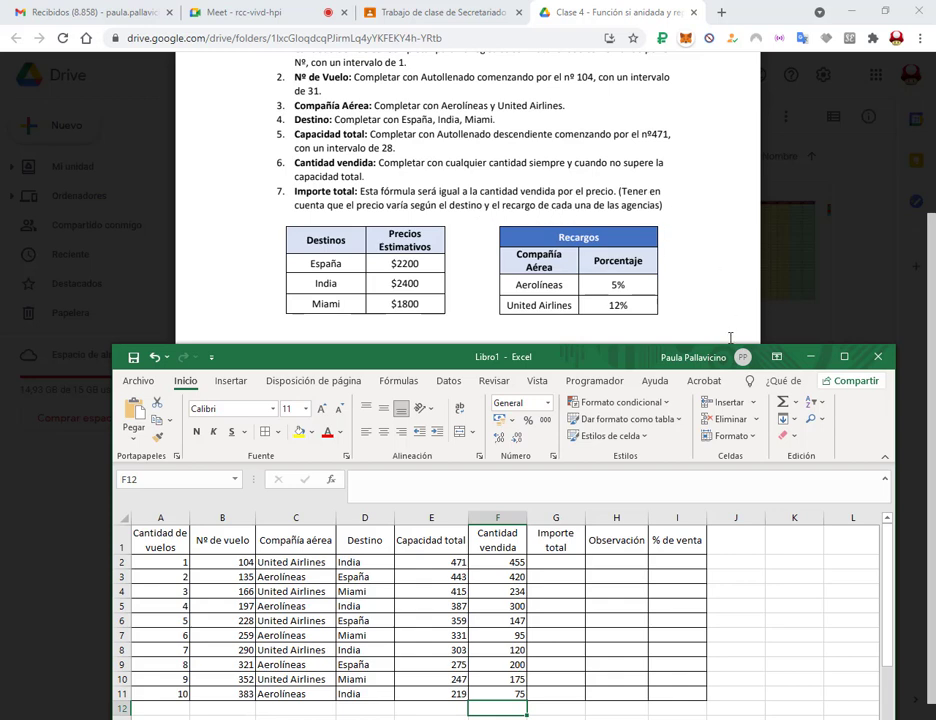
click(533, 133)
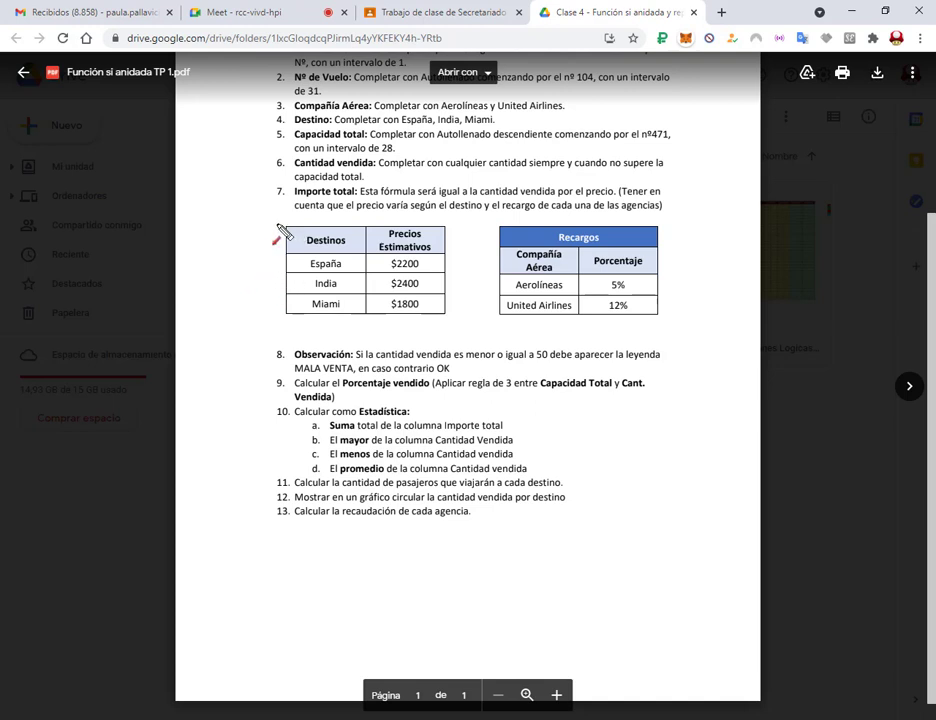
drag(226, 206, 262, 241)
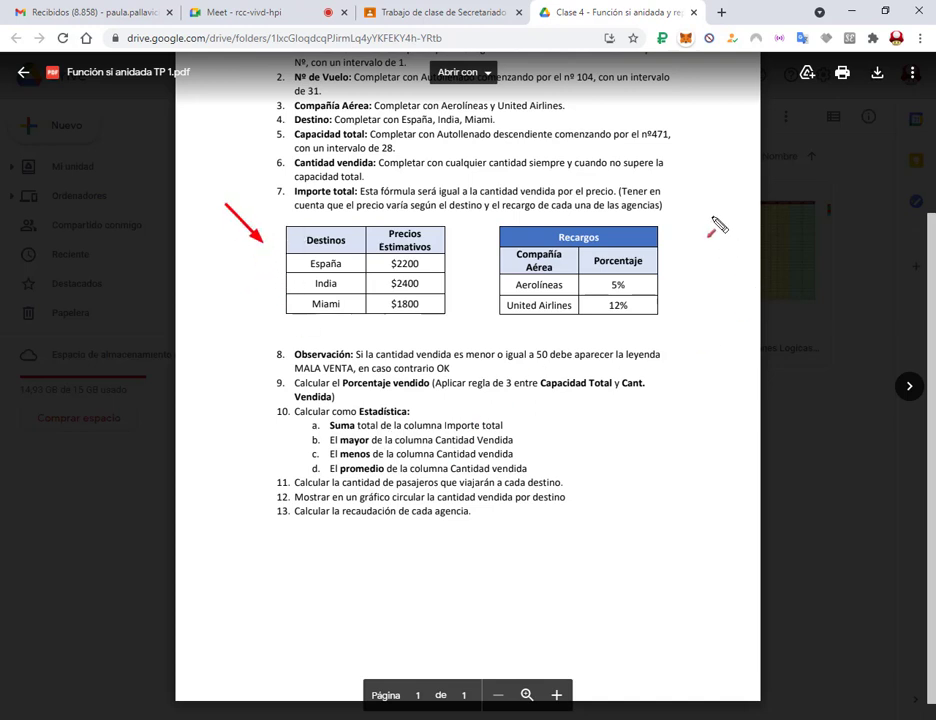
drag(712, 196, 674, 228)
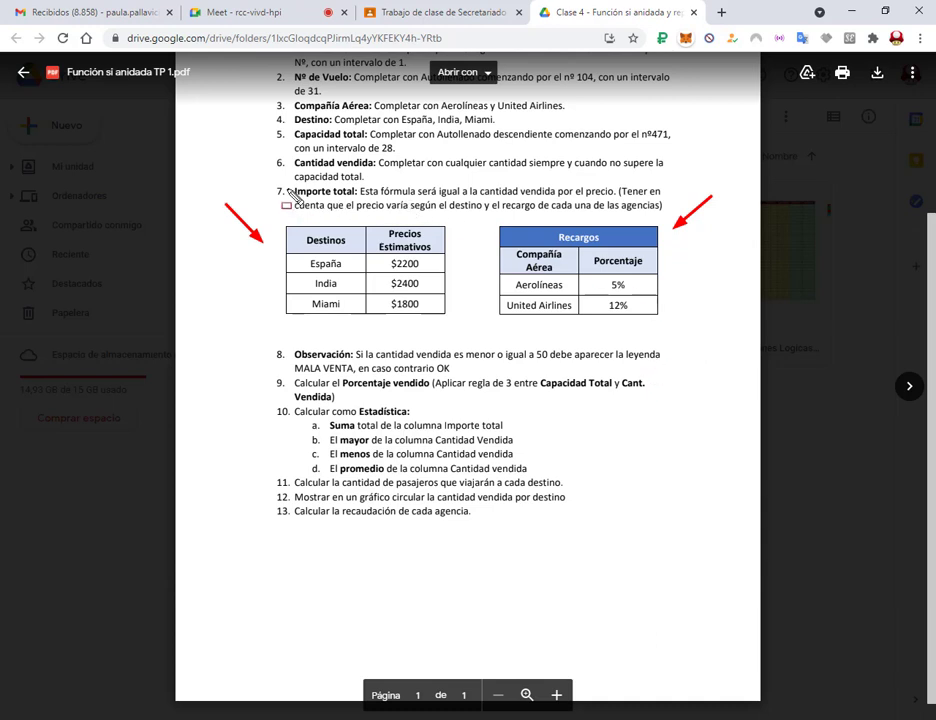
drag(287, 183, 357, 203)
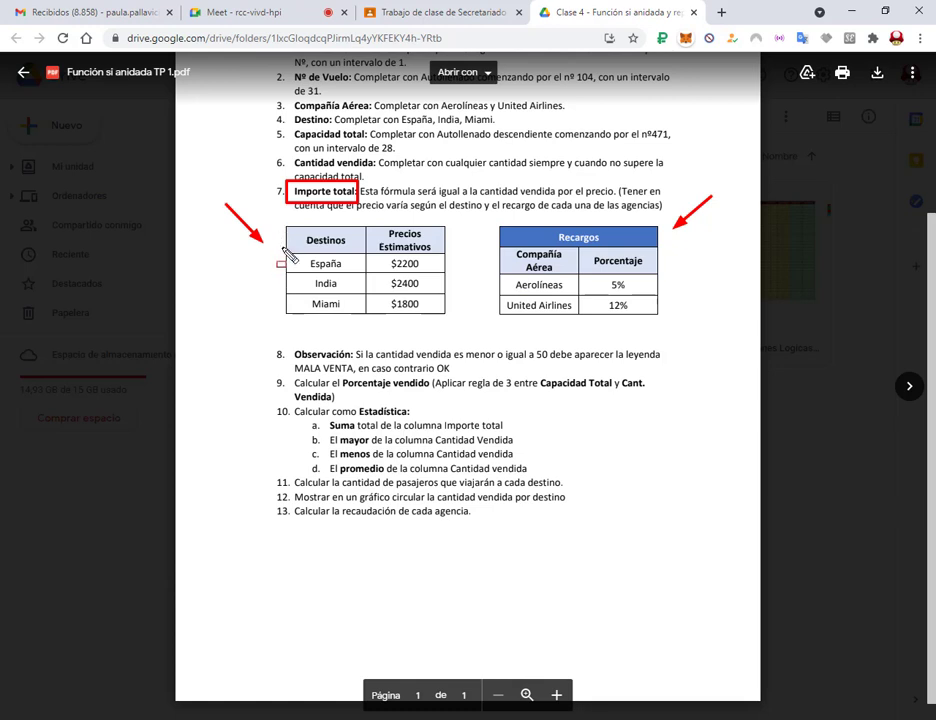
mouse_move(280, 252)
mouse_down()
mouse_move(444, 273)
mouse_move(368, 276)
mouse_up()
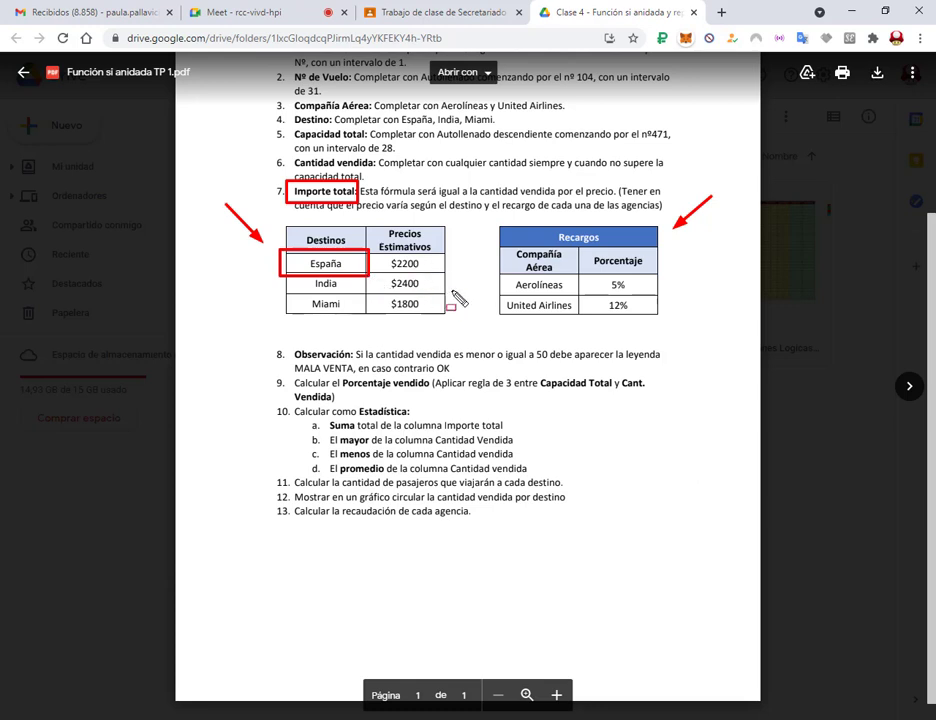
drag(457, 238, 495, 285)
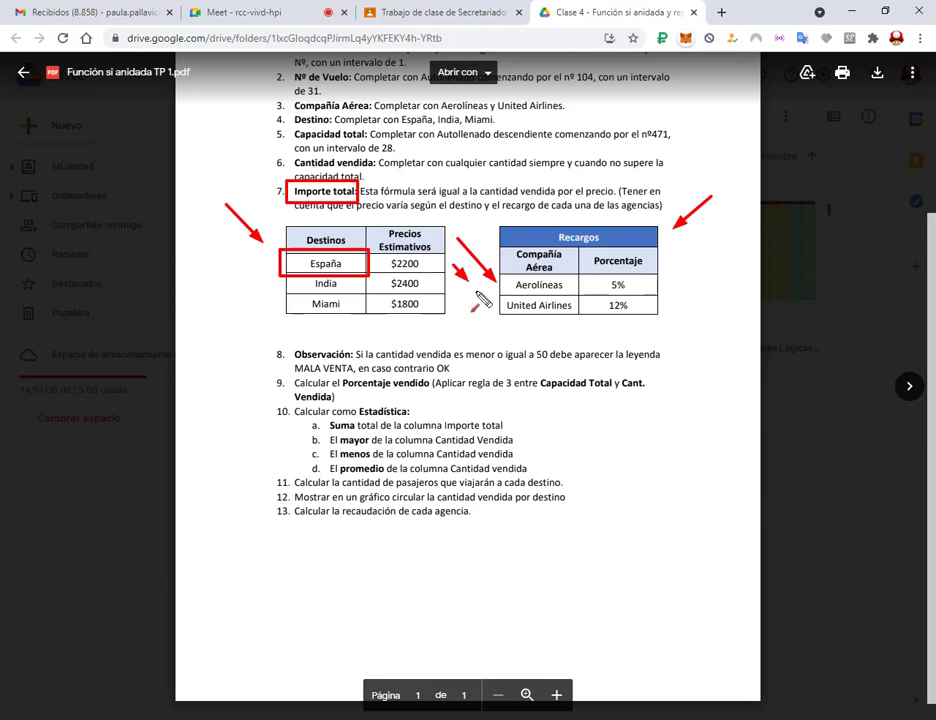
Mark the United Airlines surcharge and the India destination in the assignment PDF, clear the marks and switch back to the Excel workbook
drag(453, 265, 497, 311)
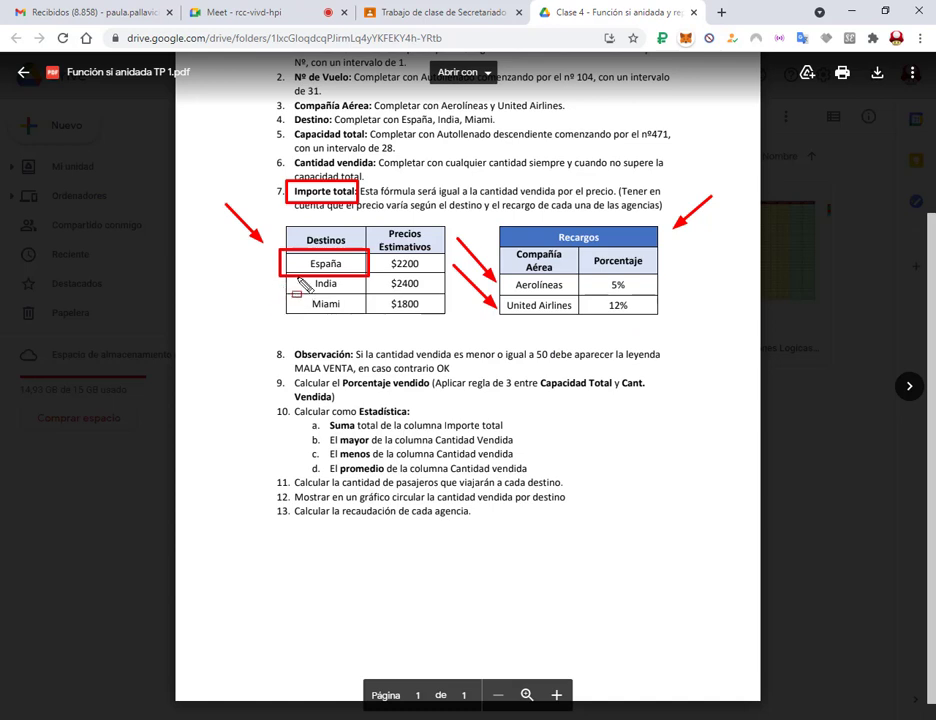
drag(300, 291, 345, 291)
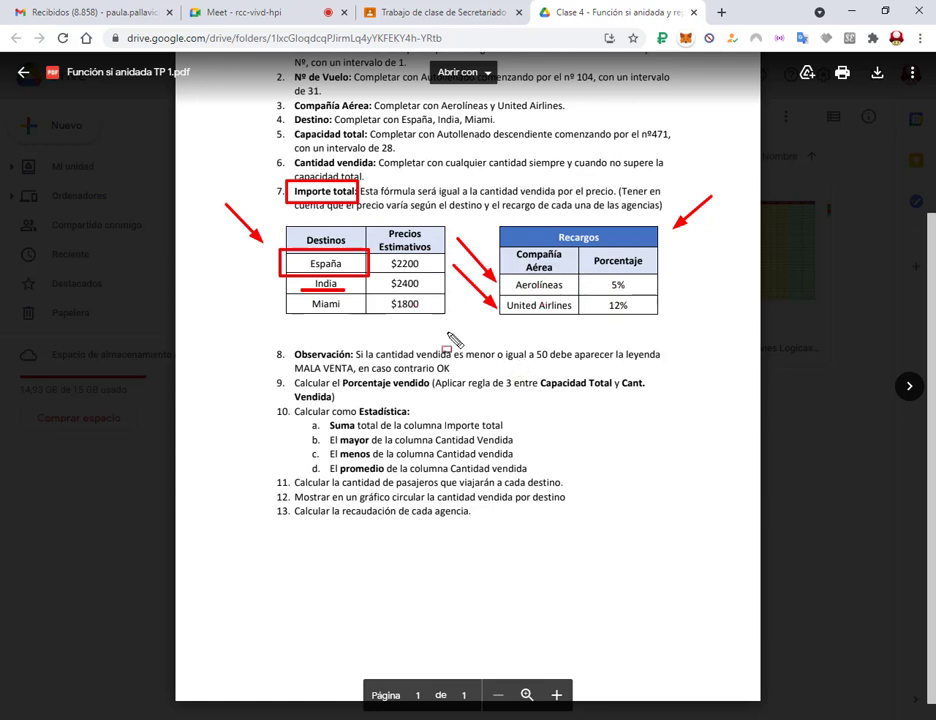
key(Escape)
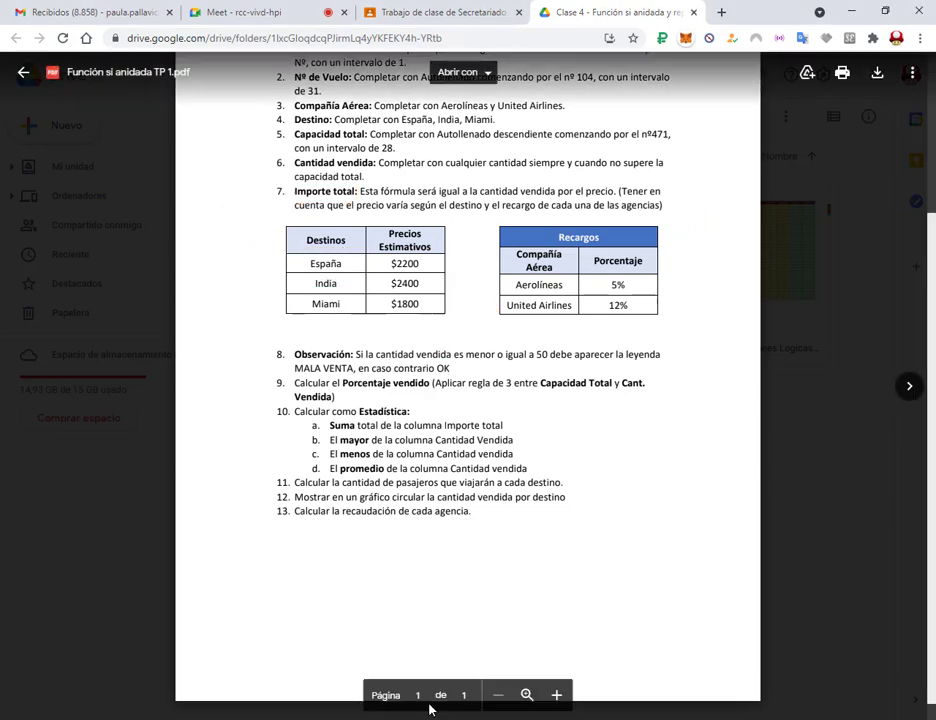
key(alt+Tab)
click(842, 359)
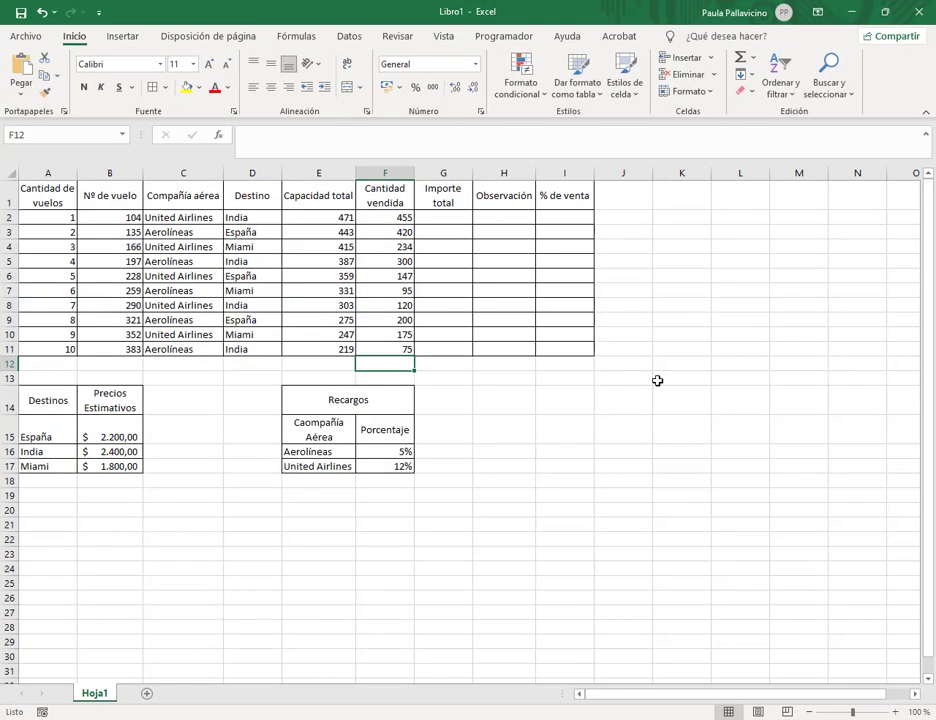
Review the Destinos price and Recargos tables below the flight data, marking the three destination prices and clearing the marks
click(445, 217)
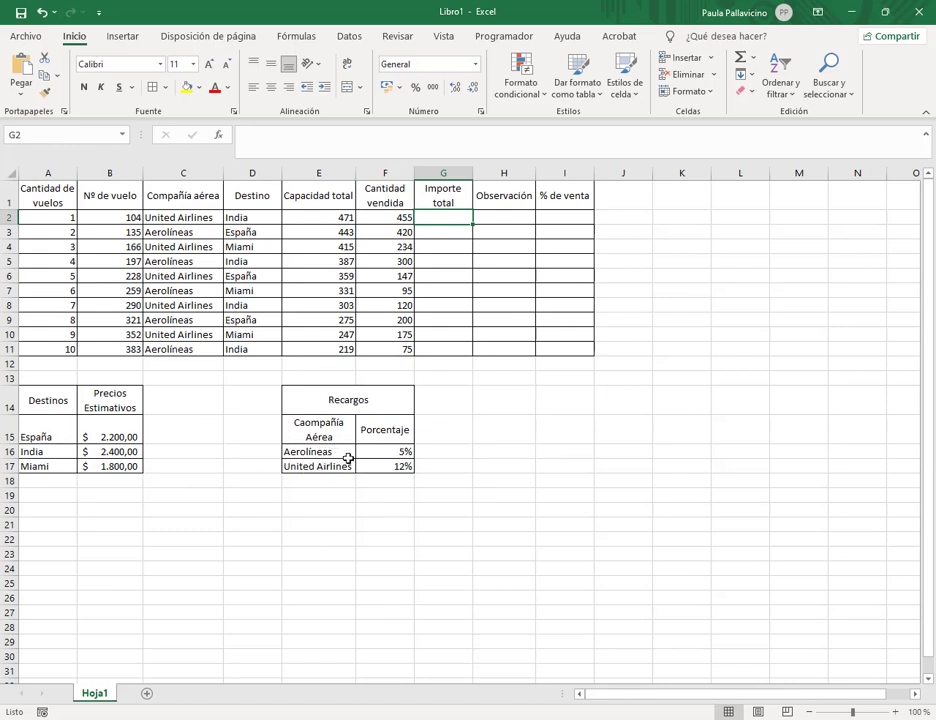
click(53, 425)
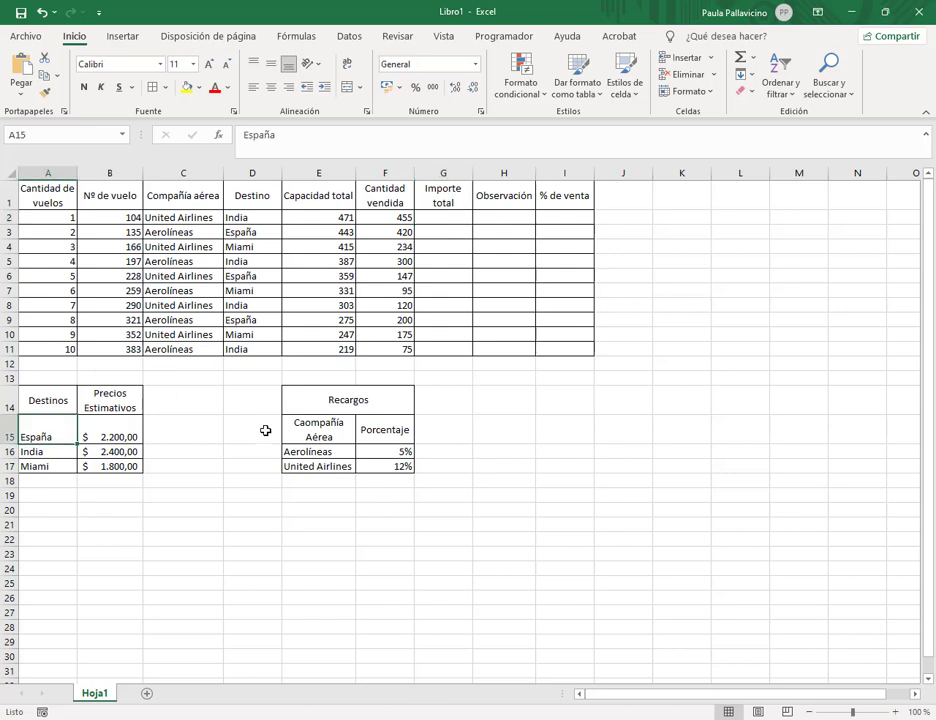
click(344, 452)
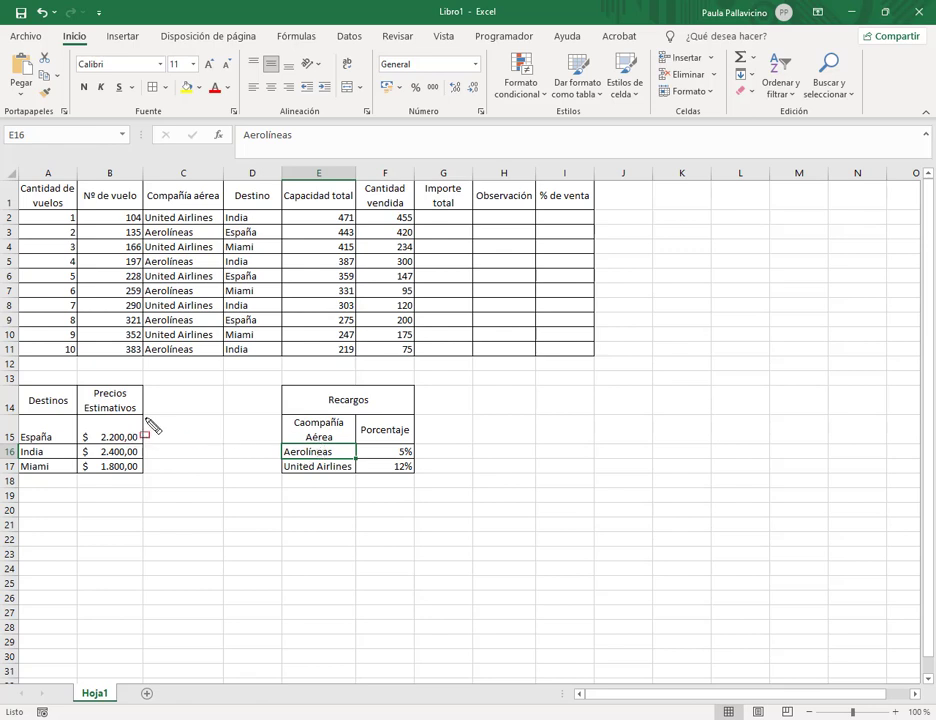
mouse_move(142, 418)
mouse_down()
mouse_move(63, 463)
mouse_move(12, 472)
mouse_up()
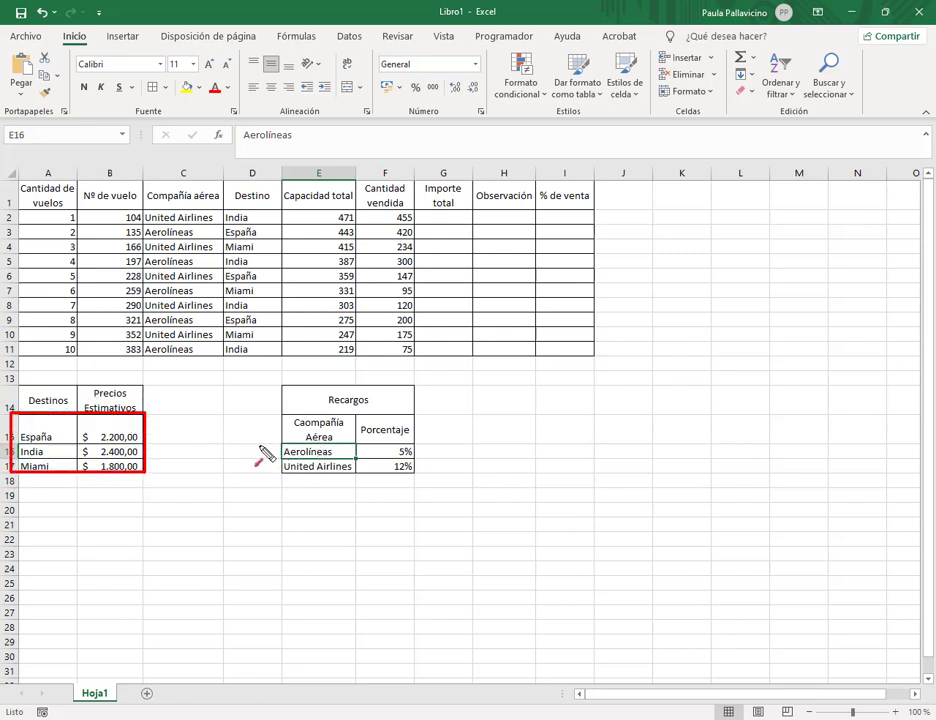
drag(260, 444, 157, 430)
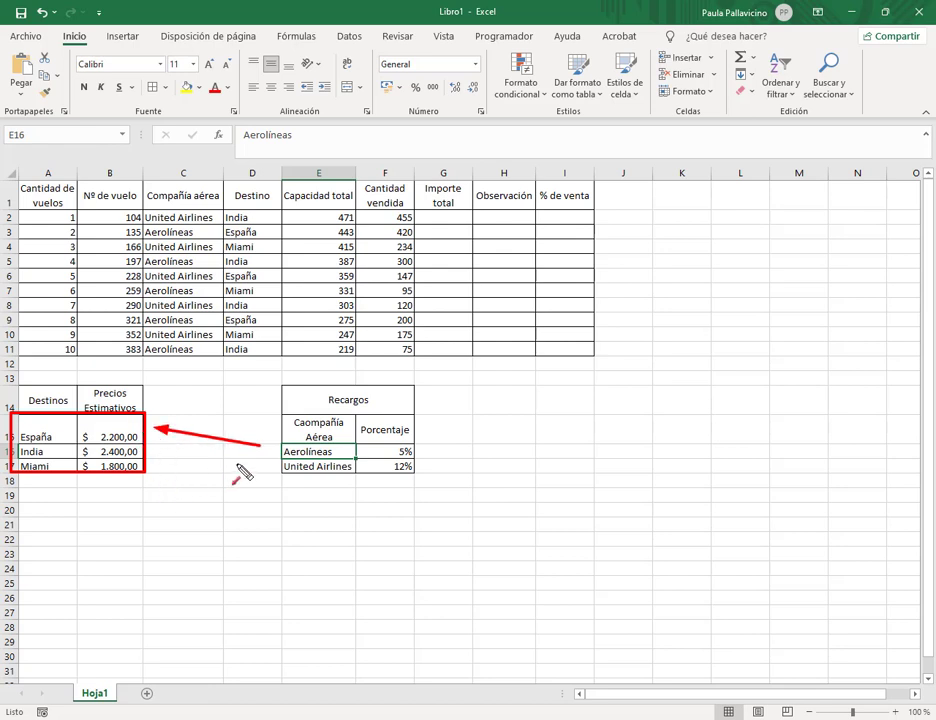
drag(258, 451, 160, 453)
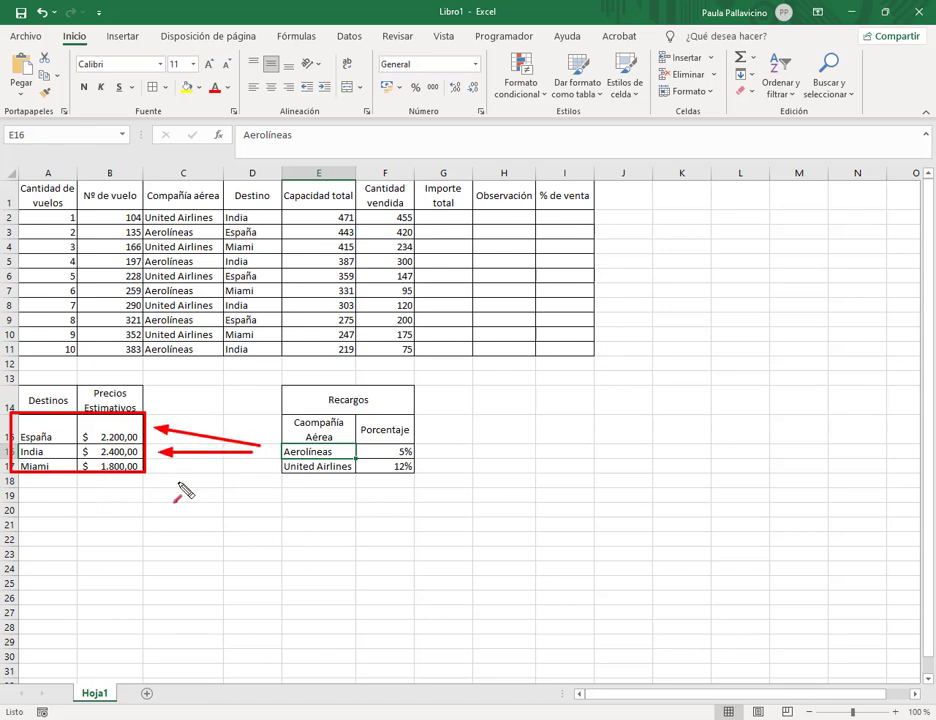
drag(253, 463, 188, 466)
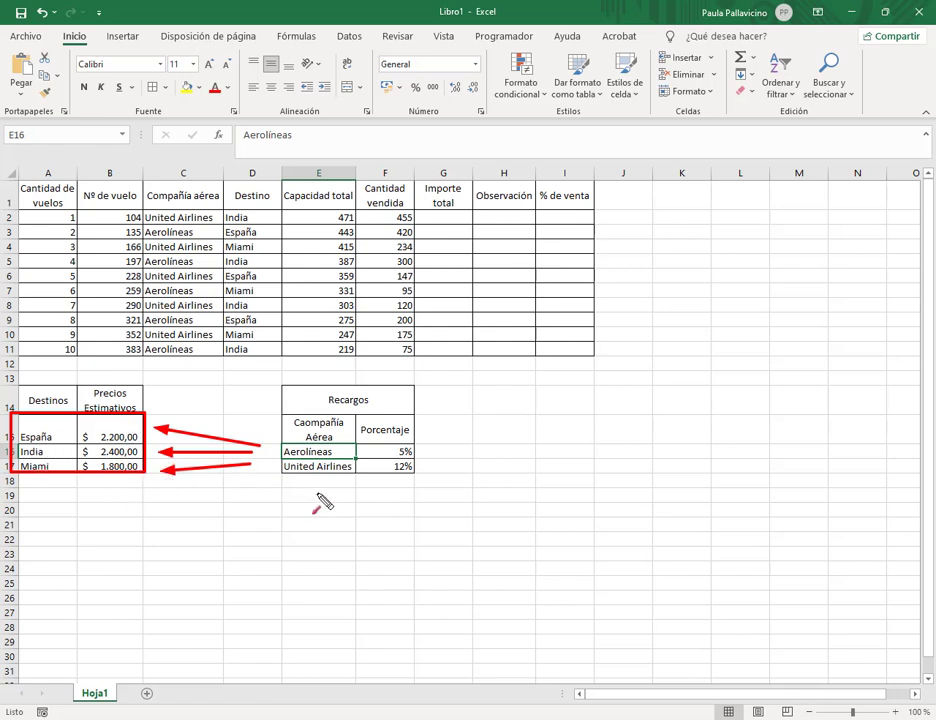
key(e)
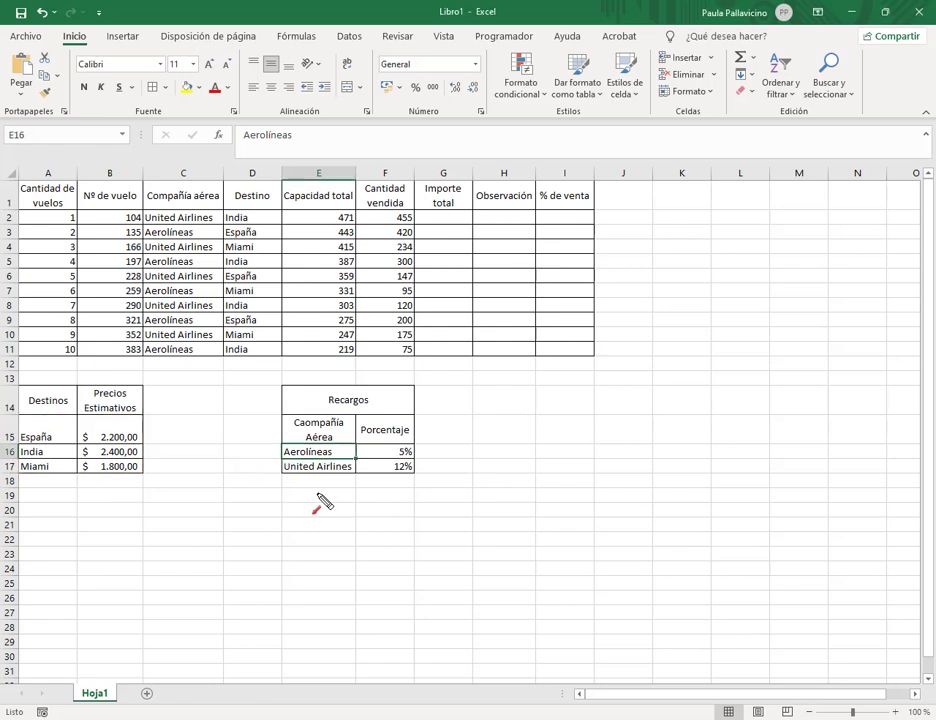
key(Escape)
Begin the Importe total formula in G2 with an SI function testing C2="Aerolíneas", ready for its true value
click(455, 217)
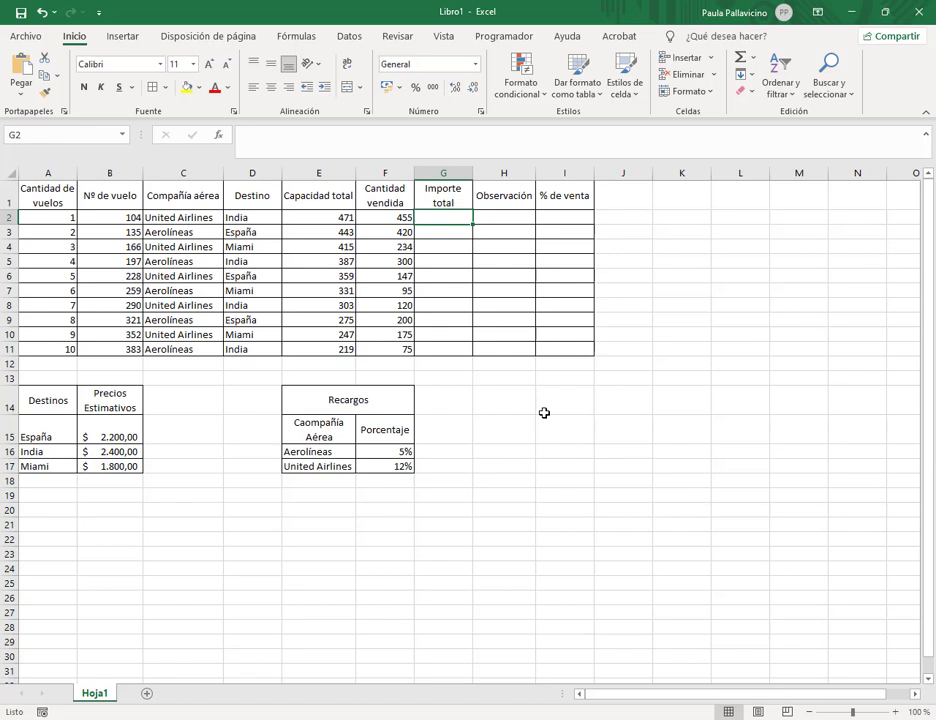
text(=)
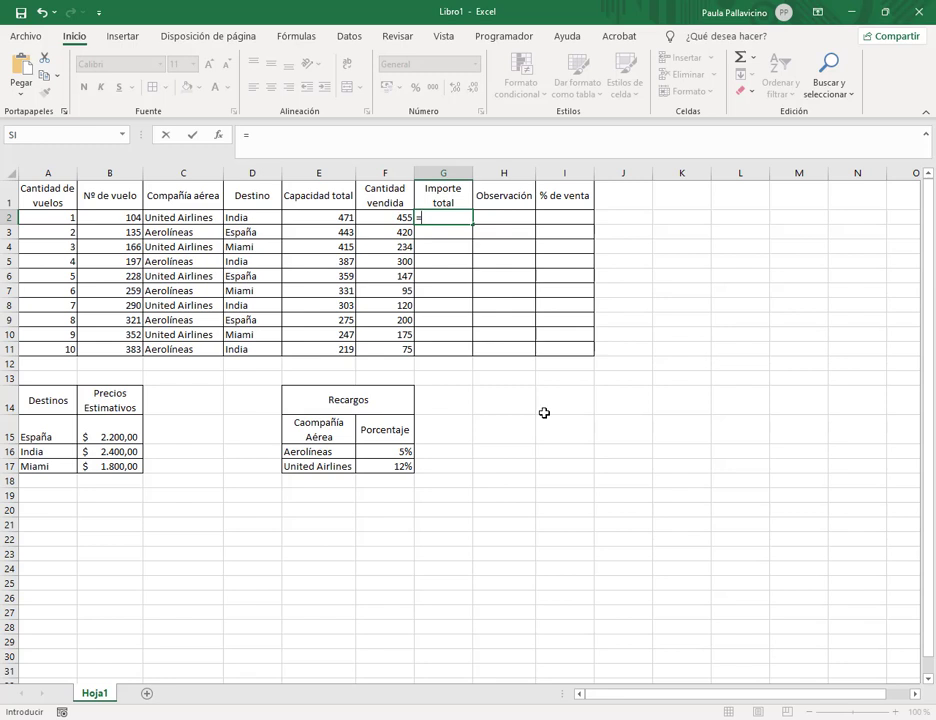
text(si()
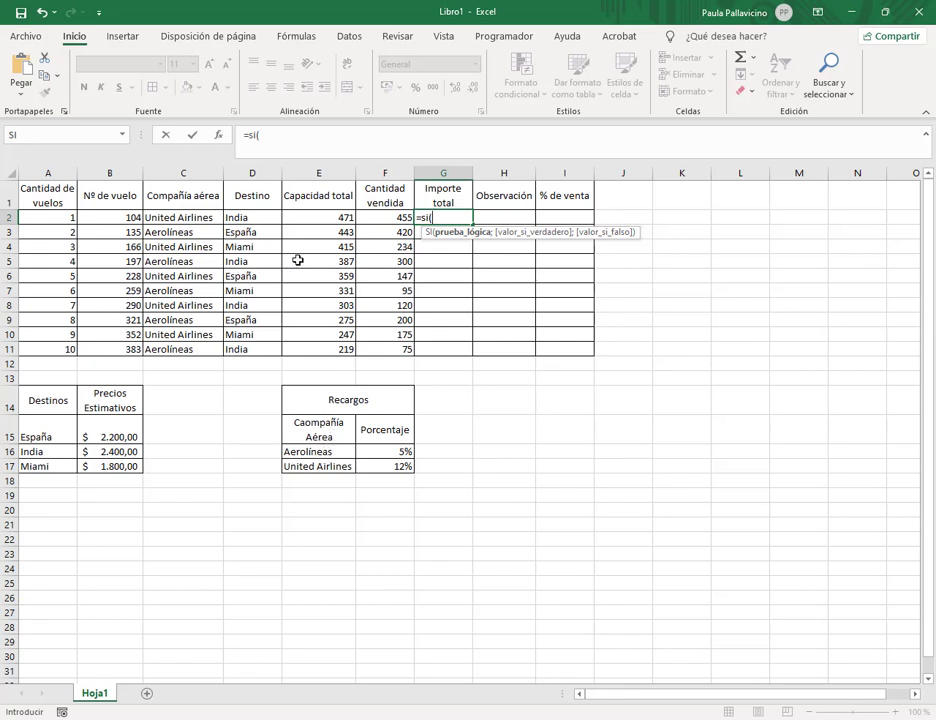
click(209, 217)
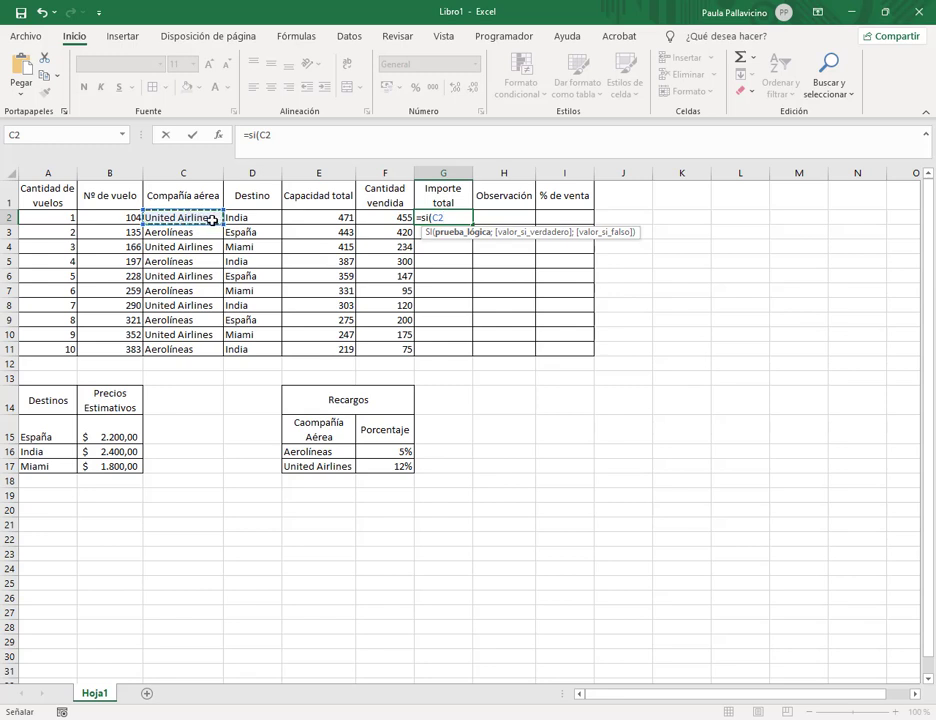
click(310, 143)
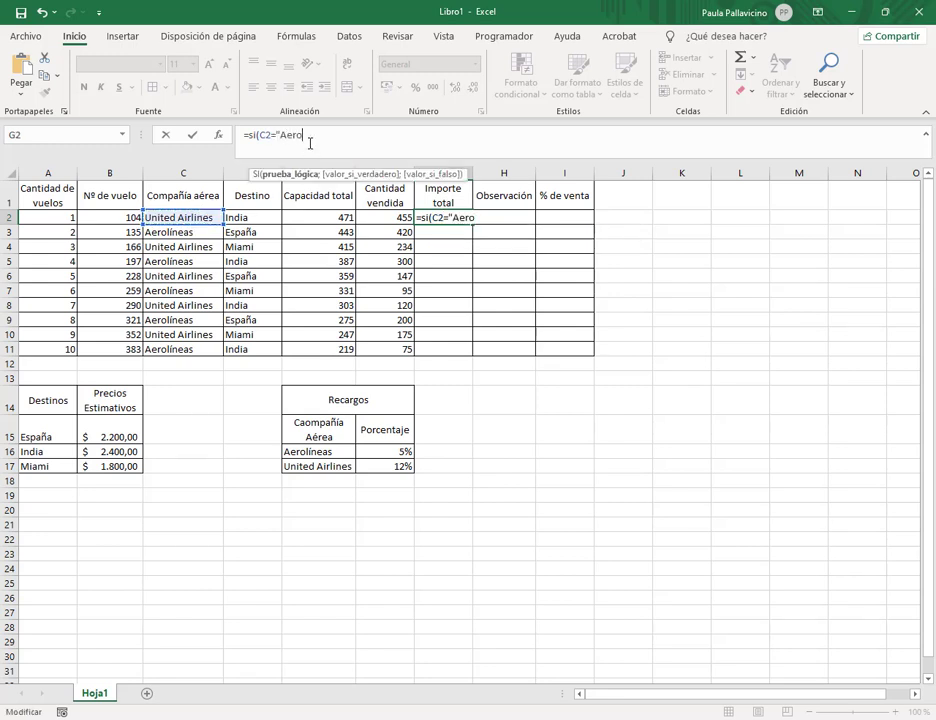
text(="Aerolineas")
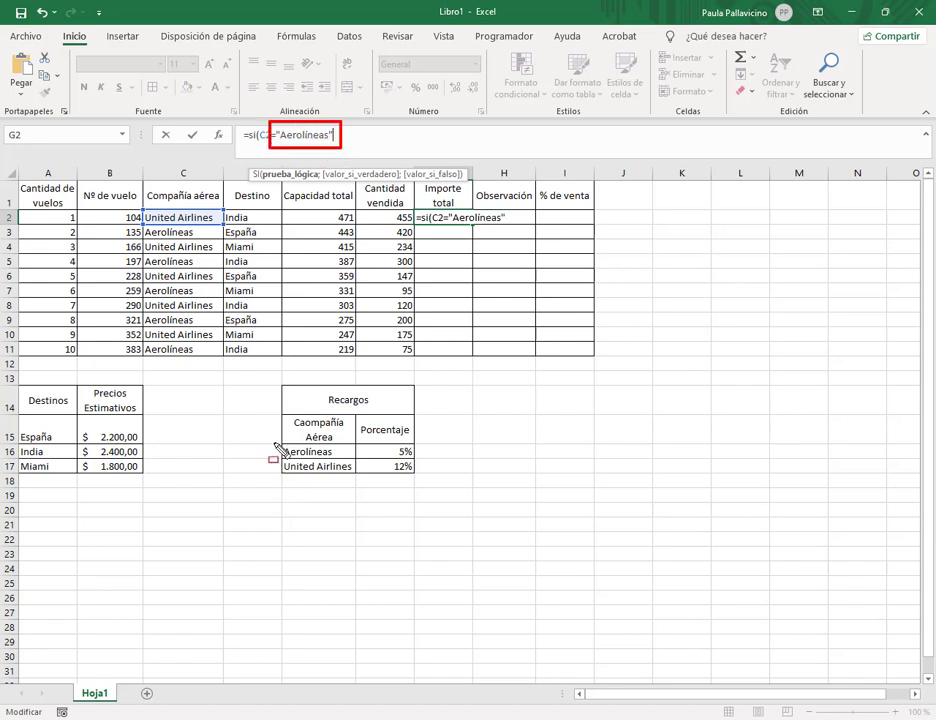
mouse_move(268, 437)
mouse_down()
mouse_move(280, 455)
mouse_move(366, 461)
mouse_move(358, 461)
mouse_up()
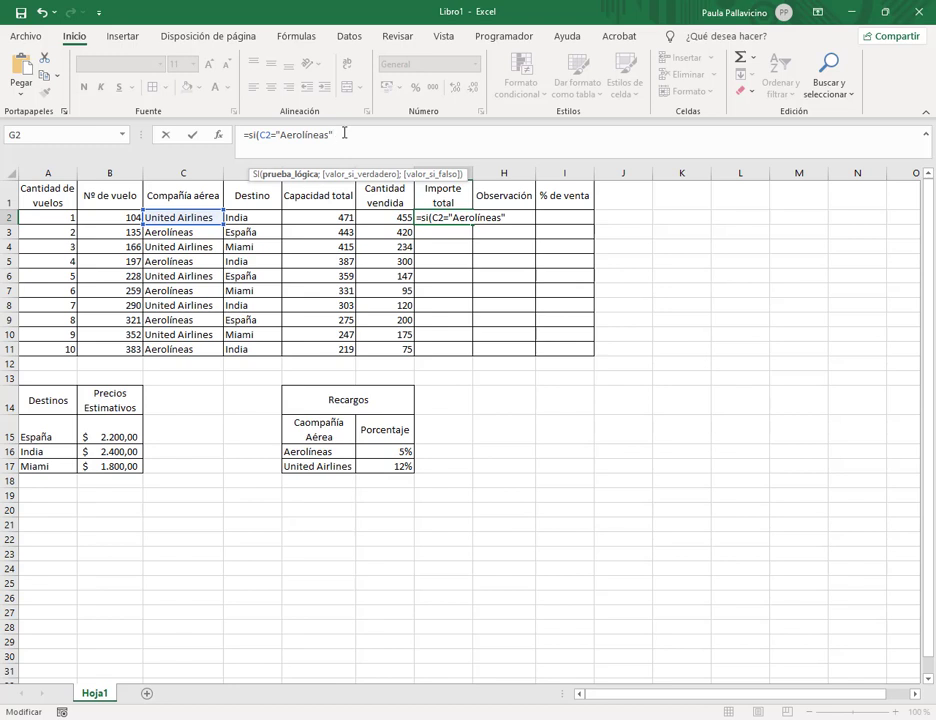
text(;)
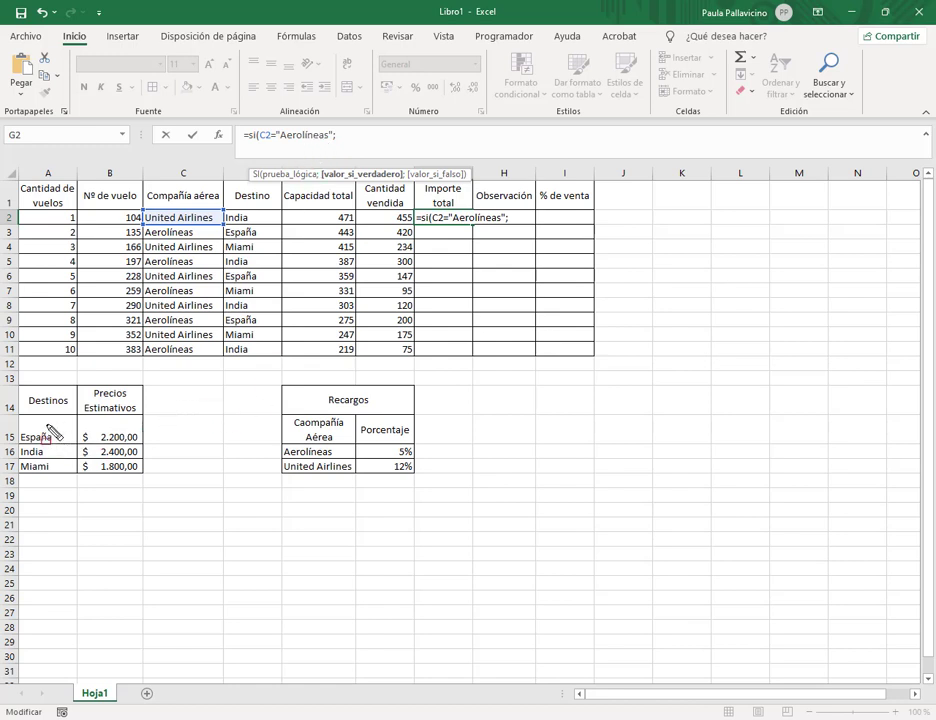
Nest a second SI as the true value of the G2 formula, testing D2="España"
drag(17, 384, 81, 478)
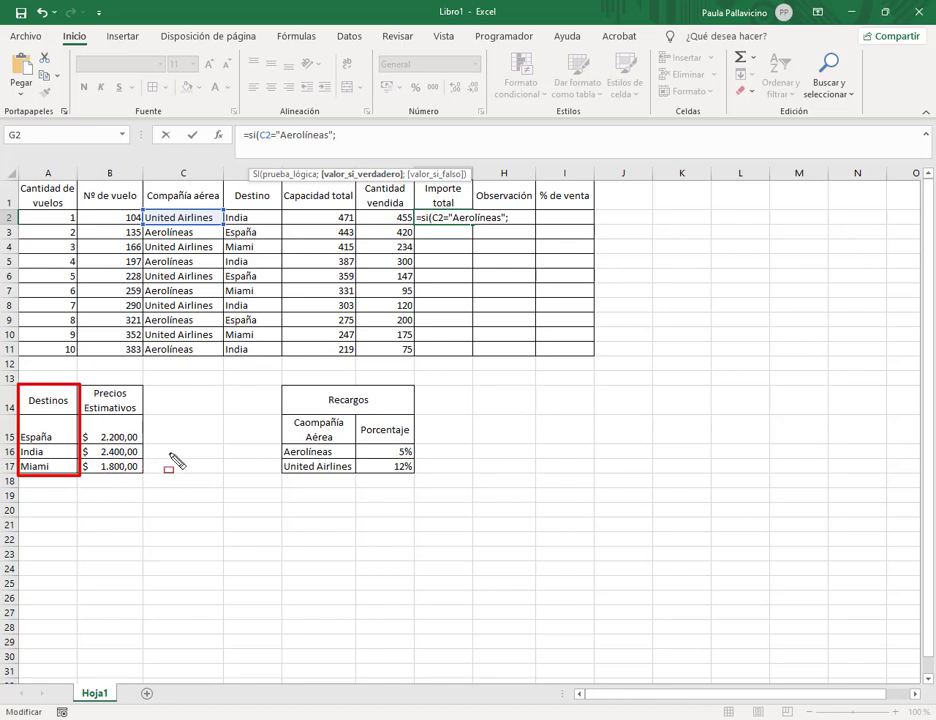
key(Escape)
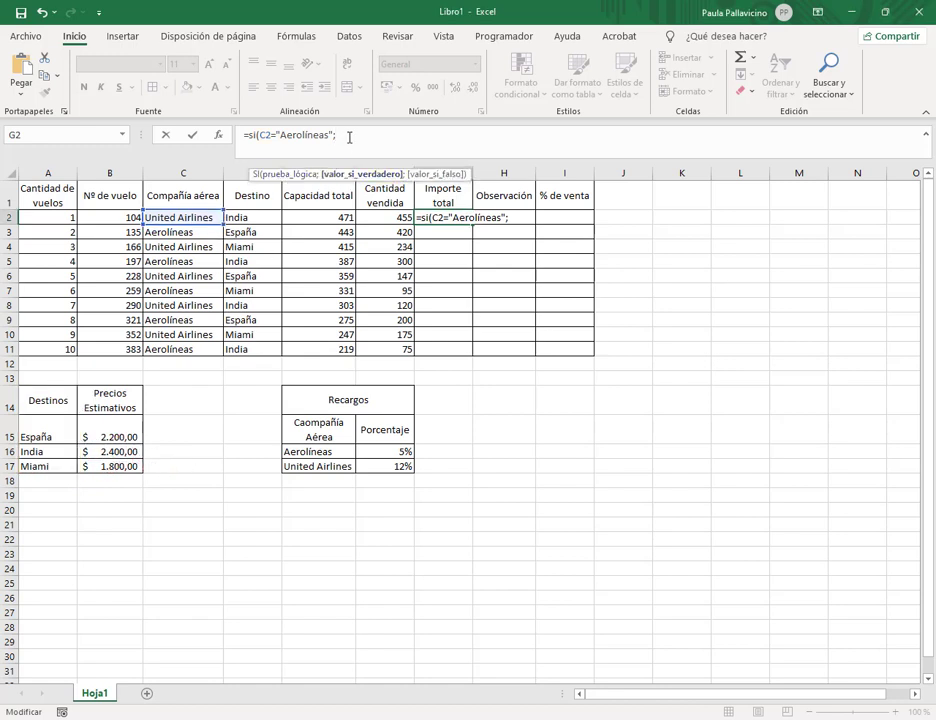
text(si)
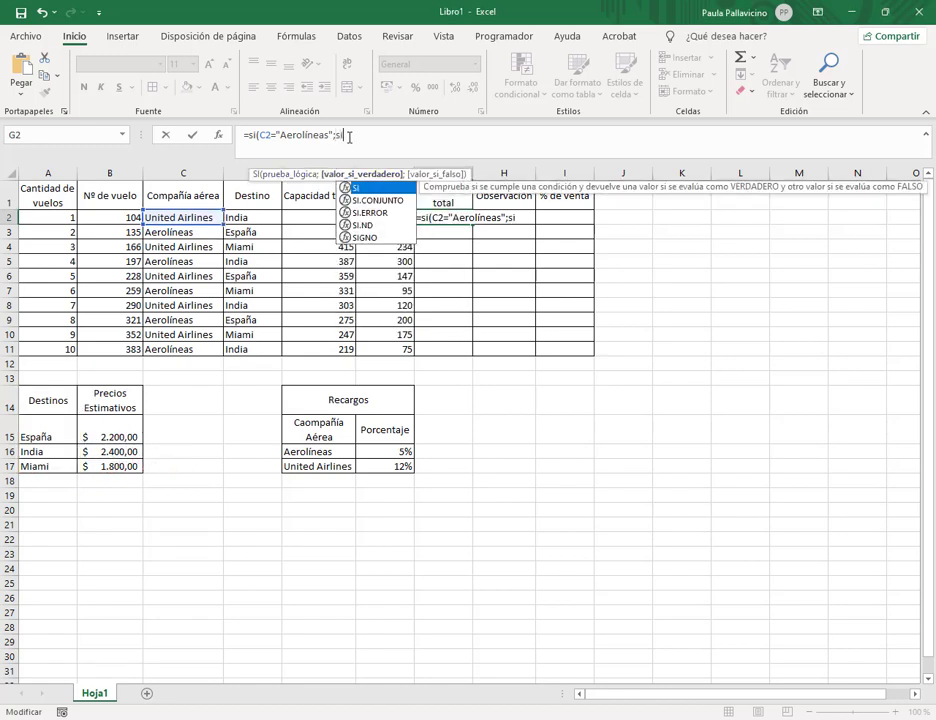
text(()
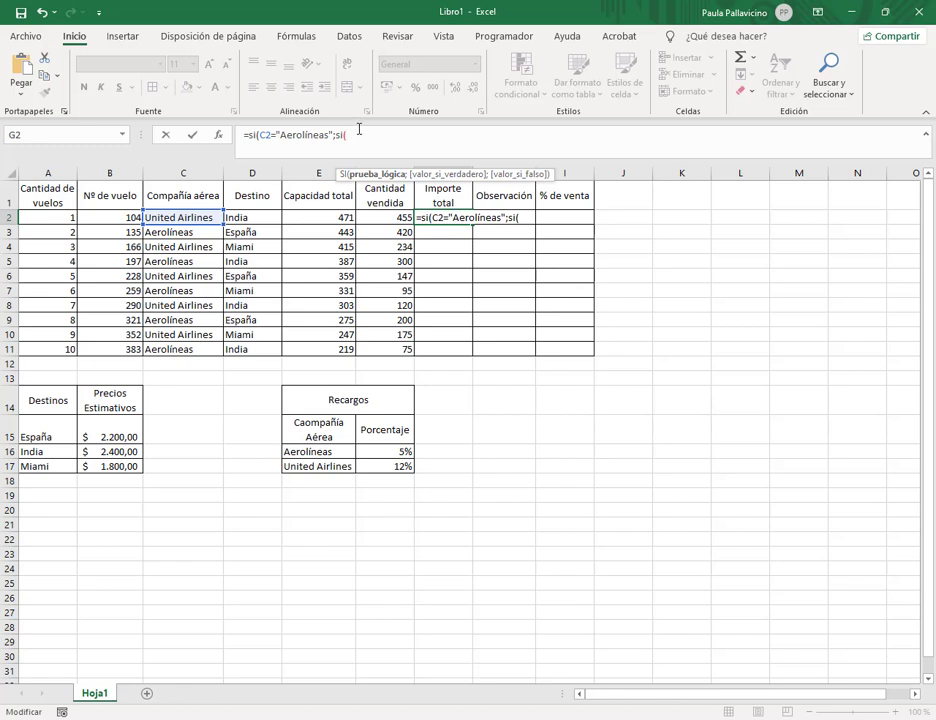
click(260, 217)
text(="Espa)
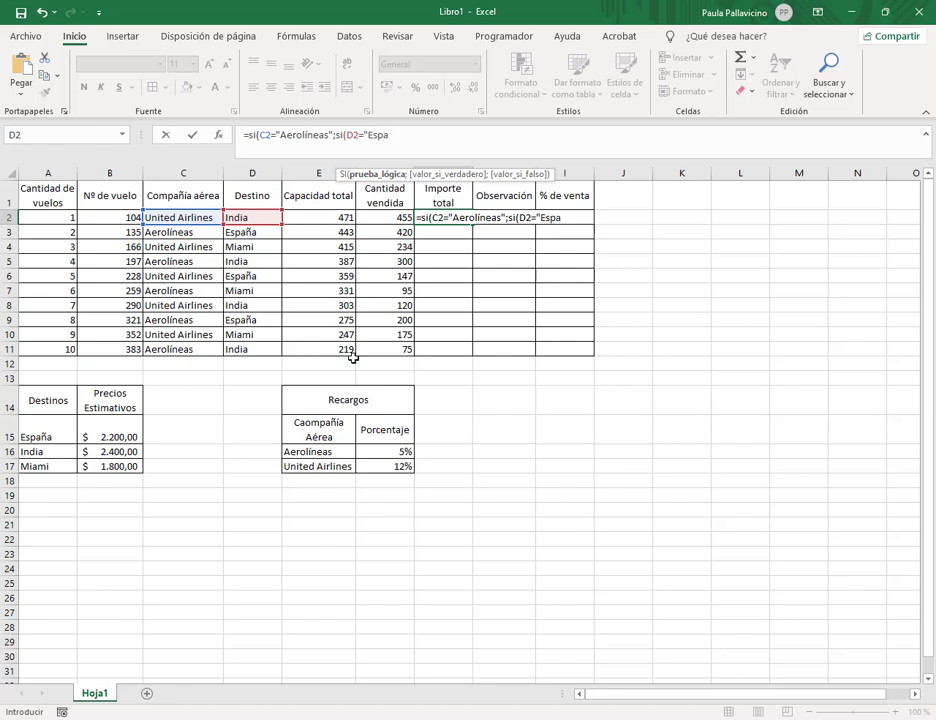
text(ña";)
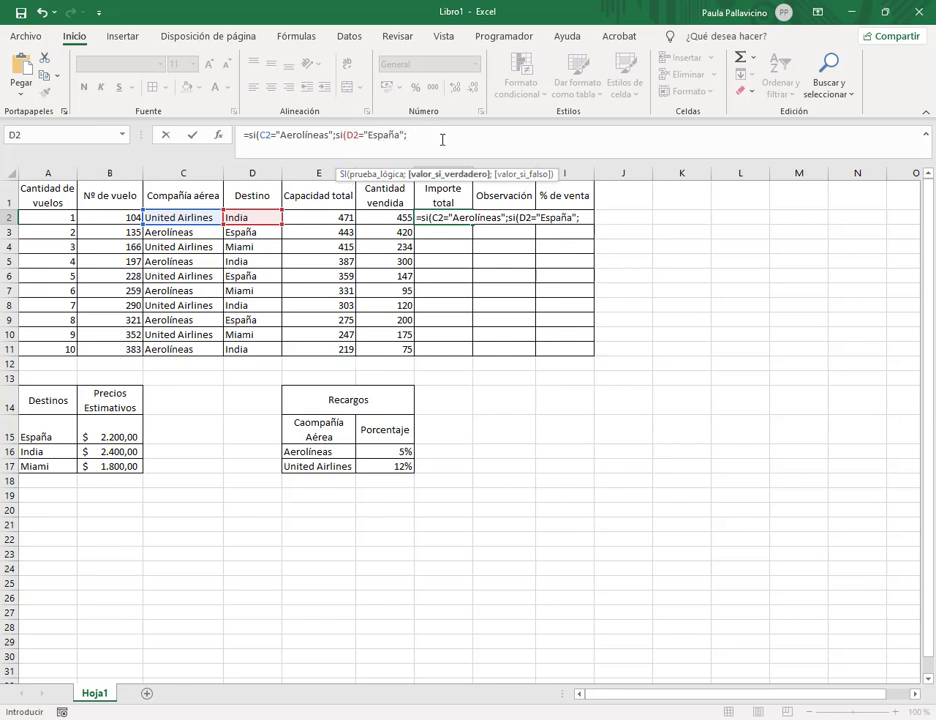
Enter $B$15*F2 as the España result in the G2 formula, using an absolute reference for the price
click(121, 436)
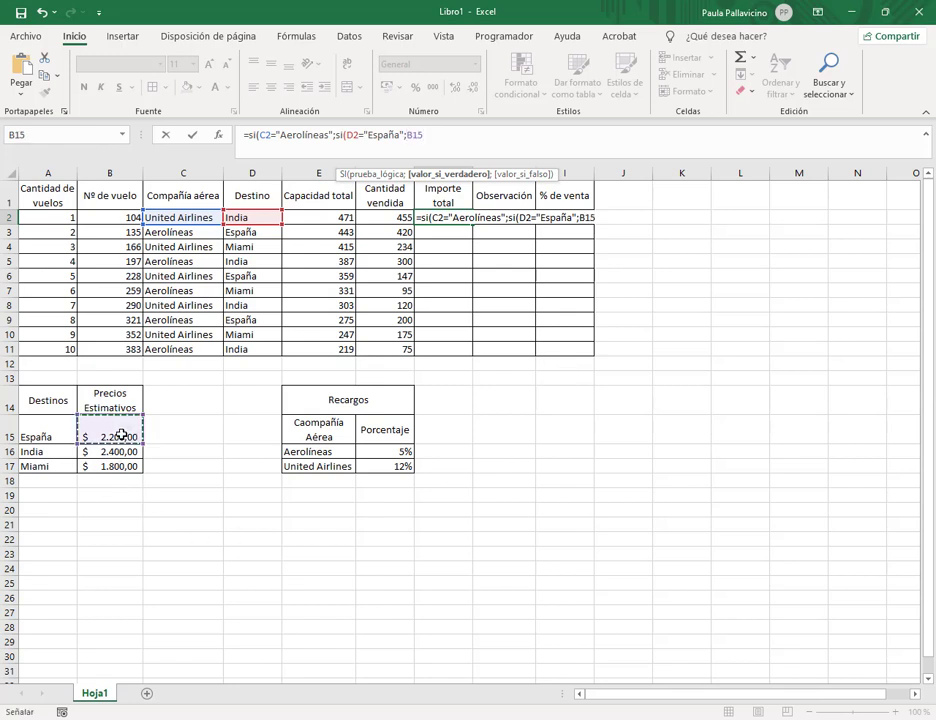
key(F4)
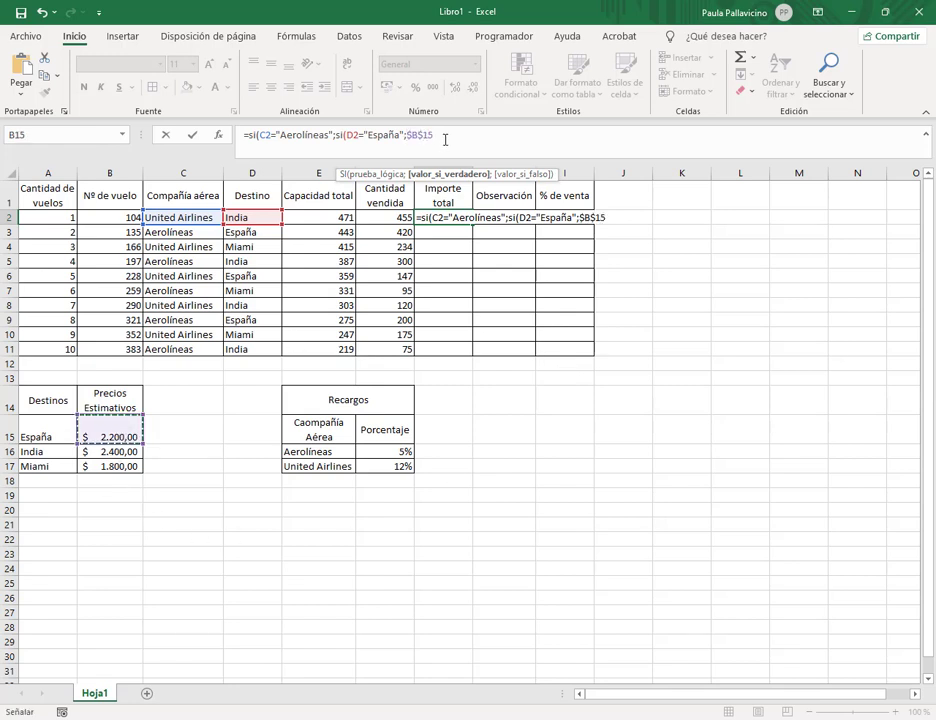
click(446, 138)
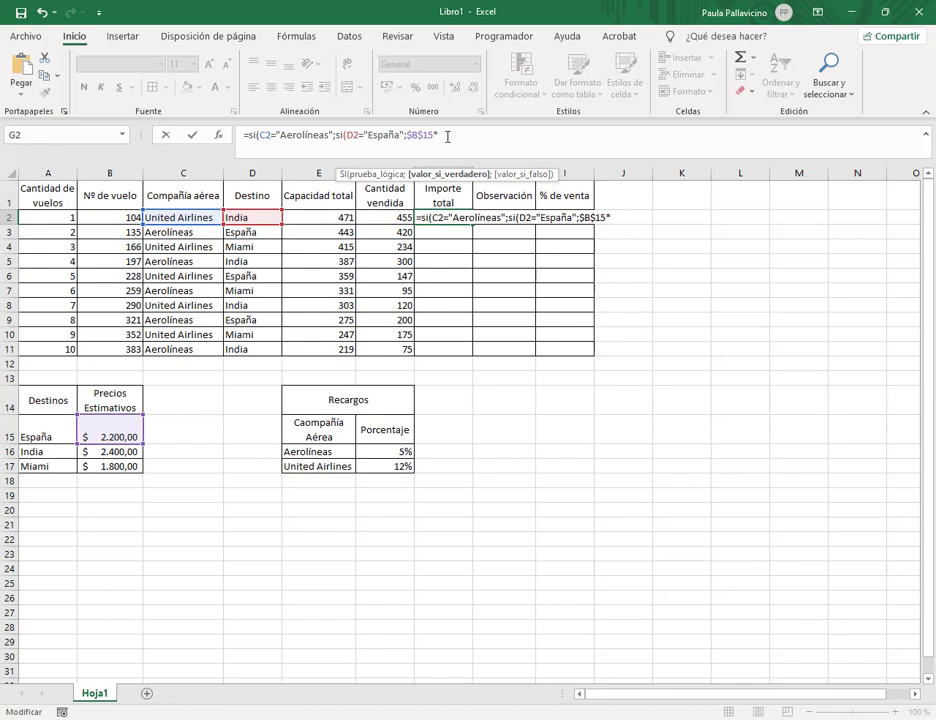
text(*)
click(401, 217)
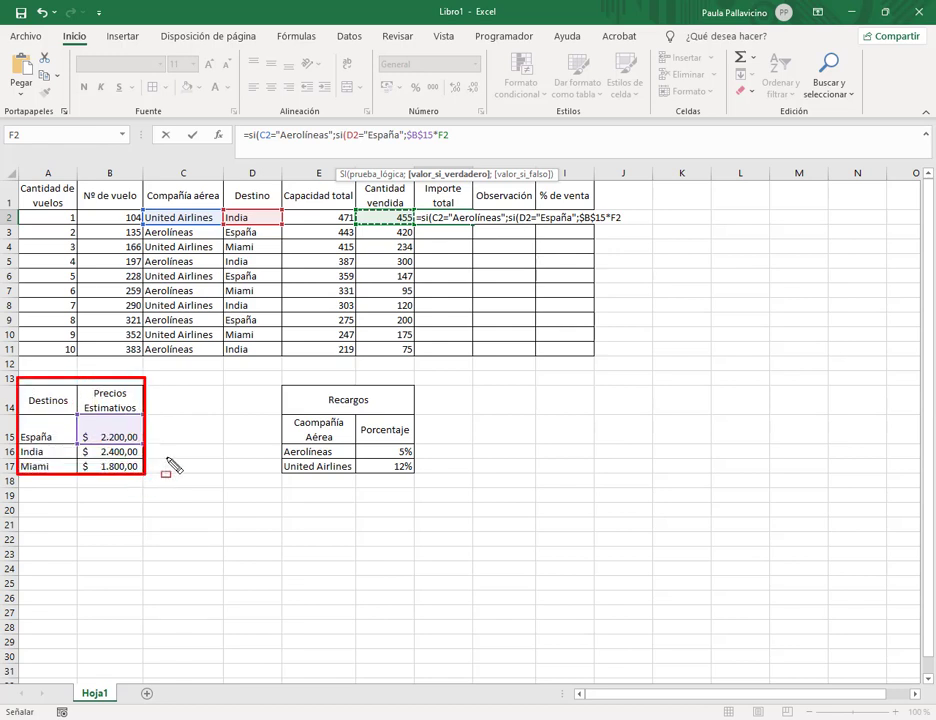
drag(270, 380, 418, 478)
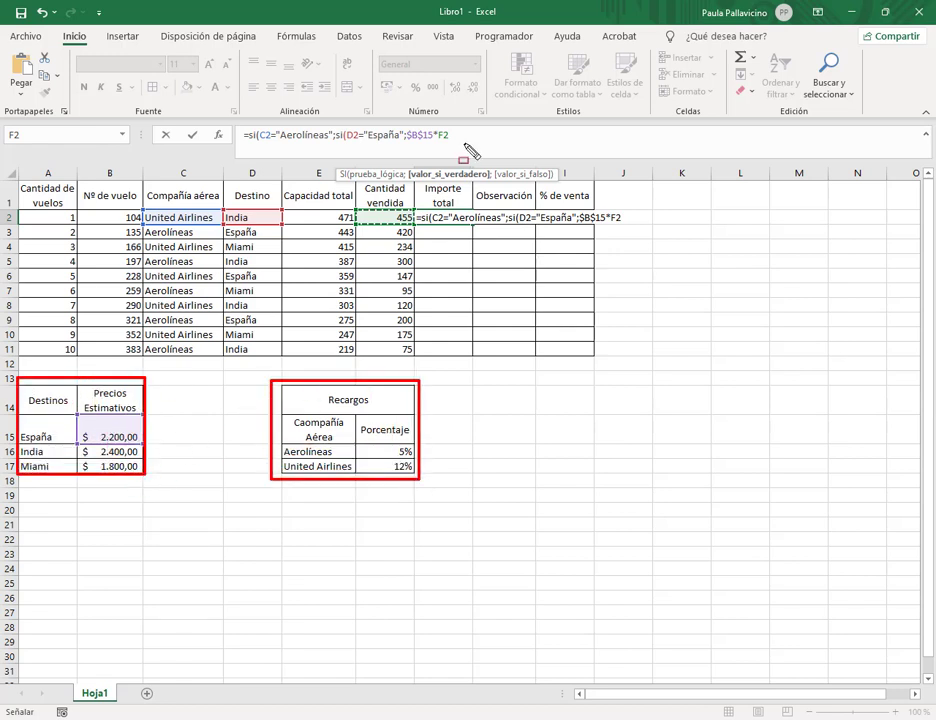
drag(406, 142, 433, 142)
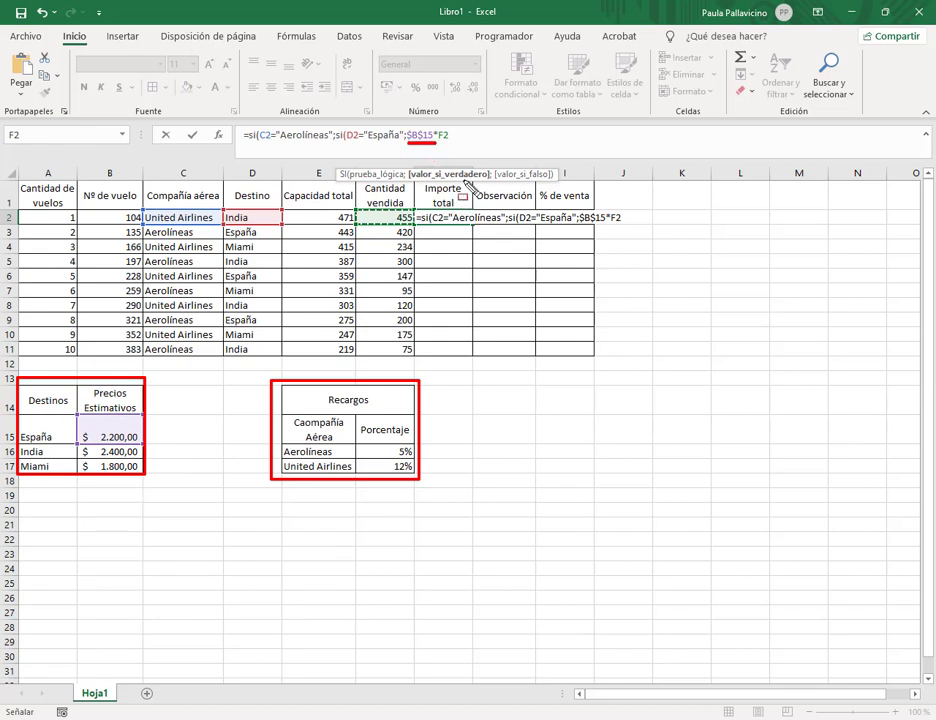
key(Escape)
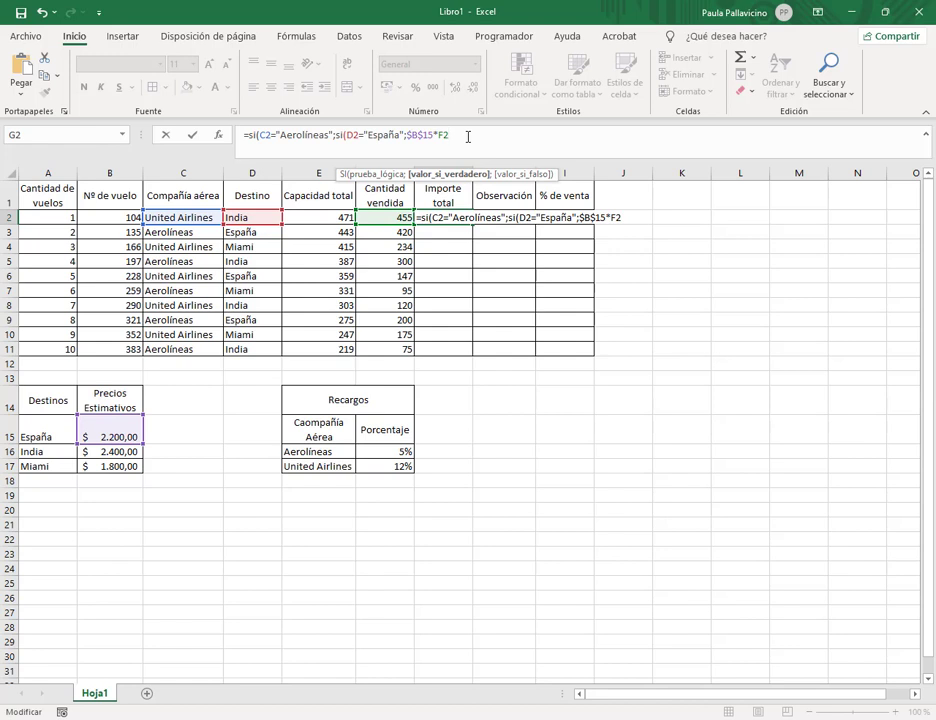
Nest another SI as the false value of the España test in the G2 formula, testing D2="India"
text(;si()
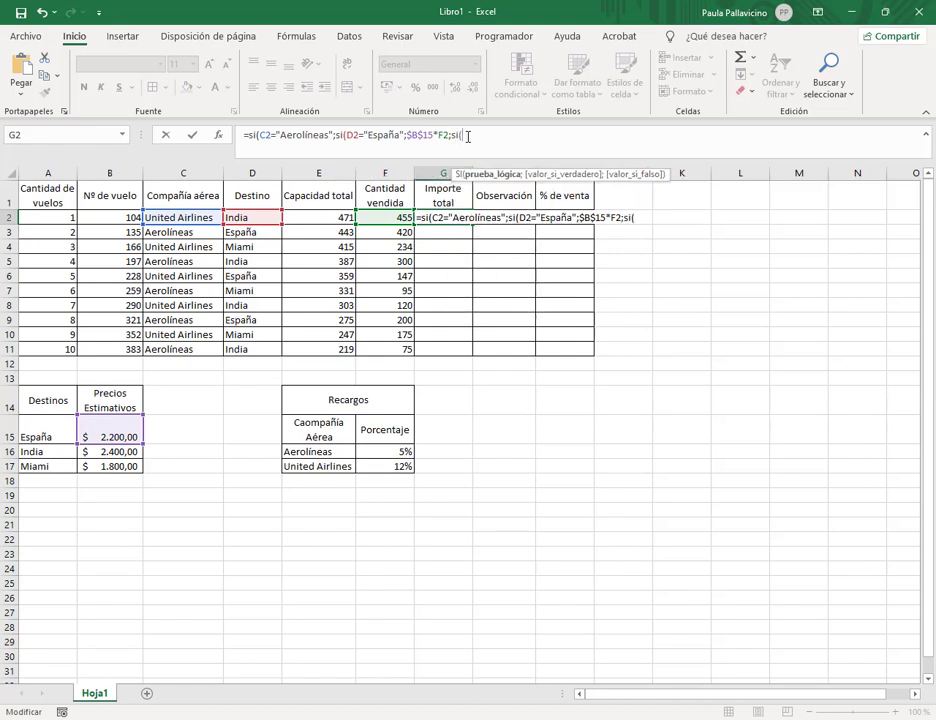
click(253, 218)
text(=)
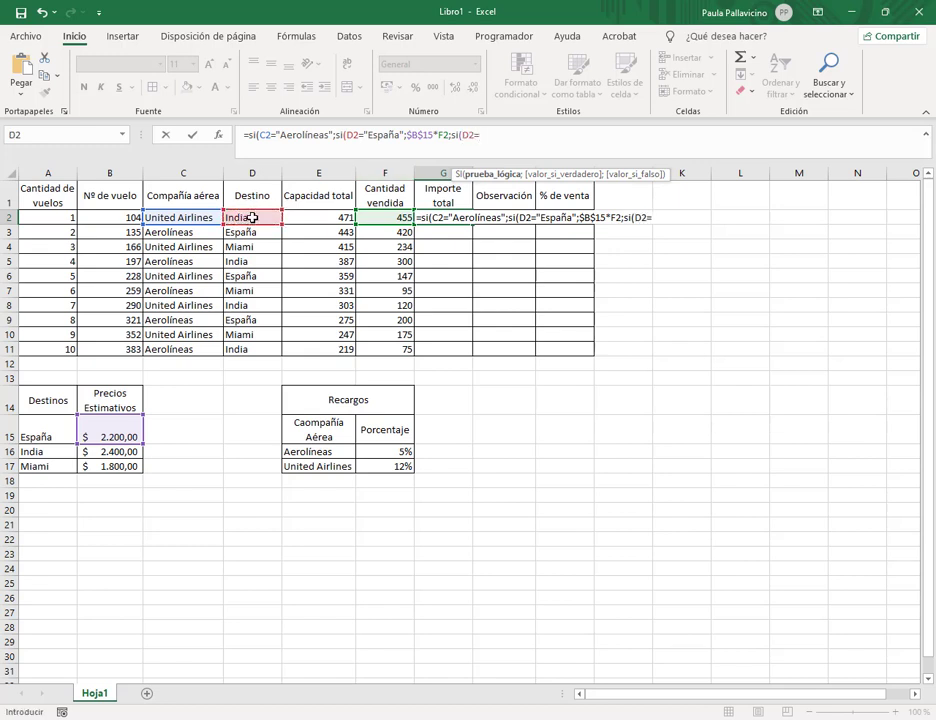
text("India";)
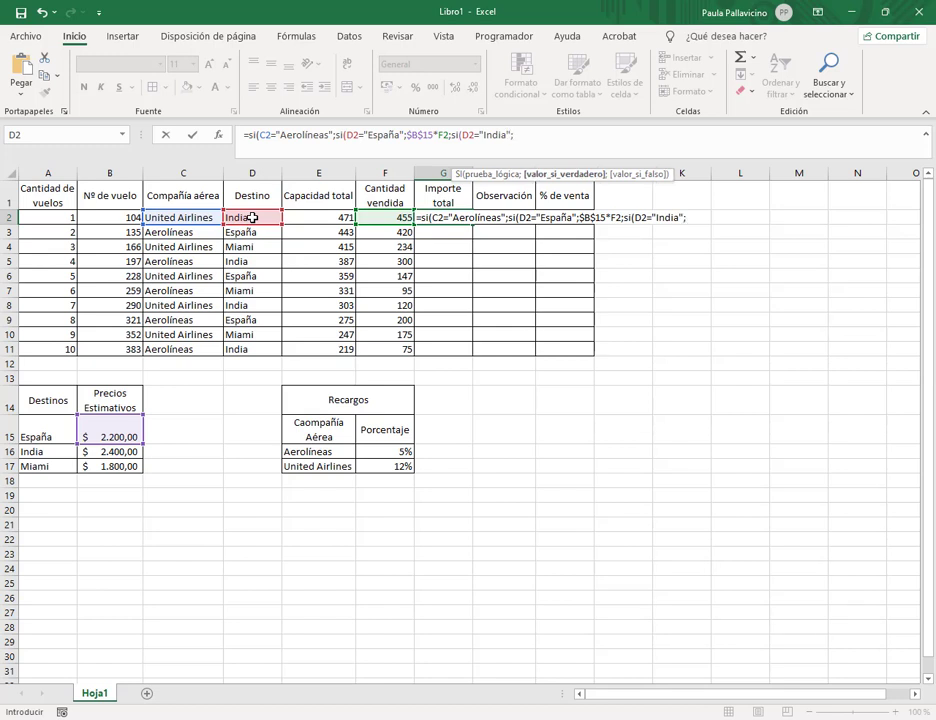
Enter $B$16*F2 as the India result in the G2 formula, using an absolute reference for the price
click(118, 451)
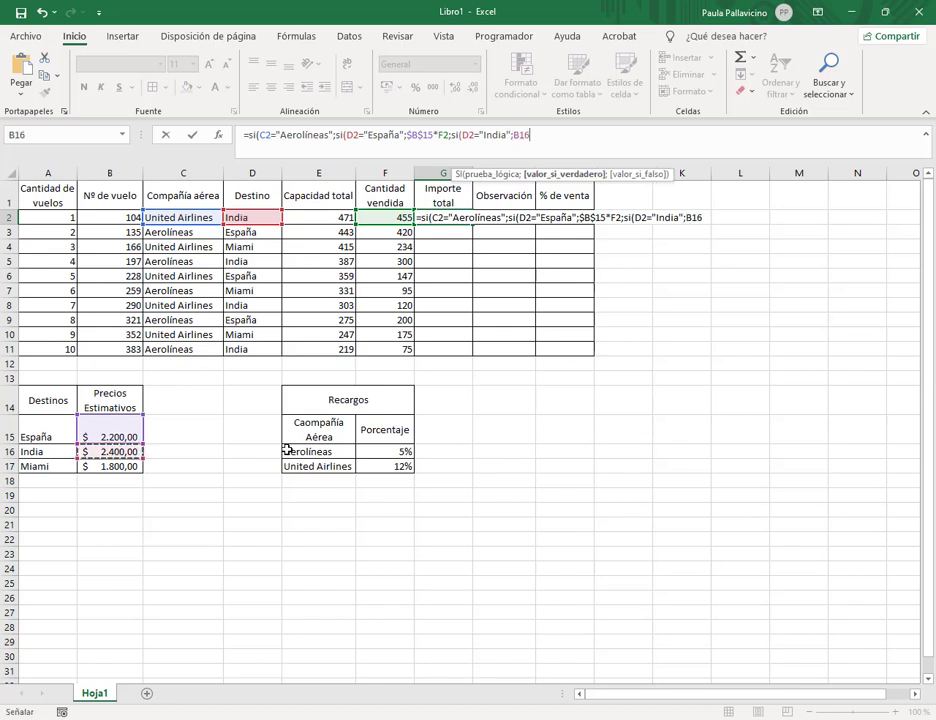
key(F4)
text(*)
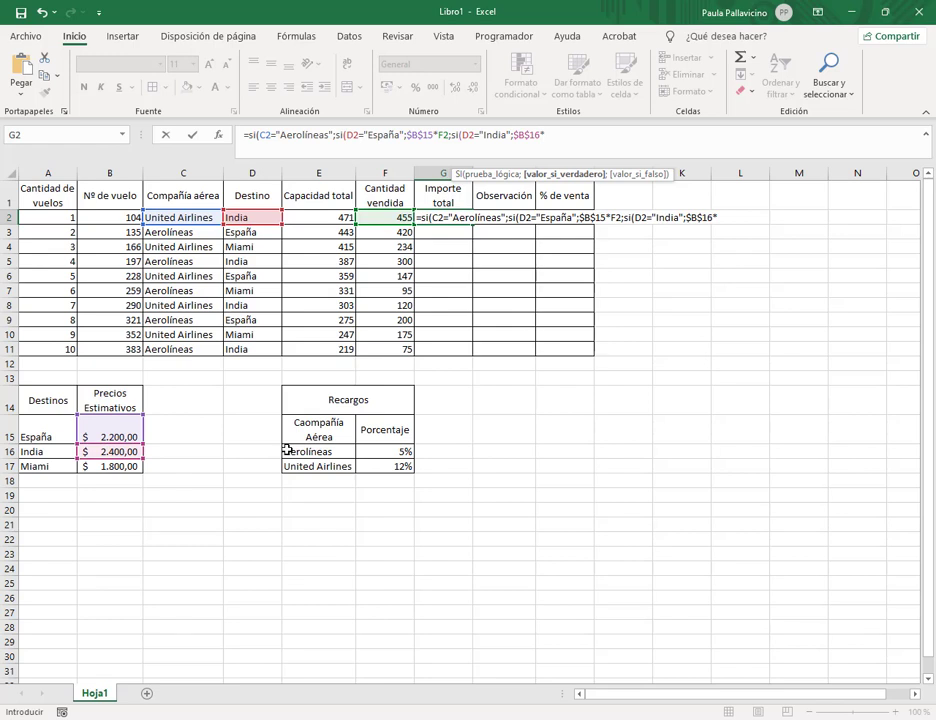
click(379, 216)
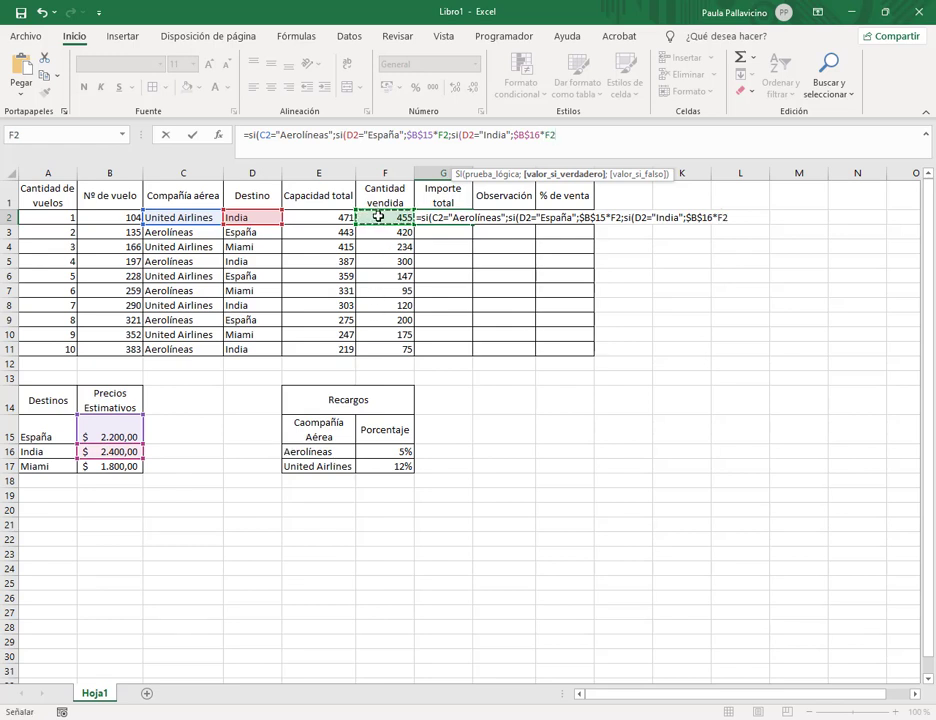
drag(3, 208, 748, 225)
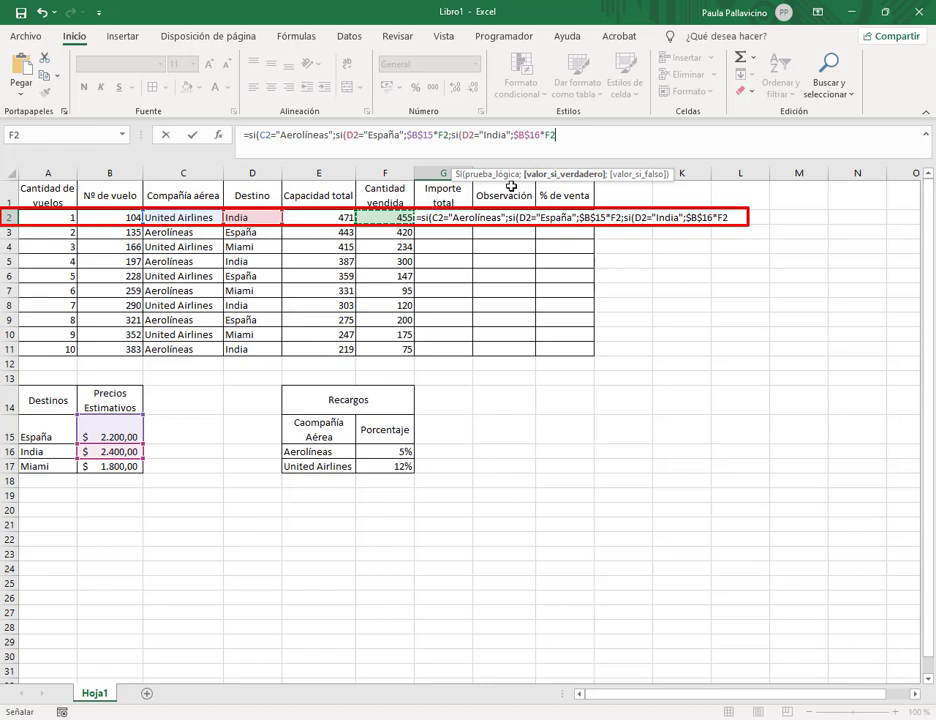
click(568, 135)
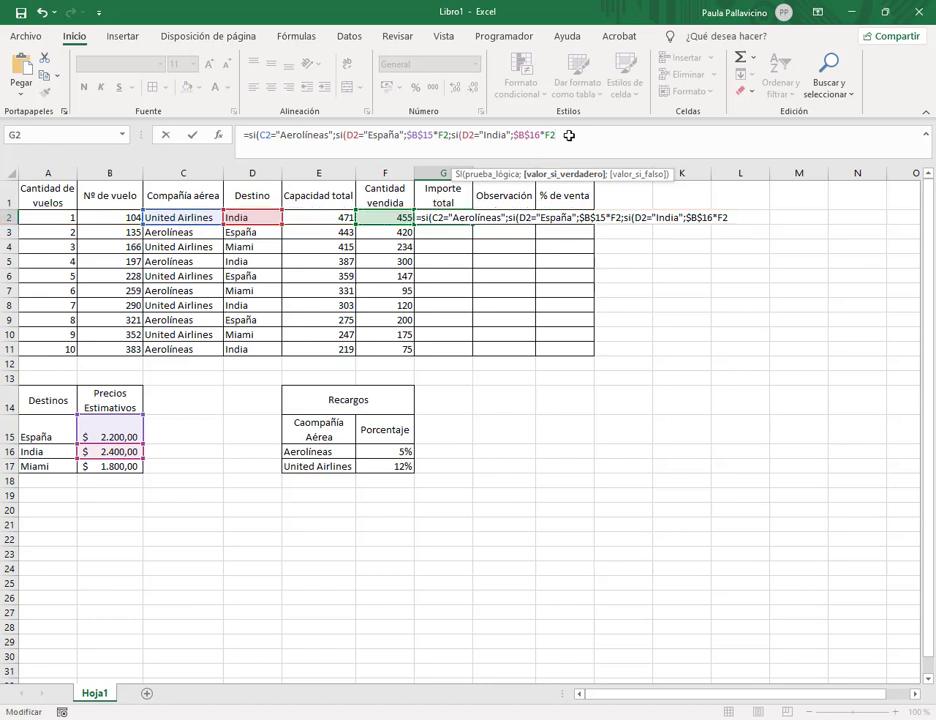
Nest a further SI as the false value of the India test in the G2 formula, testing D2="Miami"
text(;)
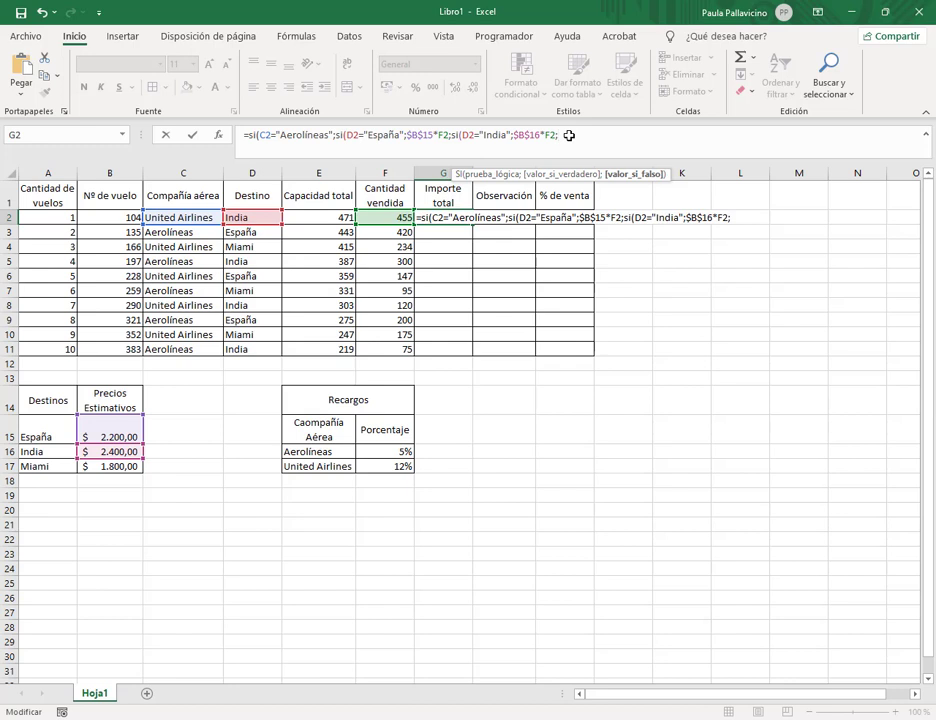
text(si)
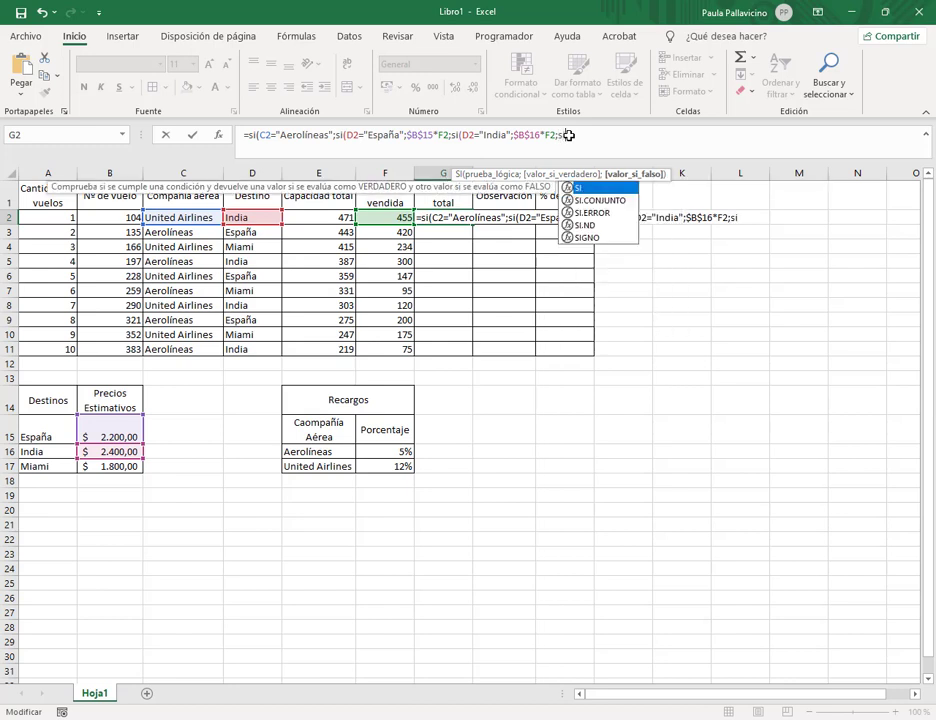
text(()
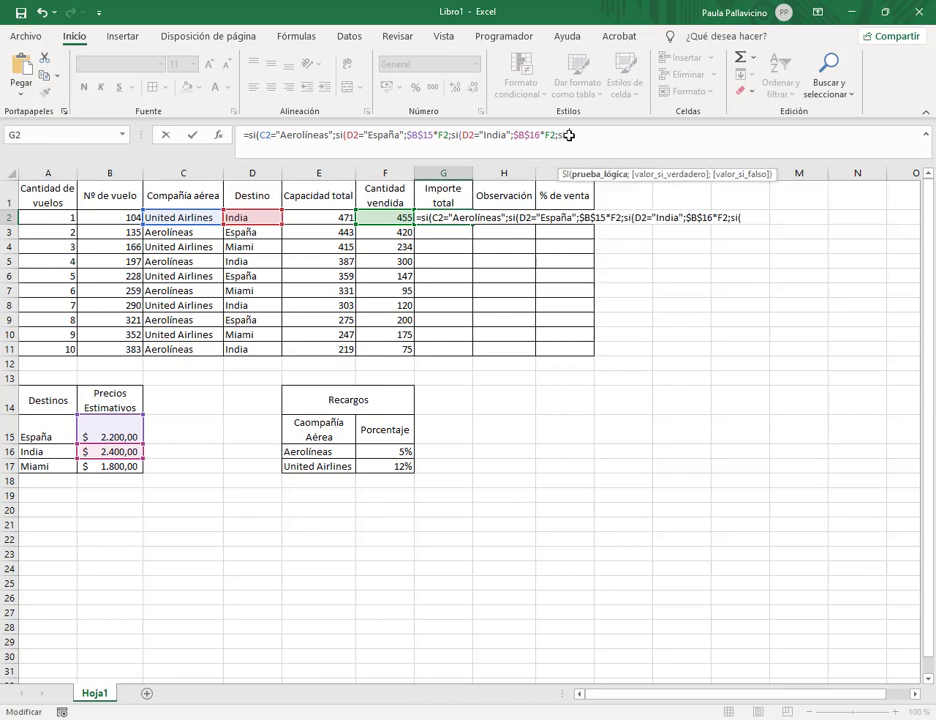
click(260, 216)
text(=)
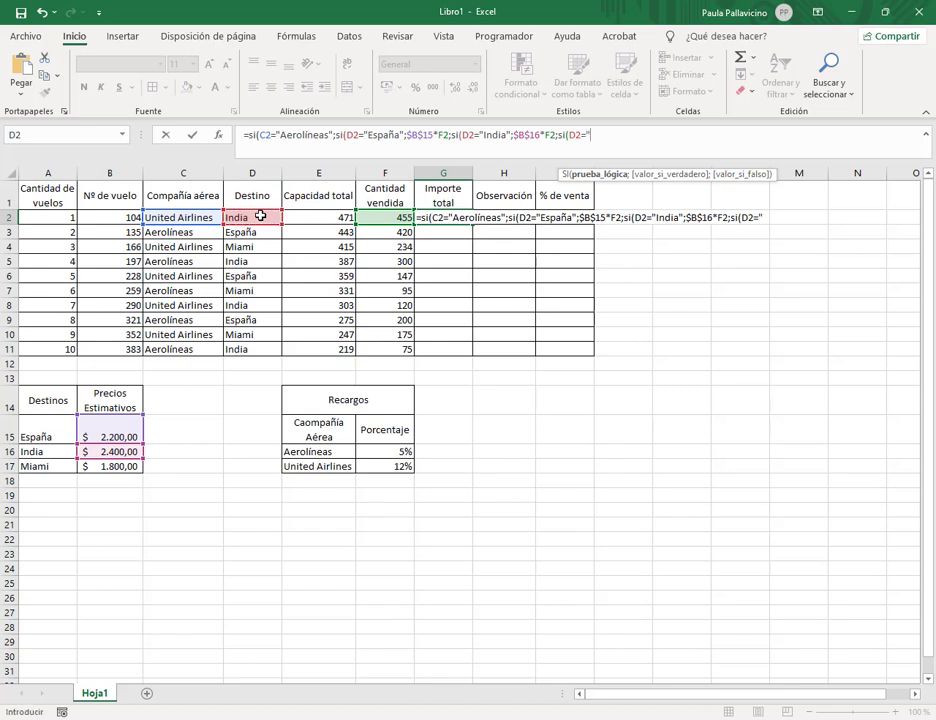
text("Miami";)
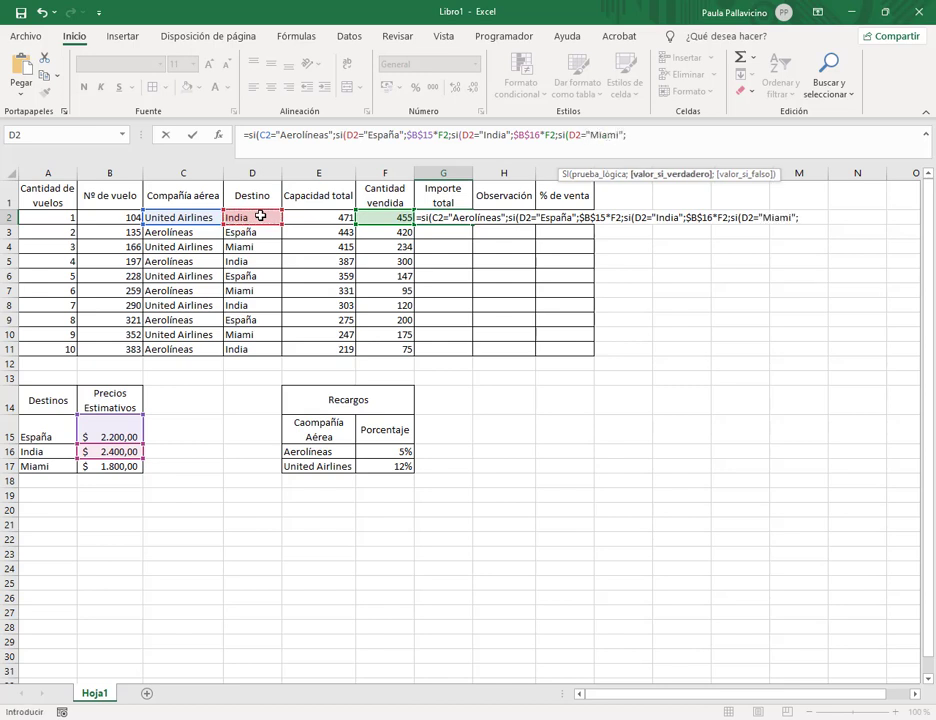
Enter $B$17*F2 as the Miami result with an absolute price reference, and 0 as its false value
click(112, 466)
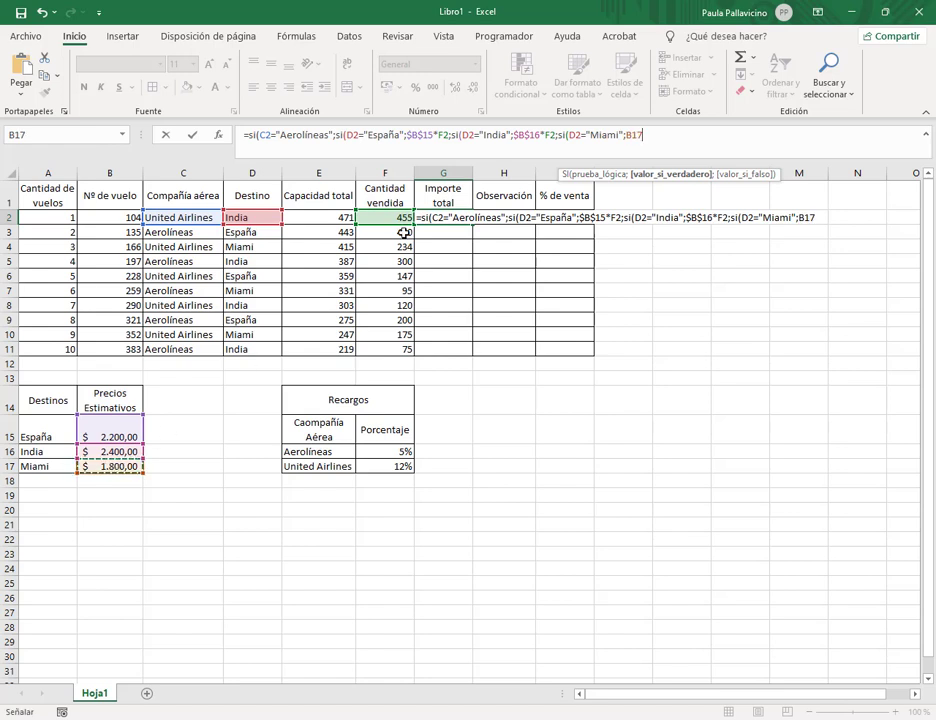
key(F4)
text(*)
click(375, 217)
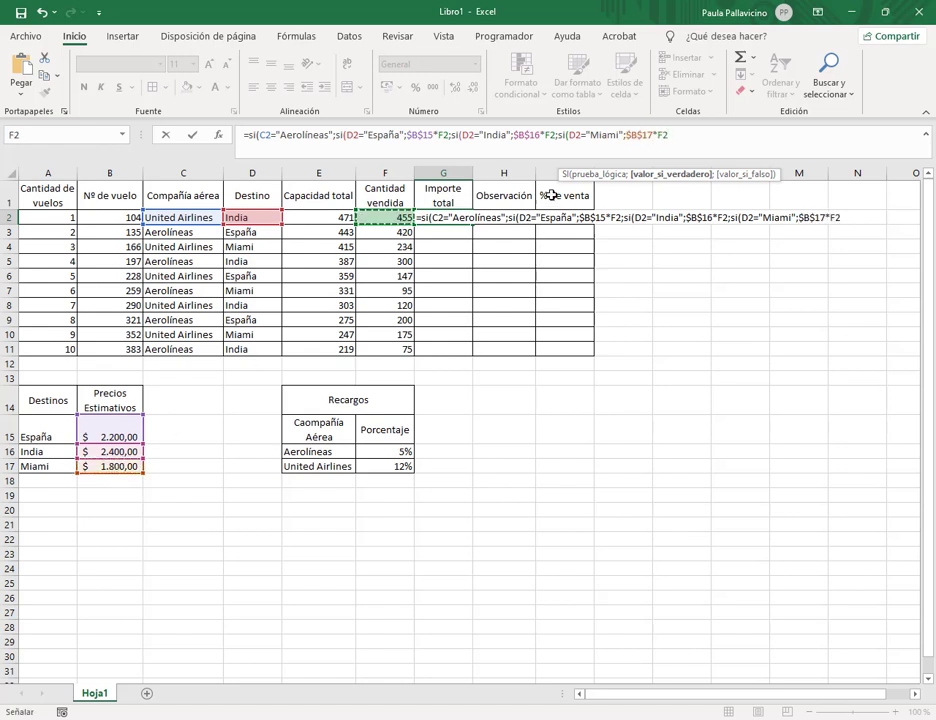
text(;0)
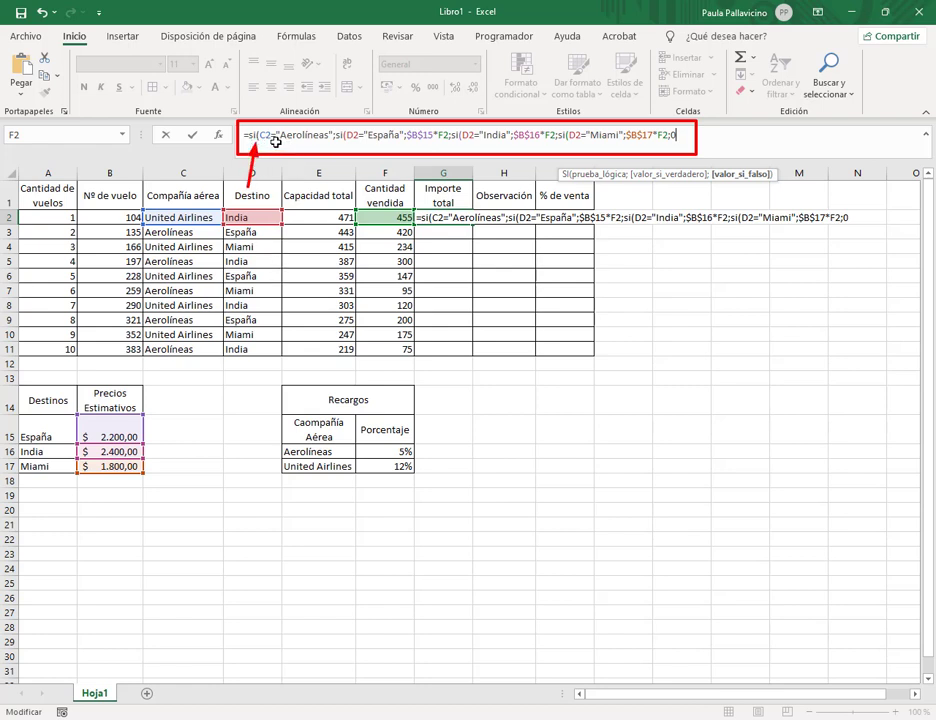
Review the G2 formula, marking the Aerolíneas test and the three nested destination SI functions, and clear the marks
drag(268, 143, 332, 142)
drag(345, 107, 347, 128)
drag(464, 93, 461, 128)
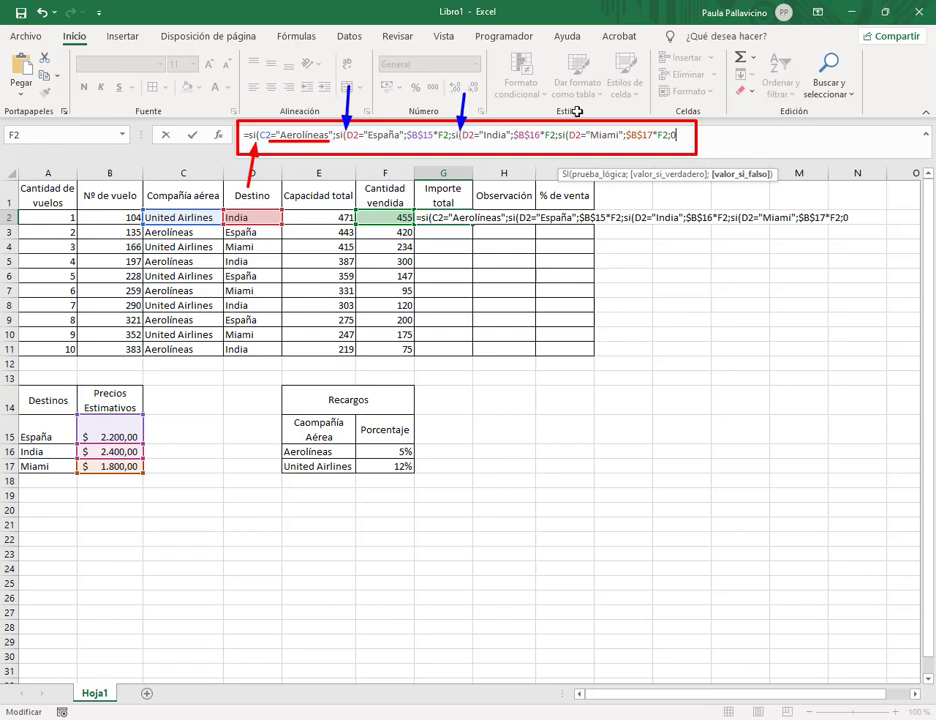
drag(572, 100, 567, 128)
drag(343, 142, 674, 143)
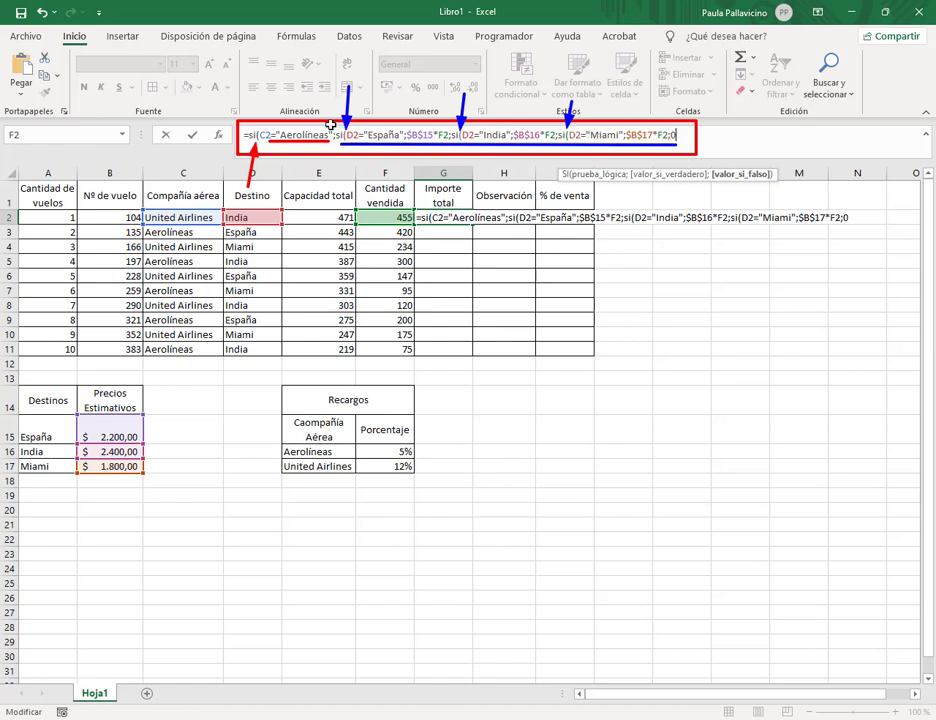
mouse_move(333, 121)
mouse_down()
mouse_move(345, 140)
mouse_move(684, 144)
mouse_up()
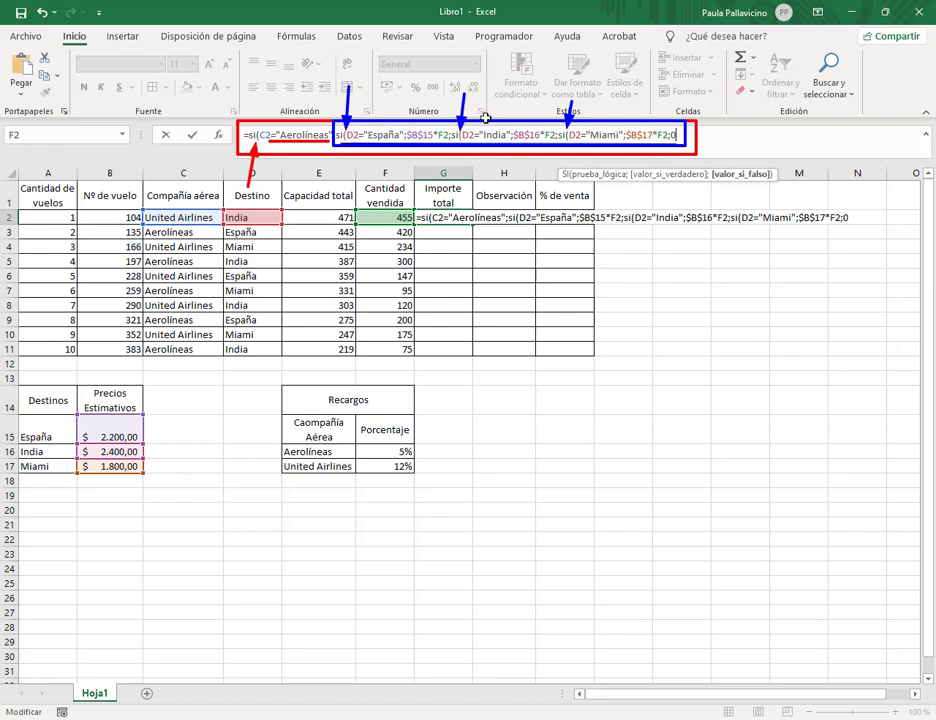
key(Escape)
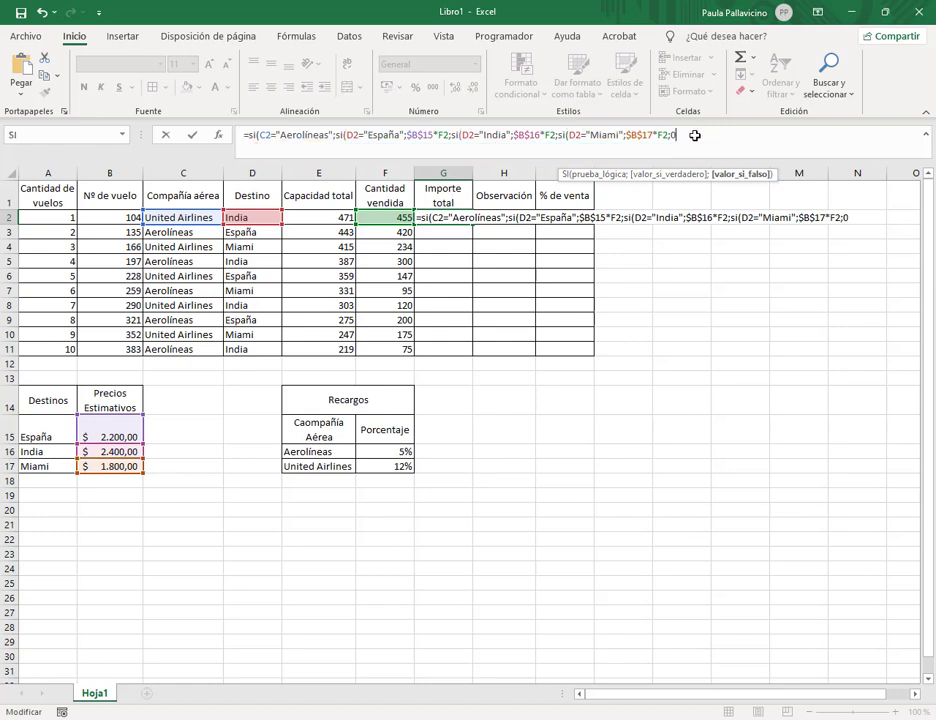
Close the three destination SI functions in G2 and multiply their result by (1+$F$16) for the Aerolíneas surcharge
text()))
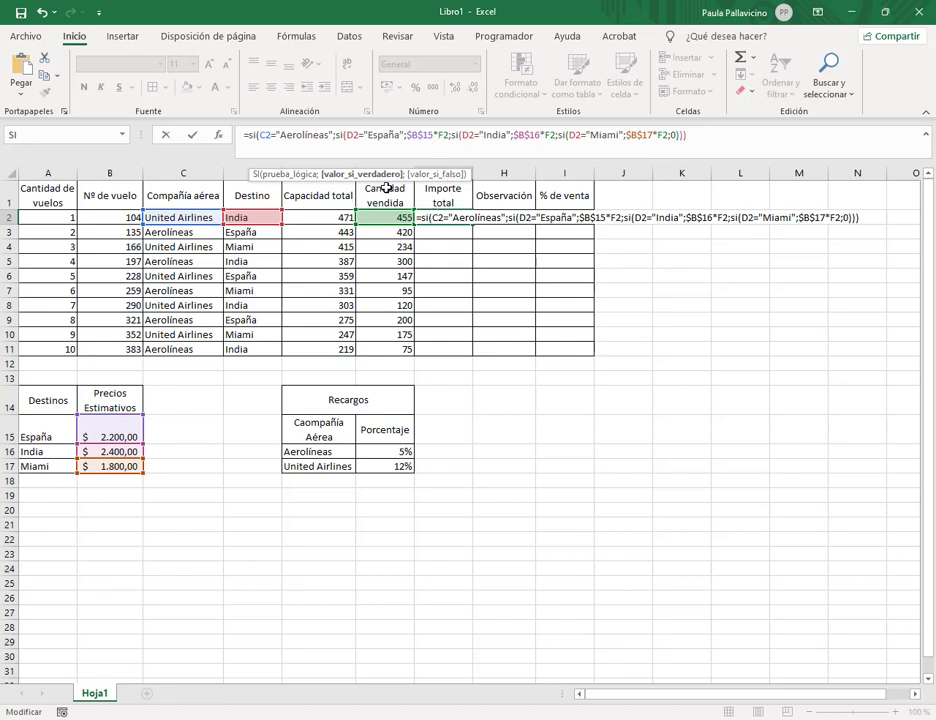
click(409, 134)
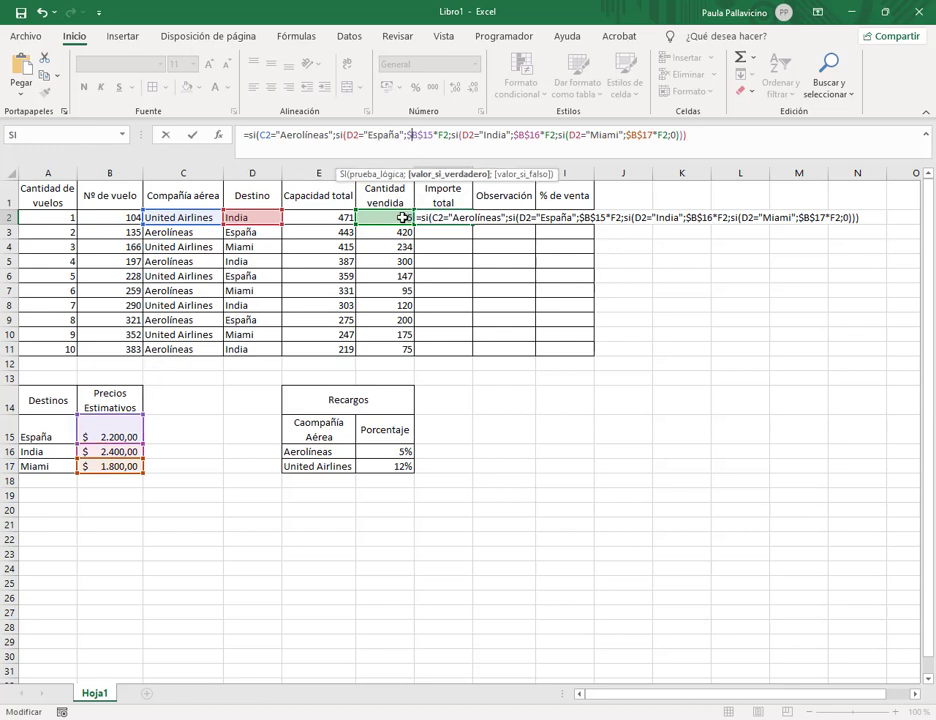
click(697, 137)
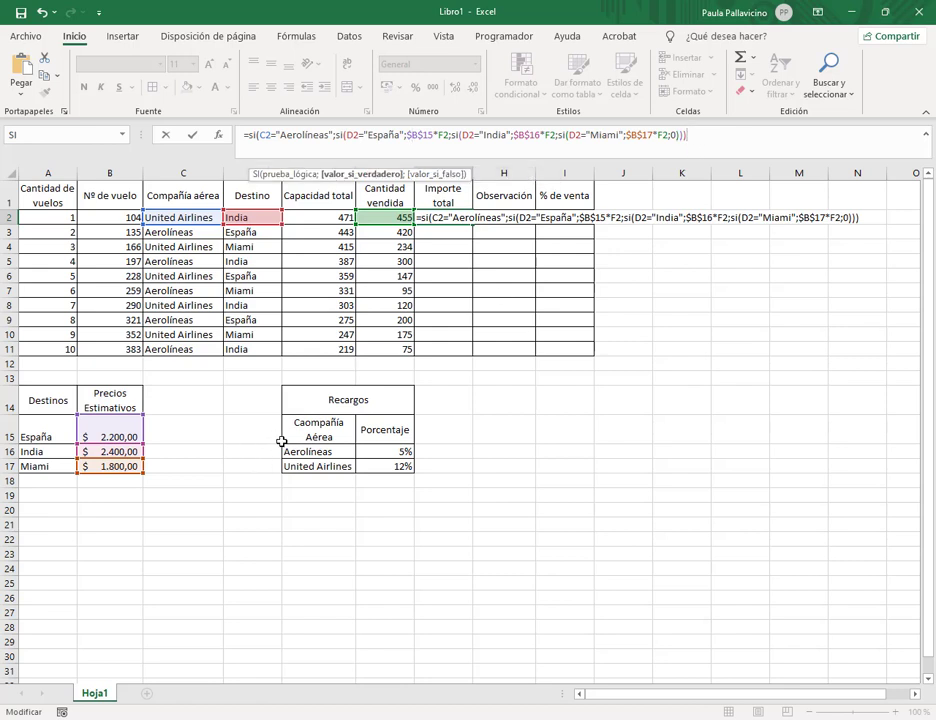
drag(285, 448, 422, 479)
click(390, 451)
key(F4)
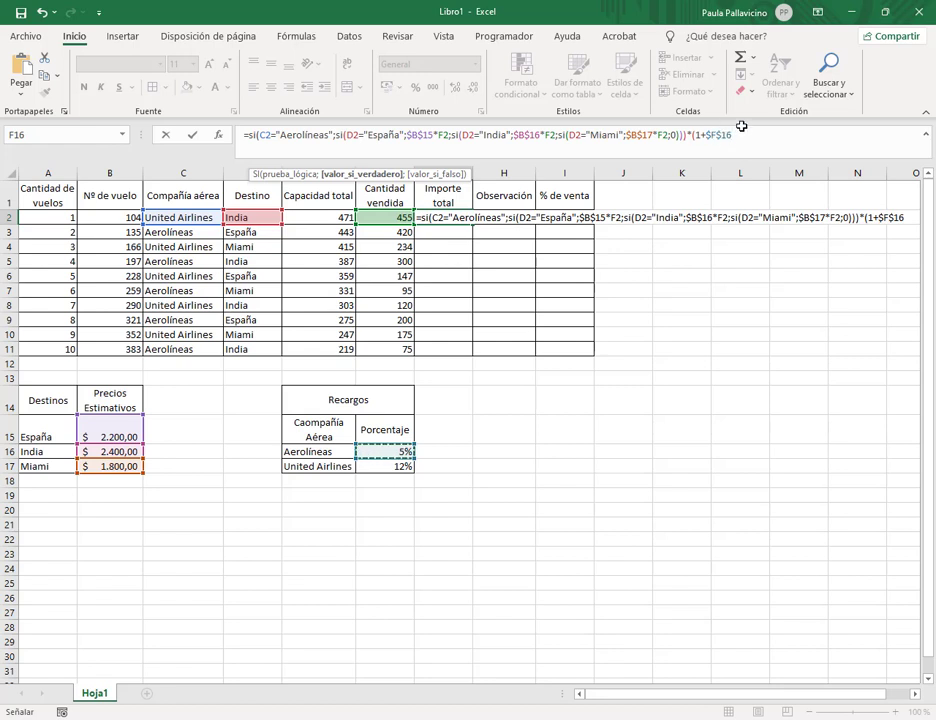
text())
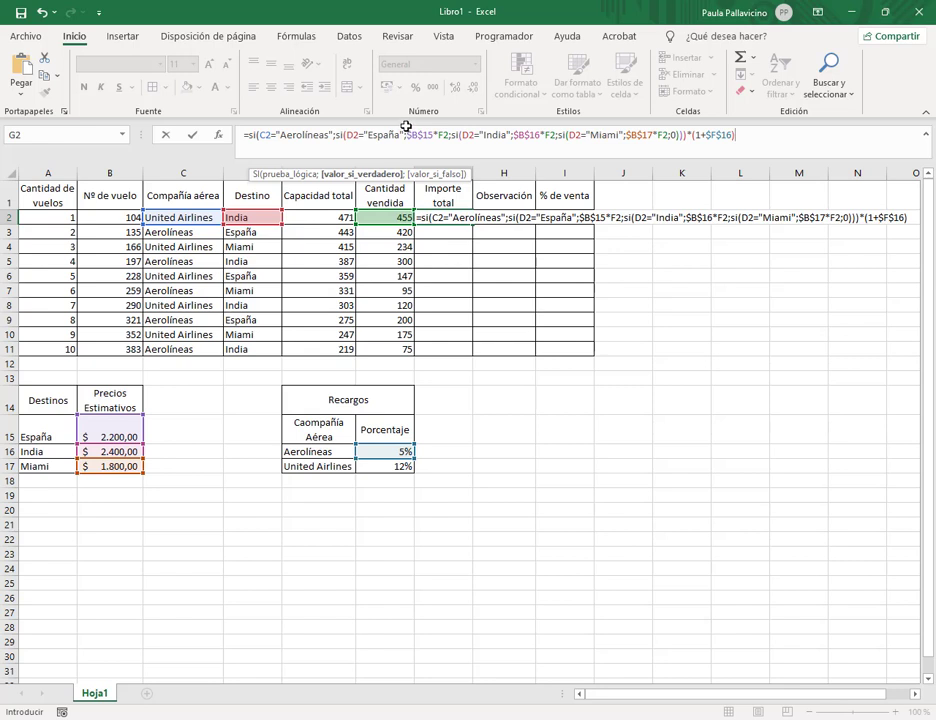
Examine how the G2 formula multiplies each destination result by one plus the 5% surcharge, annotating the parts
drag(406, 126, 447, 141)
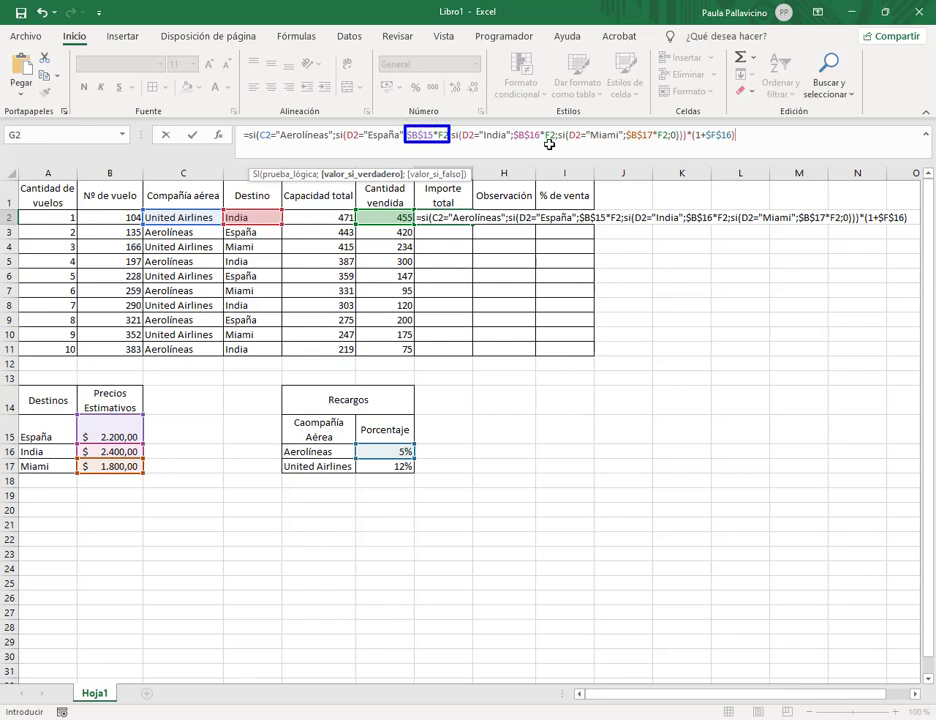
drag(508, 126, 559, 141)
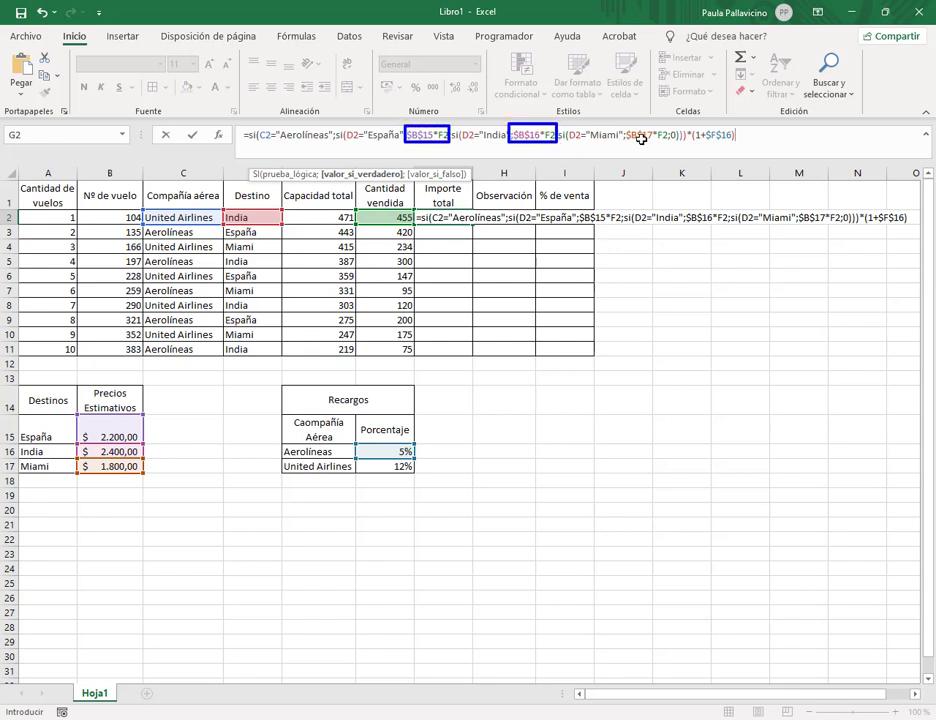
mouse_move(624, 123)
mouse_down()
mouse_move(636, 138)
mouse_move(671, 144)
mouse_up()
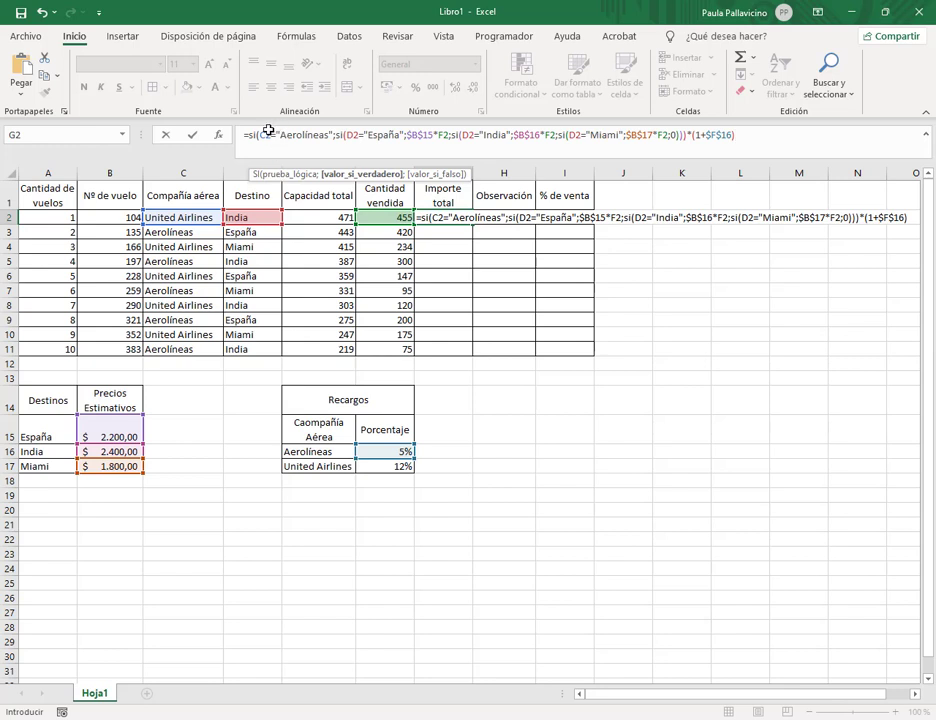
drag(273, 143, 323, 143)
mouse_move(333, 121)
mouse_down()
mouse_move(538, 153)
mouse_move(753, 153)
mouse_up()
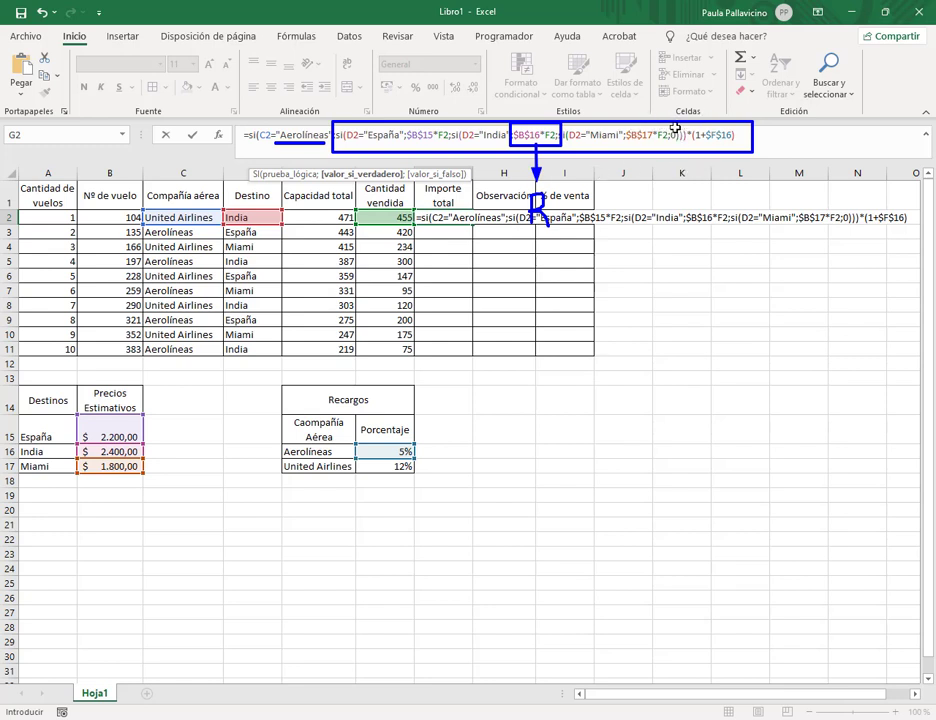
mouse_move(676, 128)
mouse_down()
mouse_move(672, 144)
mouse_move(688, 134)
mouse_up()
drag(687, 152, 687, 166)
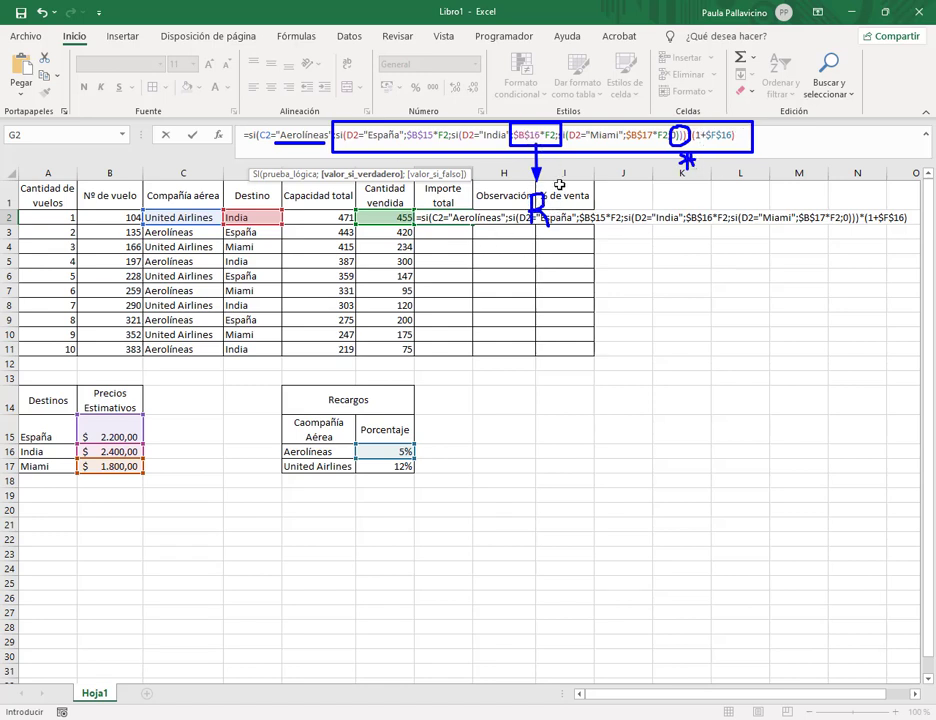
mouse_move(570, 190)
mouse_down()
mouse_move(582, 189)
mouse_move(606, 217)
mouse_move(646, 203)
mouse_move(593, 232)
mouse_up()
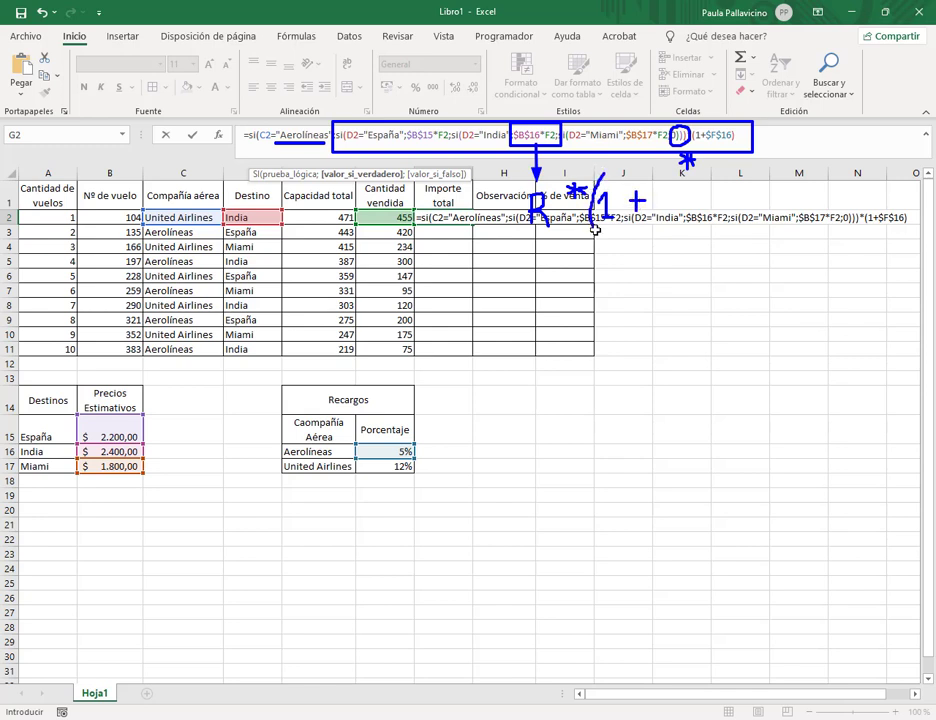
mouse_move(683, 190)
mouse_down()
mouse_move(670, 200)
mouse_move(683, 207)
mouse_move(666, 212)
mouse_up()
click(692, 191)
click(709, 211)
mouse_move(710, 193)
mouse_down()
mouse_move(697, 212)
mouse_move(721, 200)
mouse_move(715, 232)
mouse_up()
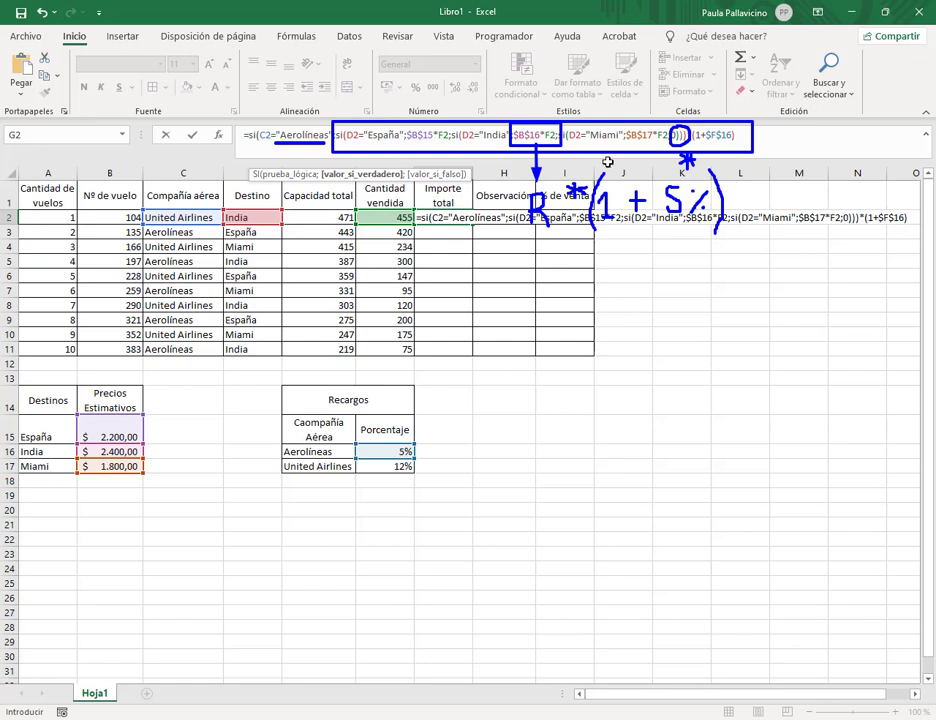
Close the outer Aerolíneas SI in the G2 formula right after the surcharge factor, without a false value
click(702, 141)
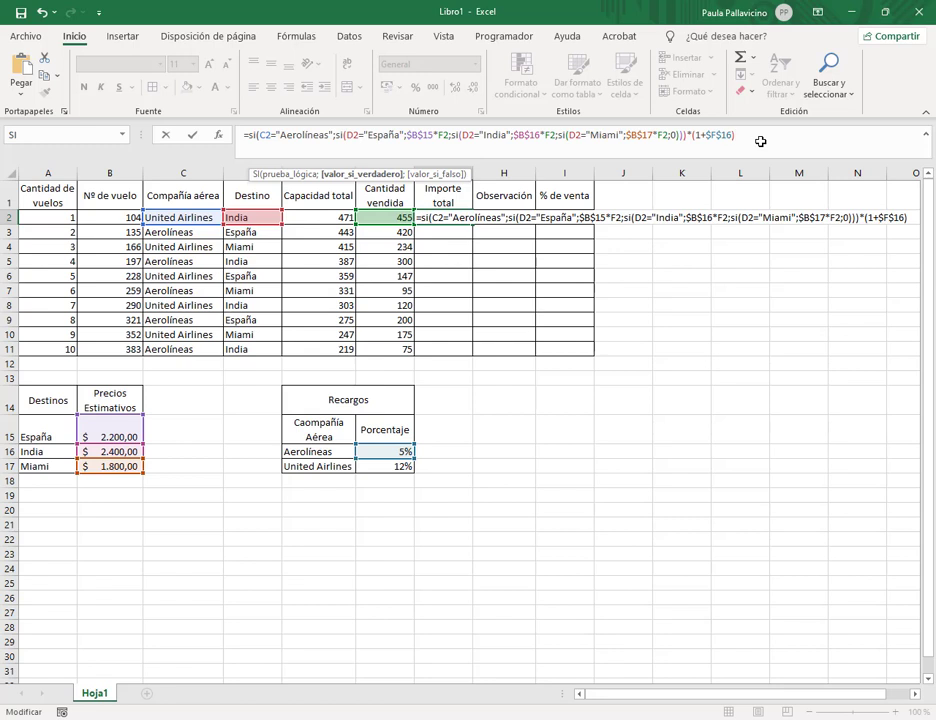
text(;)
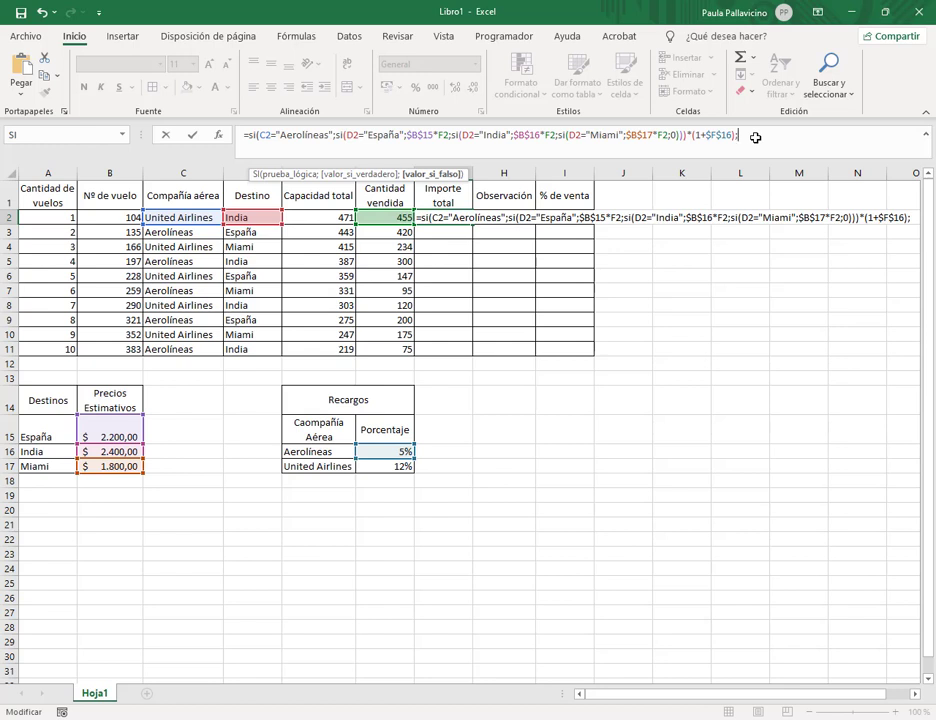
key(BackSpace)
text())
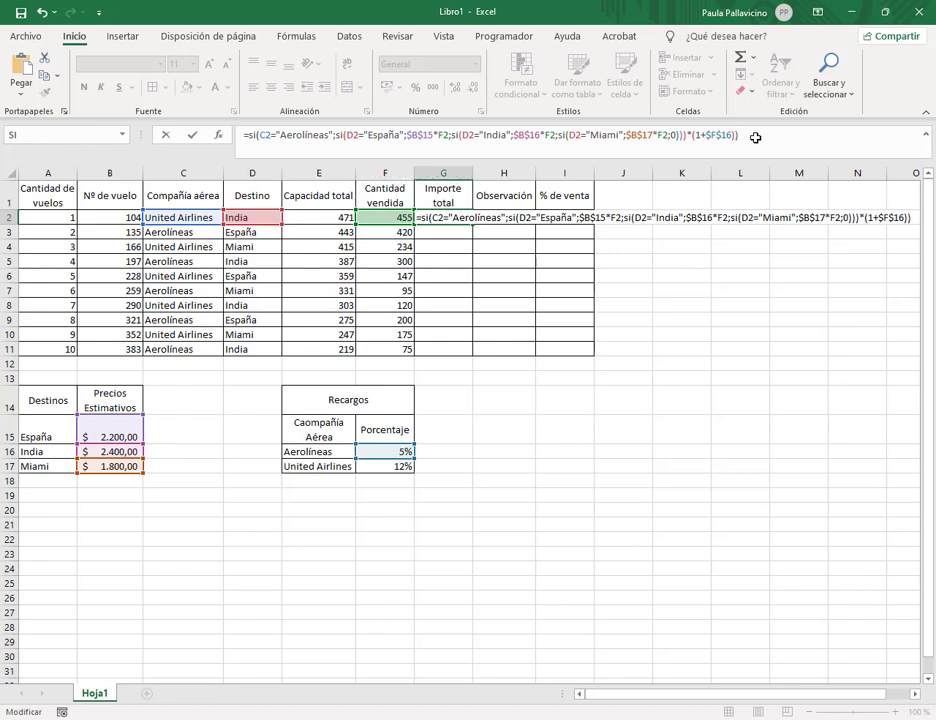
Enter the Importe total formula in G2 and review its Aerolíneas test and true-value part, marking both on the formula
key(Return)
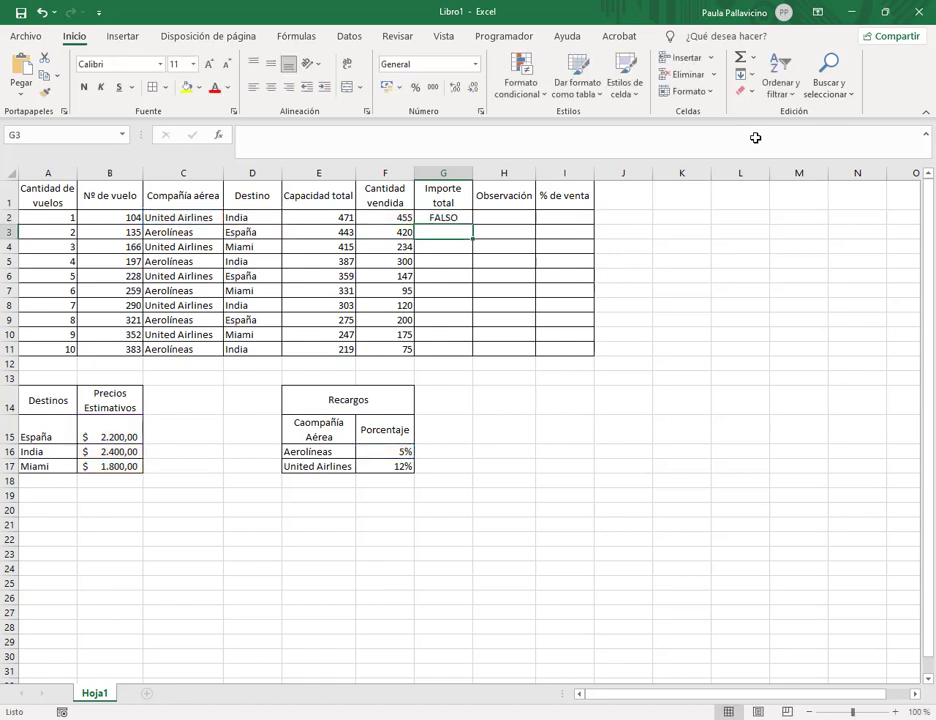
click(212, 219)
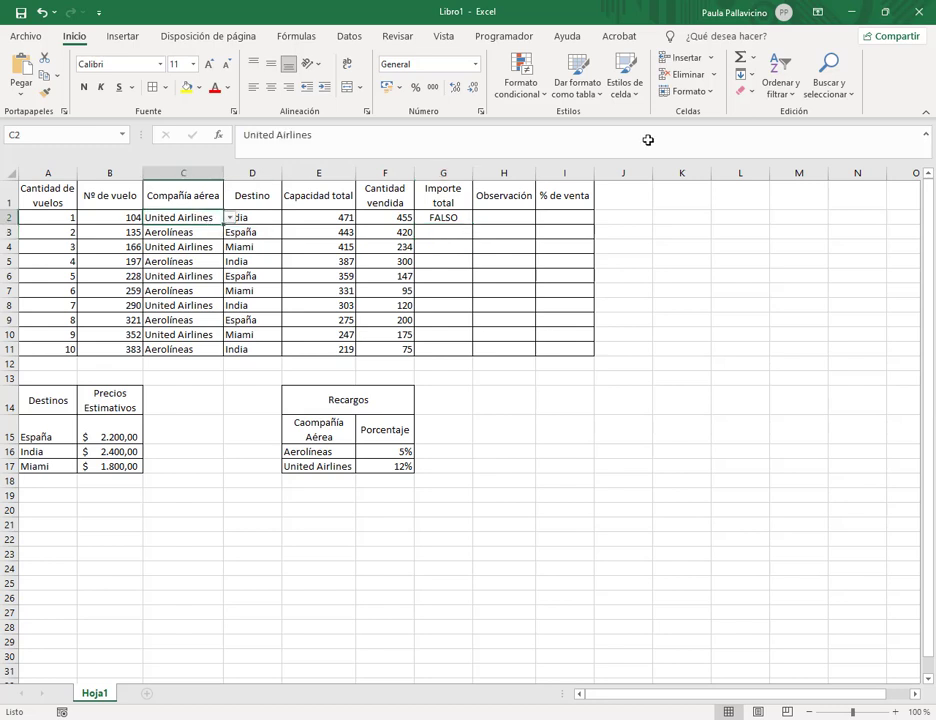
click(445, 217)
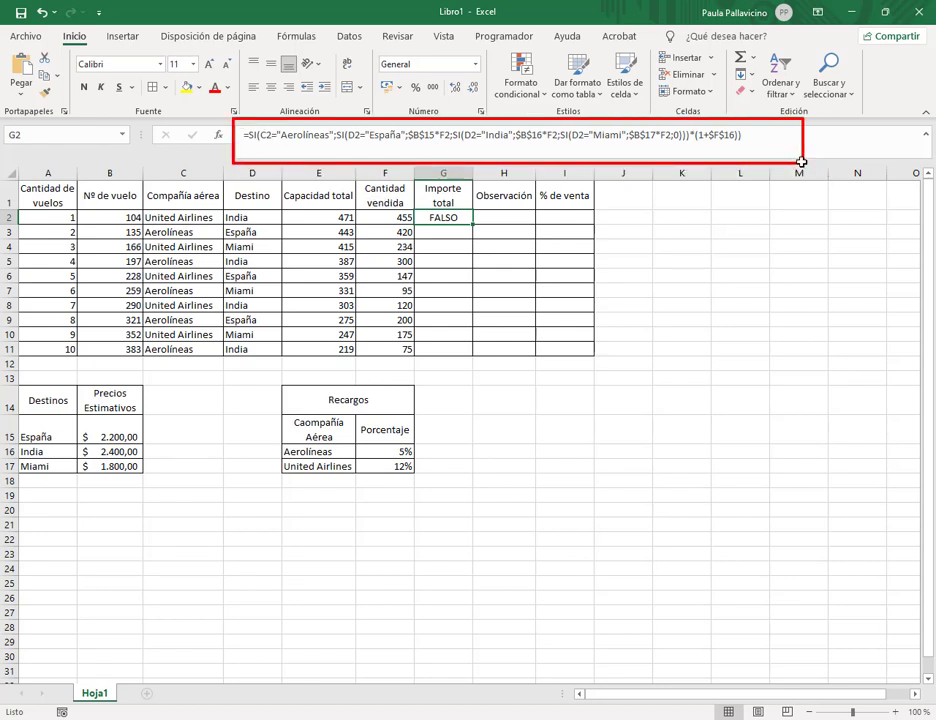
drag(258, 143, 329, 143)
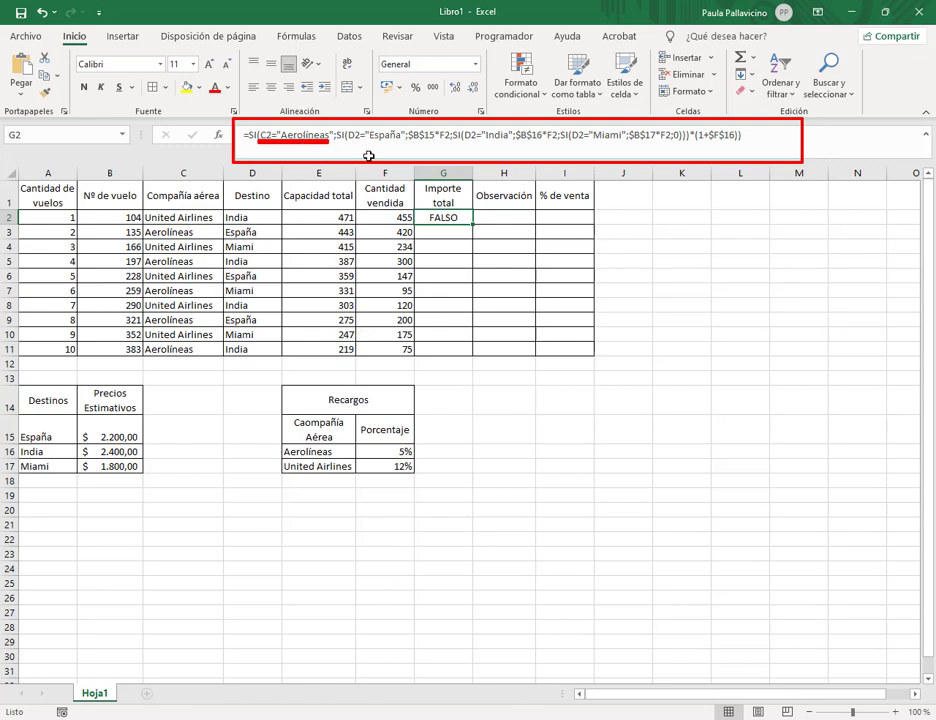
mouse_move(333, 122)
mouse_down()
mouse_move(360, 150)
mouse_move(735, 147)
mouse_up()
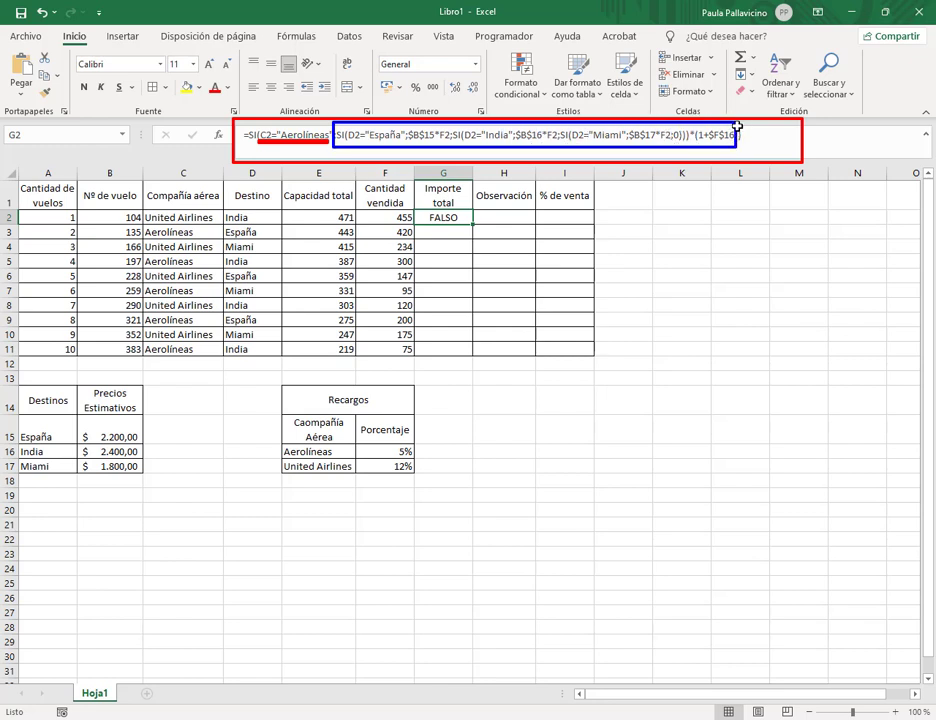
click(759, 141)
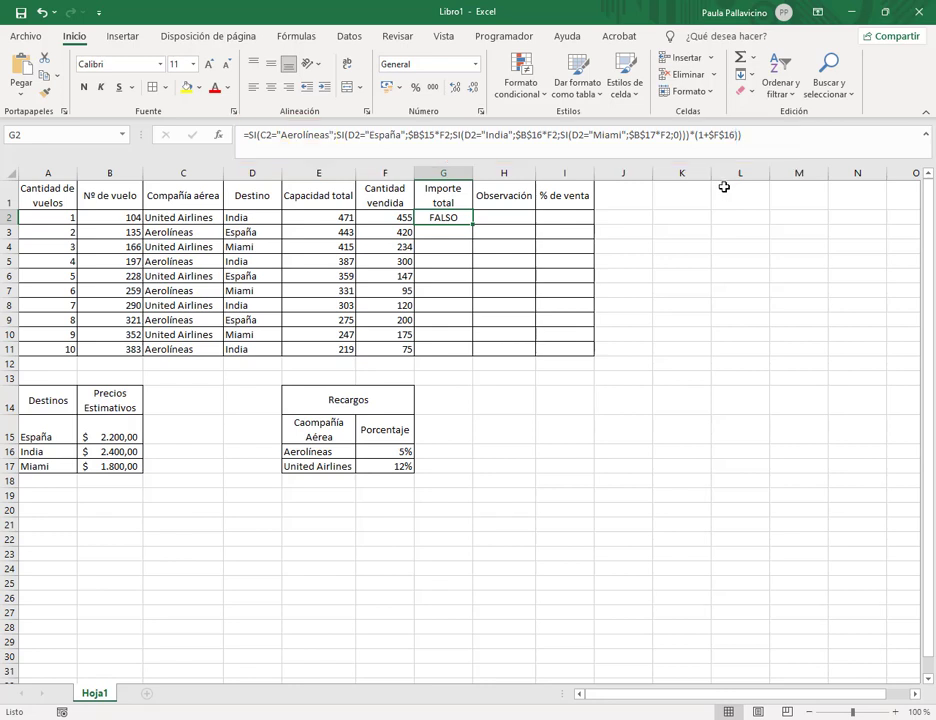
Change the airline of the first flight in C2 to Aerolíneas and check its destination in D2
click(199, 217)
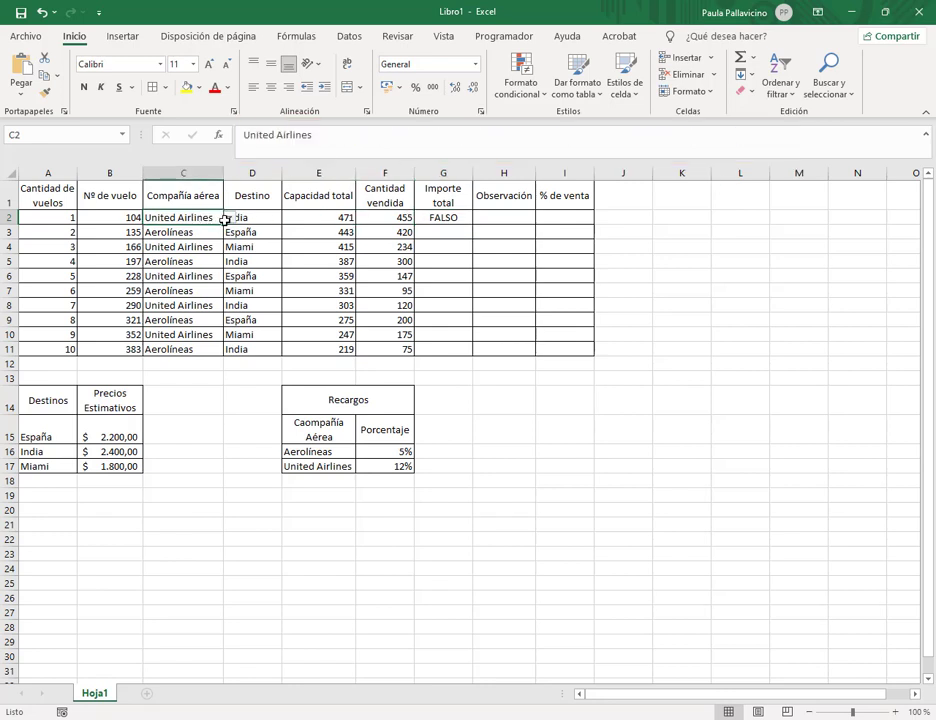
click(230, 217)
click(190, 231)
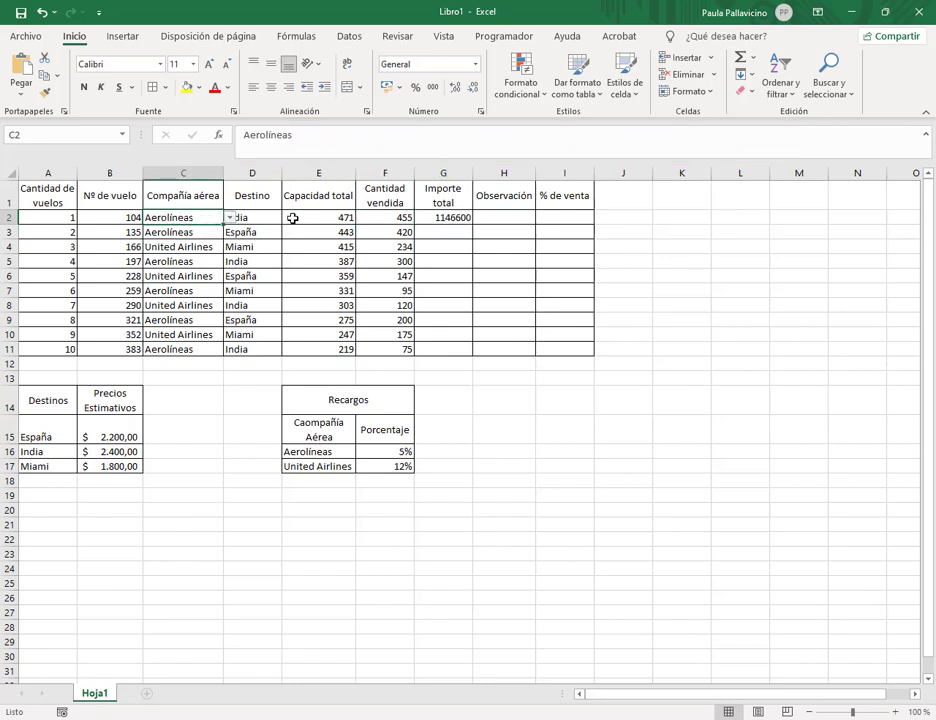
click(255, 217)
click(186, 217)
click(257, 218)
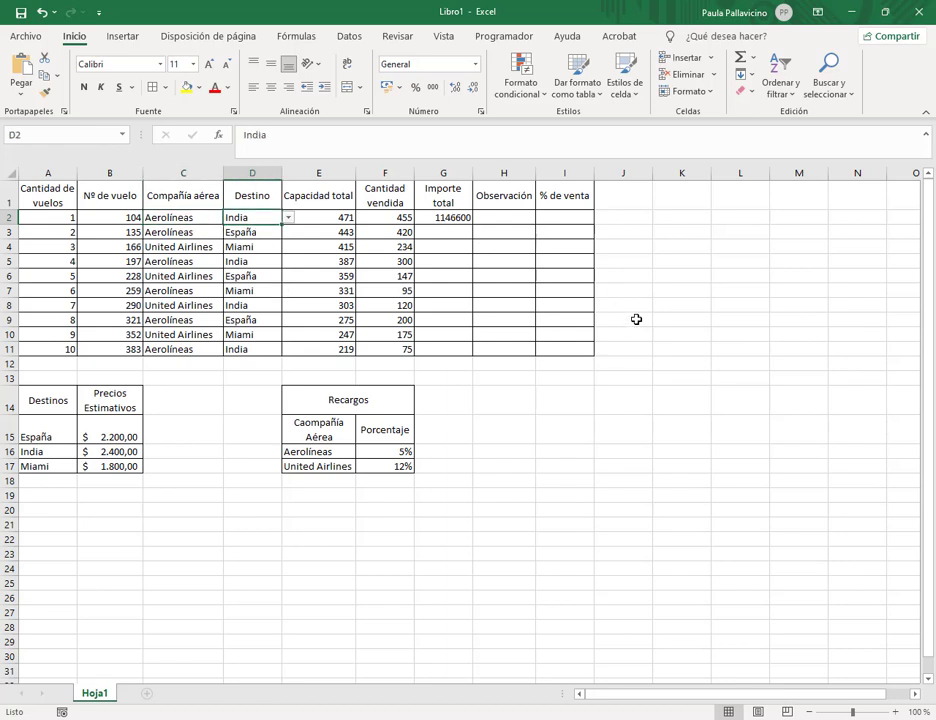
Start a check formula in J2 multiplying the India price in B16 by the quantity sold in F2, within parentheses
click(630, 218)
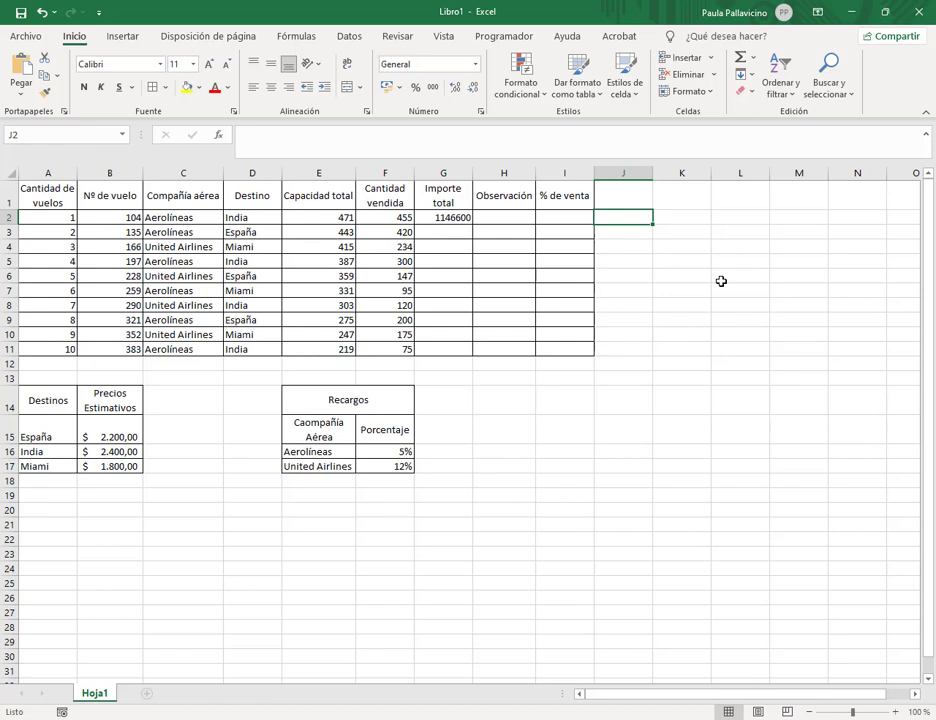
text(=)
click(403, 217)
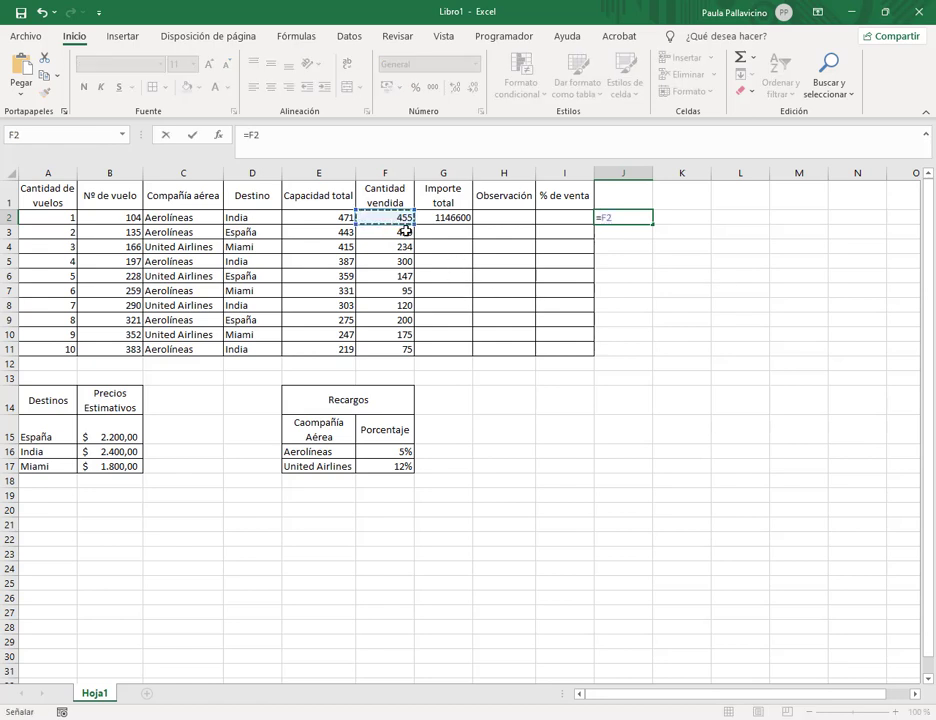
key(BackSpace)
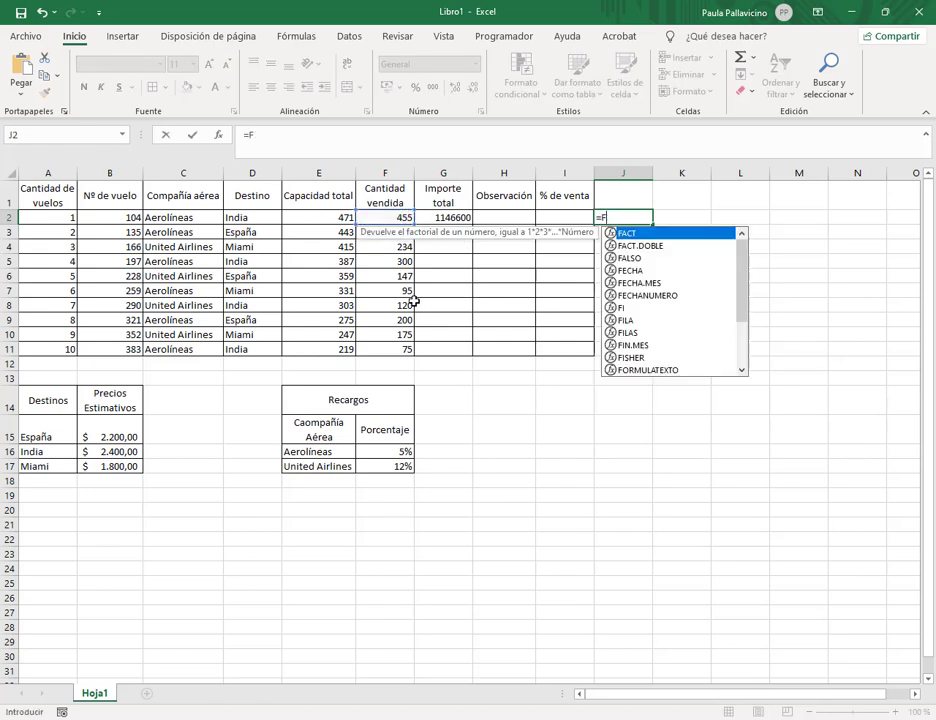
key(BackSpace)
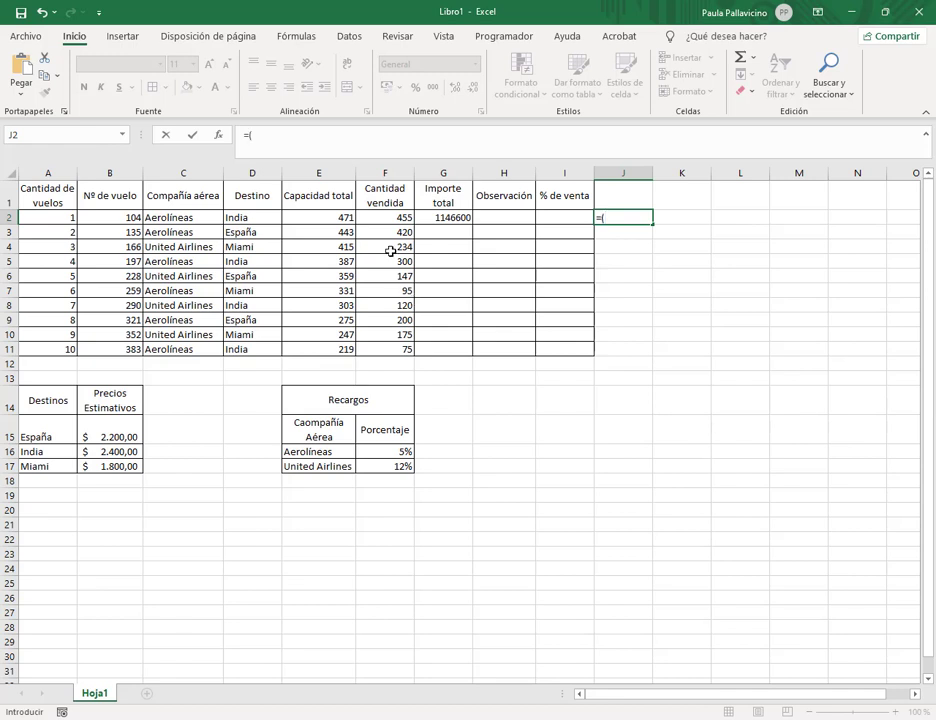
text(()
click(113, 450)
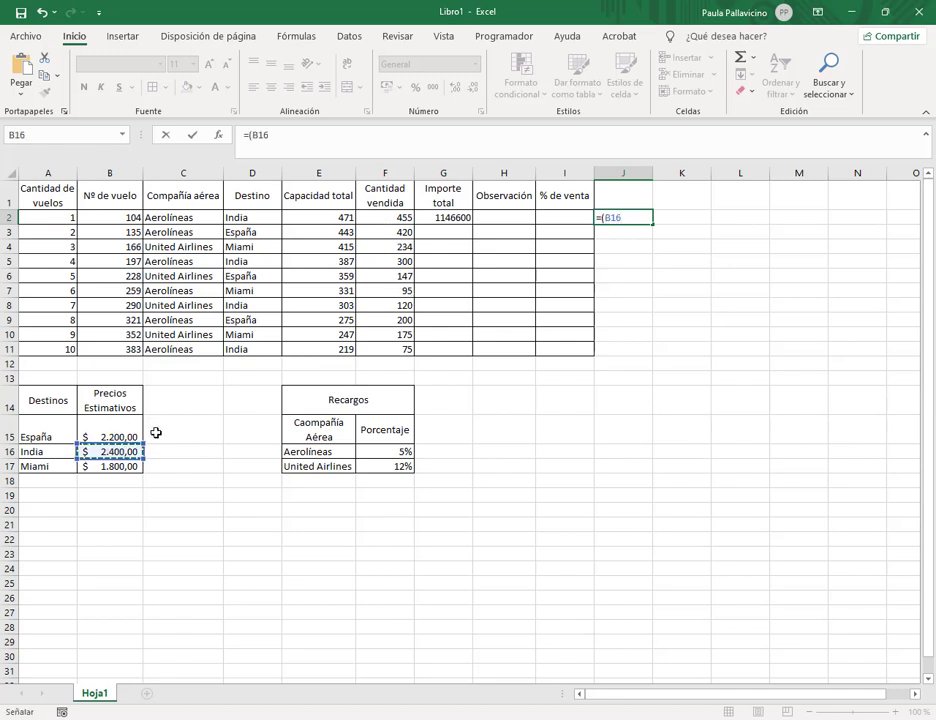
text(*)
click(376, 216)
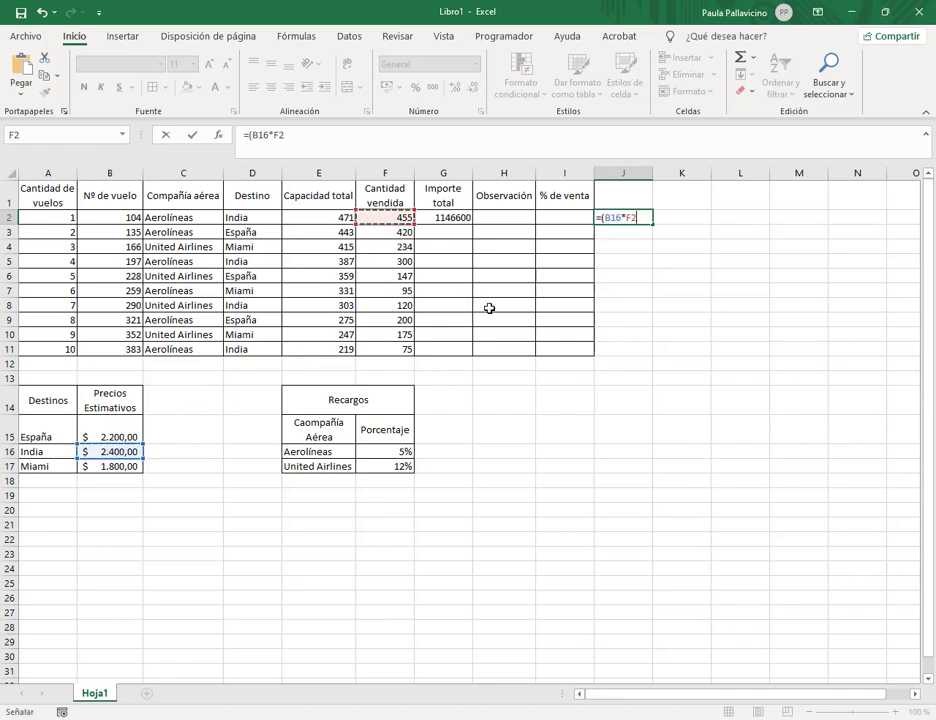
Complete the J2 check formula by multiplying the product by the Aerolíneas surcharge factor (1+F16)
text()*1+)
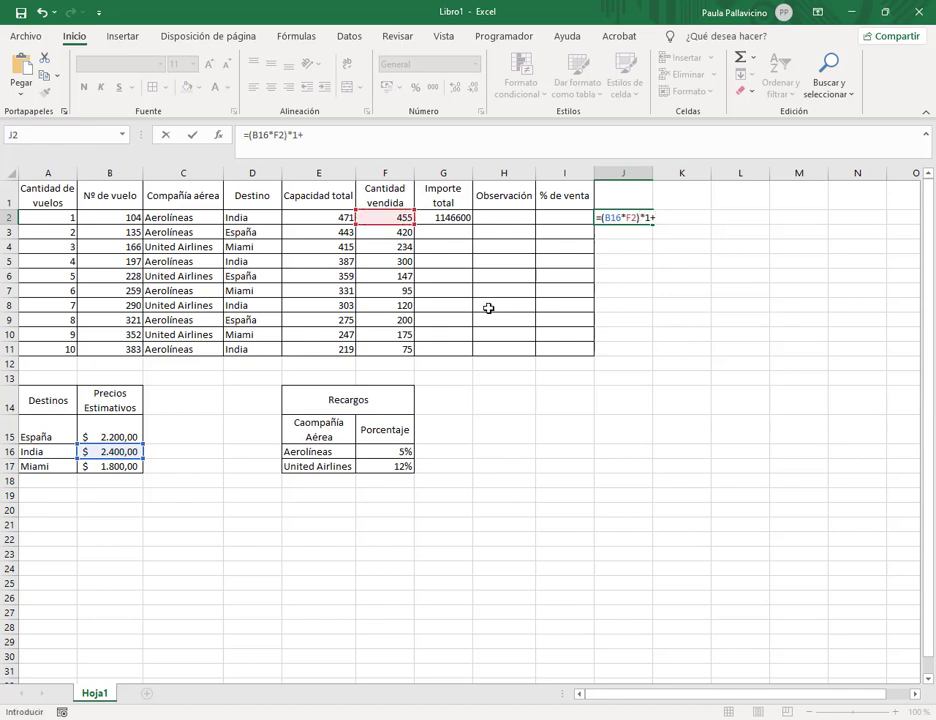
click(401, 452)
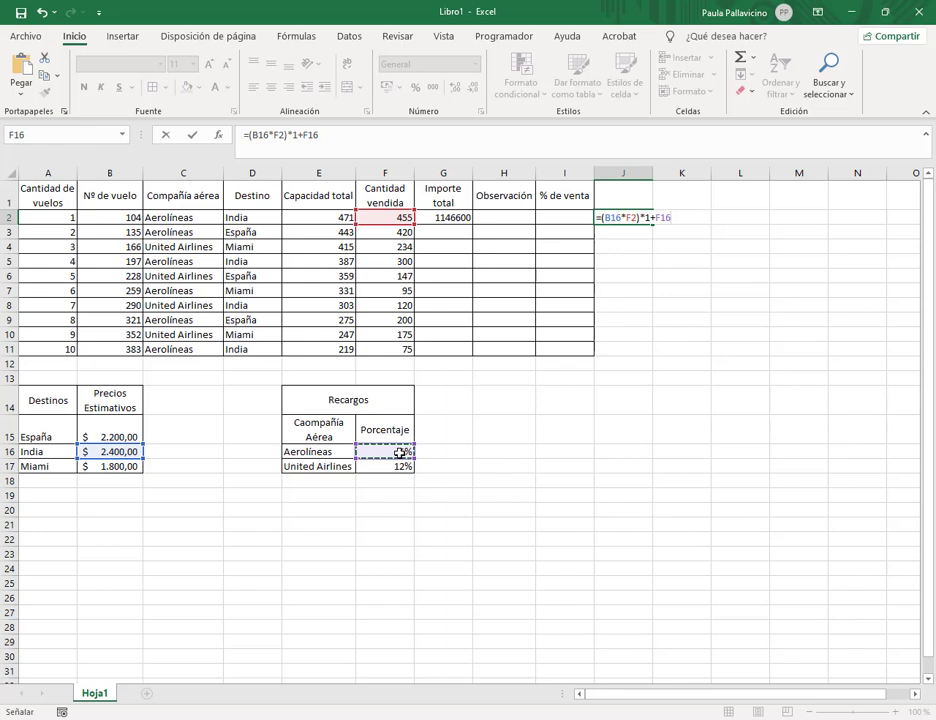
text())
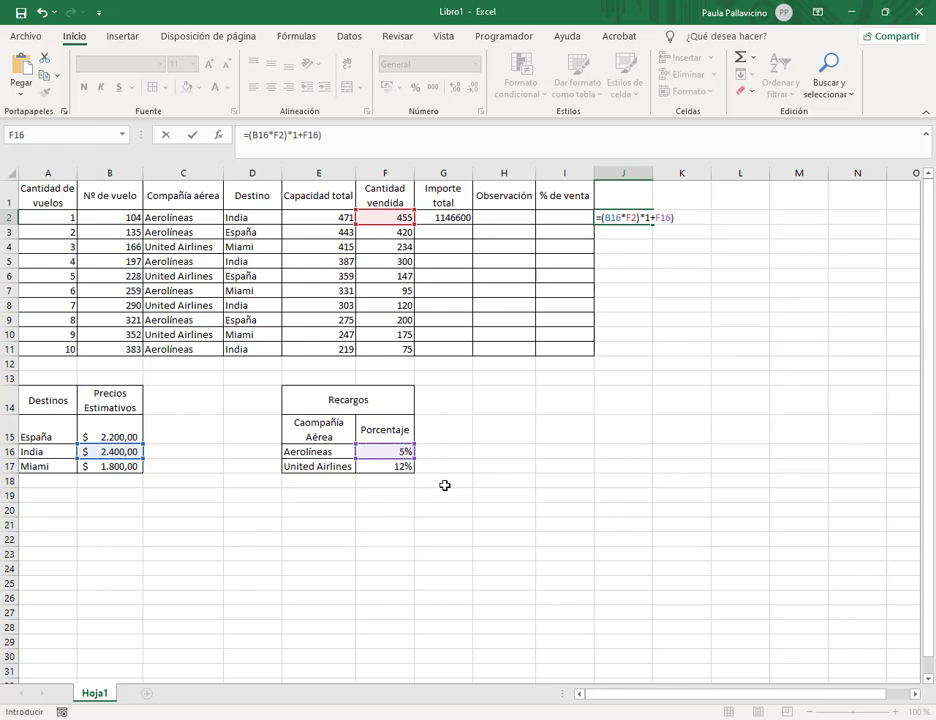
click(646, 218)
text(()
key(Return)
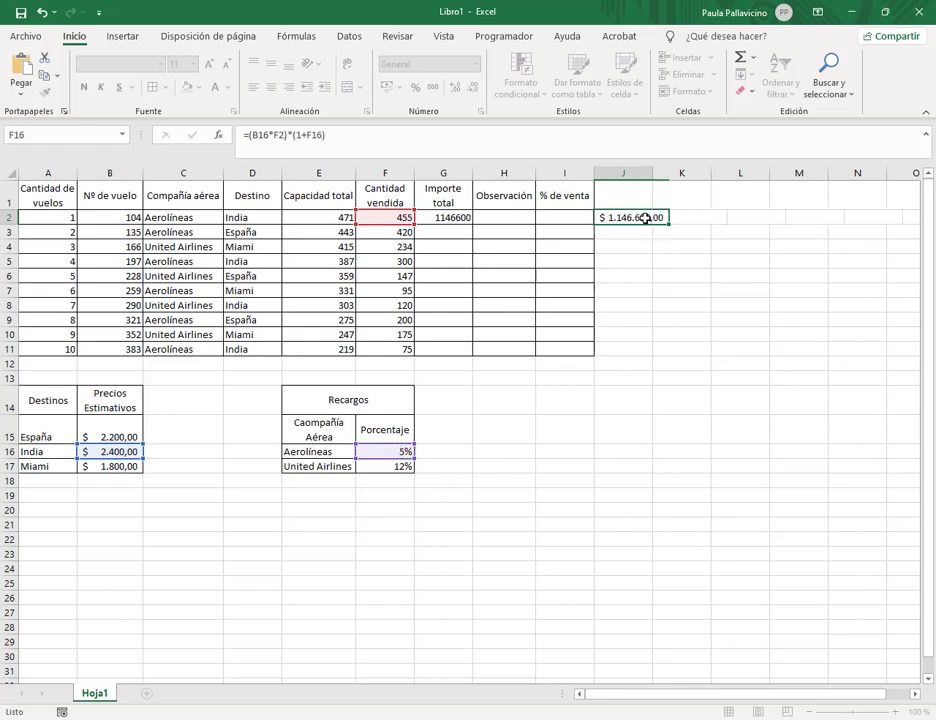
click(646, 218)
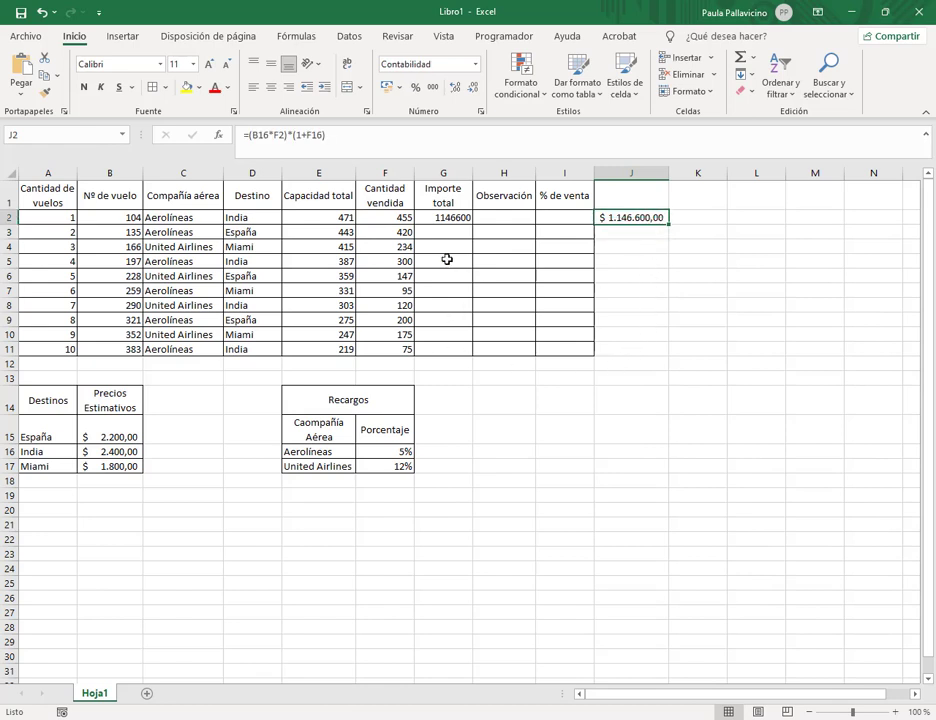
Format the Importe total cells G2:G11 with the $ Español (Argentina) accounting format
drag(455, 216, 460, 347)
click(400, 89)
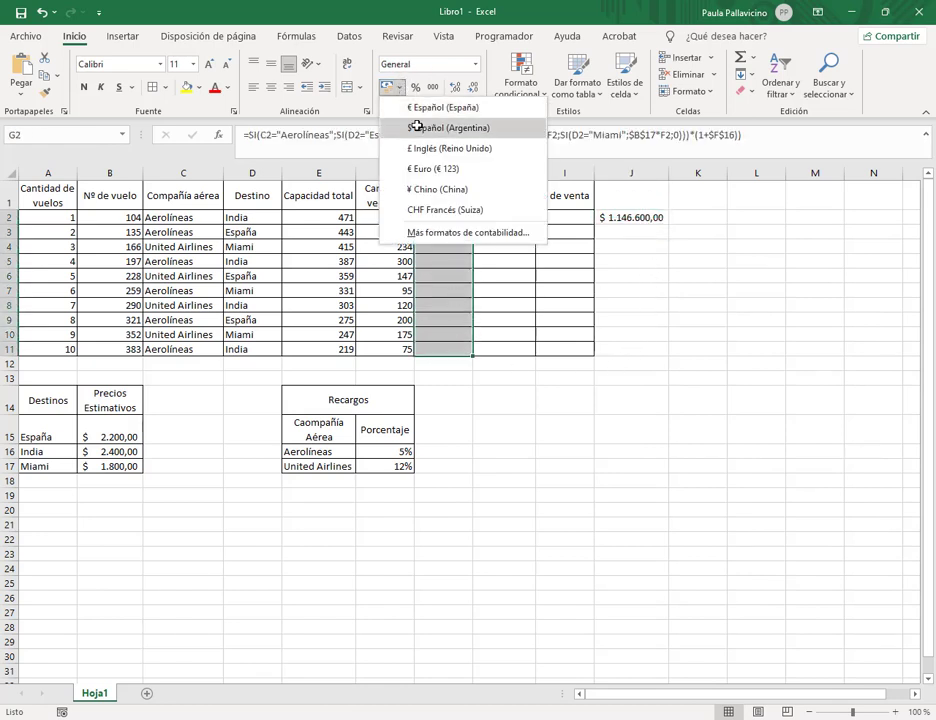
click(416, 124)
click(640, 218)
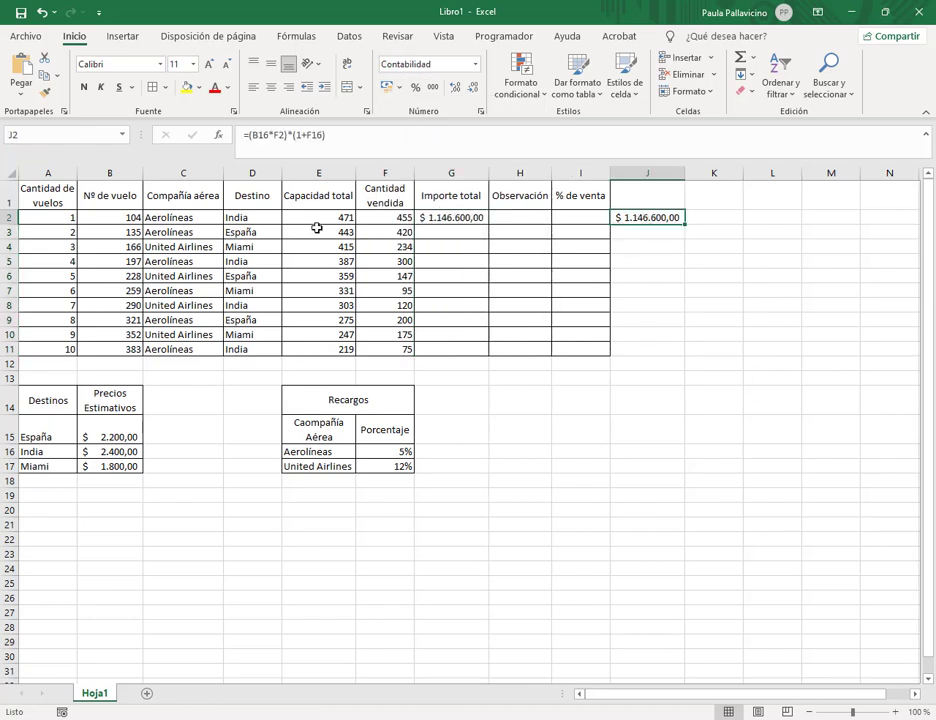
Set the destination in D2 to España and point the J2 check formula to the España price in B15
click(262, 217)
click(287, 218)
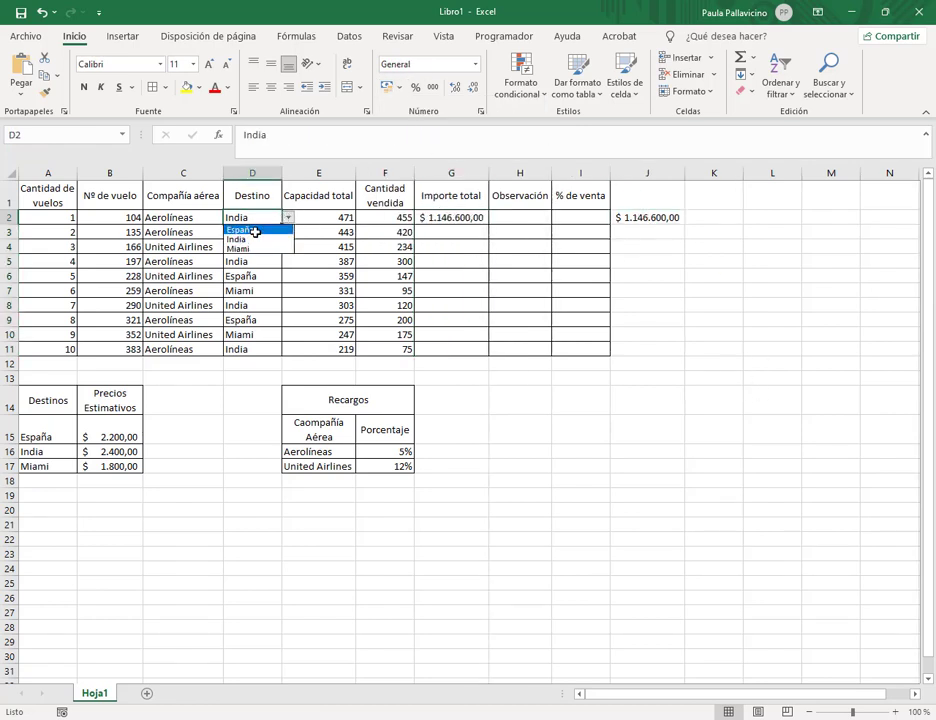
click(253, 231)
click(637, 219)
double_click(648, 222)
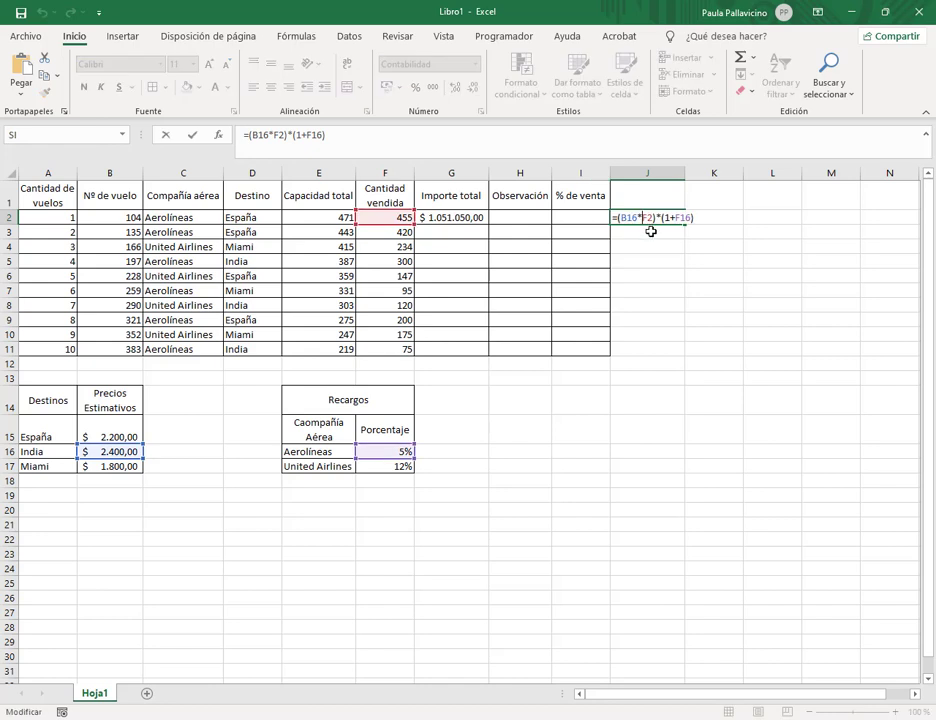
double_click(622, 217)
click(122, 432)
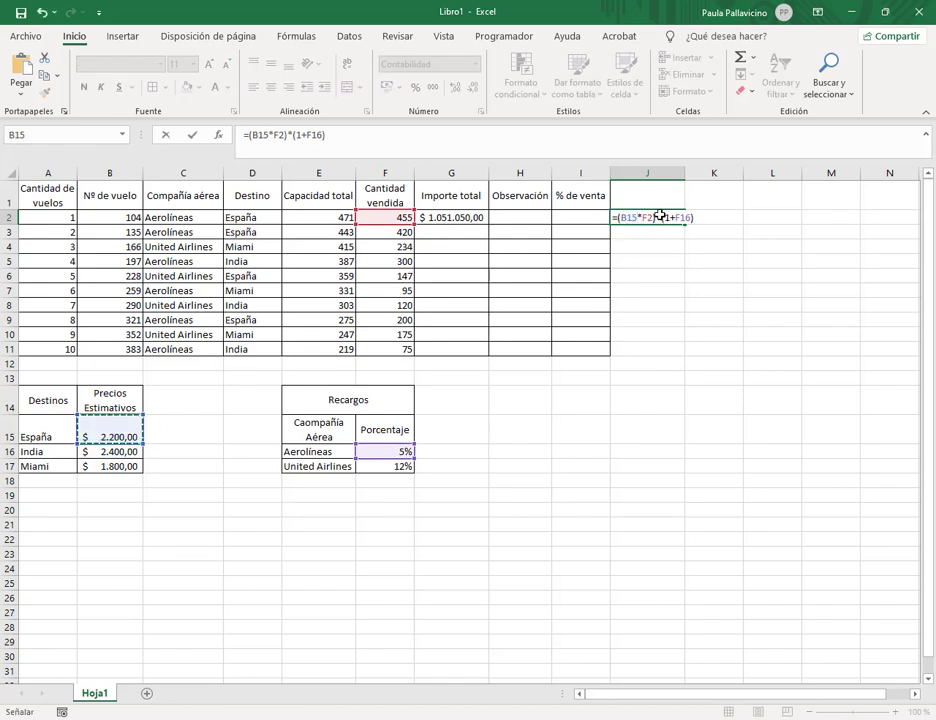
key(Return)
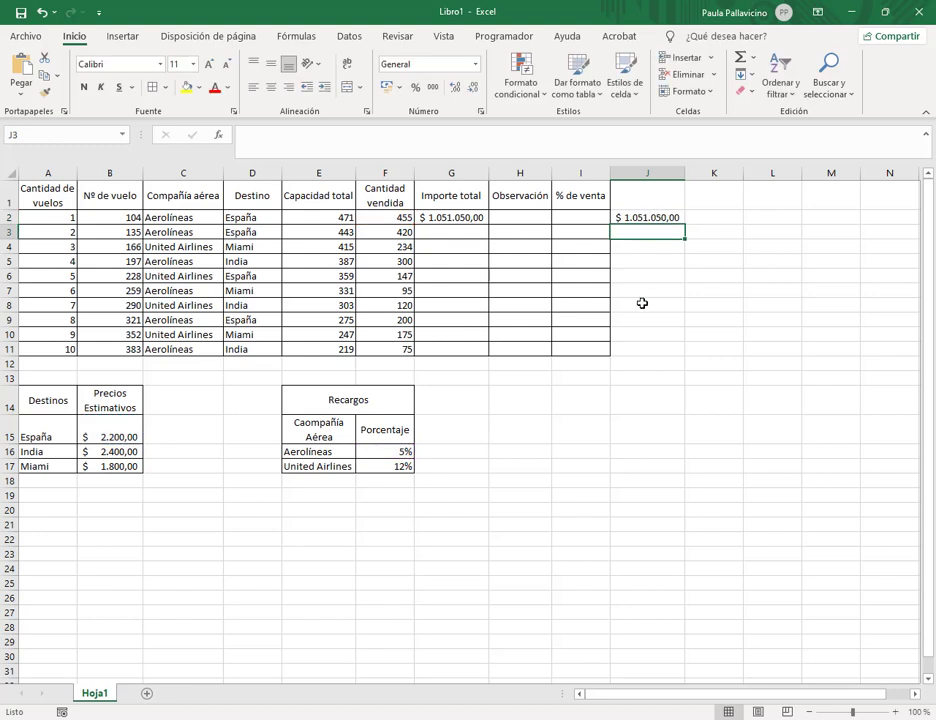
Set the destination in D2 to Miami and point the J2 check formula to the Miami price in B17
click(257, 218)
click(287, 217)
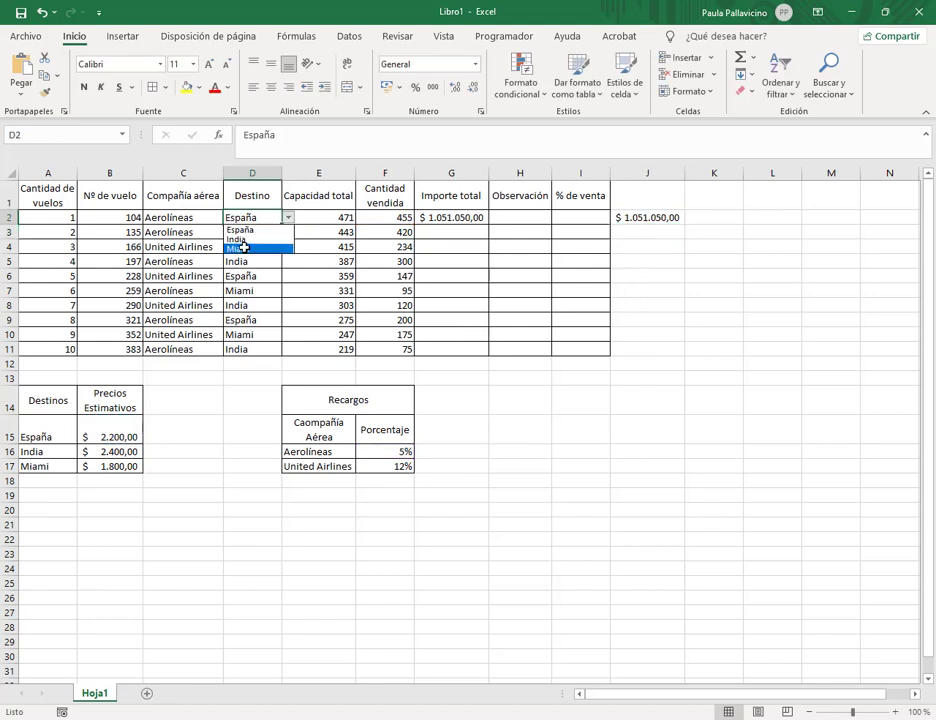
click(244, 246)
click(643, 216)
double_click(643, 216)
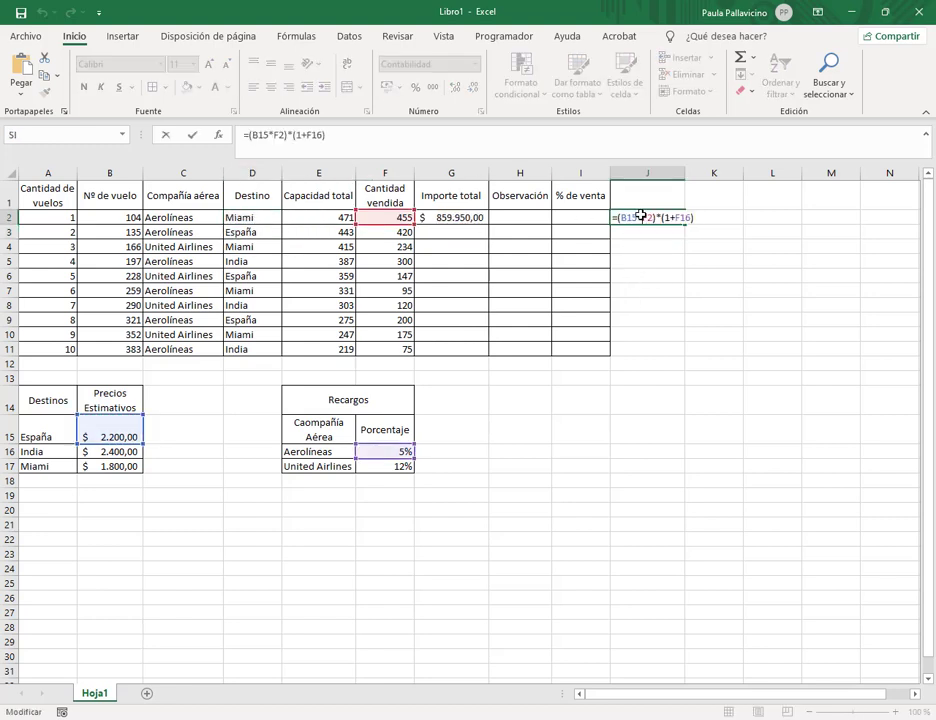
key(BackSpace)
key(BackSpace)
key(BackSpace)
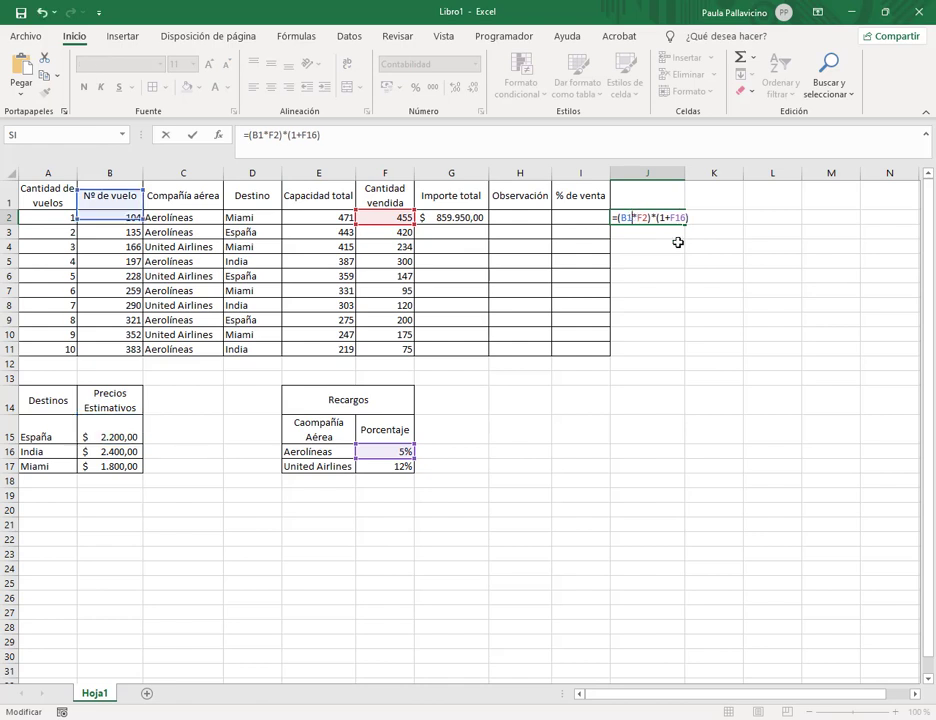
click(96, 463)
key(Return)
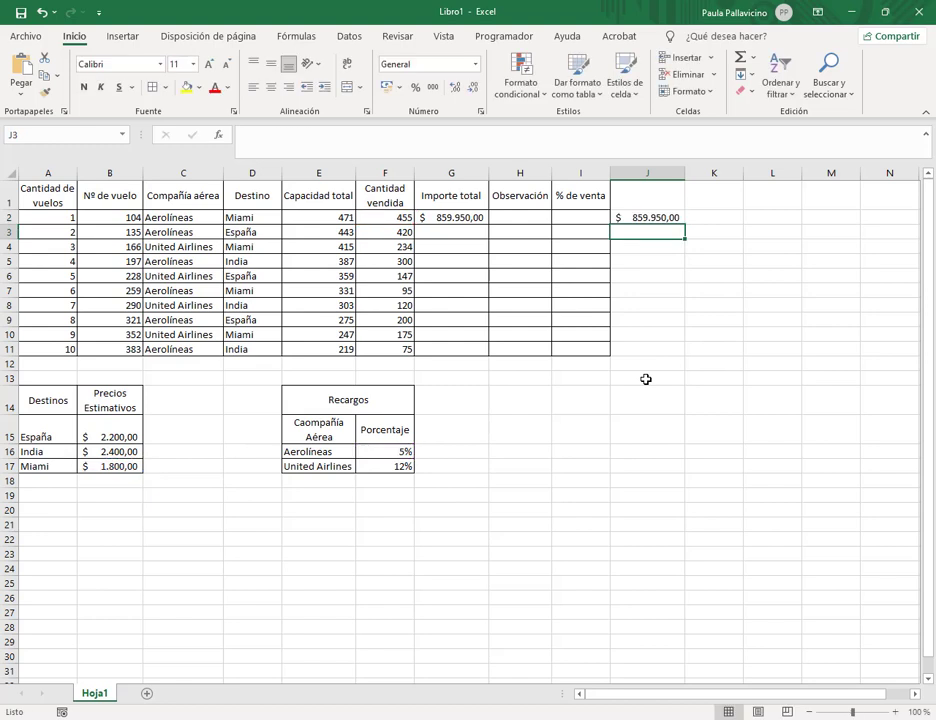
click(664, 217)
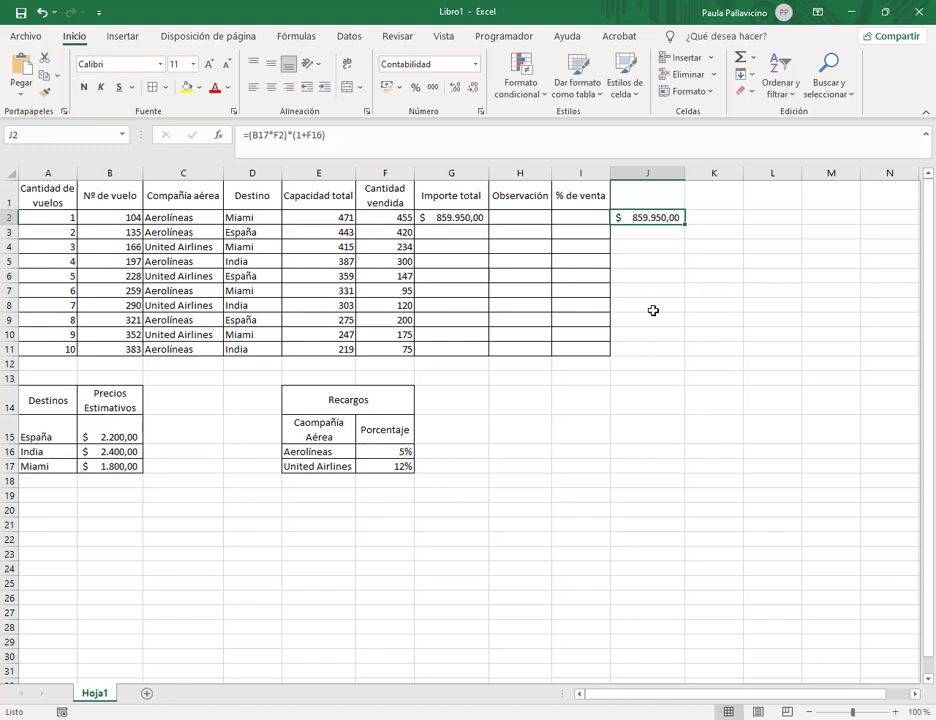
Extend the G2 formula by replacing its final closing parenthesis with a nested SI that tests C2="United Airlines"
click(458, 216)
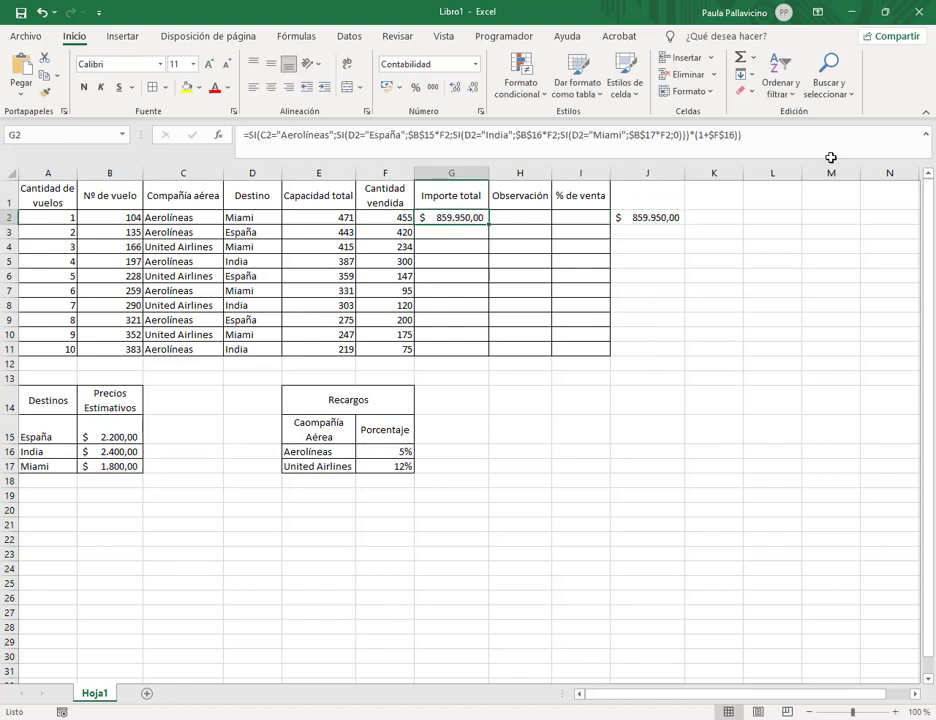
click(768, 138)
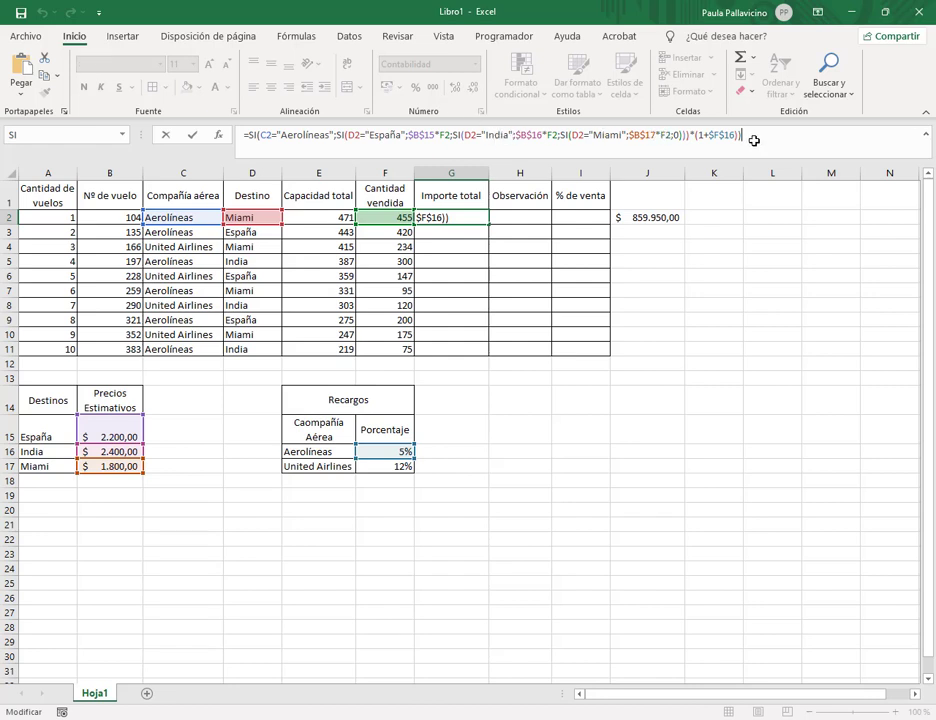
key(BackSpace)
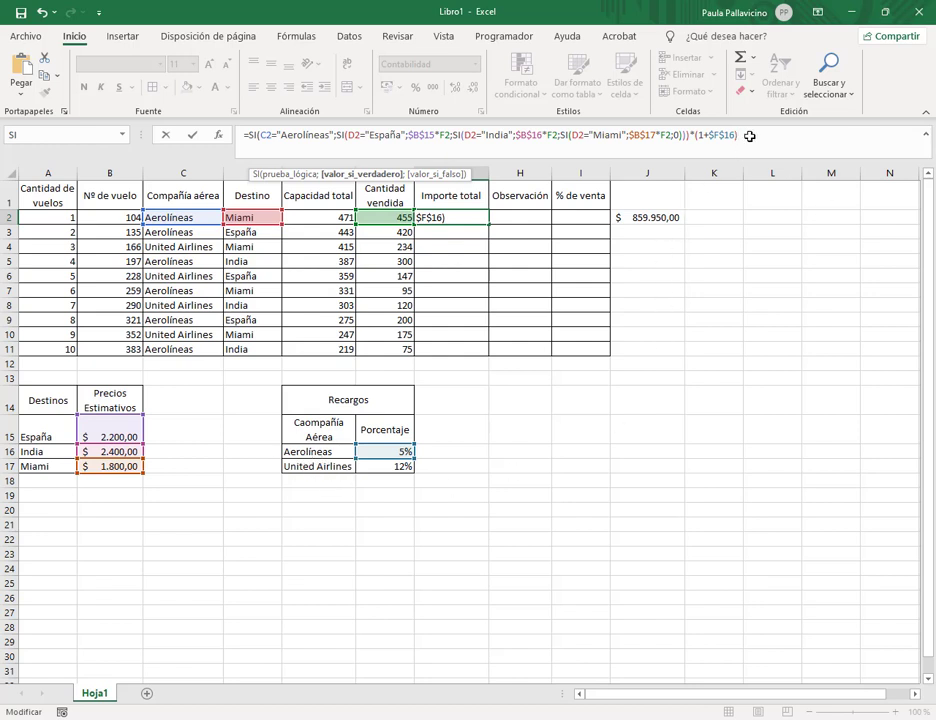
text(;si)
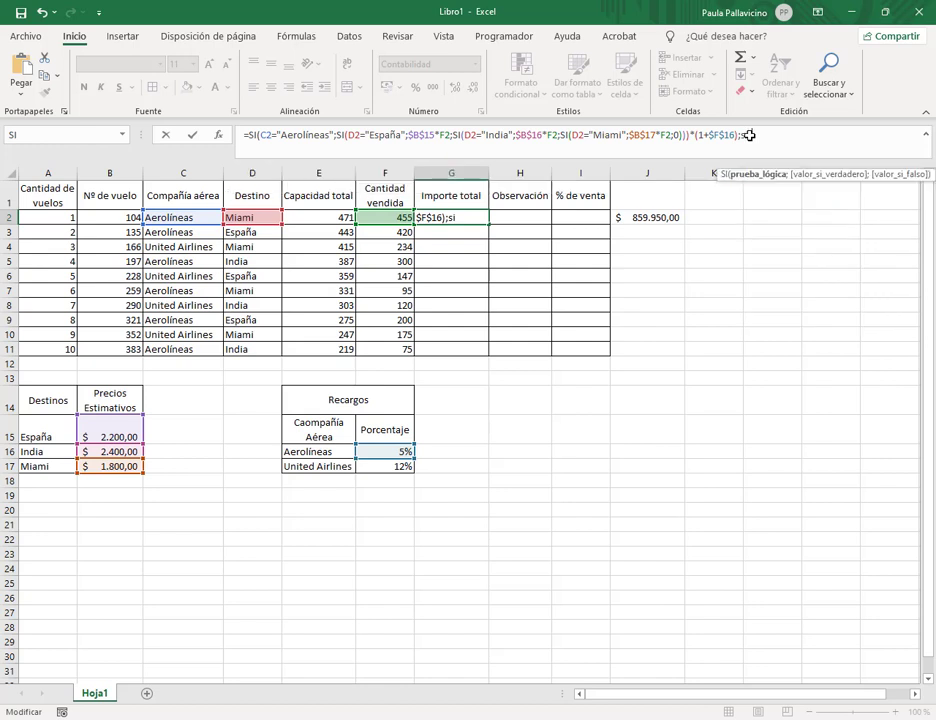
text(()
click(162, 217)
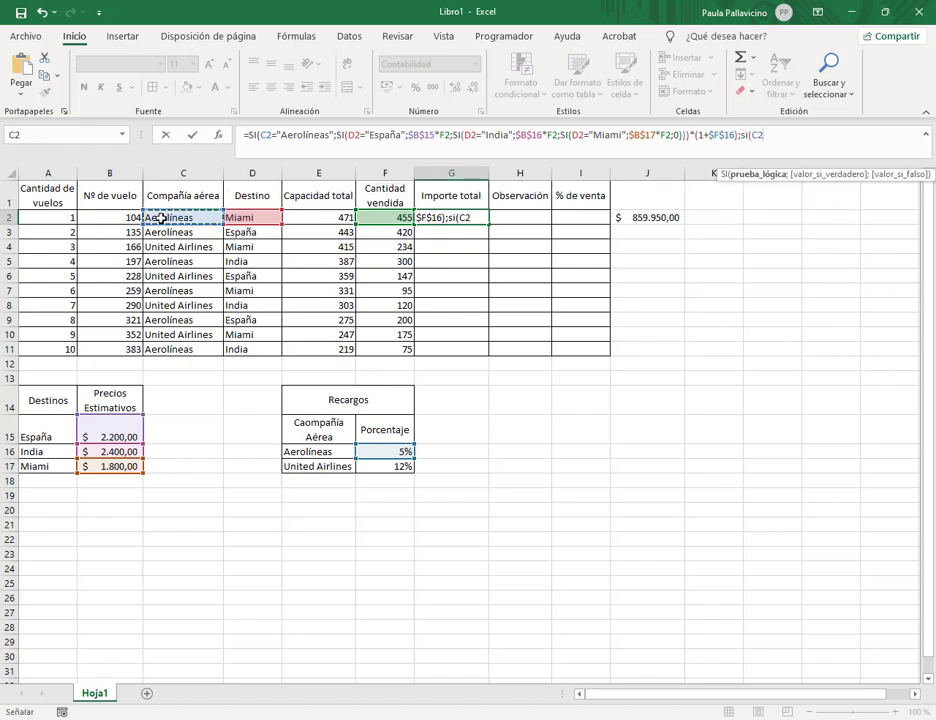
text(="United Air)
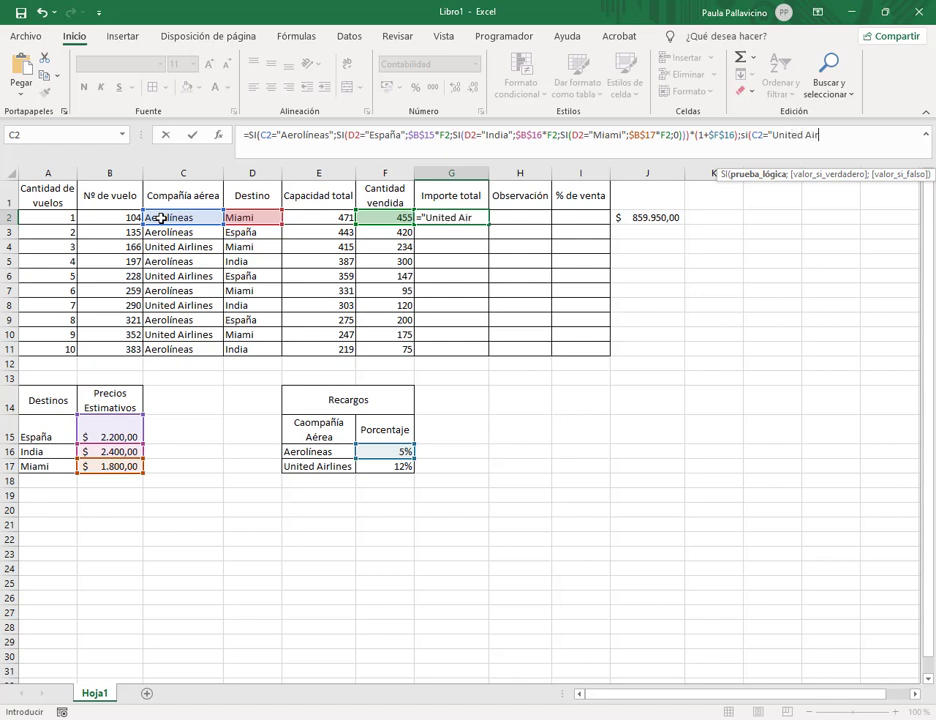
text(lines";)
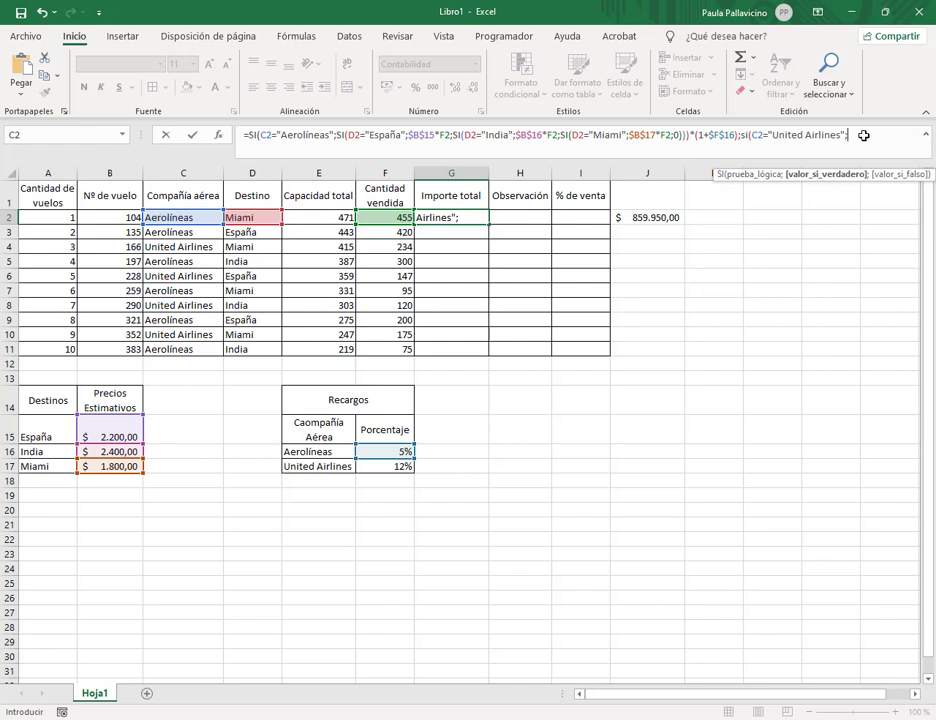
Add a nested SI for D2="España" to the United Airlines branch of the G2 formula, returning $B$15*F2
text(si()
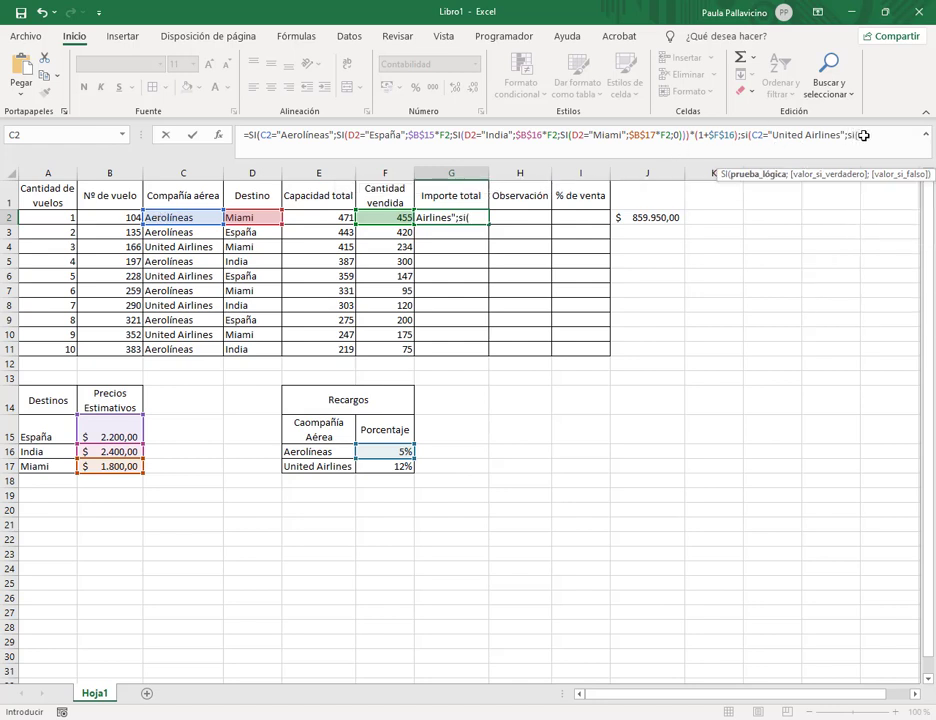
click(253, 215)
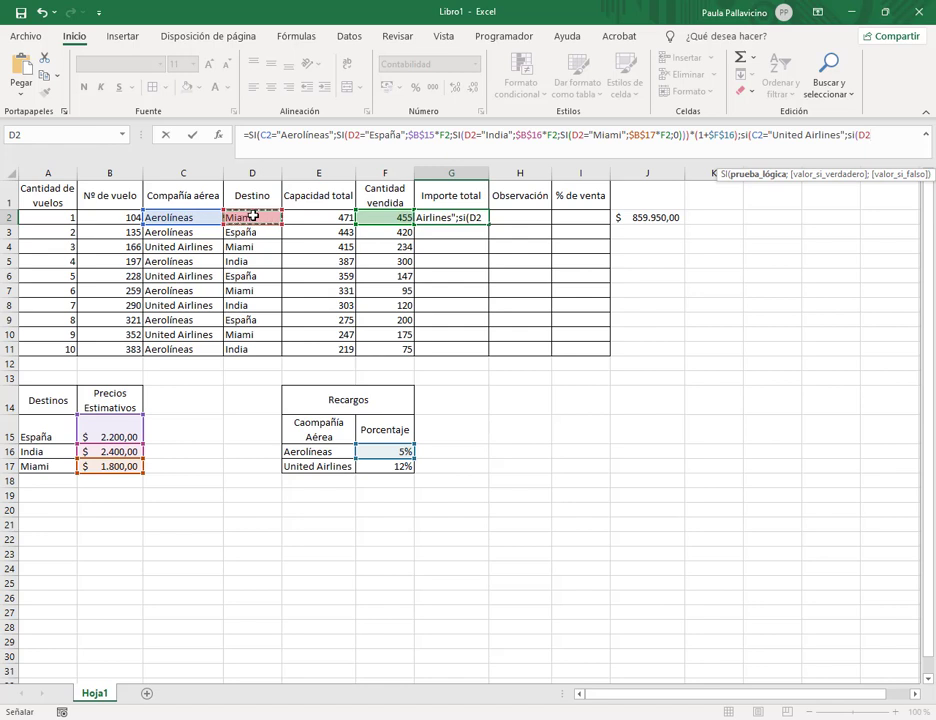
text(="España)
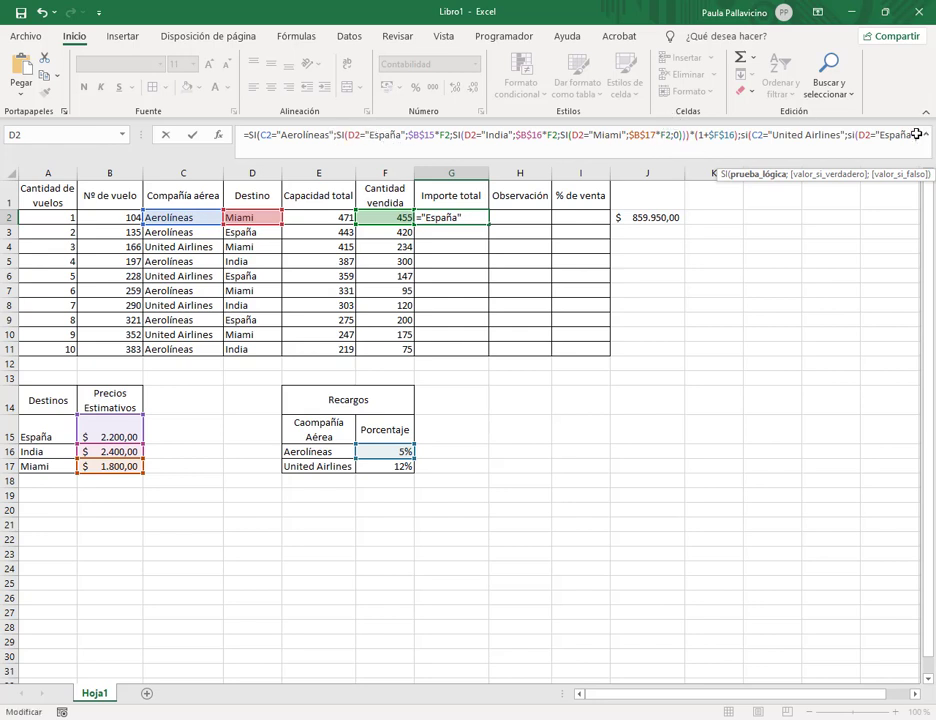
text(;)
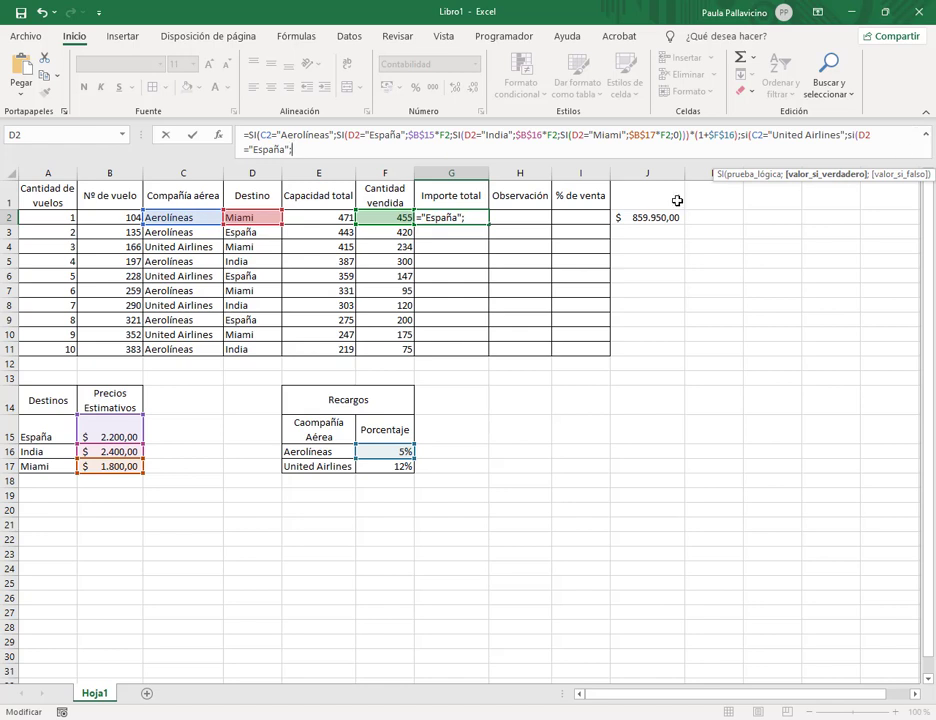
click(99, 429)
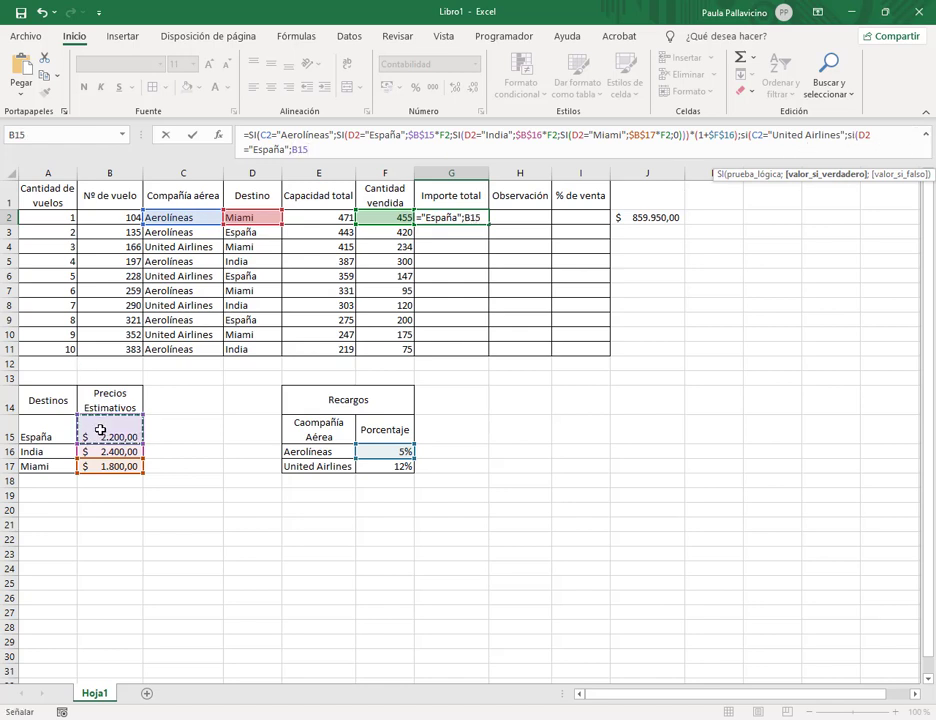
key(F4)
text(*)
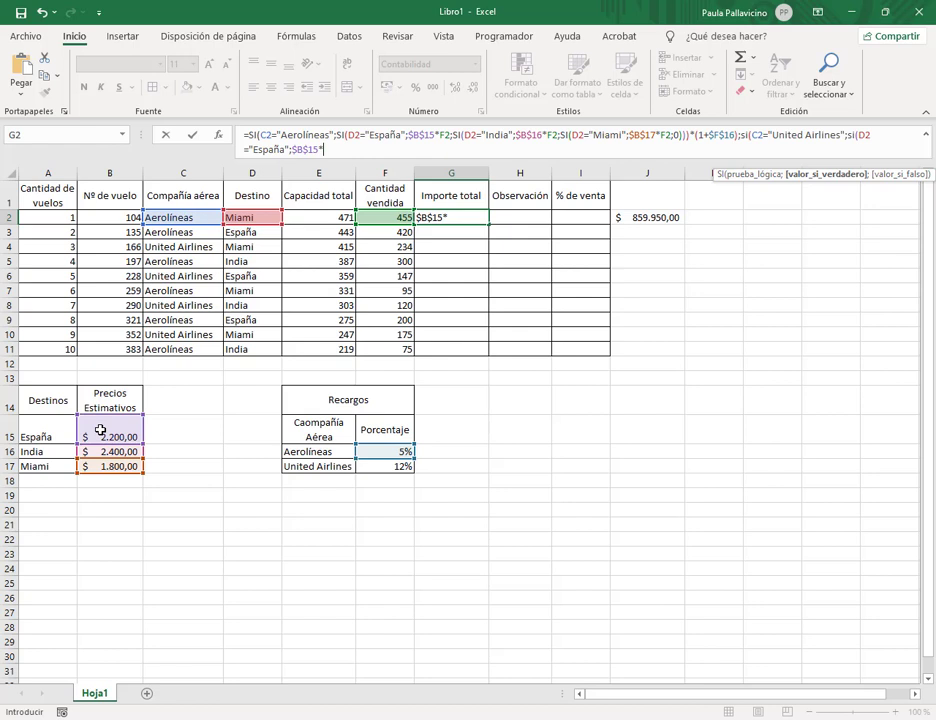
click(391, 217)
Nest an SI for D2="India" in the United Airlines branch of the G2 formula, returning $B$16*F2
text(;si)
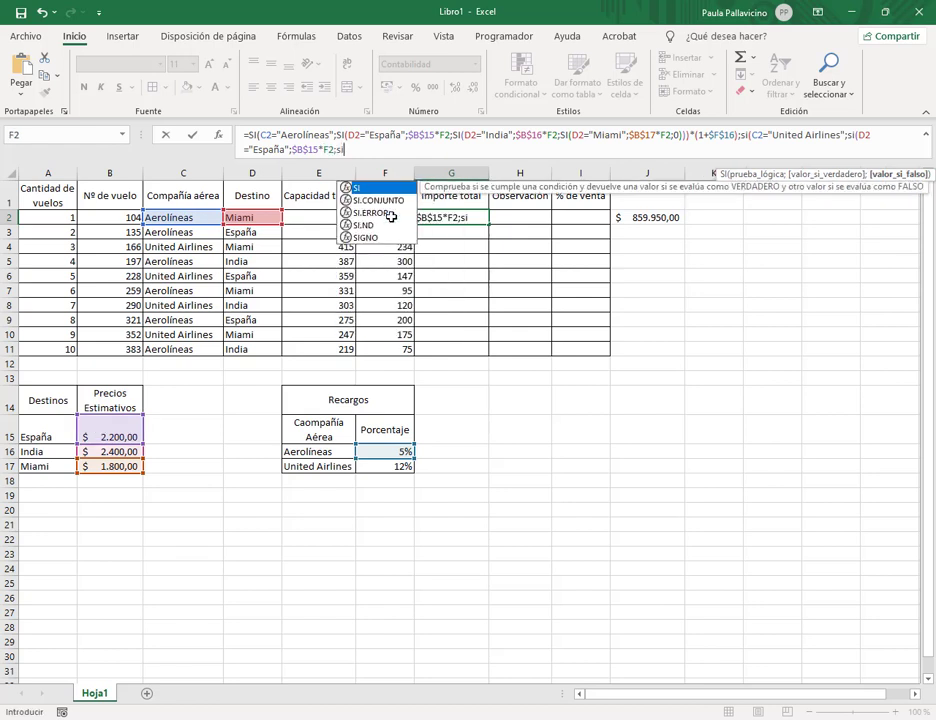
text(()
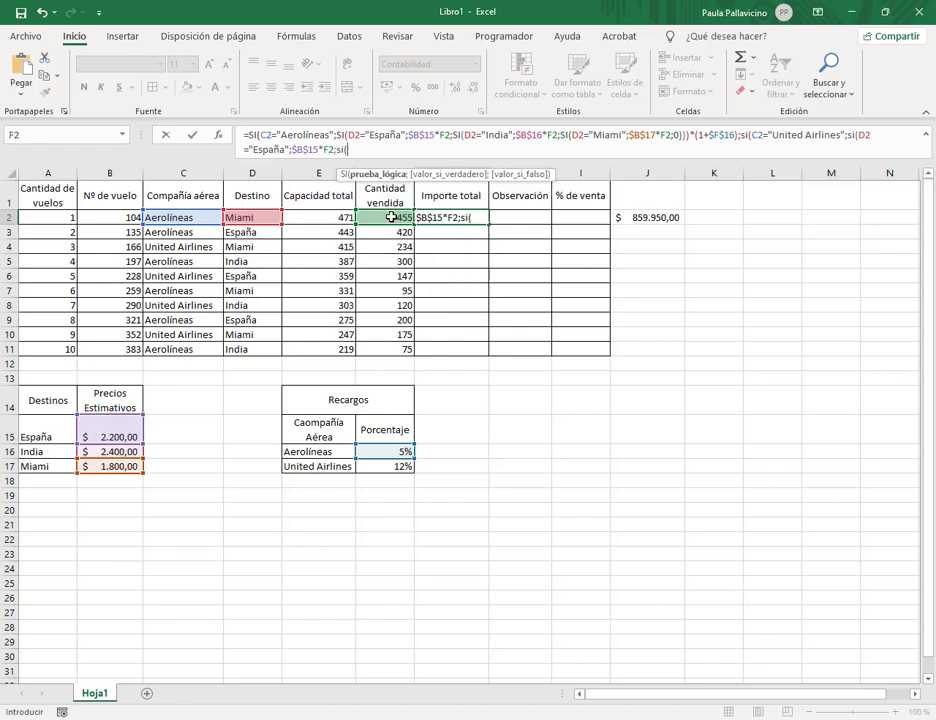
click(265, 218)
text(="Ind)
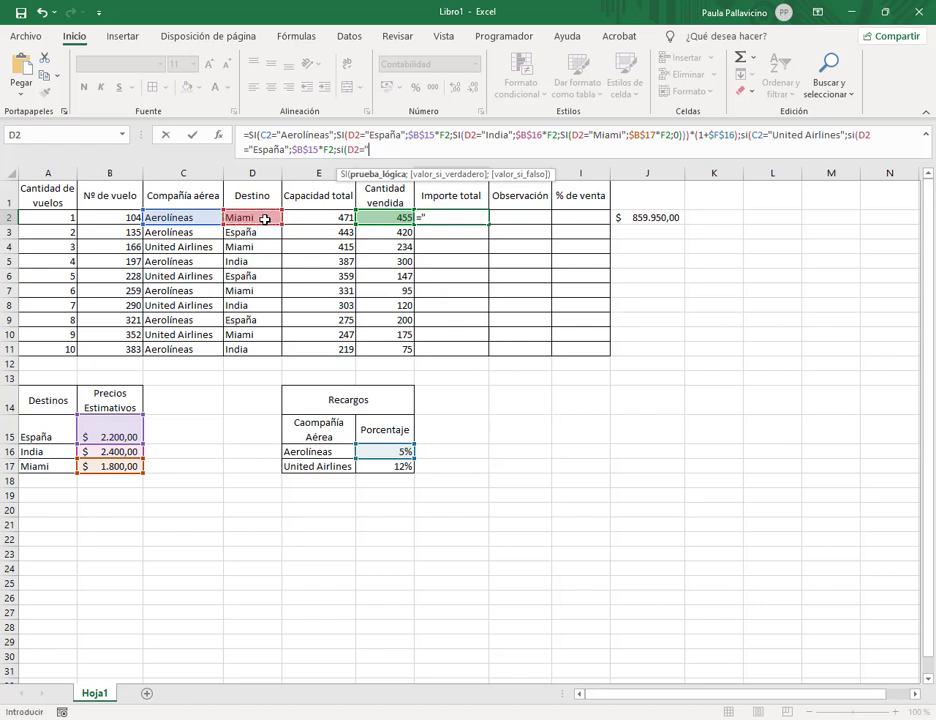
text(ia";)
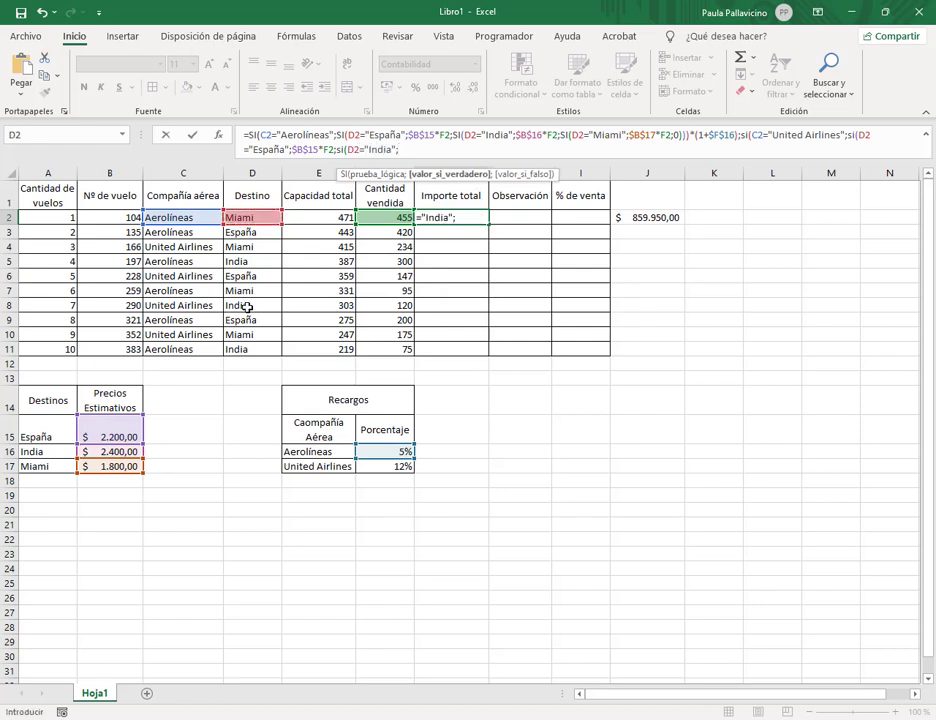
click(118, 452)
key(F4)
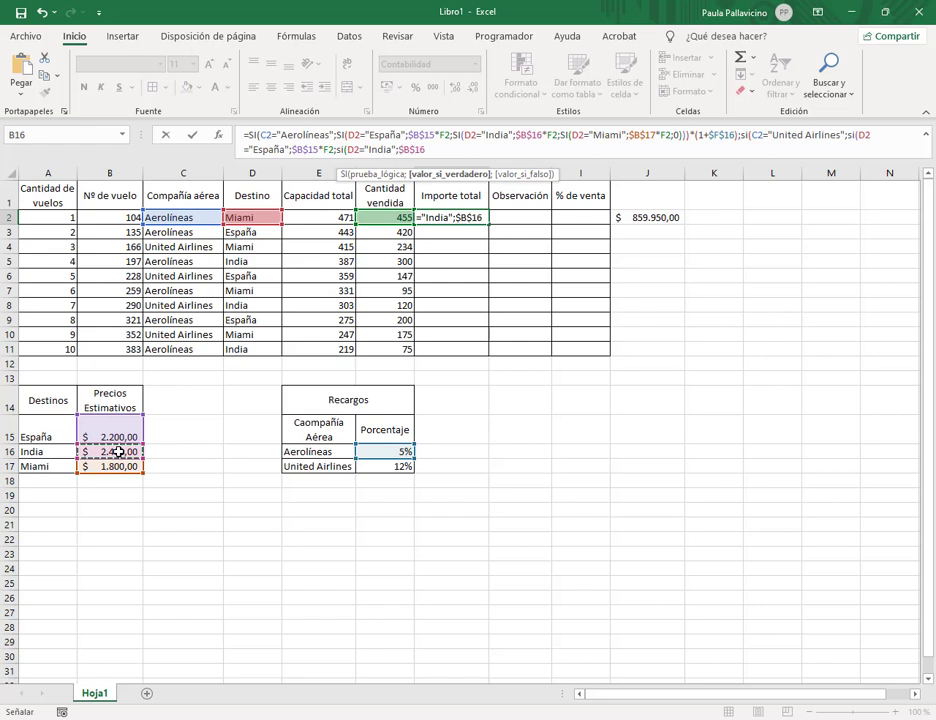
text(*)
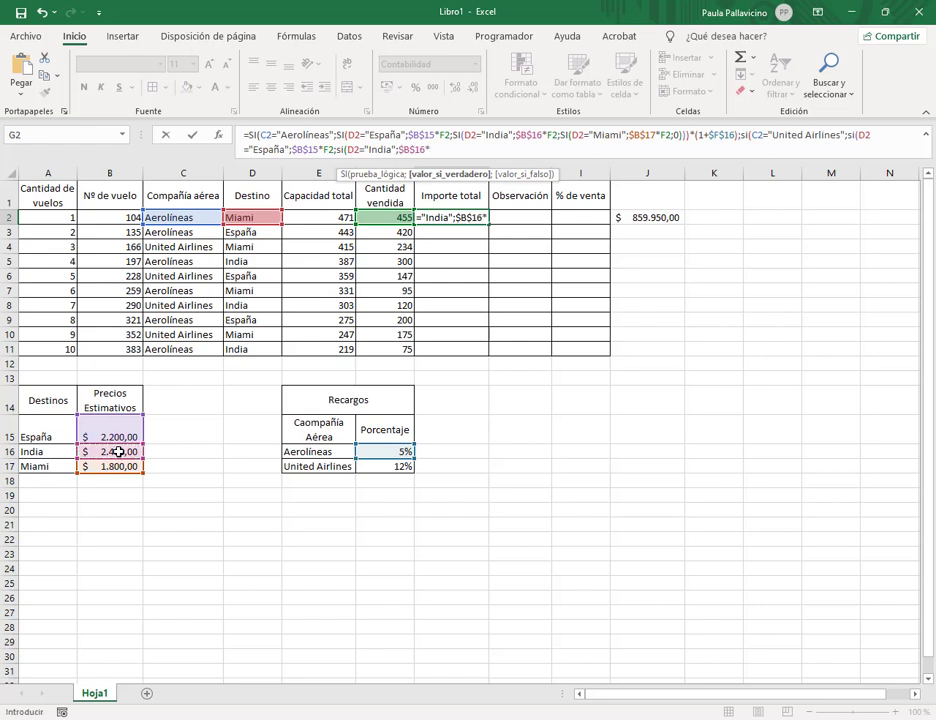
click(378, 216)
Nest an SI for D2="Miami" in the United Airlines branch of the G2 formula, returning $B$17*F2 or otherwise 0
text(;si()
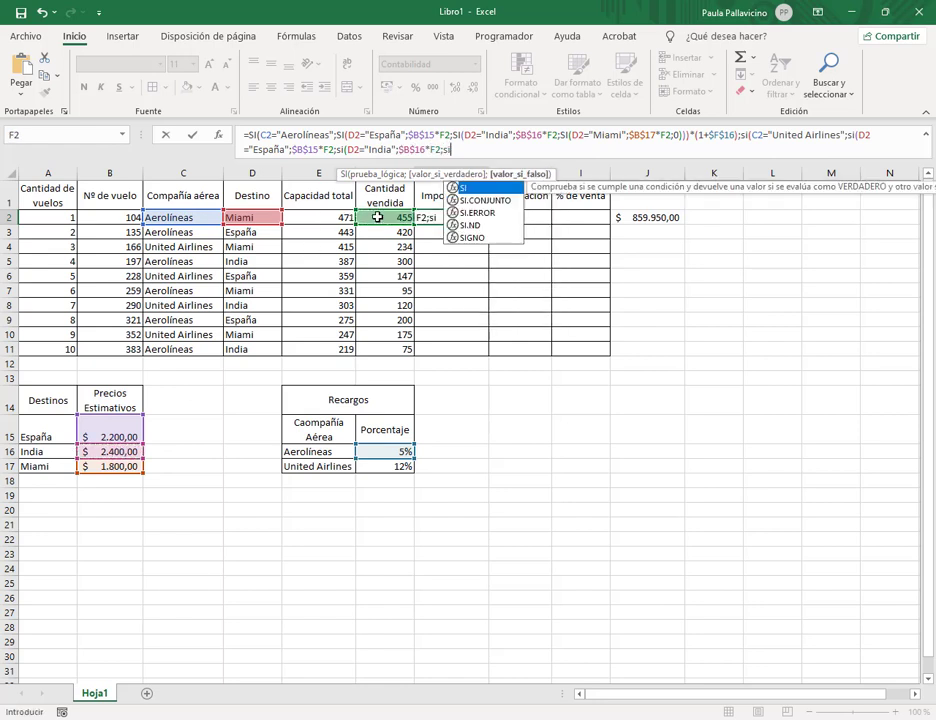
click(273, 216)
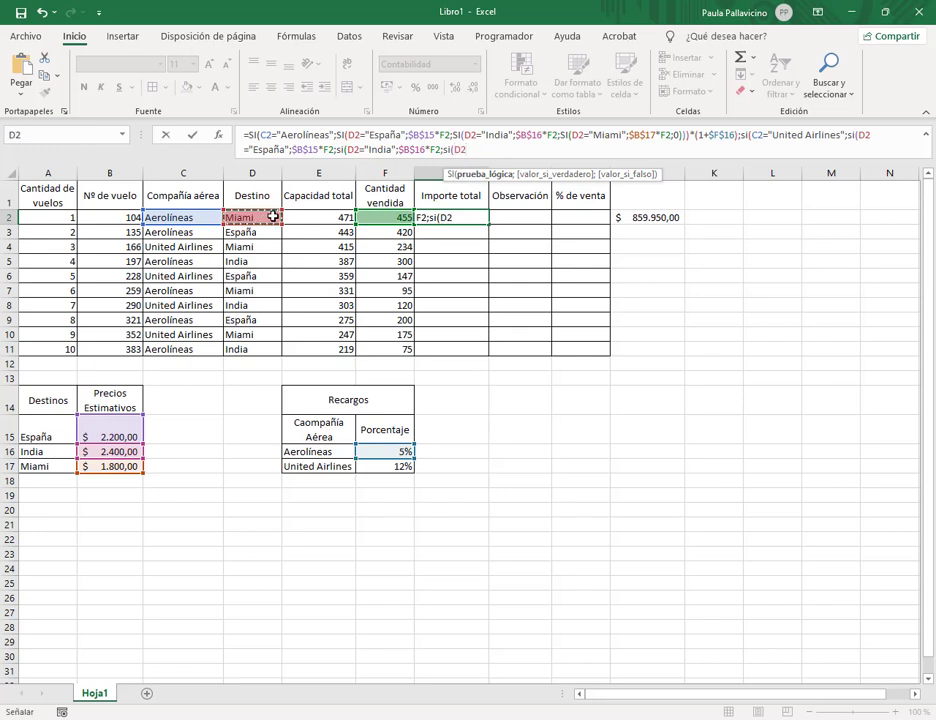
text(="Miami";)
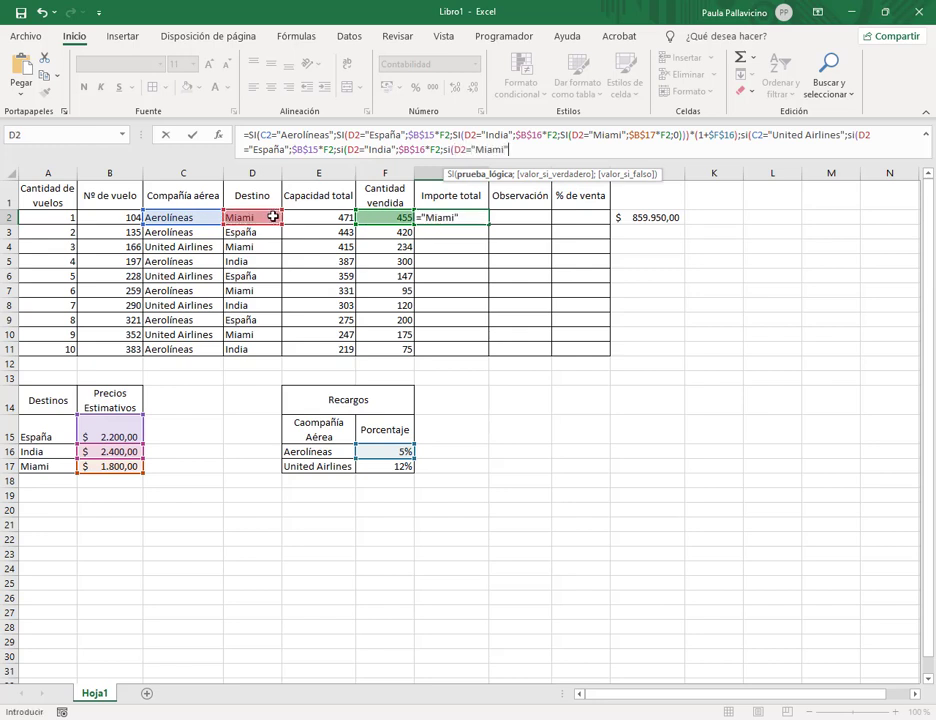
click(104, 467)
key(F4)
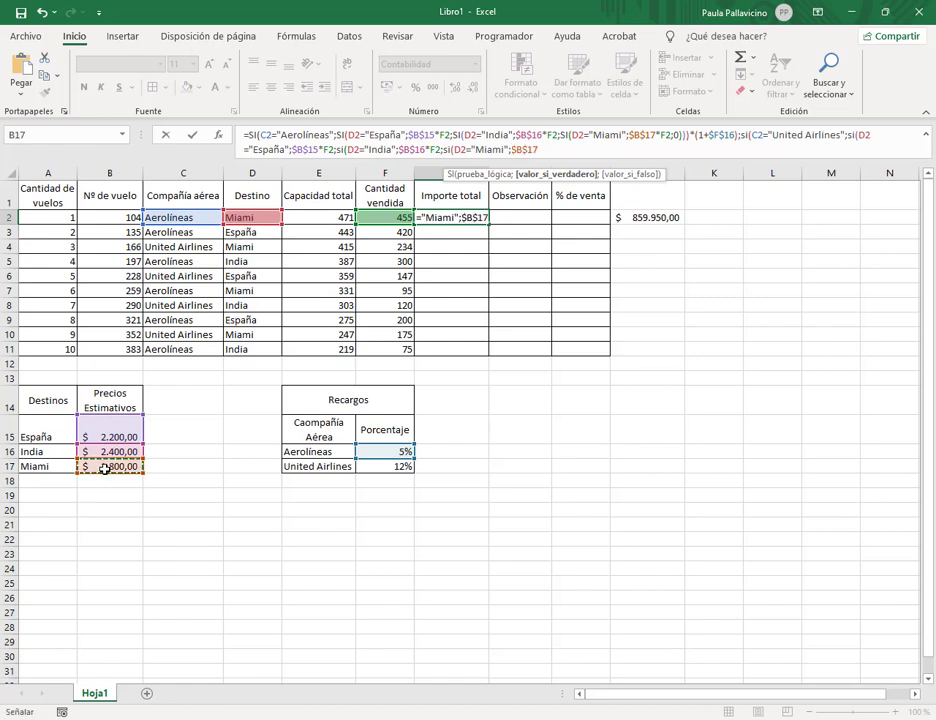
text(*)
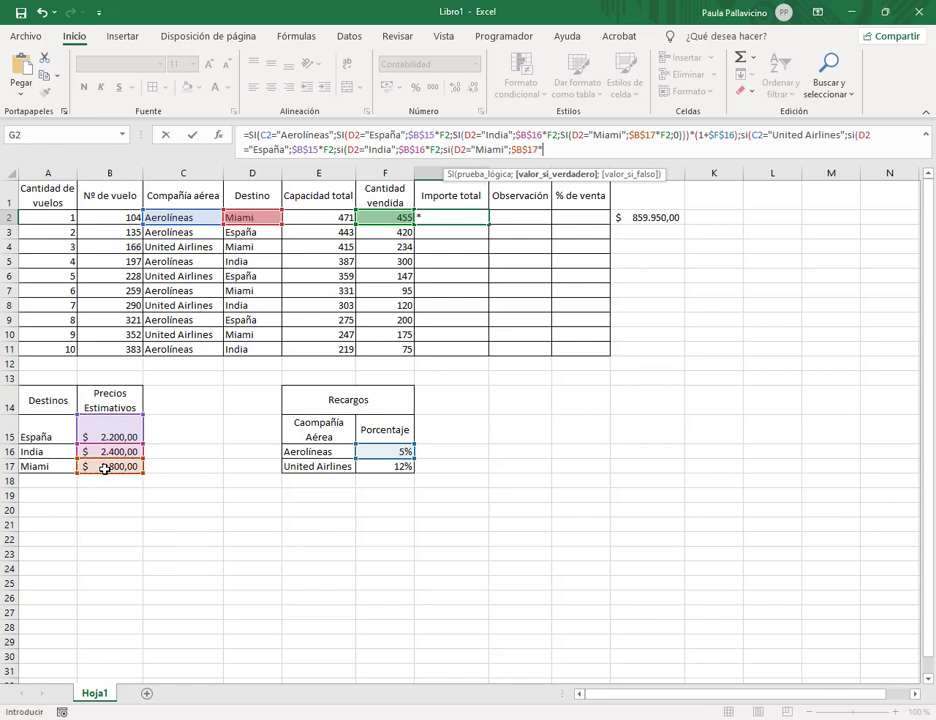
click(364, 217)
text(;0)
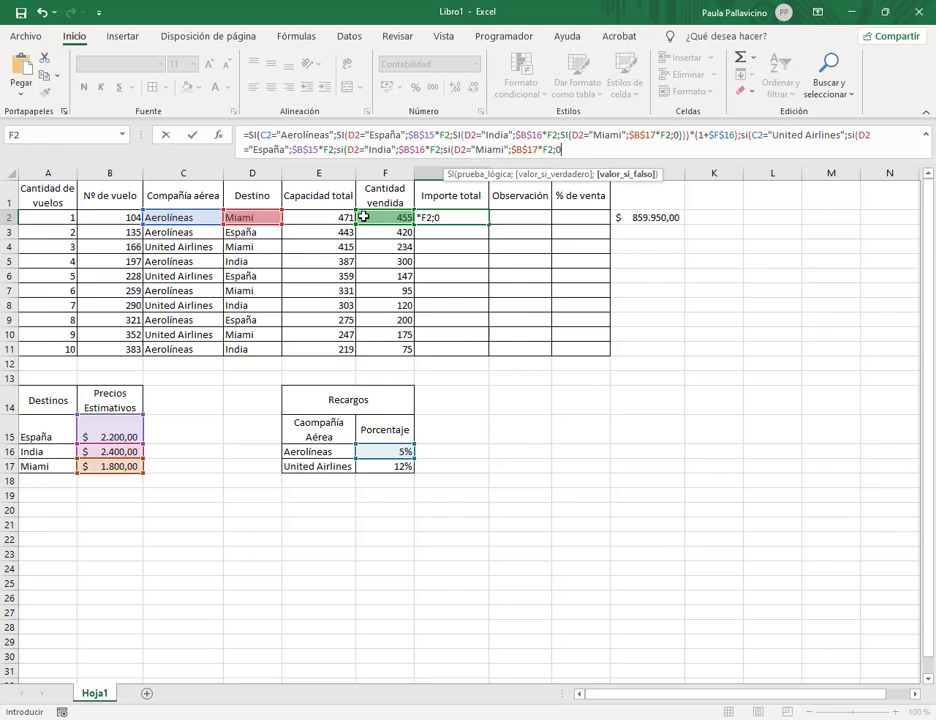
Close the three destination SI functions, multiply them by (1+$F$17), and add 0 as the United Airlines test's false value
text()))
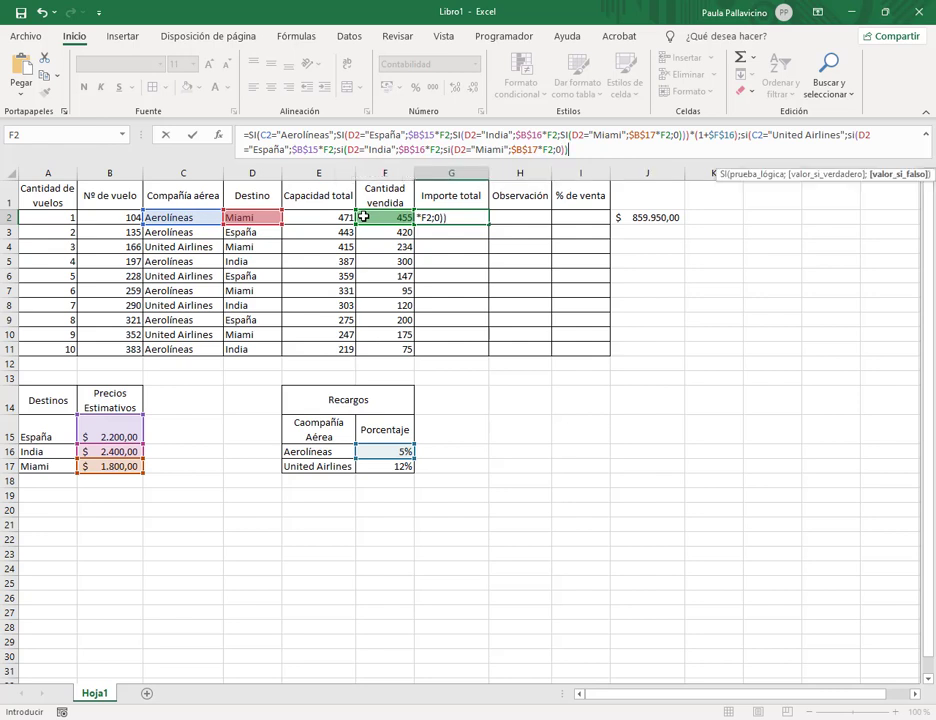
text()*(1)
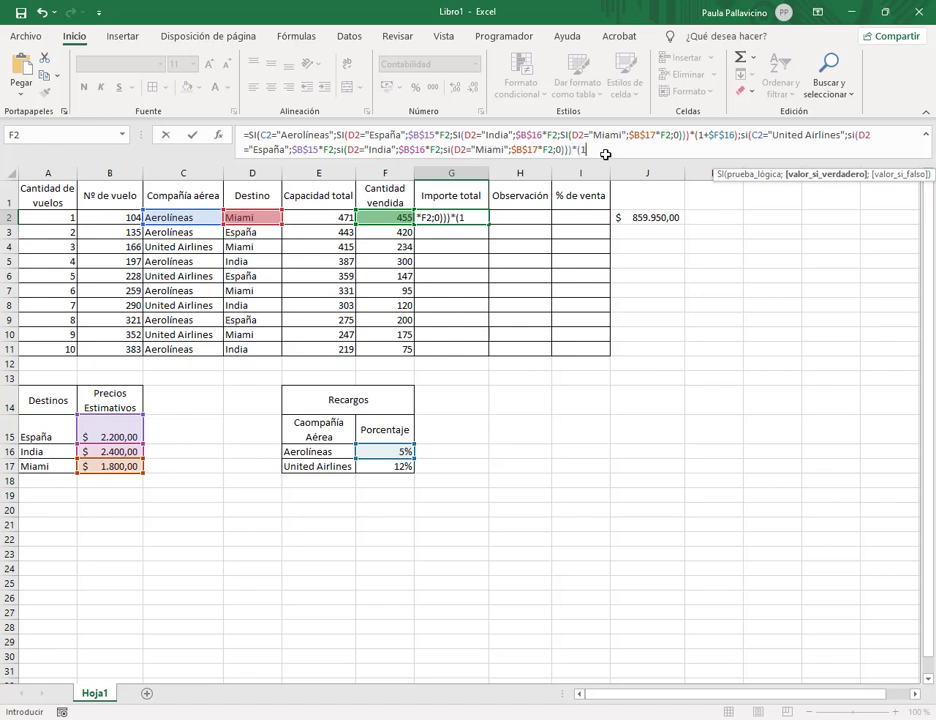
text(+)
click(391, 466)
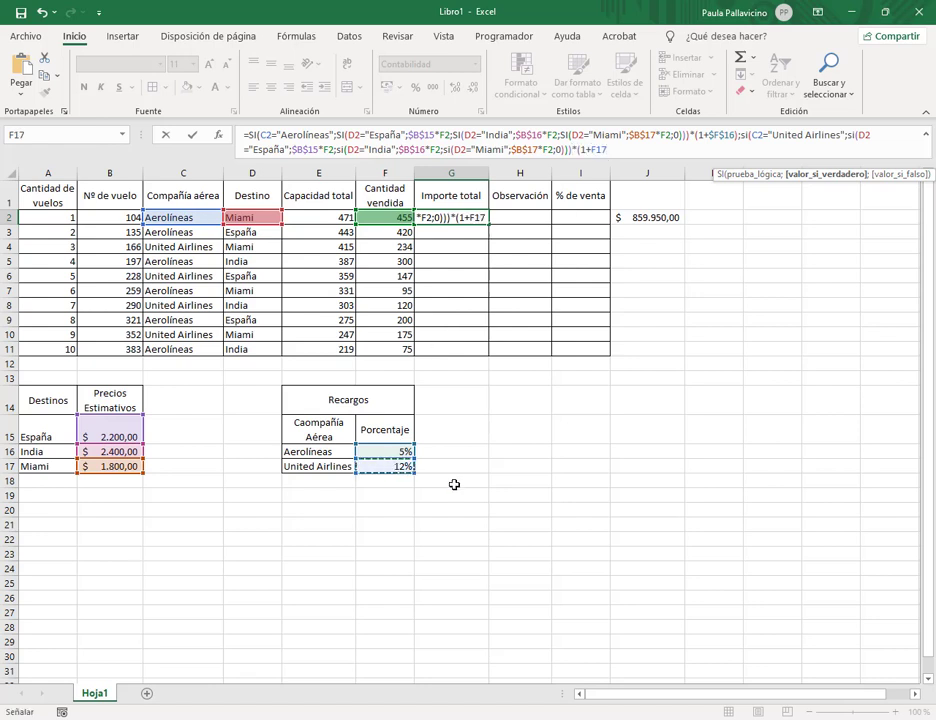
key(F4)
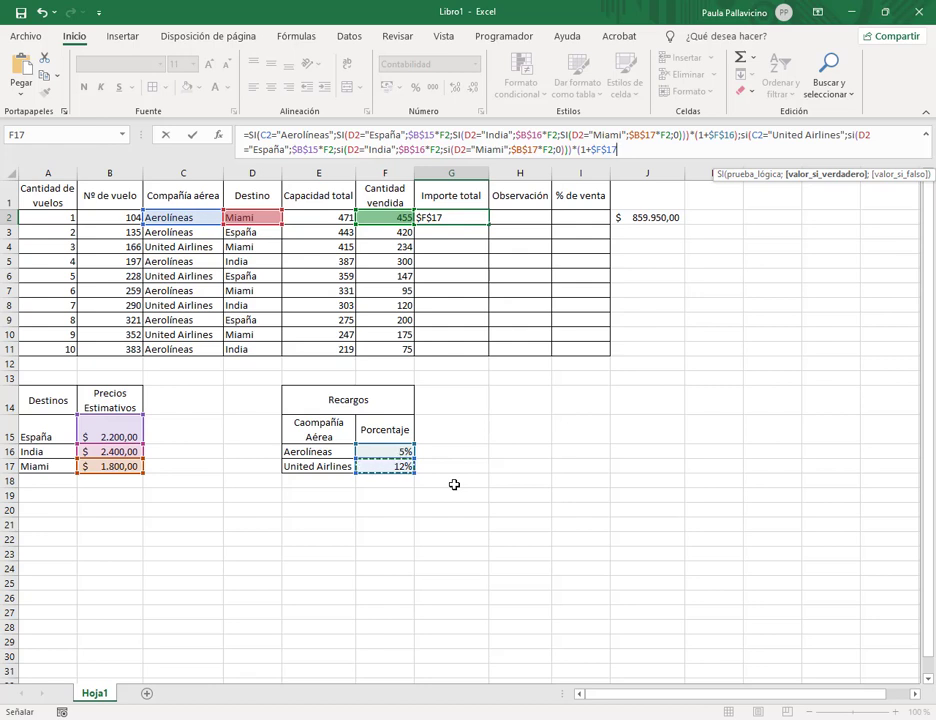
text();0)
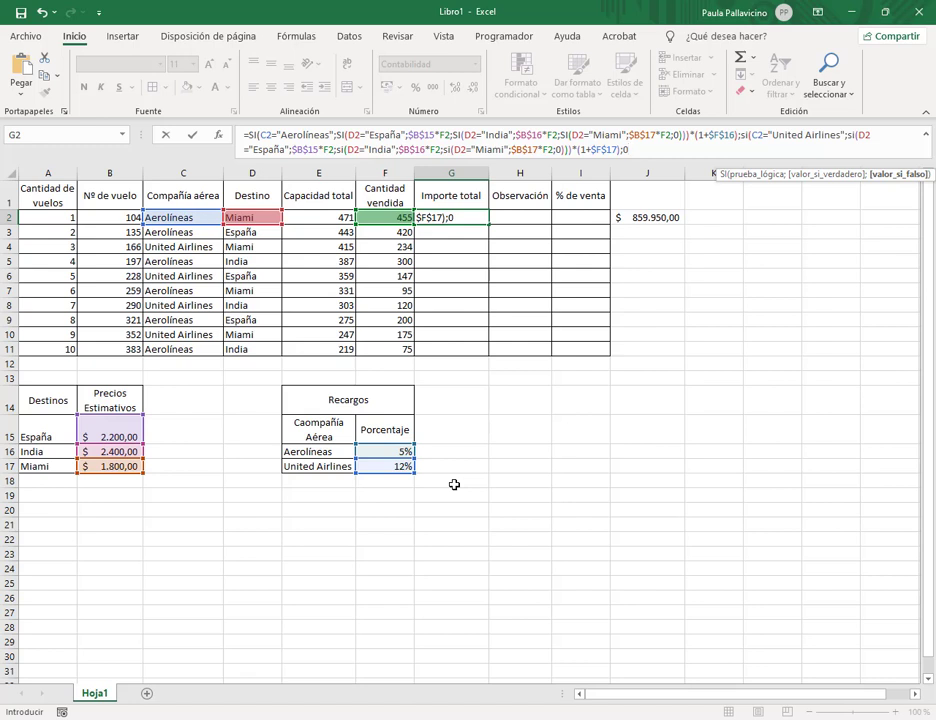
Examine the G2 formula, matching each SI function of both airline branches with its closing parenthesis
click(652, 145)
mouse_move(229, 112)
mouse_down()
mouse_move(455, 160)
mouse_move(862, 197)
mouse_move(905, 188)
mouse_up()
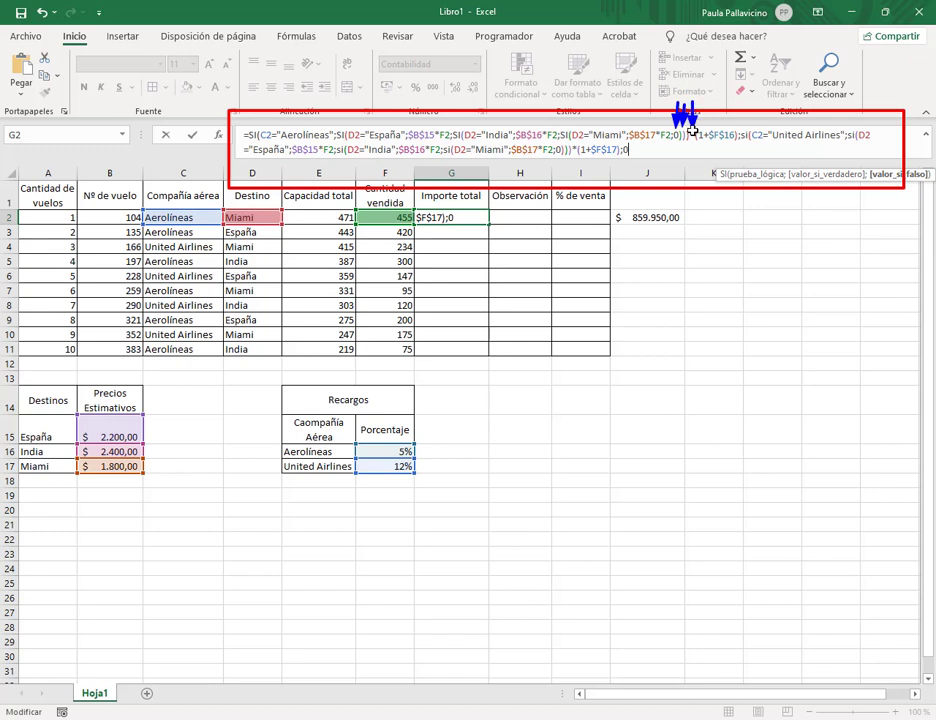
drag(346, 98, 346, 124)
drag(457, 108, 456, 127)
drag(566, 100, 568, 126)
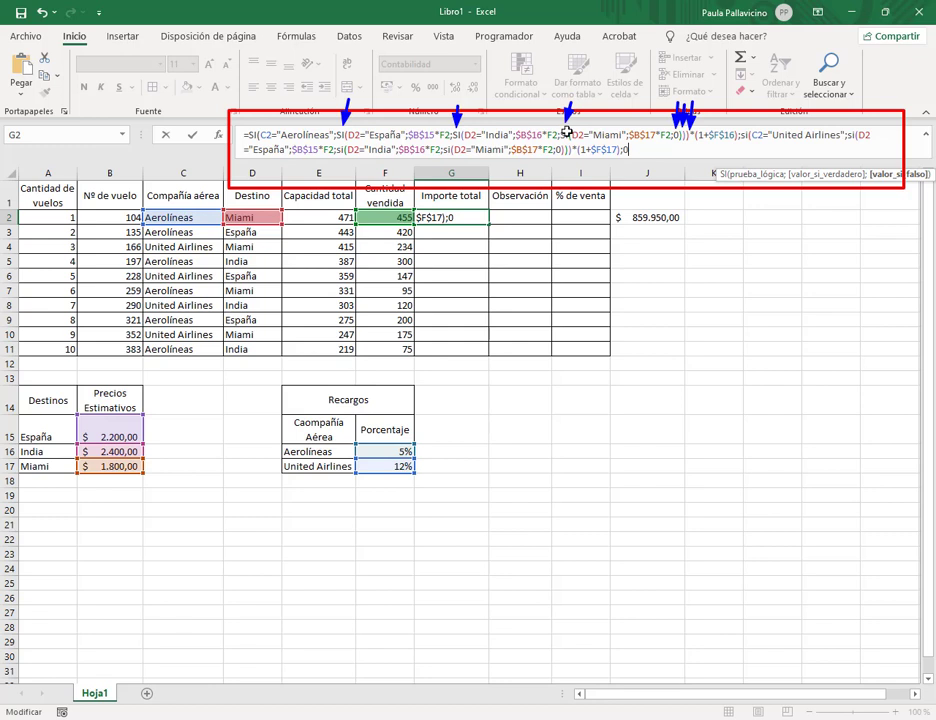
mouse_move(548, 207)
mouse_down()
mouse_move(557, 160)
mouse_move(572, 164)
mouse_up()
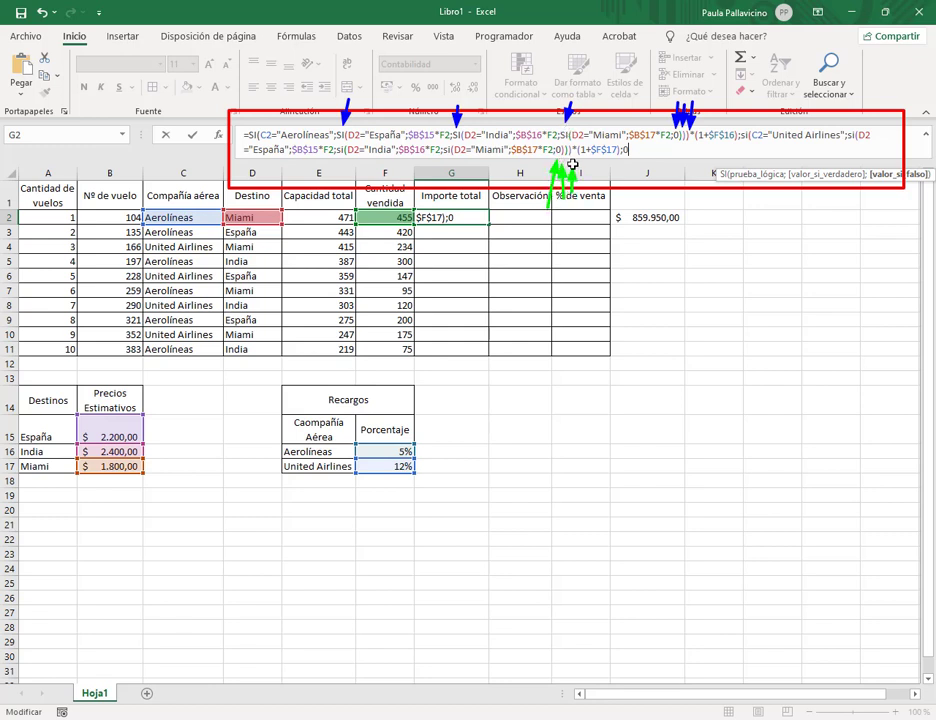
drag(448, 186, 449, 163)
drag(336, 186, 340, 160)
drag(848, 172, 848, 148)
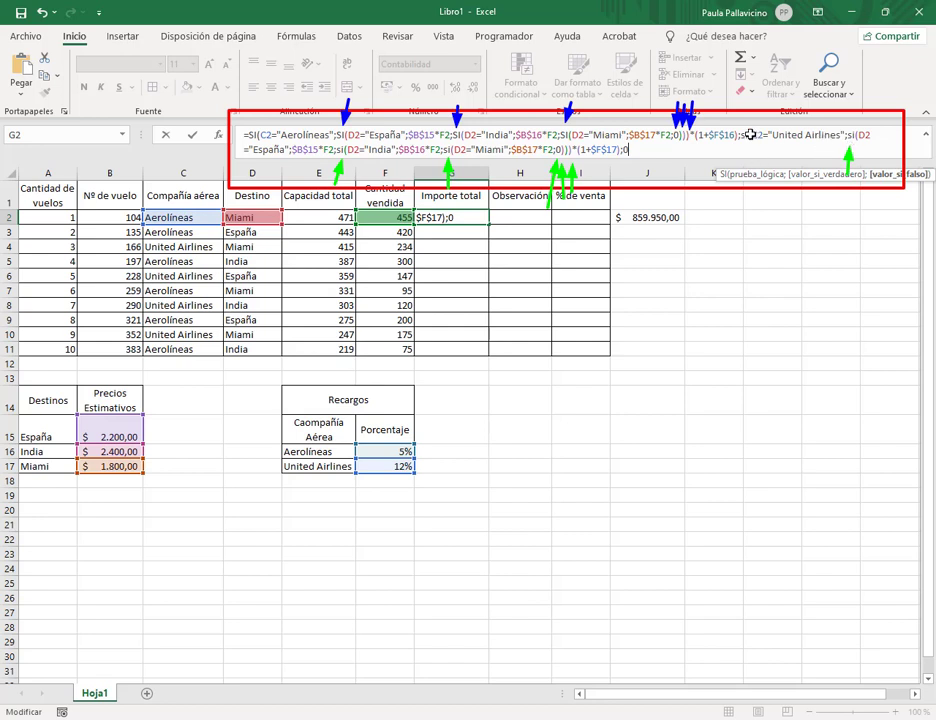
drag(735, 158, 745, 139)
drag(232, 169, 249, 136)
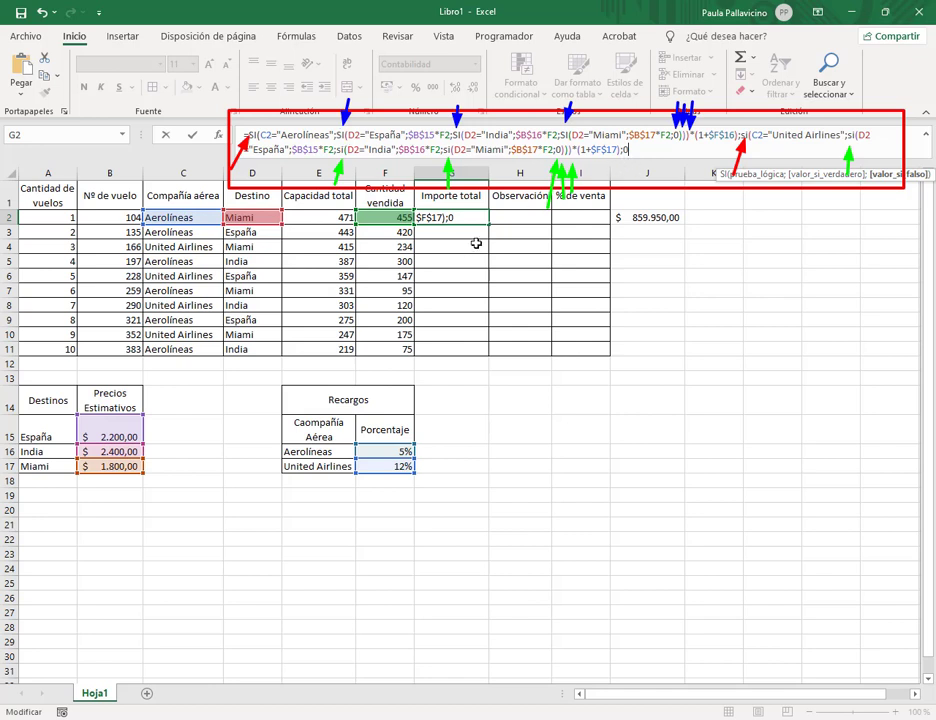
Close both airline SI functions in the G2 formula and fill the formula down to G11
key(Escape)
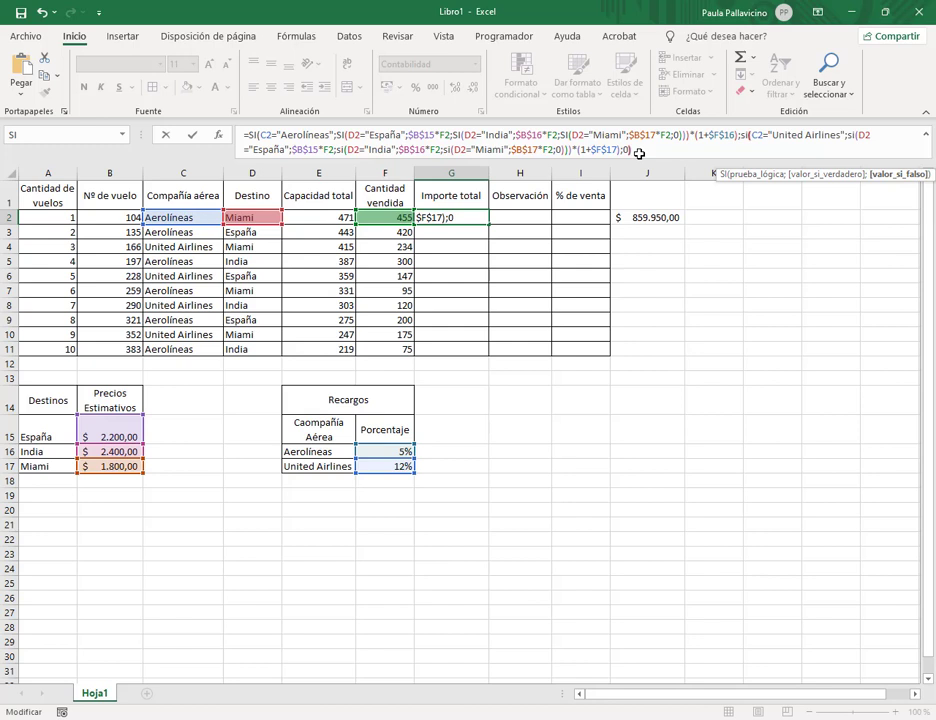
text())
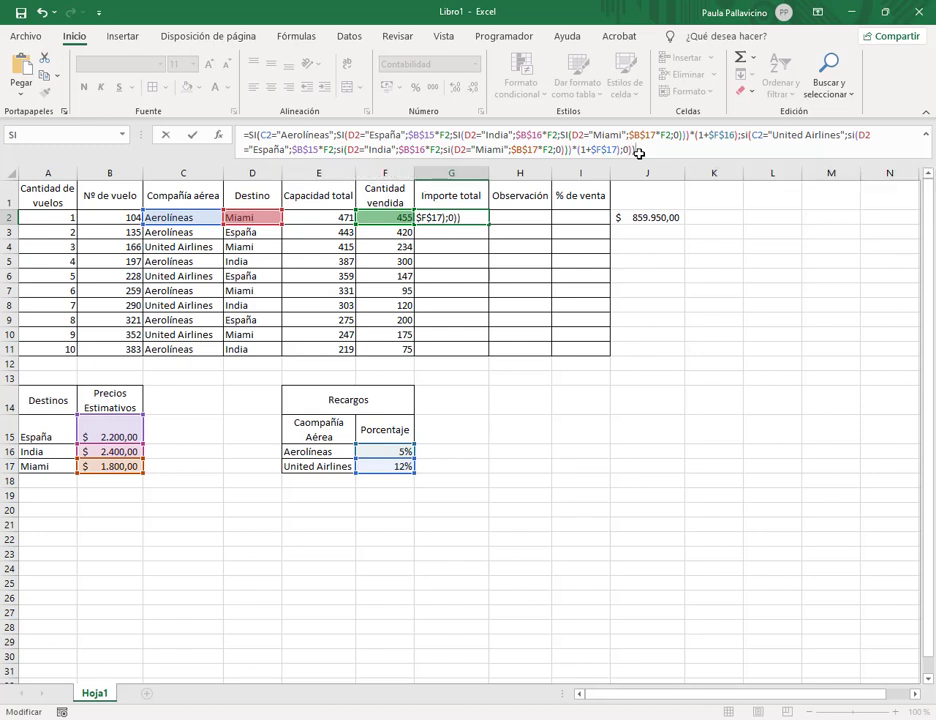
key(Return)
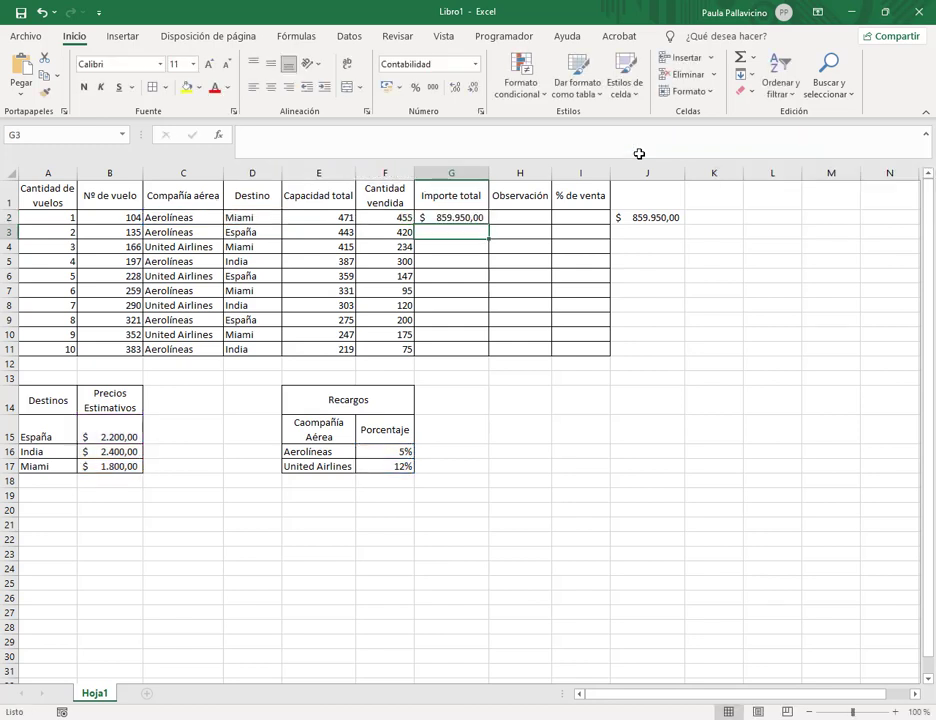
click(478, 216)
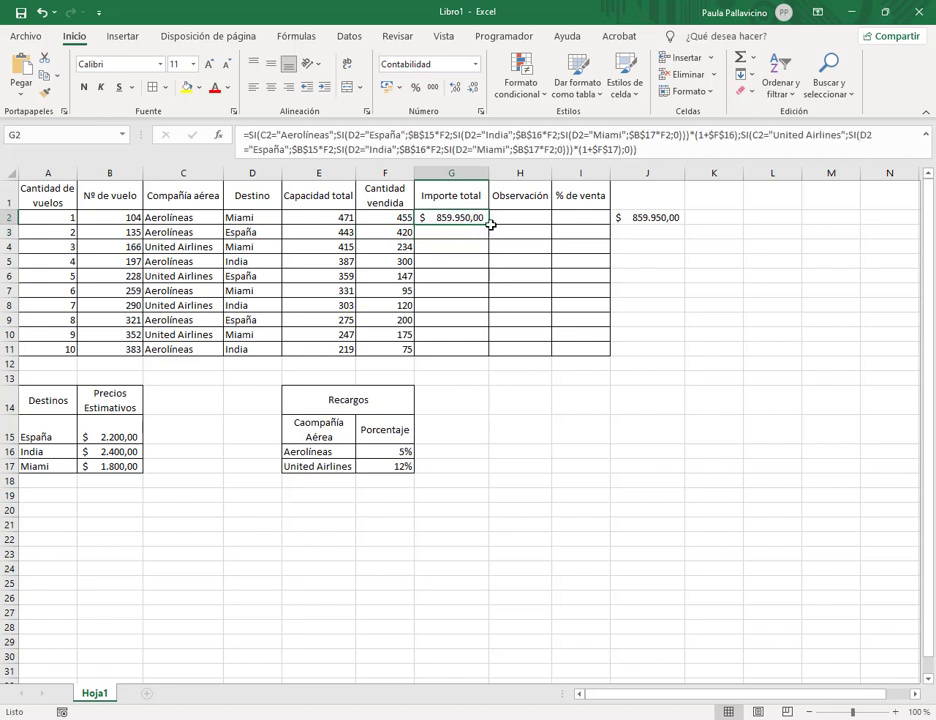
drag(490, 224, 485, 355)
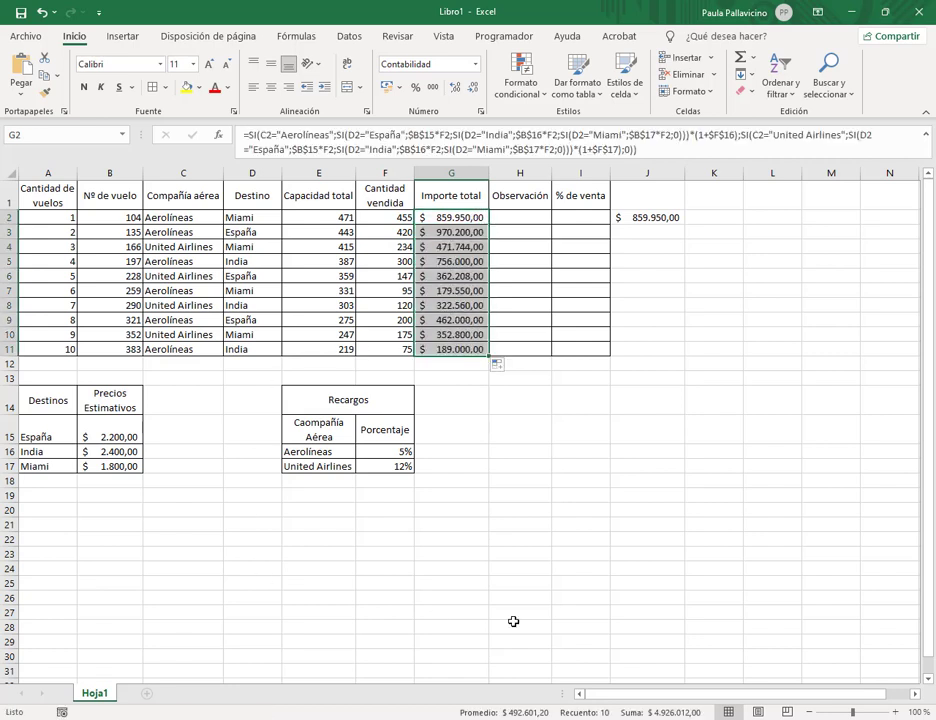
Enter the check formula =(F4*B17)*(1+F17) in J4 for the United Airlines flight to Miami
click(652, 245)
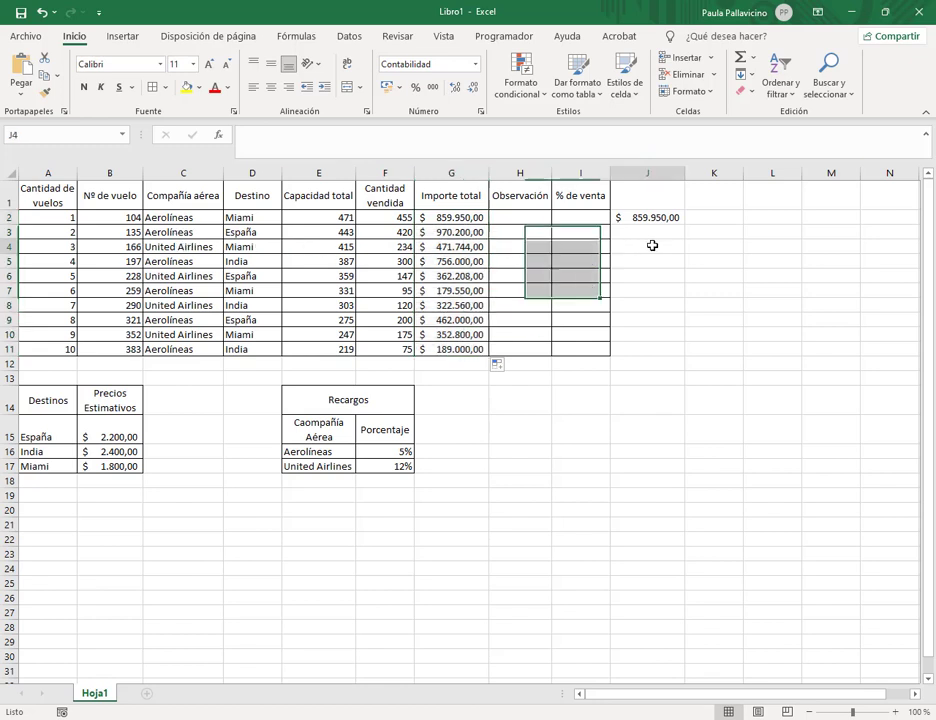
text(=)
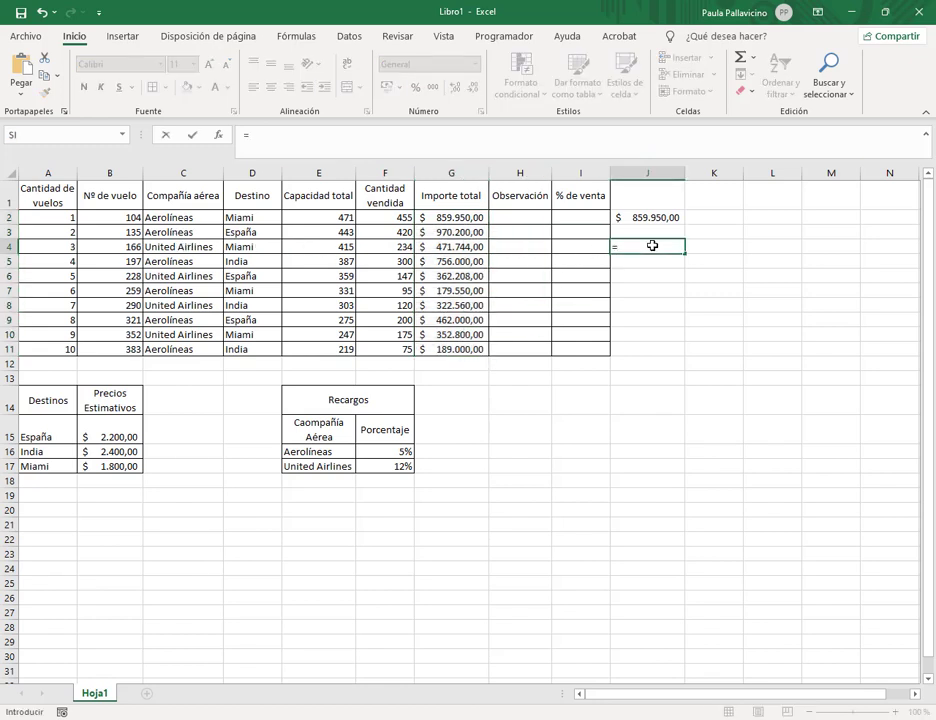
text(()
click(387, 247)
text(*)
click(116, 467)
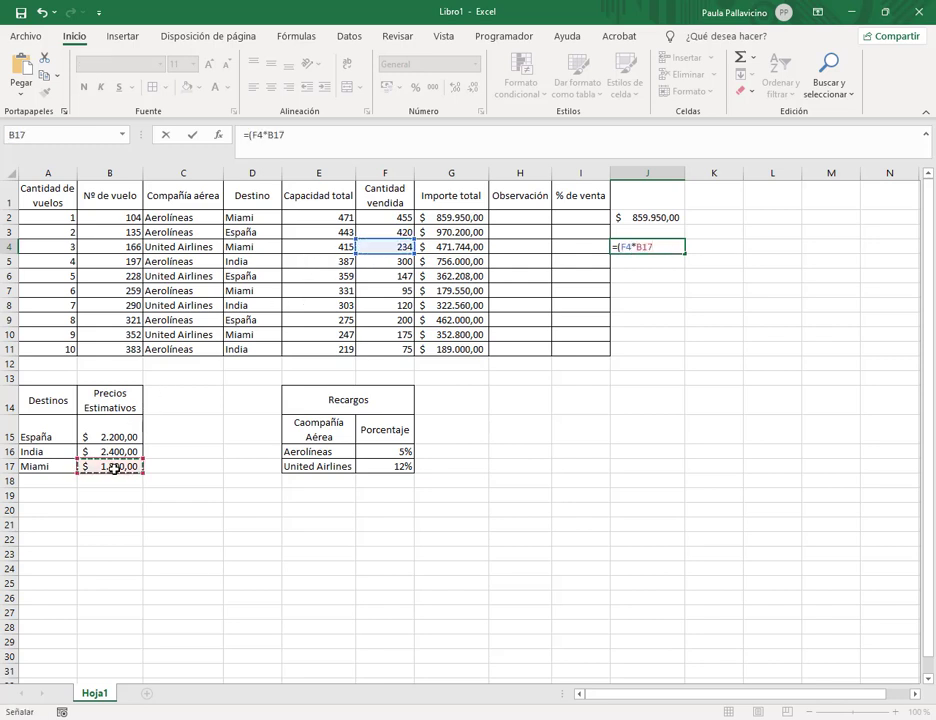
text())
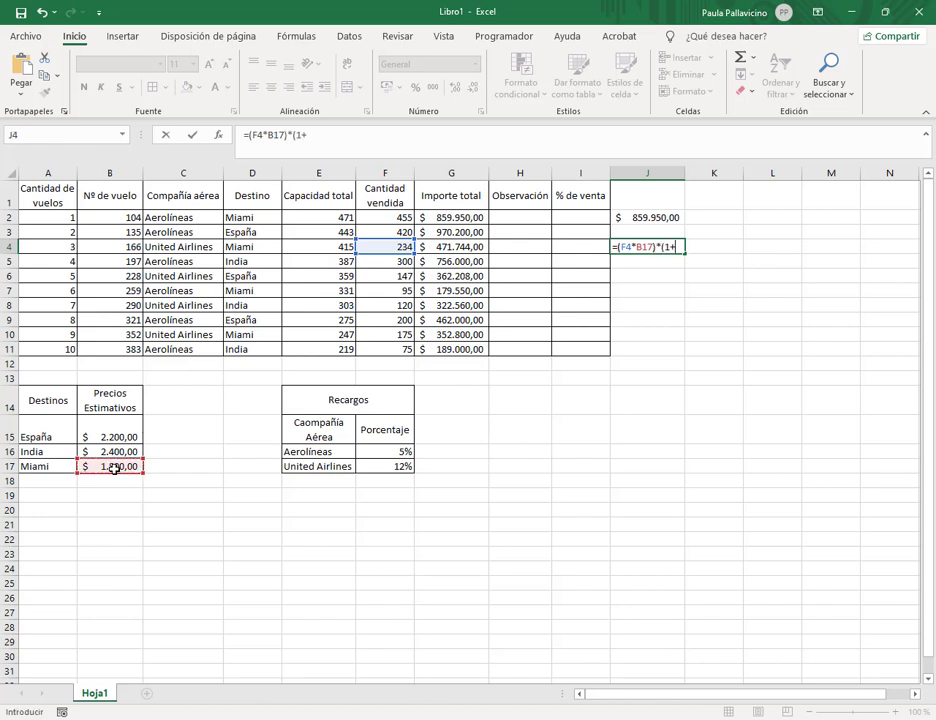
text(*(1+)
click(397, 466)
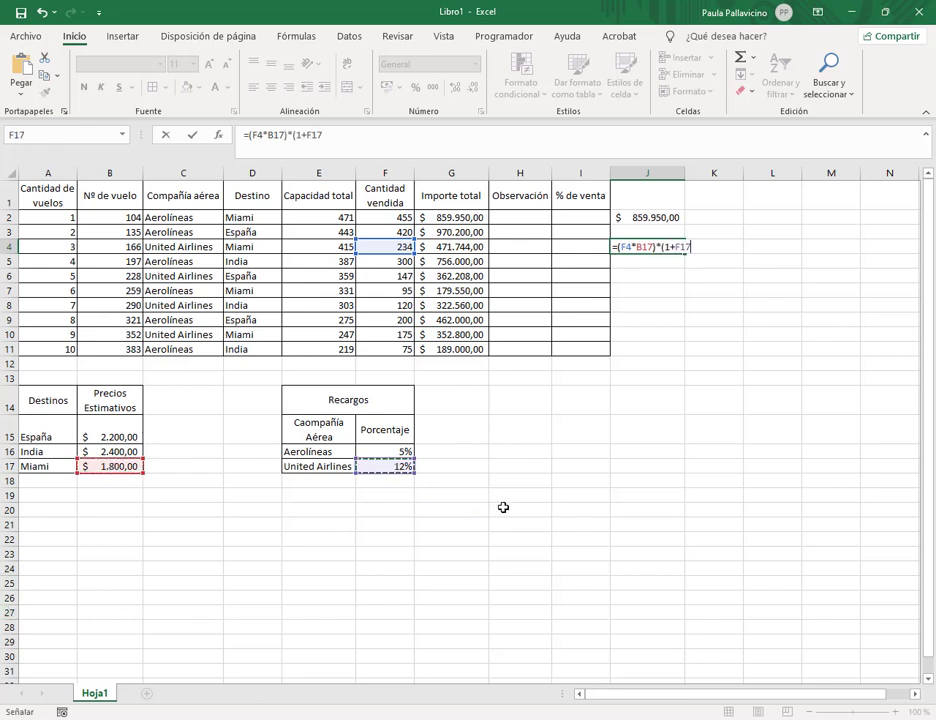
text())
key(Return)
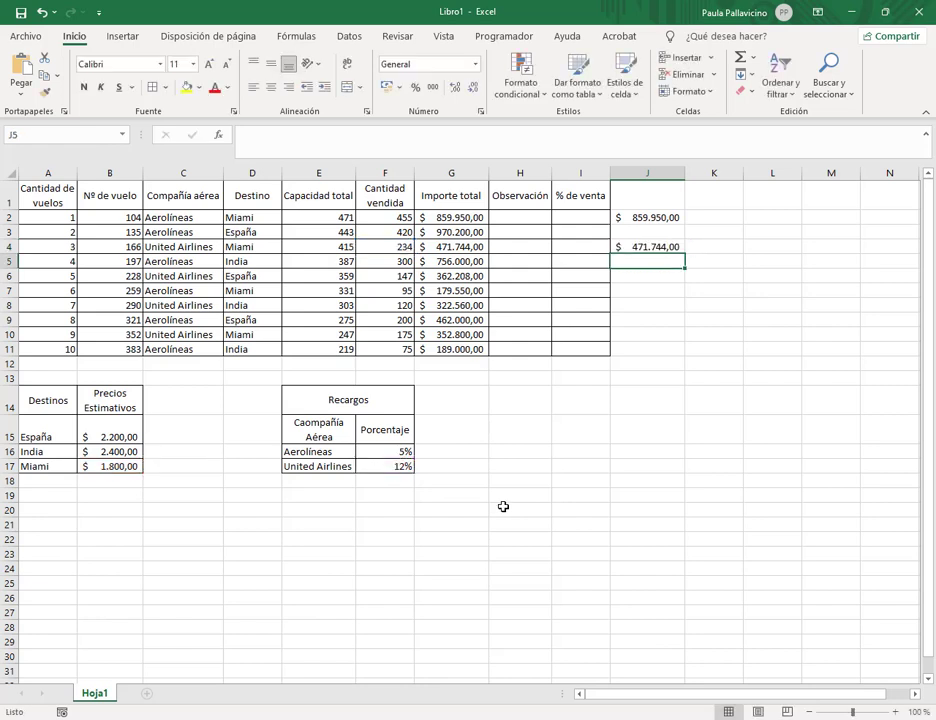
Set the destination in D4 to España
click(266, 246)
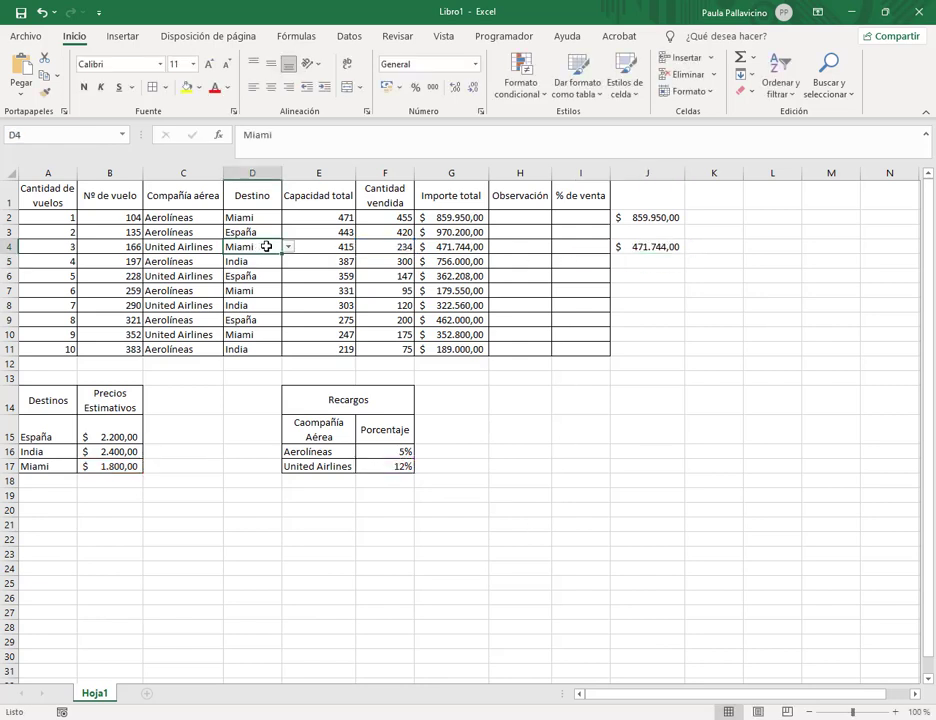
click(288, 246)
click(283, 259)
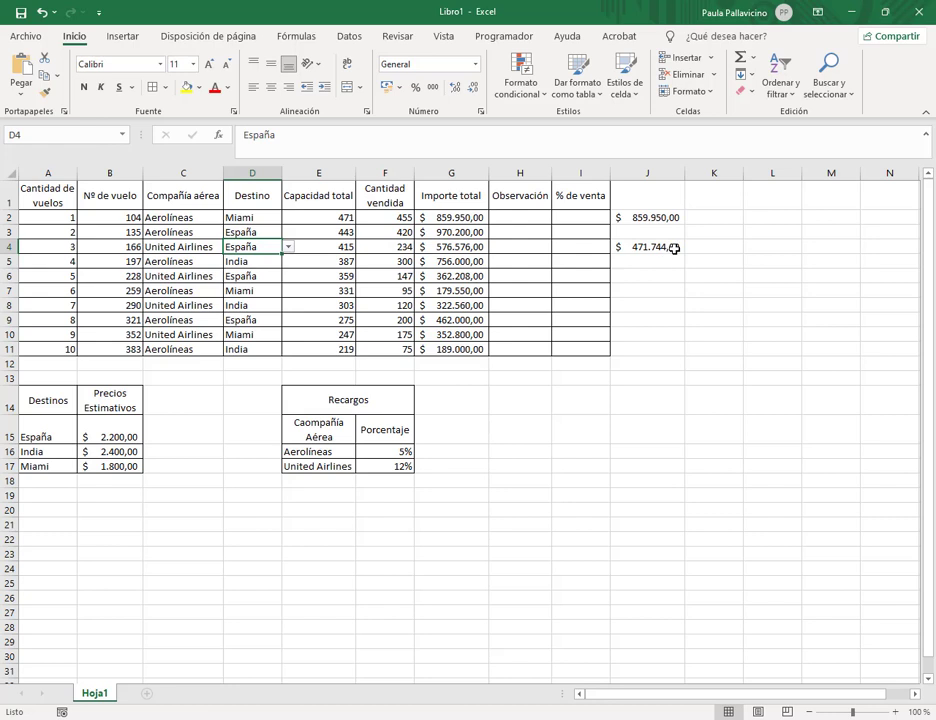
Replace the price reference in the J4 check formula with B15, the España price
double_click(675, 248)
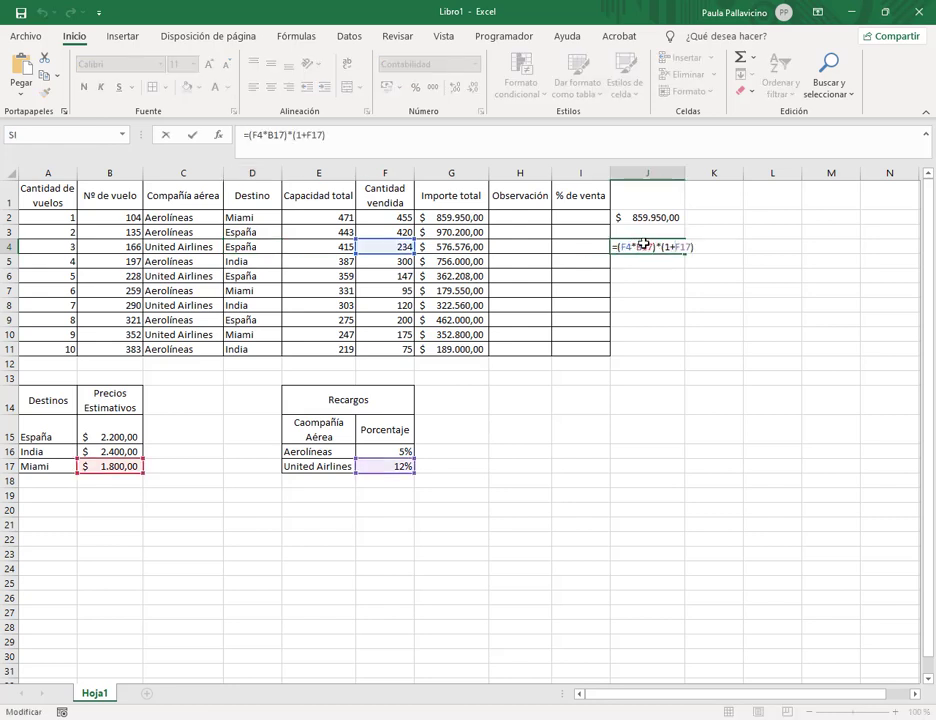
click(647, 246)
key(BackSpace)
key(BackSpace)
key(BackSpace)
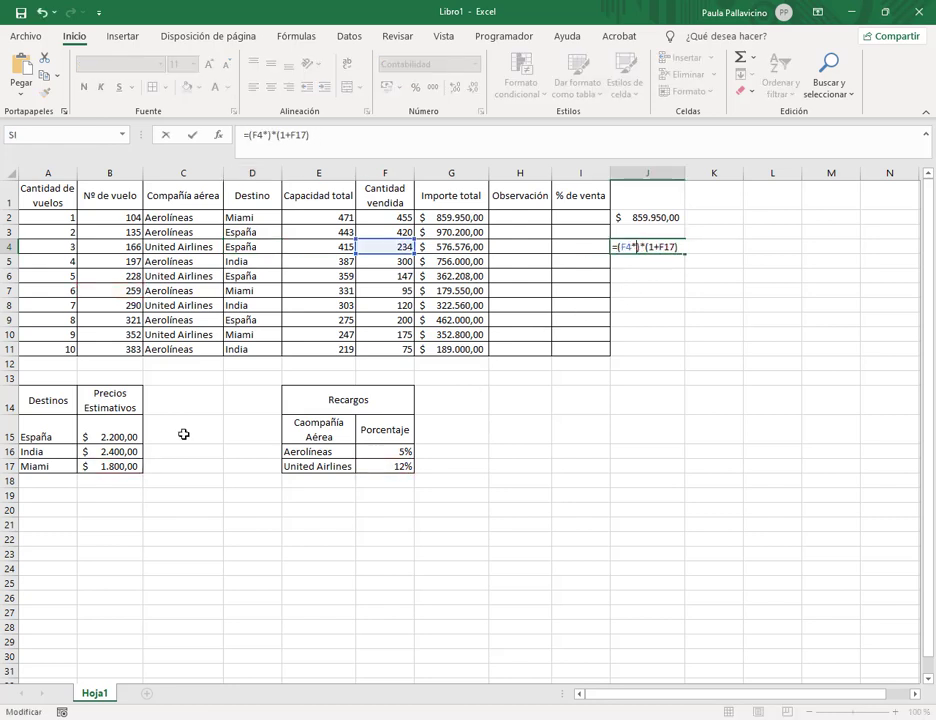
click(115, 437)
key(Return)
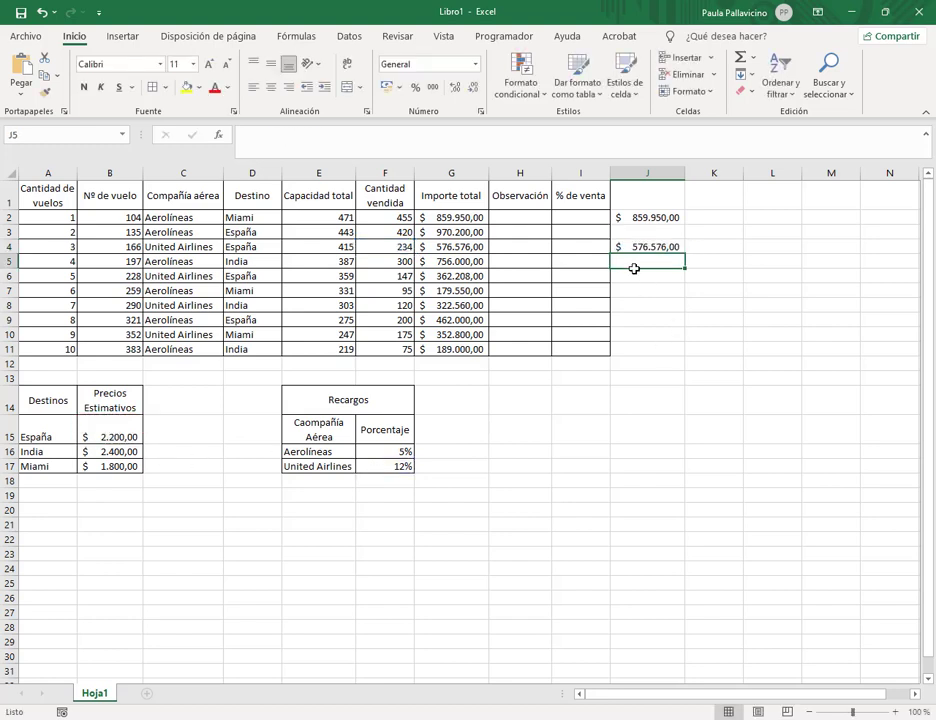
double_click(653, 248)
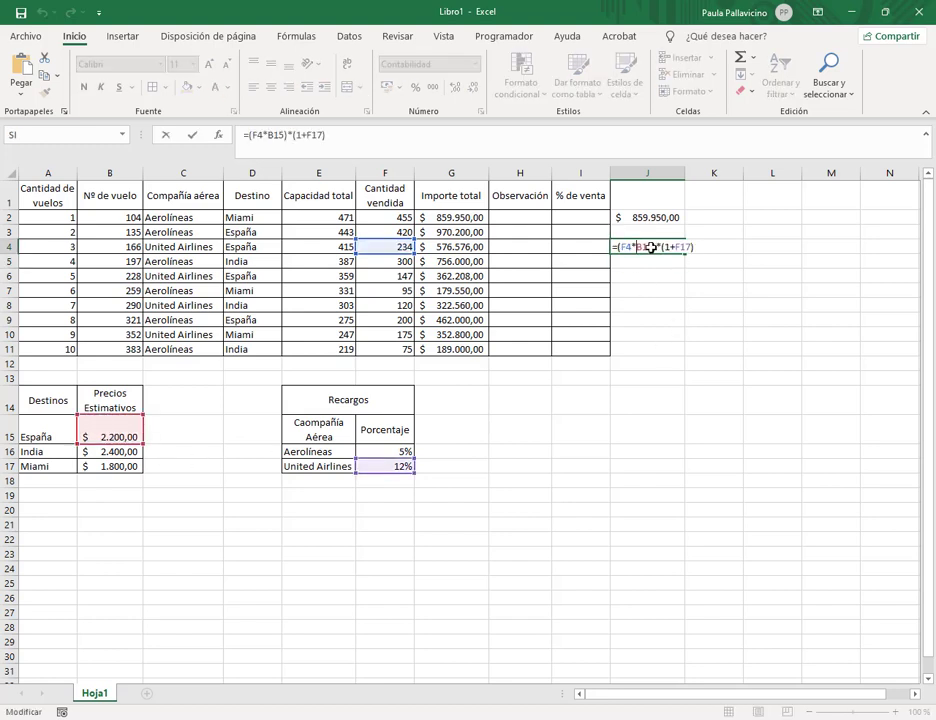
key(Escape)
Set the destination in D4 back to Miami
click(276, 247)
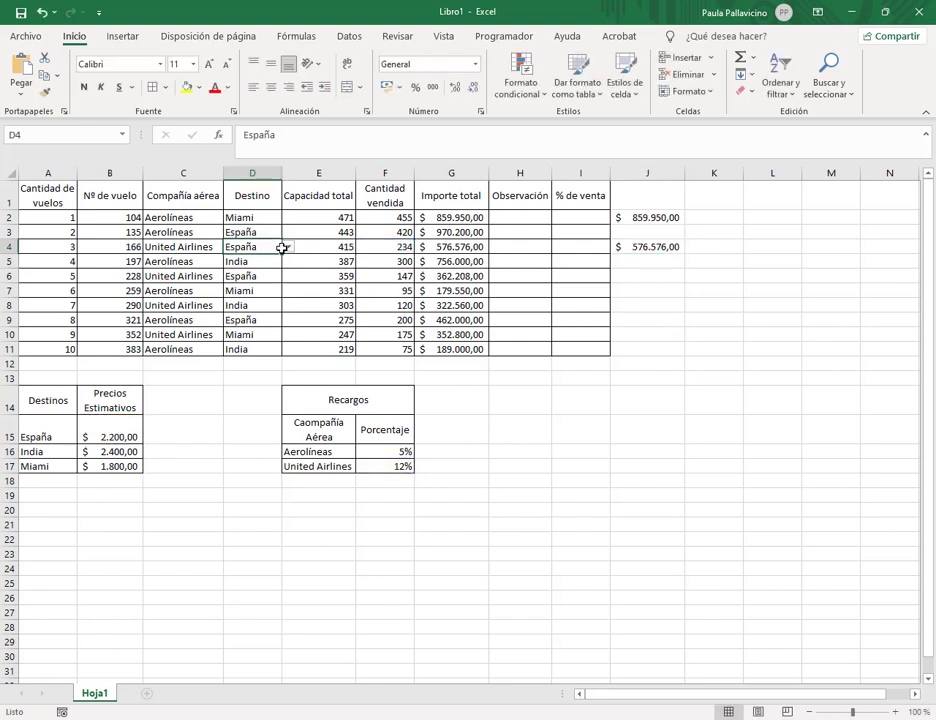
click(287, 247)
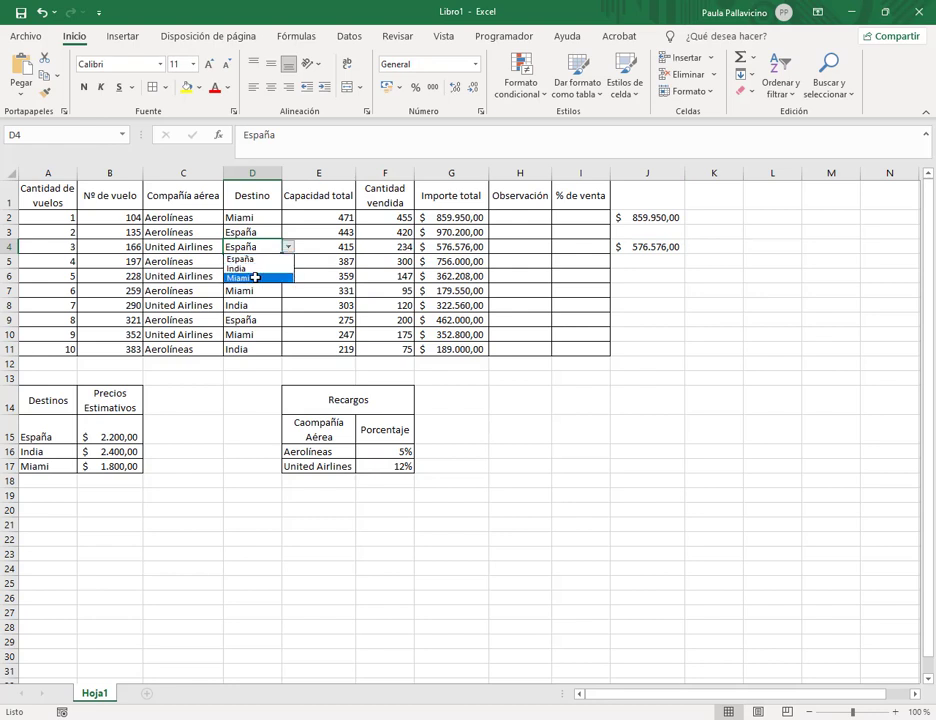
click(256, 277)
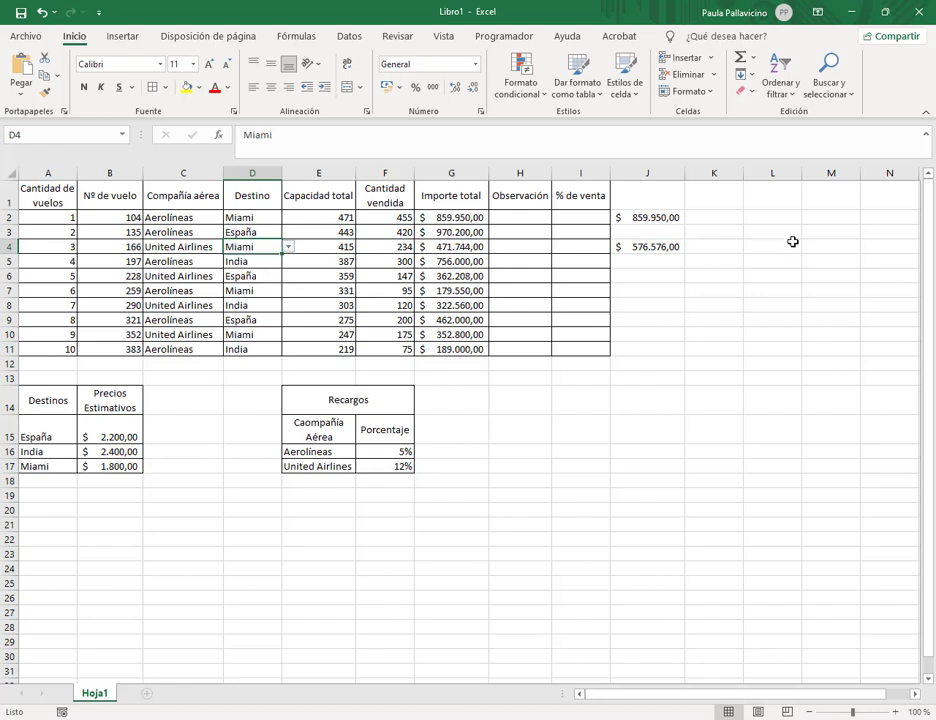
Replace the price reference in the J4 check formula with B17, the Miami price
double_click(660, 247)
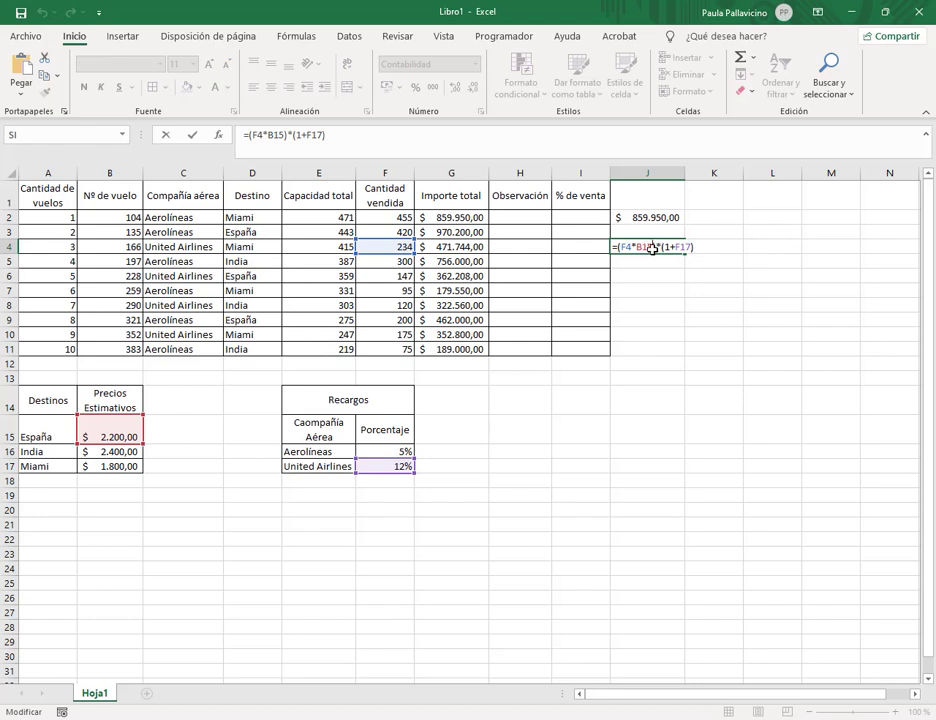
key(BackSpace)
key(BackSpace)
key(BackSpace)
click(128, 466)
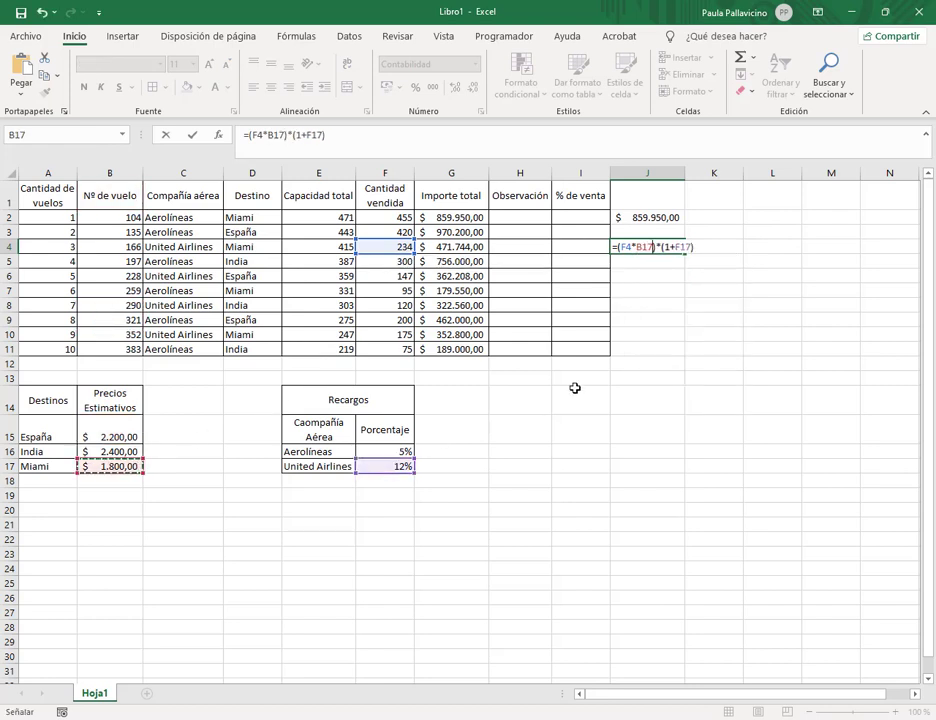
key(Return)
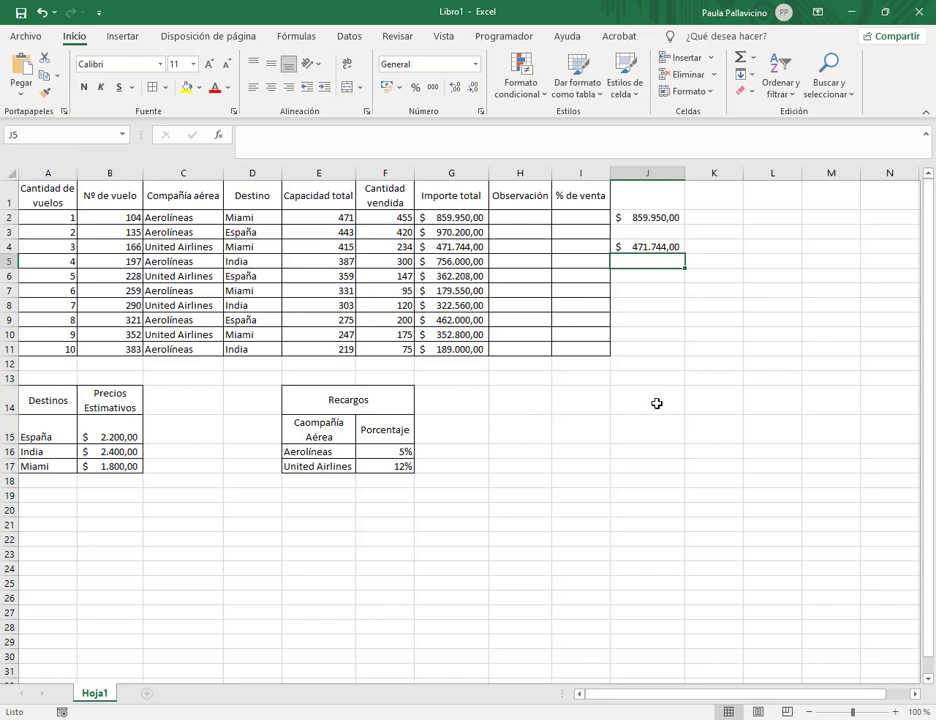
Examine the G2 formula, comparing the Aerolíneas and United Airlines tests and the destination SI functions nested in each
click(462, 217)
click(654, 151)
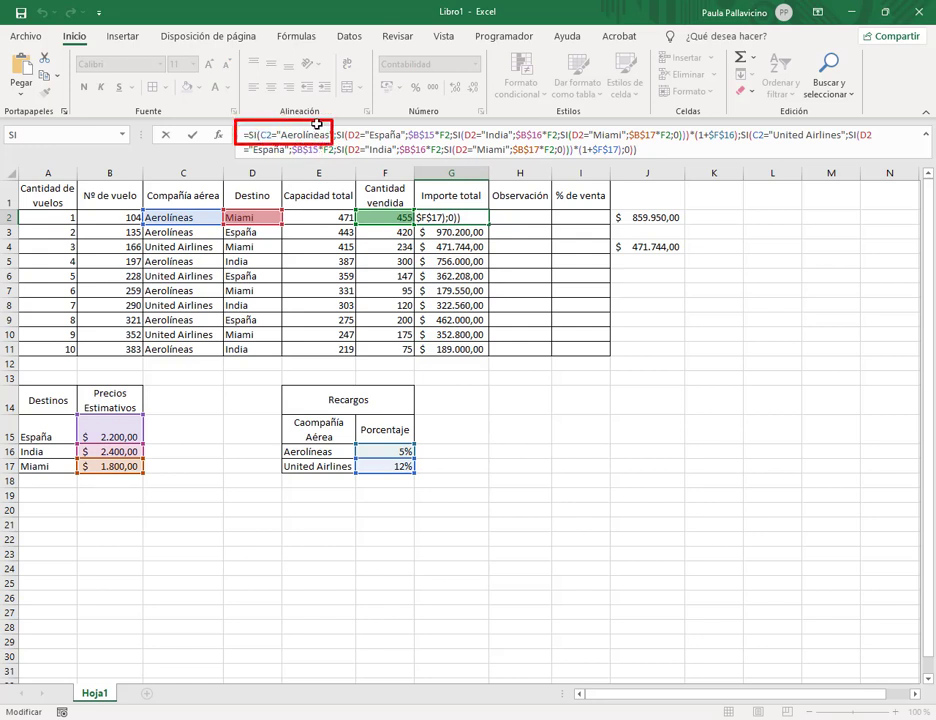
drag(336, 123, 689, 143)
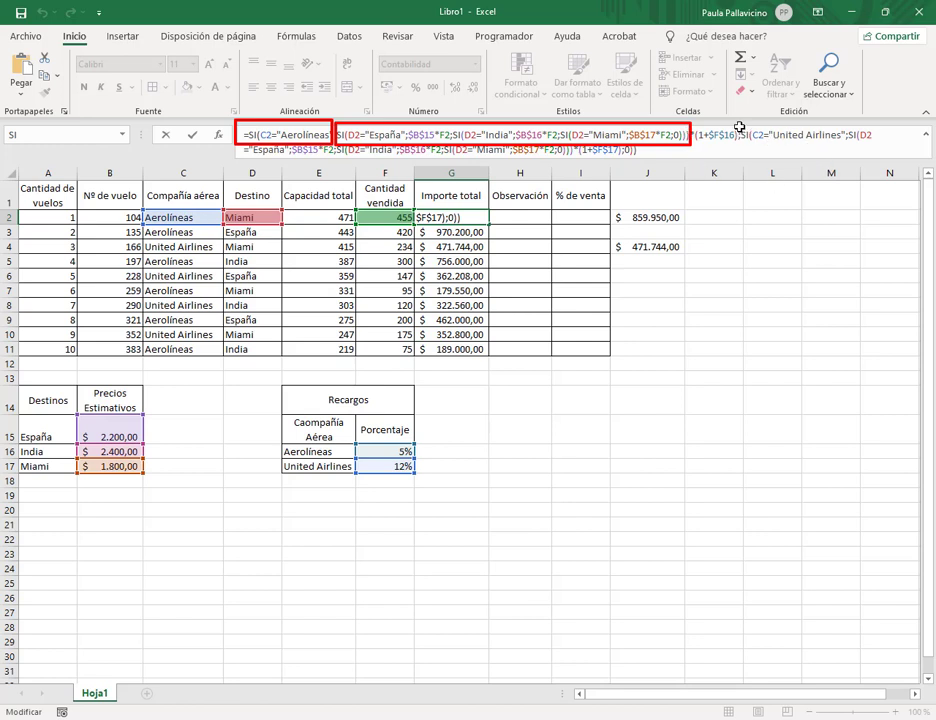
drag(739, 127, 843, 141)
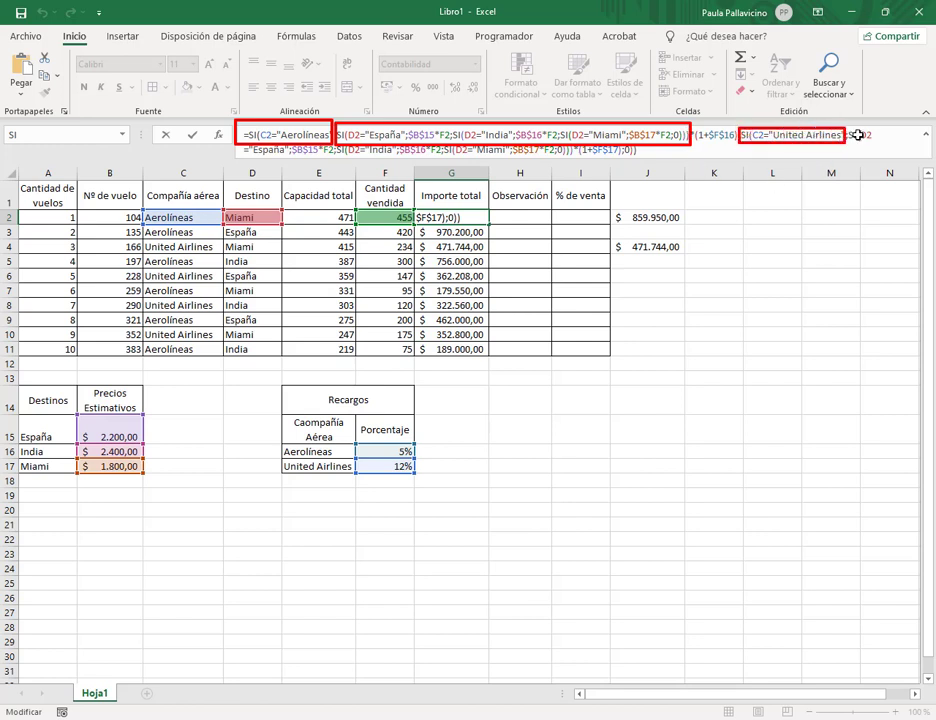
drag(248, 157, 557, 157)
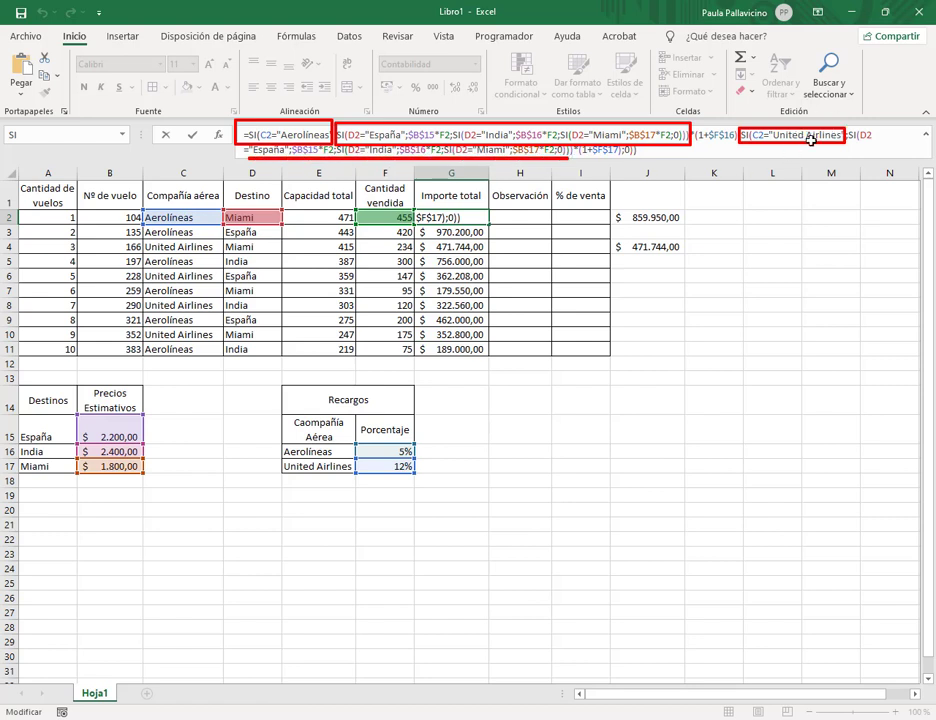
key(Escape)
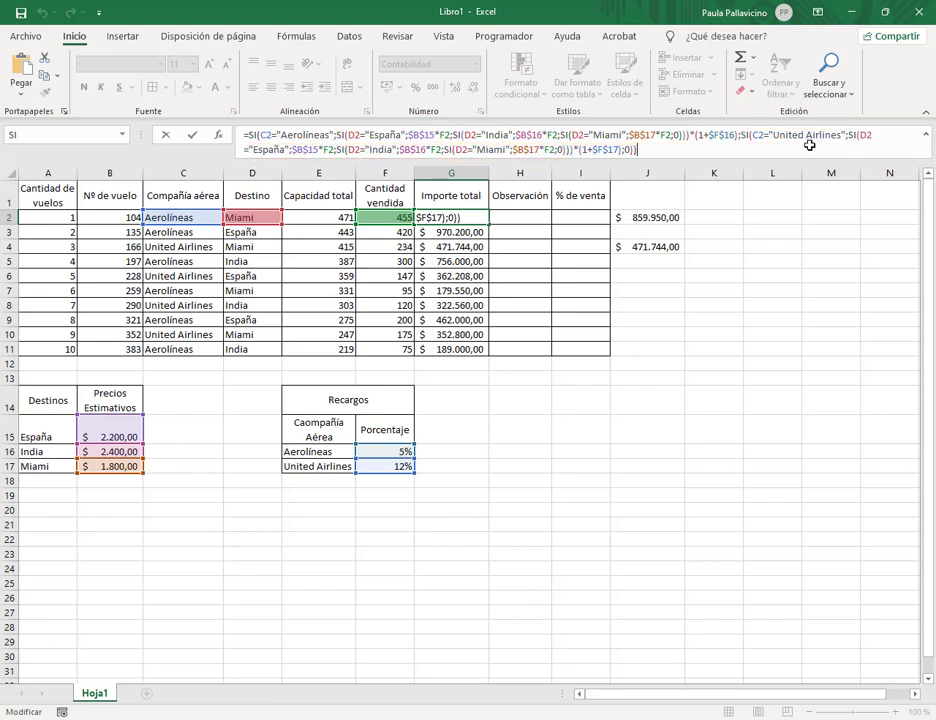
click(474, 218)
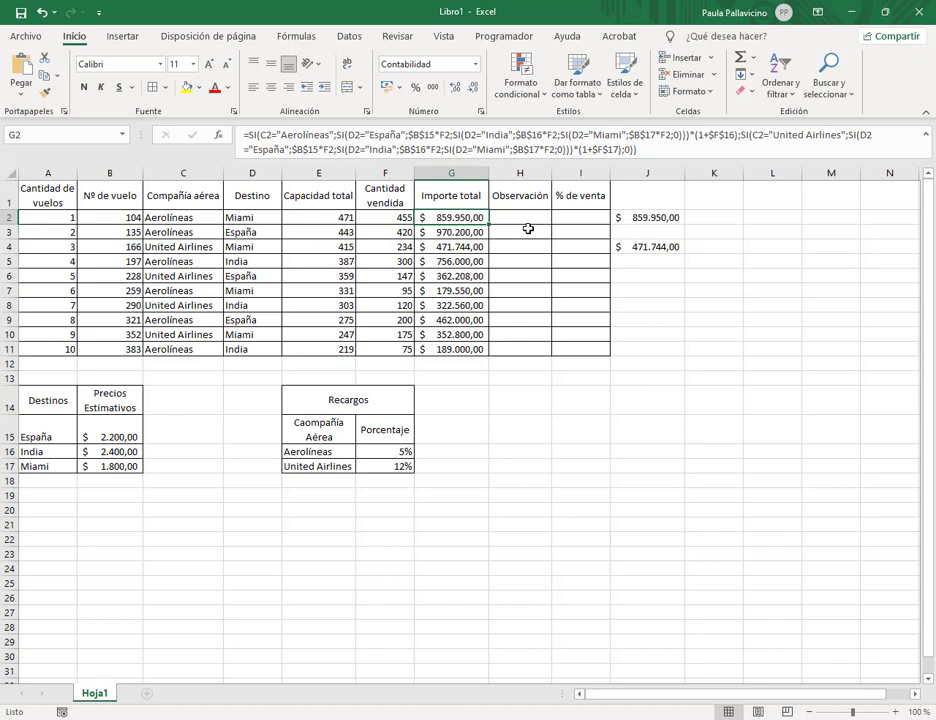
Switch to the assignment PDF in the browser to read the Observación requirement, and return to cell H2 in Excel
key(alt+Tab)
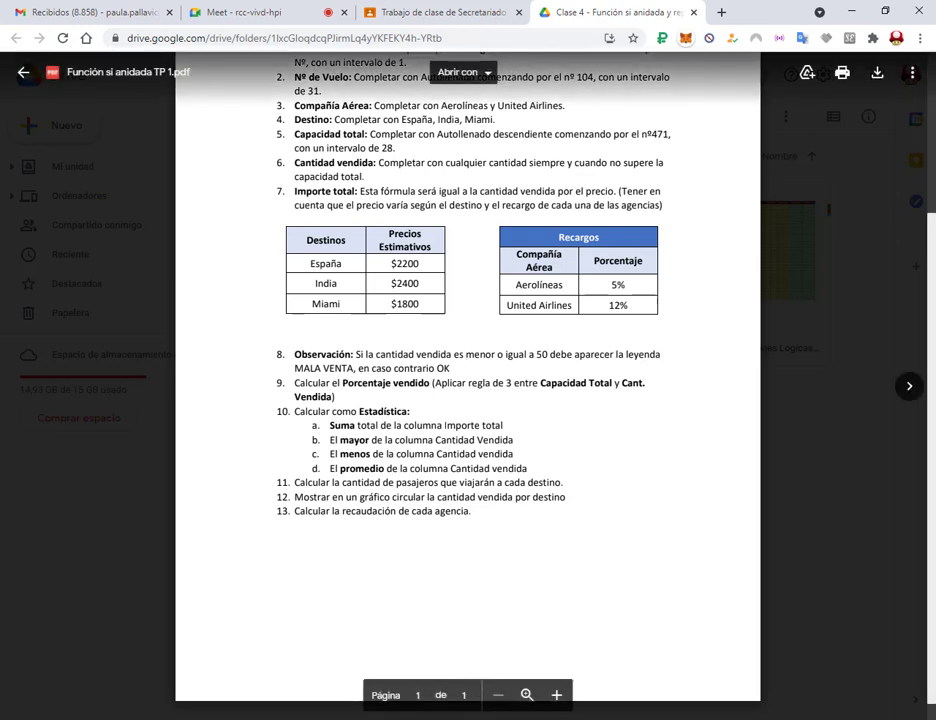
key(alt+Tab)
click(520, 216)
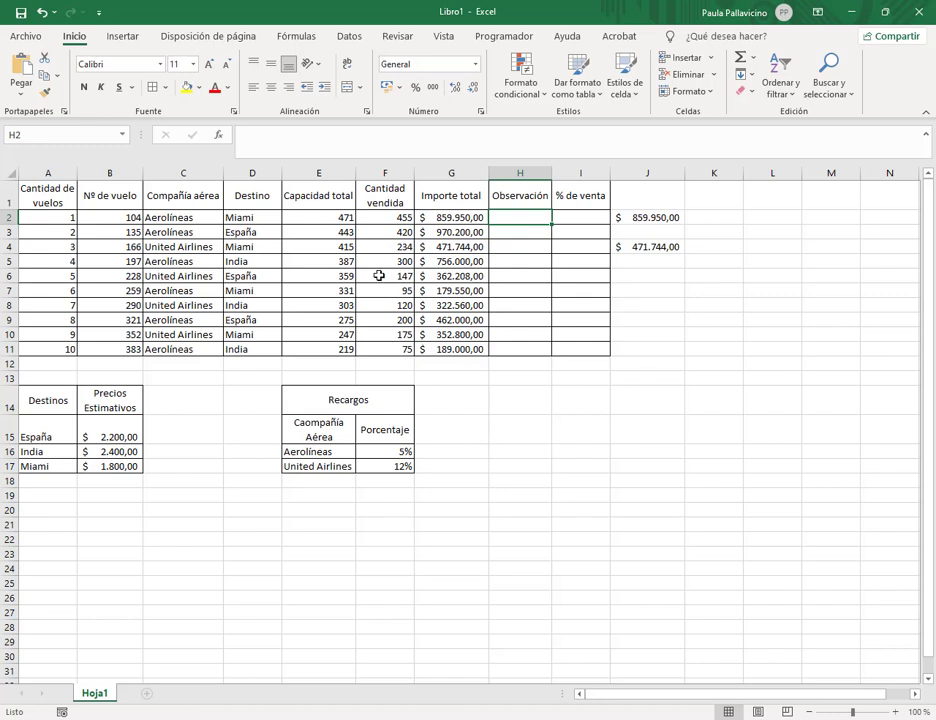
Set the Cantidad vendida of the third flight in F4 to 98
click(390, 248)
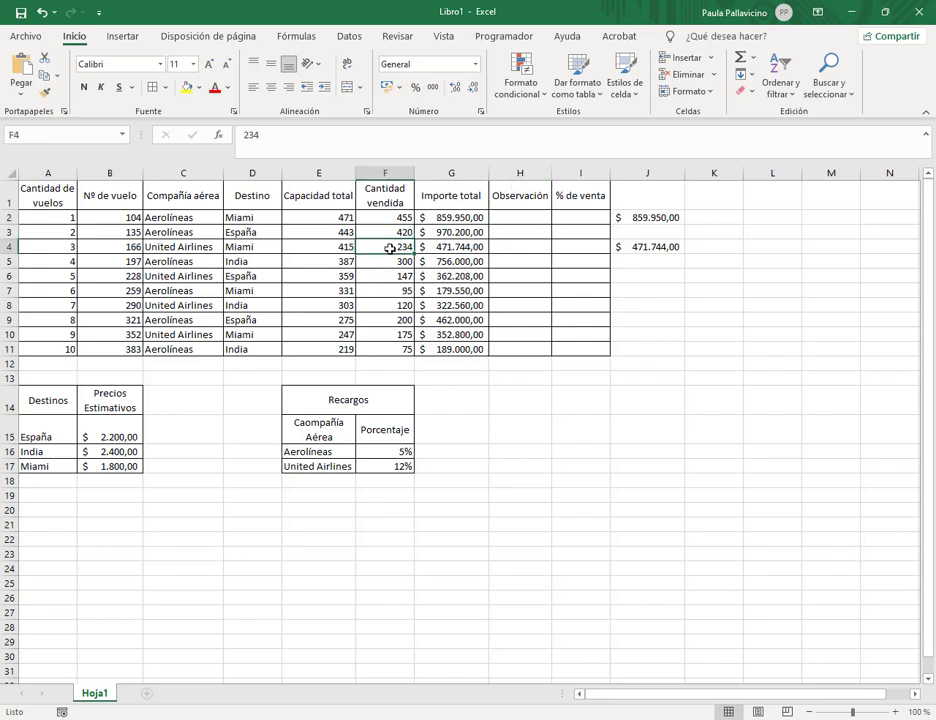
text(98)
key(Return)
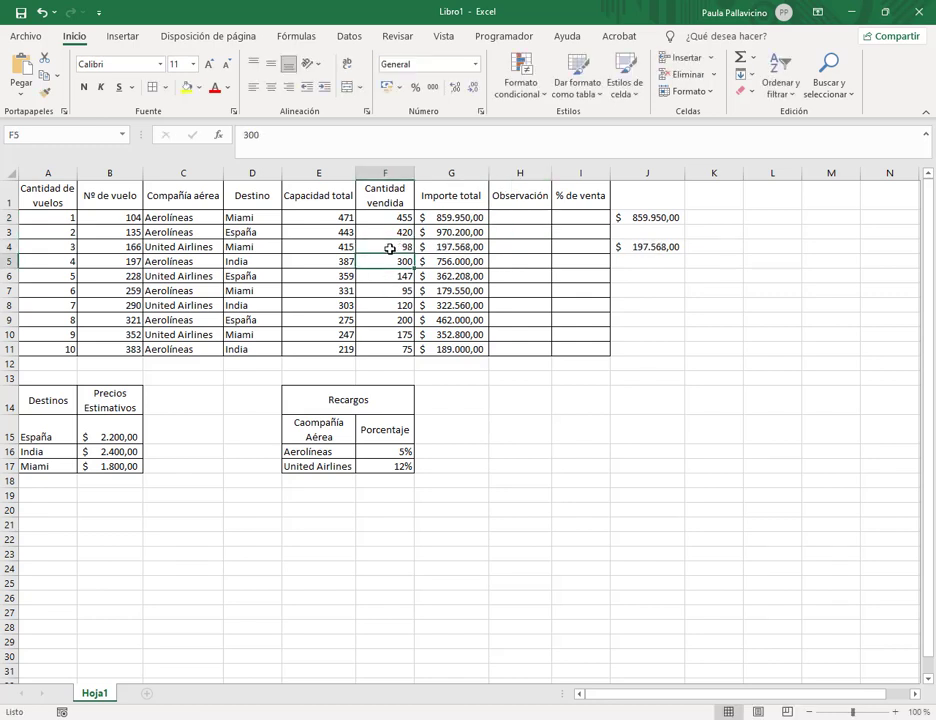
Enter =SI(F2<100;"Mala venta";"Ok") in H2 of the Observación column and fill the formula down to H11
click(500, 216)
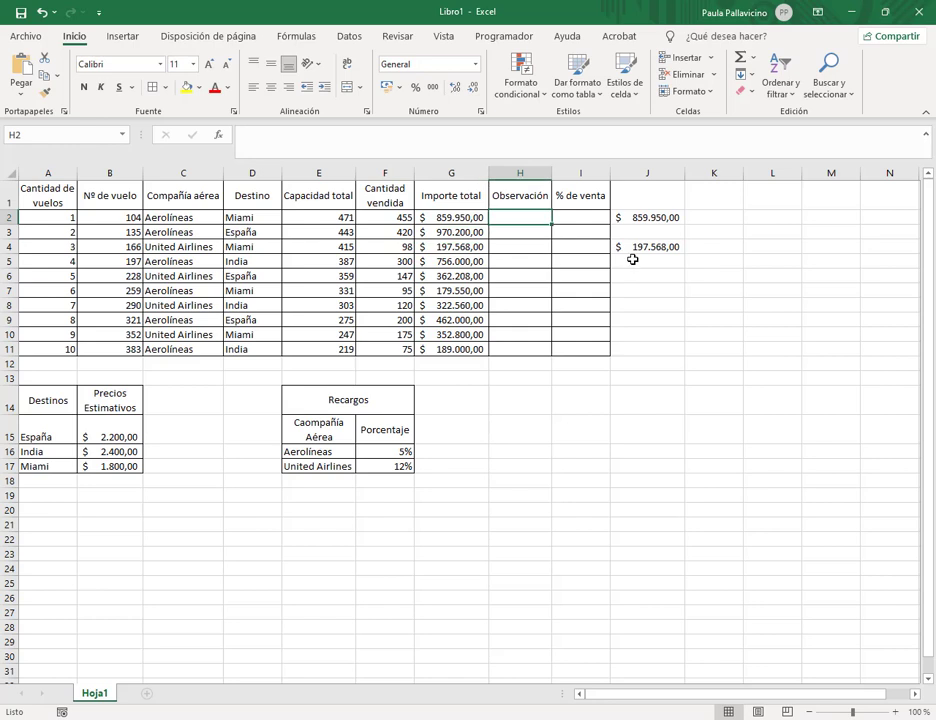
text(=si()
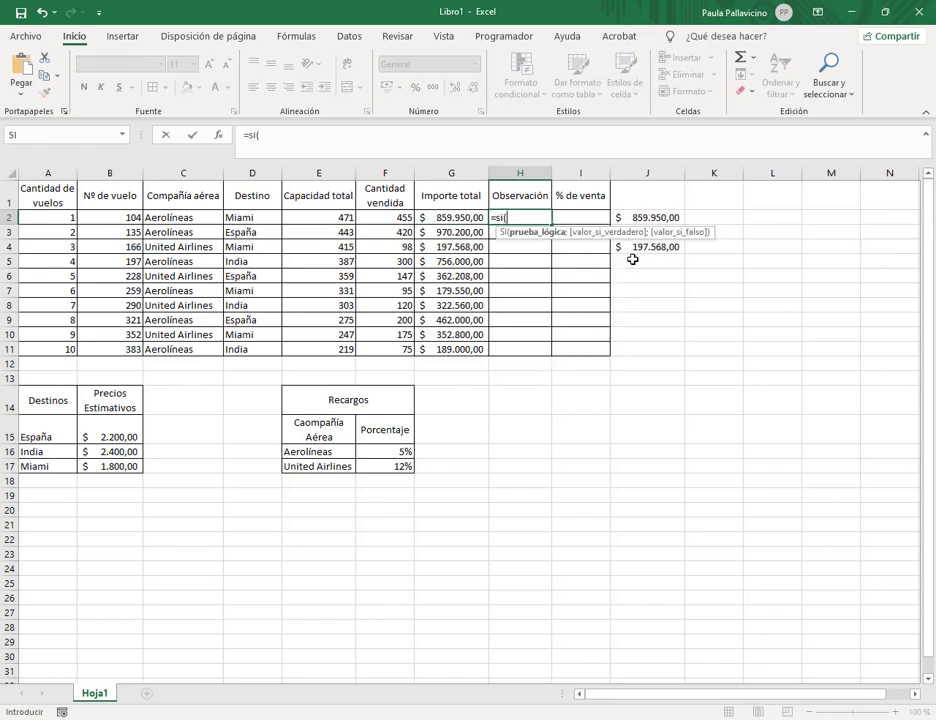
click(395, 216)
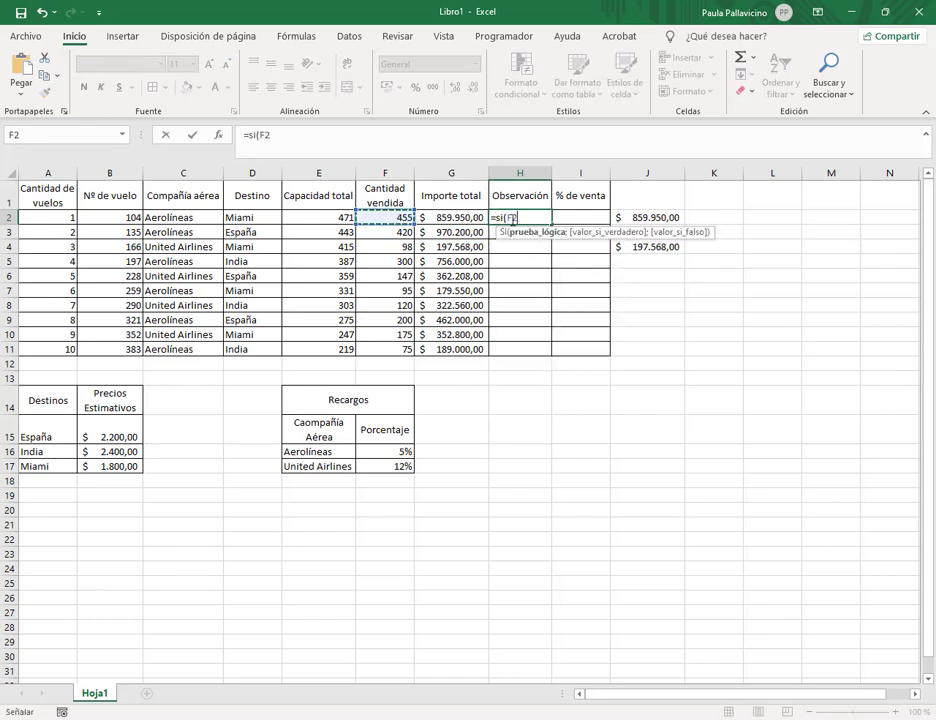
text(<10)
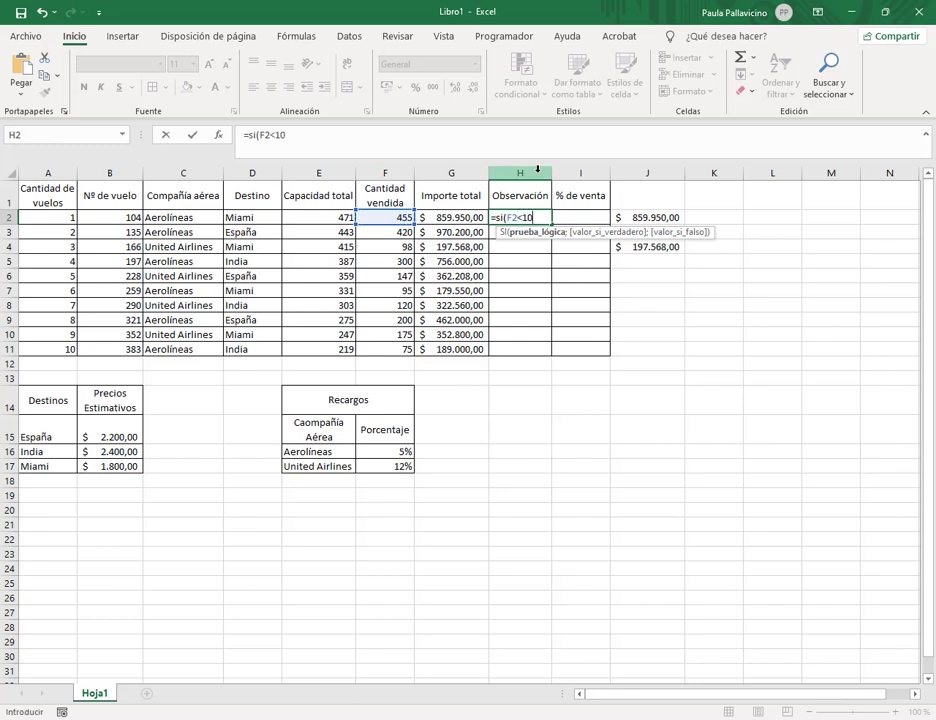
text(0;"M)
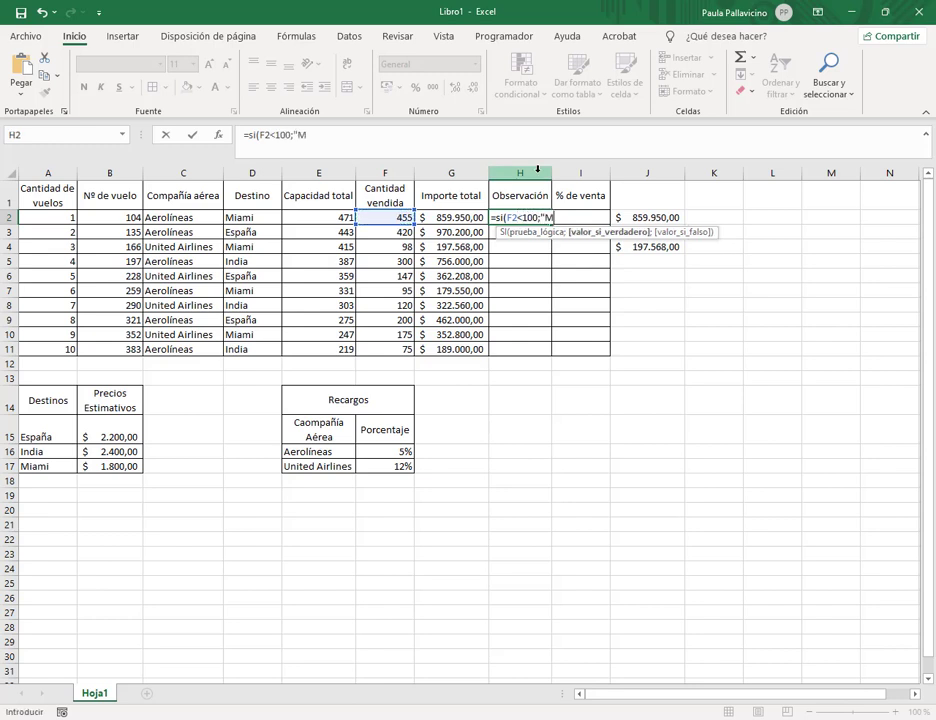
text(ala venta";"O)
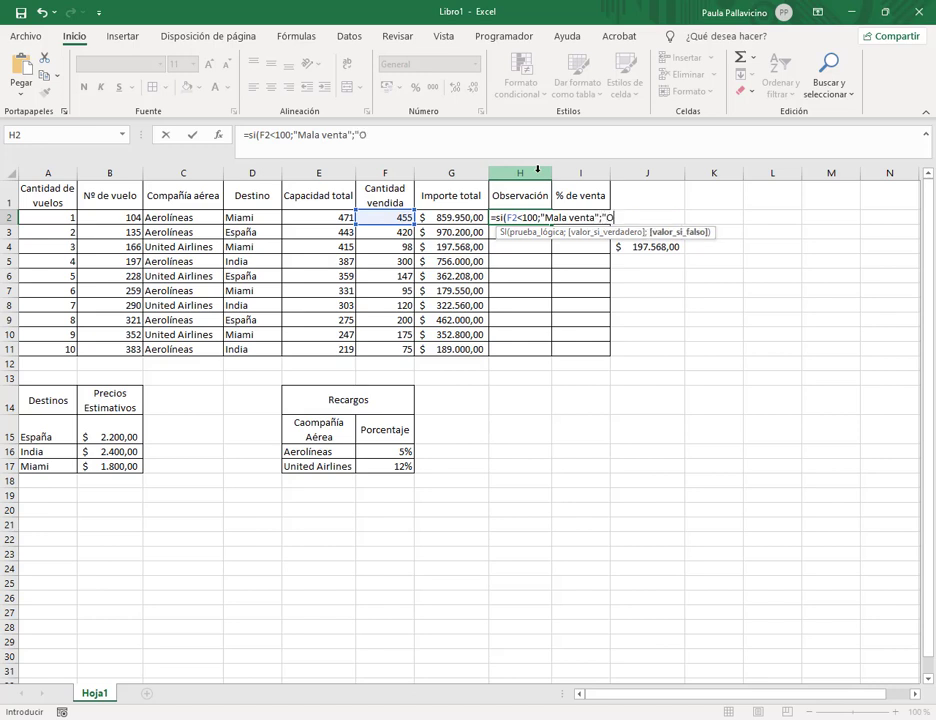
text(k"))
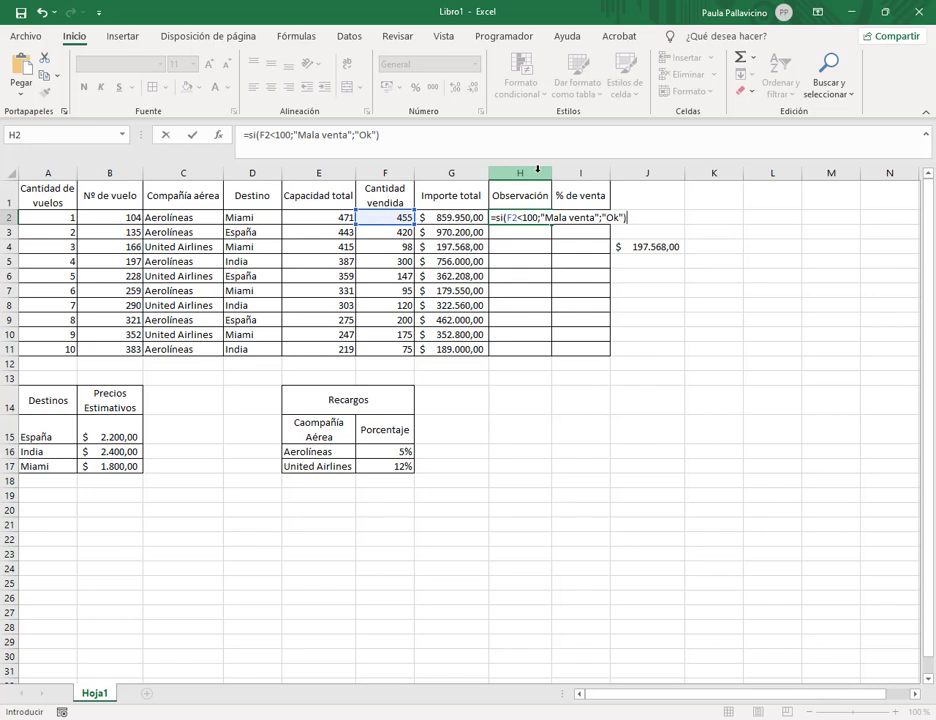
key(Return)
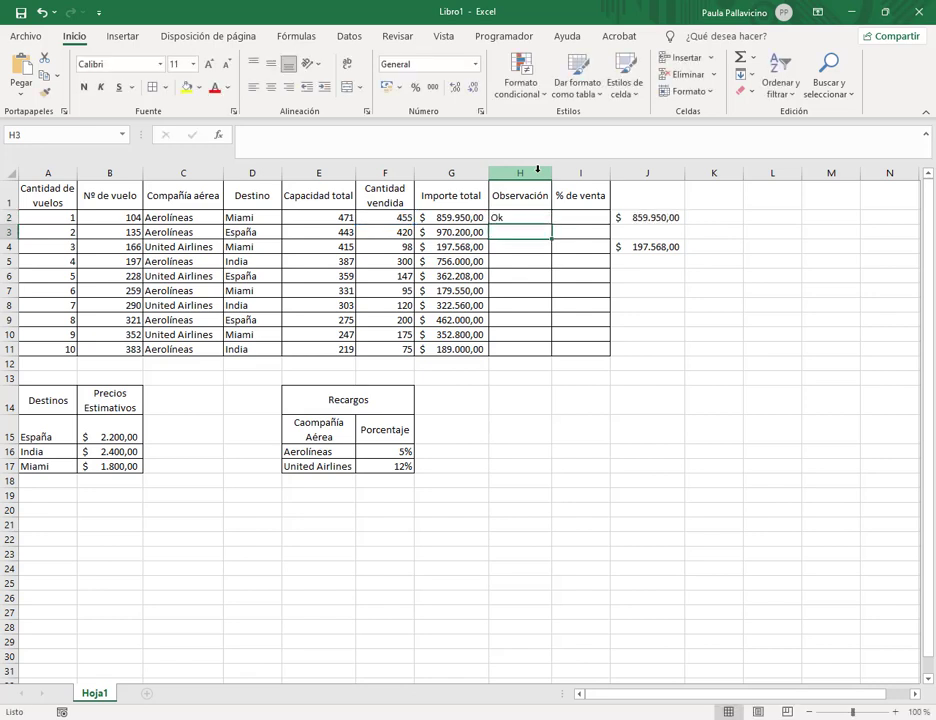
click(539, 217)
drag(551, 224, 551, 357)
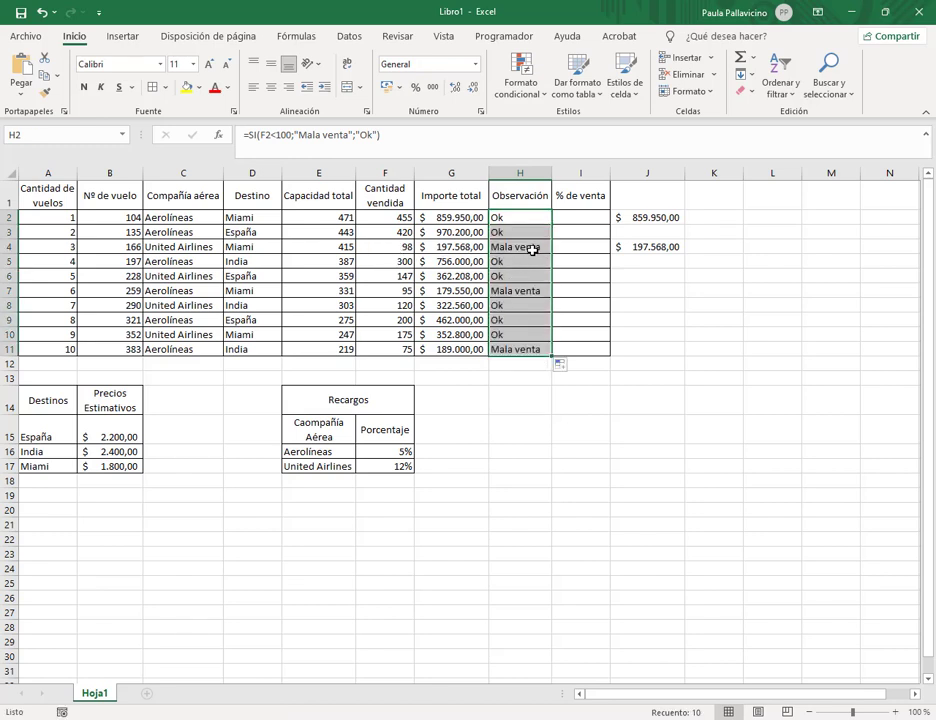
Clear the check formulas in J2:J4 and select cell I2 of the % de venta column
click(586, 213)
drag(641, 216, 650, 254)
key(Delete)
click(593, 222)
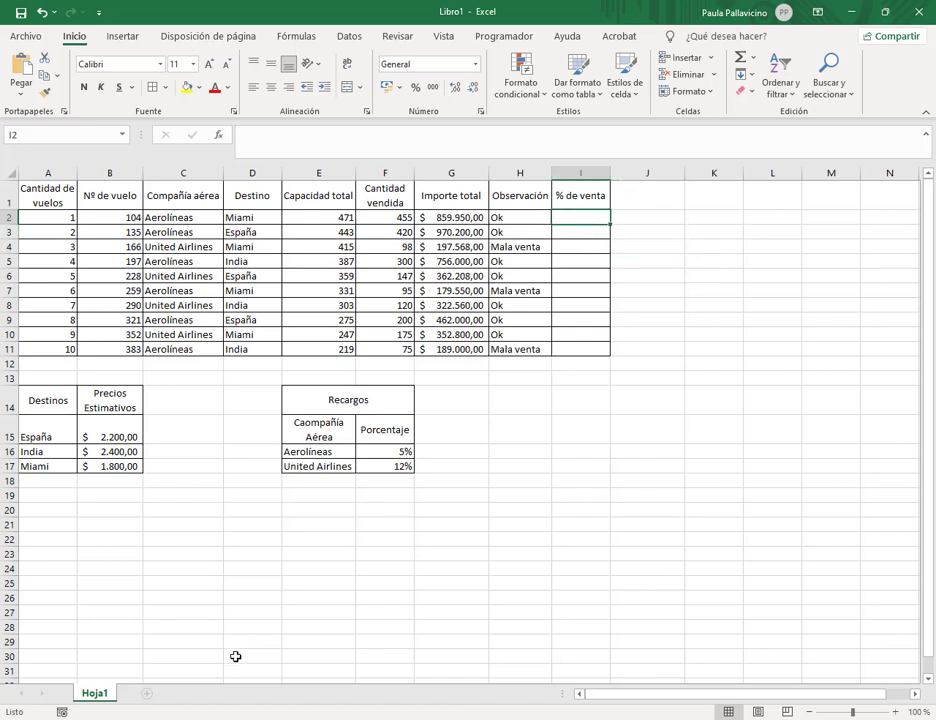
Read the Porcentaje vendido requirement in the browser's assignment PDF, return to Excel, and examine the Capacidad total and Cantidad vendida columns
key(alt+Tab)
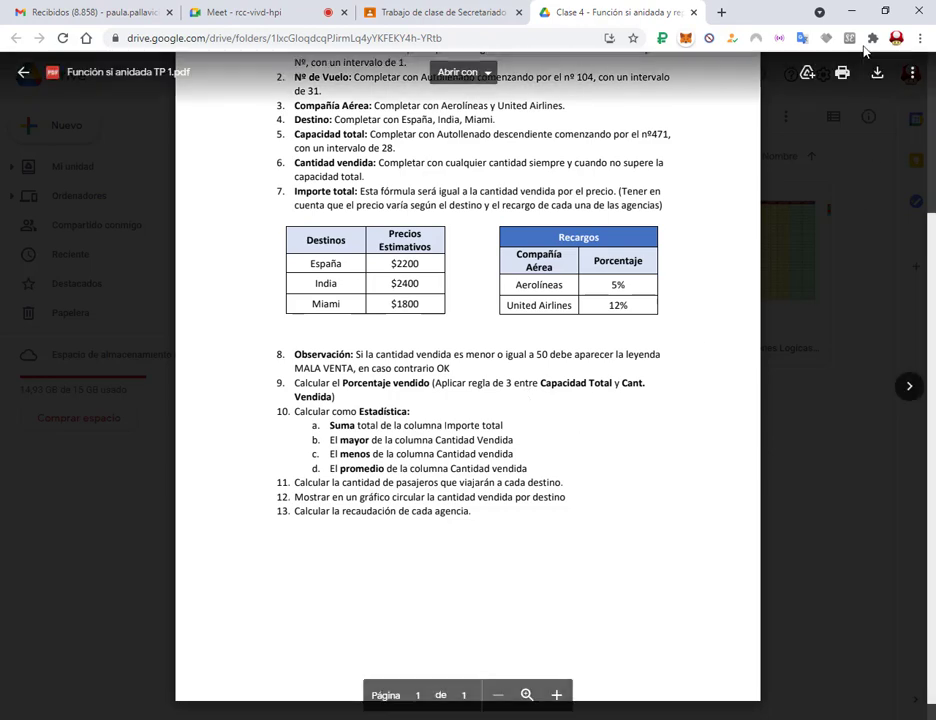
click(857, 12)
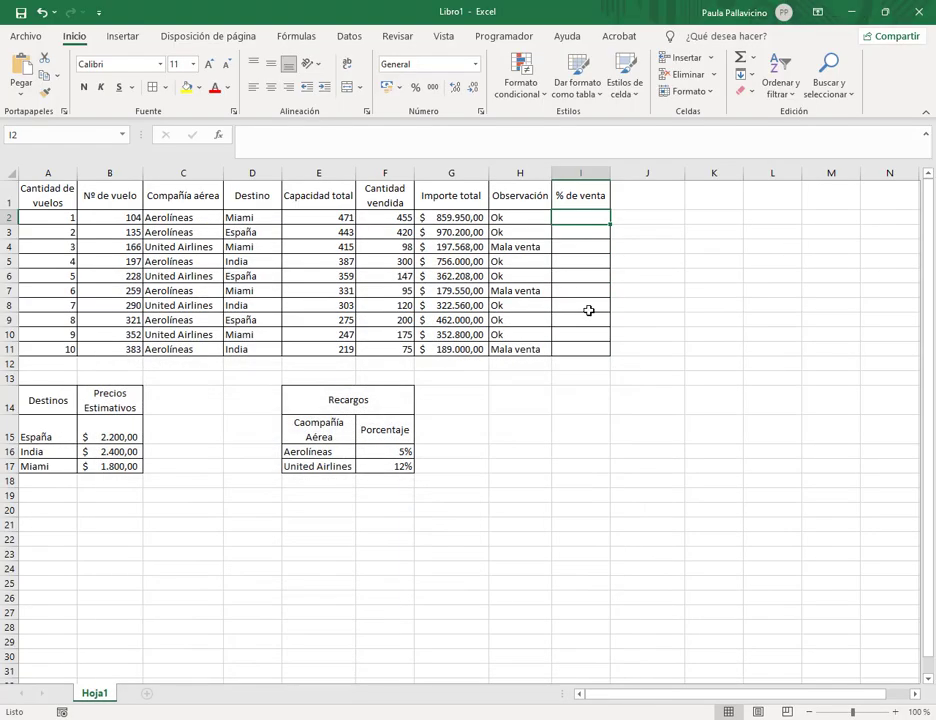
click(658, 214)
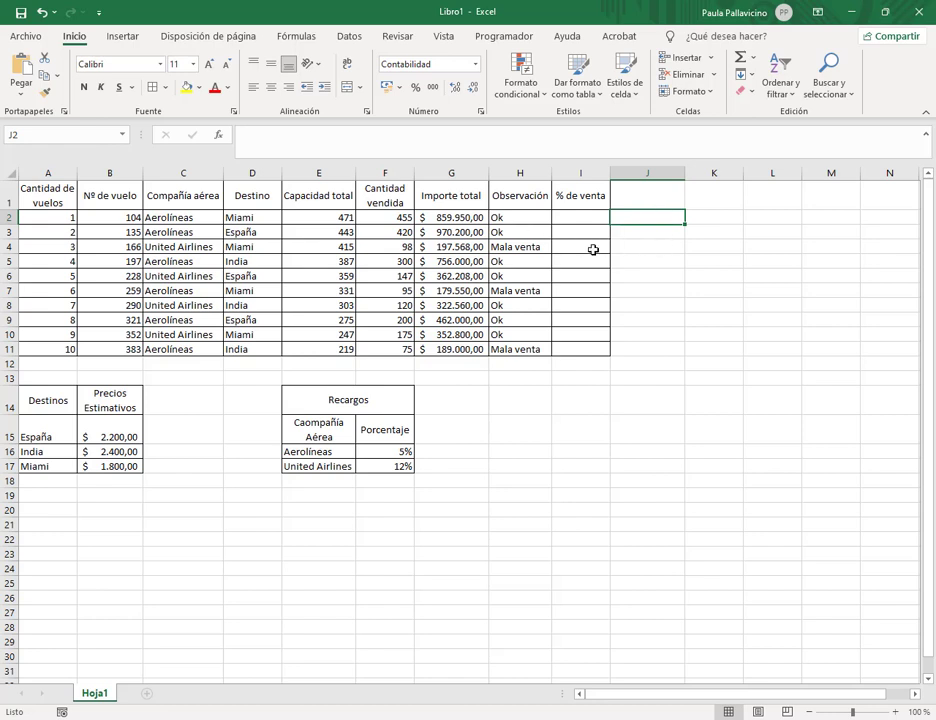
mouse_move(280, 179)
mouse_down()
mouse_move(366, 350)
mouse_move(357, 357)
mouse_up()
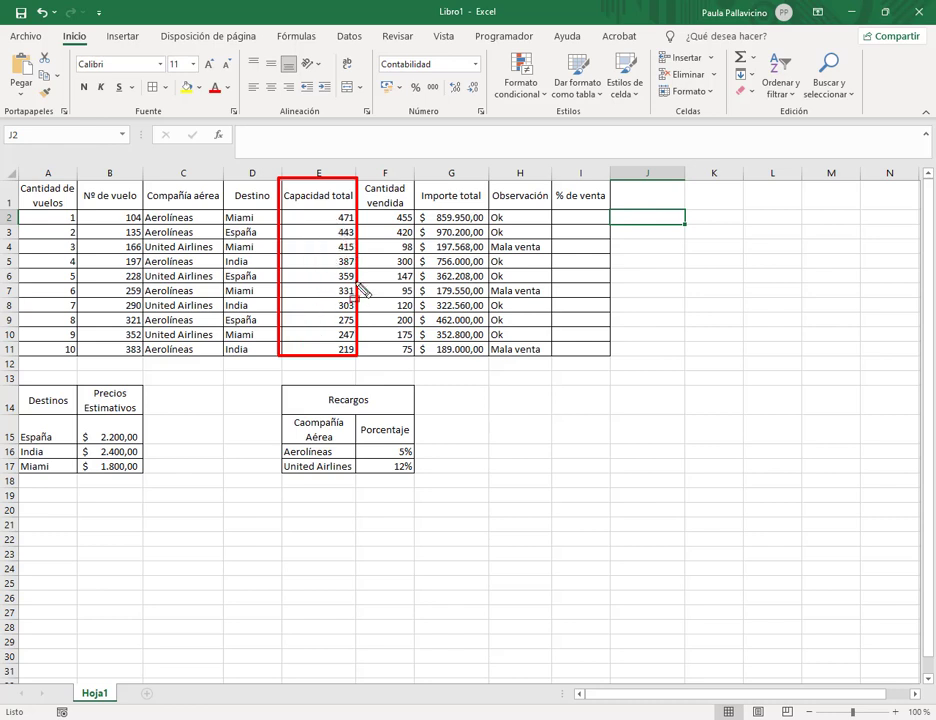
drag(356, 177, 416, 358)
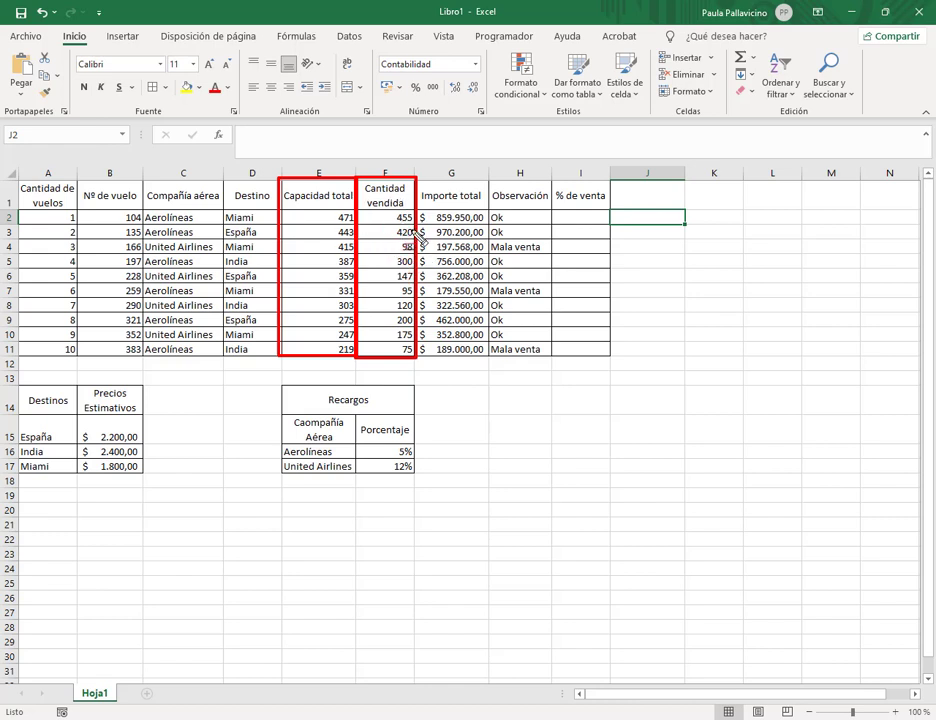
key(Escape)
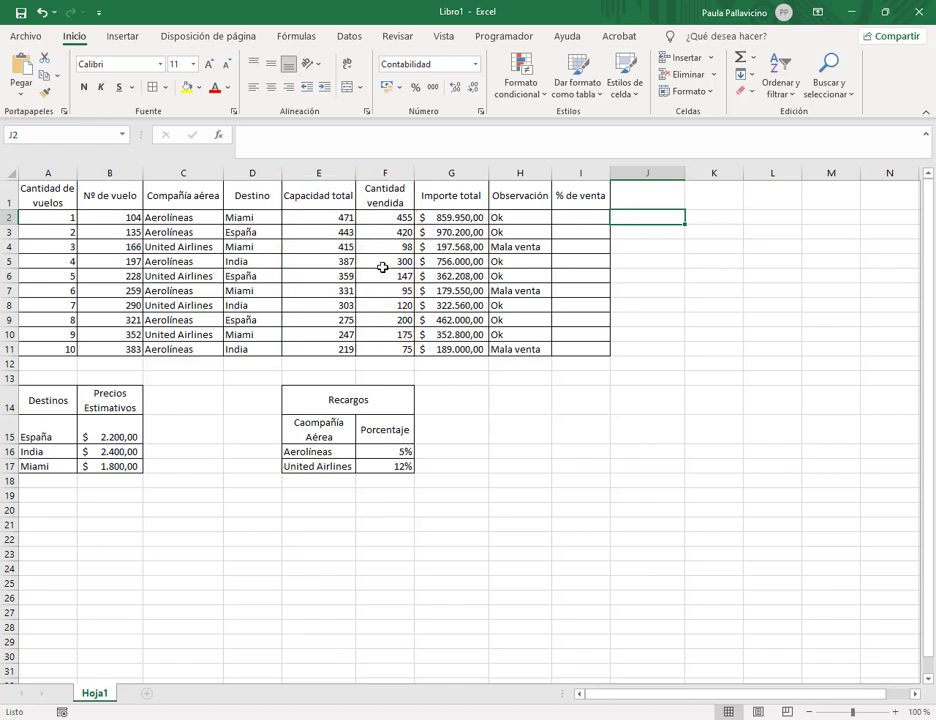
Set the Cantidad vendida of the fifth flight in F6 to 359, matching its total capacity
click(375, 320)
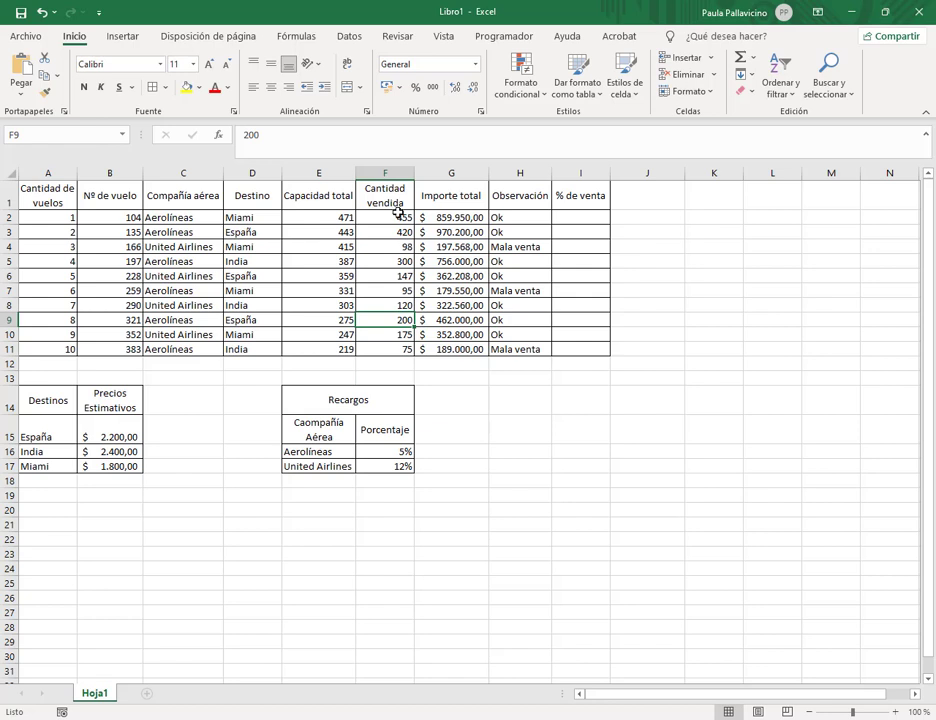
click(386, 350)
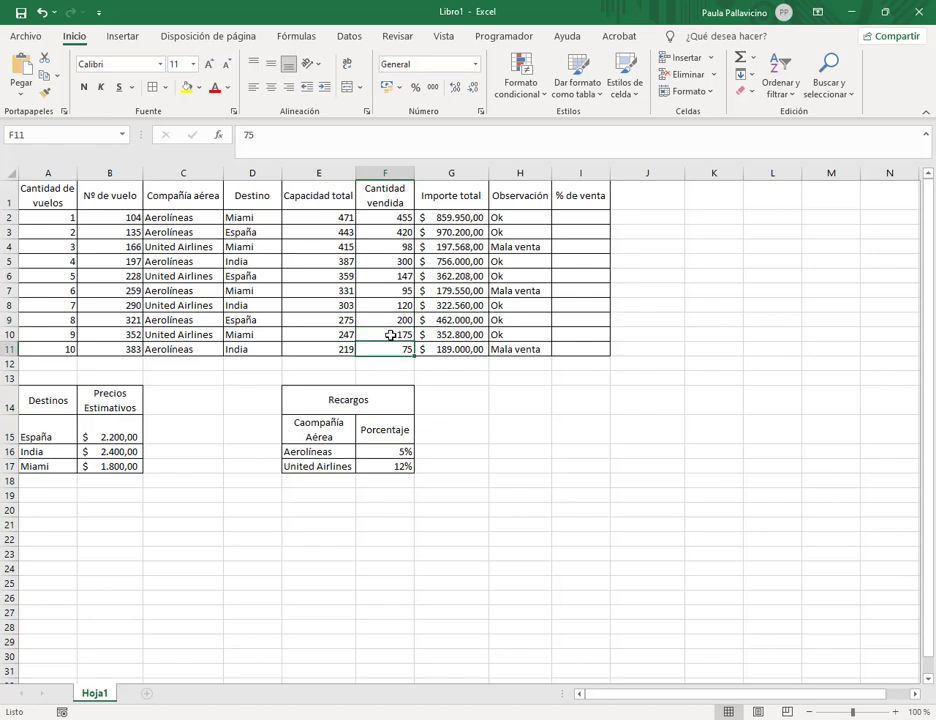
click(378, 334)
click(392, 272)
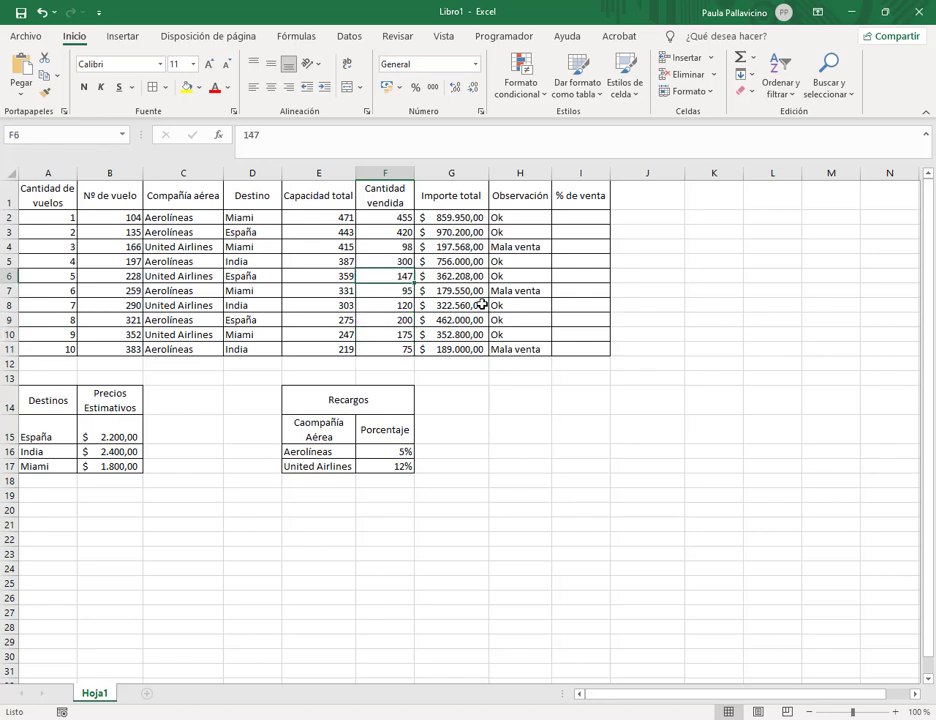
text(359)
key(Return)
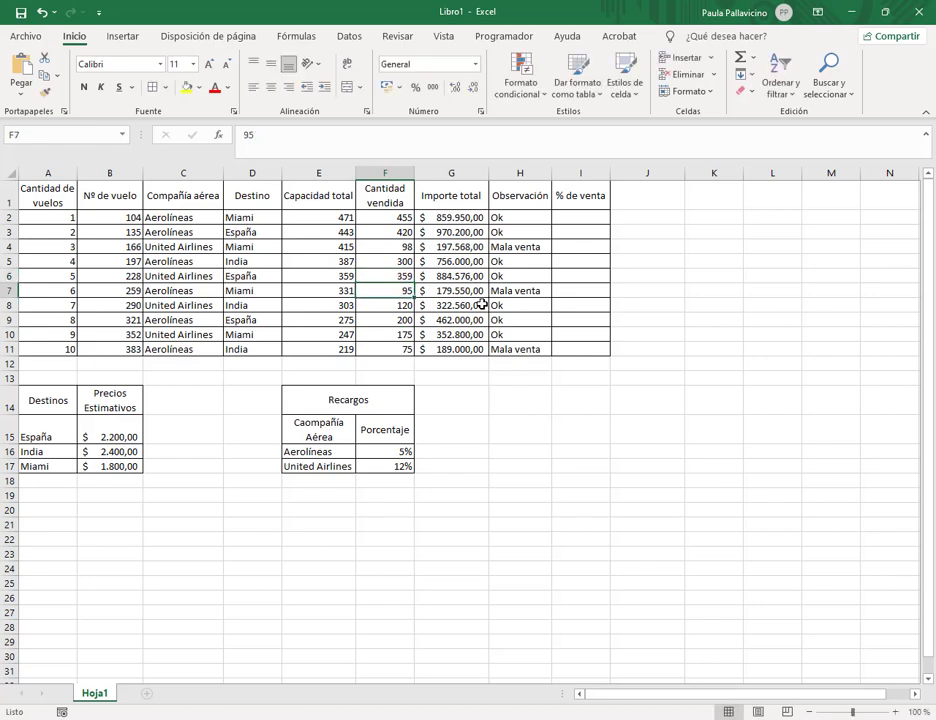
Write the first row of a rule-of-three note in K2:M2: "Capacidad total", "---->" and 100%
click(659, 219)
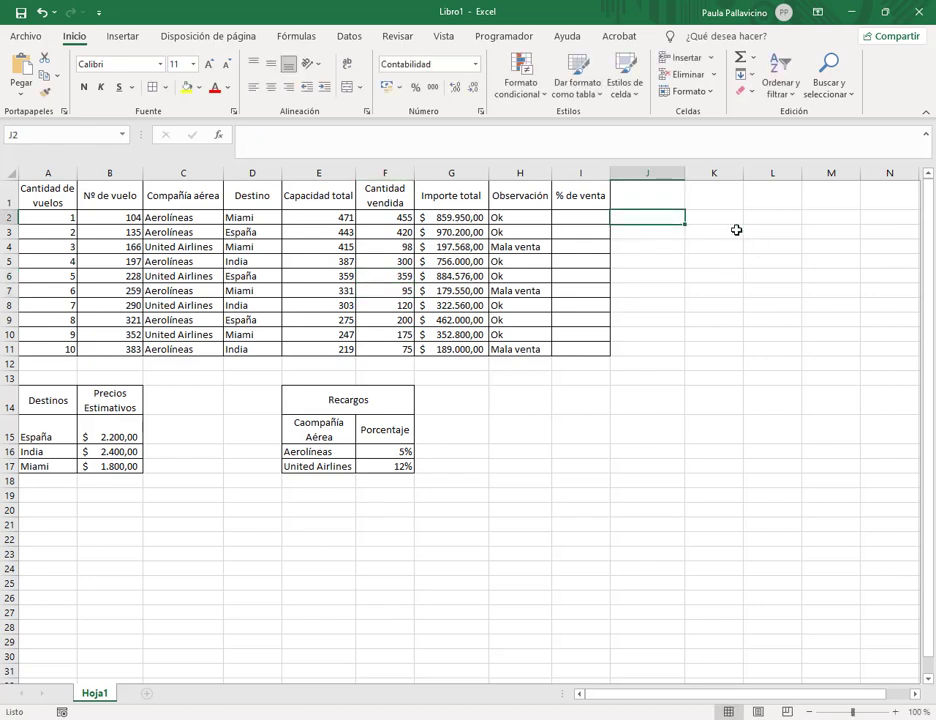
key(Right)
text(Capacida)
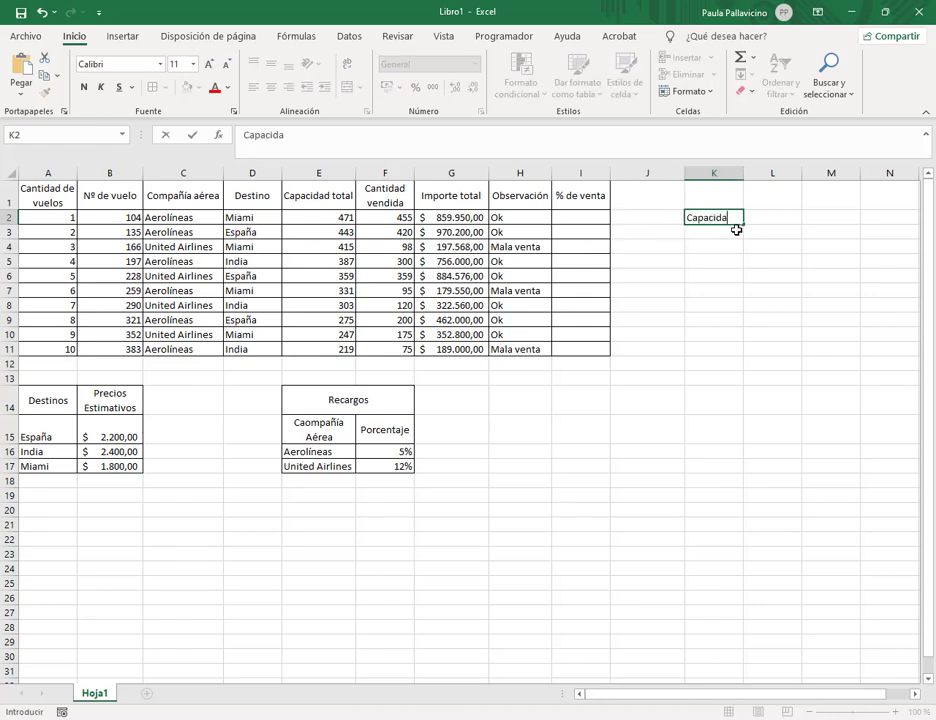
text(d total)
key(Return)
key(Up)
key(Right)
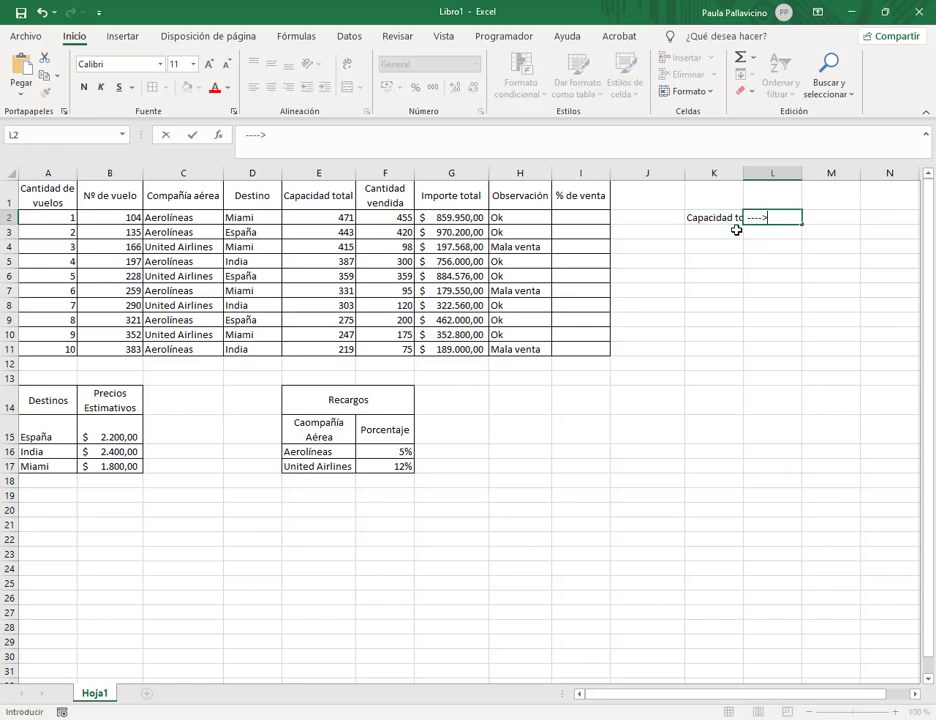
key(Tab)
text(1)
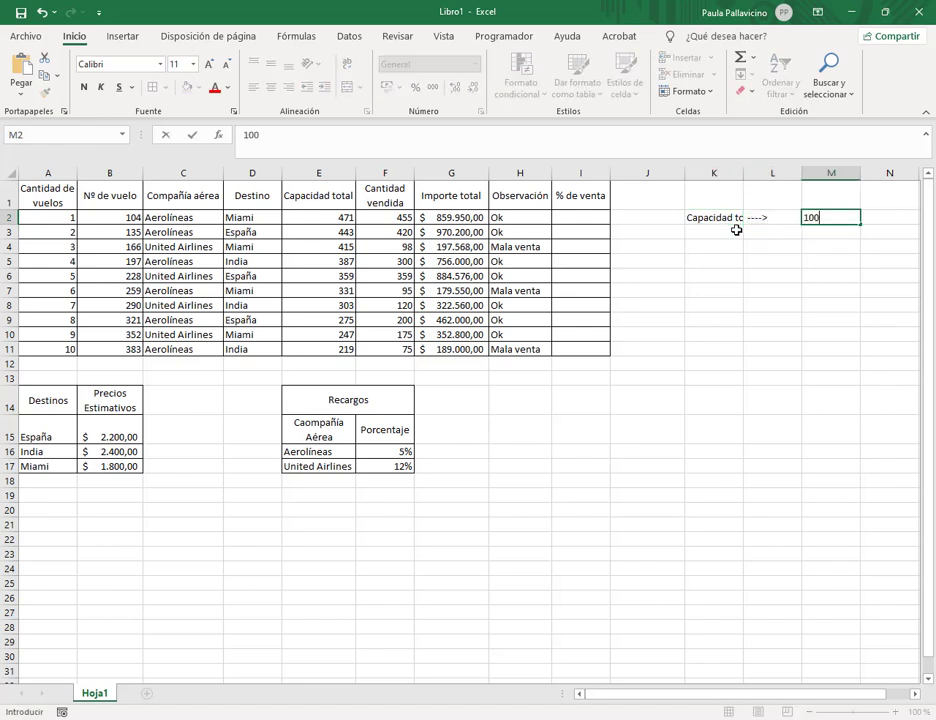
key(Return)
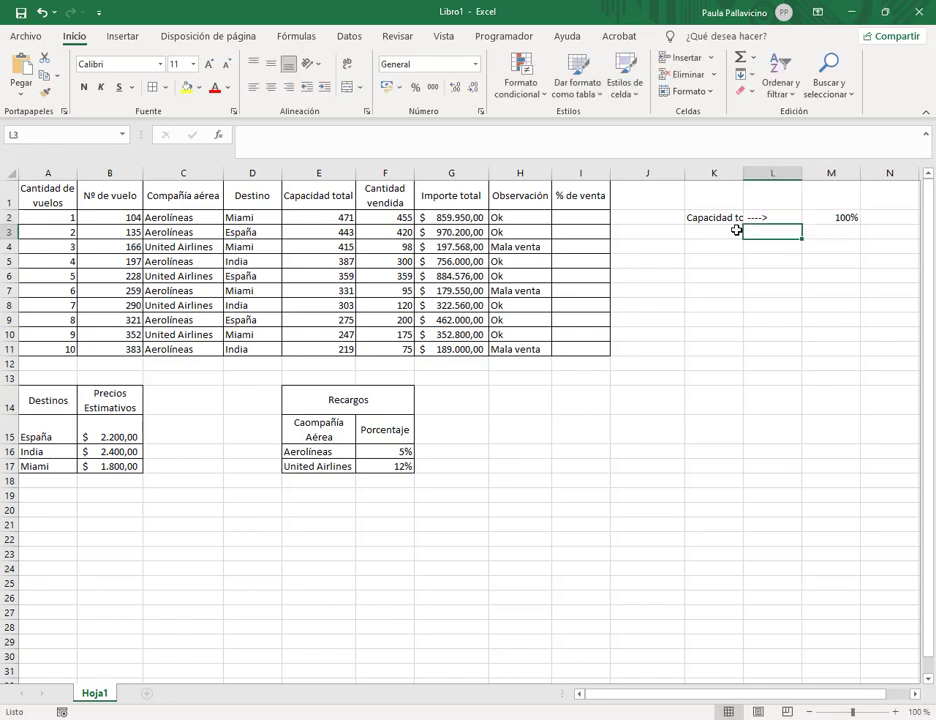
Widen column K to fit its label, centre the arrow in L2, and narrow column M slightly
drag(743, 173, 760, 173)
click(798, 217)
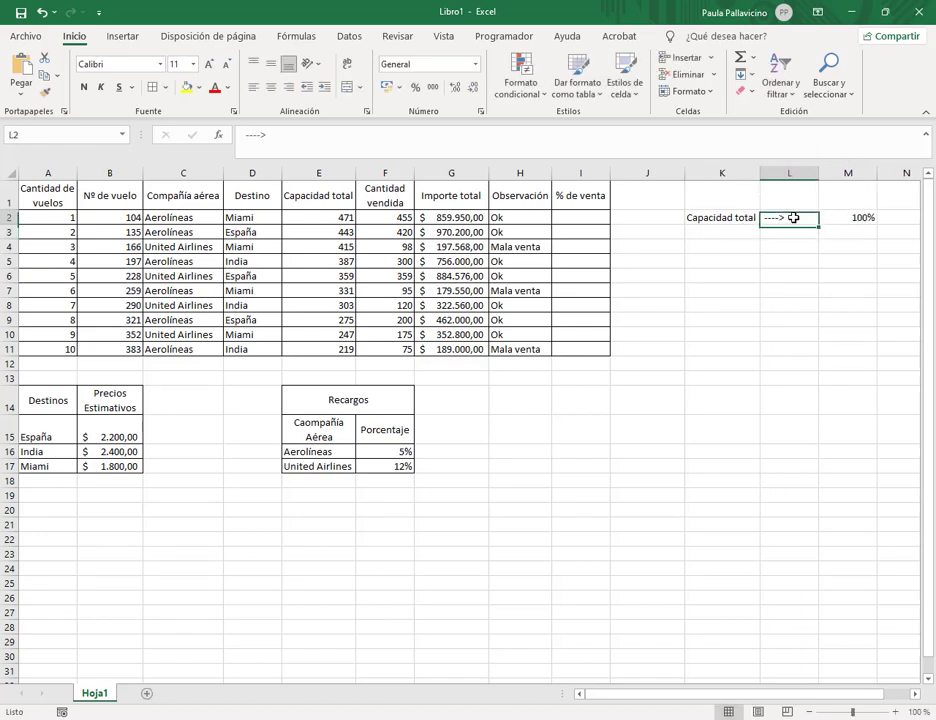
click(270, 87)
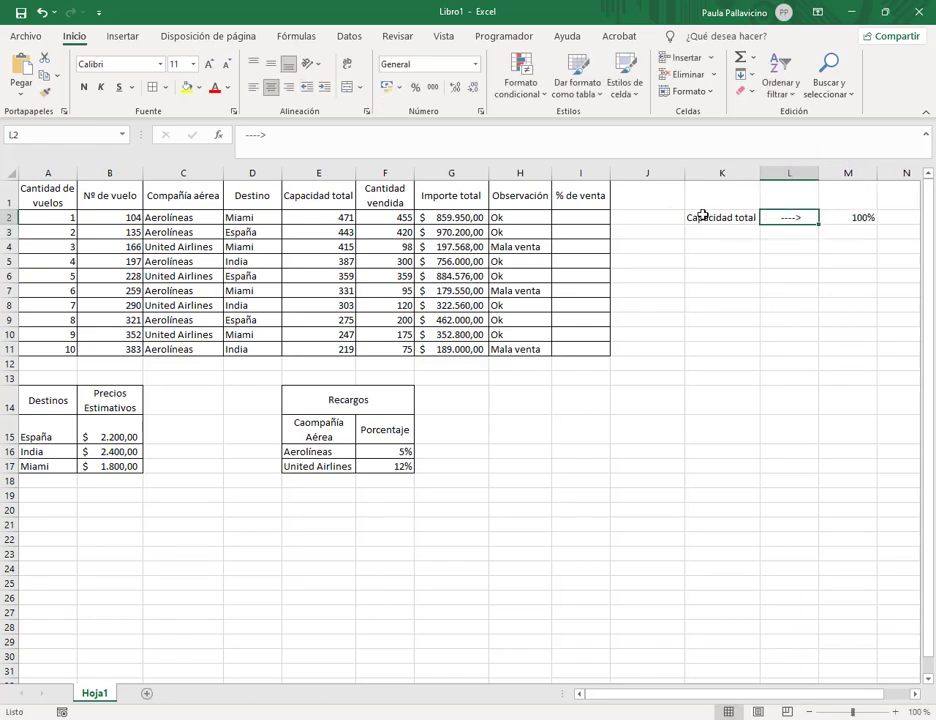
click(845, 275)
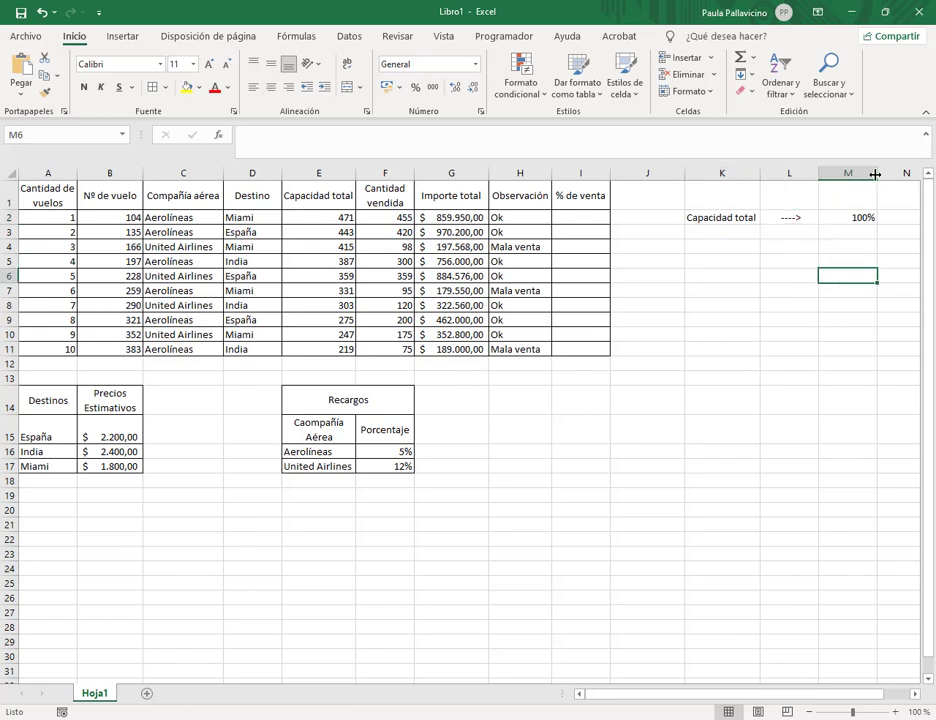
drag(875, 174, 866, 175)
Write the second rule-of-three row in K3:M3 as "Cantidad Vendida", "---->" and "x%", and centre the arrow in L3
click(710, 231)
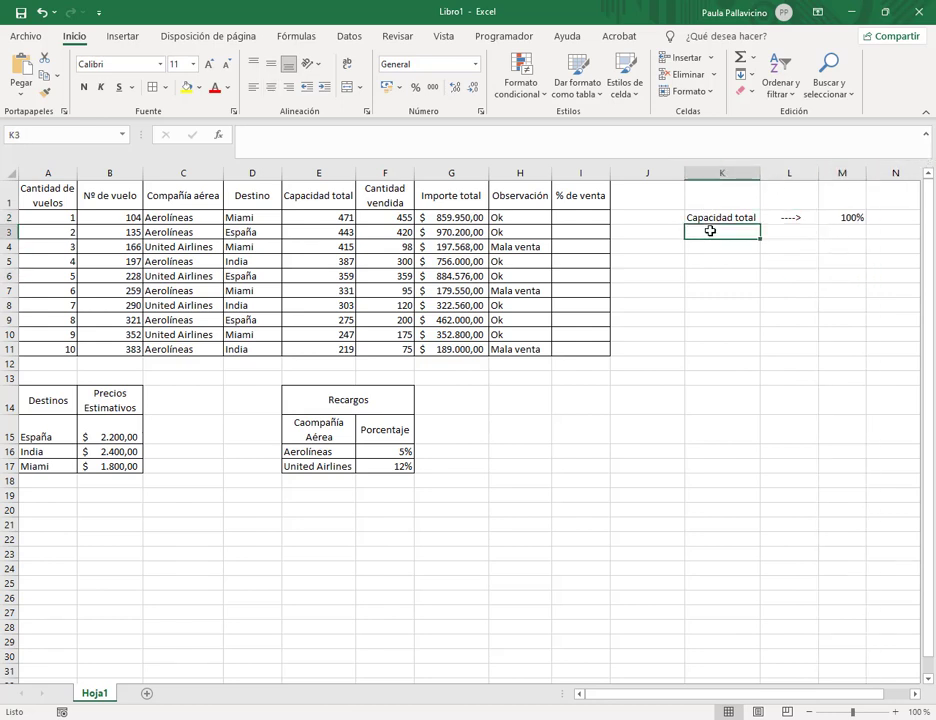
text(Cantidad)
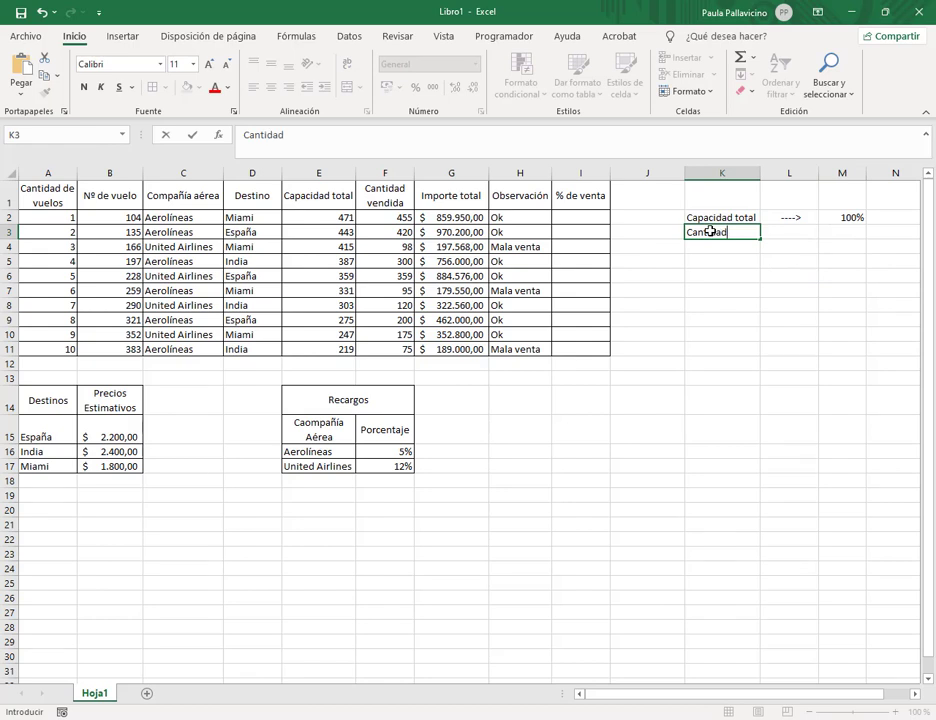
text( Vendida)
key(Tab)
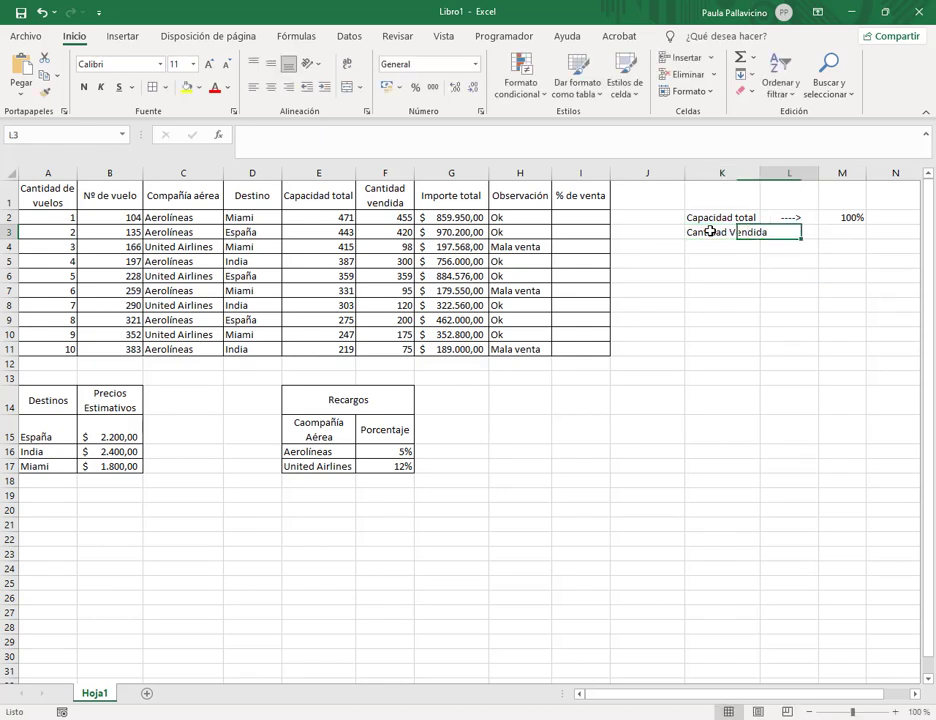
text(---->)
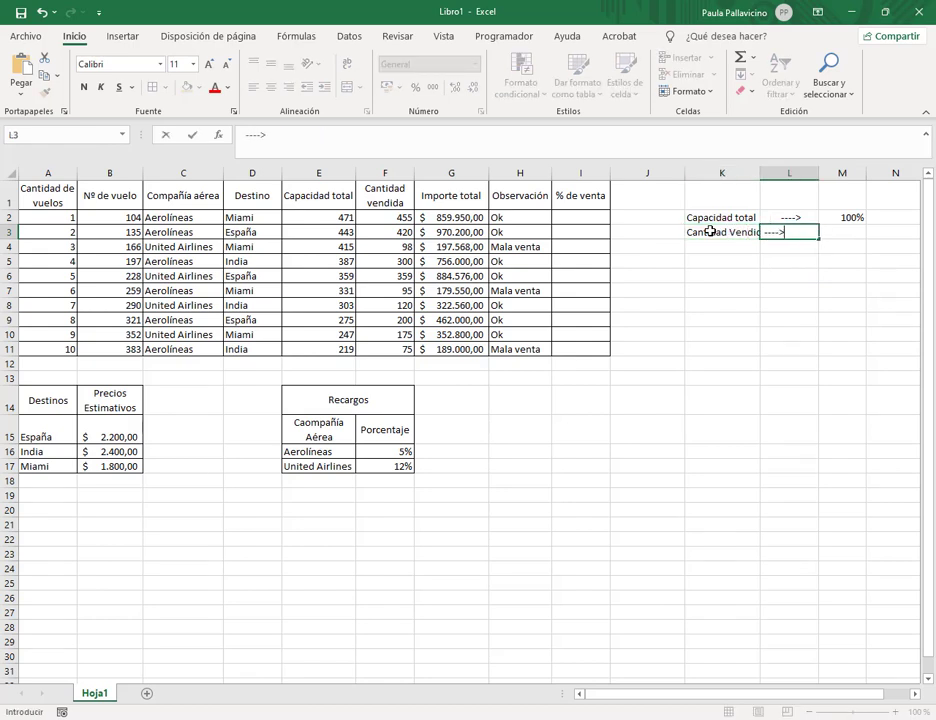
key(Tab)
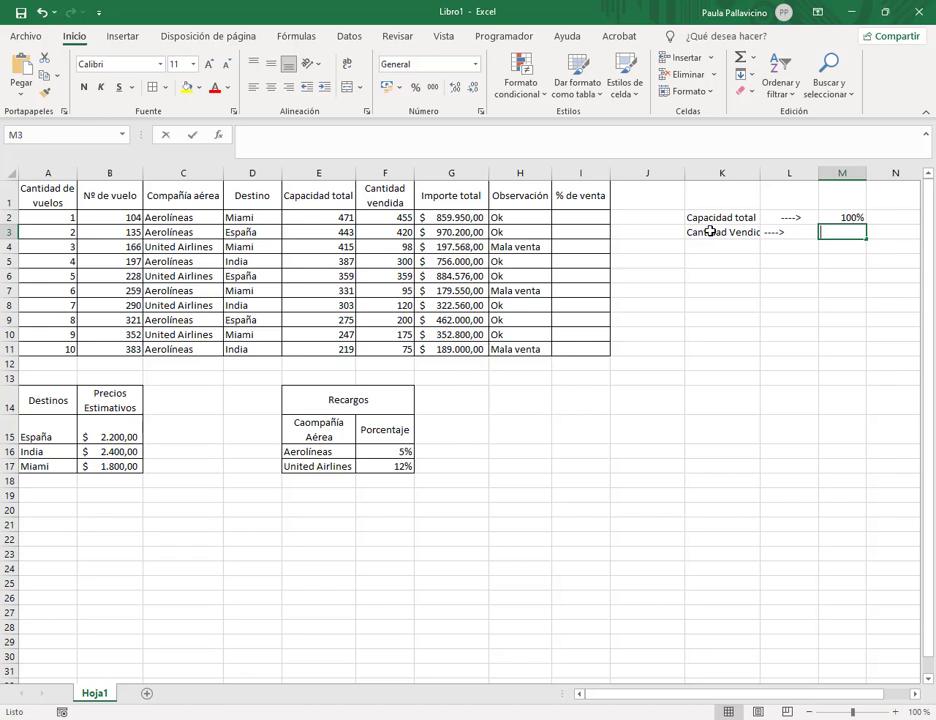
text(x%)
key(Return)
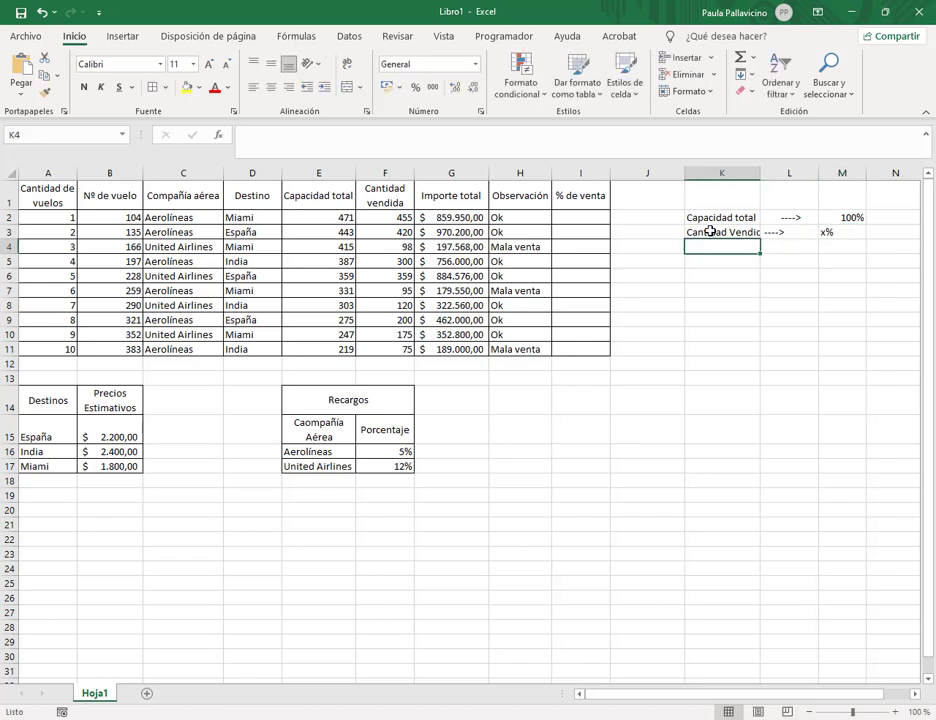
click(775, 232)
click(270, 88)
click(270, 92)
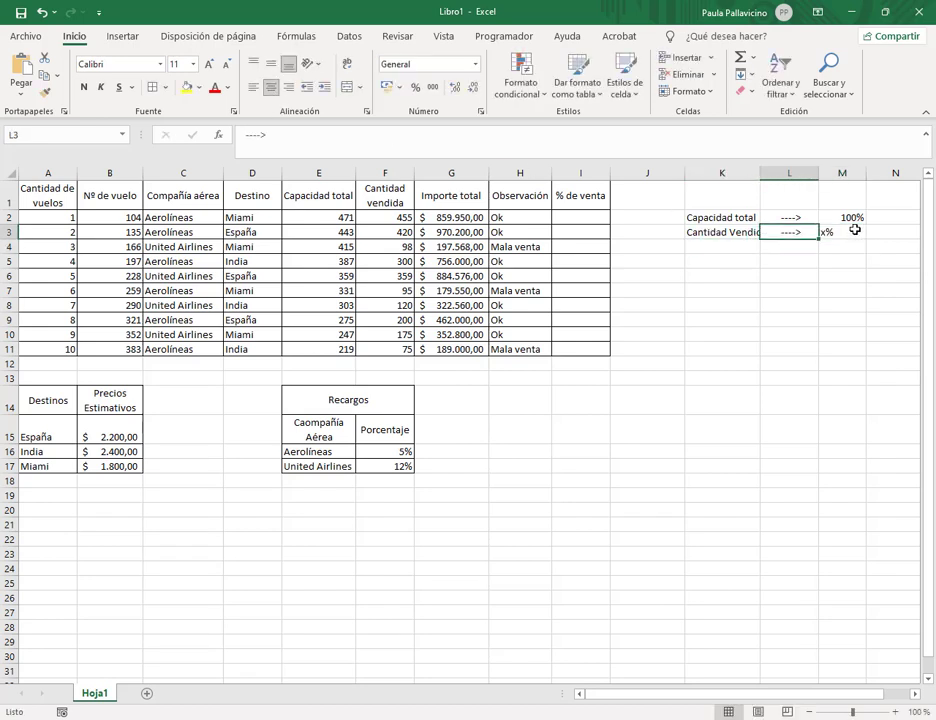
Widen column K to fit "Cantidad Vendida" and right-align the "x%" in M3
click(809, 291)
drag(761, 172, 768, 174)
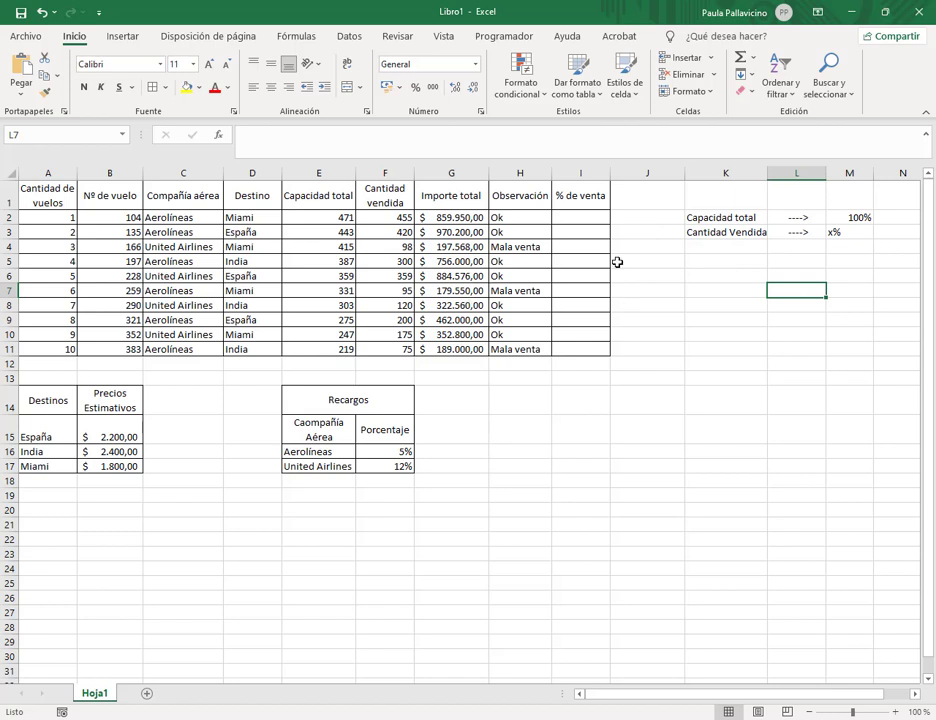
click(391, 275)
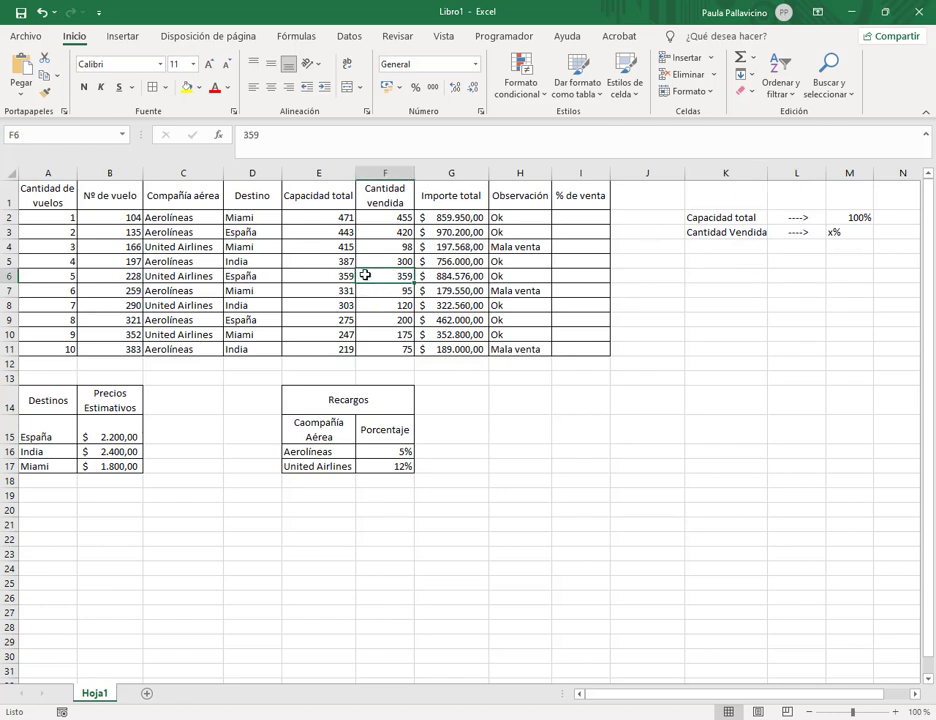
click(400, 261)
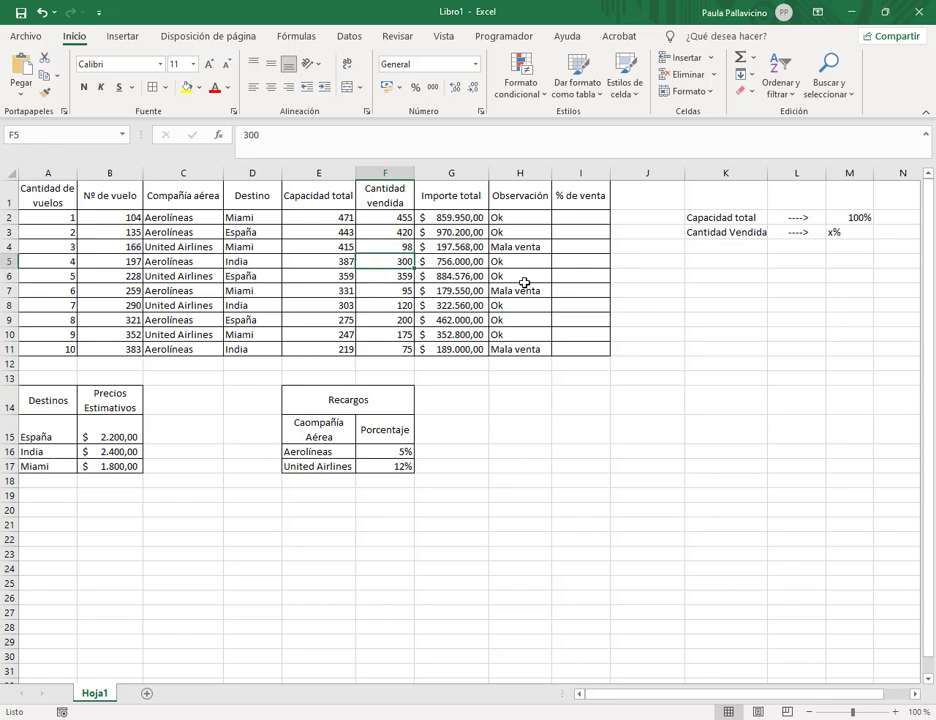
click(852, 231)
click(288, 88)
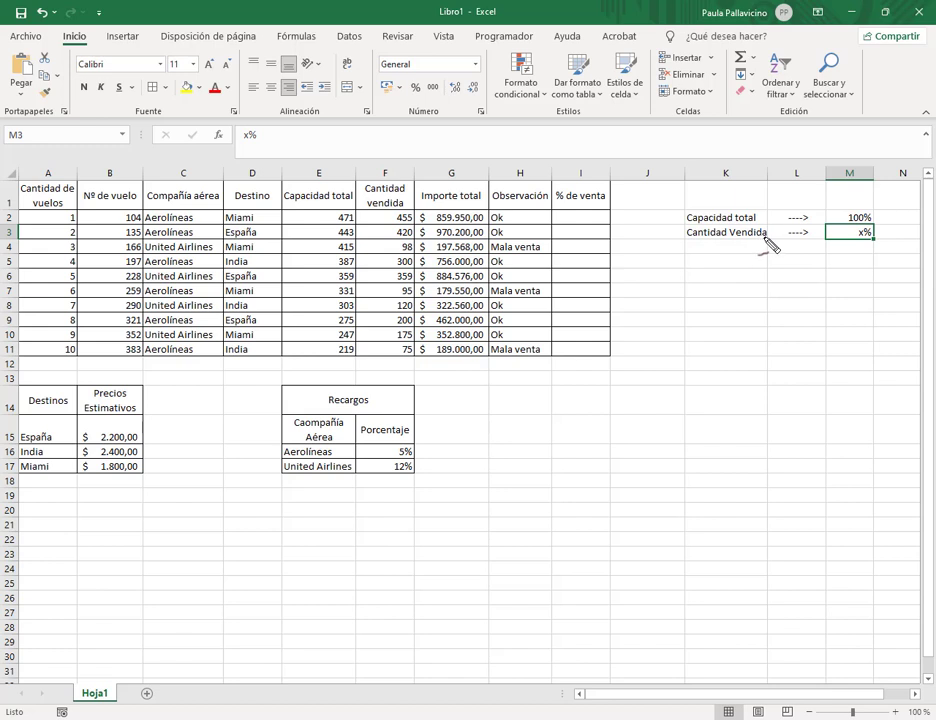
mouse_move(765, 240)
mouse_down()
mouse_move(838, 203)
mouse_move(846, 220)
mouse_move(836, 180)
mouse_move(815, 165)
mouse_move(755, 178)
mouse_move(737, 207)
mouse_move(746, 203)
mouse_up()
Calculate the first flight's % de venta in I2 with =F2/E2 and format the cell as a percentage
click(592, 216)
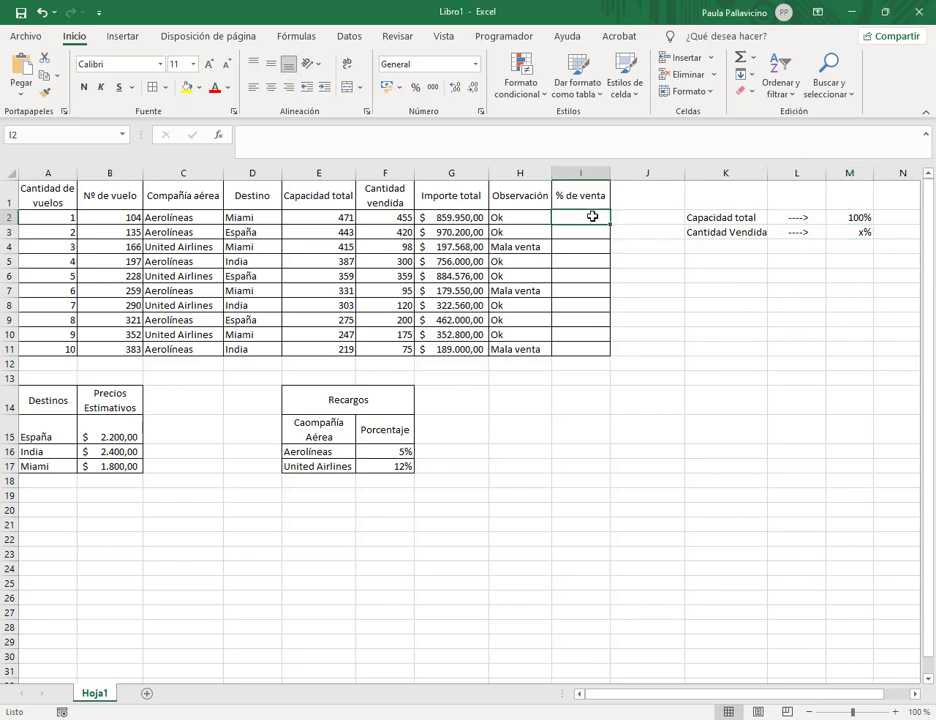
text(=)
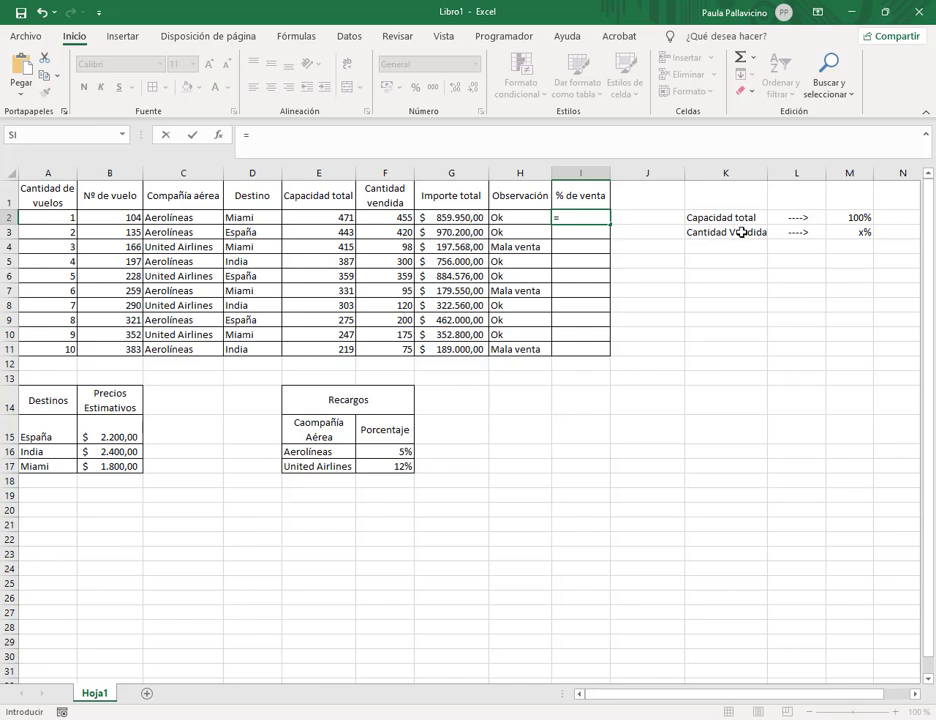
click(379, 215)
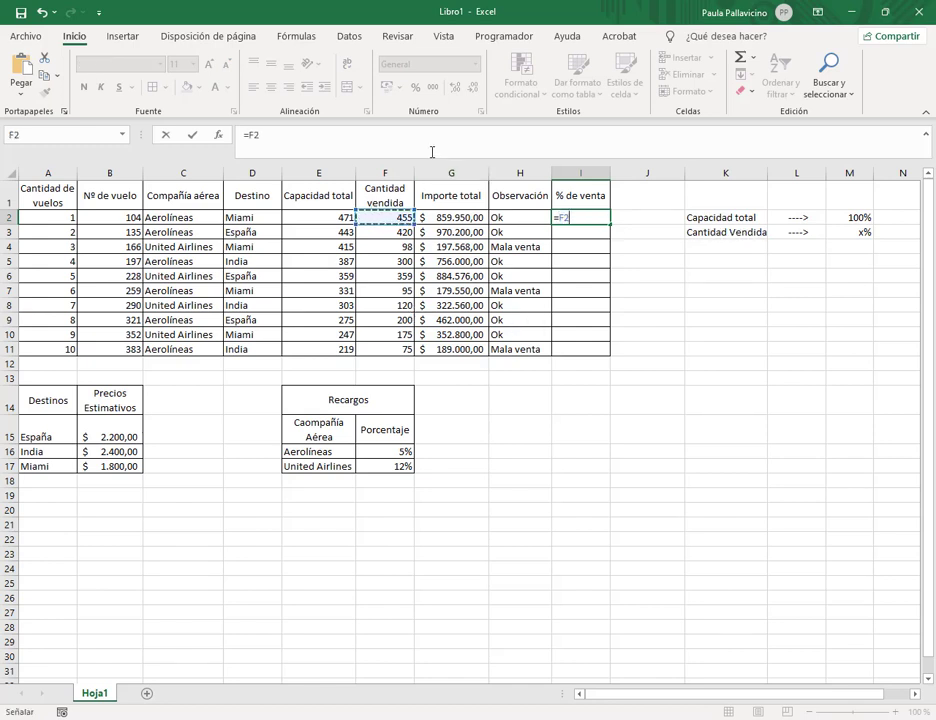
text(/)
click(330, 217)
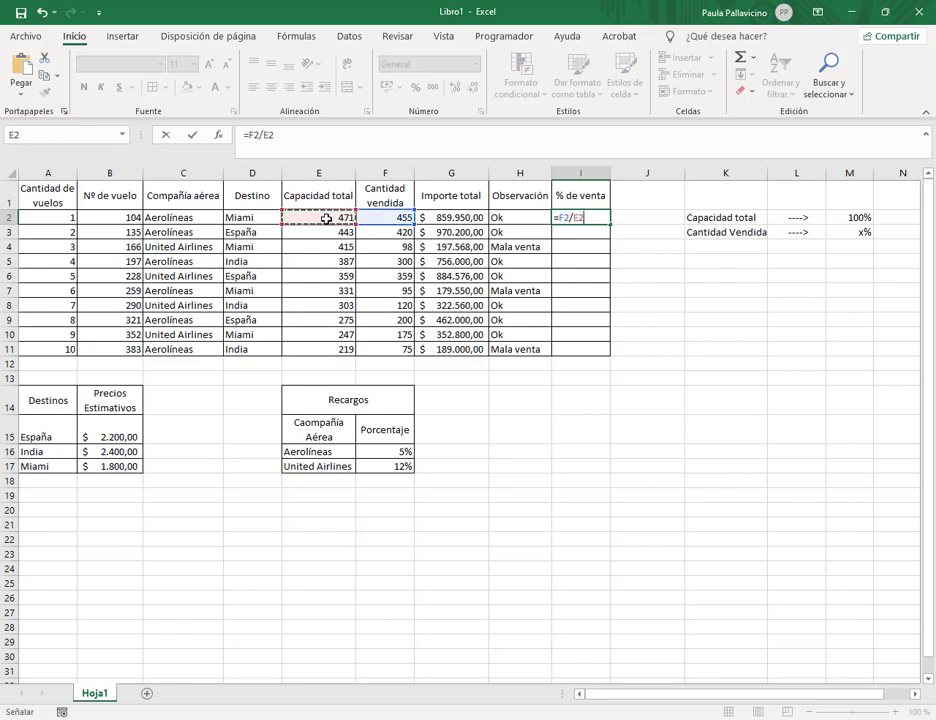
click(281, 136)
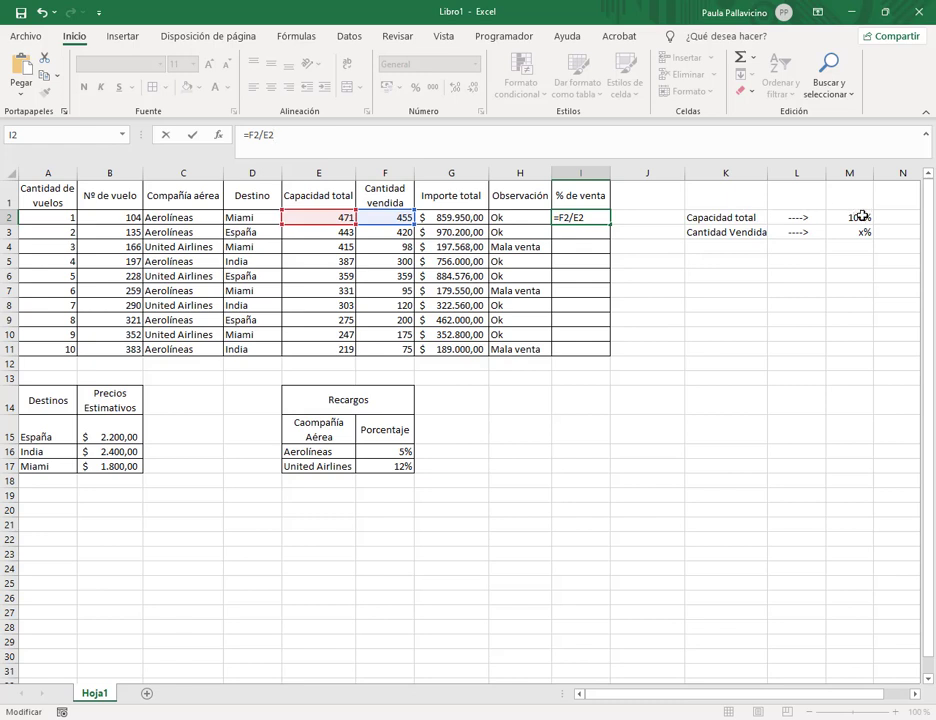
key(Return)
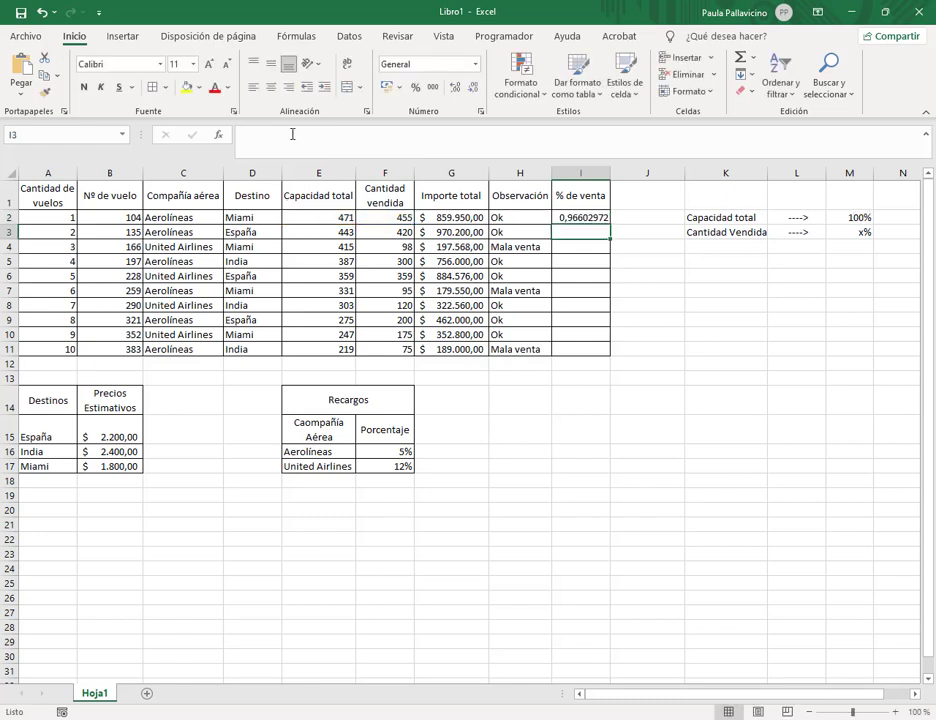
click(590, 217)
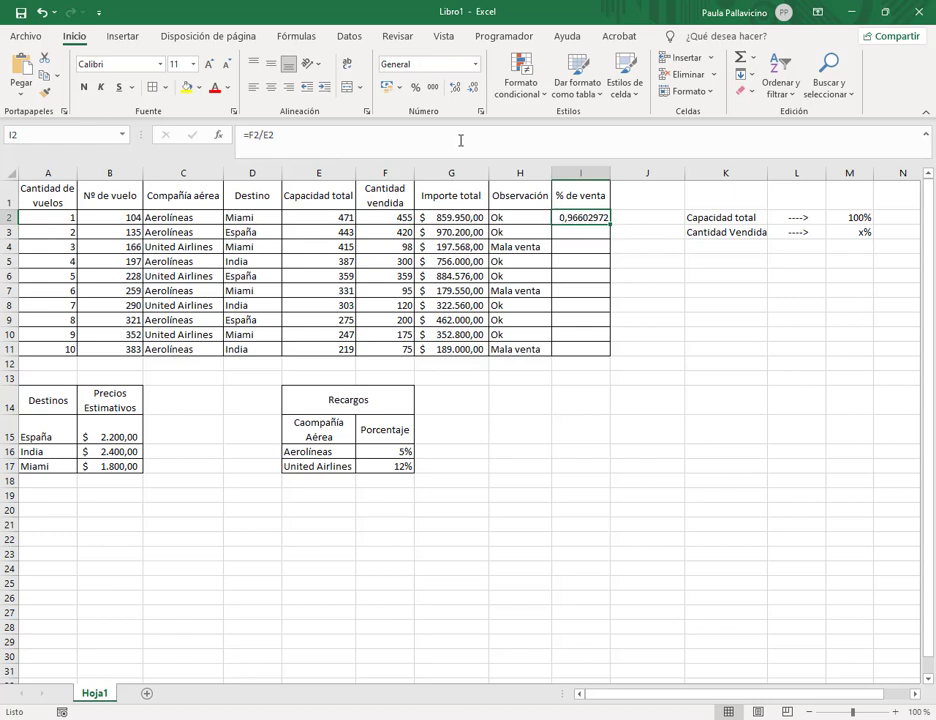
click(416, 90)
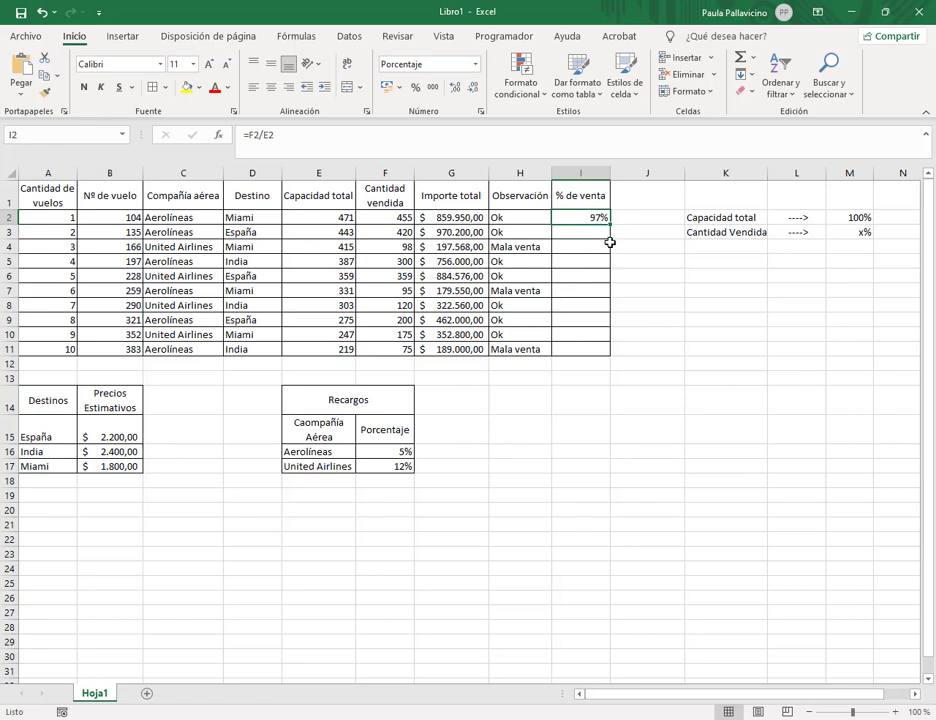
Try 471 and 580 as the first flight's Cantidad vendida in F2, and undo both test values
key(Left)
key(Left)
key(Left)
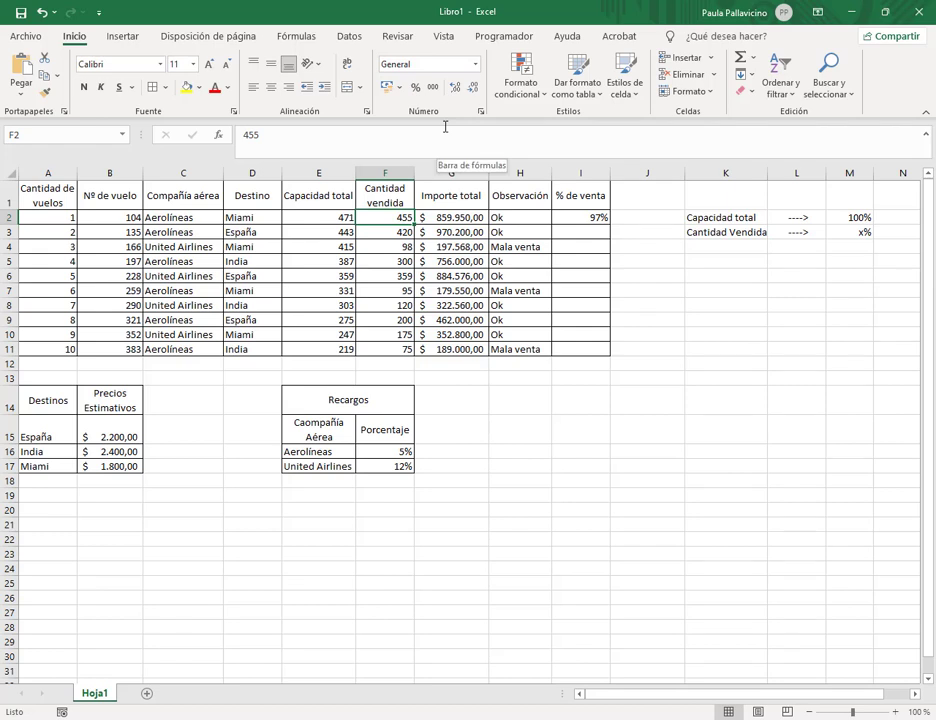
text(471)
key(Return)
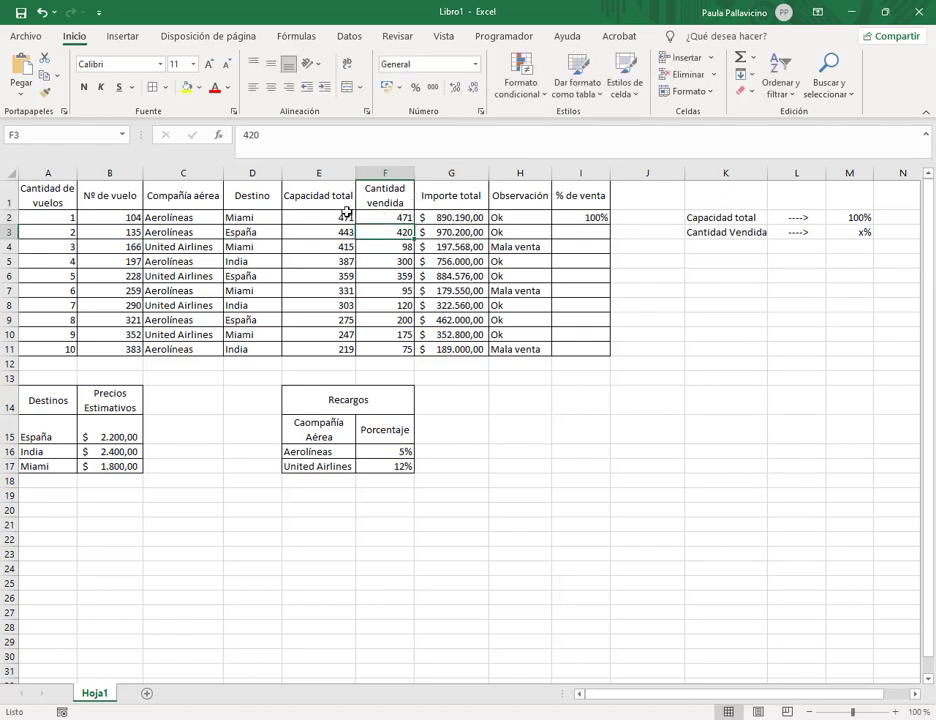
click(387, 216)
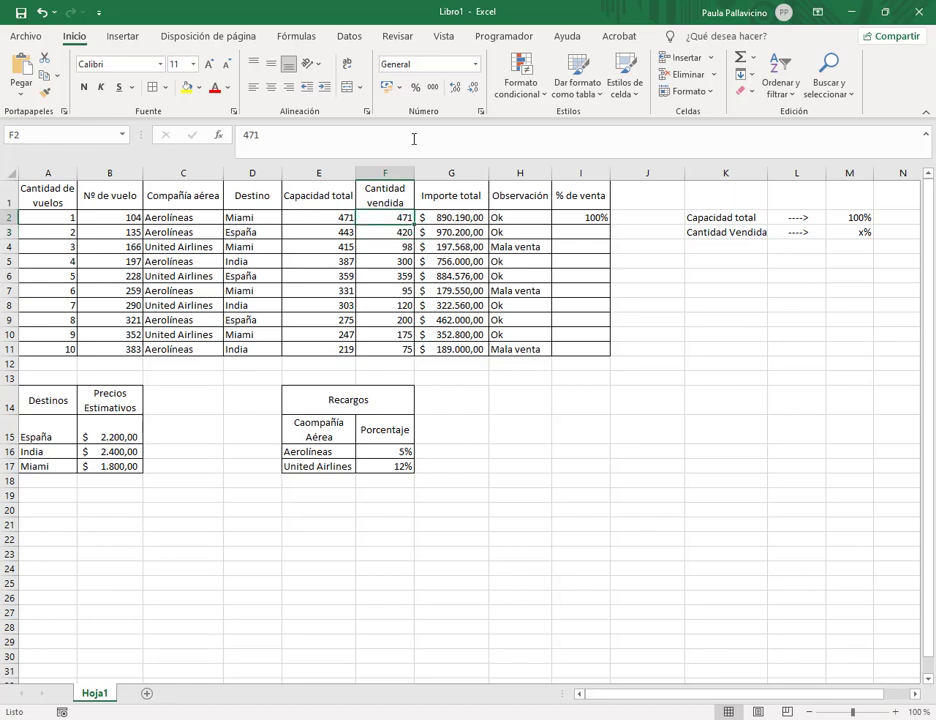
text(580)
key(Return)
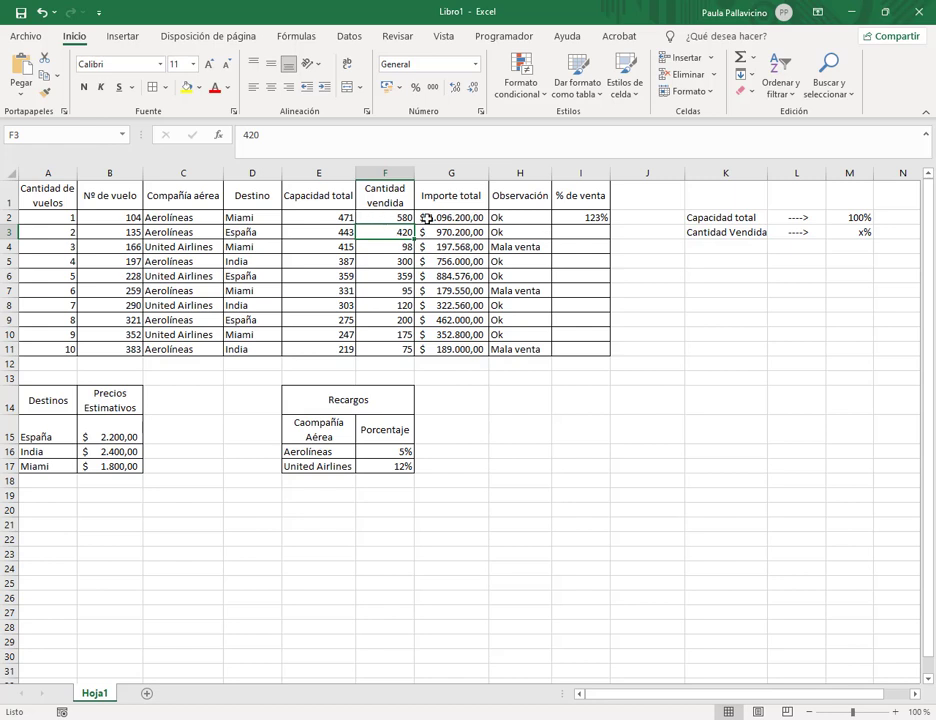
click(40, 12)
click(40, 12)
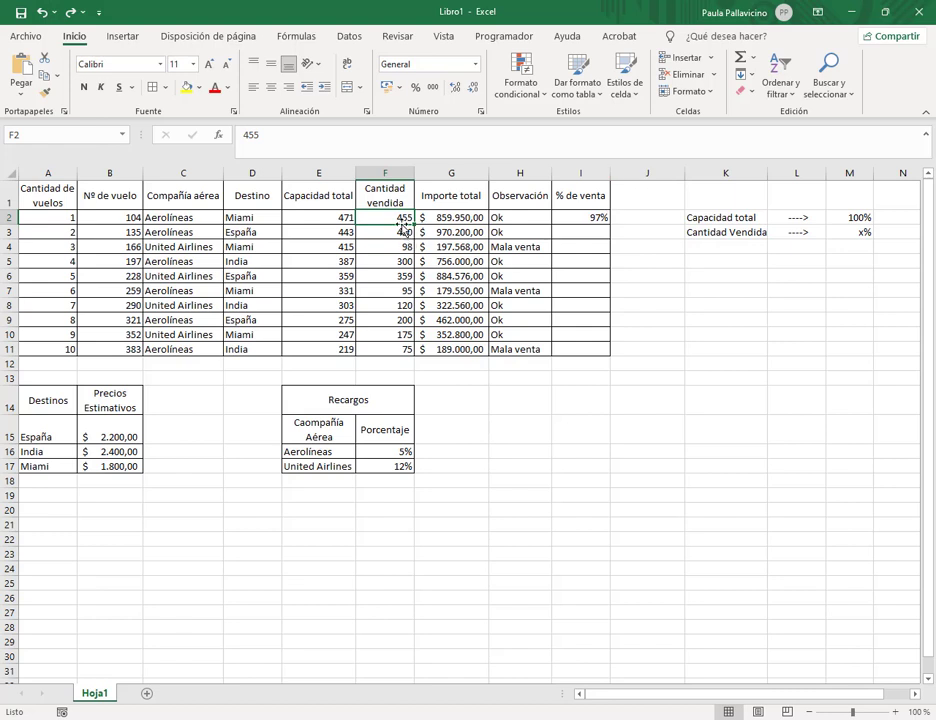
Try the inverted division =E2/F2 for the first flight's % de venta in I2
click(585, 217)
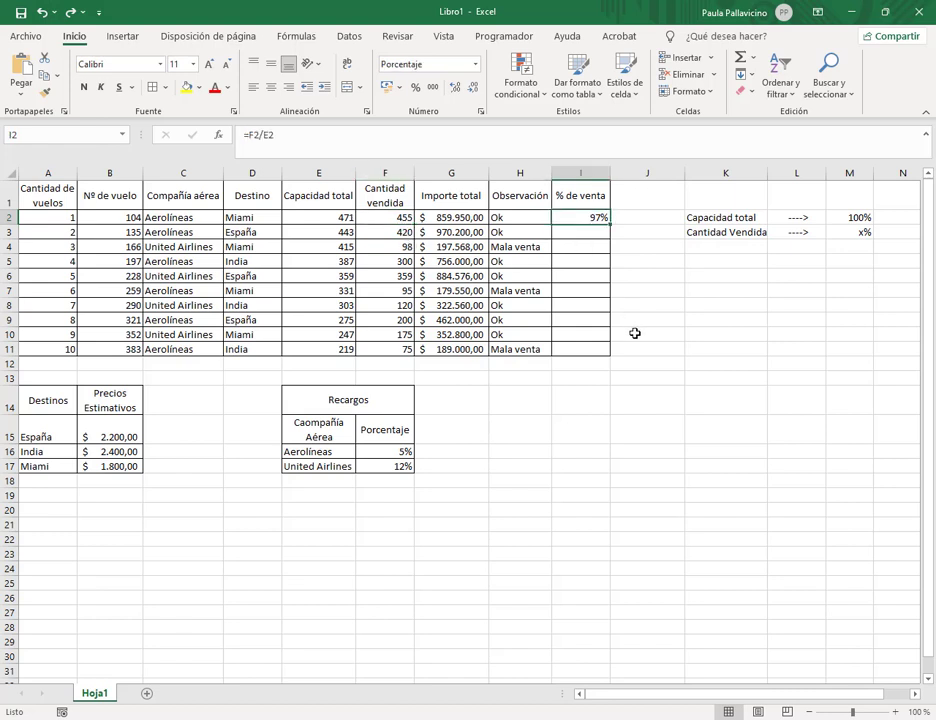
text(=)
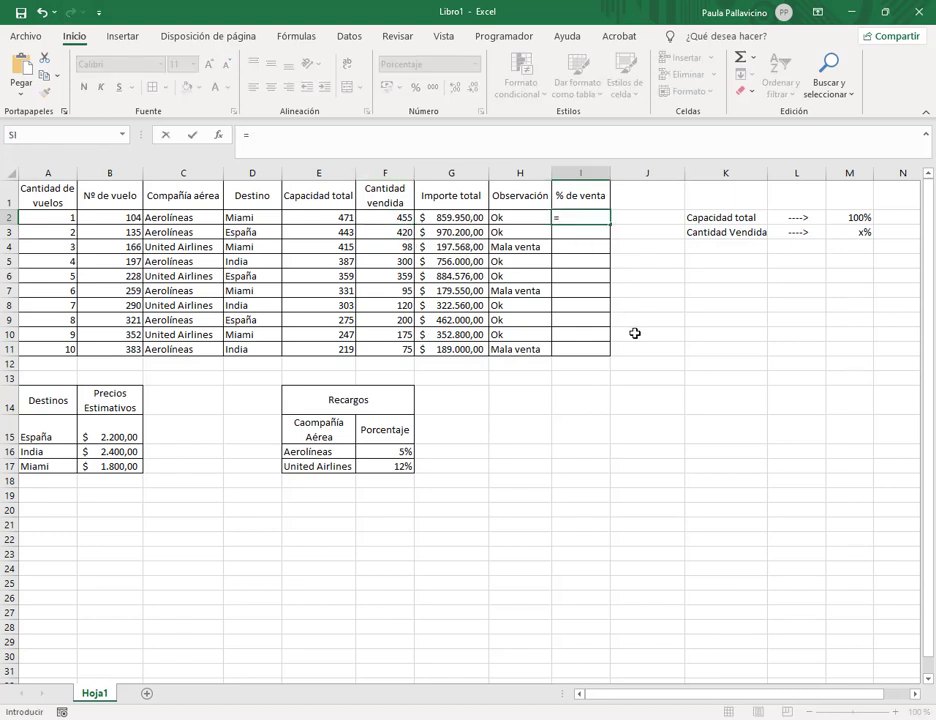
click(334, 215)
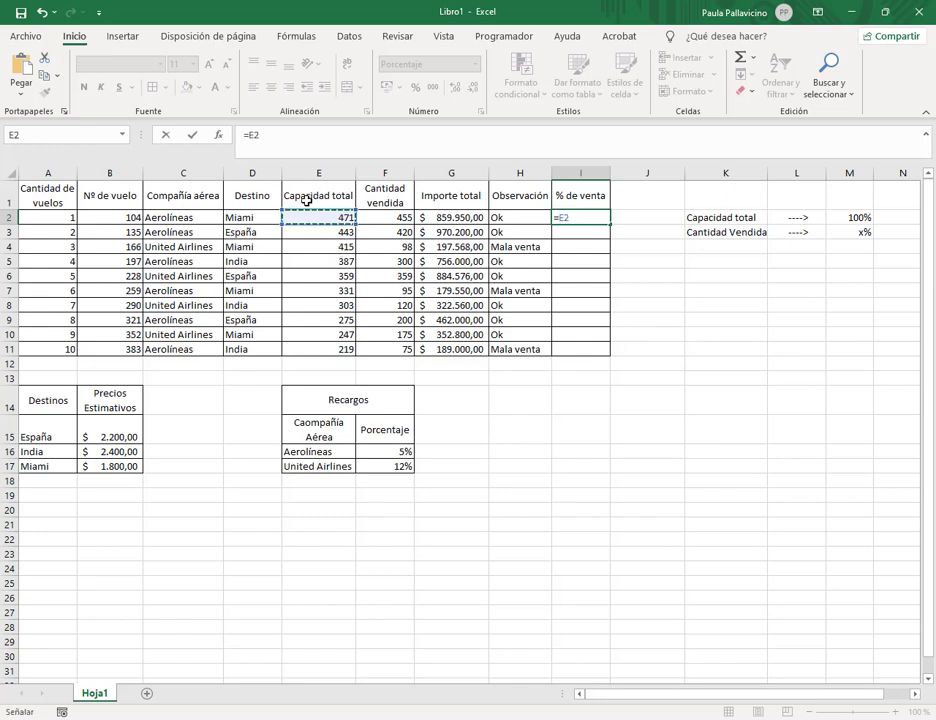
text(/)
click(384, 217)
key(Return)
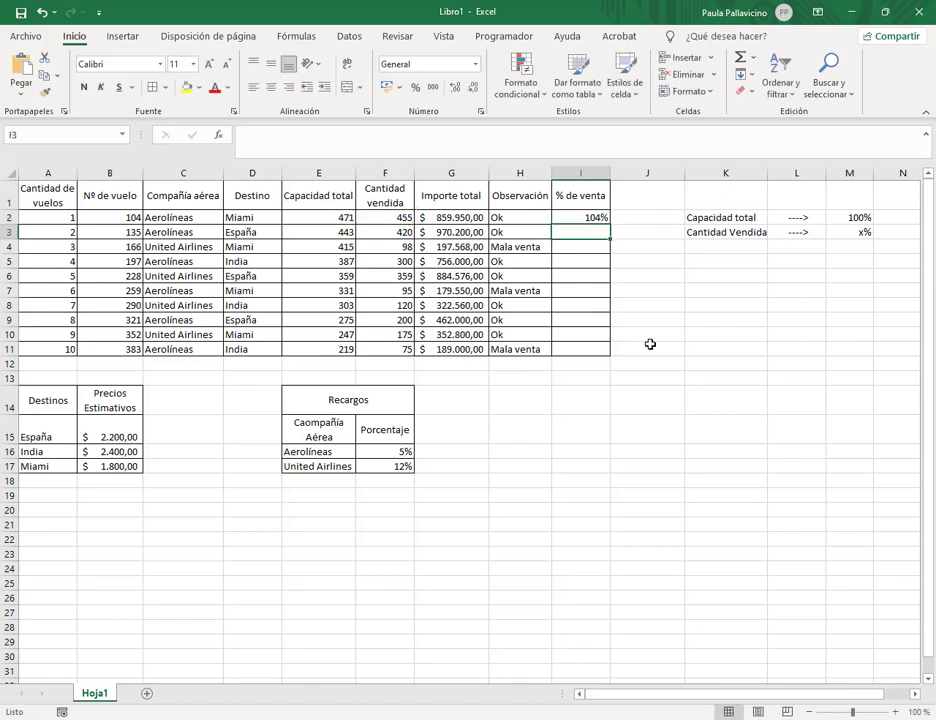
Try filling the inverted formula from I2 down to I11, and undo the fill
click(594, 218)
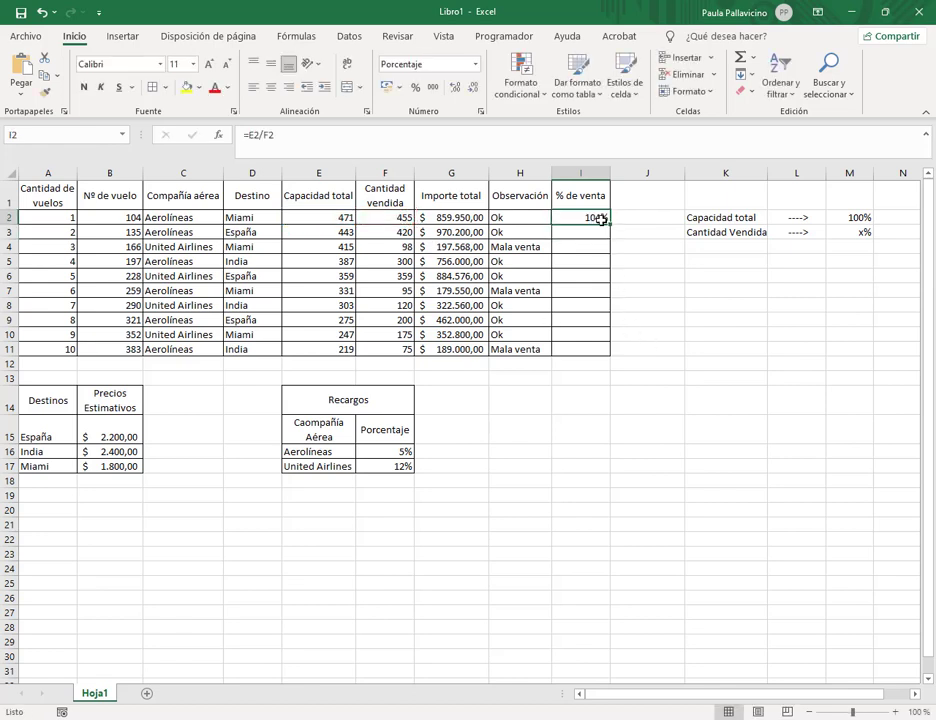
drag(610, 222, 608, 355)
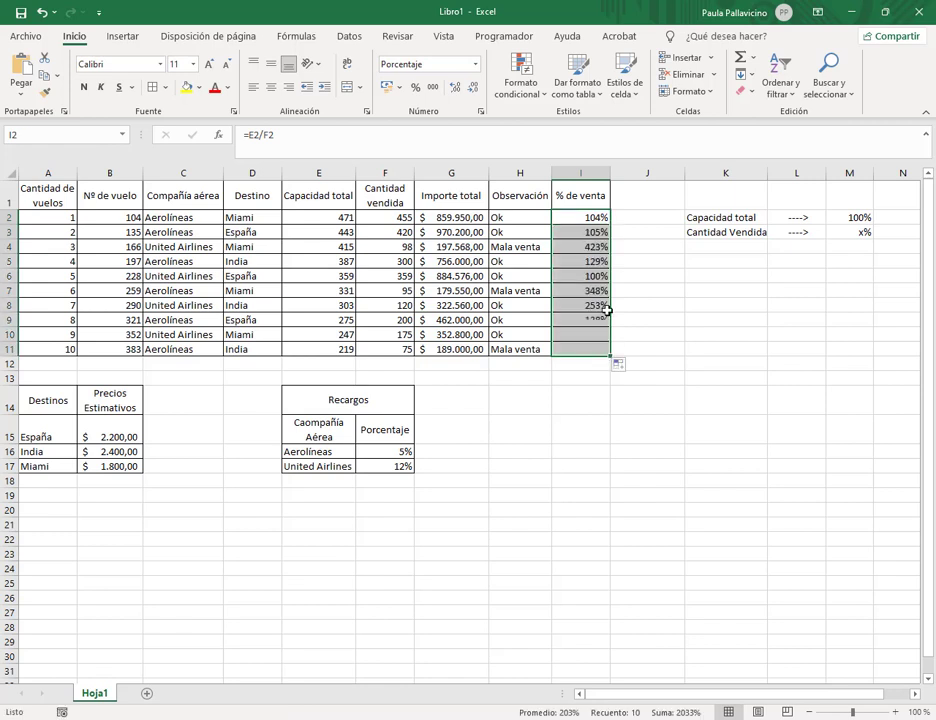
click(591, 219)
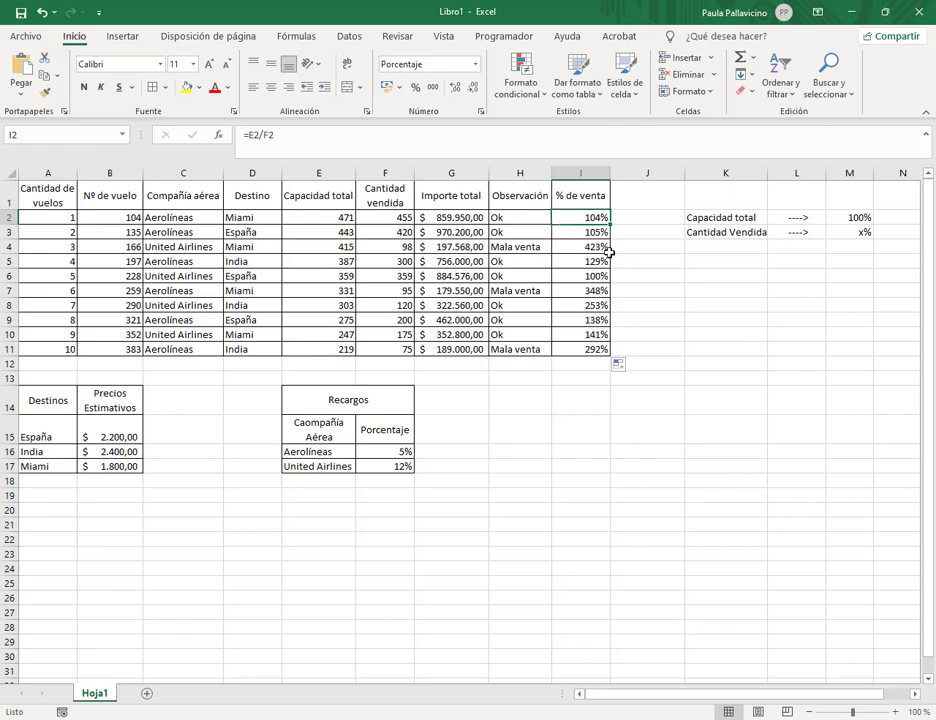
key(ctrl+z)
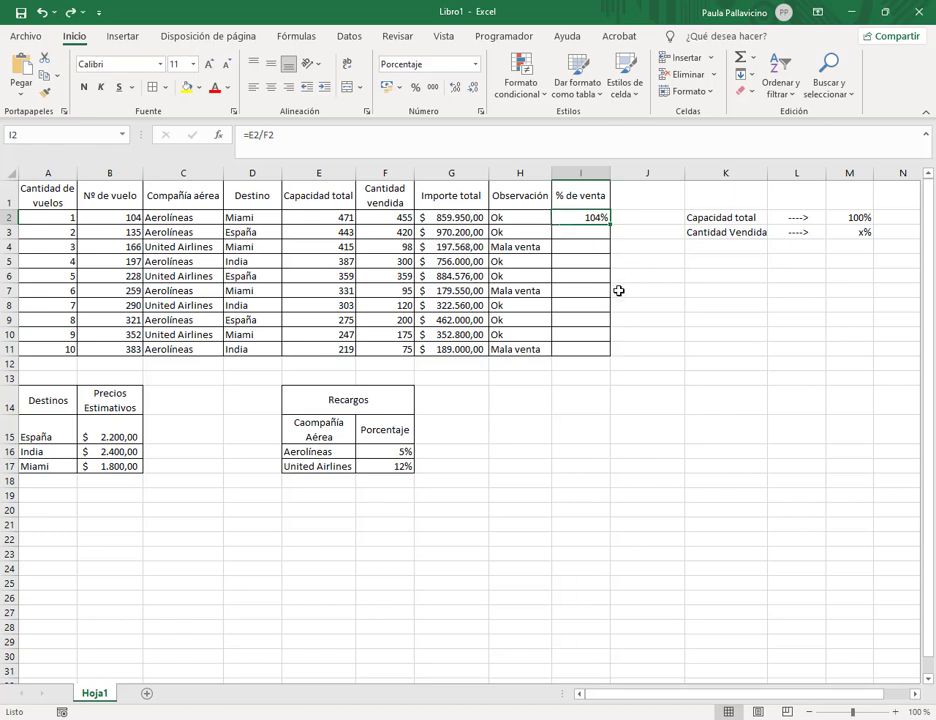
Replace the inverted formula in I2 with =F2/E2, dividing Cantidad vendida by Capacidad total
text(=)
click(404, 217)
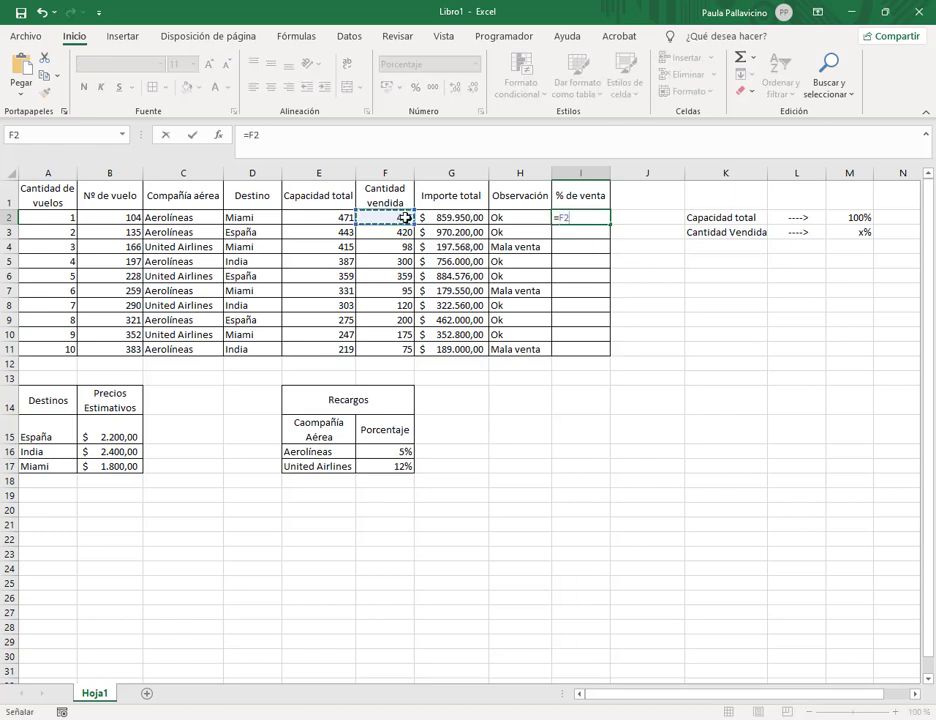
text(/)
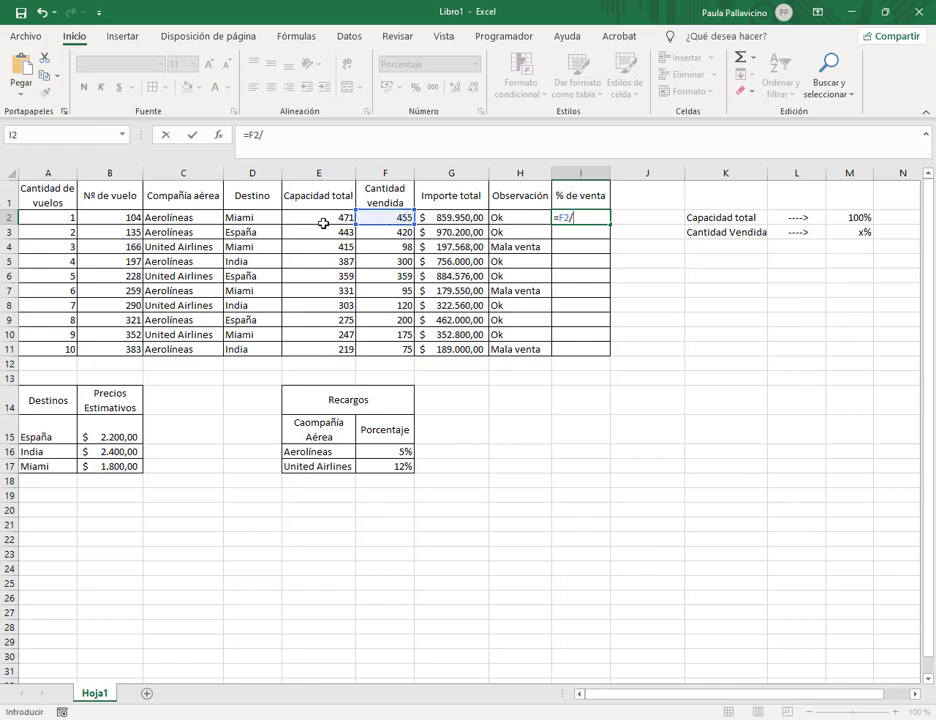
click(323, 217)
key(Return)
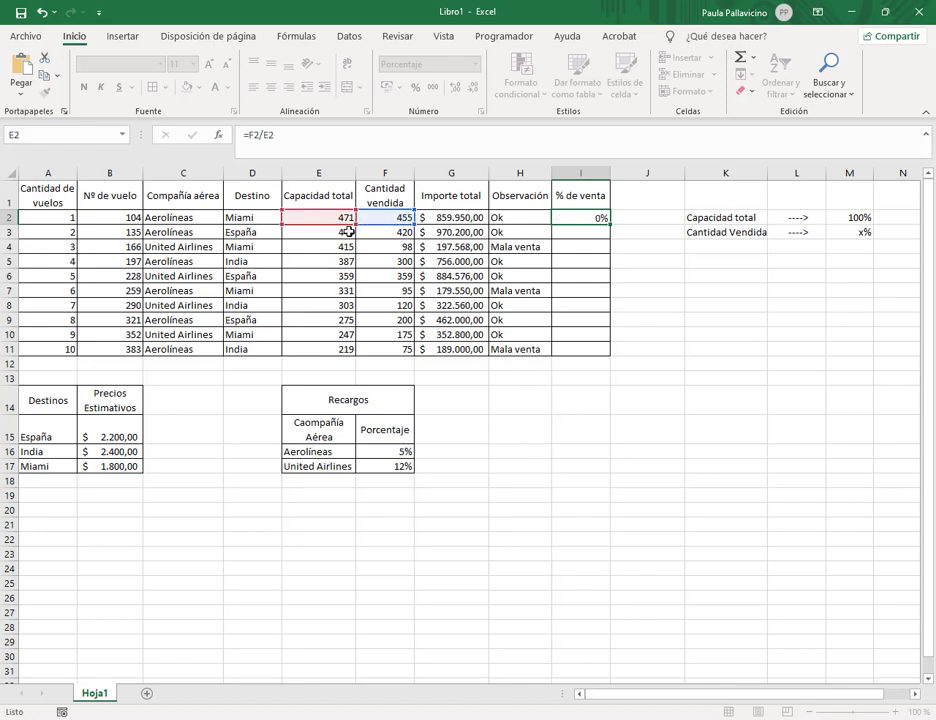
Fill the % de venta formula from I2 down through I11
click(597, 217)
drag(609, 224, 610, 356)
click(632, 451)
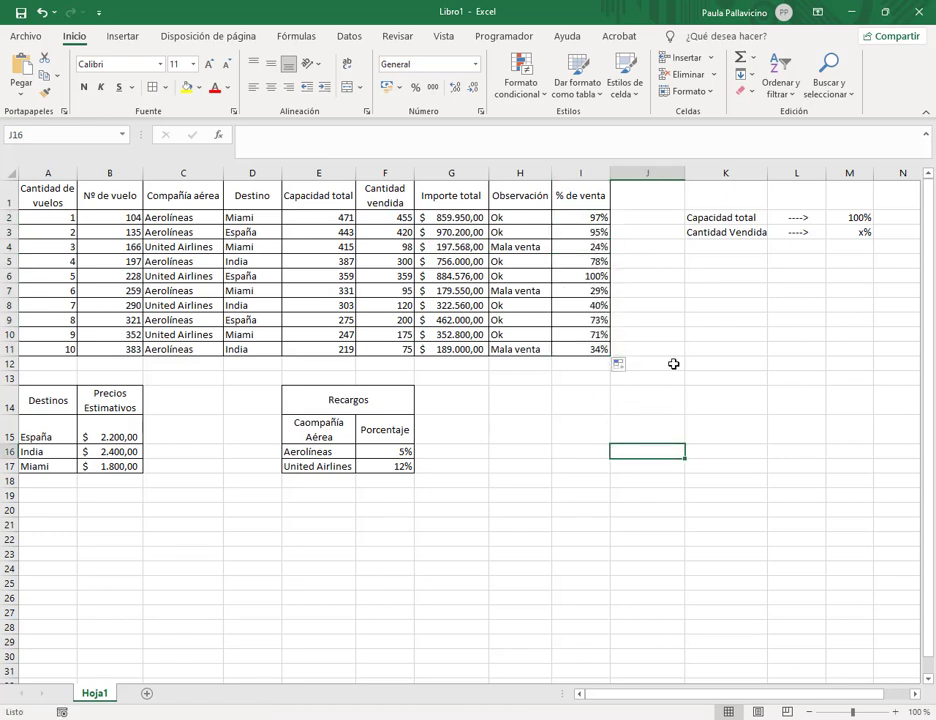
Check the remaining exercise tasks in the PDF and name the ranges C2:C11 compañia and D2:D11 destino
key(alt+Tab)
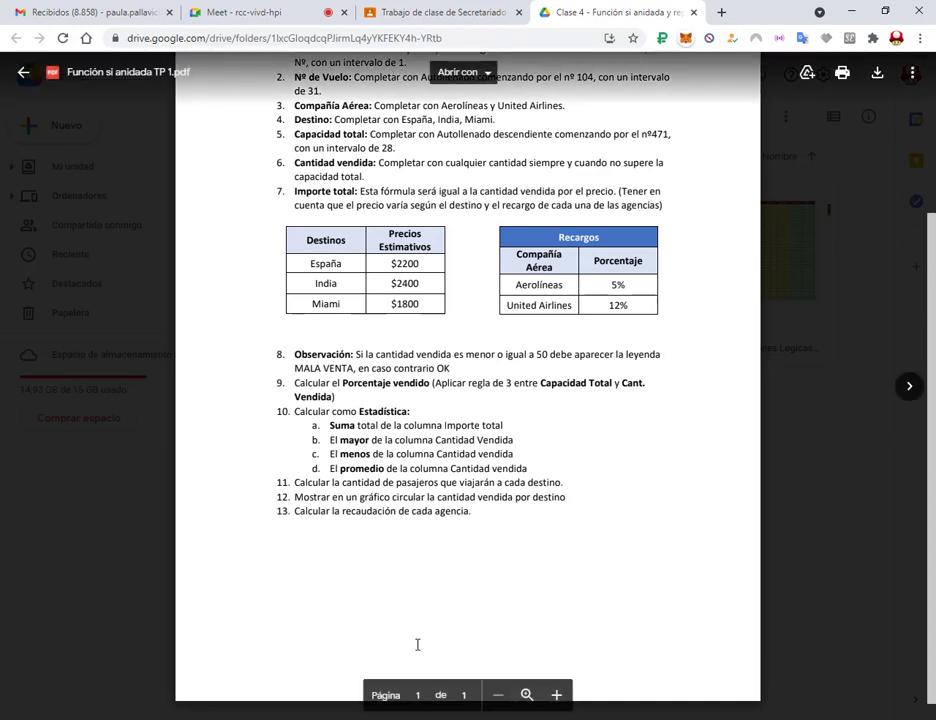
key(alt+Tab)
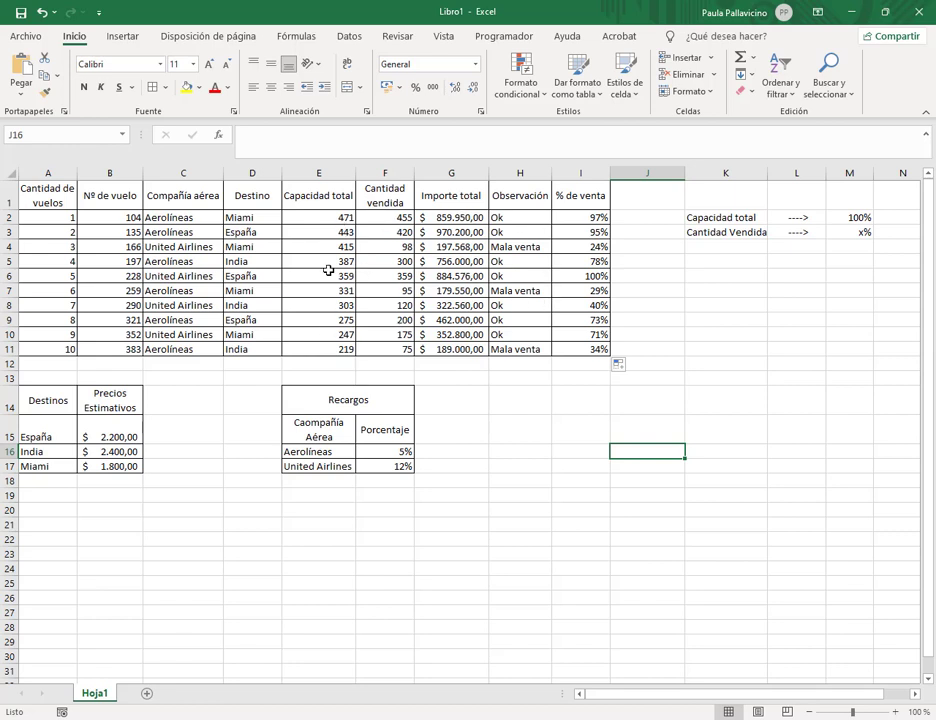
drag(195, 318, 185, 349)
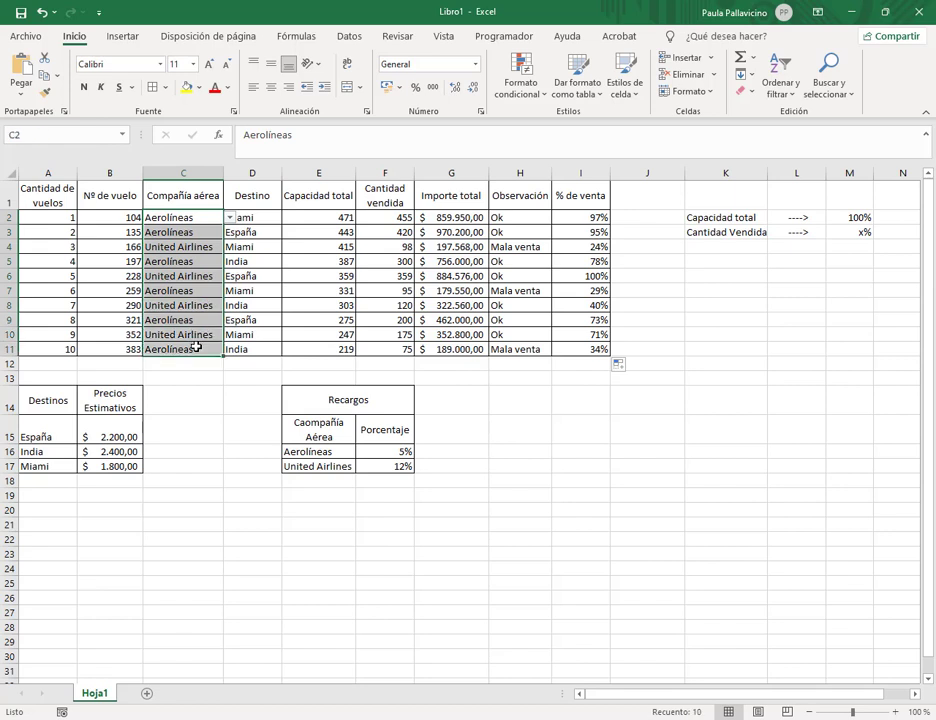
click(74, 133)
text(compañia)
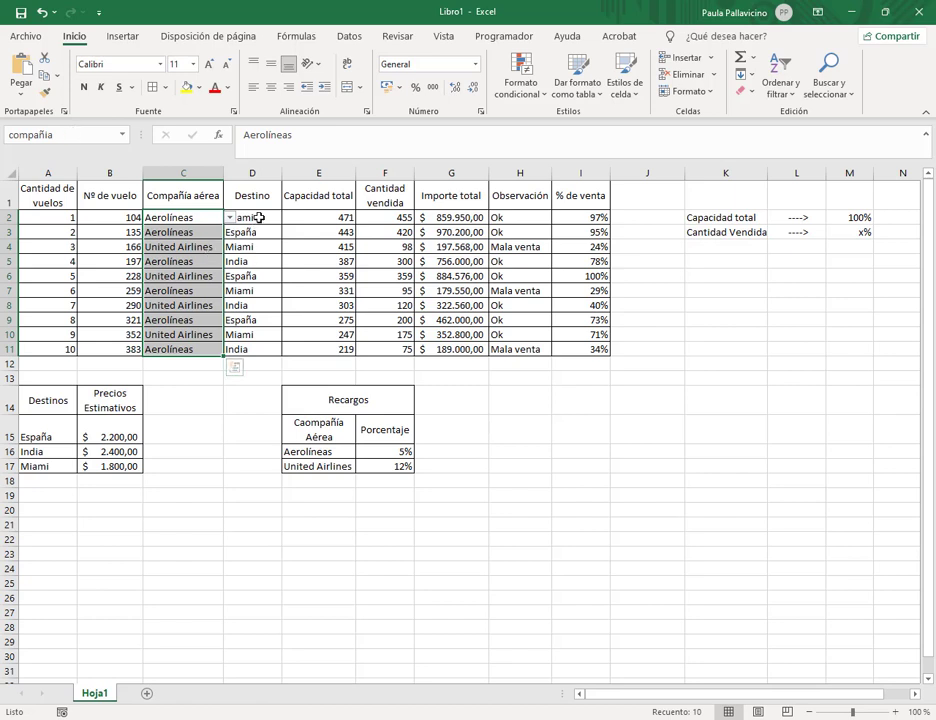
drag(250, 217, 255, 350)
click(33, 136)
text(destino)
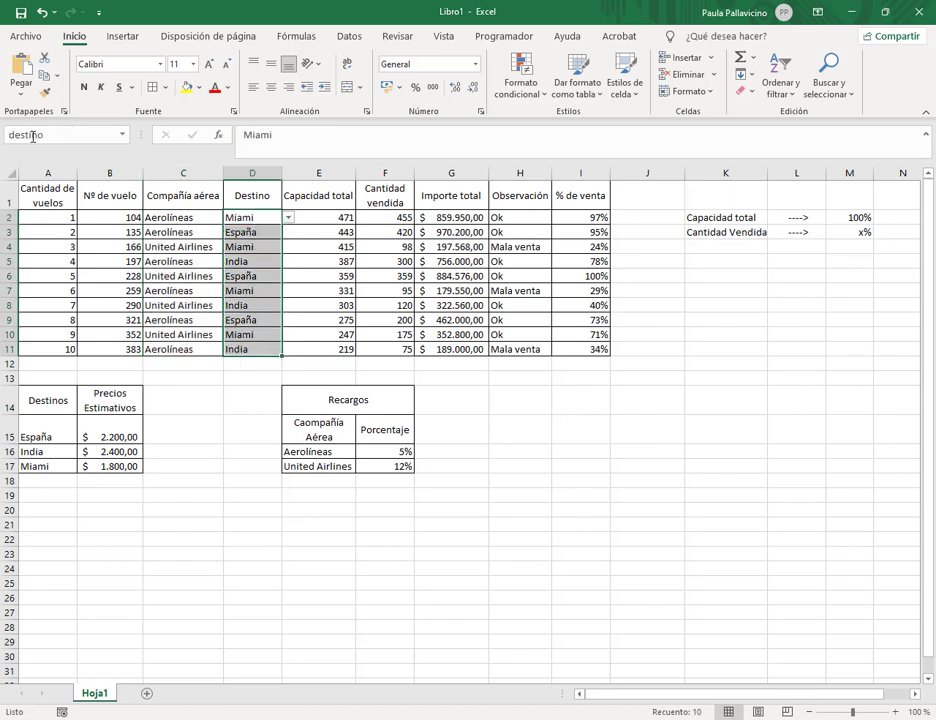
key(Return)
Name the Cantidad vendida range F2:F11 cantidad_vendida
click(341, 215)
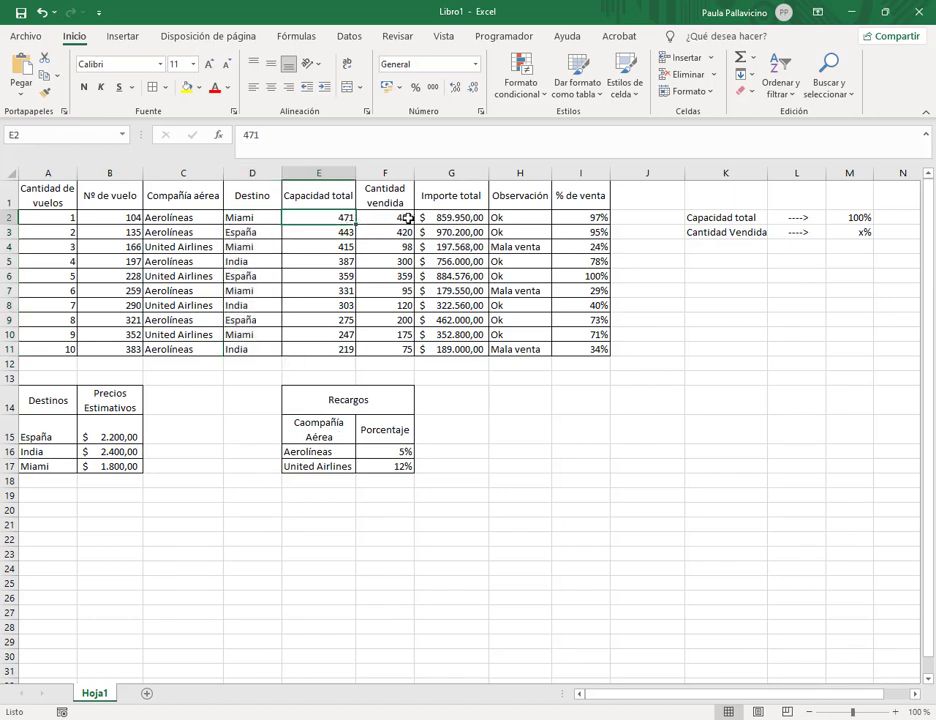
drag(409, 218, 403, 349)
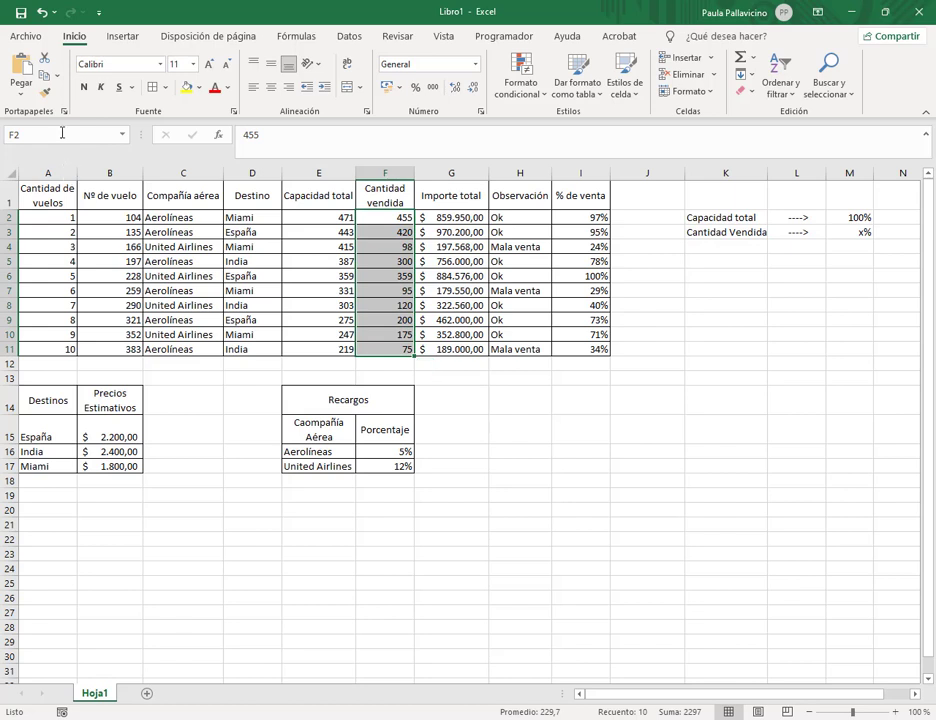
click(62, 132)
text(cantidad_vendid)
text(ad_vendida)
key(Return)
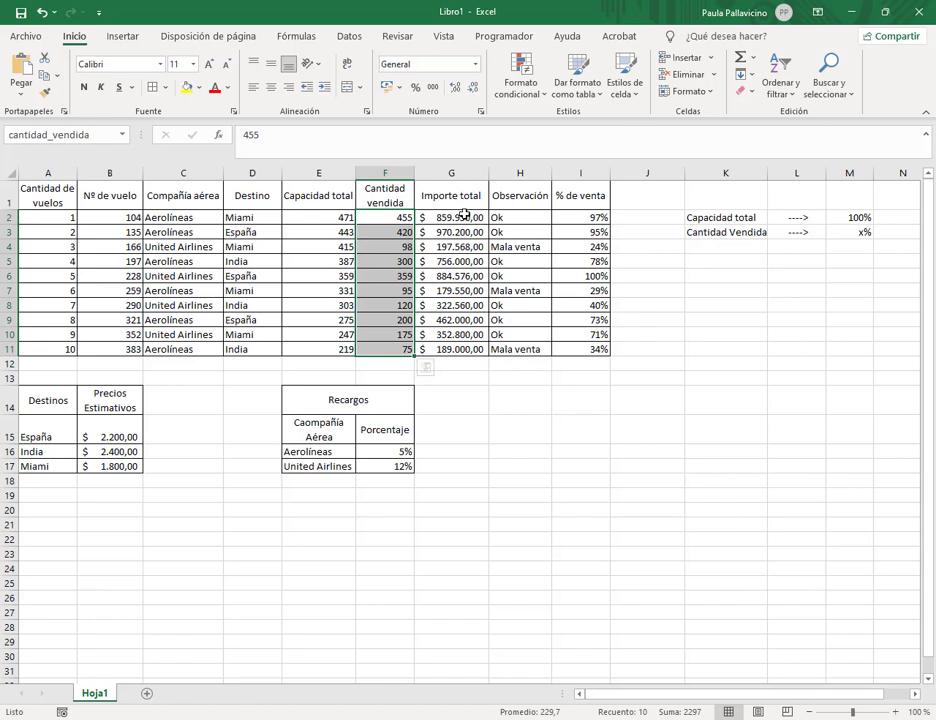
Name the Importe total range G2:G11 importe
drag(464, 214, 455, 349)
click(34, 131)
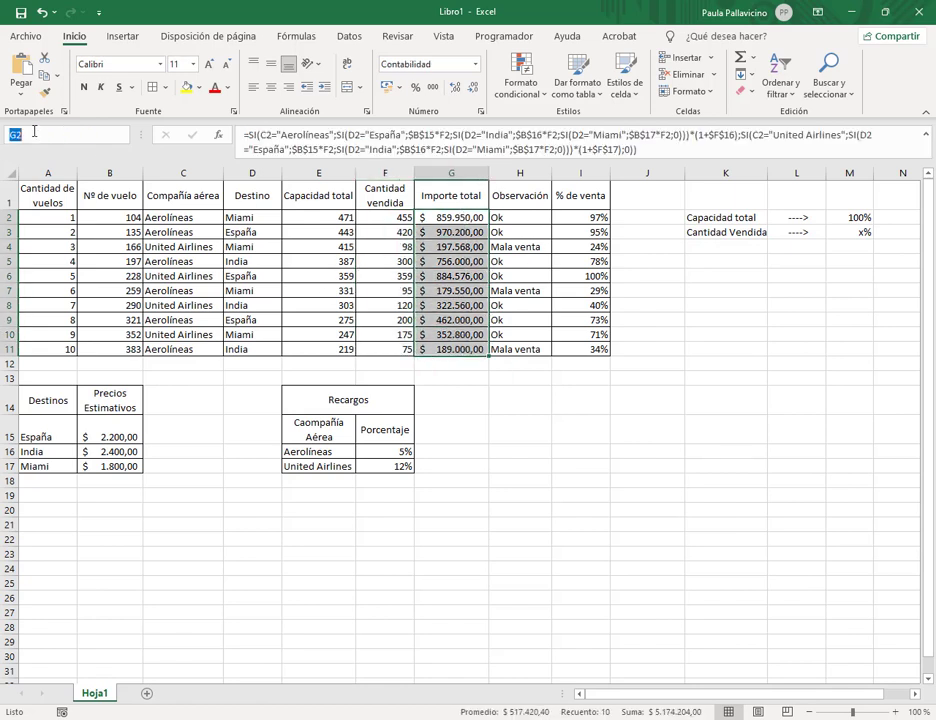
text(importe)
key(Return)
click(312, 218)
click(205, 395)
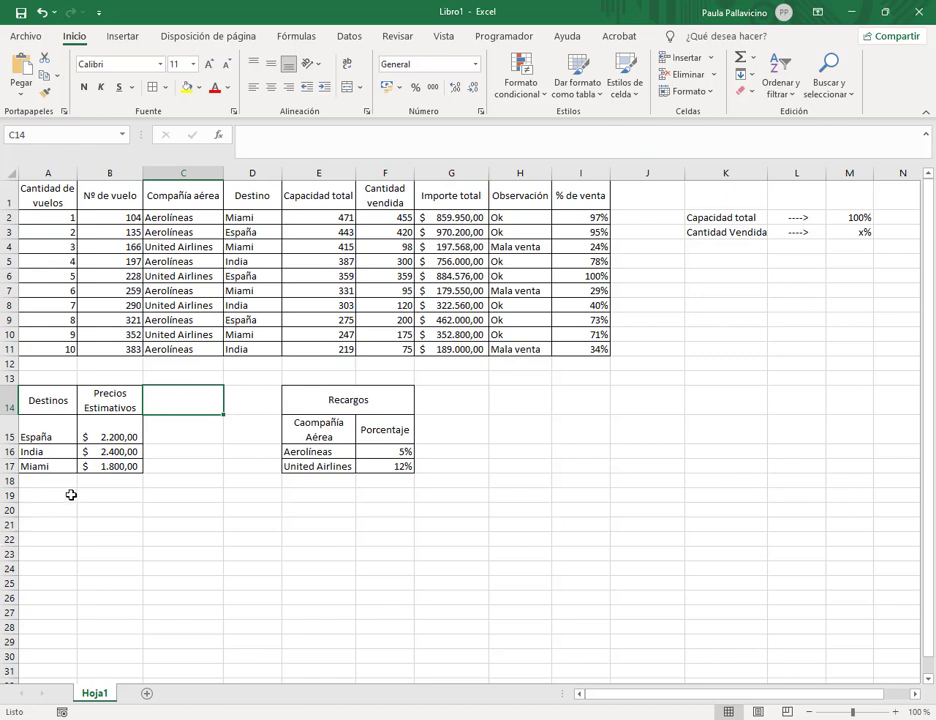
Add a new worksheet to the workbook and rename it Estadísticas
click(70, 493)
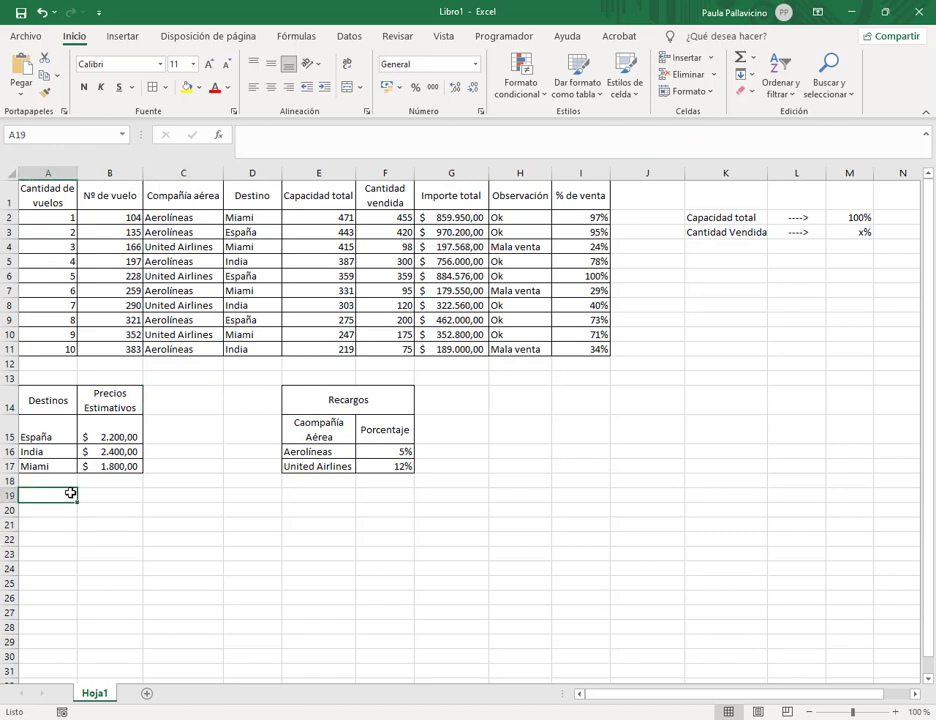
click(146, 694)
double_click(143, 694)
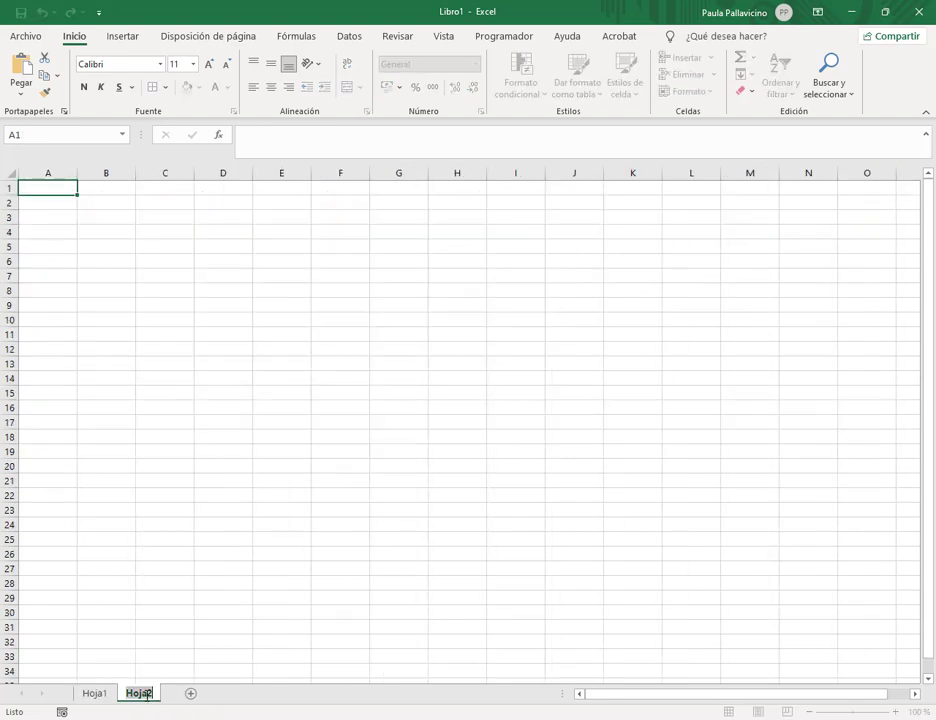
text(Estadísticas)
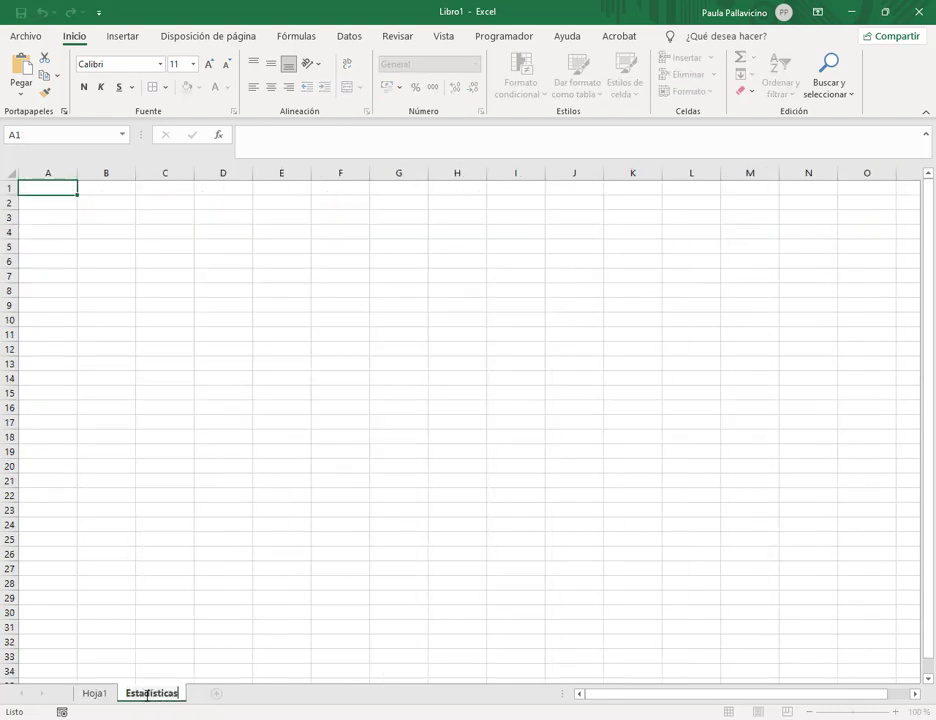
key(Return)
Bring up the exercise PDF in Chrome and arrange a smaller Excel window over it, keeping the Estadística tasks of item 10 readable
click(90, 189)
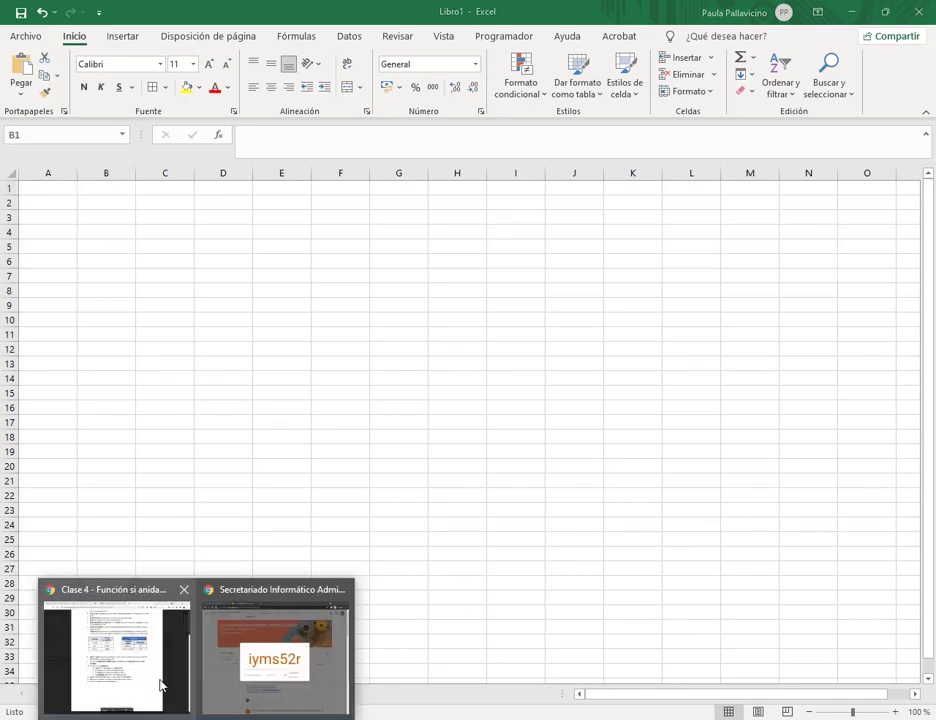
click(163, 683)
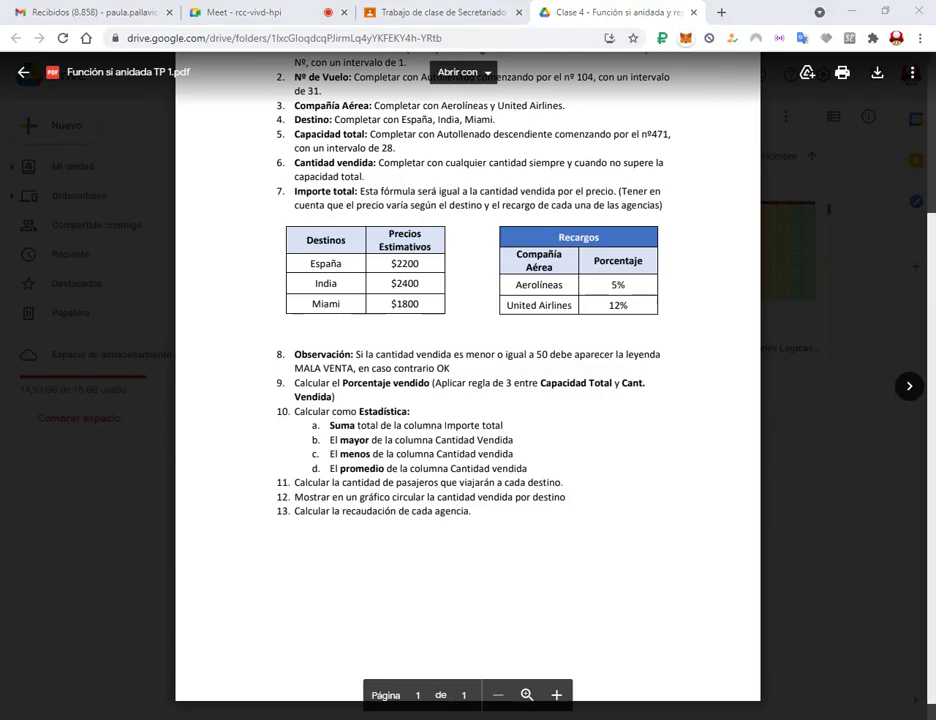
key(alt+Tab)
key(super+Down)
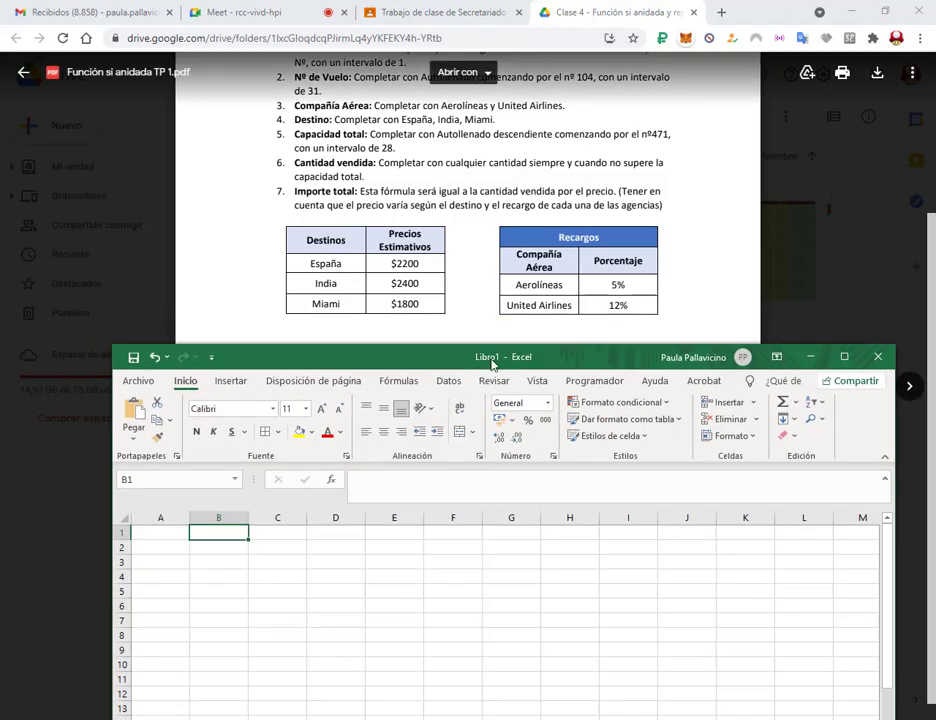
drag(497, 357, 500, 56)
scroll(462, 261, down, 1)
scroll(492, 546, down, 5)
scroll(492, 546, up, 2)
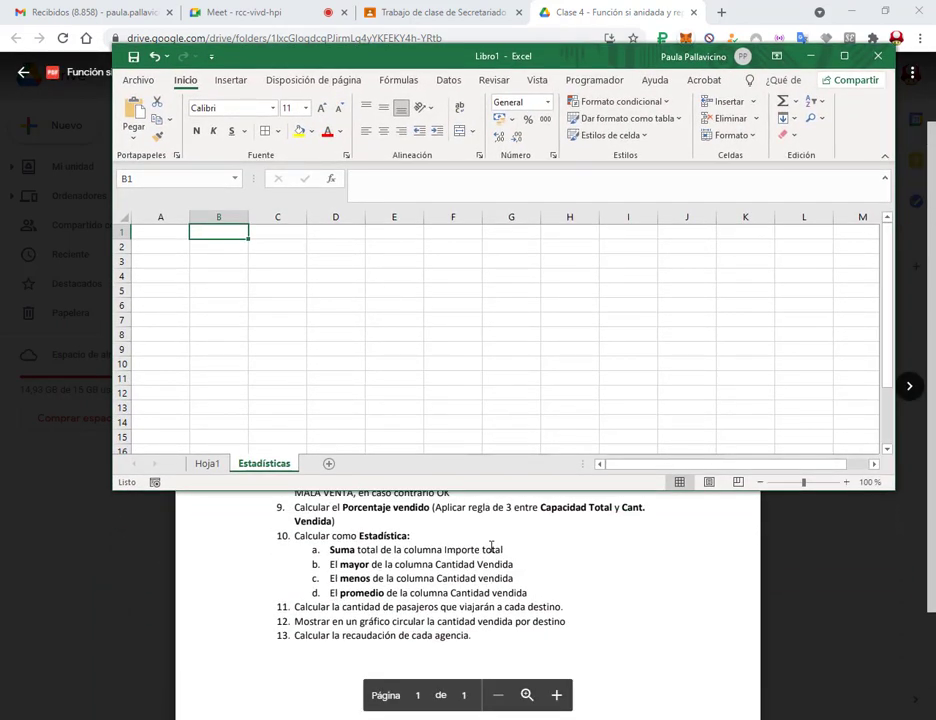
Enter the label "Recaudación de la columna total" in cell A2 of the Estadísticas sheet
click(207, 251)
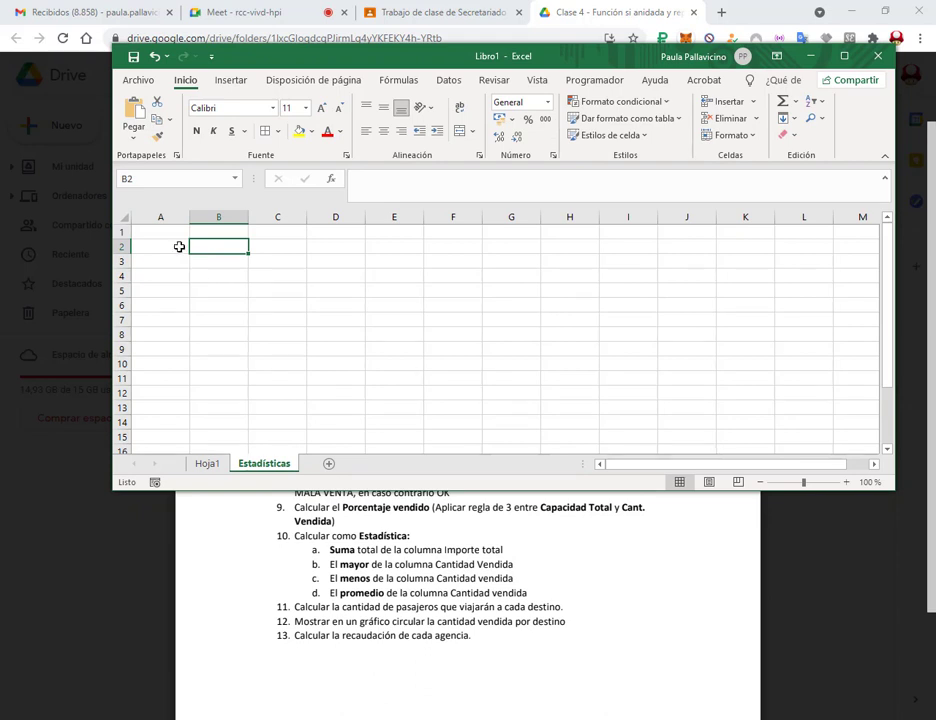
click(179, 247)
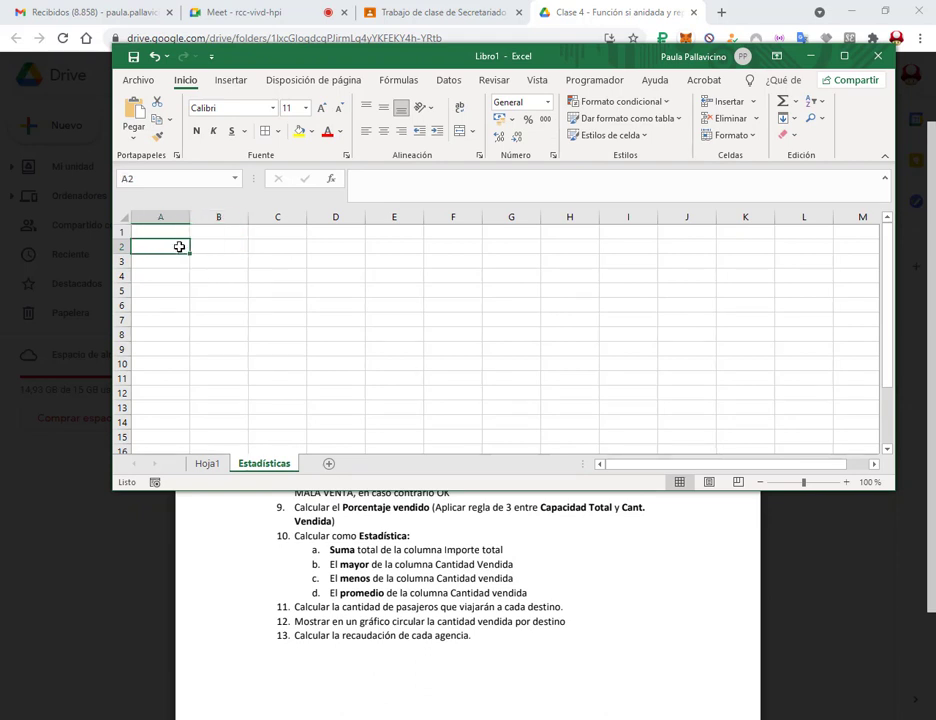
text(R)
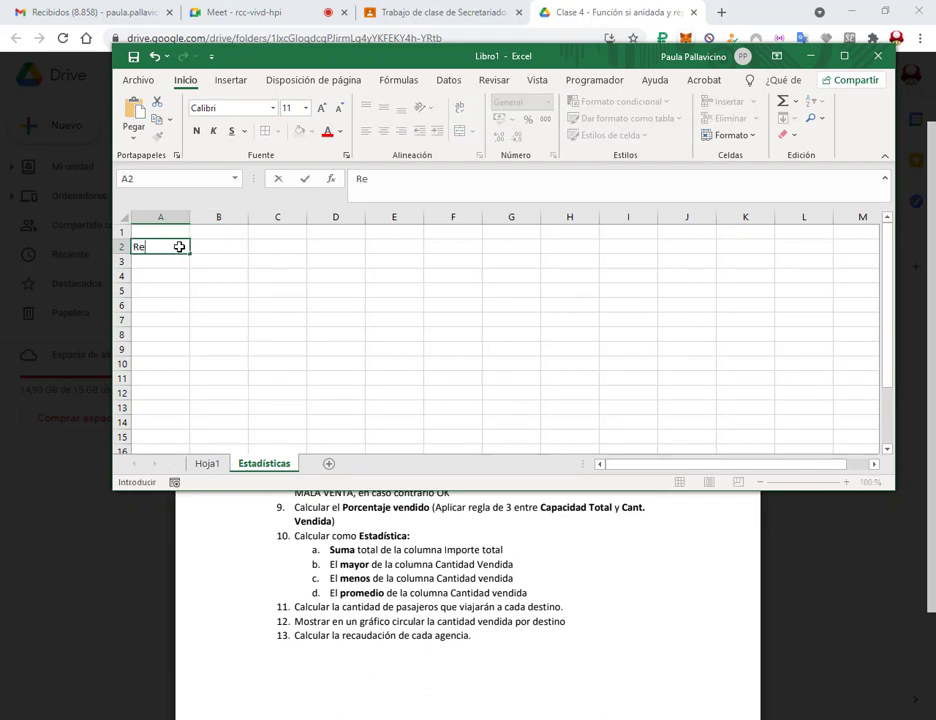
text(ecaudación de la oclum)
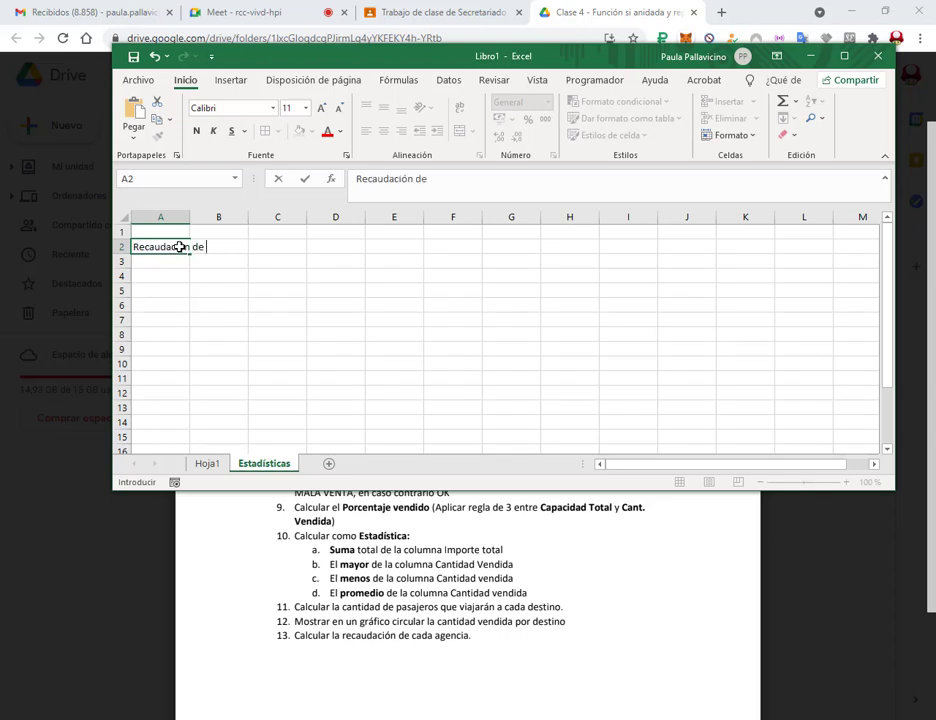
key(BackSpace)
key(BackSpace)
key(BackSpace)
key(BackSpace)
key(BackSpace)
text(columna total)
key(Return)
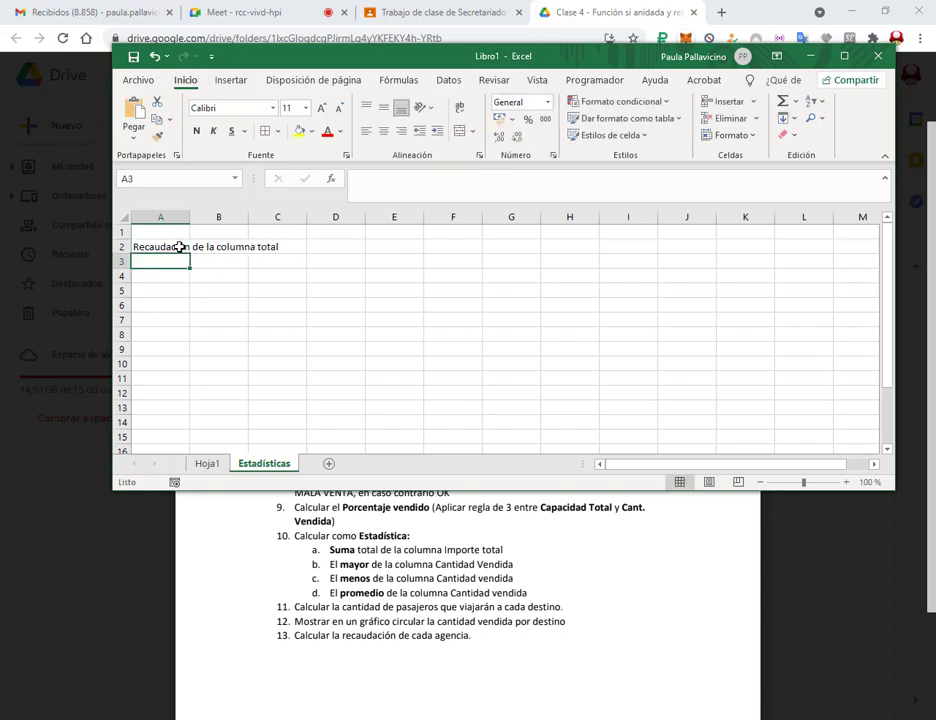
Enter the label "Maximo cantidad vendida" in cell A3
text(Maximo)
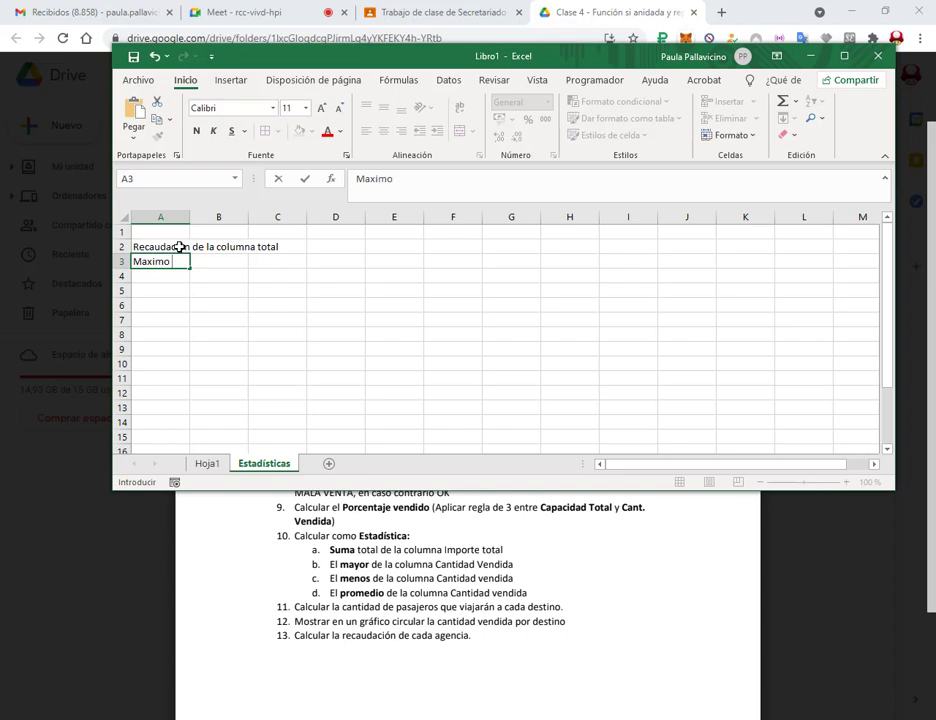
text(cantidad vendi)
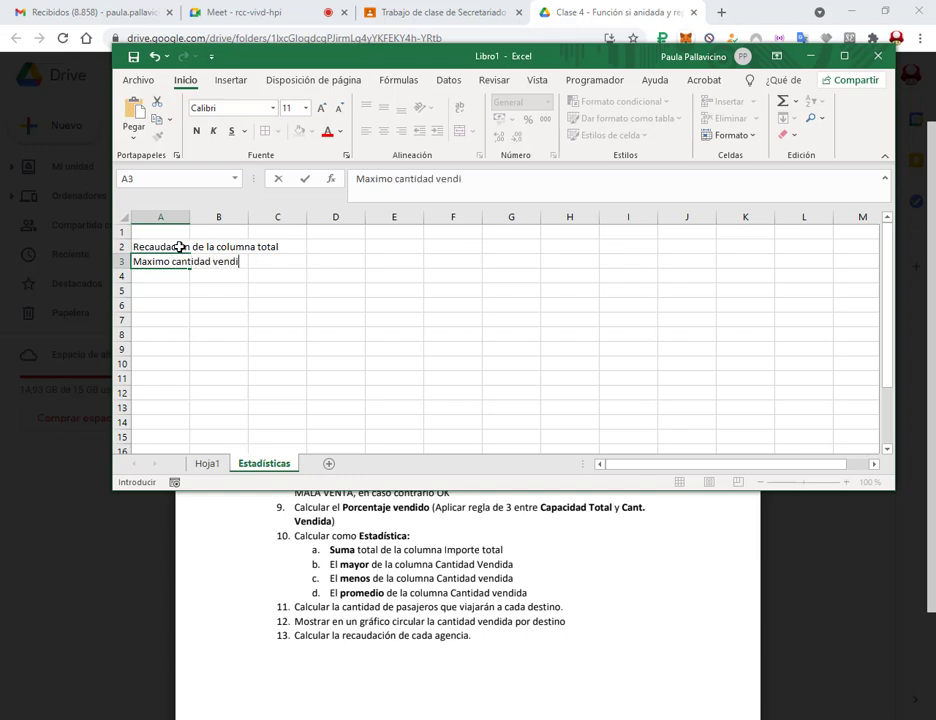
text(da)
key(Return)
Enter the labels "Minimo de cantidad vendida" in A4 and "Promedio cantidad vendida" in A5
text(Minimo)
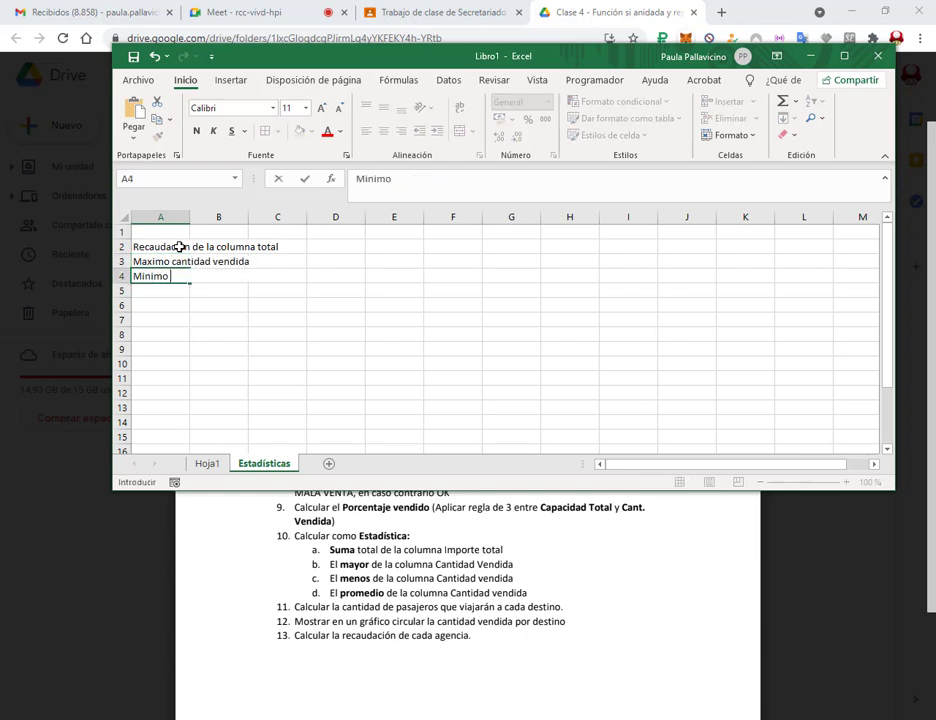
text( de cantidad )
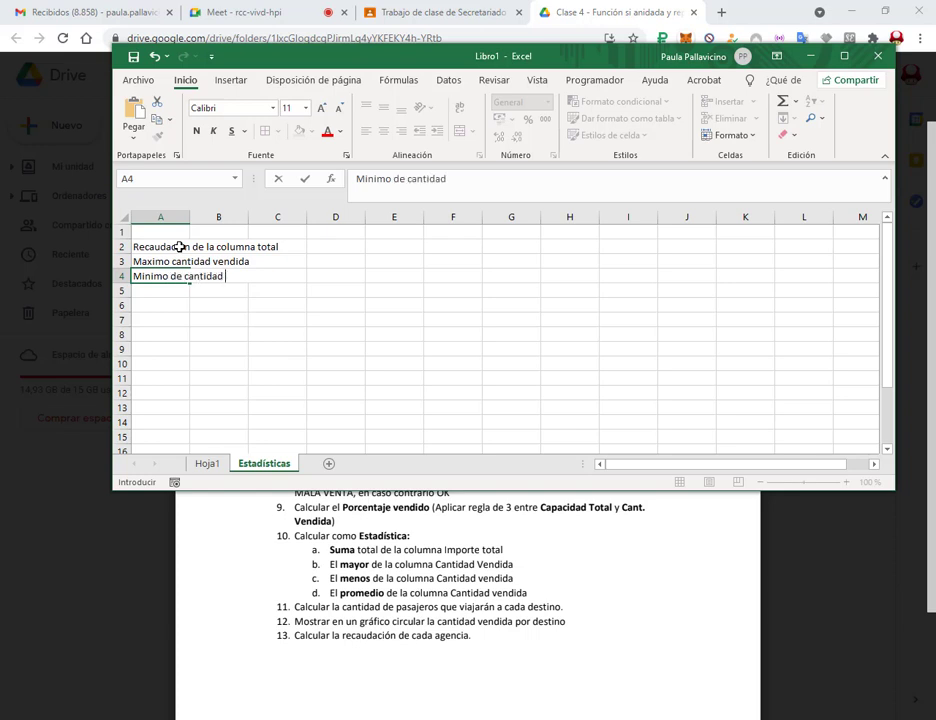
text(vendida)
key(Return)
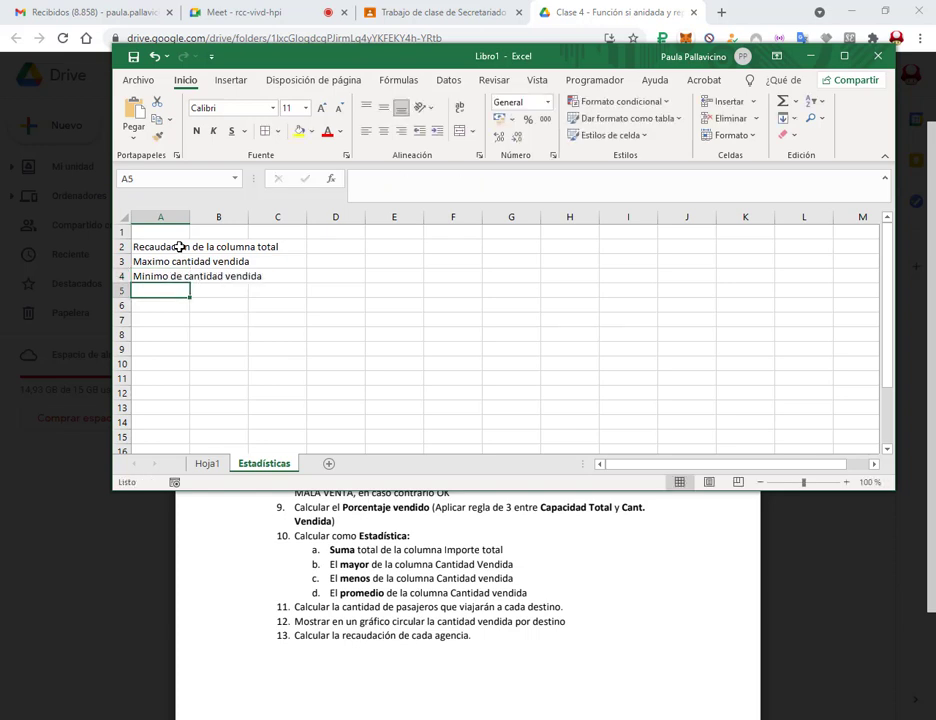
text(Prome)
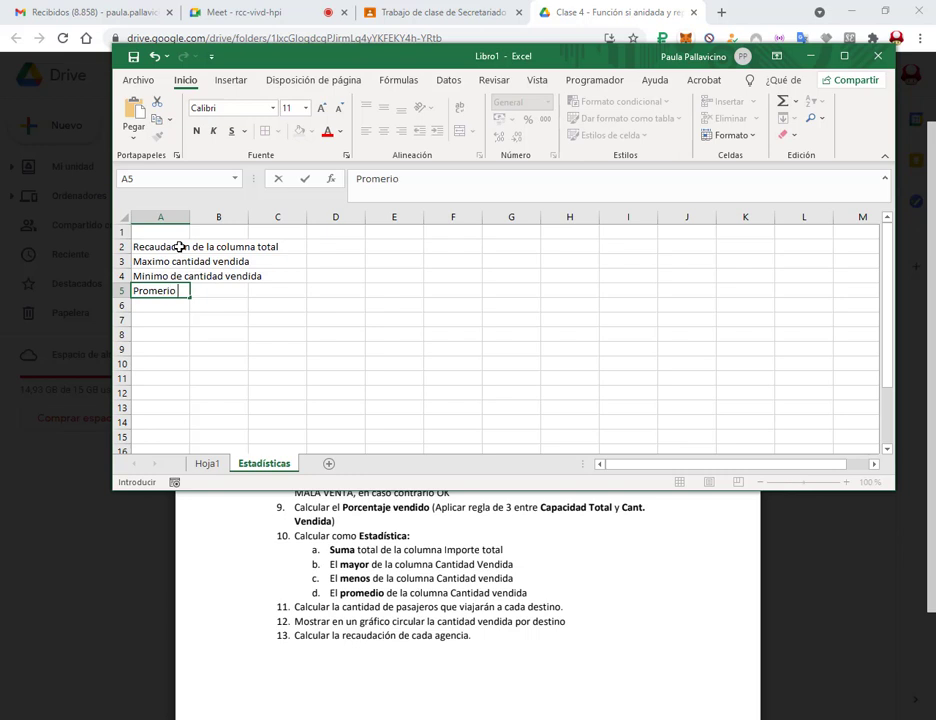
text(dio cantidad vendida)
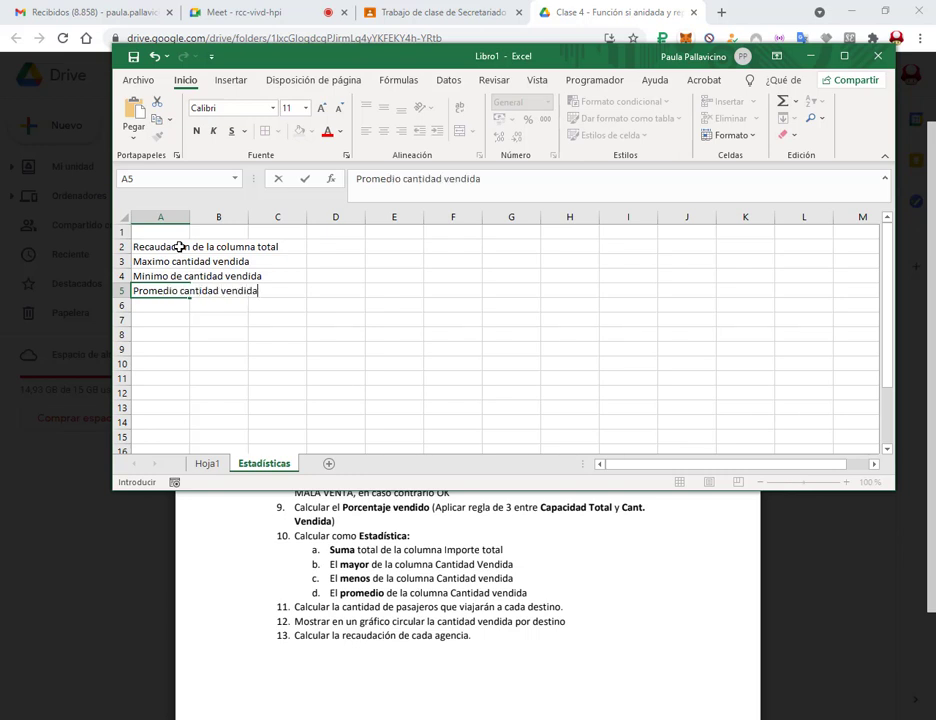
key(Return)
Merge cells A2:C2 without centring the text and copy that format to the label rows A3:C5
drag(179, 246, 272, 248)
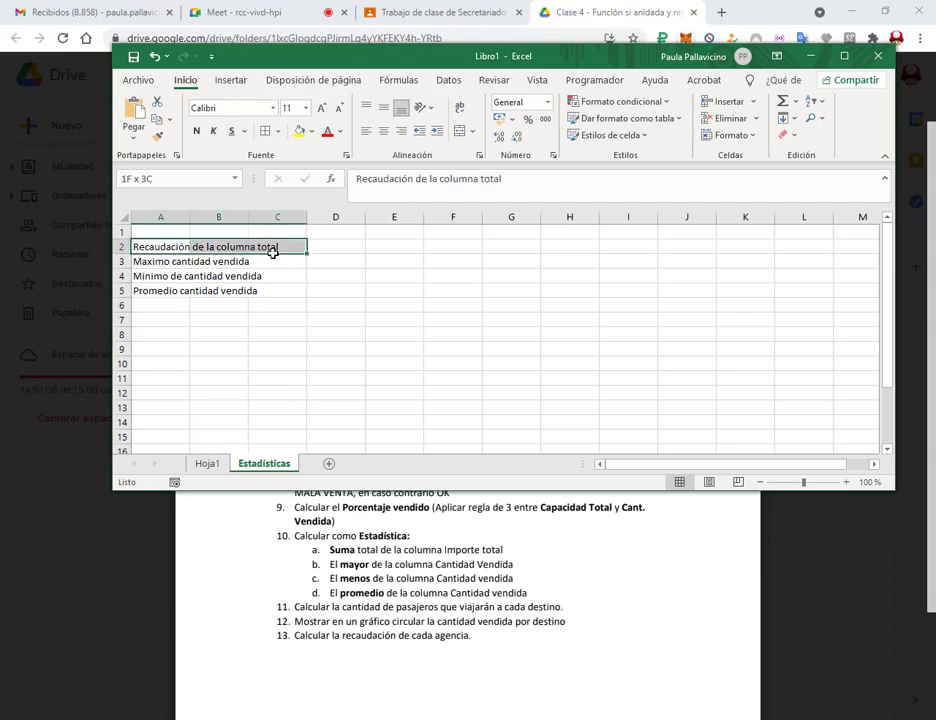
click(471, 131)
click(490, 192)
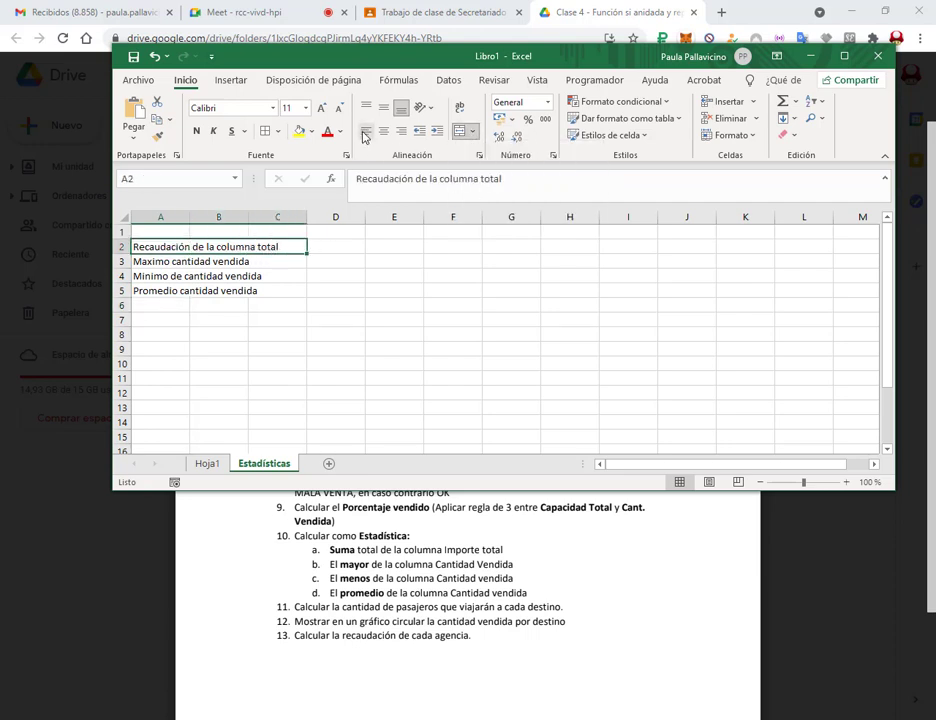
click(157, 136)
mouse_move(135, 261)
mouse_down()
mouse_move(250, 300)
mouse_move(295, 292)
mouse_move(274, 292)
mouse_up()
Apply all borders to the label cells A2:C5 and the result cells D2:D5
click(261, 247)
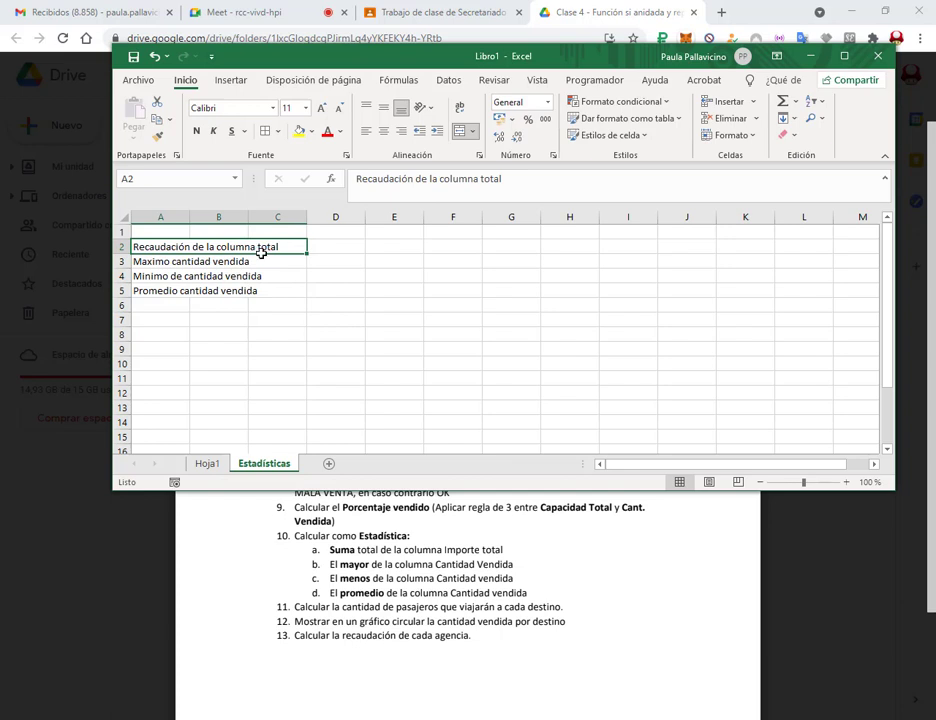
key(shift+Down)
key(shift+Down)
key(shift+Down)
drag(320, 250, 325, 289)
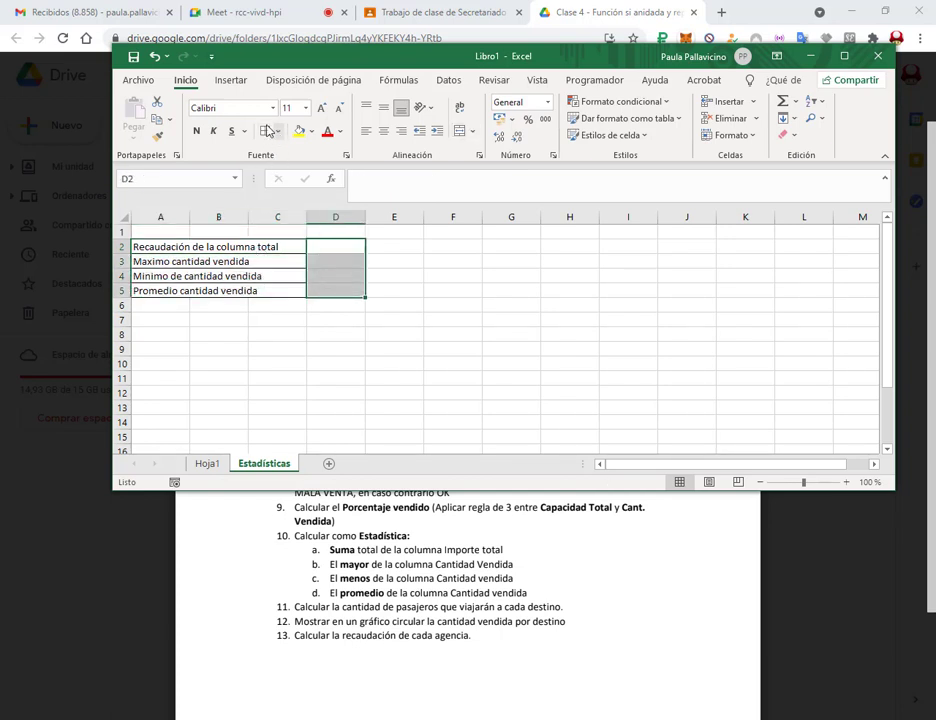
click(336, 247)
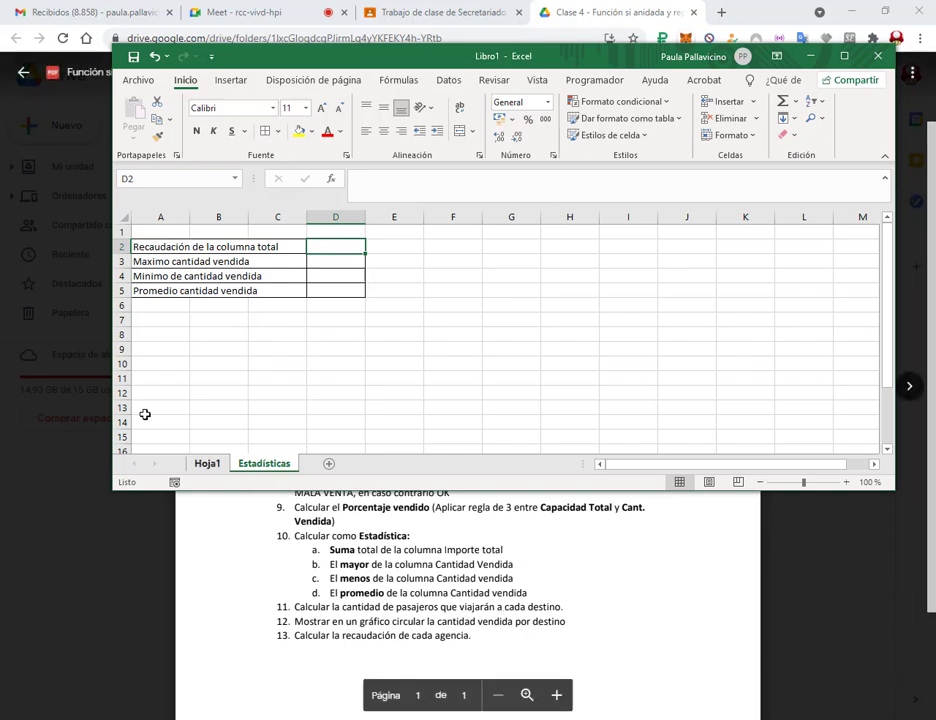
Enter the destination labels España, India and Miami in cells A8 to A10
click(173, 319)
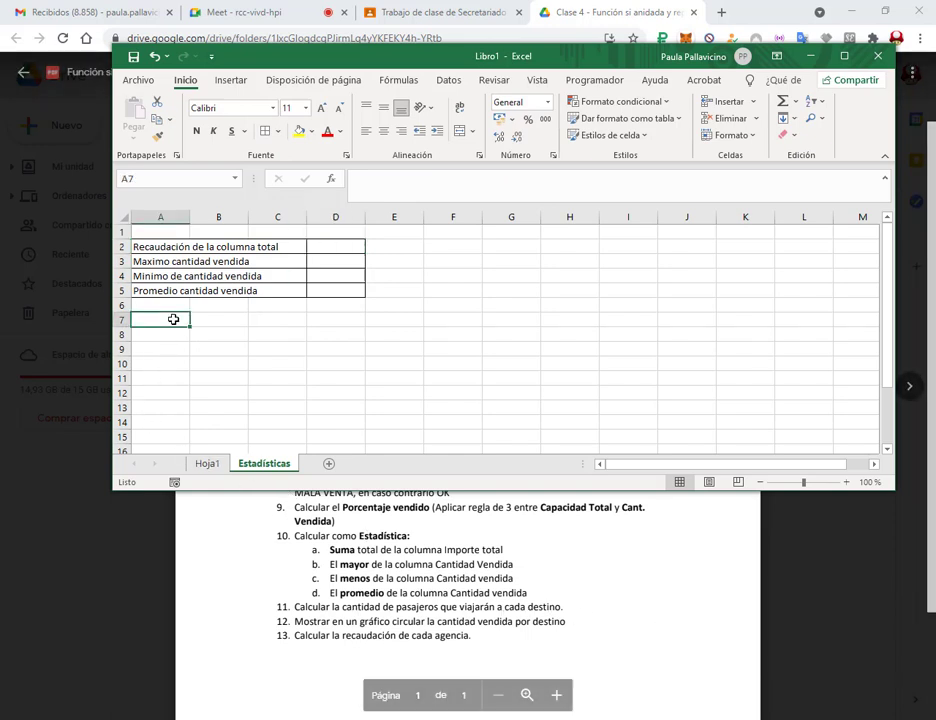
text(Es)
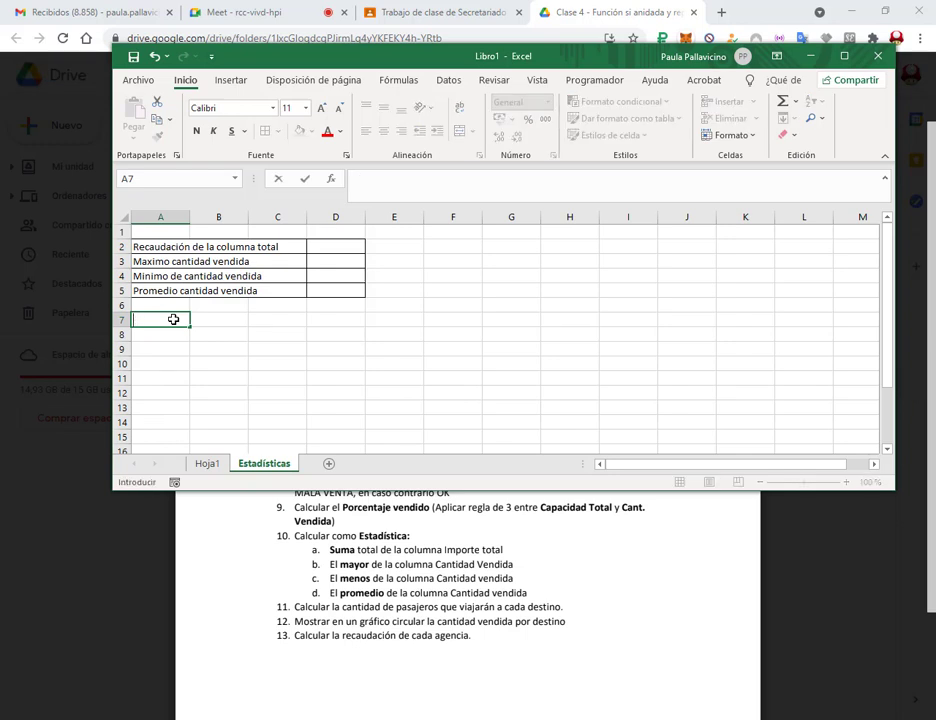
key(Return)
text(España)
key(Return)
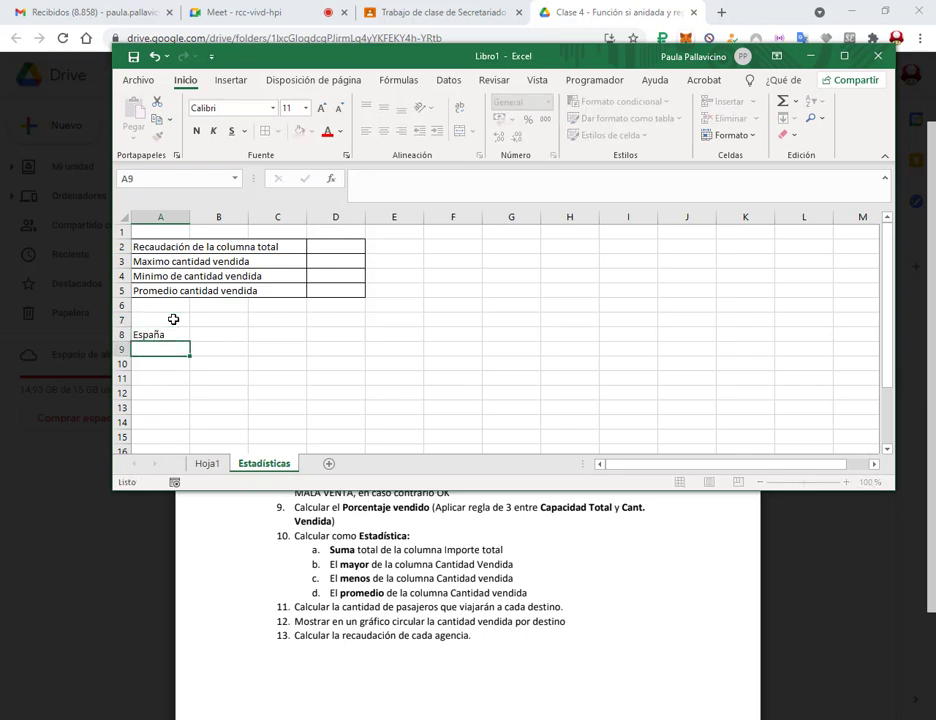
text(India)
key(Return)
text(Mi)
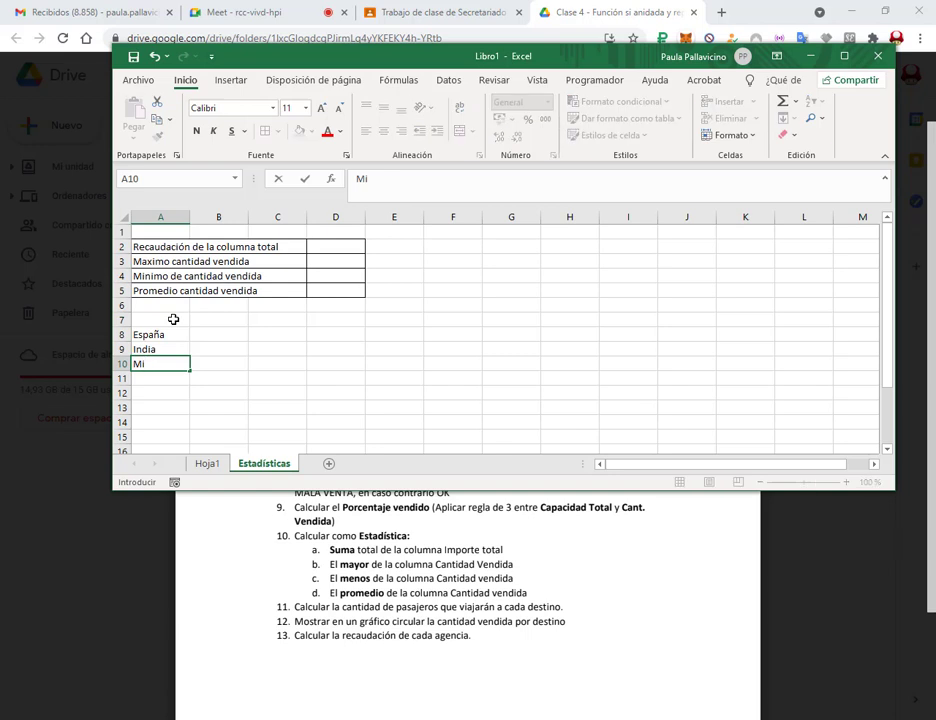
text(ami)
key(Return)
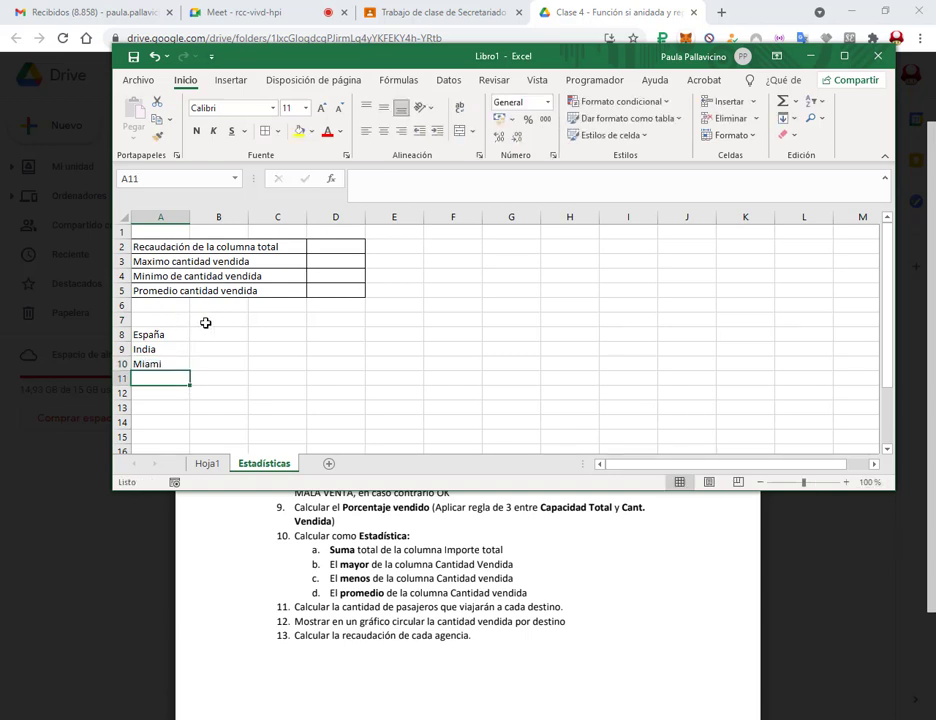
Enter the column headings "Pasajeros" in B7 and "Recaudación" in C7 above the destination rows
click(205, 323)
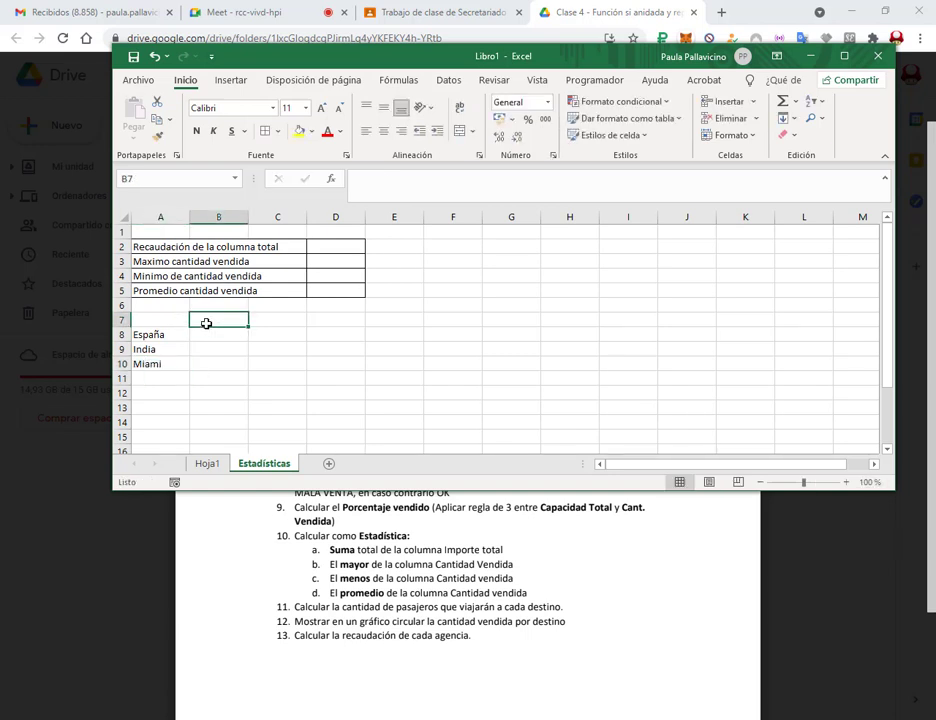
text(T)
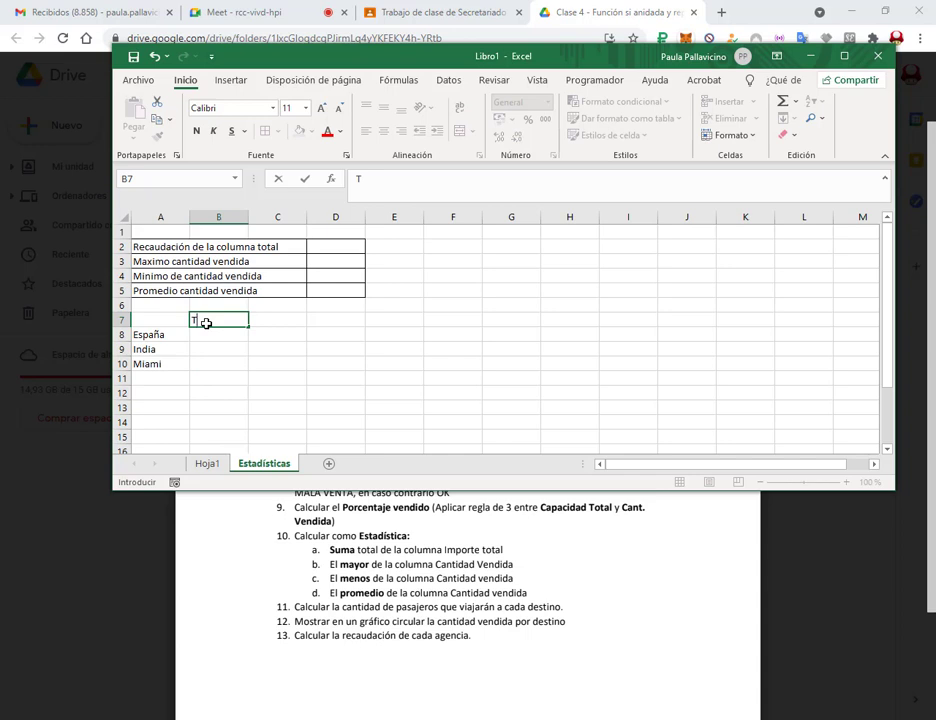
text(asajeros)
key(Tab)
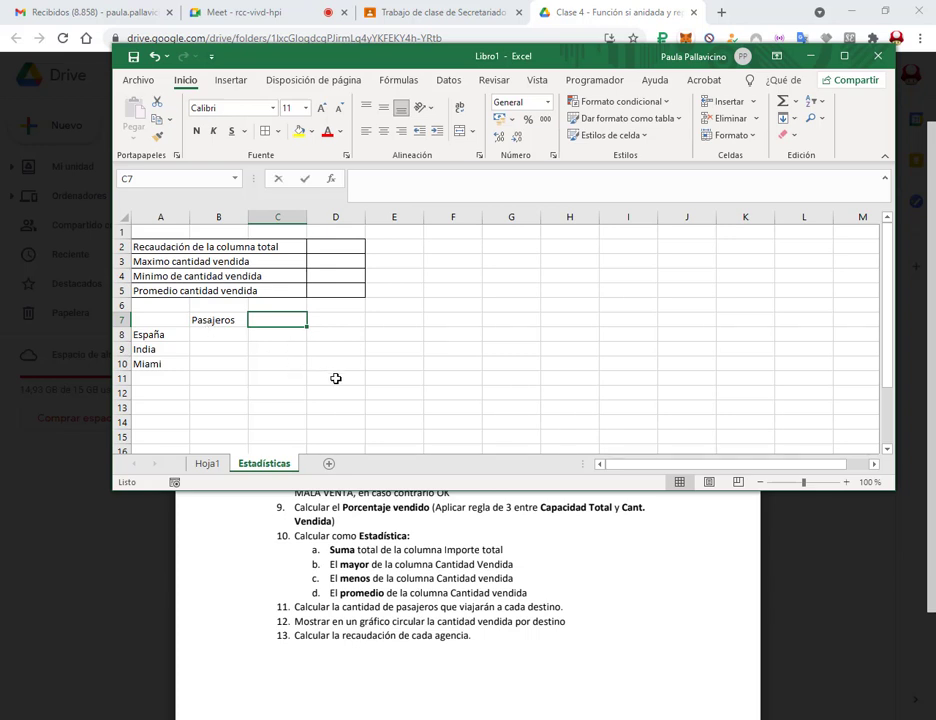
text(Recaudaci)
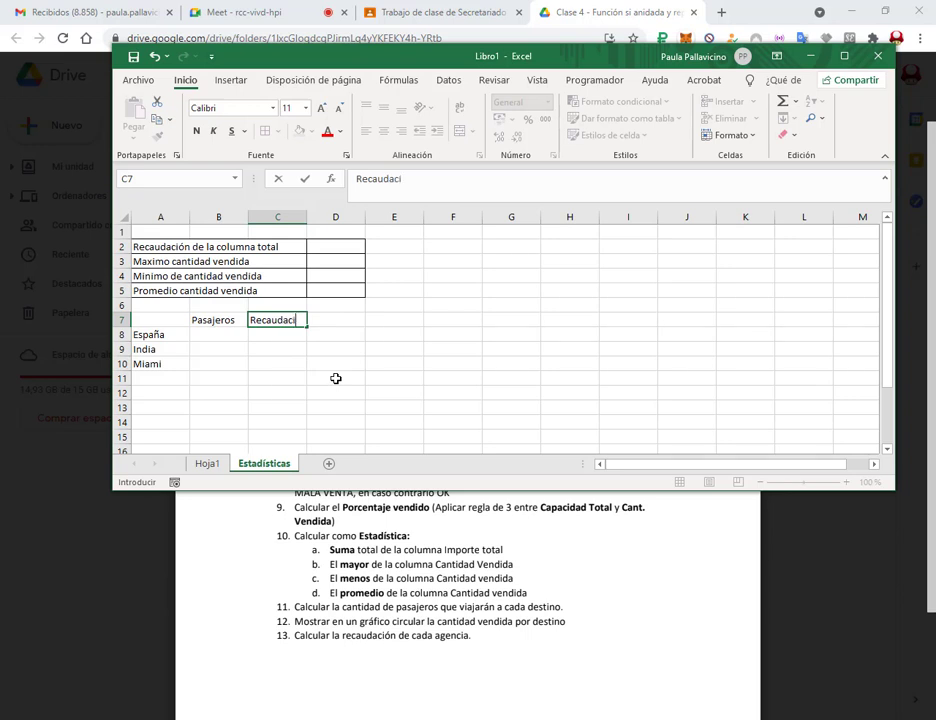
text(ón)
key(Return)
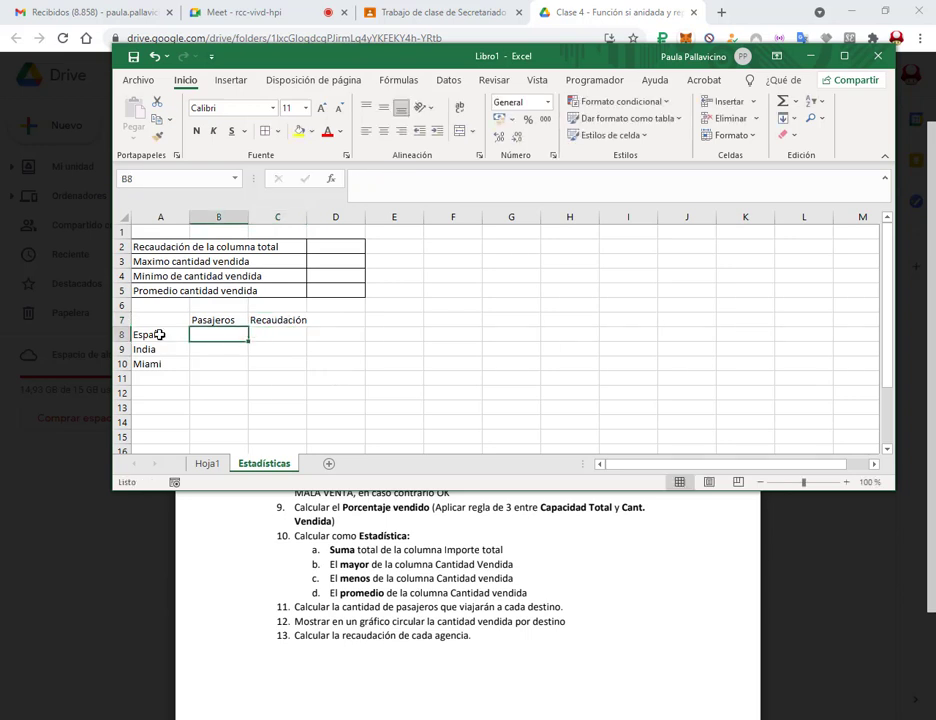
Apply all borders to the destination table A7:C10 and fit column C's width to its heading
drag(158, 320, 263, 365)
click(264, 131)
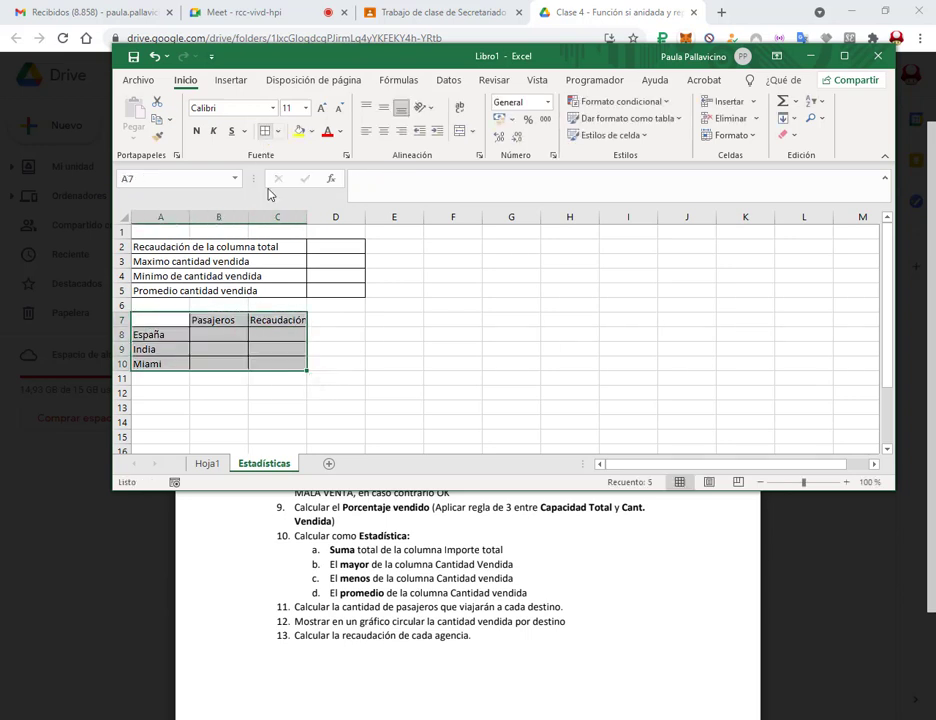
click(251, 396)
click(300, 320)
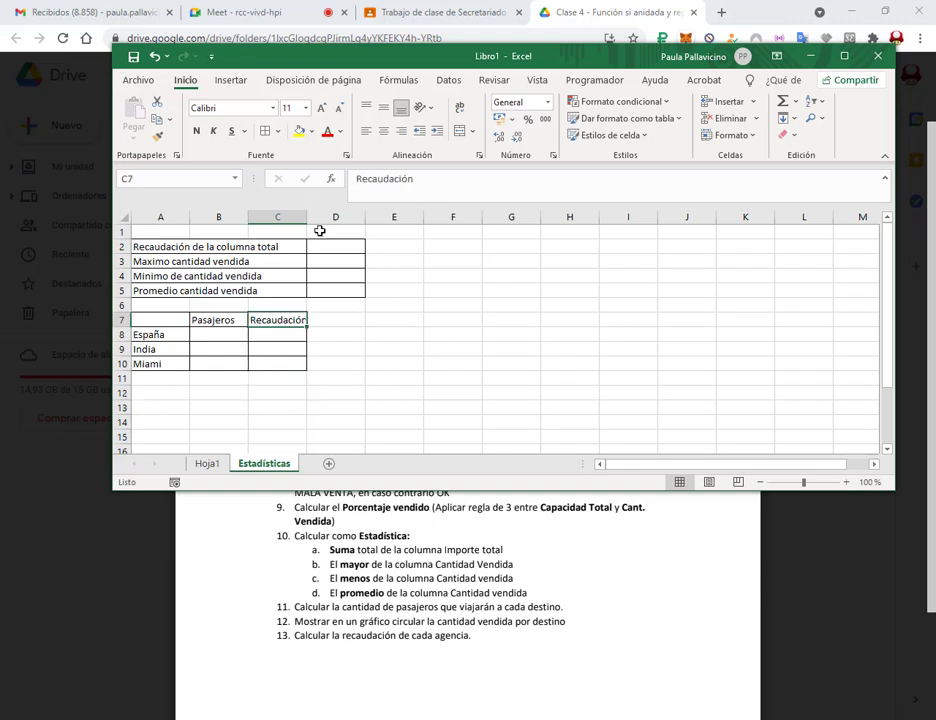
double_click(307, 216)
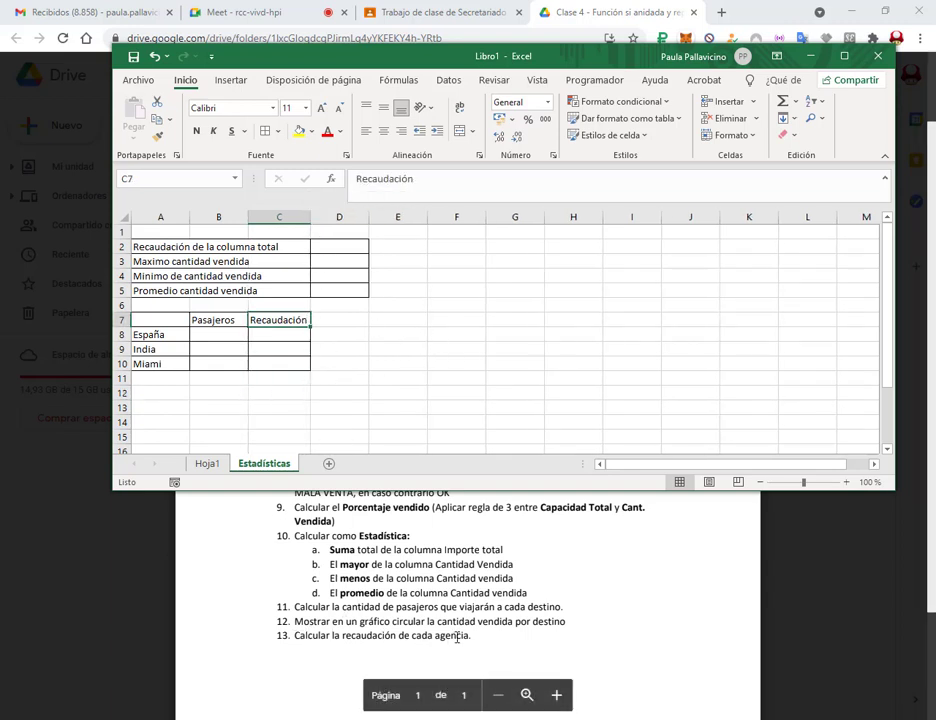
Enter the title "Recaudación por agencia" in cell A12, below the destination table
click(177, 395)
scroll(378, 403, down, 1)
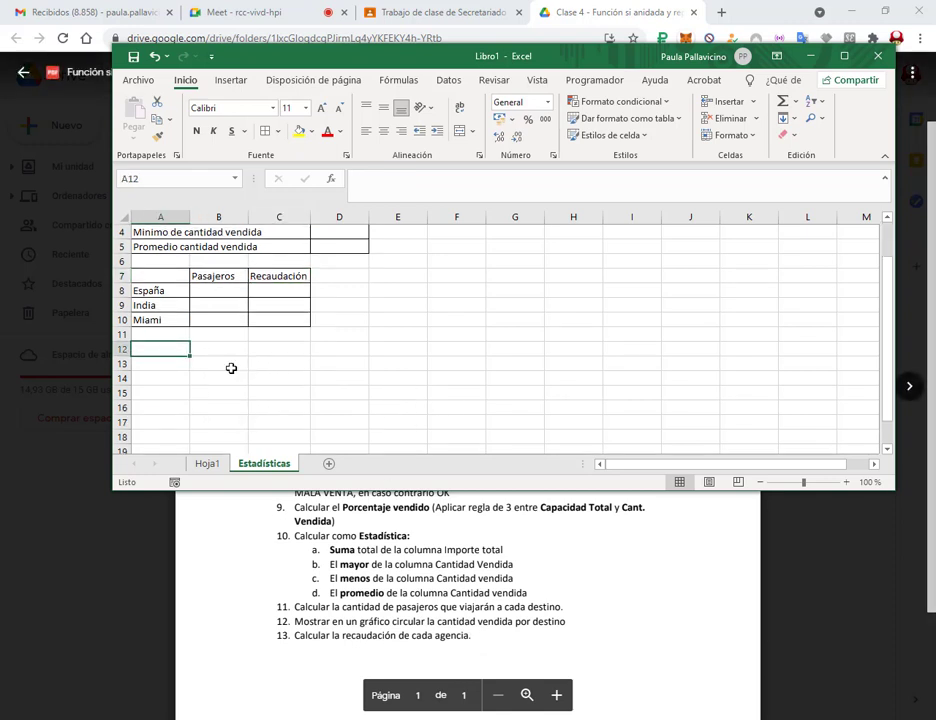
text(Rec)
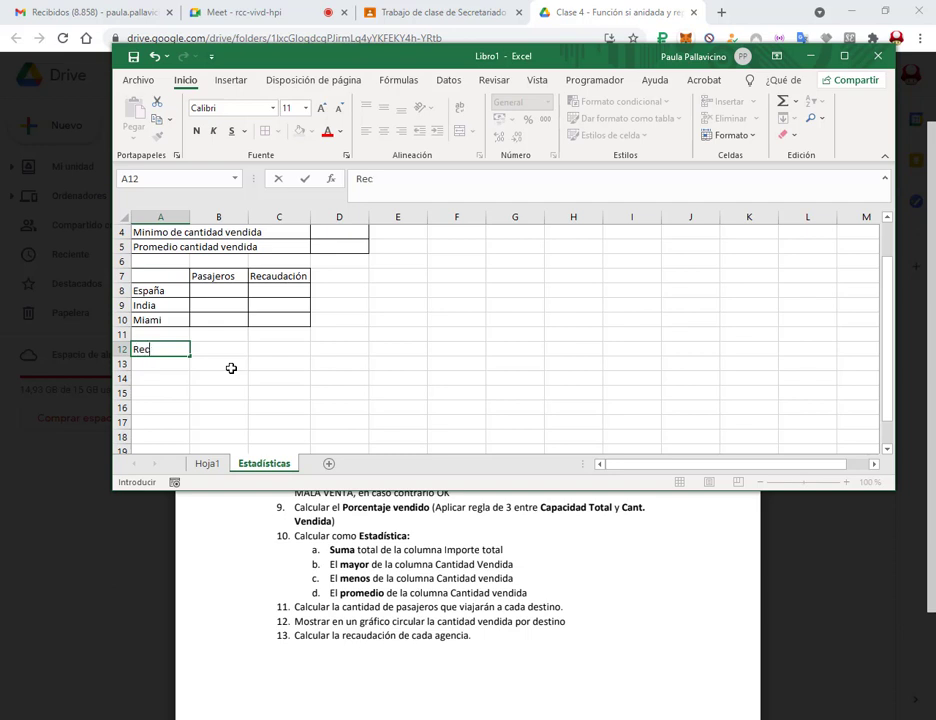
text(audación por a)
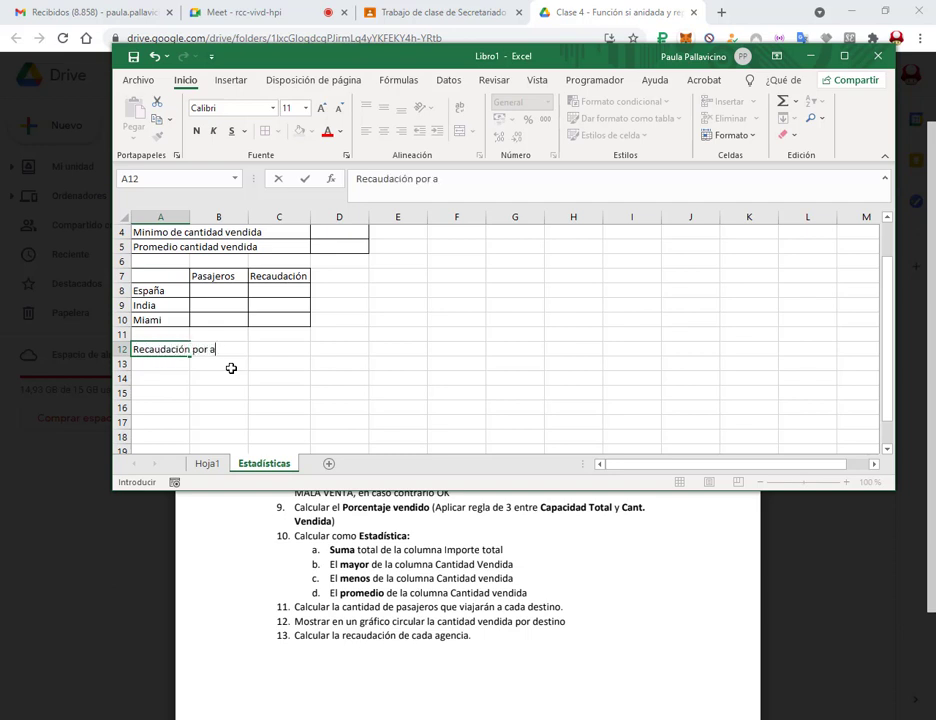
text(gencia)
key(Return)
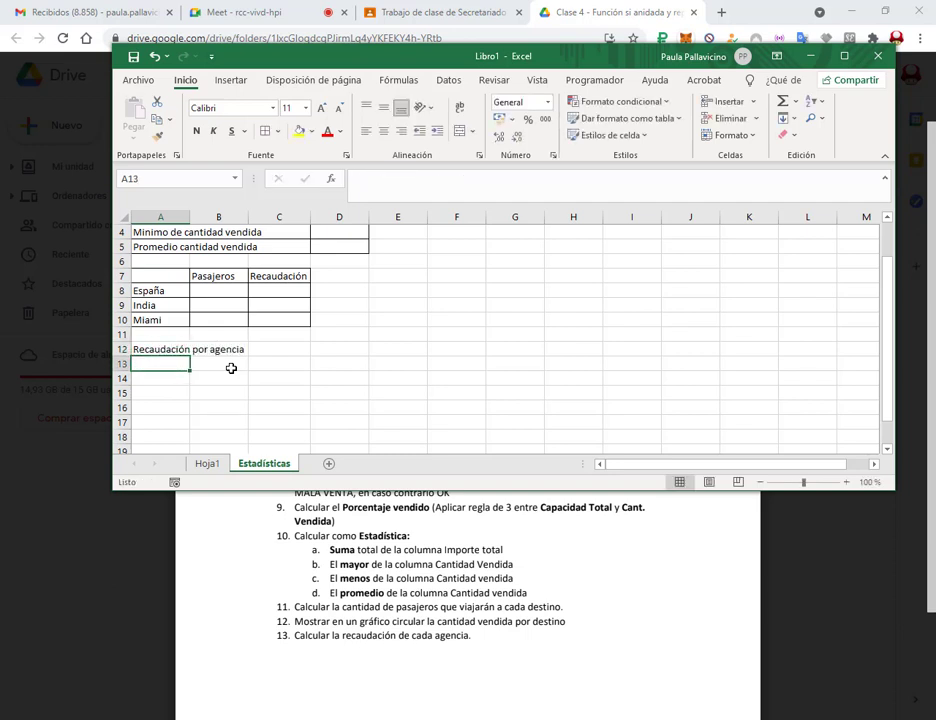
Enter the agency labels "Aerolíneas" in A13 and "United Airlines" in A14, and widen column A to fit them
text(Aer)
key(BackSpace)
text(ero)
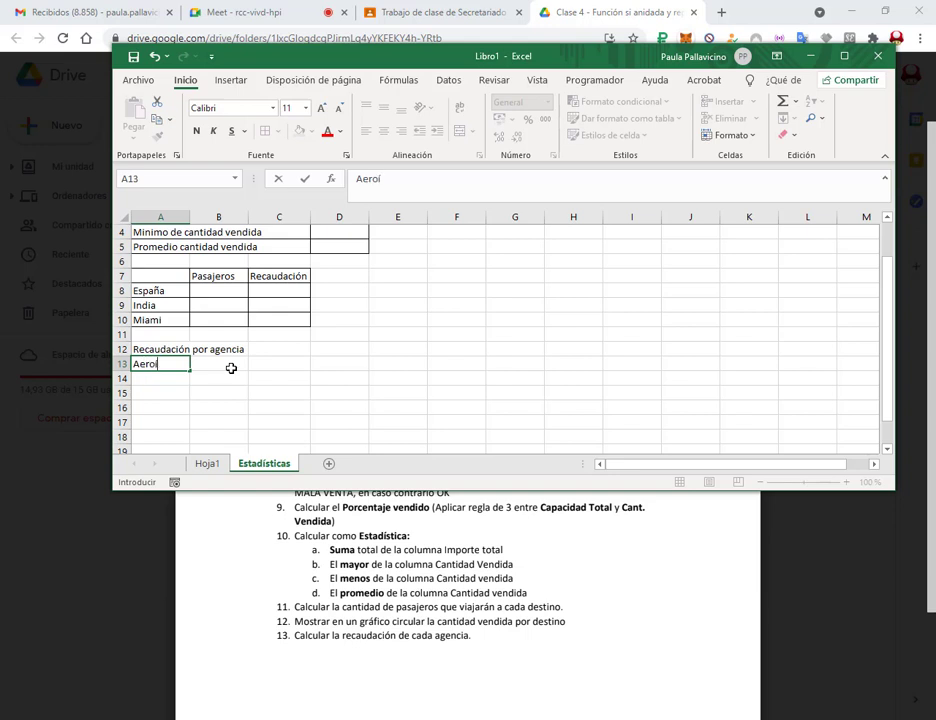
key(BackSpace)
key(BackSpace)
text(líneas)
key(Return)
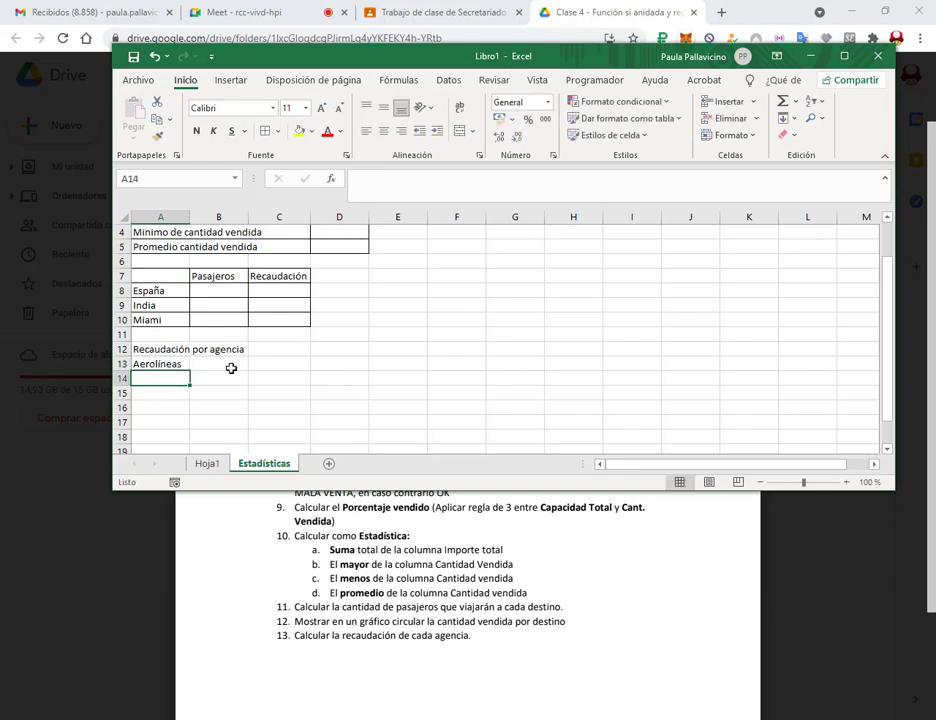
text(U)
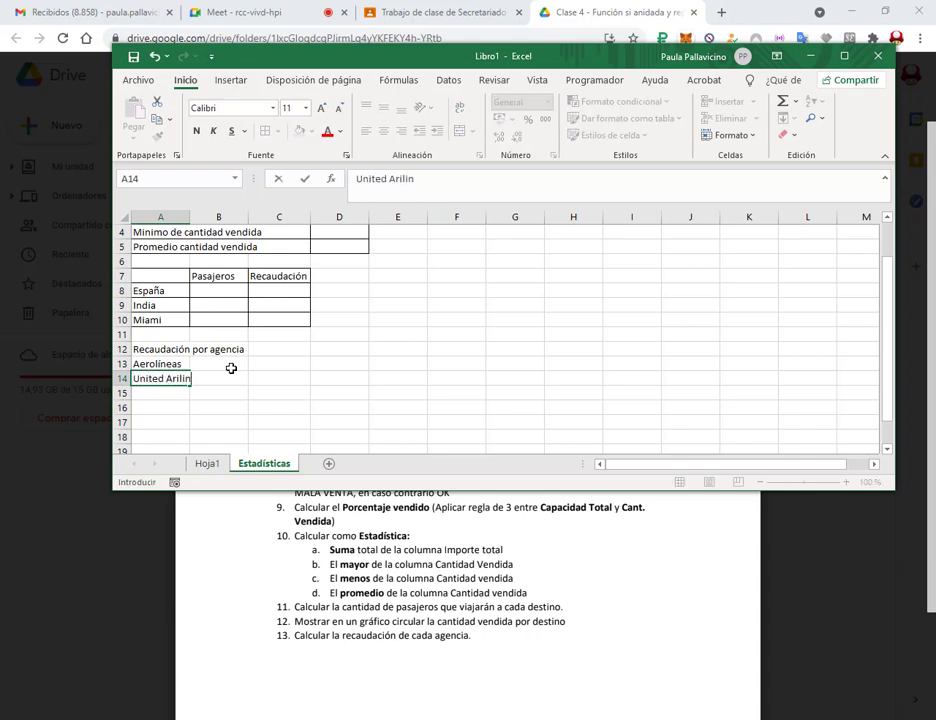
text(nited Arirlines)
key(Return)
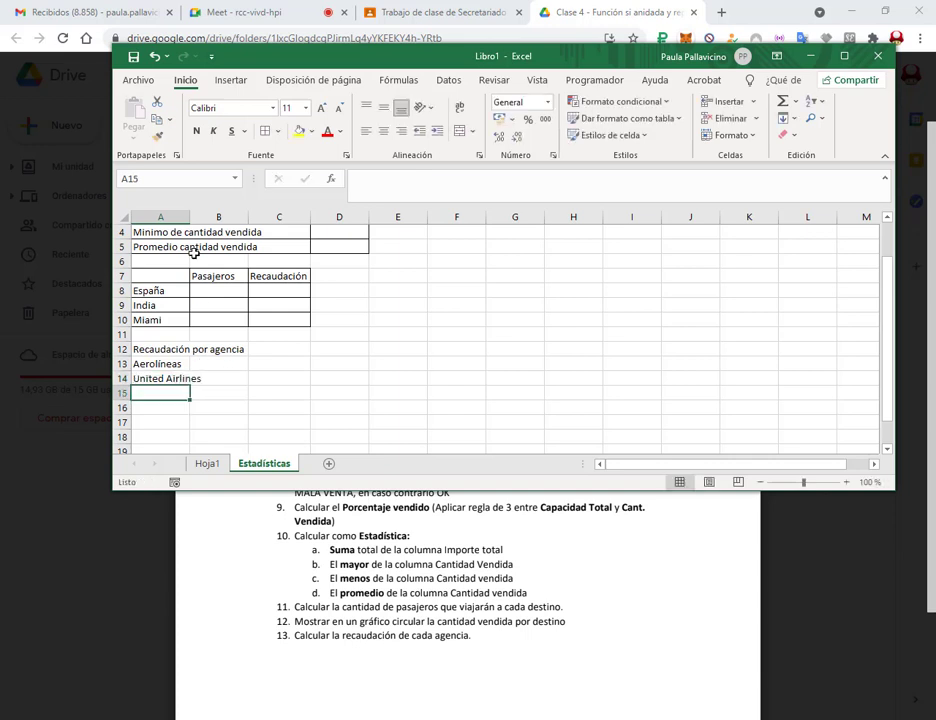
drag(190, 216, 204, 216)
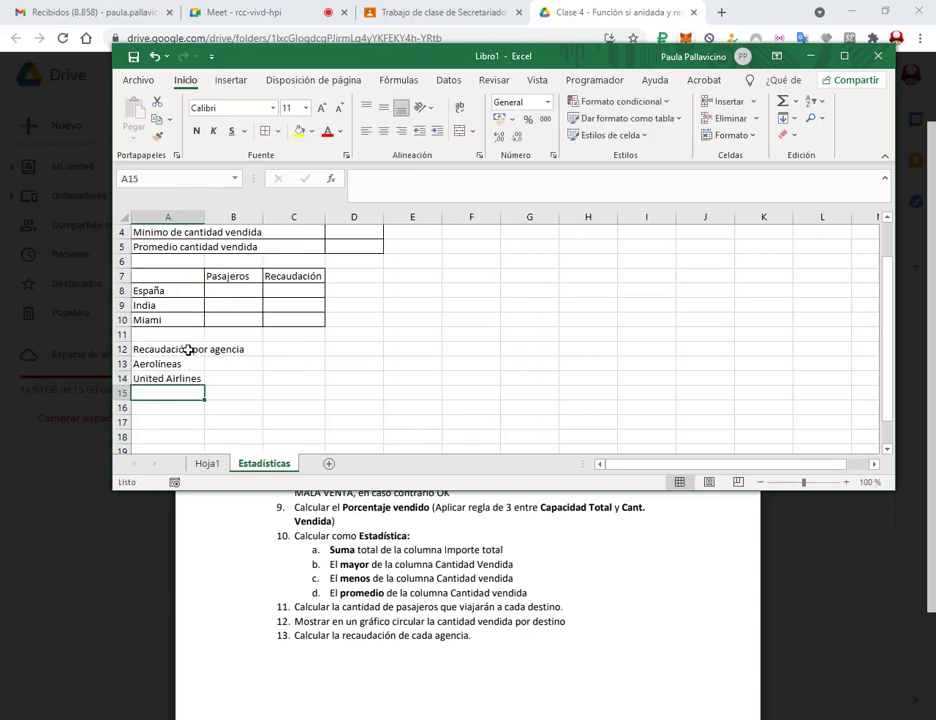
Merge and centre the agency title across A12:B12 and apply all borders to the agency table A12:B14
drag(188, 350, 216, 380)
click(460, 131)
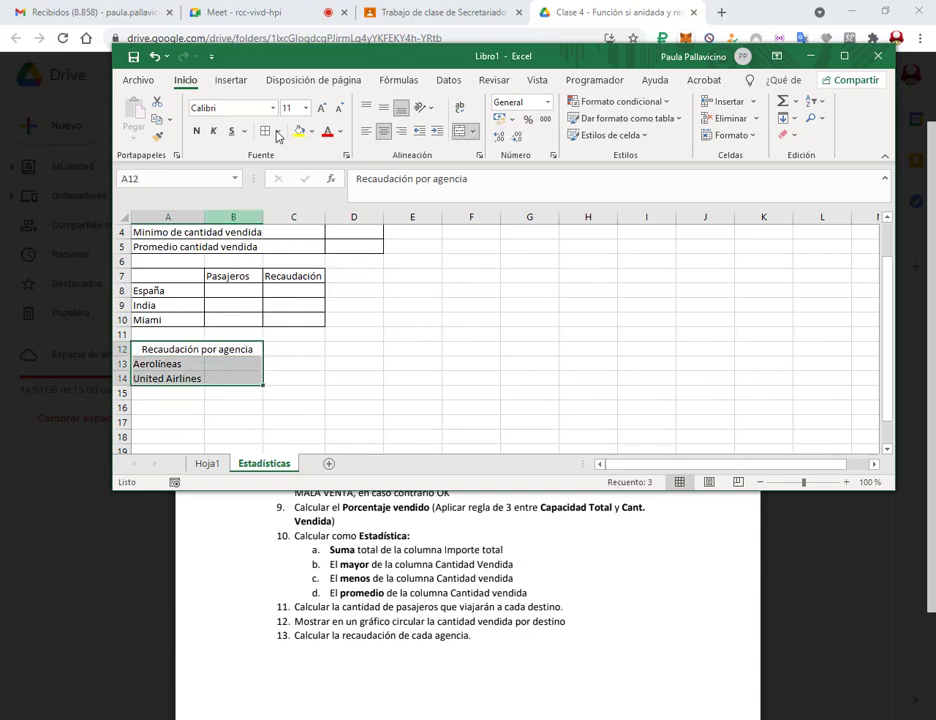
click(267, 133)
click(370, 392)
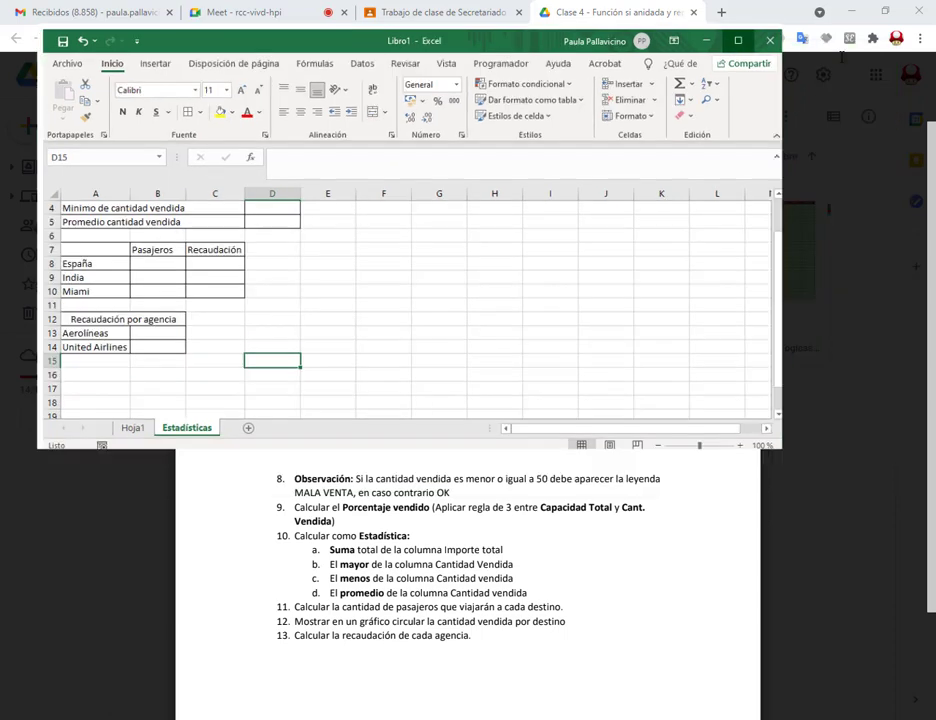
Maximize the workbook window so all three tables on the Estadísticas sheet are in view
click(737, 40)
scroll(207, 280, up, 1)
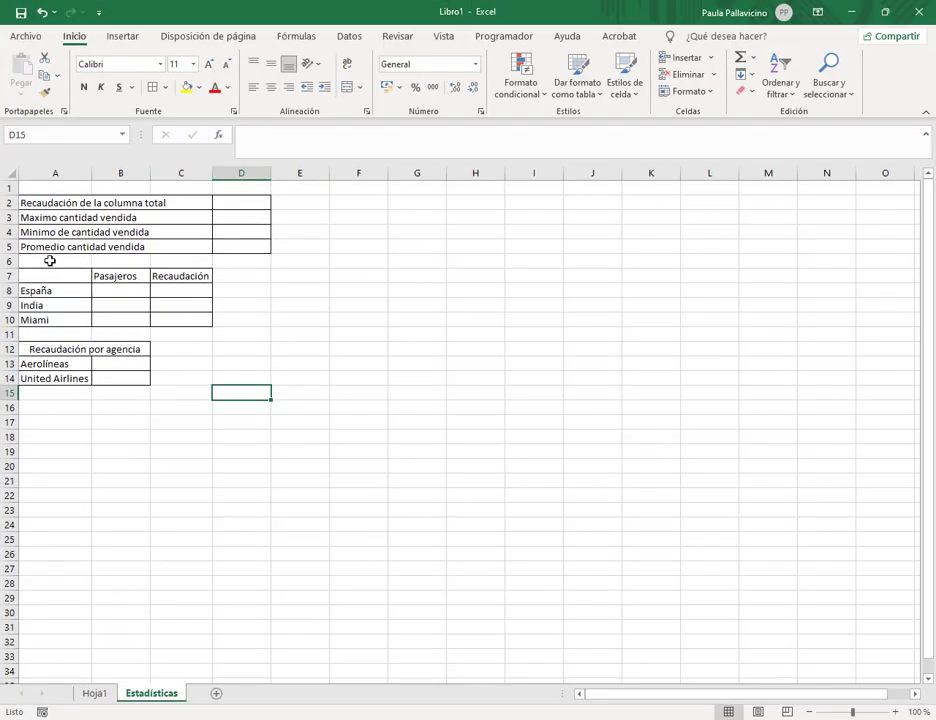
click(261, 318)
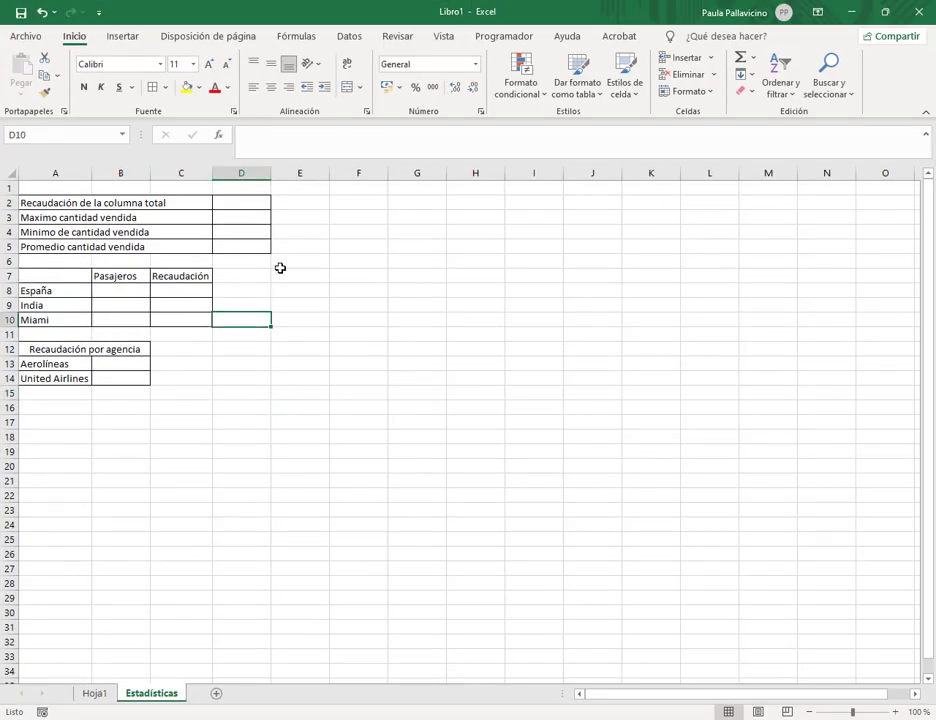
click(288, 247)
click(294, 318)
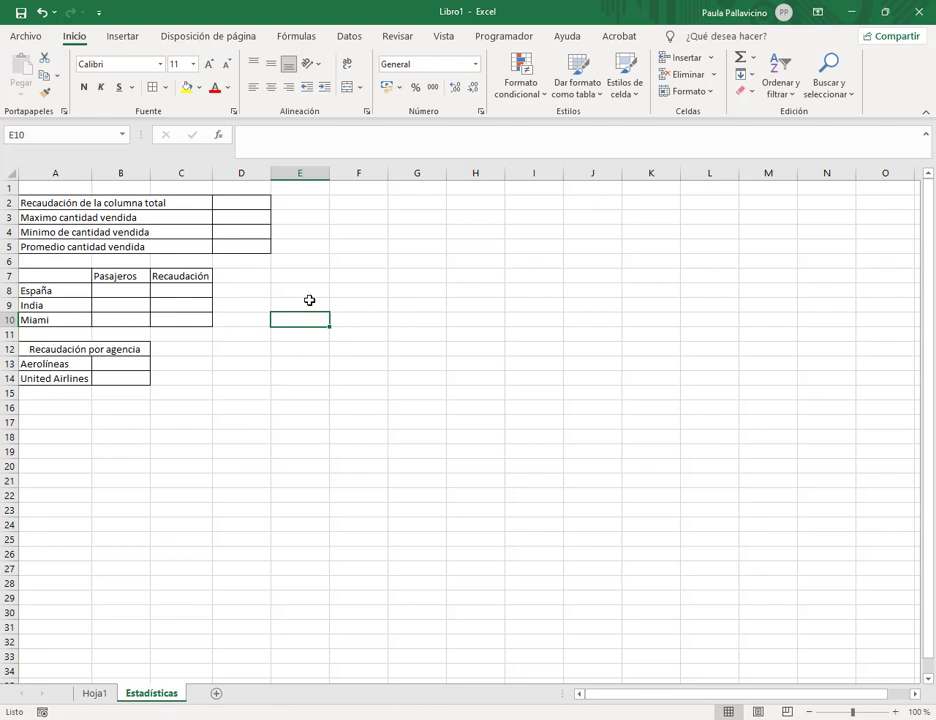
Calculate the total revenue in D2 with the formula =SUMA(importe), using the named range importe
click(244, 204)
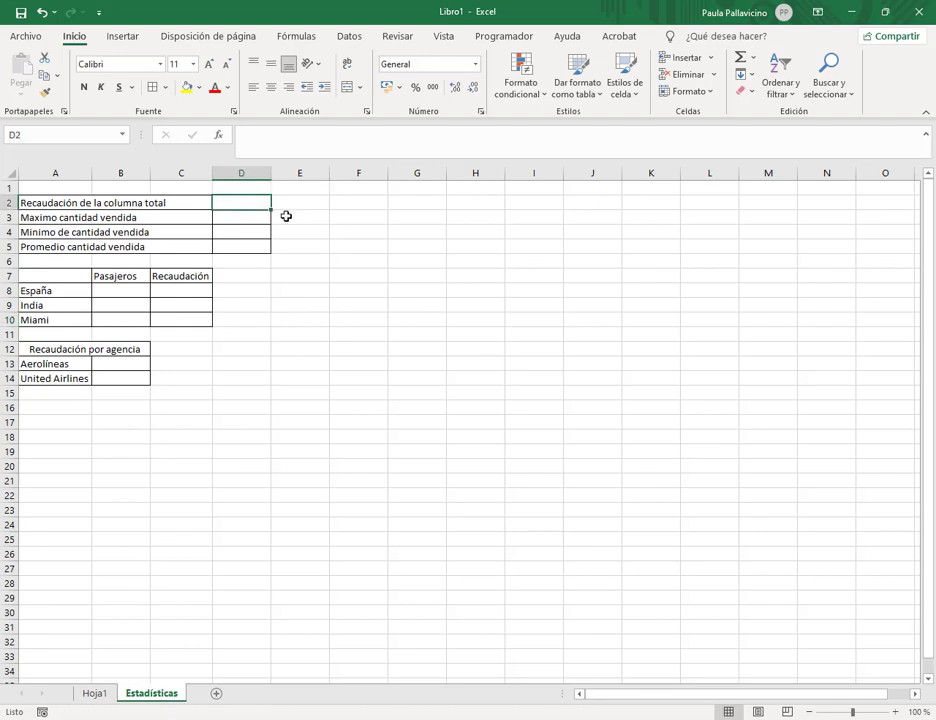
click(753, 57)
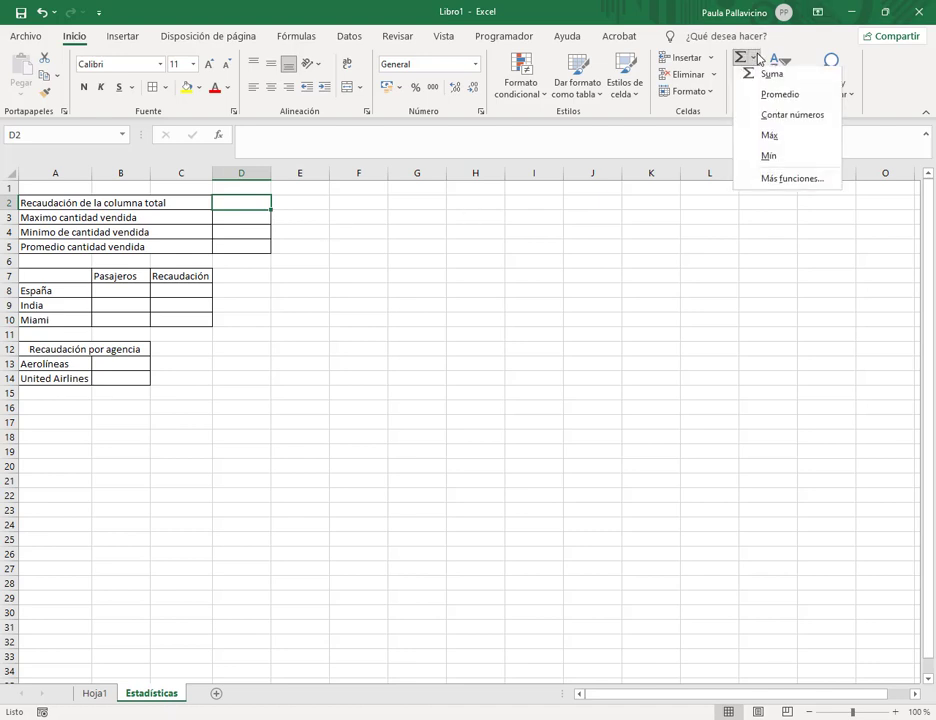
click(772, 78)
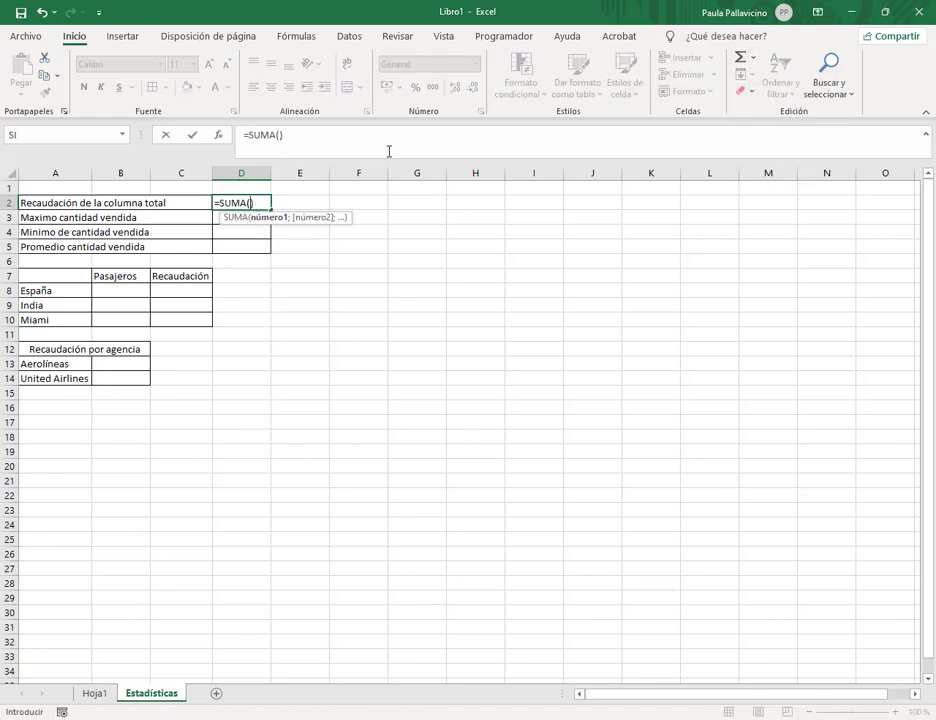
text(tot)
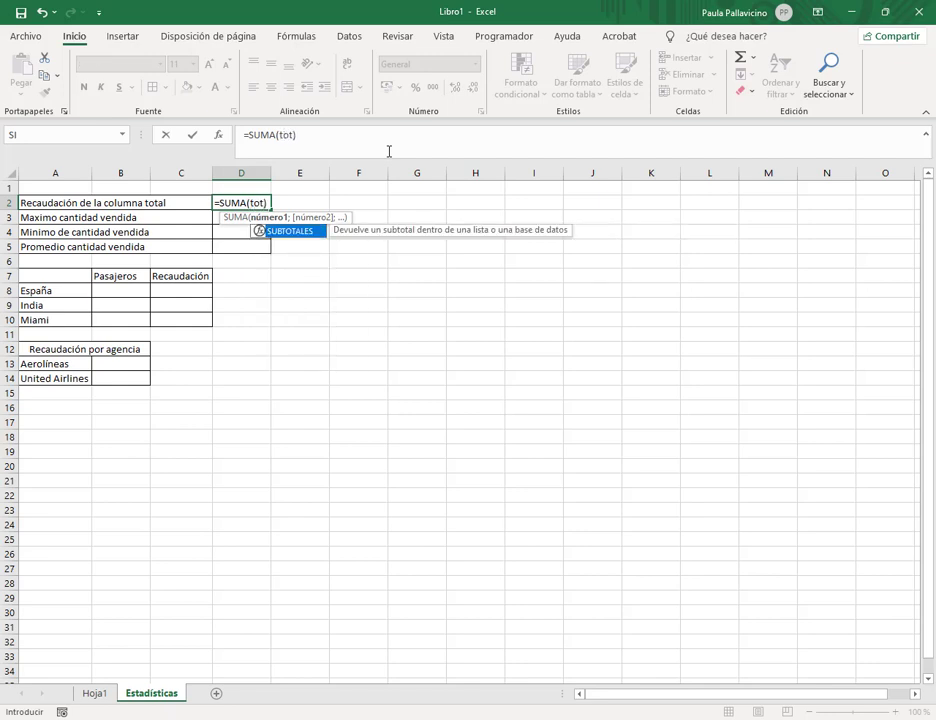
key(BackSpace)
key(BackSpace)
key(BackSpace)
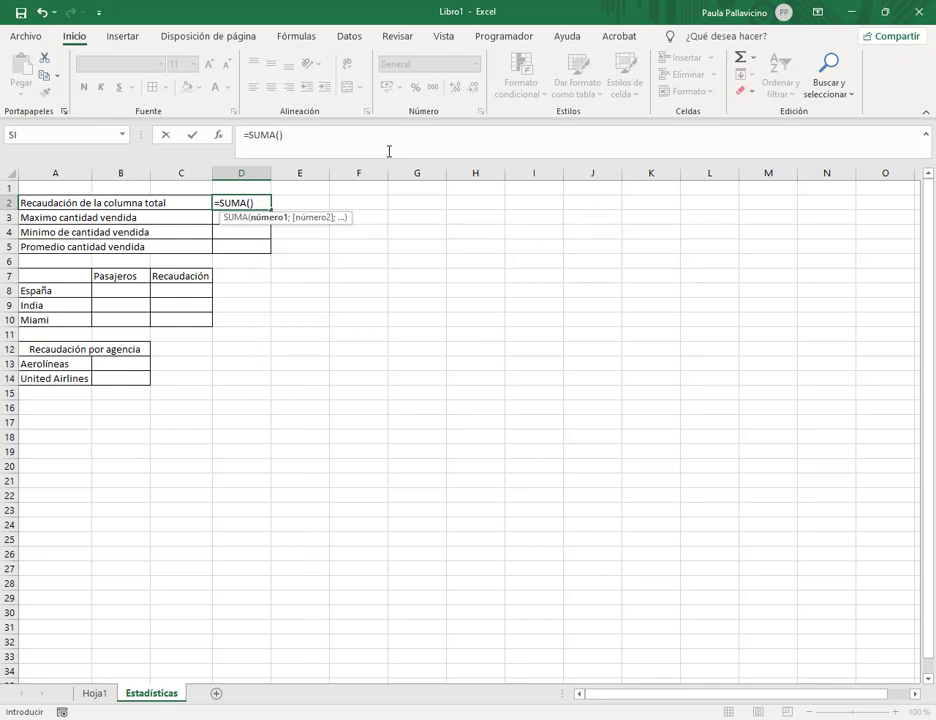
text(impo)
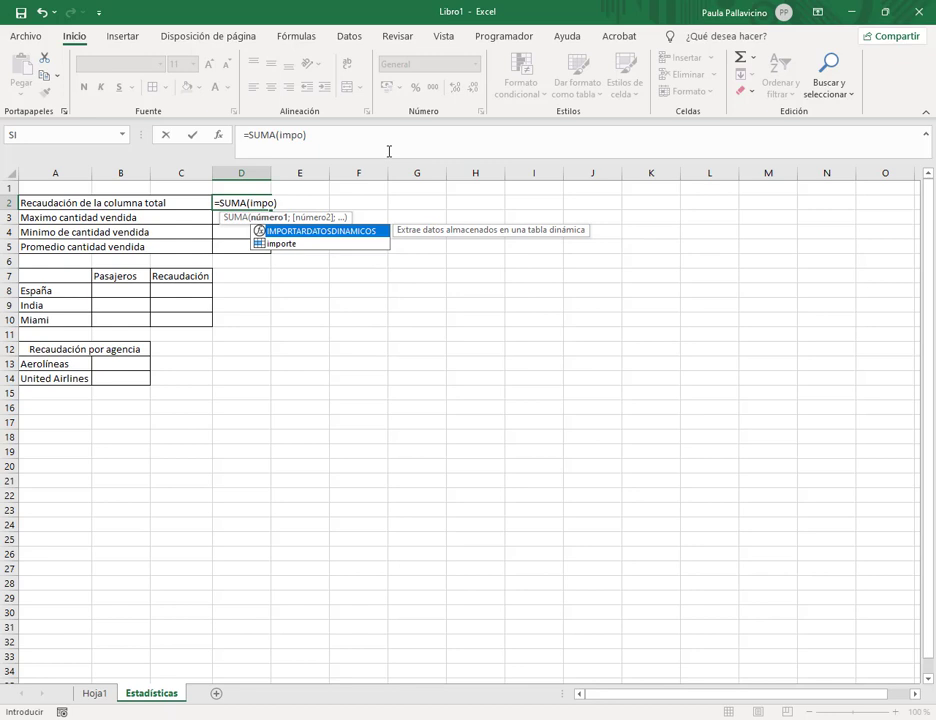
double_click(305, 246)
click(323, 143)
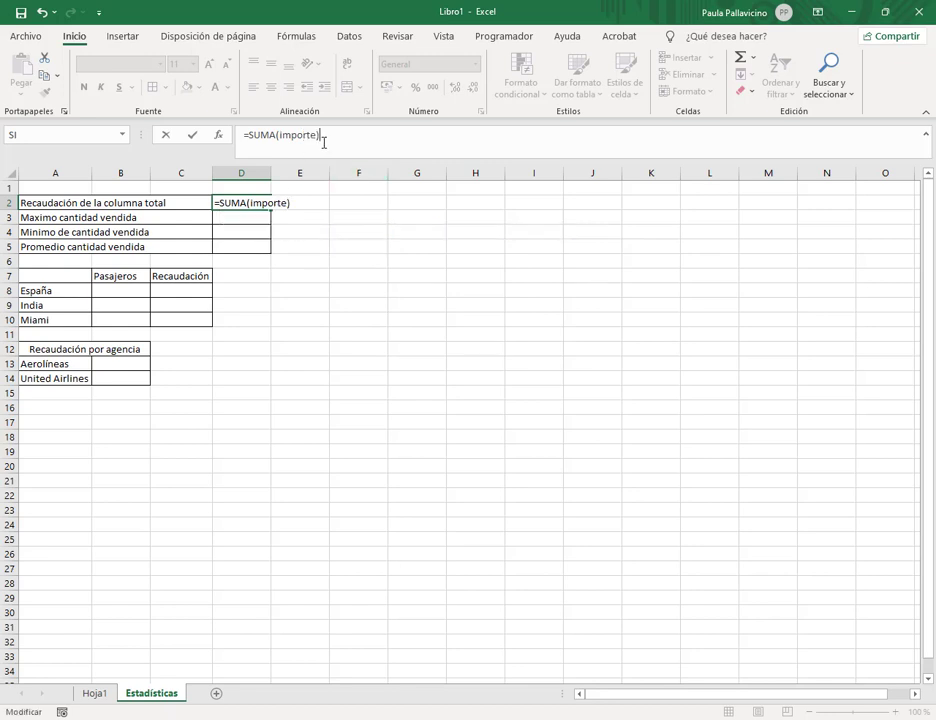
key(Return)
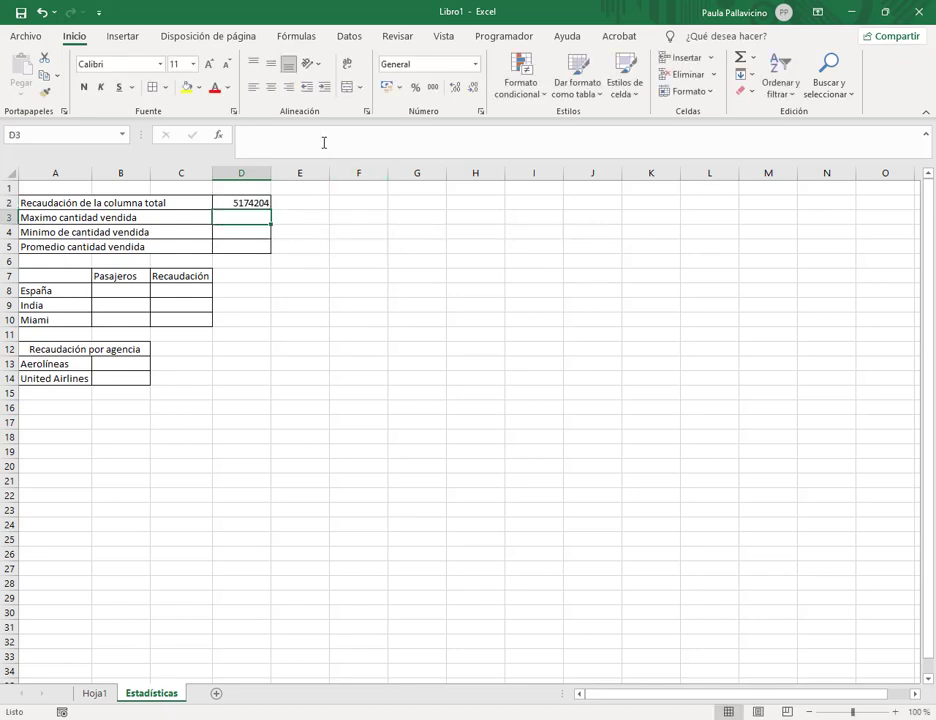
Calculate the maximum quantity sold in D3 with =MAX(cantidad_vendida), using the named range cantidad_vendida
click(755, 58)
click(778, 143)
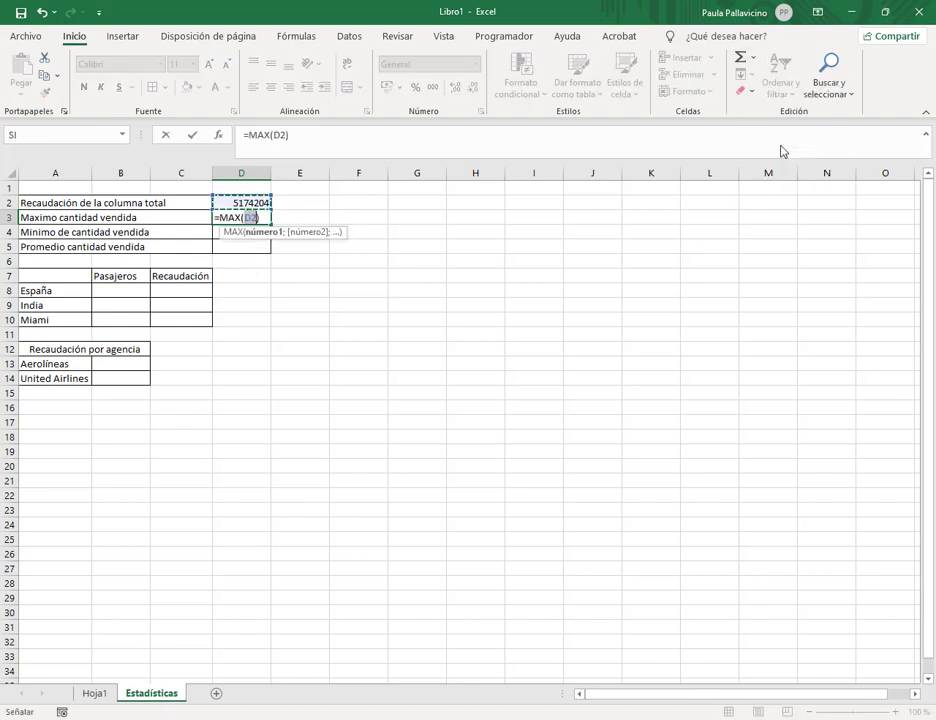
text(can)
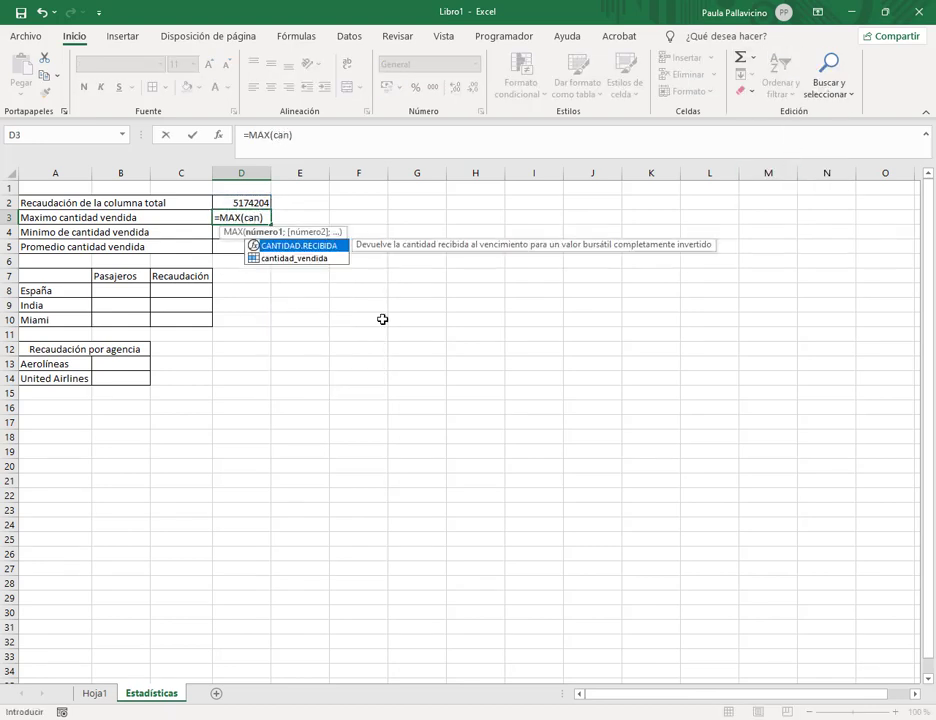
double_click(309, 259)
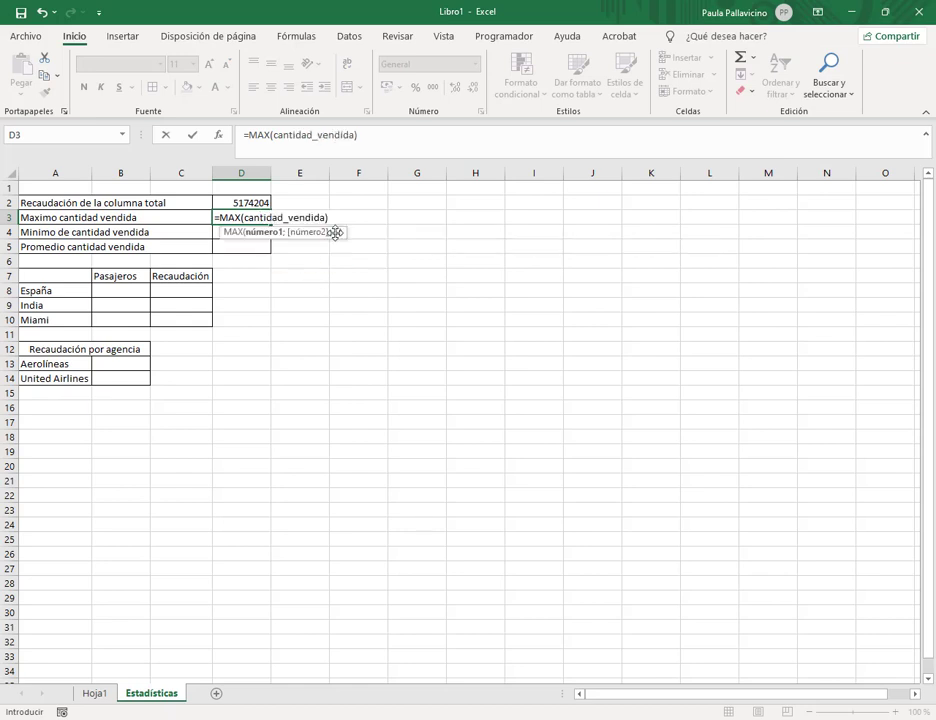
key(Return)
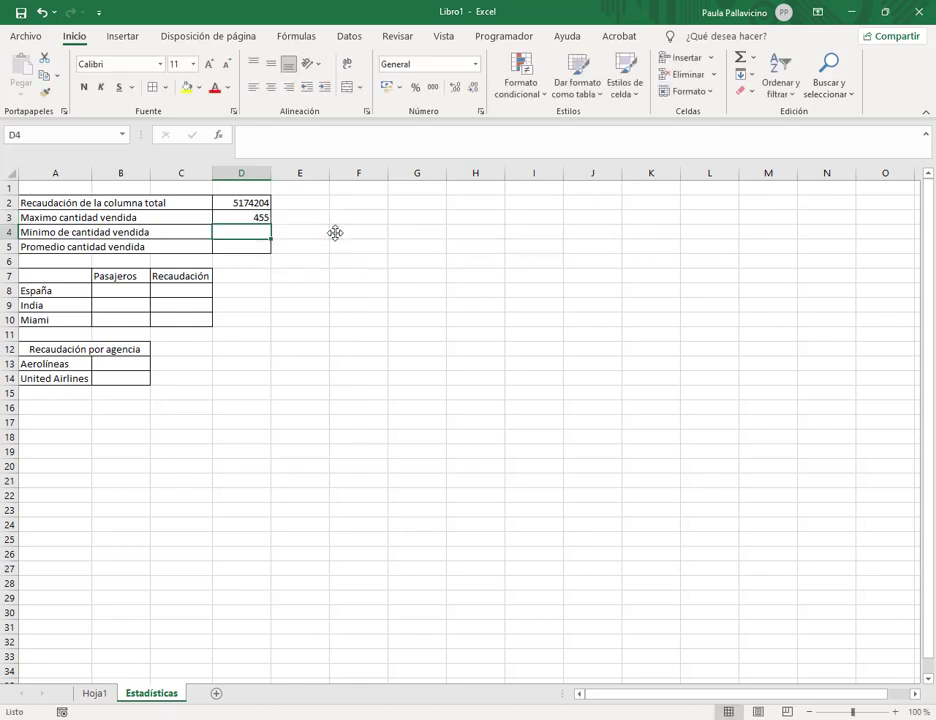
Calculate the minimum quantity sold in D4 with the formula =MIN(cantidad_vendida)
click(754, 63)
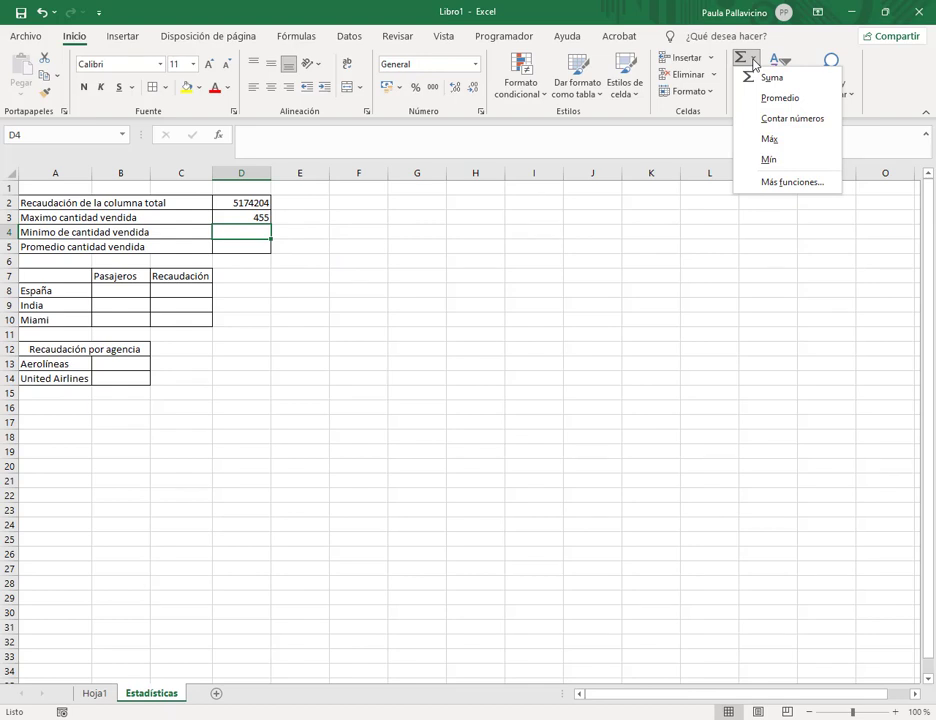
click(775, 161)
text(ca)
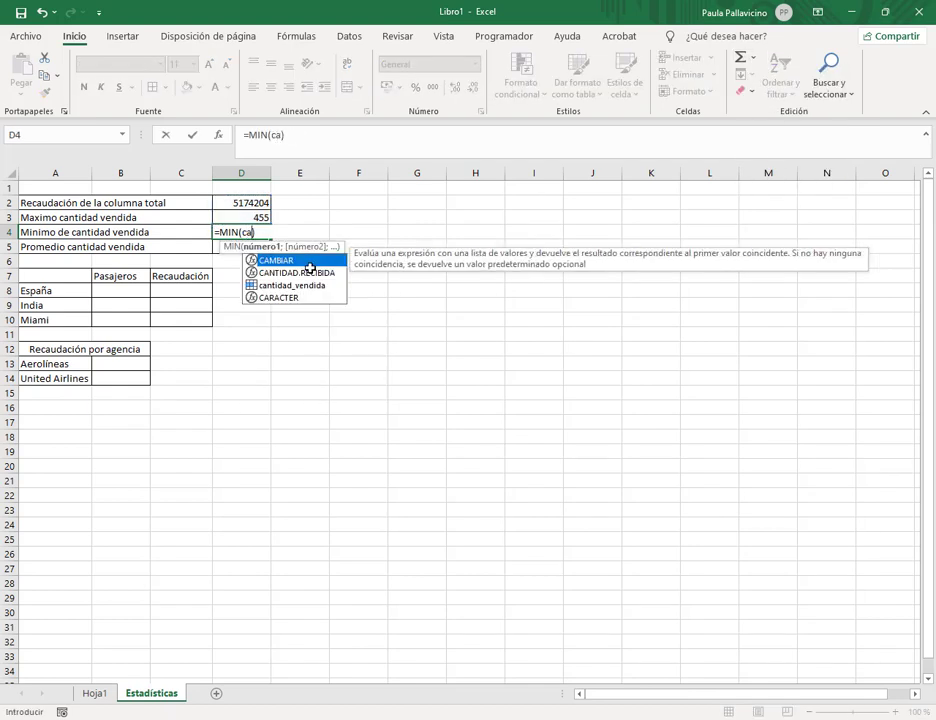
text(n)
double_click(300, 273)
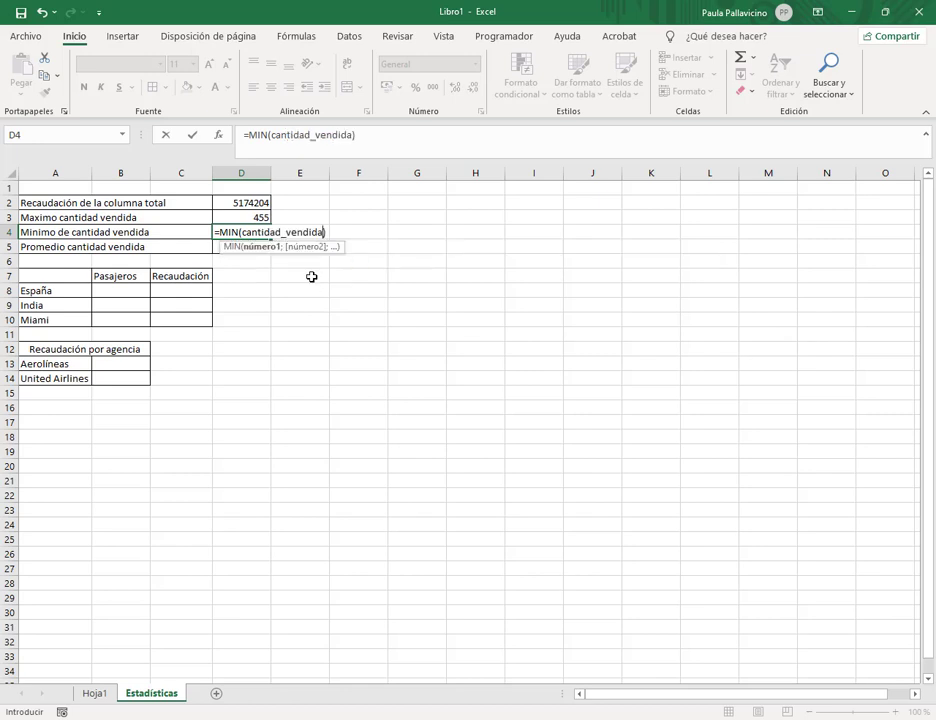
key(Return)
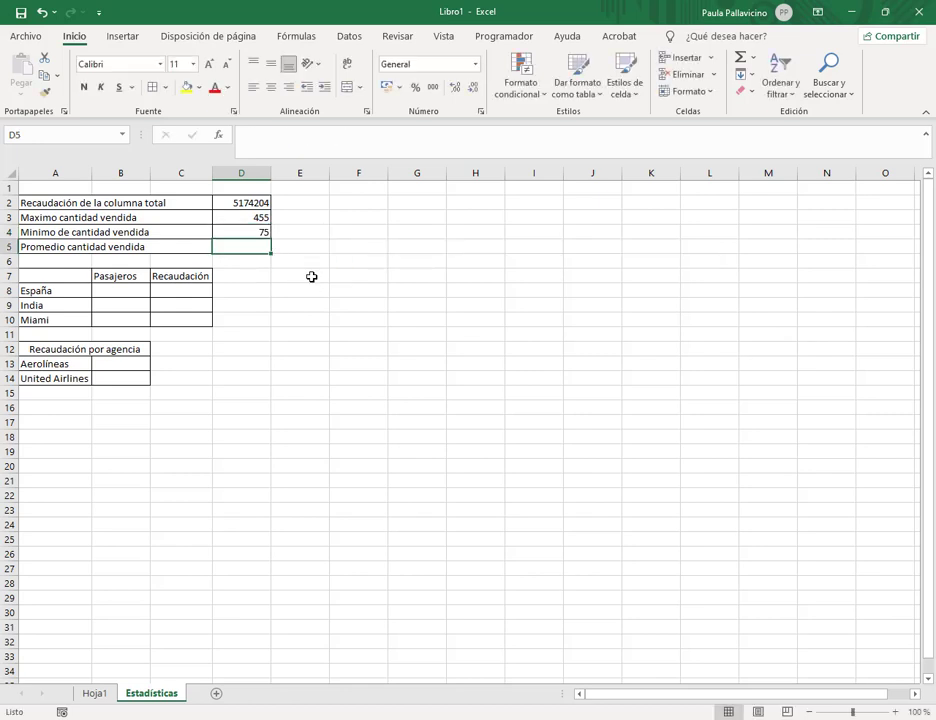
Calculate the average quantity sold in D5 with the formula =PROMEDIO(cantidad_vendida)
click(755, 62)
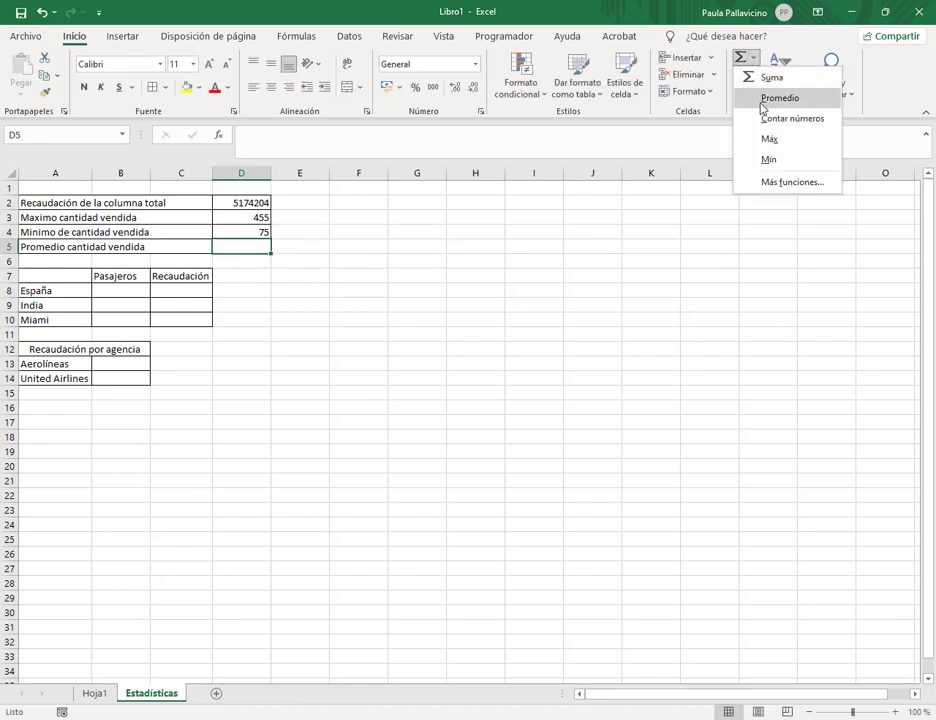
click(765, 99)
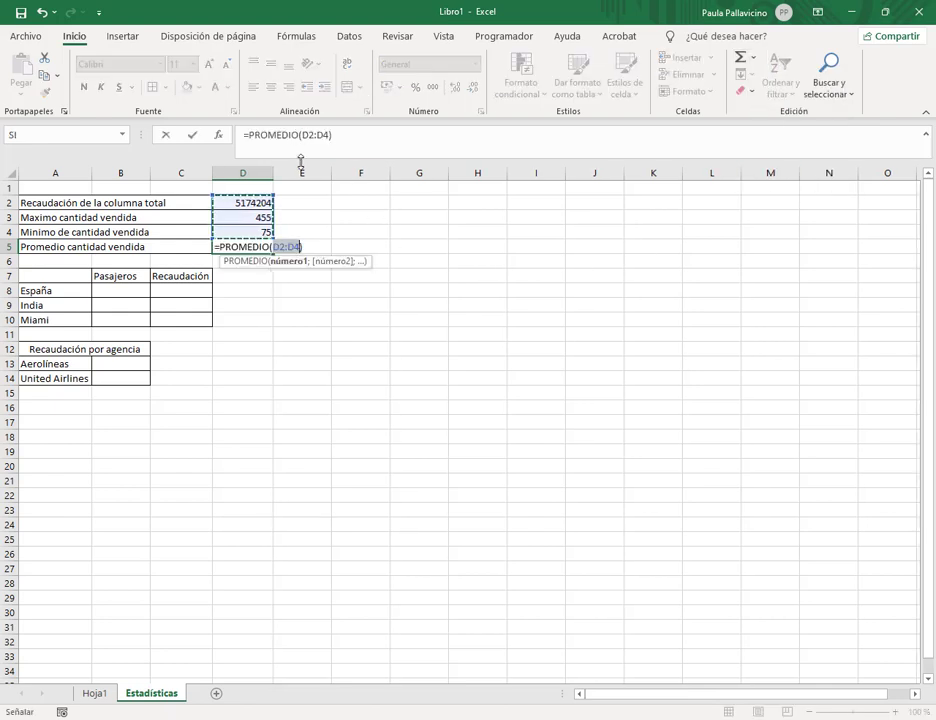
text(can)
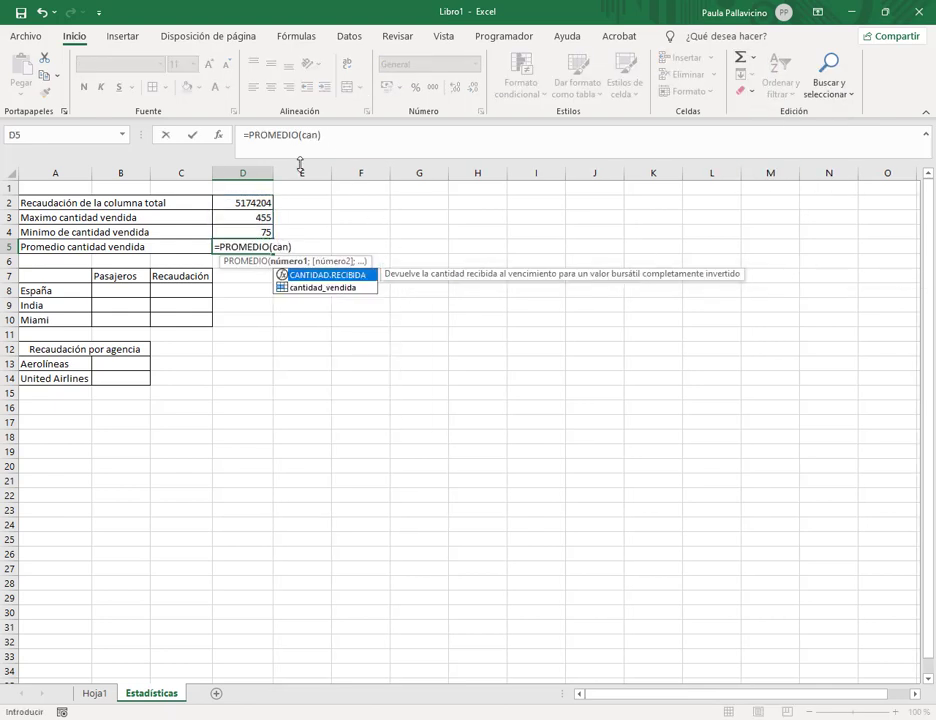
key(Down)
double_click(326, 288)
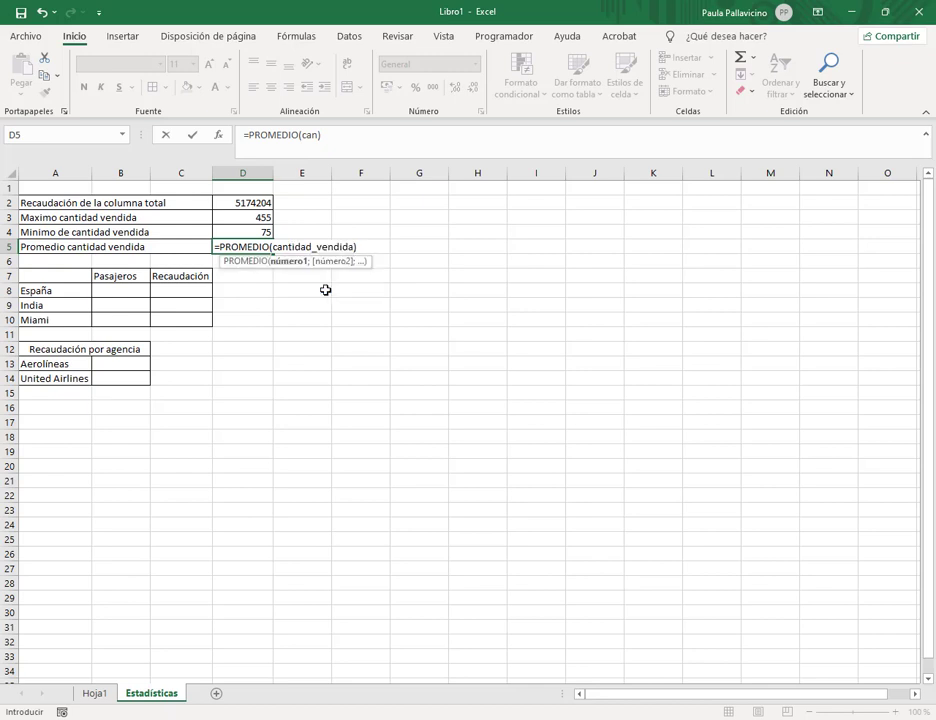
key(Return)
Total the passengers for España in B8 with =SUMAR.SI(destino;A8;cantidad_vendida) and fill the formula down to B10
click(125, 291)
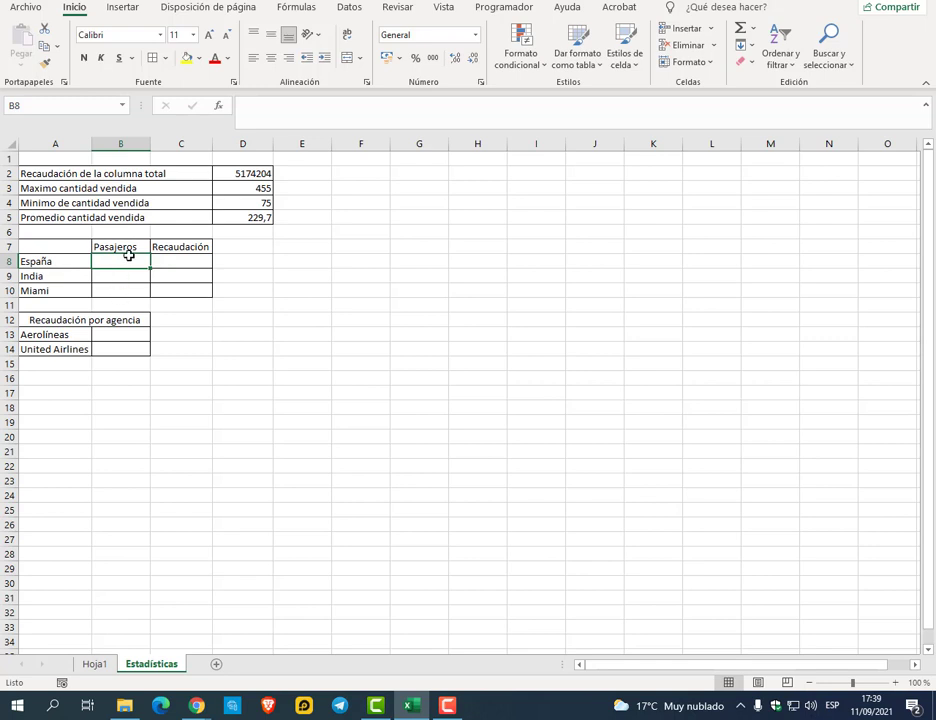
text(=sumar)
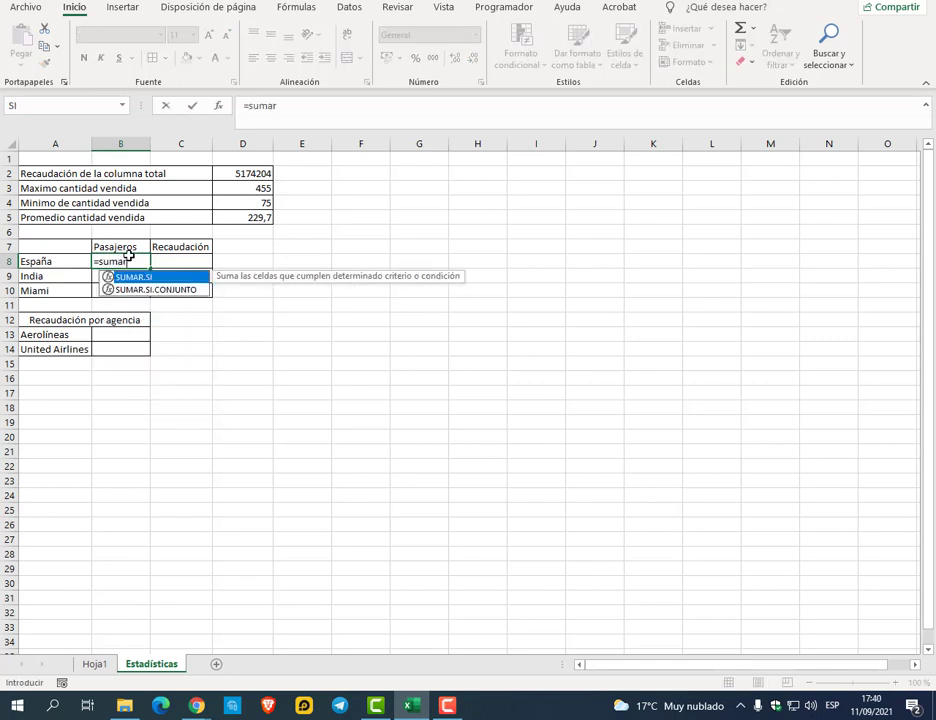
text(.si()
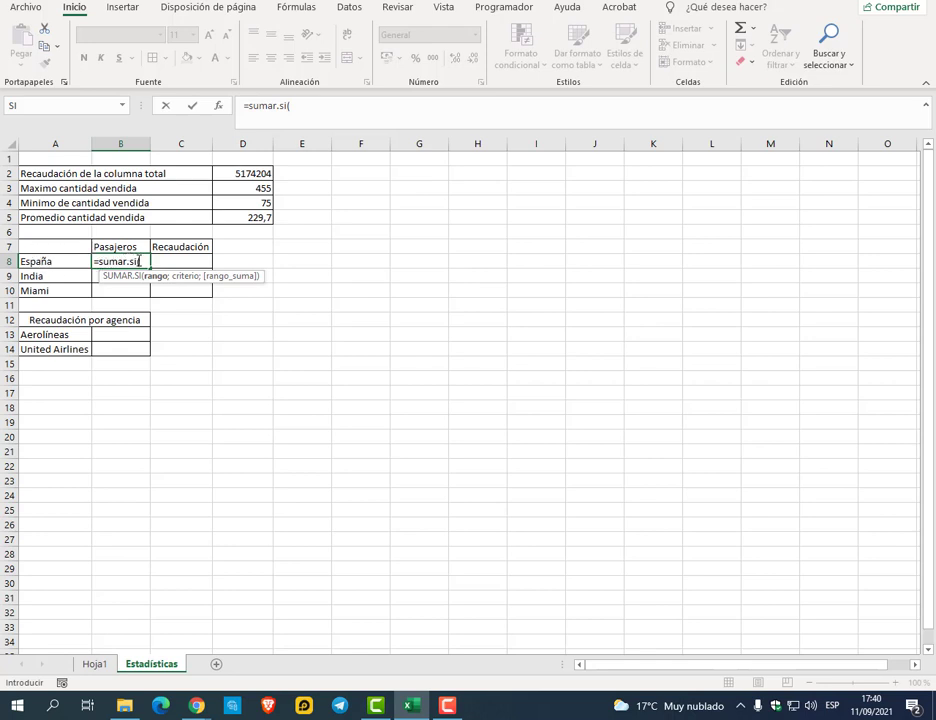
text(des)
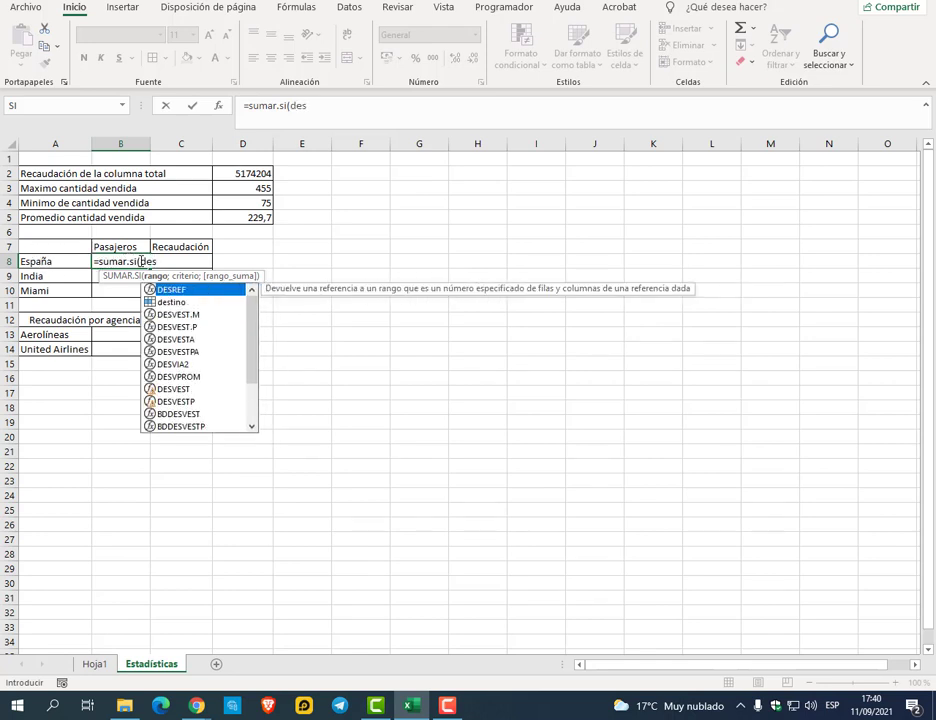
key(Down)
key(Tab)
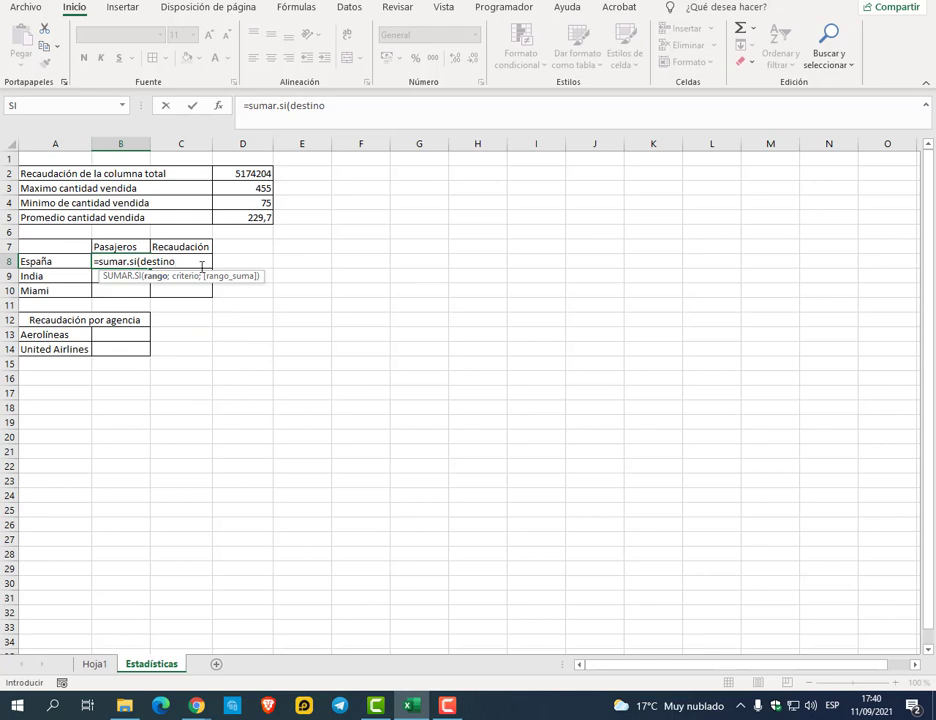
click(338, 111)
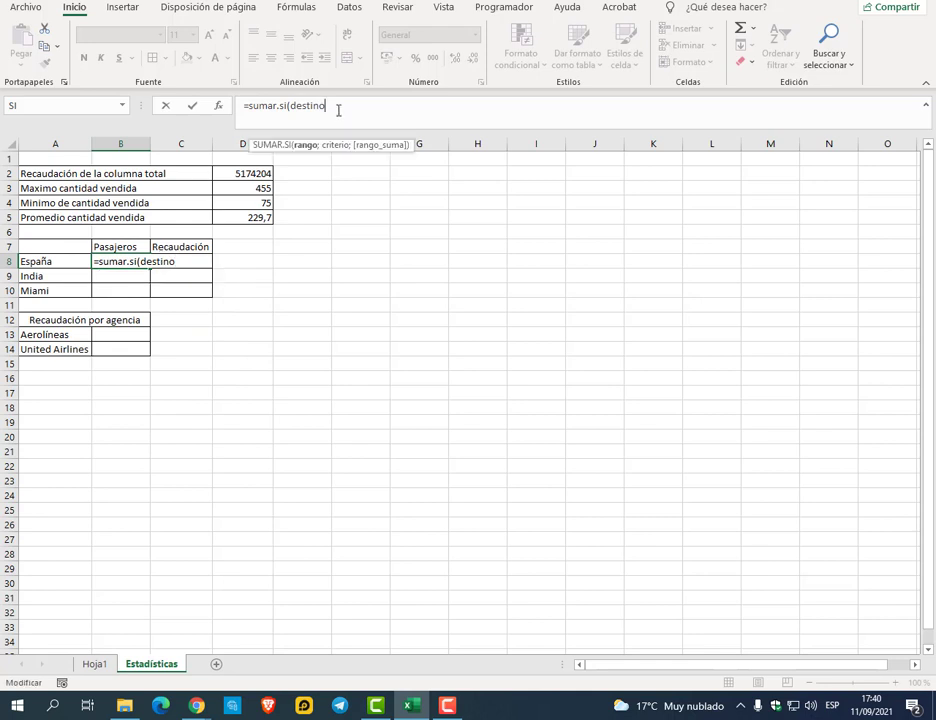
text(;)
click(60, 262)
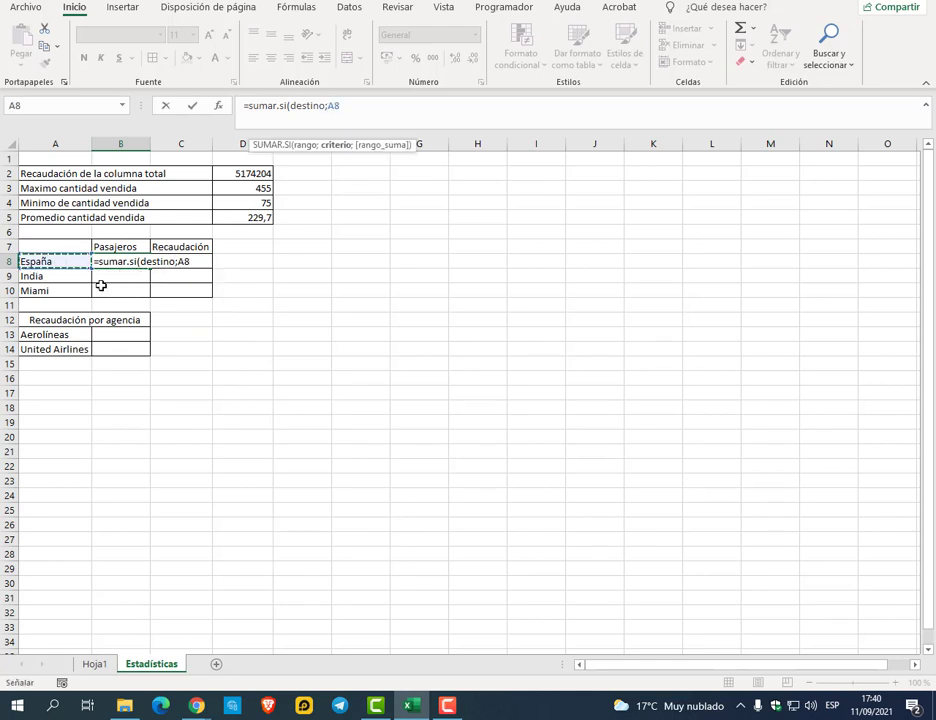
text(;)
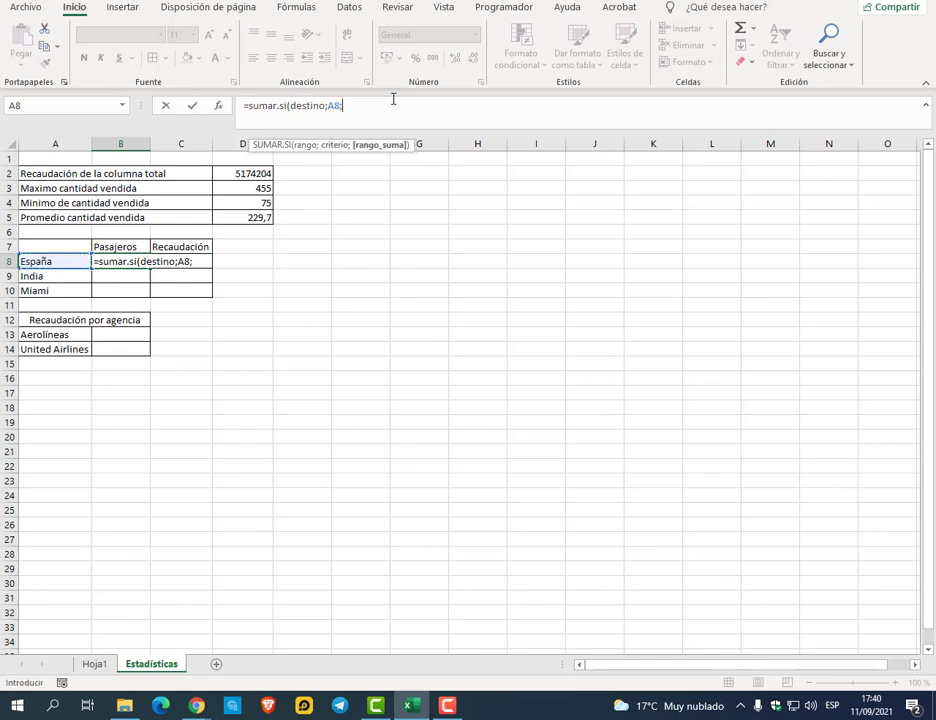
text(can)
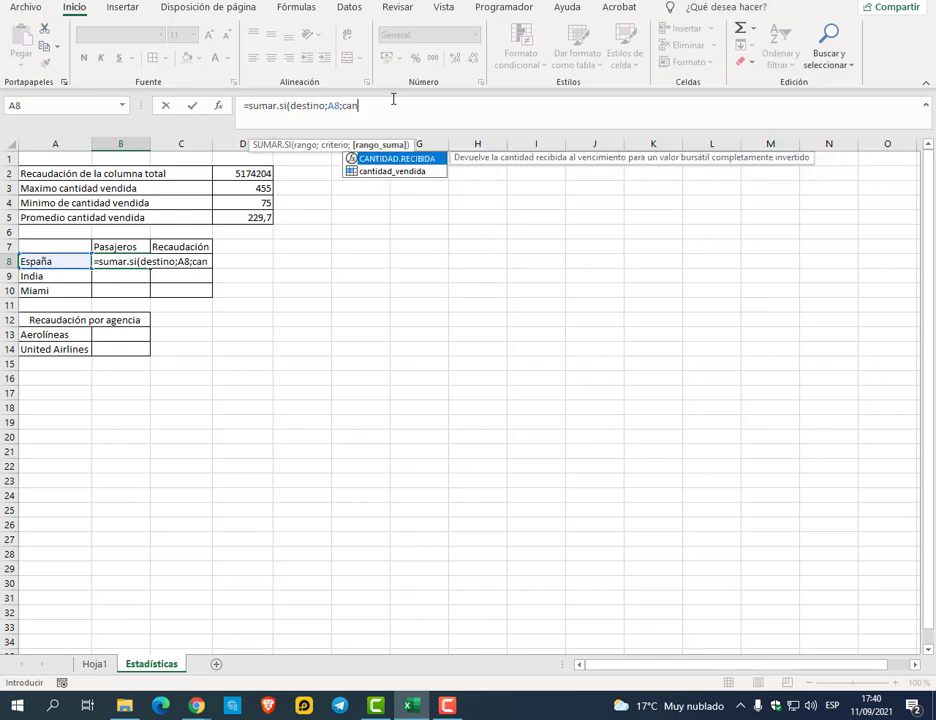
double_click(390, 173)
click(446, 105)
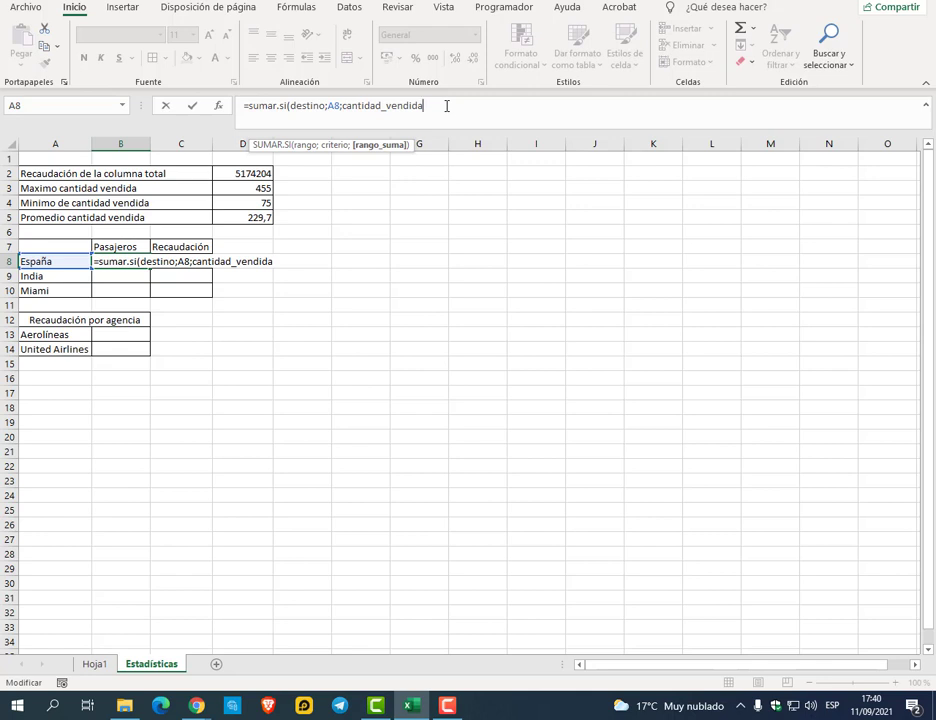
text())
key(Return)
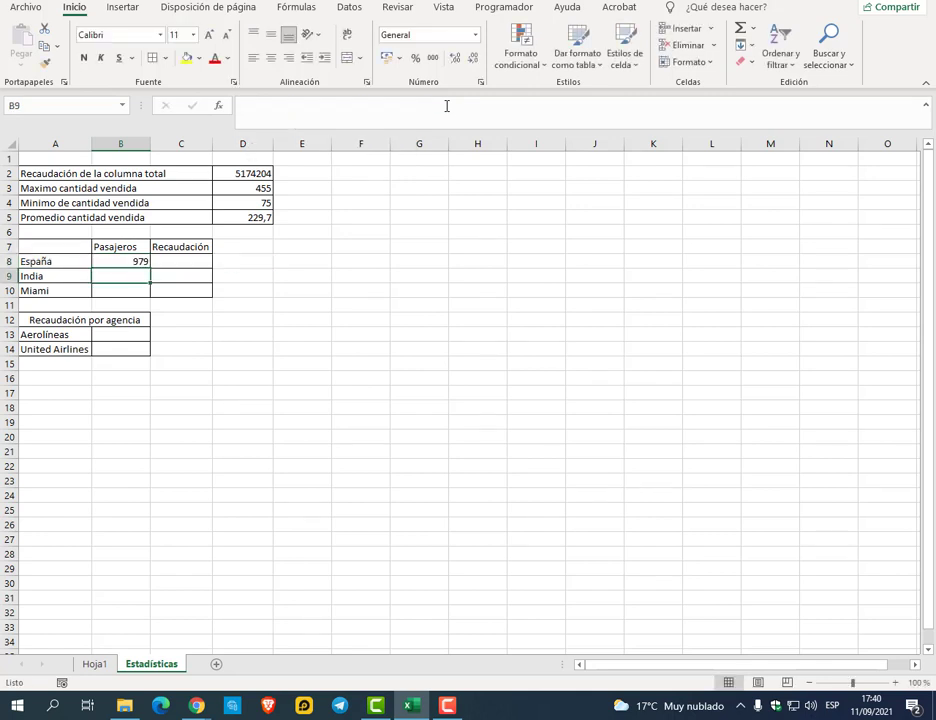
click(137, 259)
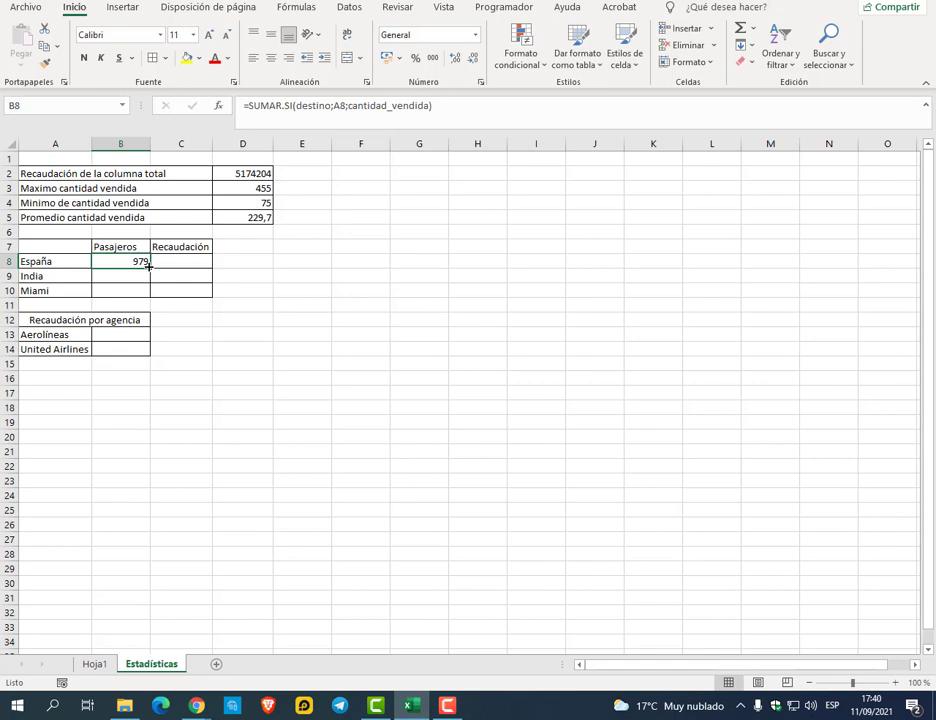
drag(149, 265, 150, 293)
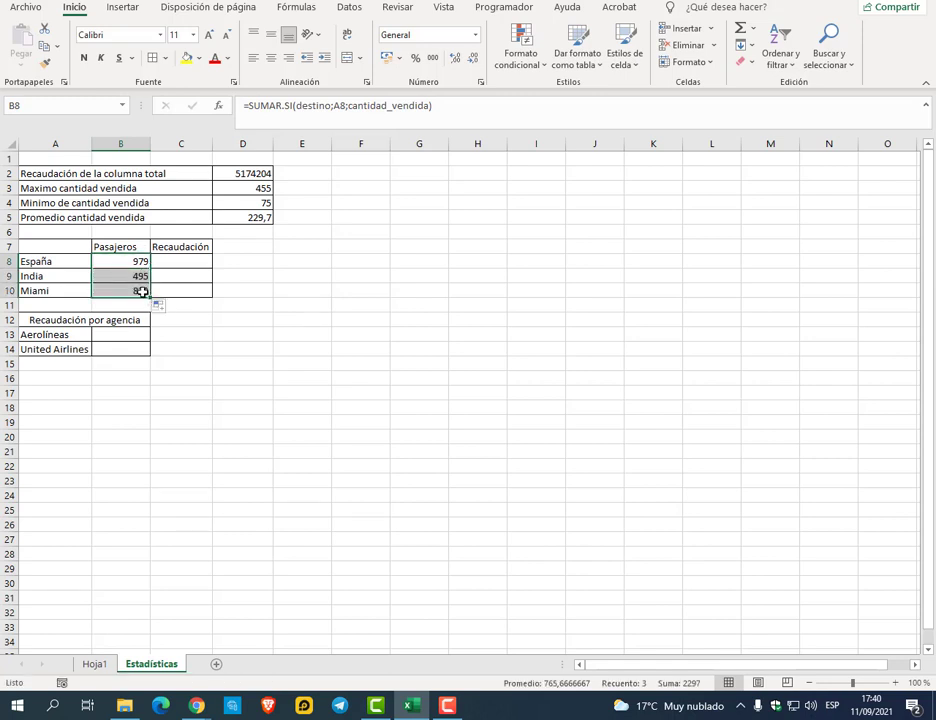
Total the revenue for España in C8 with =SUMAR.SI(destino;A8;importe) and fill the formula down to C10
click(200, 257)
click(318, 109)
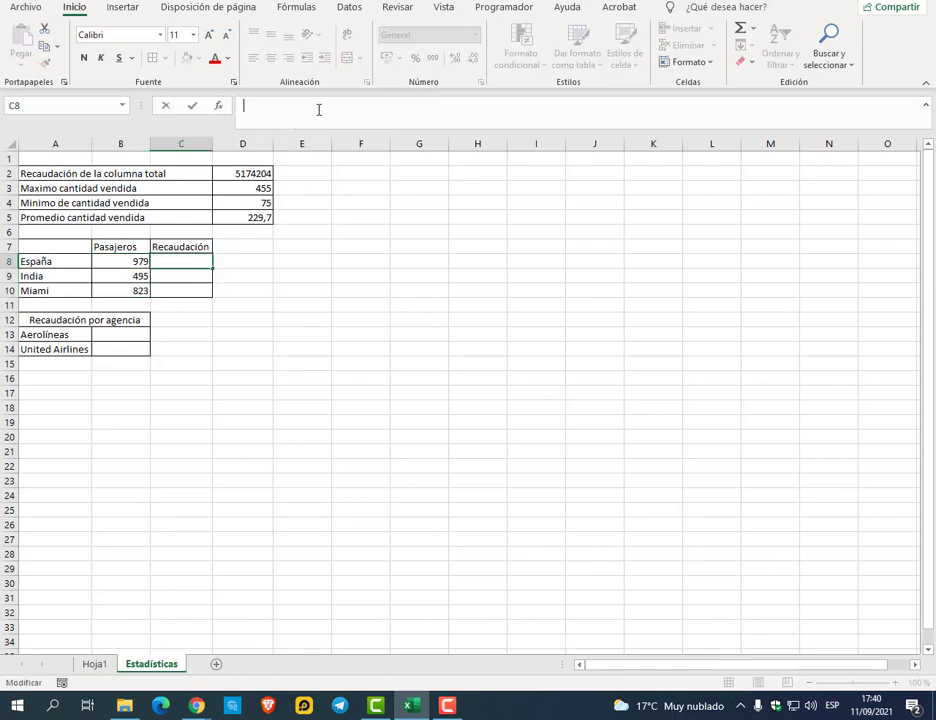
text(=sumar)
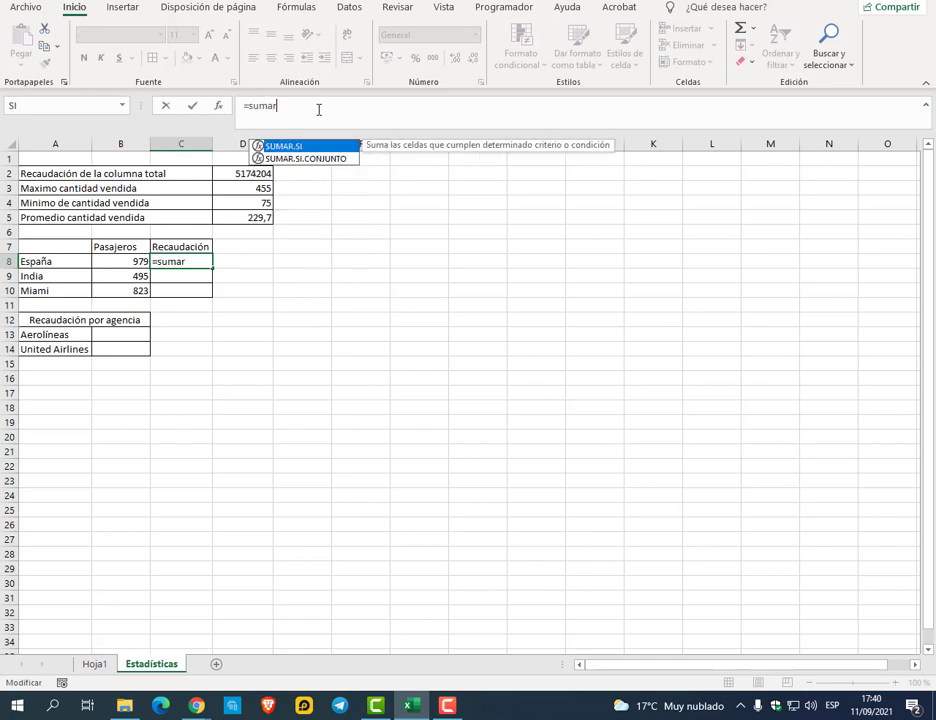
text(.si()
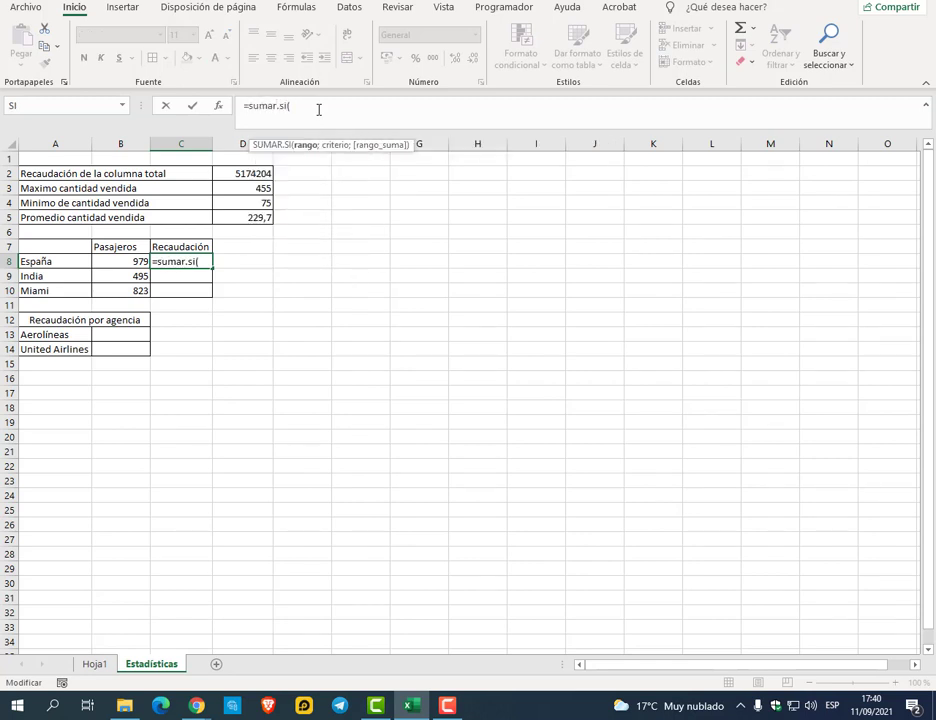
text(destino;)
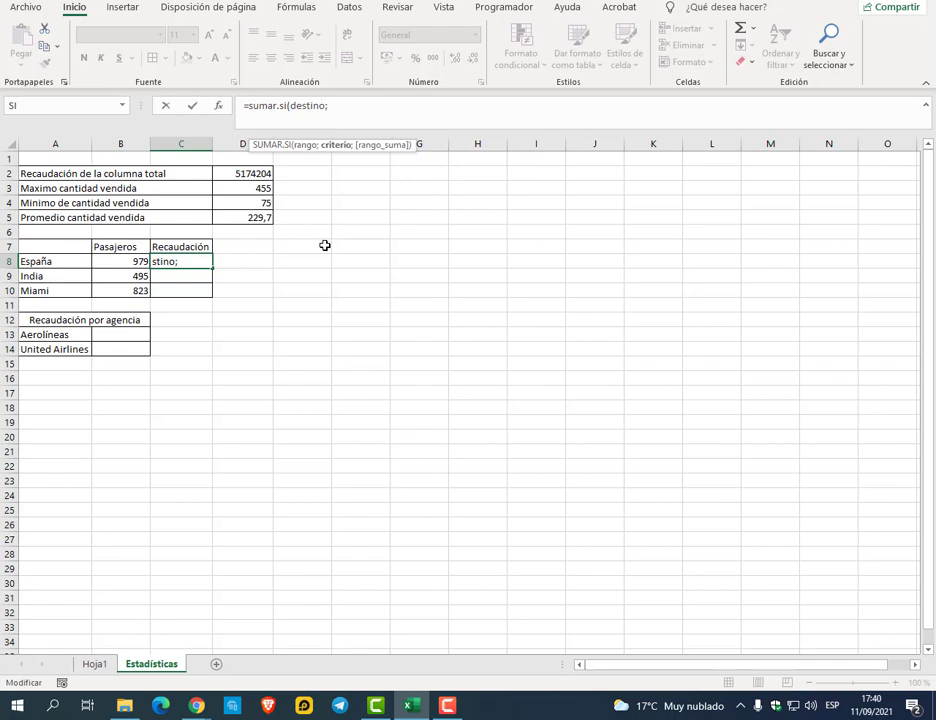
click(66, 262)
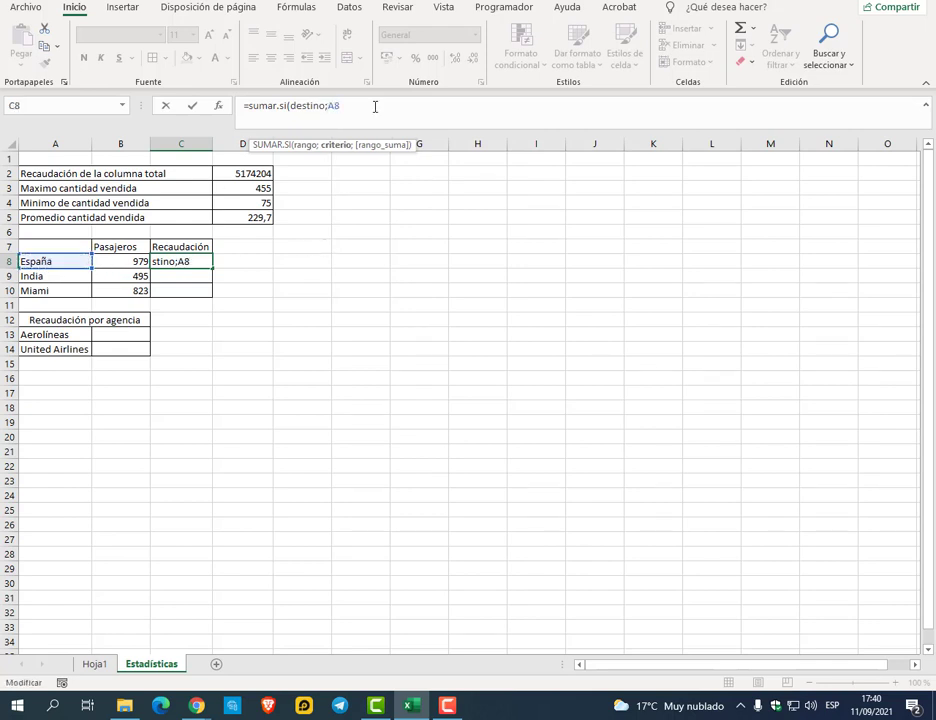
text(;impo)
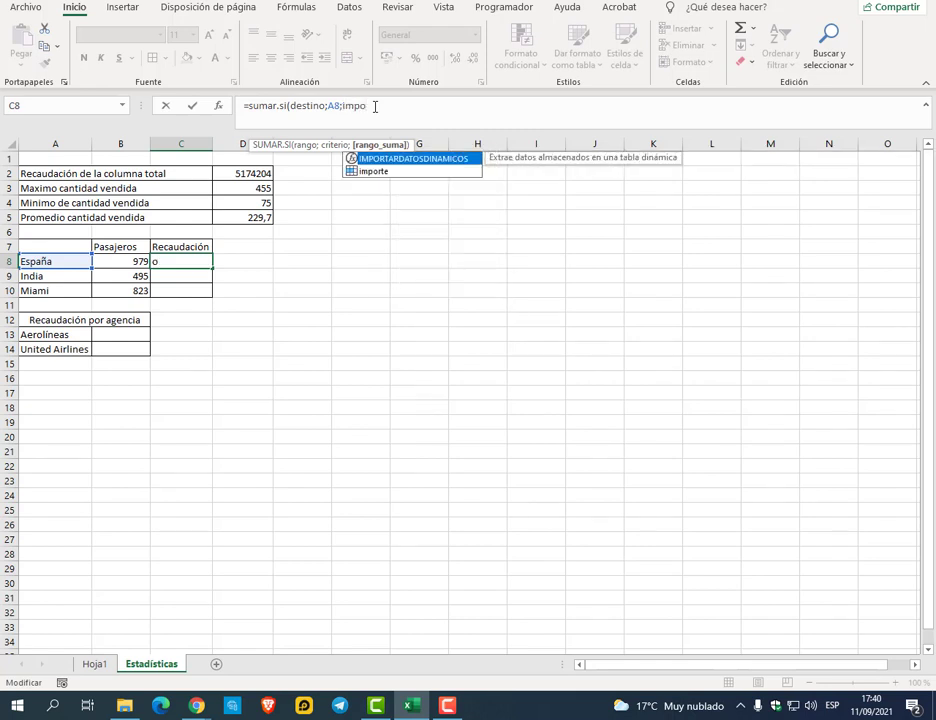
double_click(400, 171)
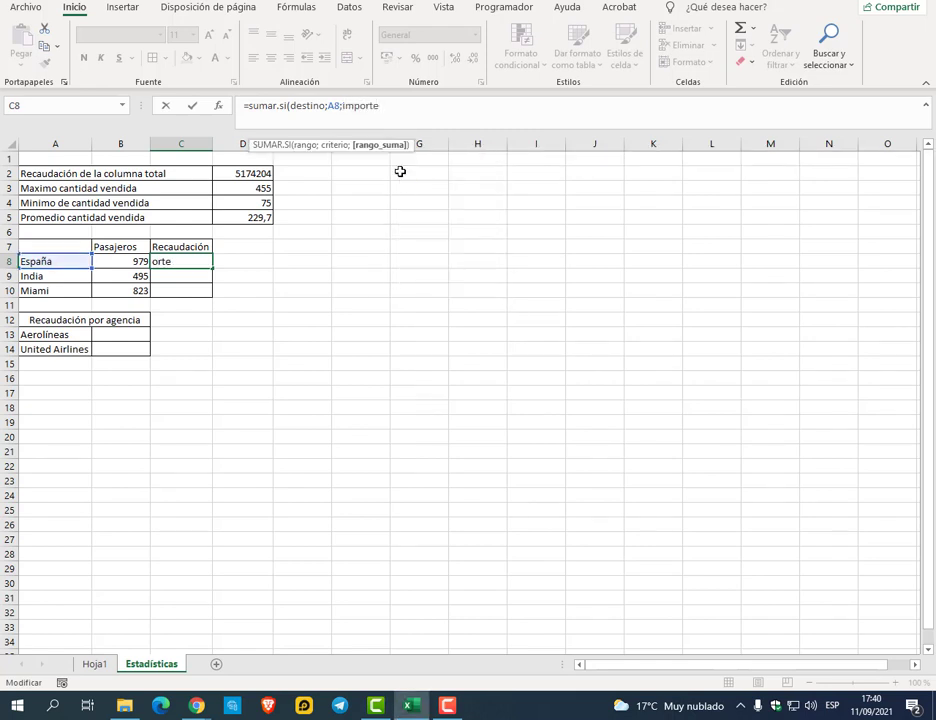
text())
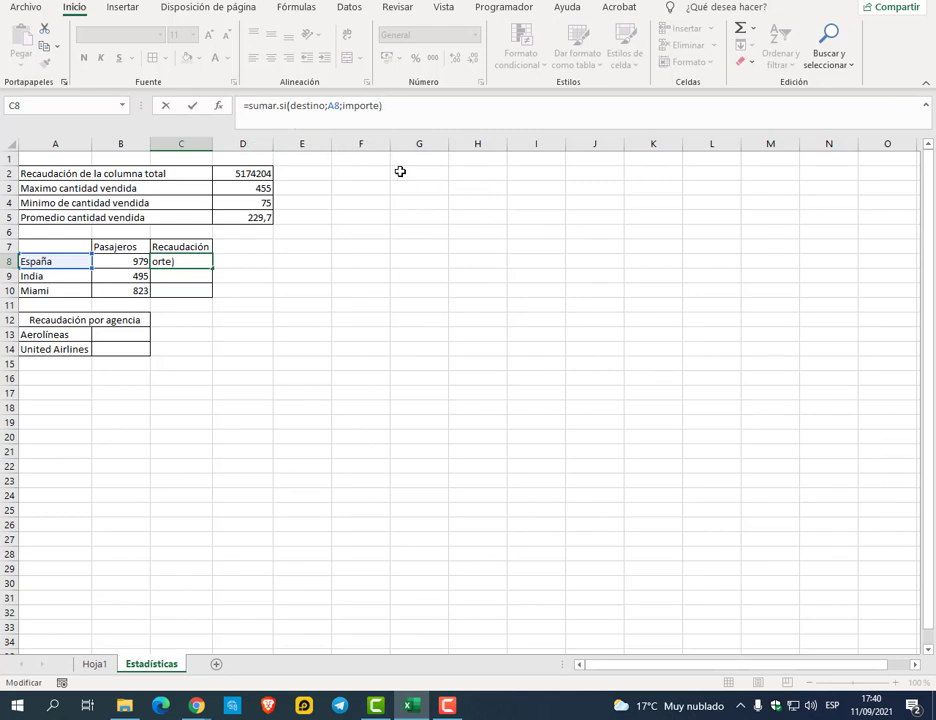
key(ctrl+Return)
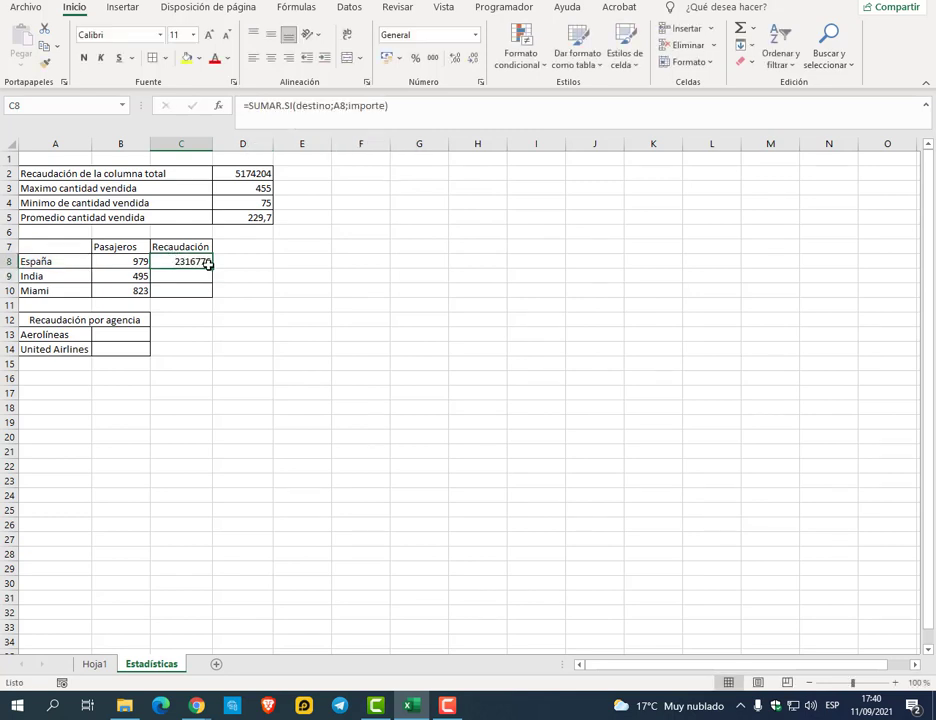
drag(208, 264, 212, 300)
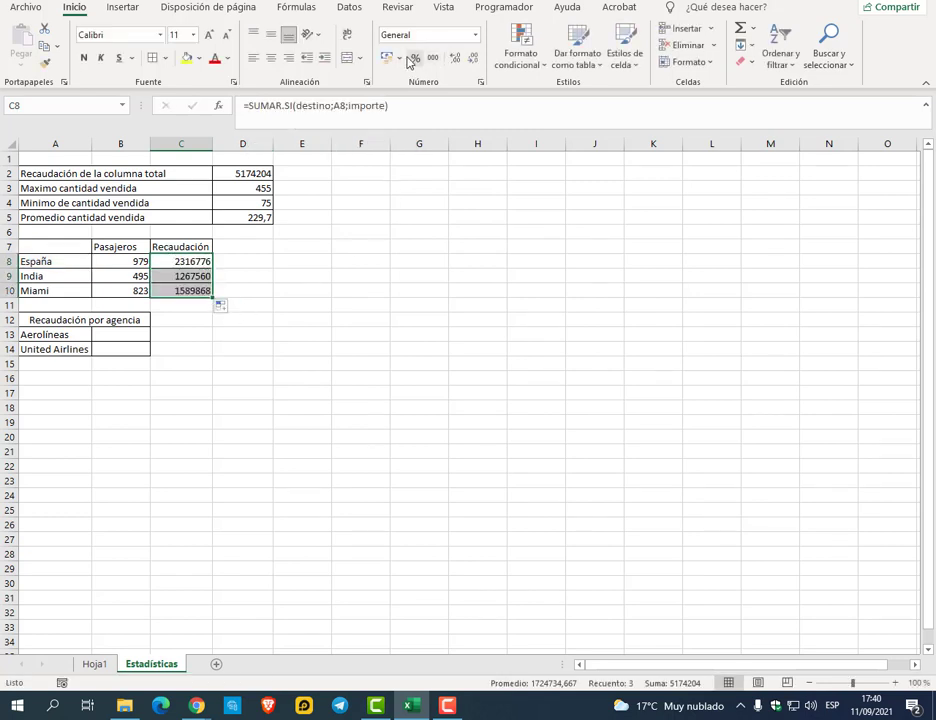
Format the destination revenues in C8:C10 as accounting currency in dollars and widen column C to fit them
click(399, 58)
click(414, 98)
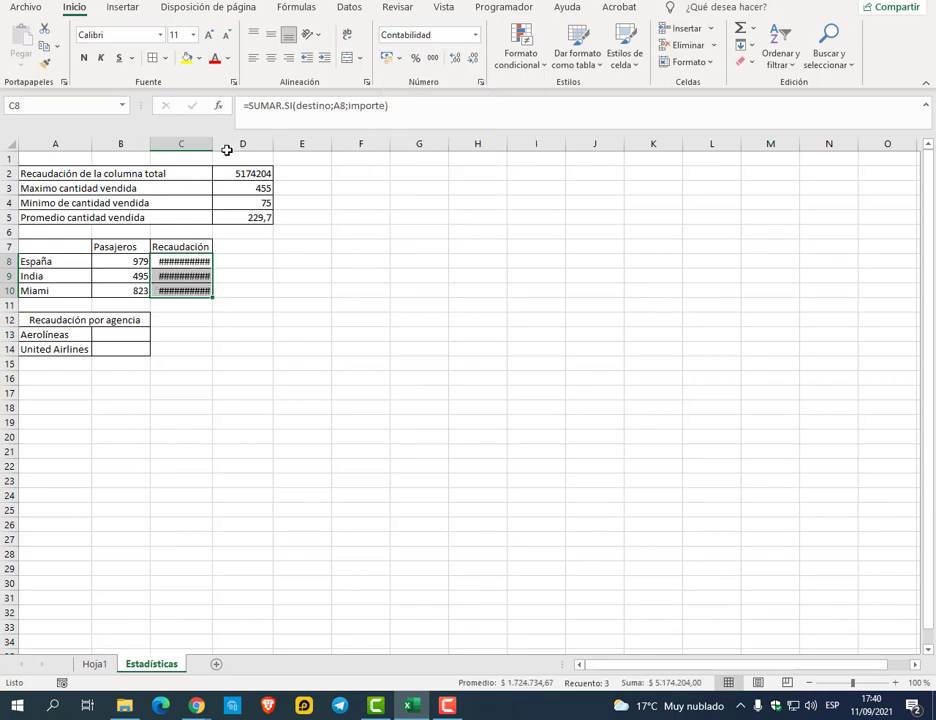
drag(212, 144, 224, 142)
click(169, 375)
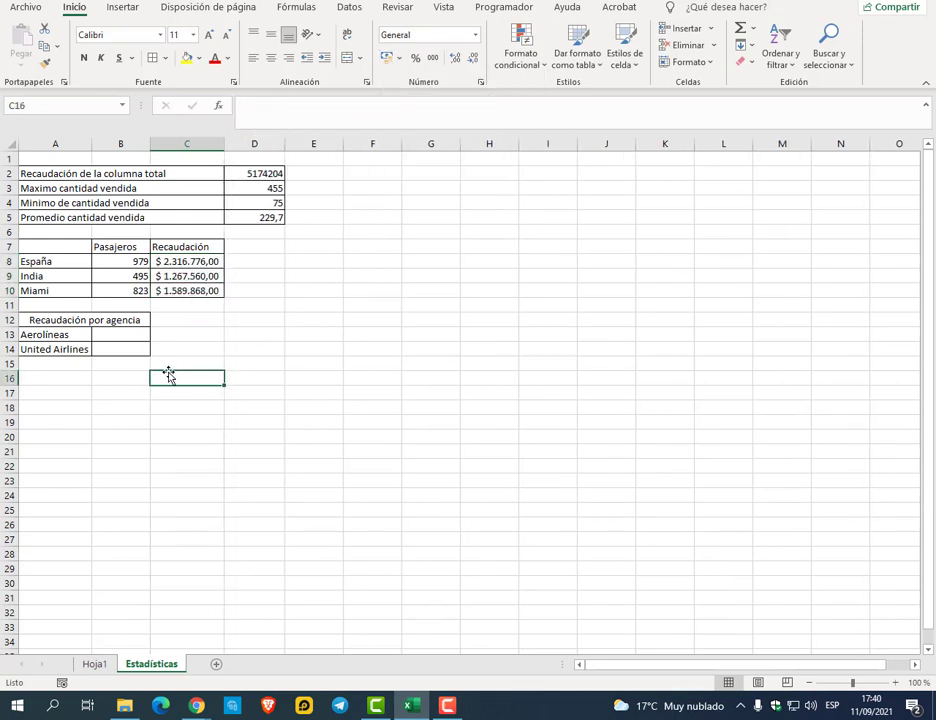
Total the revenue for Aerolíneas in B13 with the formula =SUMAR.SI(compañía;A13;importe)
click(108, 334)
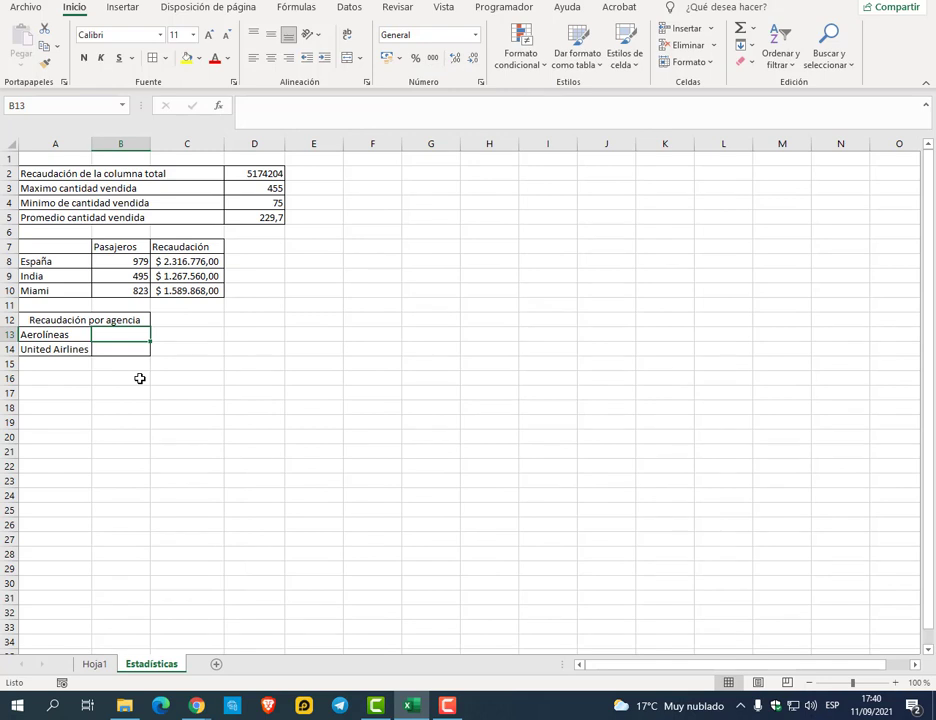
text(=sumar.si)
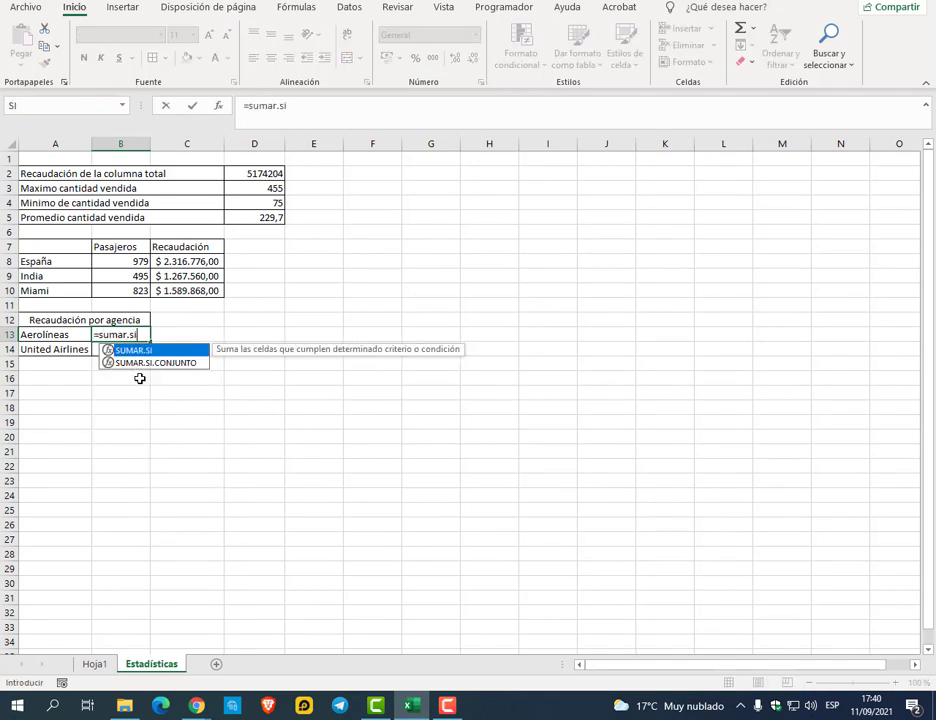
text(()
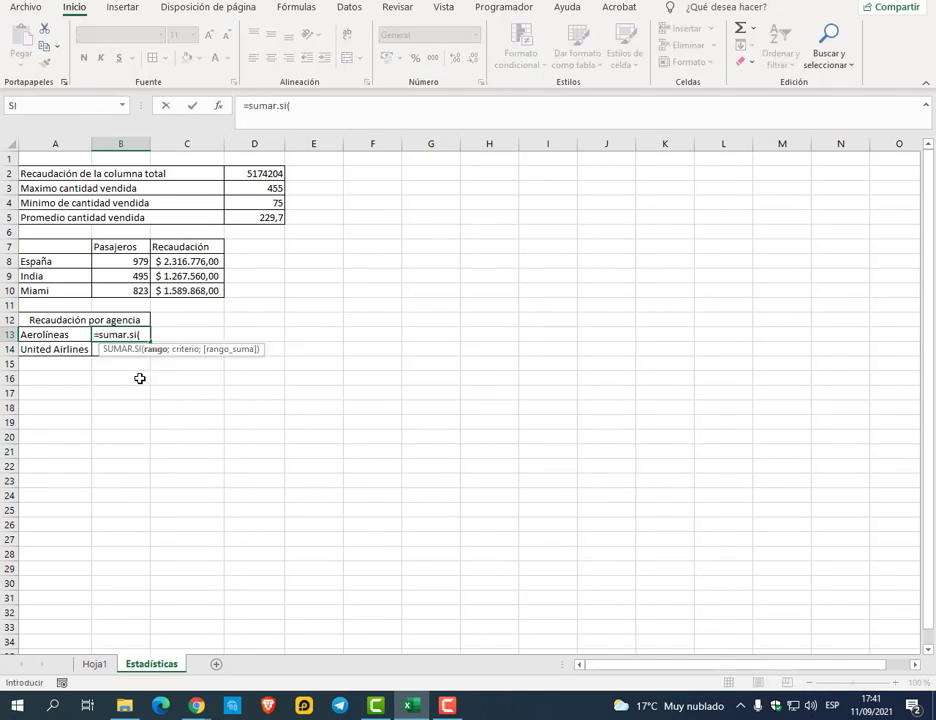
text(a)
key(BackSpace)
text(com)
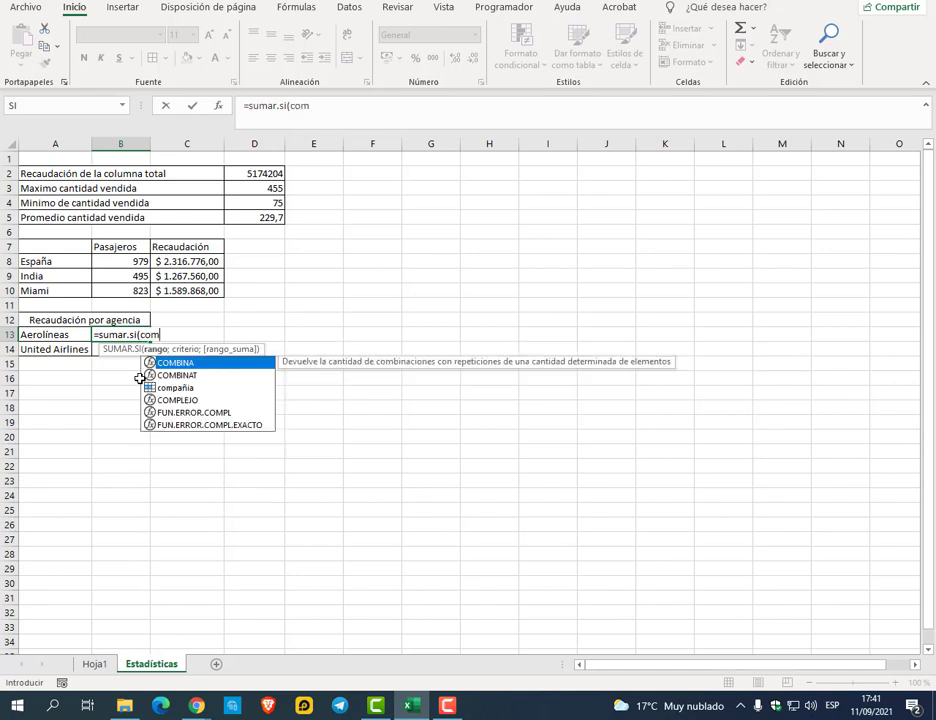
double_click(161, 387)
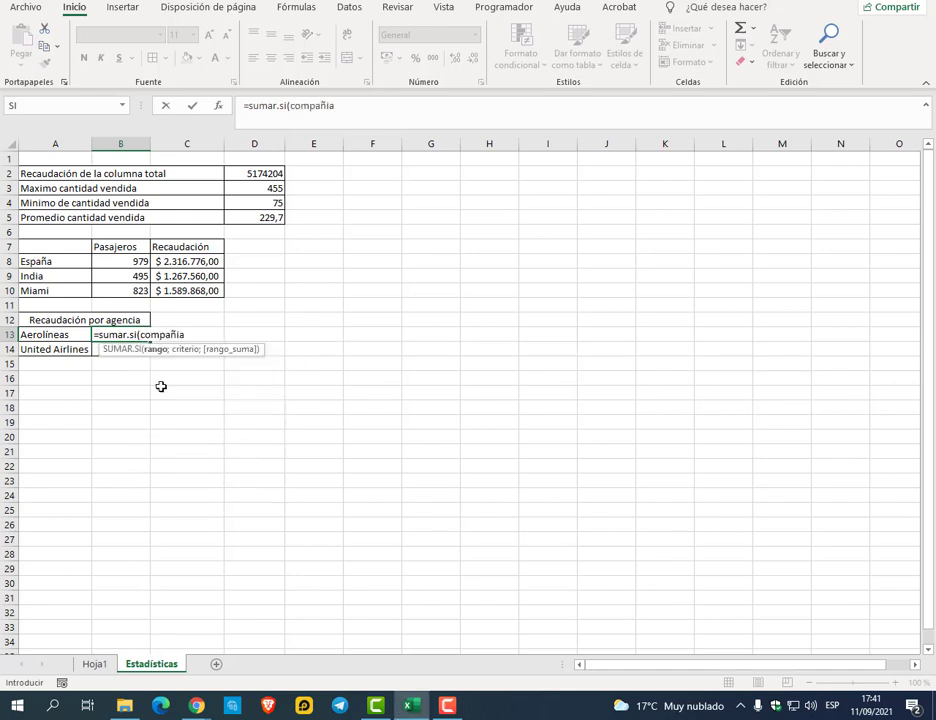
text(;)
click(68, 331)
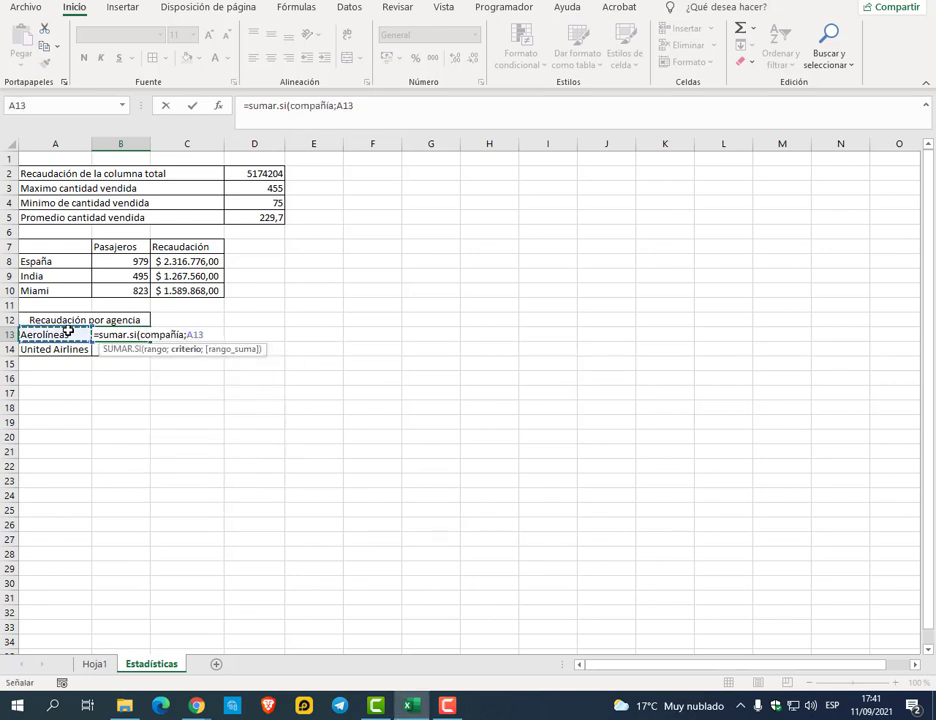
text(;impo)
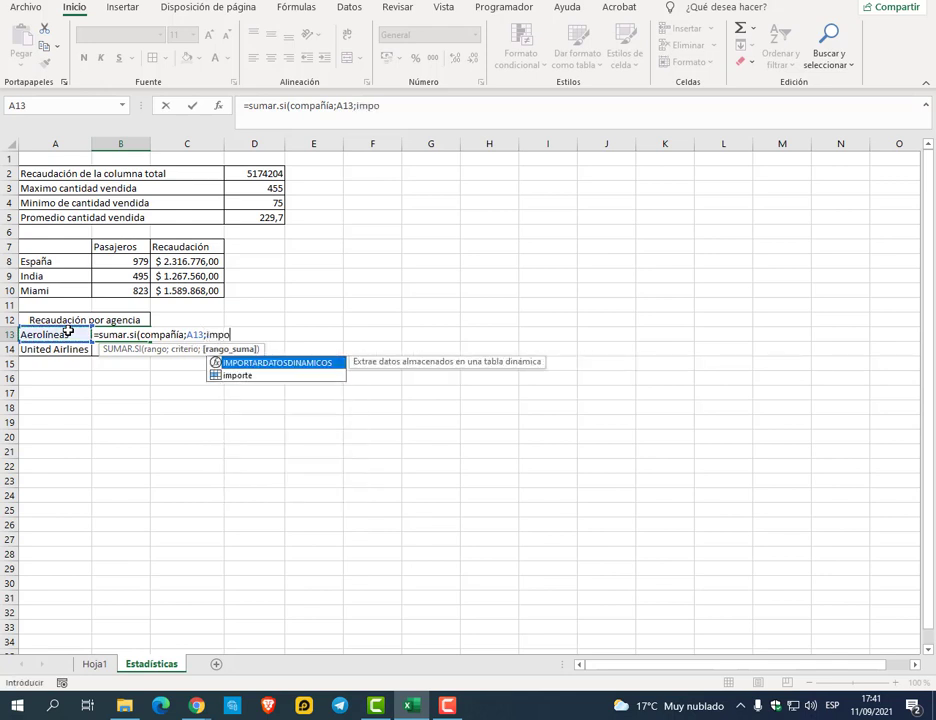
double_click(213, 375)
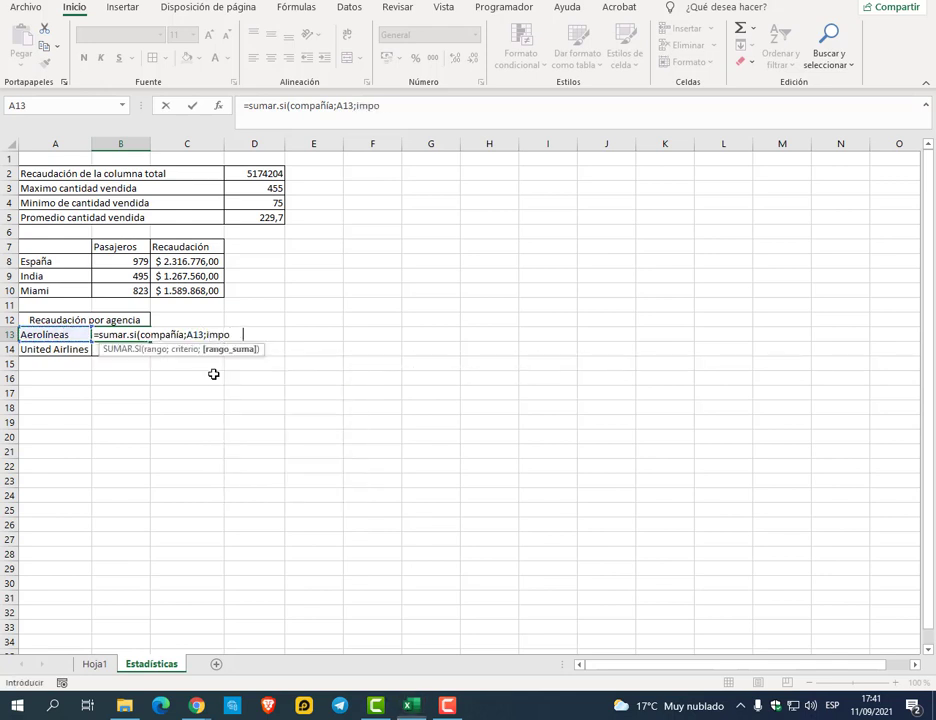
text())
key(Return)
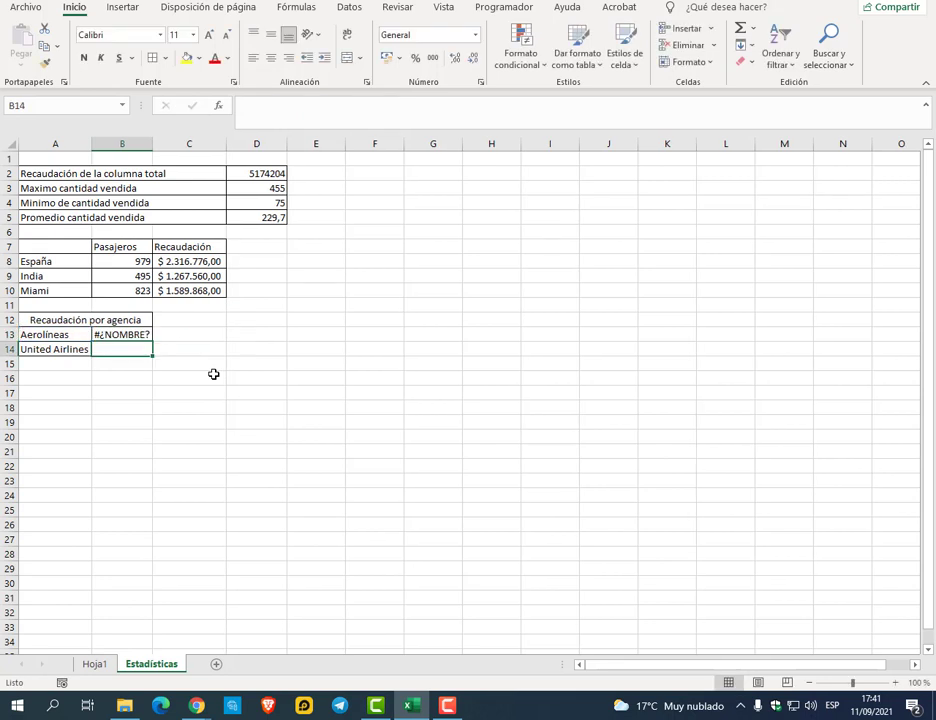
Correct the range name in the B13 formula to the defined name compañia, without the accent
click(145, 332)
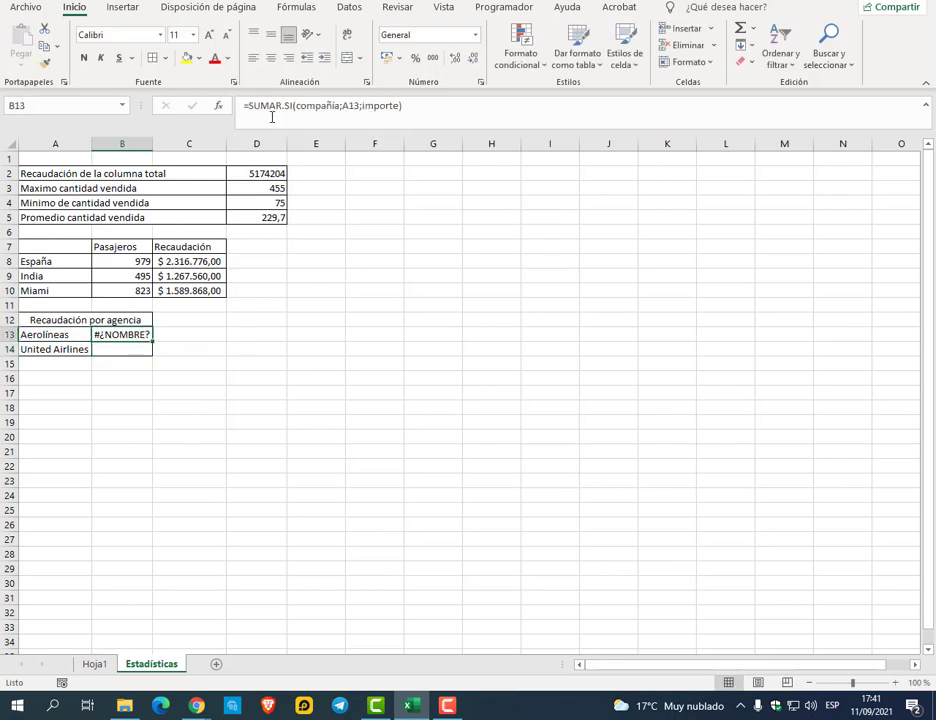
click(326, 108)
click(379, 108)
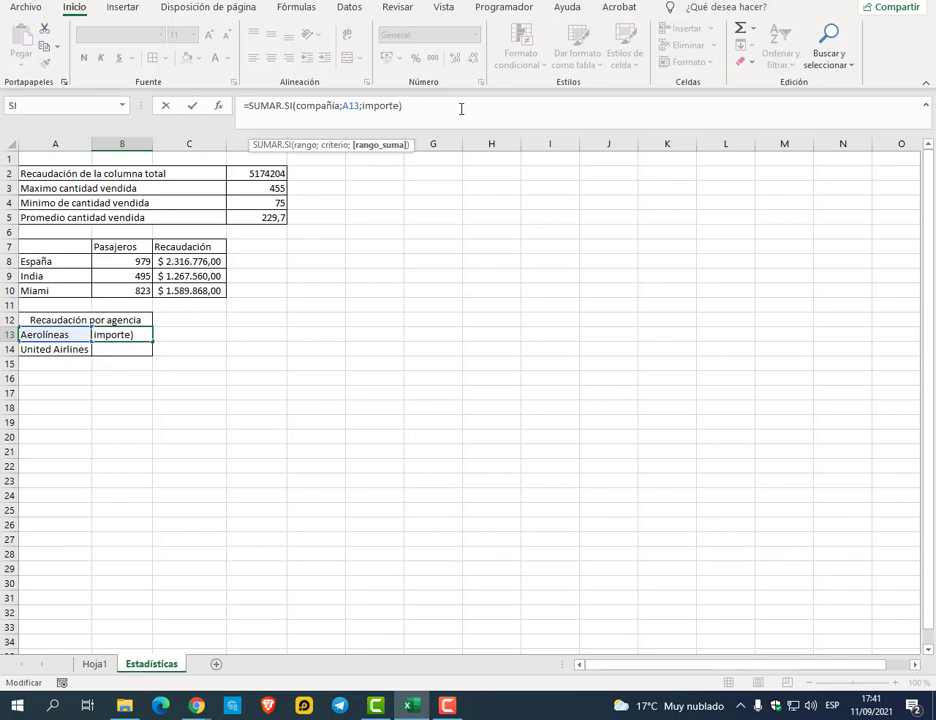
click(332, 105)
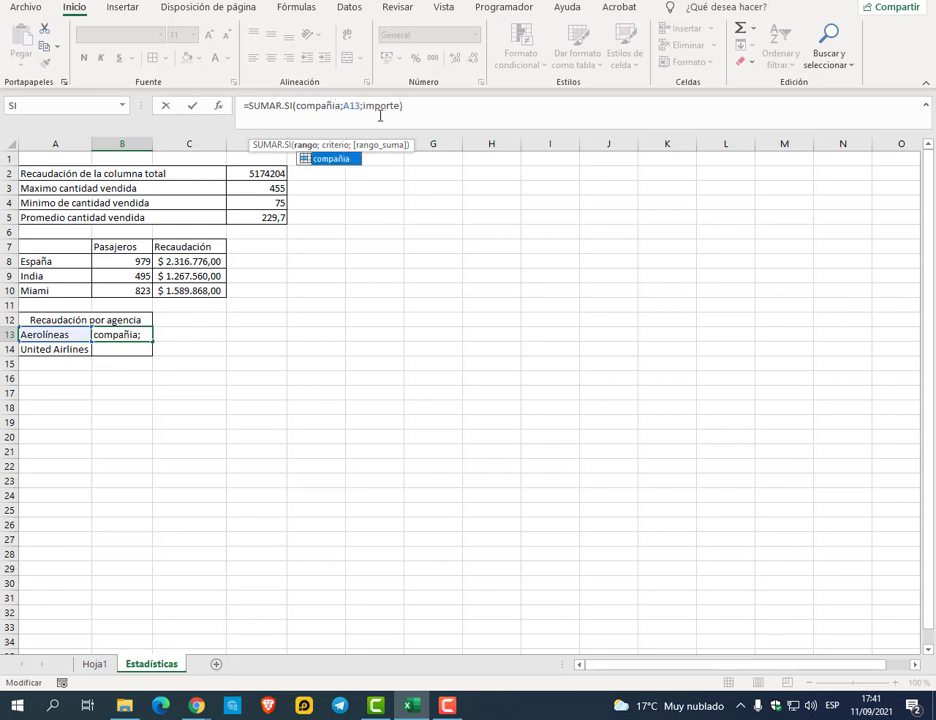
double_click(349, 157)
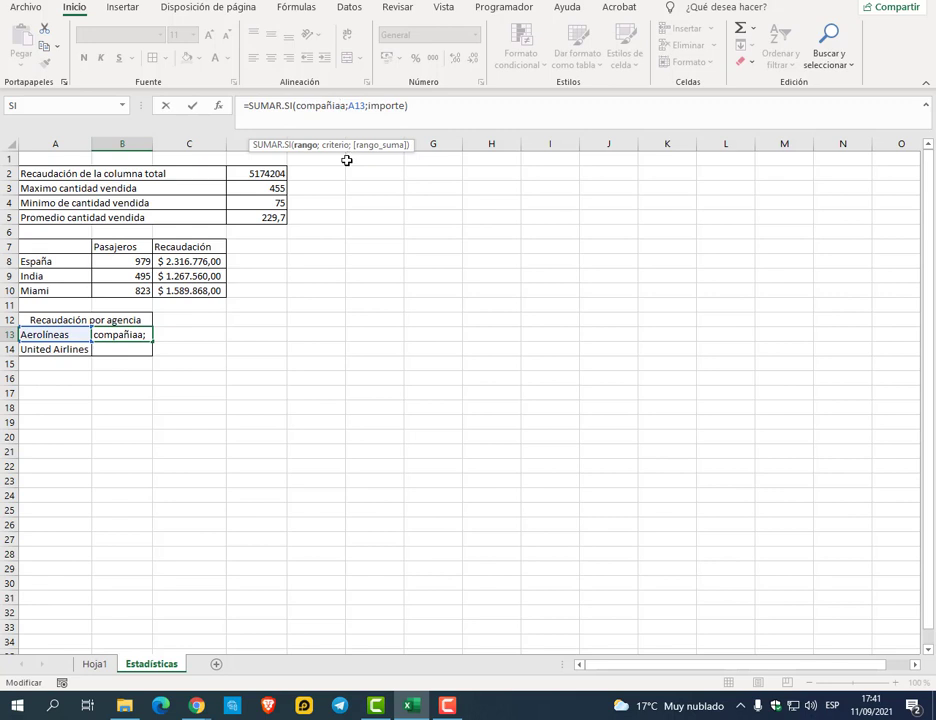
key(Return)
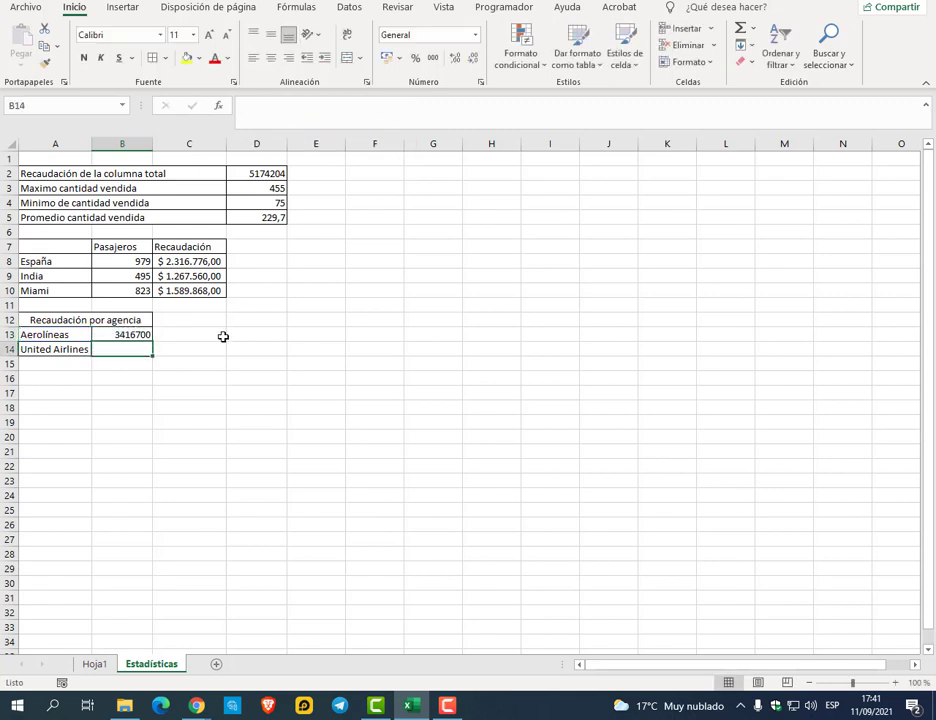
Fill the B13 formula down to B14 and format both agency revenues as accounting currency in dollars
click(129, 335)
drag(154, 341, 154, 352)
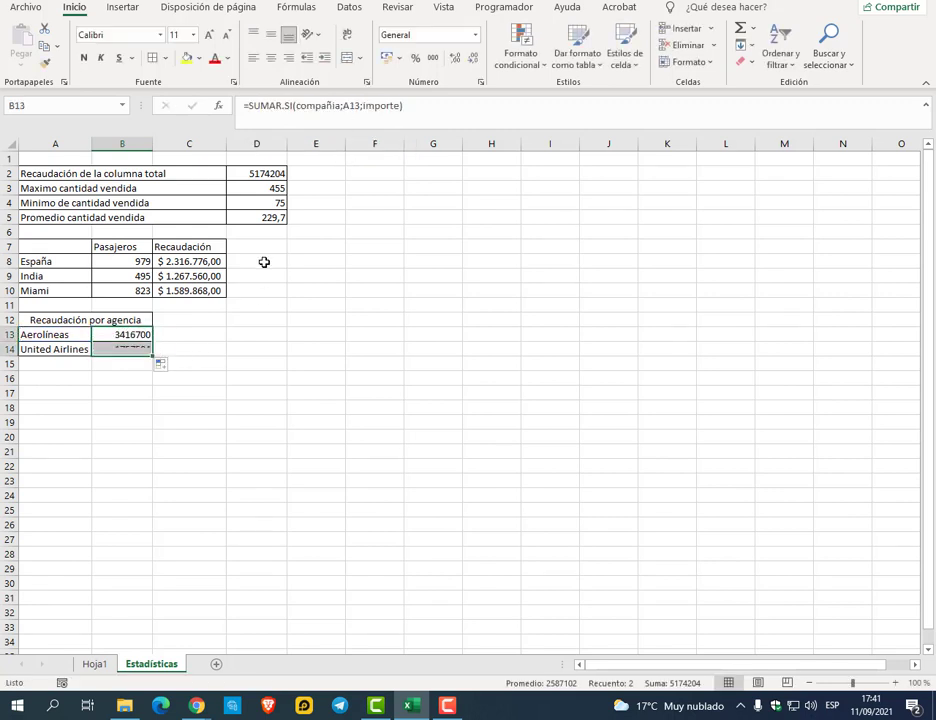
click(398, 58)
click(420, 98)
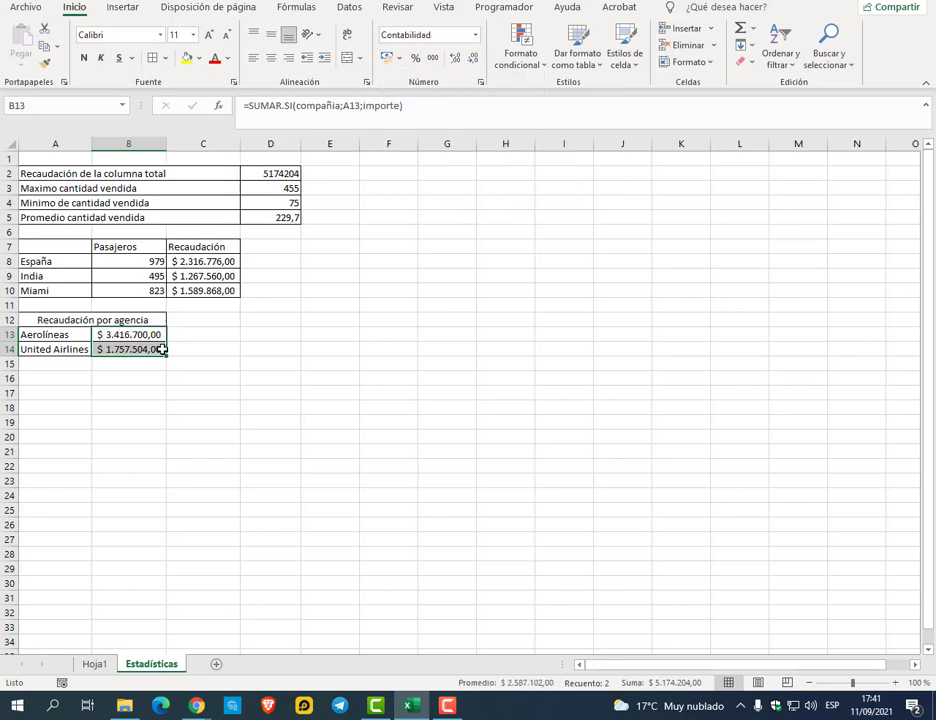
click(211, 336)
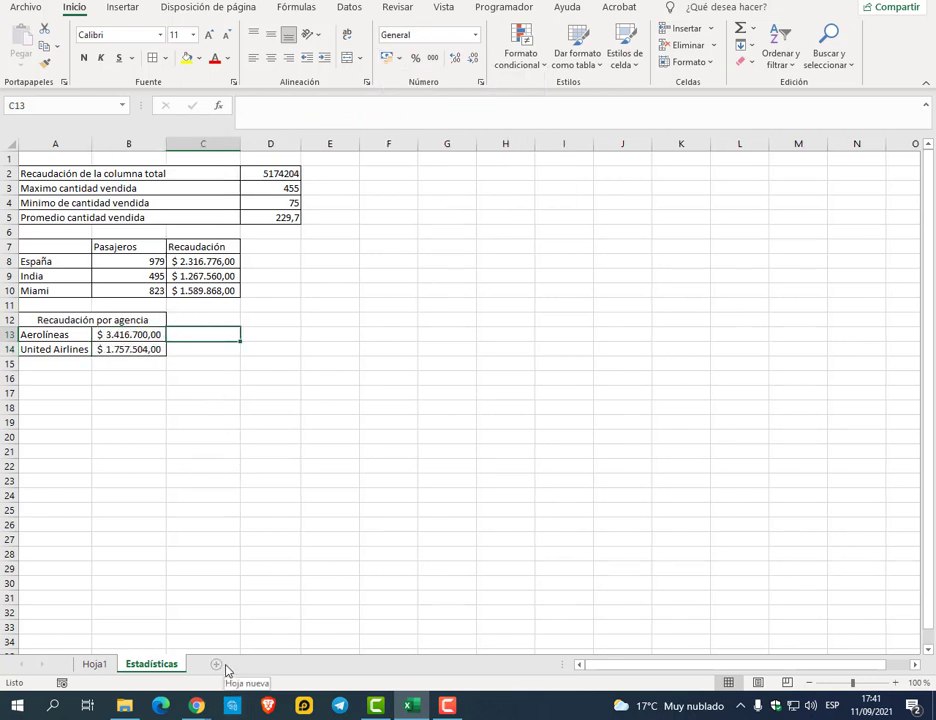
Check the remaining tasks in Función si anidada TP 1.pdf in Chrome and return to the Excel workbook
mouse_move(198, 706)
click(142, 653)
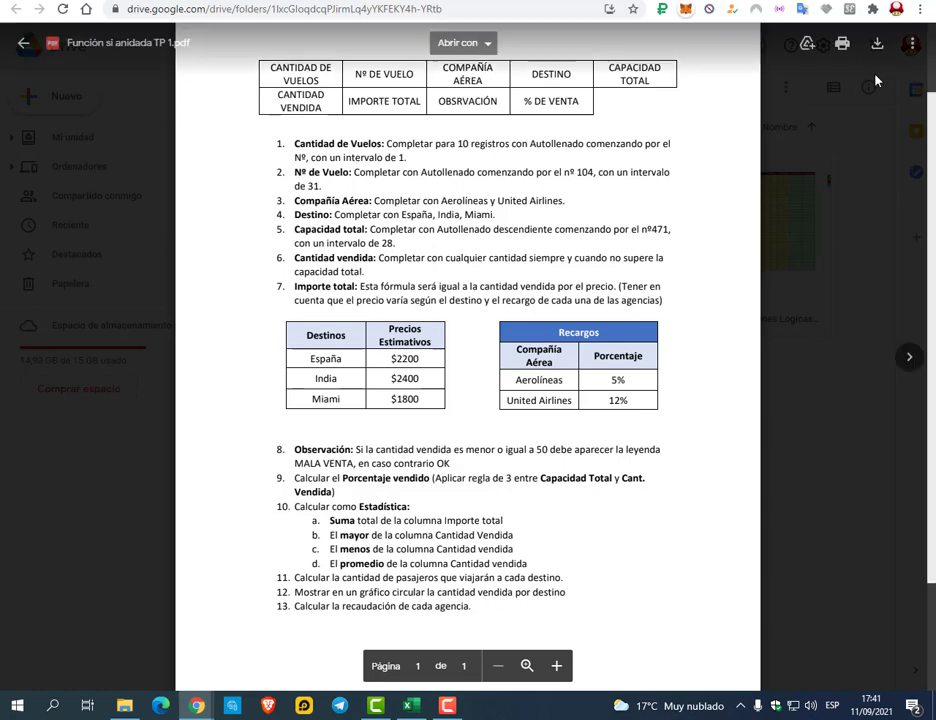
key(alt+Tab)
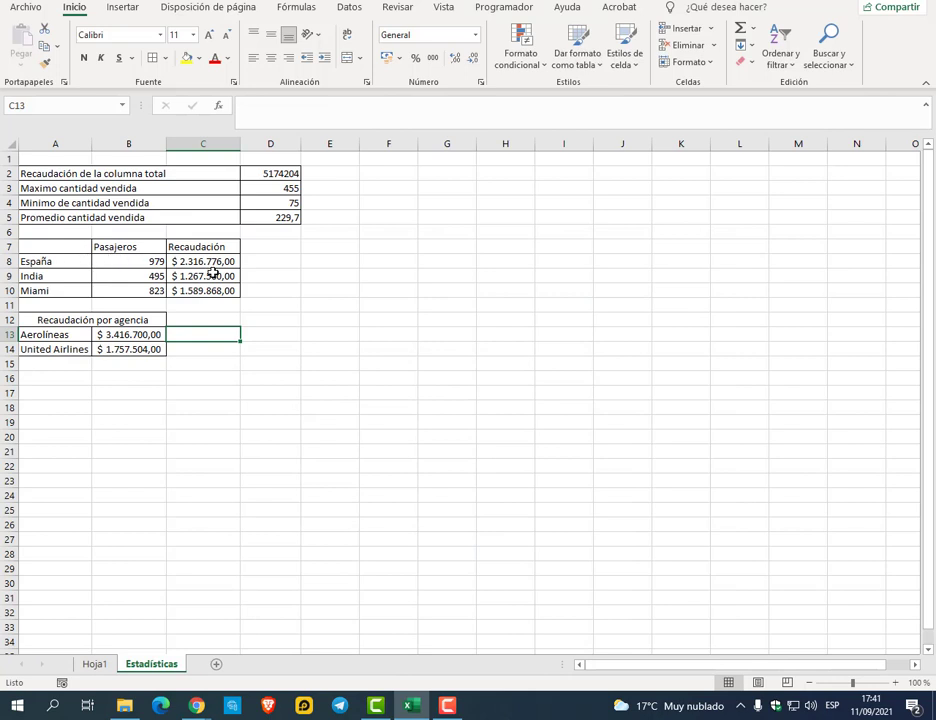
Insert a 2D pie chart of revenue by destination from A7:A10 and C7:C10 and place it beside the tables
drag(81, 261, 83, 293)
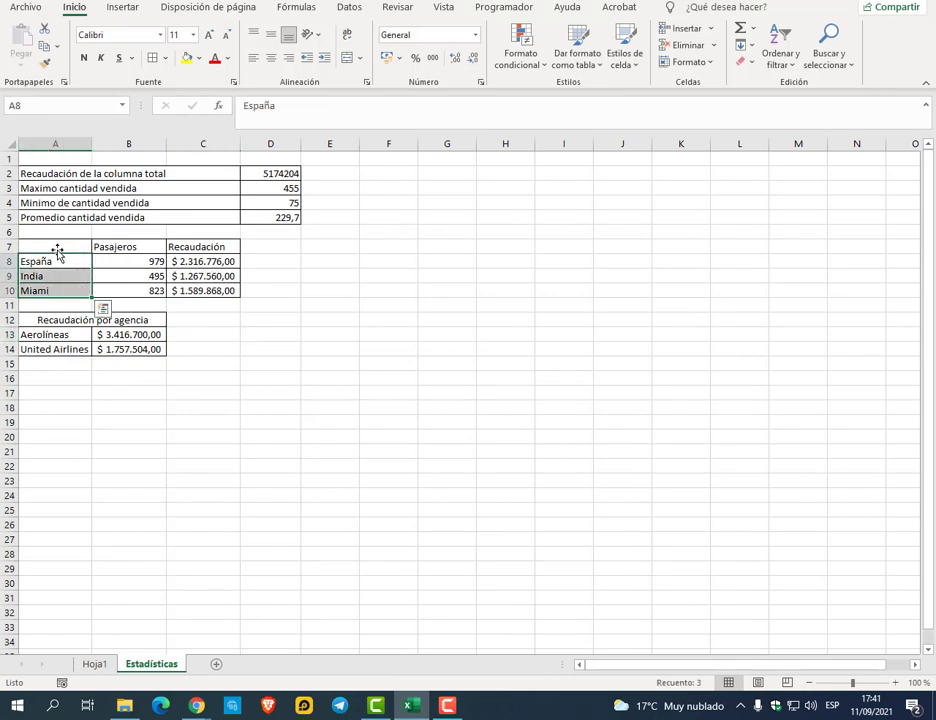
drag(58, 250, 60, 290)
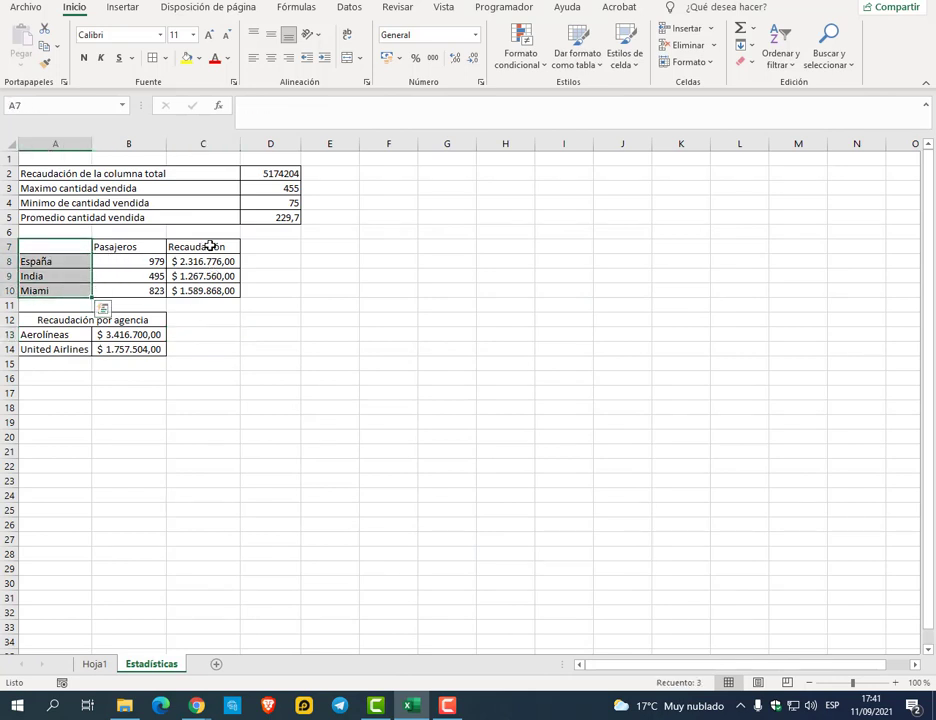
drag(210, 246, 232, 292)
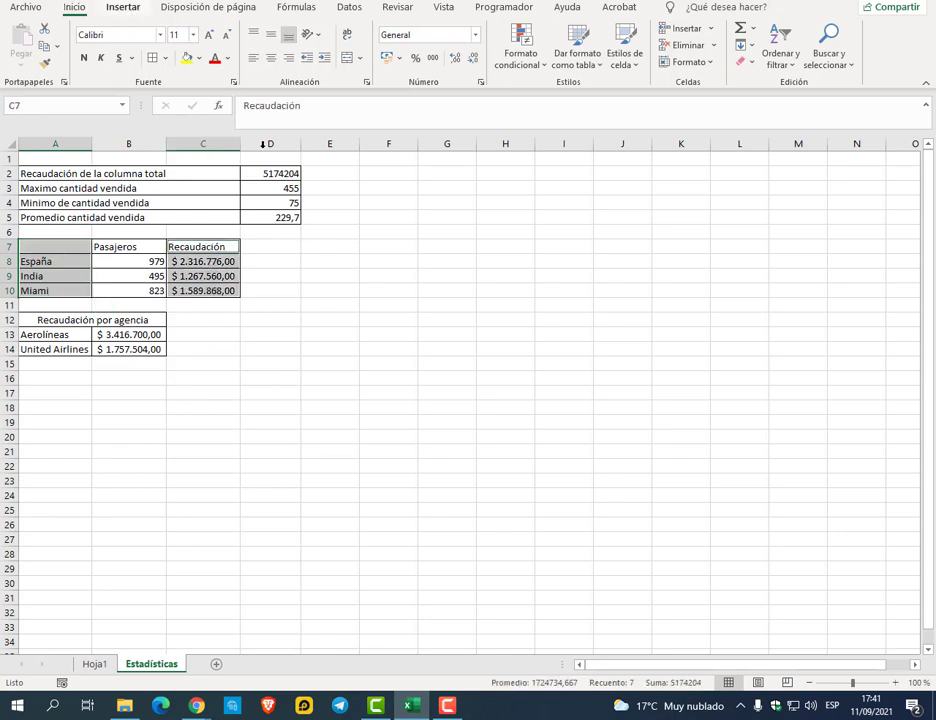
click(123, 8)
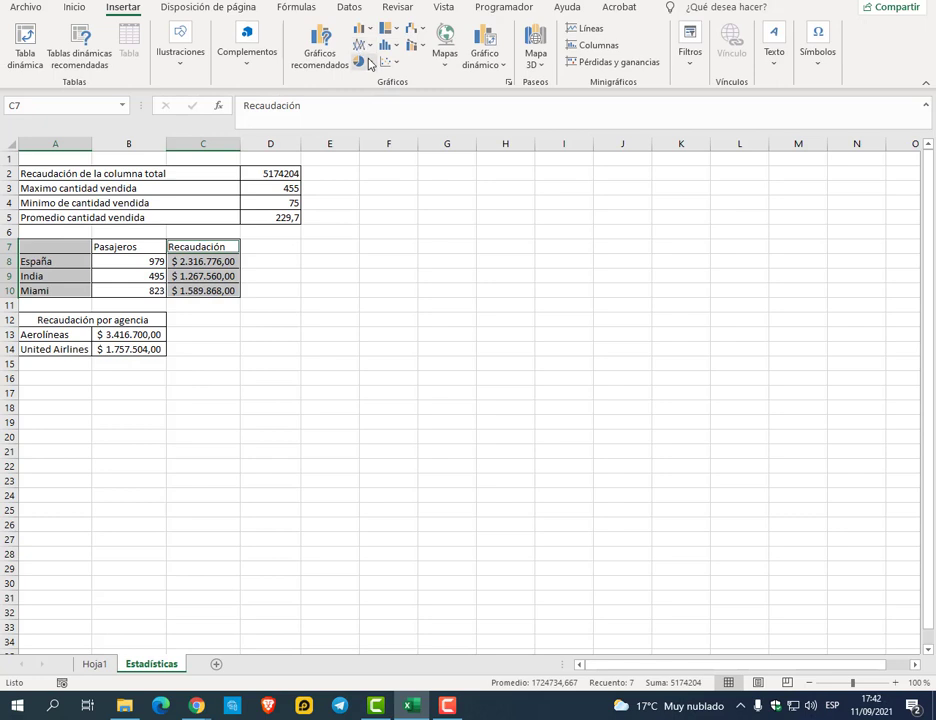
click(365, 63)
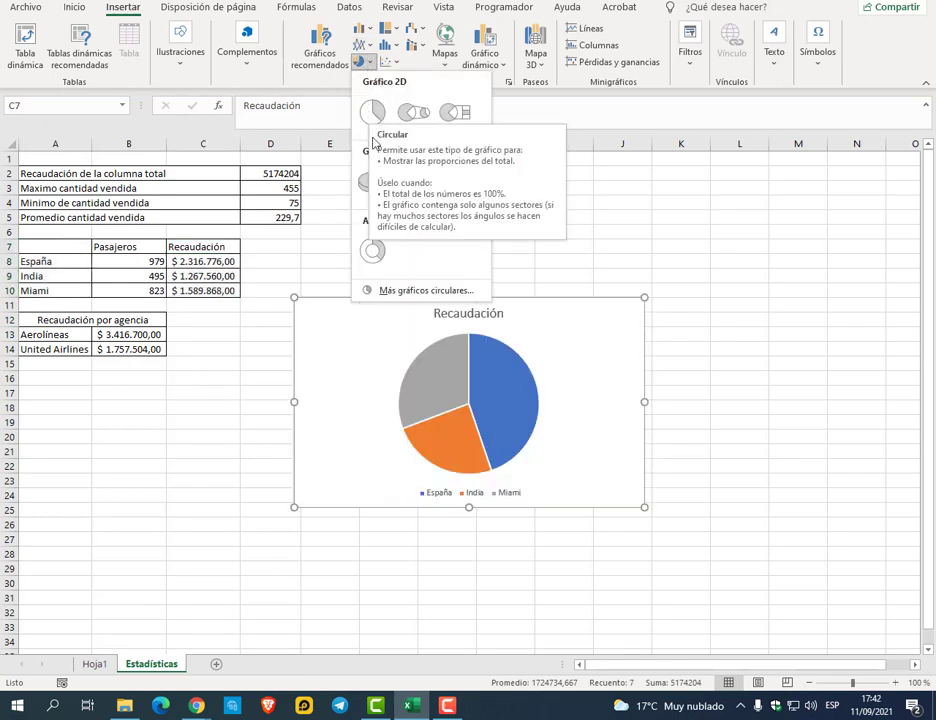
click(372, 111)
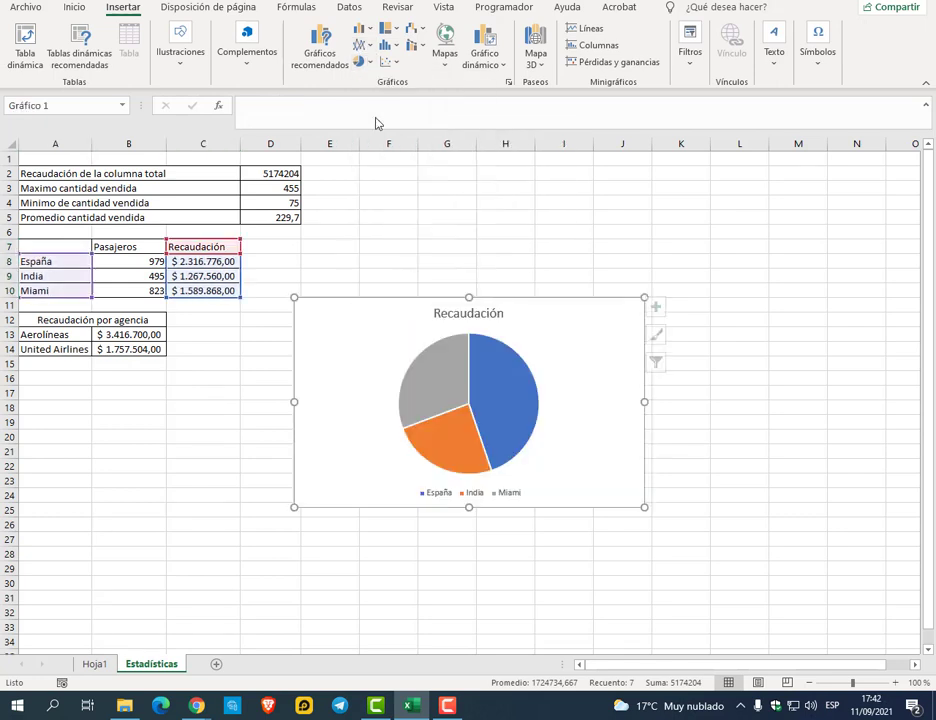
drag(539, 307, 545, 253)
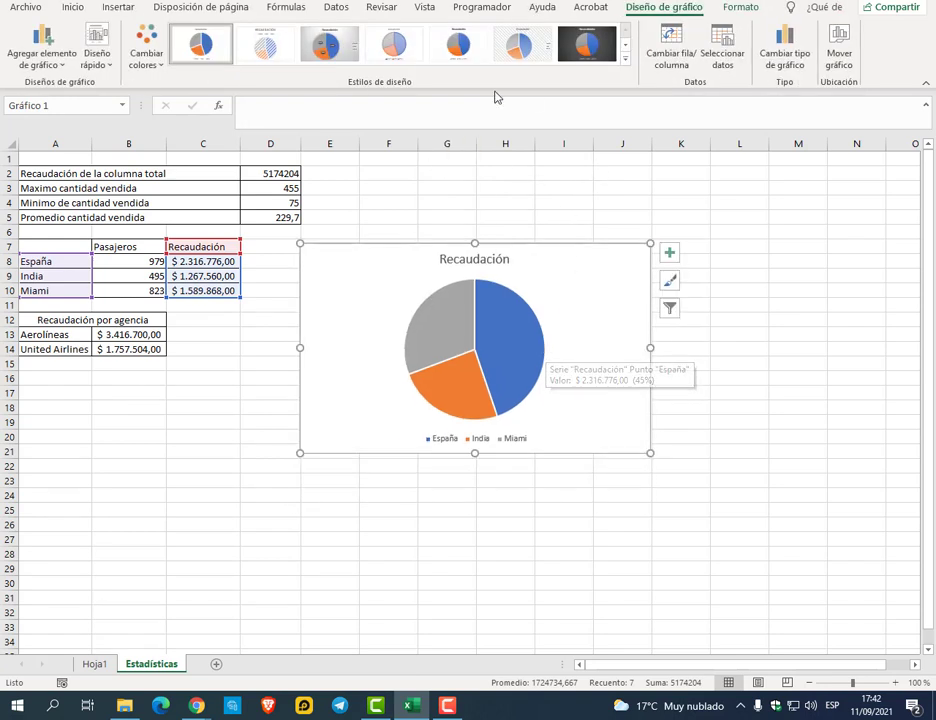
Apply a quick layout to the pie chart that labels each slice with its destination and revenue, without title or legend
click(624, 62)
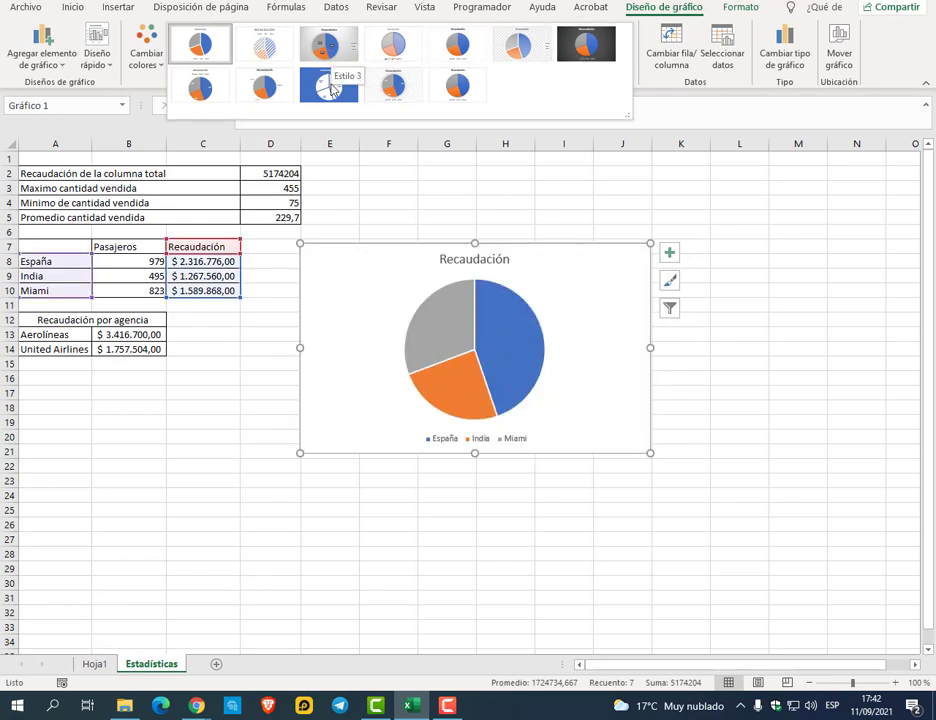
click(97, 60)
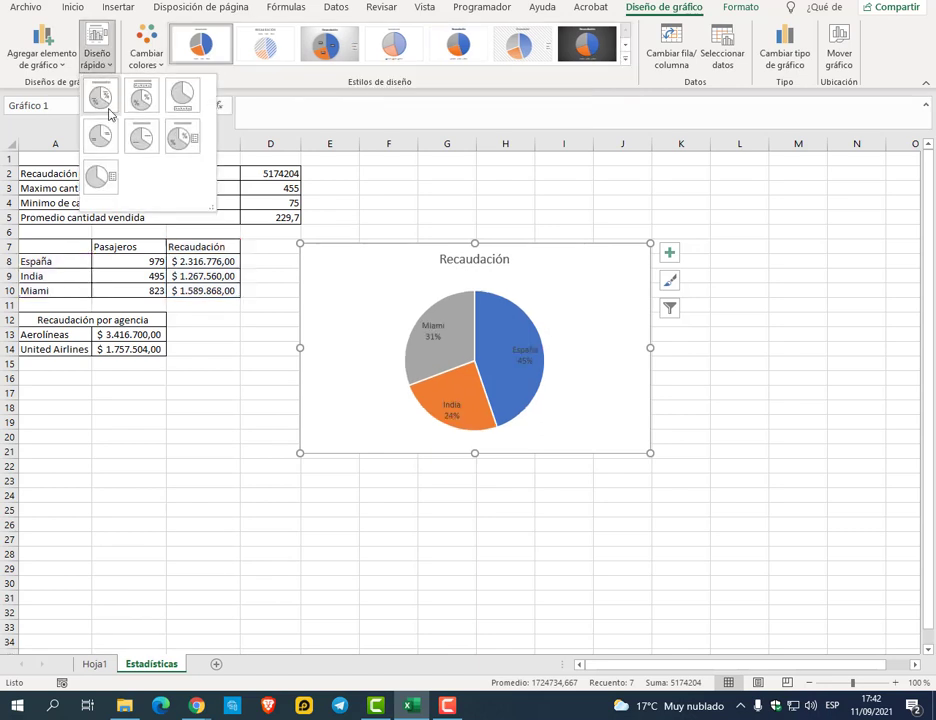
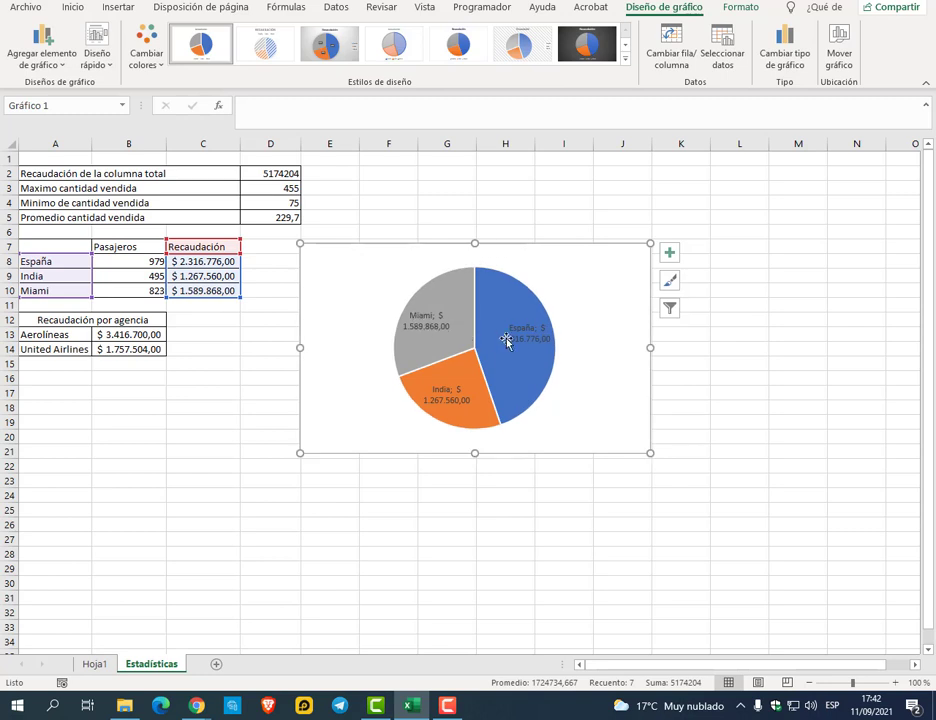
click(700, 377)
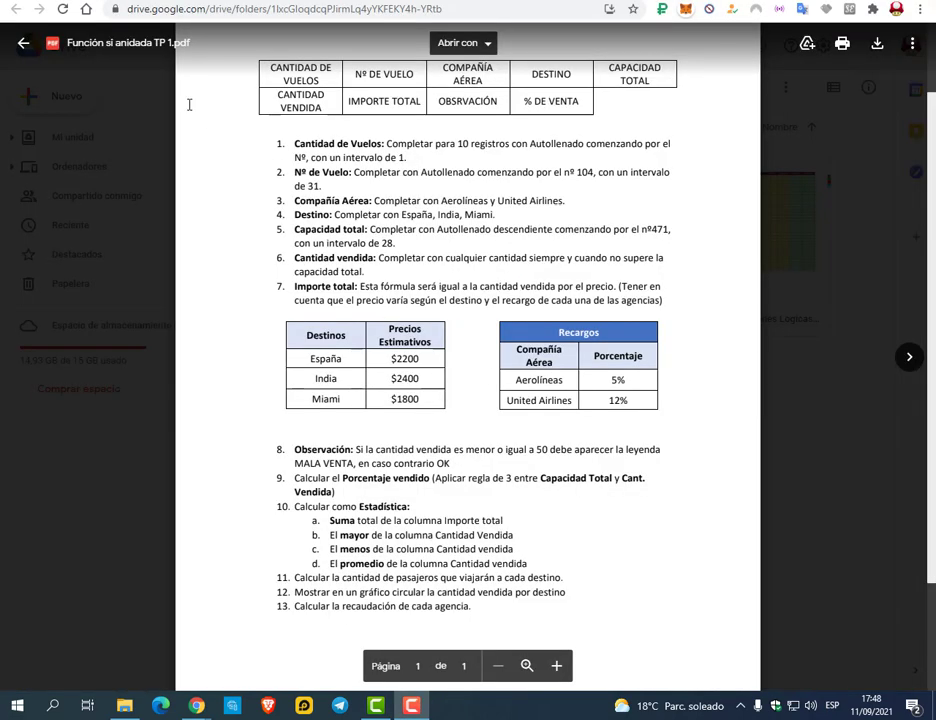
Open Función si anidada TP 2.pdf from the Drive folder and start a blank Excel workbook, placing its window below the PDF's header row
click(24, 43)
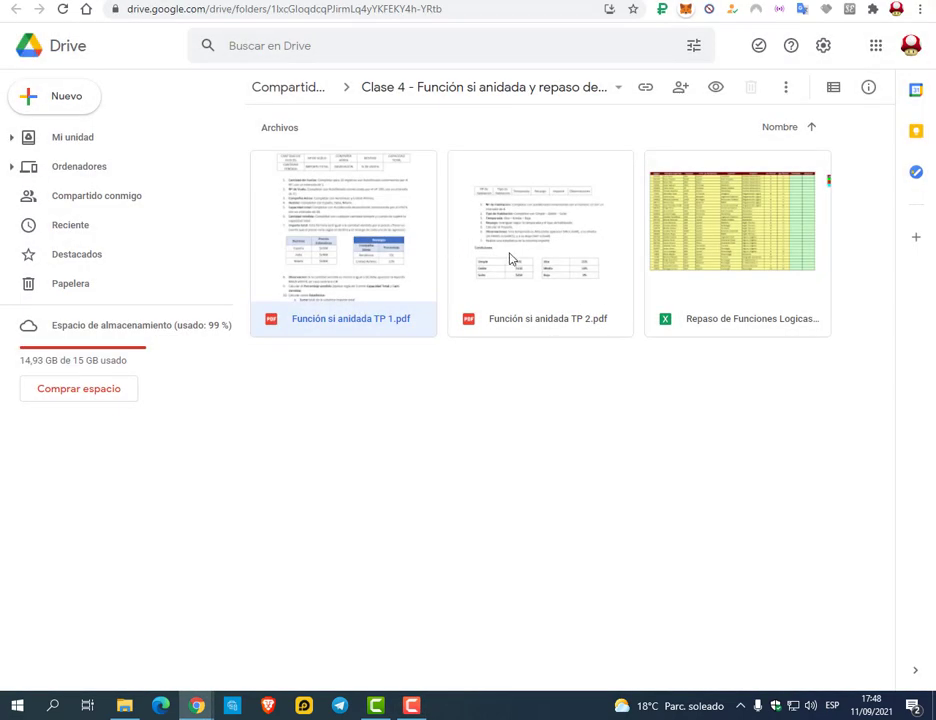
double_click(525, 257)
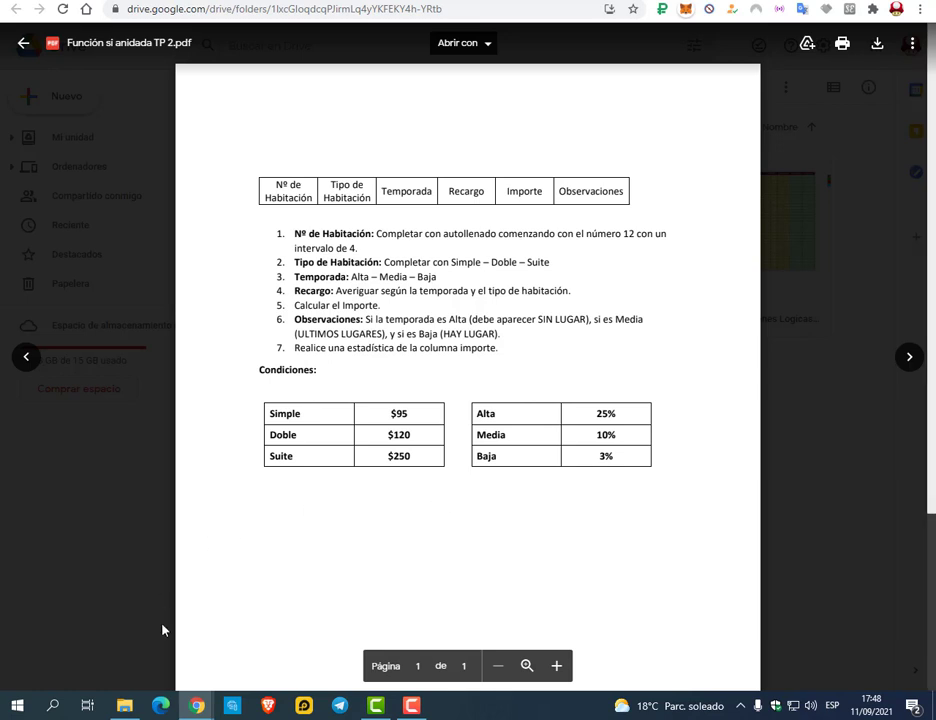
click(53, 705)
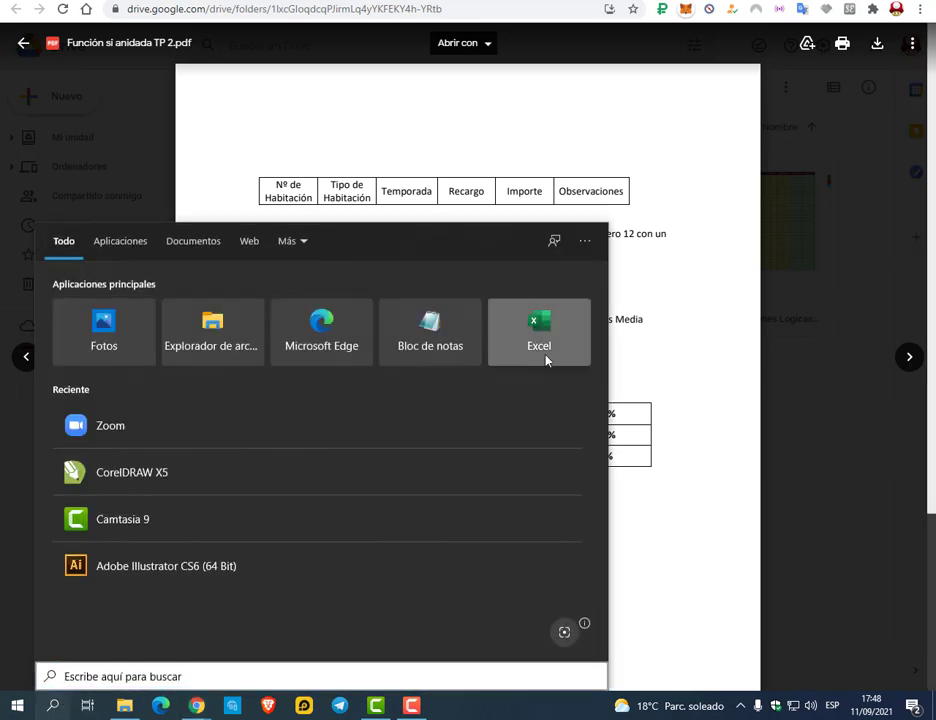
click(543, 358)
click(185, 97)
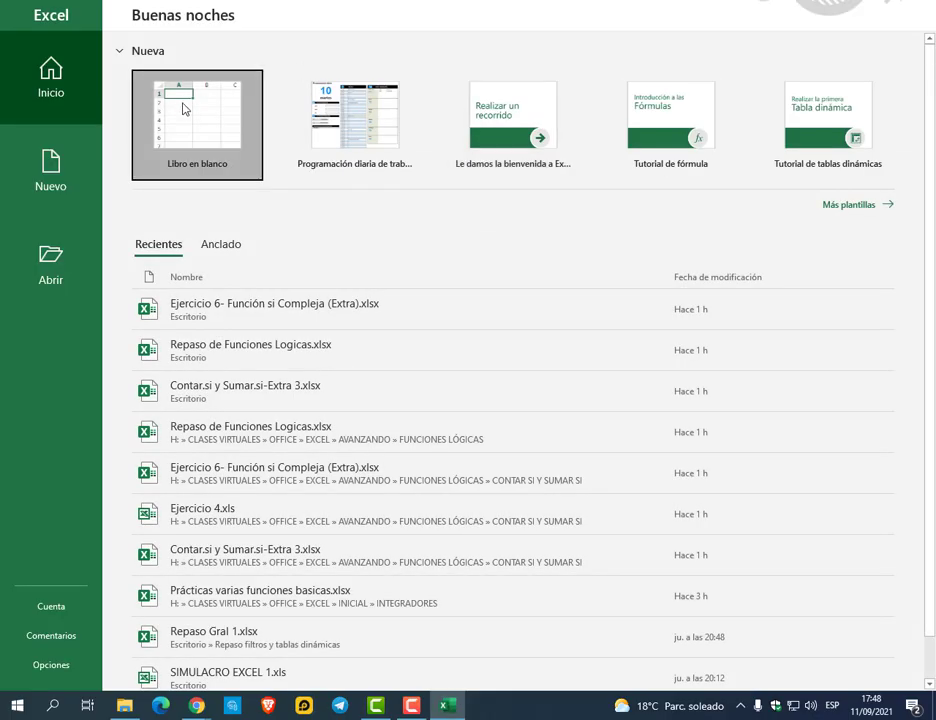
key(super+Down)
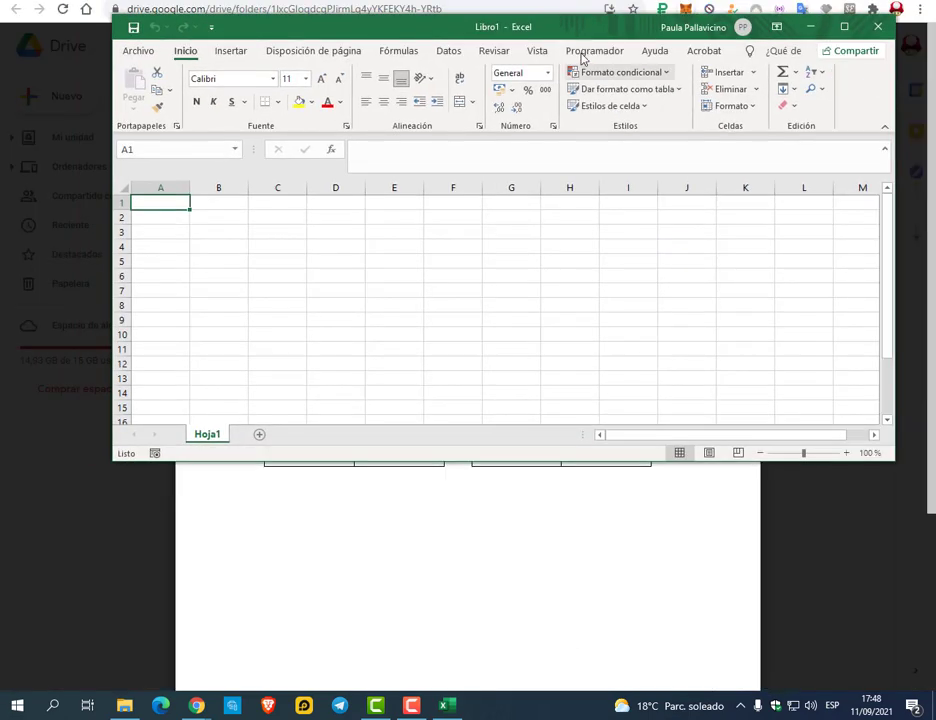
drag(539, 27, 551, 317)
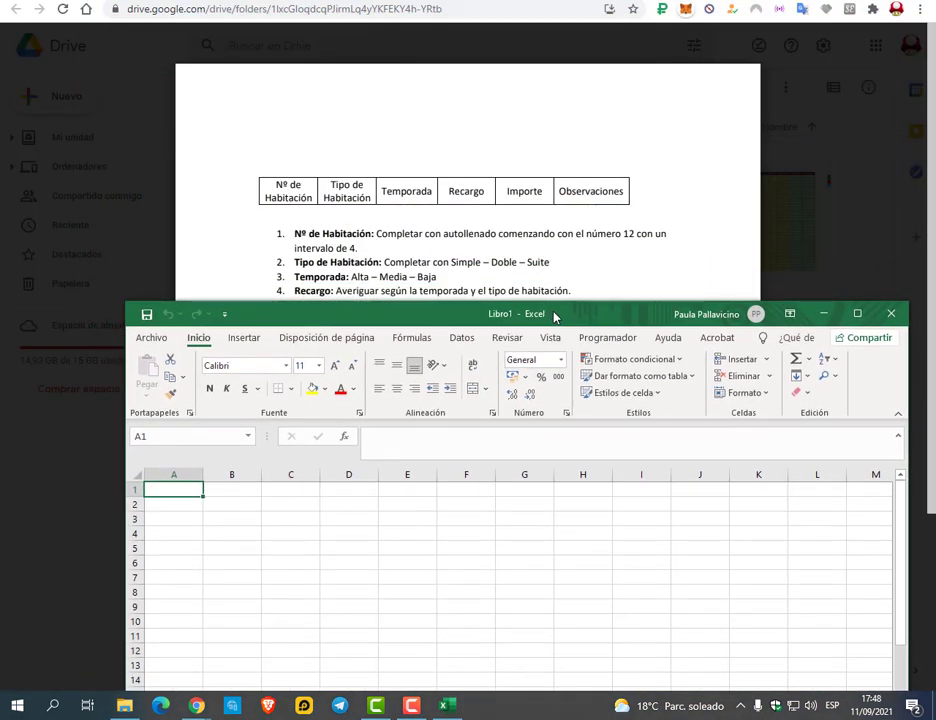
Enter the headers Nº de Habitación, Tipo de Habitación, Temporada, Recargo, Importe and Observaciones in A1:F1
text(Nº de Habitación)
key(Tab)
text(Tipo d)
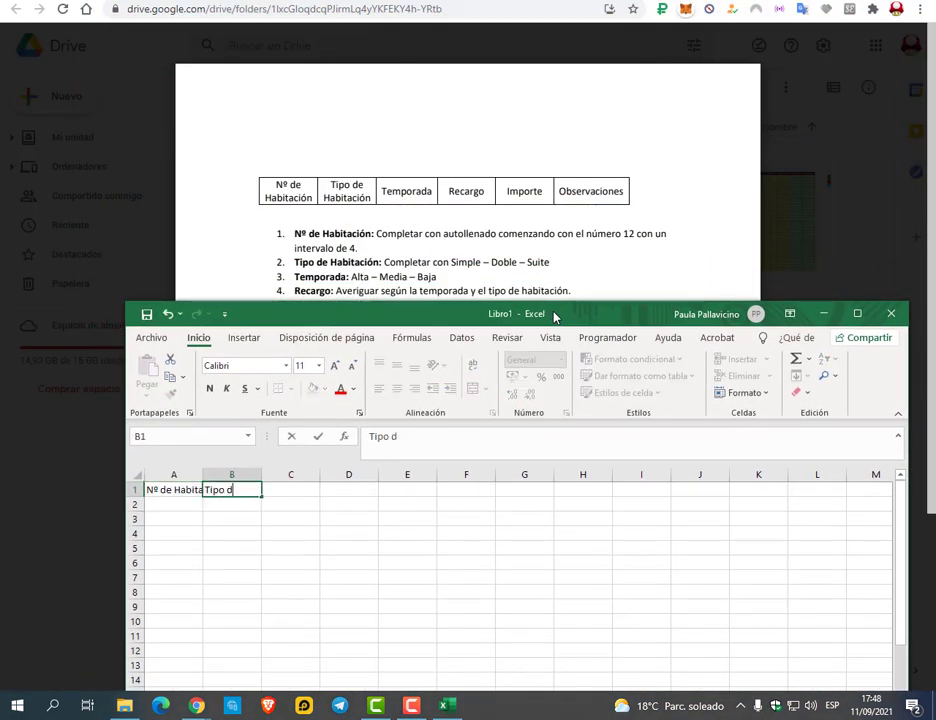
text(e Habitación)
key(Tab)
text(Temporada)
key(Tab)
text(Recargo)
key(Tab)
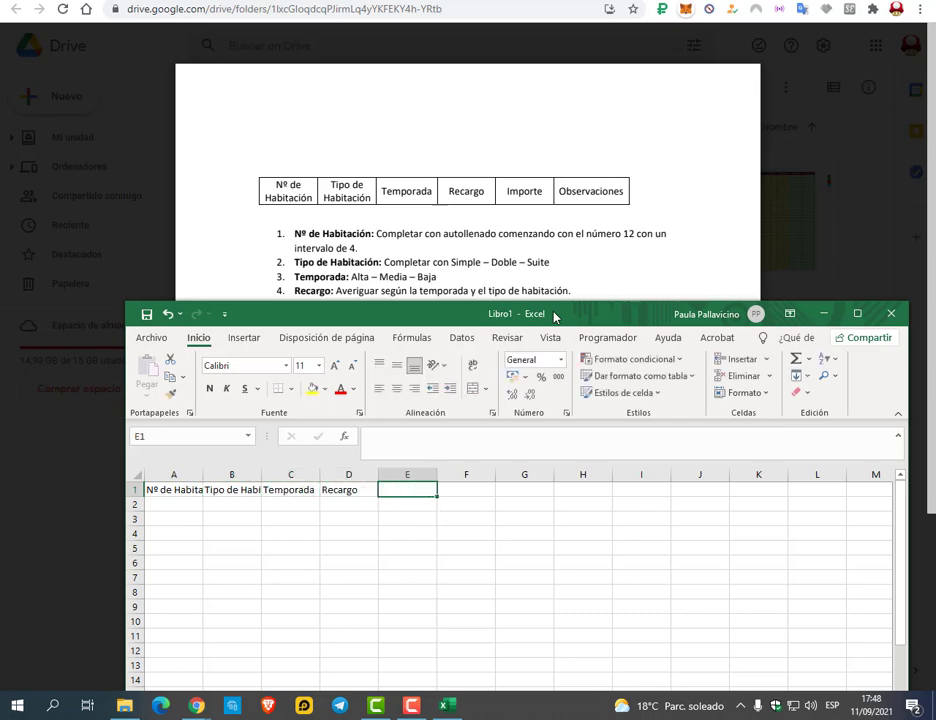
text(Importe	Observaciones)
key(Return)
Wrap the A1:F1 headers, centre them horizontally and vertically, and widen column F to fit Observaciones on one line
drag(165, 489, 493, 490)
click(472, 364)
click(397, 364)
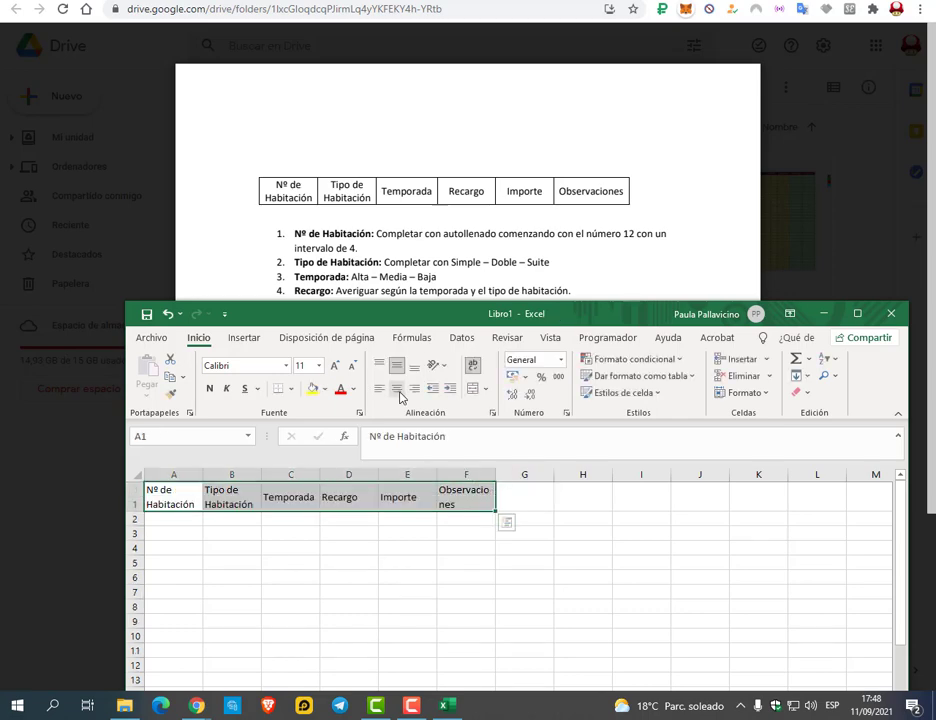
click(397, 388)
click(225, 551)
drag(472, 310, 445, 192)
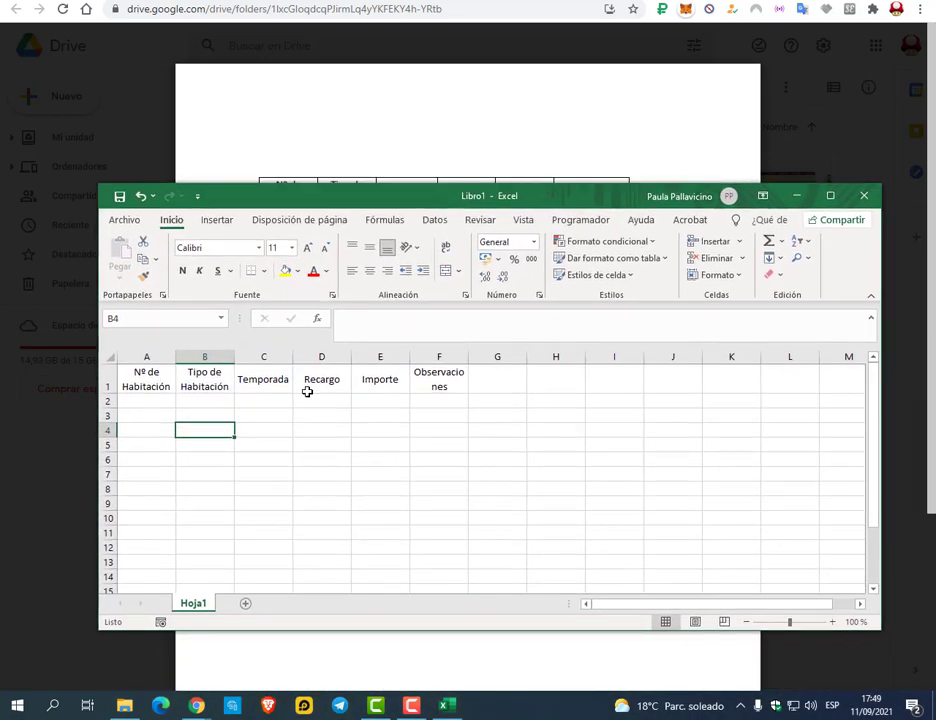
drag(467, 358, 490, 359)
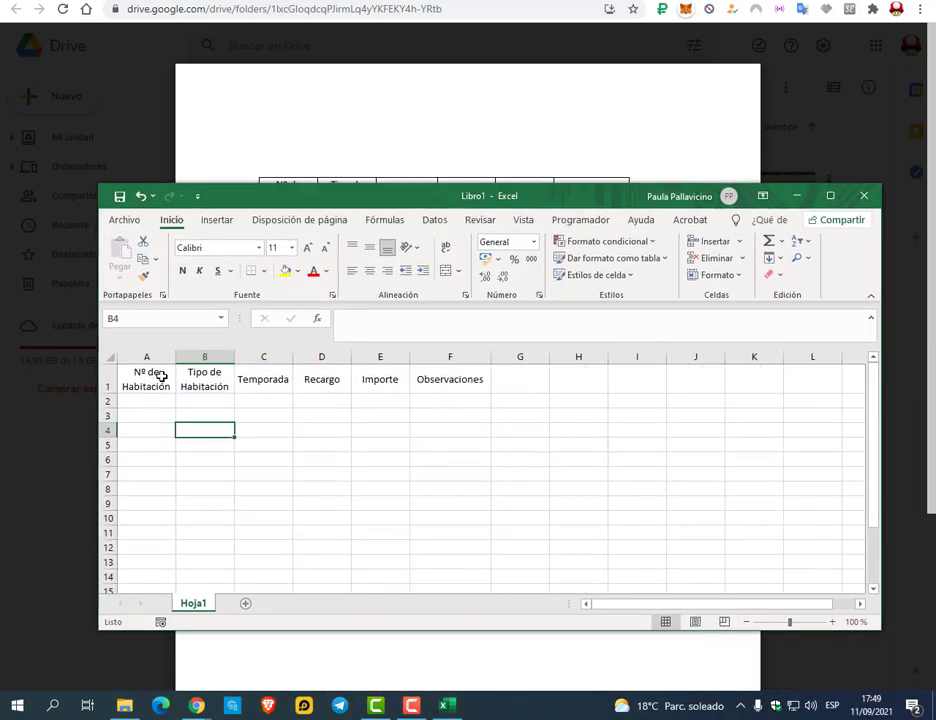
Apply all borders to the table range A1:F11
drag(161, 376, 426, 532)
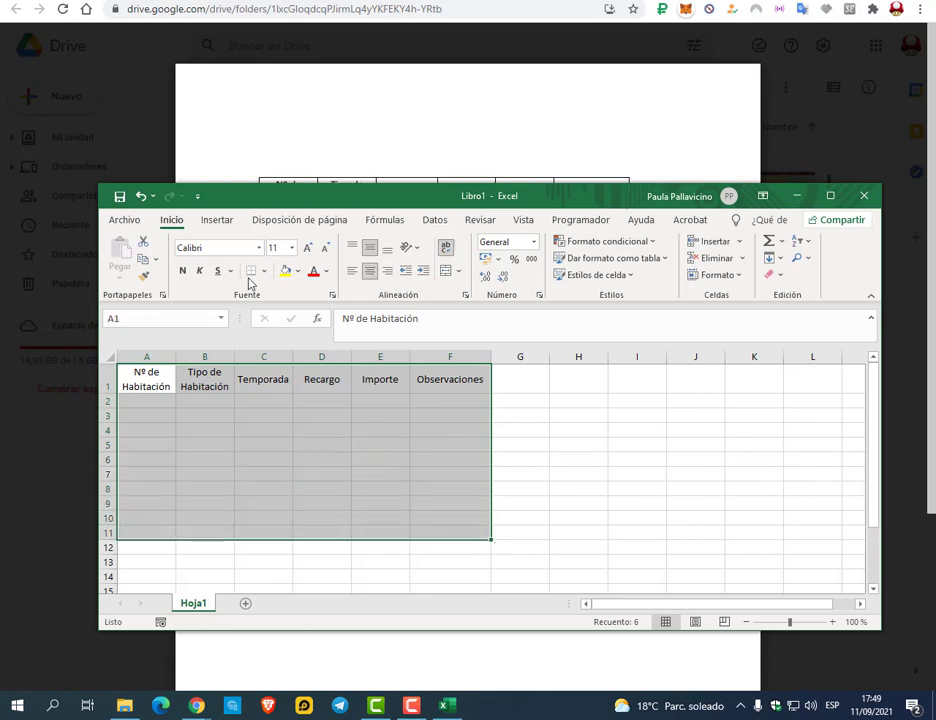
click(262, 271)
click(262, 416)
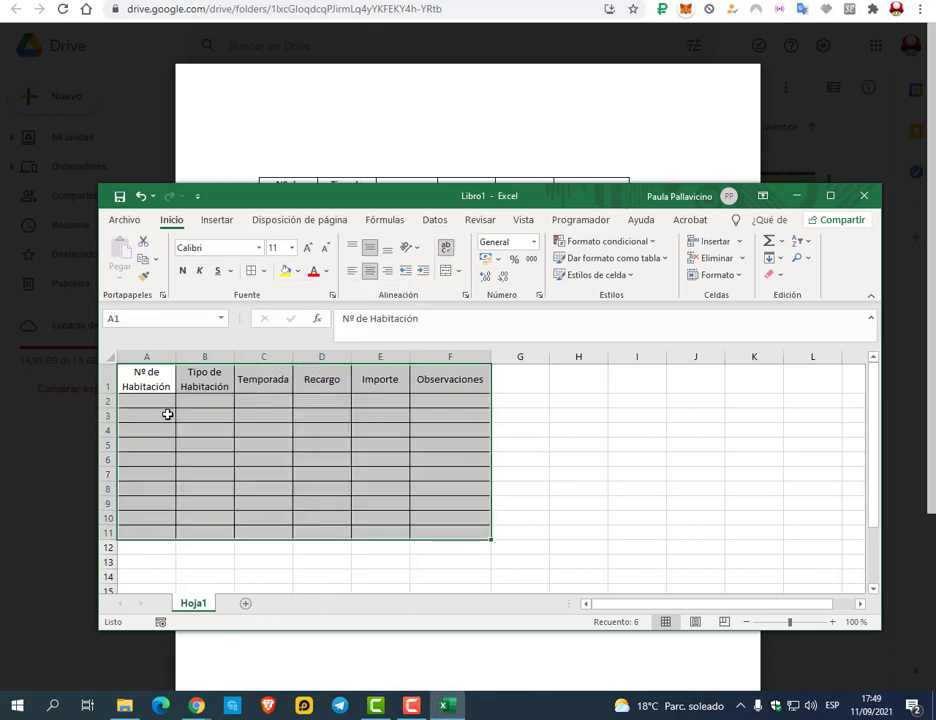
Fill A2:A11 with a linear series of room numbers starting at 12 with an increment of 4
click(157, 400)
drag(568, 198, 615, 315)
scroll(486, 231, down, 1)
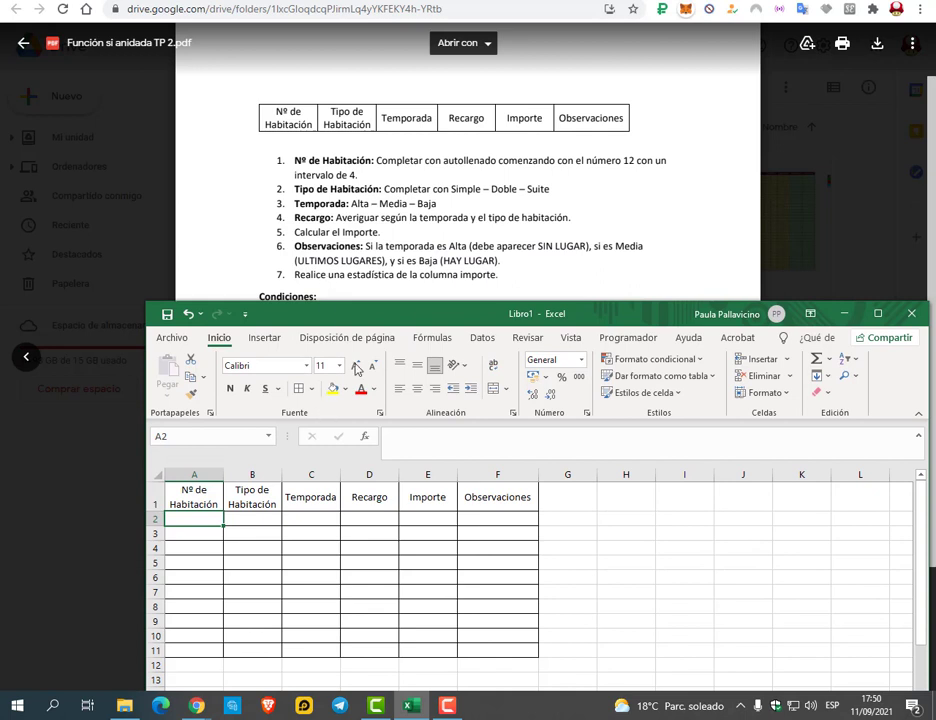
text(12)
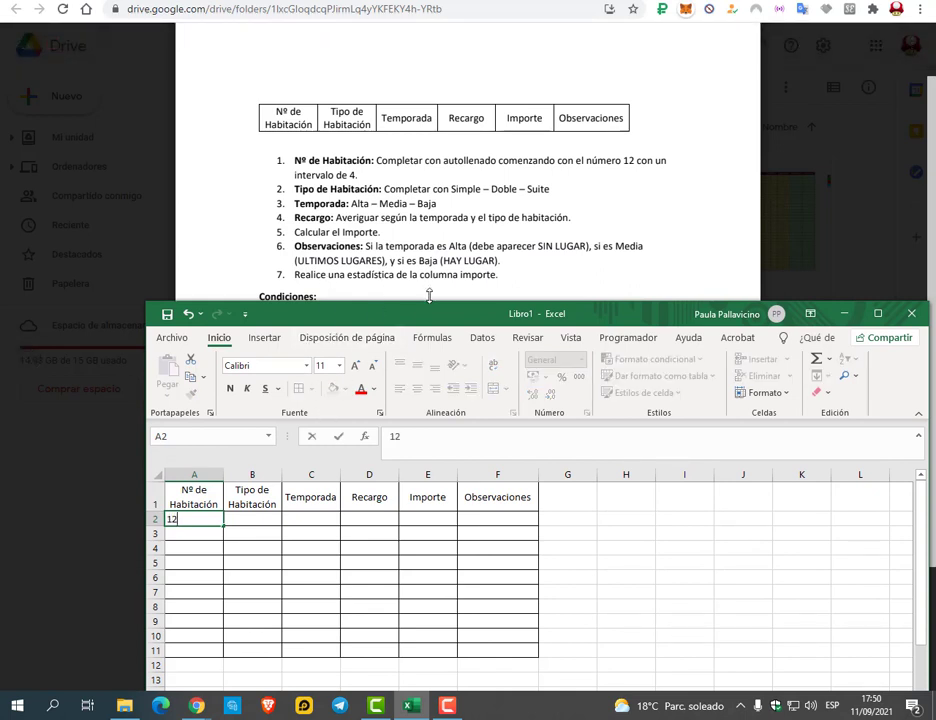
key(Return)
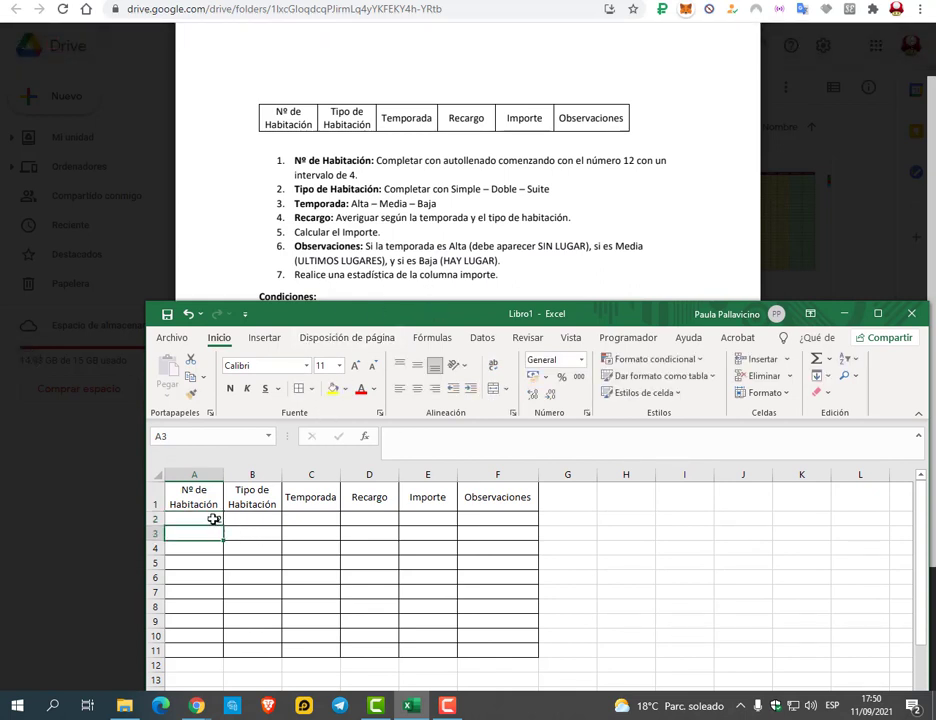
mouse_move(215, 520)
mouse_down()
mouse_move(219, 639)
mouse_move(228, 650)
mouse_up()
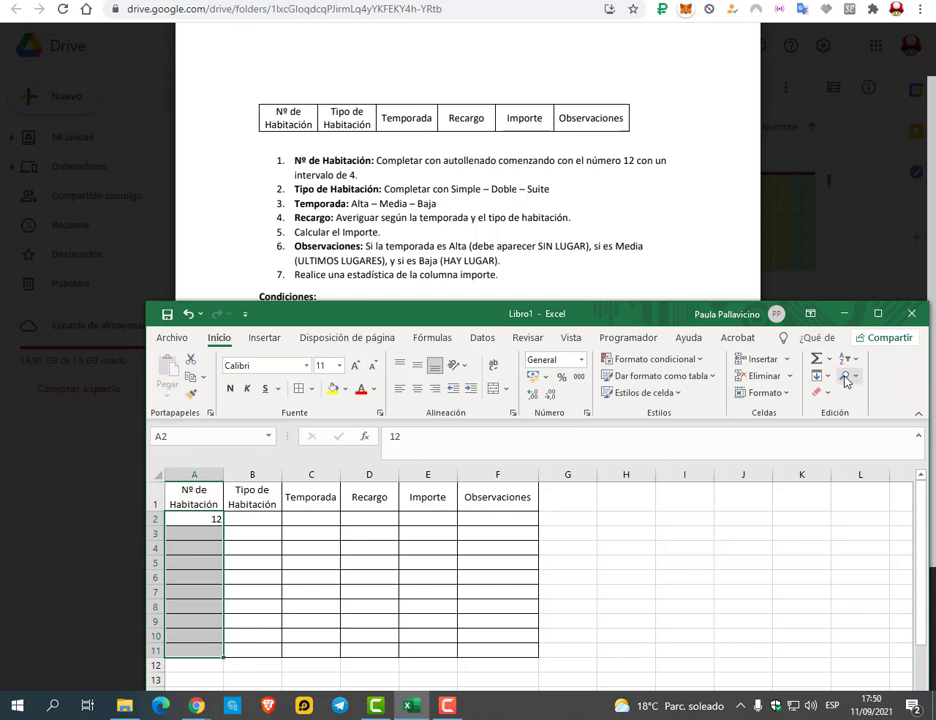
click(820, 376)
click(848, 498)
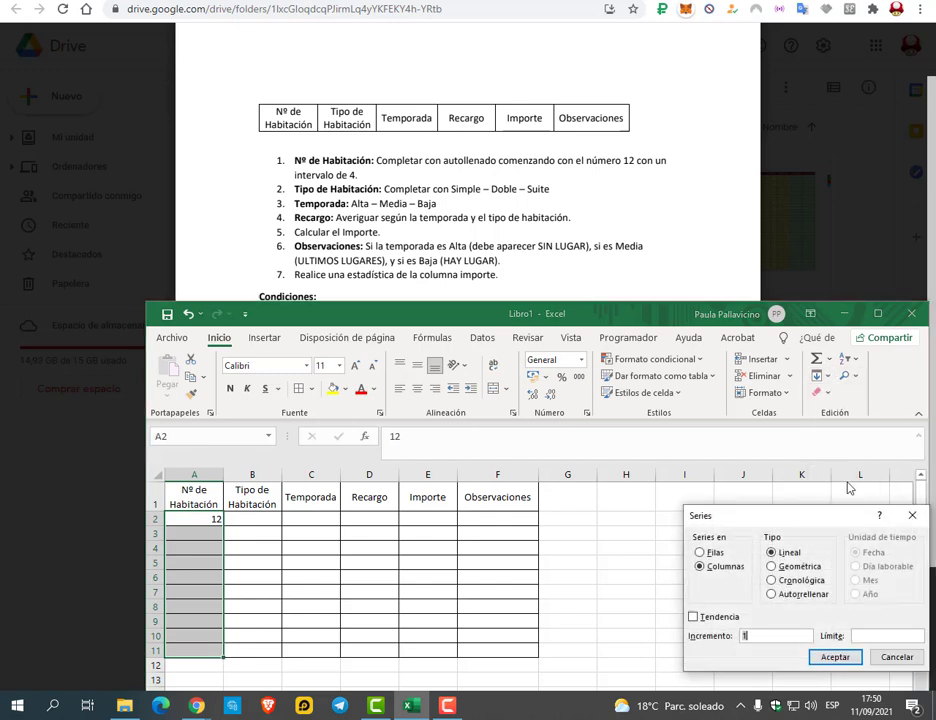
text(4)
key(Return)
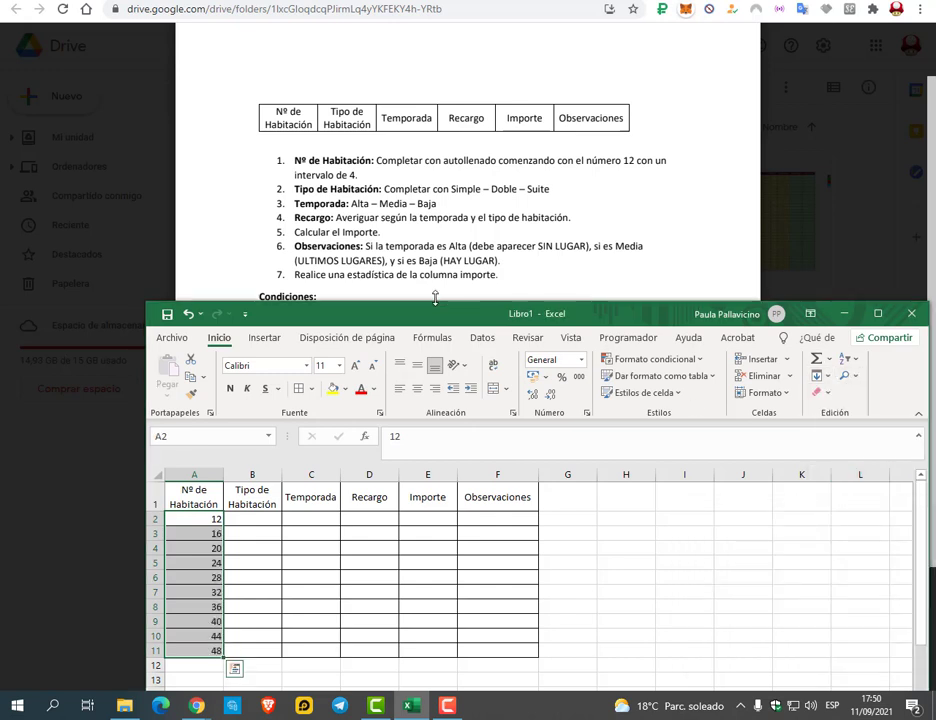
Reposition the Excel window so the PDF's Condiciones tables can be read above the empty rows under the room table
click(264, 517)
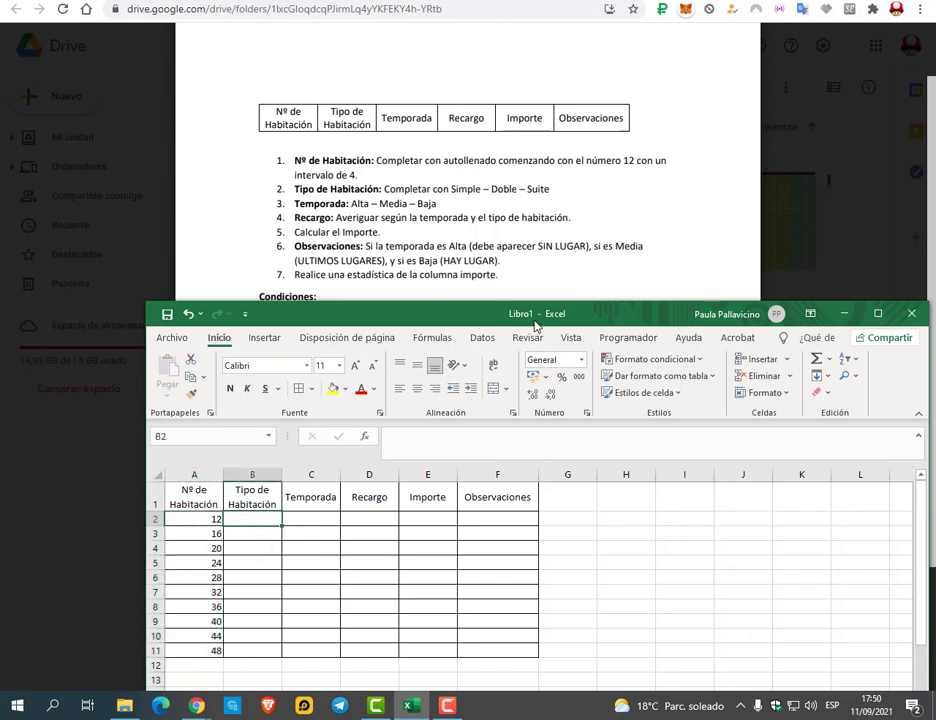
drag(600, 315, 567, 458)
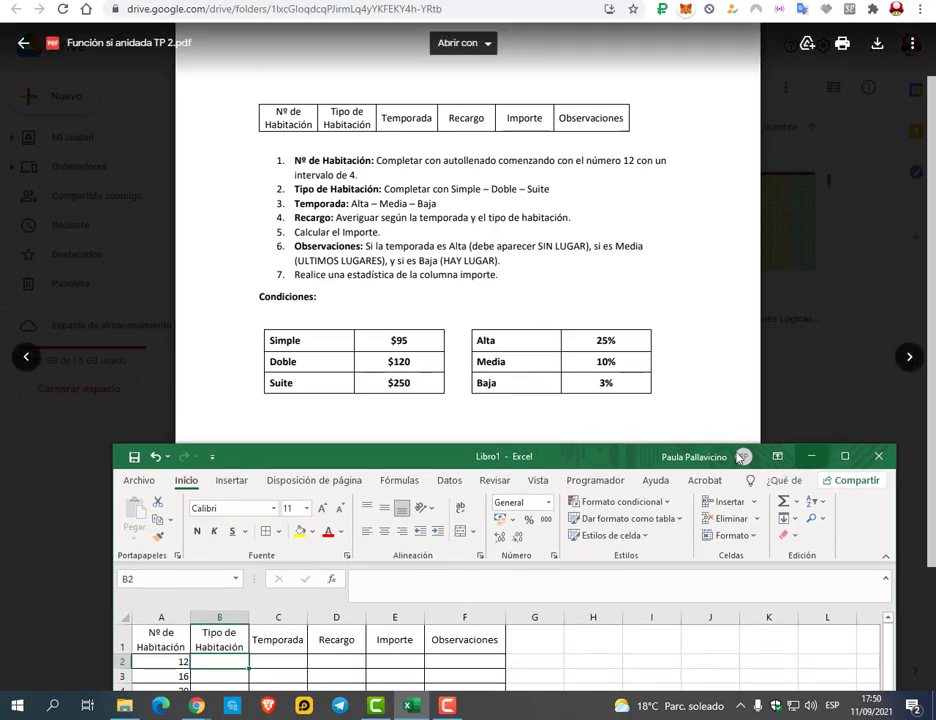
drag(603, 466, 616, 430)
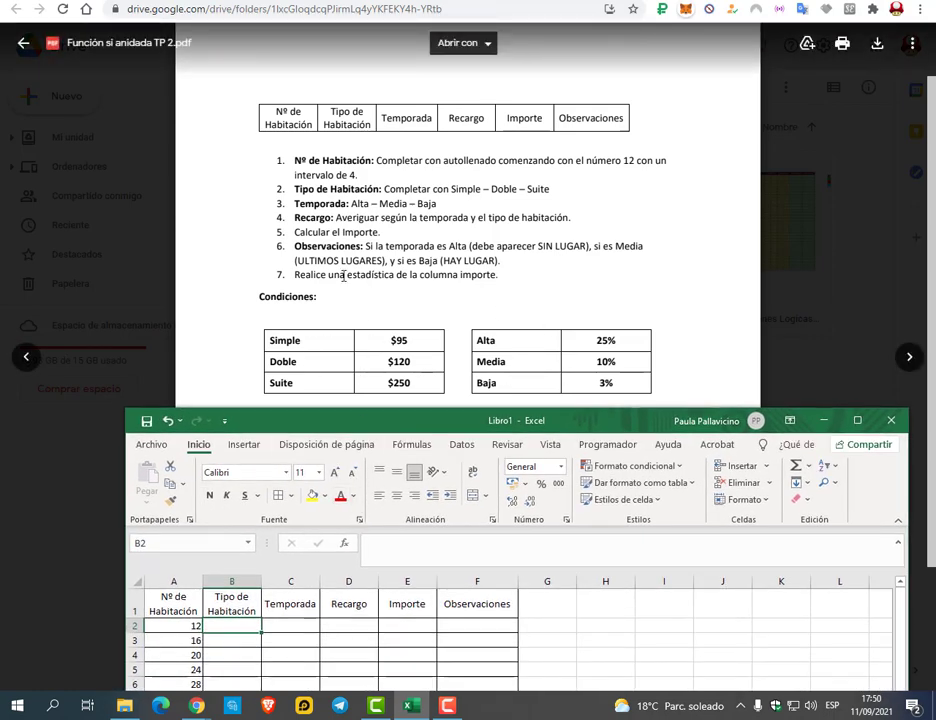
scroll(349, 258, down, 1)
drag(510, 424, 451, 239)
scroll(421, 174, down, 1)
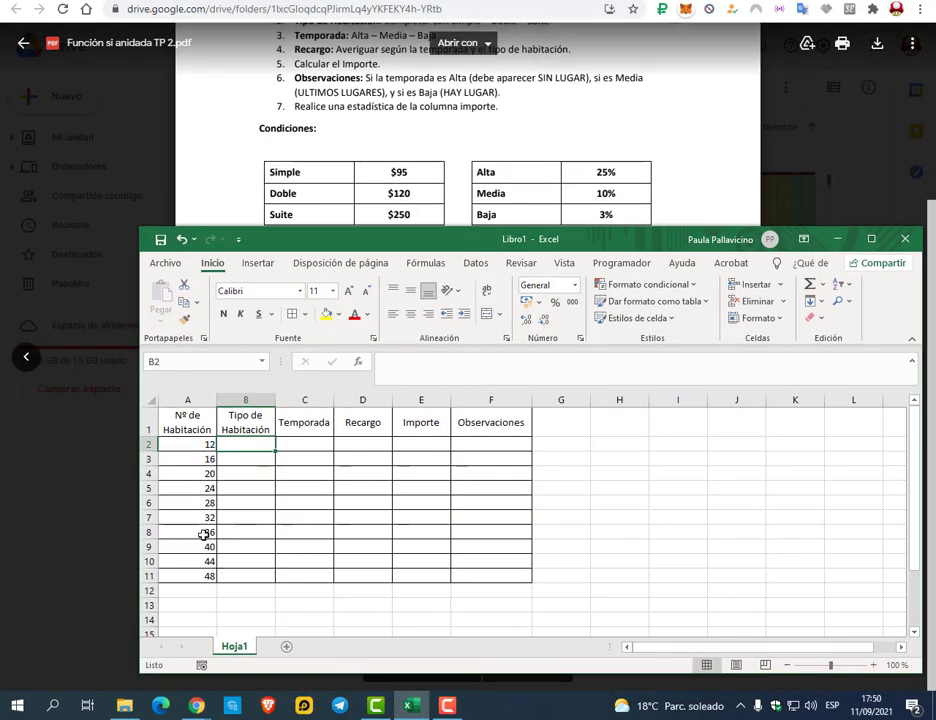
scroll(202, 534, down, 1)
scroll(202, 534, down, 1)
Enter the room price table in A14:B16 with Simple 95, Doble 120 and Suite 250
click(193, 516)
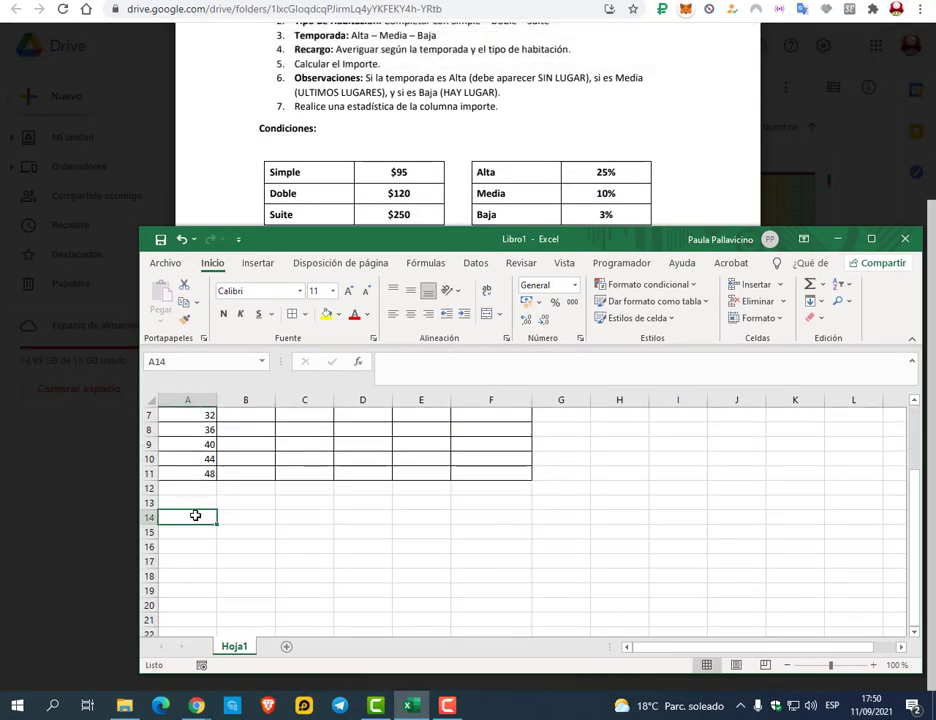
text(Simple)
key(Return)
text(Doble)
key(Return)
text(Suite)
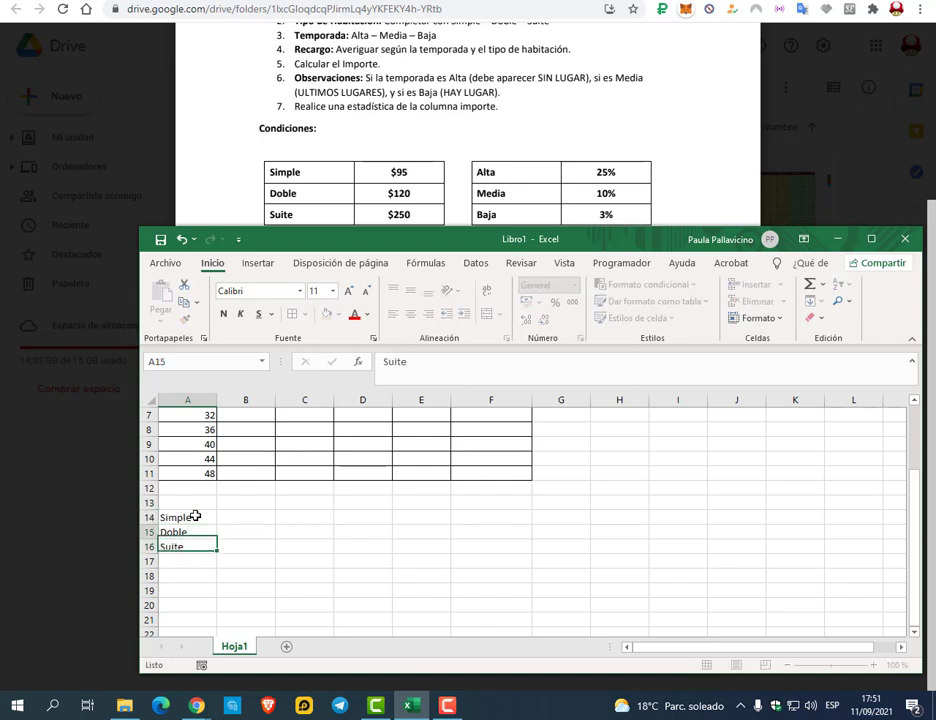
key(Up)
key(Up)
key(Right)
text(95)
key(Return)
text(120 250)
Enter the season surcharge table in D14:E16 with Alta 25%, Media 10% and Baja 3%
click(378, 516)
text(Alta)
key(Return)
text(Media)
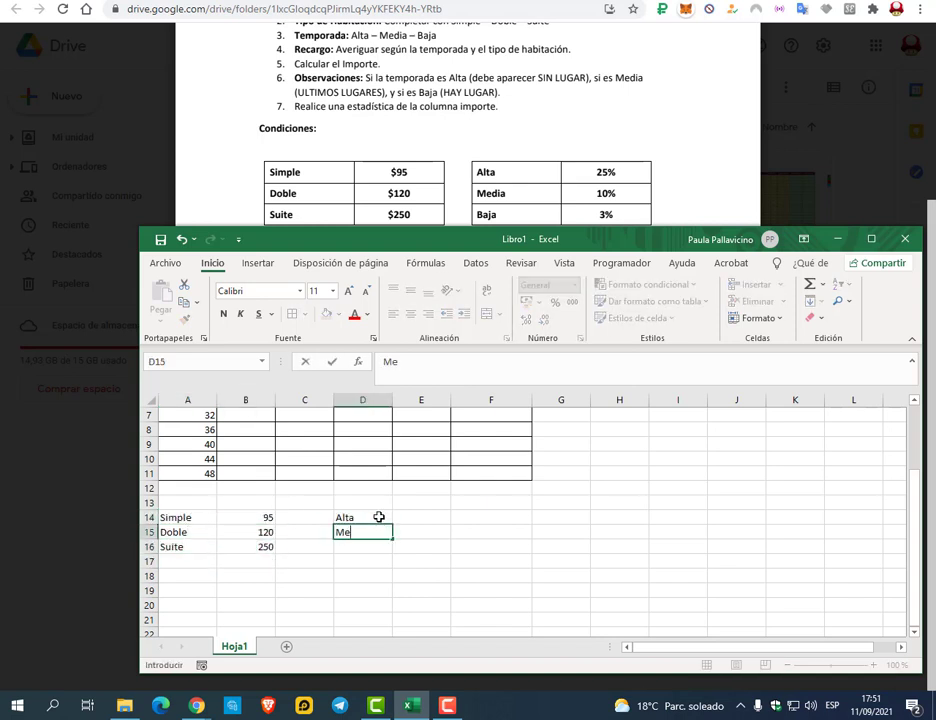
key(Return)
text(Baja)
key(Up)
key(Up)
key(Right)
text(25% 10% 3%)
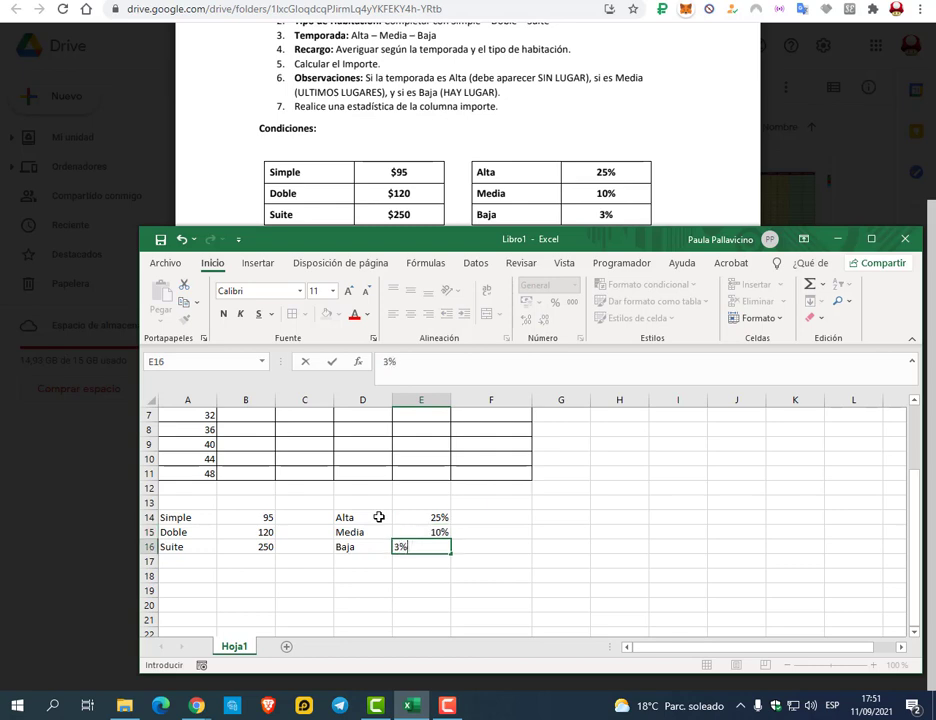
key(Return)
Format the room prices in B14:B16 as accounting currency in dollars
drag(245, 517, 245, 547)
click(535, 302)
click(560, 348)
click(362, 502)
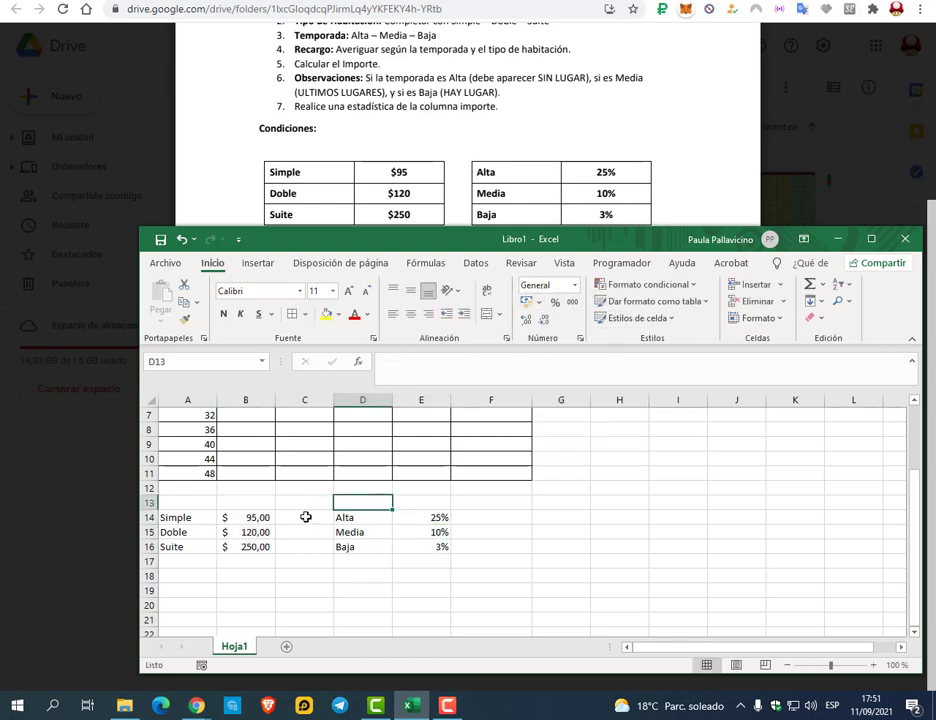
Maximize the Excel window and add all borders to the condition tables A14:B16 and D14:E16
drag(494, 246, 481, 199)
double_click(481, 199)
drag(40, 363, 115, 393)
drag(205, 363, 290, 393)
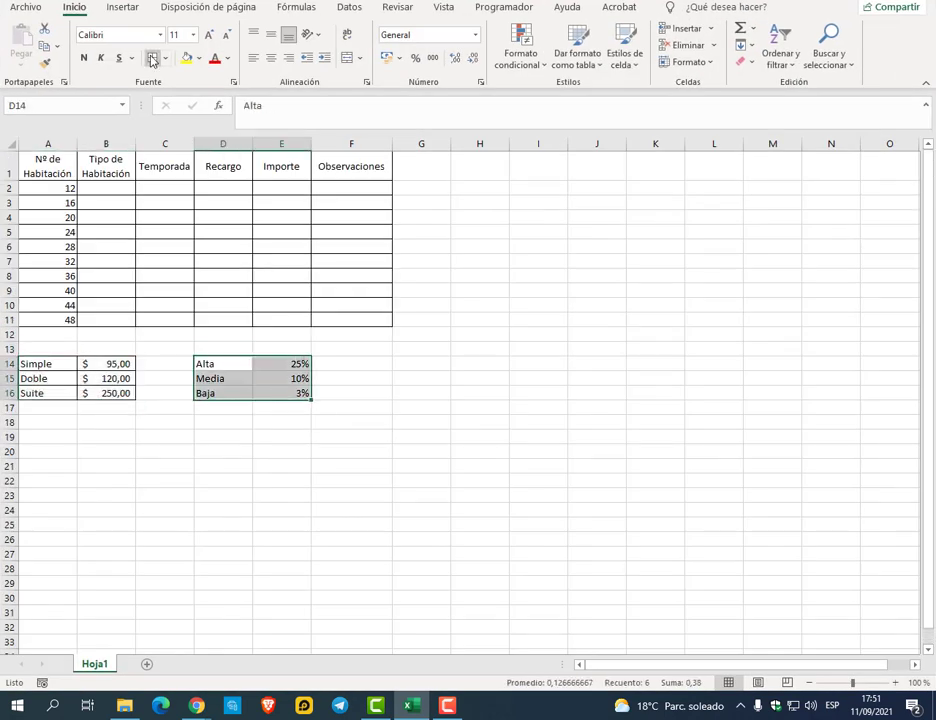
click(351, 378)
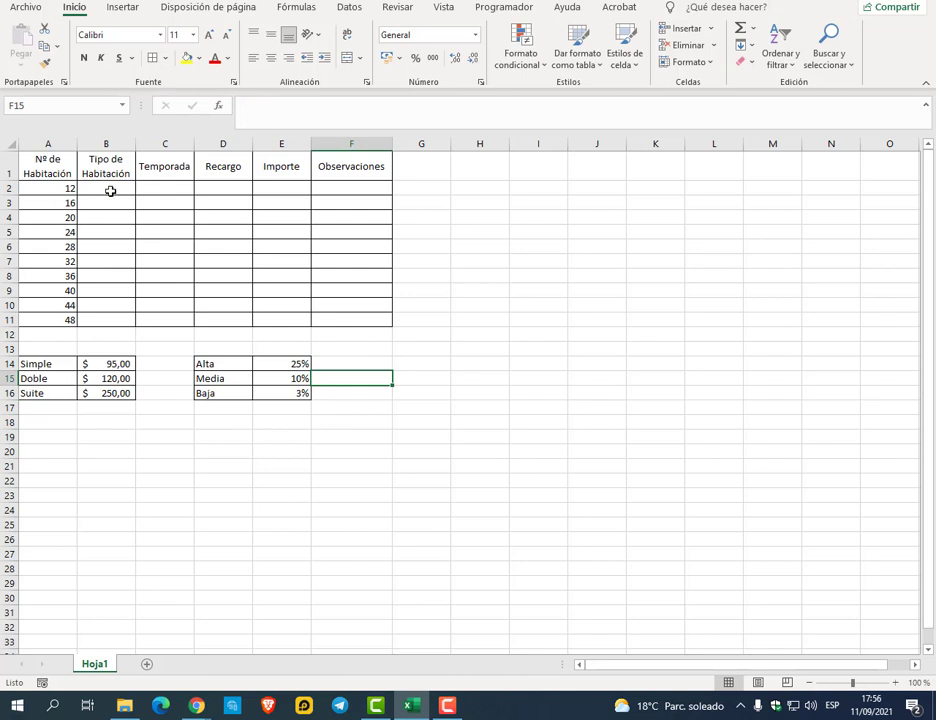
Add list data validation to B2:B4 with the room types in A14:A16 as the source
drag(100, 185, 104, 217)
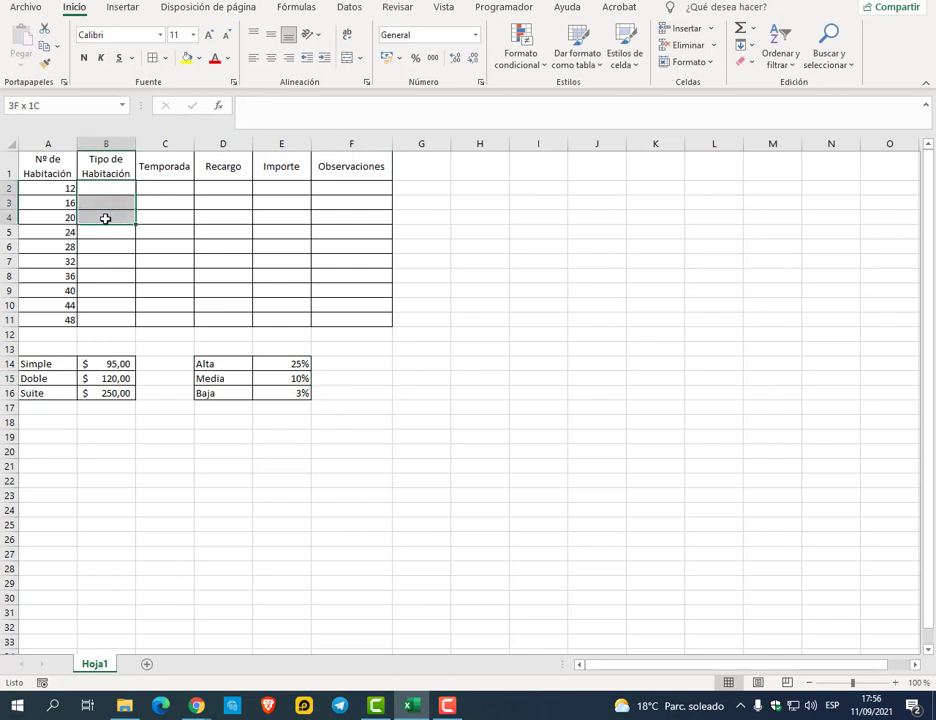
click(351, 7)
click(656, 63)
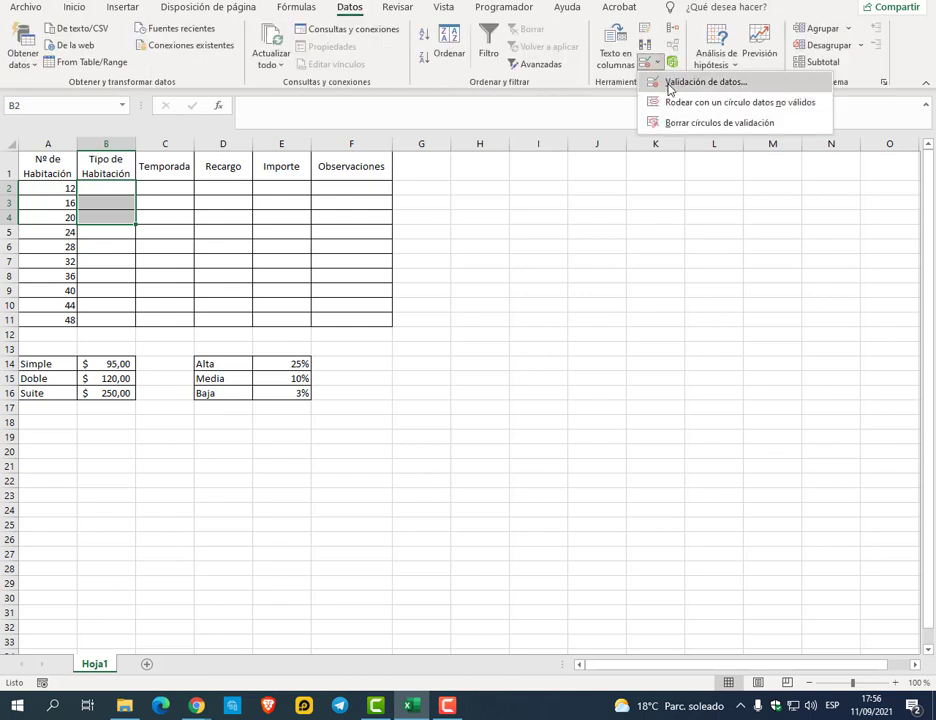
click(658, 81)
click(598, 224)
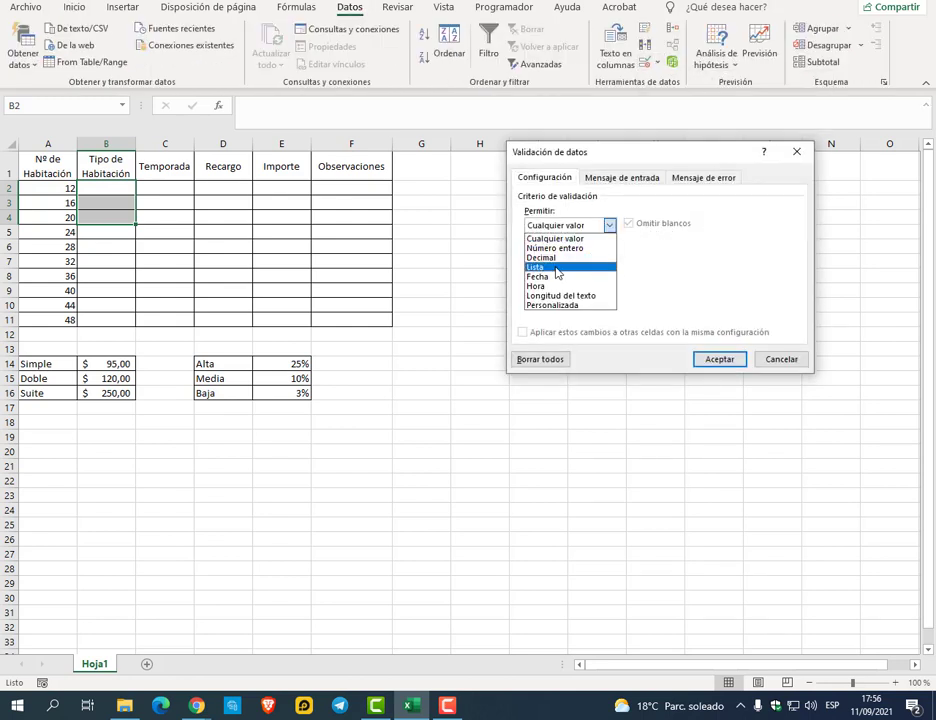
click(600, 265)
click(732, 285)
drag(62, 364, 61, 392)
click(804, 171)
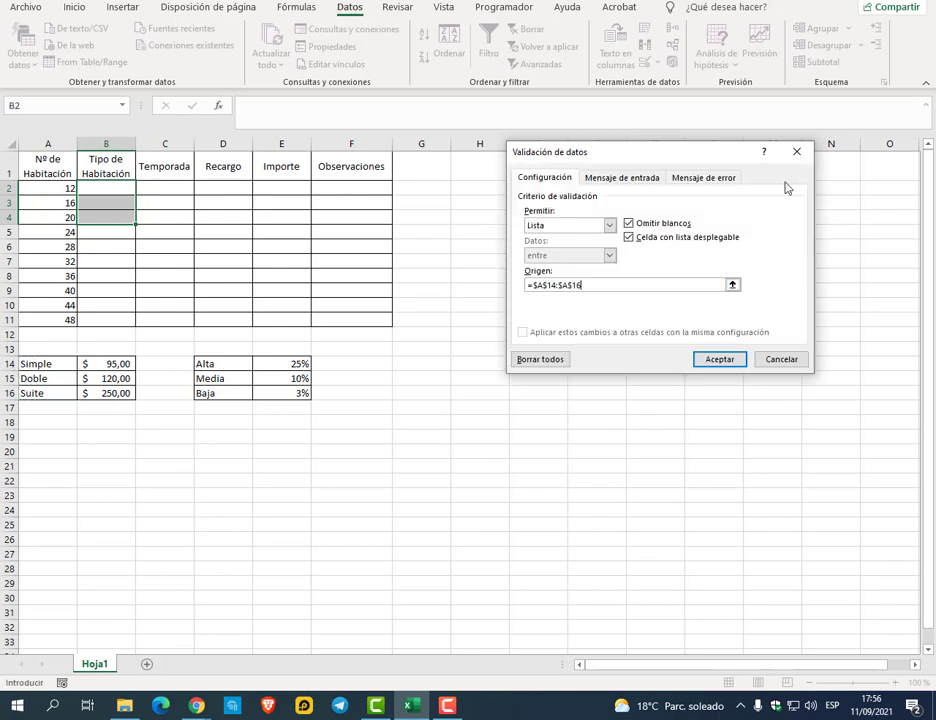
click(717, 357)
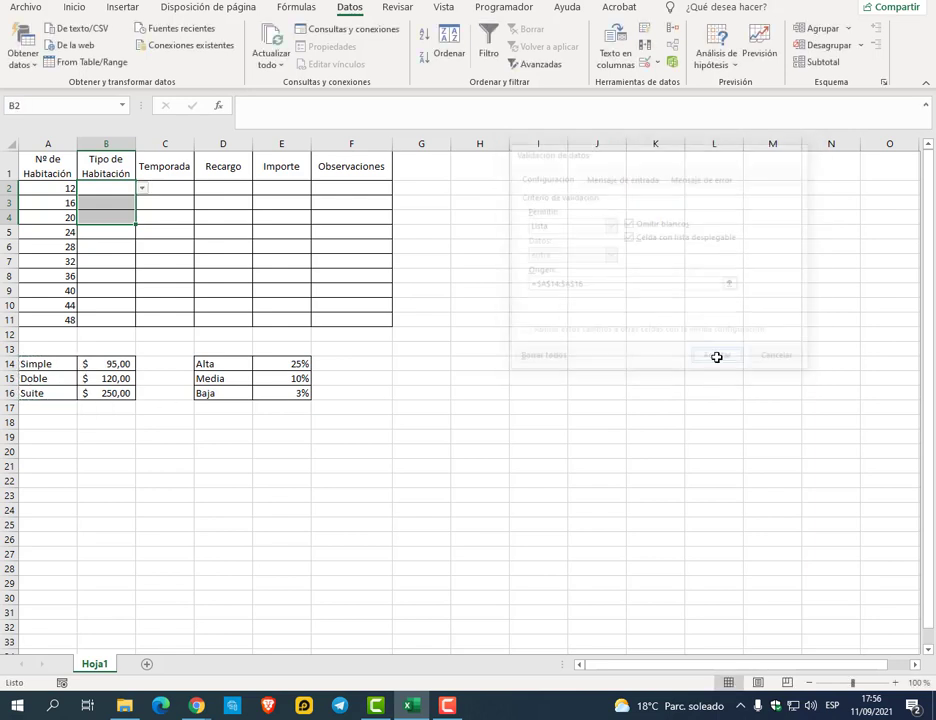
Choose Doble, Simple and Suite from the lists in B2:B4 and fill the room type pattern down to B11
click(142, 188)
click(120, 211)
click(121, 203)
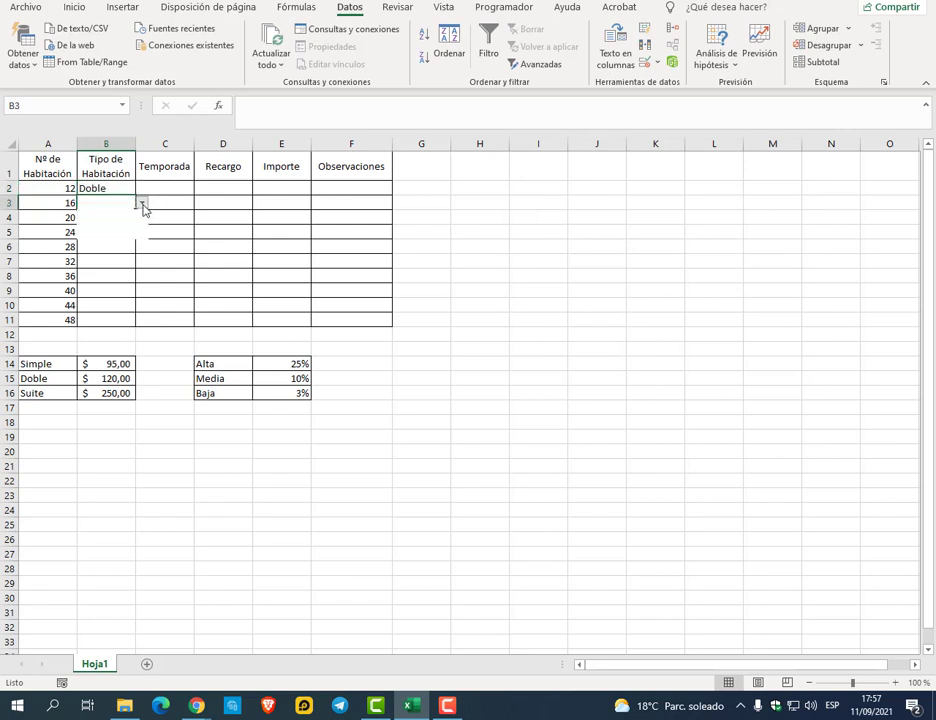
click(142, 203)
click(126, 215)
click(126, 215)
click(142, 217)
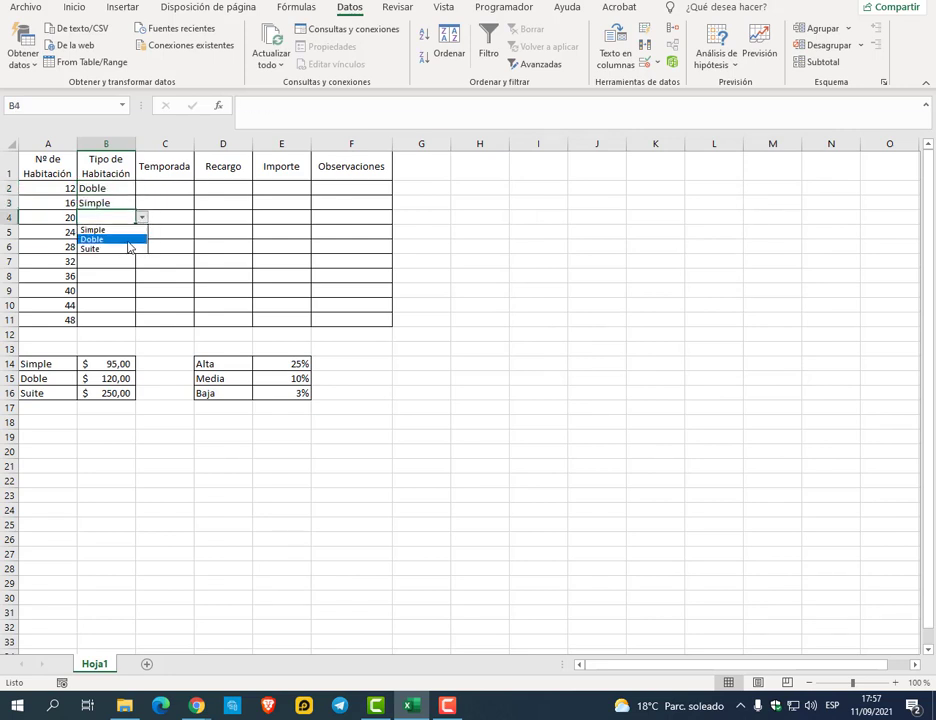
click(130, 250)
drag(110, 188, 125, 316)
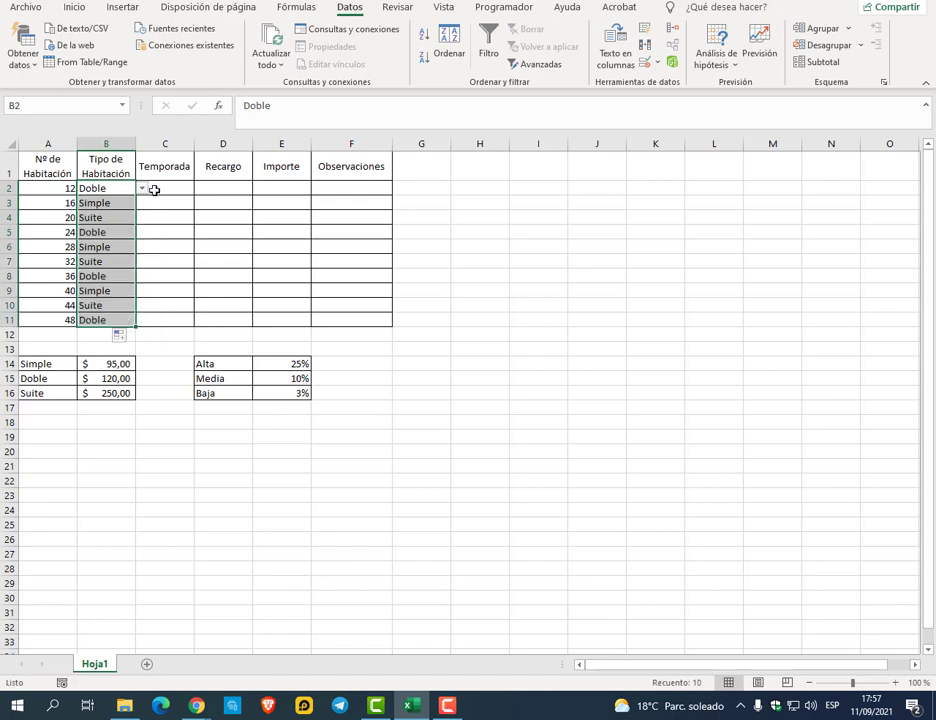
Add list data validation to C2:C3 with the seasons in D14:D16 as the source, and extend it to C4
drag(153, 190, 160, 204)
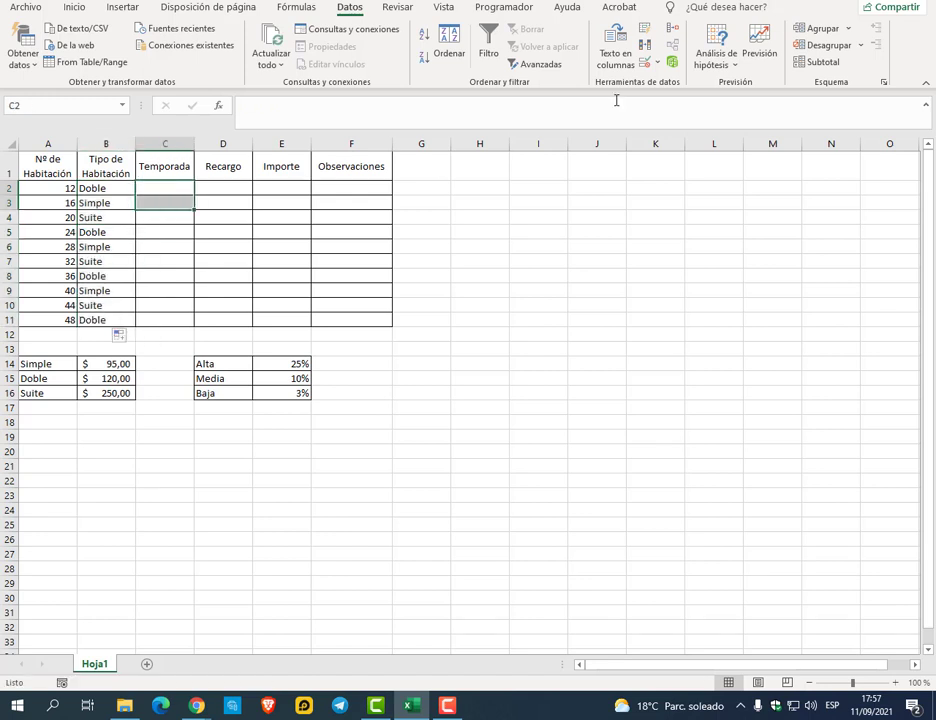
click(652, 62)
click(692, 84)
click(566, 226)
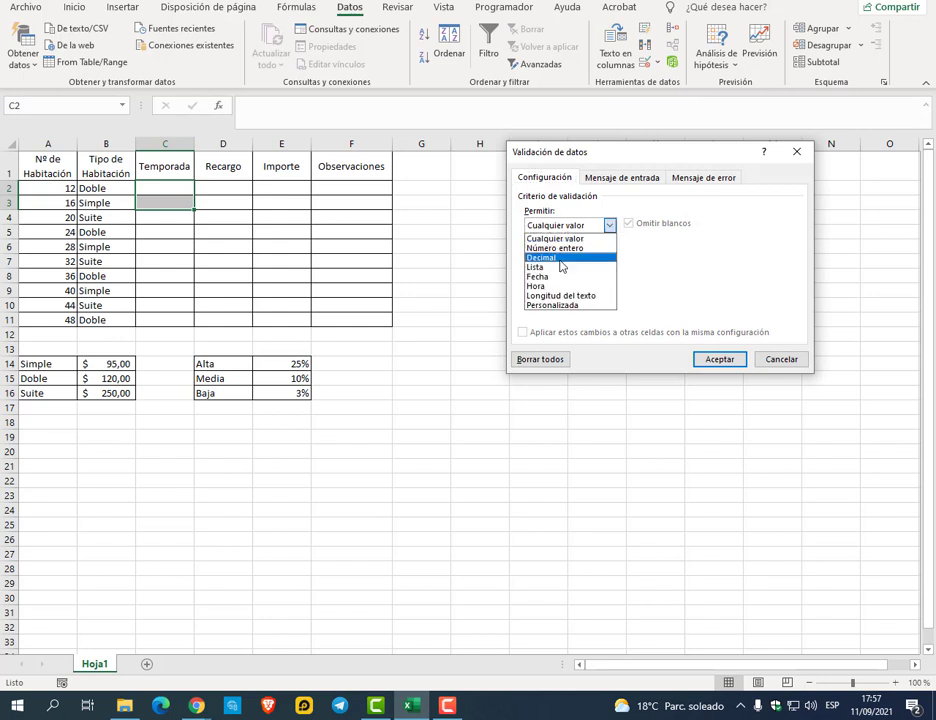
click(561, 268)
click(562, 284)
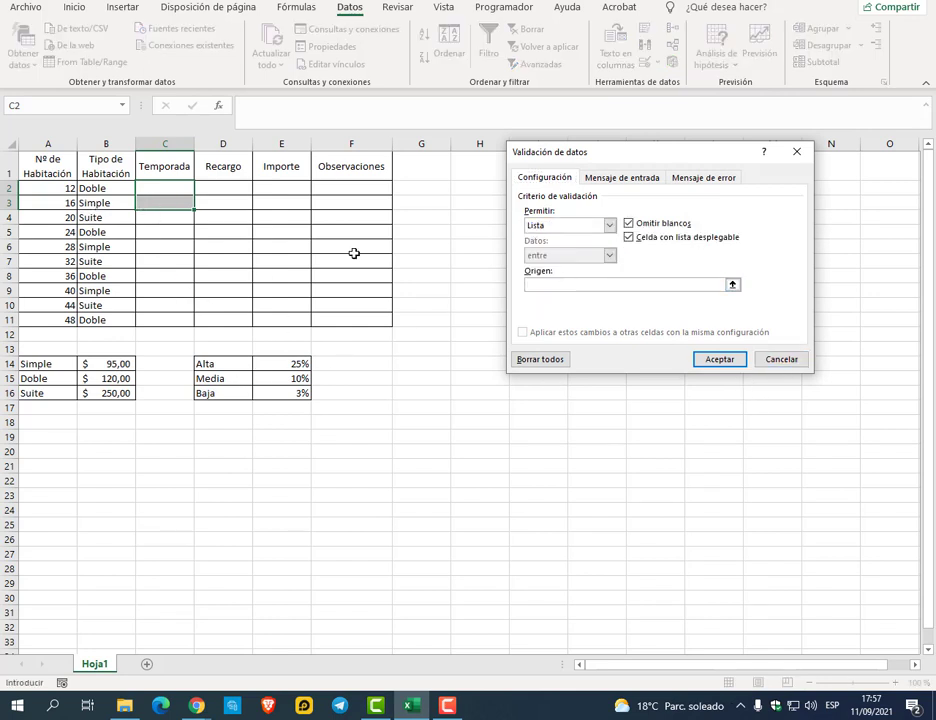
drag(229, 363, 225, 394)
click(721, 361)
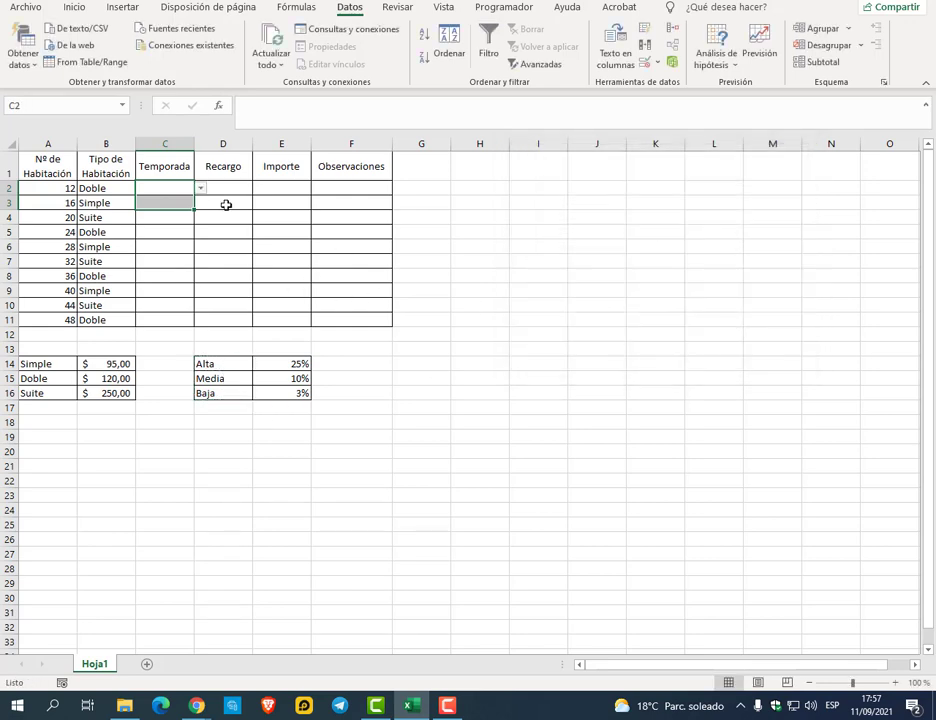
click(183, 189)
drag(183, 191, 186, 219)
Choose Alta, Baja and Media from the lists in C2:C4 and fill the season pattern down to C11
click(189, 190)
click(201, 189)
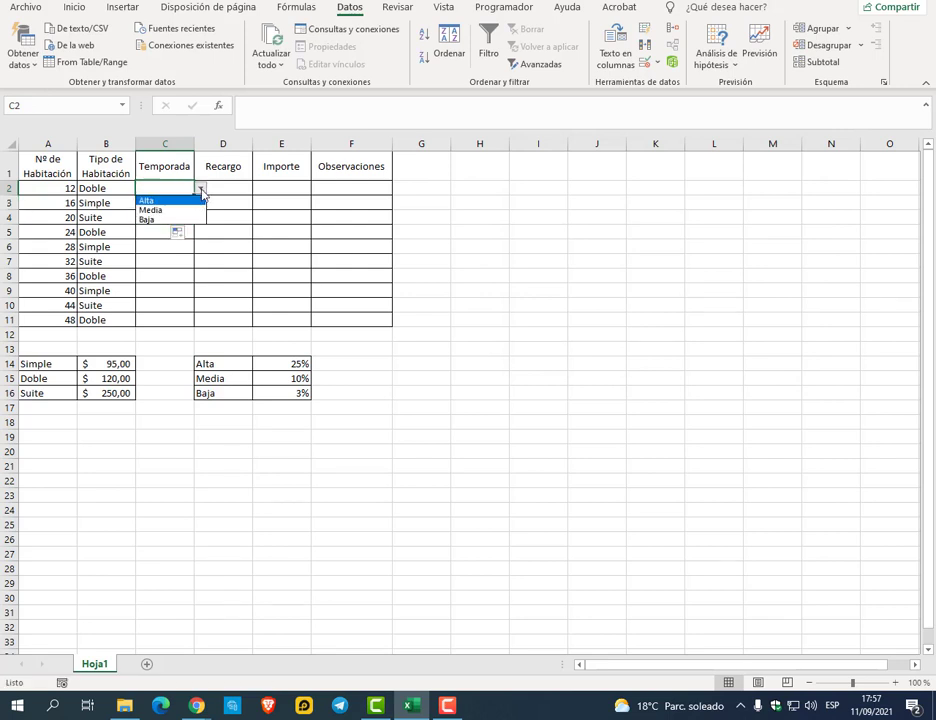
click(189, 201)
click(190, 204)
click(200, 203)
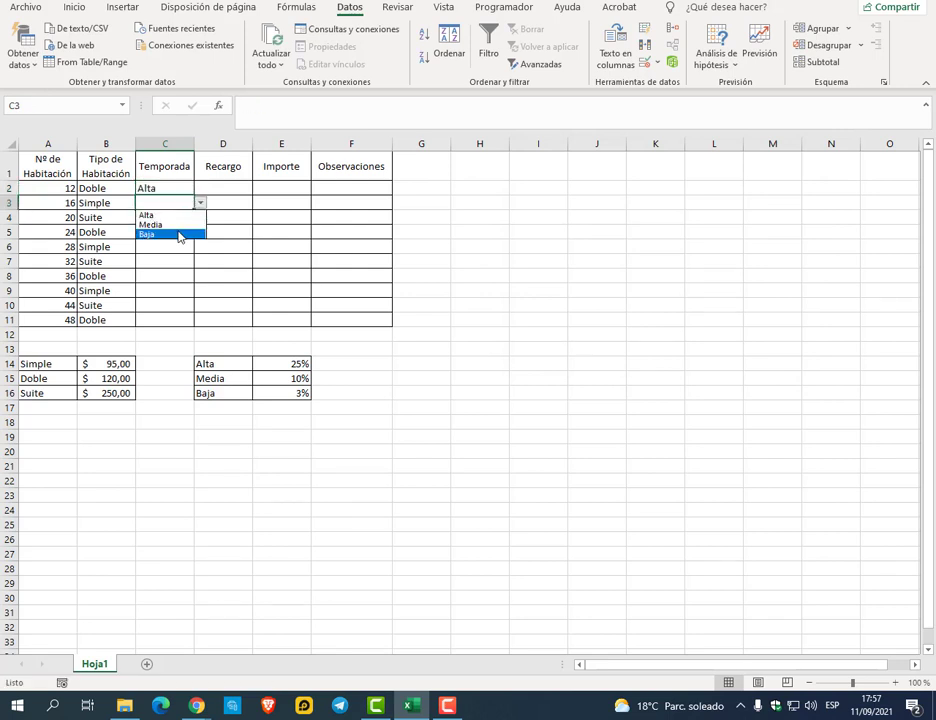
click(180, 236)
click(190, 217)
click(201, 217)
click(151, 240)
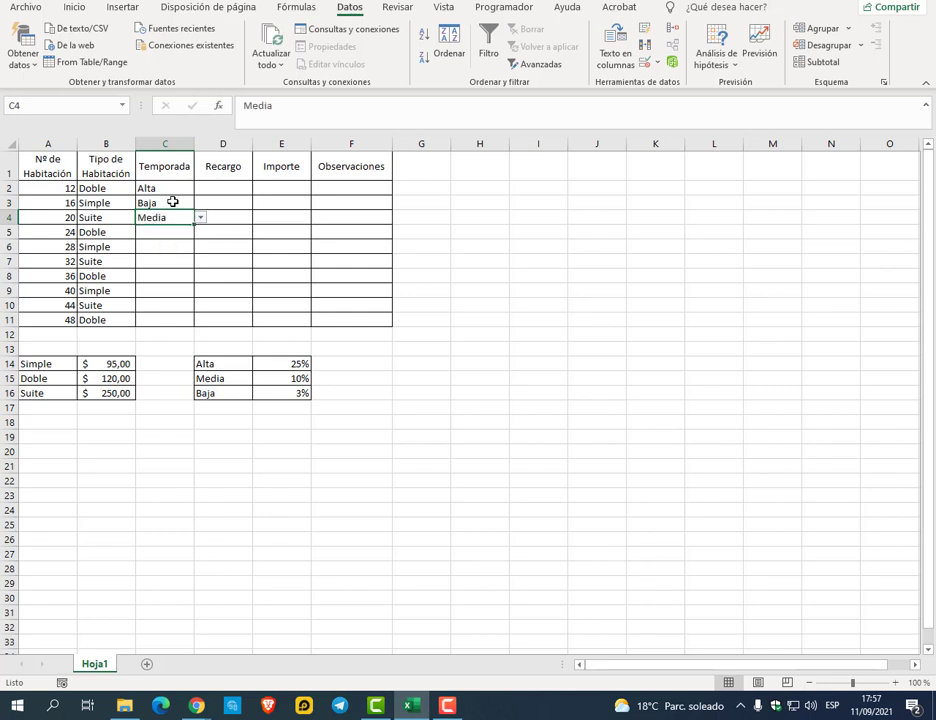
drag(171, 190, 176, 320)
Change the season to Media for room 24 in C5 and to Baja for room 48 in C11
click(146, 187)
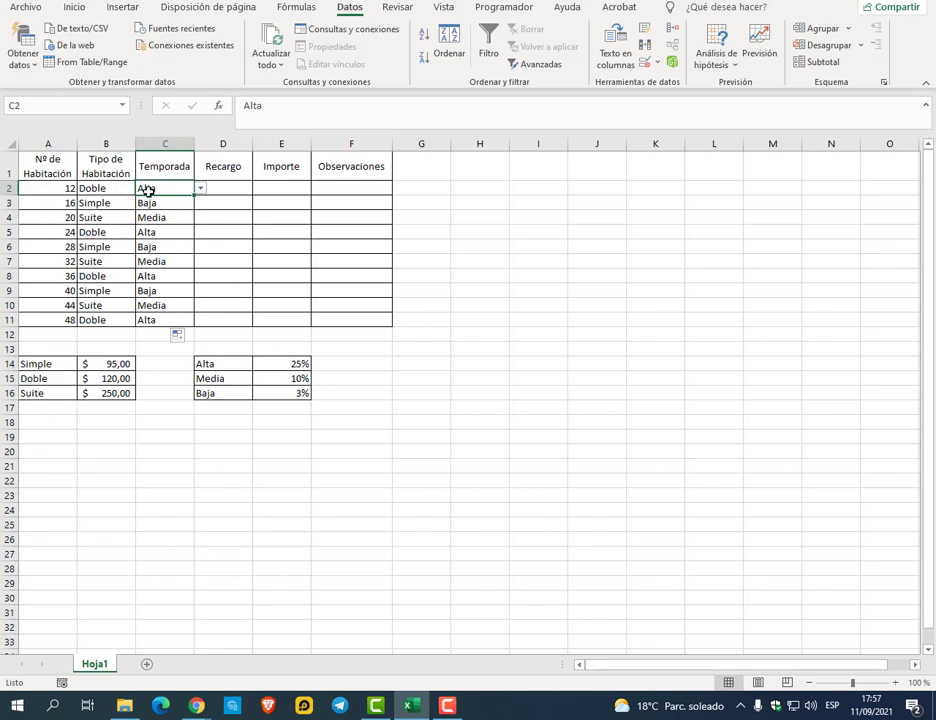
click(175, 232)
click(200, 232)
click(170, 253)
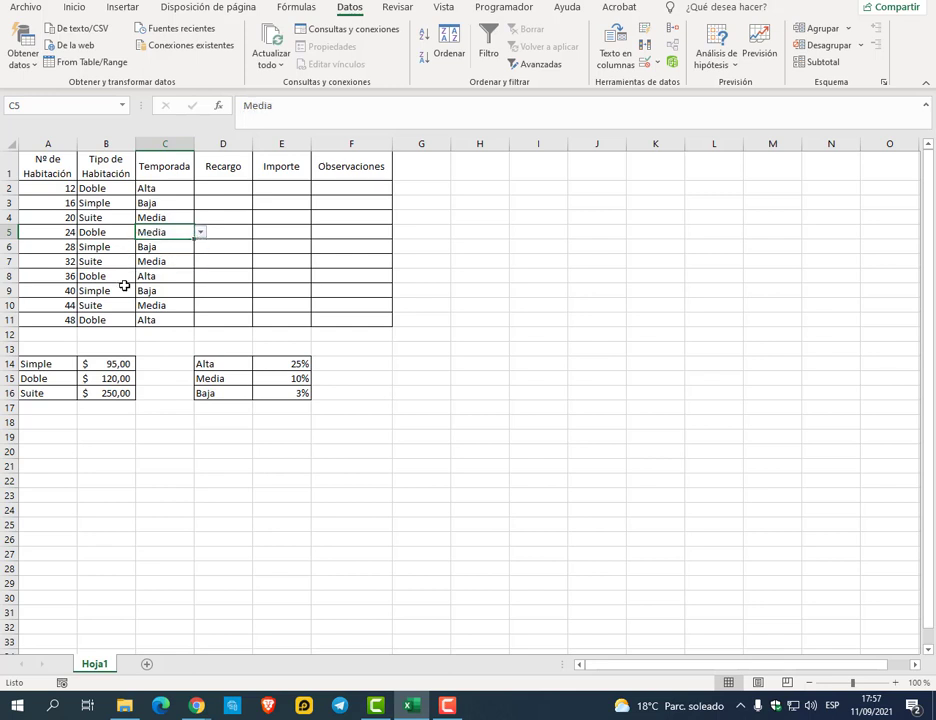
click(122, 321)
click(165, 320)
click(200, 320)
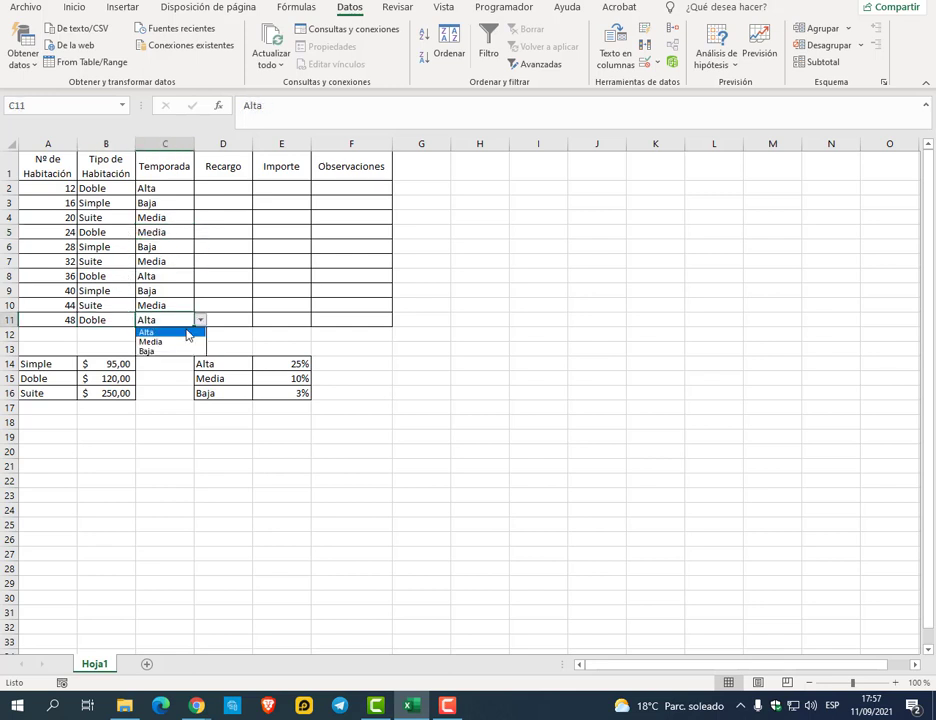
click(170, 352)
Change the season to Alta for room 28 in C6 and to Media for room 40 in C9
click(180, 203)
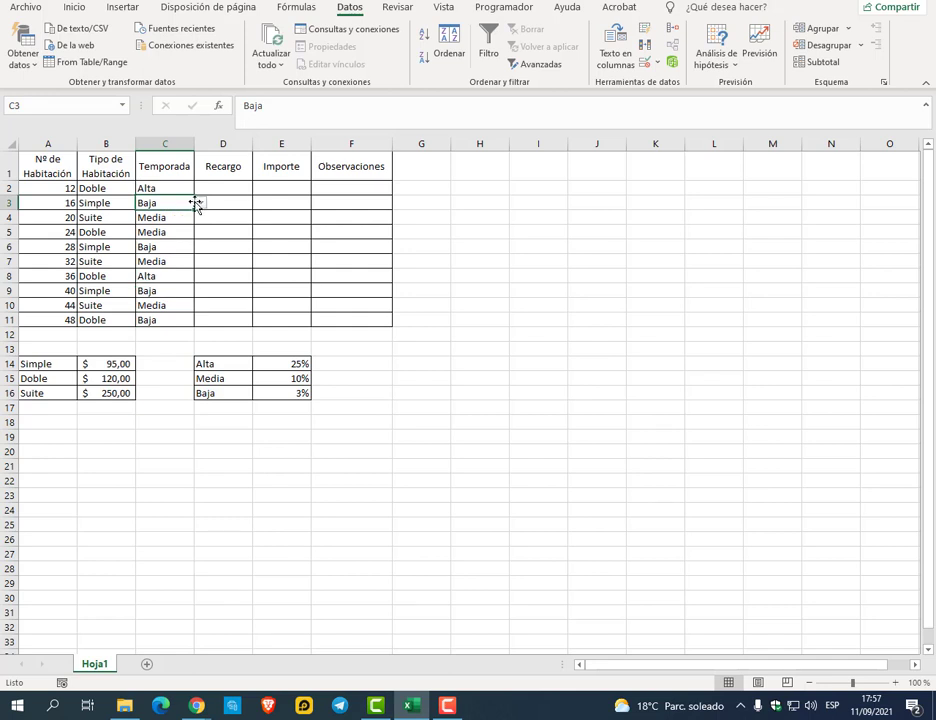
click(165, 246)
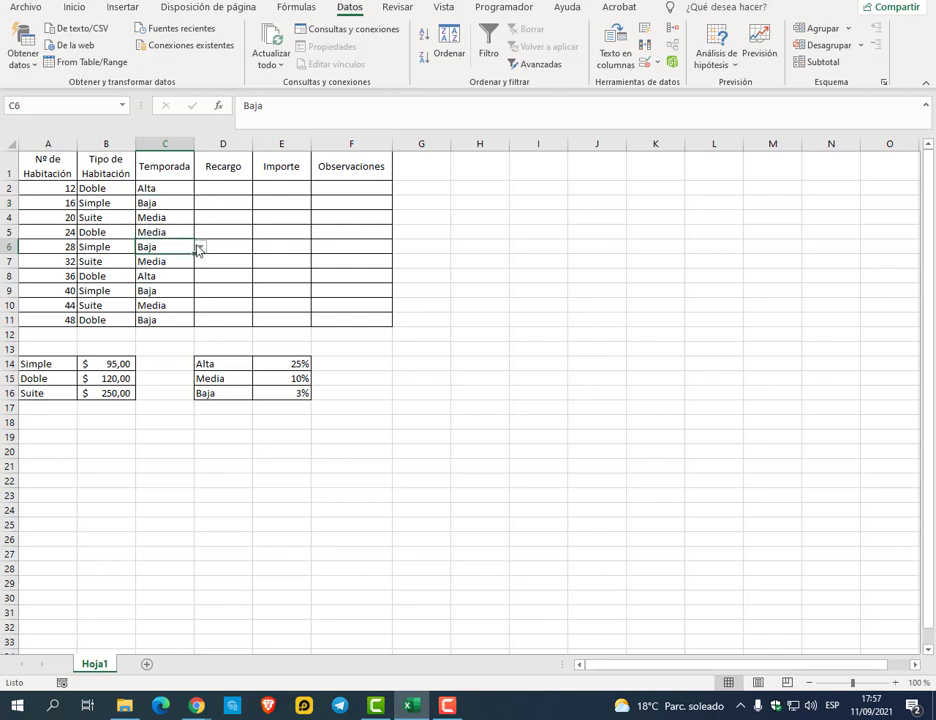
click(200, 246)
click(170, 278)
click(157, 293)
click(200, 291)
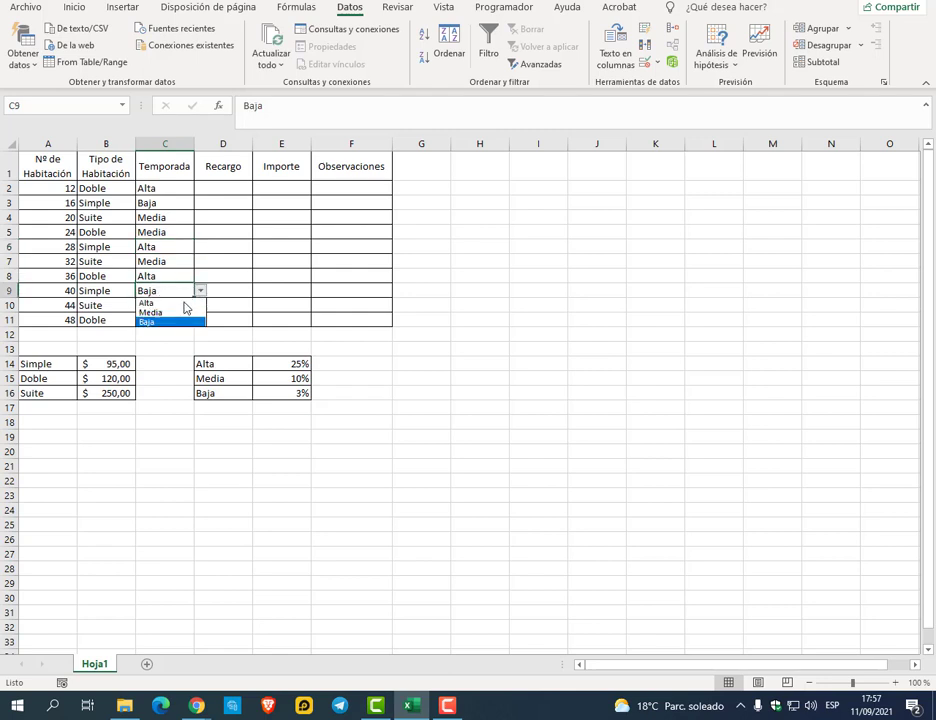
click(185, 311)
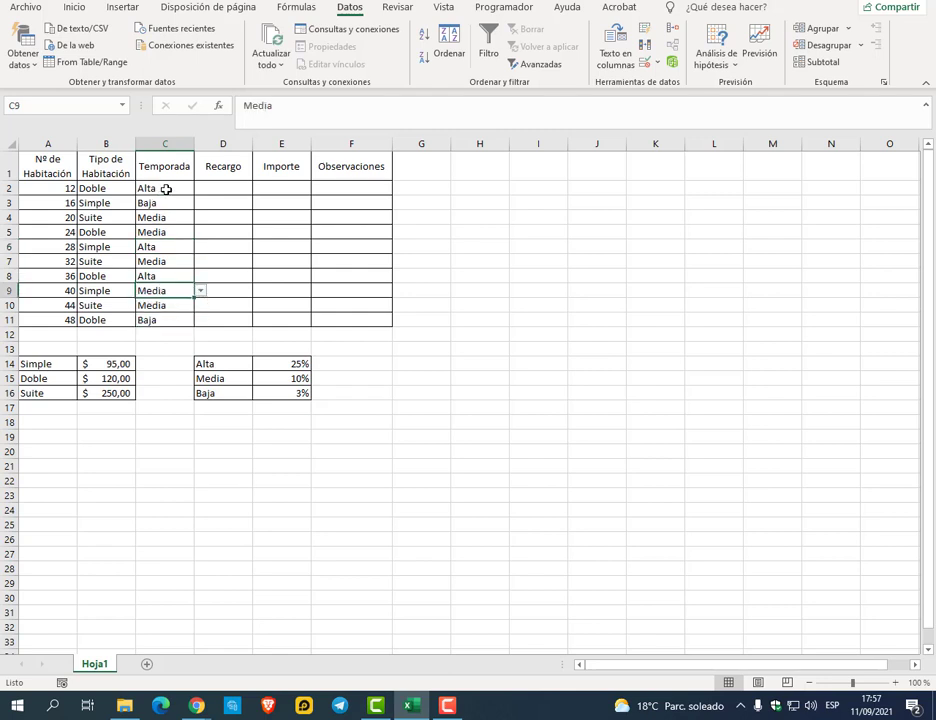
click(167, 189)
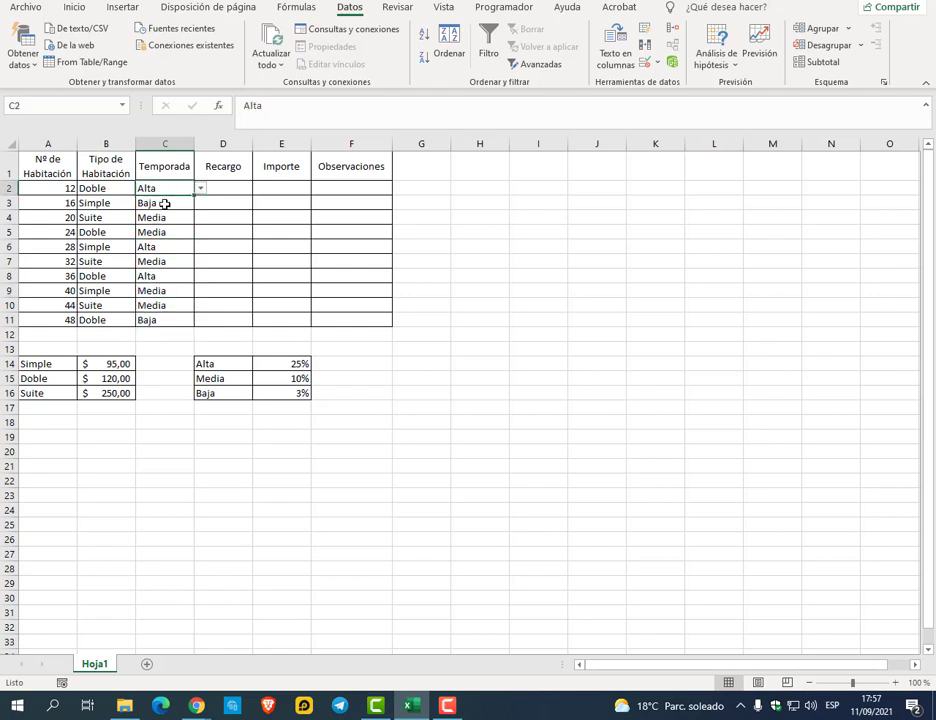
click(165, 204)
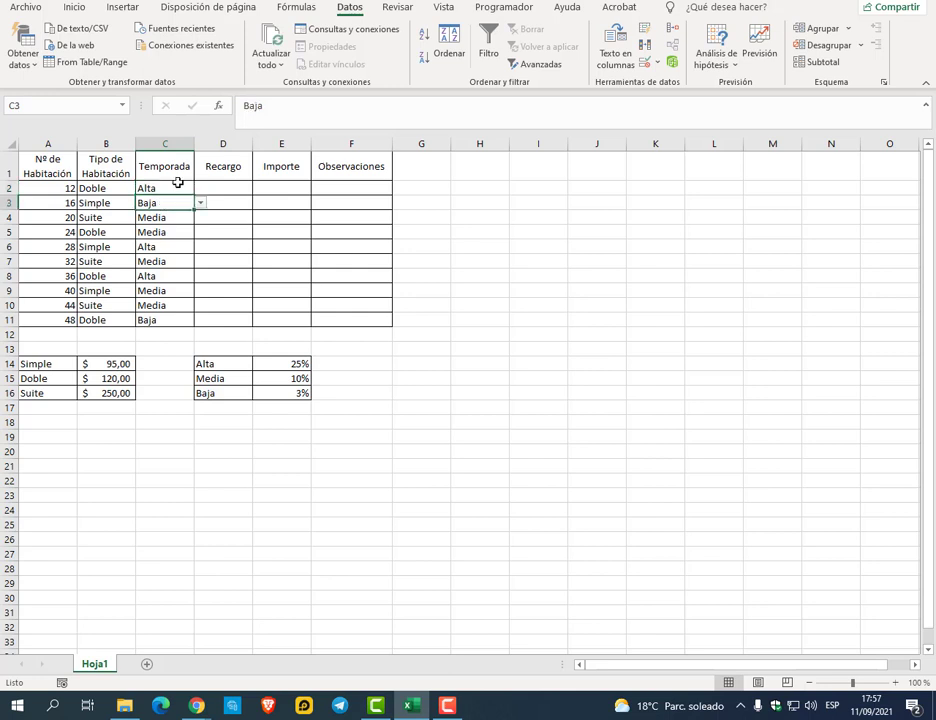
click(170, 232)
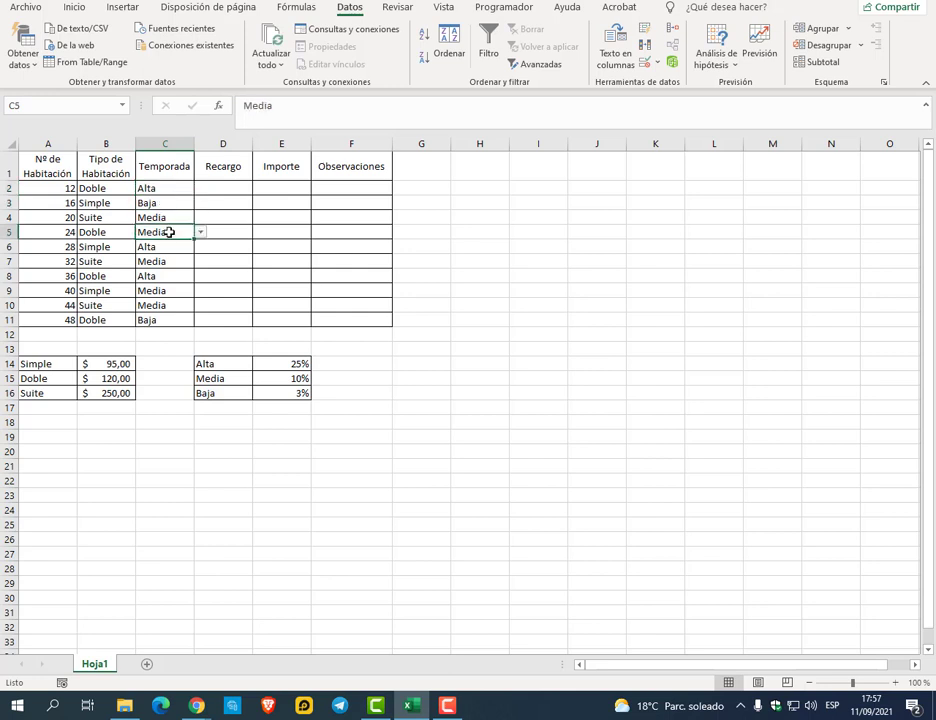
Start the Recargo formula in D2 with an SI function testing whether C2 equals "Alta": =si(C2="Alta";
click(223, 190)
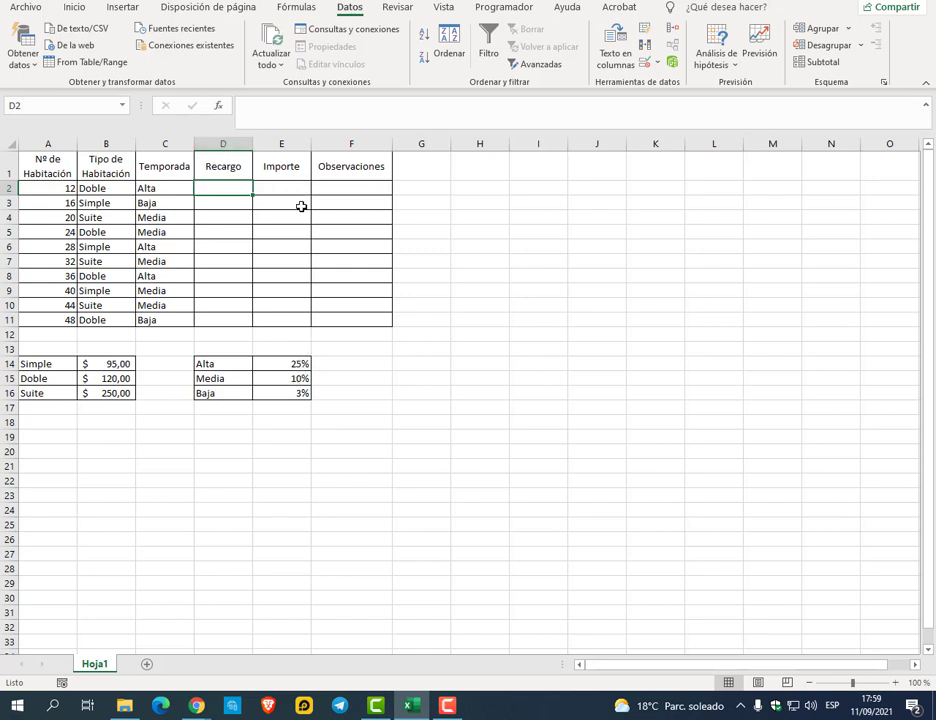
mouse_move(252, 151)
mouse_down()
mouse_move(320, 318)
mouse_move(311, 330)
mouse_up()
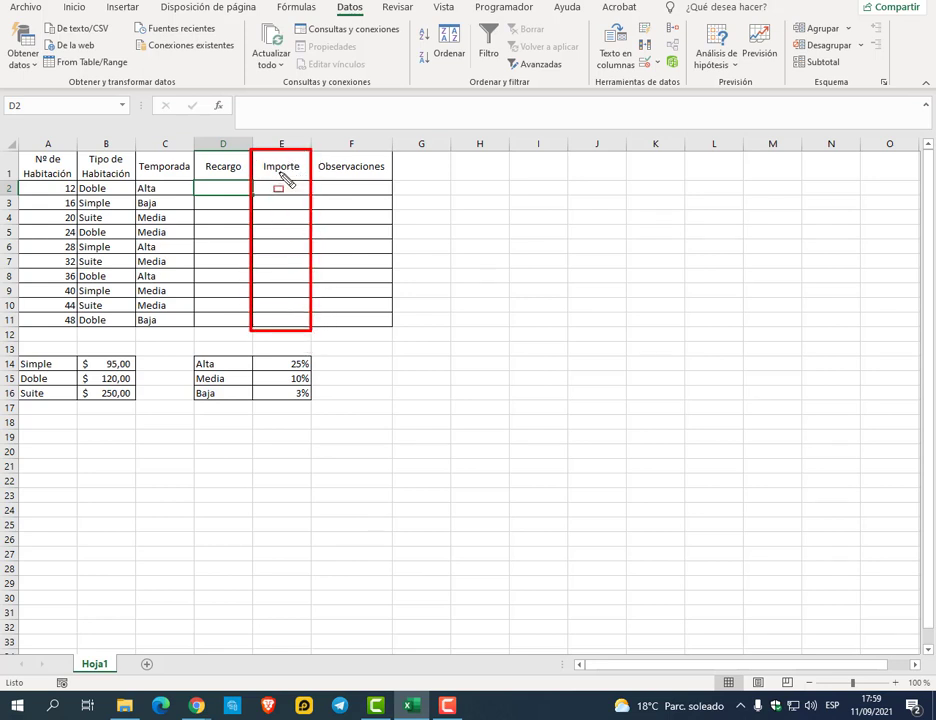
drag(223, 95, 223, 145)
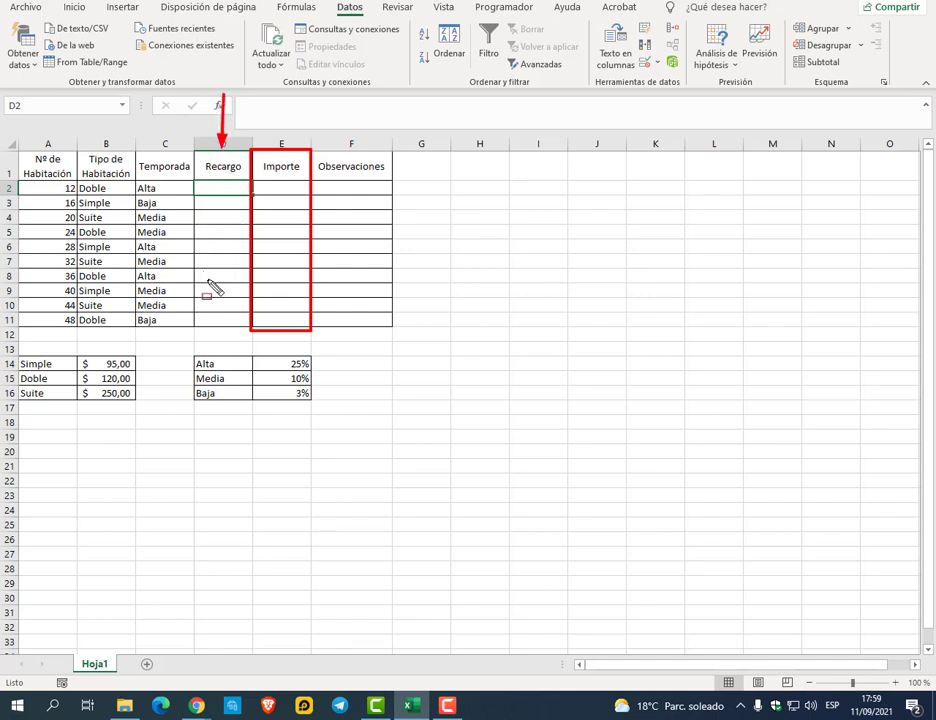
key(Escape)
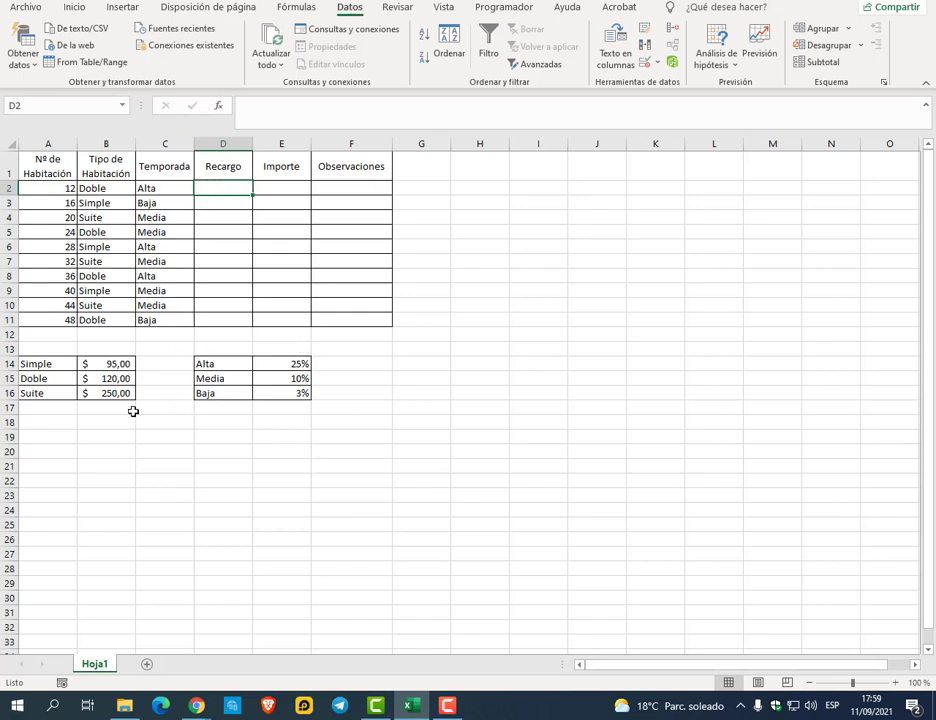
click(251, 119)
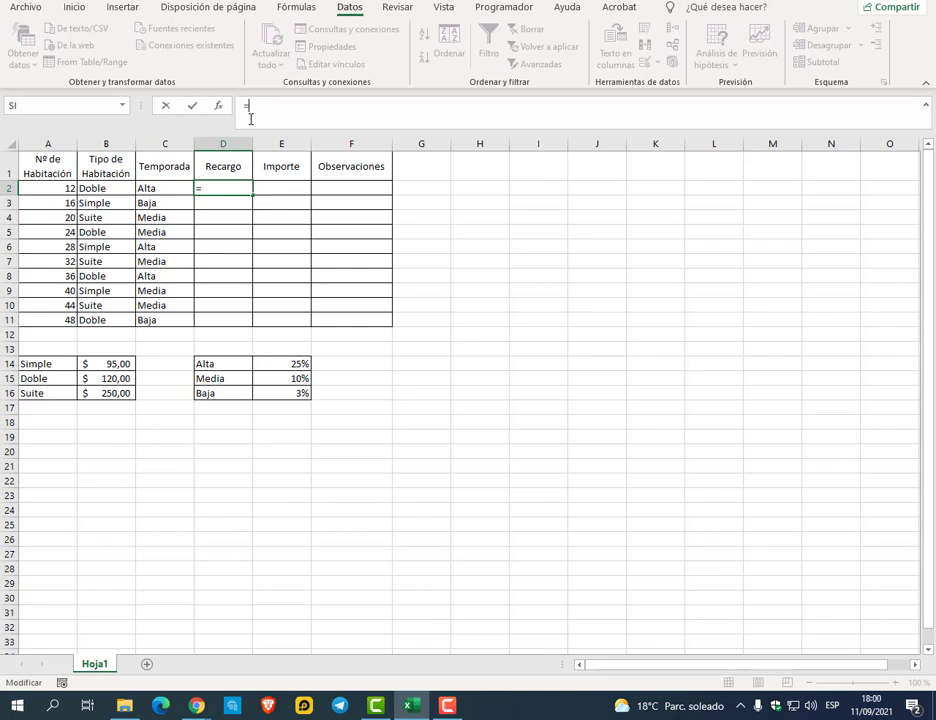
text(si()
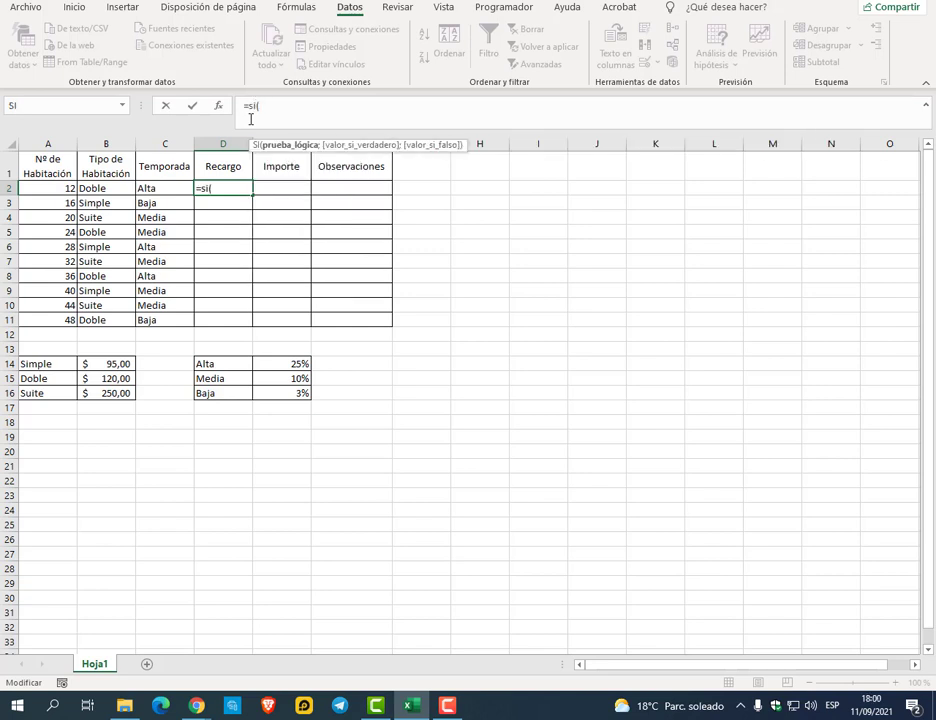
click(146, 189)
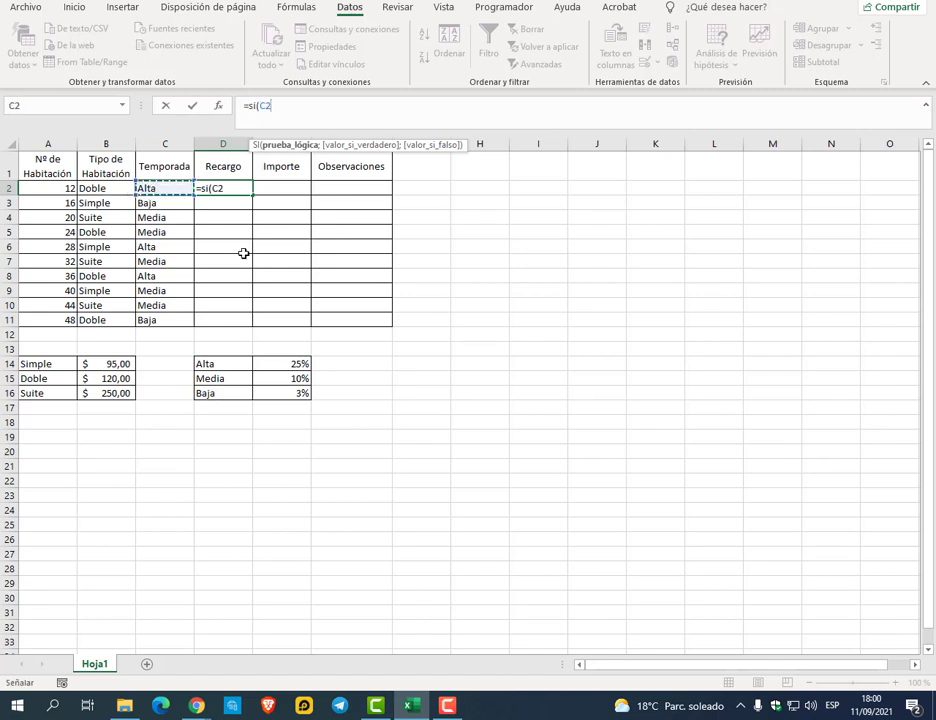
text(=")
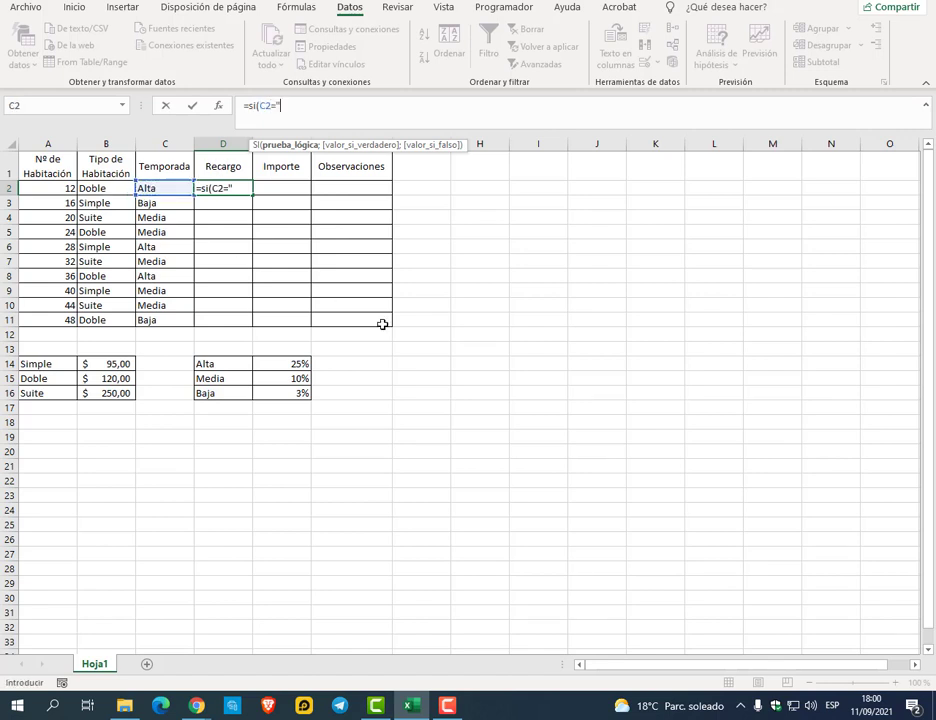
text(Alta";)
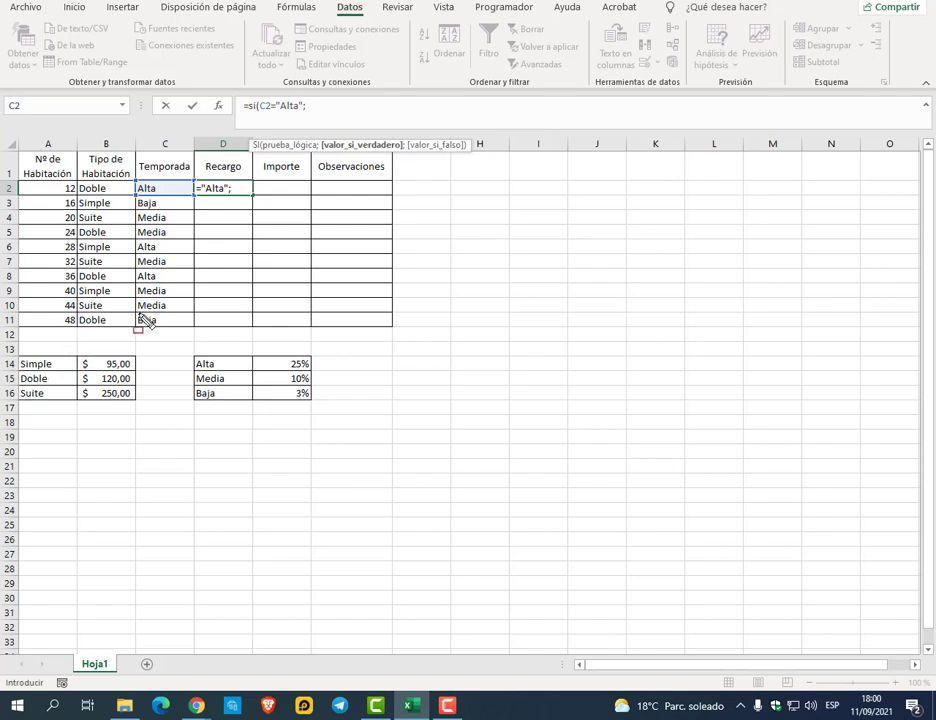
mouse_move(117, 337)
mouse_down()
mouse_move(80, 350)
mouse_move(81, 374)
mouse_up()
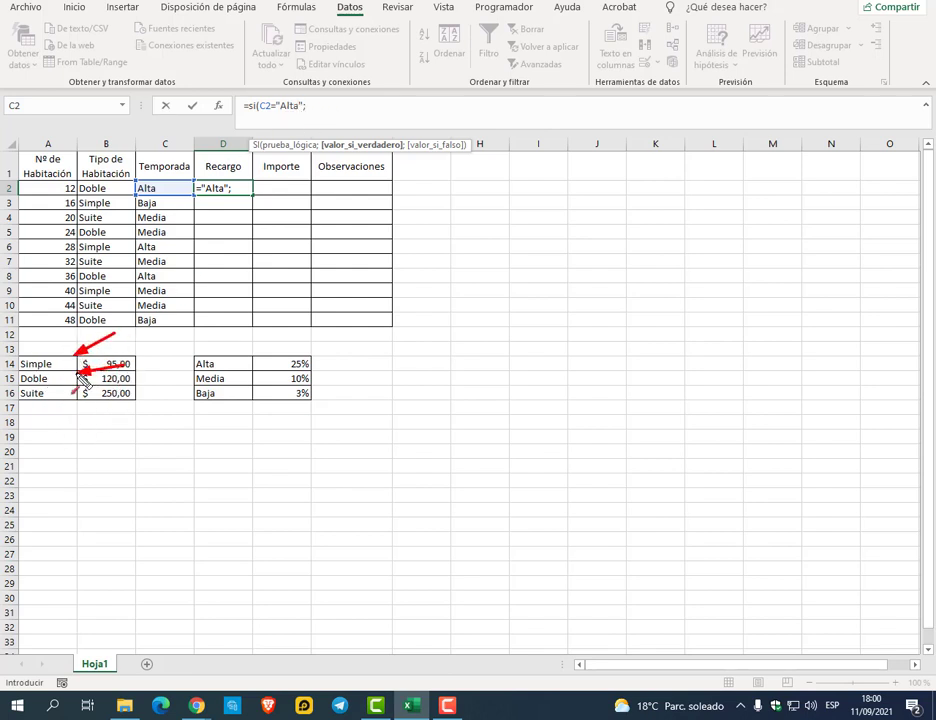
drag(136, 386, 82, 394)
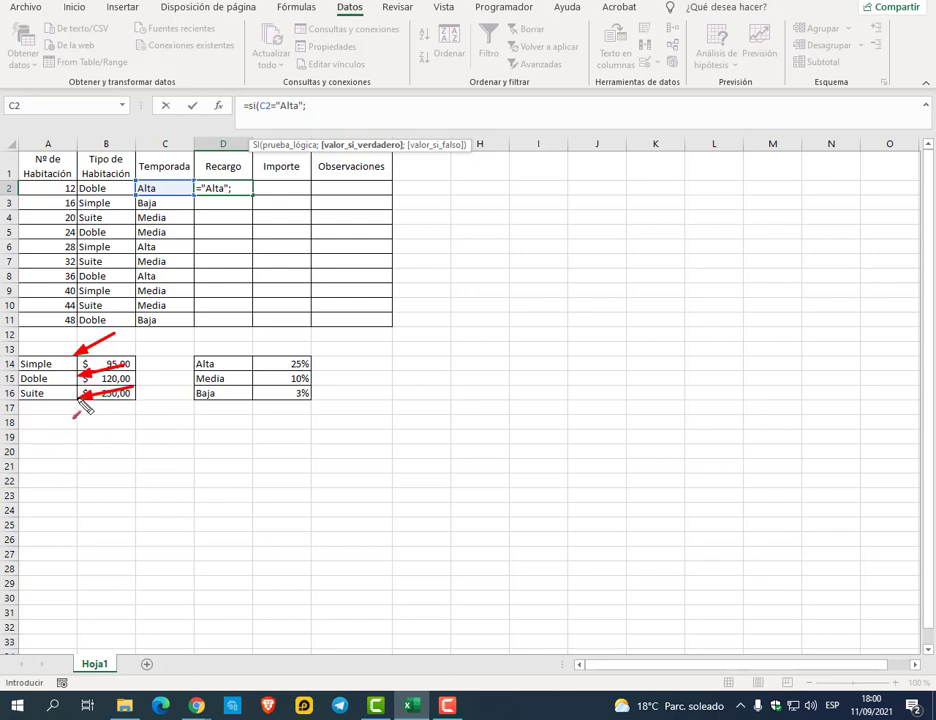
key(e)
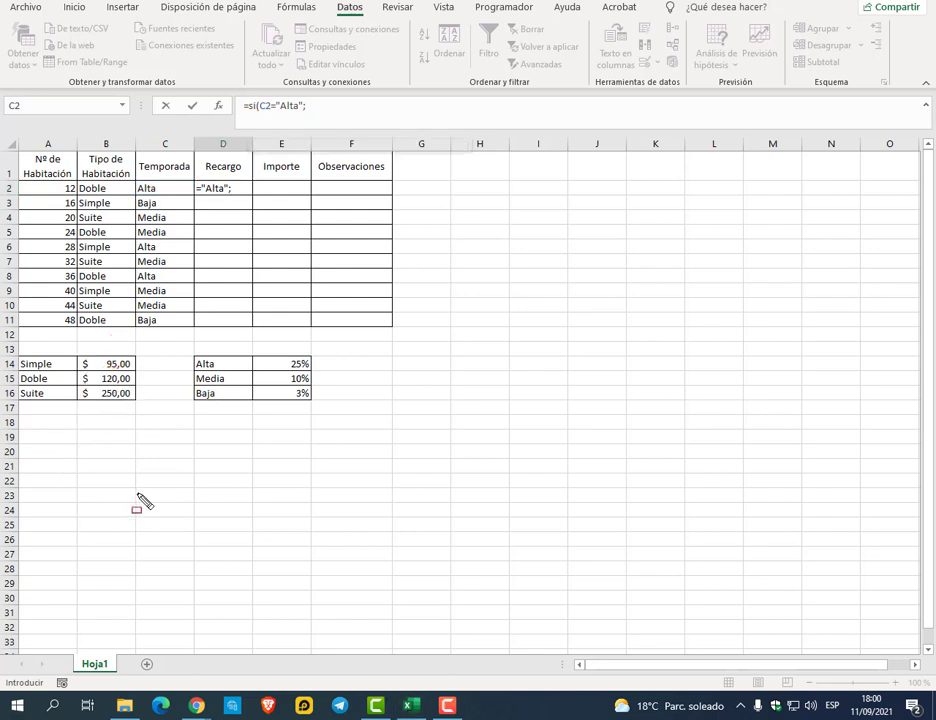
Nest an SI in the D2 formula that tests B2="Simple" and returns the absolute price reference $B$14
click(333, 109)
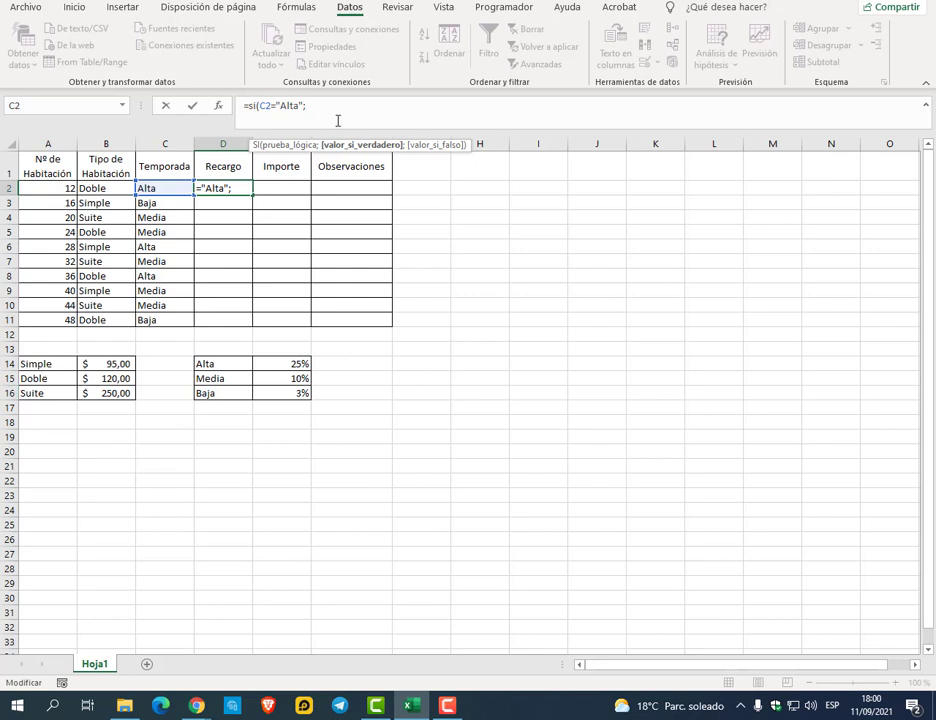
text(si()
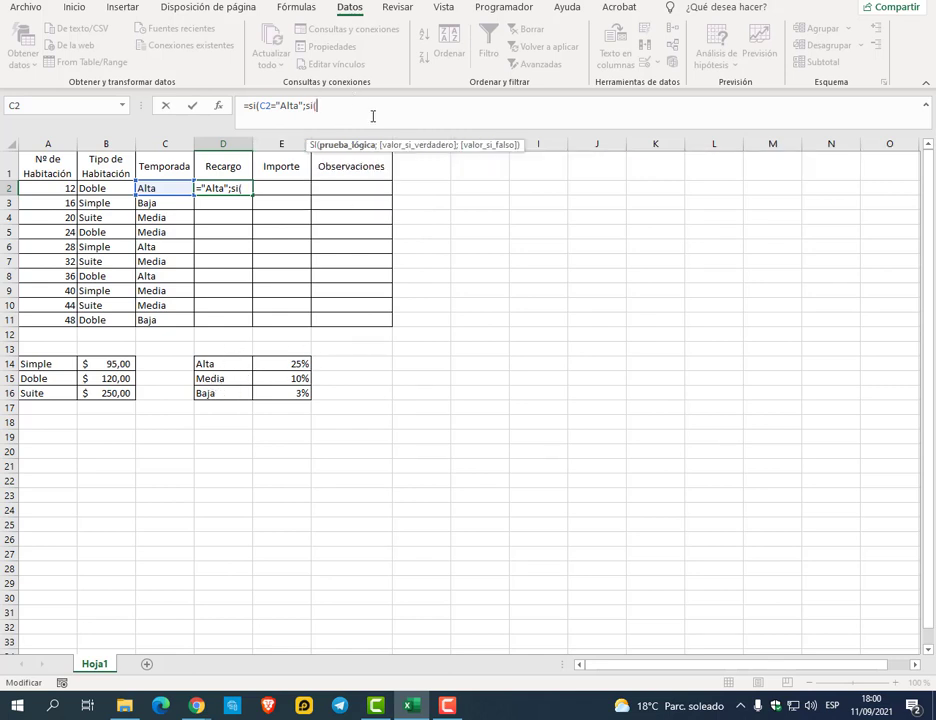
click(119, 187)
text(="Simp)
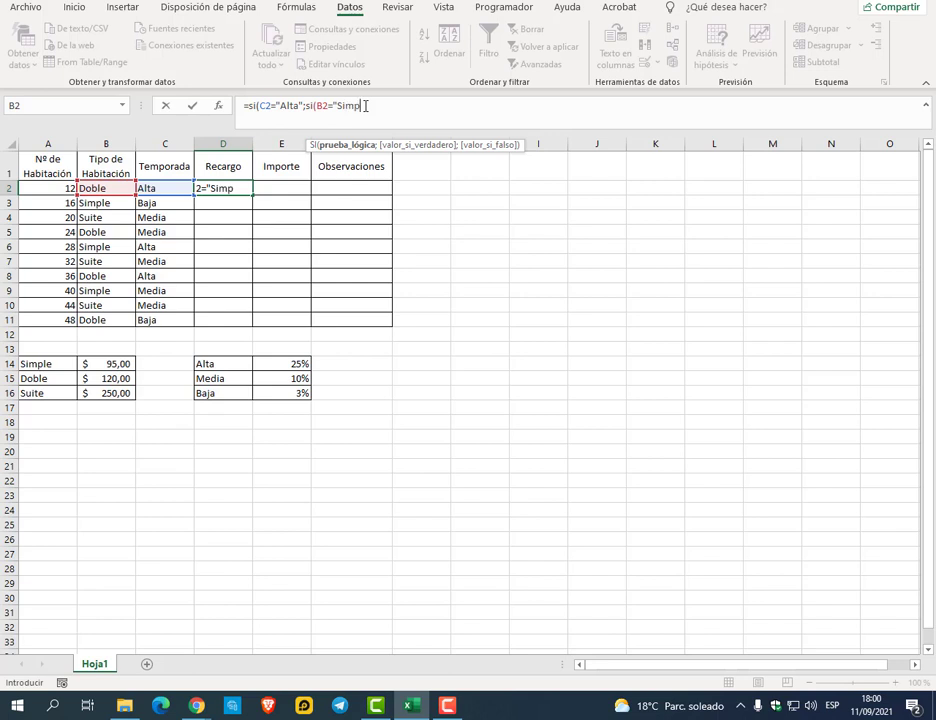
text(le";)
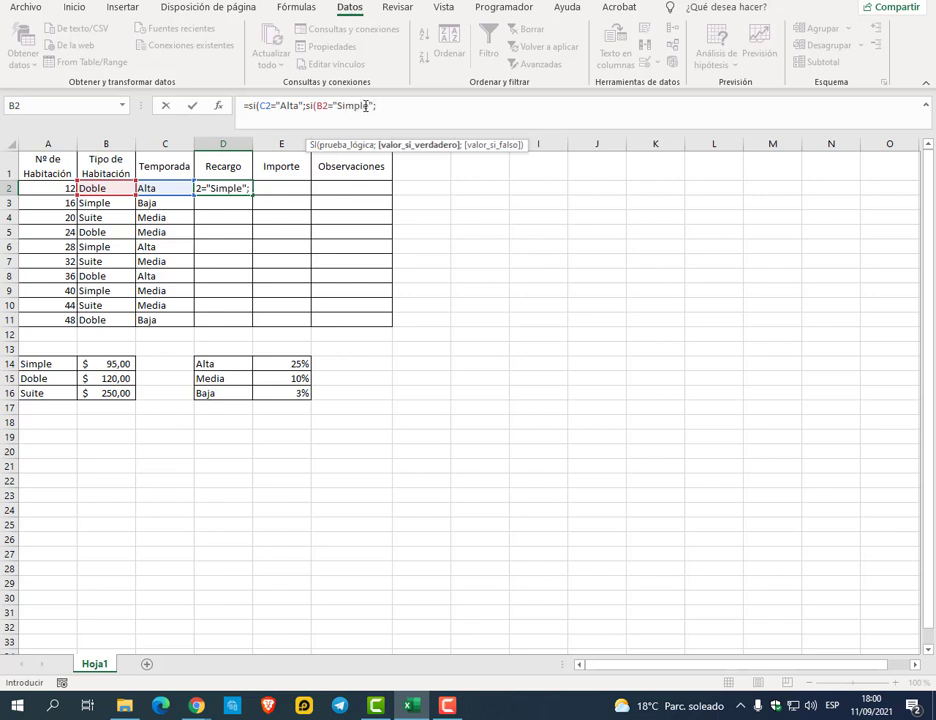
click(122, 363)
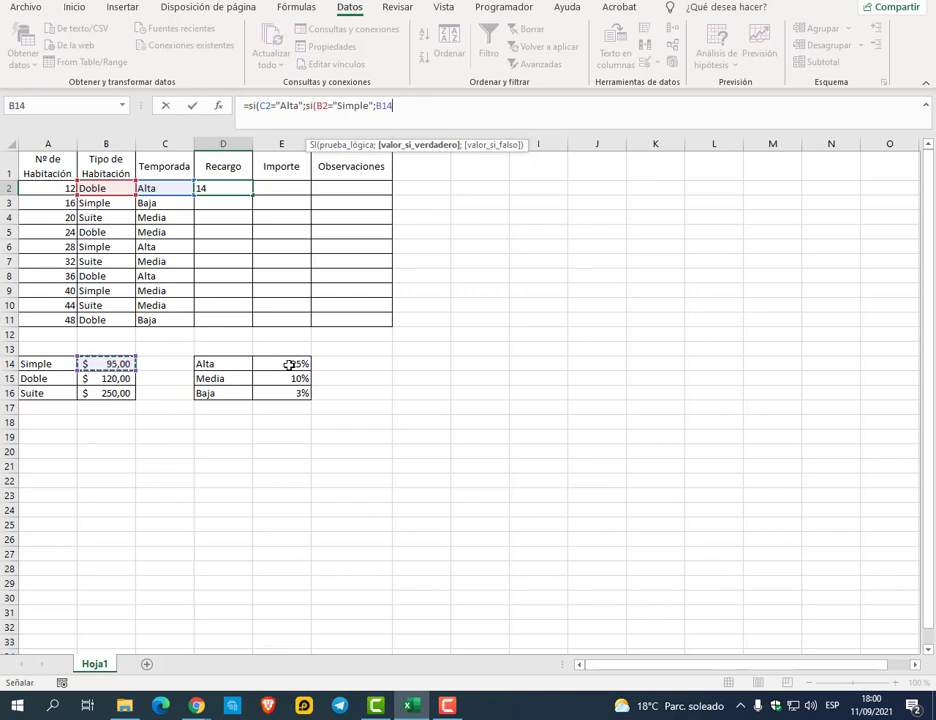
key(F4)
click(457, 103)
text(;)
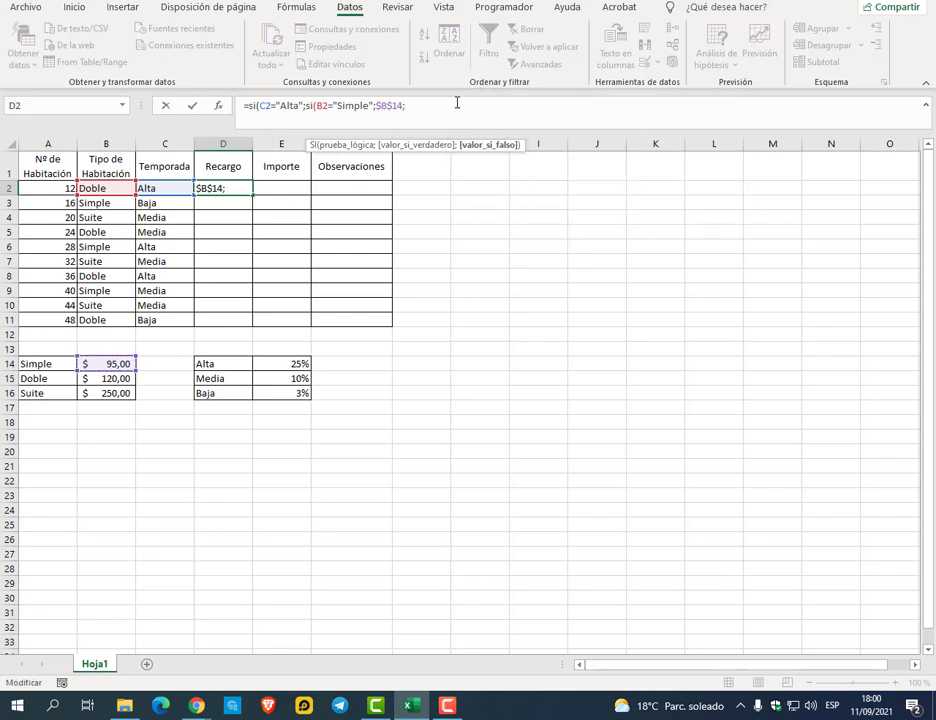
Nest another SI in the D2 formula that tests B2="Doble" and returns the absolute reference $B$15
text(si()
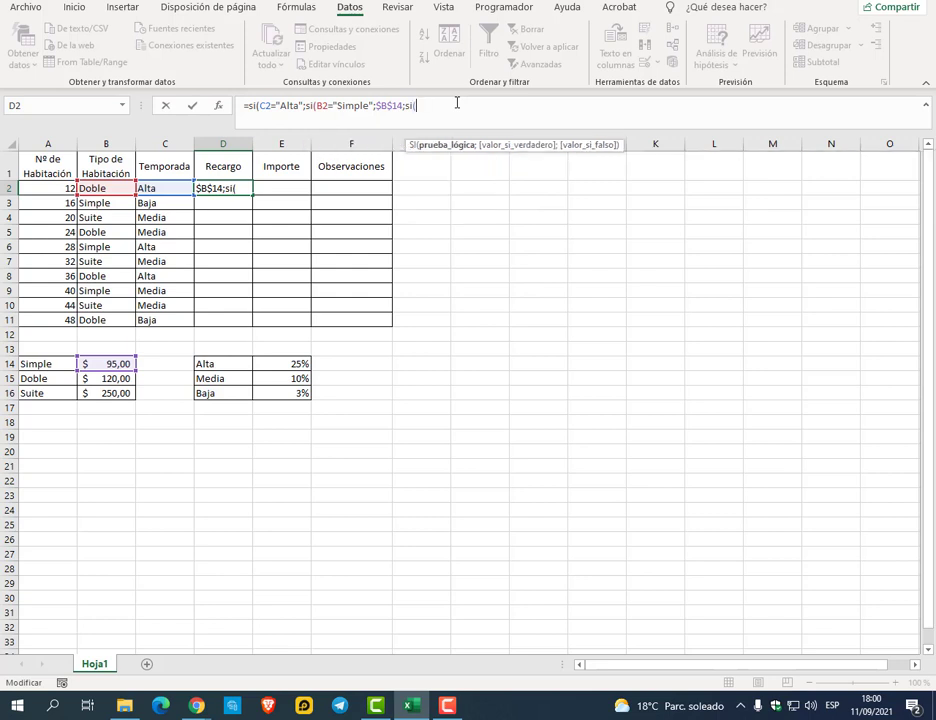
click(116, 188)
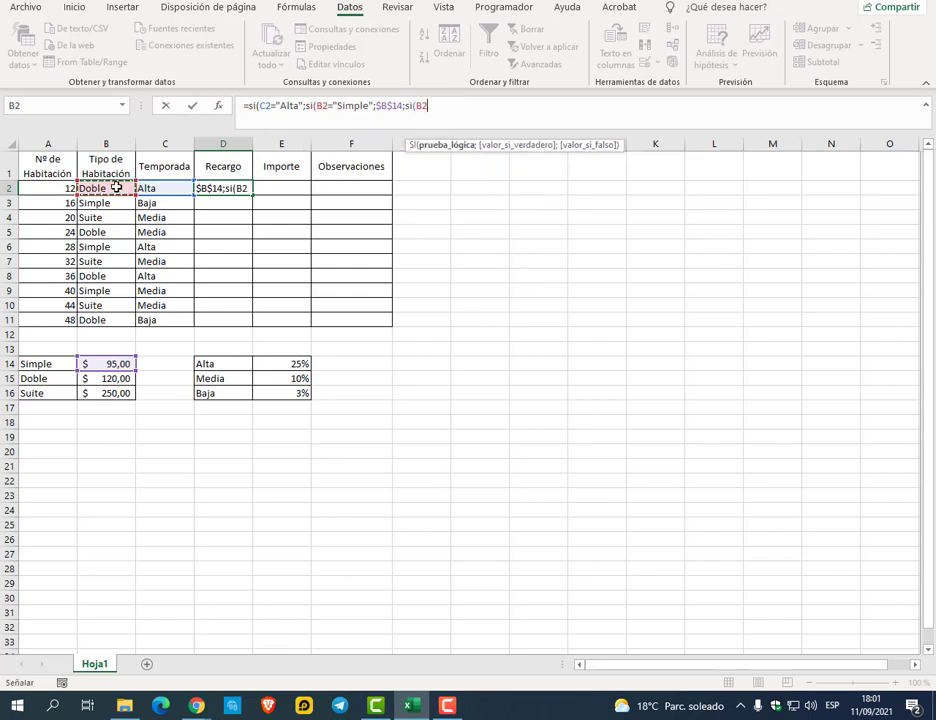
text(="Do)
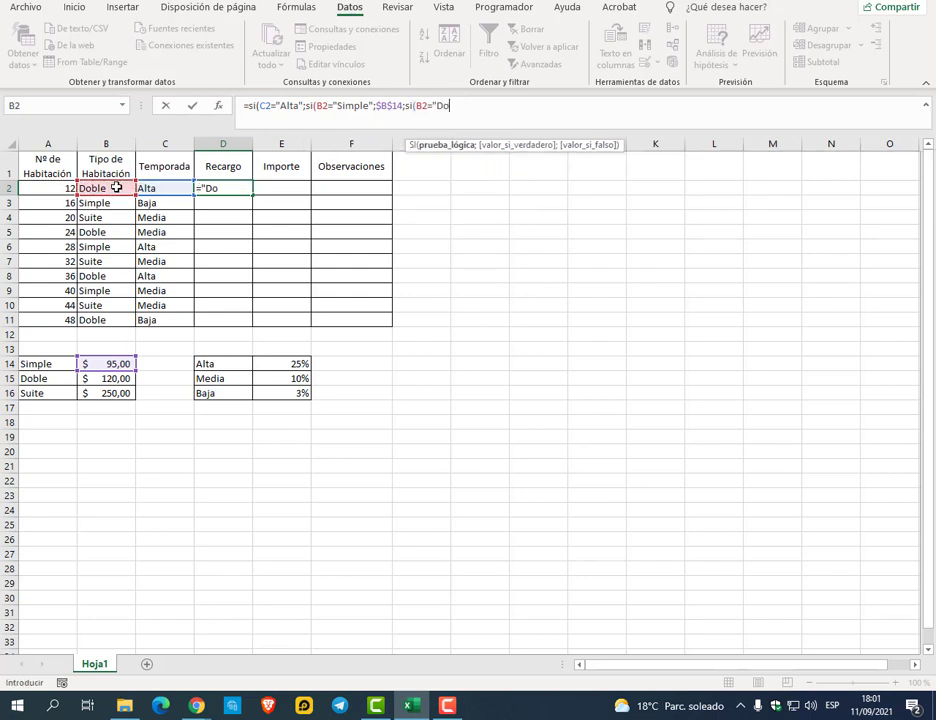
text(ble";)
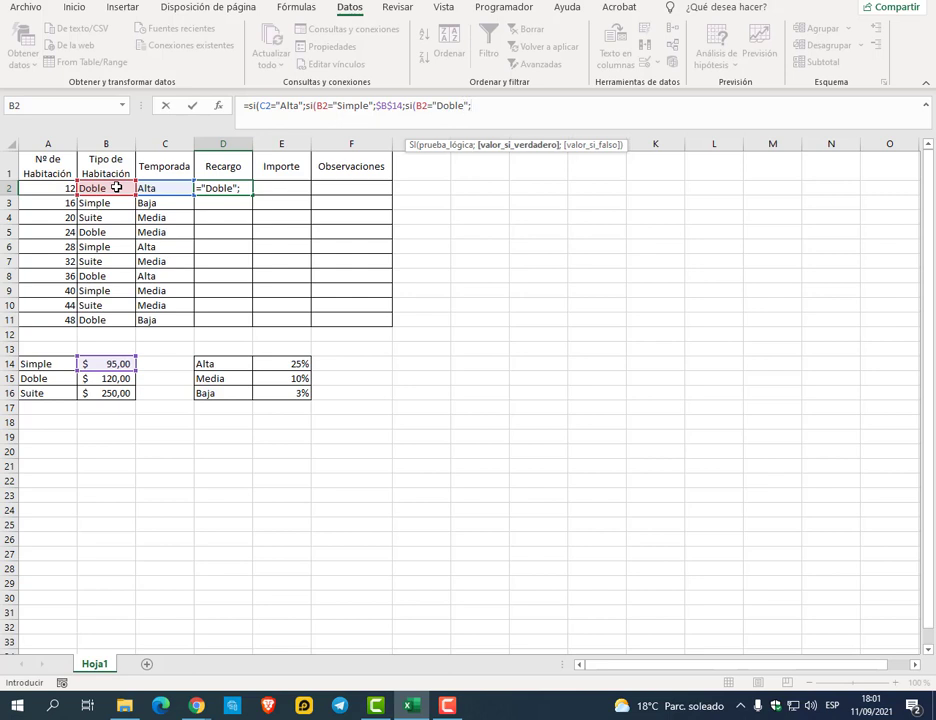
click(108, 378)
key(F4)
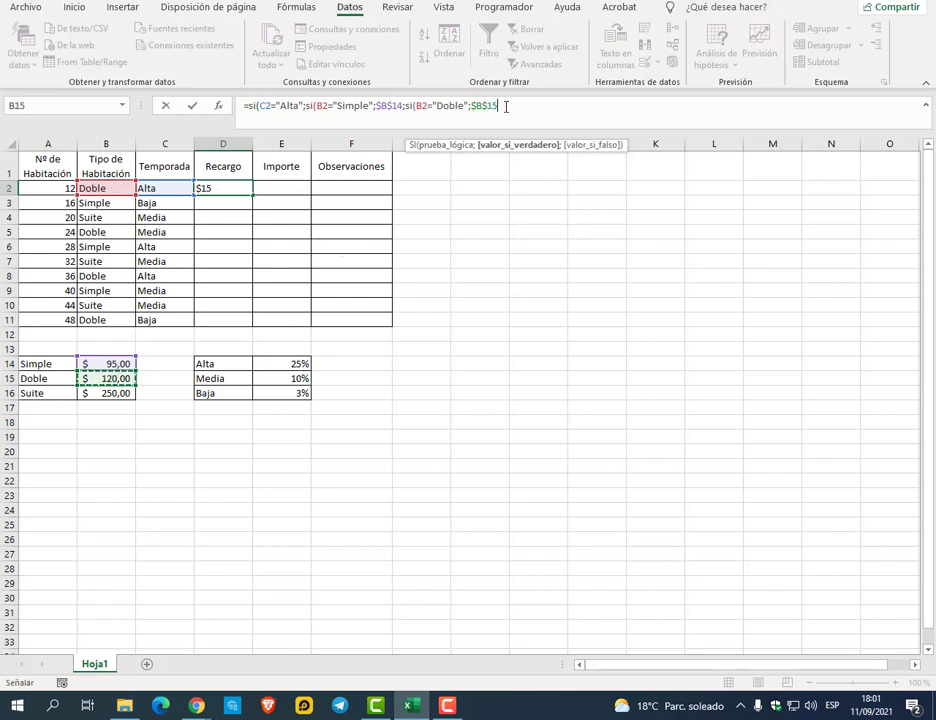
Add a third nested SI to the D2 formula that tests B2="Suite" and returns the absolute reference $B$16
text(;si()
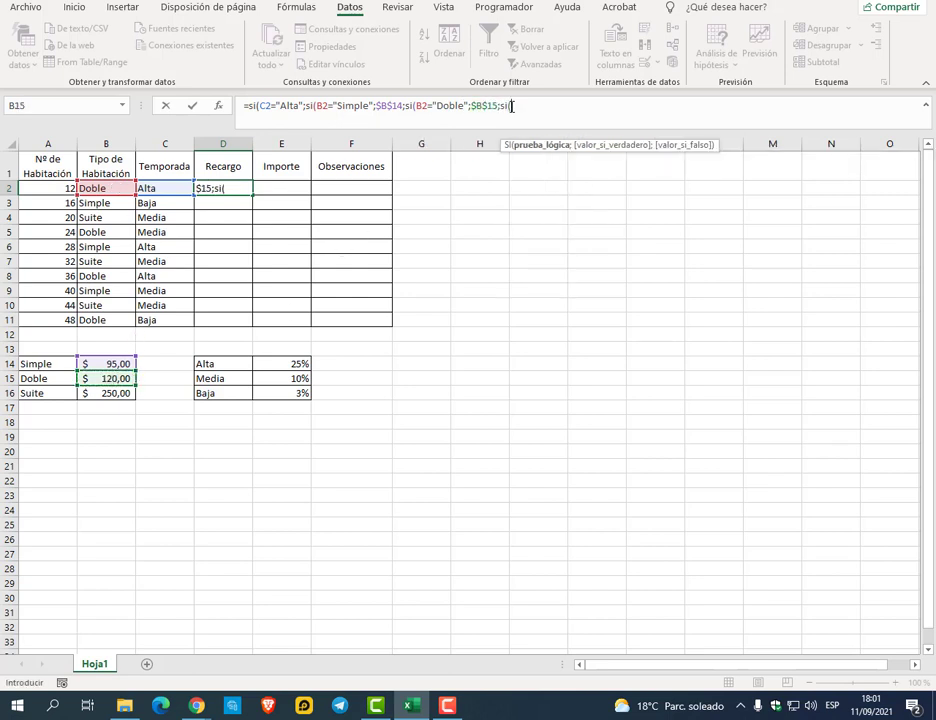
click(113, 189)
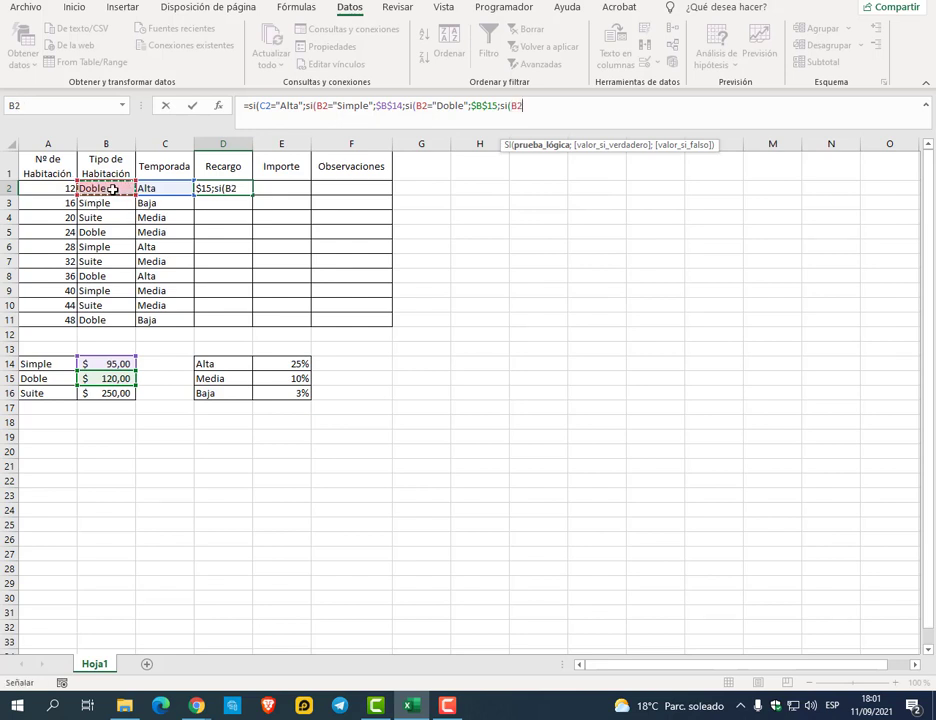
text(="Suite";)
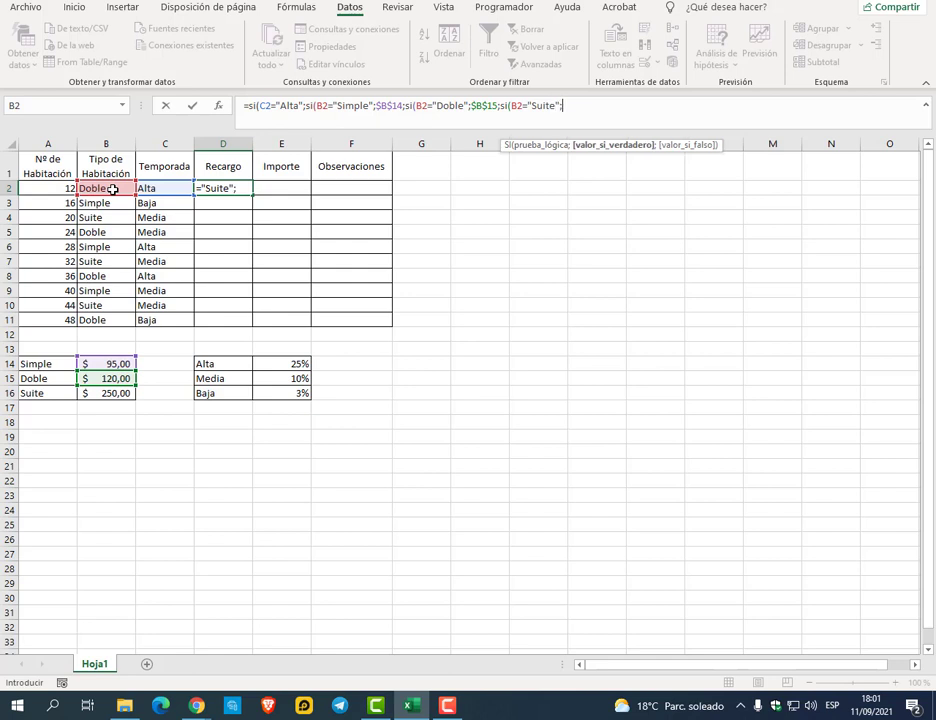
click(110, 392)
key(F4)
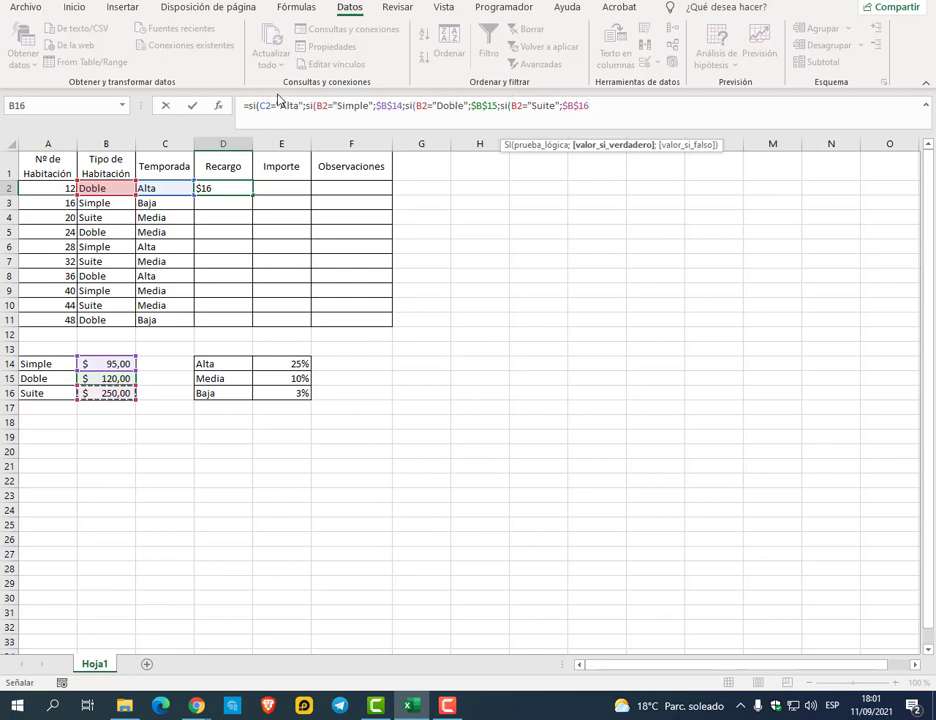
click(604, 105)
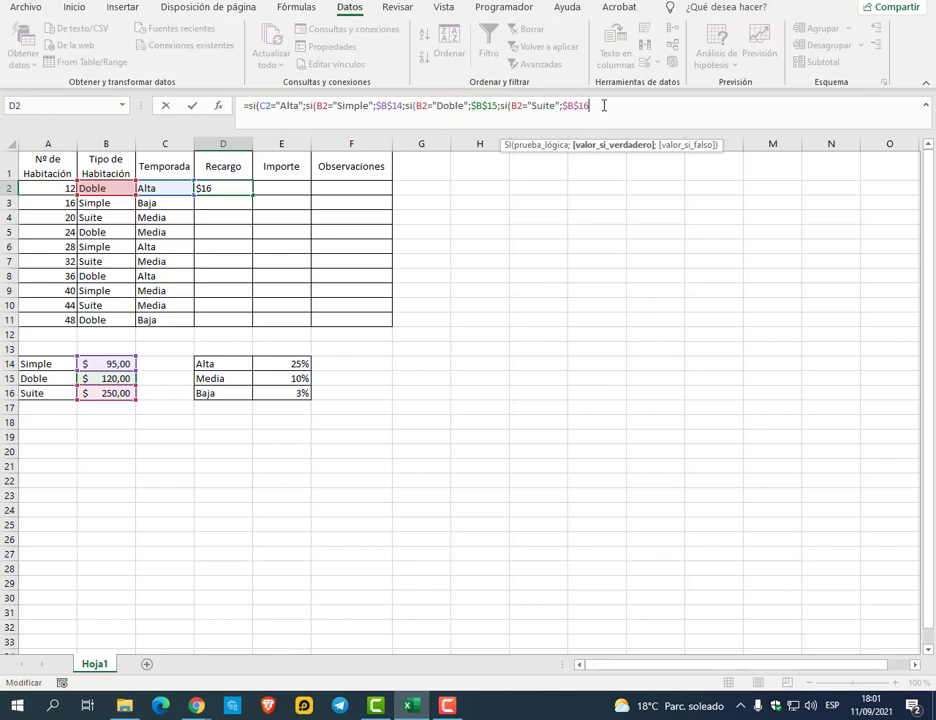
Close the three room-type SI functions in D2 and multiply their result by the absolute Alta rate $E$14
text()))*)
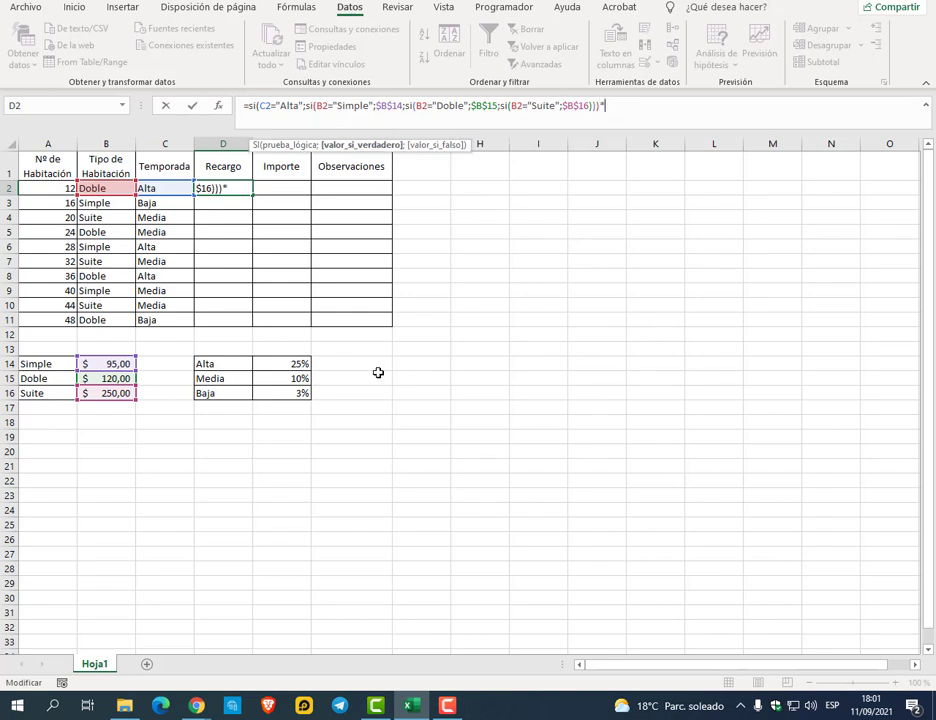
click(290, 365)
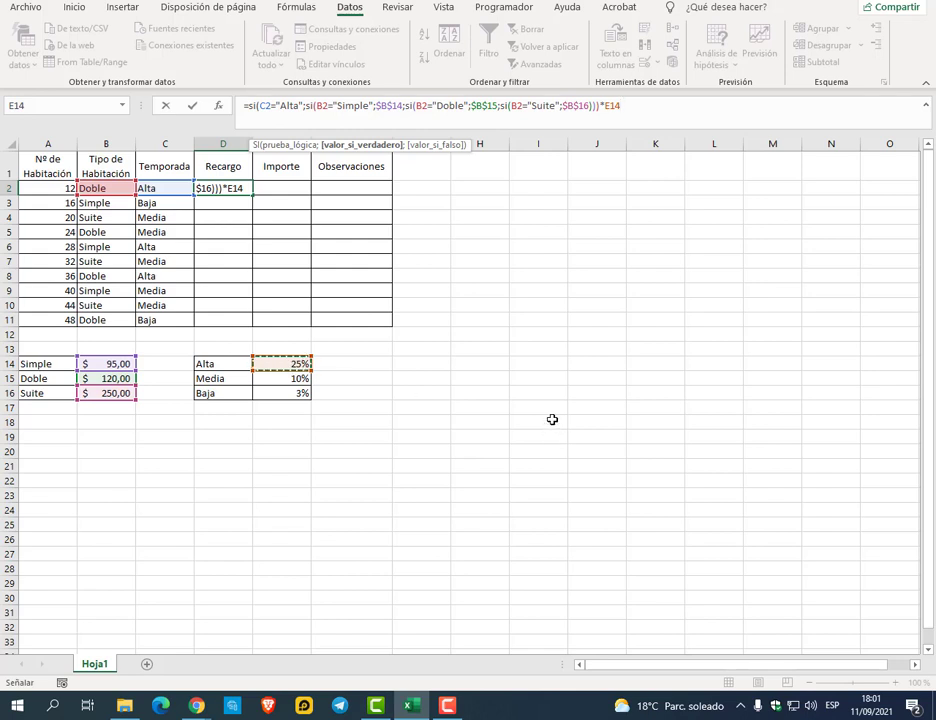
key(F4)
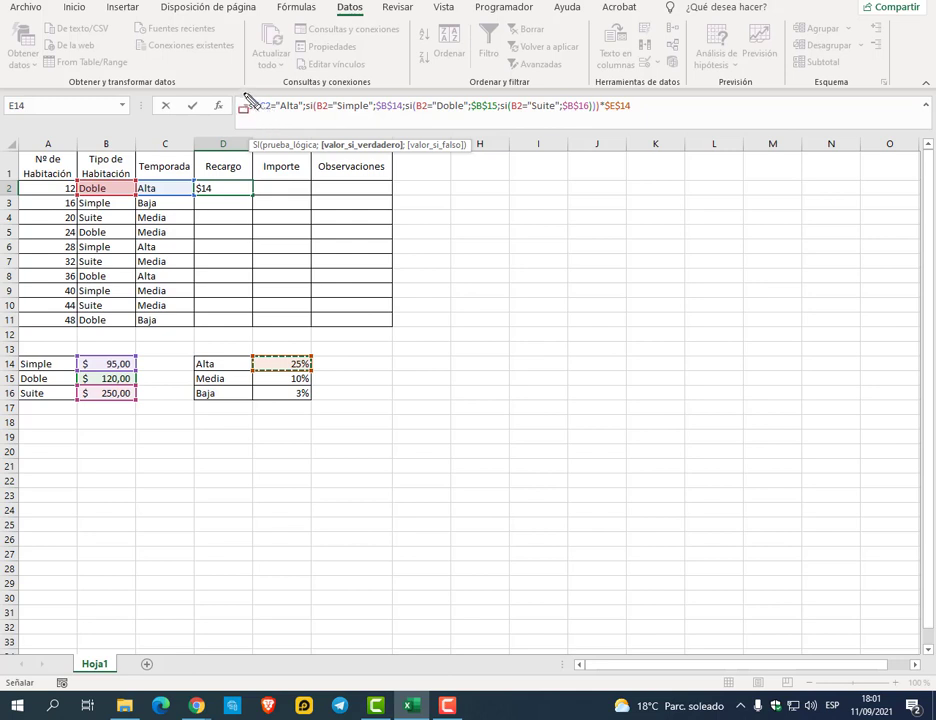
drag(241, 93, 645, 127)
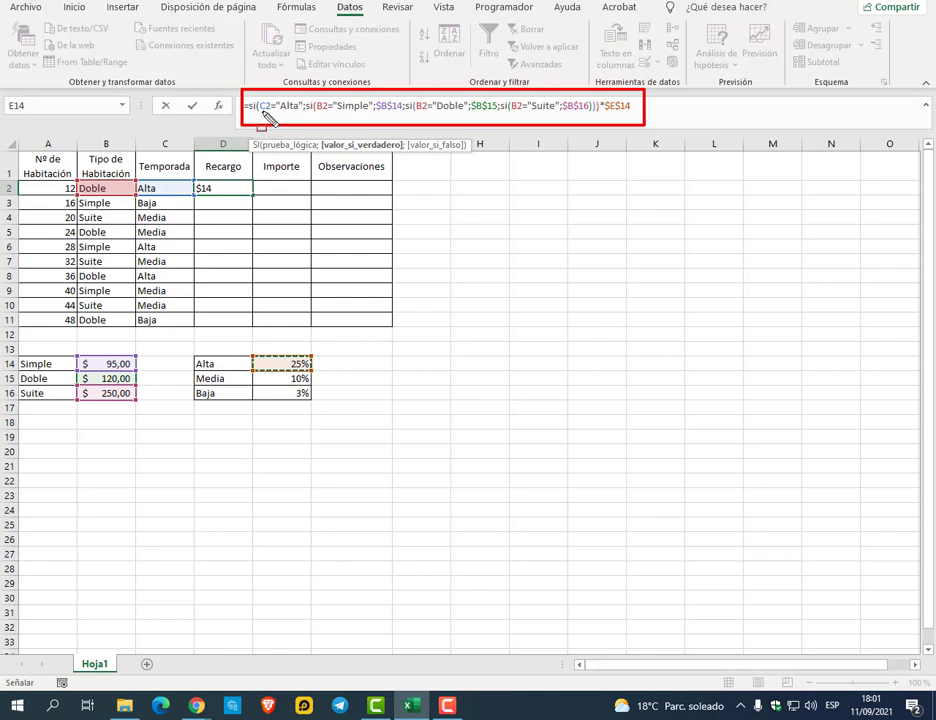
drag(258, 117, 295, 117)
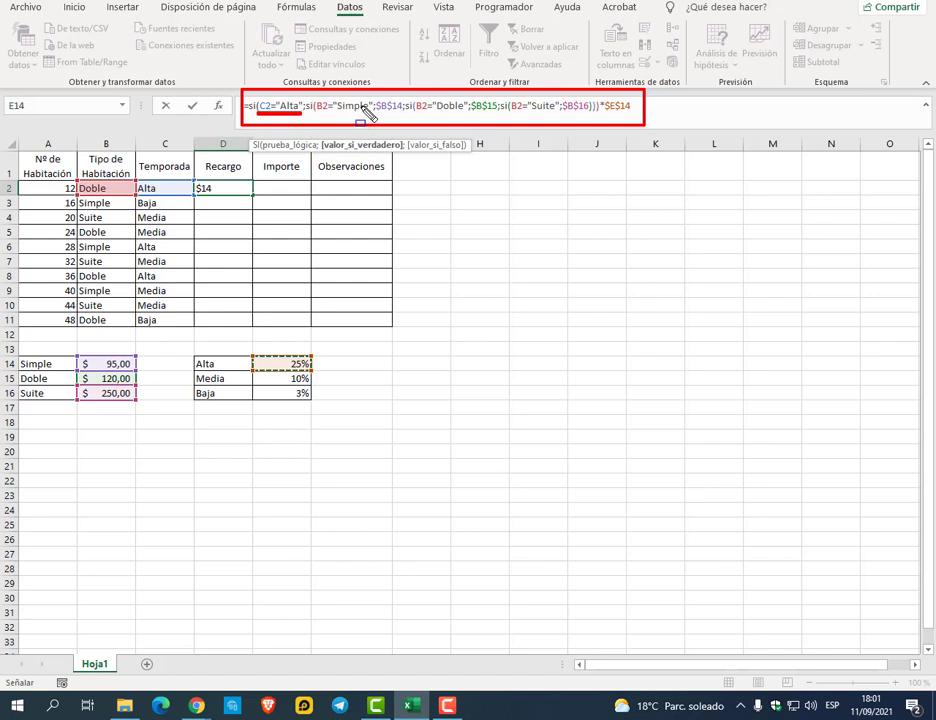
mouse_move(372, 98)
mouse_down()
mouse_move(346, 115)
mouse_move(372, 115)
mouse_up()
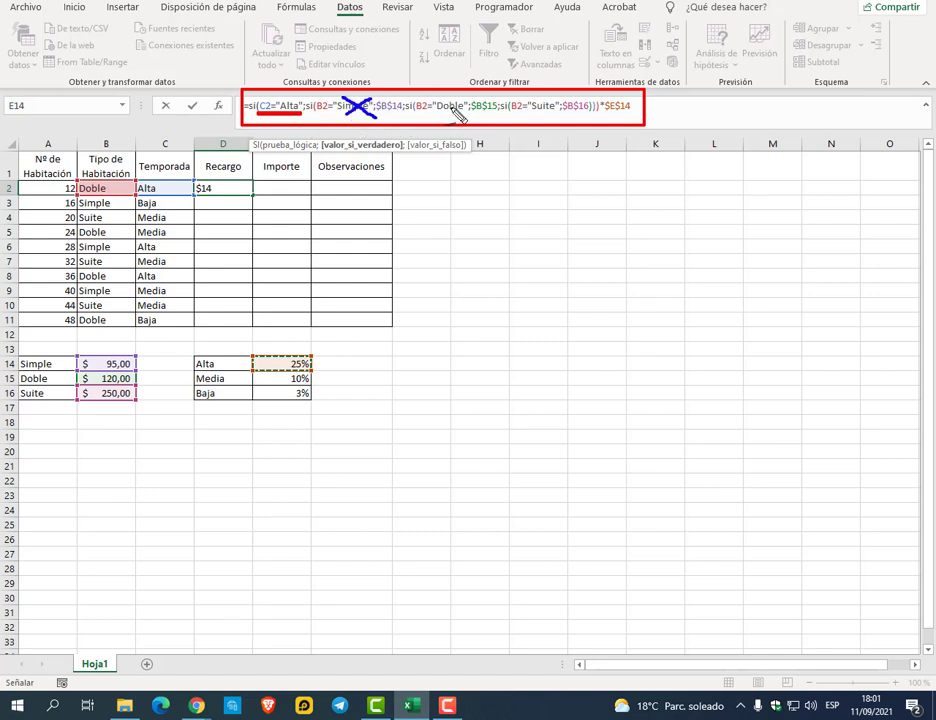
mouse_move(466, 127)
mouse_down()
mouse_move(505, 113)
mouse_move(502, 95)
mouse_move(478, 113)
mouse_up()
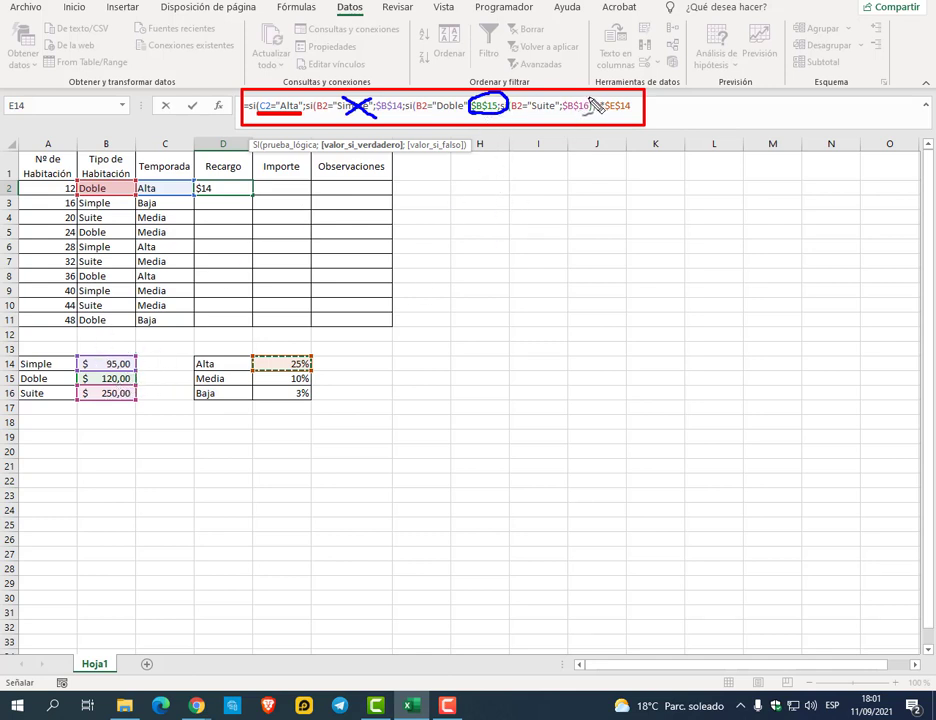
mouse_move(593, 95)
mouse_down()
mouse_move(597, 116)
mouse_move(630, 116)
mouse_up()
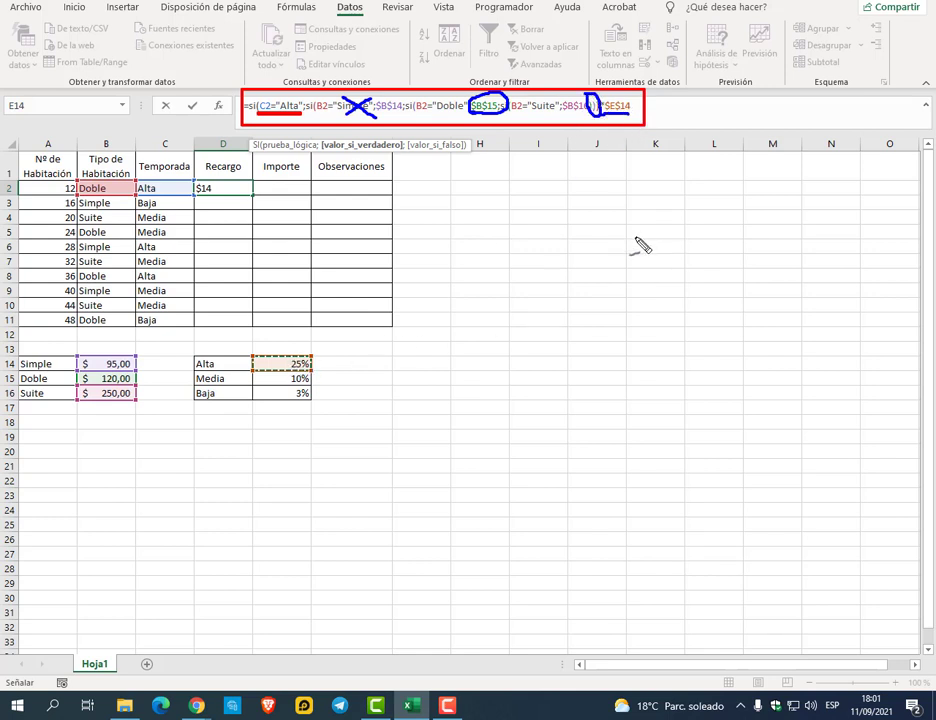
key(Escape)
Remove the *$E$14 multiplication from the end of the D2 formula, keeping the three closing parentheses
click(640, 107)
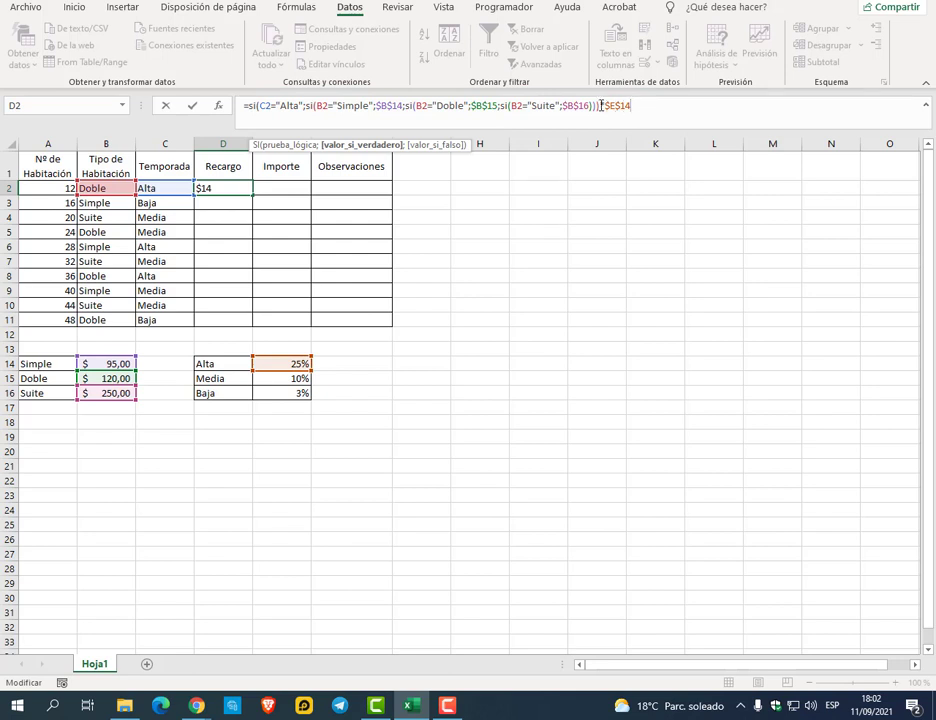
drag(601, 105, 653, 110)
key(BackSpace)
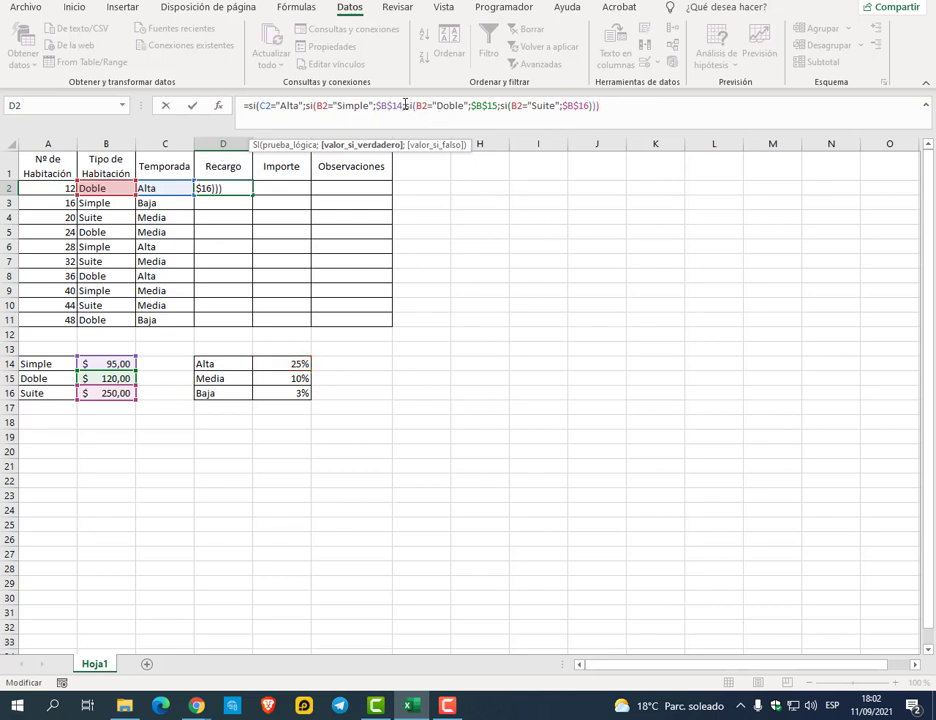
Multiply the Simple price $B$14 and the Doble price $B$15 inside the D2 formula by $E$14 each
click(405, 105)
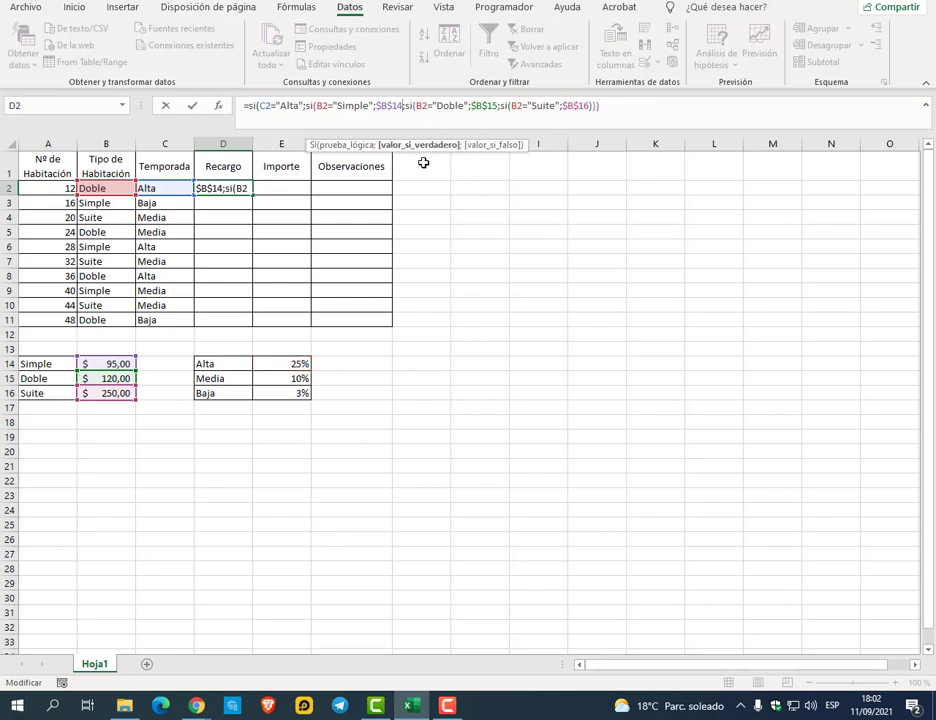
text(*)
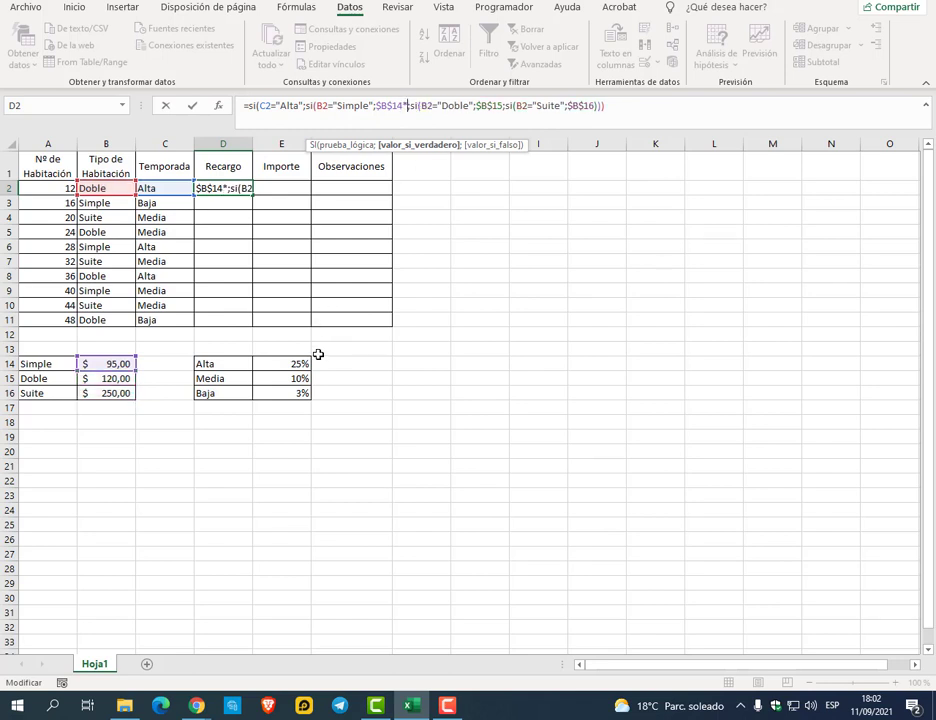
click(303, 364)
key(F4)
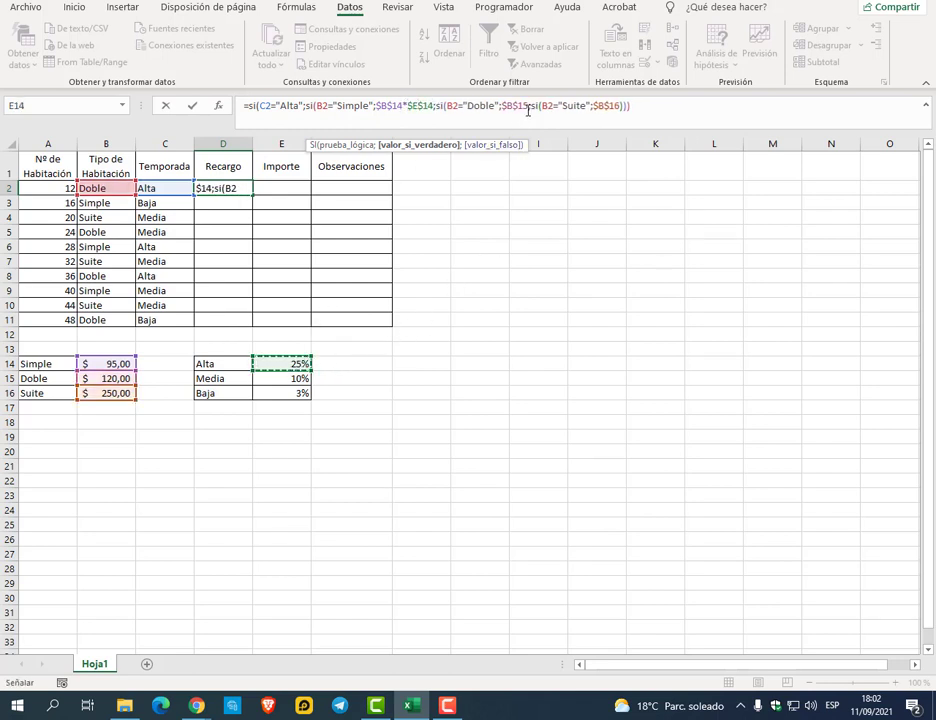
click(531, 105)
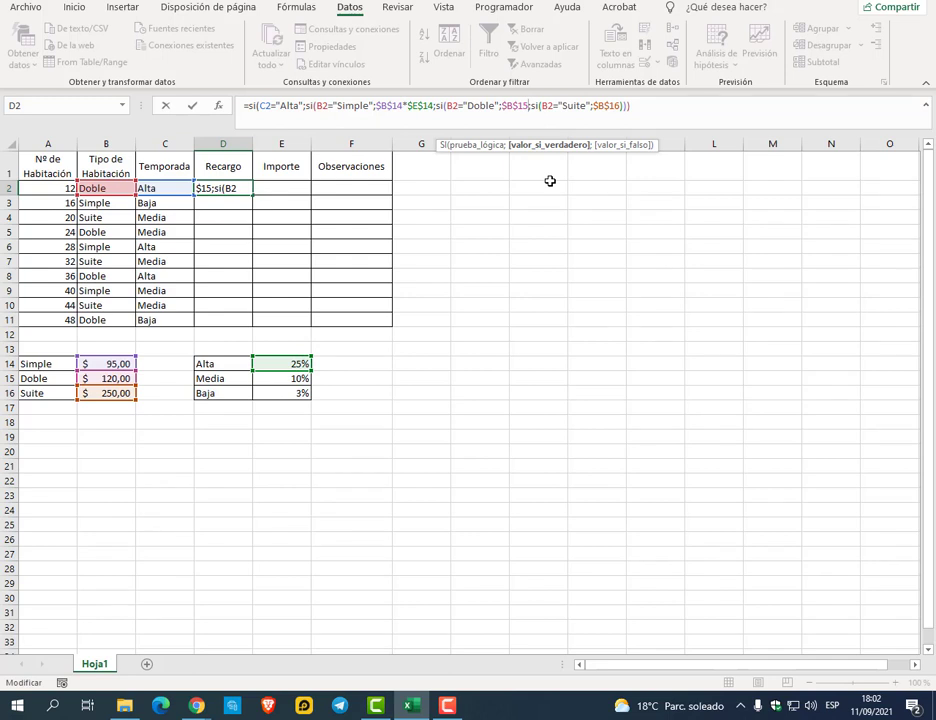
text(*)
click(278, 363)
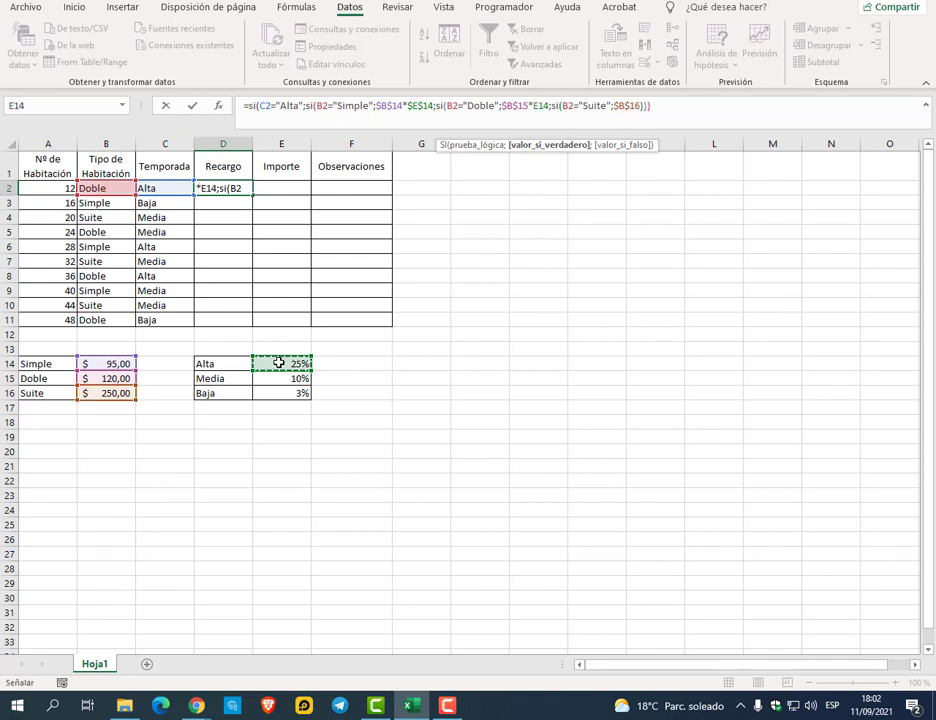
key(F4)
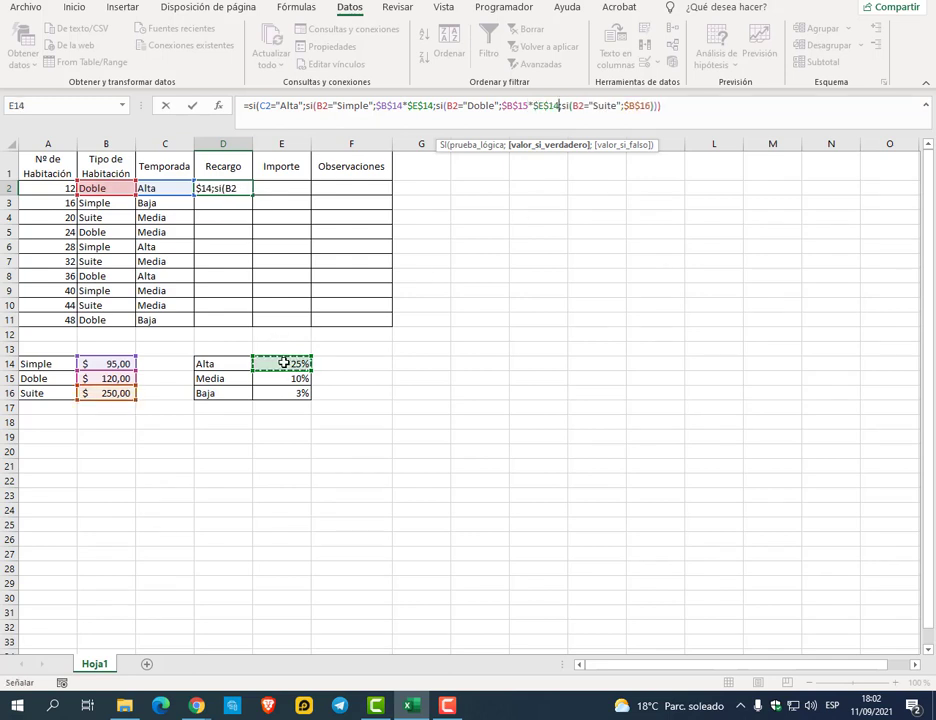
Multiply the Suite price $B$16 by $E$14 and place the insertion point after the formula's closing parentheses
click(648, 105)
text(*)
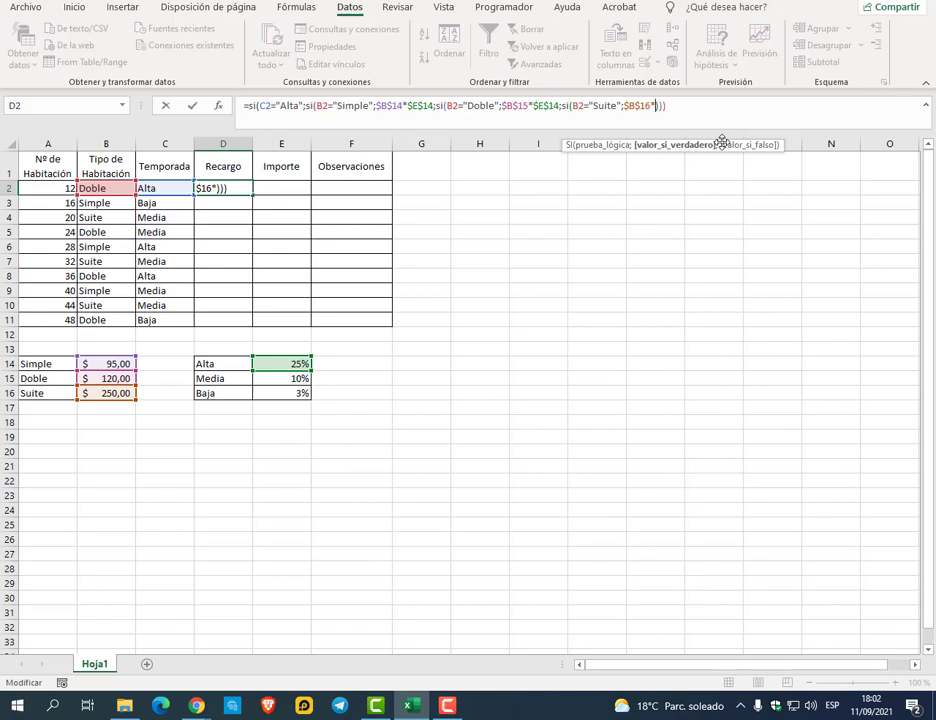
click(273, 366)
key(F4)
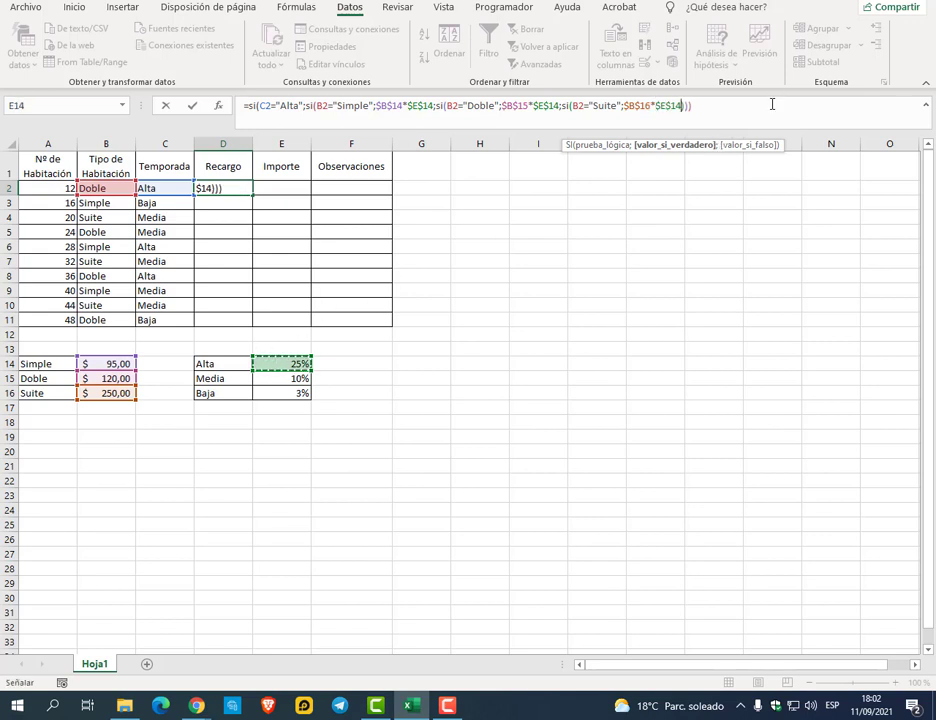
click(711, 113)
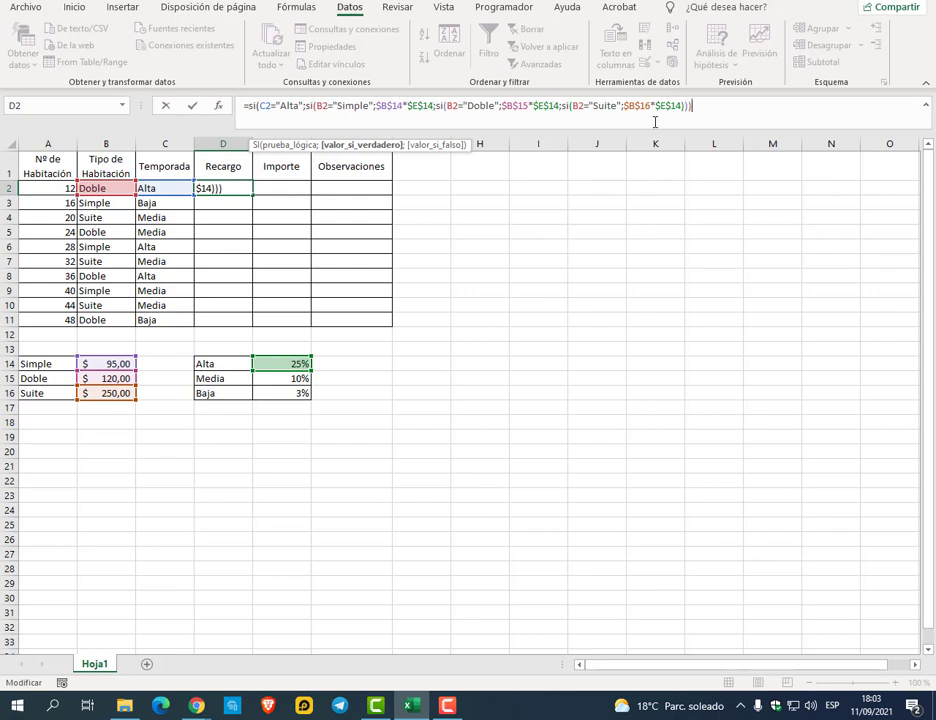
Remove the *$E$14 multiplication after the Simple price $B$14 and the Doble price $B$15 in the D2 formula
click(432, 110)
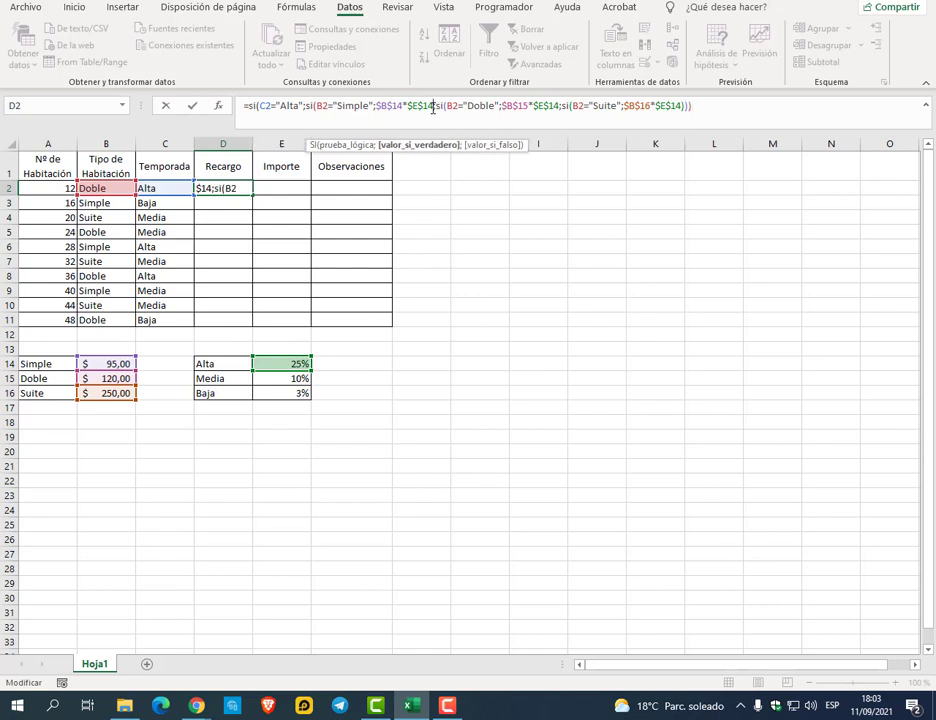
key(BackSpace)
key(BackSpace)
key(BackSpace)
key(BackSpace)
key(BackSpace)
key(BackSpace)
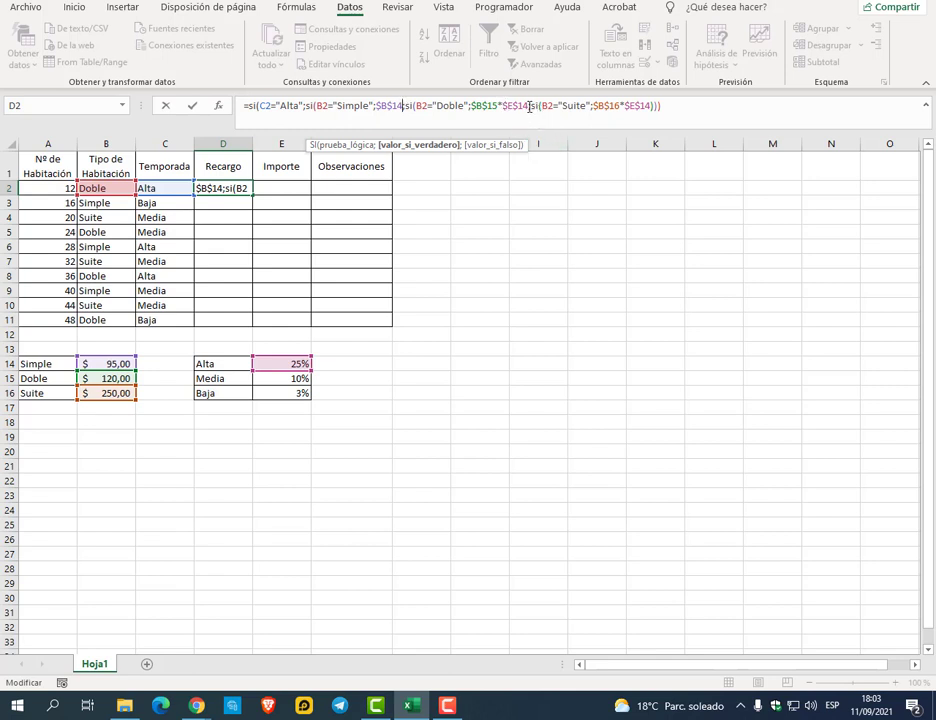
click(529, 106)
key(BackSpace)
key(BackSpace)
key(BackSpace)
key(BackSpace)
key(BackSpace)
key(BackSpace)
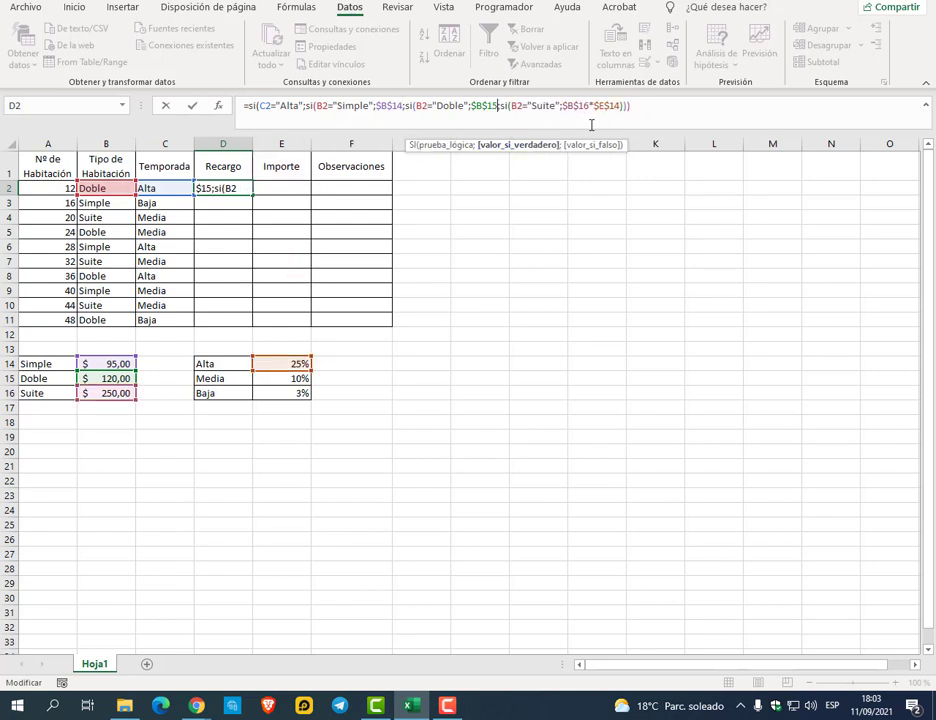
Remove *$E$14 after the Suite price $B$16 and multiply the closed room-type SI functions in D2 by $E$14 instead
click(619, 105)
key(BackSpace)
key(BackSpace)
key(BackSpace)
key(BackSpace)
key(BackSpace)
key(BackSpace)
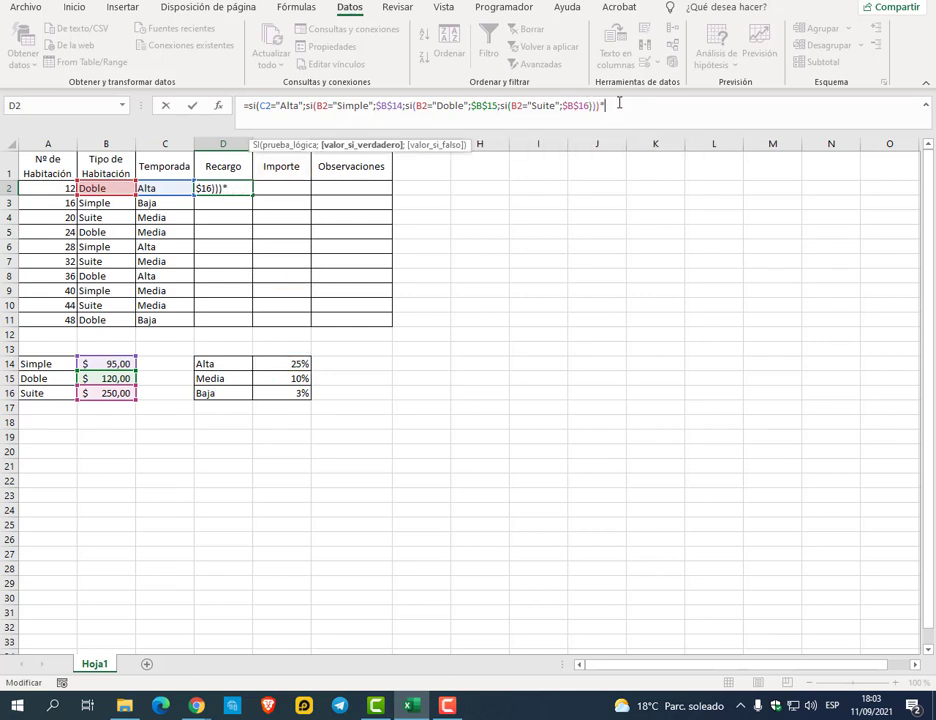
click(284, 363)
key(F4)
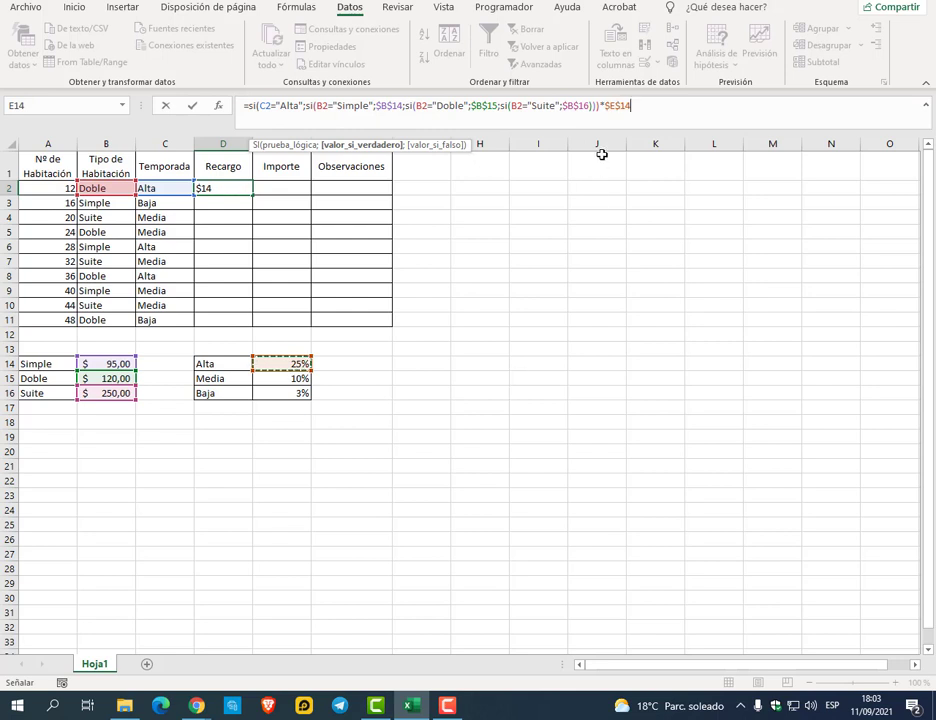
Add a nested SI to the D2 formula as the value if false, testing whether C2 equals "Media"
click(649, 110)
text(;si()
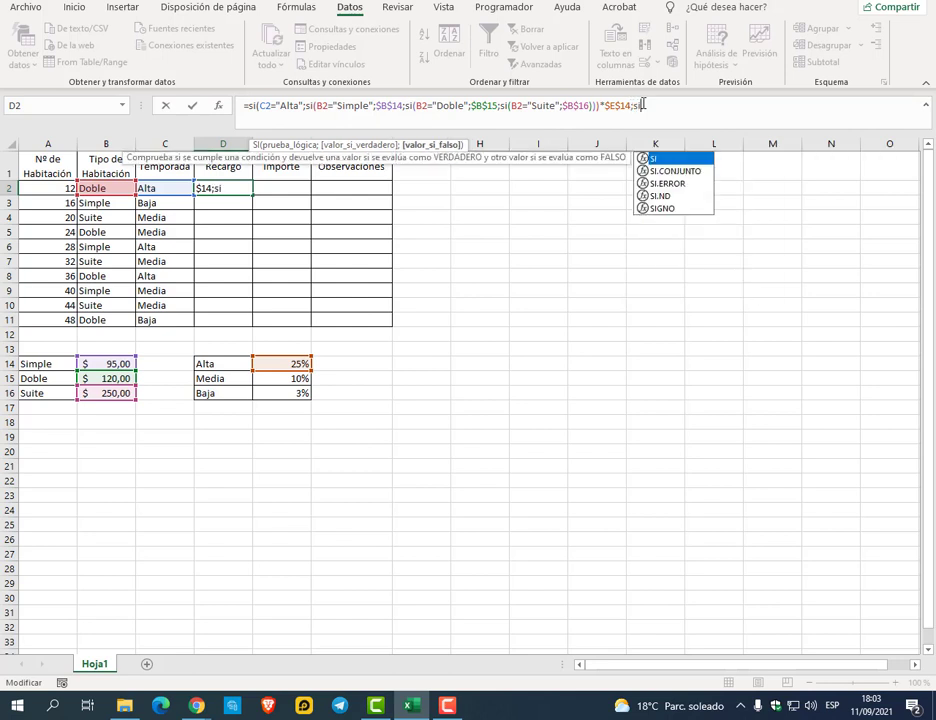
click(167, 188)
text(=")
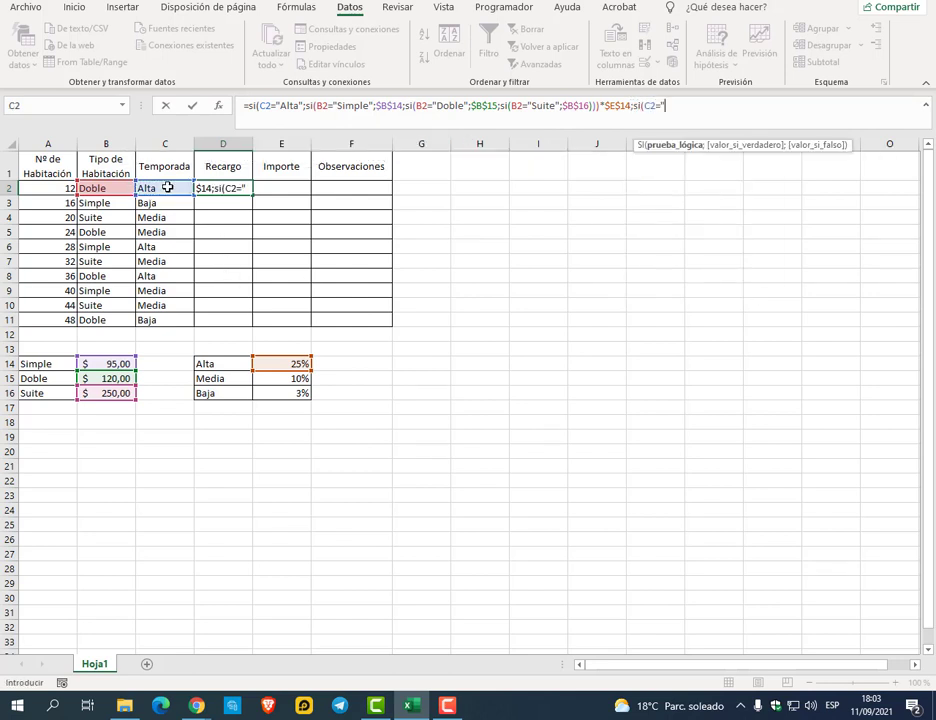
text(Media";)
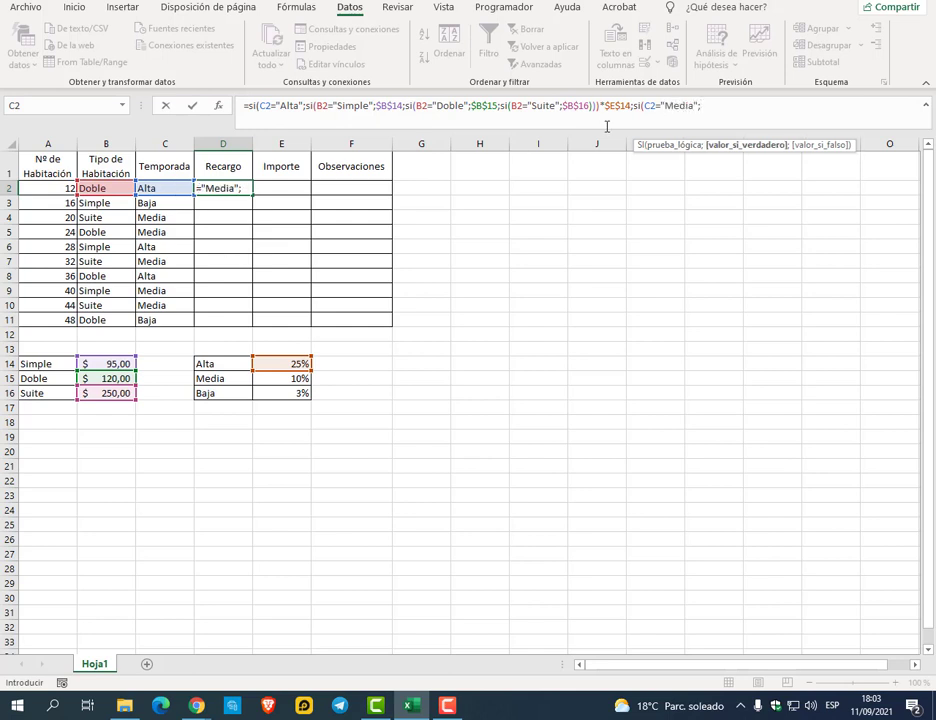
Within the Media branch of D2, nest an SI that returns the absolute price $B$14 when B2 equals "Simple"
text(si()
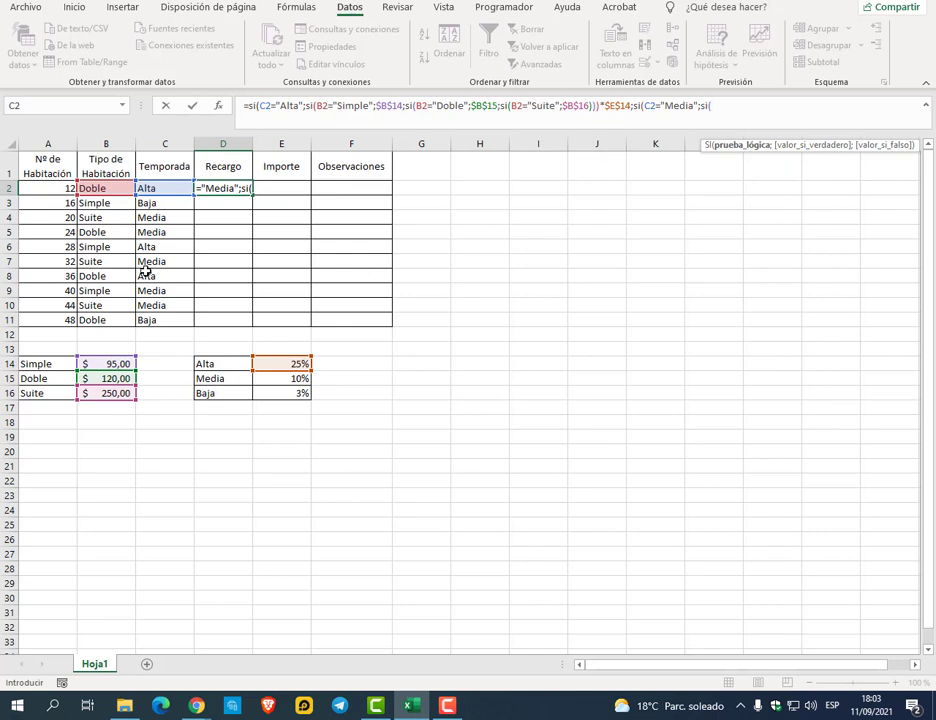
click(113, 189)
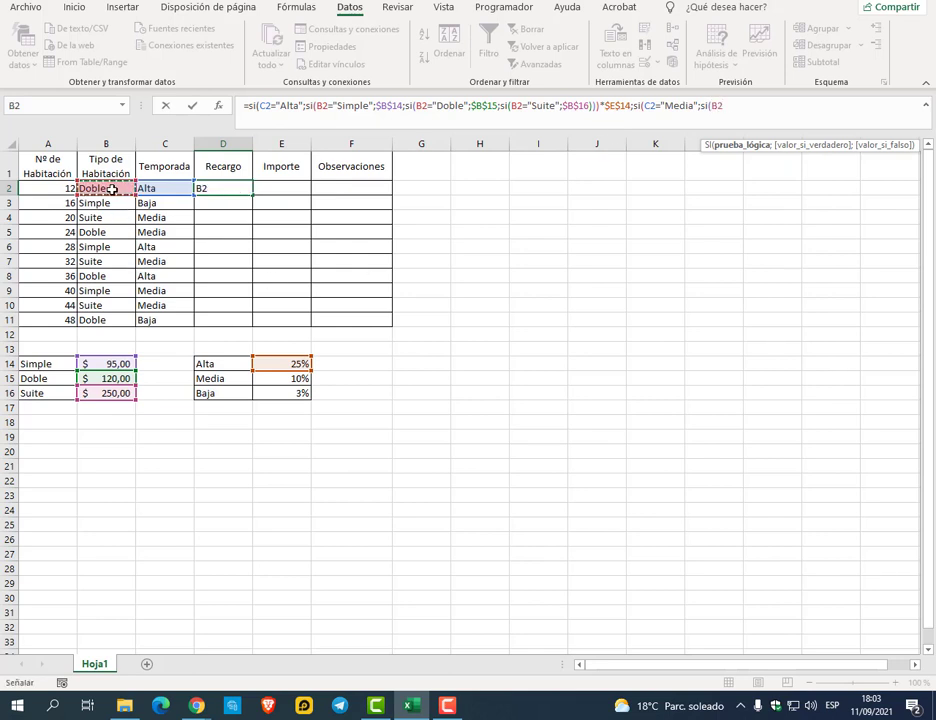
text(="Simple";)
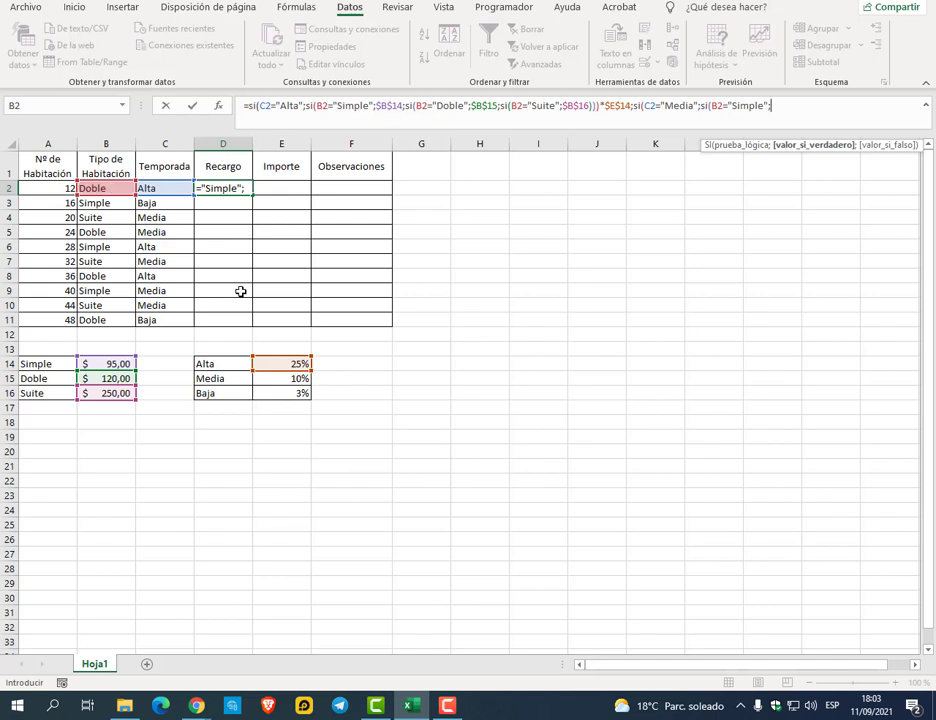
click(127, 364)
key(F4)
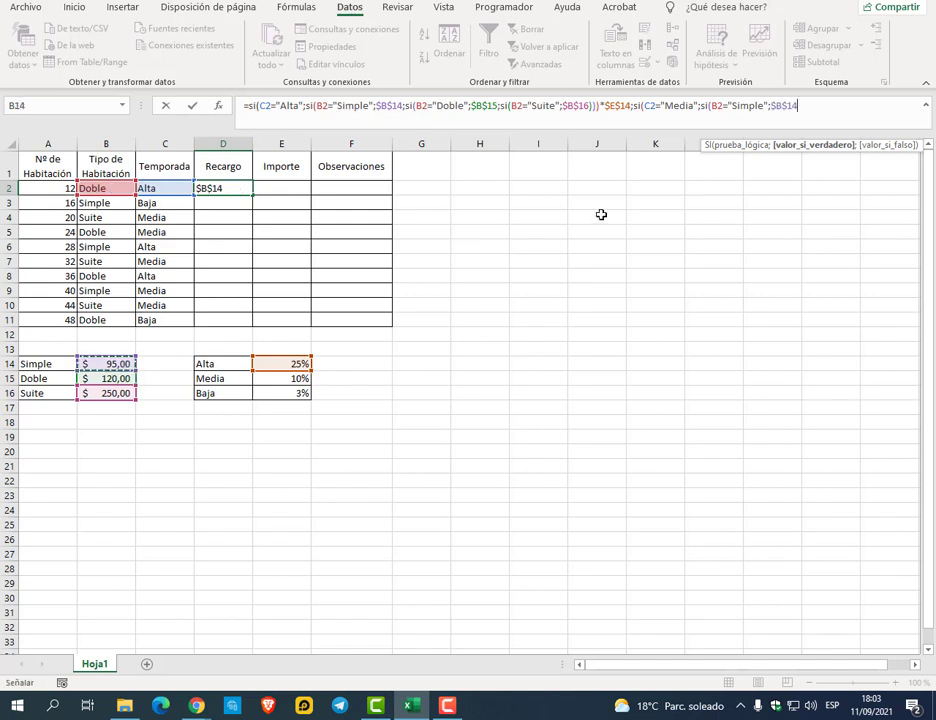
Nest another SI in the Media branch that returns the absolute price $B$15 when B2 equals "Doble"
text(;si()
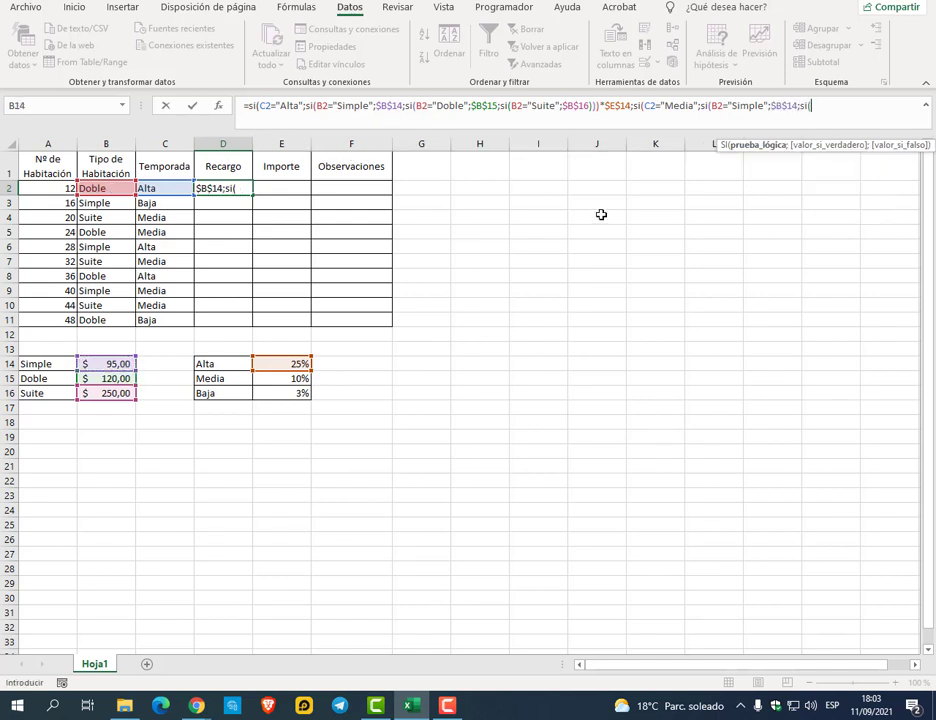
click(101, 189)
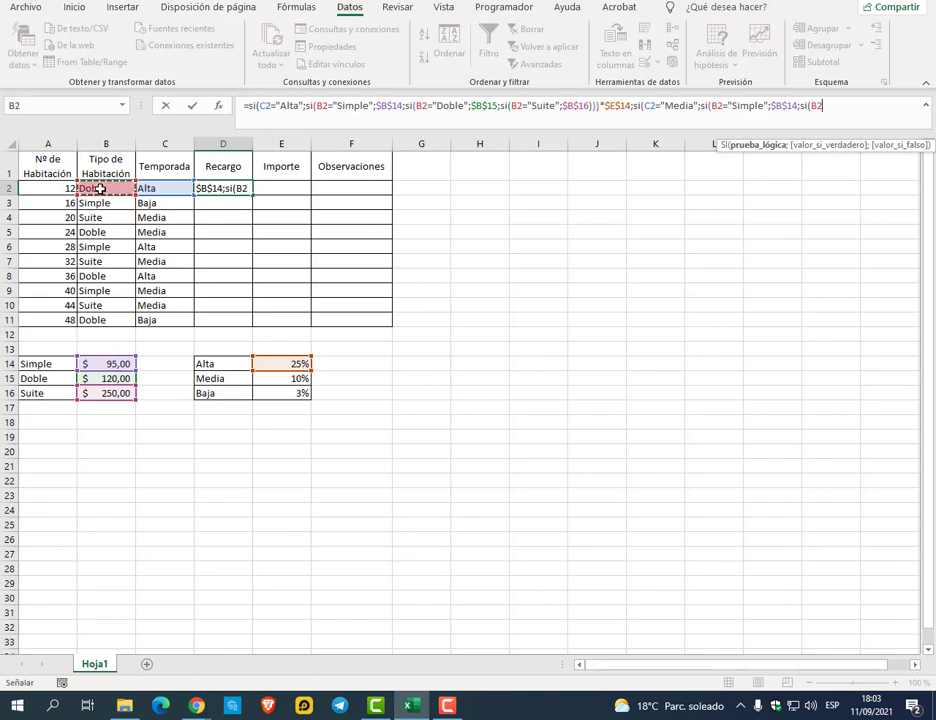
text(="Dobl)
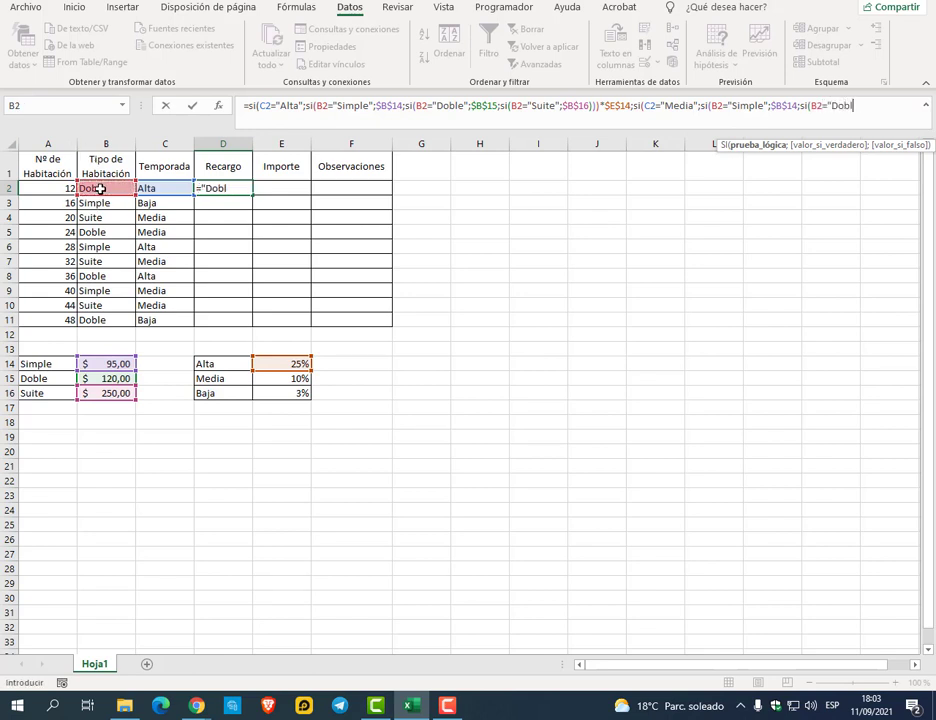
text(e";)
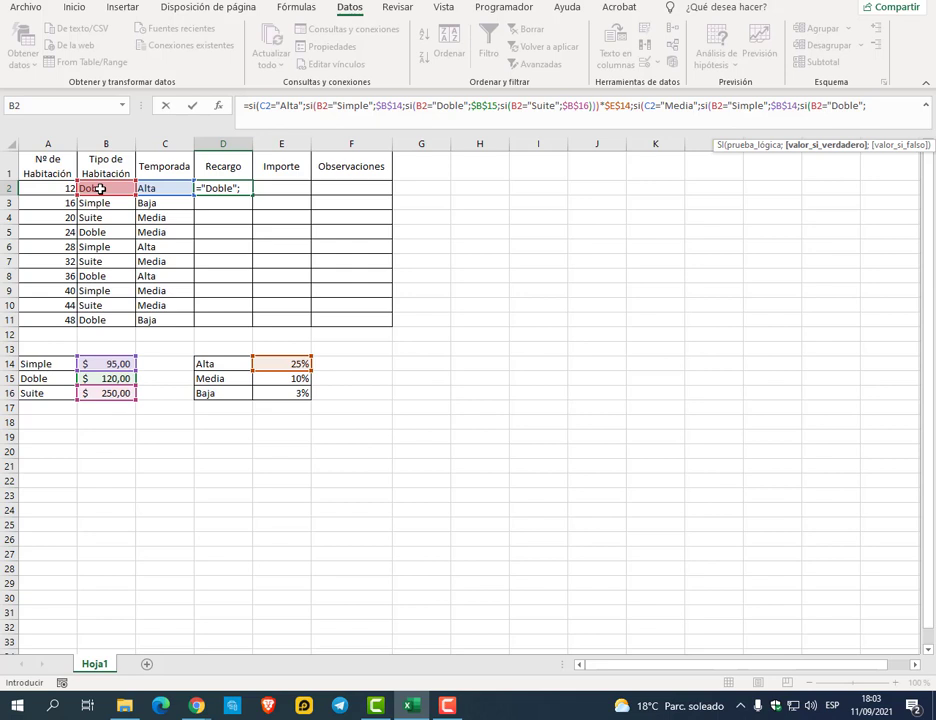
click(118, 377)
key(F4)
Nest a third SI in the Media branch that returns the absolute price $B$16 when B2 equals "Suite"
text(;si()
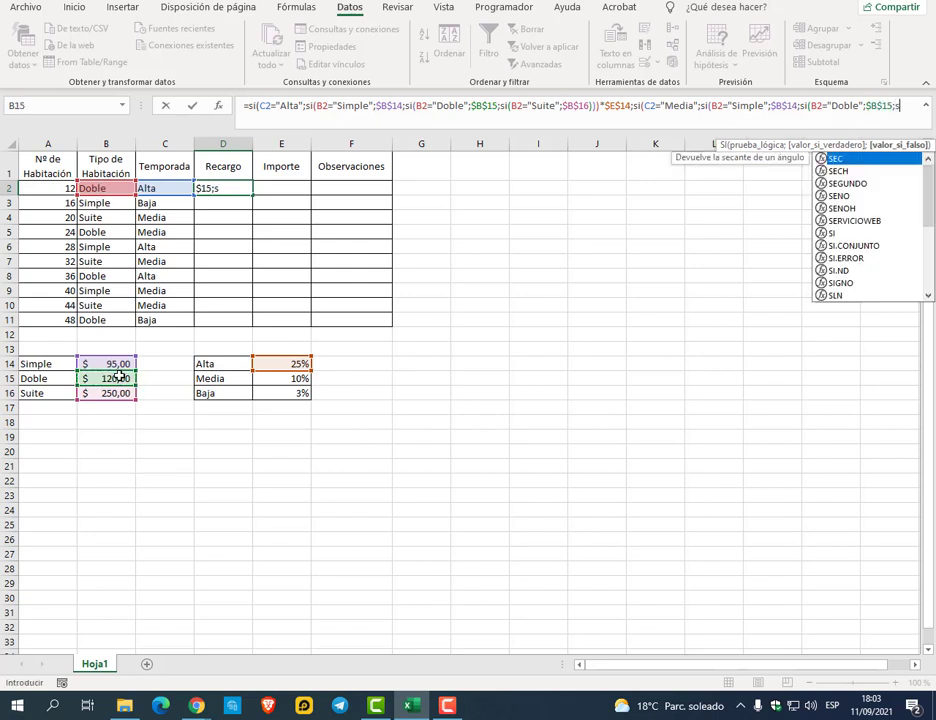
click(93, 187)
text(="Suite)
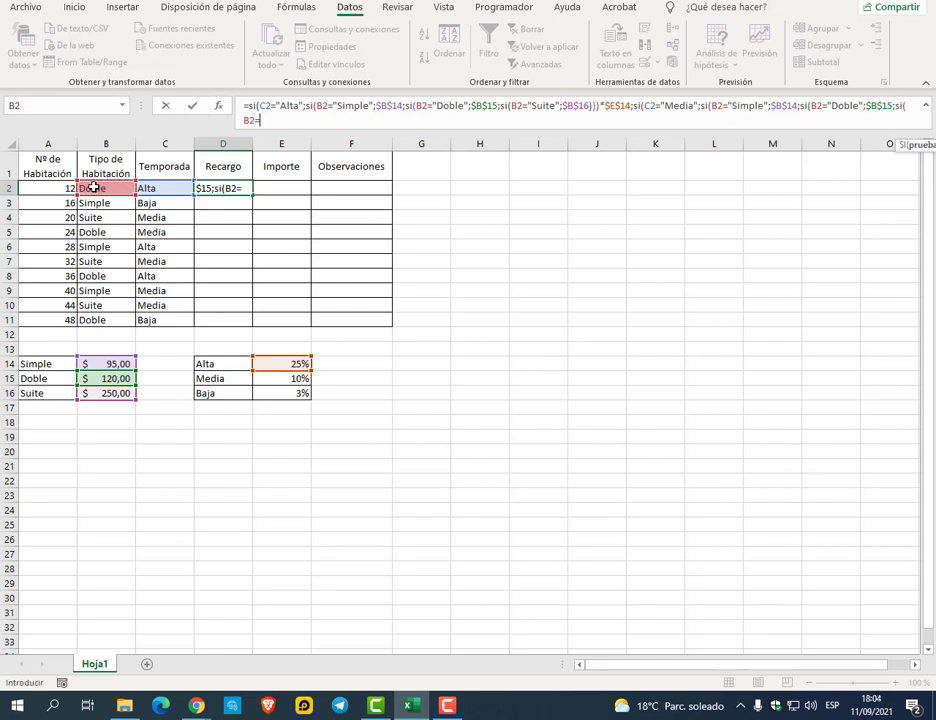
text(")
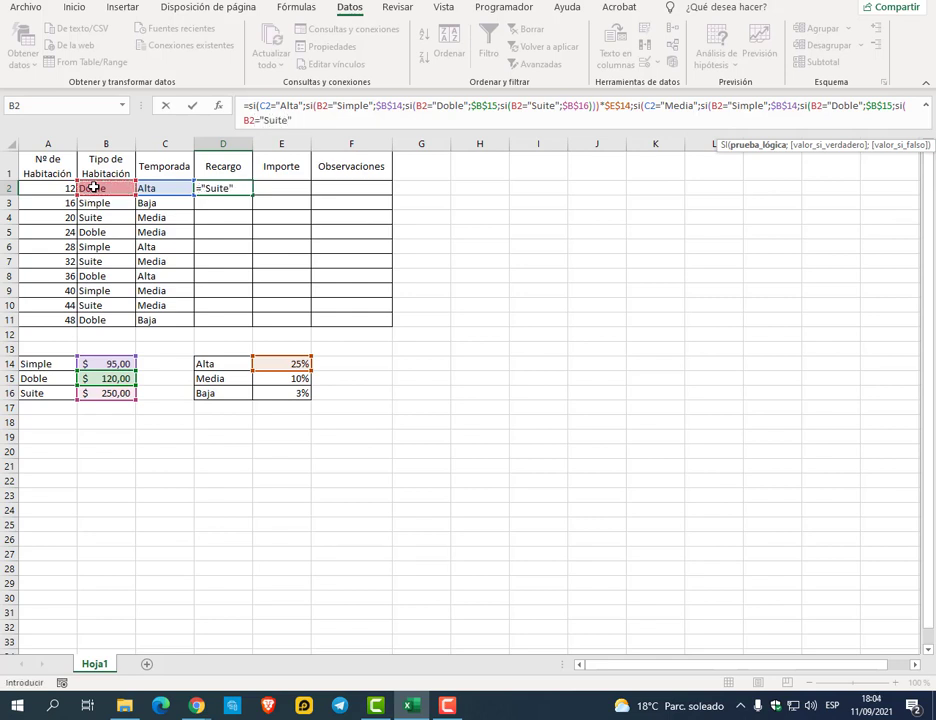
text(;)
click(103, 394)
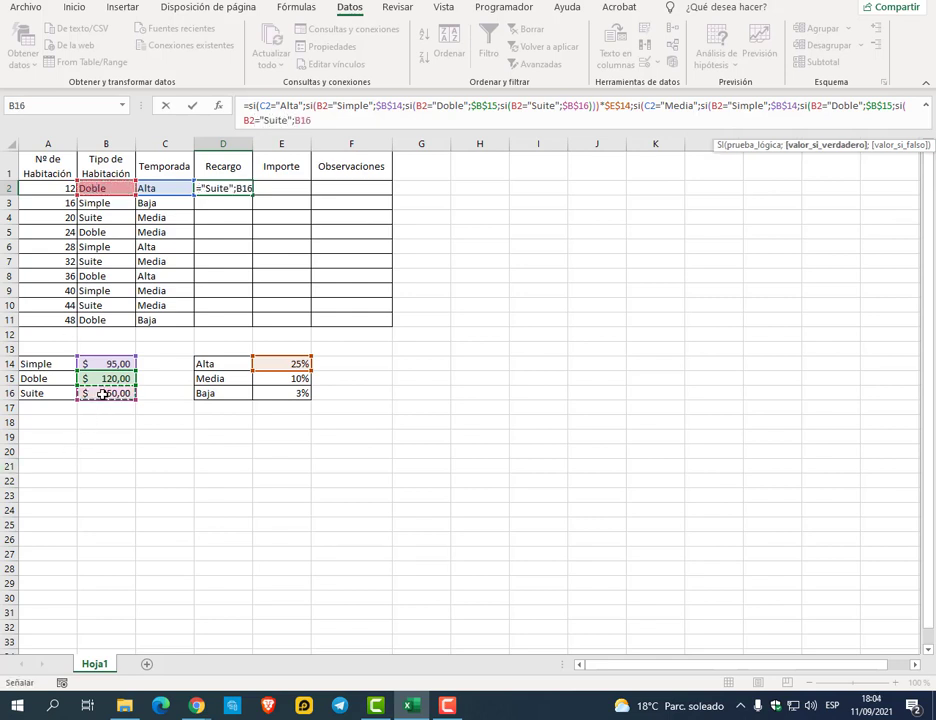
key(F4)
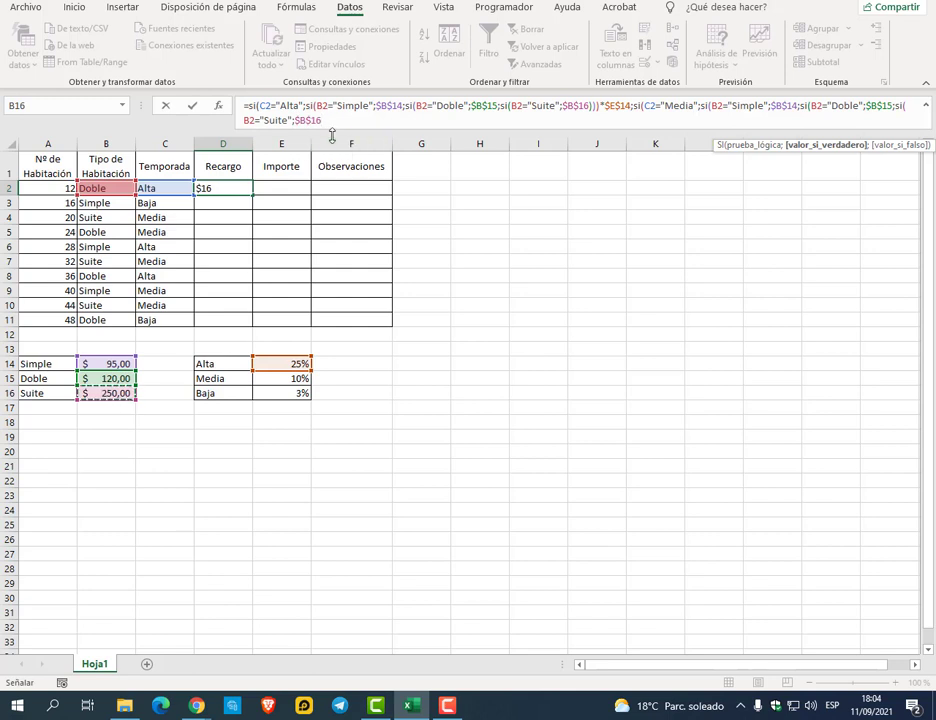
Close the three room-type SI functions of the Media branch and multiply their result by the absolute Media rate $E$15
text()))
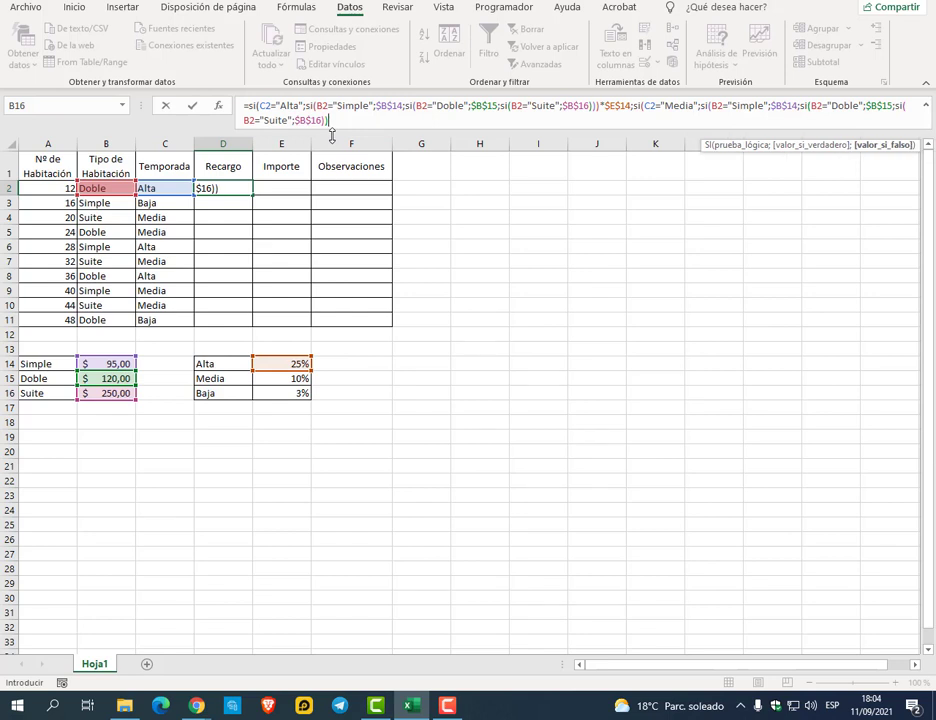
text())
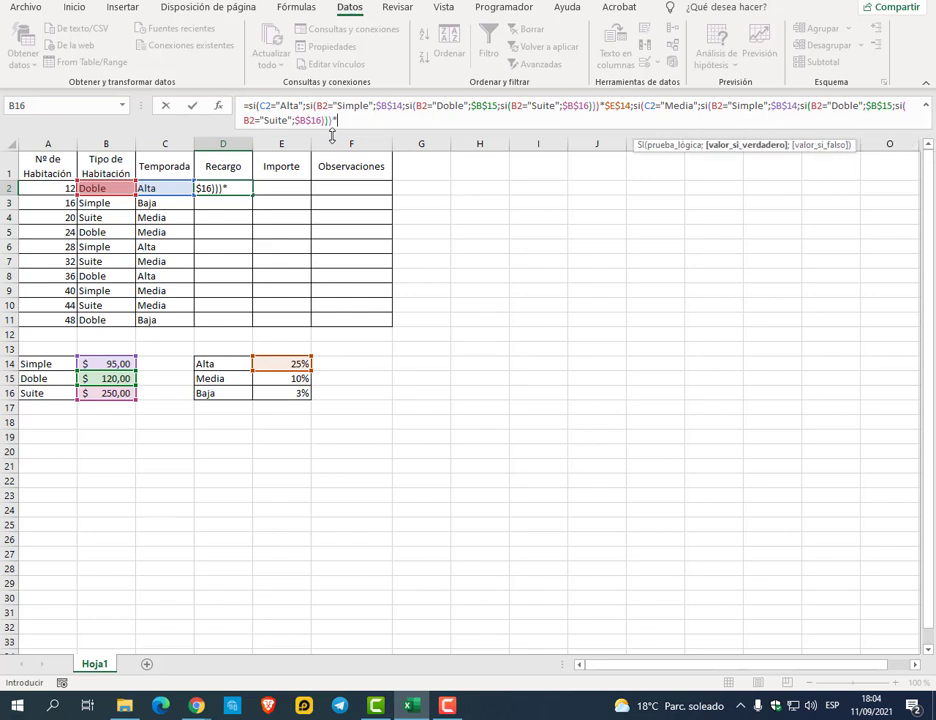
text(*)
click(295, 378)
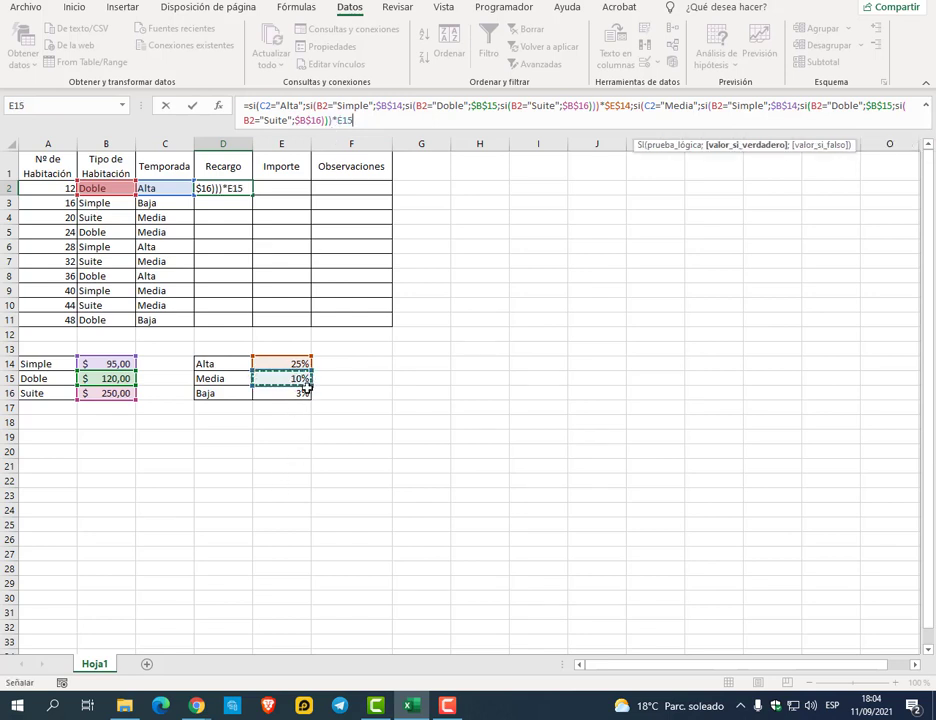
key(F4)
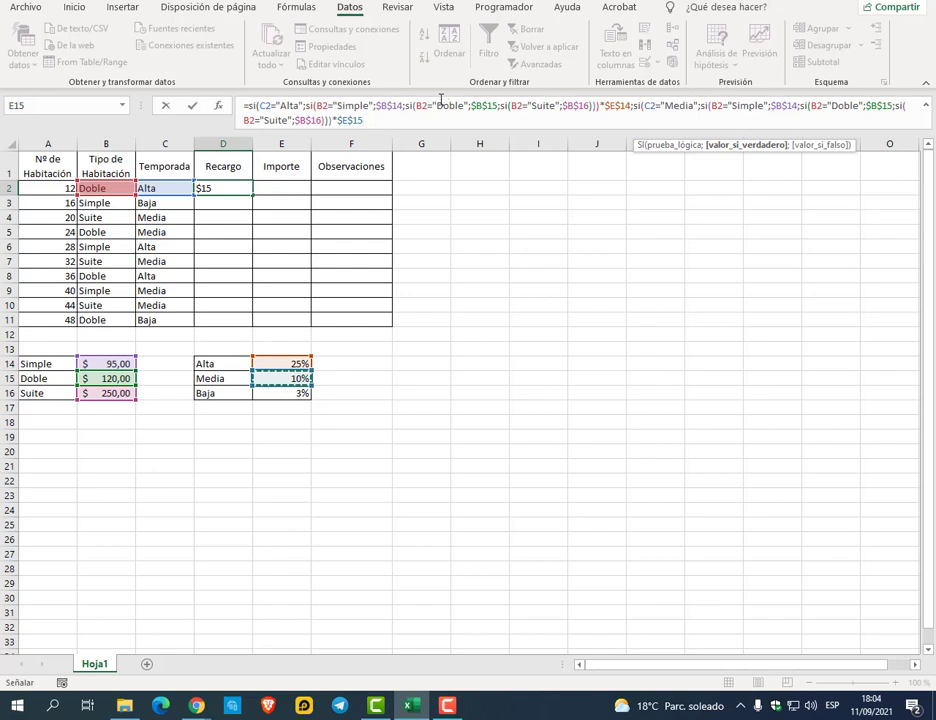
key(F2)
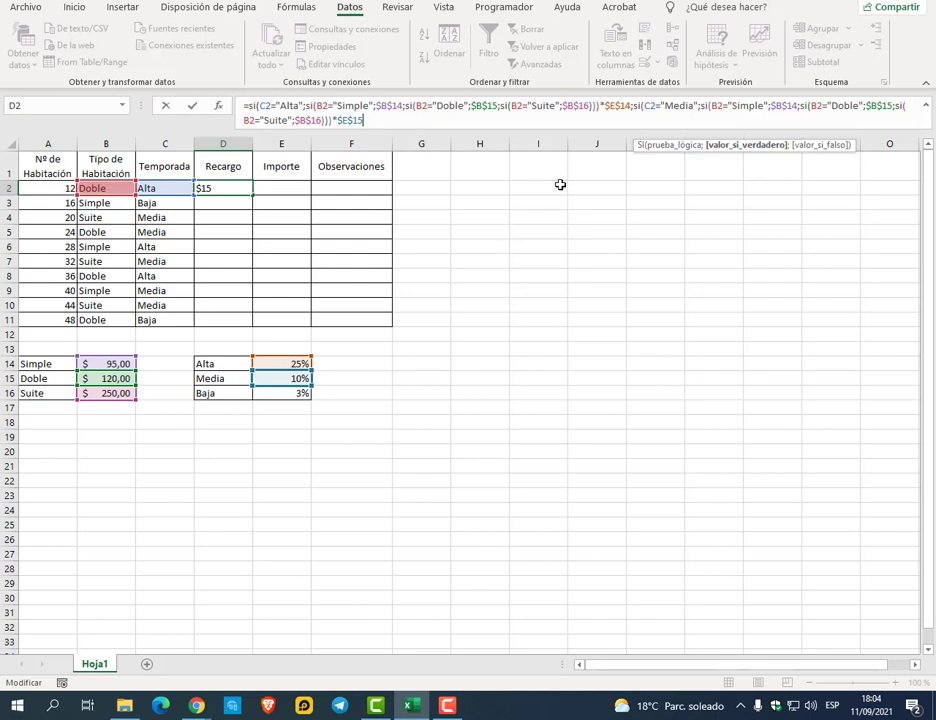
Add 0 as the value if false after $B$16 in the Suite SI of both the Alta and Media branches
click(590, 105)
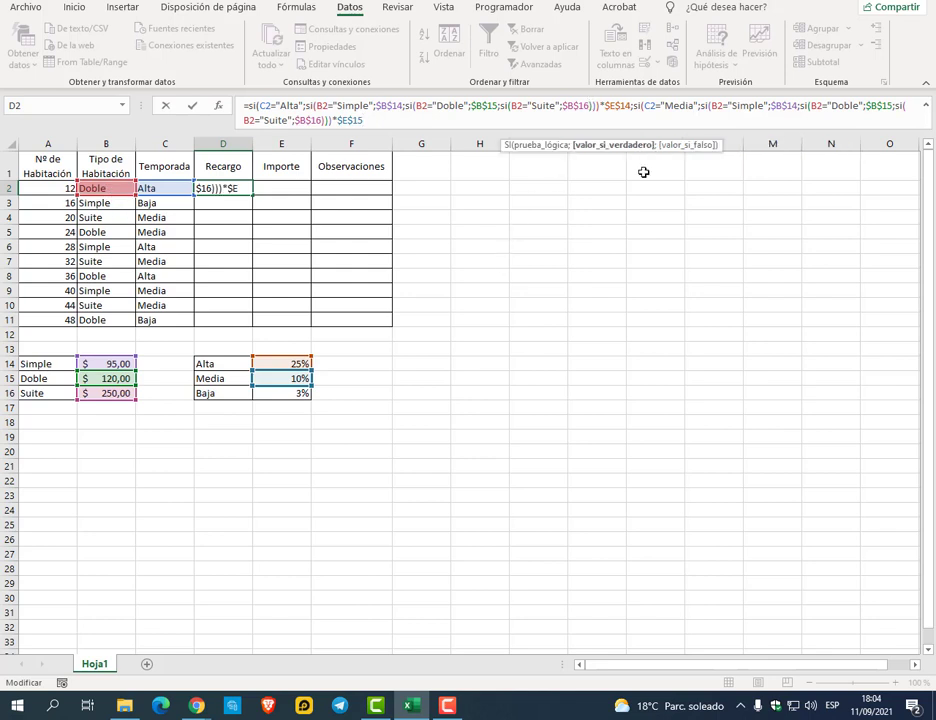
text(;0)
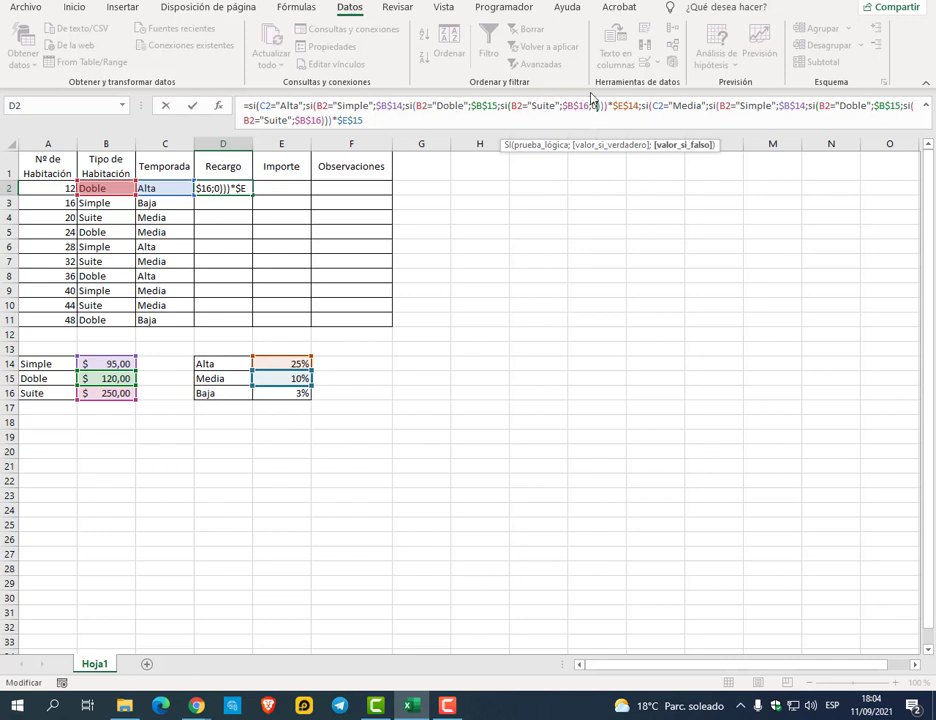
click(326, 131)
click(322, 119)
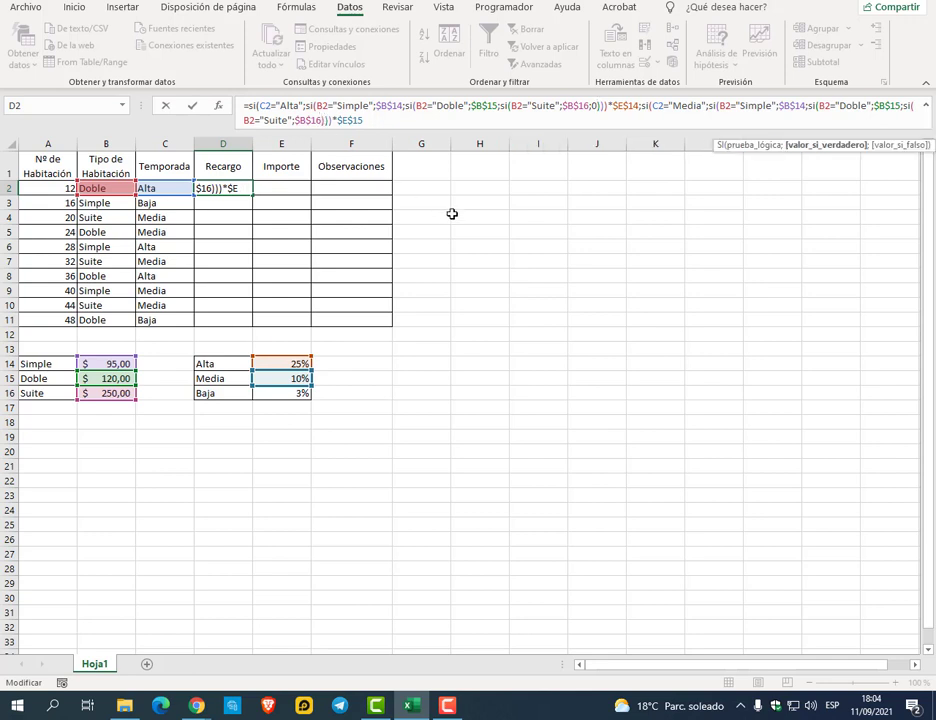
text(;0)
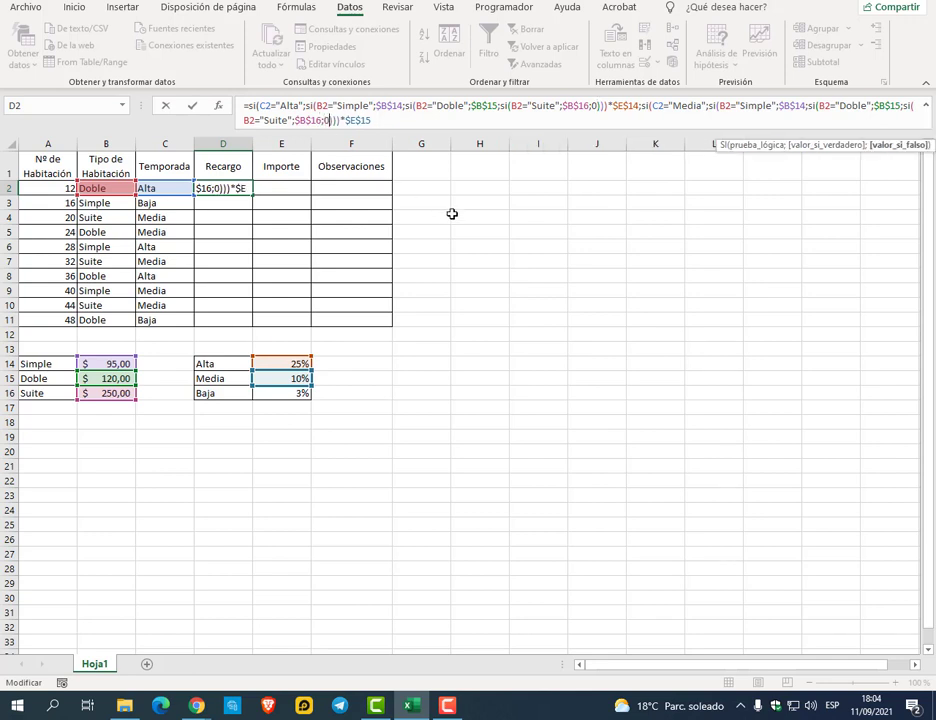
After $E$15 at the end of the D2 formula, add a nested SI testing whether C2 equals "Baja"
click(387, 123)
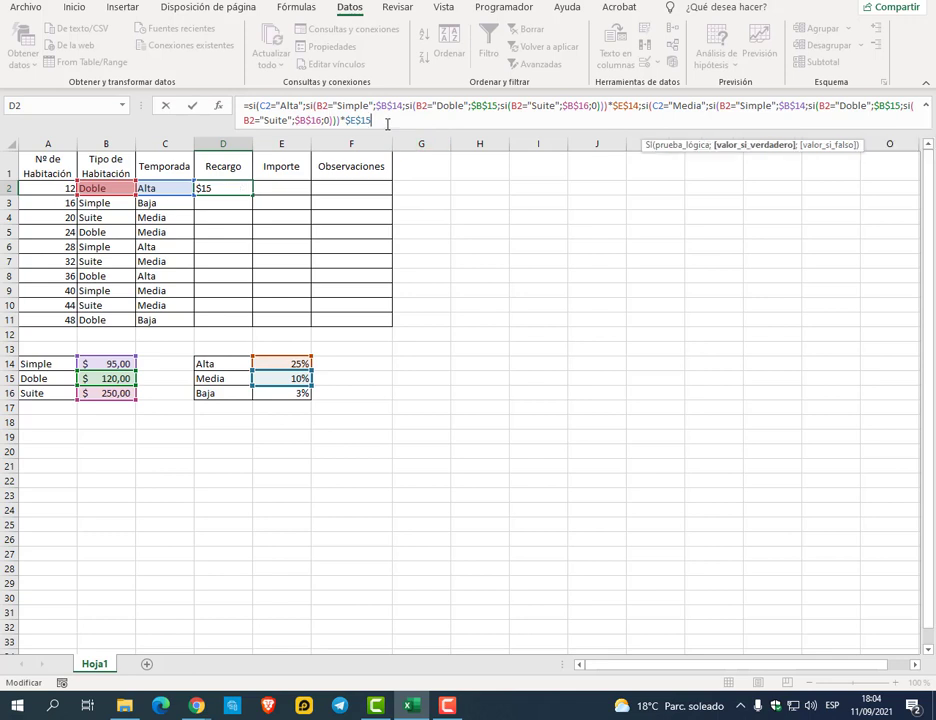
text(;si)
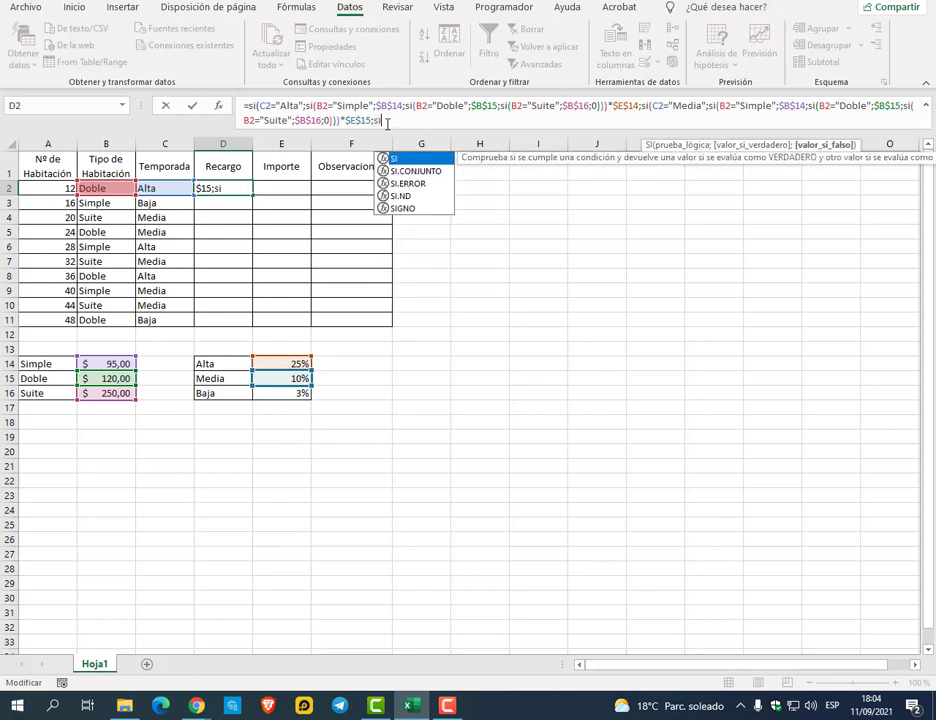
text(()
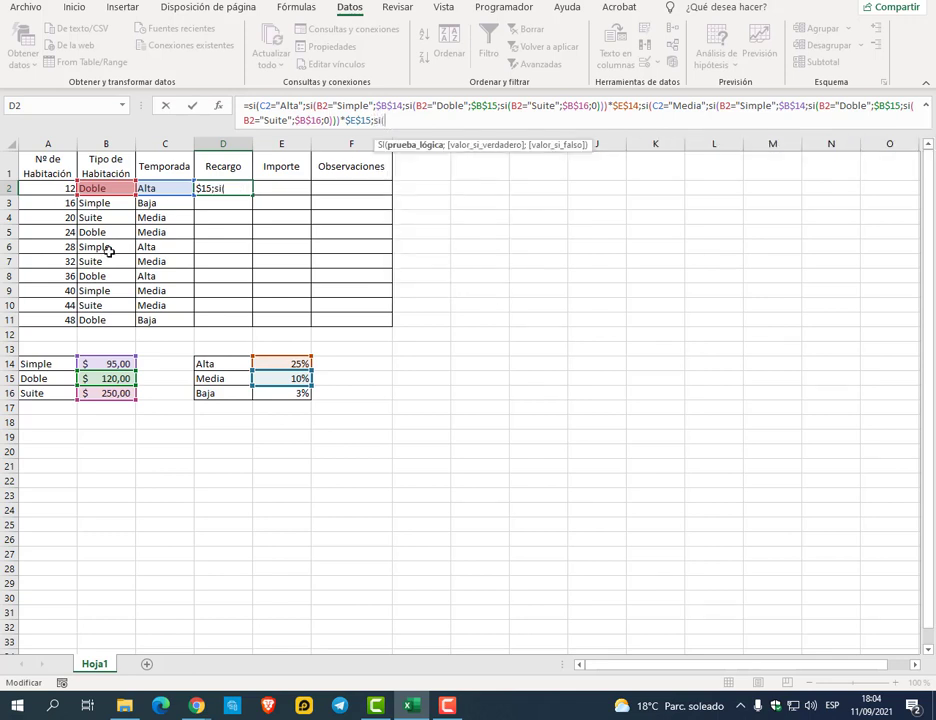
click(171, 189)
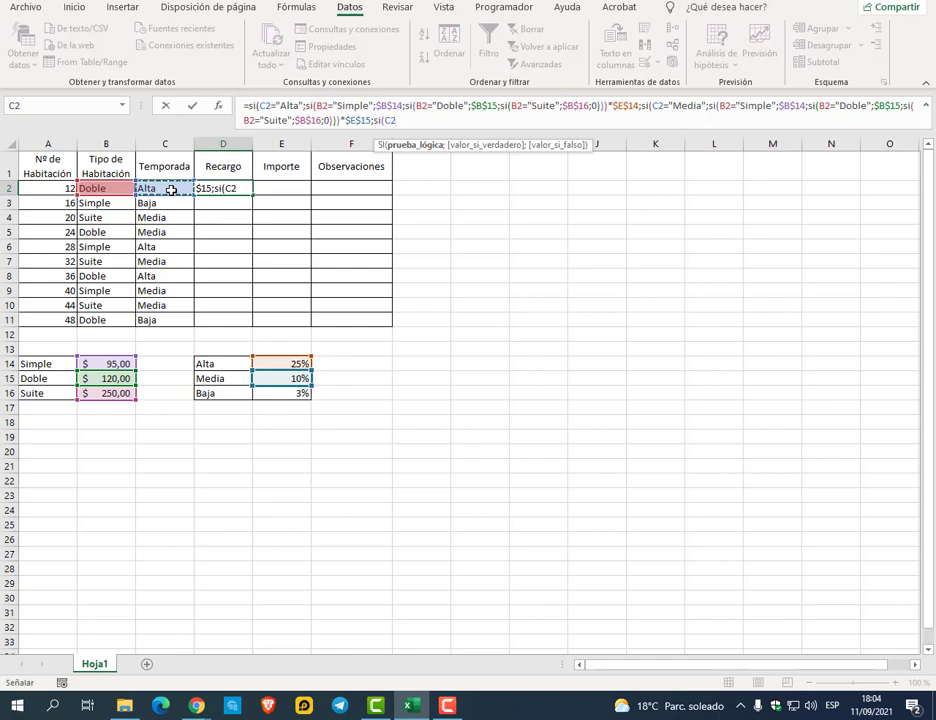
text(="Baja";)
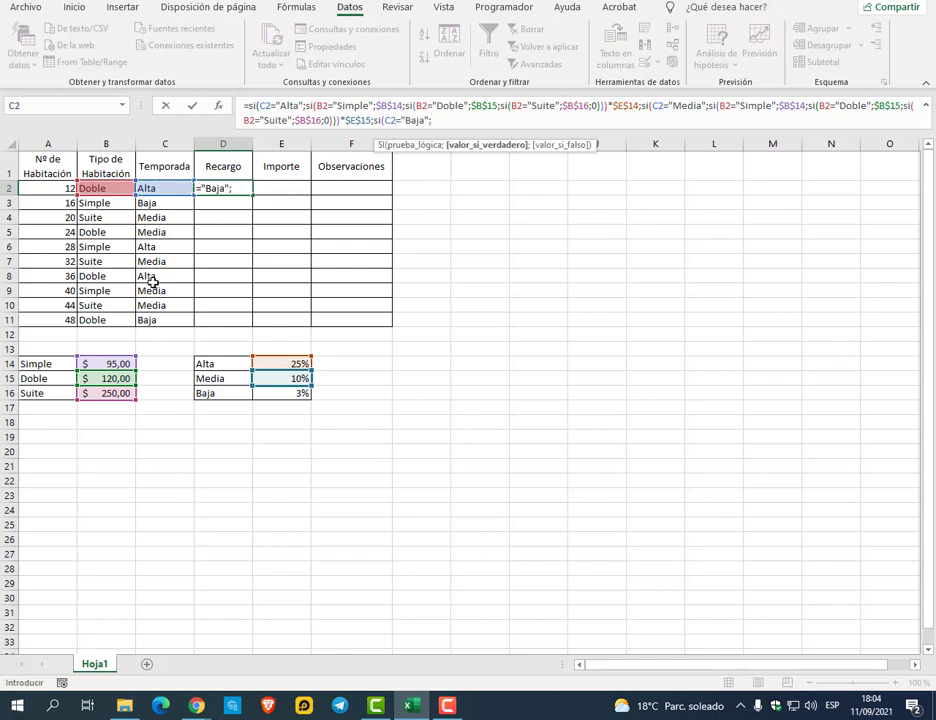
In the Baja branch of the D2 formula, nest an SI that returns the absolute price $B$14 when B2 equals "Simple"
text(si()
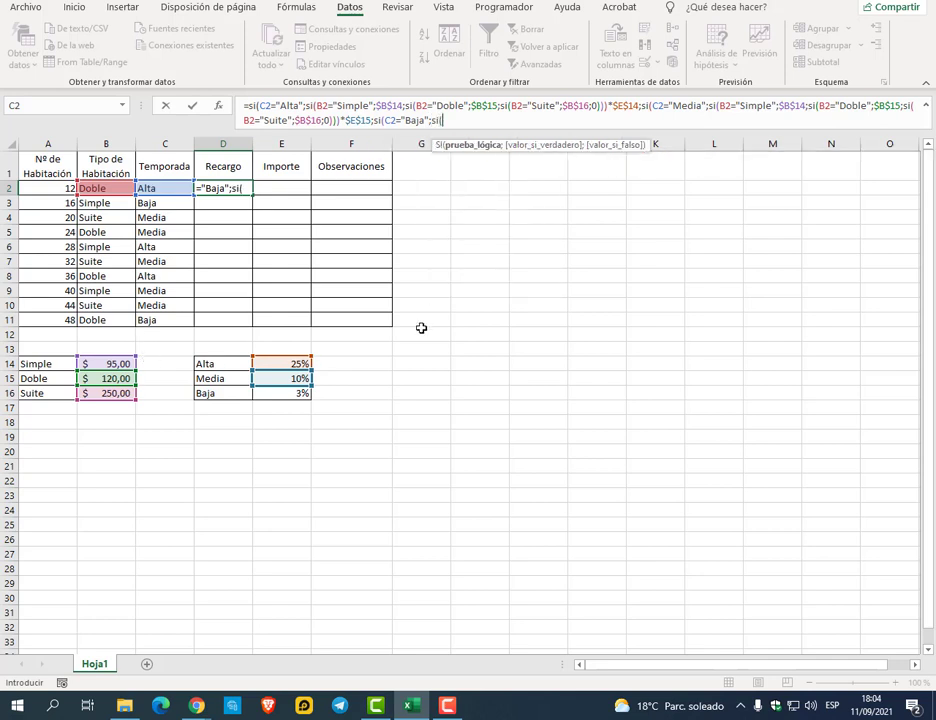
click(90, 188)
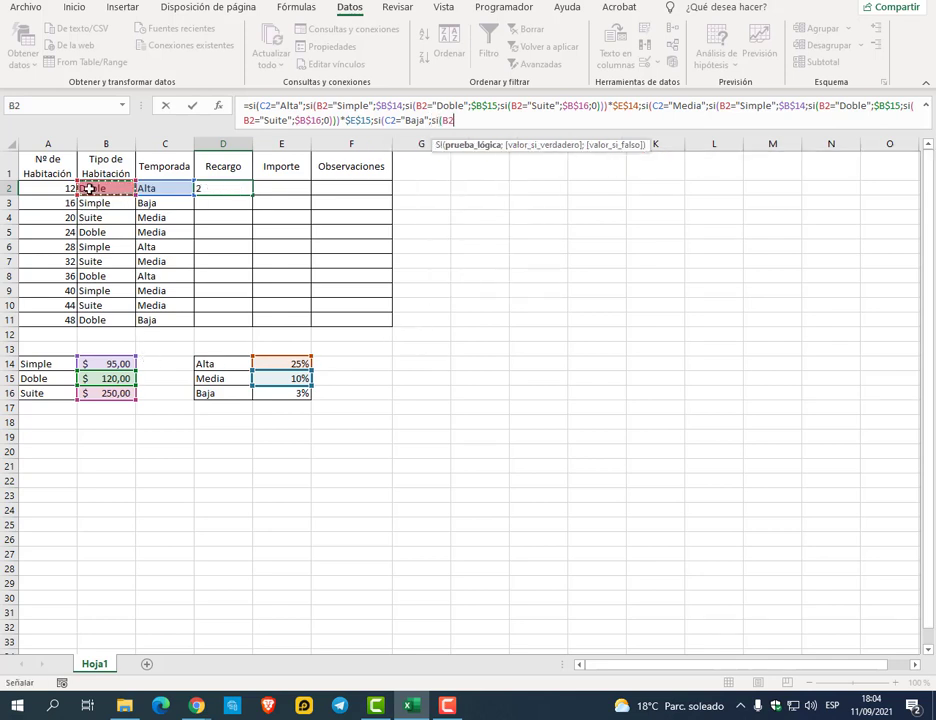
text(="Si)
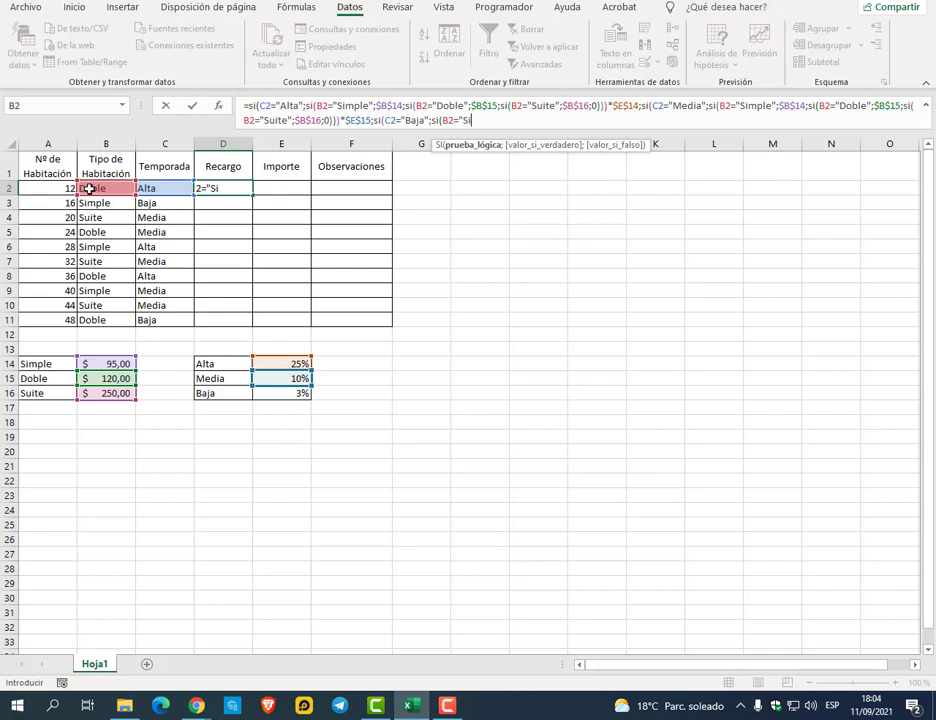
text(mple";)
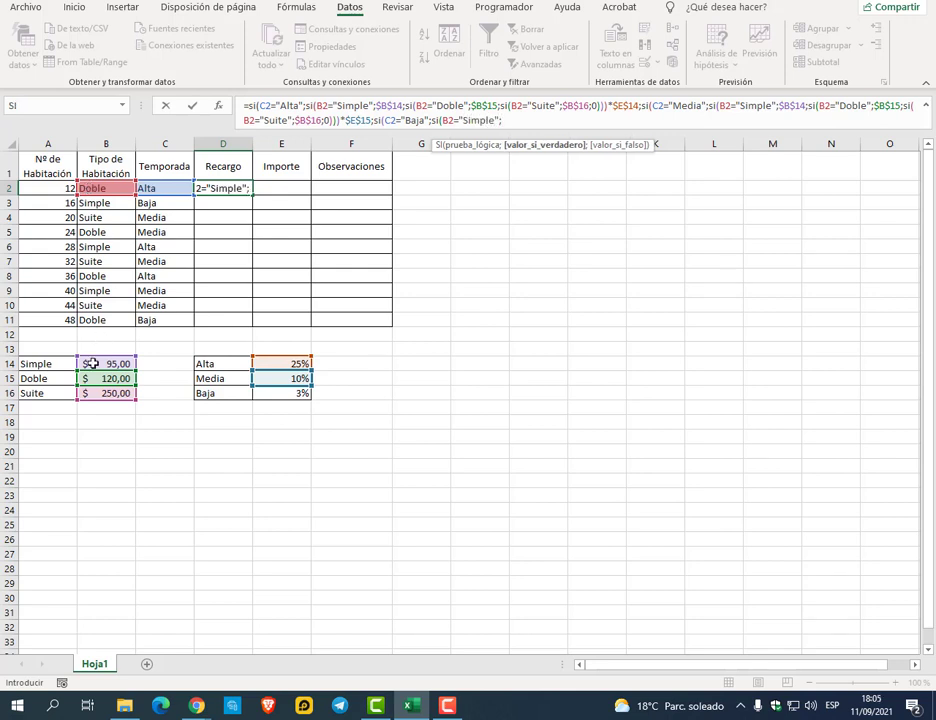
click(110, 364)
key(F4)
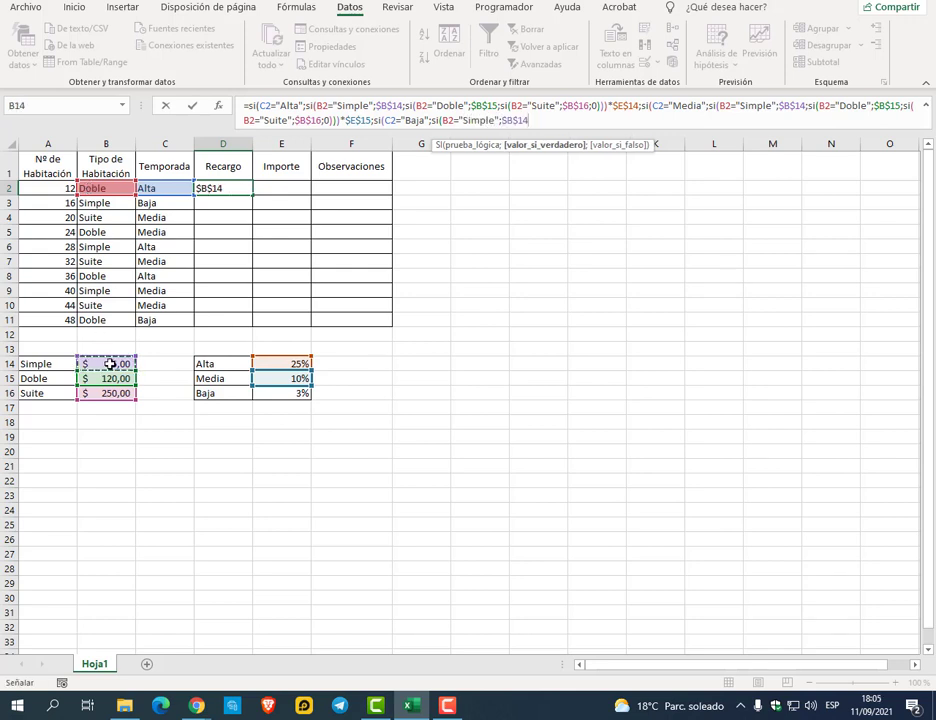
Nest a second SI in the Baja branch that returns the absolute price $B$15 when B2 equals "Doble"
text(;si()
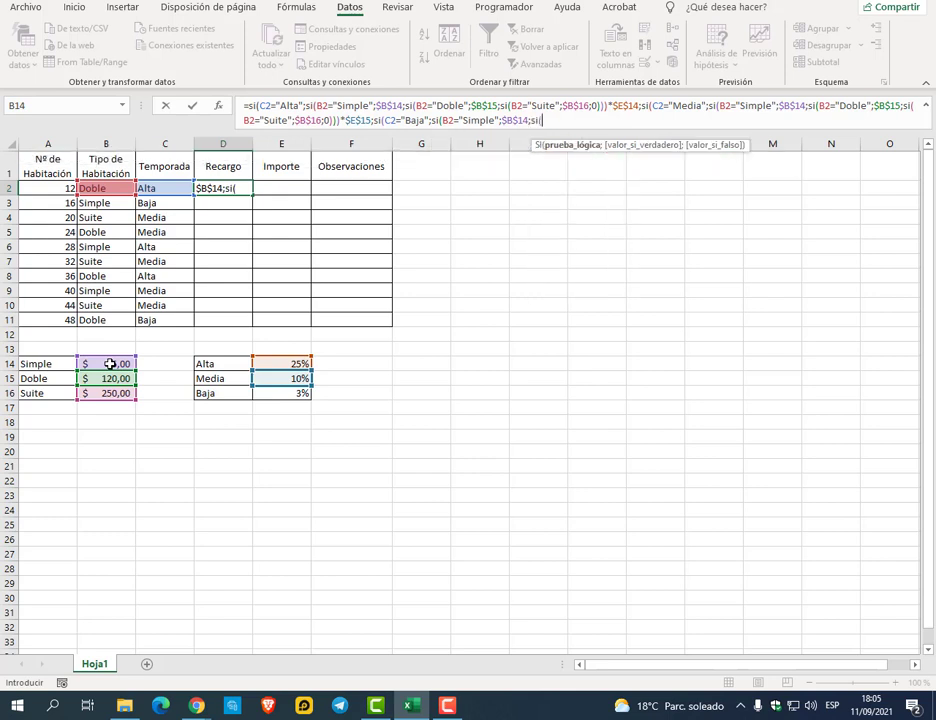
click(99, 189)
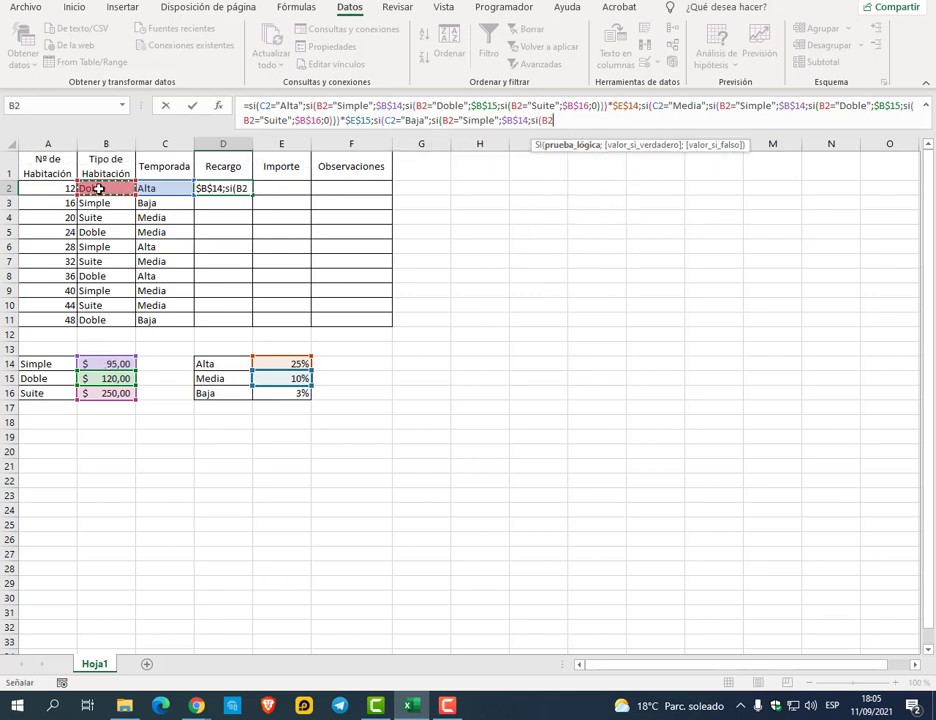
text(="Doble";)
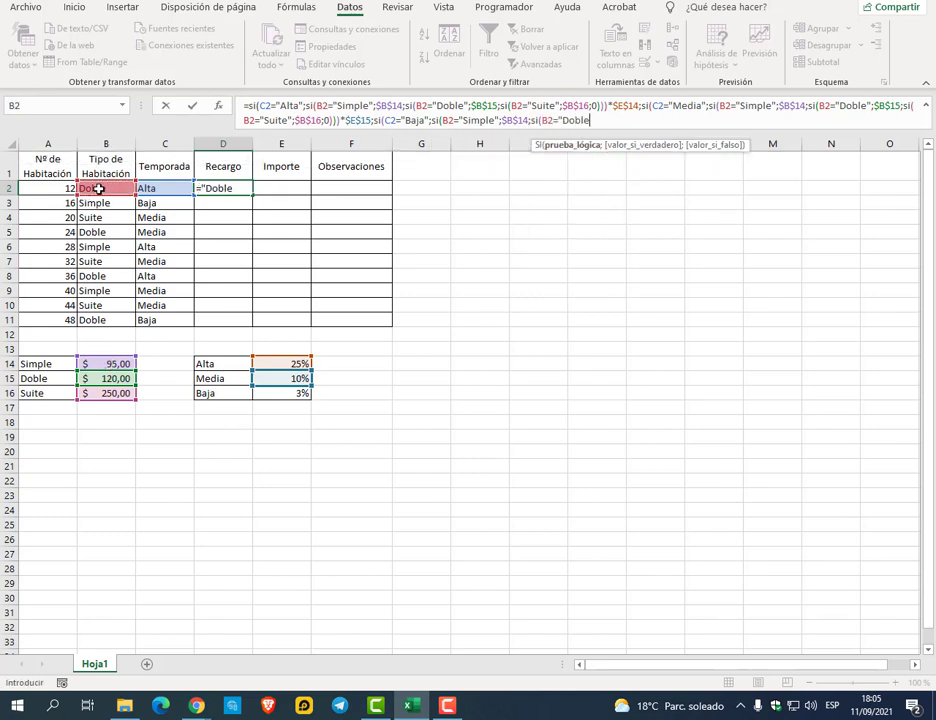
click(108, 378)
key(F4)
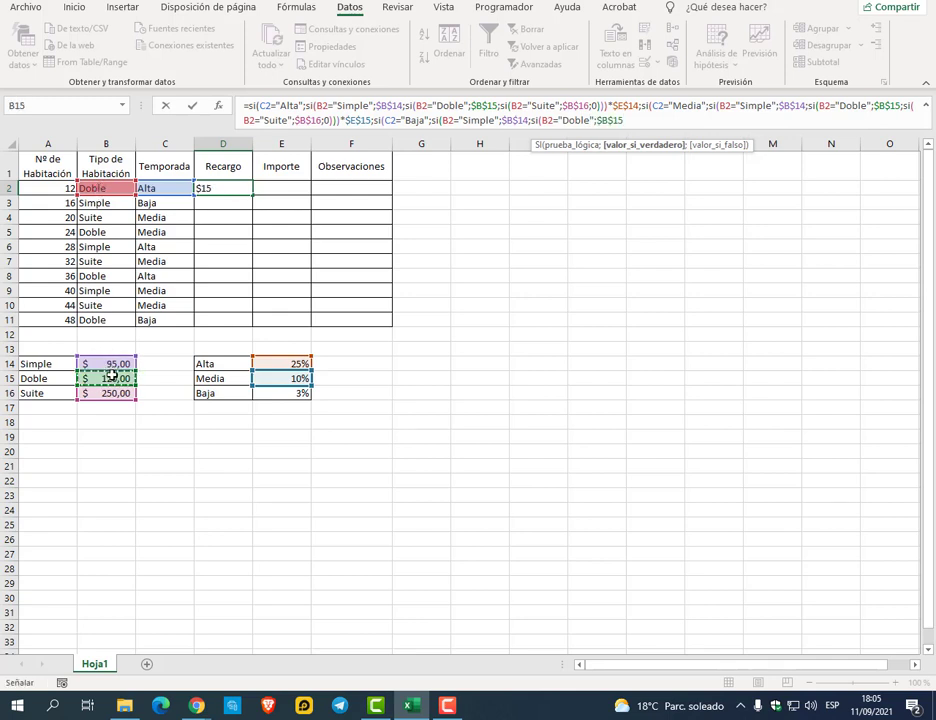
Nest a third SI in the Baja branch that returns the absolute price $B$16 when B2 equals "Suite"
text(;si()
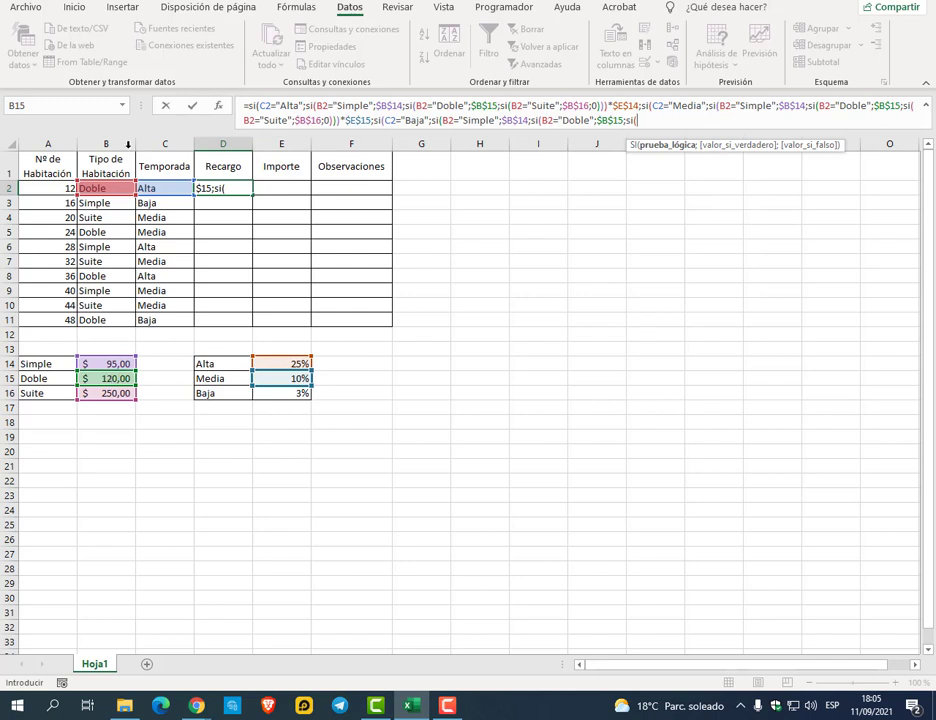
click(109, 188)
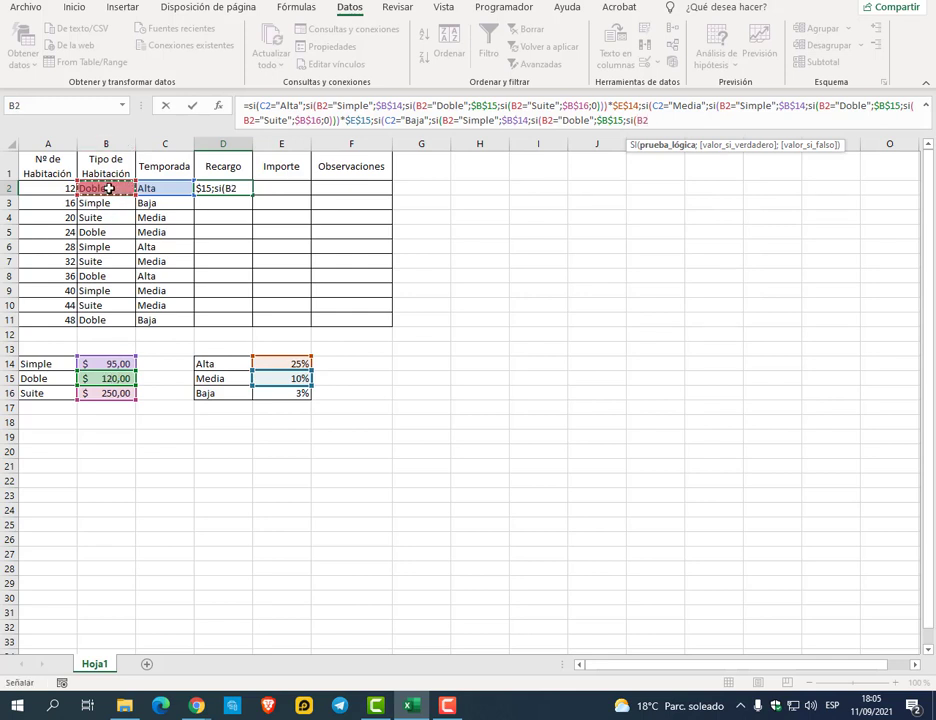
text(="Sui)
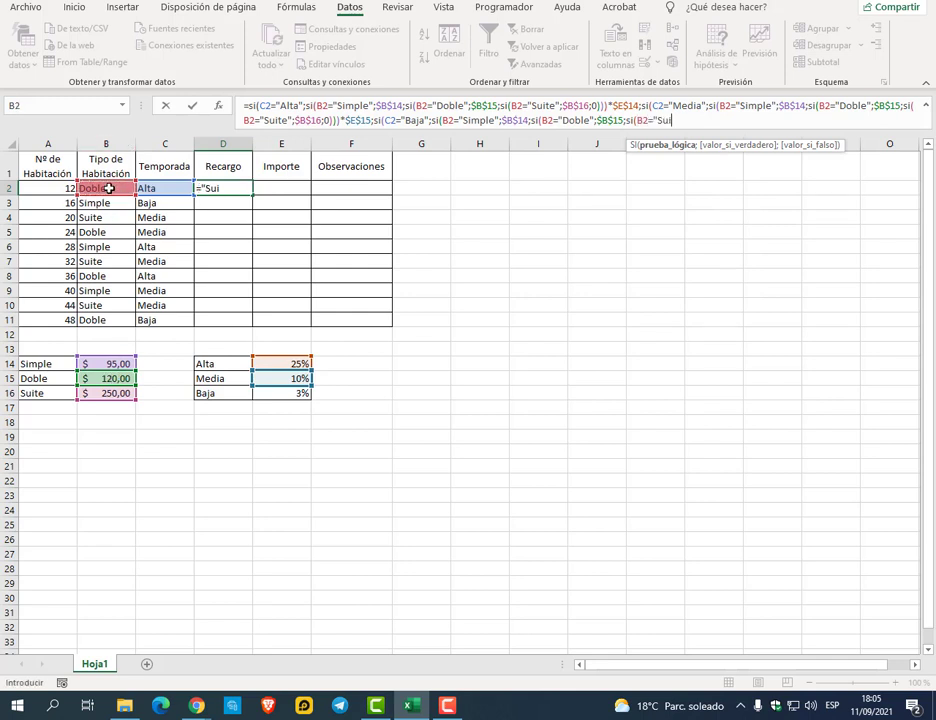
text(te";)
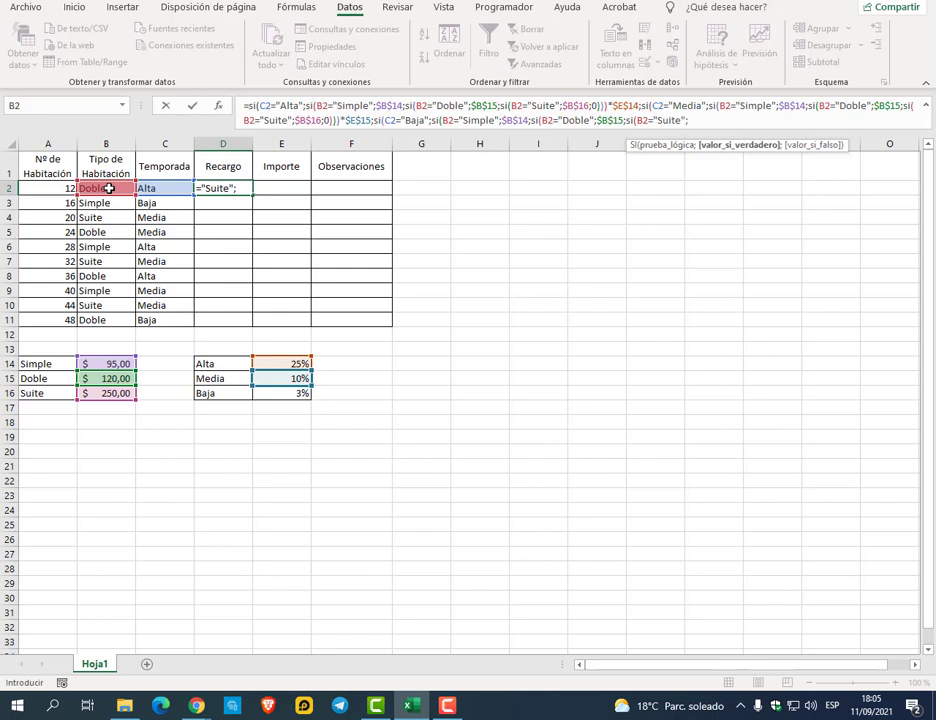
click(98, 392)
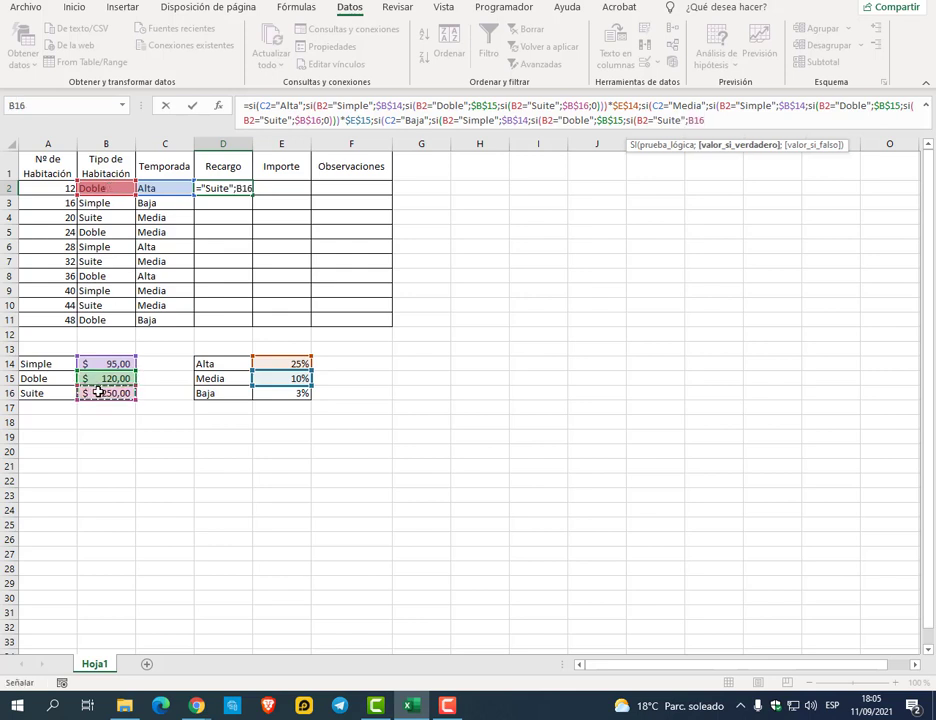
key(F4)
text(;)
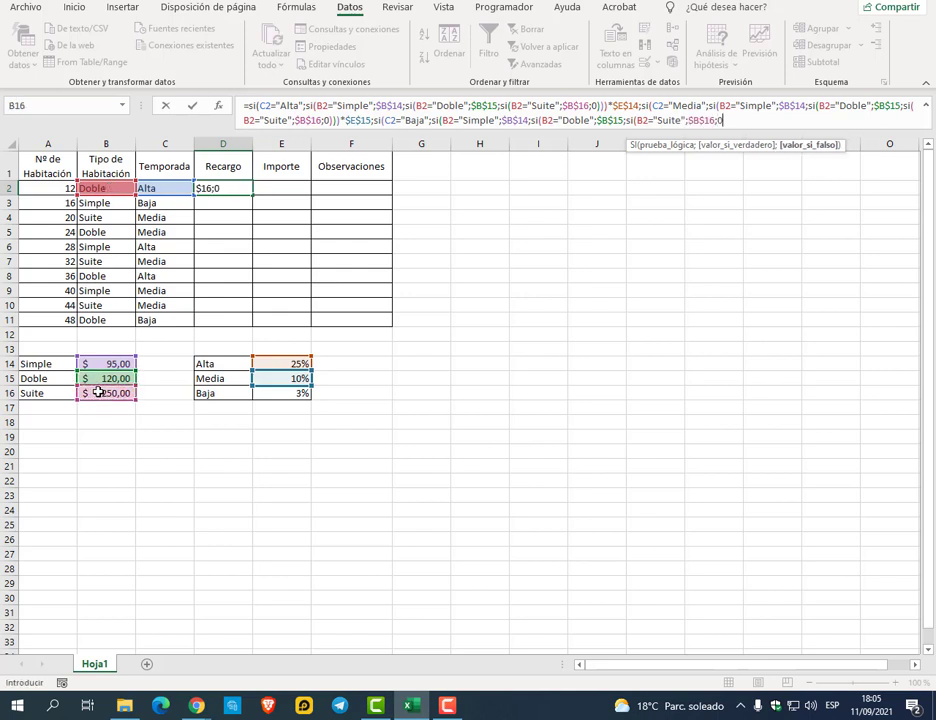
Close the Baja branch's three room-type SI functions with 0 as the value if false and multiply them by the absolute rate $E$16
text(0))))
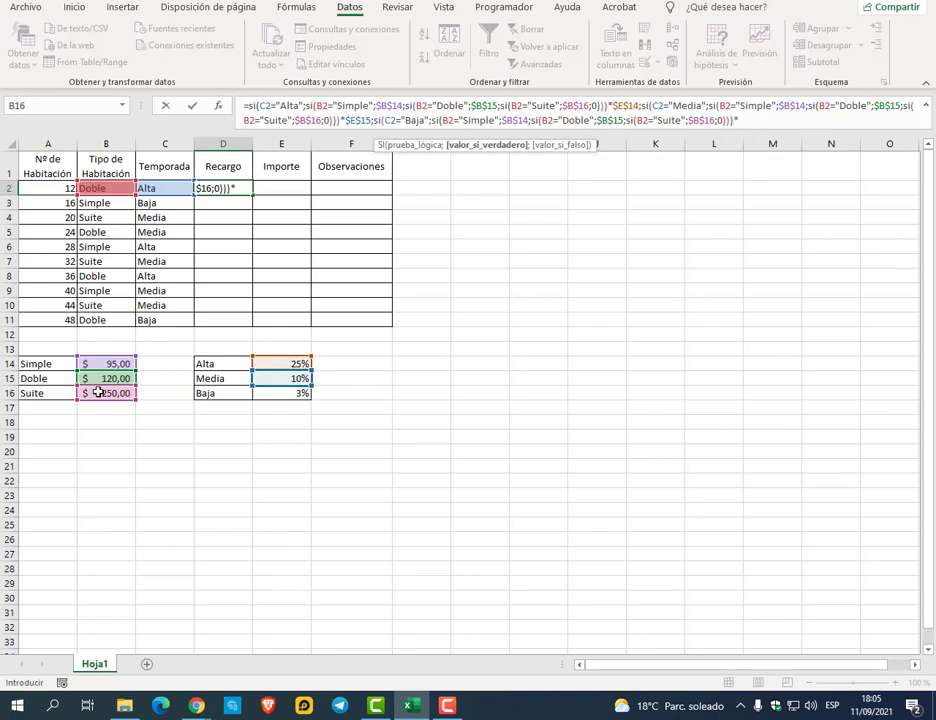
text(*)
click(278, 393)
key(F4)
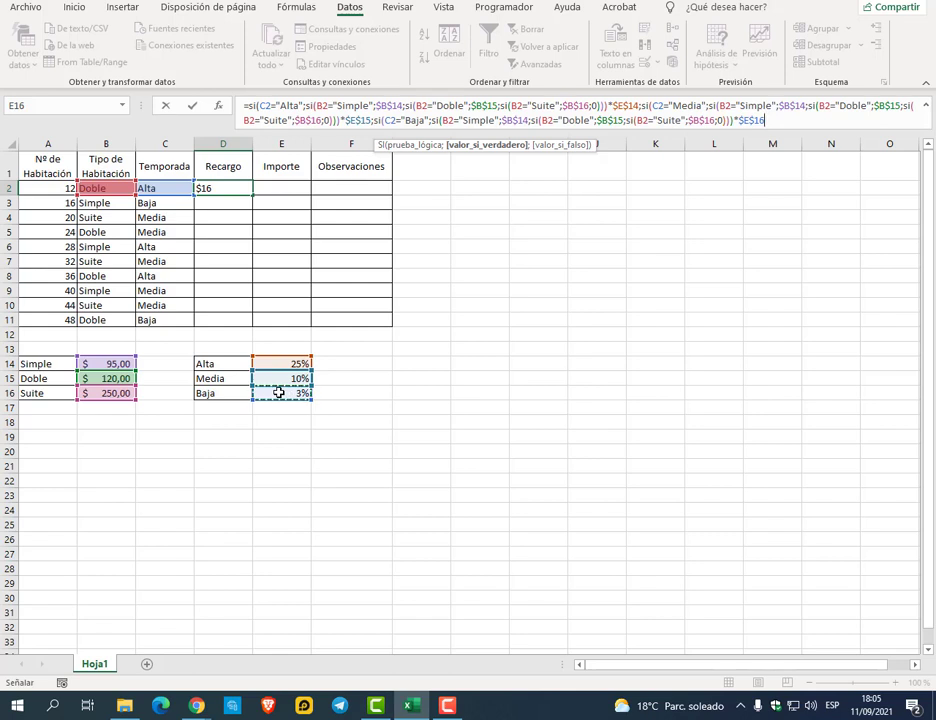
Finish the D2 formula with 0 as the last value if false, close all SI functions, and fill it down to D11
text(;)
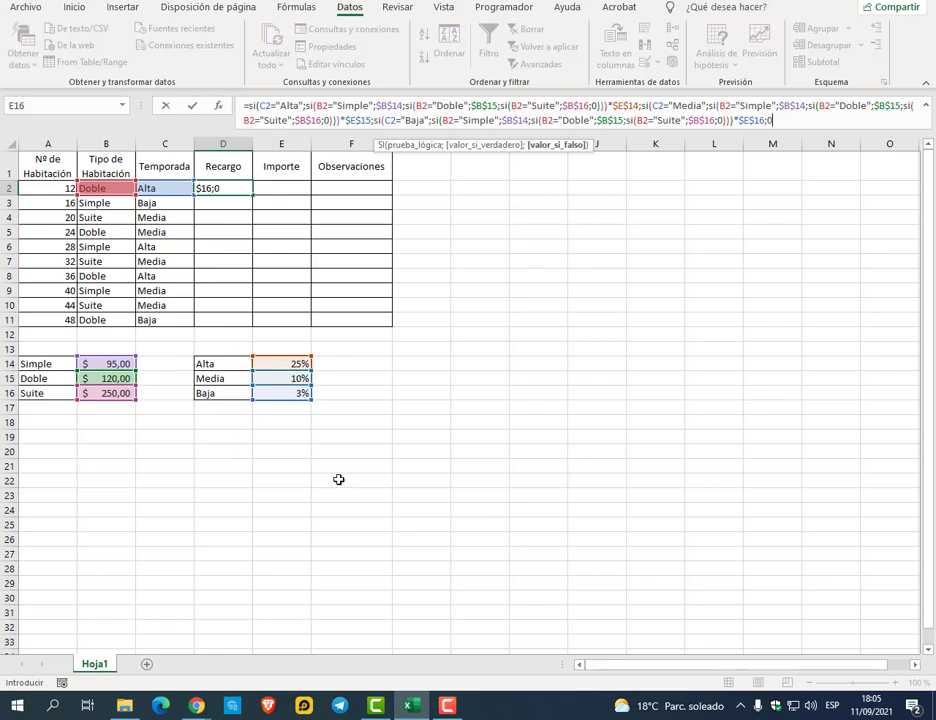
text(0))
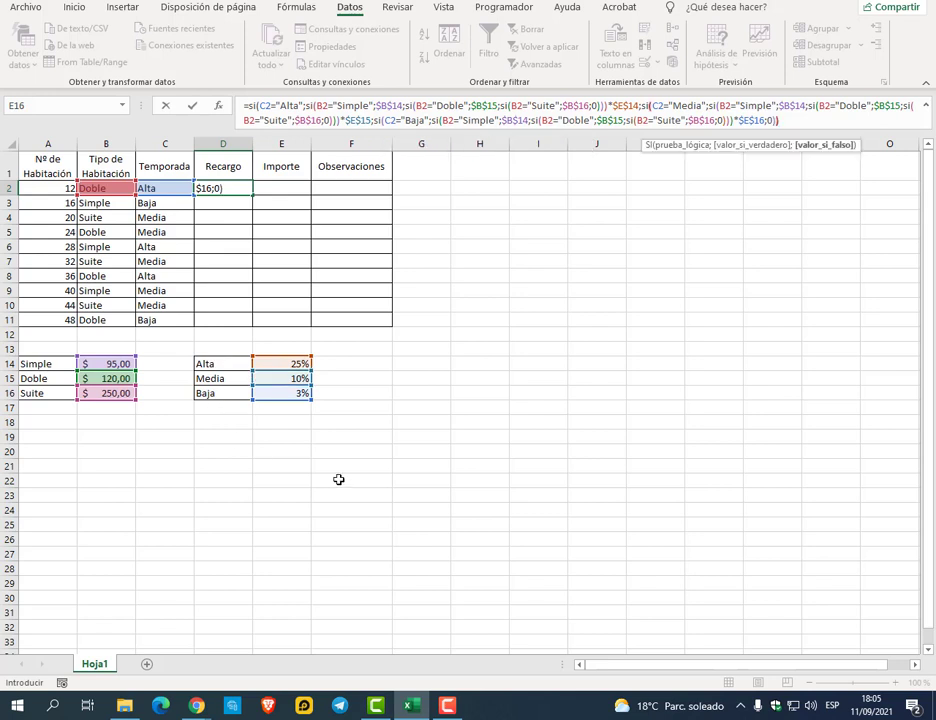
text()))
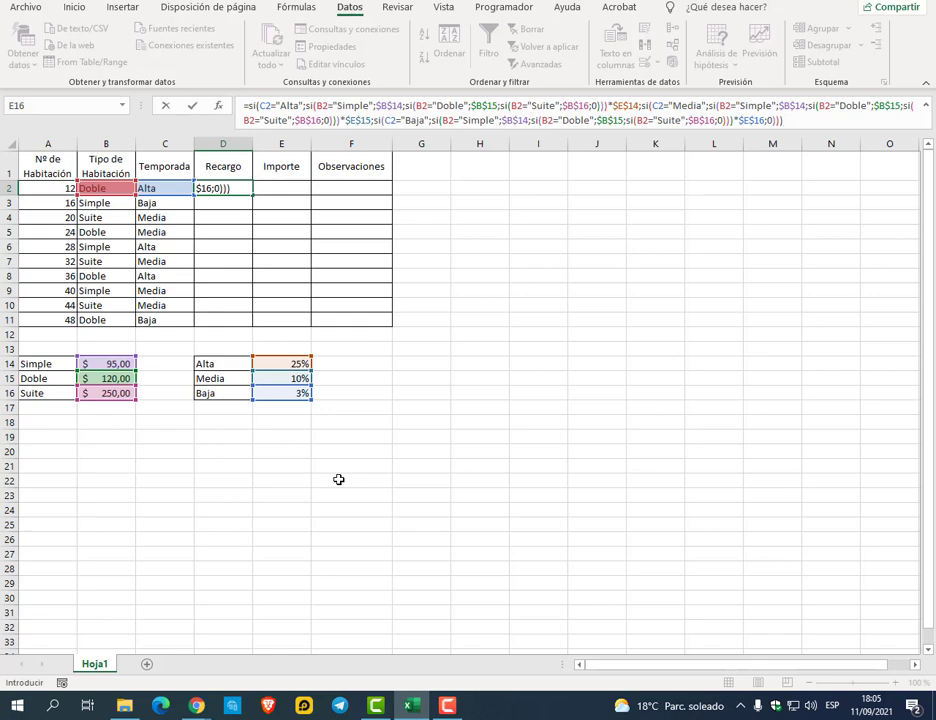
key(Return)
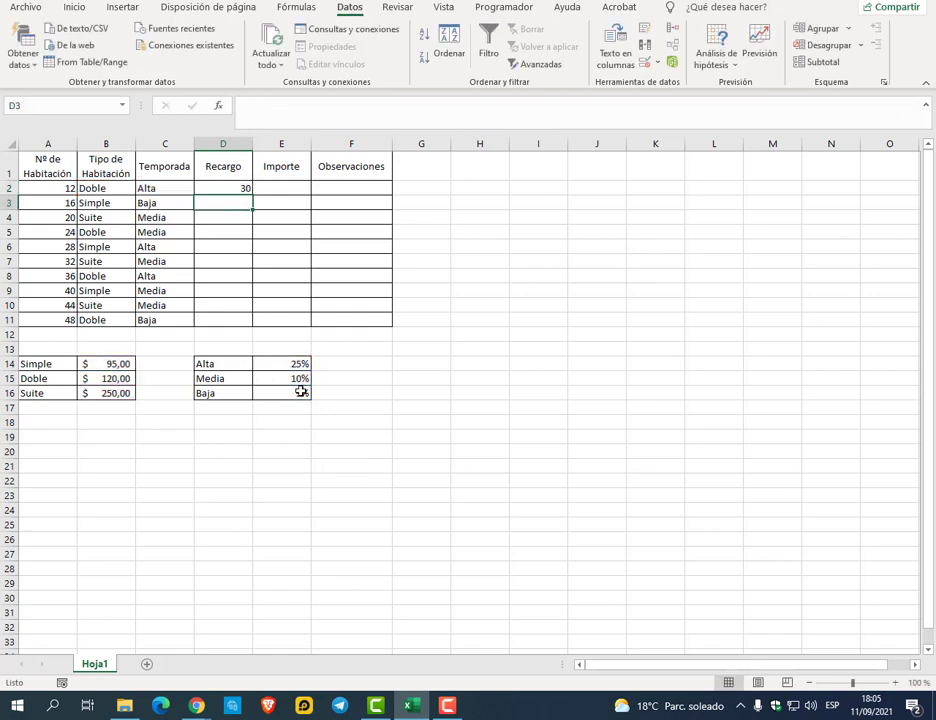
click(245, 188)
drag(252, 195, 250, 324)
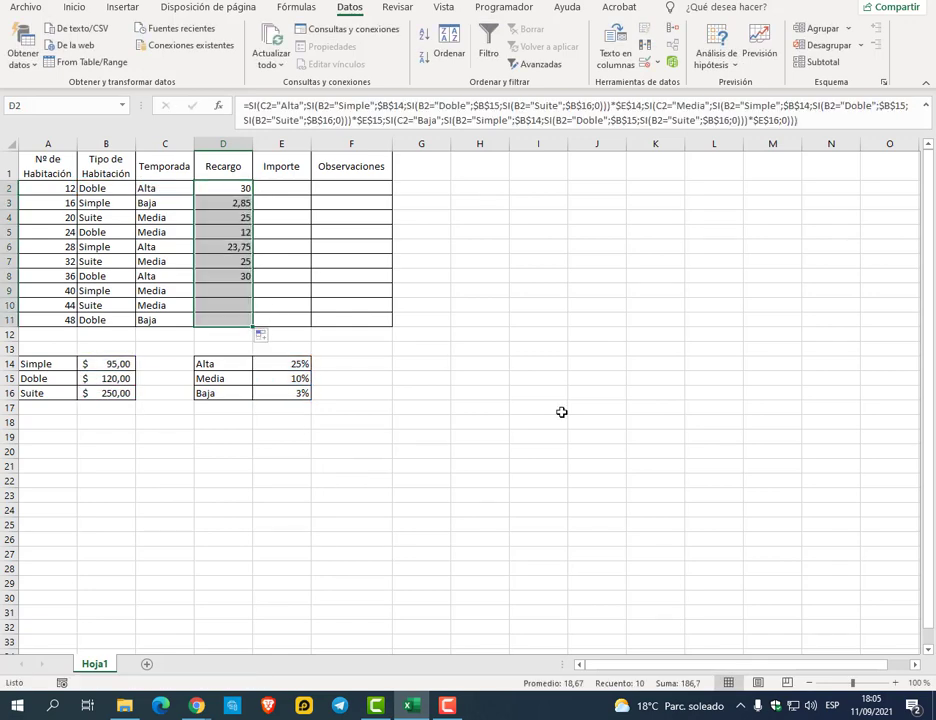
Set the room prices to 9500 for Simple, 12000 for Doble and 25000 for Suite in B14:B16
click(110, 363)
click(286, 114)
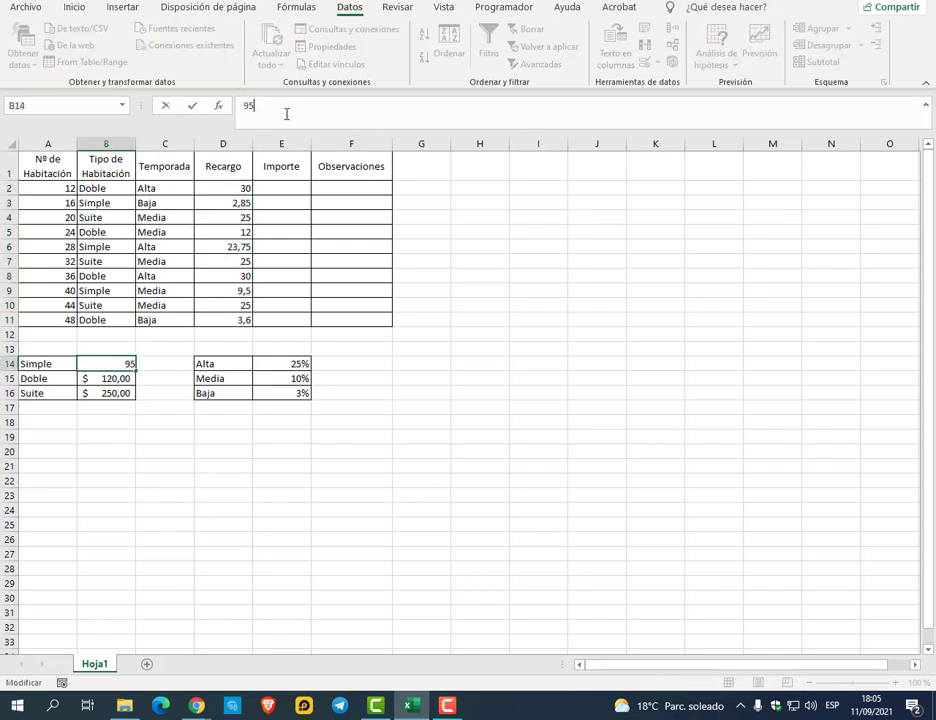
text(00)
key(Return)
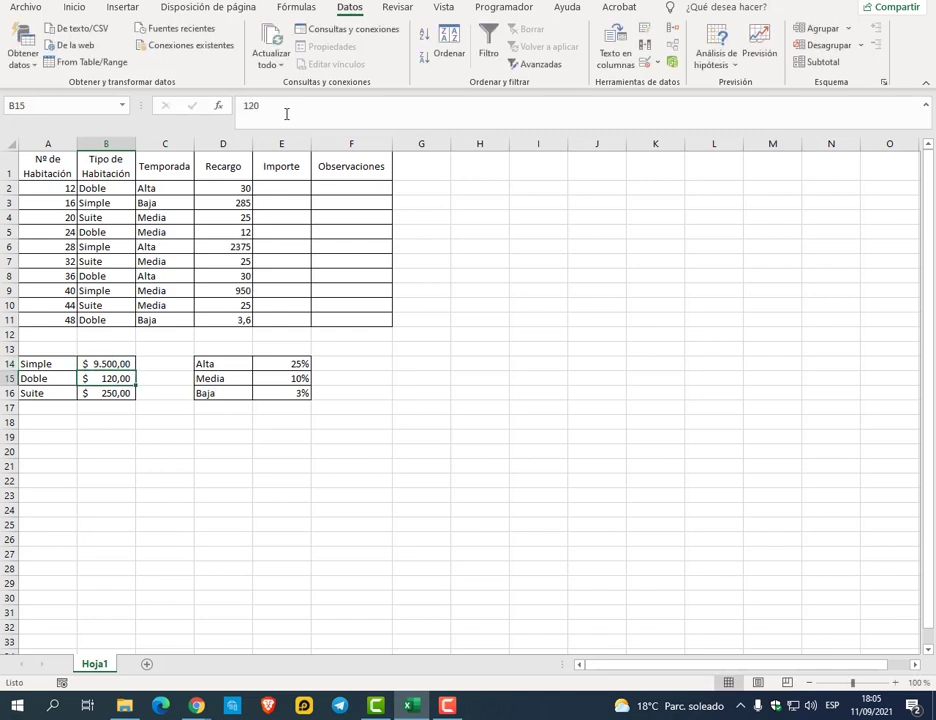
text(120)
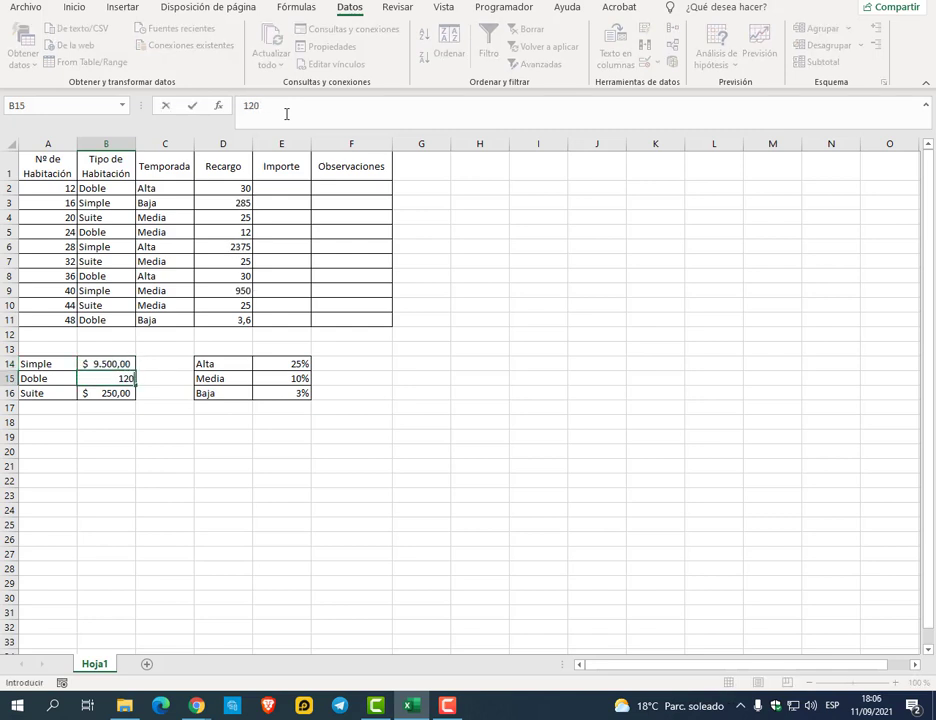
key(Return)
text(25)
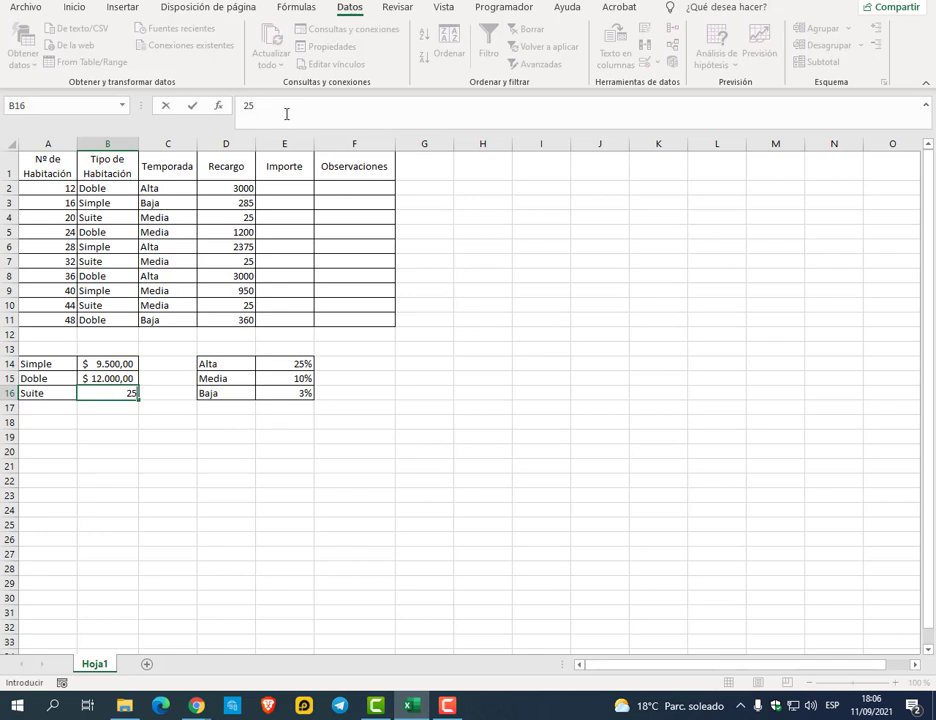
key(Return)
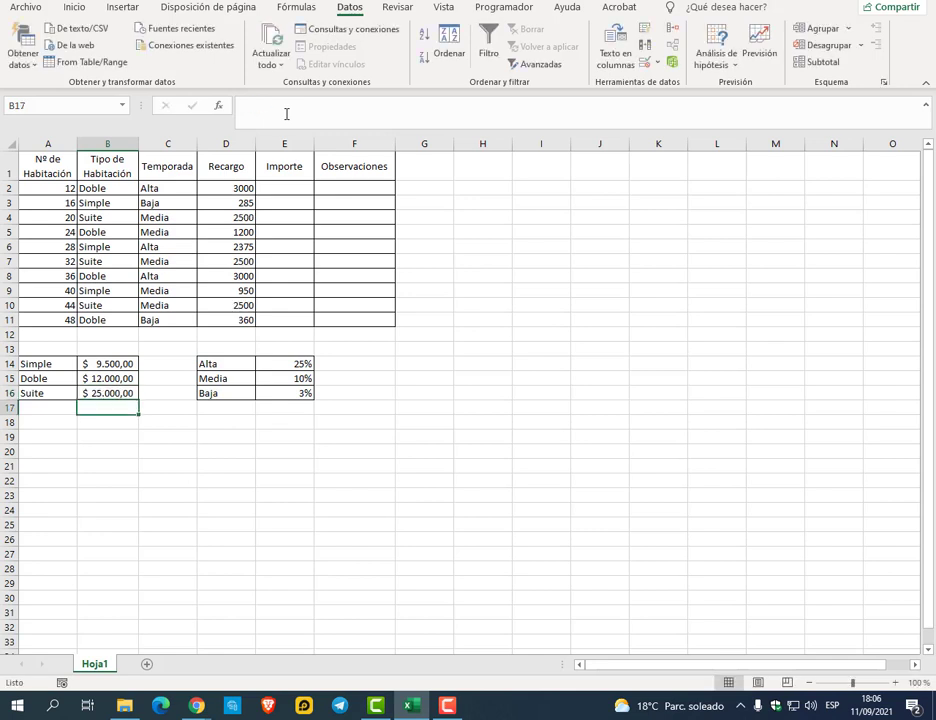
Apply the $ Español (Argentina) accounting format to the Recargo values in D2:D11
drag(240, 189, 246, 318)
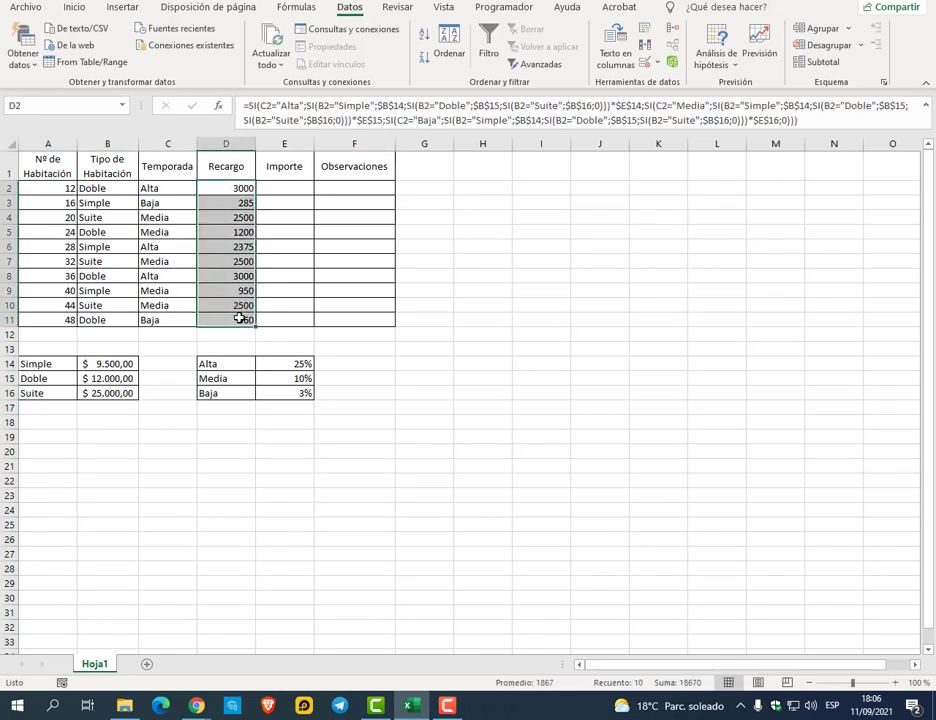
click(74, 7)
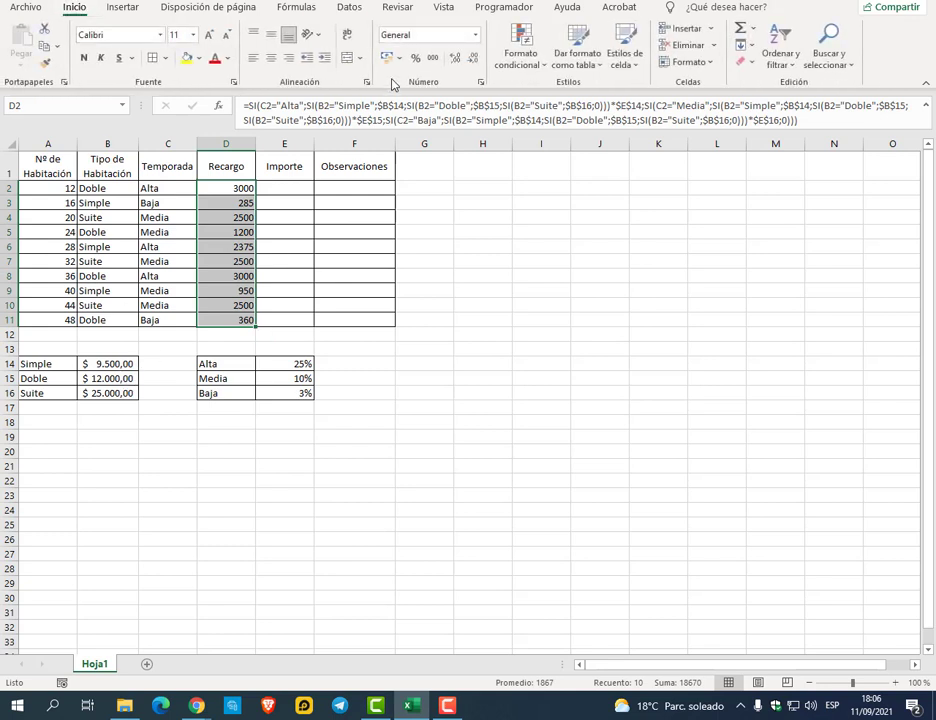
click(403, 56)
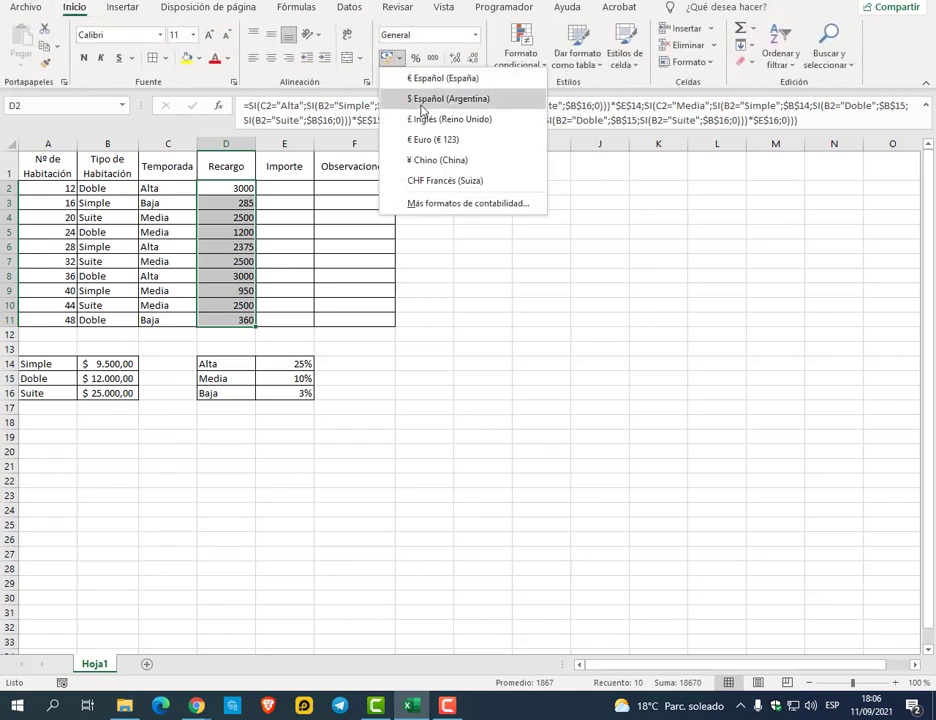
click(422, 97)
Enter the check formula =B15*E14 in G2, multiplying the Doble price by the Alta rate
click(303, 188)
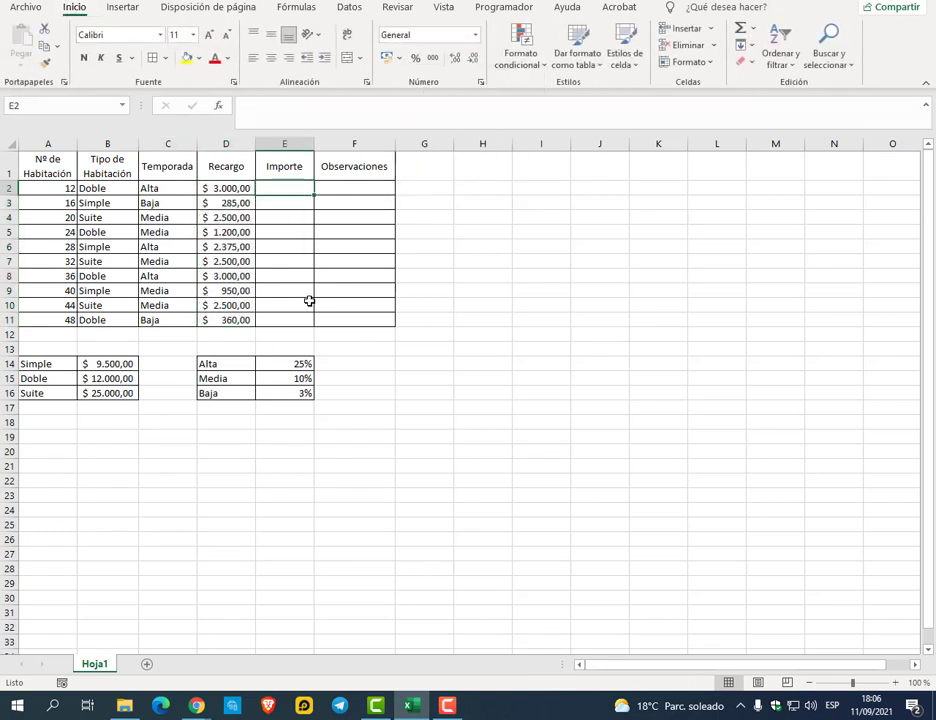
click(242, 188)
click(268, 188)
click(432, 187)
text(=)
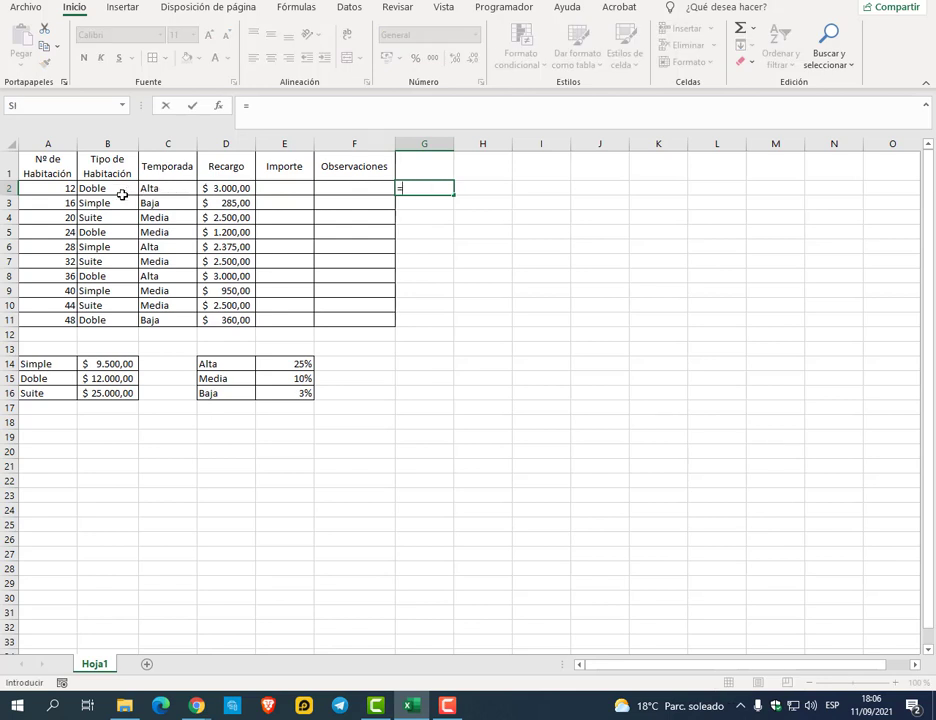
click(115, 378)
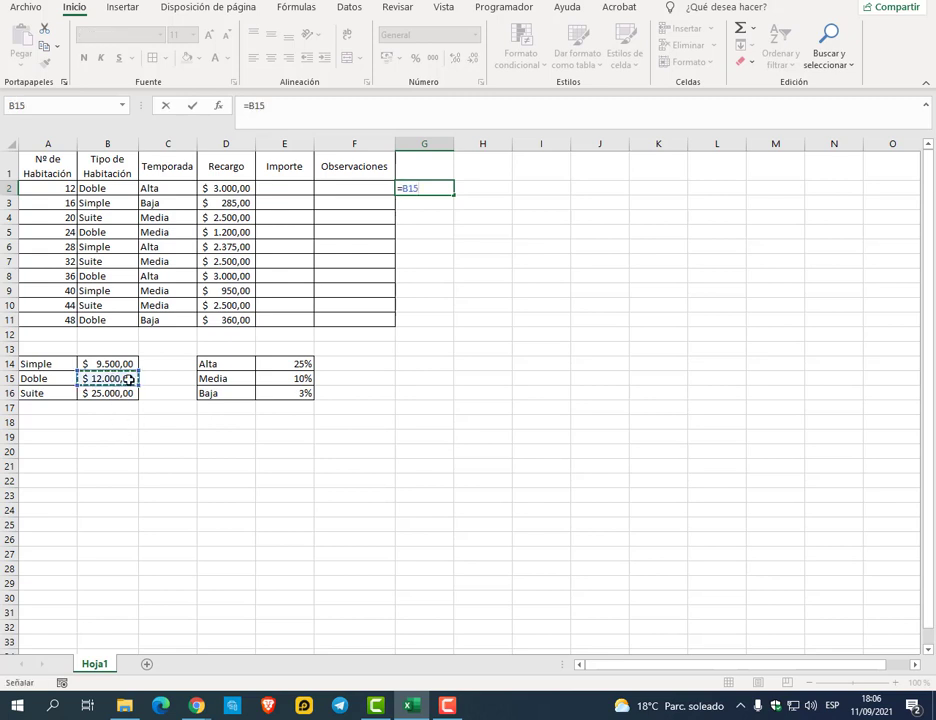
text(*)
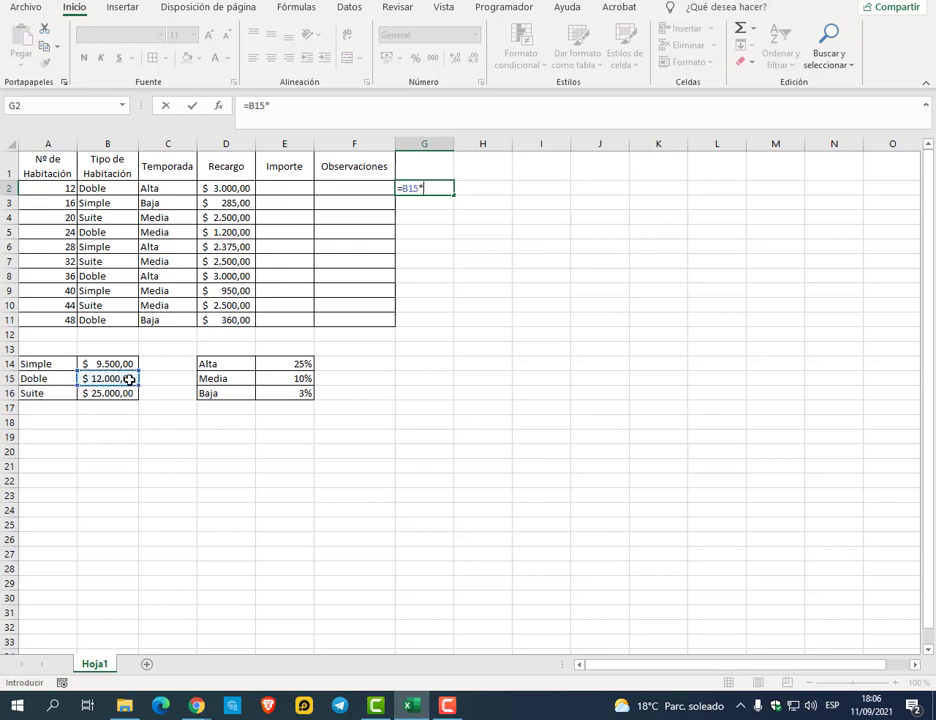
click(298, 363)
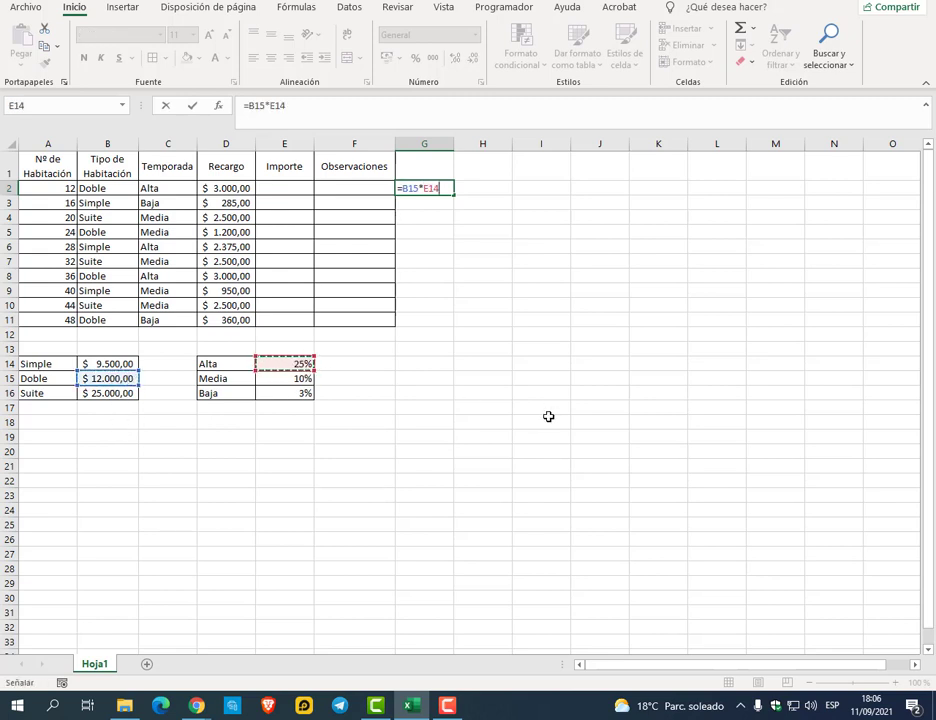
key(Return)
key(Up)
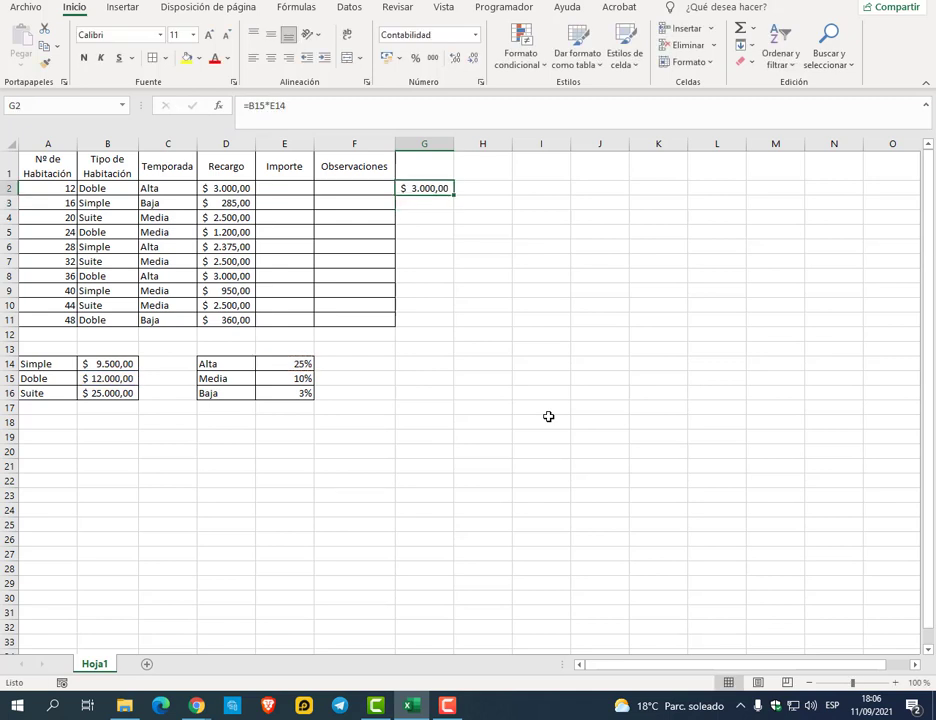
Set the room type in B2 to Simple and change the G2 check formula to =B14*E14
click(133, 188)
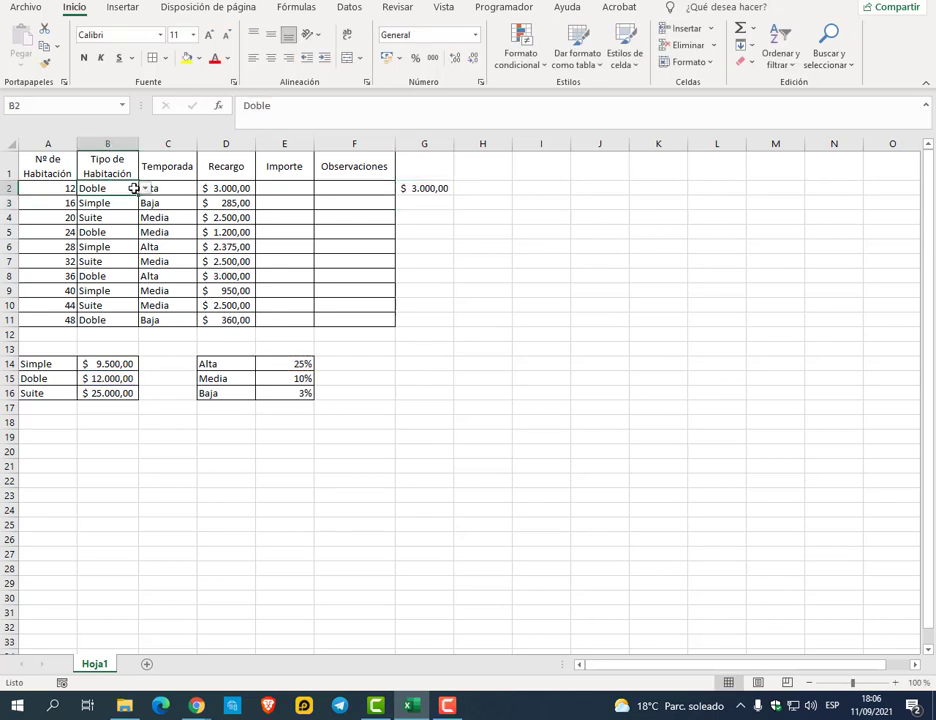
click(146, 188)
click(115, 203)
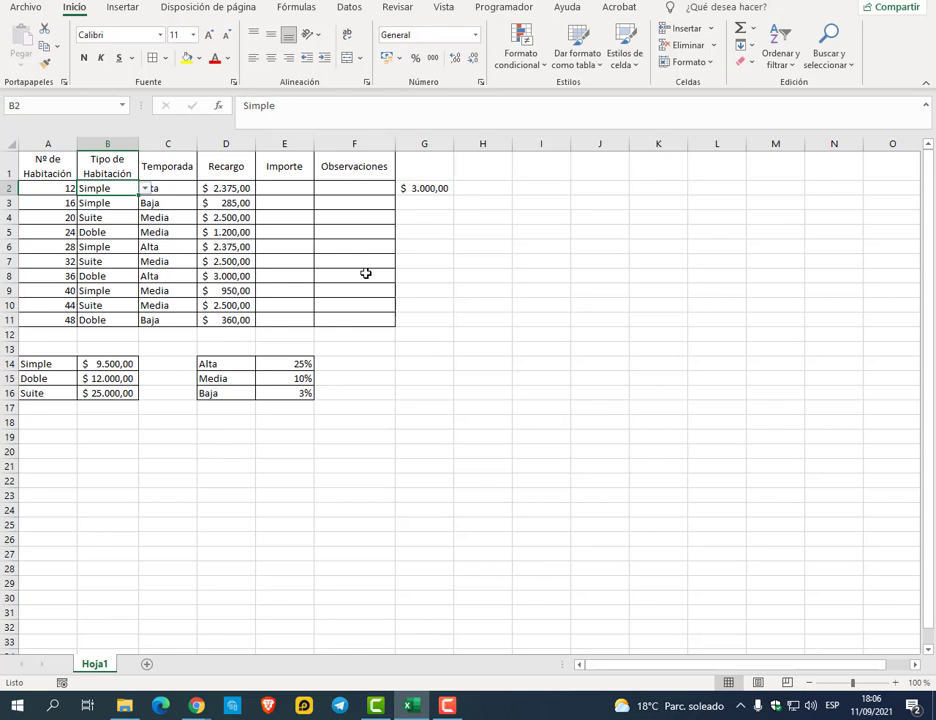
double_click(435, 188)
key(BackSpace)
key(BackSpace)
key(BackSpace)
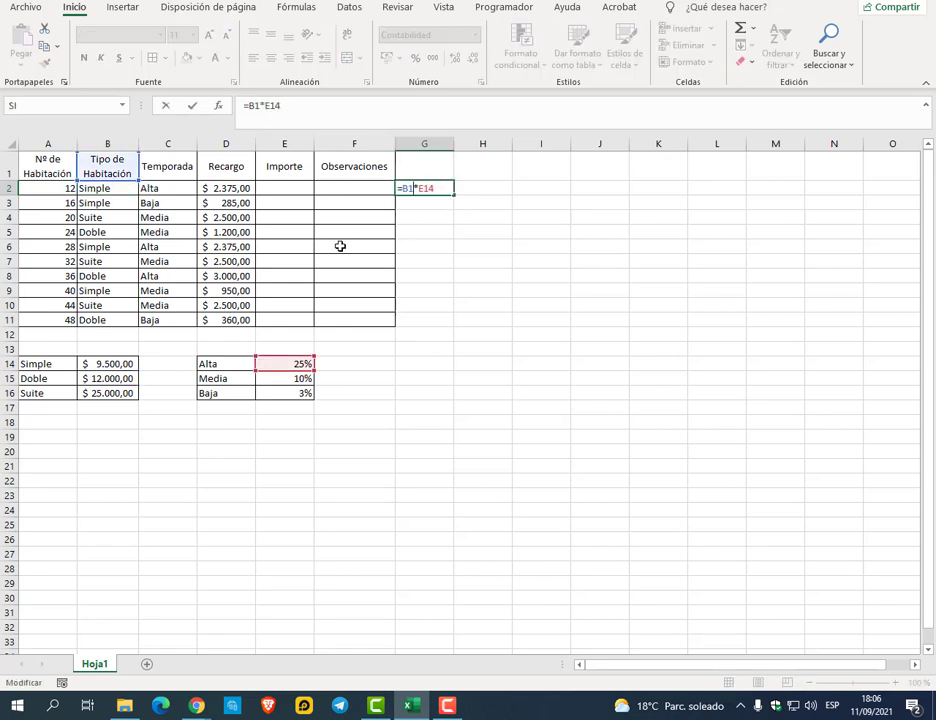
click(101, 364)
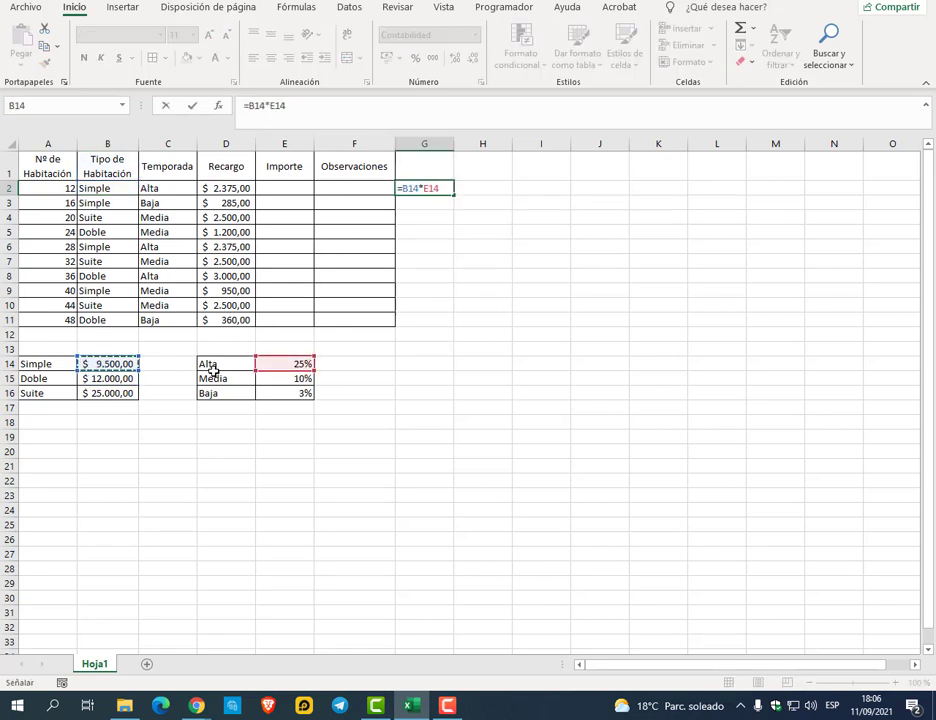
key(Return)
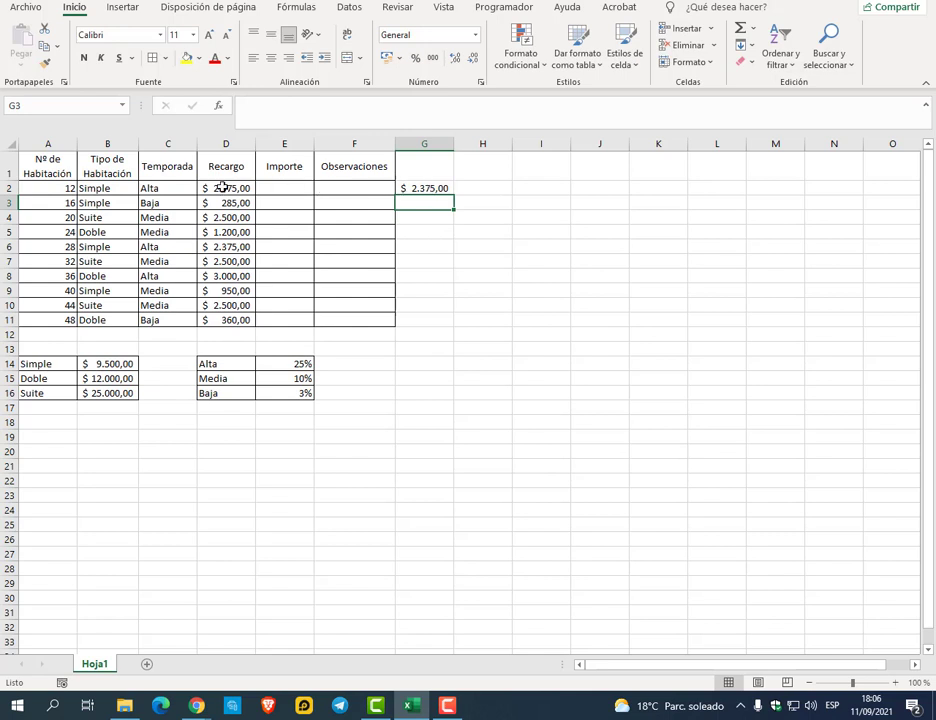
Set the room type in B2 to Suite and change the G2 check formula to =B16*E14
click(119, 188)
click(145, 188)
key(Escape)
click(145, 188)
click(122, 226)
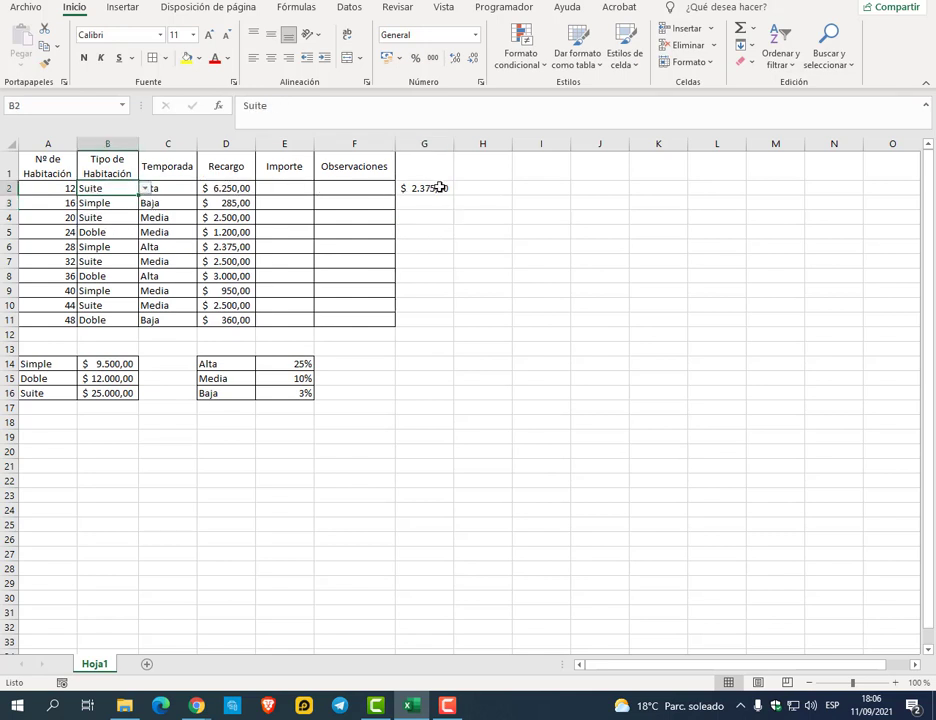
click(424, 188)
double_click(411, 188)
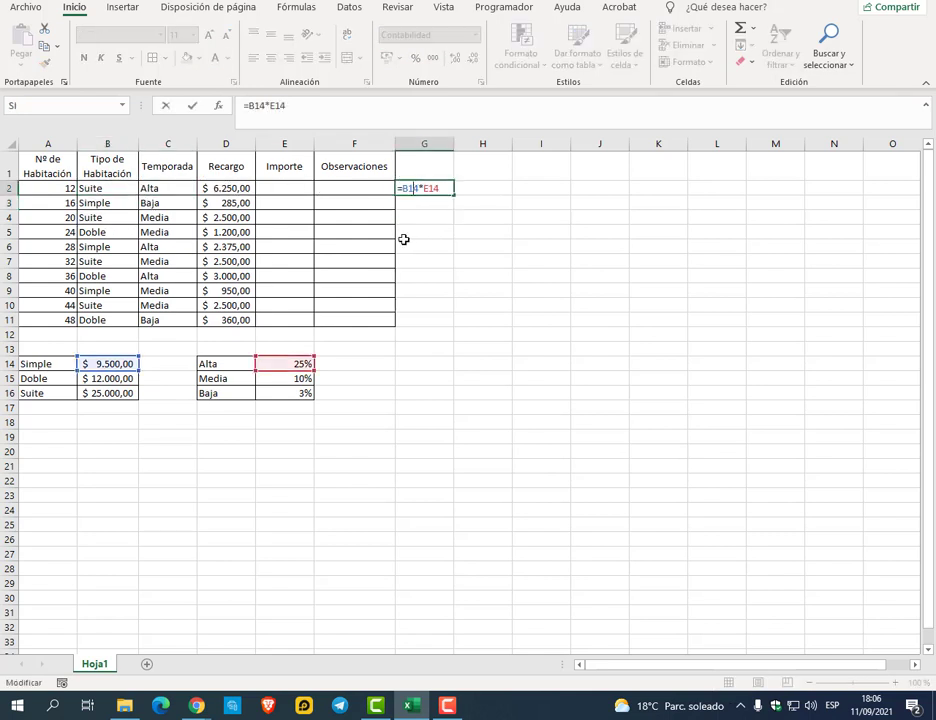
key(BackSpace)
key(BackSpace)
key(BackSpace)
click(117, 395)
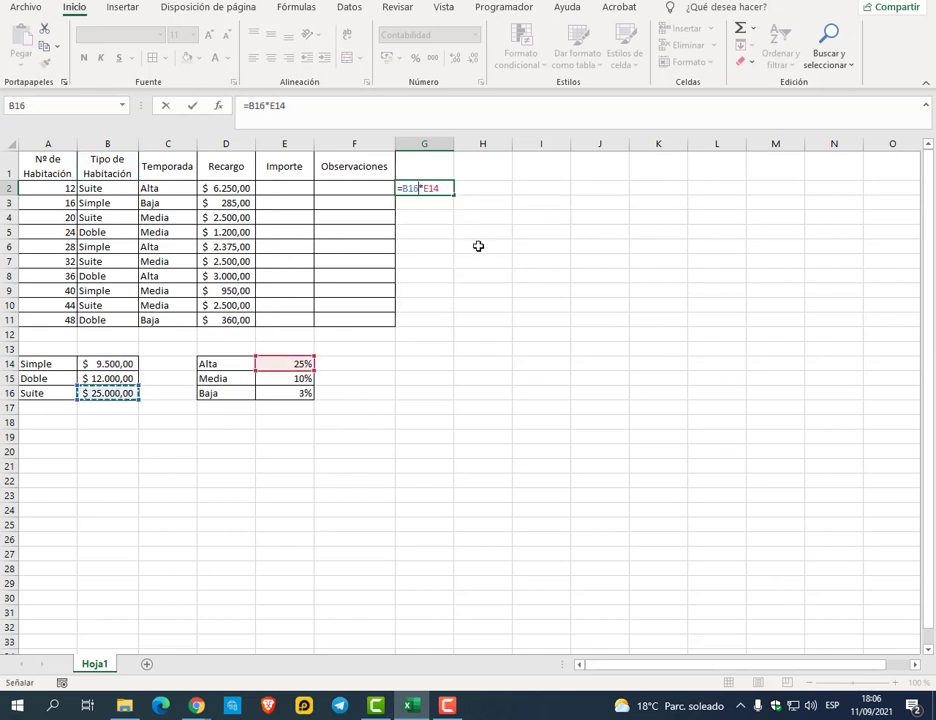
key(Return)
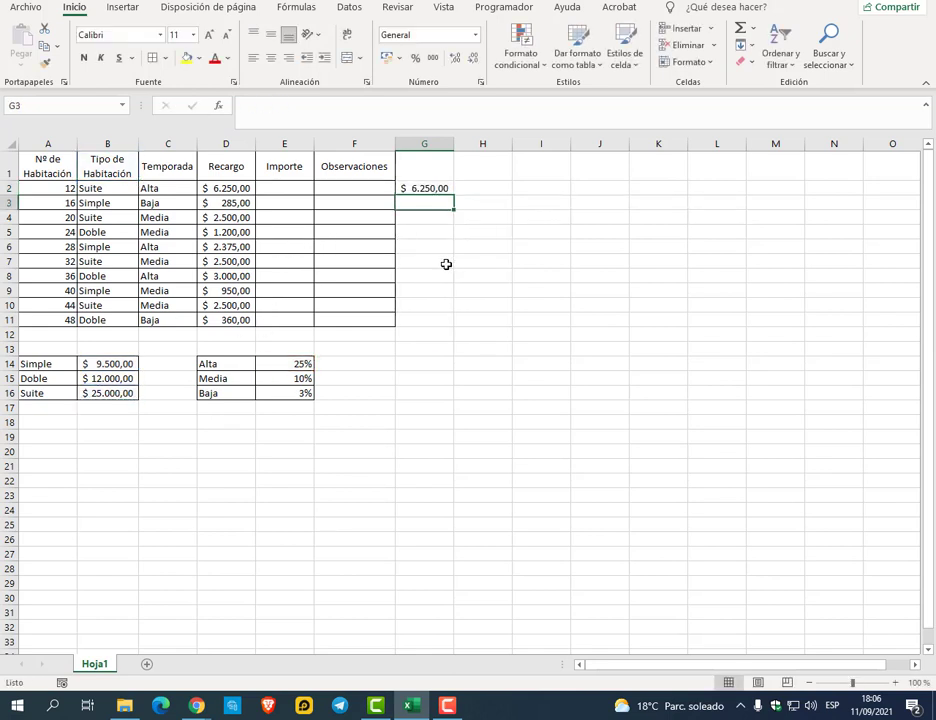
Clear the check formula from G2
click(424, 188)
key(Delete)
click(430, 276)
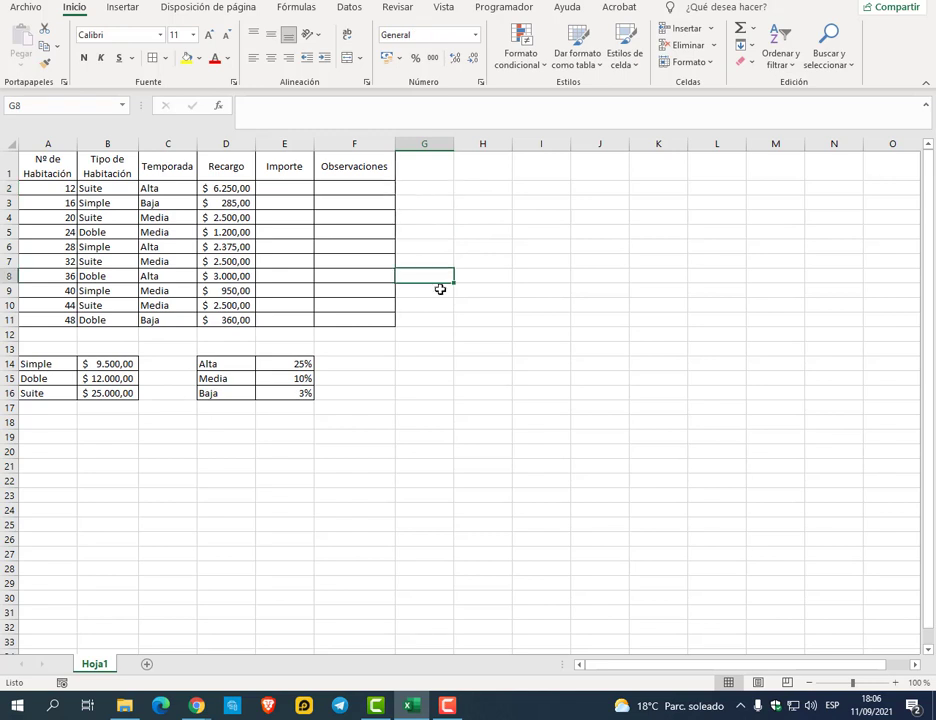
text(=)
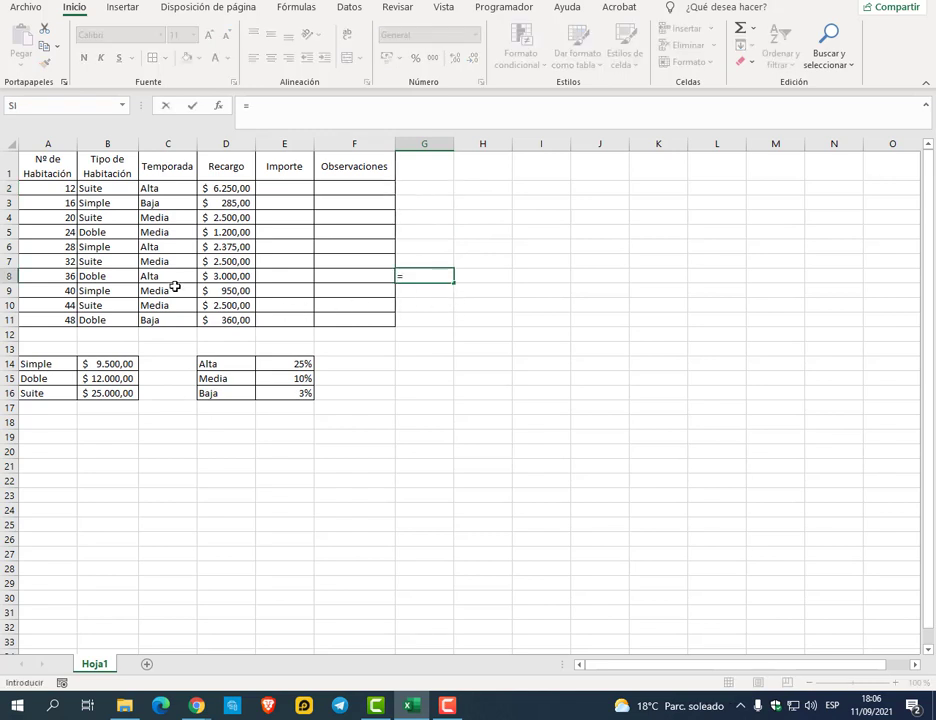
key(Escape)
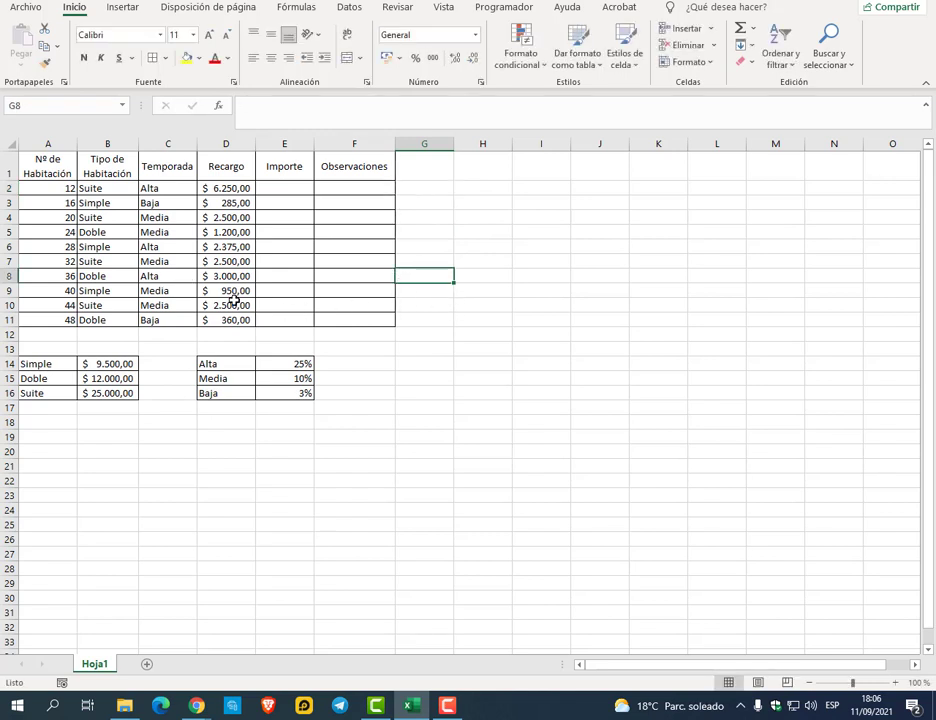
Try the check formula =B7*E15 in G7 for the Suite room in the Media season
click(418, 264)
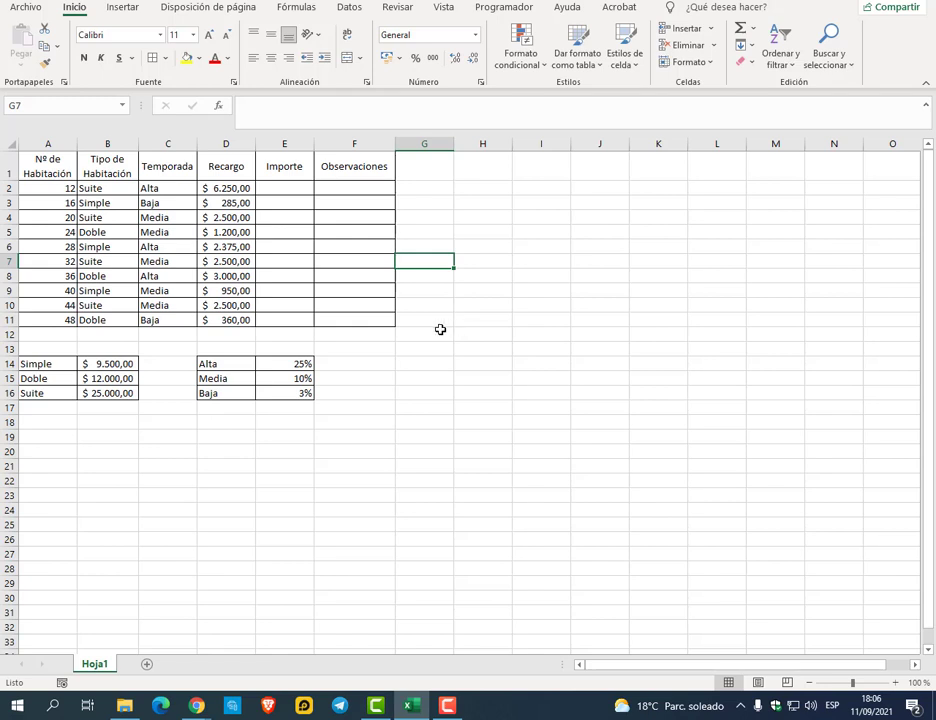
text(=)
click(112, 262)
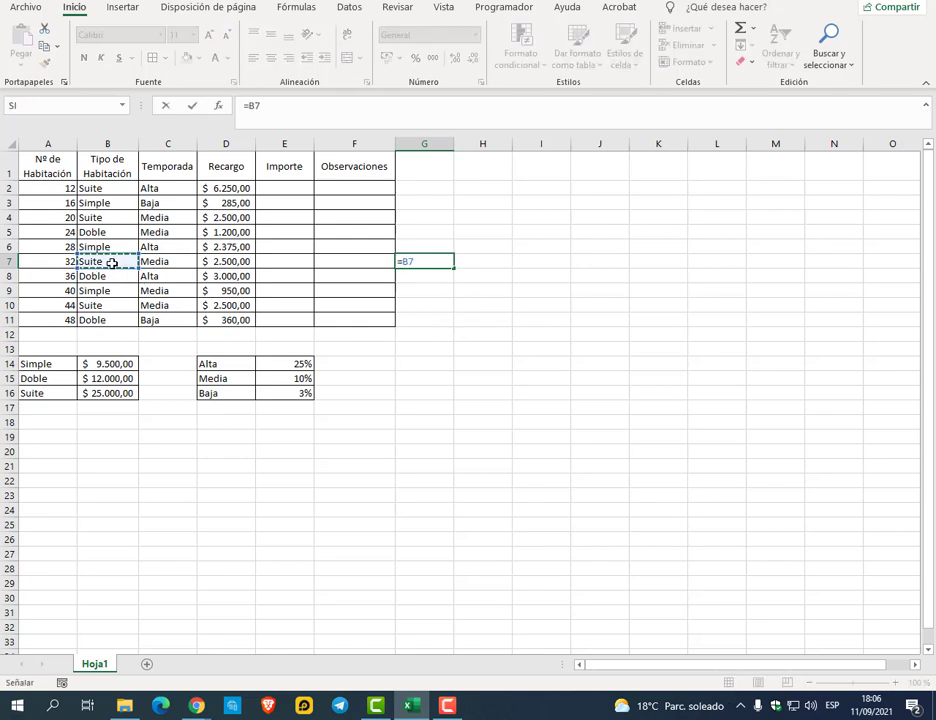
text(*)
click(266, 380)
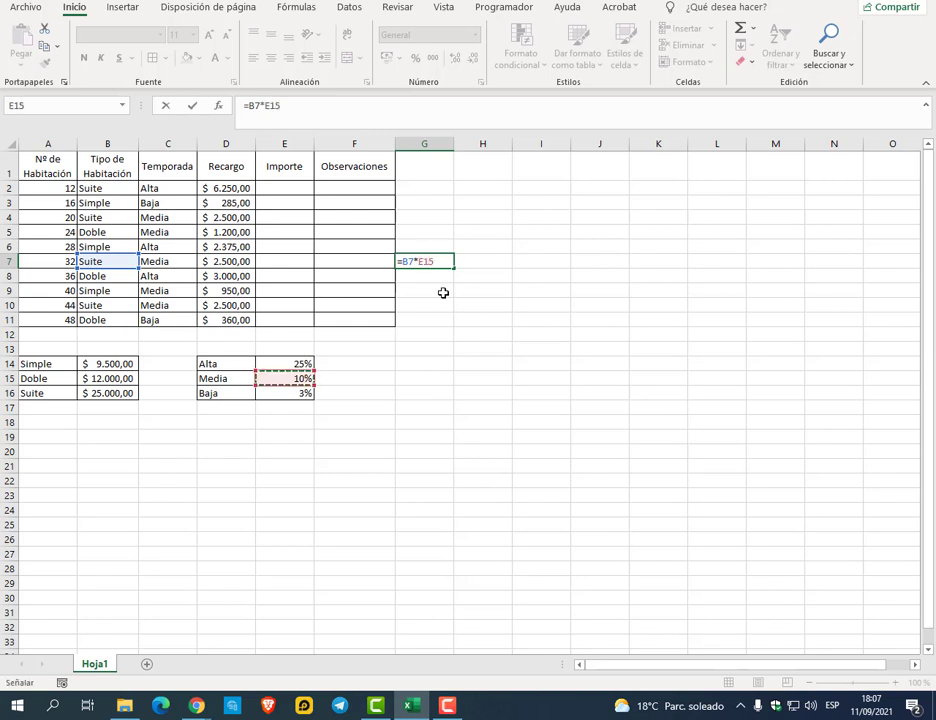
key(Return)
click(428, 260)
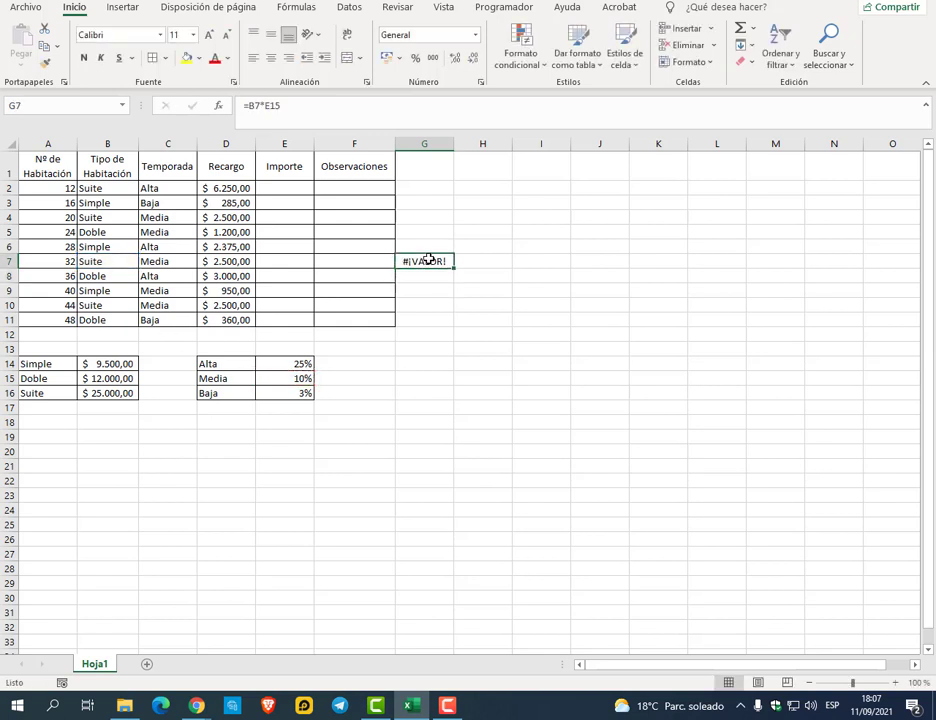
Correct the check formula in G7 to =B16*E15 so it uses the Suite price
double_click(428, 260)
key(Delete)
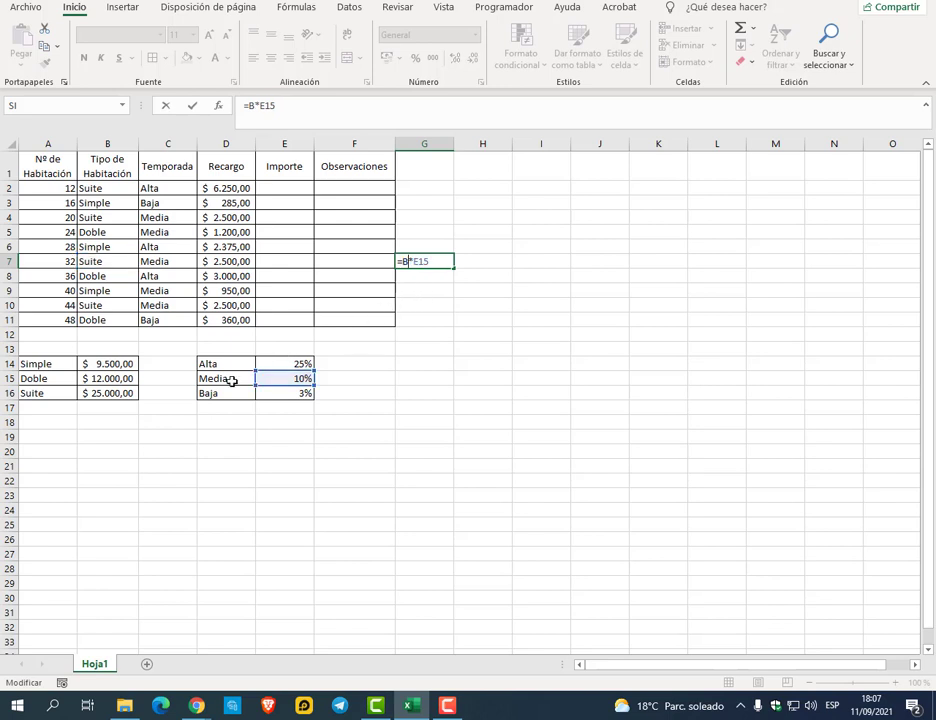
key(BackSpace)
click(105, 392)
key(Return)
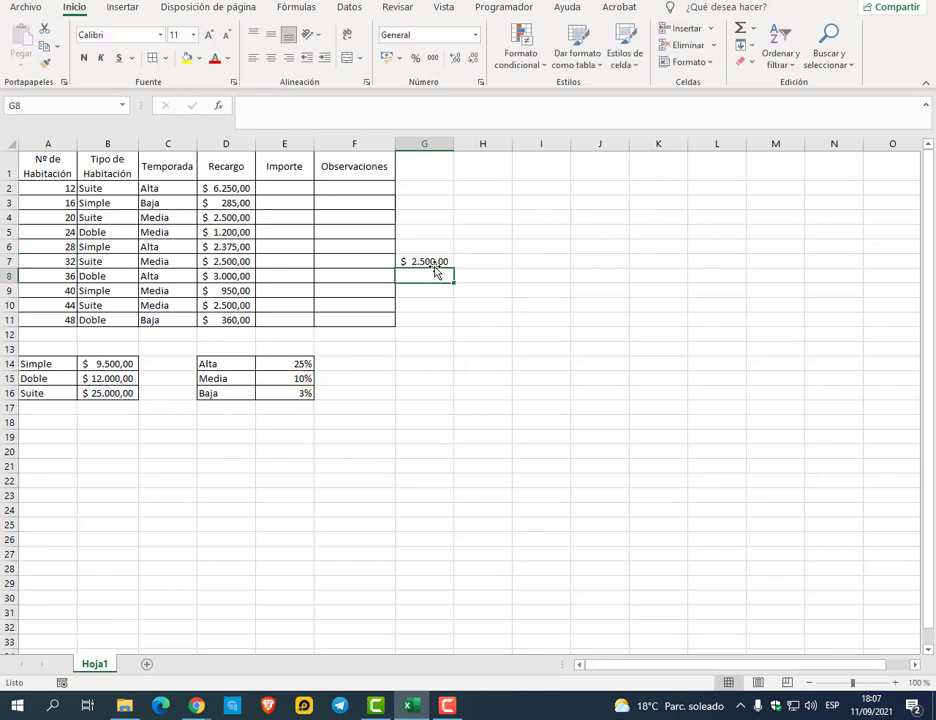
double_click(432, 260)
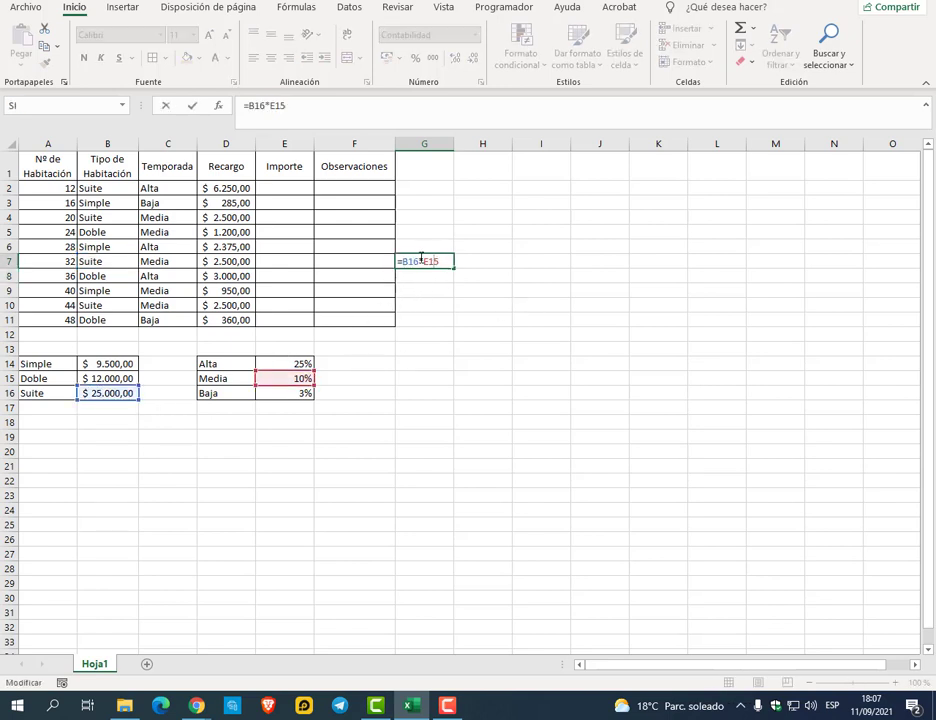
key(Escape)
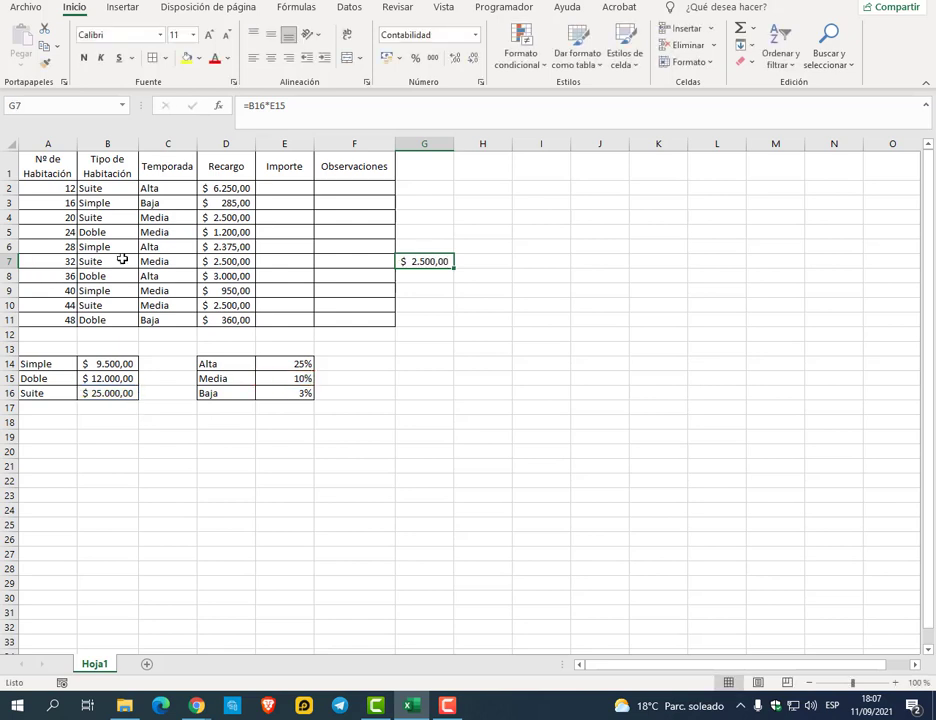
Set the room type in B7 to Doble and replace the G7 check formula with =B15*E15
click(121, 260)
click(145, 261)
click(128, 284)
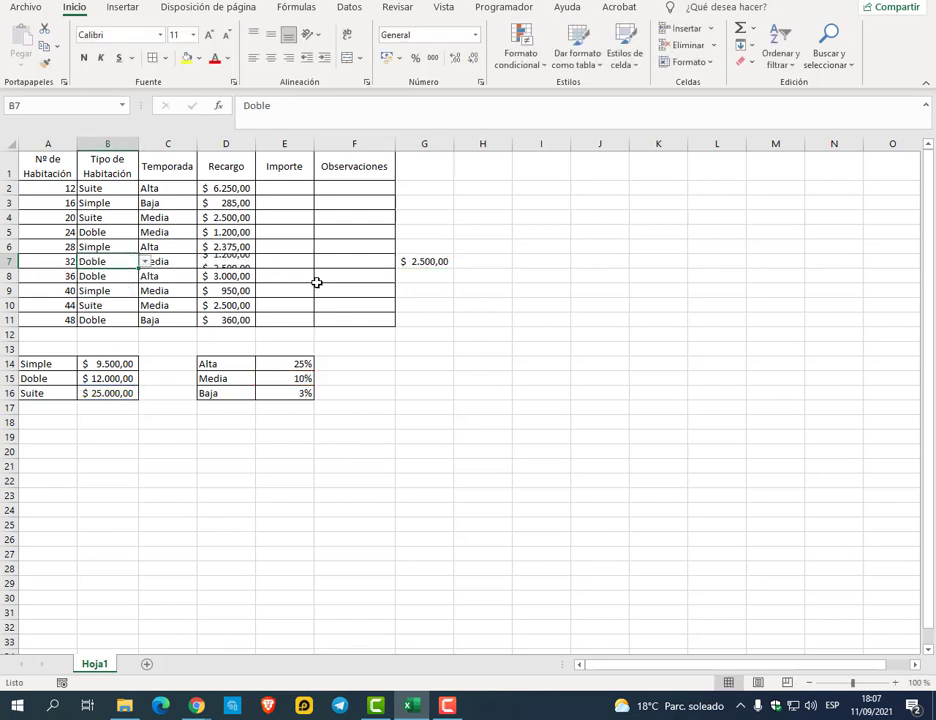
click(422, 261)
text(=)
click(110, 379)
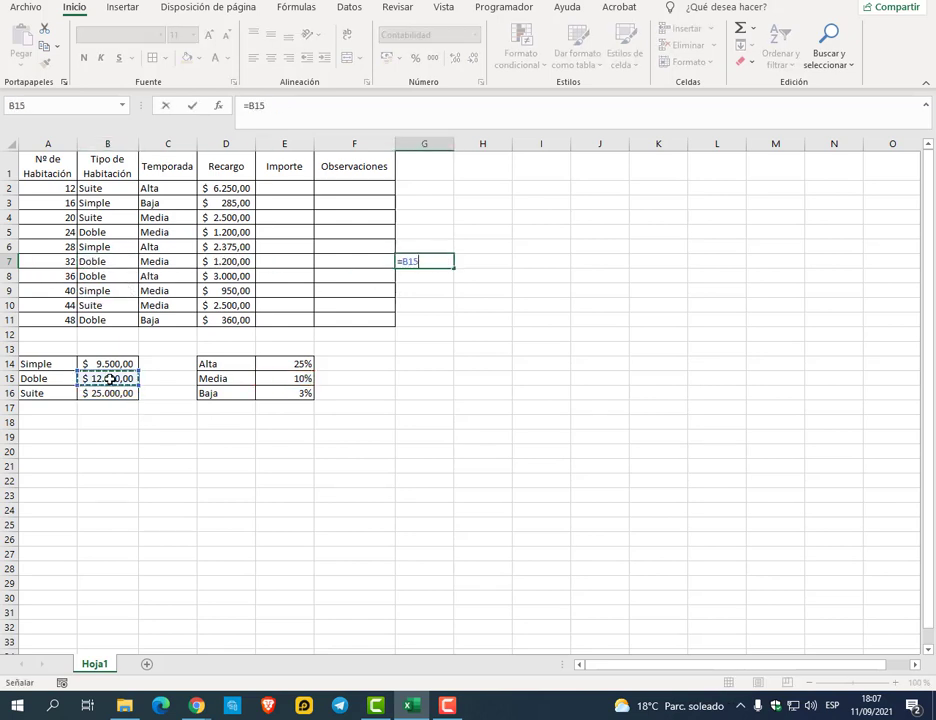
text(*)
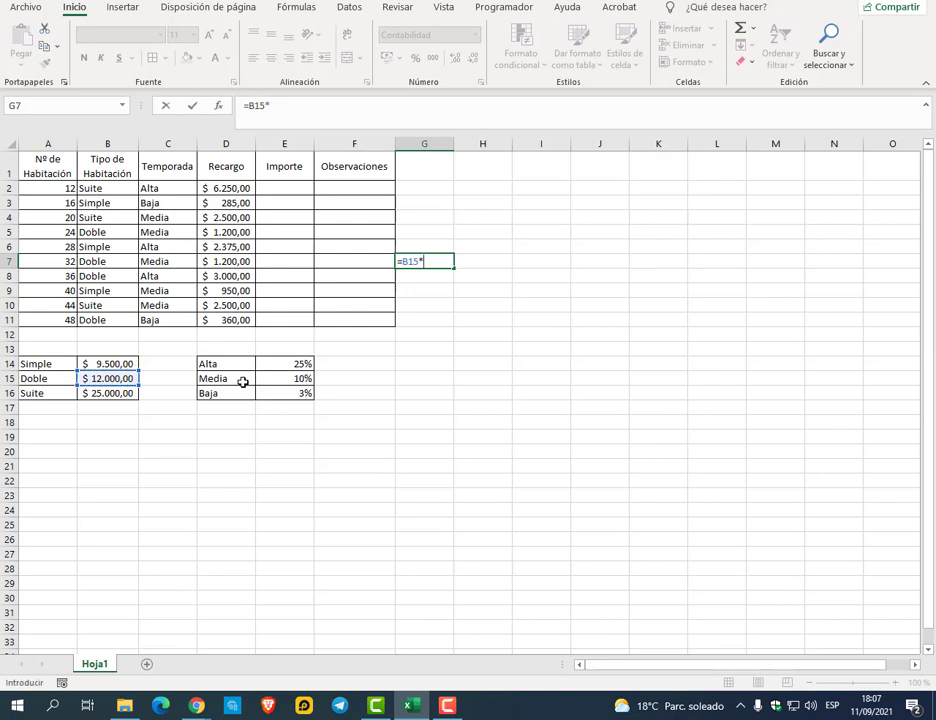
click(273, 381)
key(Return)
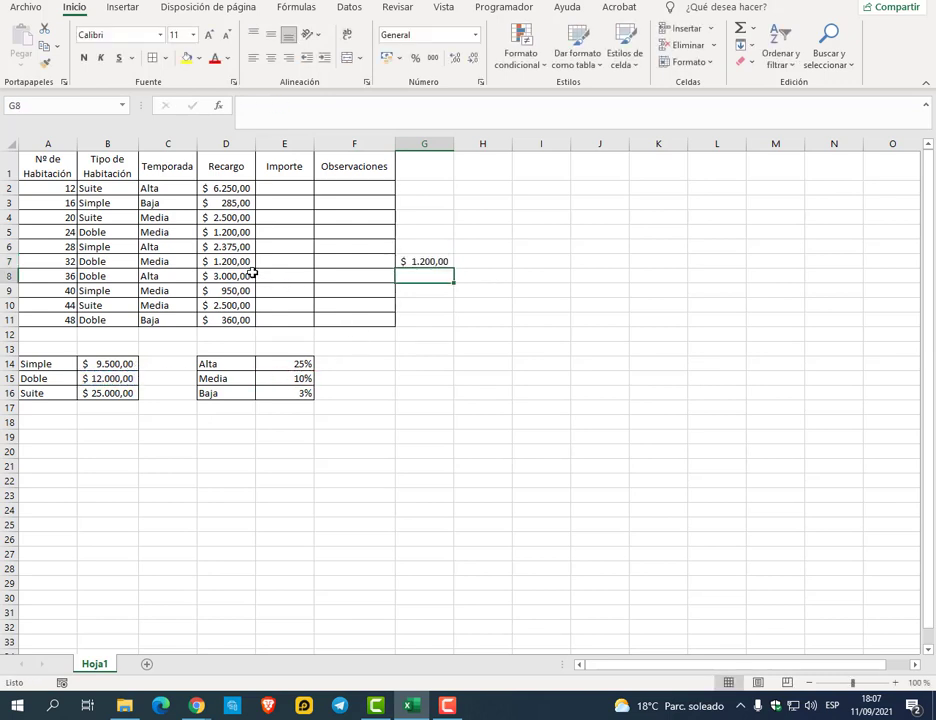
Change the check formula in G7 to =B14*E15, using the Simple price and the Media rate
double_click(443, 261)
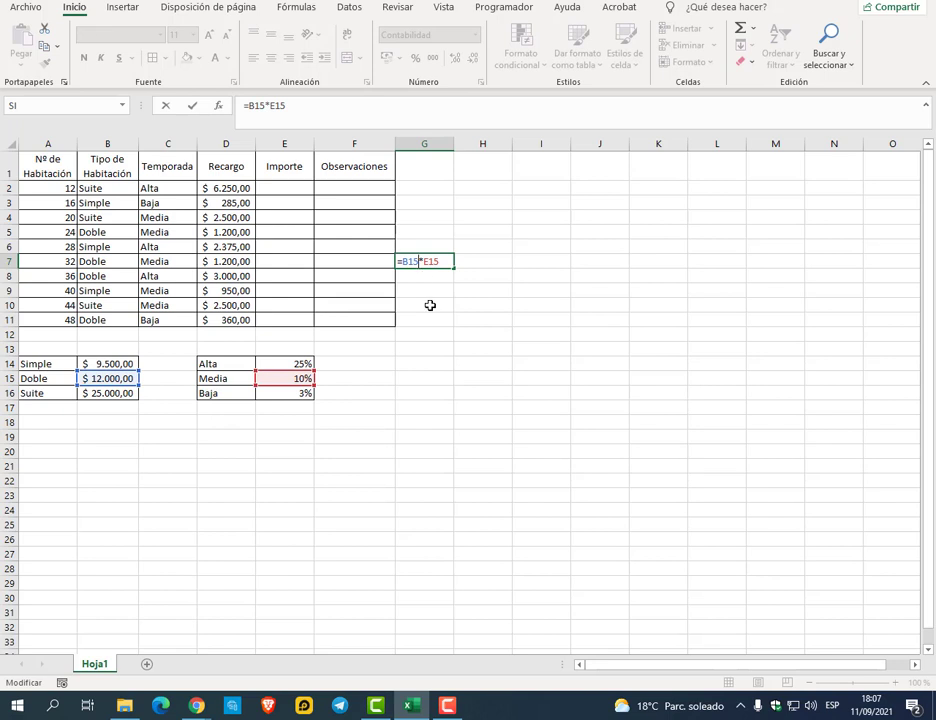
key(Left)
key(Left)
key(Left)
key(Left)
key(BackSpace)
key(BackSpace)
key(BackSpace)
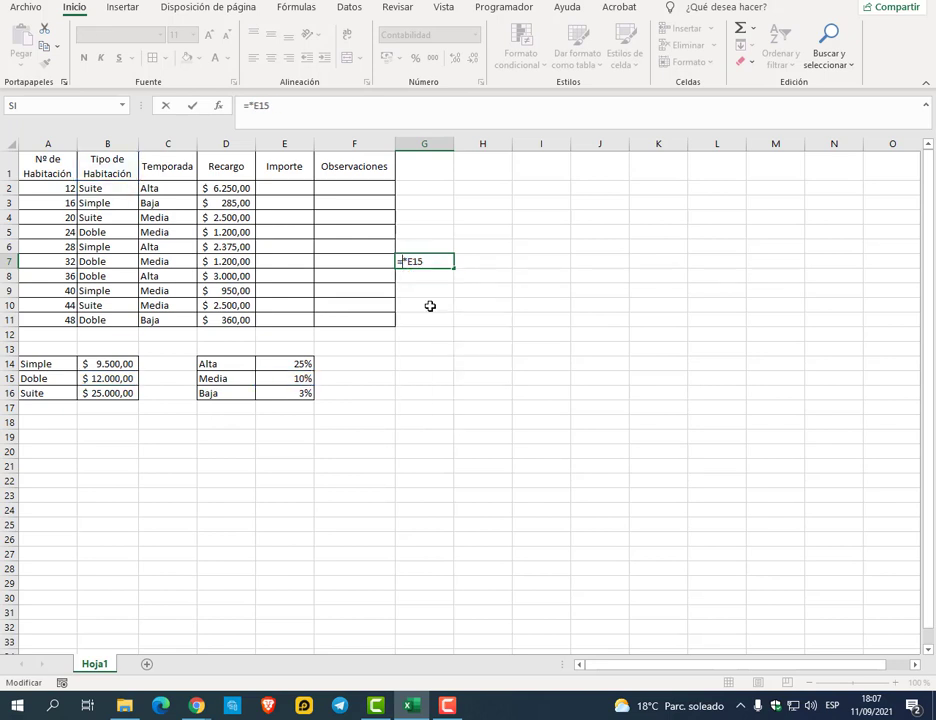
click(119, 363)
key(Return)
Set the room type in B7 to Simple and compare its Recargo with the check formula in G7
click(131, 264)
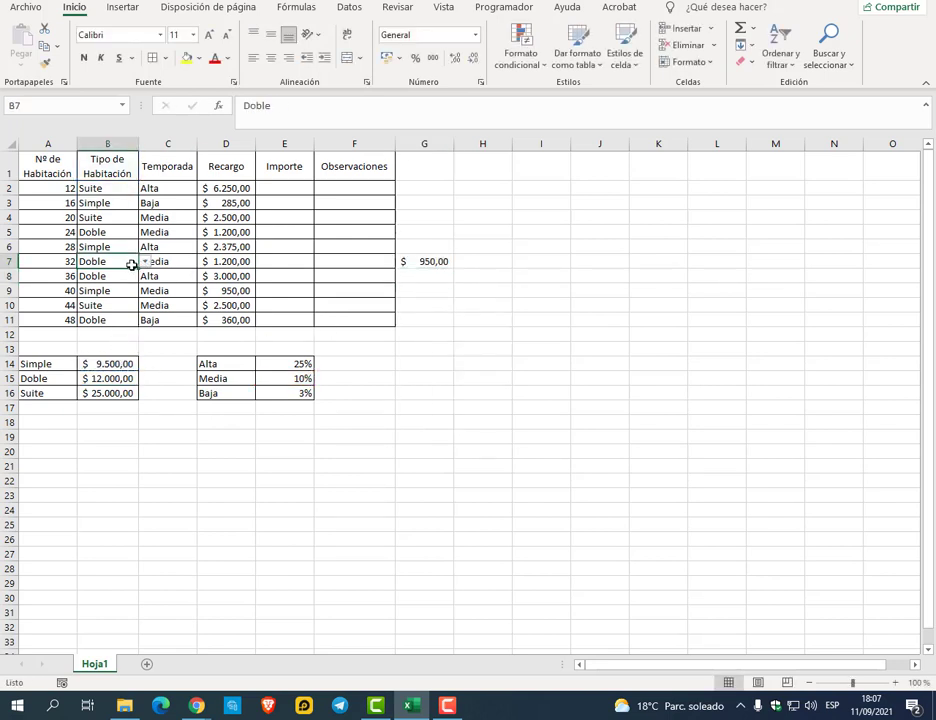
click(146, 261)
click(125, 272)
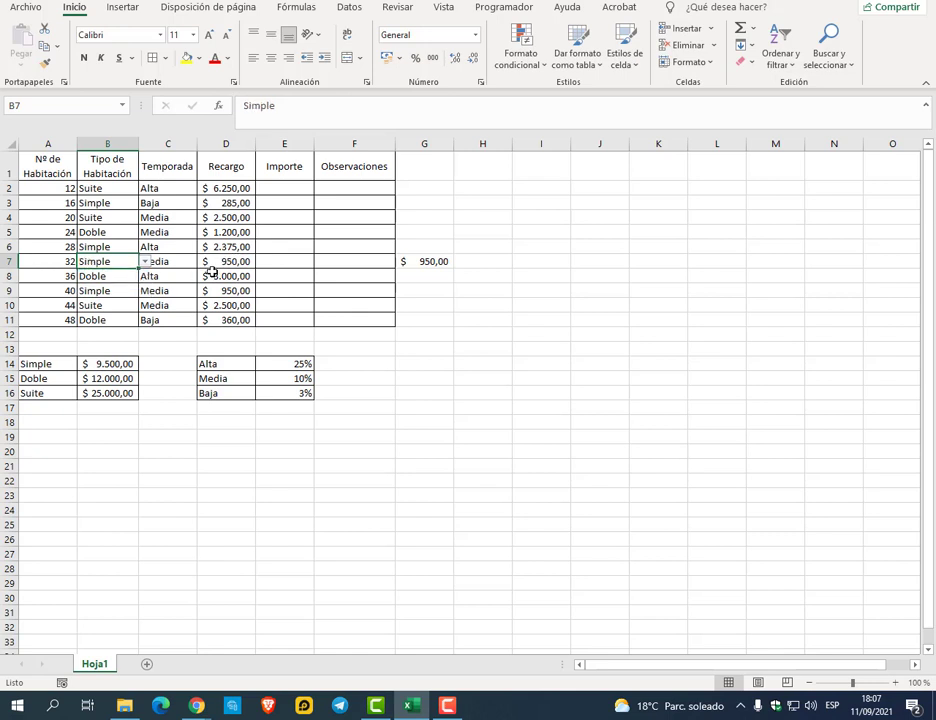
click(443, 263)
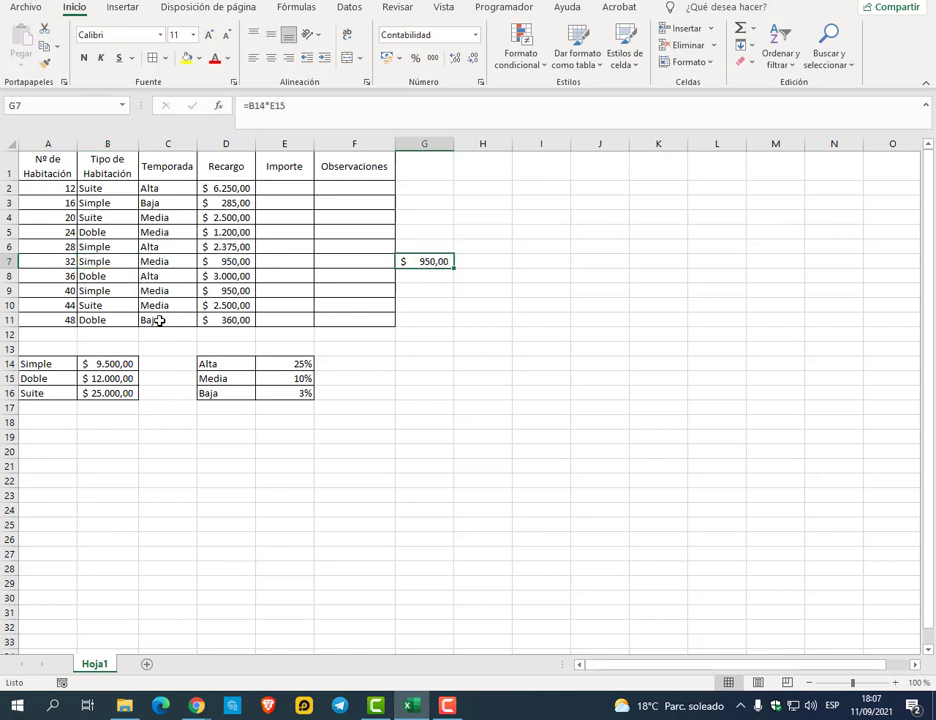
Clear the check formula in G7 and enter =B15*E16 in G11 to check the Doble surcharge for the Baja season
key(Delete)
click(408, 320)
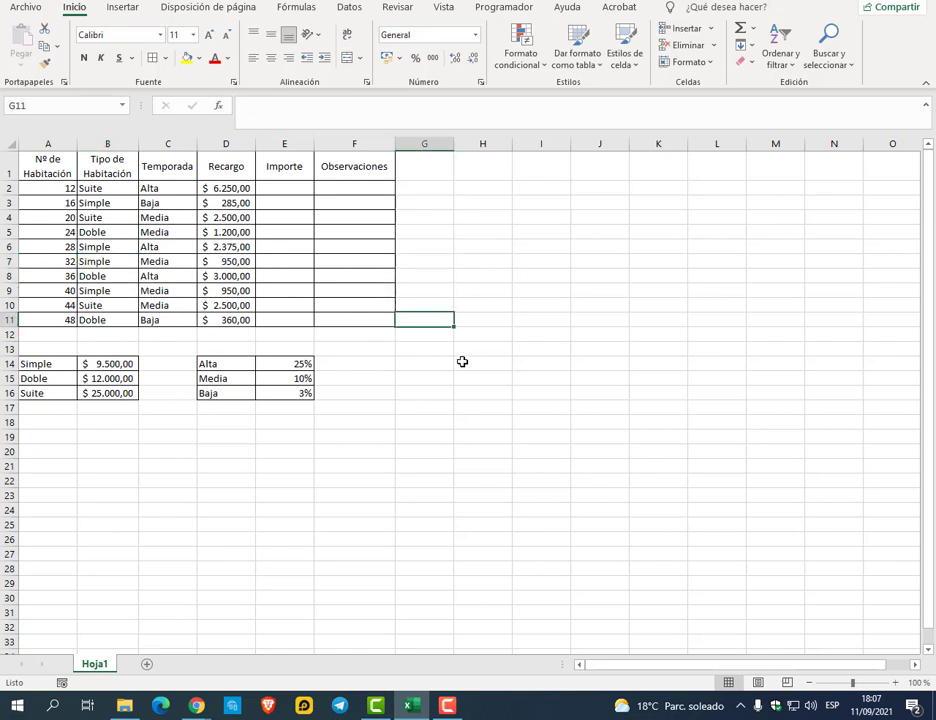
text(=)
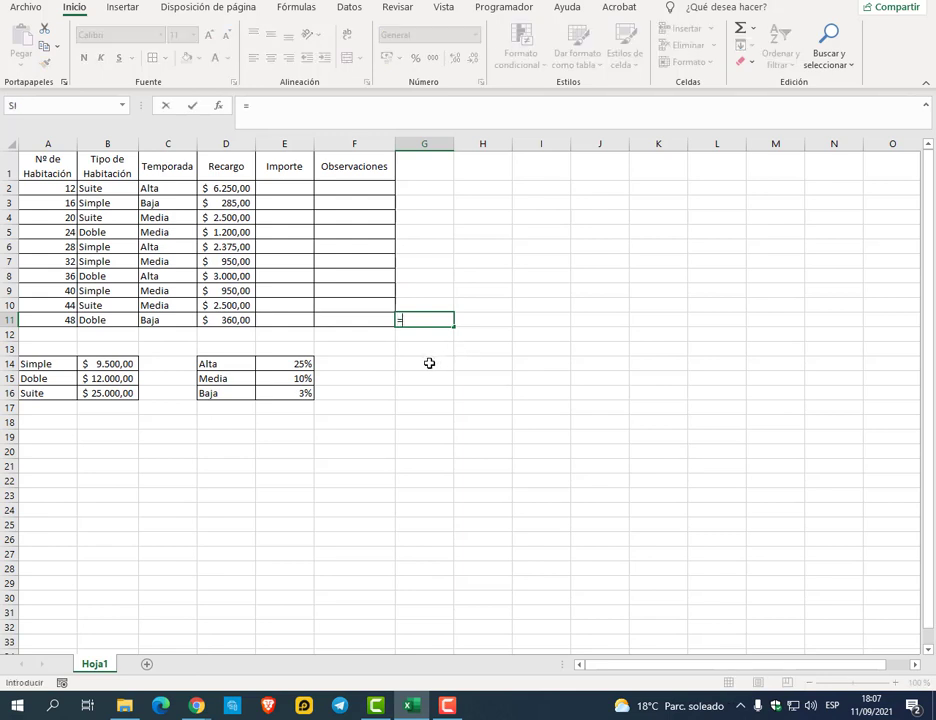
click(122, 379)
text(*)
click(288, 393)
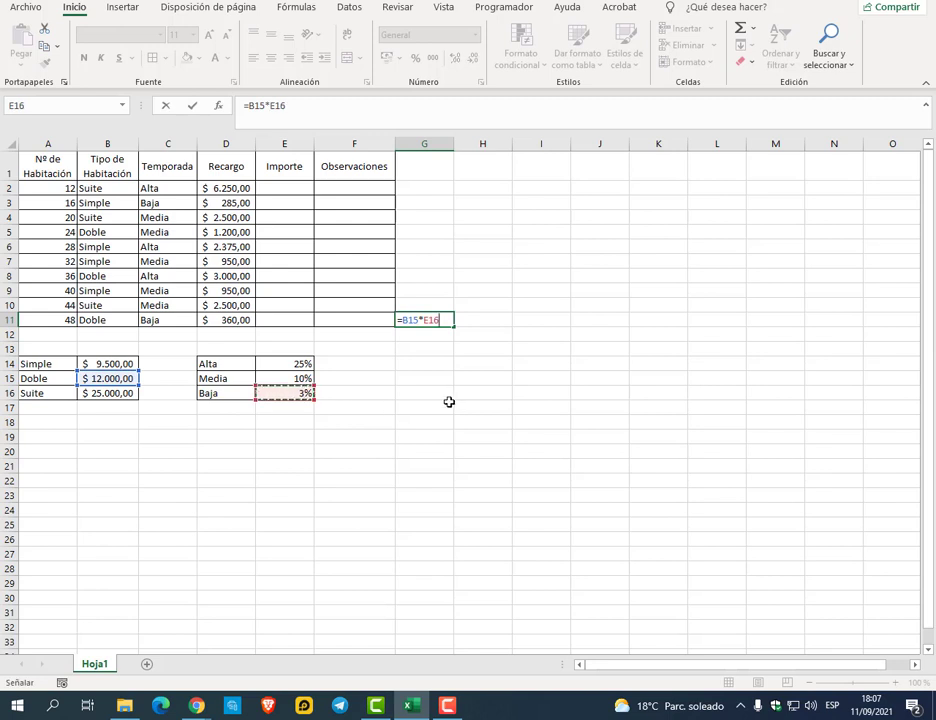
key(Return)
Set the room type in B11 to Simple and change the G11 check formula to =B14*E16
click(116, 321)
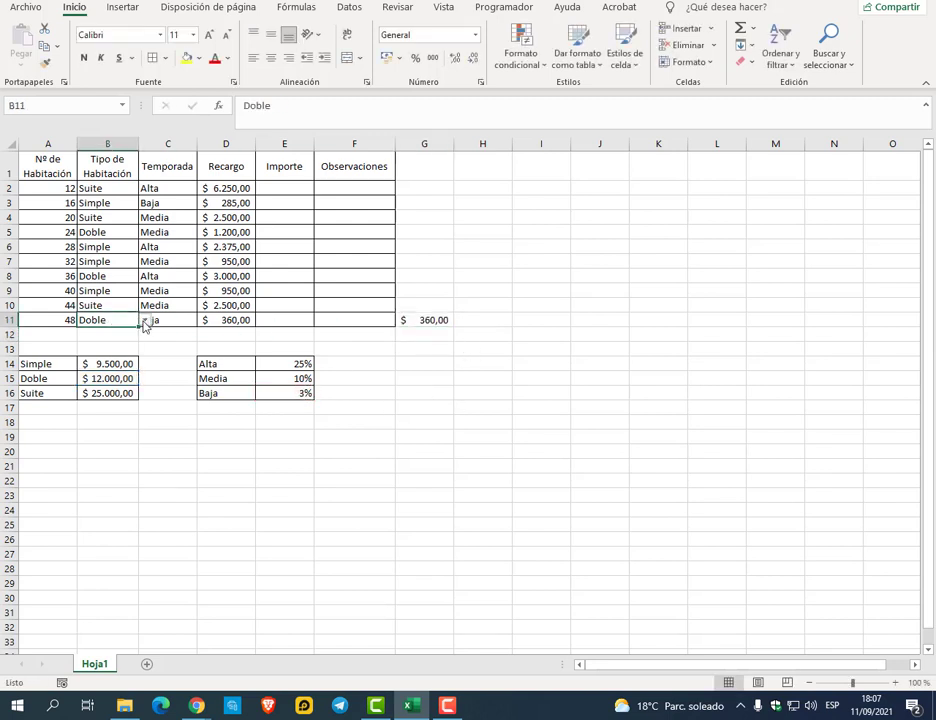
click(142, 321)
click(118, 329)
click(429, 318)
double_click(429, 318)
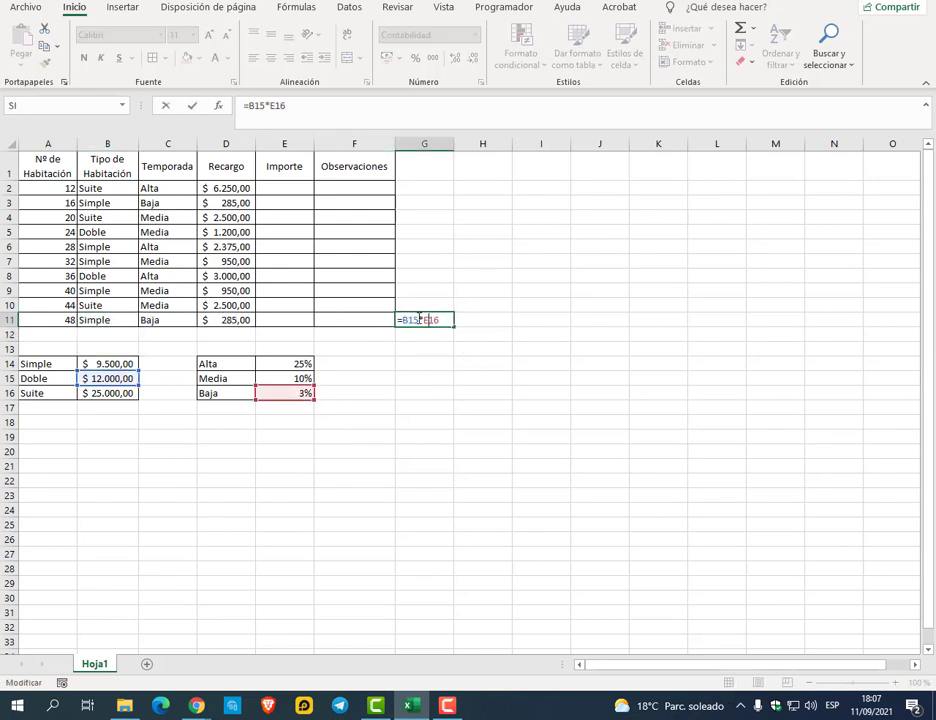
key(BackSpace)
key(BackSpace)
key(BackSpace)
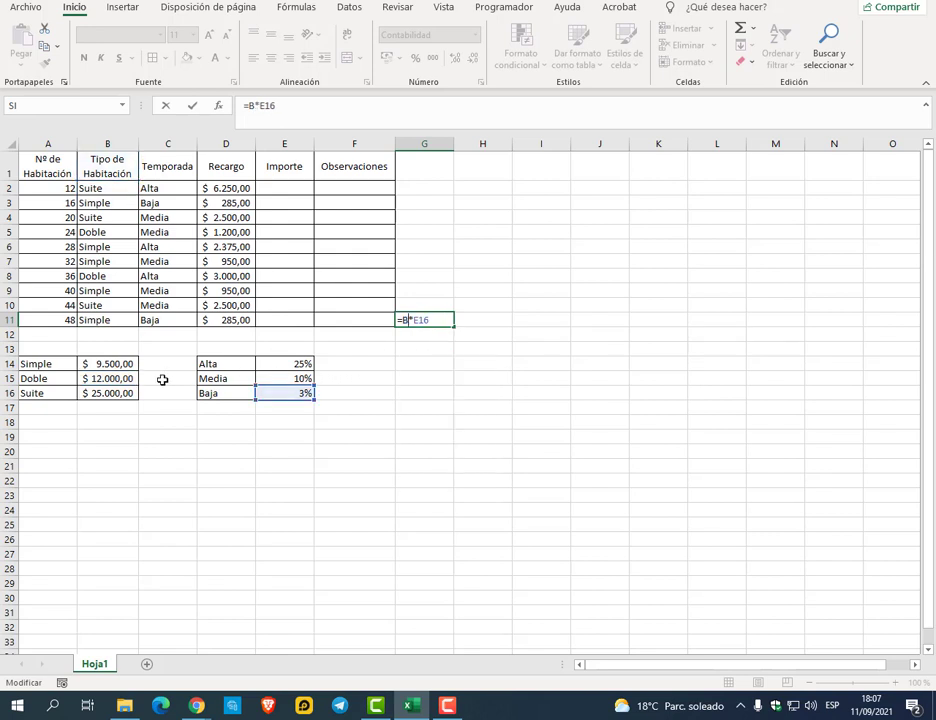
click(128, 364)
key(Return)
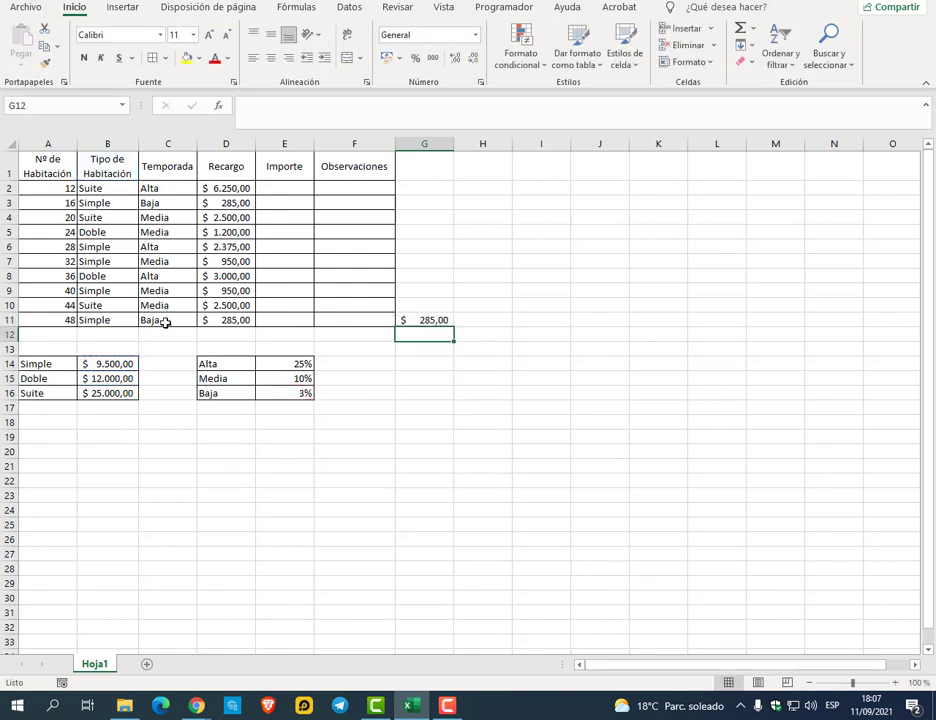
Set the room type in B11 to Suite
click(128, 320)
click(145, 320)
click(113, 352)
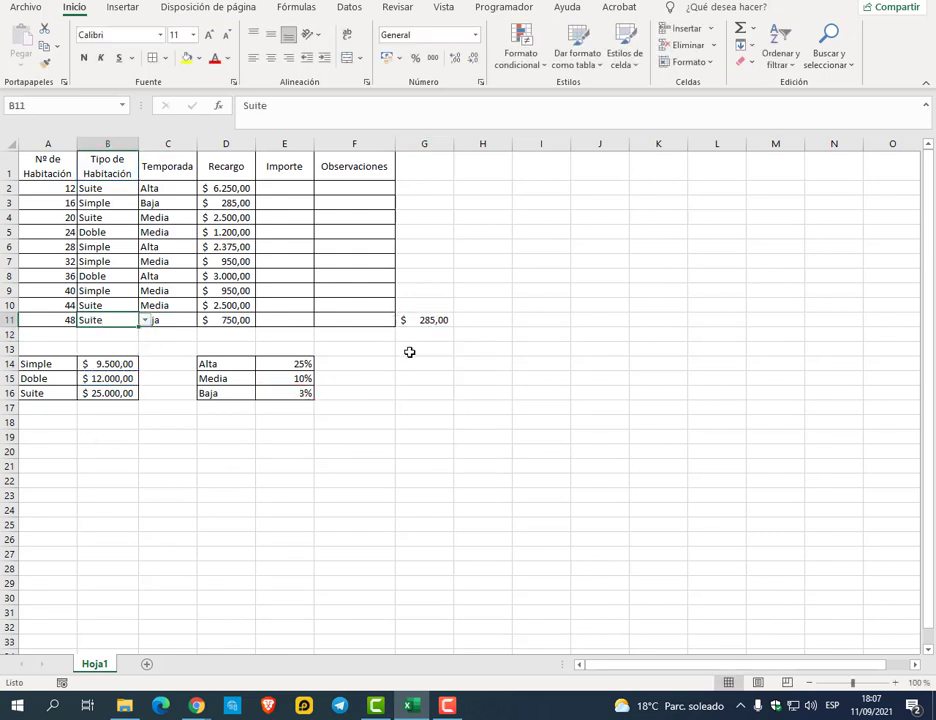
Check the Suite surcharge by changing the G11 formula to =B16*E16, and clear that check cell
click(432, 322)
double_click(431, 320)
click(419, 320)
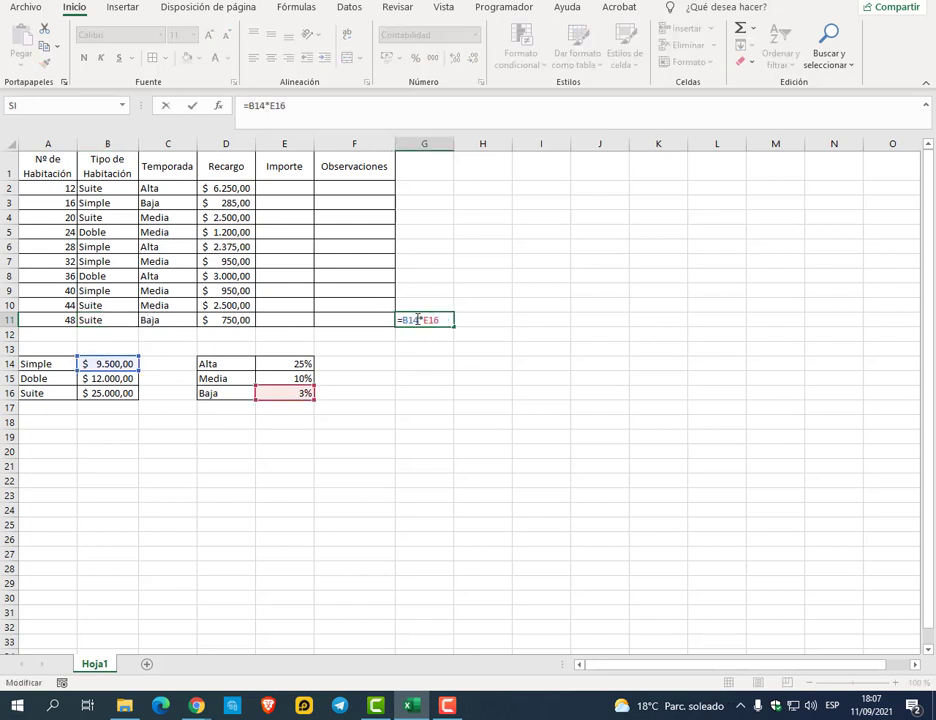
key(BackSpace)
key(BackSpace)
key(BackSpace)
click(124, 395)
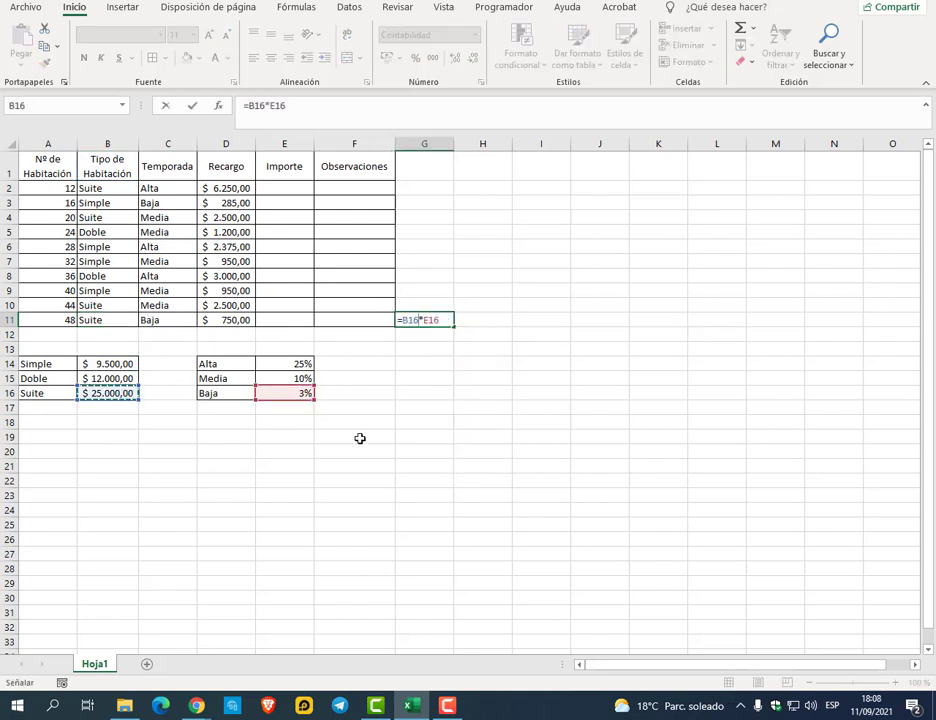
key(Return)
click(439, 320)
key(Delete)
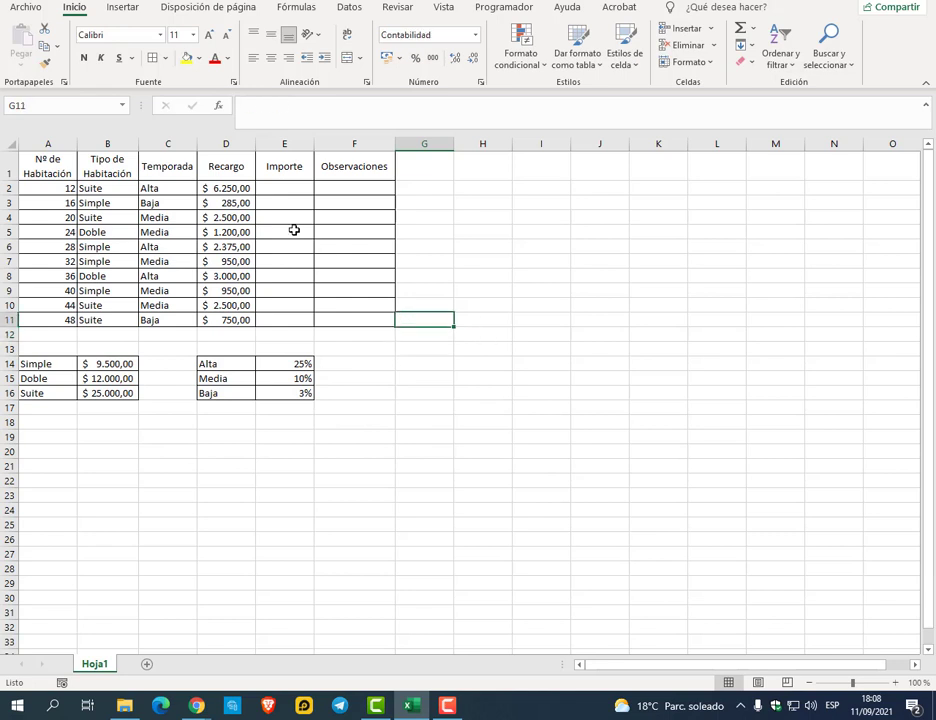
Start the Importe formula in E2 with =SI(B2="Simple";$B$14+D2, adding the Recargo to the fixed Simple price
click(290, 190)
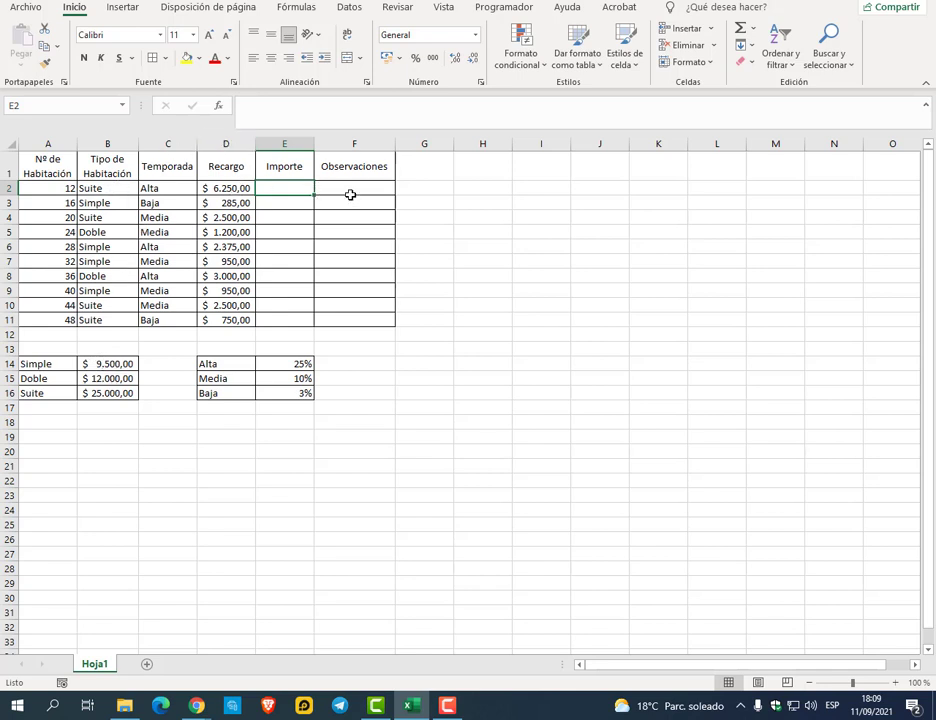
text(=)
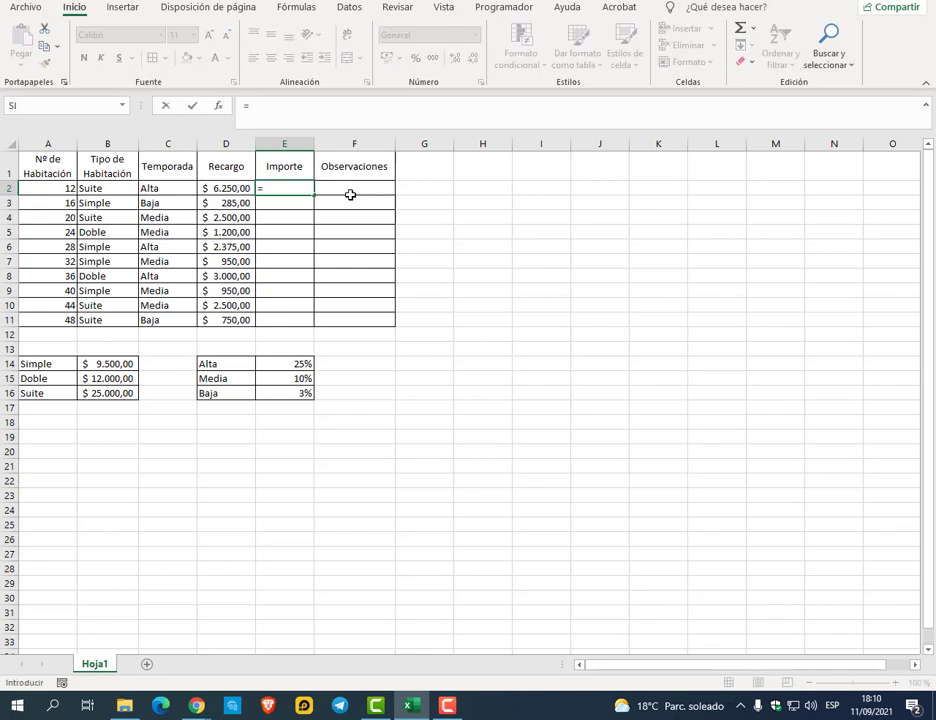
text(si)
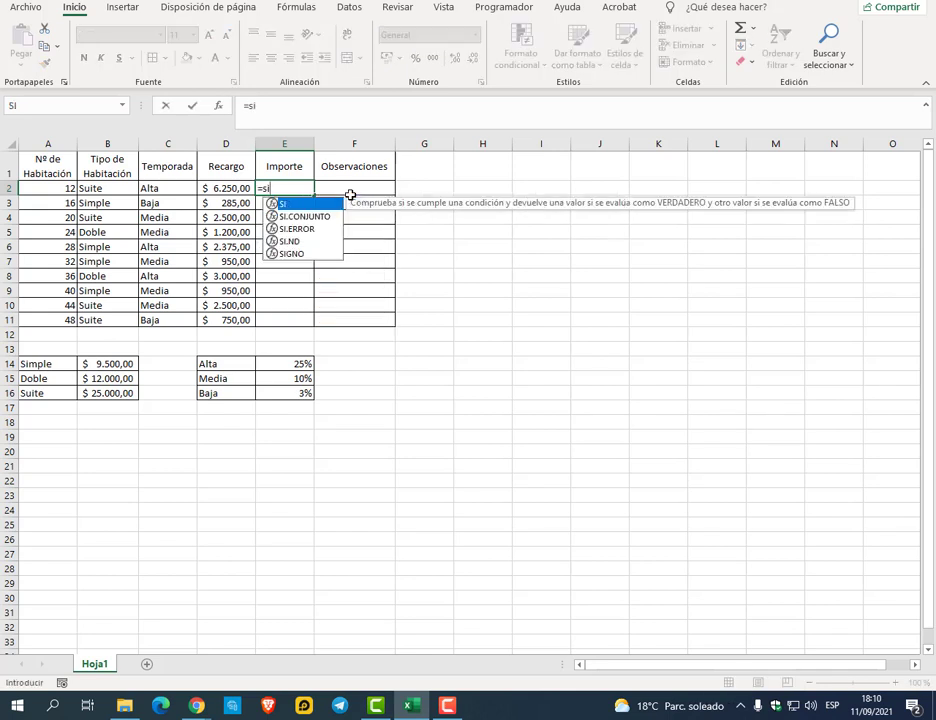
text(()
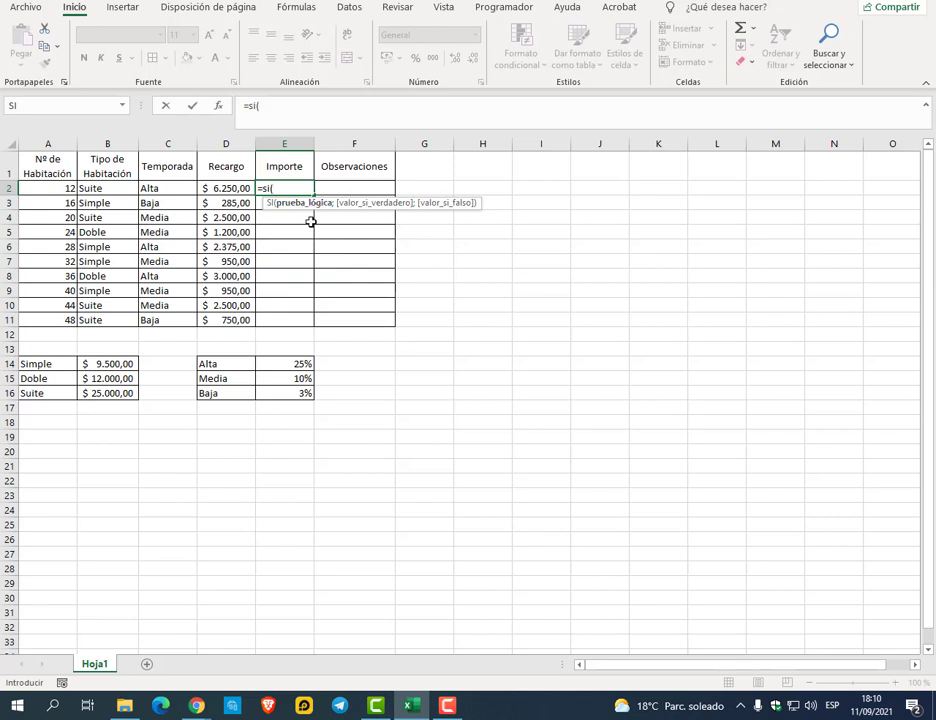
click(110, 188)
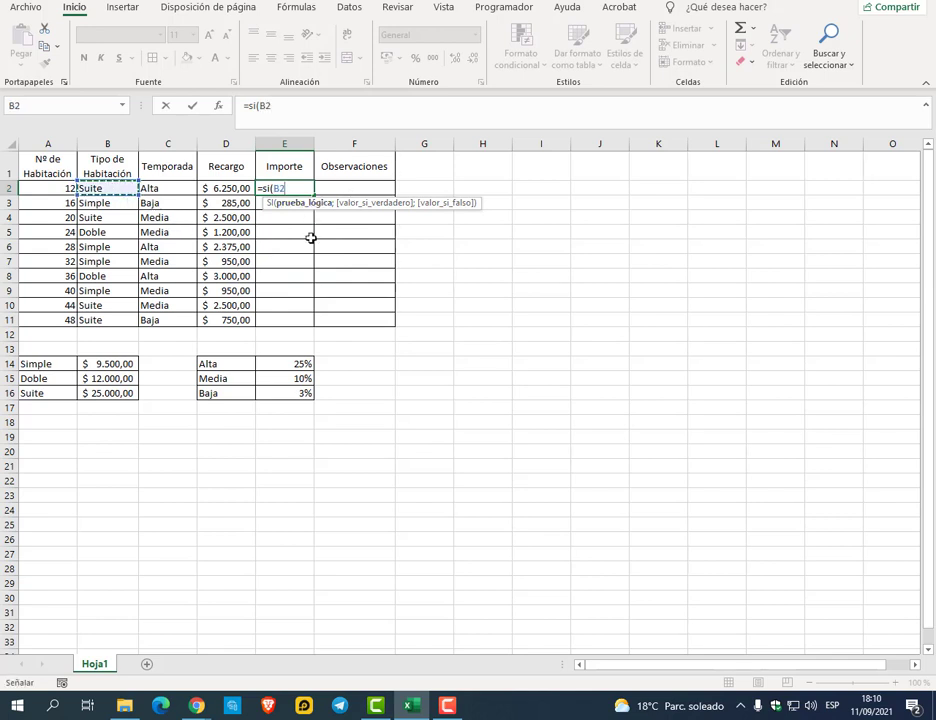
text(="Sim)
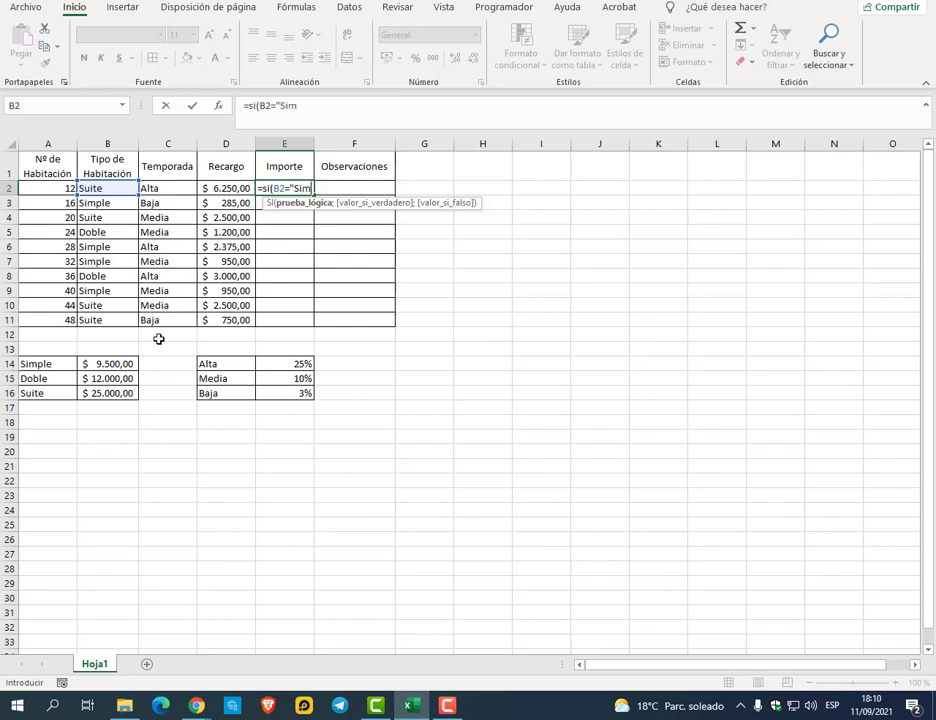
text(ple";)
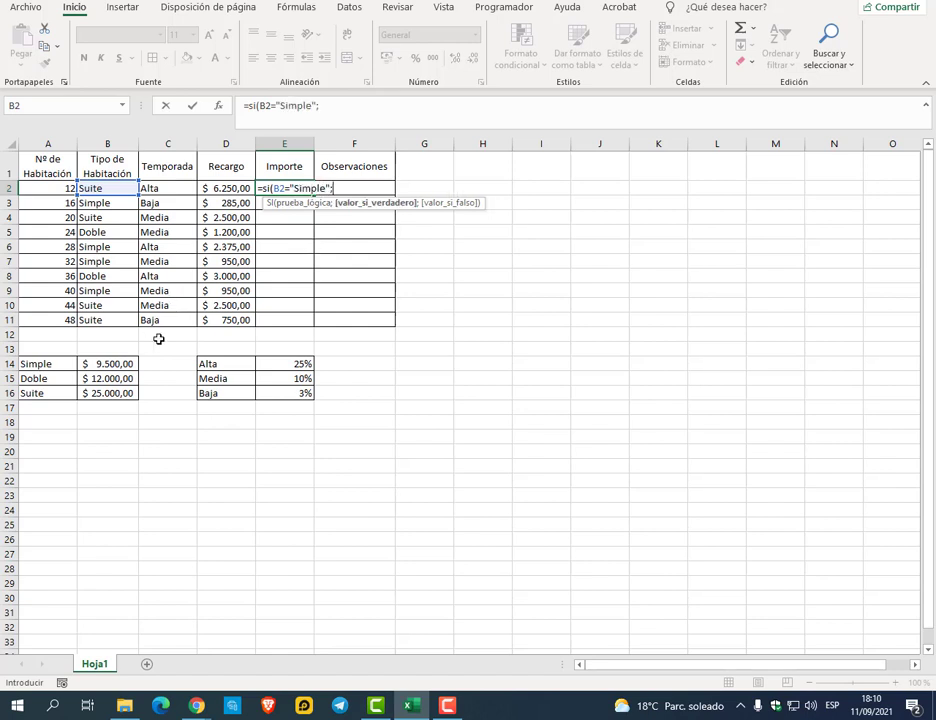
click(106, 363)
key(F4)
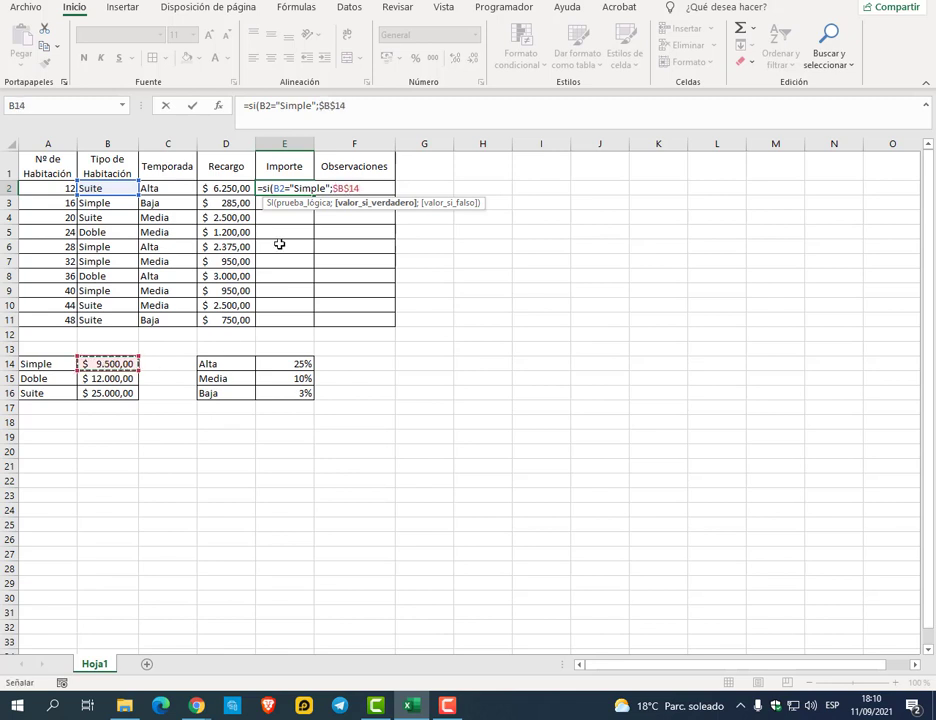
text(+)
click(221, 188)
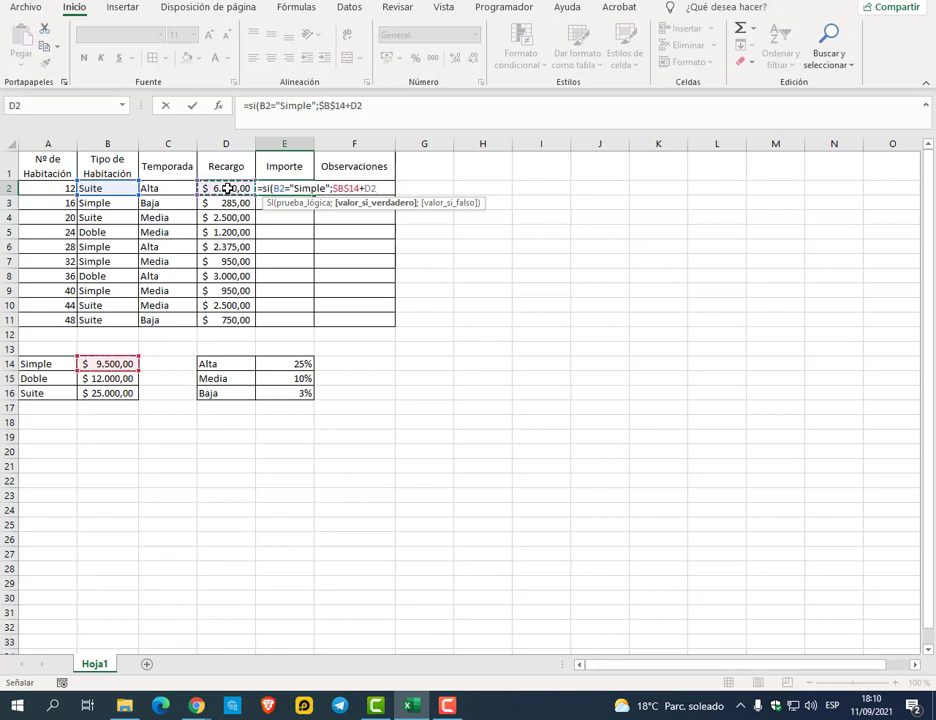
Remove the +D2 term from the unfinished SI formula in Importe cell E2
double_click(381, 189)
key(BackSpace)
key(BackSpace)
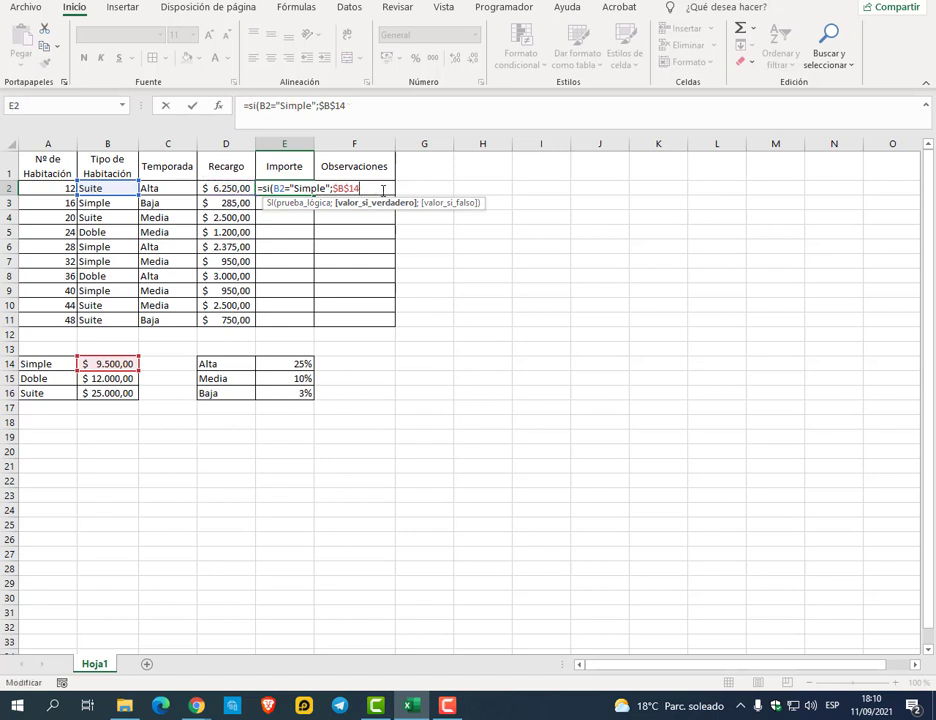
Nest a second SI as the false value in E2, testing B2="Doble" and returning the absolute reference $B$15
text(;)
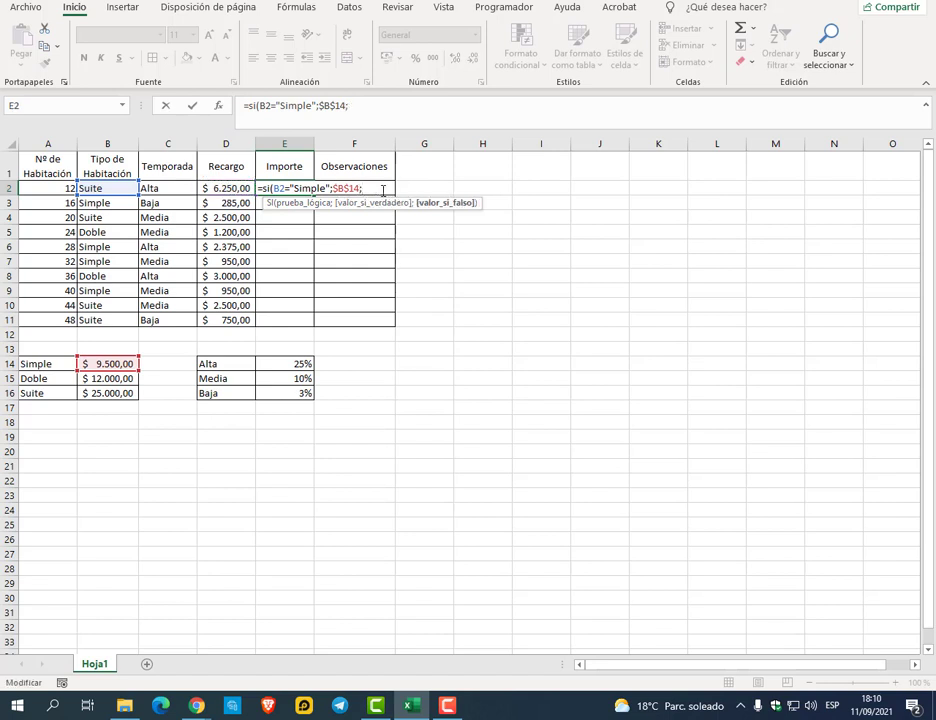
text(si()
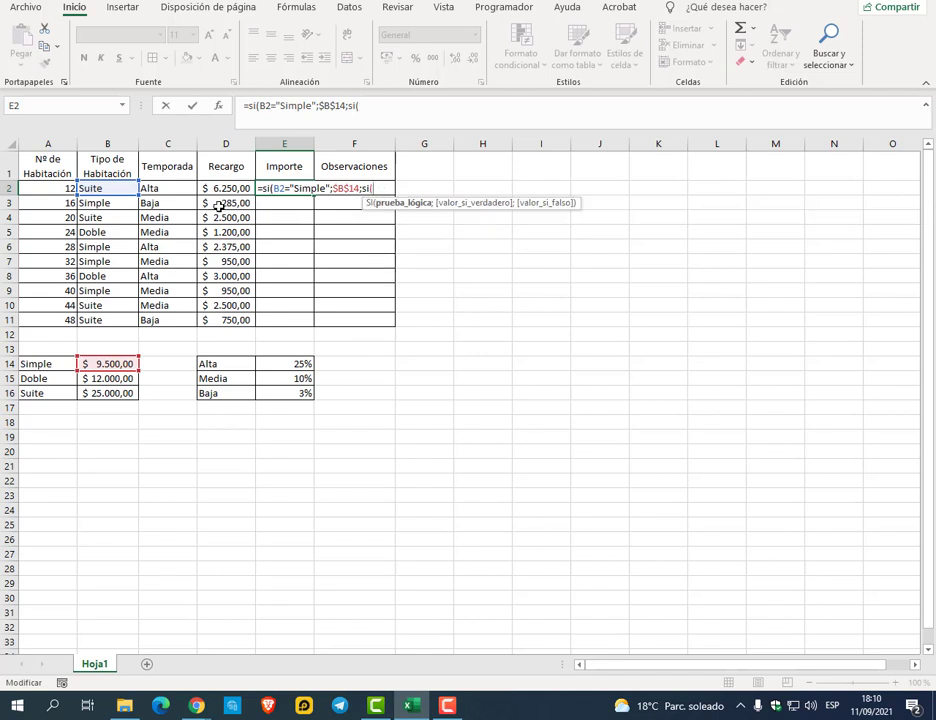
click(108, 188)
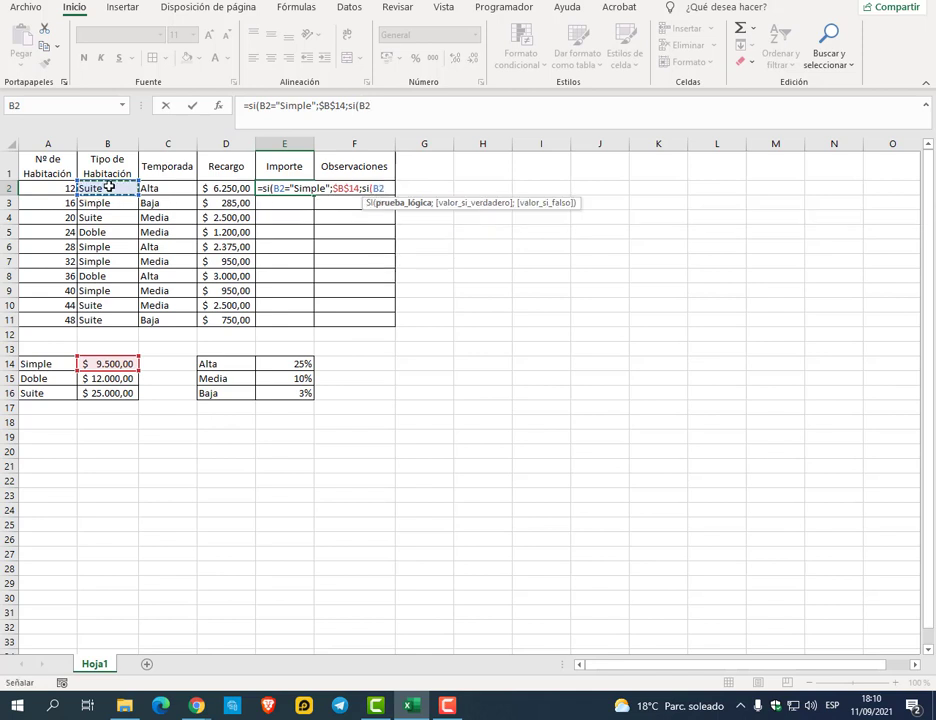
text(="Doble)
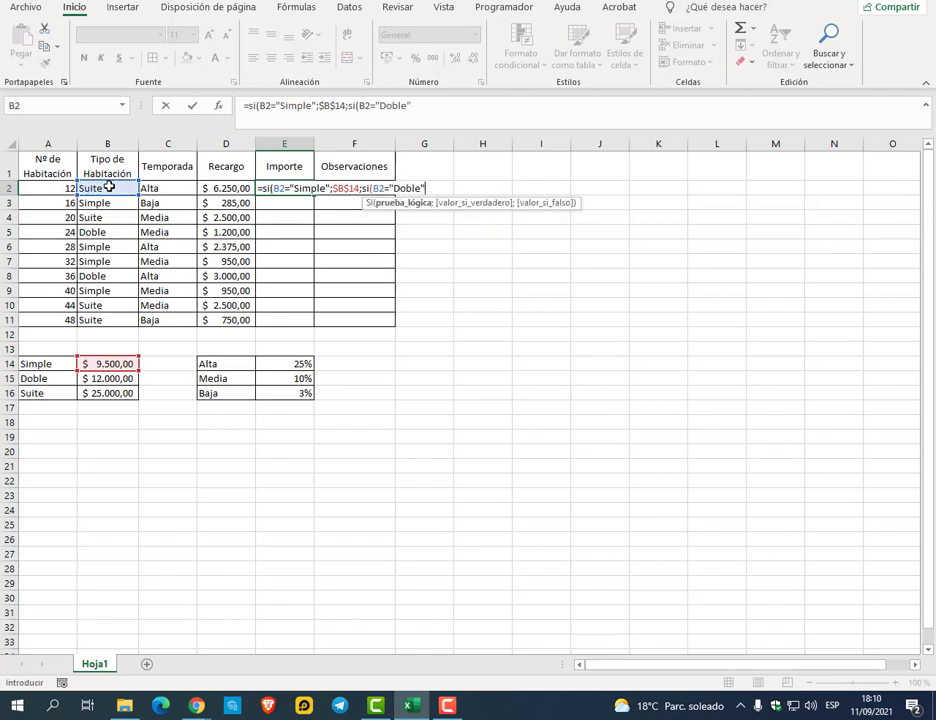
text(";)
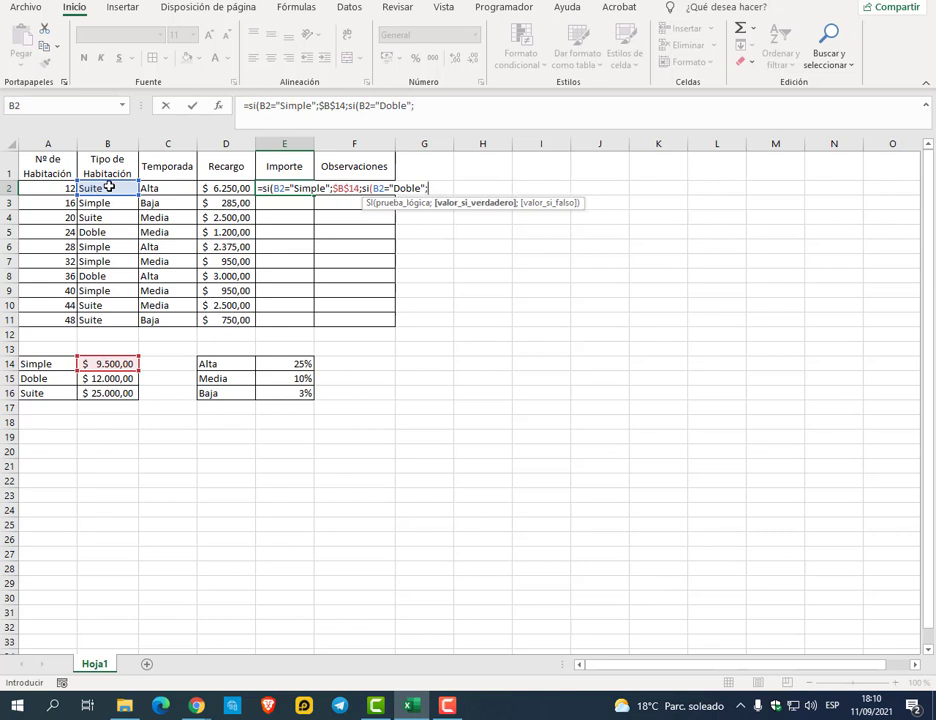
click(101, 379)
key(F4)
Nest a third SI in the E2 formula, testing B2="Suite" and returning the absolute reference $B$16
text(;si)
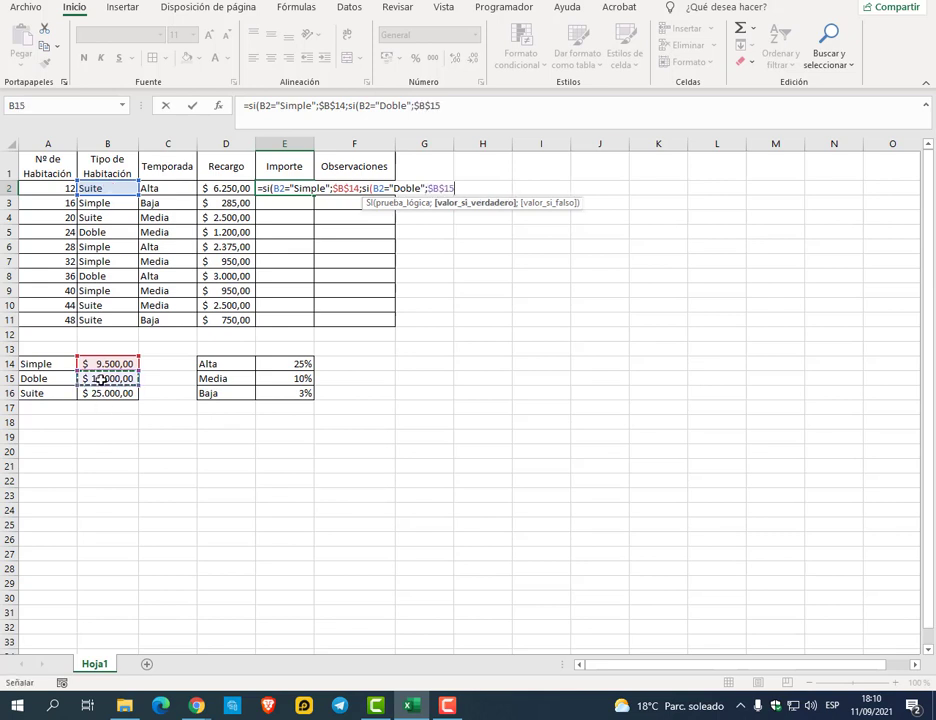
text(()
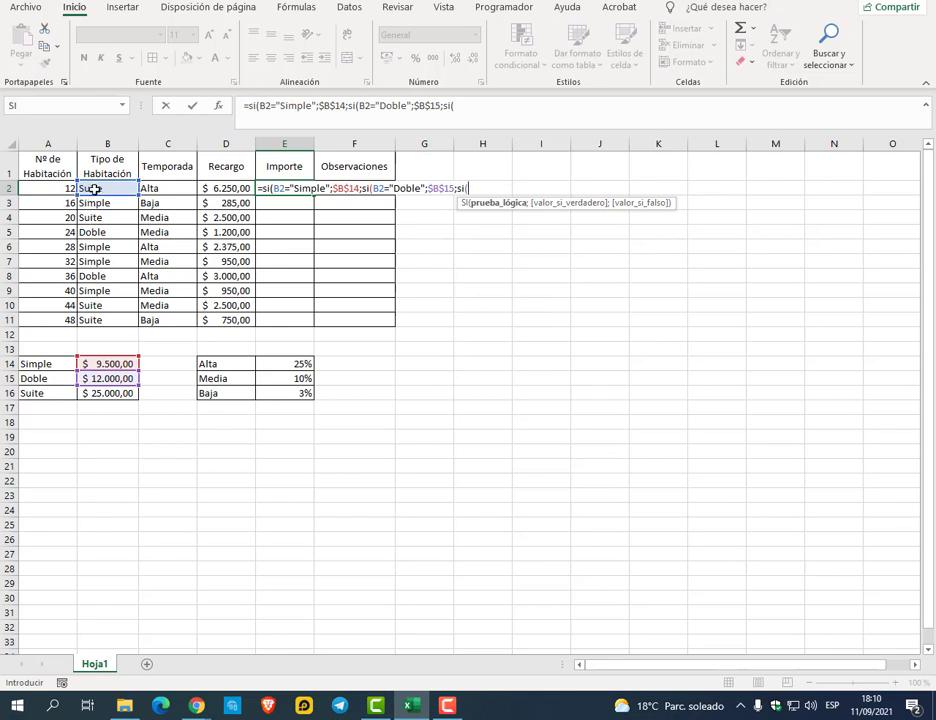
click(93, 188)
text(=")
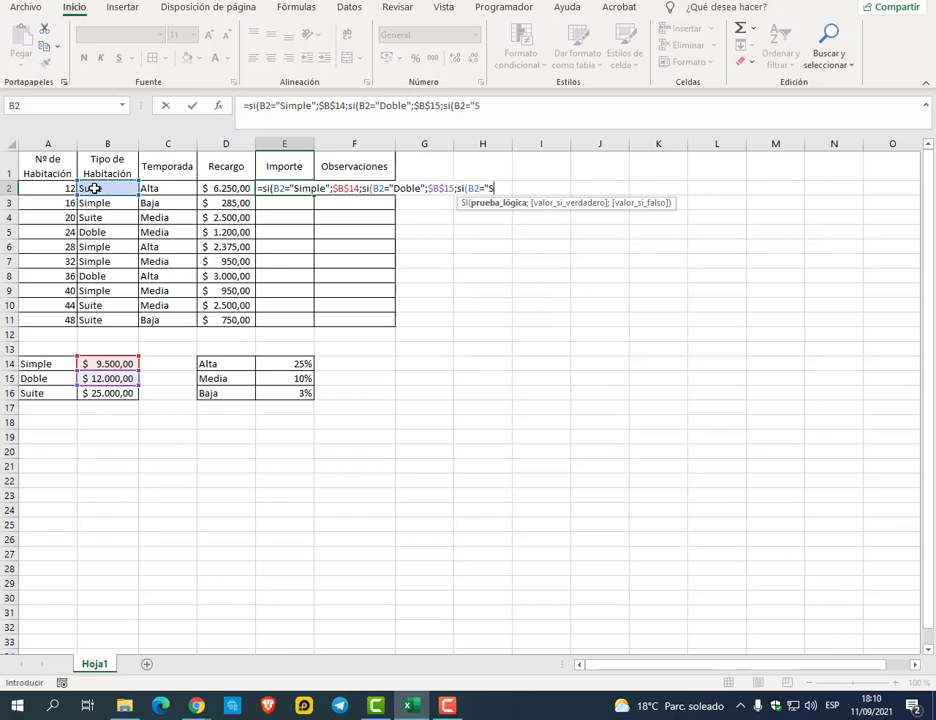
text(Suite";)
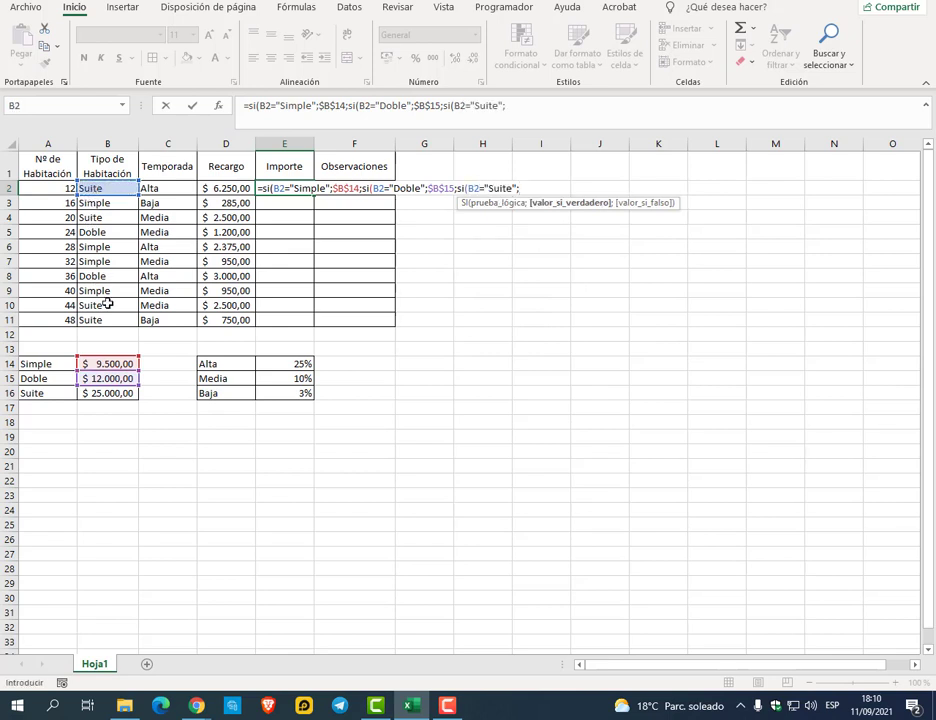
click(128, 395)
key(F4)
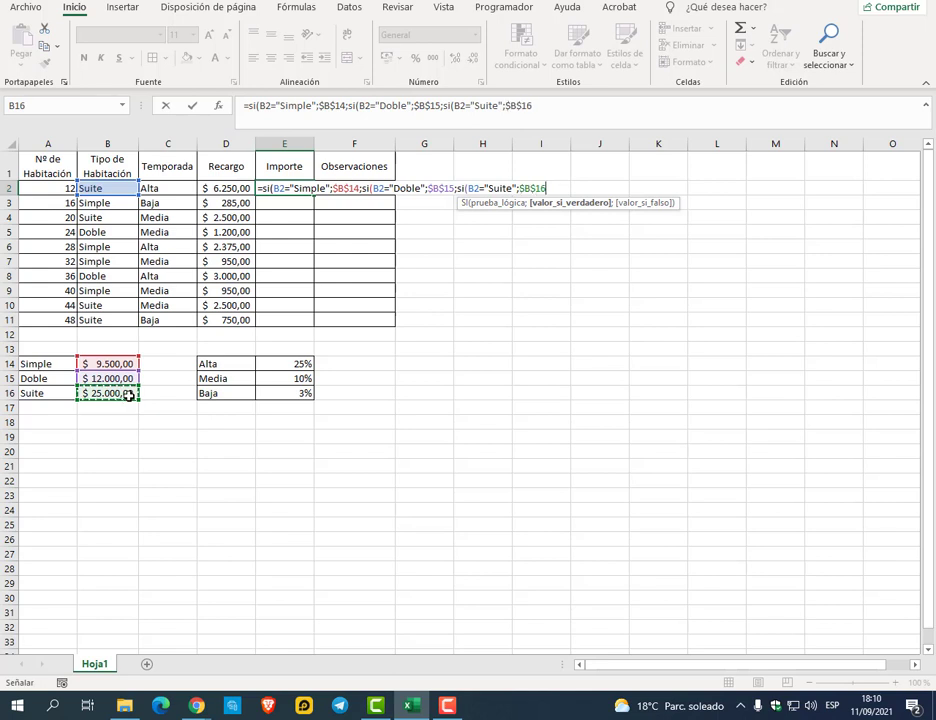
Finish the E2 formula with 0 as the final false value, close all three SI functions, add D2 and enter it
text(;0)
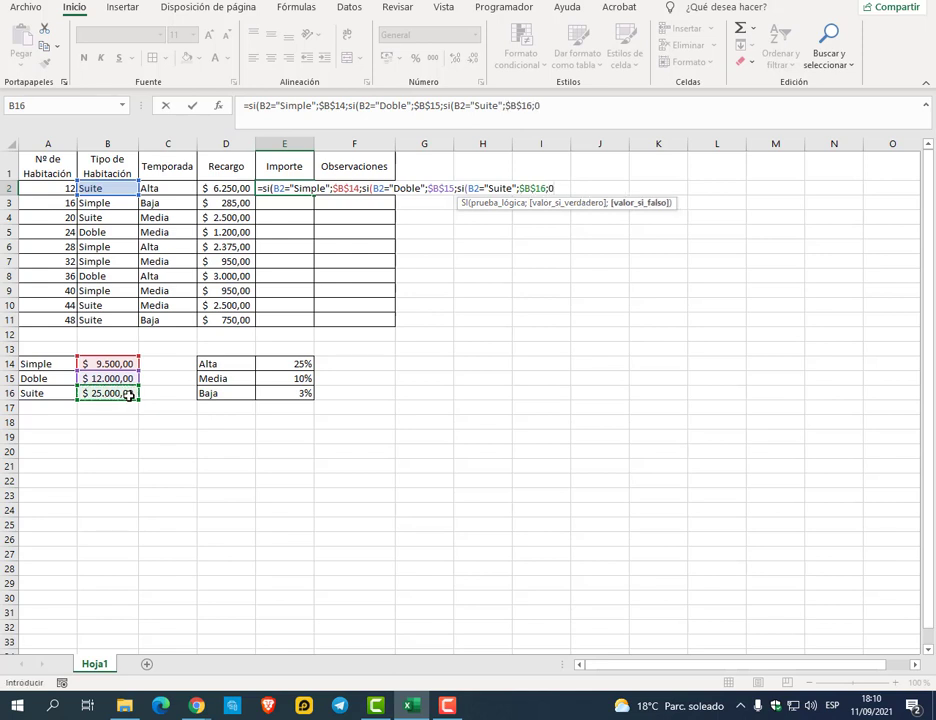
text())))
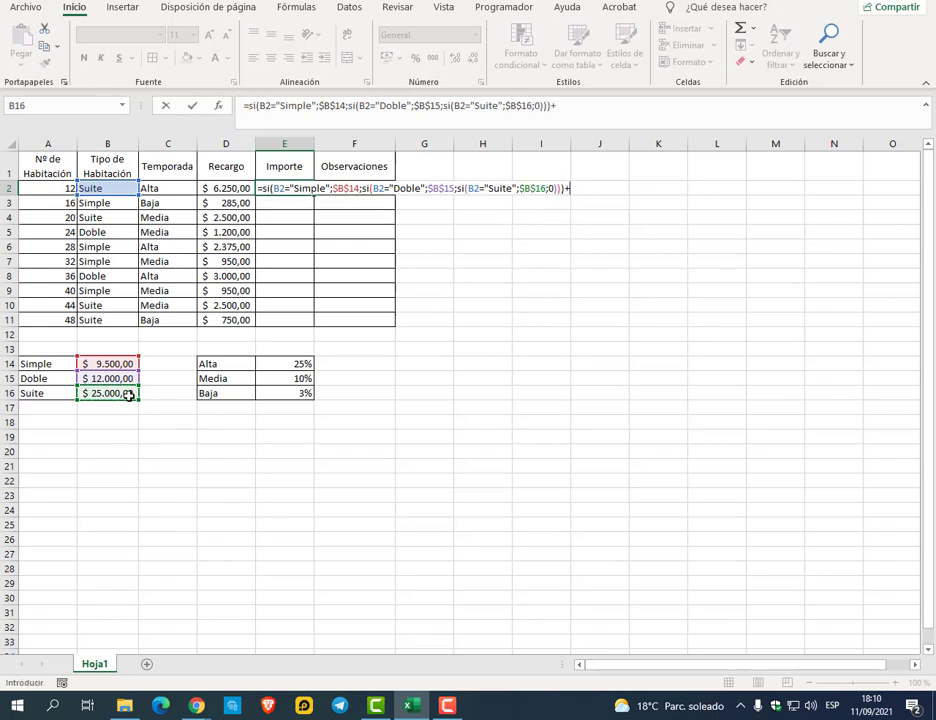
text(+)
click(213, 190)
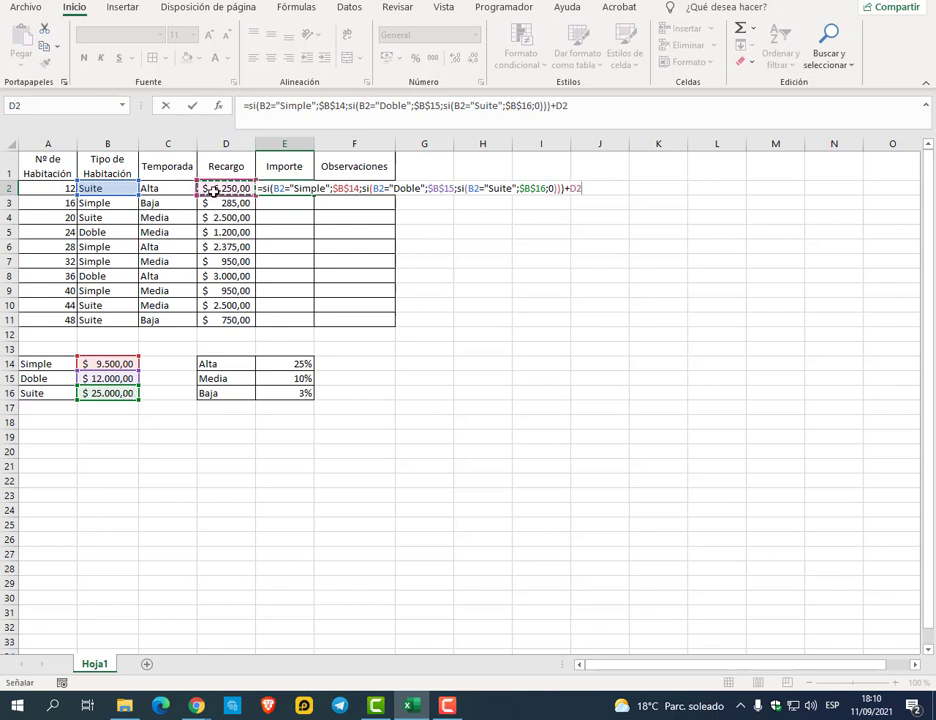
key(Return)
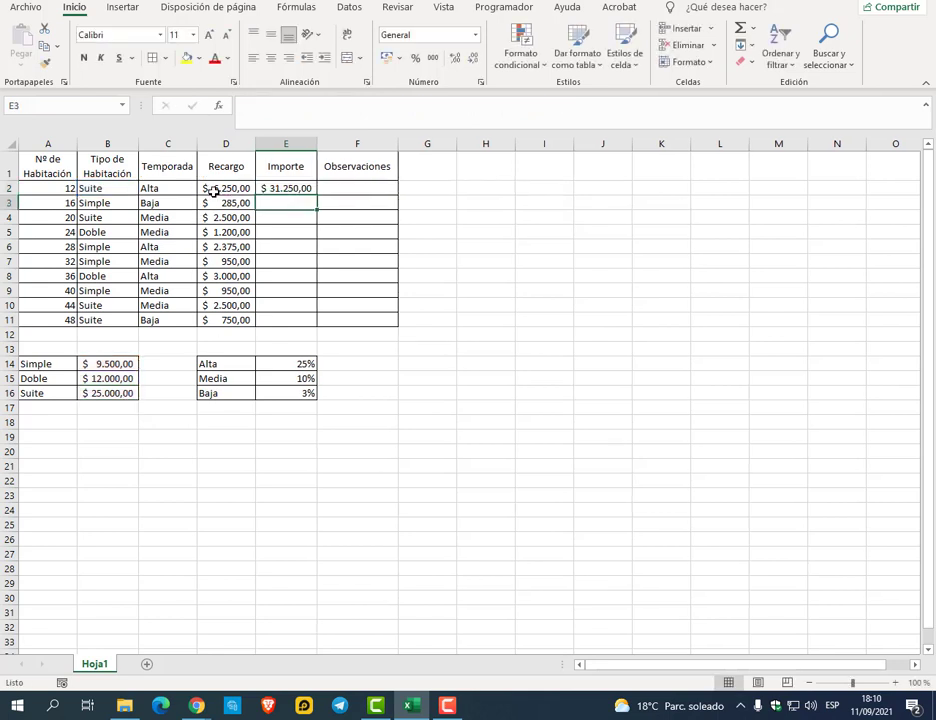
Fill the Importe formula from E2 down through E11
click(293, 189)
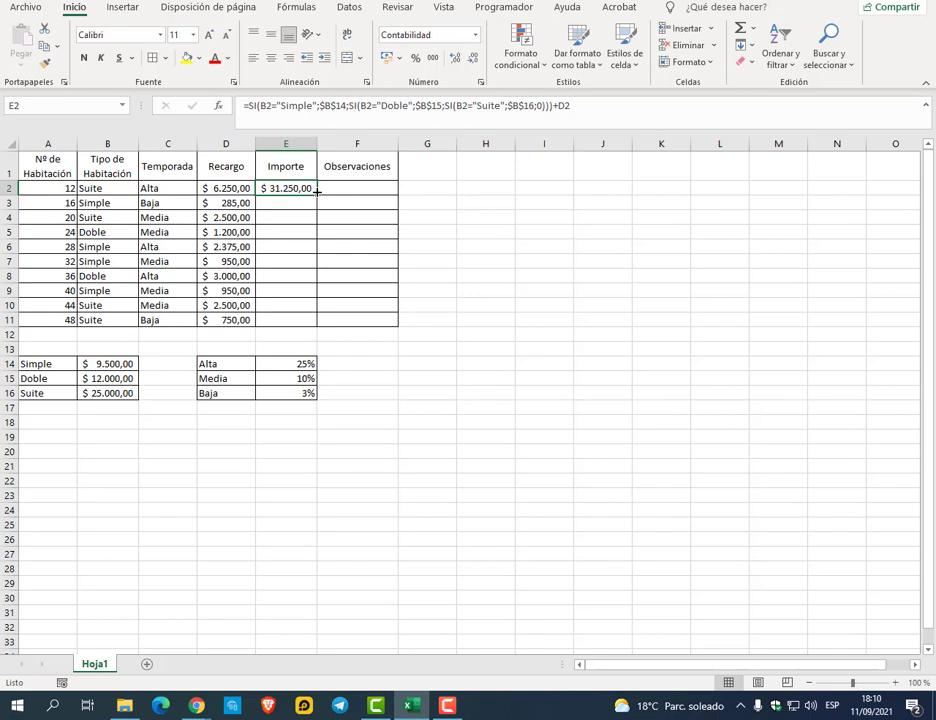
drag(318, 193, 285, 330)
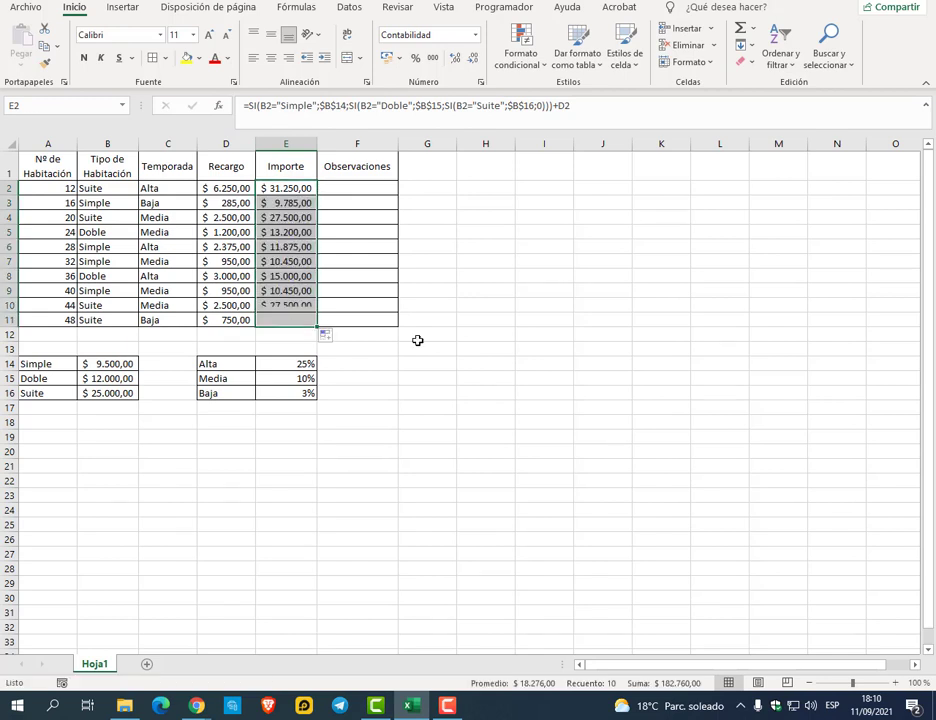
click(432, 187)
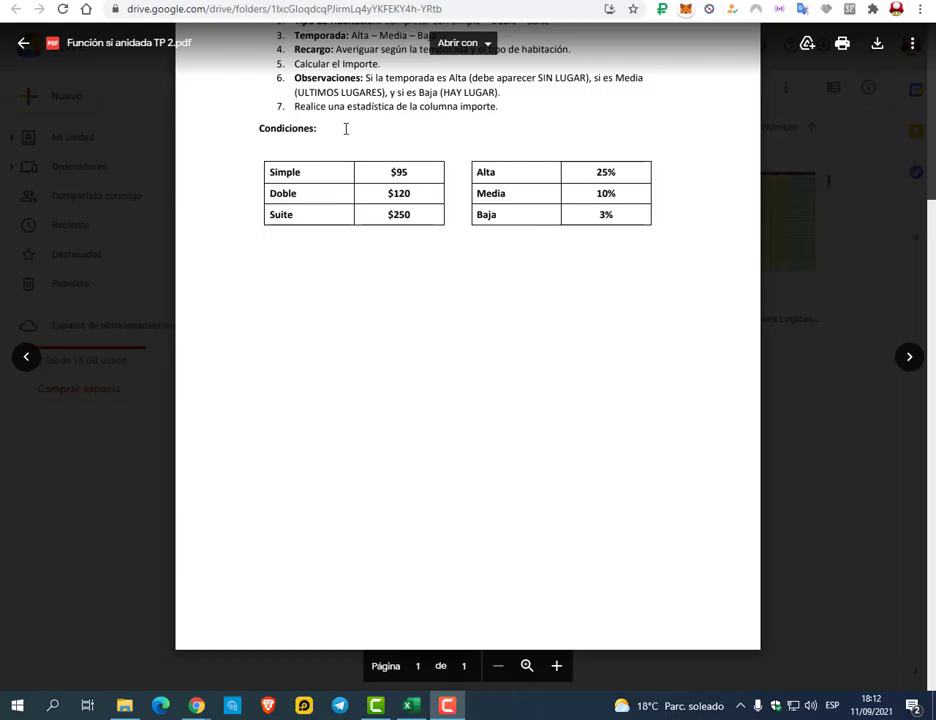
Review the exercise PDF, switch to Excel and start an SI formula in F2 returning "Sin lugar" when C2="Alta"
scroll(345, 133, up, 3)
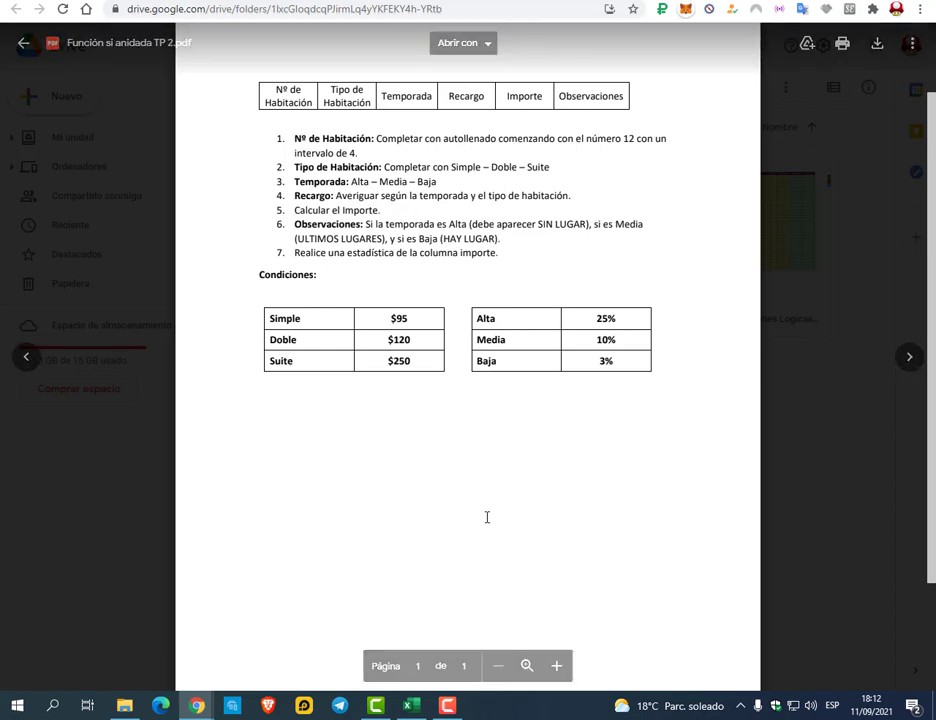
click(409, 705)
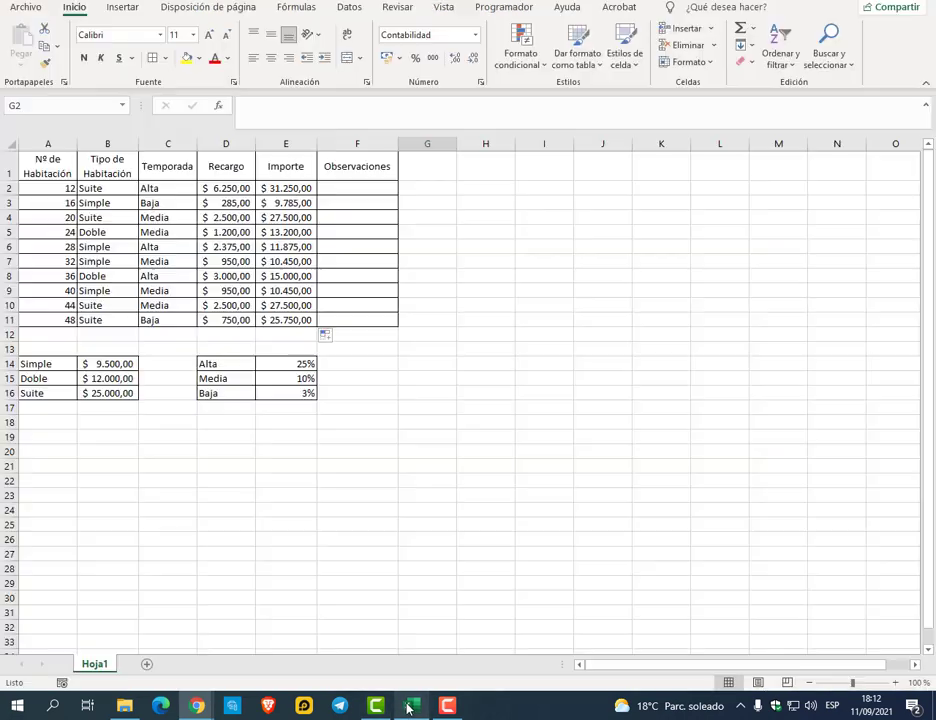
click(338, 188)
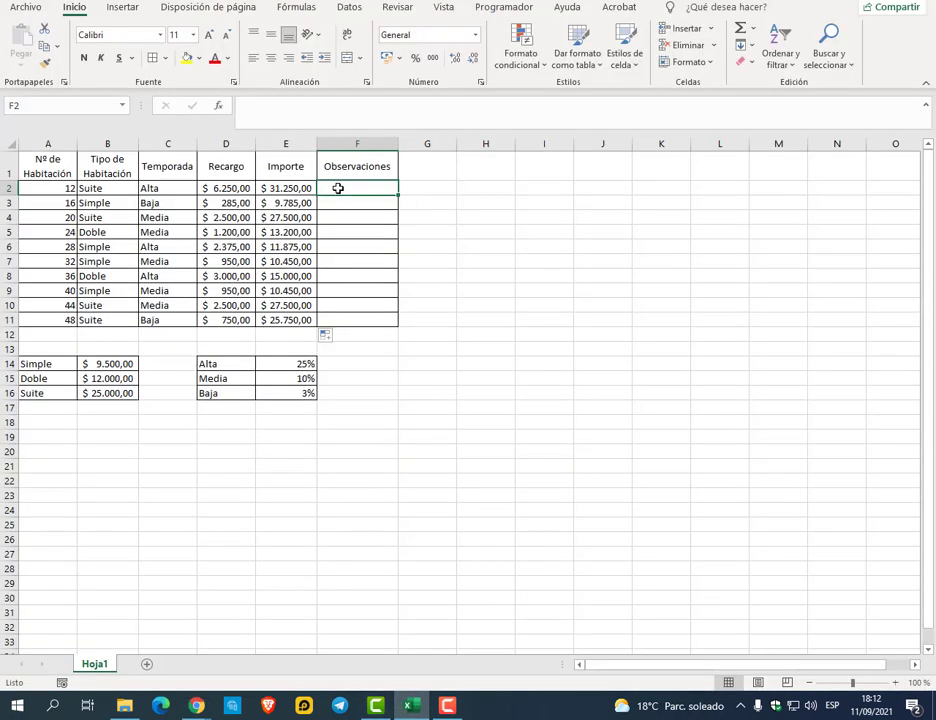
text(=si()
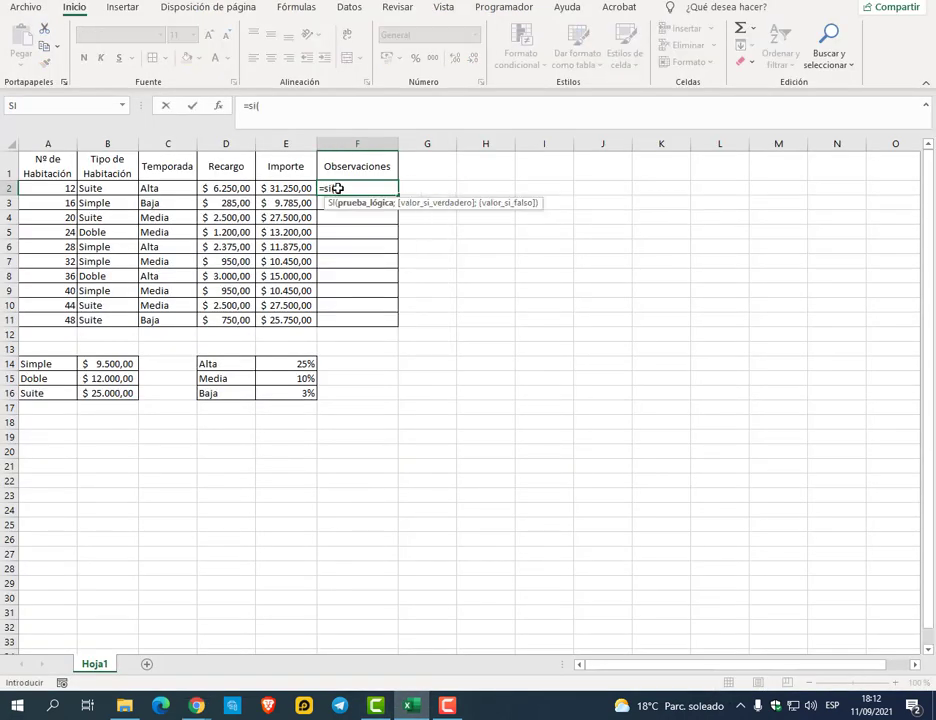
click(183, 188)
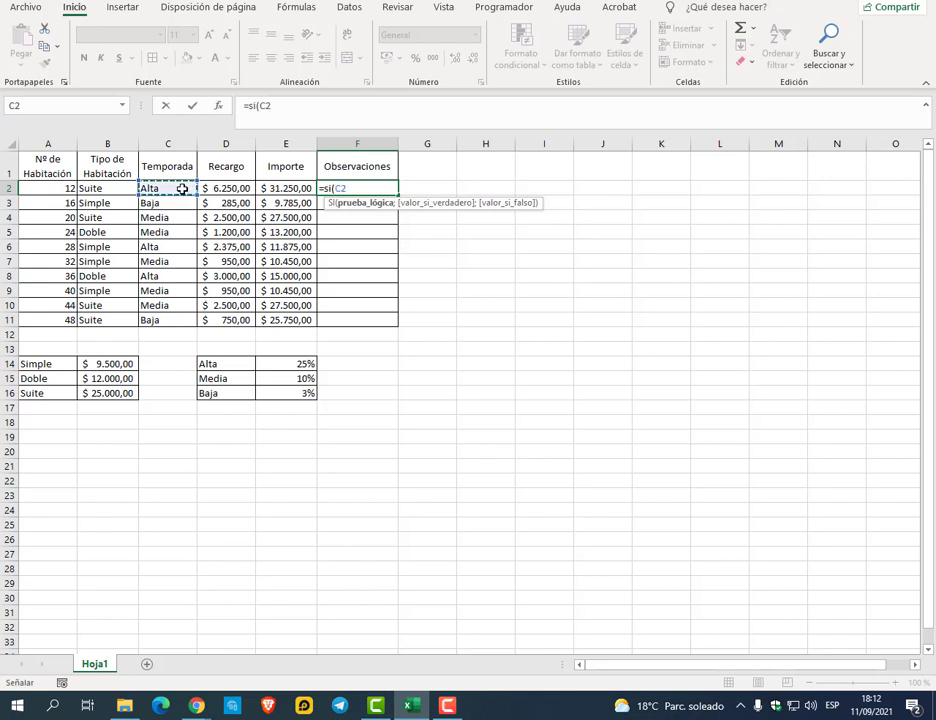
text(="Alta)
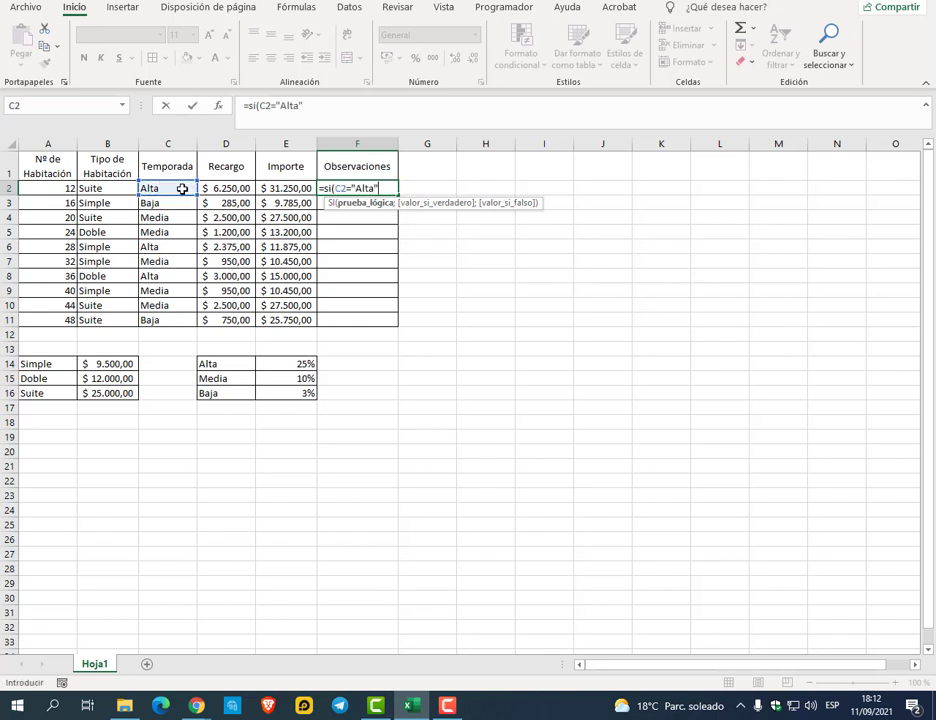
text(";"Sin)
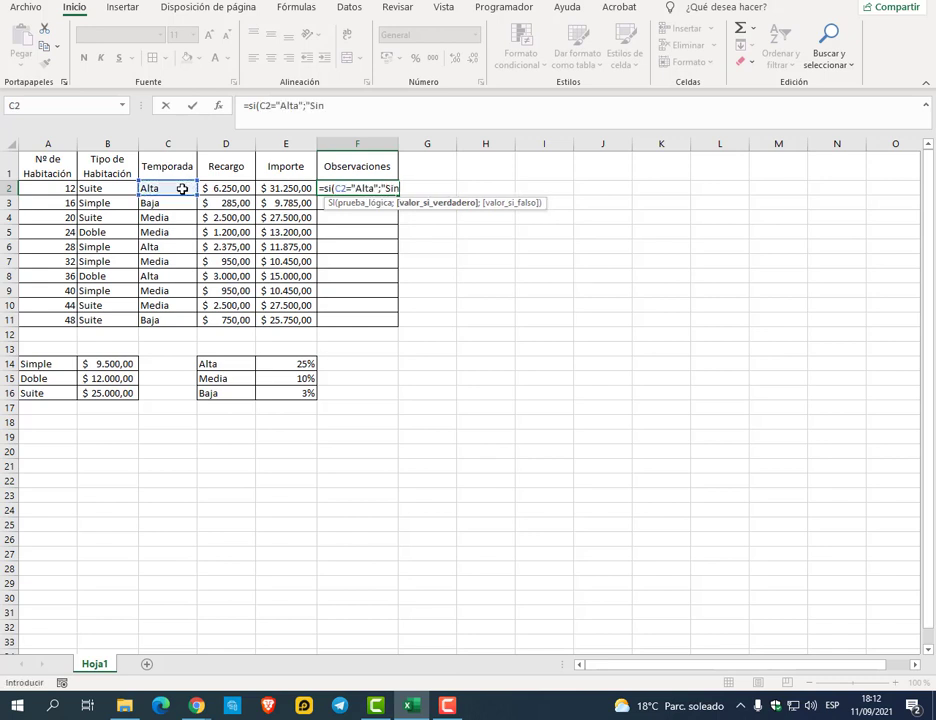
text( lugar";)
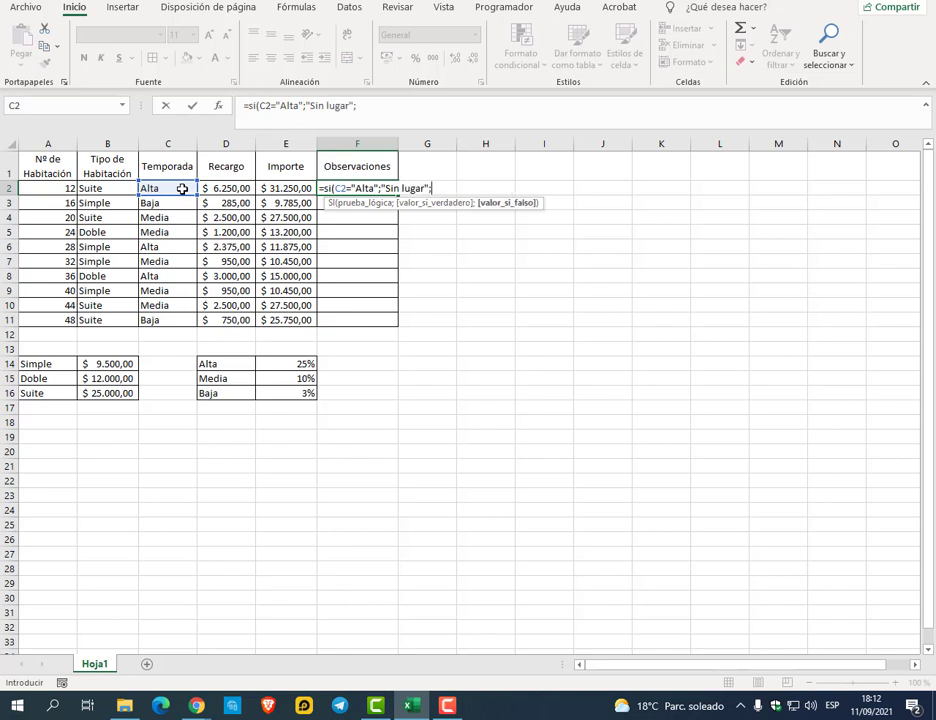
Nest a second SI in the F2 formula that returns "Pocos lugares" when C2="Media", and open a third SI
text(si()
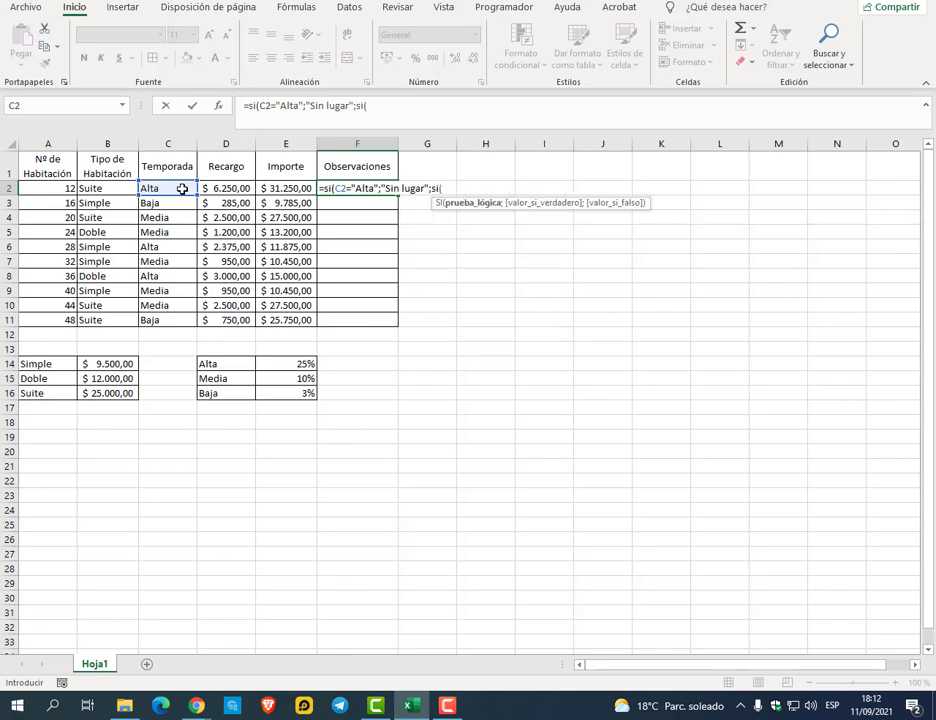
click(182, 188)
text(="M)
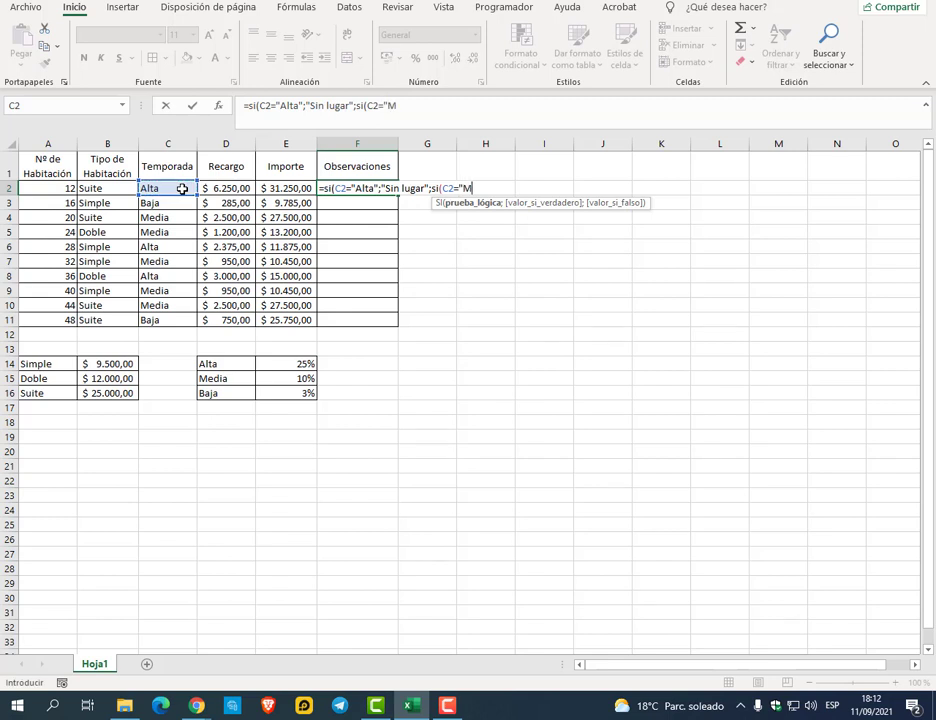
text(edias)
text(;"P)
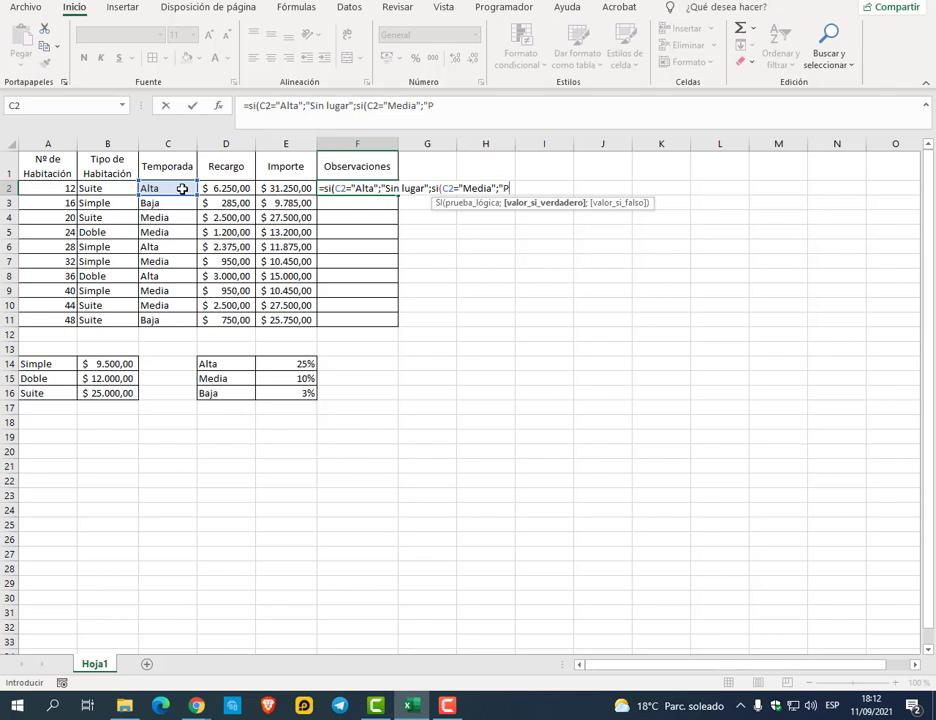
text(ocos lugare)
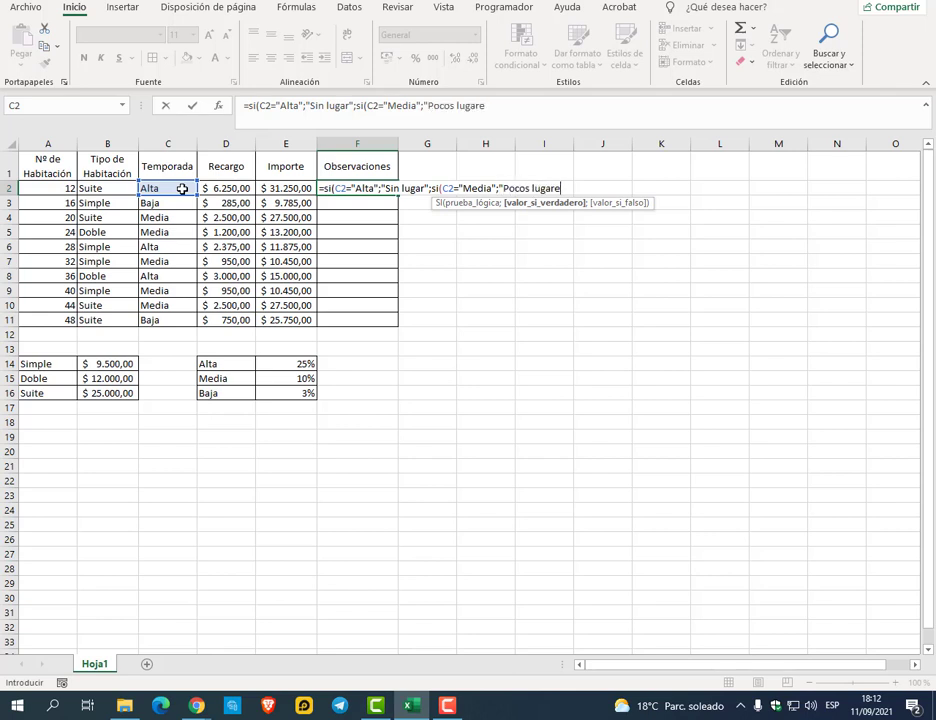
text(s";si()
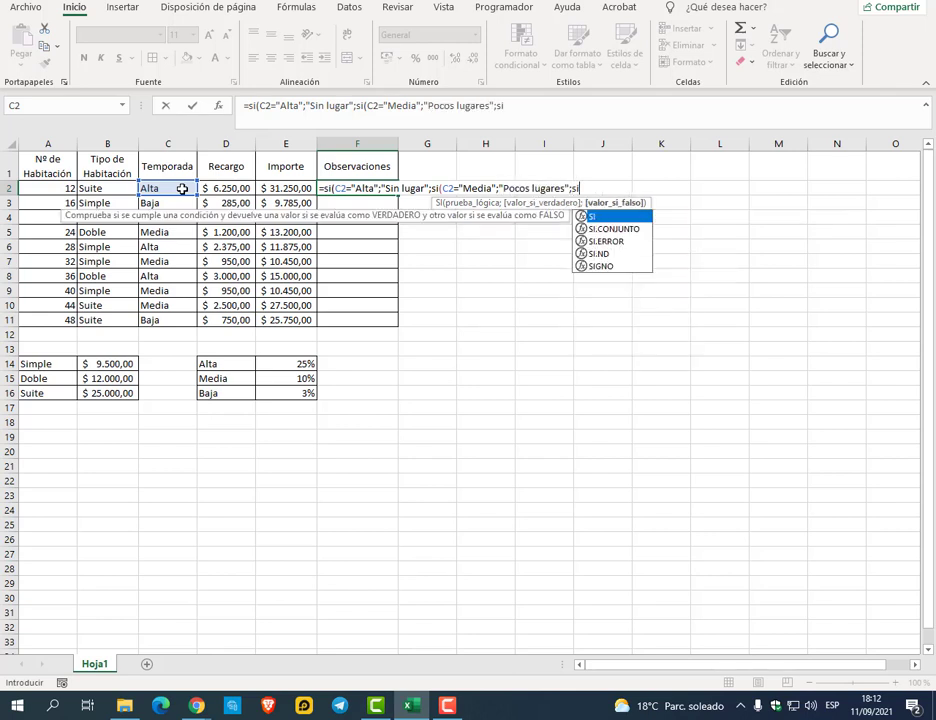
Finish the F2 formula to return "Hay lugar" when C2="Baja" and empty text otherwise, enter it and fill it down through F11
click(182, 189)
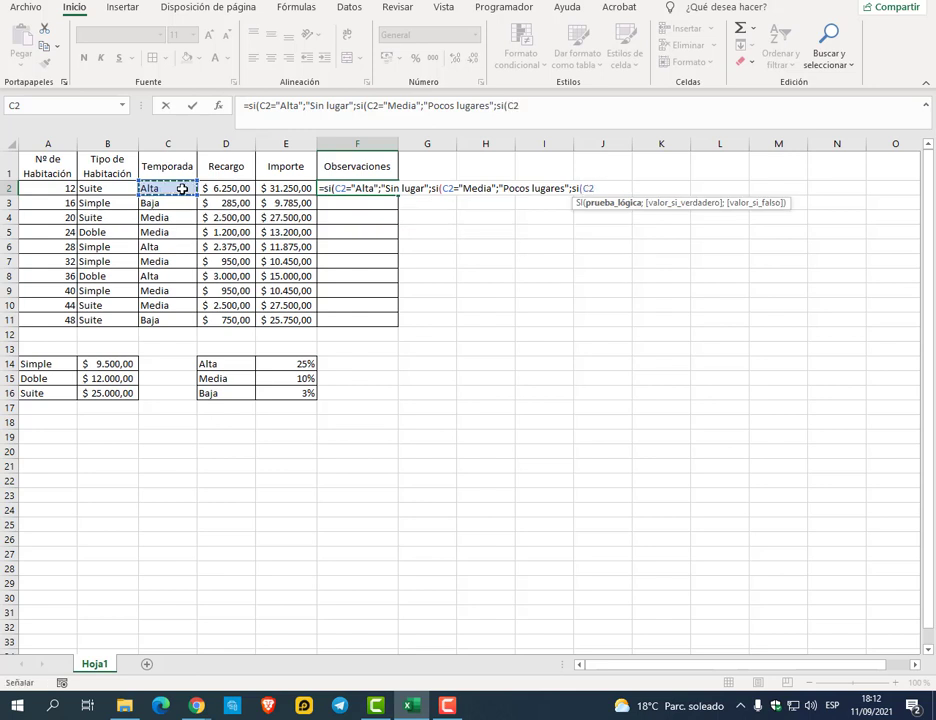
text(="Baja";"Hay)
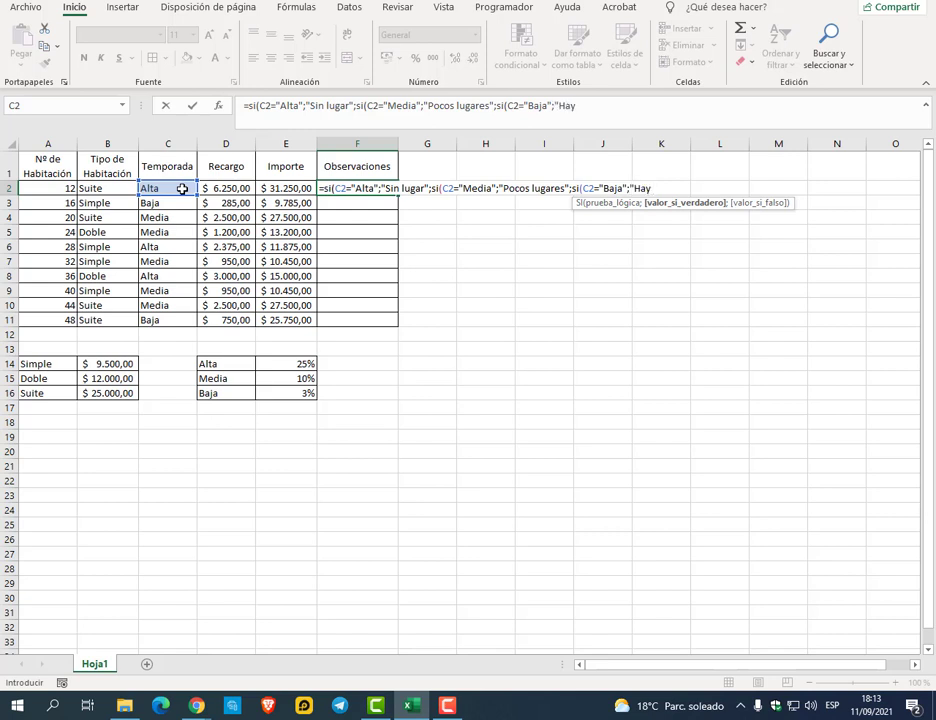
text(gar";)
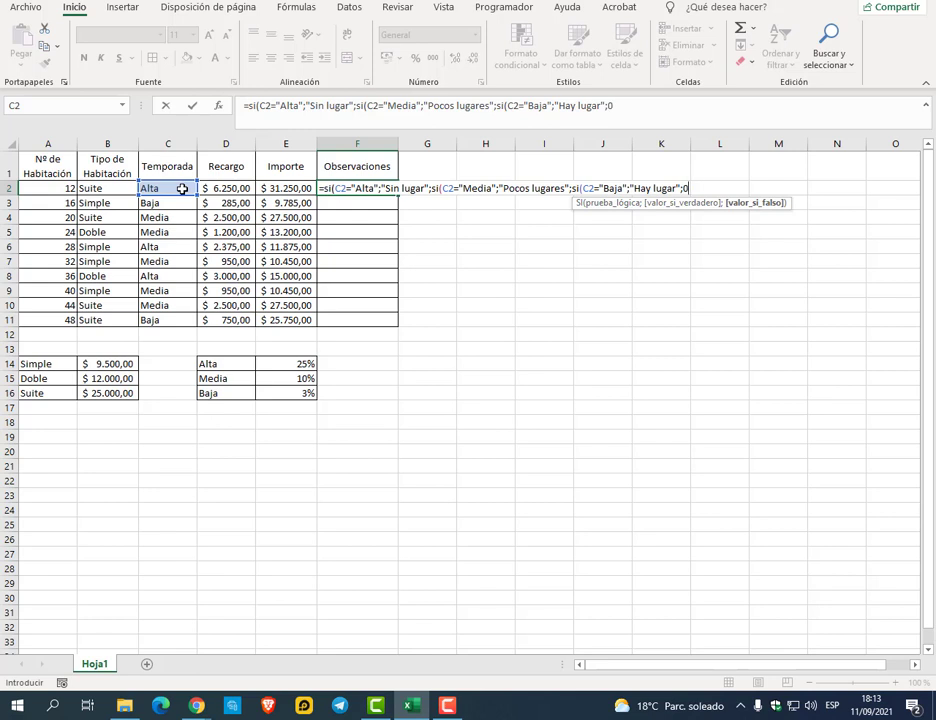
text(0))
key(BackSpace)
key(BackSpace)
text())))
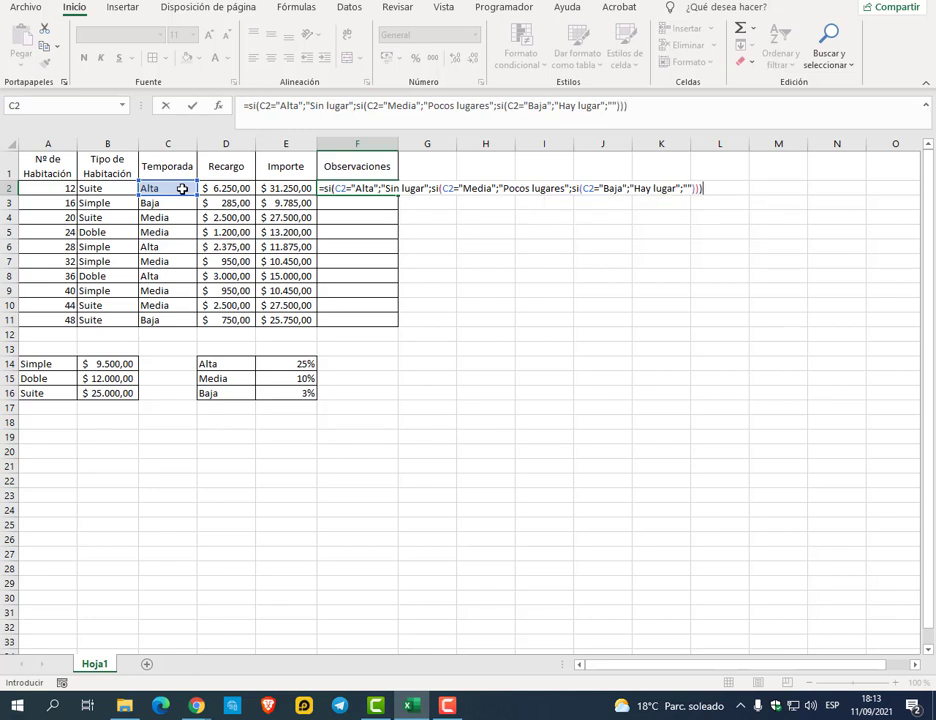
key(Return)
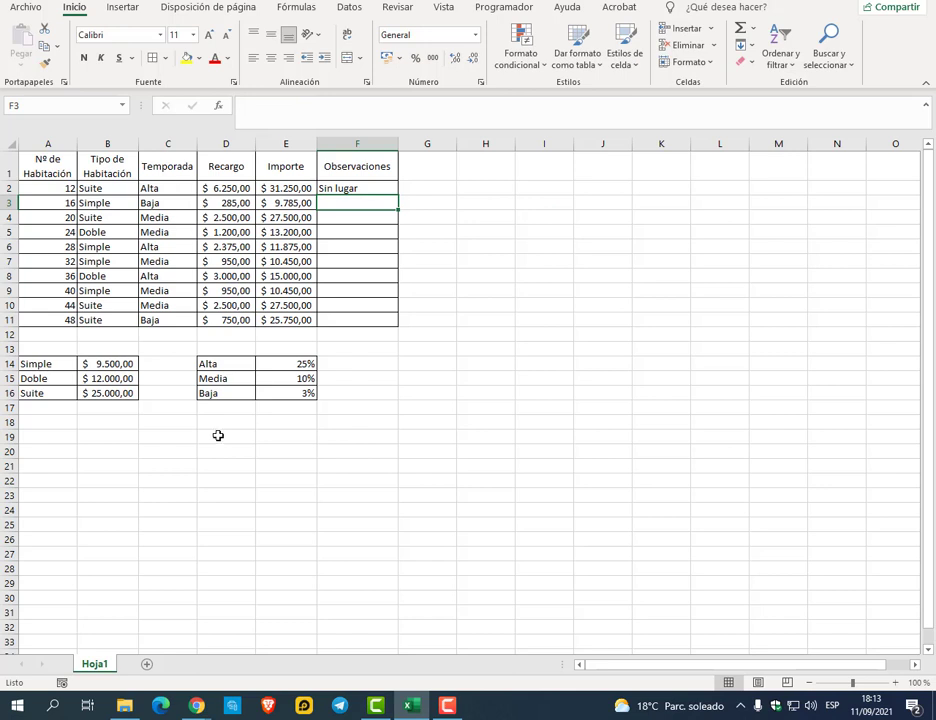
click(350, 188)
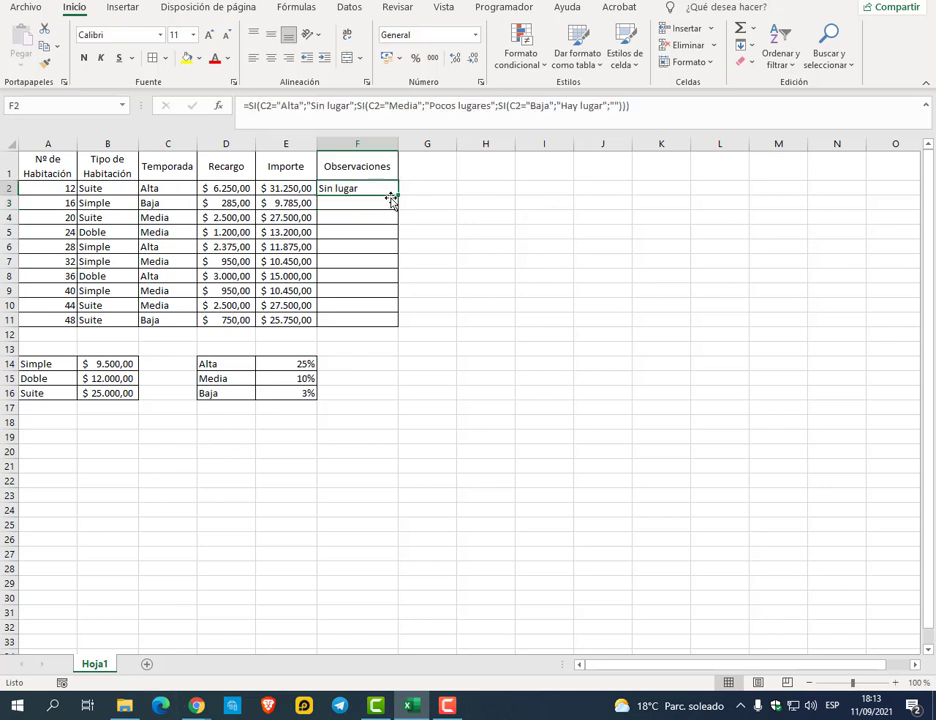
drag(398, 207, 385, 326)
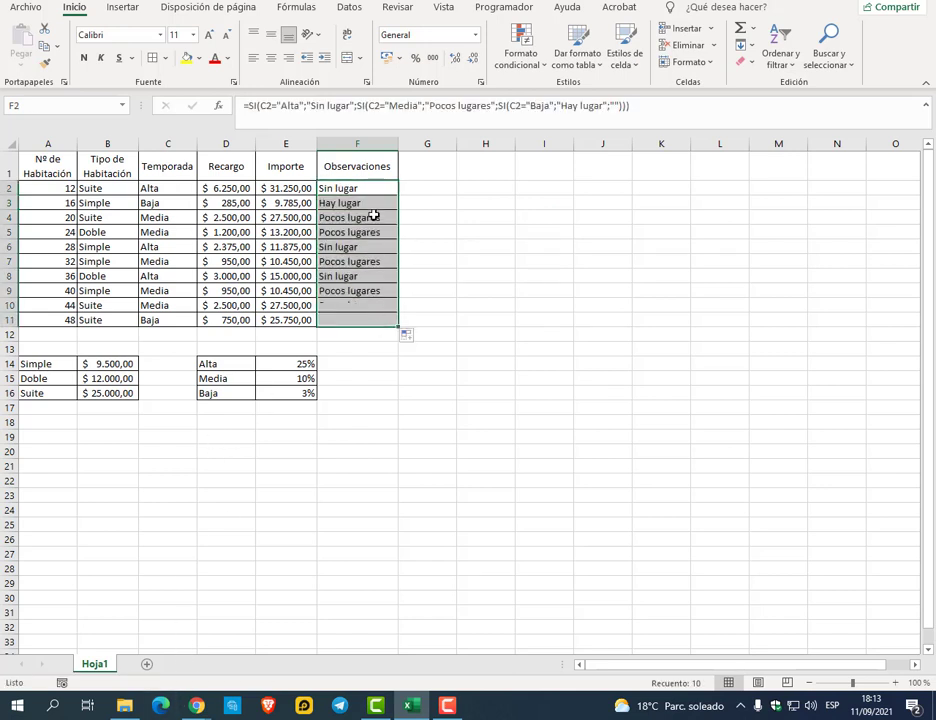
Check the Observaciones wording in the exercise PDF, return to Excel and change "Pocos lugares" to "Ultimos lugares" in the F2 formula
click(157, 641)
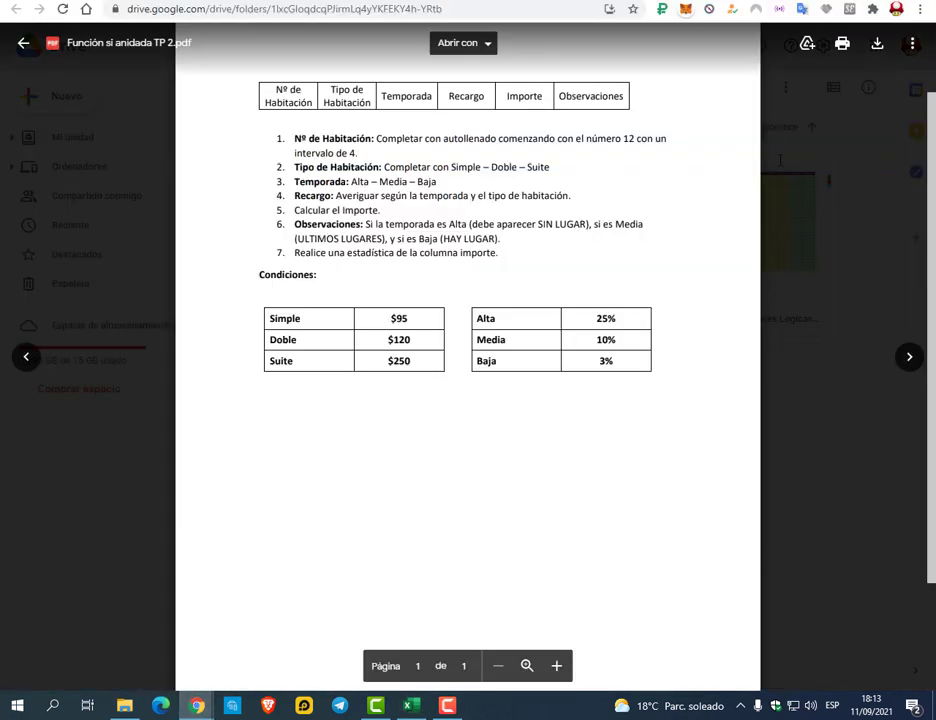
key(alt+Tab)
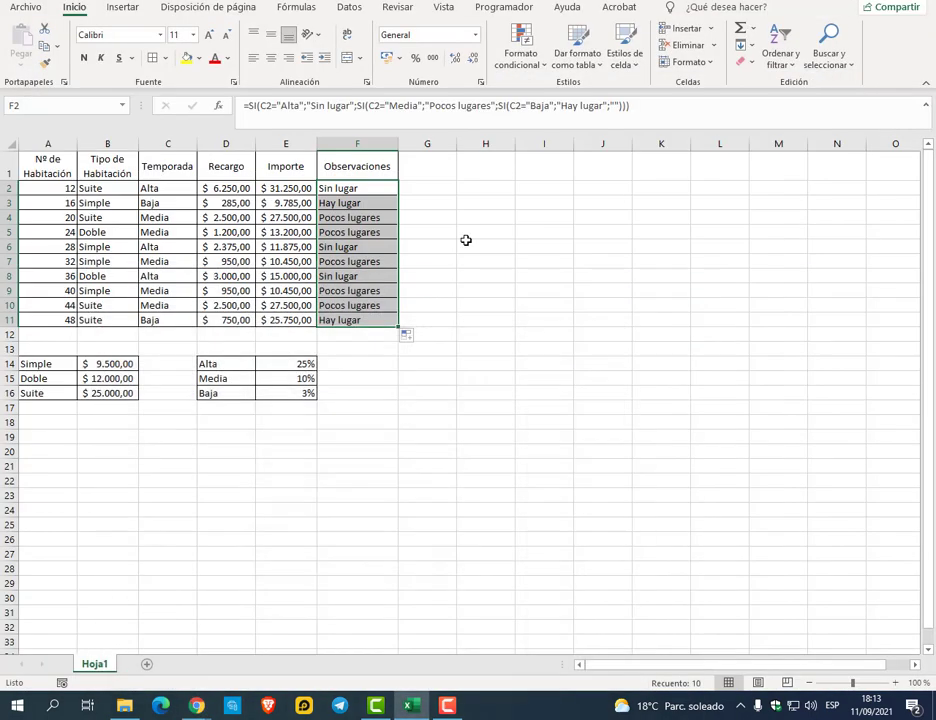
click(372, 189)
double_click(439, 106)
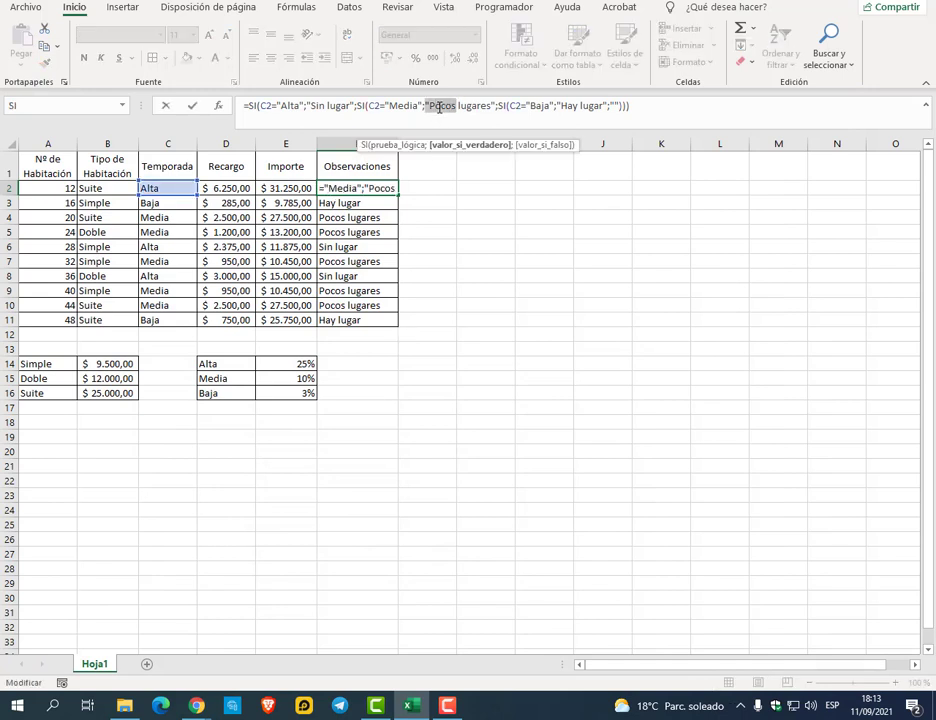
text(Ultimos)
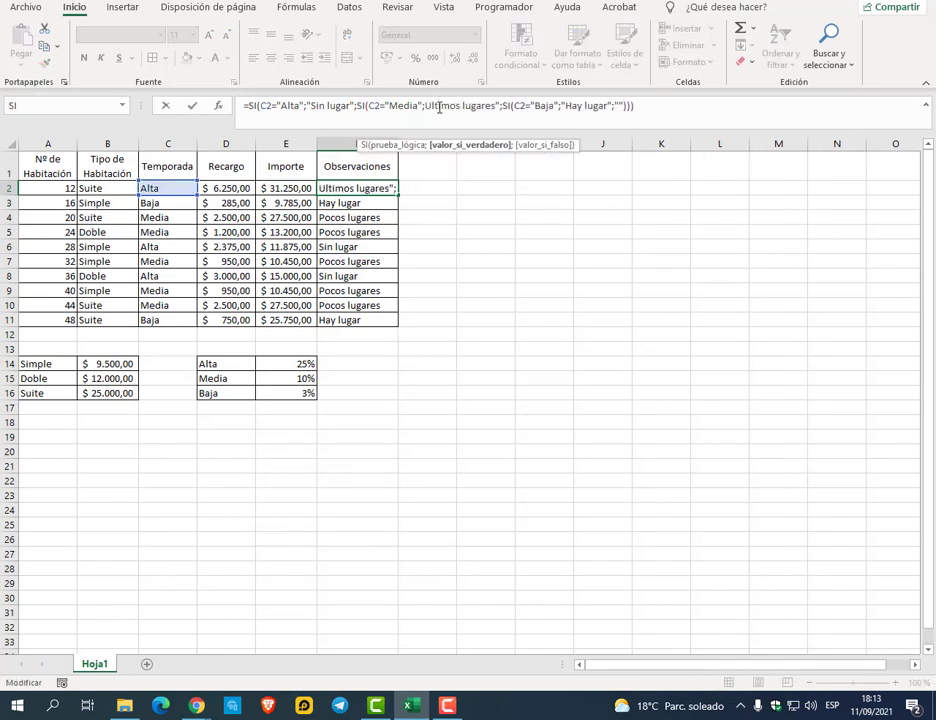
key(Return)
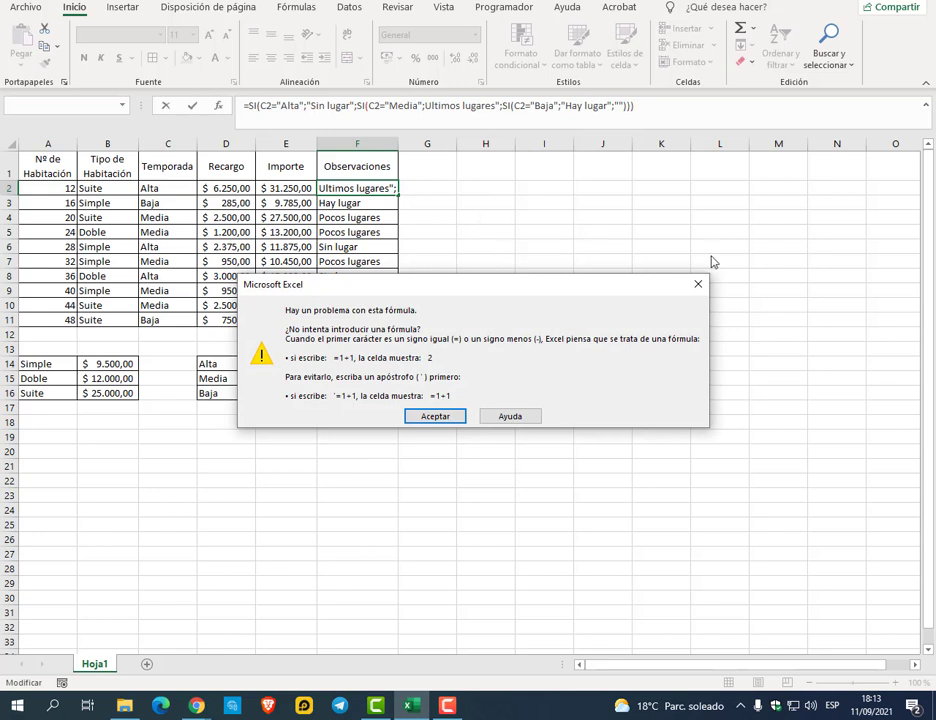
key(Return)
click(428, 105)
text(")
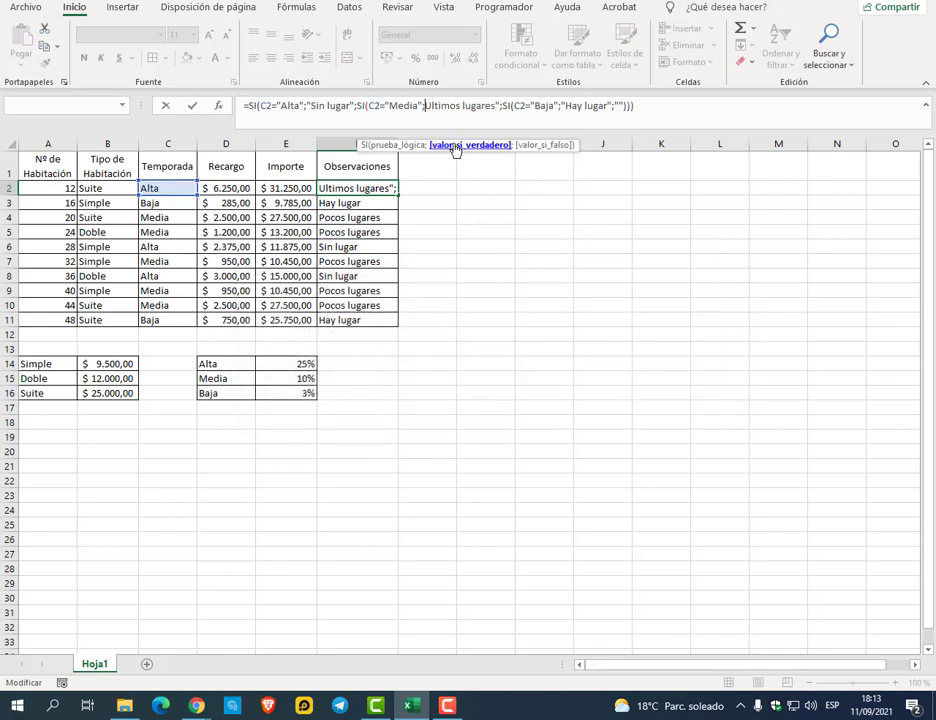
key(Return)
Fill the corrected Observaciones formula from F2 down through F11
click(357, 187)
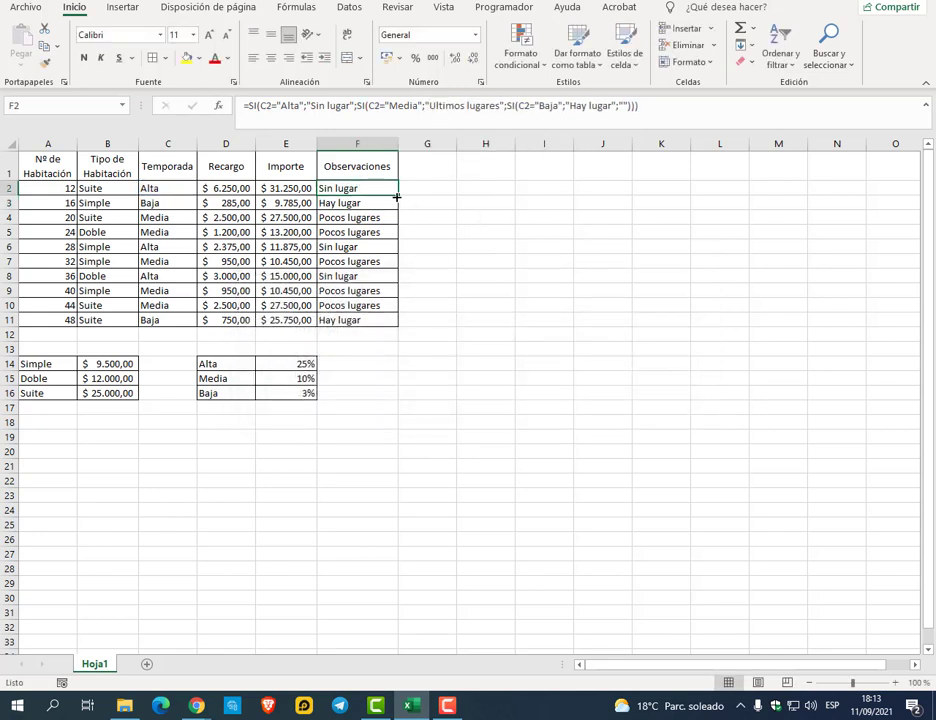
double_click(397, 197)
click(422, 187)
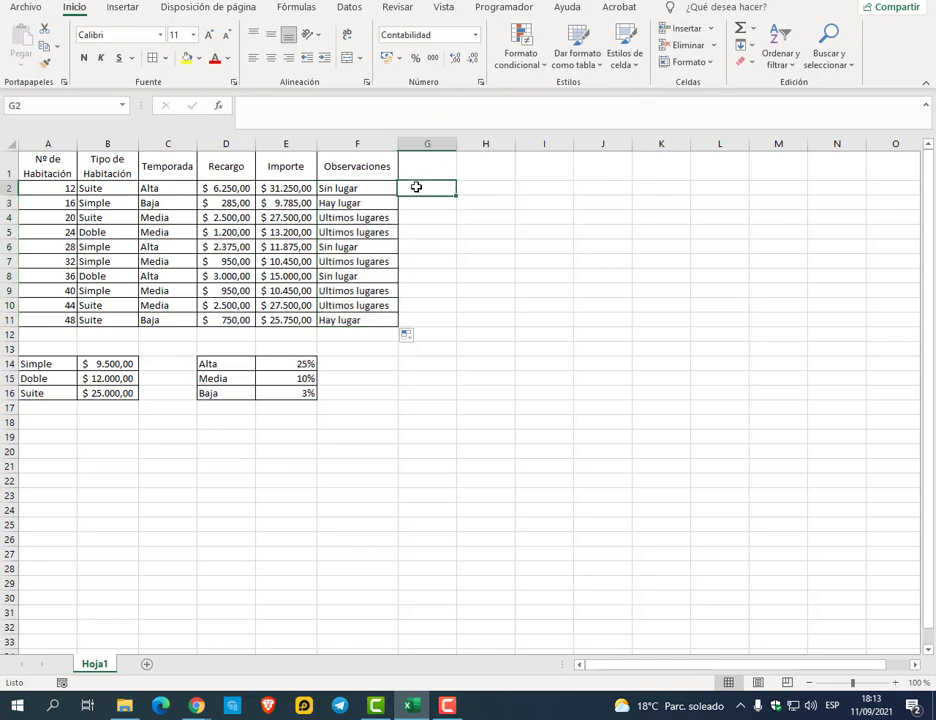
key(ctrl+s)
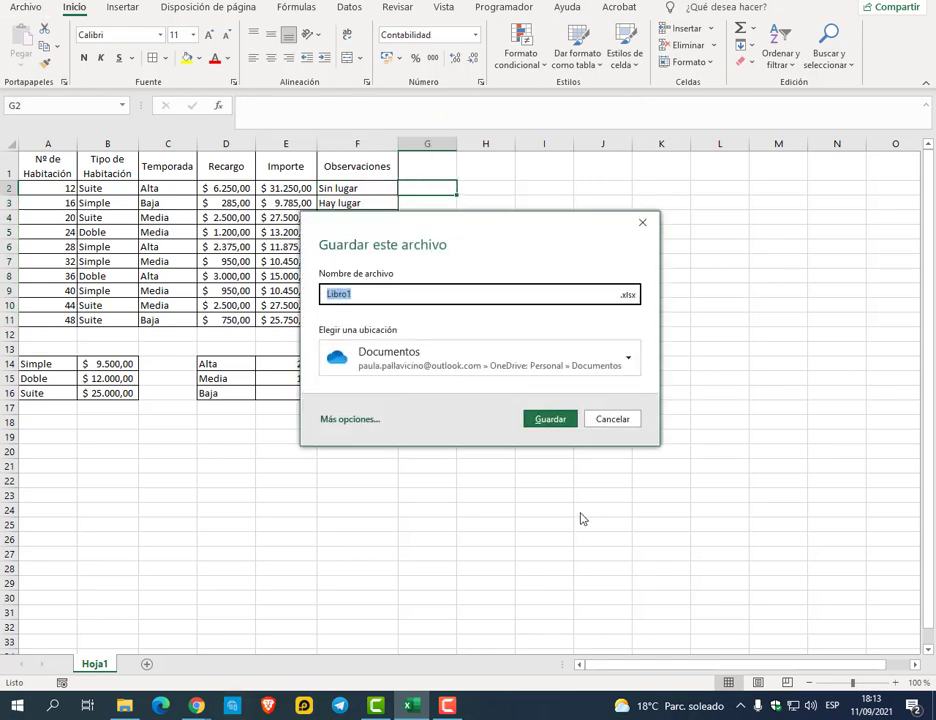
click(612, 419)
Switch to the exercise PDF in the browser, read item 7 about statistics for the importe column, and return to Excel
mouse_move(197, 700)
click(150, 640)
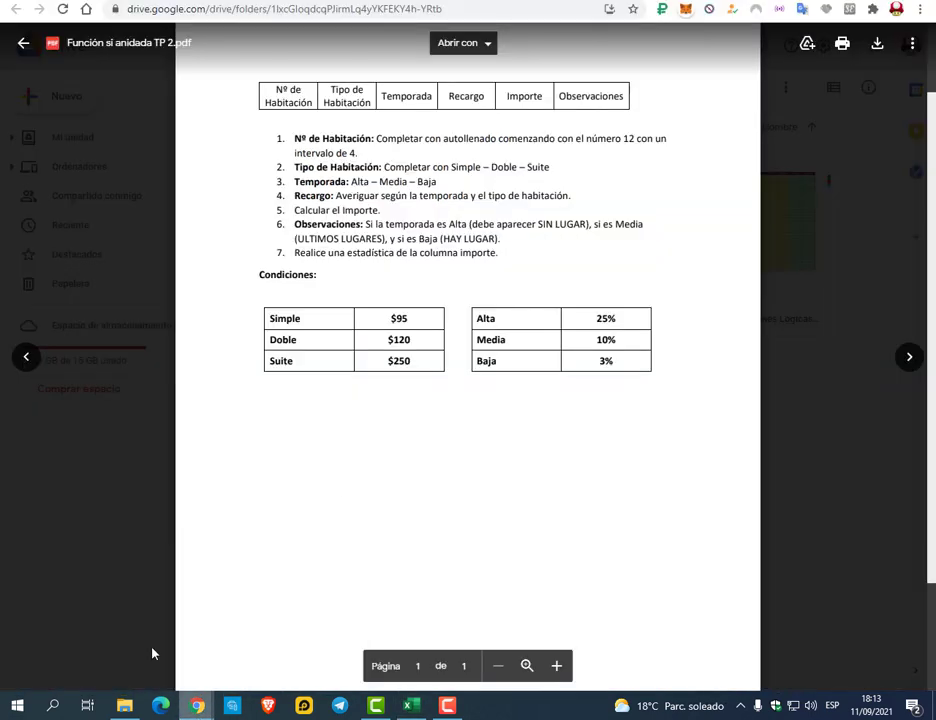
drag(316, 259, 460, 259)
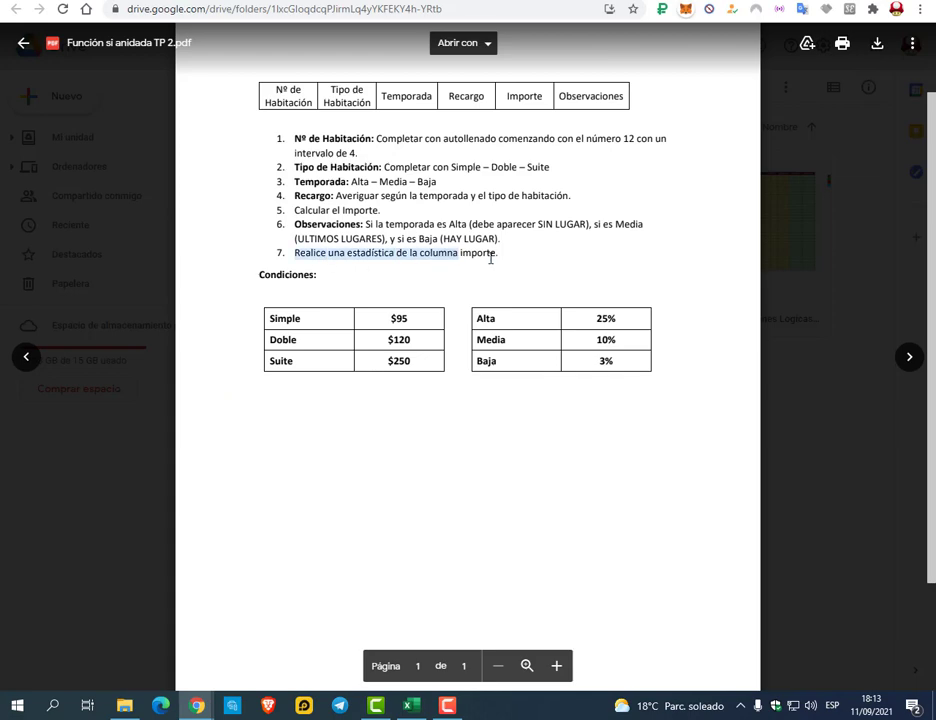
key(alt+Tab)
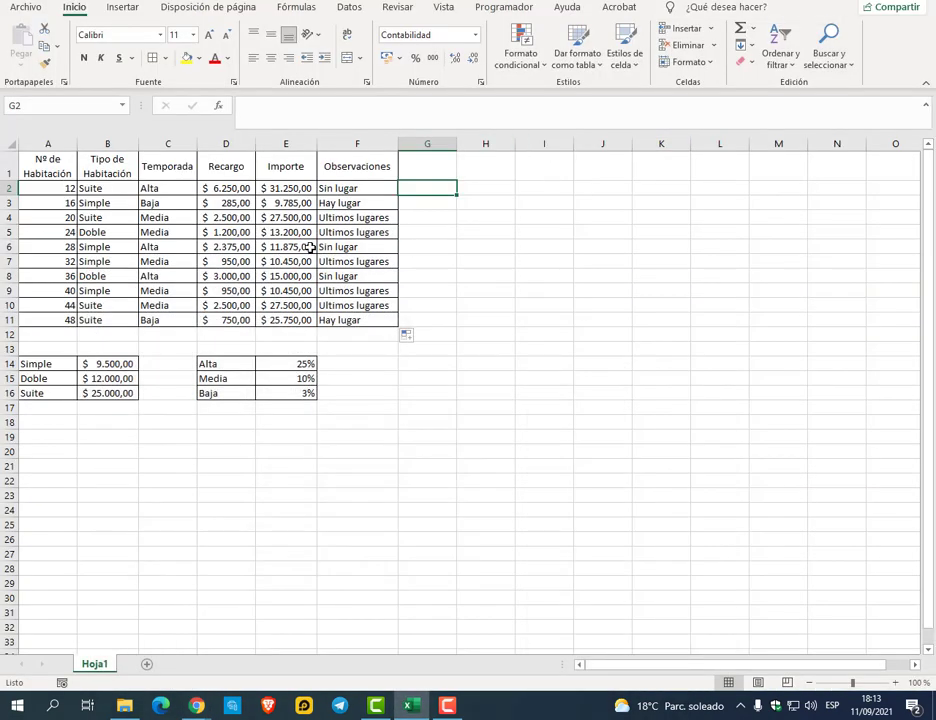
click(286, 334)
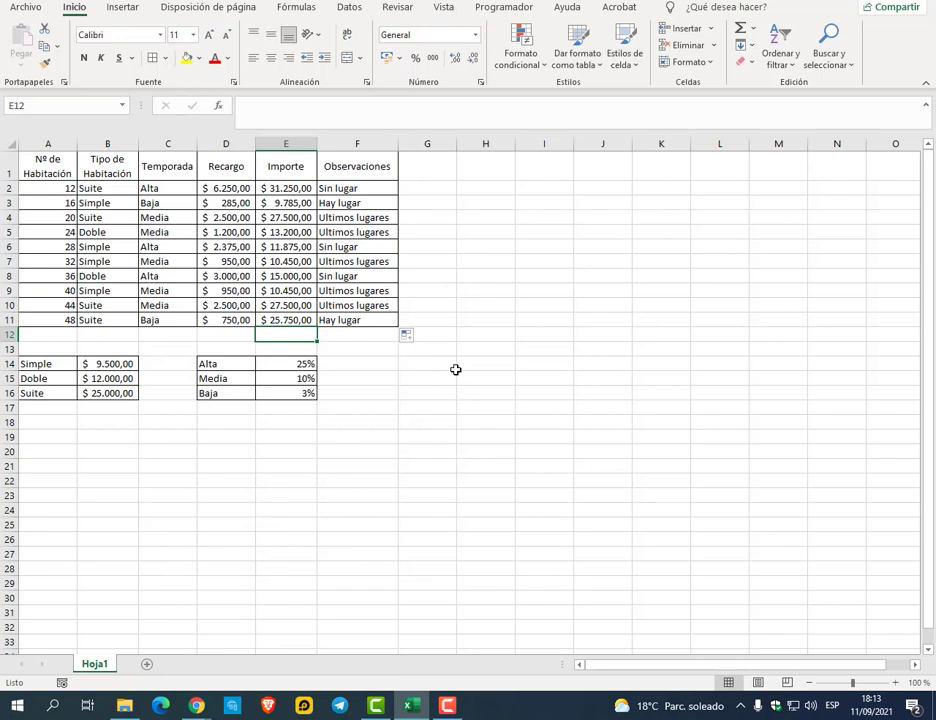
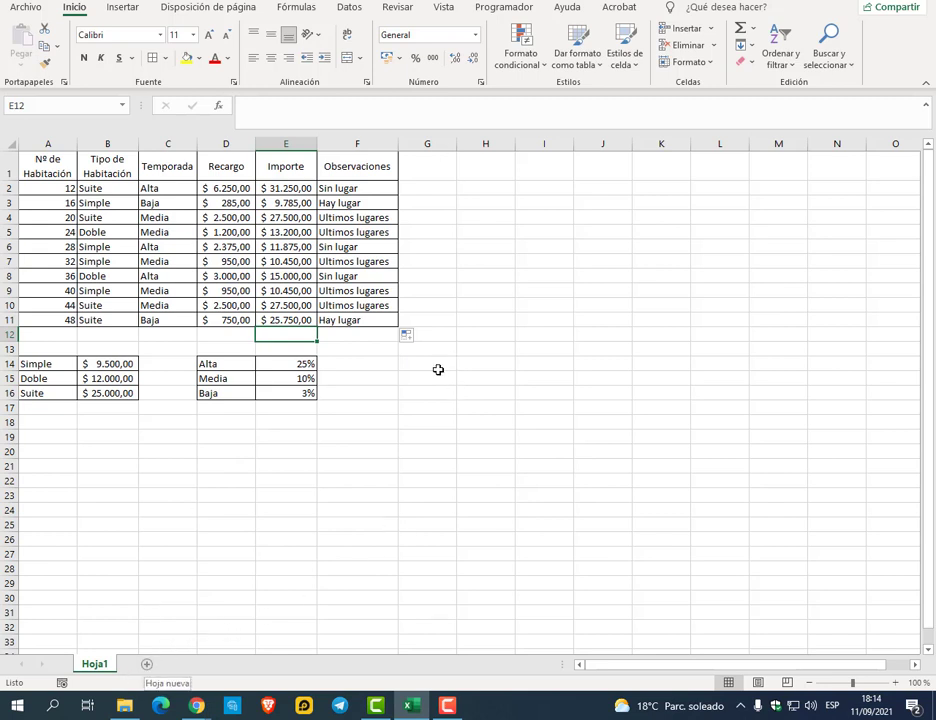
Name the room type range B2:B11 tipo_hab and the season range C2:C11 temporadas
drag(112, 187, 114, 319)
click(22, 106)
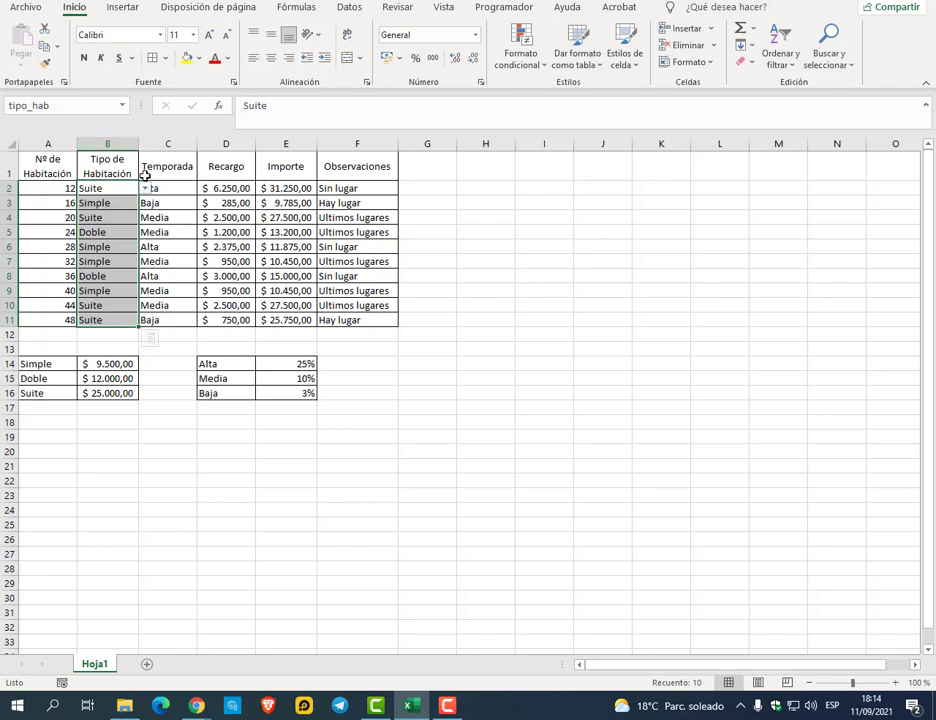
drag(160, 188, 164, 314)
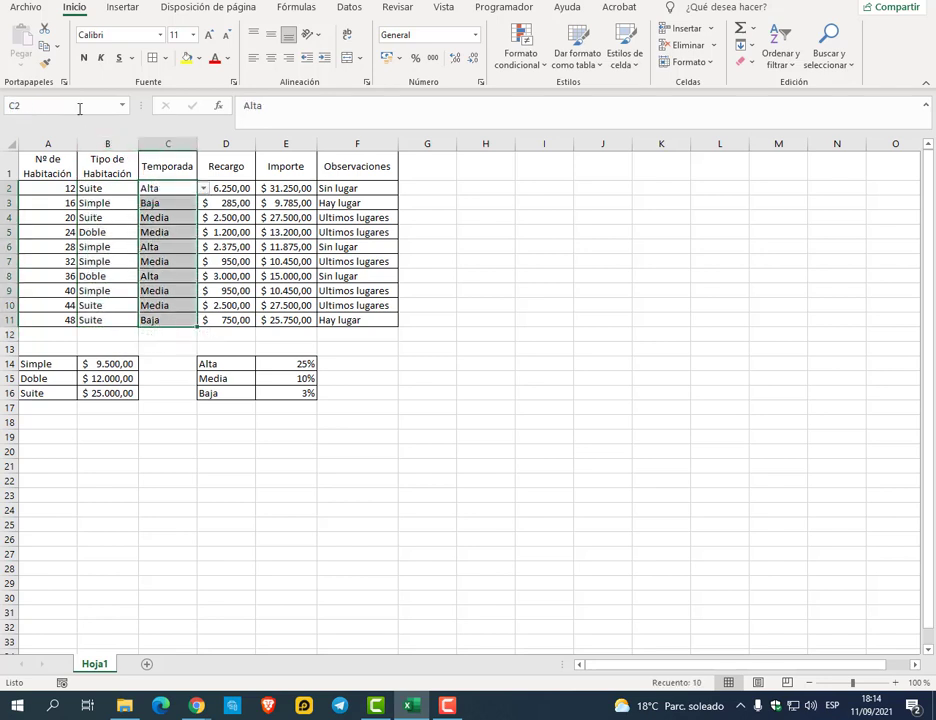
click(79, 104)
text(temporadas)
key(Return)
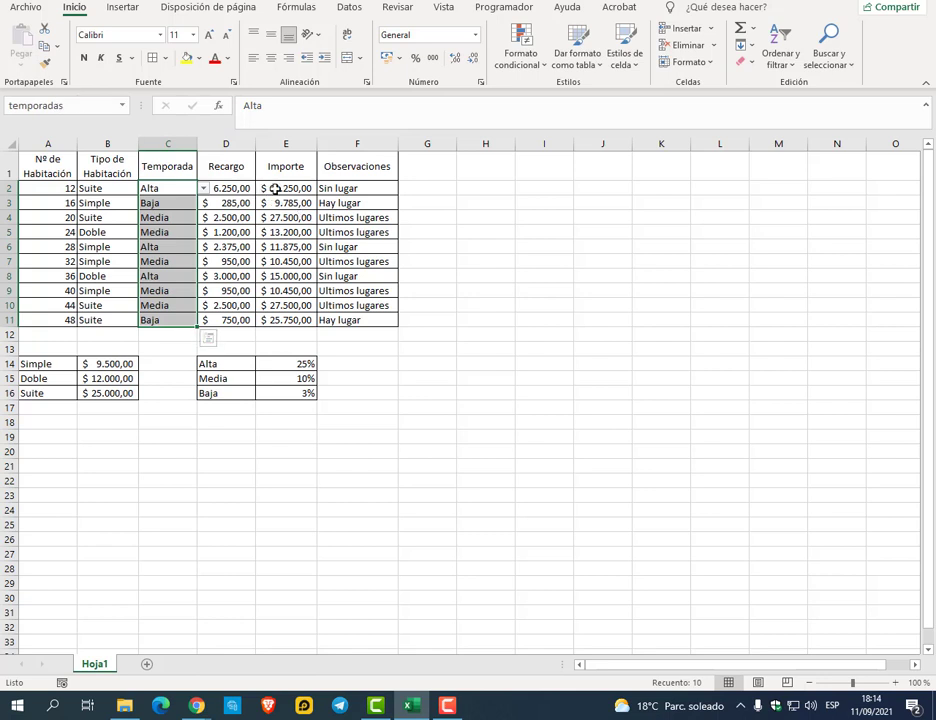
Name the Importe range E2:E11 importe and the Observaciones range F2:F11 observaciones
drag(274, 188, 272, 318)
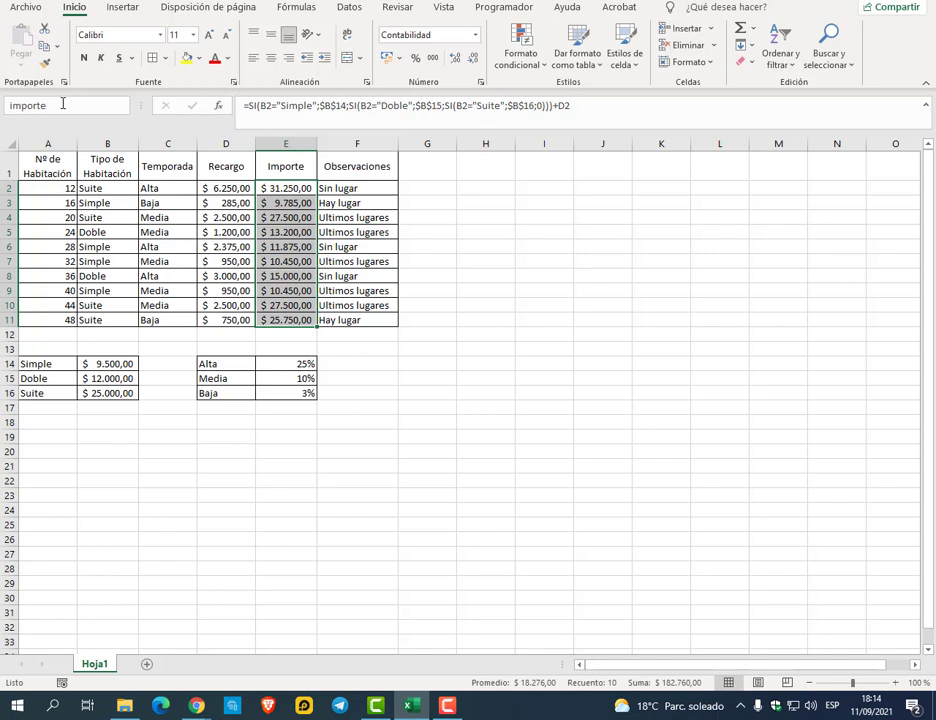
click(452, 236)
click(351, 188)
drag(351, 215, 378, 316)
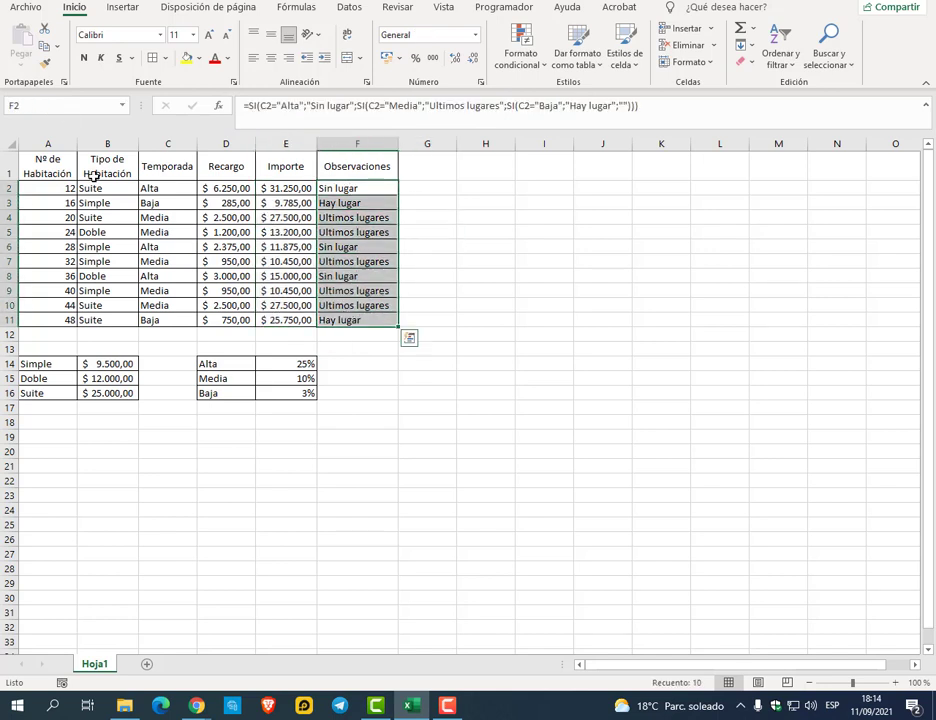
click(45, 106)
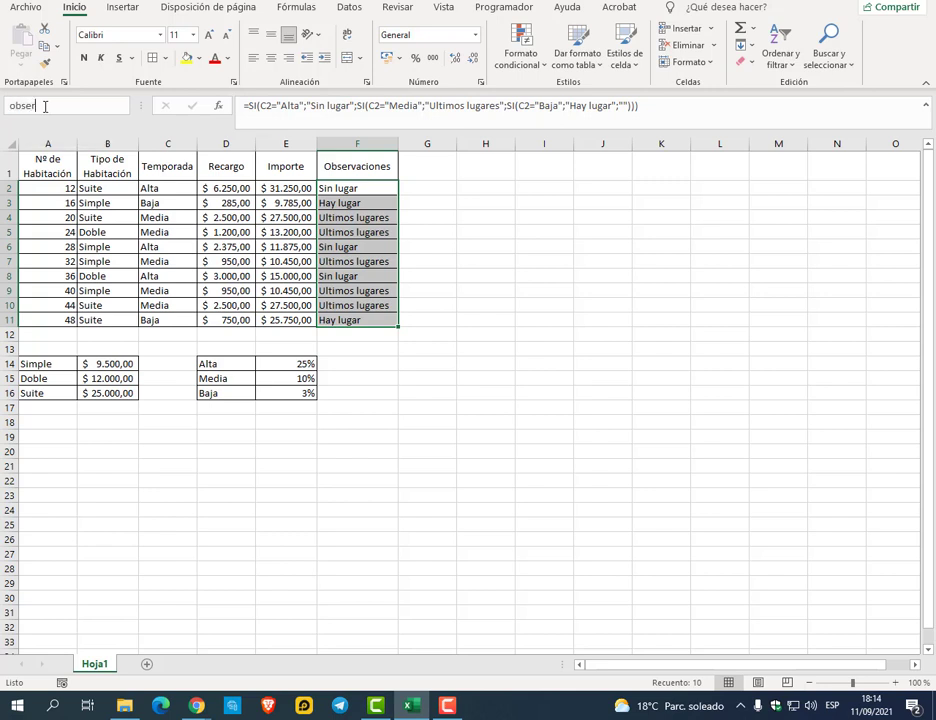
text(observaciones)
key(Return)
click(92, 405)
Add a new worksheet and rename it Estadisticas
click(146, 666)
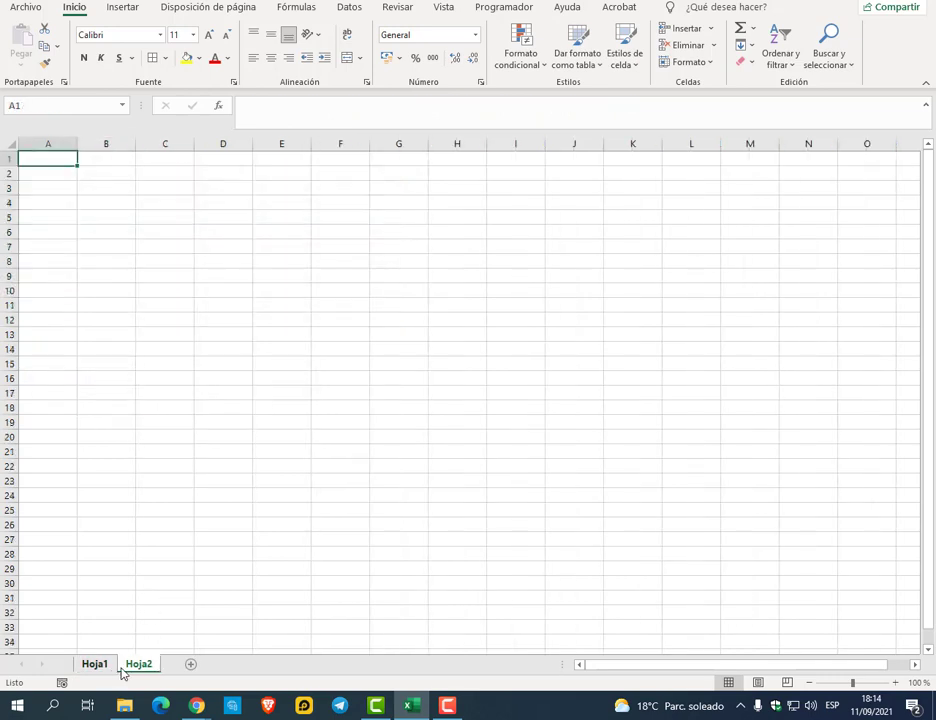
double_click(130, 665)
text(Estadis)
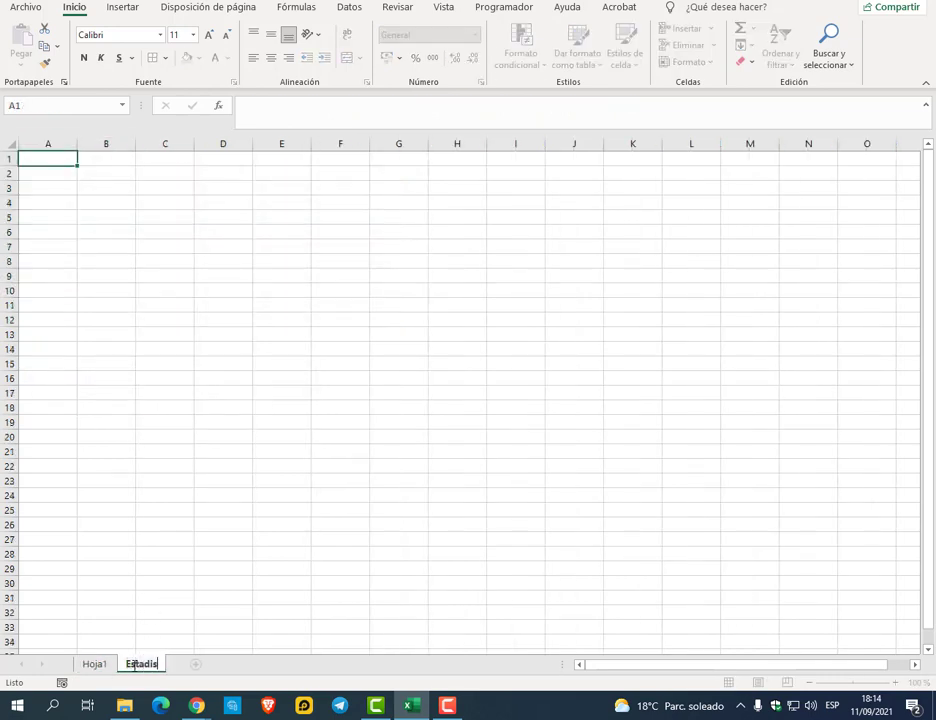
text(ticas)
key(Return)
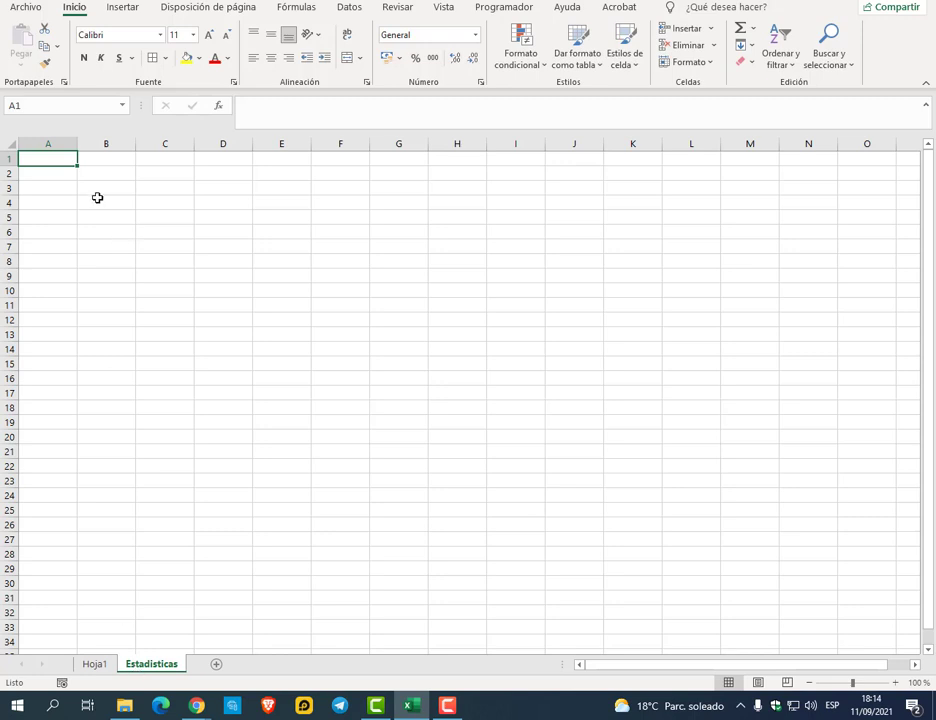
Enter the heading "Recaudaciones" in cell B1 of the Estadisticas sheet
click(100, 160)
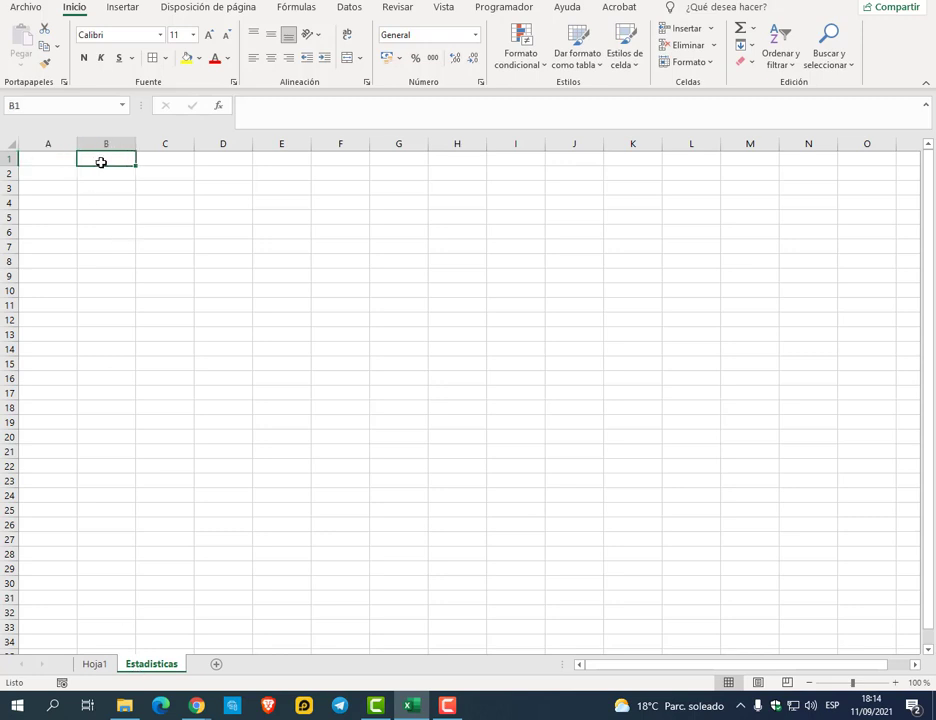
text(Re)
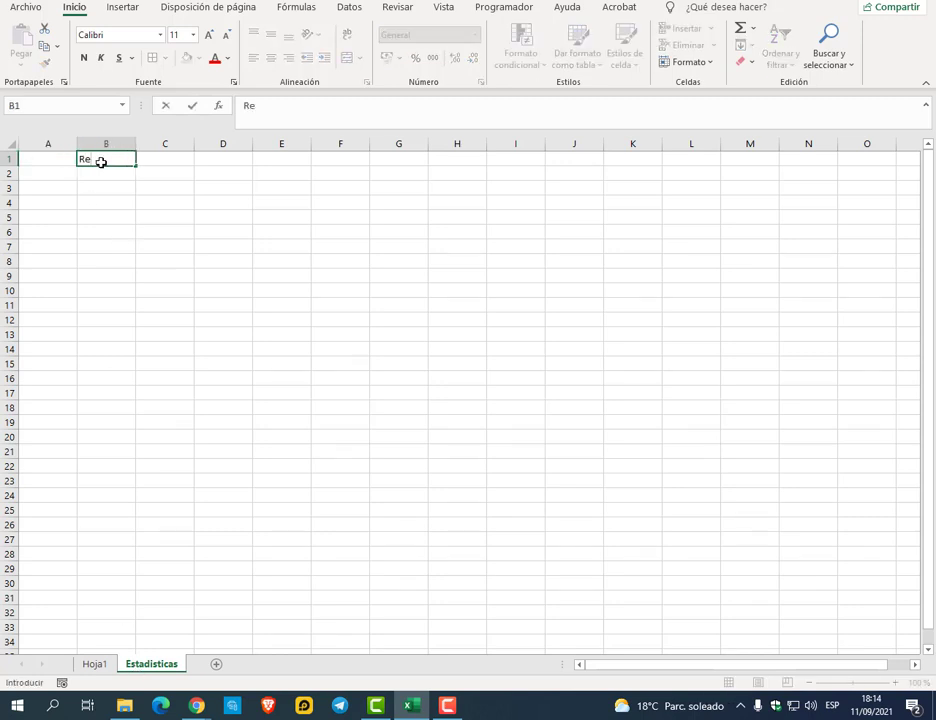
text(caudaciones)
key(Return)
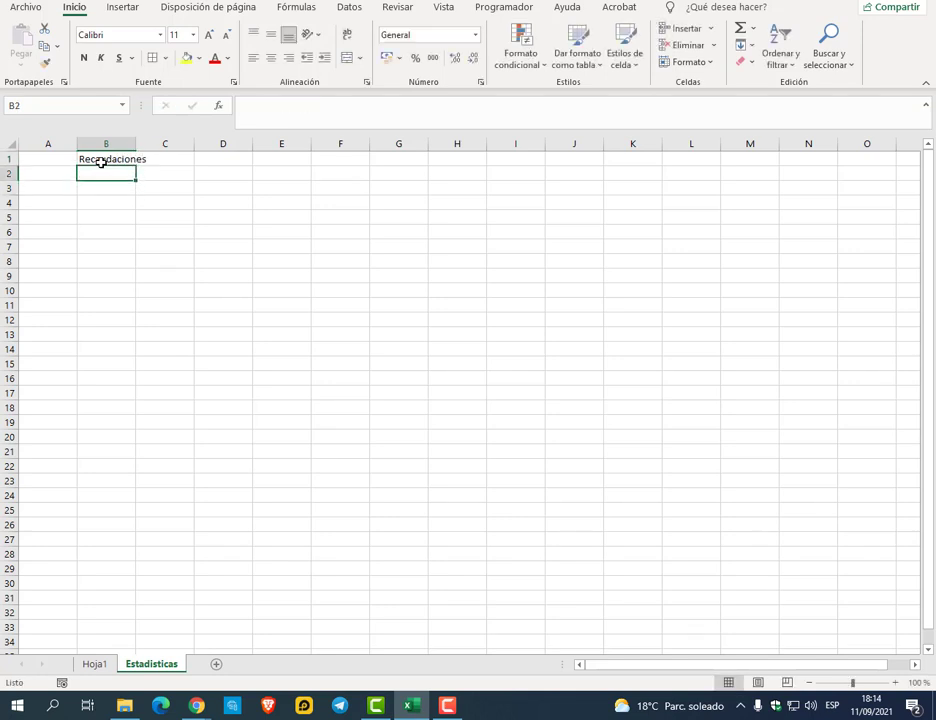
Enter the subheading "Tipo de habitacion" in cell A2 of the Estadisticas sheet
click(101, 162)
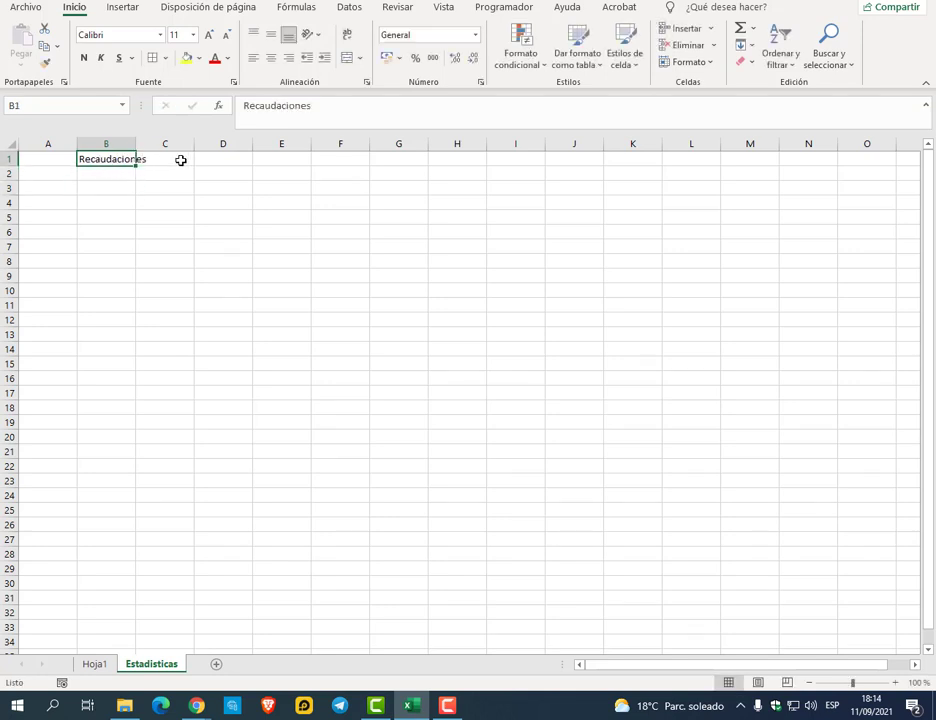
key(Left)
key(Down)
text(t)
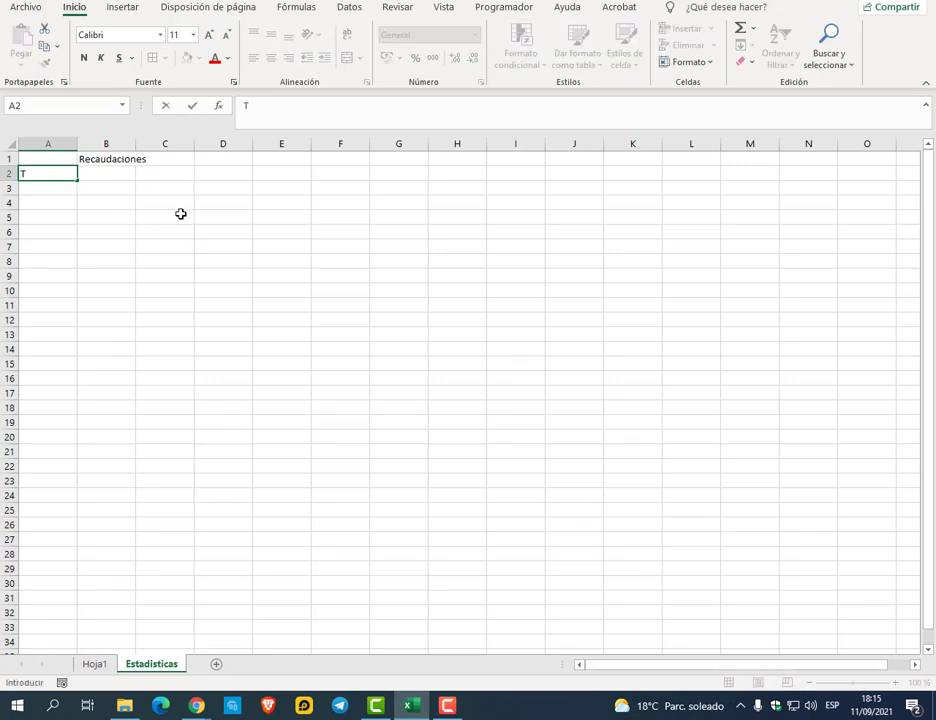
text(ipo de habit)
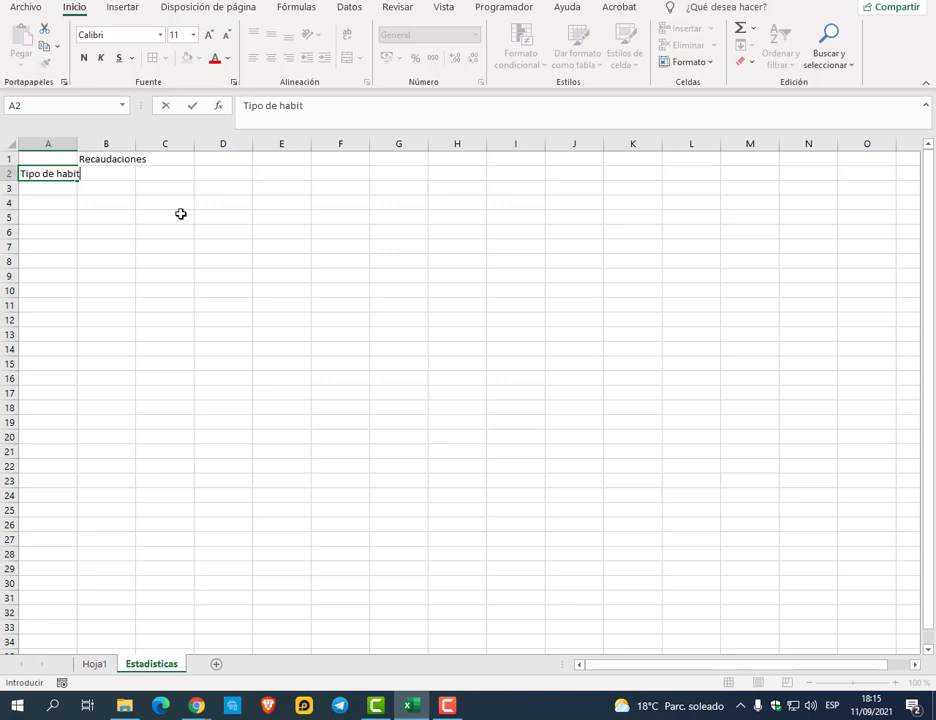
text(acion)
key(Return)
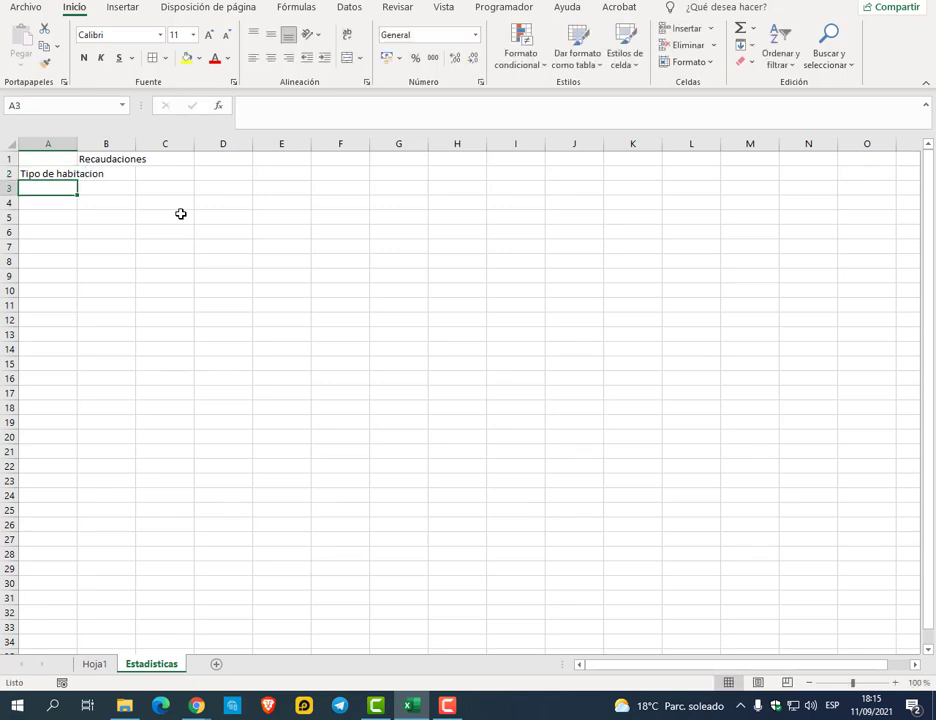
List the room types Simple, Doble and Suite in cells A3 to A5
text(Sim)
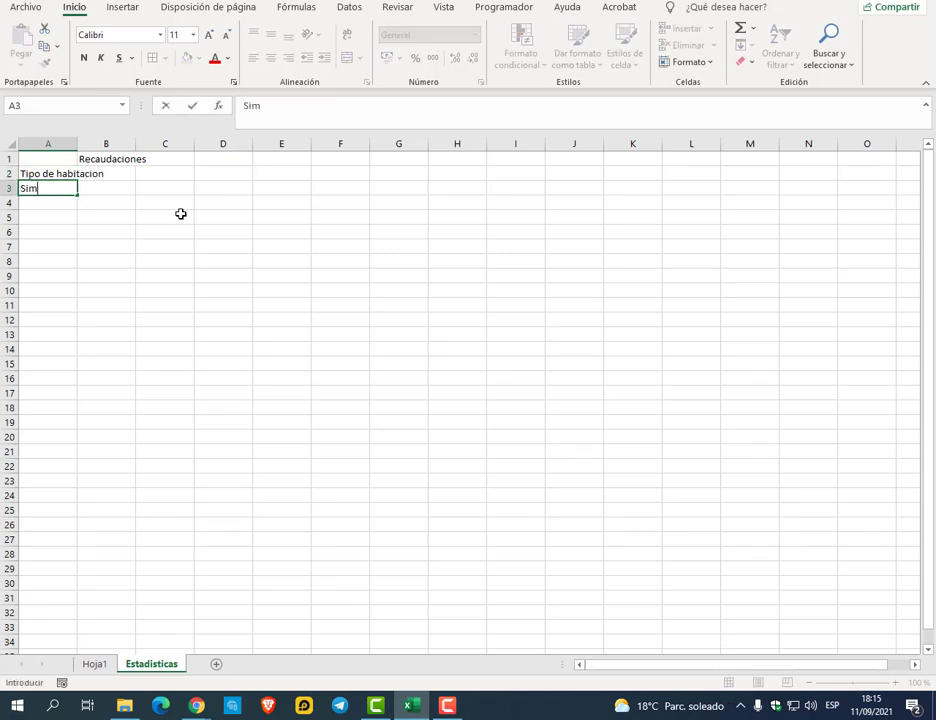
text(ple)
key(Return)
text(Doble)
key(Return)
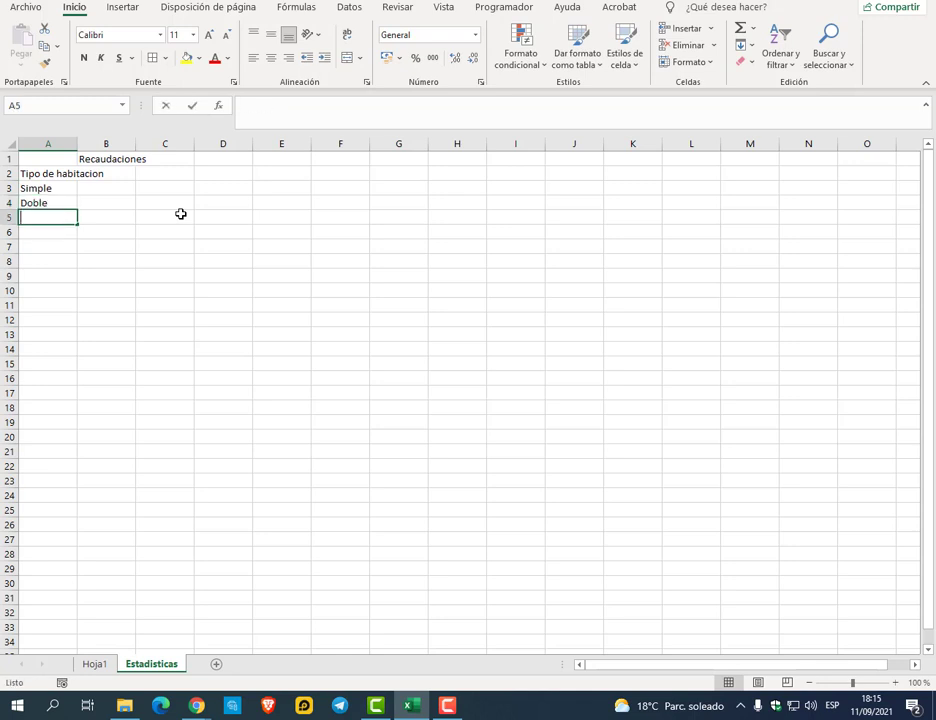
text(Suite)
key(Return)
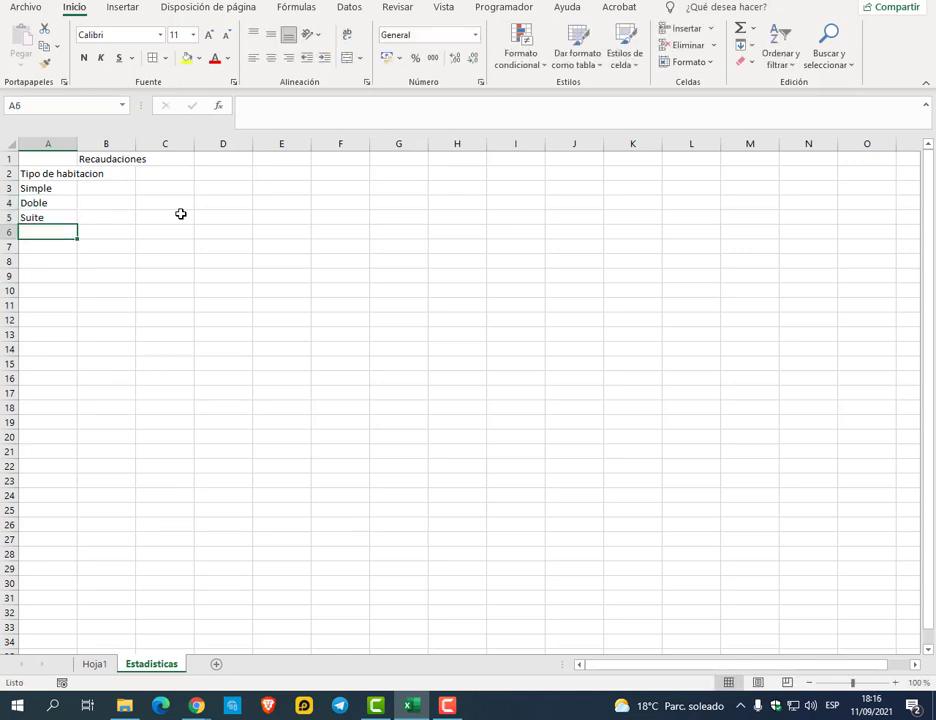
Enter the subheading "Temporadas" in A7 and list Alta, Media and Baja beneath it in A8 to A10
click(64, 246)
text(Tem)
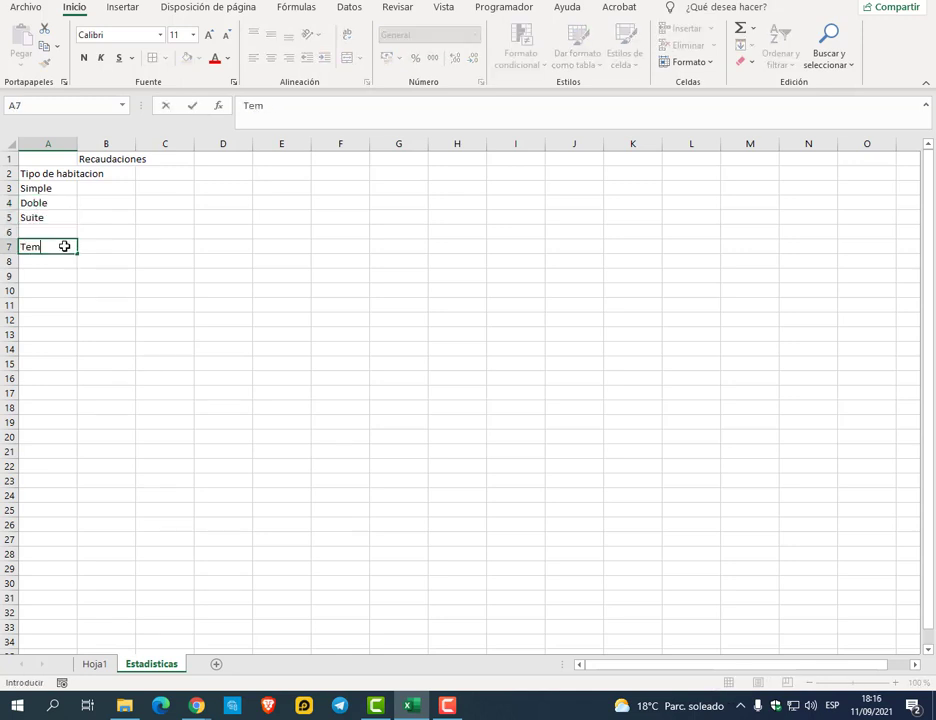
text(poradas)
key(Return)
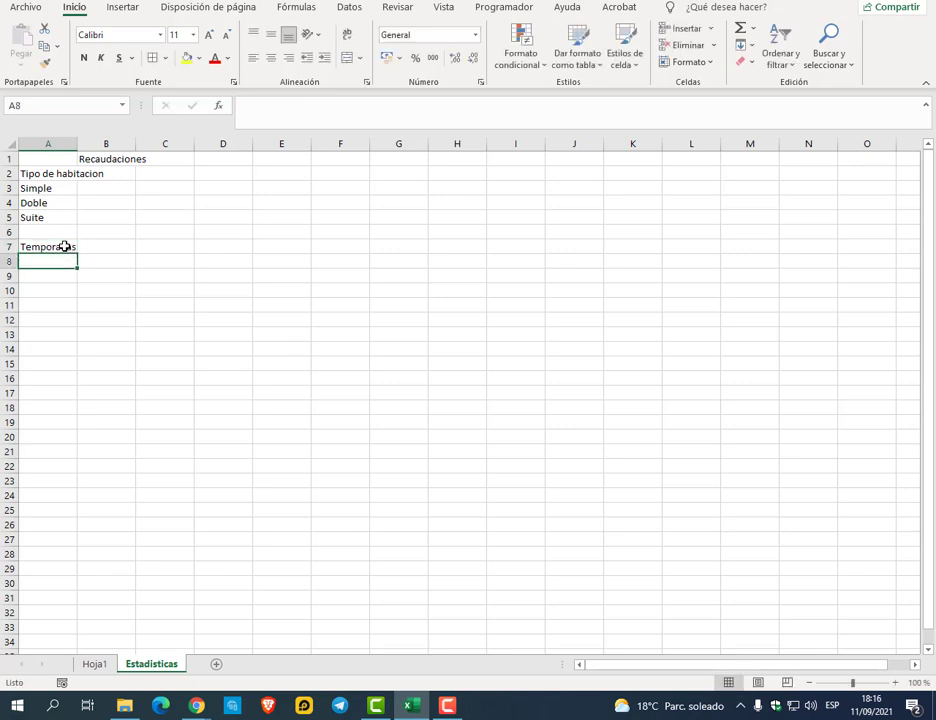
text(Alta)
key(Return)
text(Med)
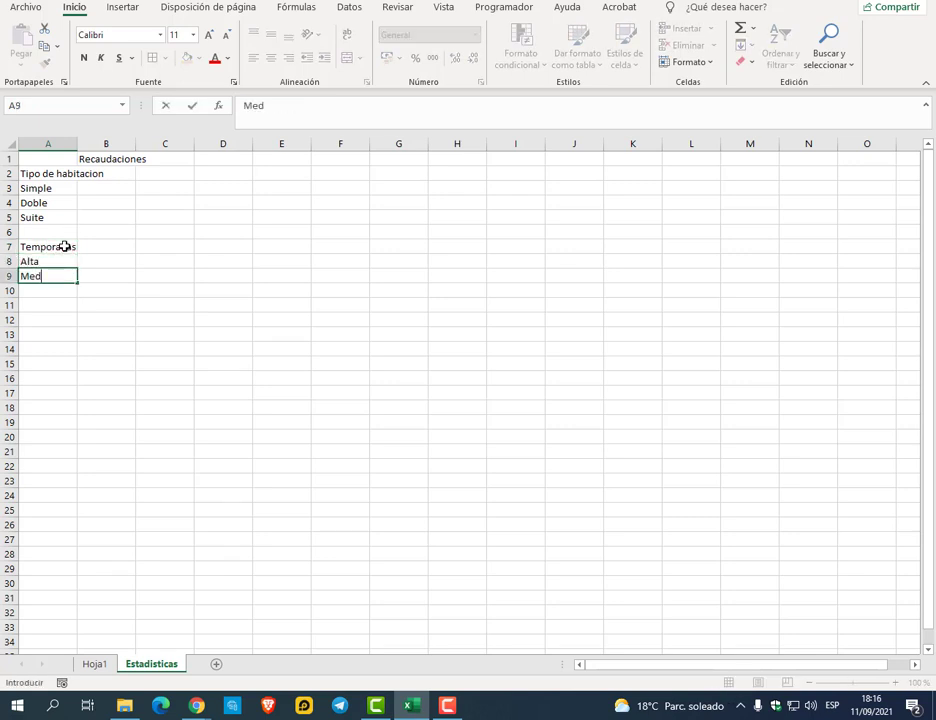
text(ia)
key(Return)
text(Baja)
key(Return)
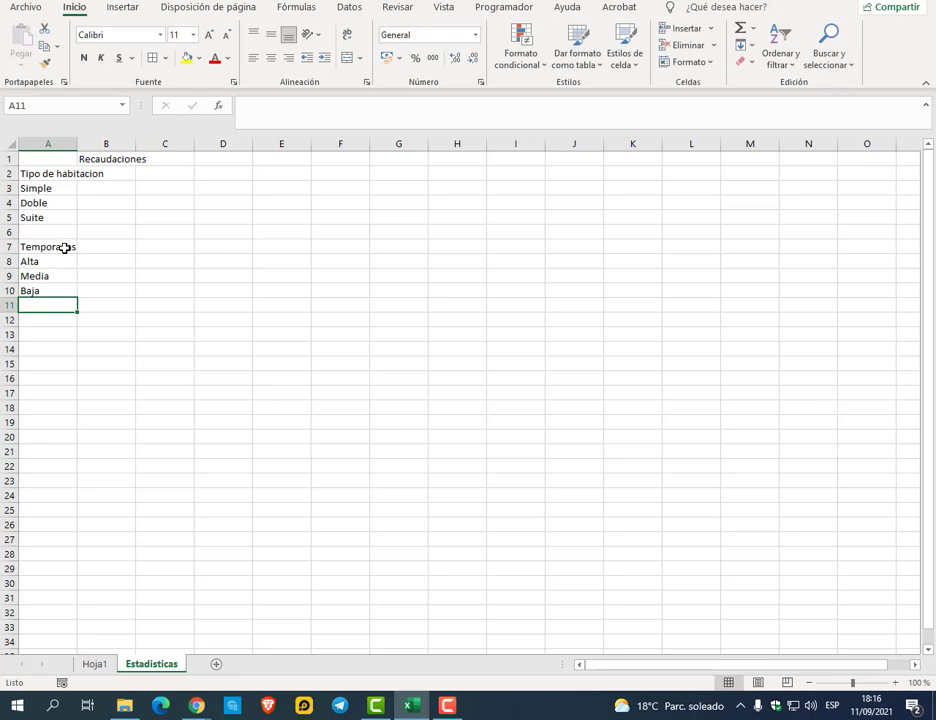
Merge and center the Tipo de habitacion subheading across A2:B2 and the Temporadas subheading across A7:B7
drag(42, 174, 94, 173)
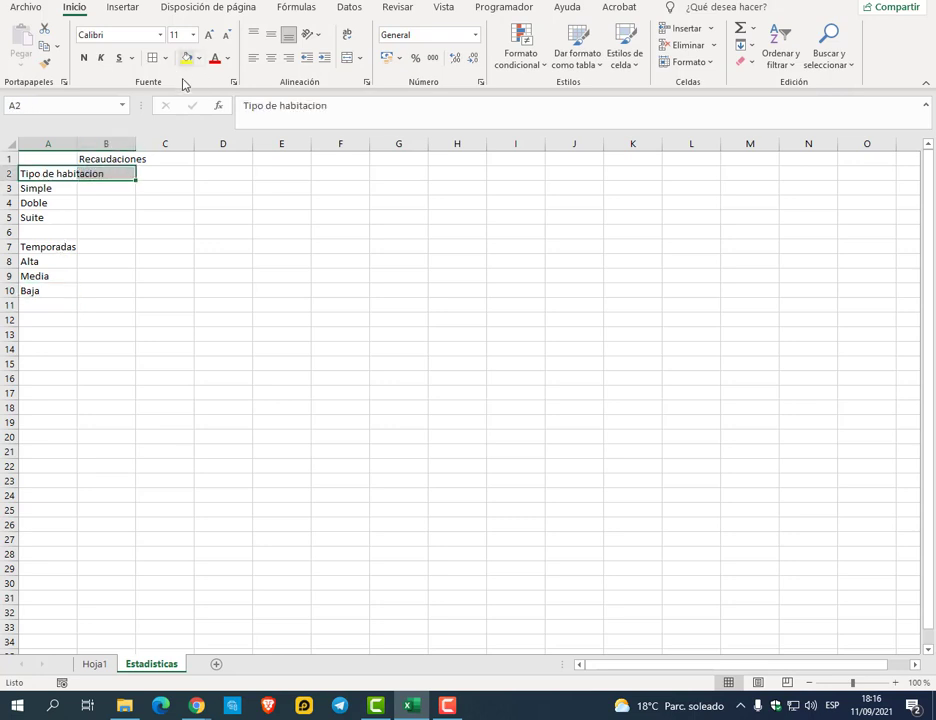
click(349, 62)
drag(56, 247, 105, 247)
click(347, 63)
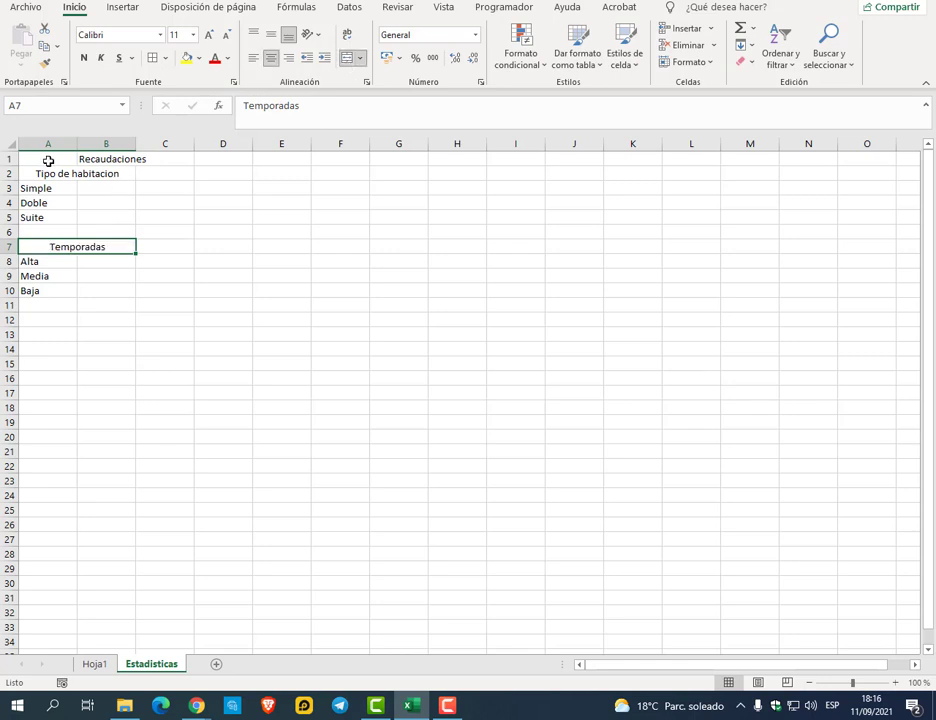
Merge and center the Recaudaciones heading across A1:B1 and apply all borders to the room type and season tables
drag(46, 159, 87, 291)
click(349, 62)
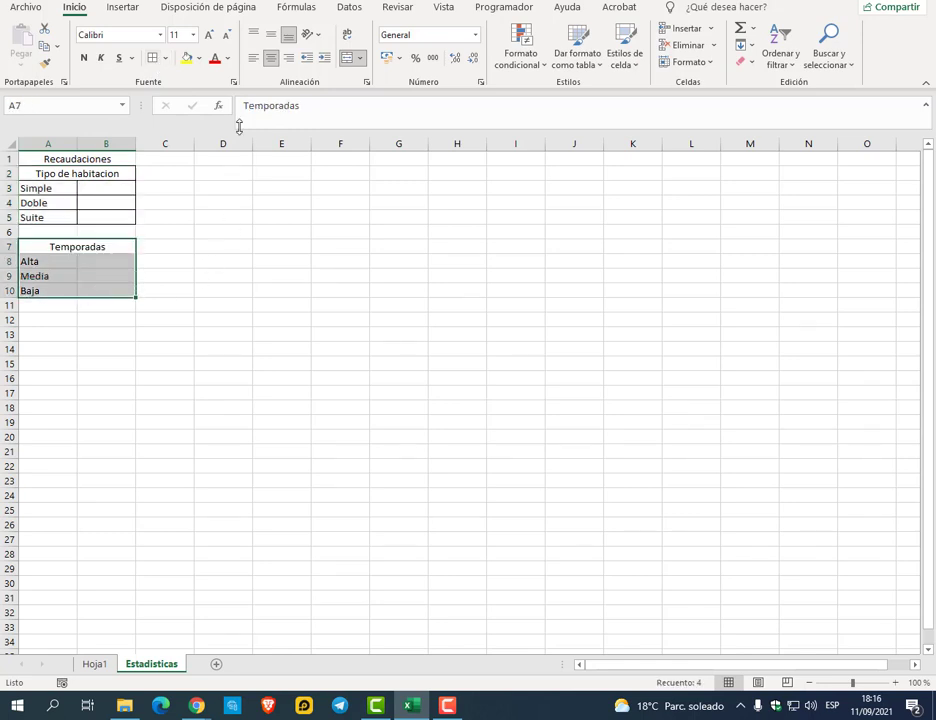
click(156, 62)
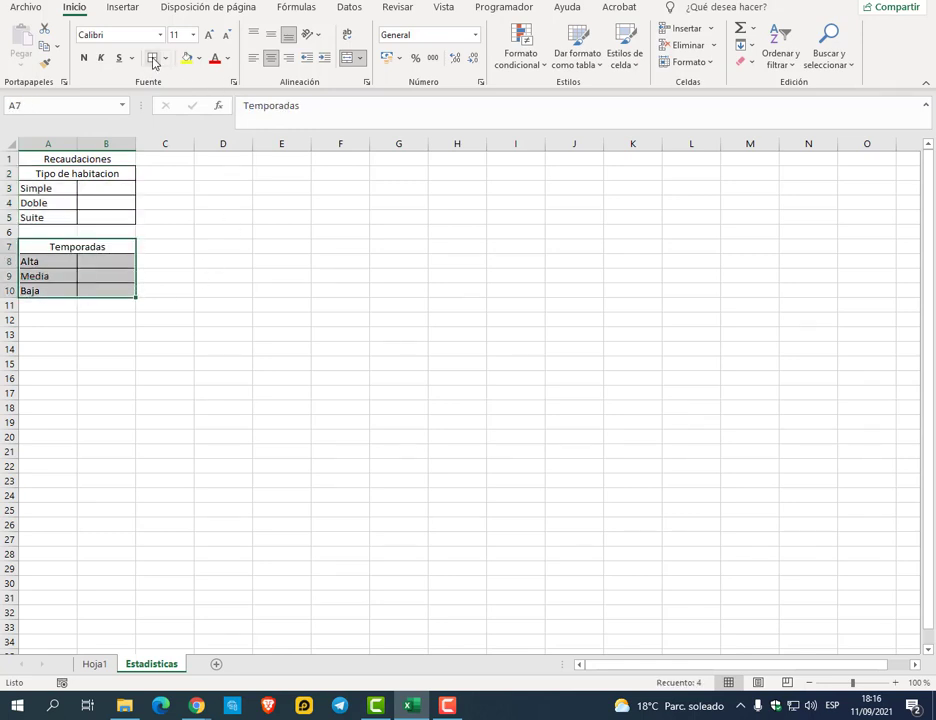
click(66, 233)
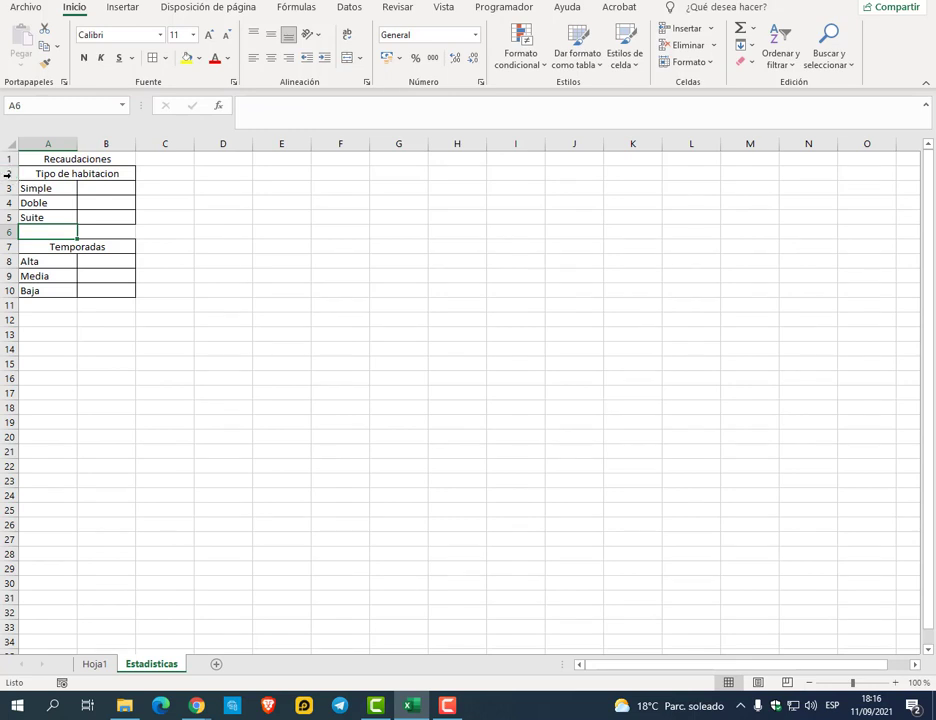
Apply a thick outside border to the merged Recaudaciones heading cell
click(66, 155)
click(165, 58)
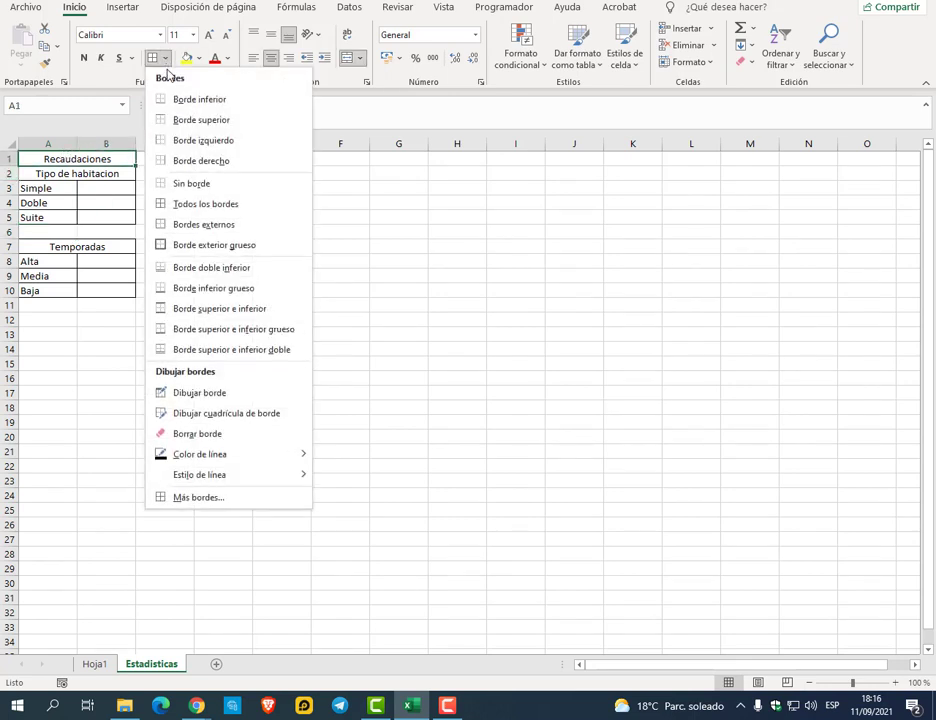
click(210, 245)
click(398, 261)
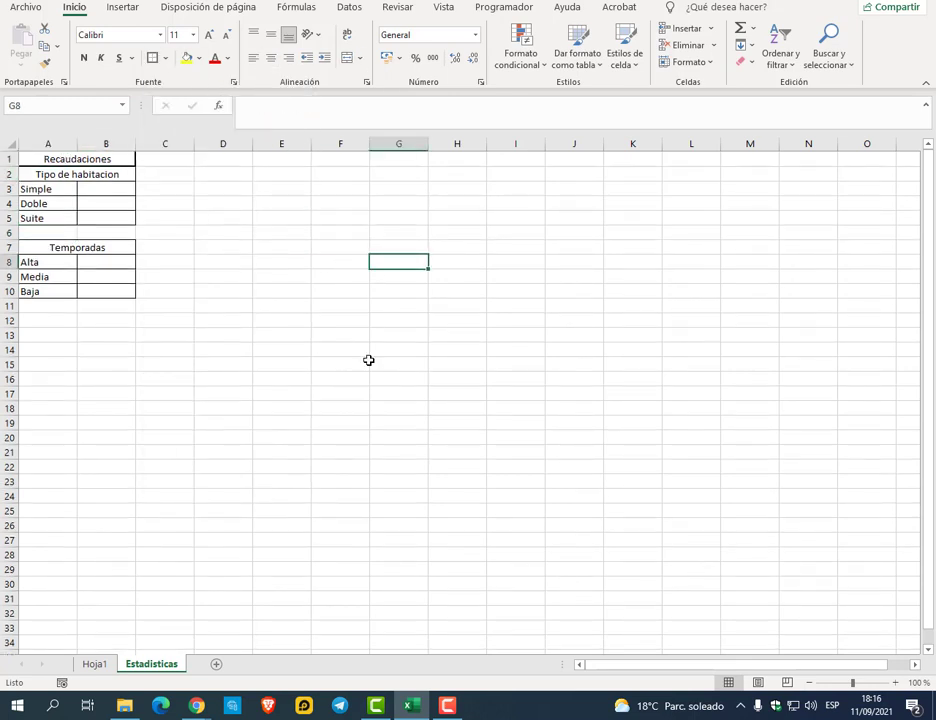
Enter the label "Cantidad de lugares disponiles" in cell A12
click(54, 326)
click(53, 321)
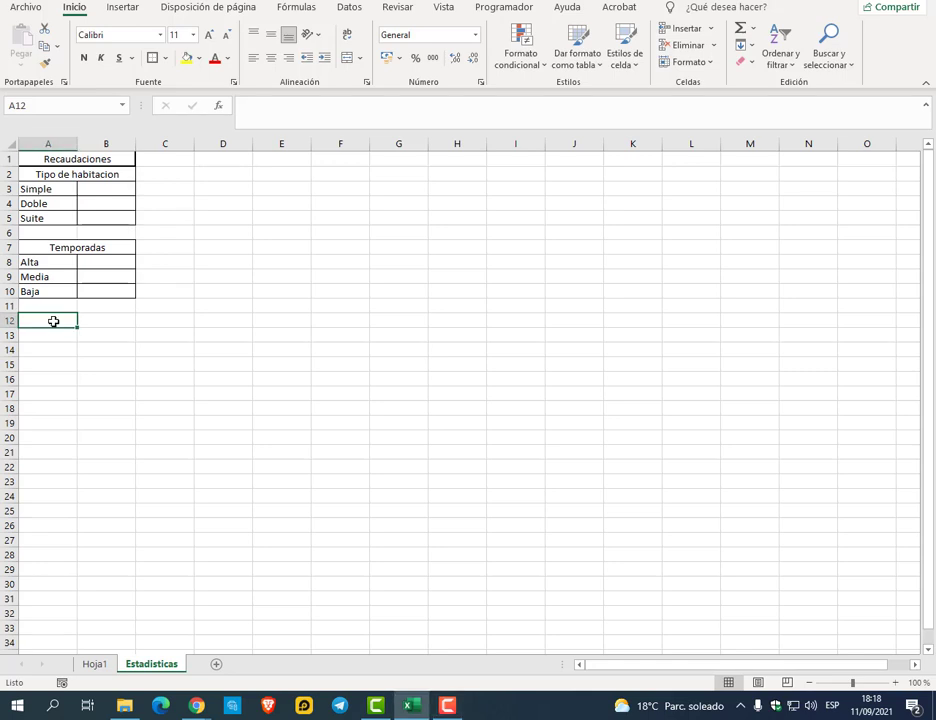
text(Cantidad de)
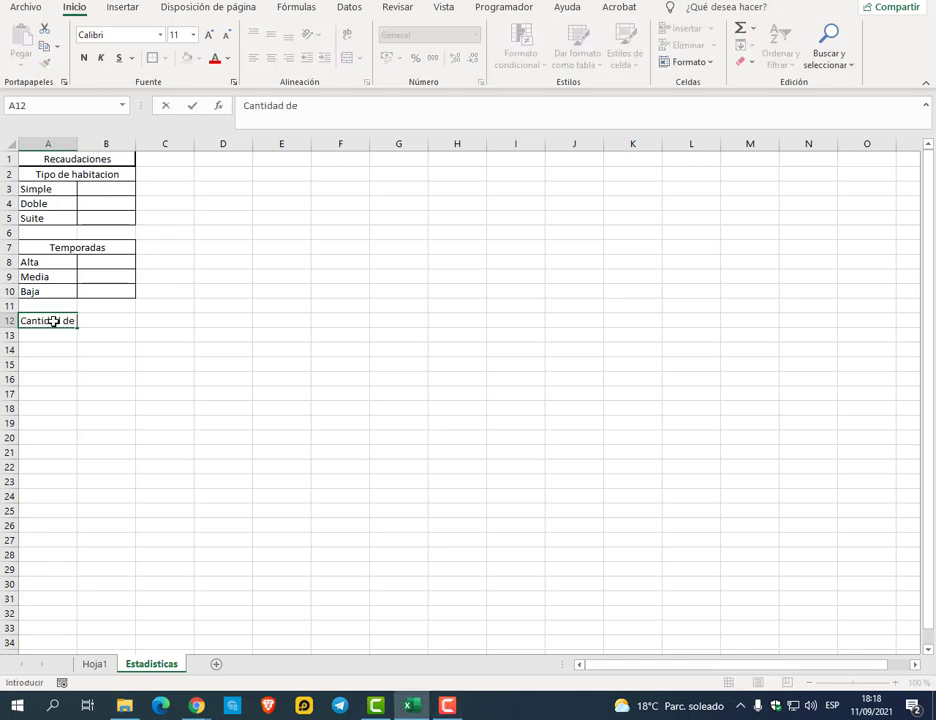
text( lugares disp)
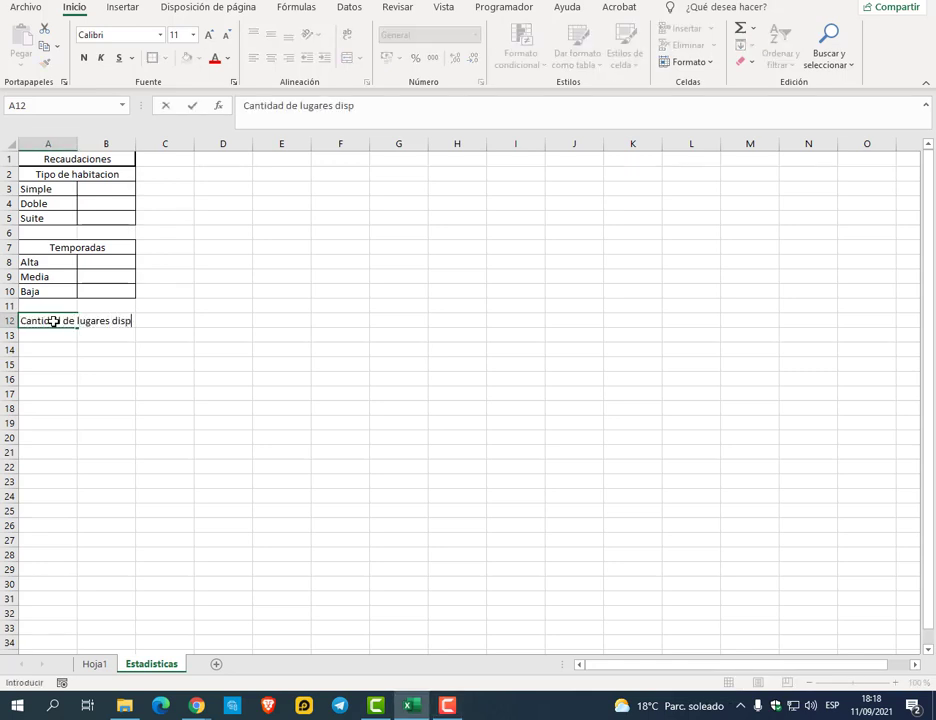
text(oniles)
key(Return)
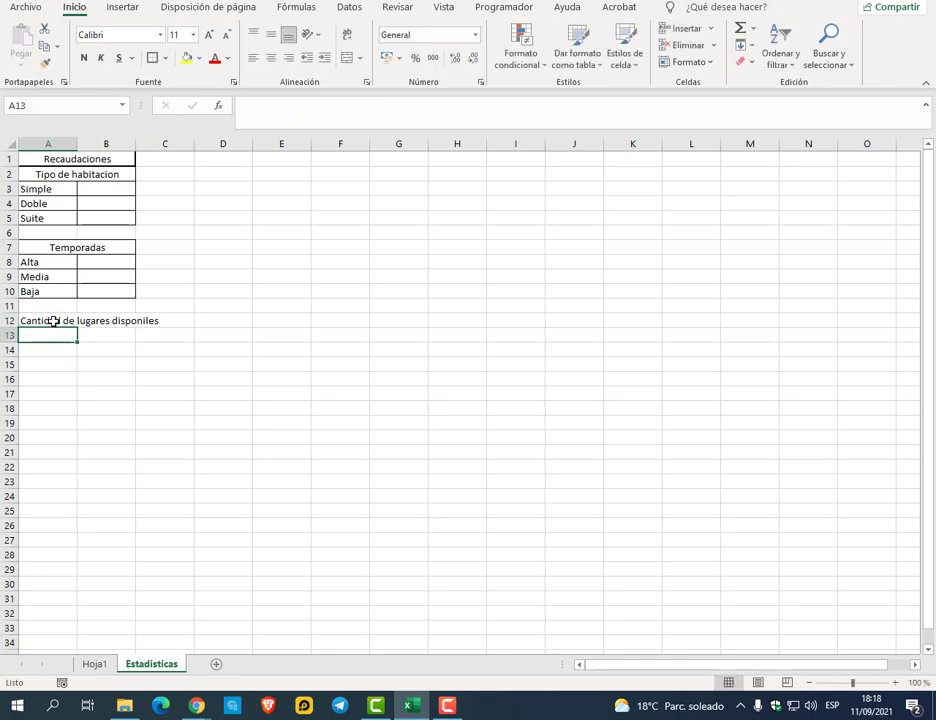
Merge and center the row 12 label across A12:C12 and apply all borders to A12:D12
drag(54, 321, 167, 322)
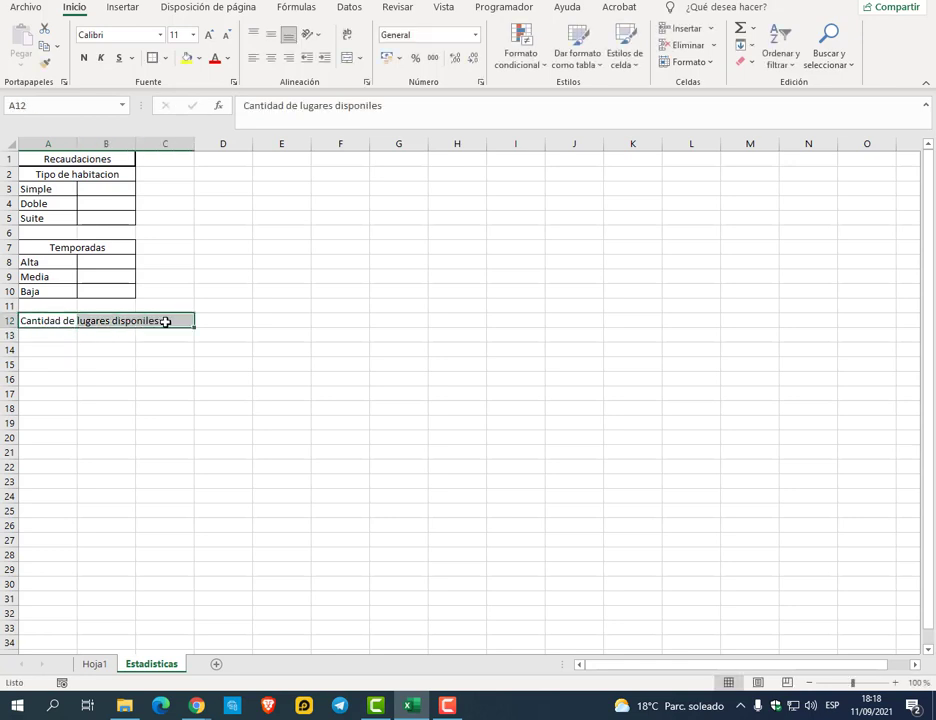
click(349, 59)
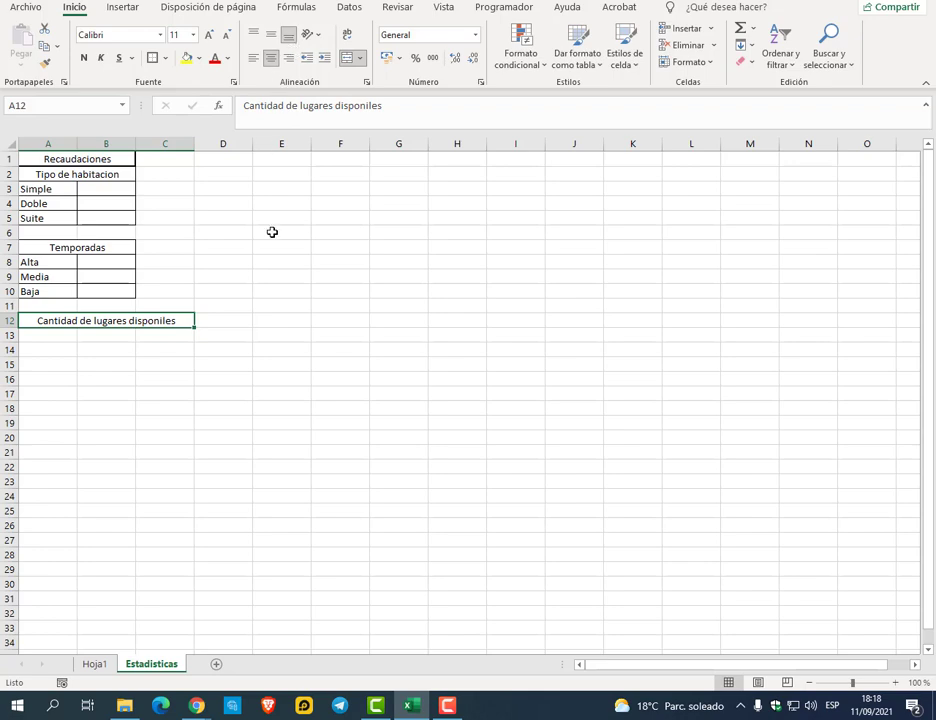
drag(218, 325, 100, 321)
click(164, 57)
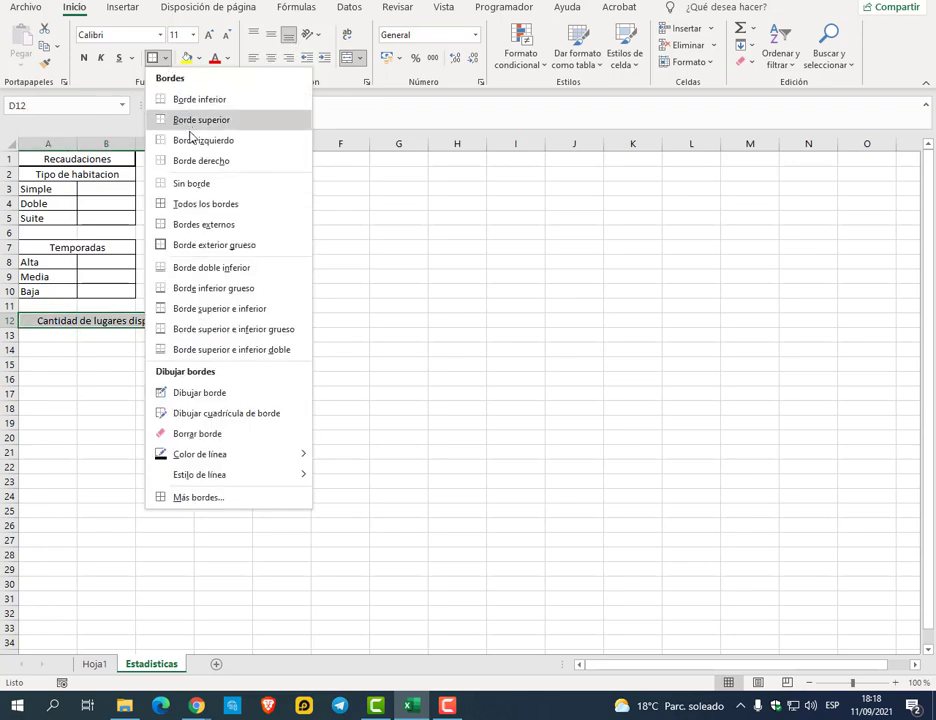
click(205, 204)
click(285, 364)
Check the entries in the Observaciones column on Hoja1 and return to the Estadisticas sheet
click(94, 664)
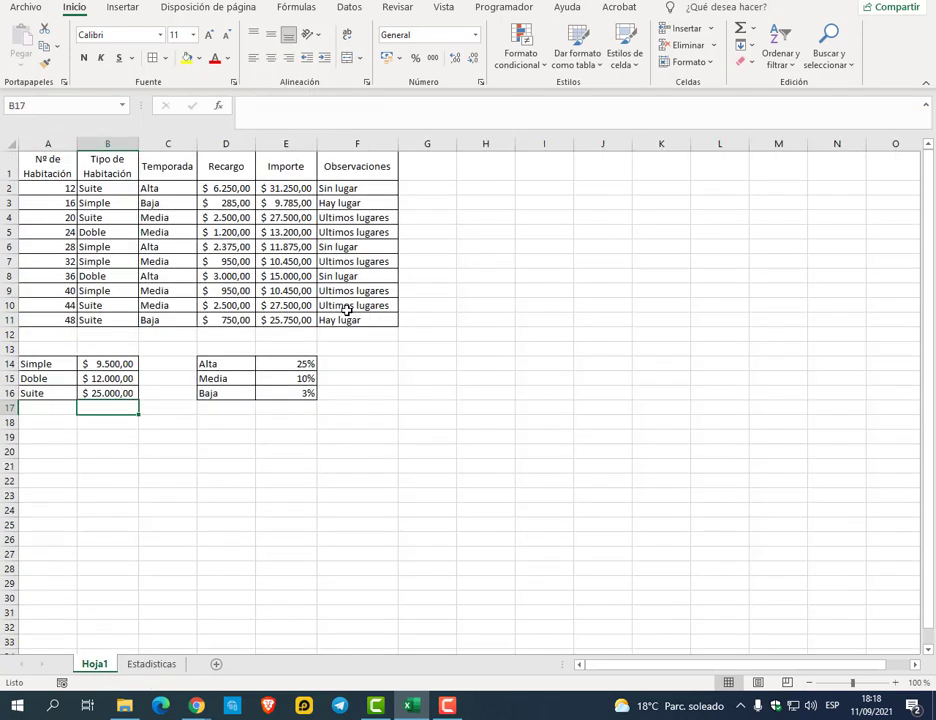
click(359, 204)
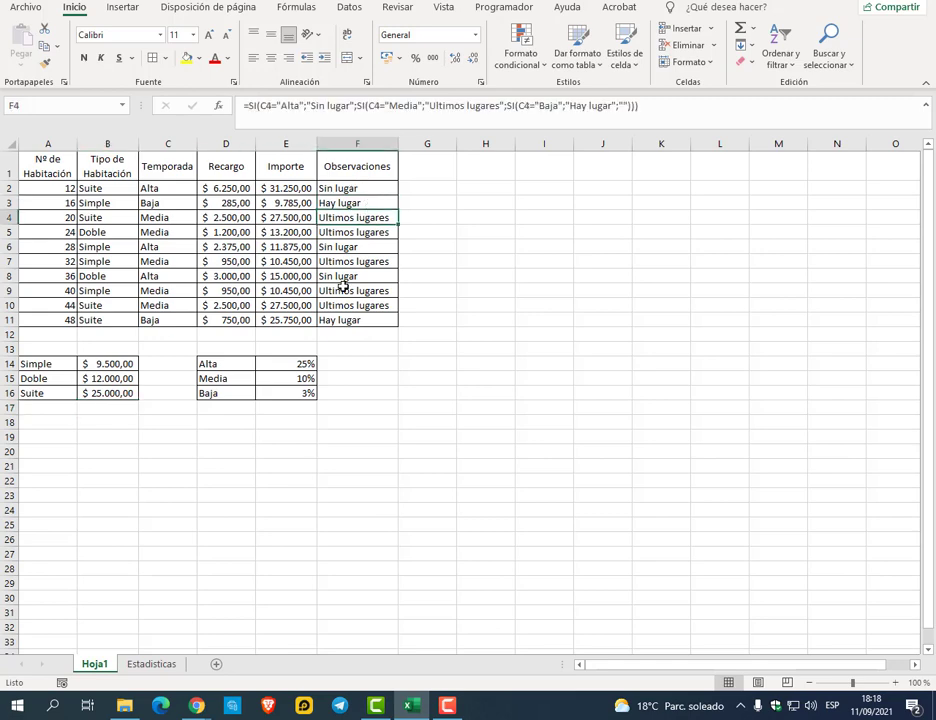
click(158, 665)
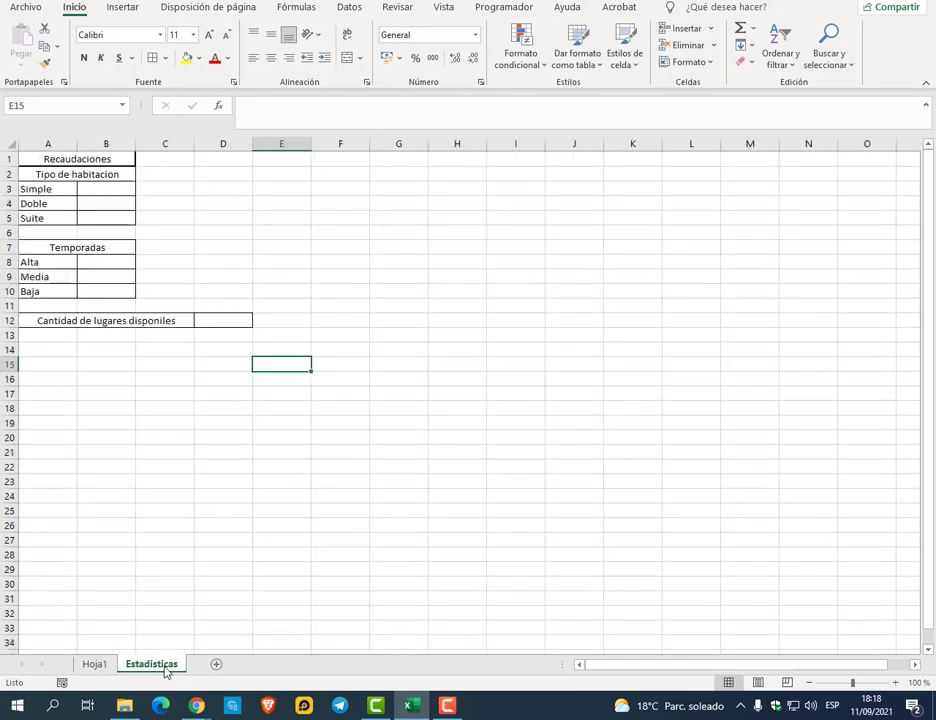
Total the Simple room revenue in B3 with the formula =SUMAR.SI(tipo_hab;A3;importe)
click(114, 190)
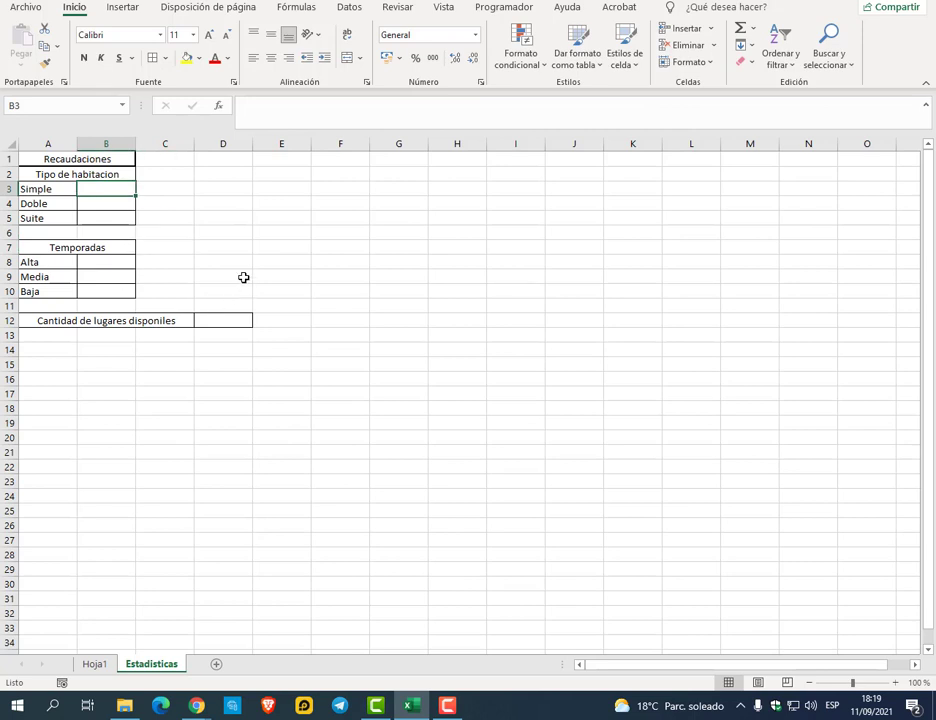
text(=sumar)
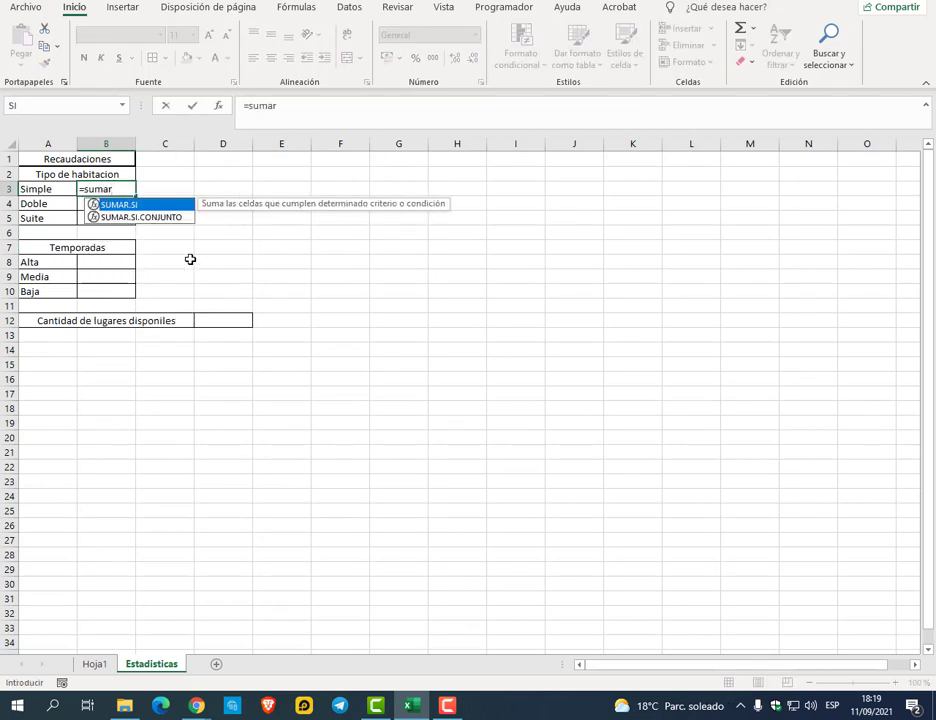
double_click(130, 204)
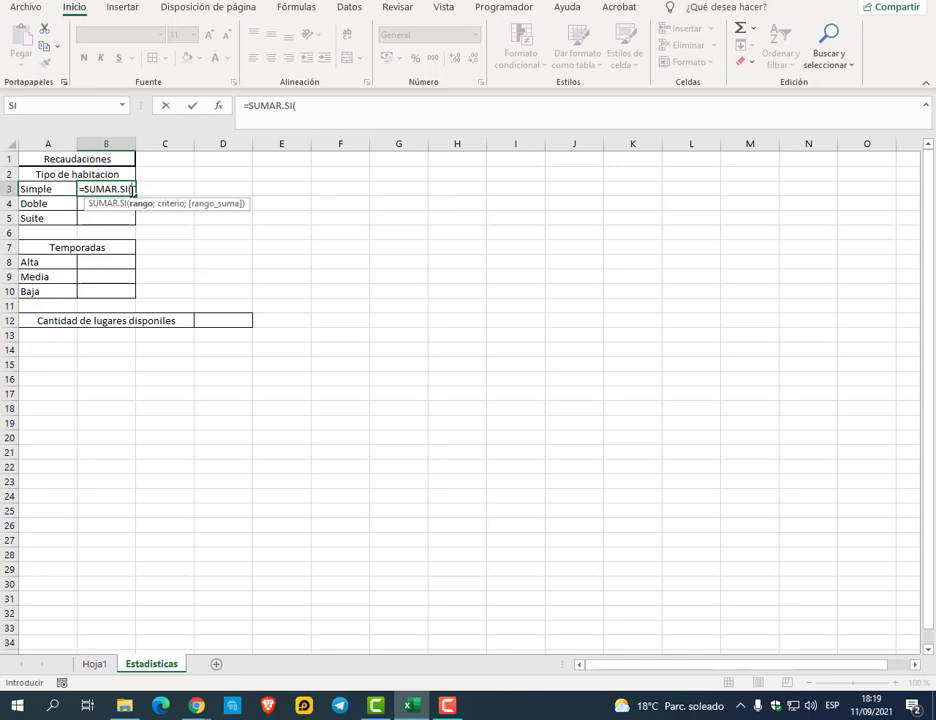
text(tipo)
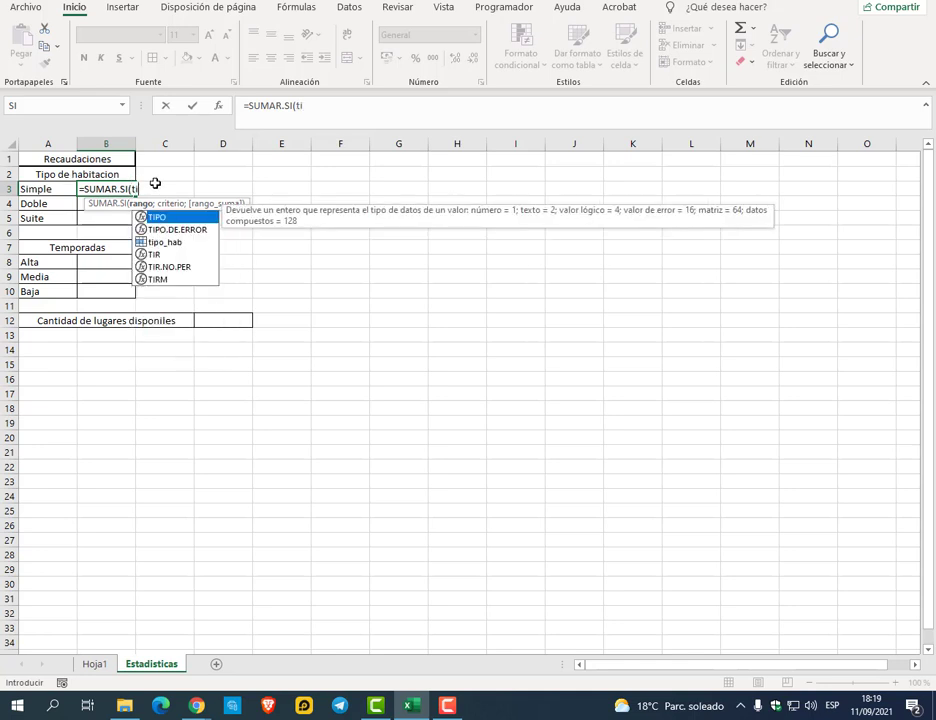
double_click(168, 243)
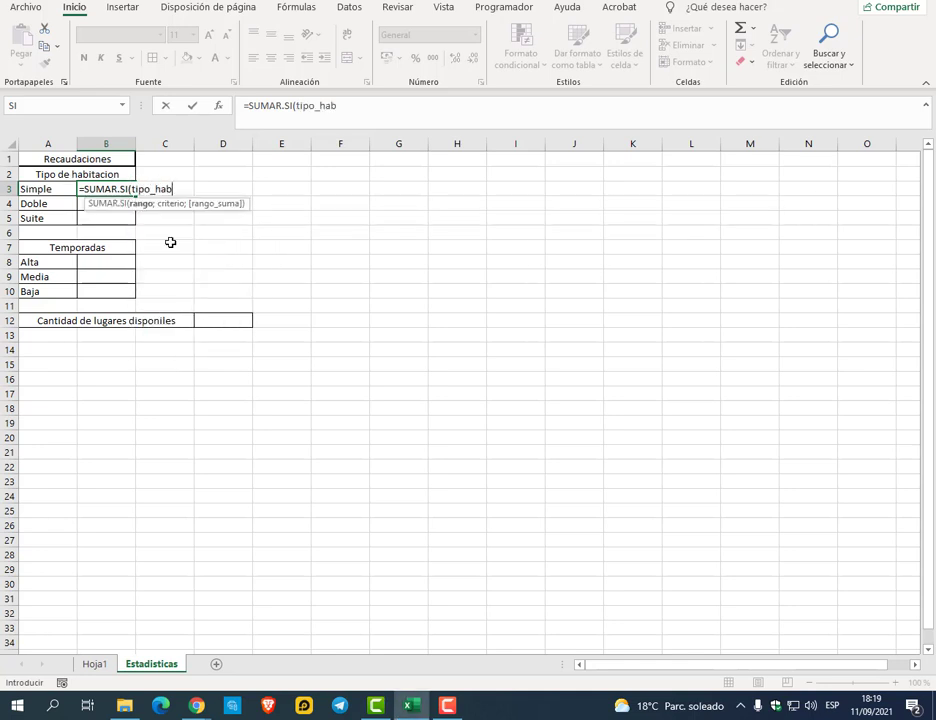
text(;)
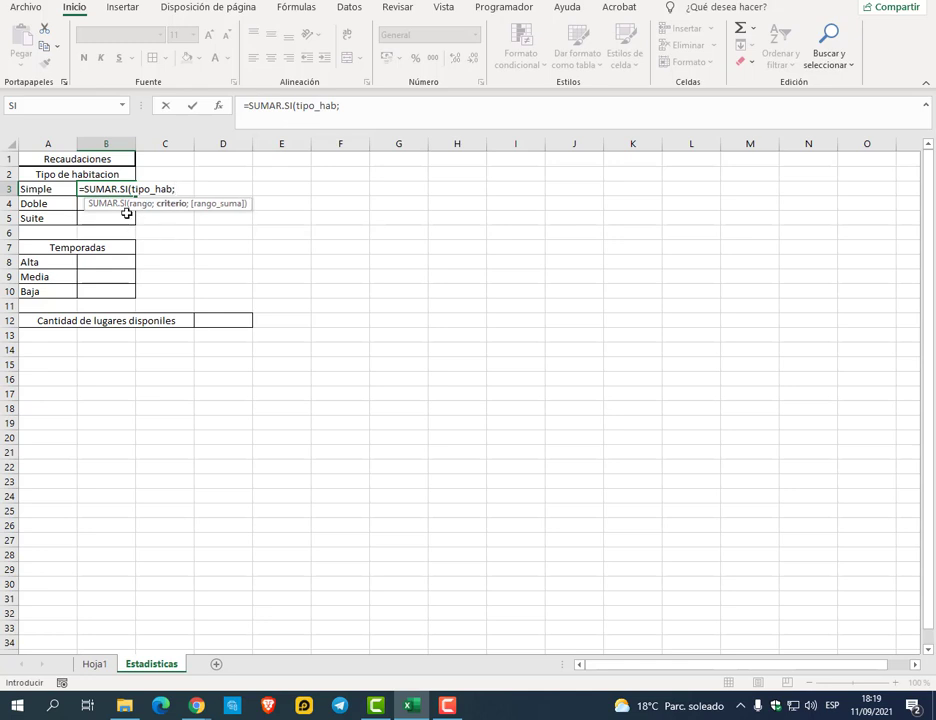
click(58, 190)
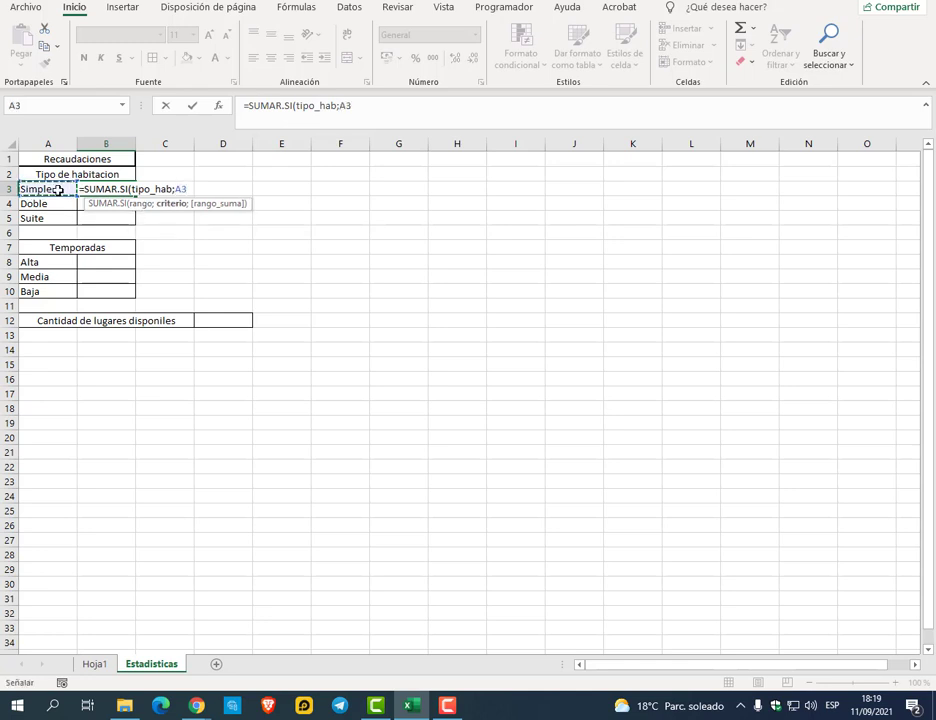
text(;)
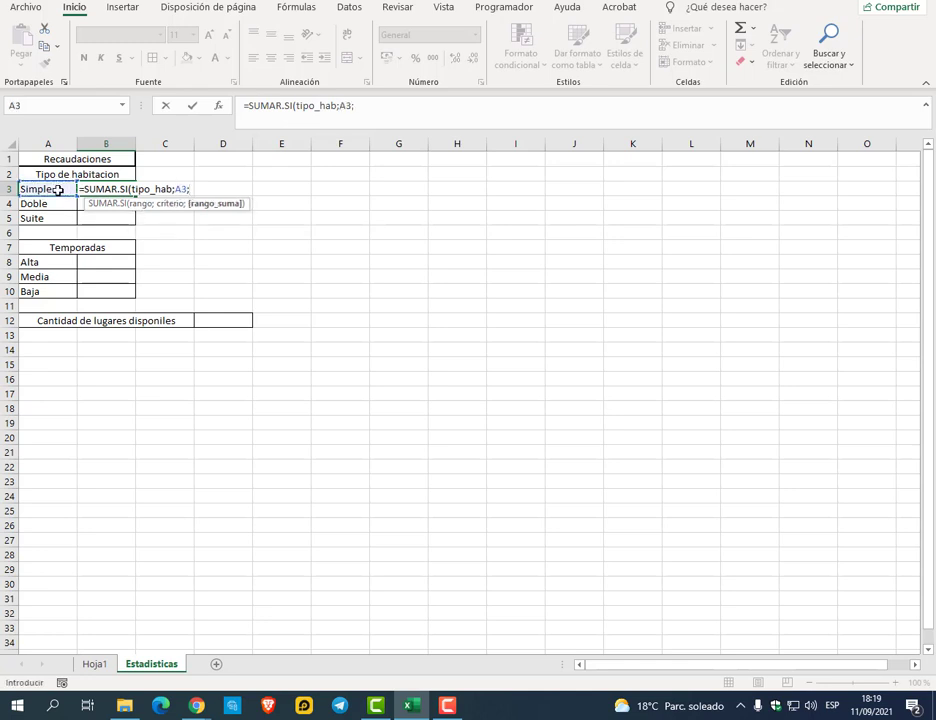
text(imp)
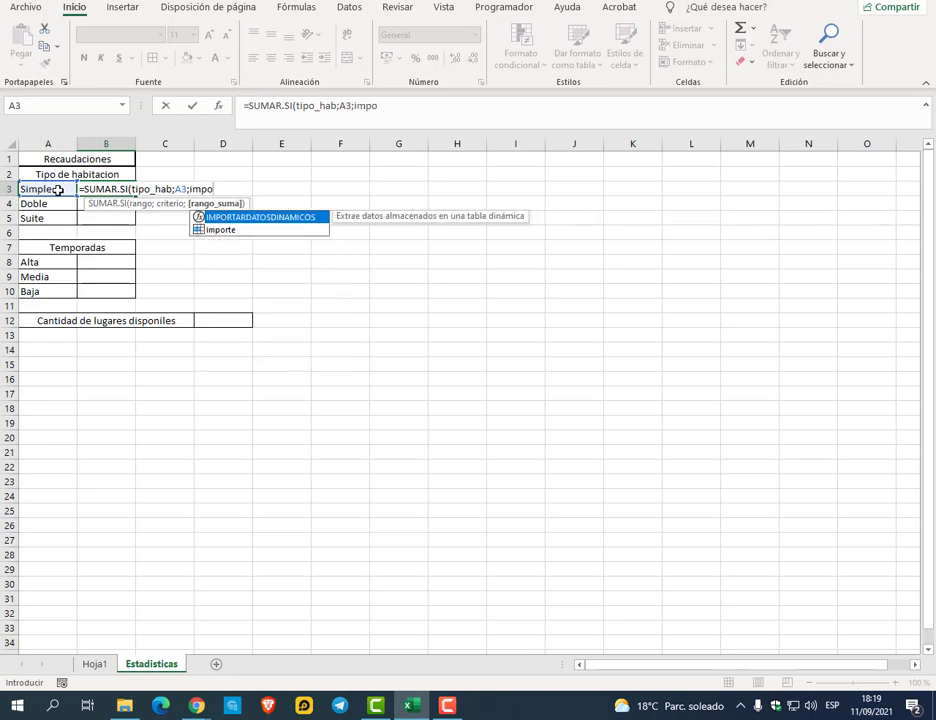
text(o)
double_click(218, 229)
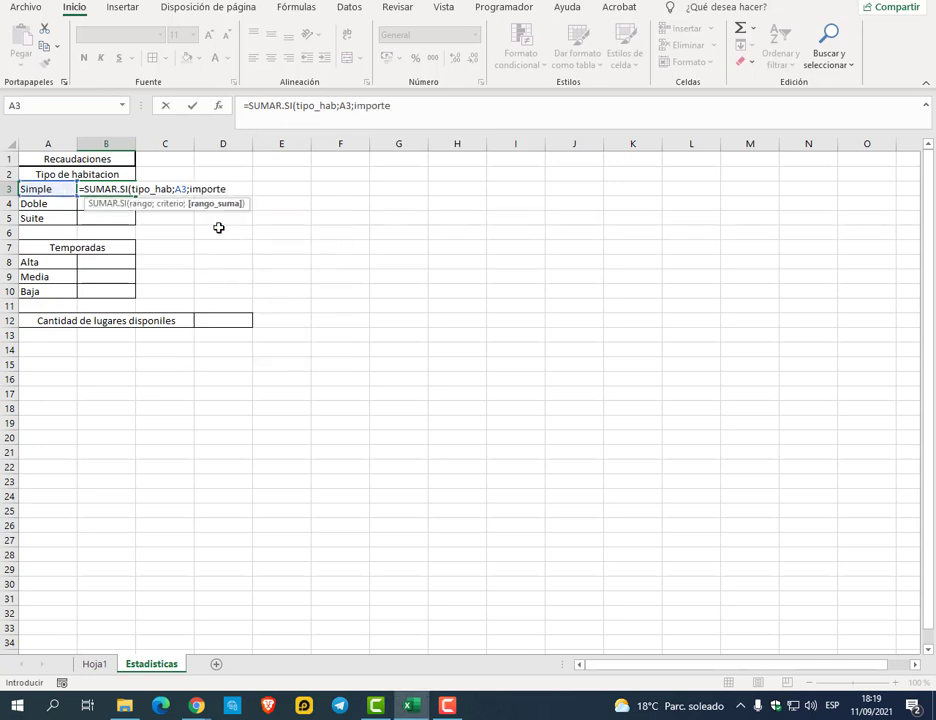
text())
key(Return)
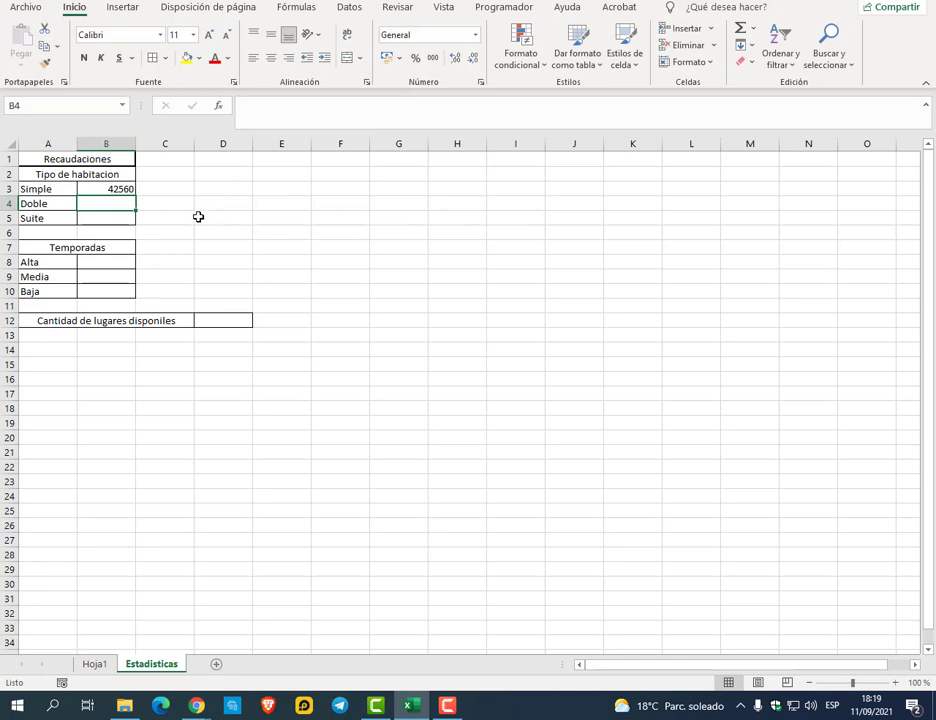
Fill the B3 formula down to B5 and apply the $ Español (Argentina) accounting format to B3:B5
click(130, 188)
drag(136, 195, 133, 221)
click(398, 58)
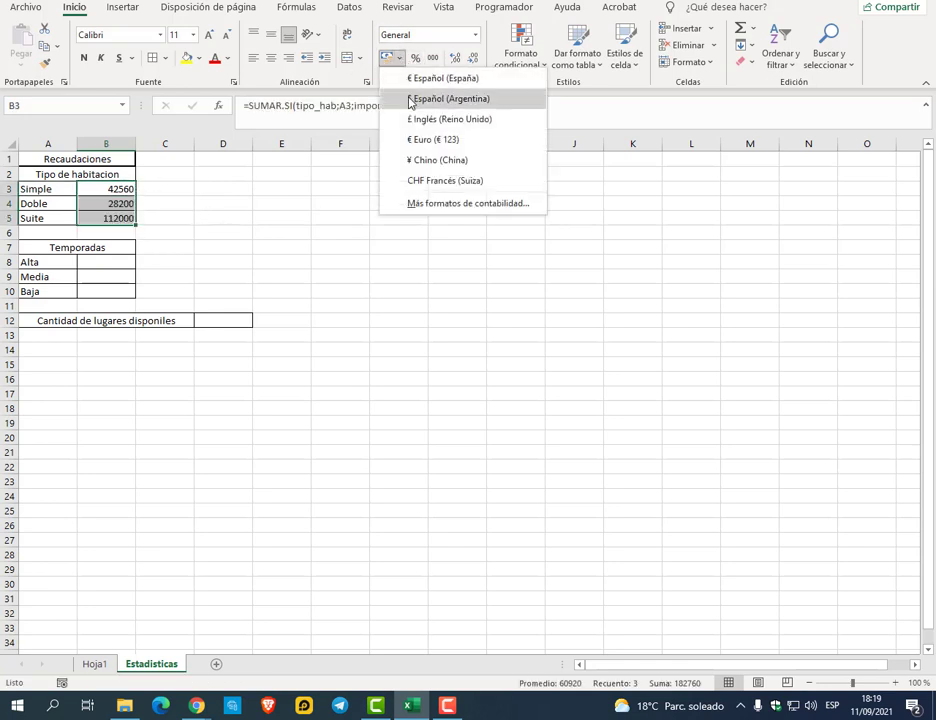
click(411, 98)
Total the Alta season revenue in B8 with the formula =SUMAR.SI(temporadas;A8;importe)
click(100, 262)
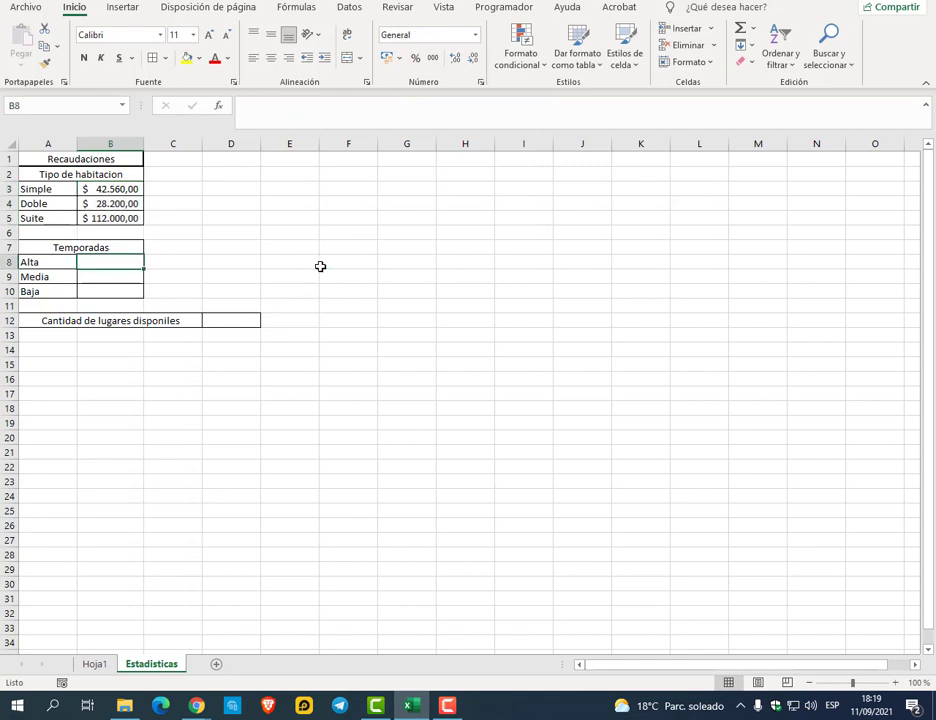
text(s)
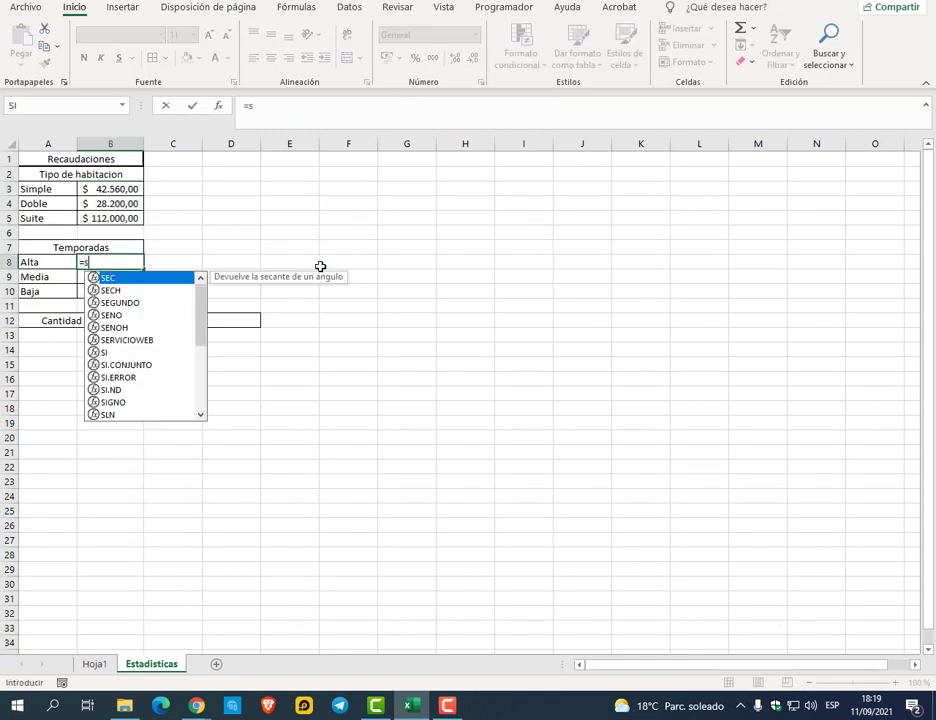
text(umar.si)
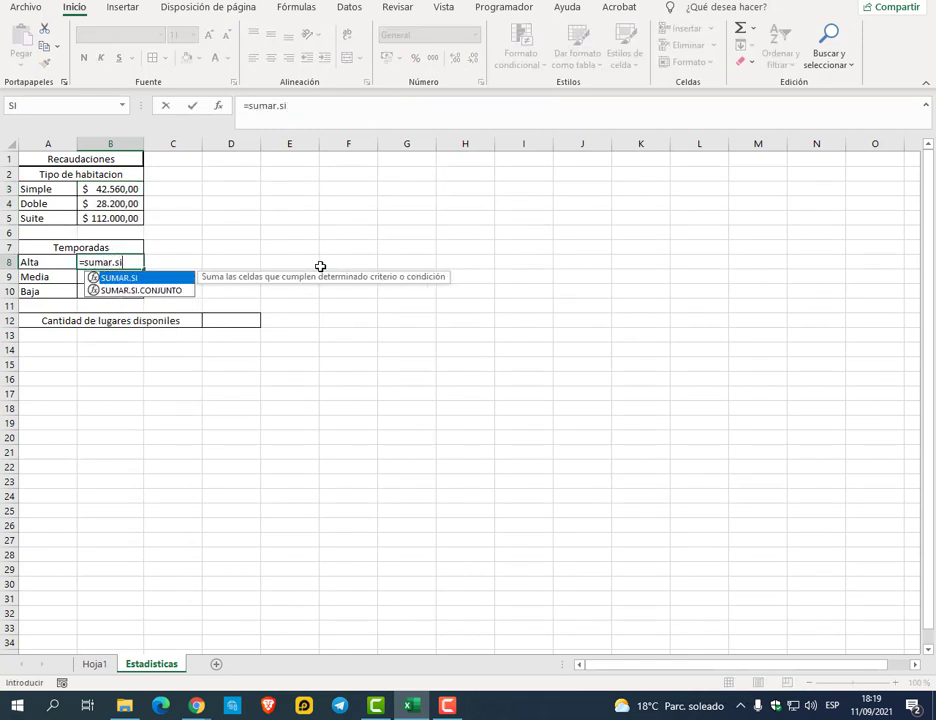
text((temp)
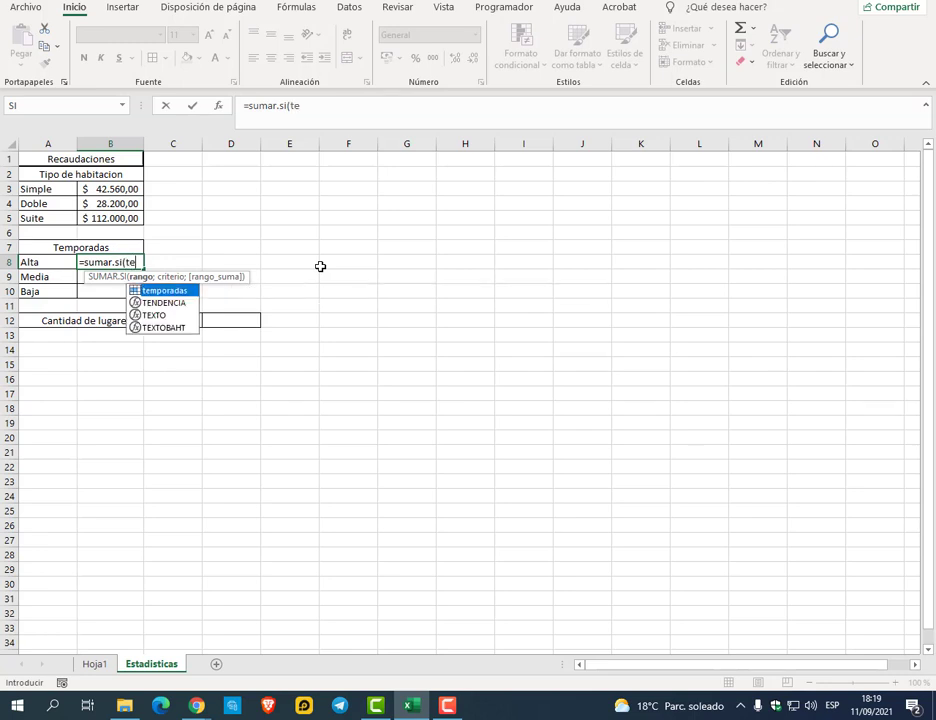
double_click(180, 290)
text(;)
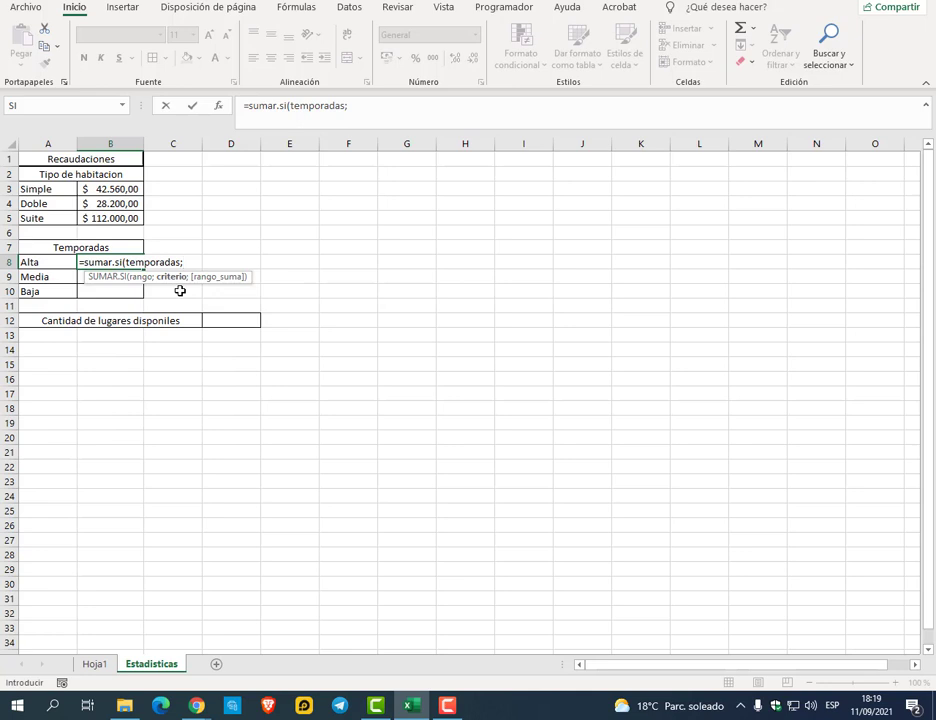
click(46, 261)
text(;)
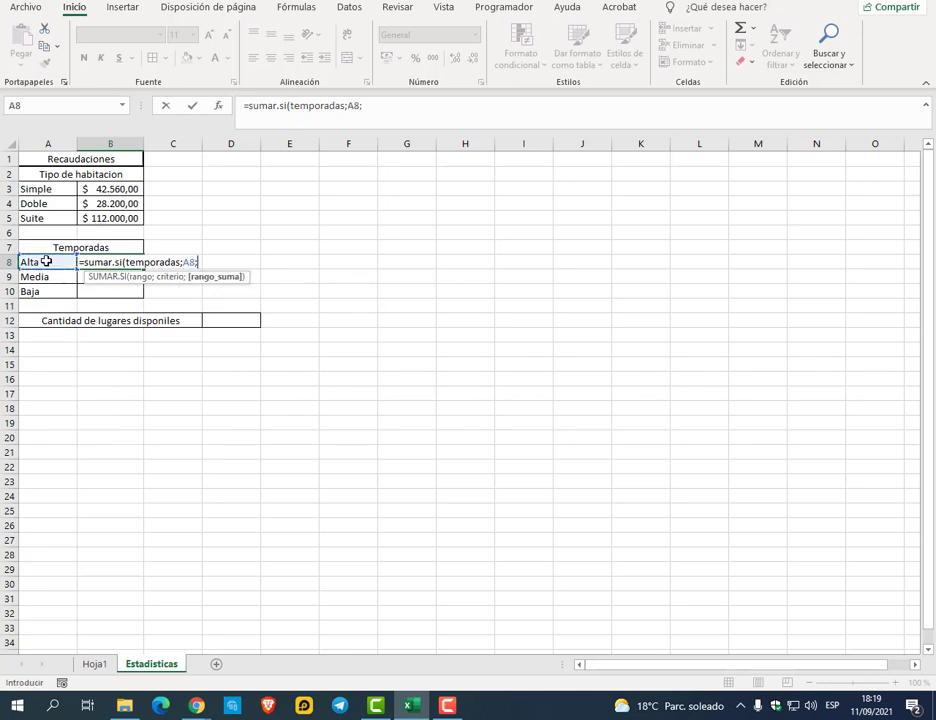
text(importe)
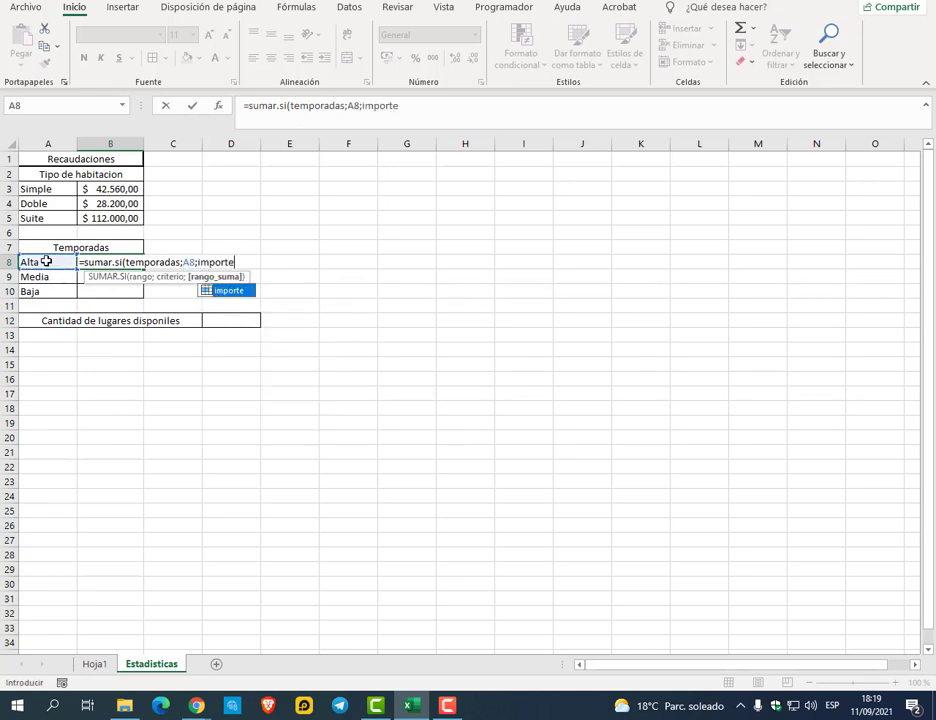
double_click(220, 291)
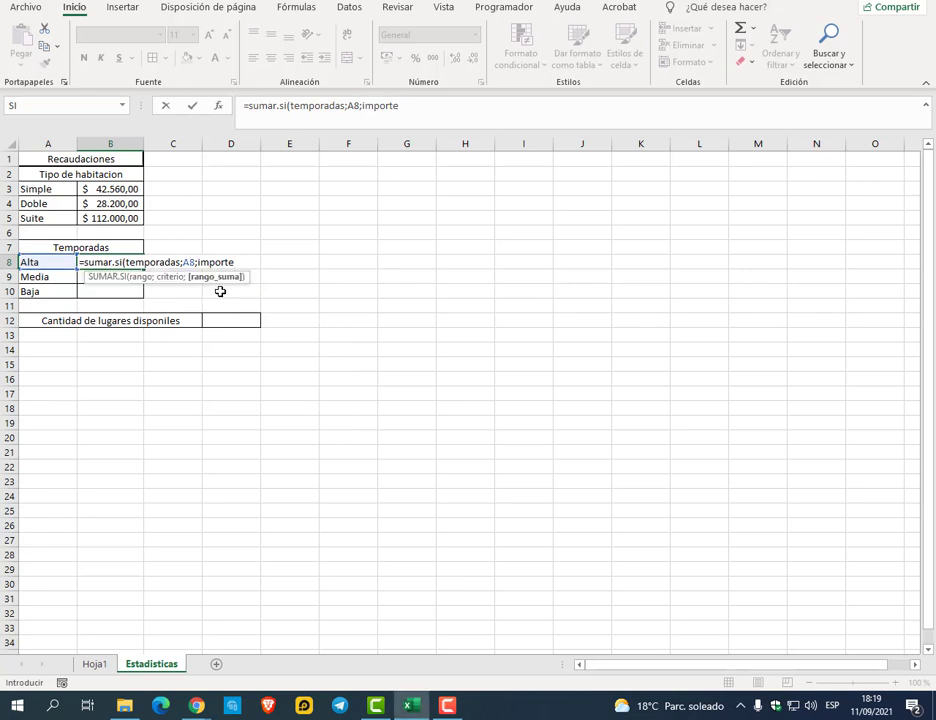
key(Return)
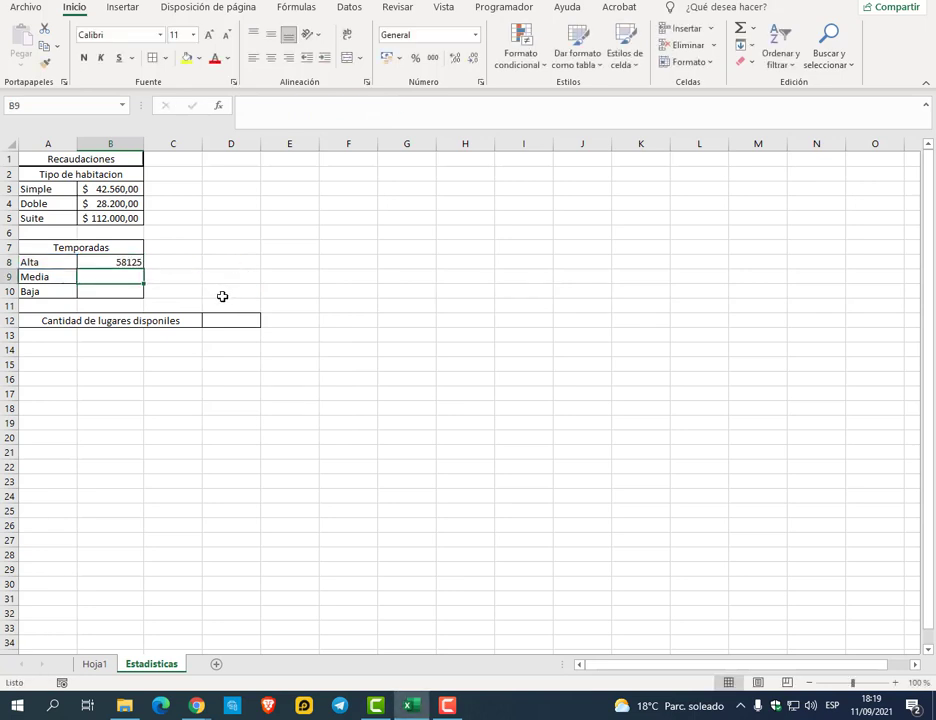
Fill the B8 formula down to B10 and apply the $ Español (Argentina) accounting format to B8:B10
click(130, 262)
drag(143, 269, 143, 296)
click(397, 58)
click(430, 98)
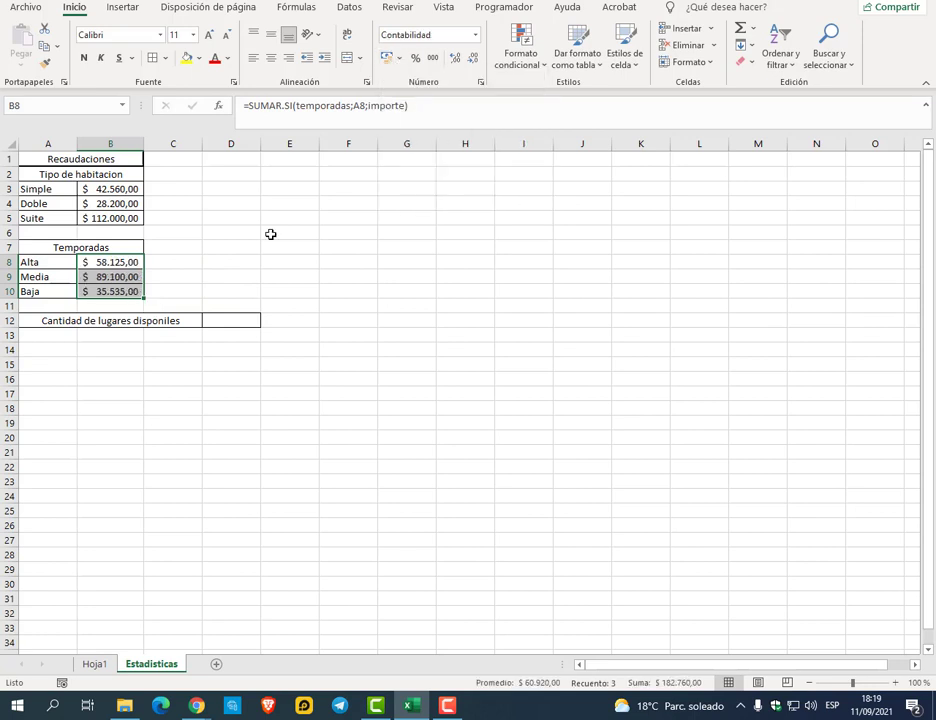
Examine the availability texts in the Observaciones column on Hoja1, then return to cell D12 on the Estadisticas sheet
click(227, 320)
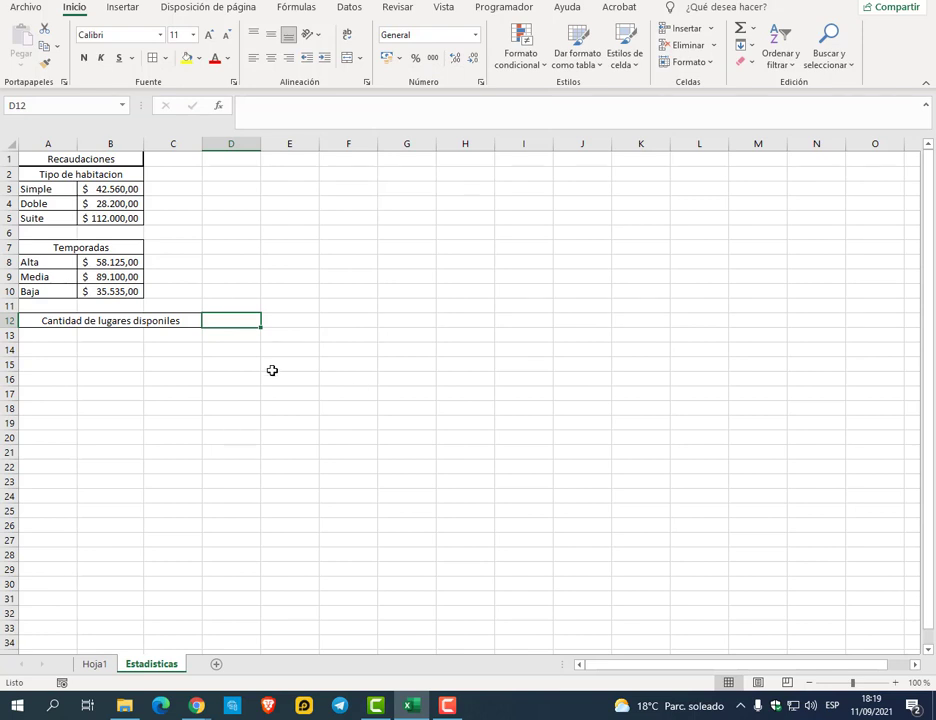
click(94, 664)
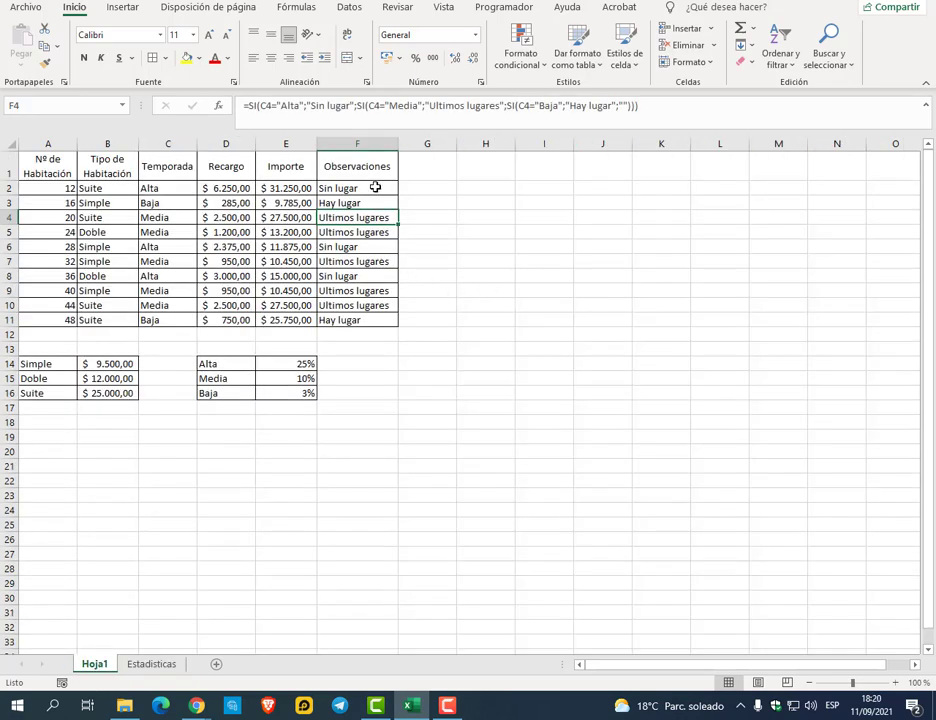
drag(375, 187, 368, 316)
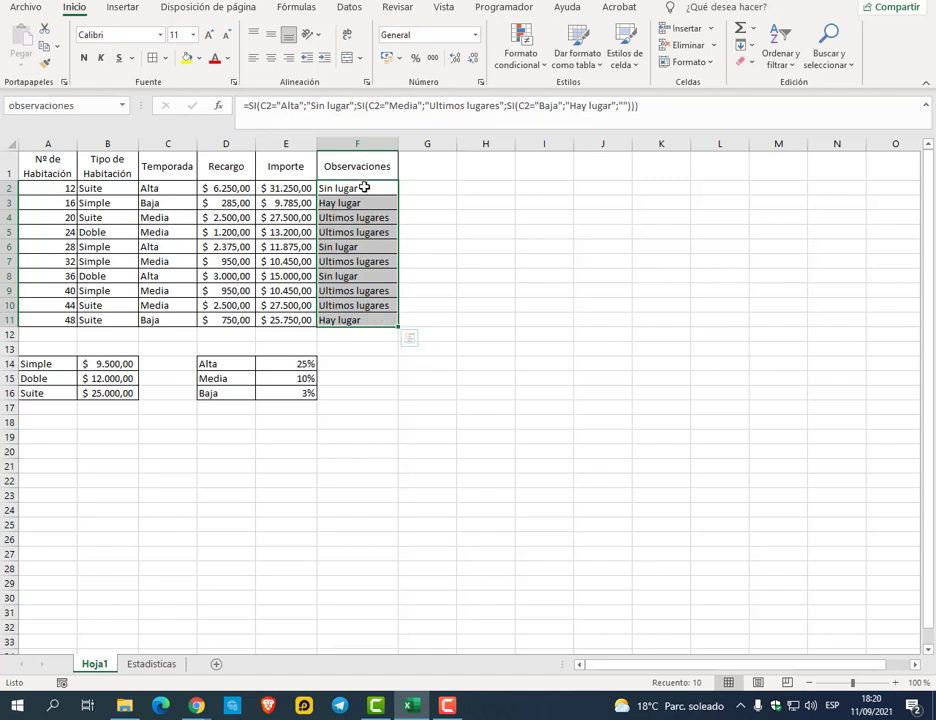
click(364, 187)
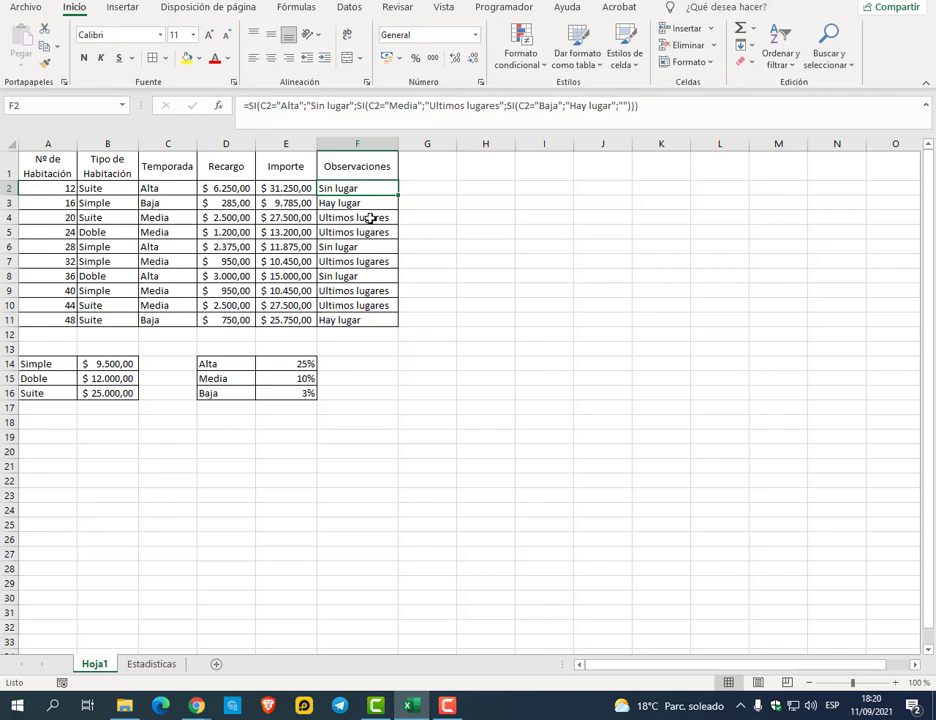
drag(370, 218, 372, 231)
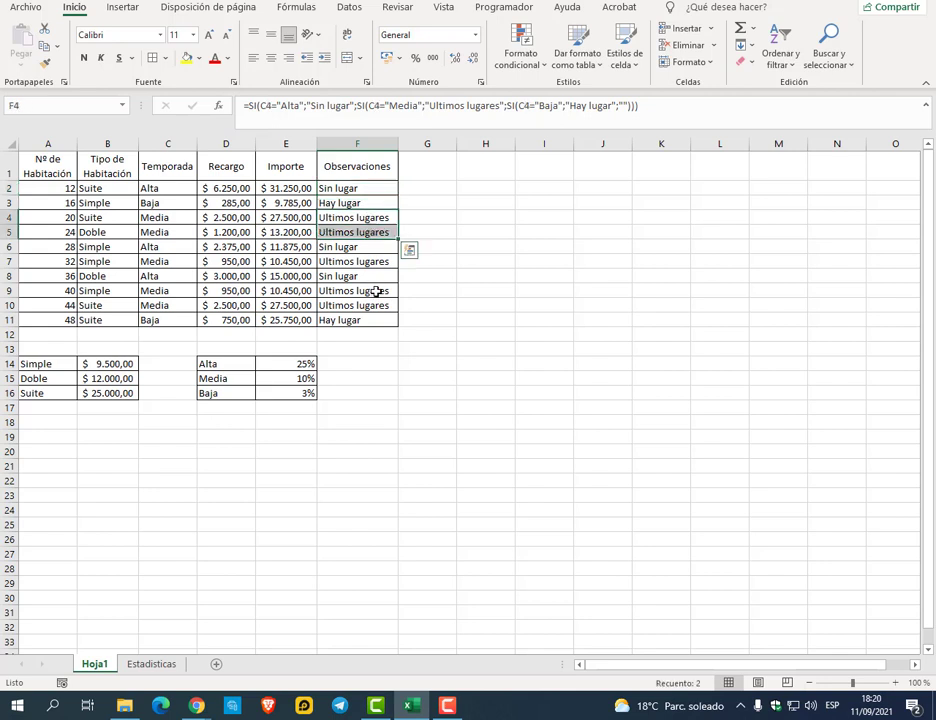
drag(376, 290, 376, 304)
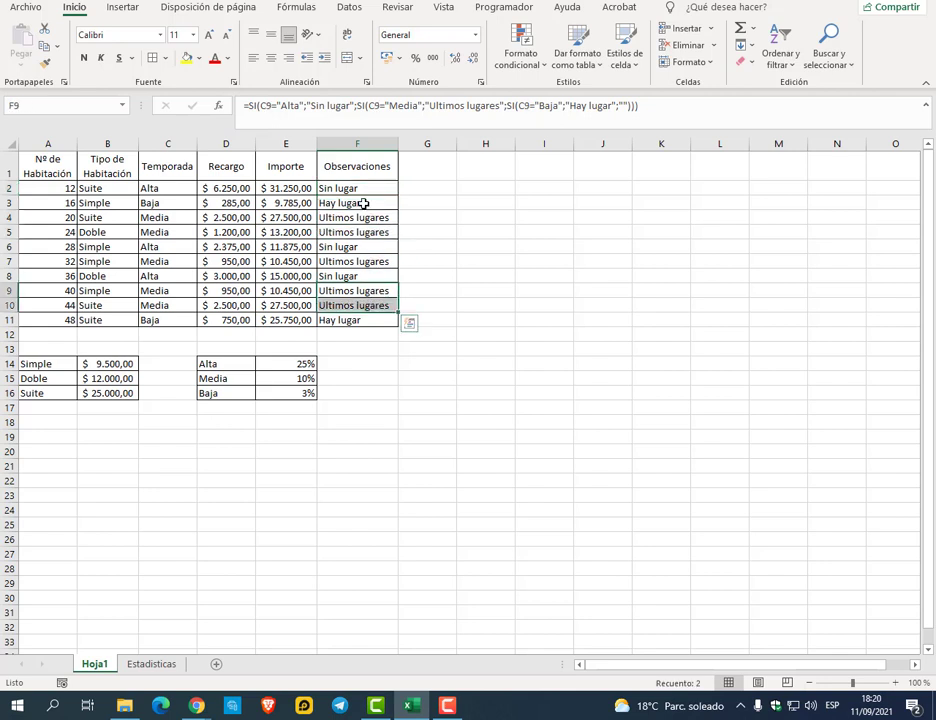
click(358, 325)
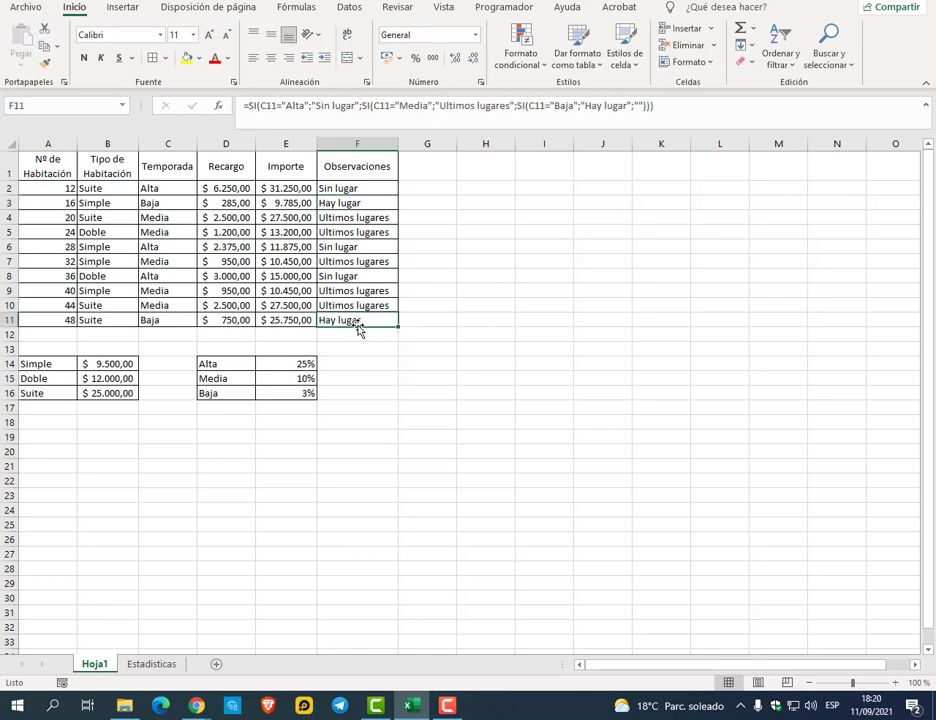
click(160, 665)
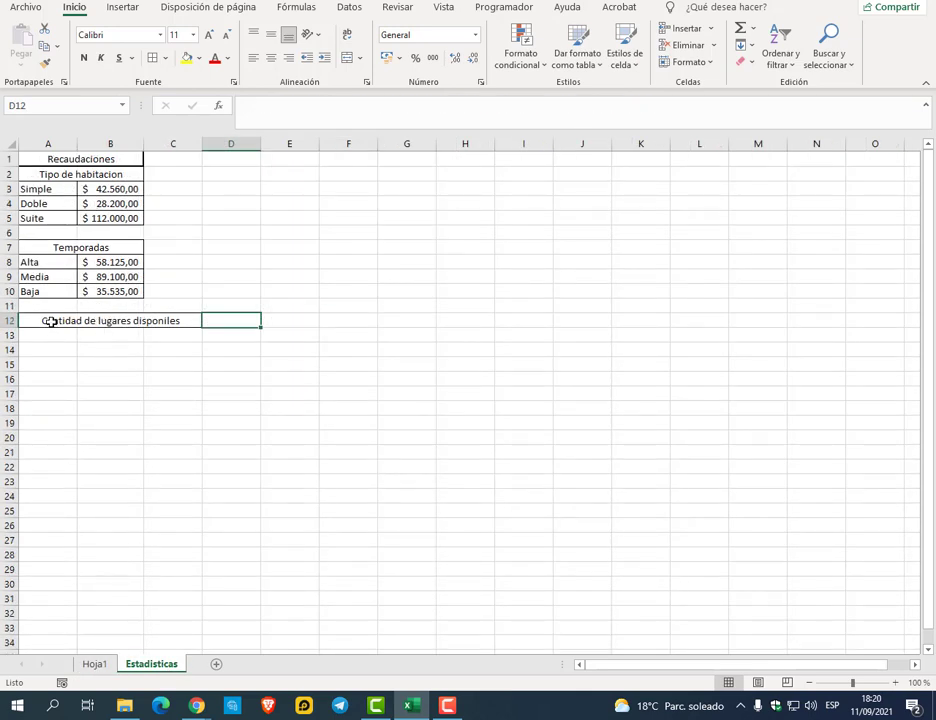
Move the "Cantidad de lugares disponiles" block from A12:D12 down to row 15
click(38, 322)
drag(90, 320, 215, 322)
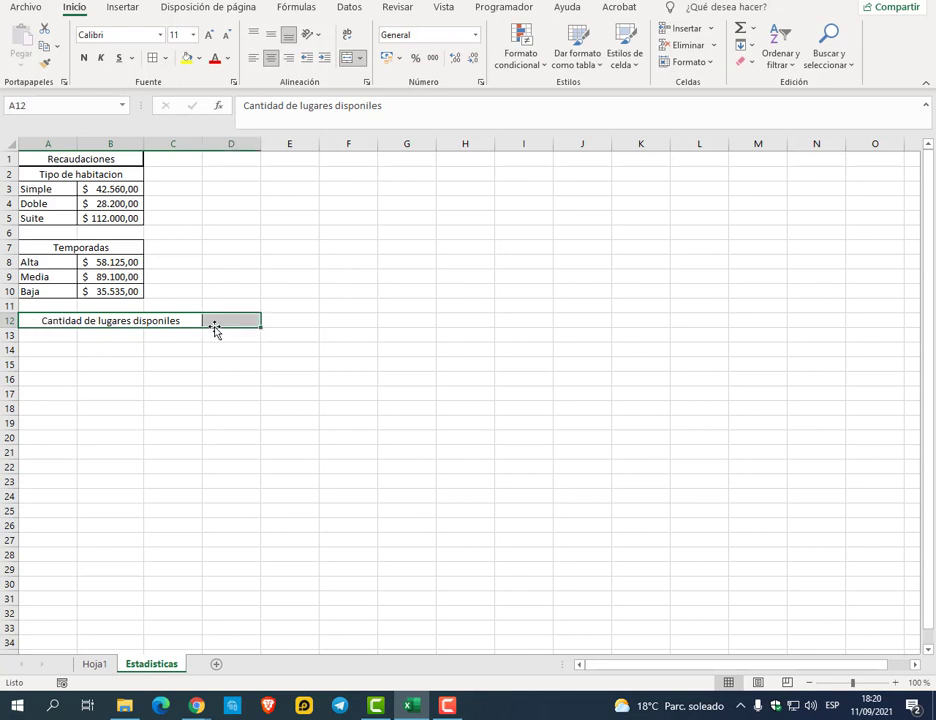
drag(66, 328, 68, 368)
Label A12 "Cantidad de ultimos lugares" and A13 "Cantidad de lugares que hay"
click(58, 320)
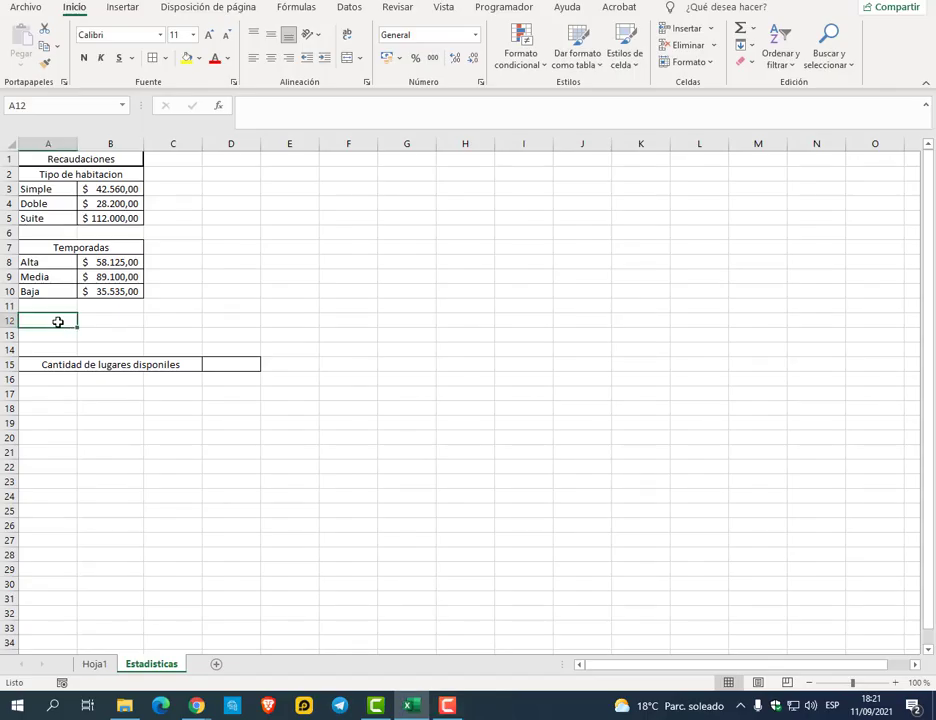
text(Cantidad de u)
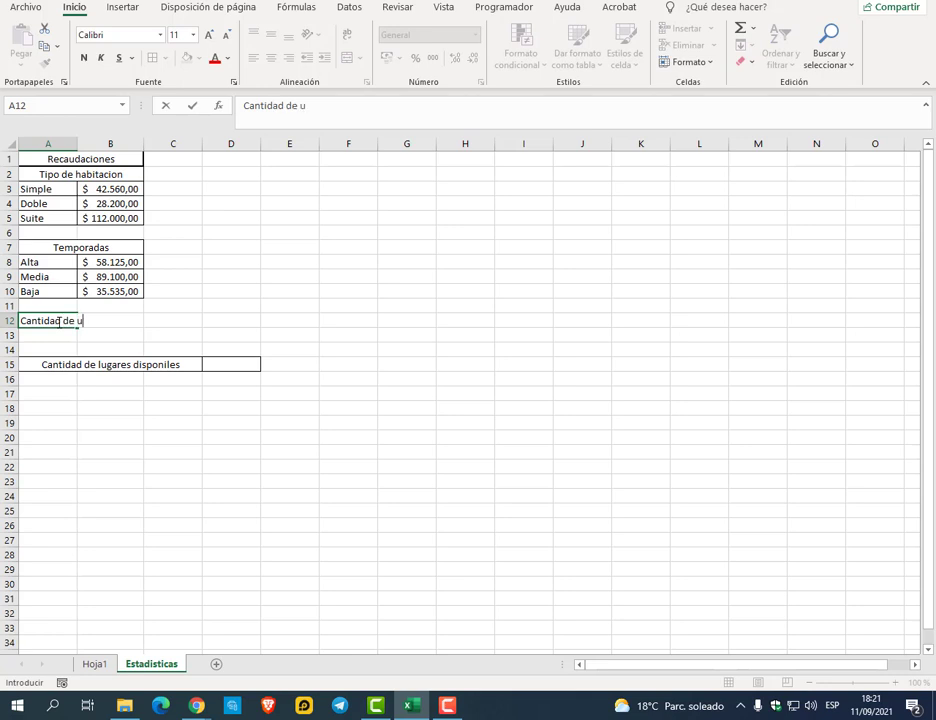
text(ltimos luga)
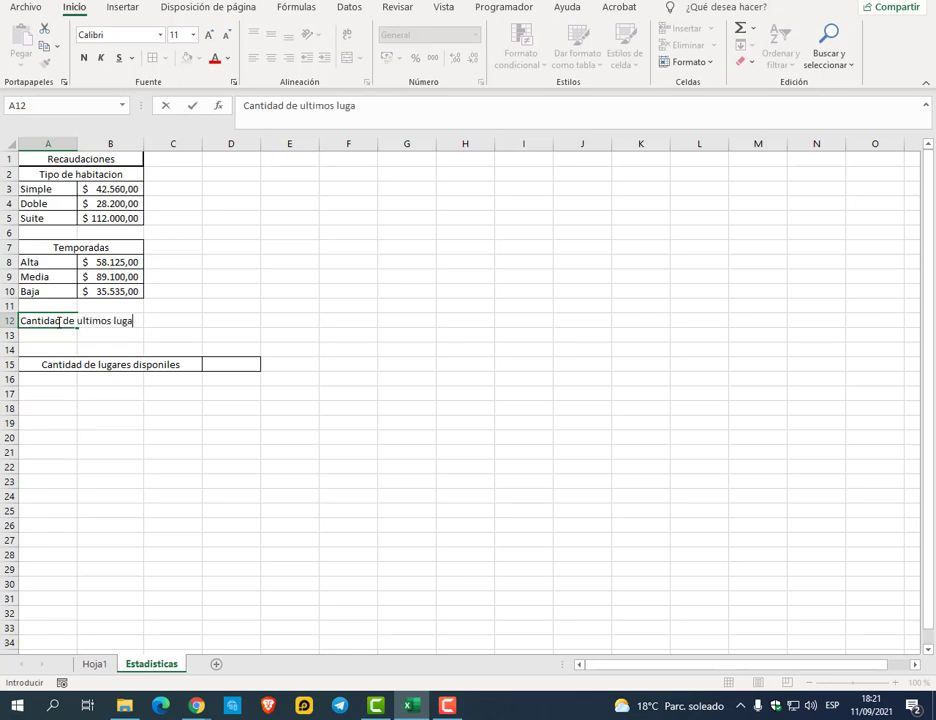
text(res)
key(Return)
text(C)
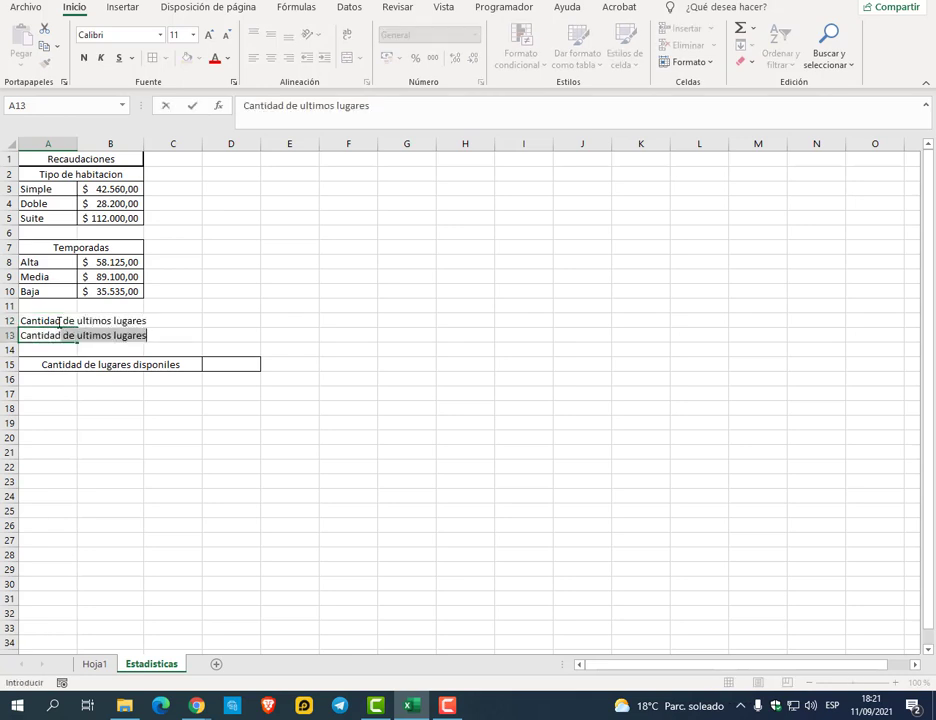
text(antidad de lugares que hay)
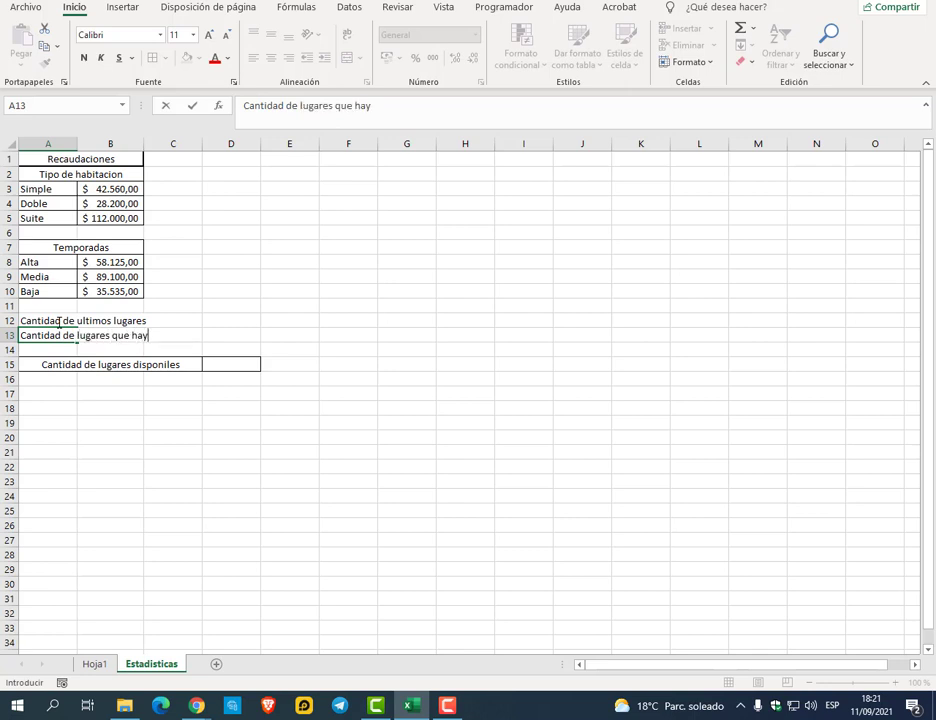
key(Return)
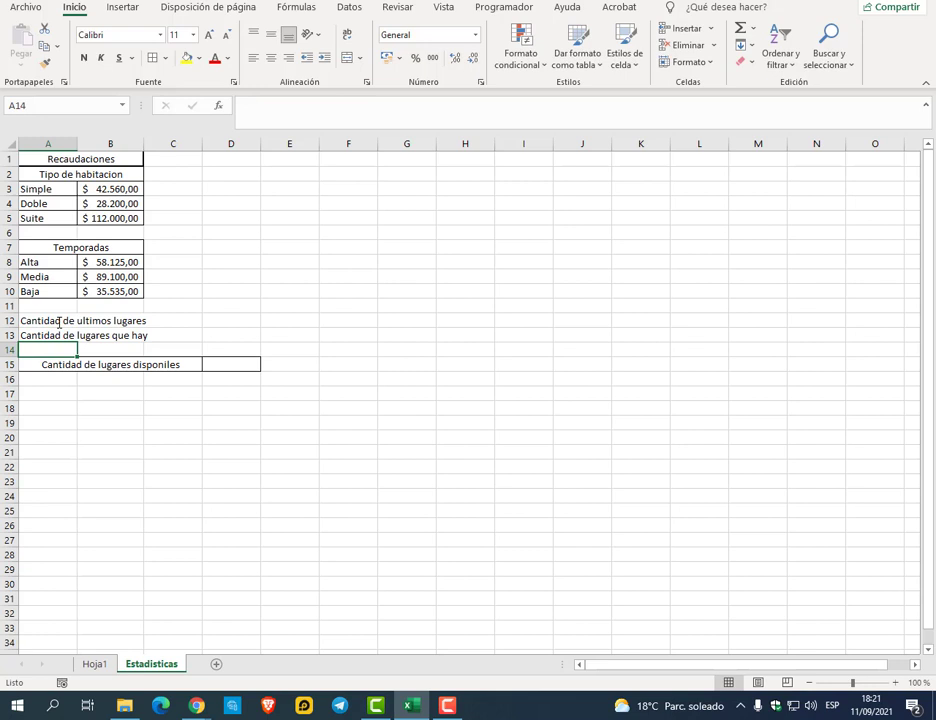
Widen column B slightly so the labels in A12 and A13 fit before column C
click(59, 322)
click(58, 335)
click(183, 320)
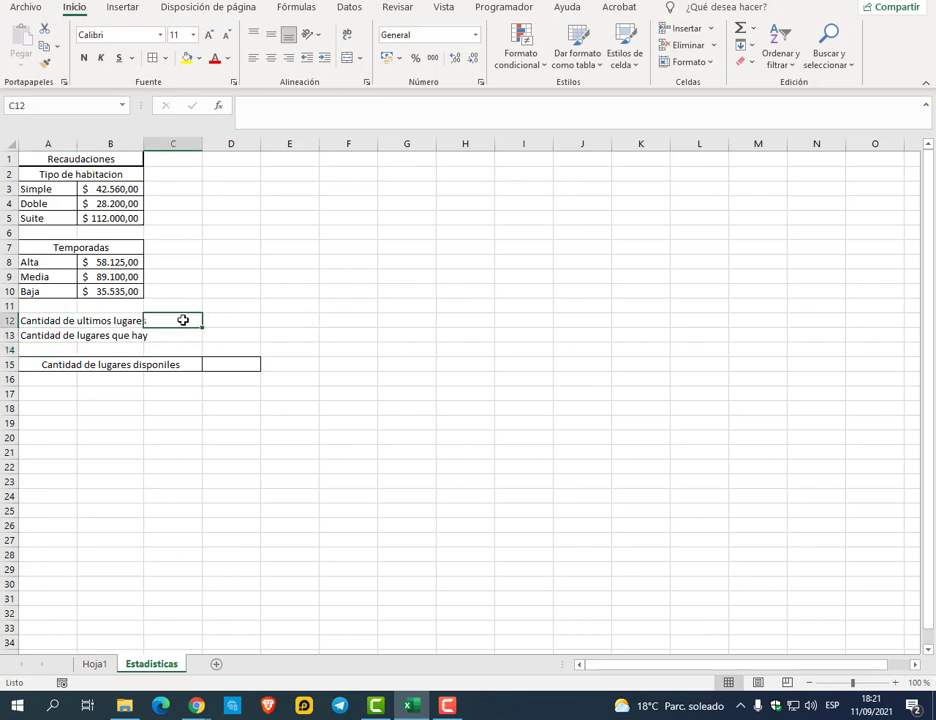
click(210, 318)
click(198, 318)
drag(143, 144, 153, 144)
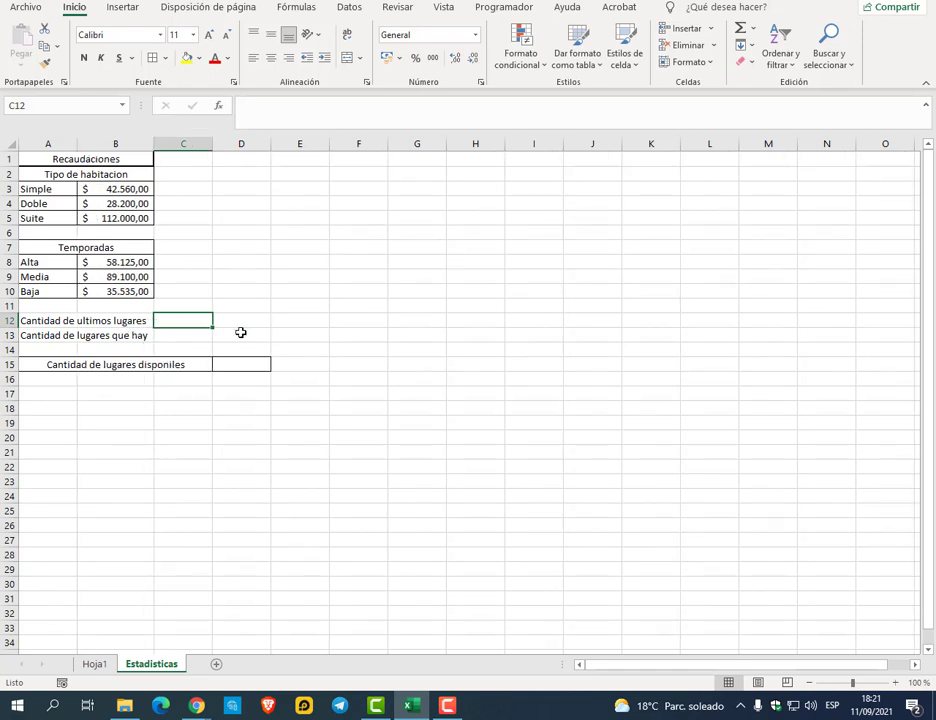
Count the last places in C12 with the formula =contar.si(observaciones;"Ultimos lugares")
text(=co)
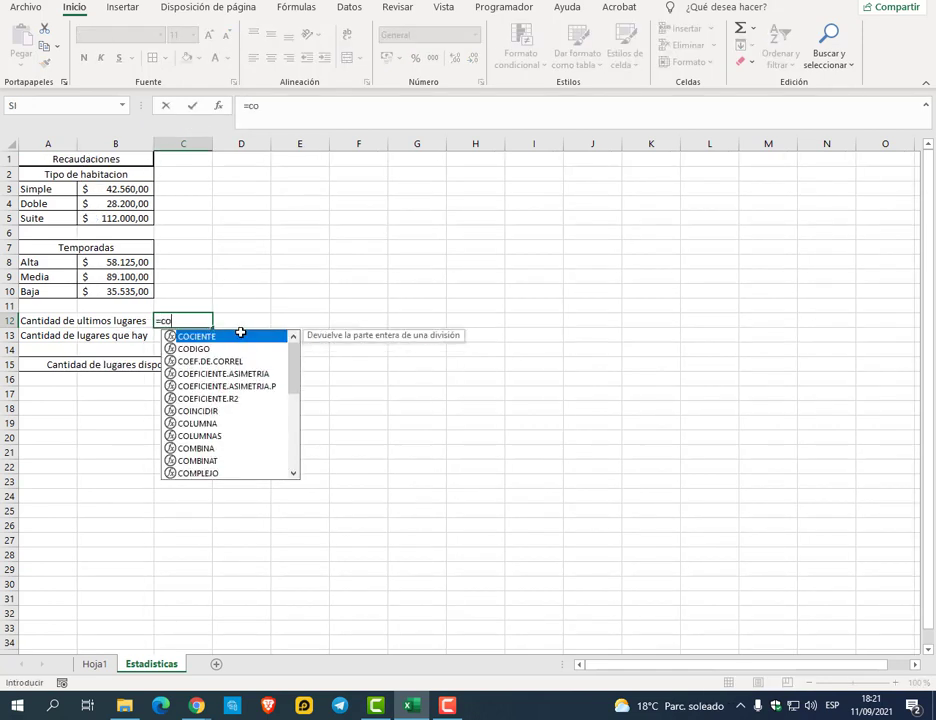
text(ntar.si()
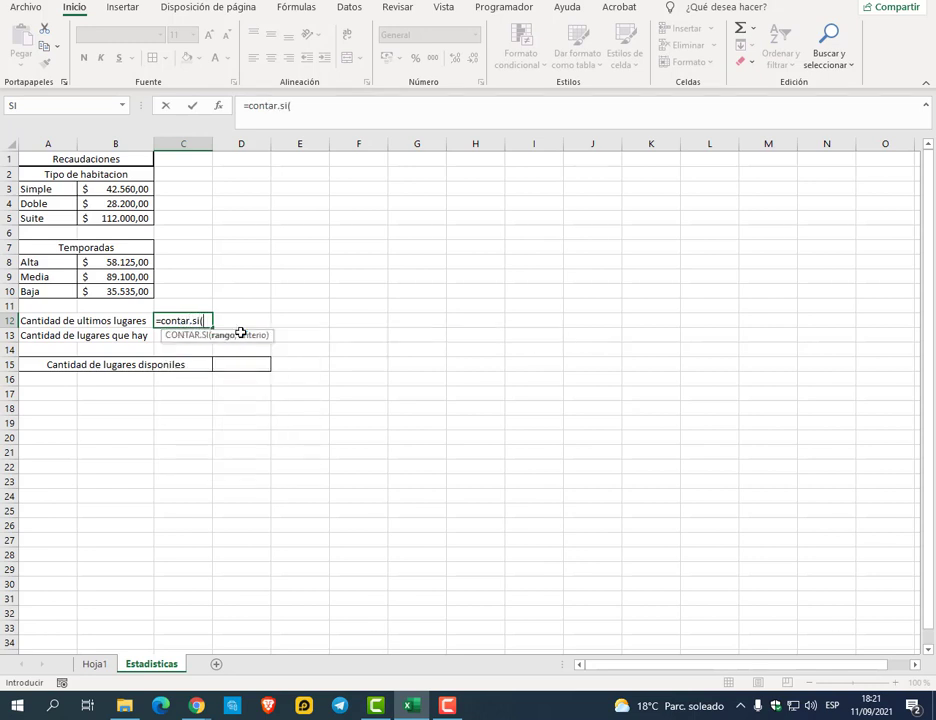
text(obe)
key(BackSpace)
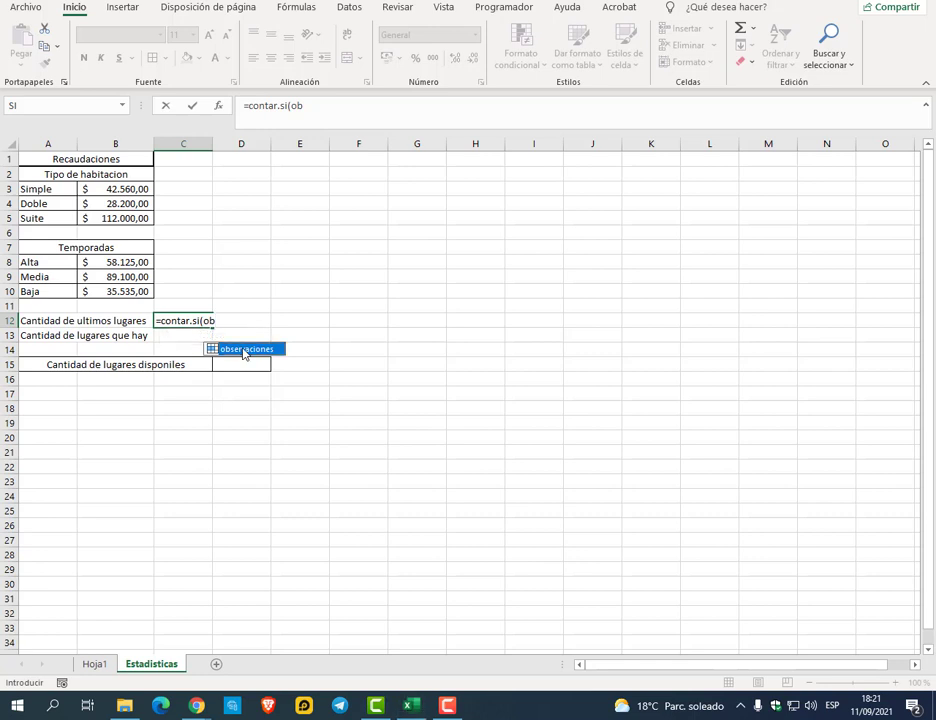
double_click(243, 350)
text(;"Ultim)
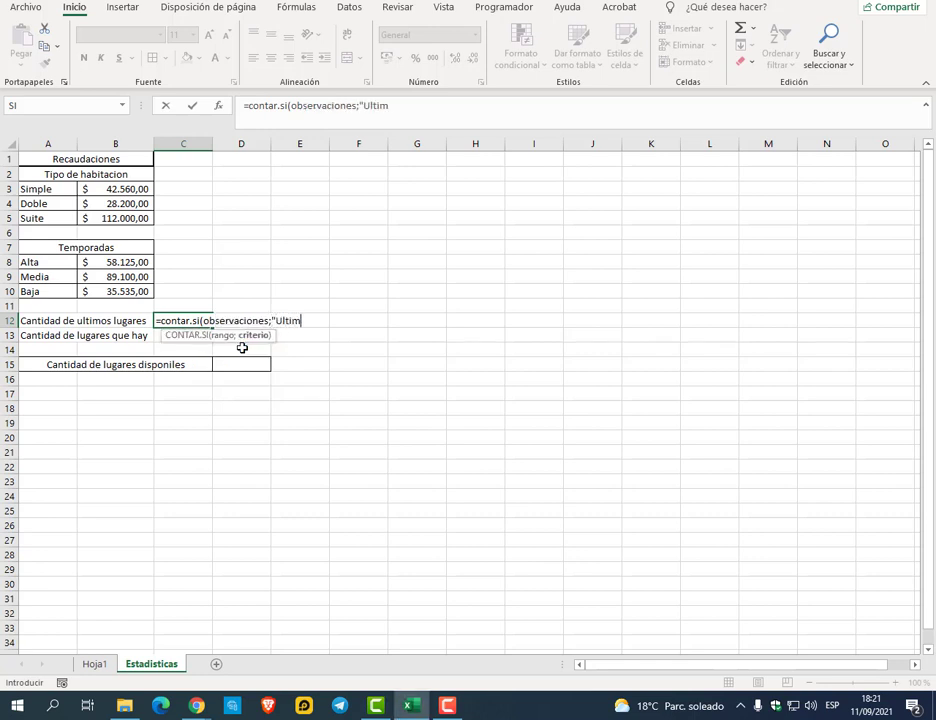
text(os lugares")
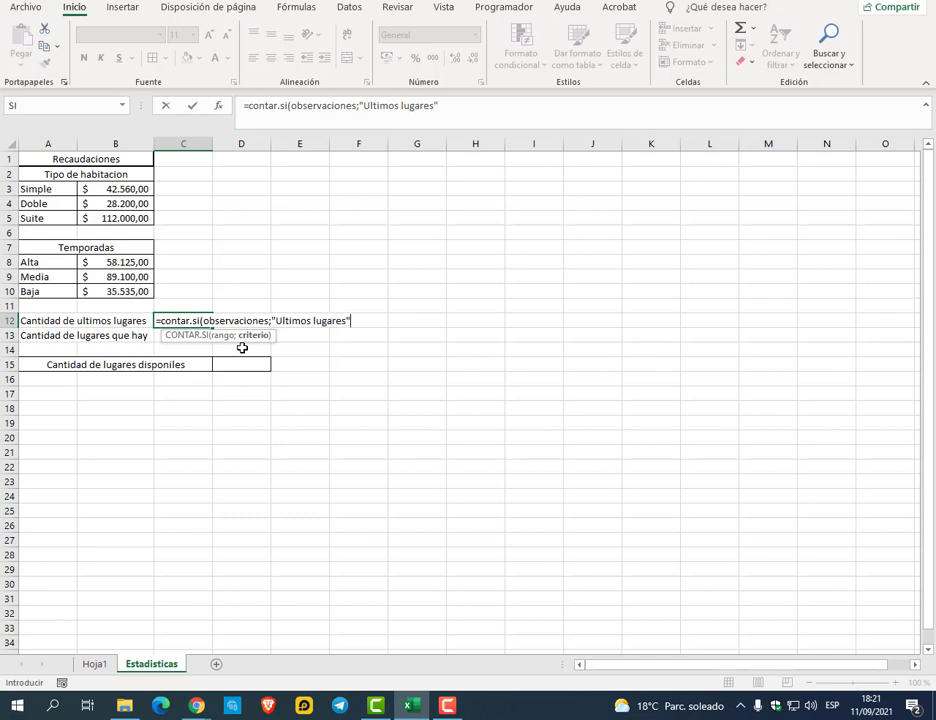
text())
key(Return)
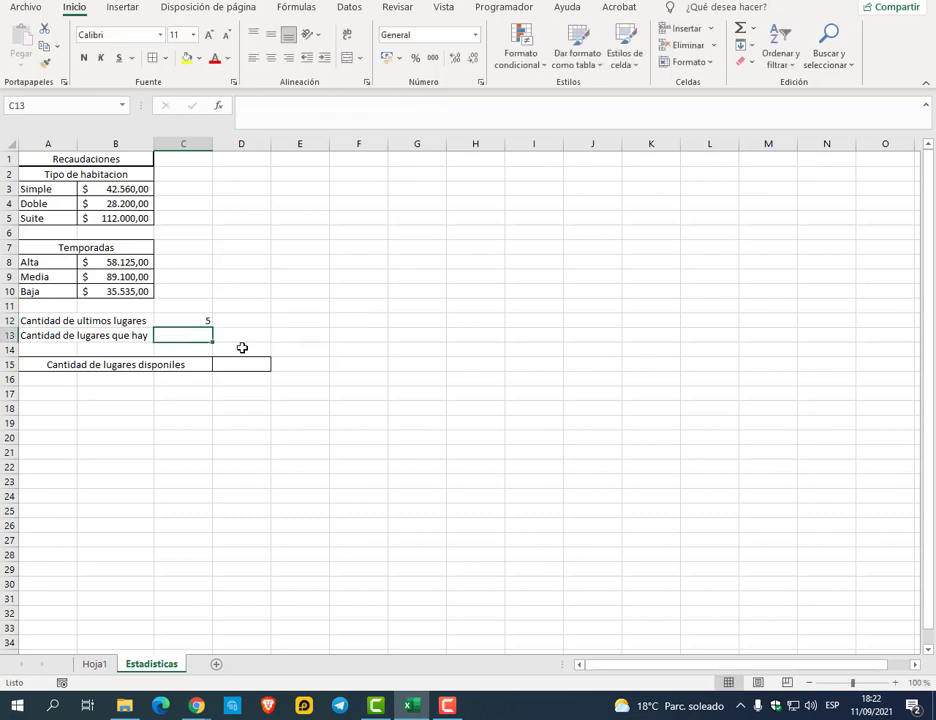
text(=)
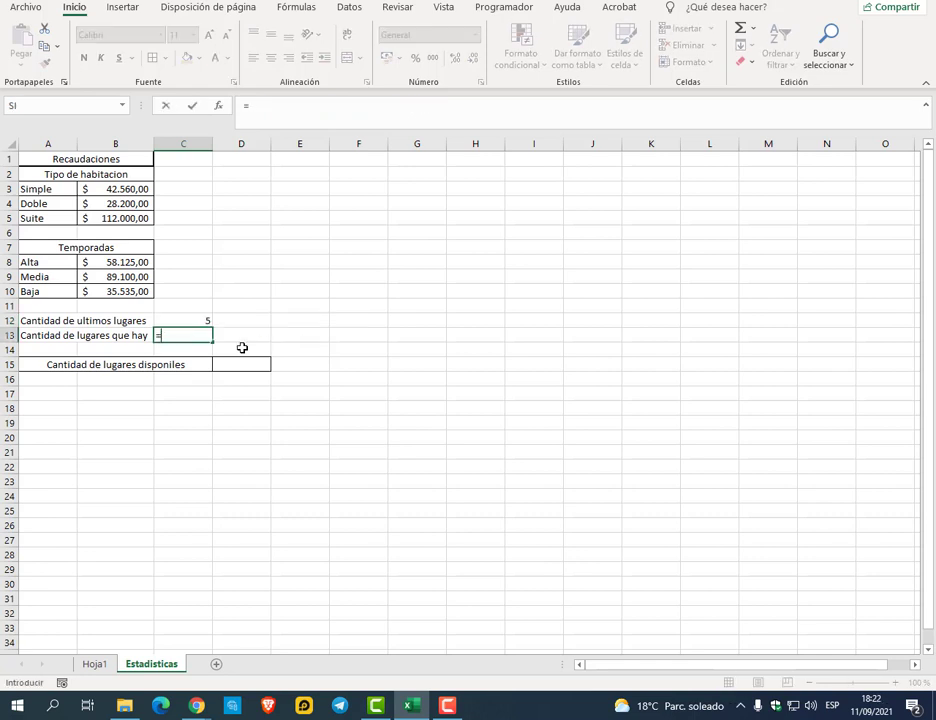
text(contar.si()
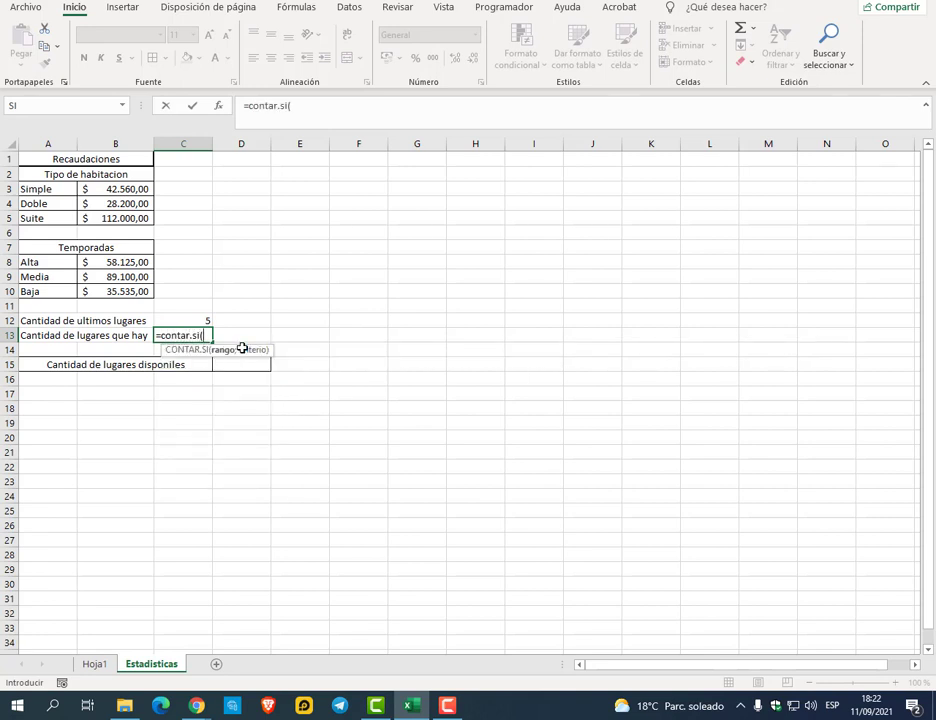
key(Escape)
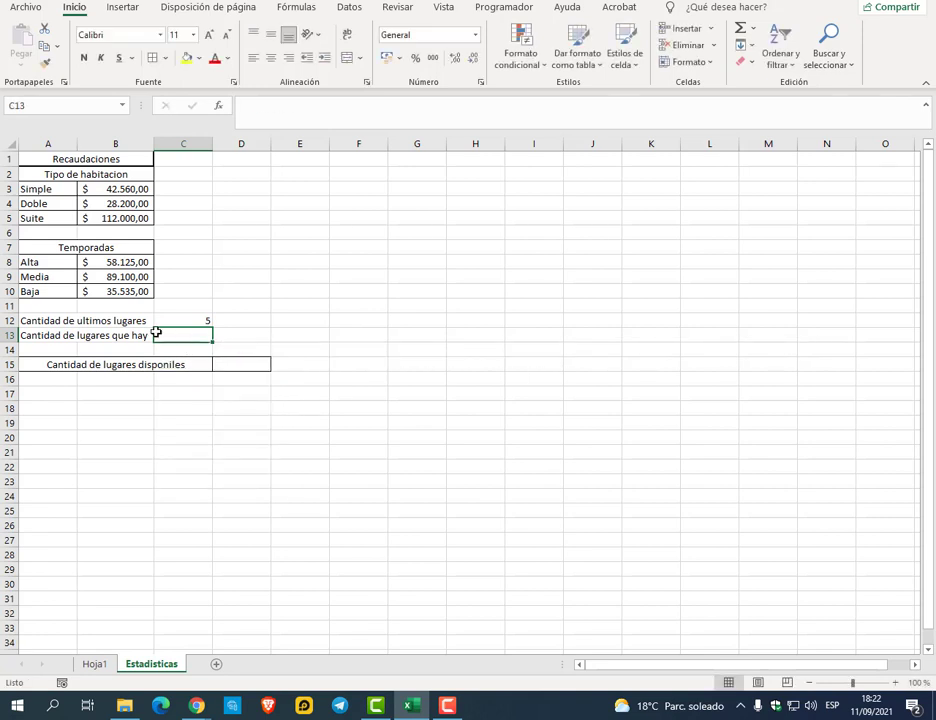
Clear the count formula in C12, then relabel A12 as "Ultimos lugares" and A13 as "Hay lugar"
click(194, 319)
click(132, 322)
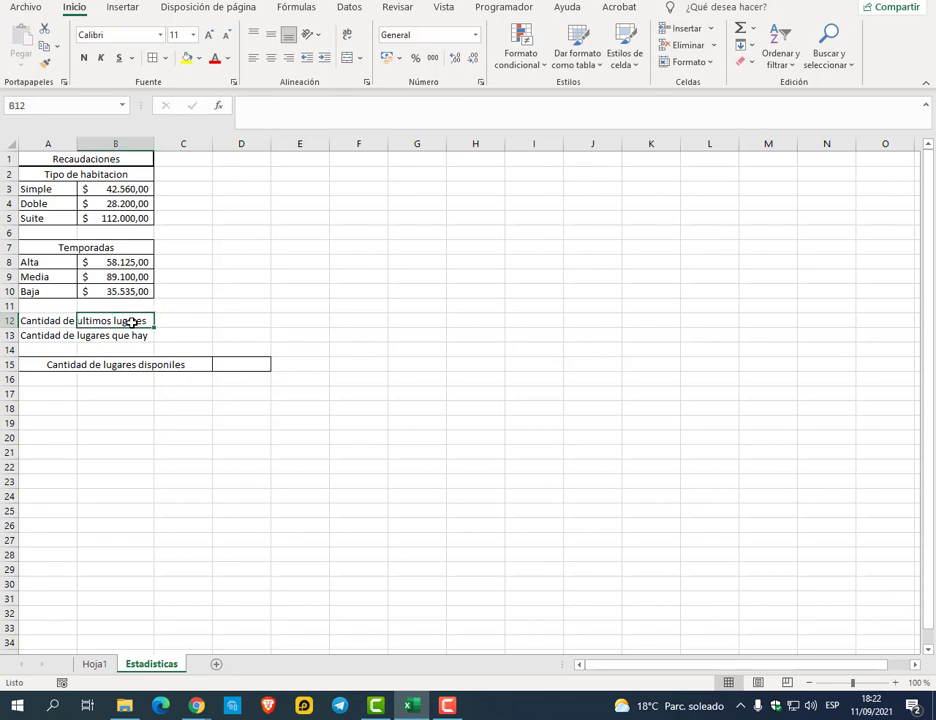
key(Left)
text(U)
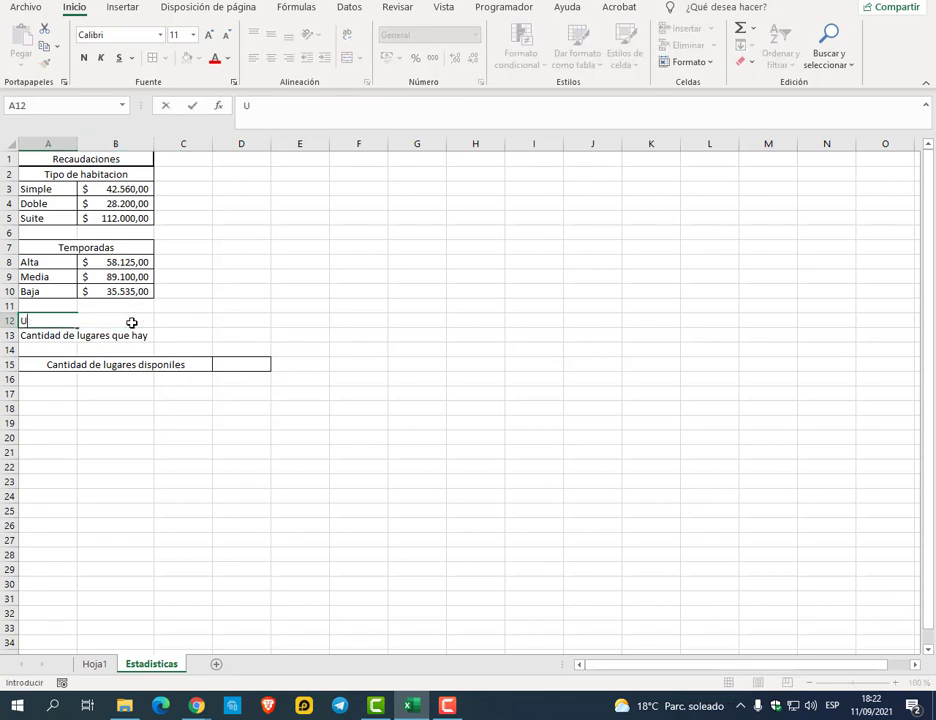
text(ltimos lugares)
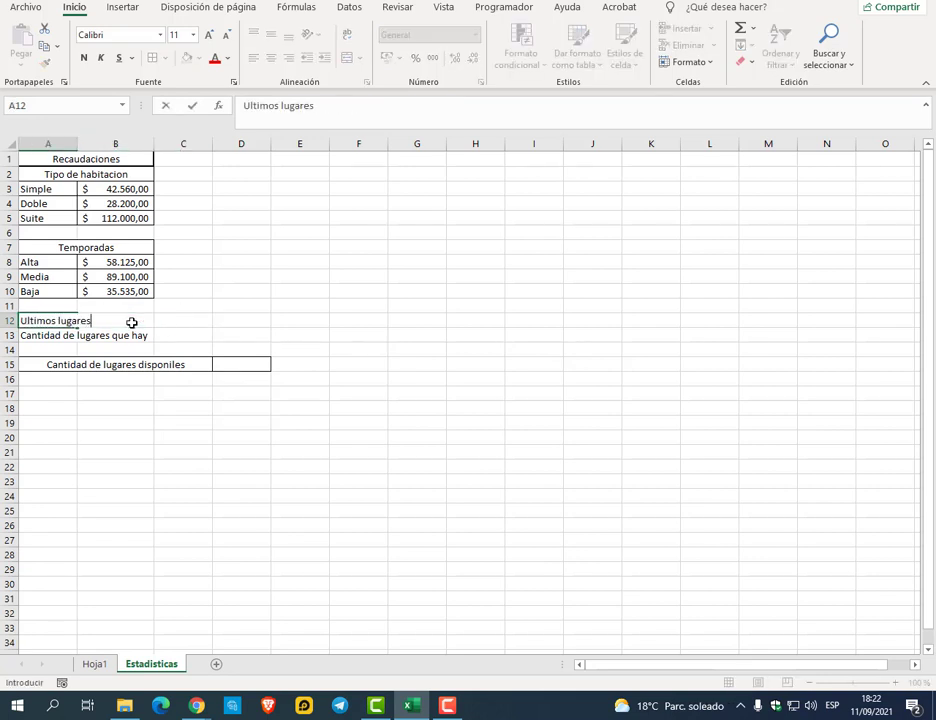
key(Return)
text(Hay lugar)
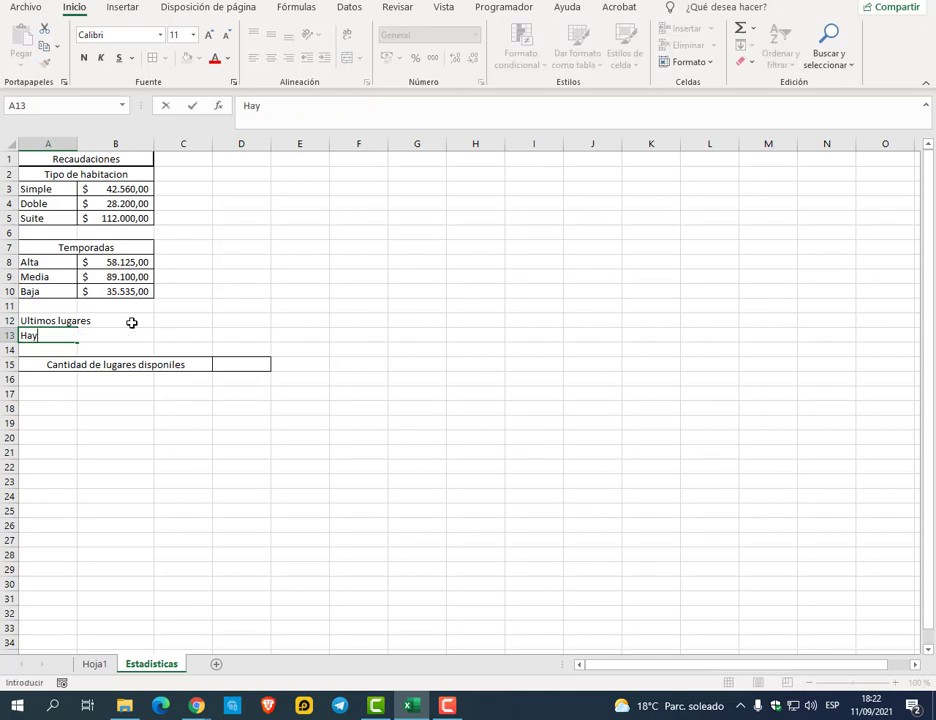
key(Return)
Merge and center A12:B12 and copy that format onto A13:B13
click(131, 322)
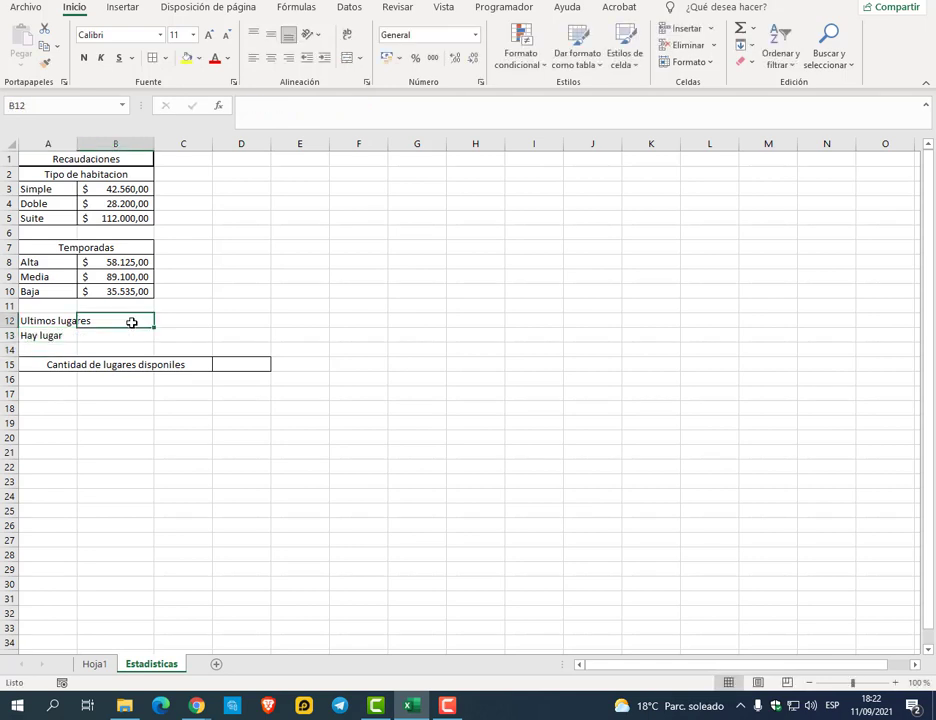
drag(69, 319, 95, 320)
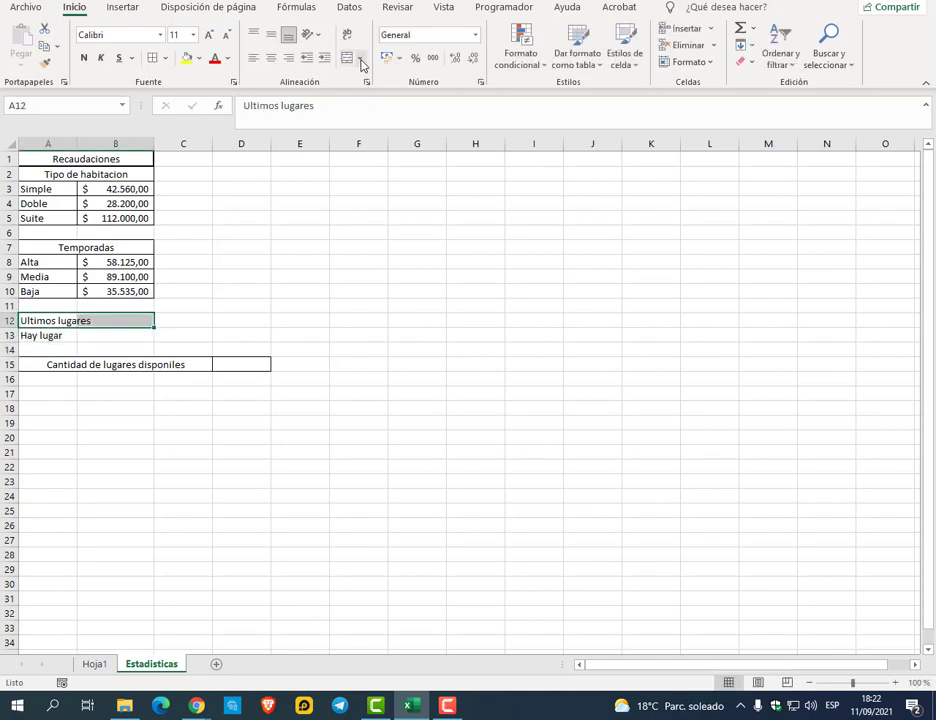
click(347, 58)
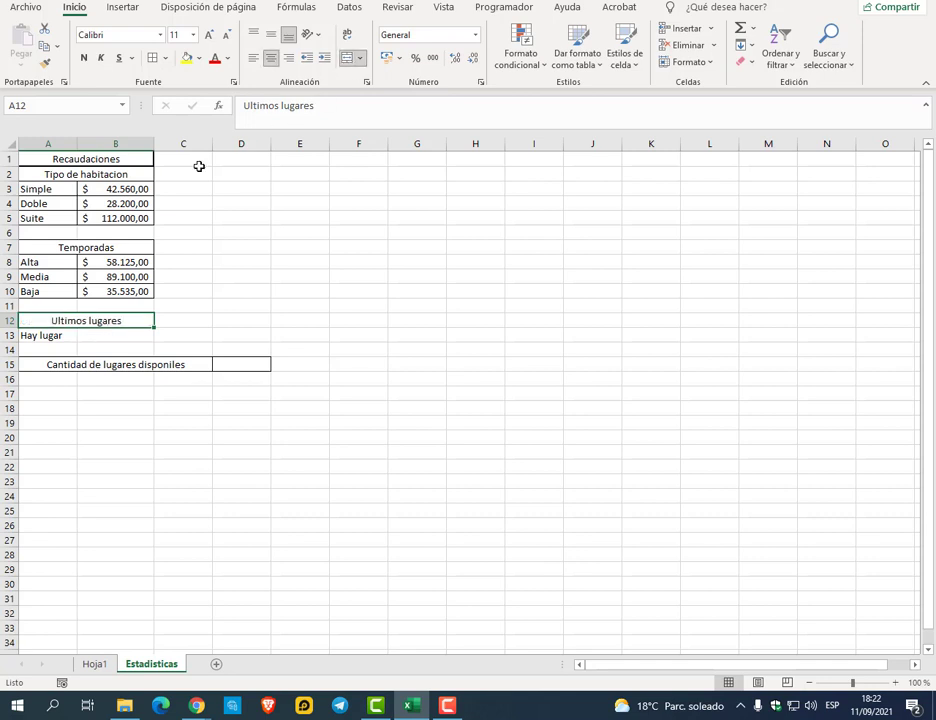
click(45, 62)
drag(63, 335, 95, 338)
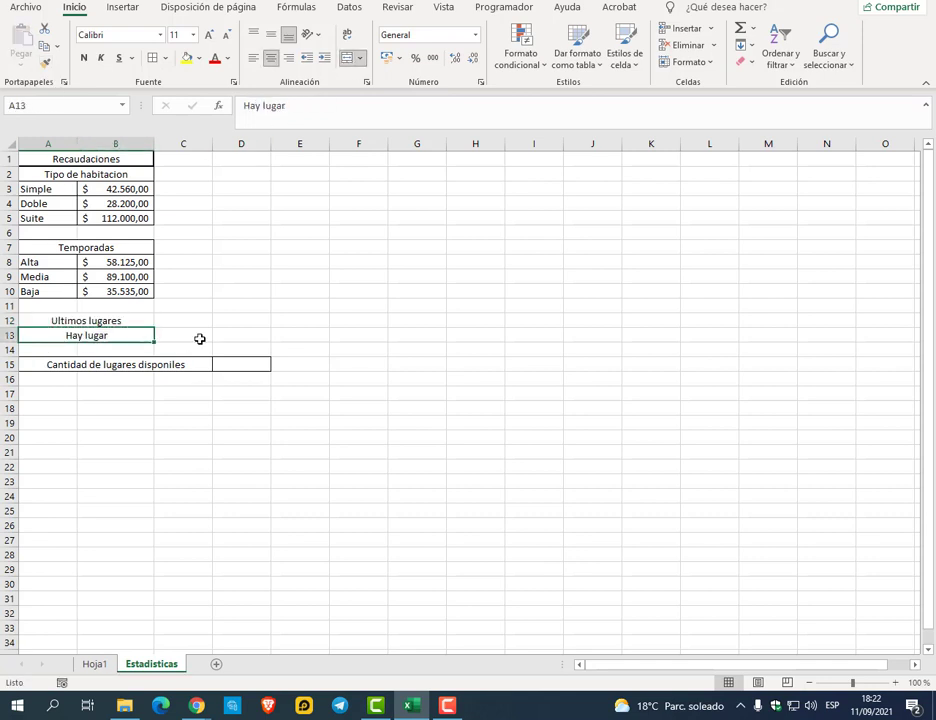
Count the "Ultimos lugares" entries in C12 with the formula =CONTAR.SI(observaciones;A12)
click(200, 322)
text(=)
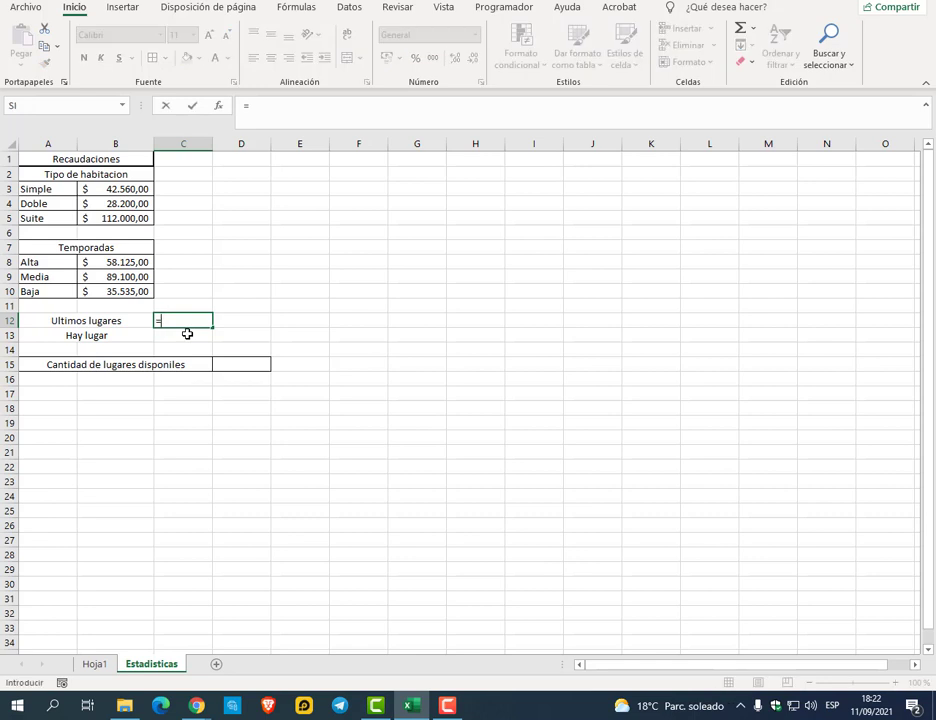
text(contar.si()
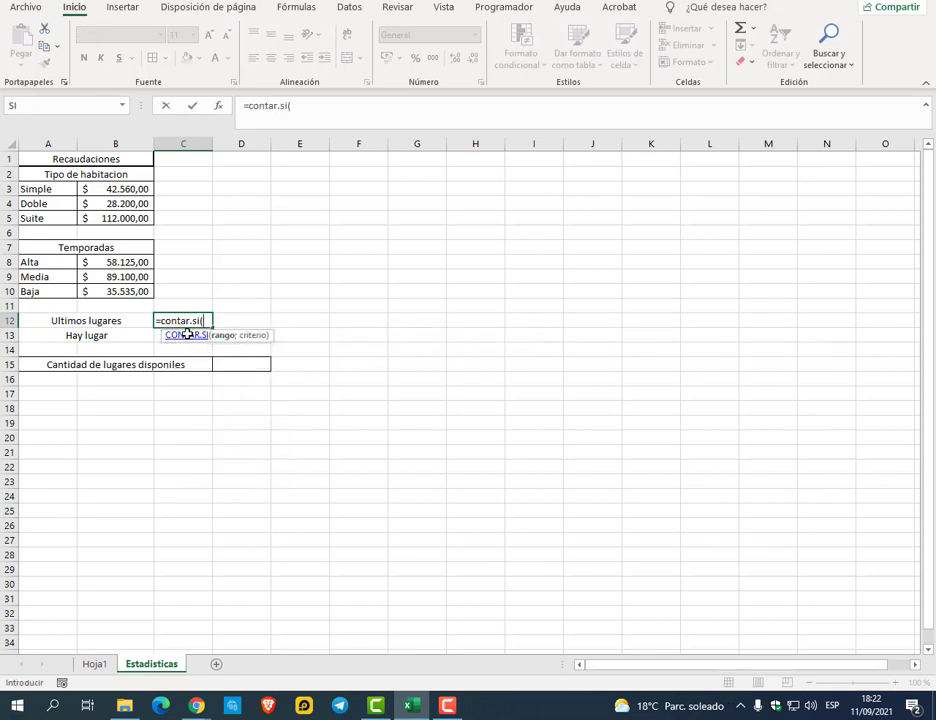
text(ob)
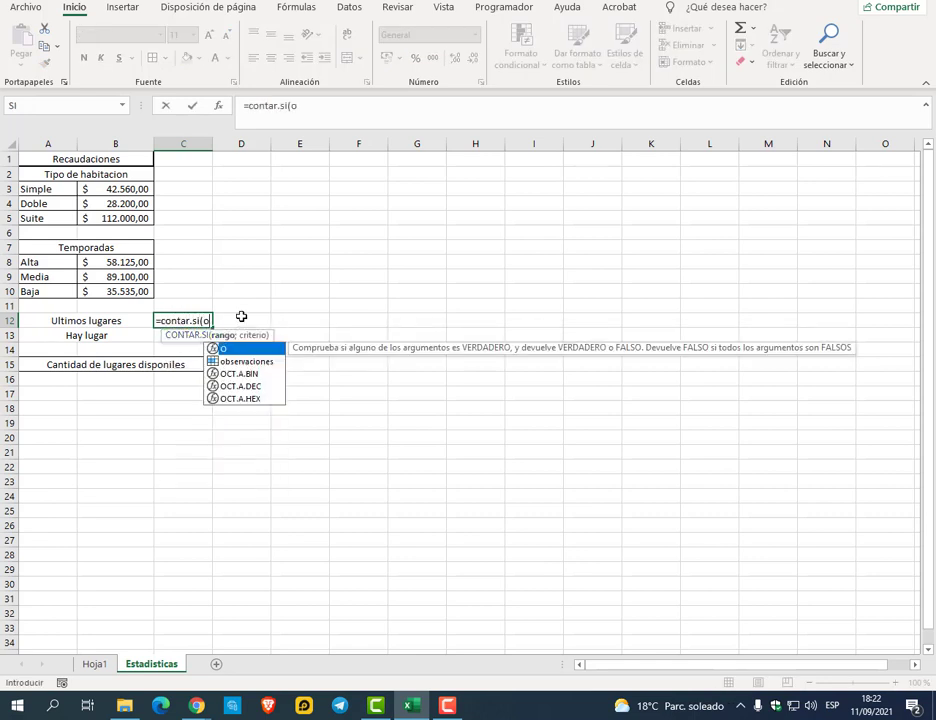
double_click(260, 349)
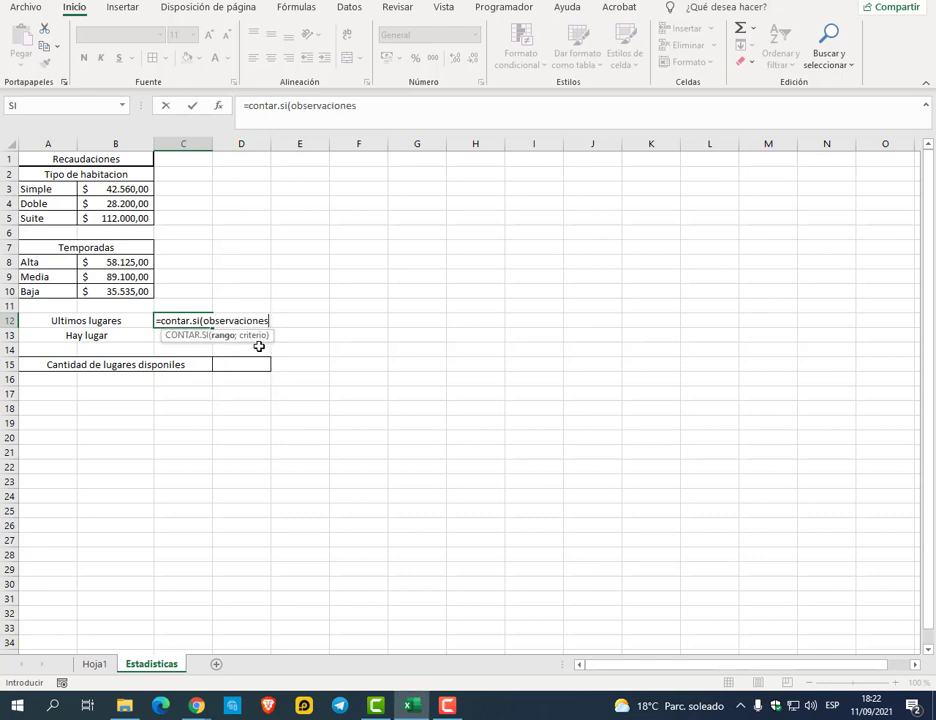
text(;)
click(133, 320)
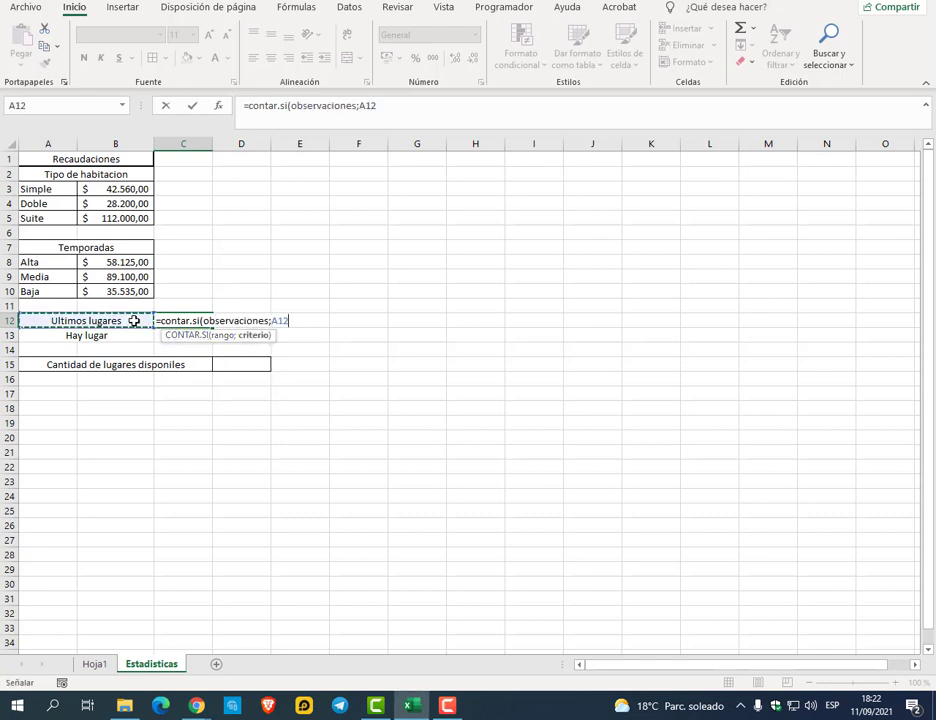
text())
key(Return)
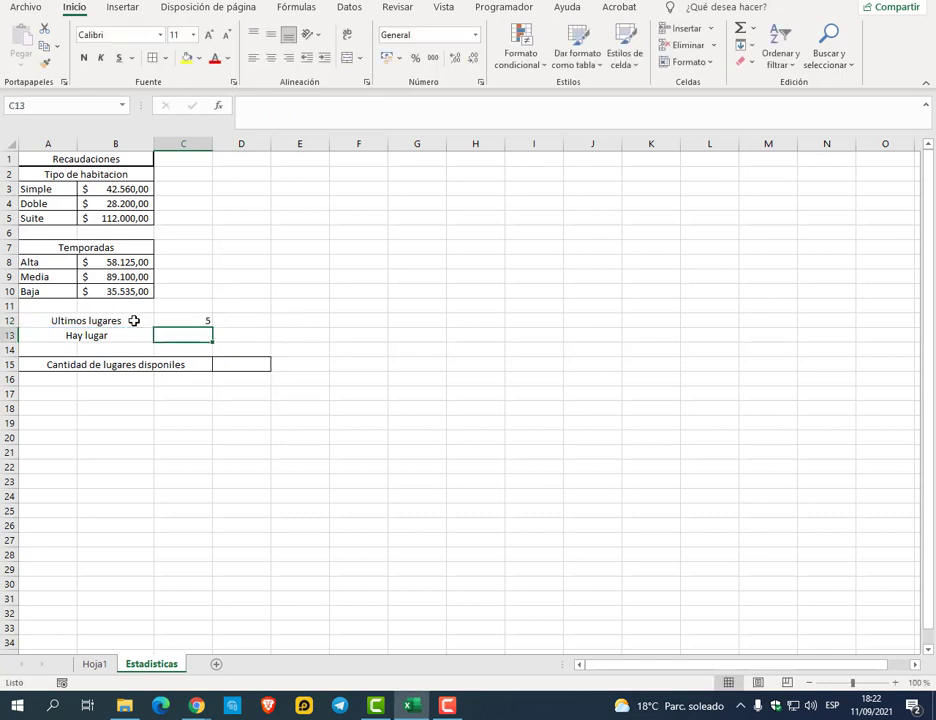
Fill the C12 count formula down to C13 for the "Hay lugar" row and check both formulas
click(190, 322)
drag(211, 327, 211, 342)
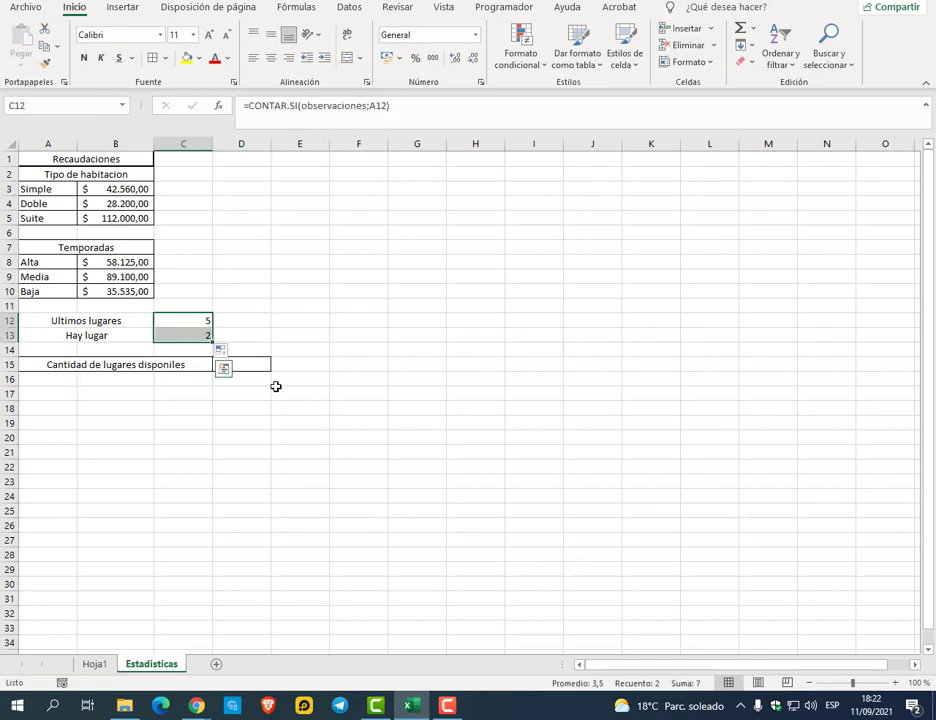
click(297, 289)
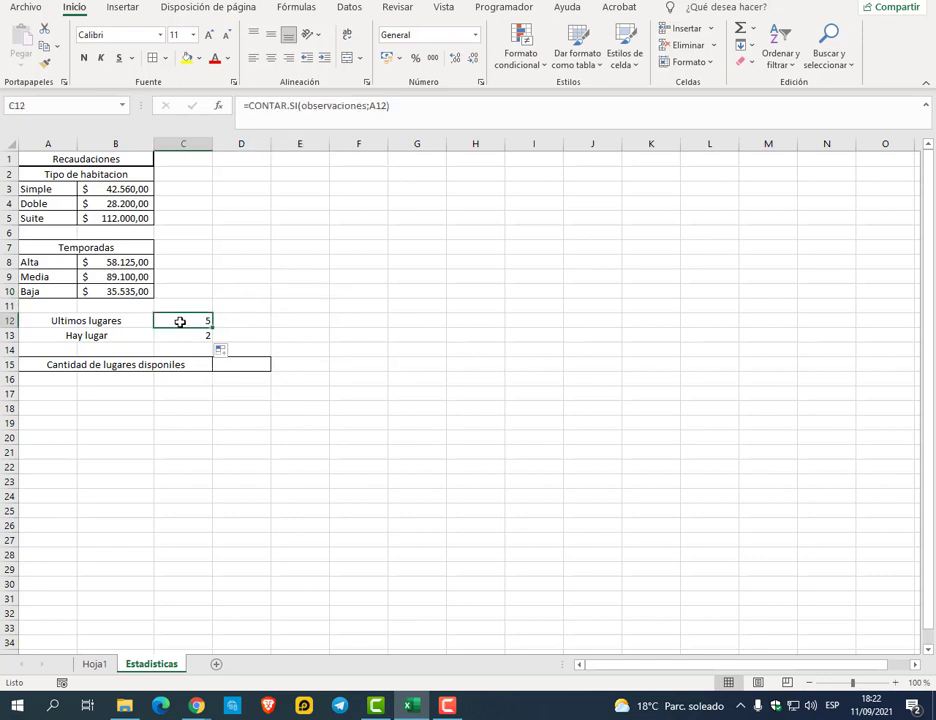
click(184, 334)
click(184, 319)
Start the "Cantidad de lugares disponiles" formula in D15 with =contar.si(observaciones;"Ultimos lugares")
click(234, 368)
click(290, 112)
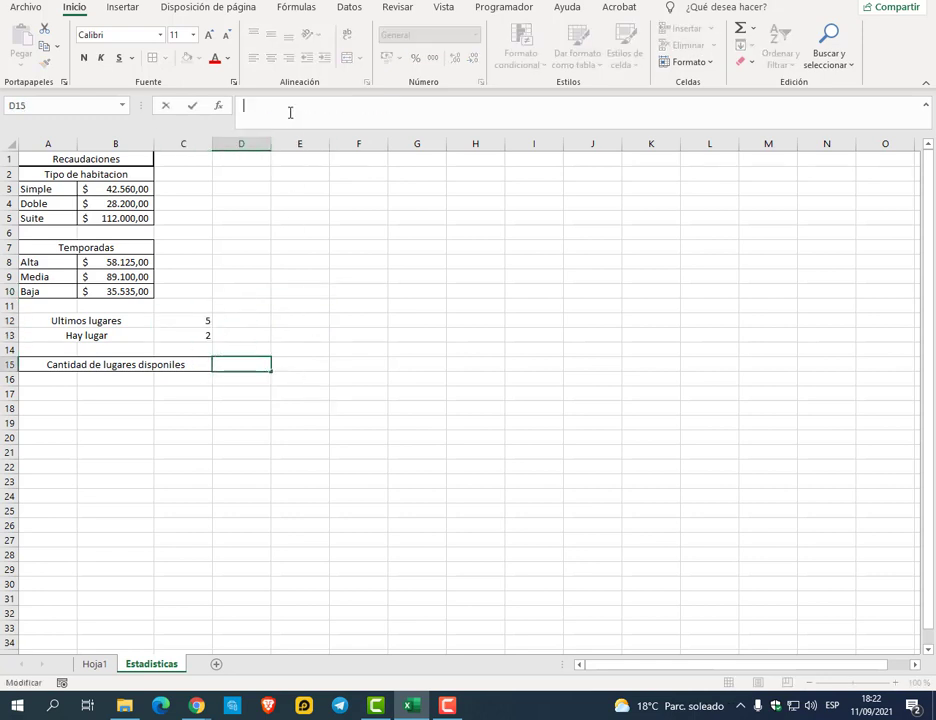
text(=contar)
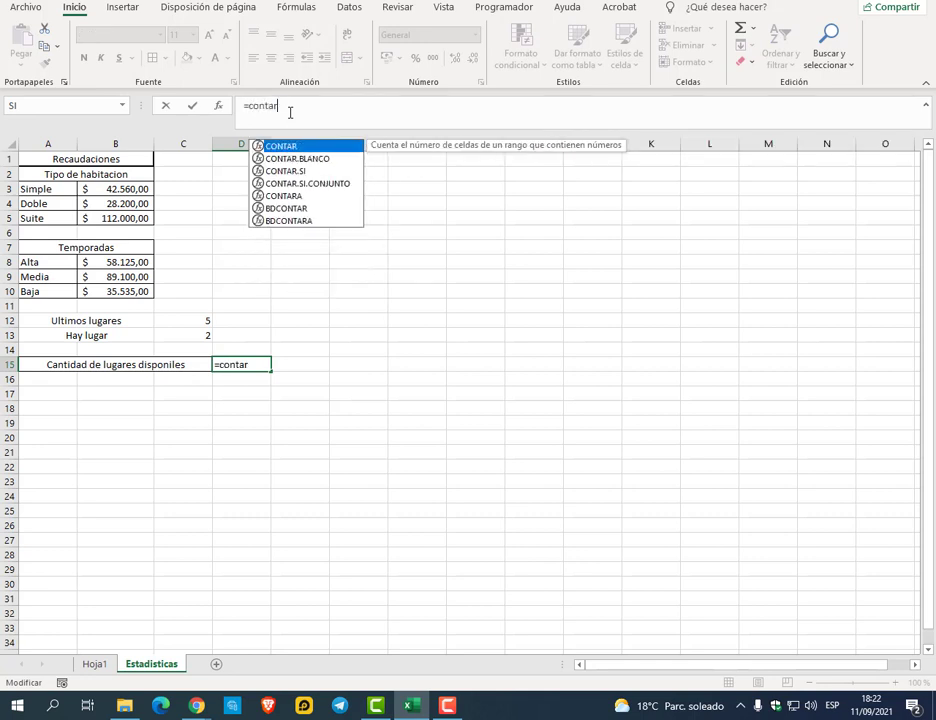
text(.si()
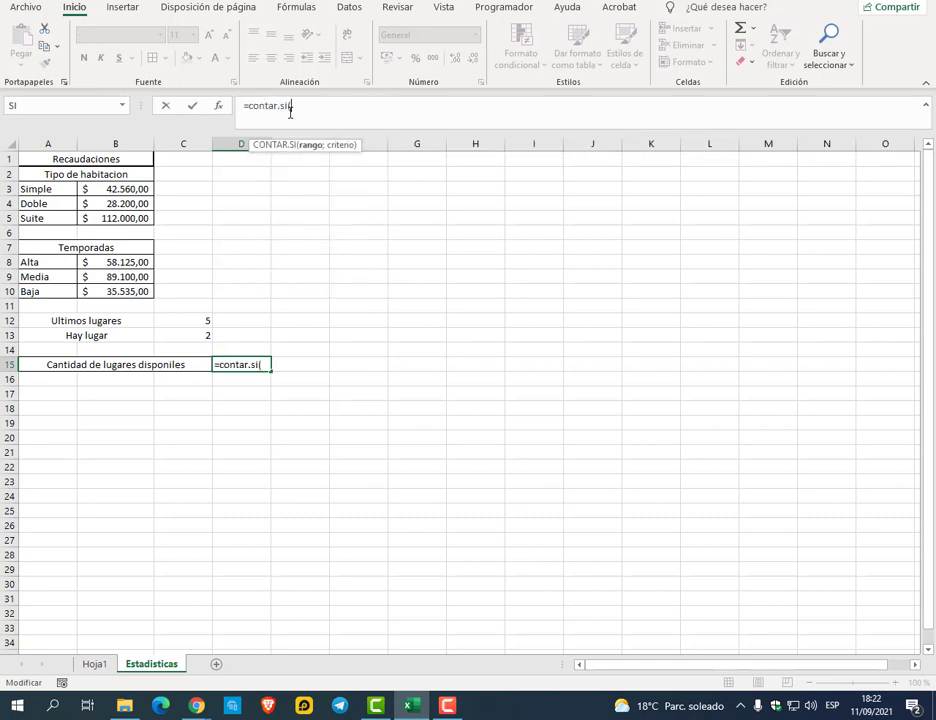
text(ob)
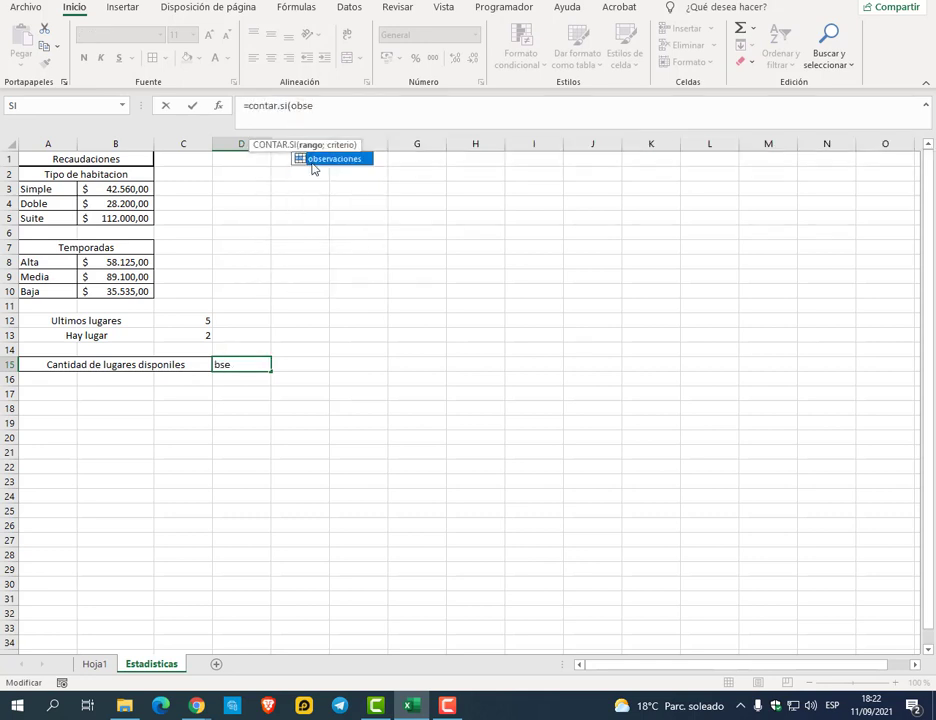
text(se)
double_click(314, 160)
text(;)
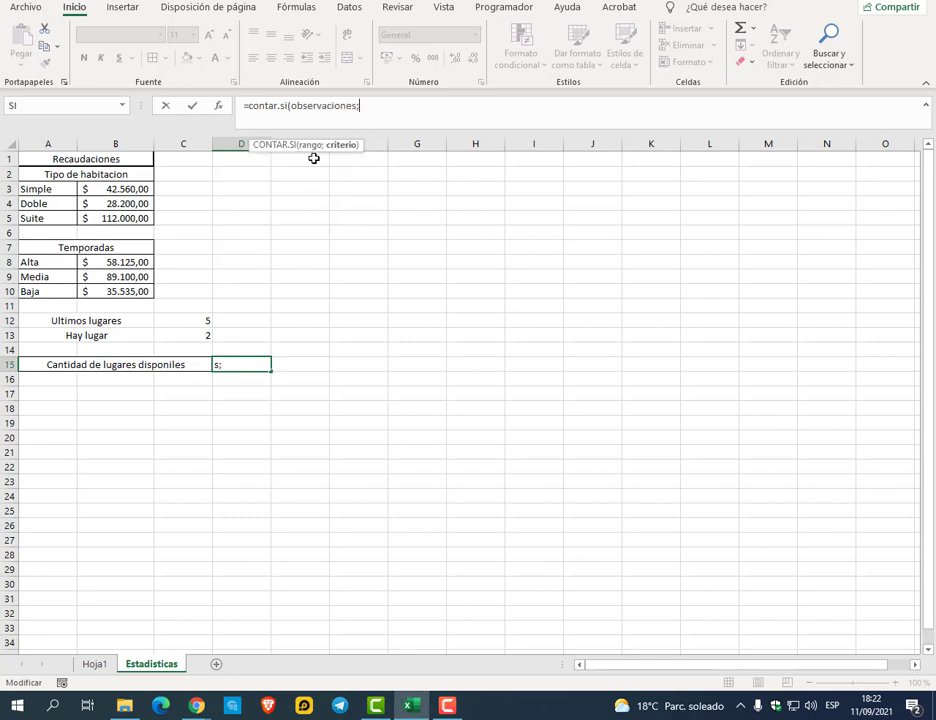
text("Ultimos lugares")
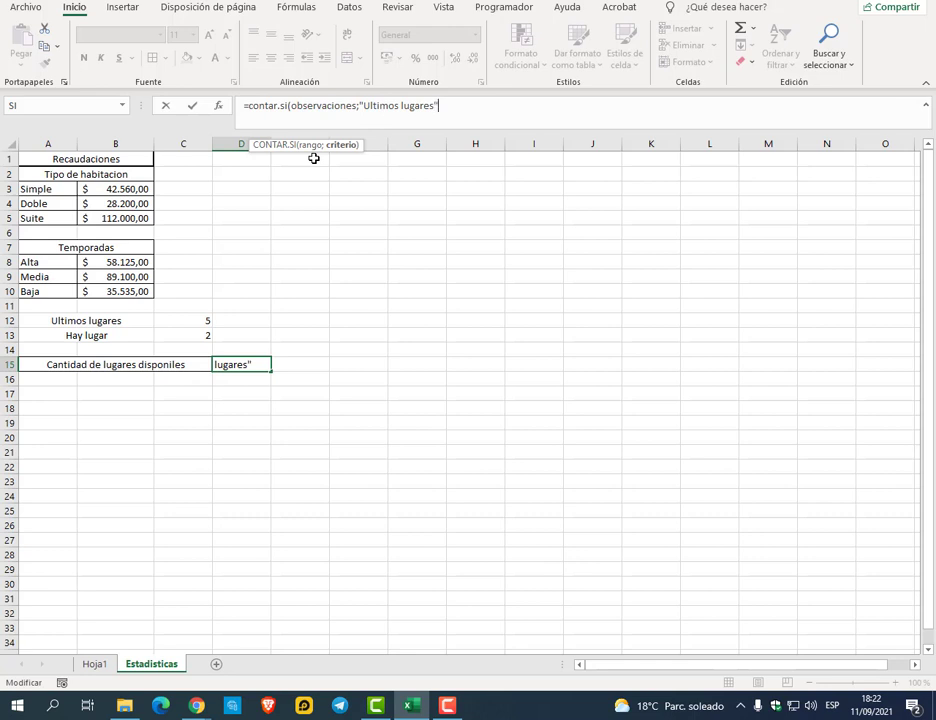
text())
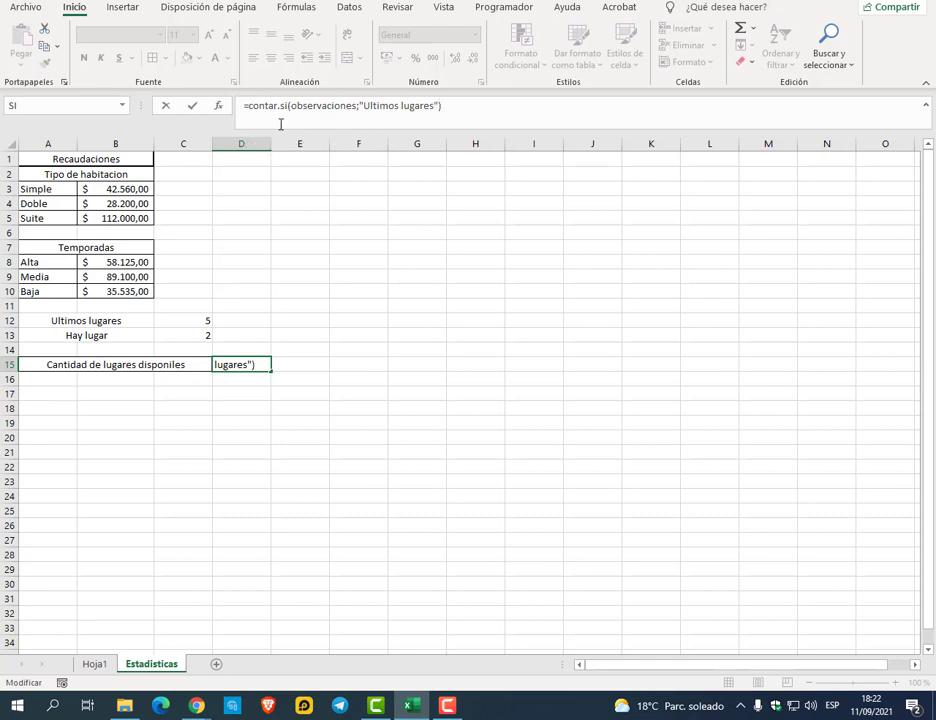
drag(244, 94, 446, 114)
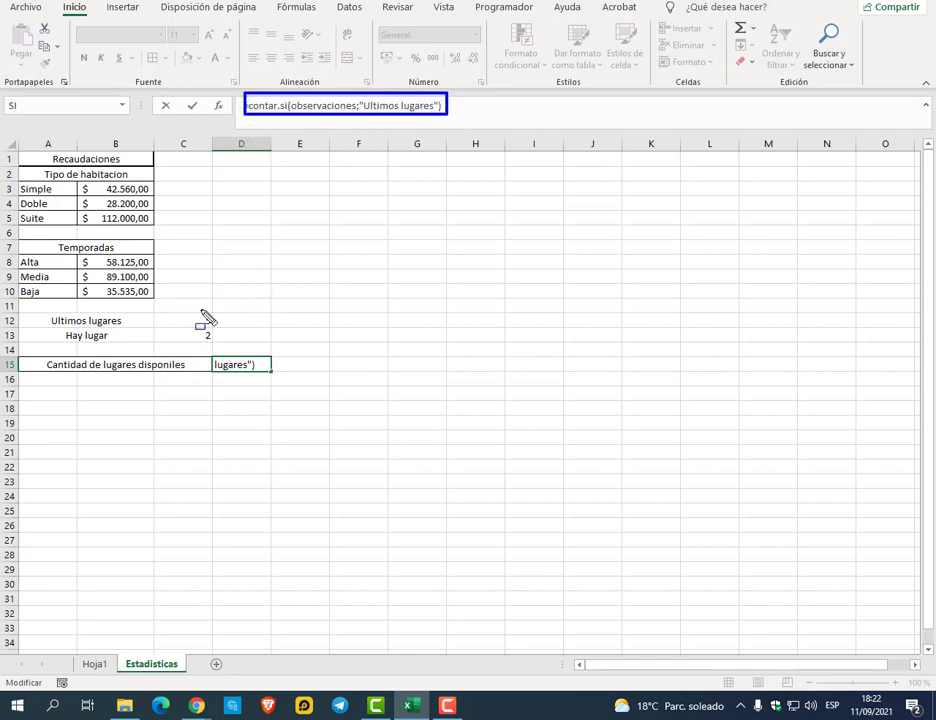
key(Escape)
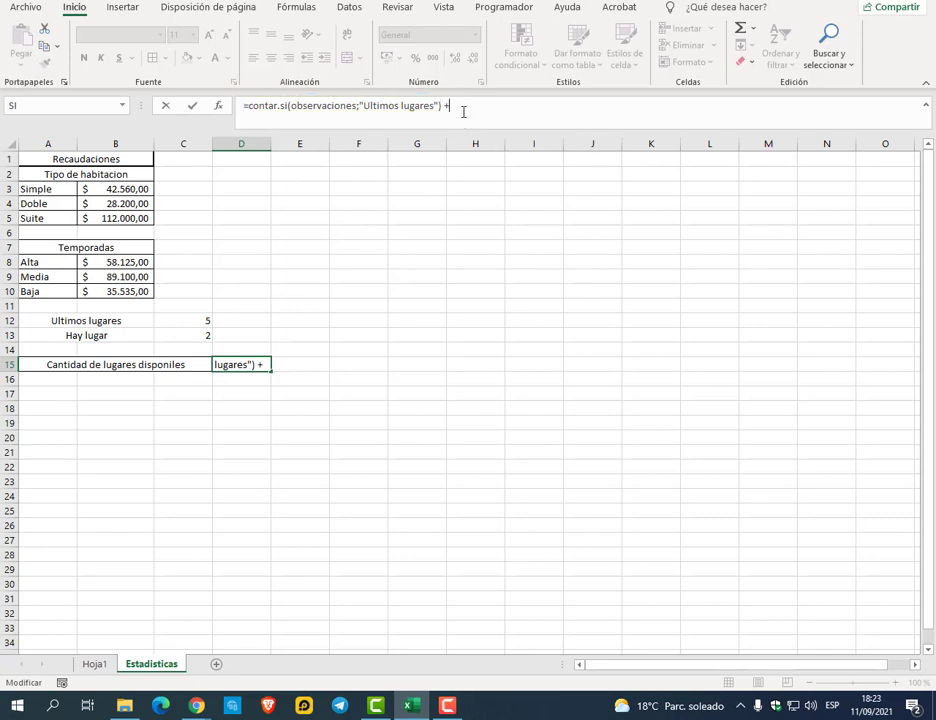
Extend the D15 formula with + contar.si(observaciones;"Hay lugar") and enter it
text(contar)
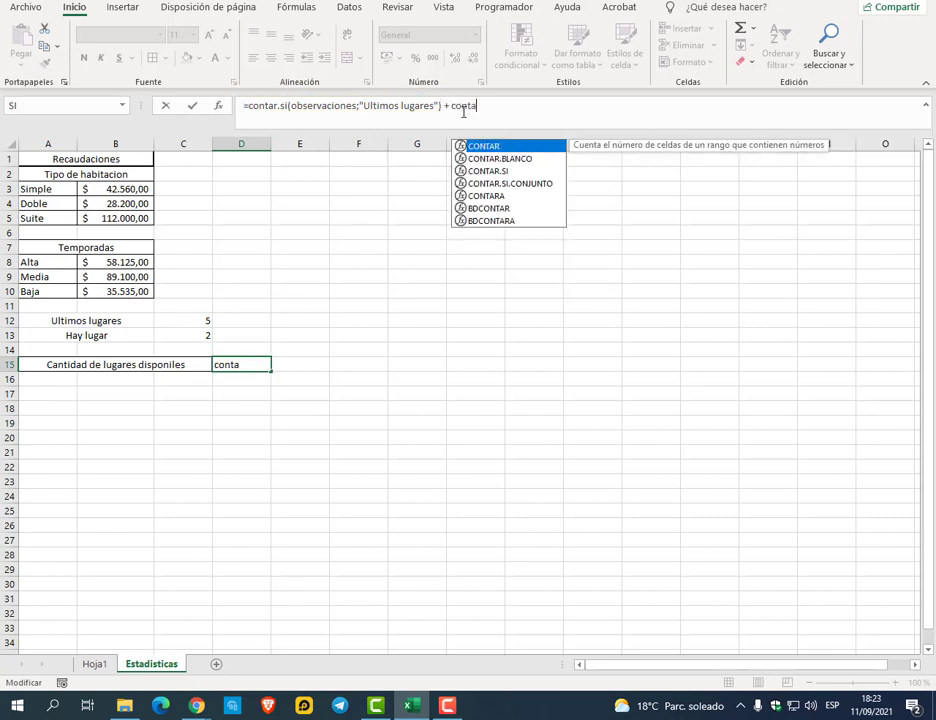
text(.si )
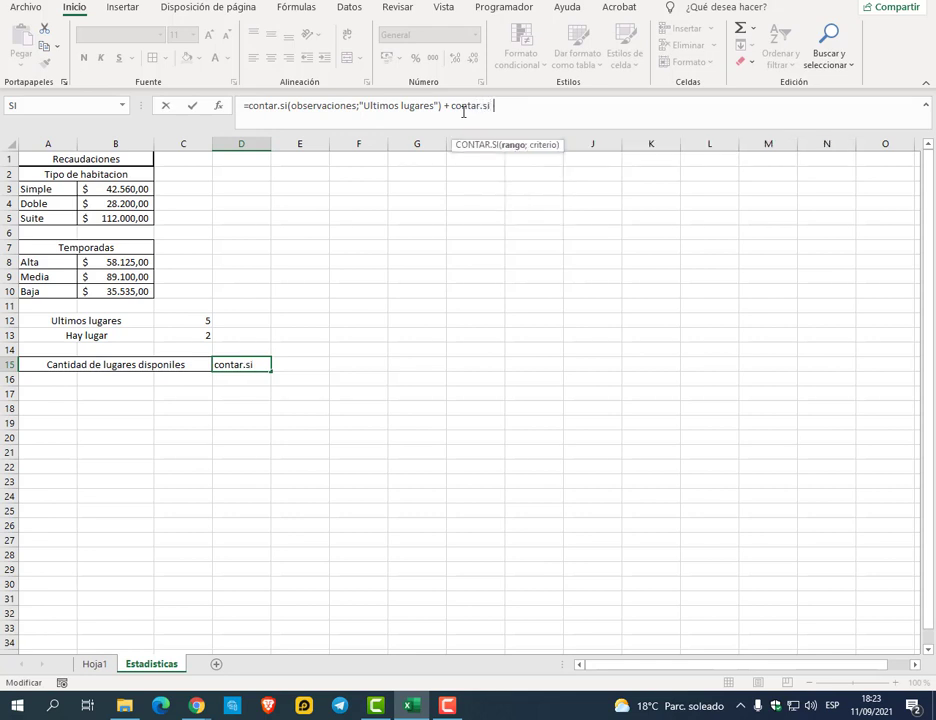
text(ob)
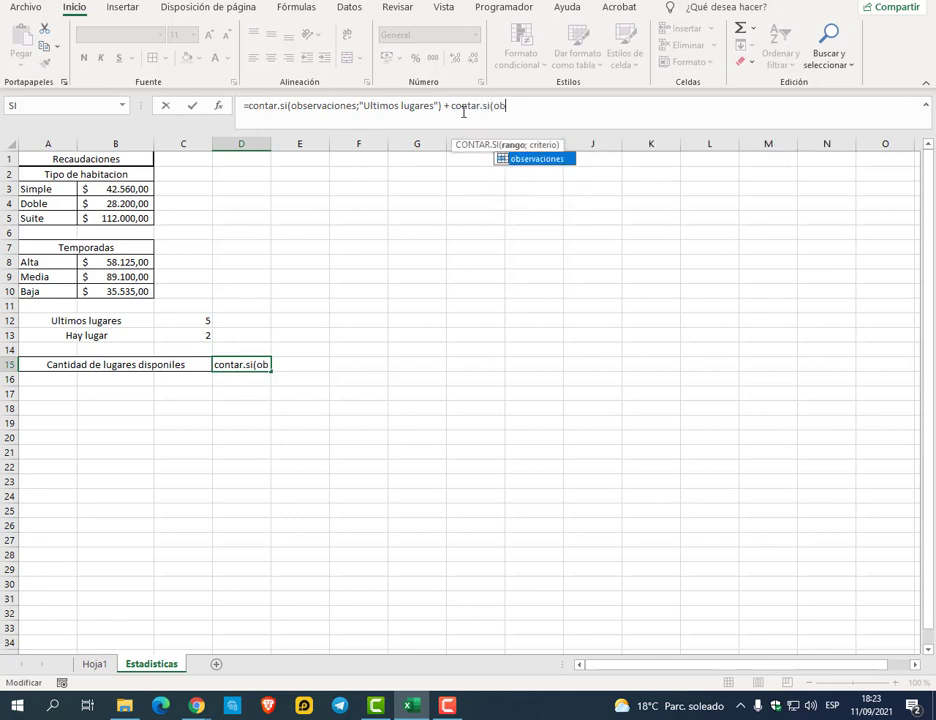
double_click(537, 158)
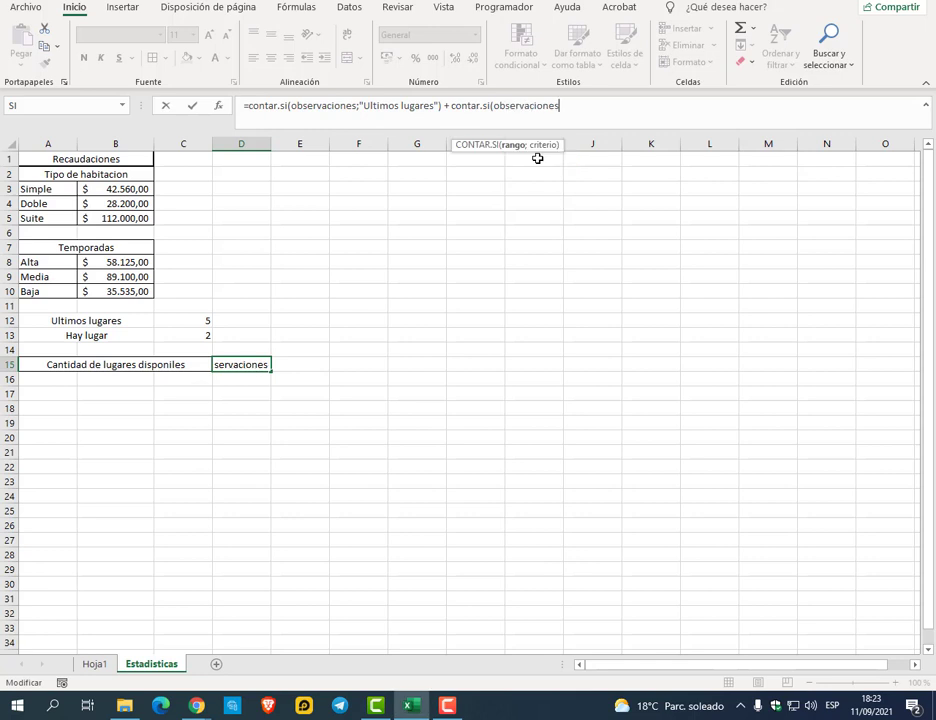
text(;"Hay lu)
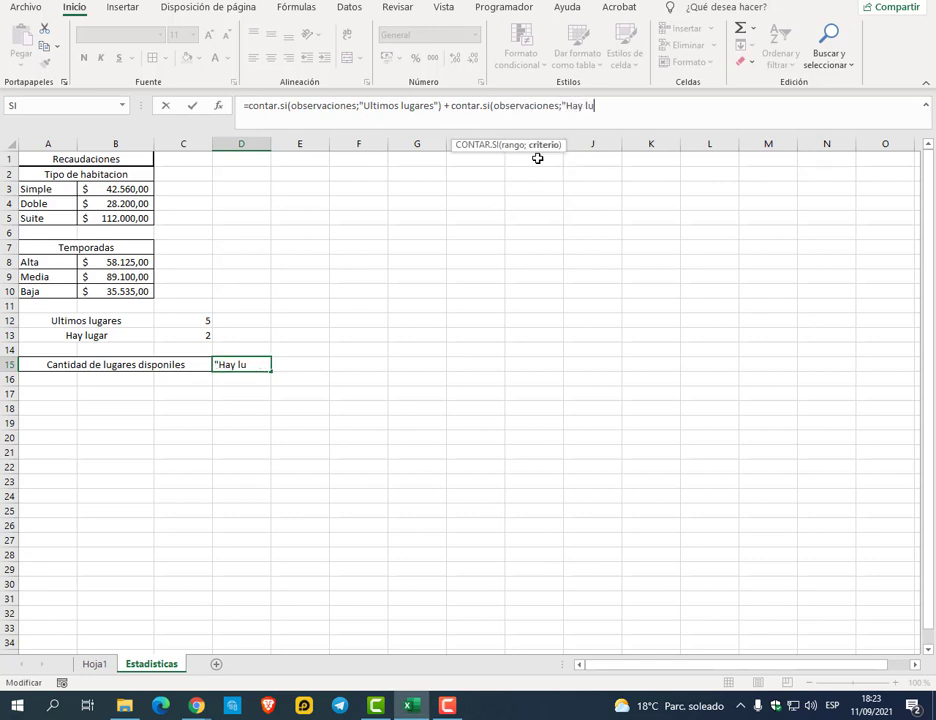
text(gar"))
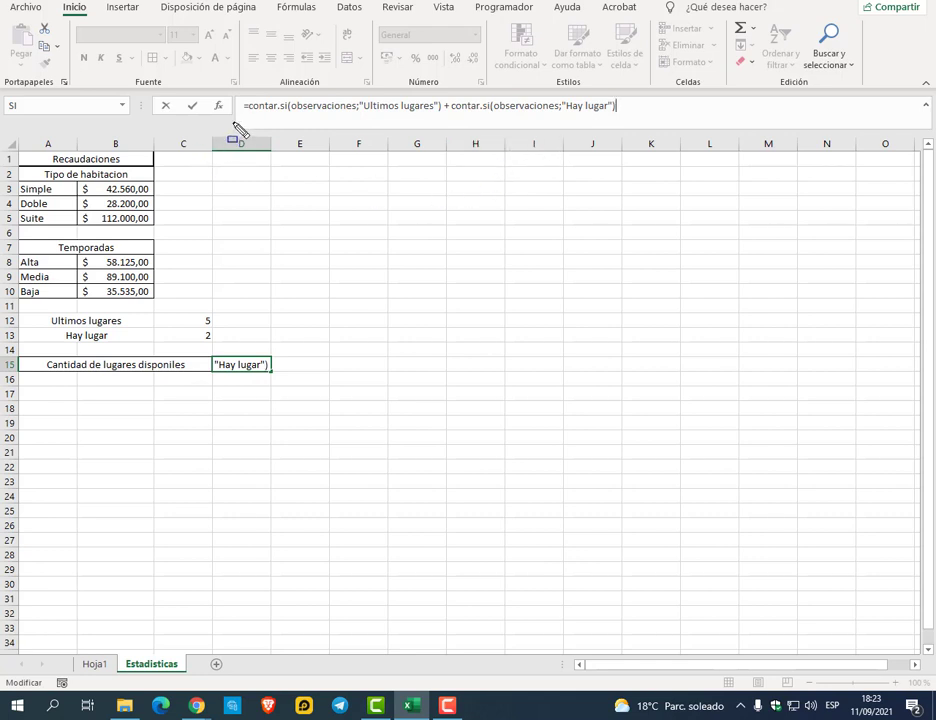
drag(244, 94, 443, 122)
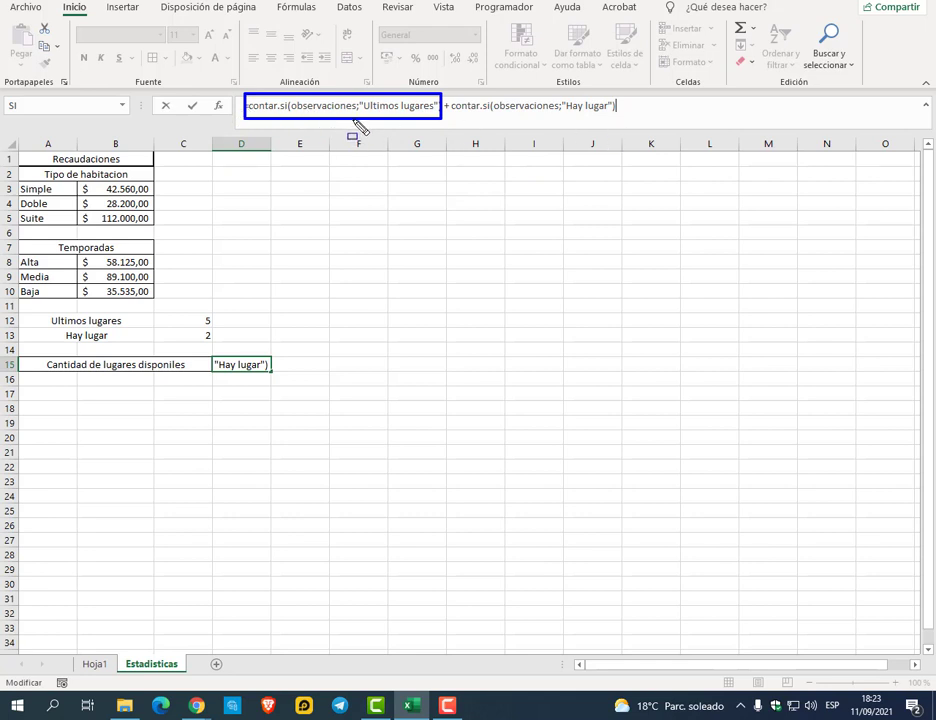
drag(354, 121, 356, 167)
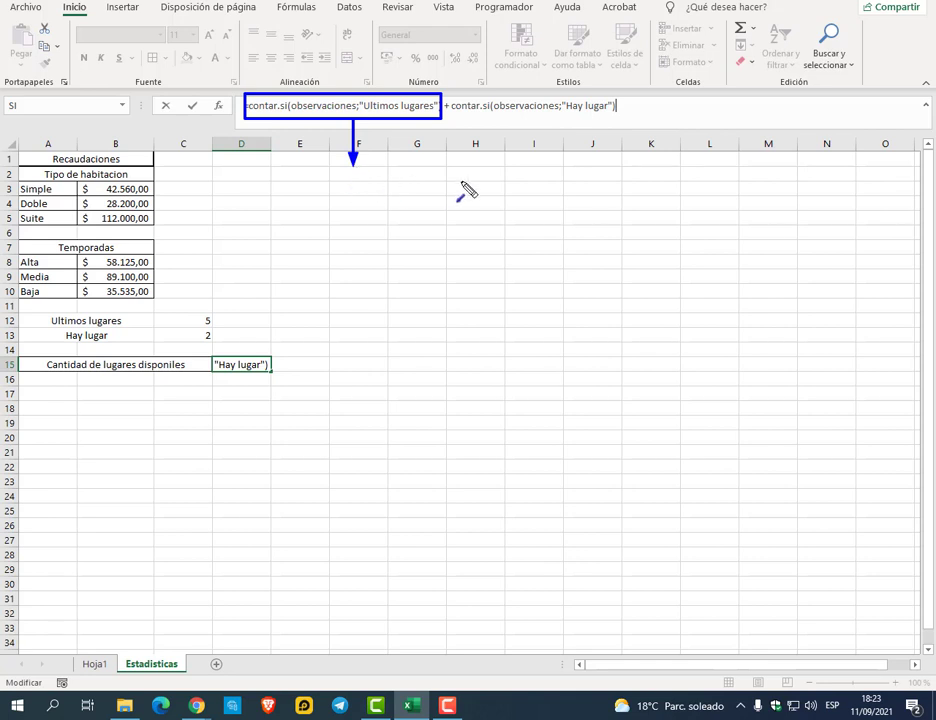
mouse_move(449, 92)
mouse_down()
mouse_move(468, 115)
mouse_move(624, 118)
mouse_up()
drag(548, 121, 547, 166)
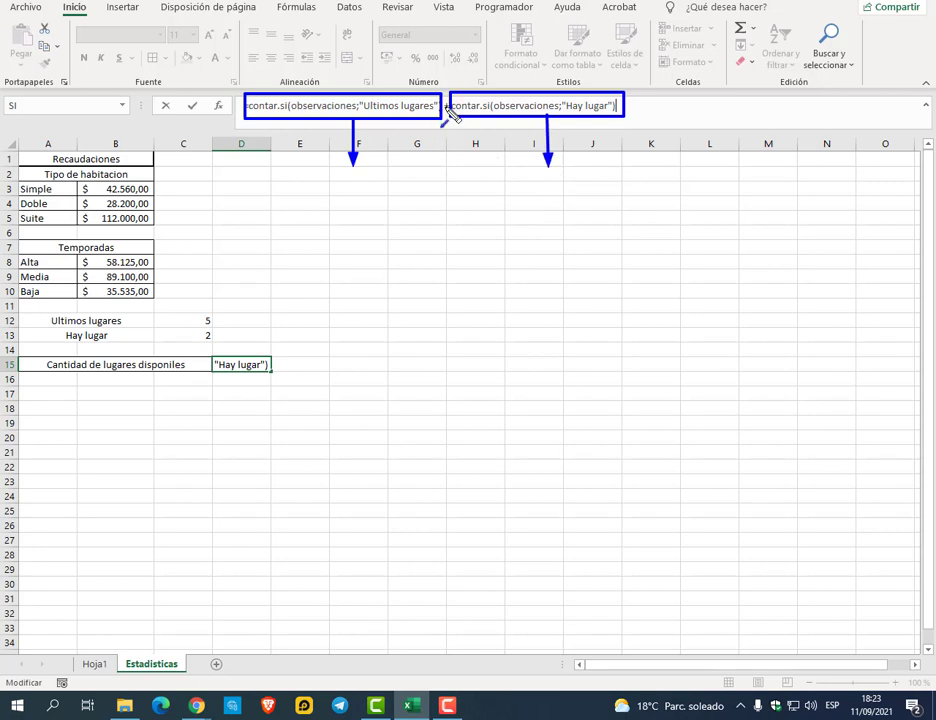
drag(446, 168, 445, 114)
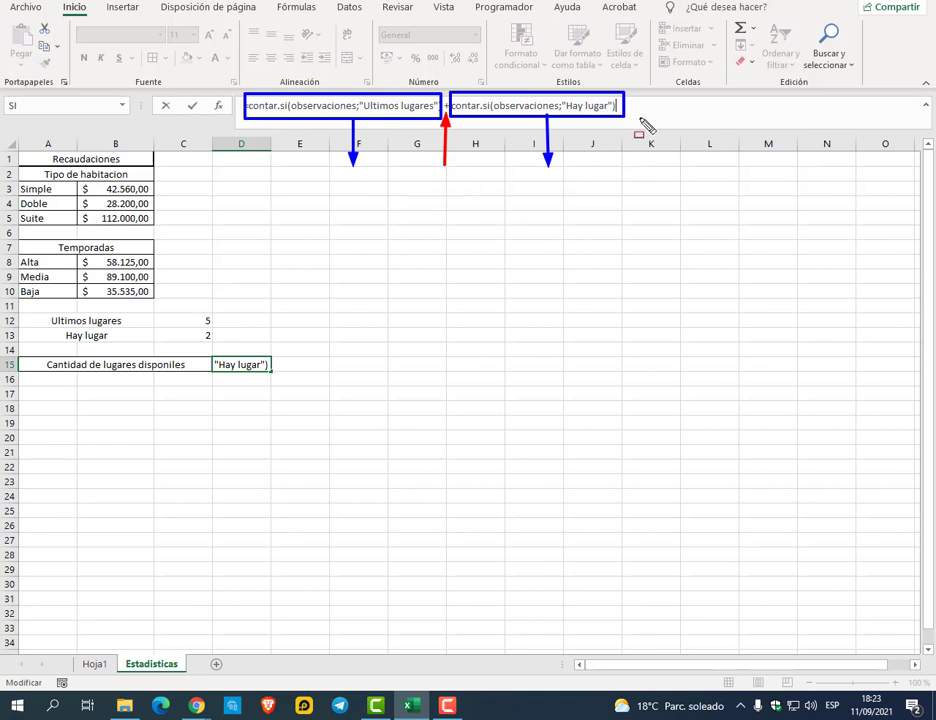
key(Escape)
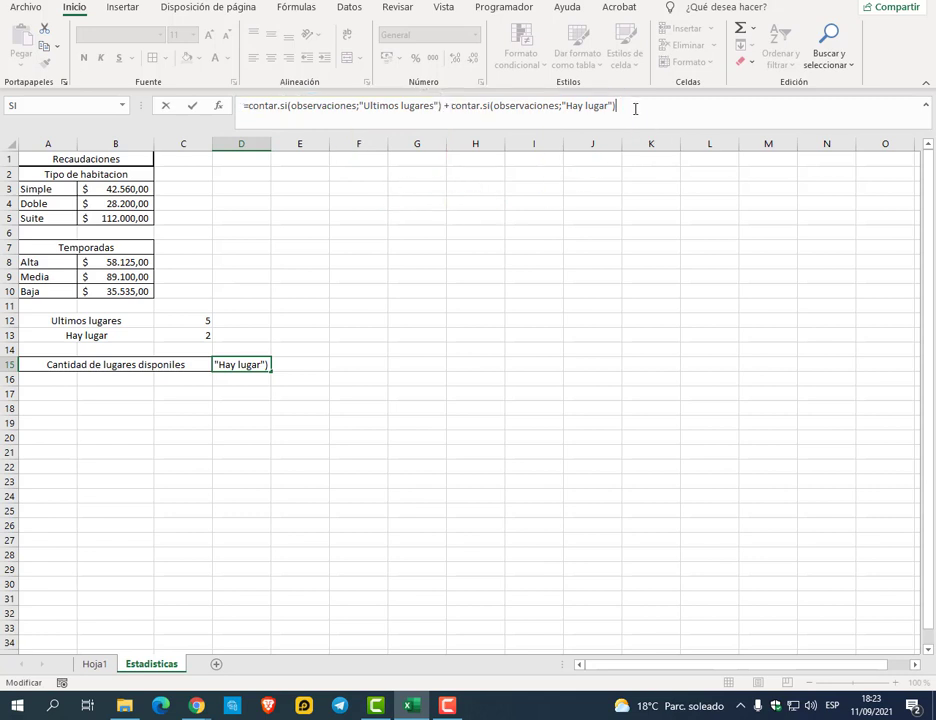
key(Return)
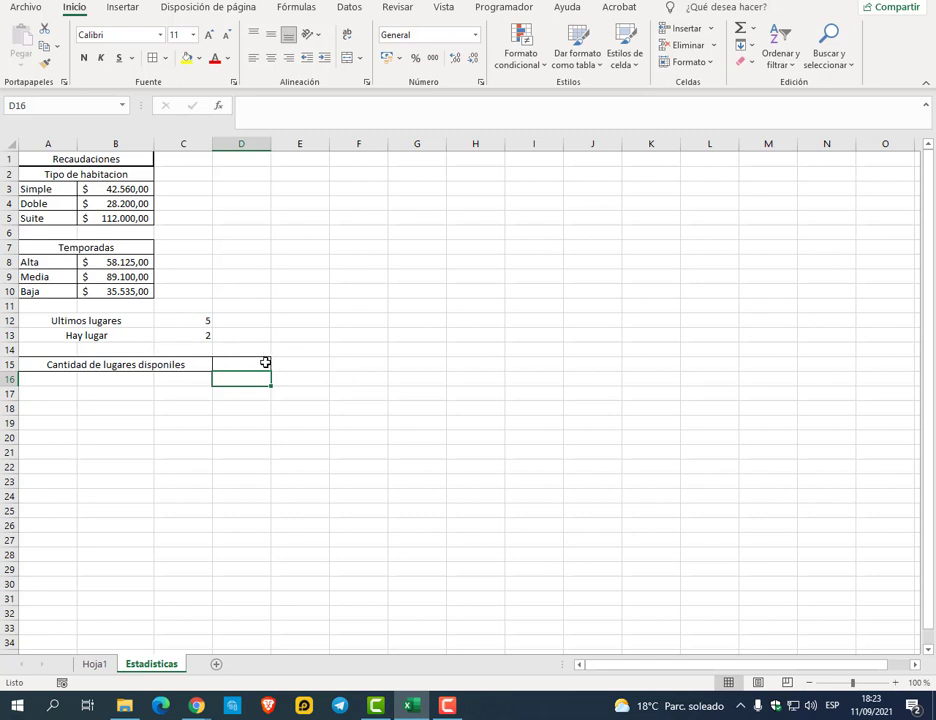
Apply all borders to the "Ultimos lugares" and "Hay lugar" count table in A12:C13
click(90, 321)
drag(167, 328, 170, 337)
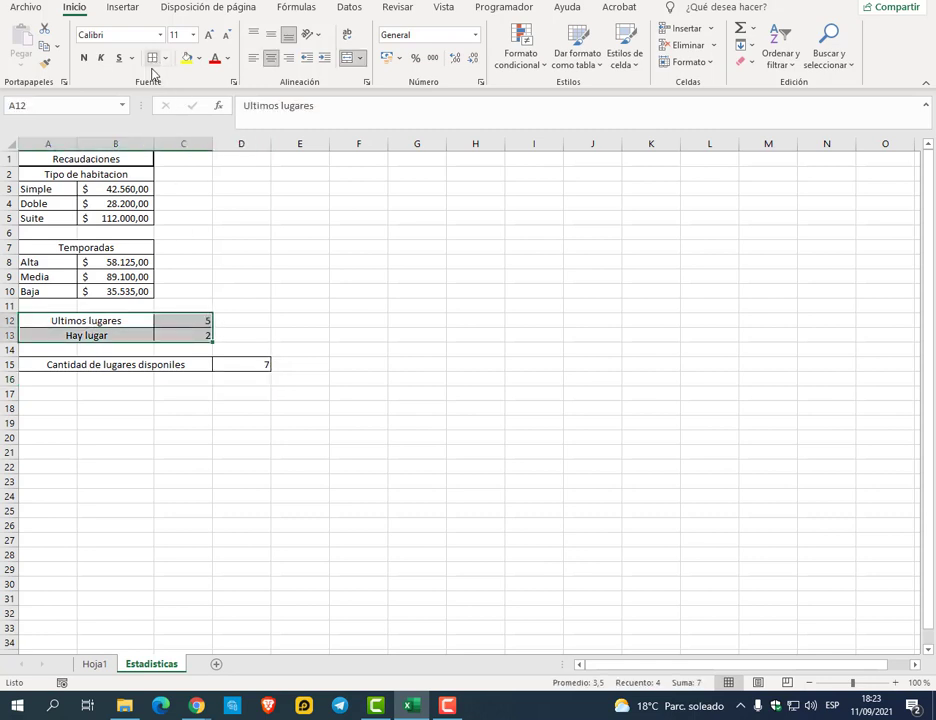
click(136, 324)
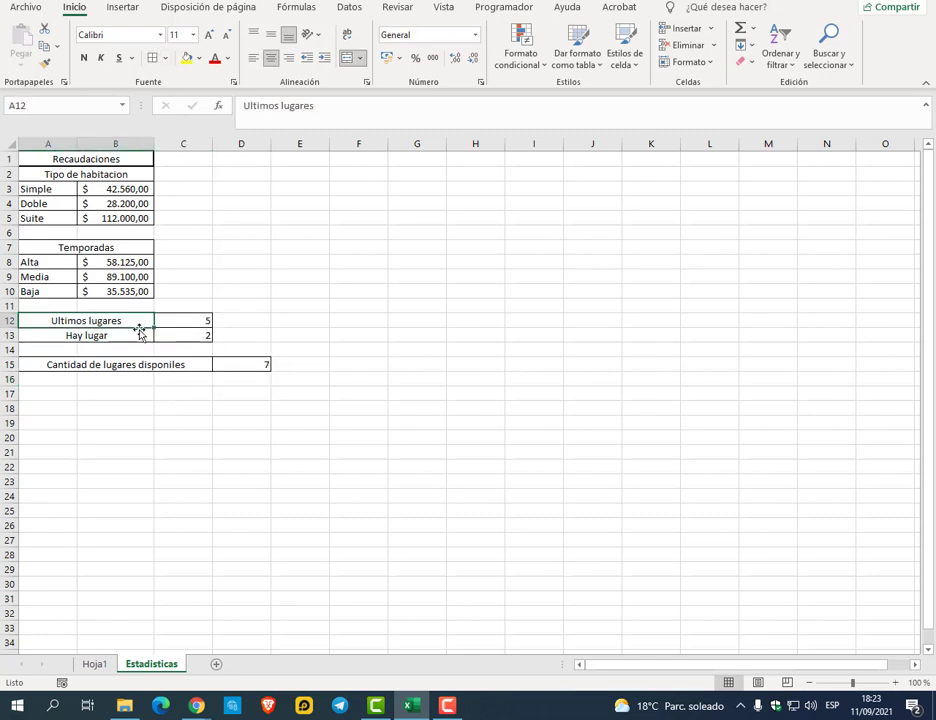
click(243, 322)
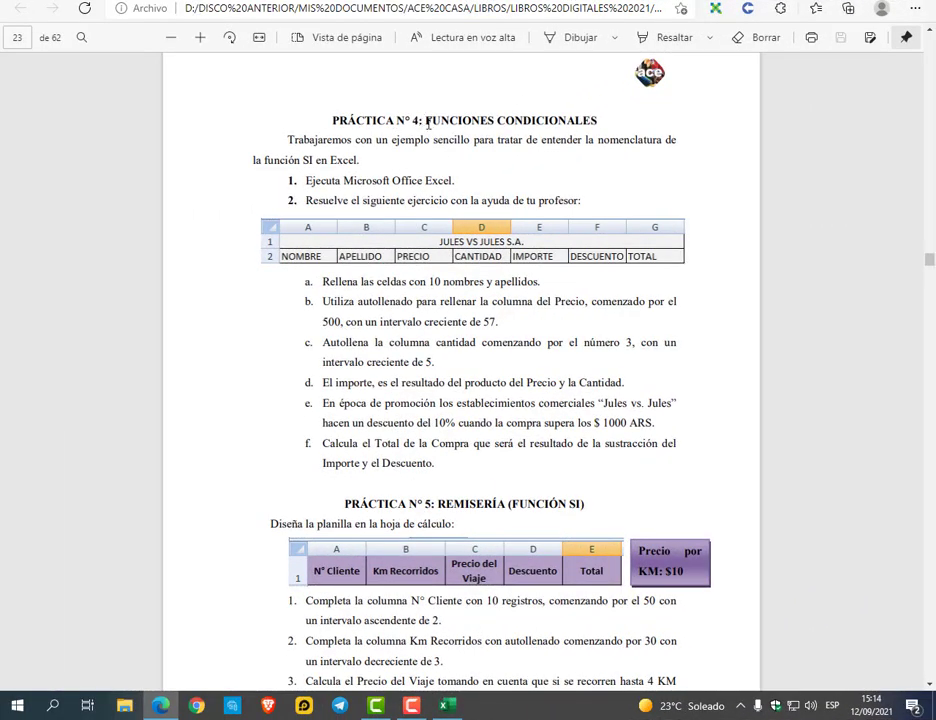
Read Práctica N° 4 in the PDF, switch to the Libro1 workbook in Excel below its instructions, and select the name and surname cells A3:B12
scroll(535, 193, down, 3)
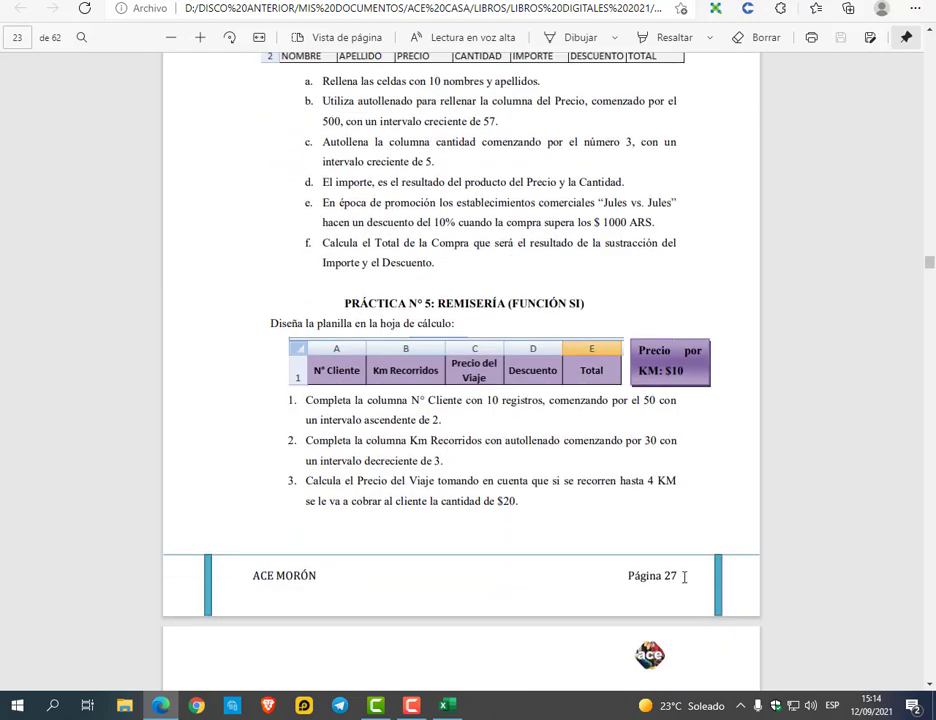
scroll(675, 564, up, 3)
scroll(674, 563, down, 2)
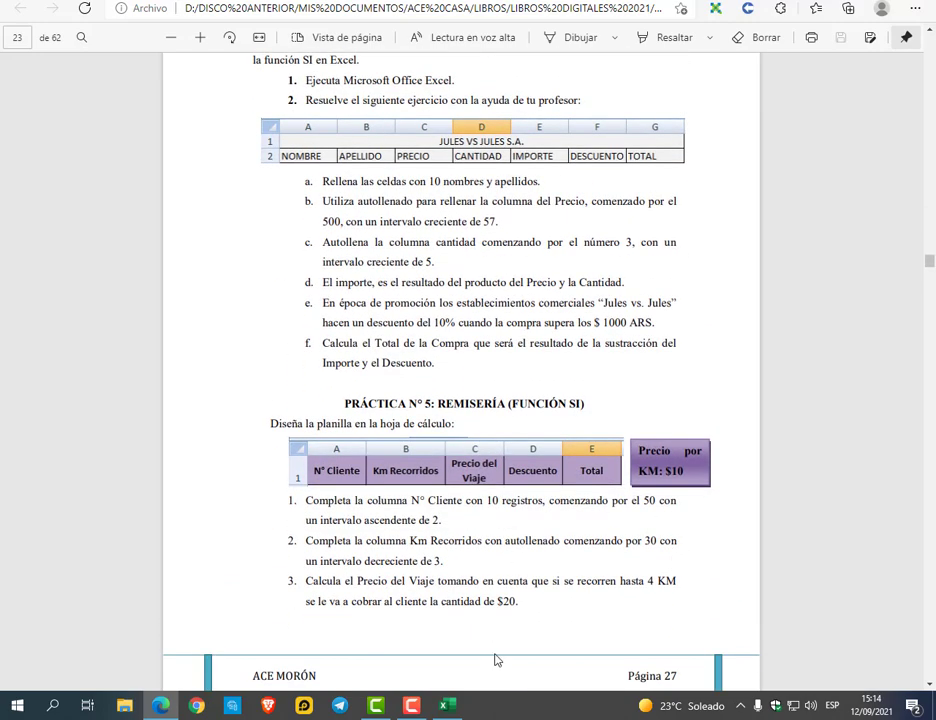
click(447, 703)
drag(554, 285, 588, 251)
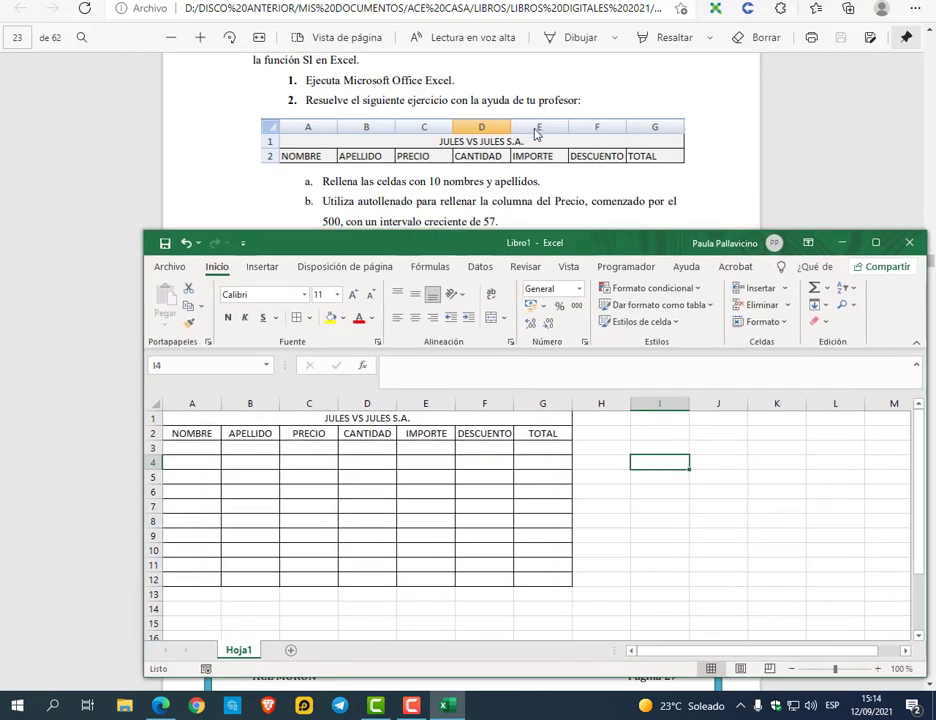
scroll(536, 134, down, 2)
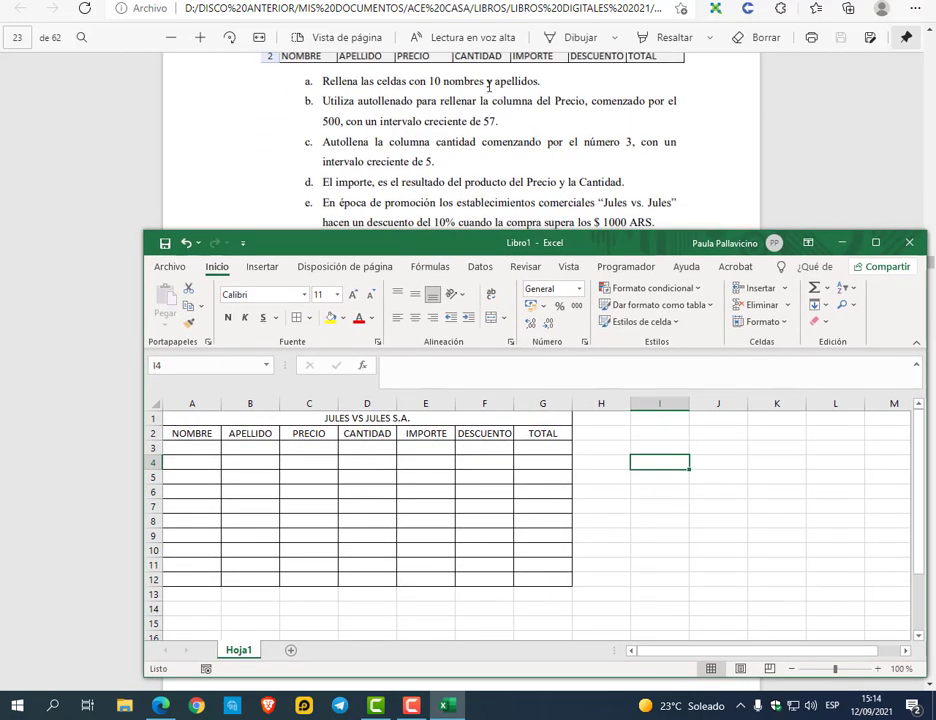
drag(200, 447, 246, 579)
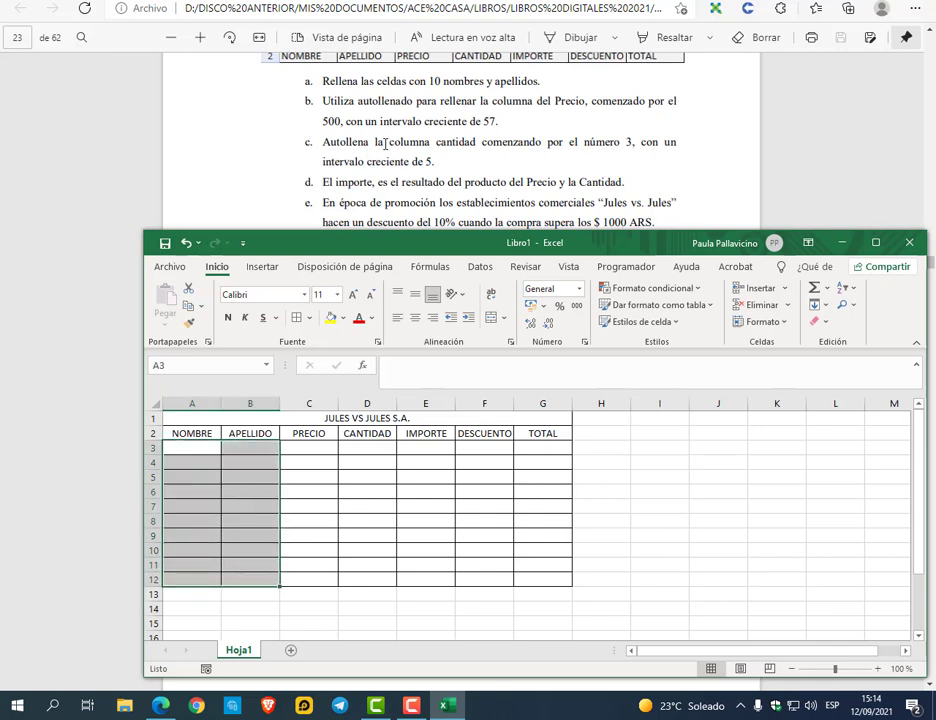
Fill the PRECIO cells C3:C12 with a linear column series starting at 500 with an increment of 57
click(292, 446)
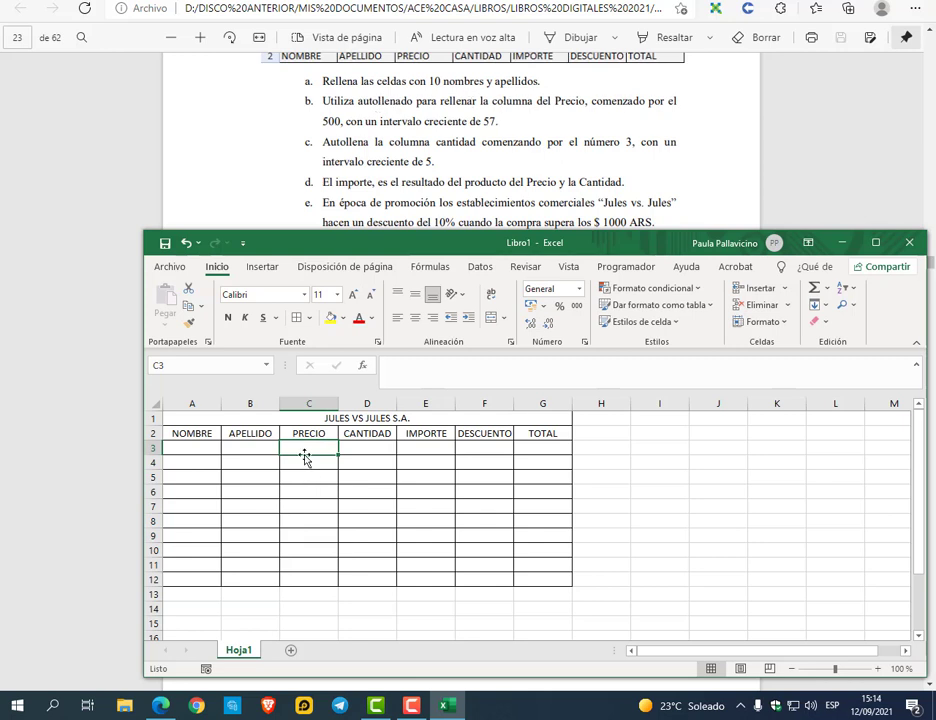
text(500)
key(Return)
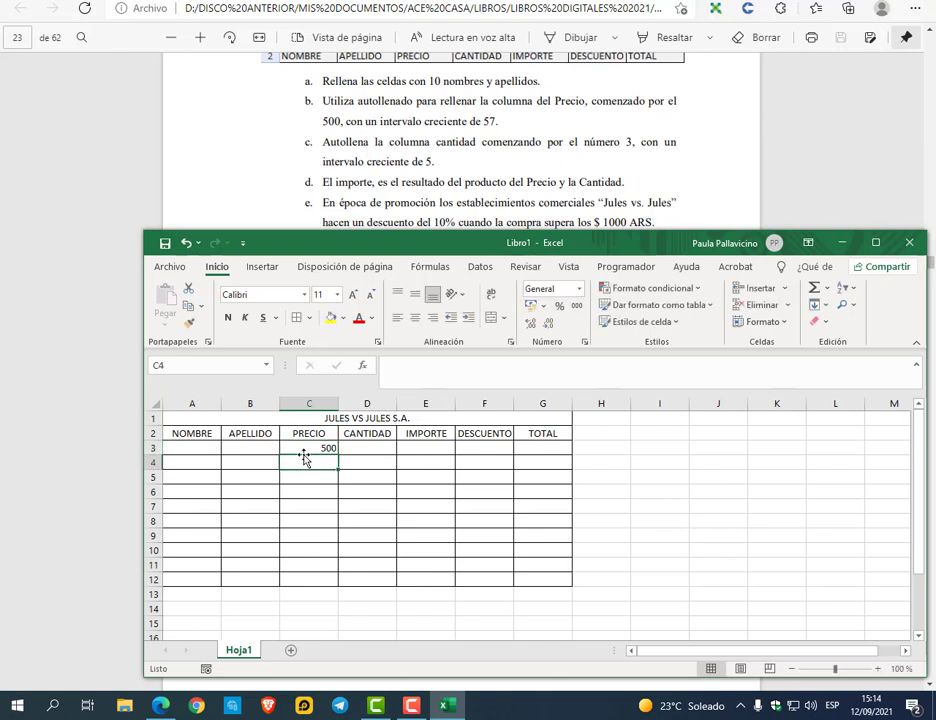
drag(304, 446, 323, 573)
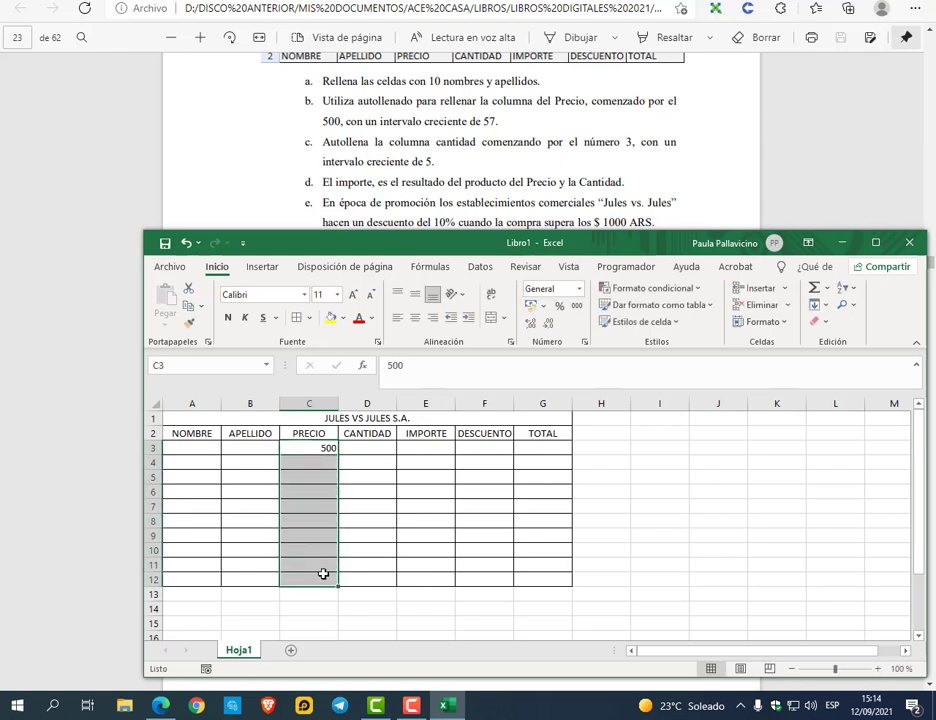
click(818, 305)
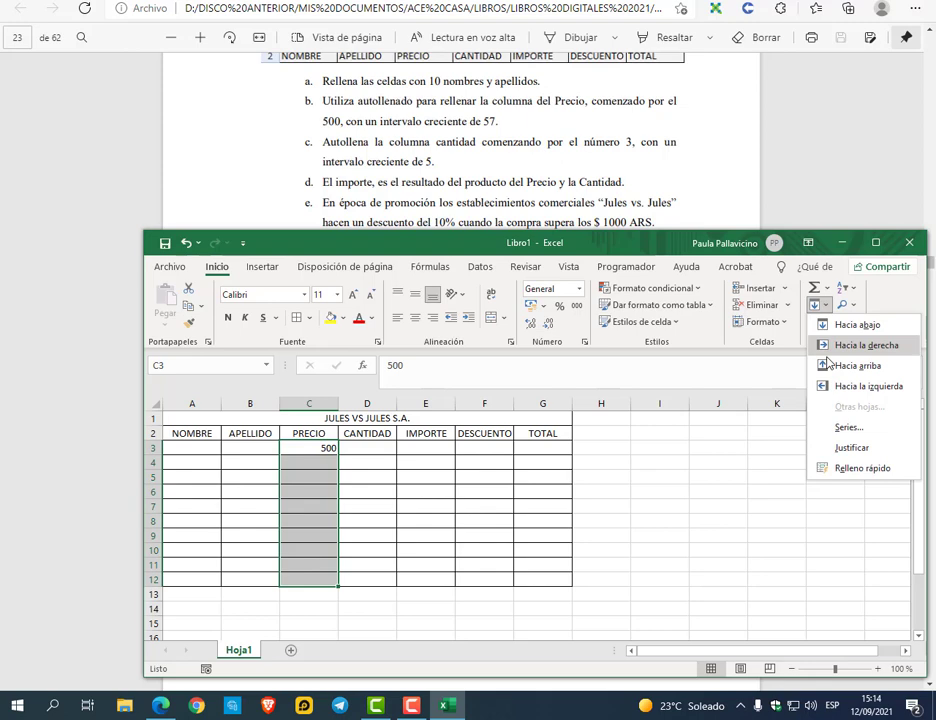
click(838, 430)
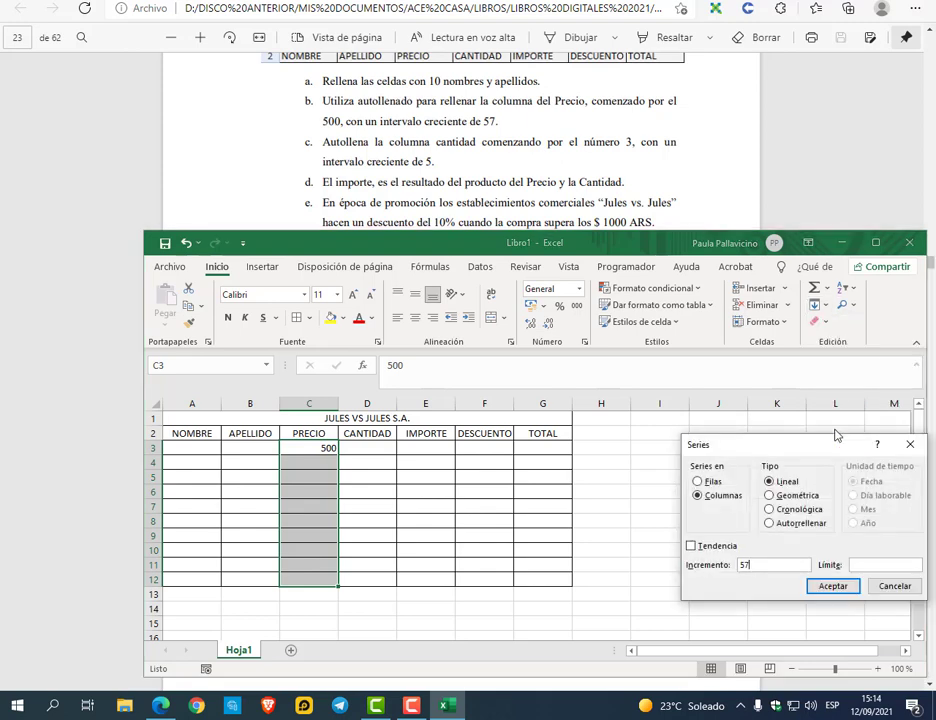
text(57)
key(Return)
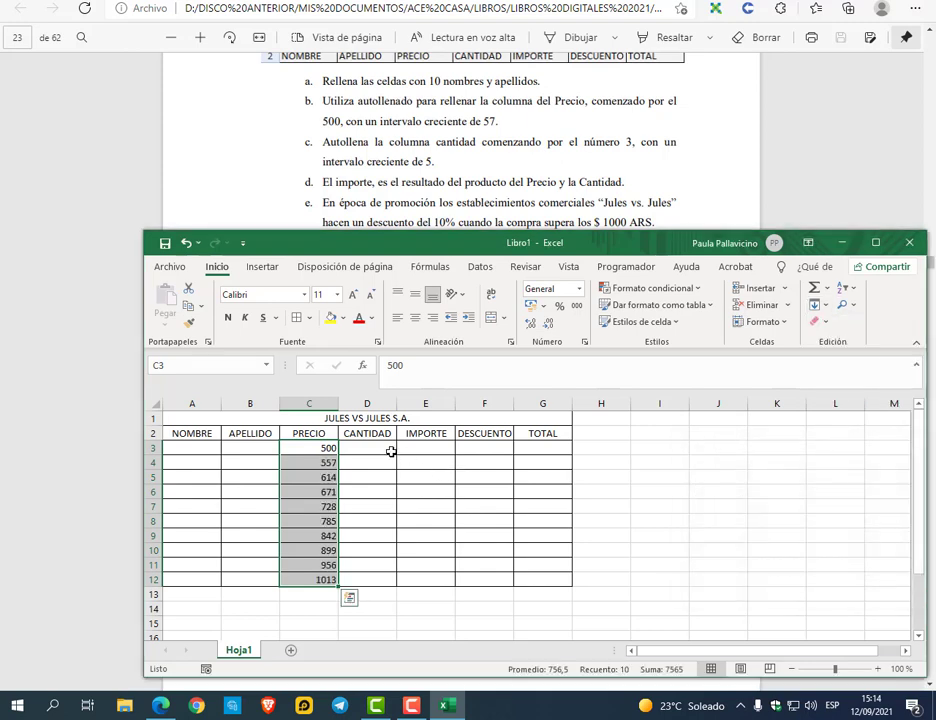
Fill the CANTIDAD cells D3:D12 with a linear column series starting at 3 with an increment of 5
click(390, 451)
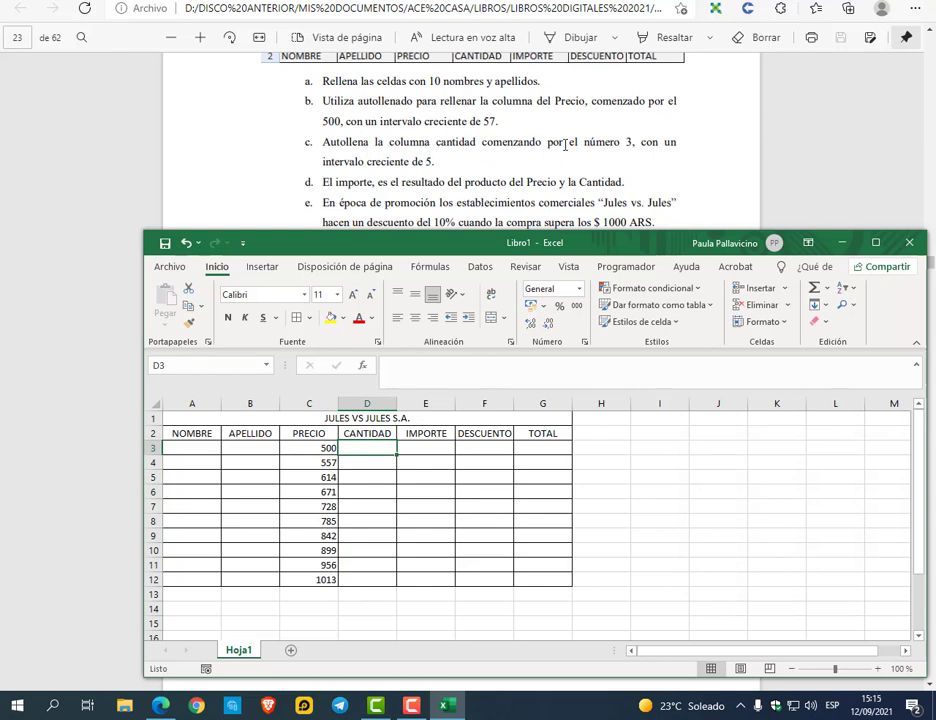
text(3)
key(Return)
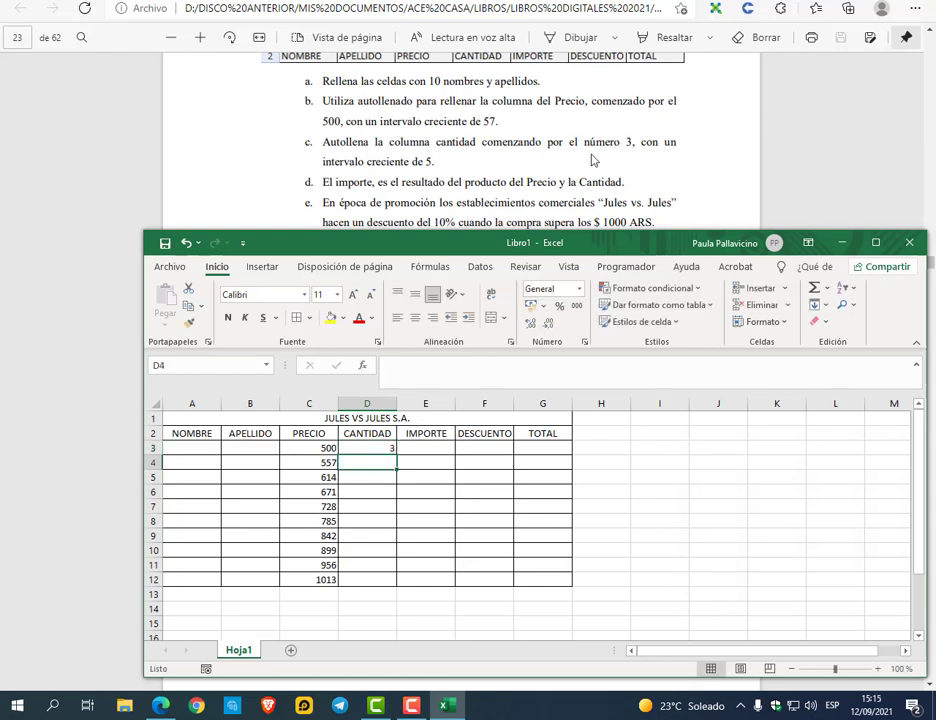
drag(372, 449, 374, 585)
click(815, 304)
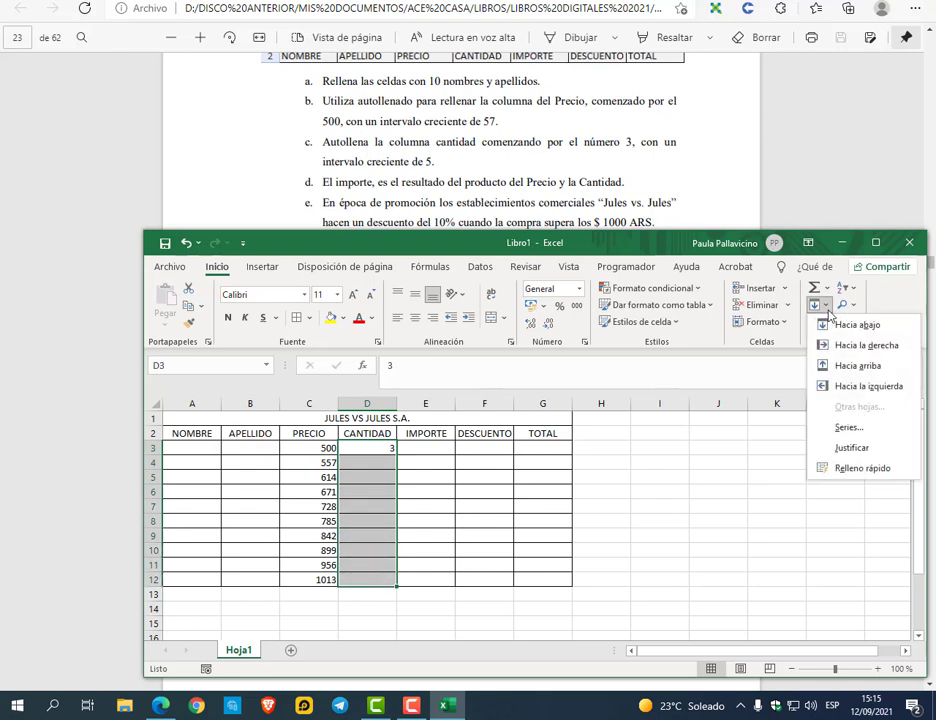
click(838, 428)
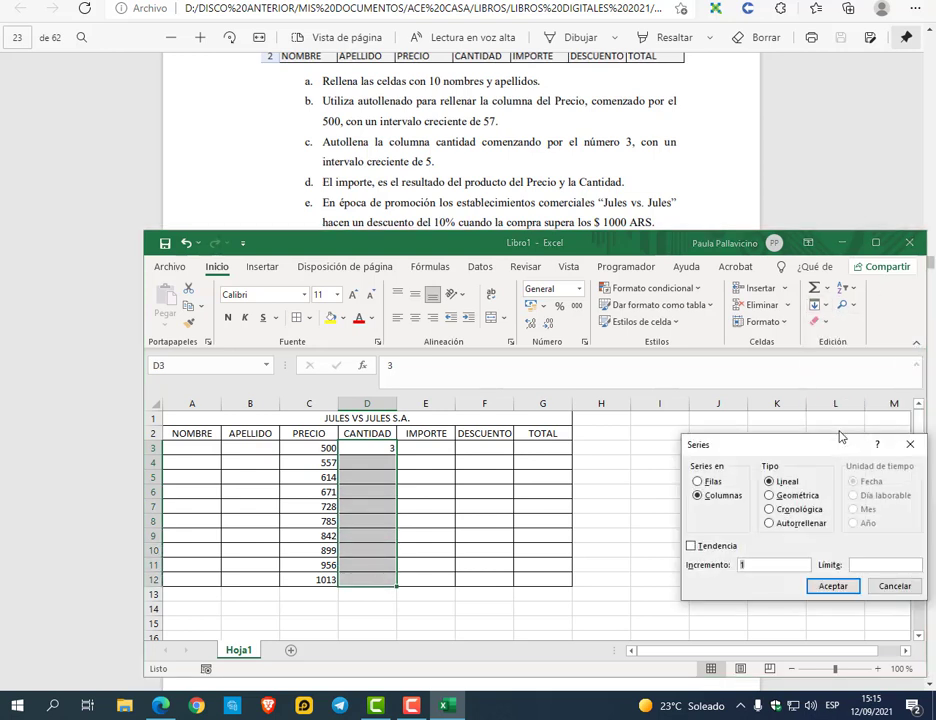
key(Return)
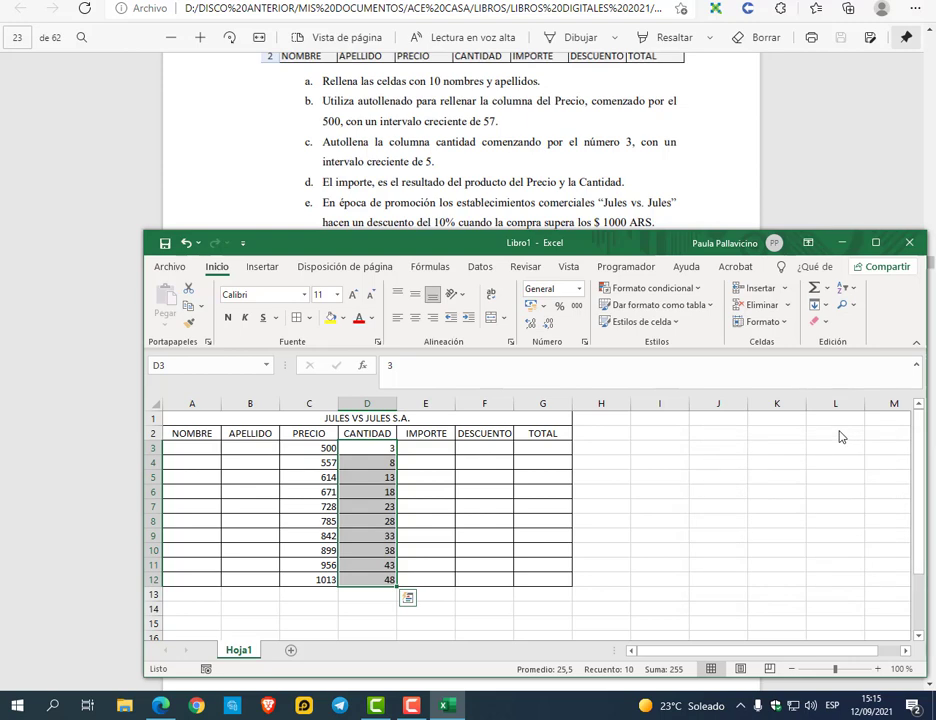
Calculate IMPORTE with the formula =C3*D3 in E3 and copy it down to E12
drag(603, 242, 599, 266)
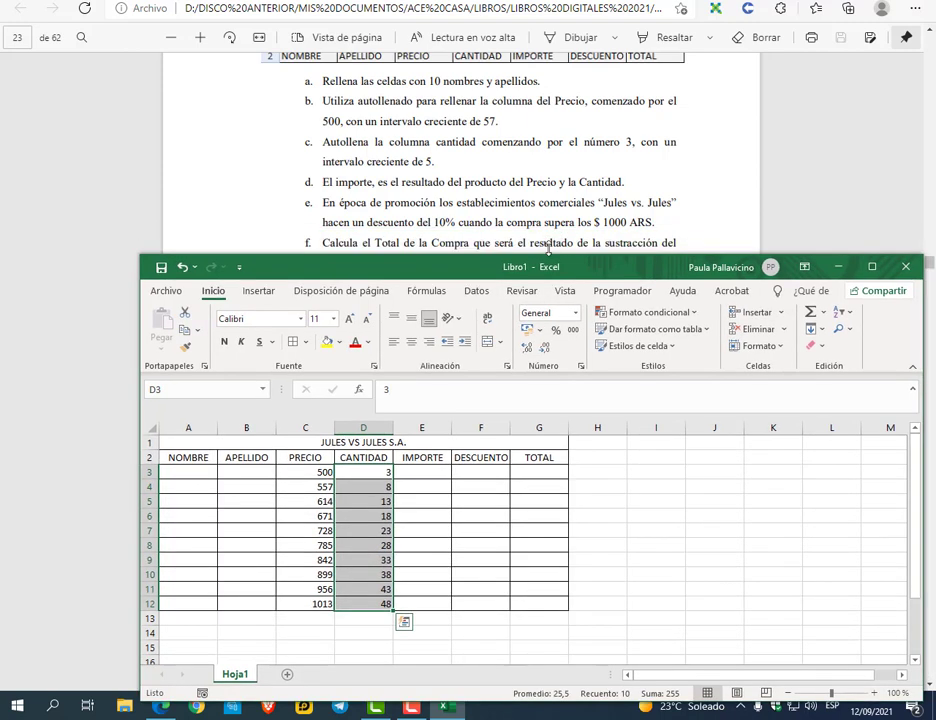
click(425, 473)
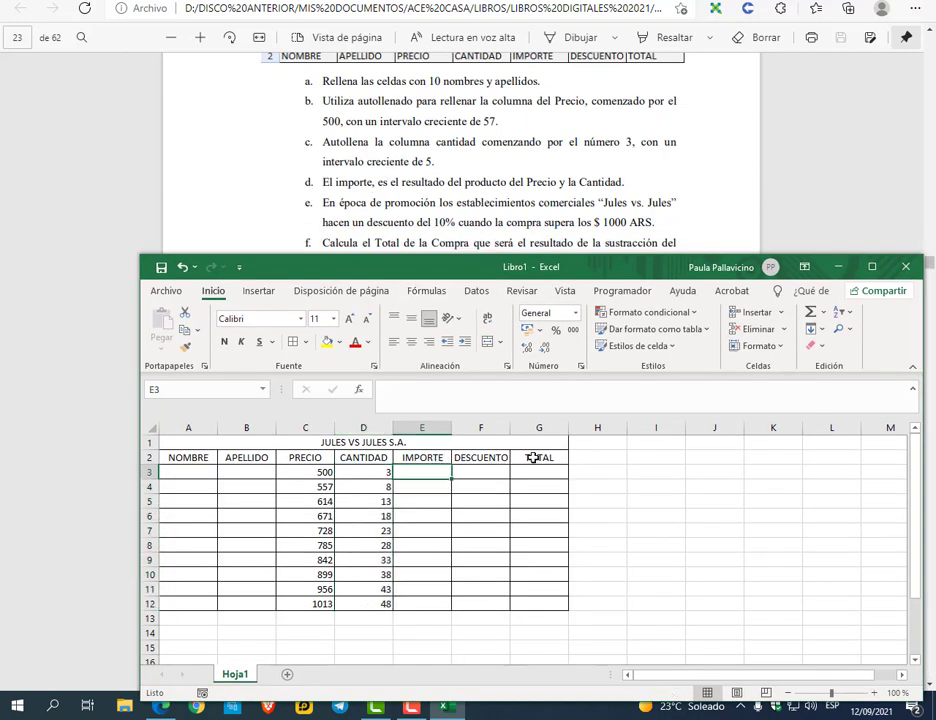
text(=)
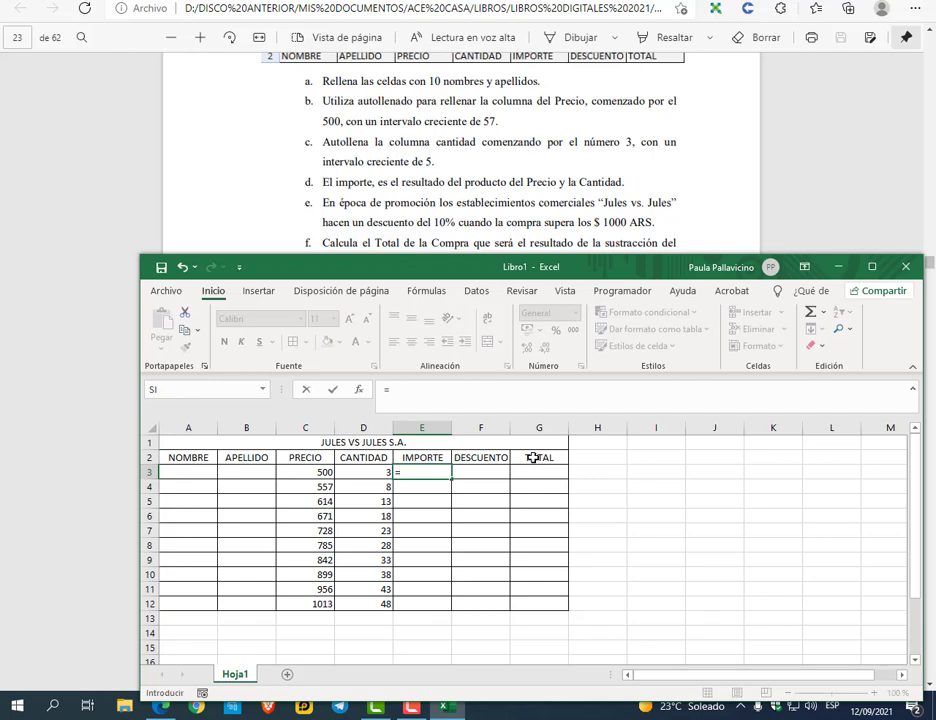
click(310, 472)
text(*)
click(377, 472)
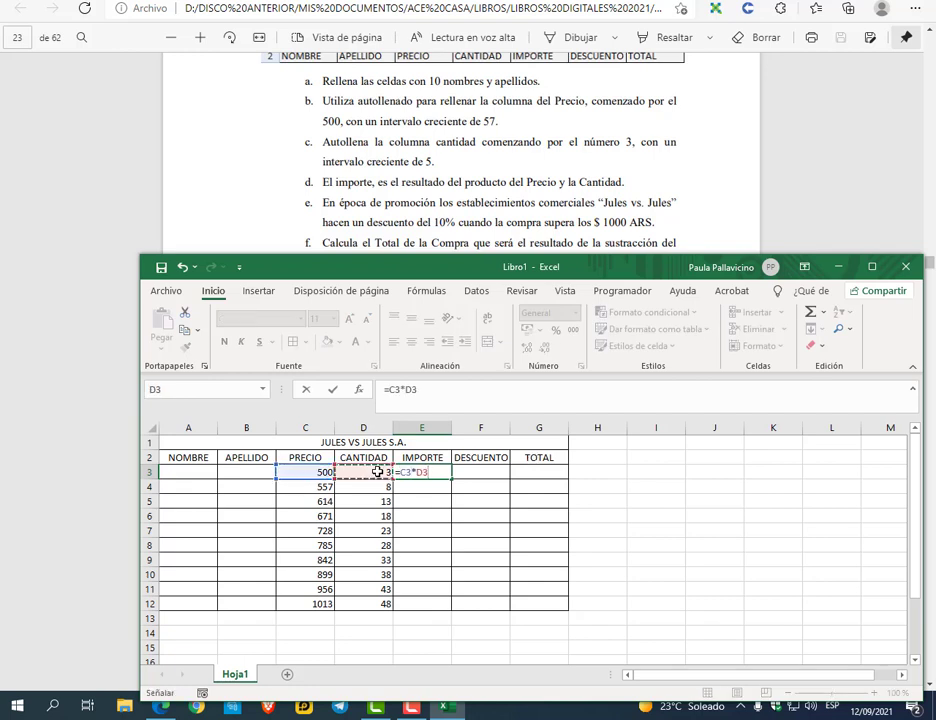
key(Return)
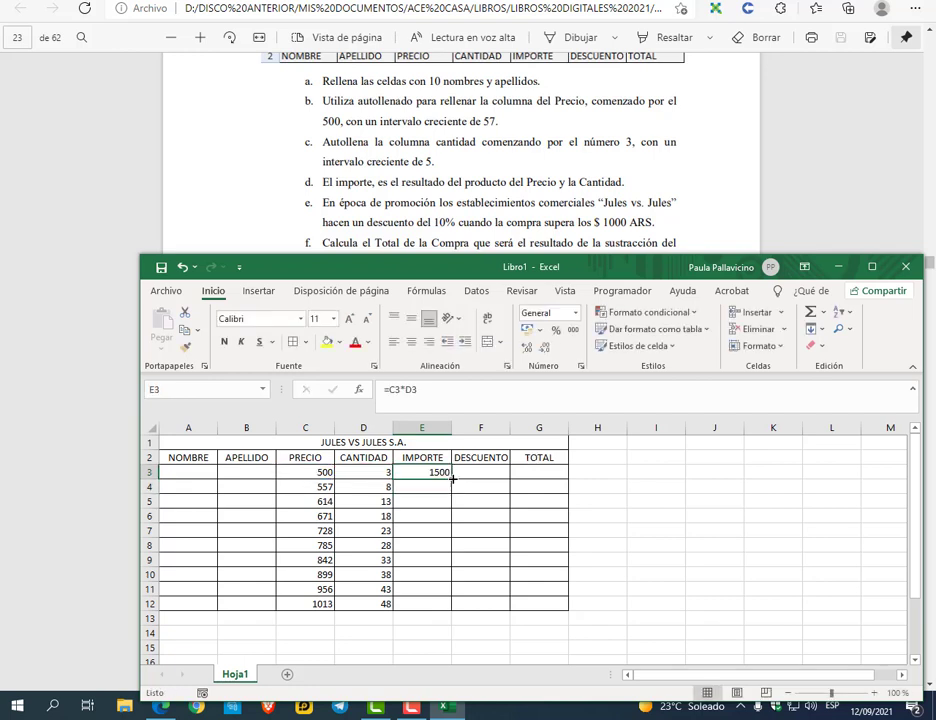
double_click(452, 479)
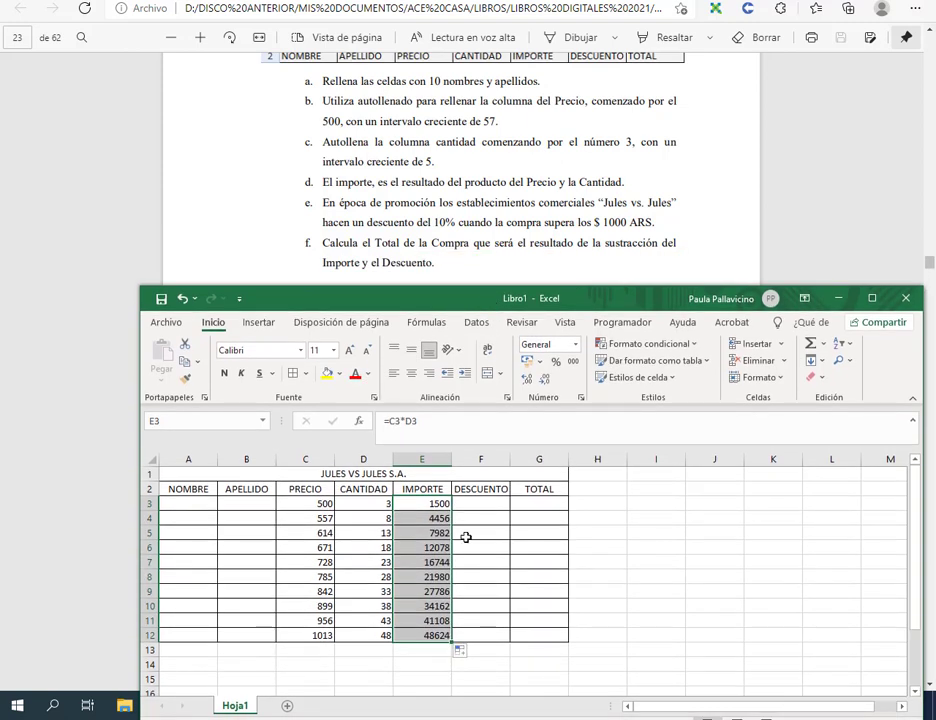
Calculate DESCUENTO with the formula =SI(E3>1000;E3*10%;0) in F3 and copy it down to F12
click(478, 504)
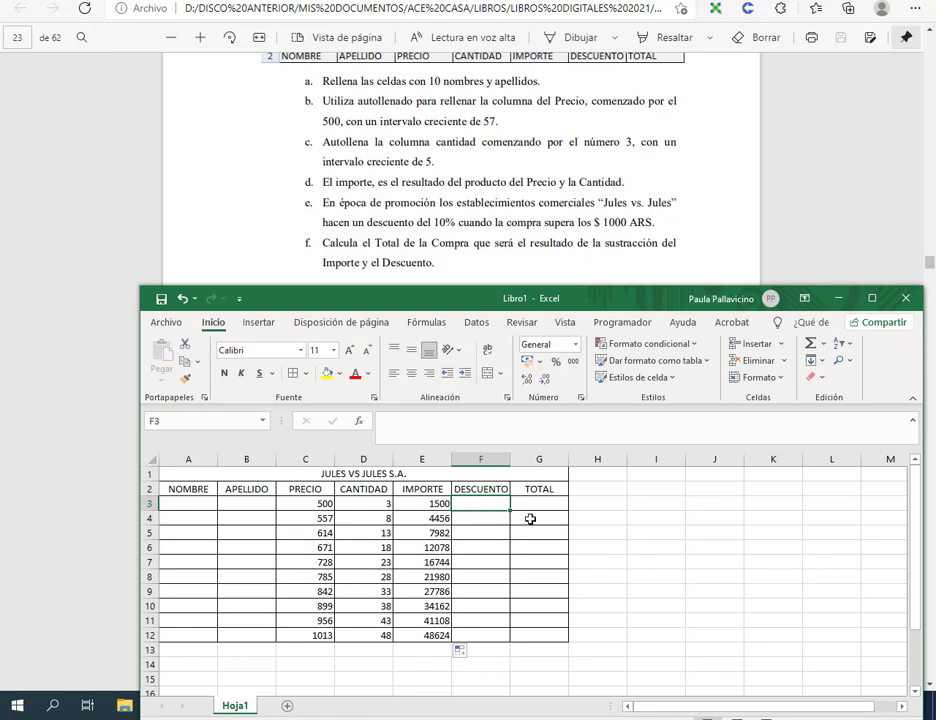
text(=si()
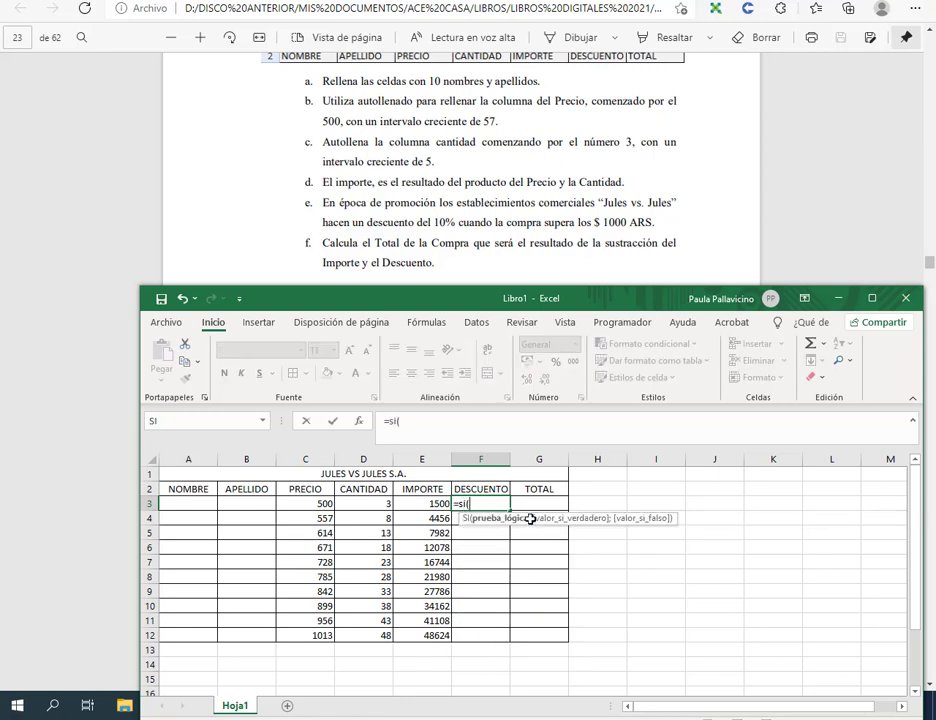
click(432, 506)
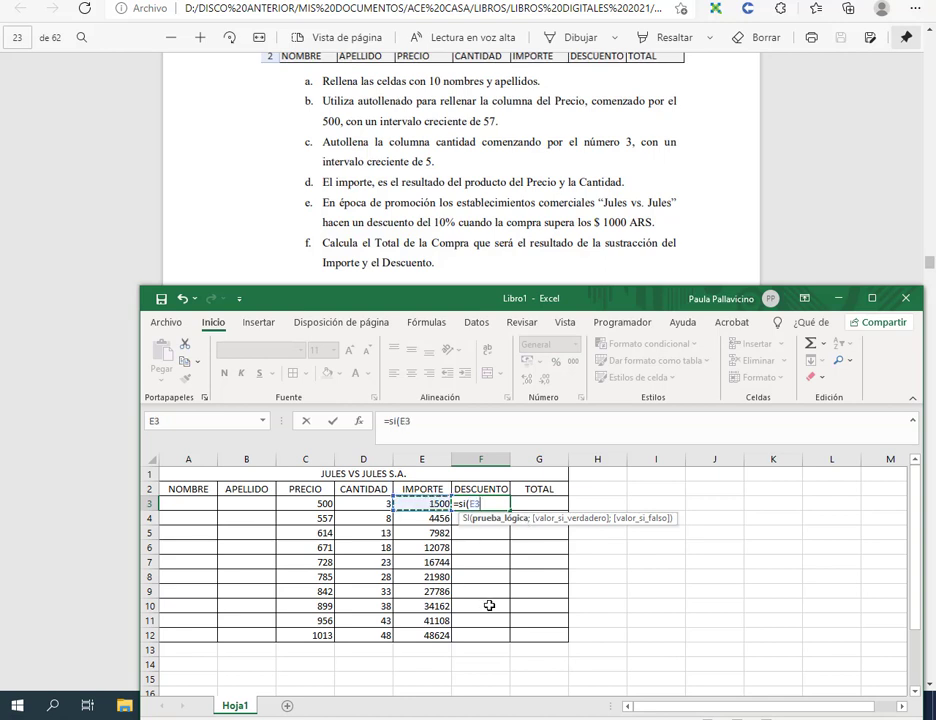
text(>1000)
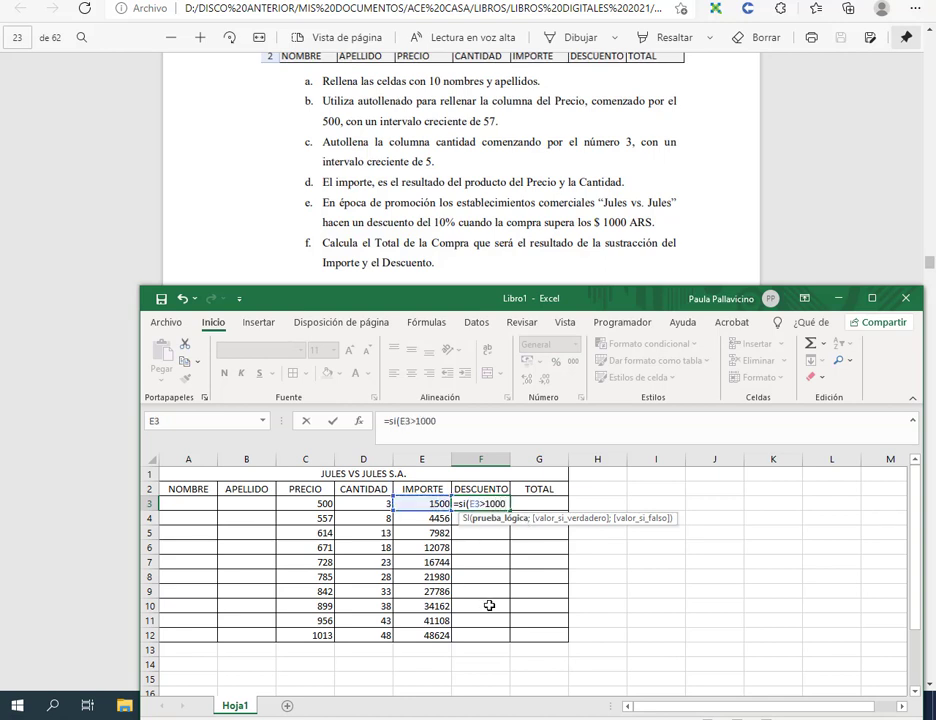
text(;)
click(436, 504)
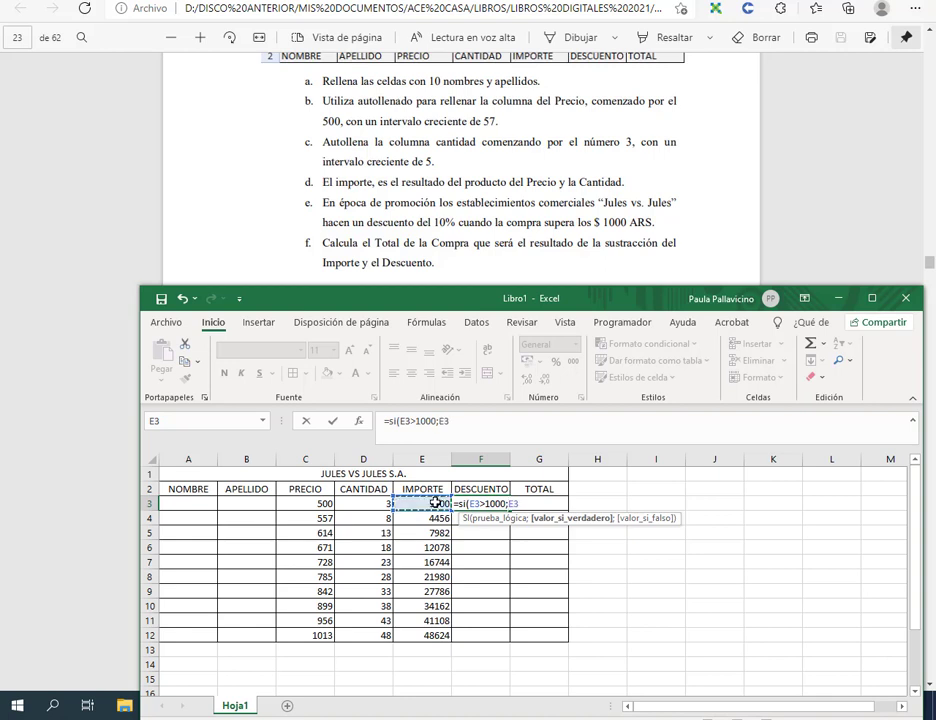
text(*10)
key(BackSpace)
key(BackSpace)
text(10%)
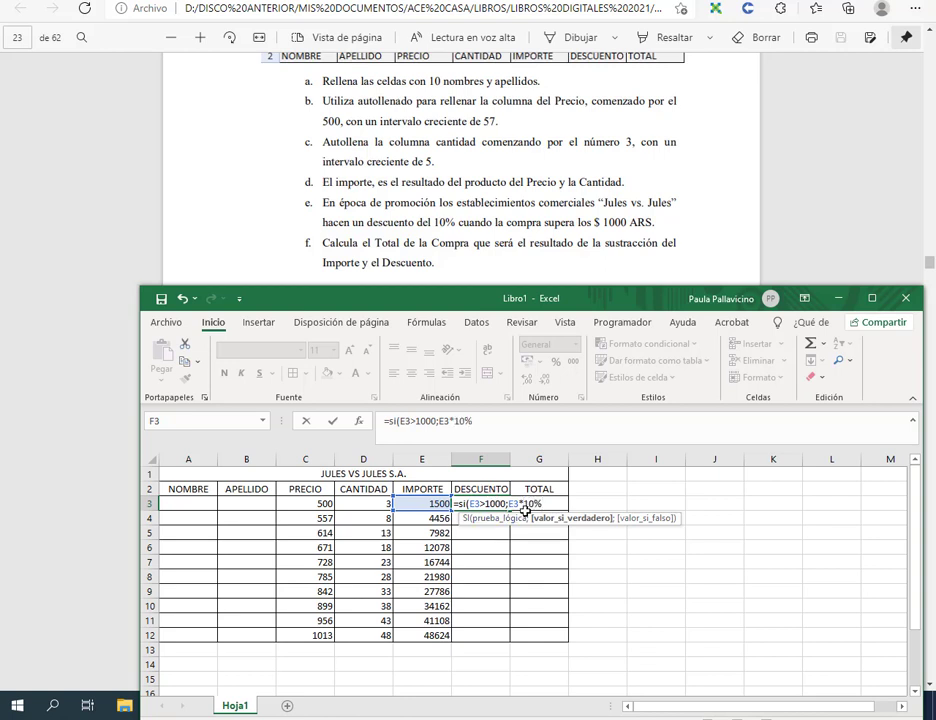
text(;0)
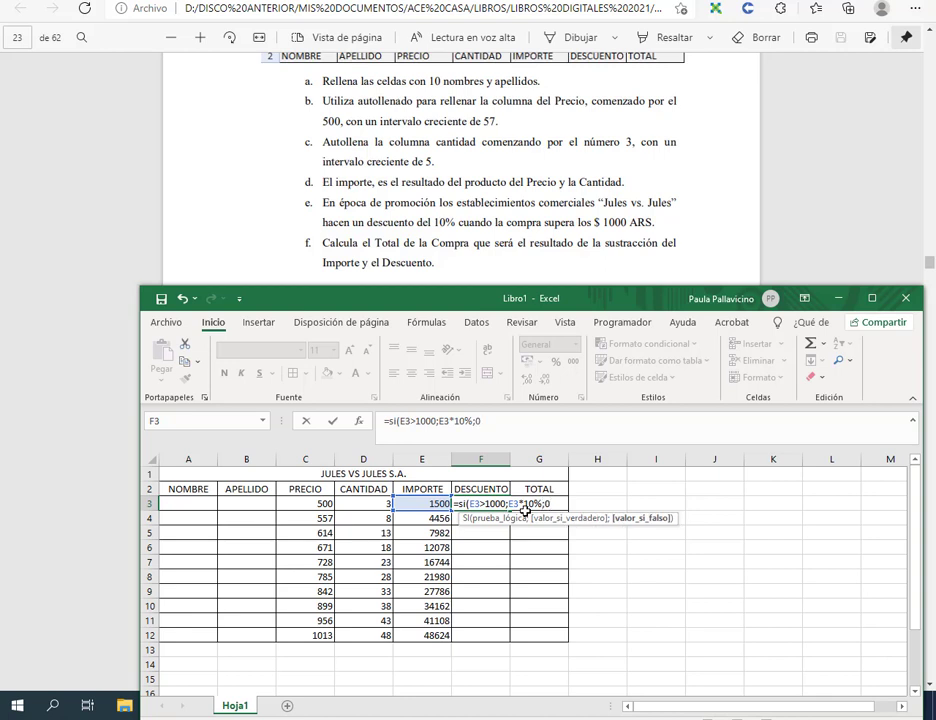
text())
key(Return)
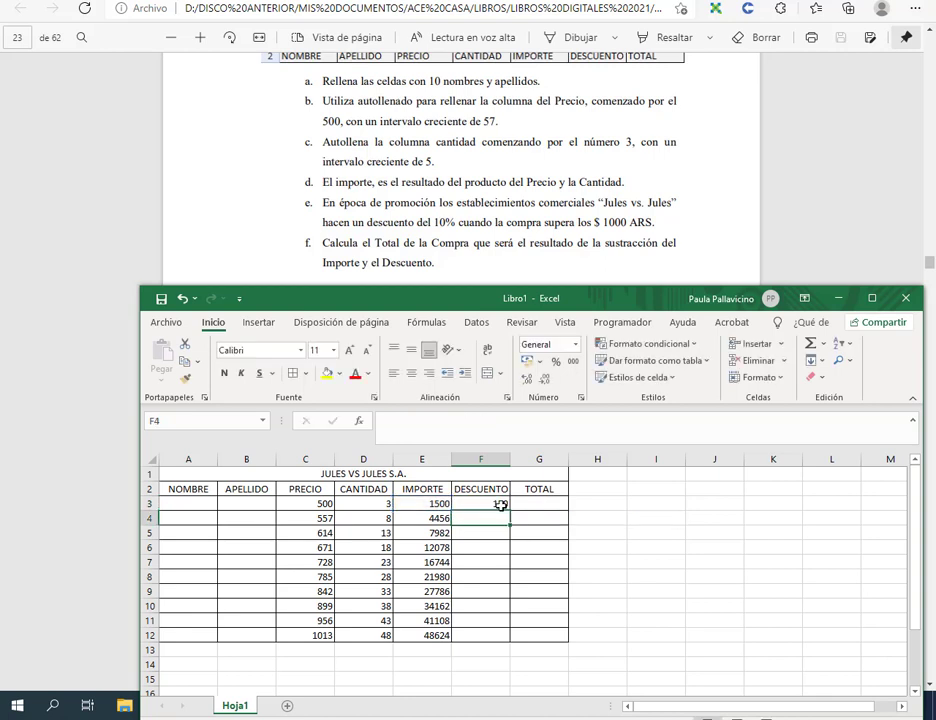
click(502, 505)
drag(509, 511, 508, 641)
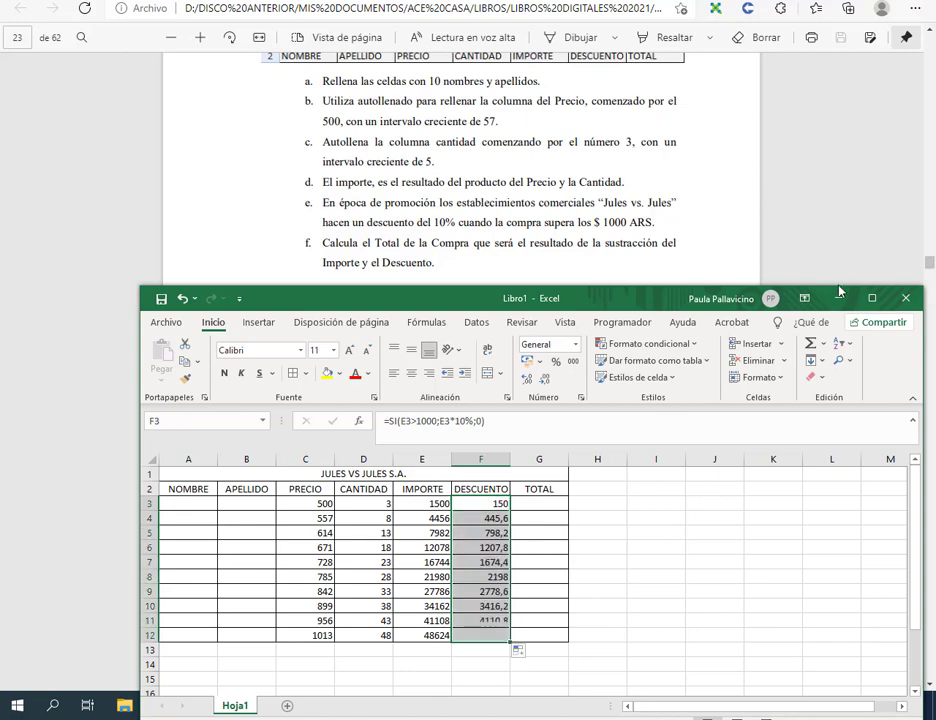
click(871, 298)
click(357, 174)
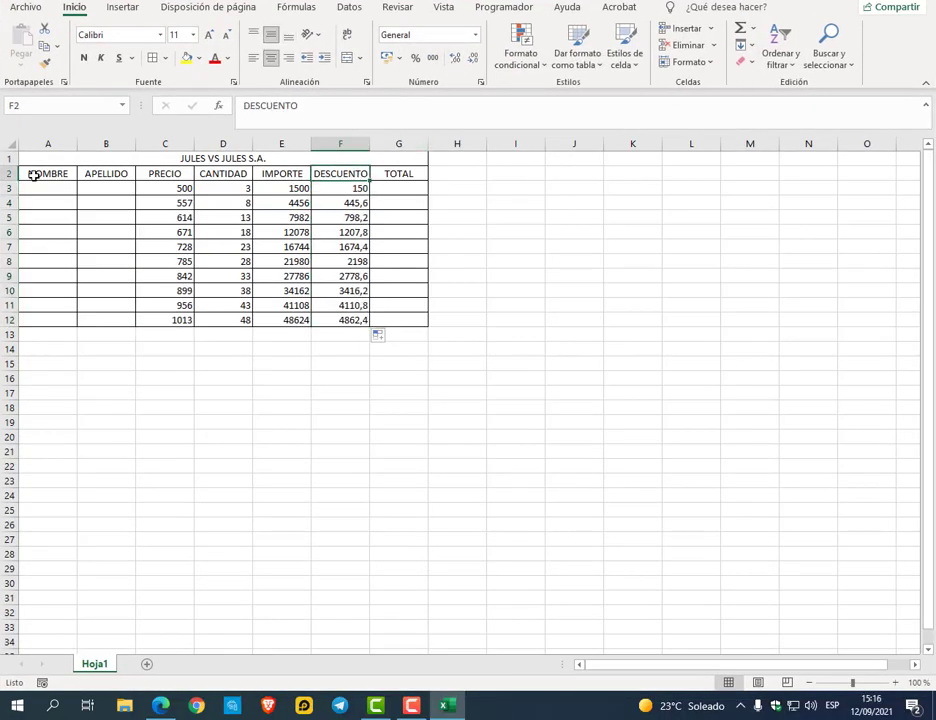
right_click(8, 188)
click(53, 307)
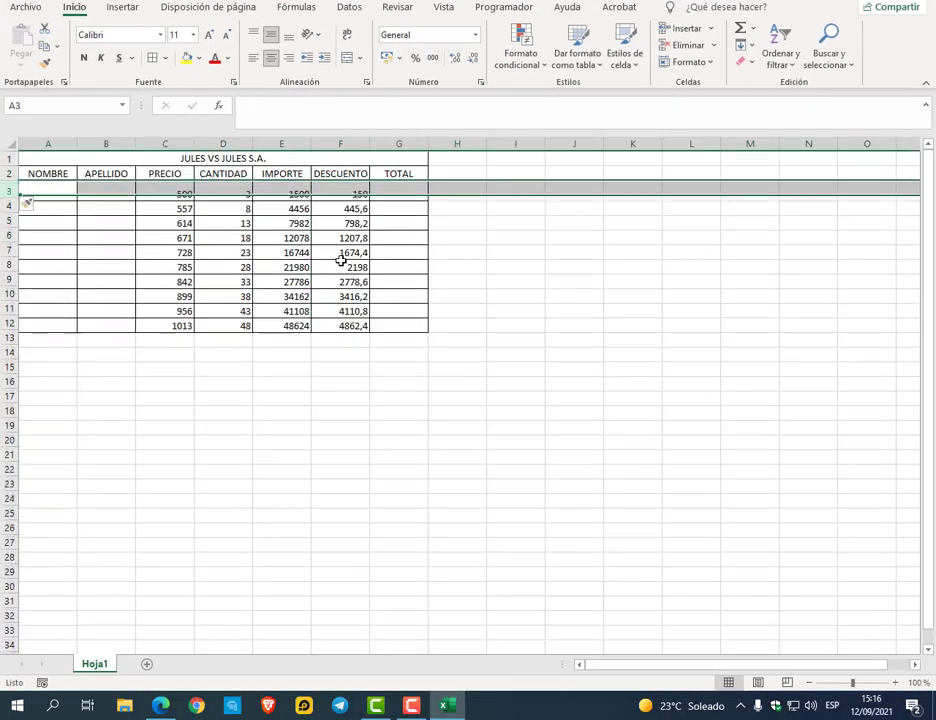
click(343, 189)
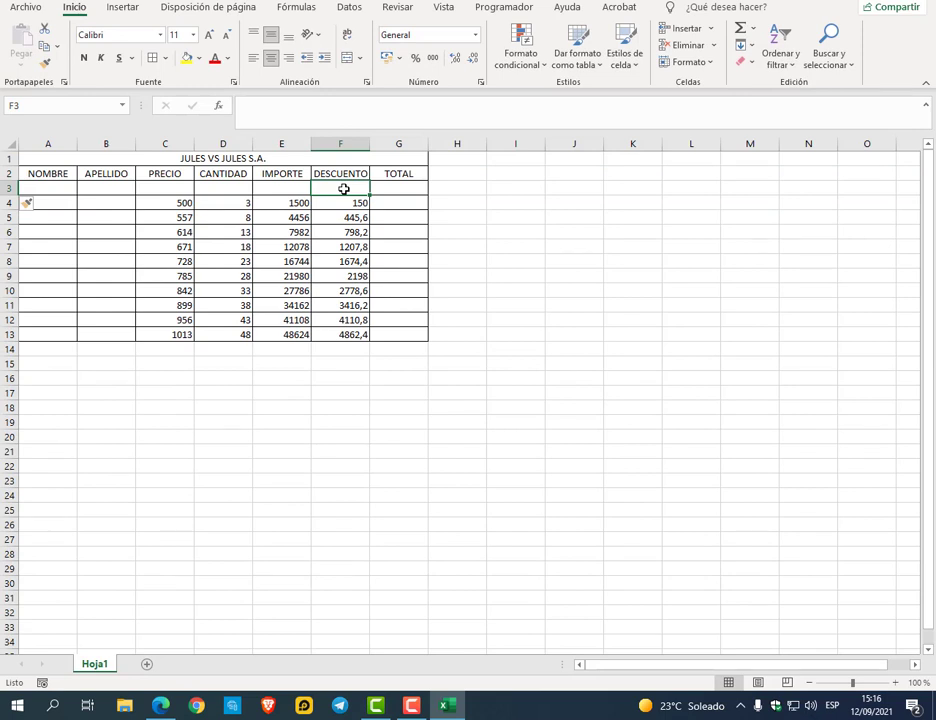
key(ctrl+z)
click(515, 319)
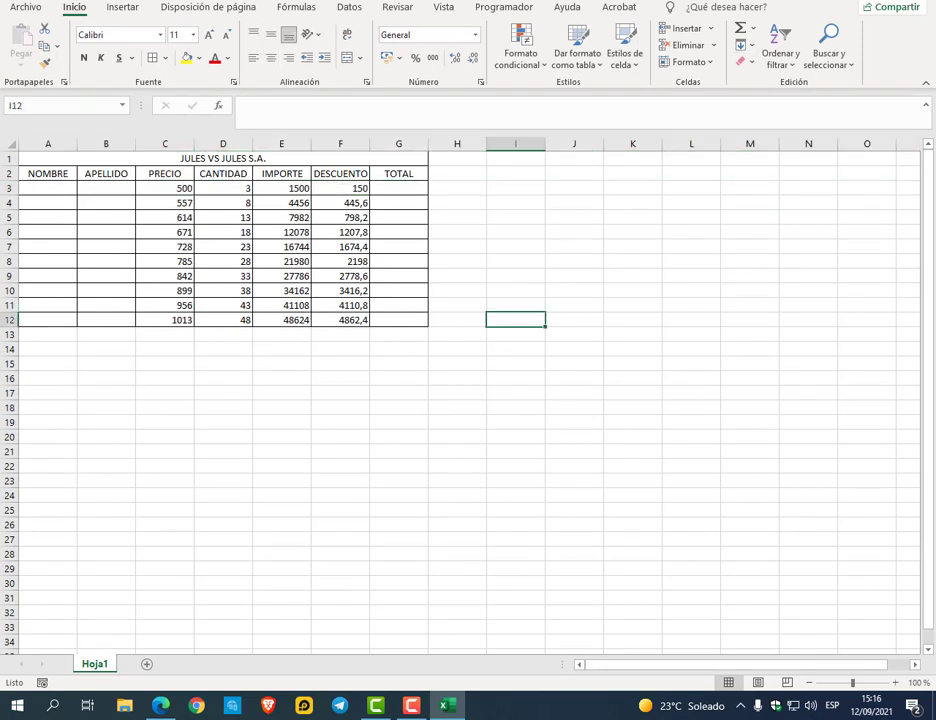
Recheck the practice instructions in the PDF, insert a row above row 3, and enter 10% in F3 under the DESCUENTO header
key(super+Down)
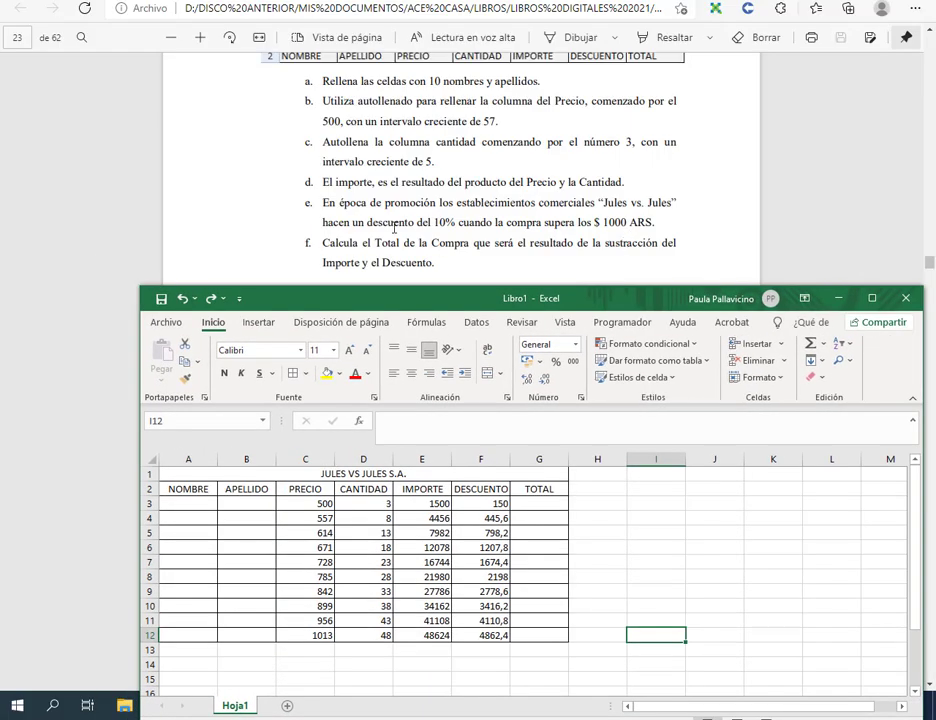
scroll(394, 228, down, 3)
scroll(411, 203, up, 2)
scroll(447, 196, up, 4)
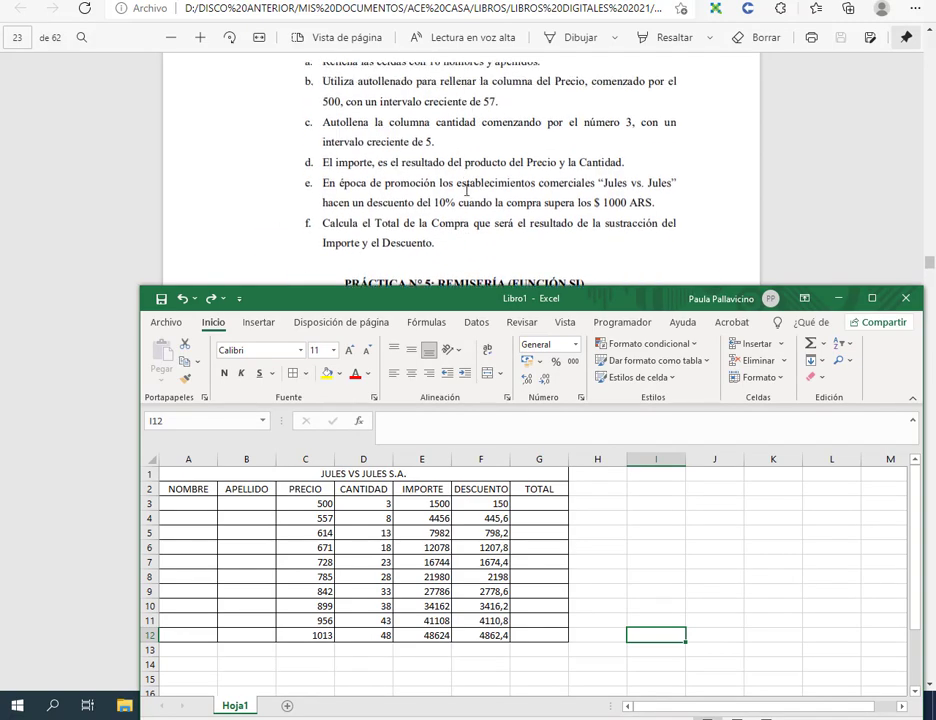
key(super+Up)
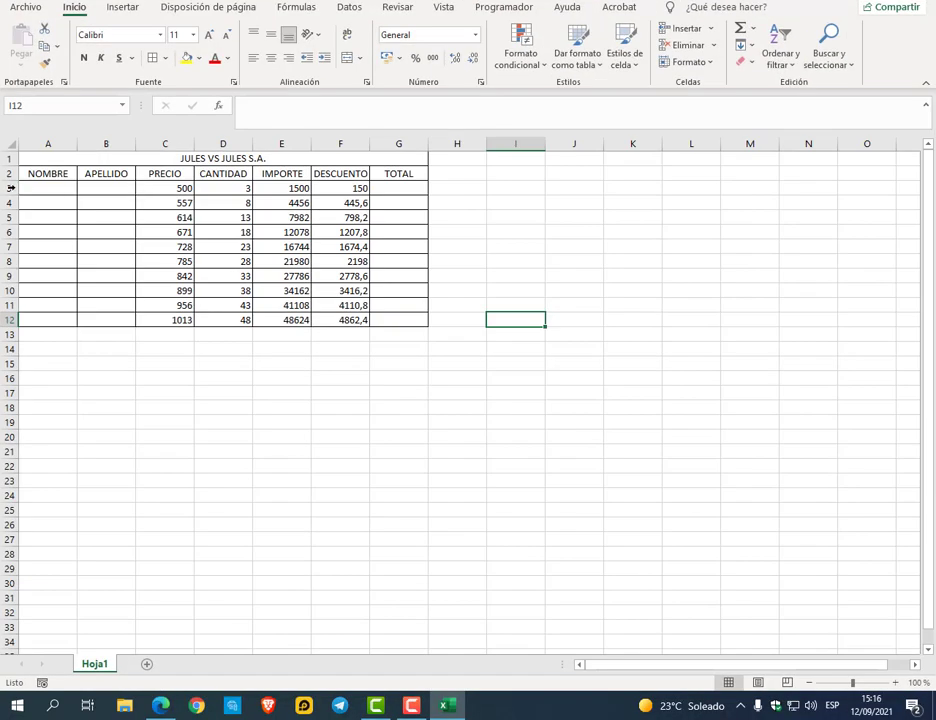
right_click(9, 188)
click(44, 308)
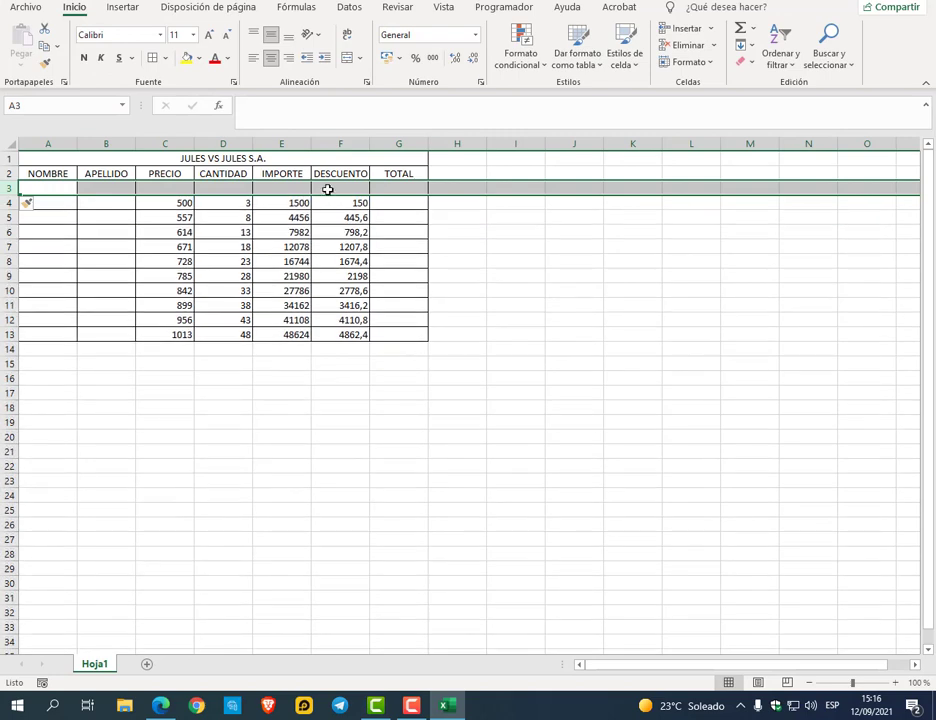
click(328, 190)
text(10)
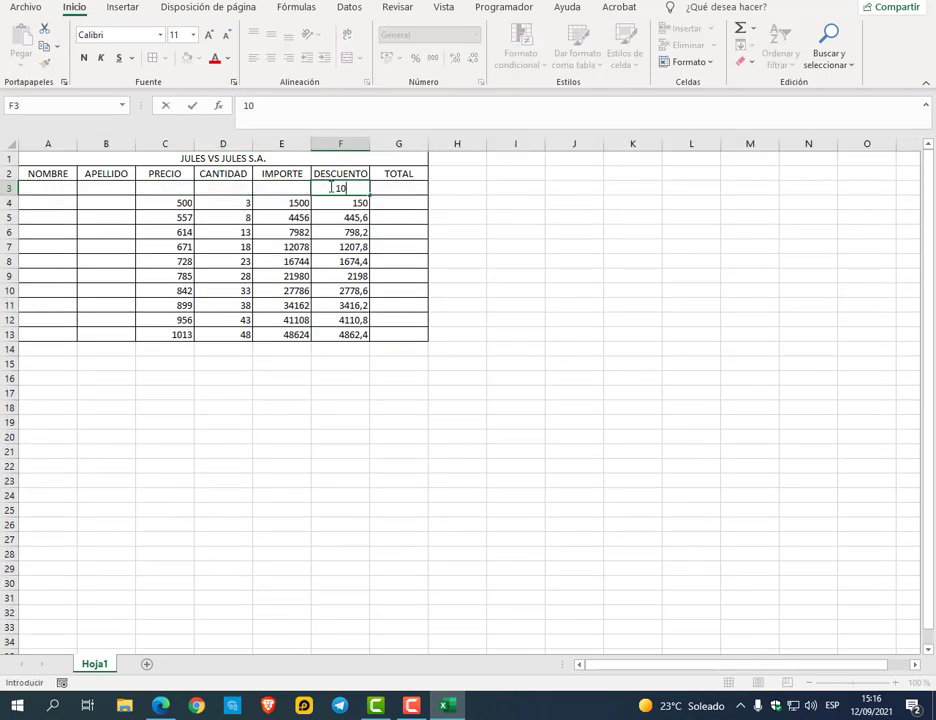
text(%)
key(Return)
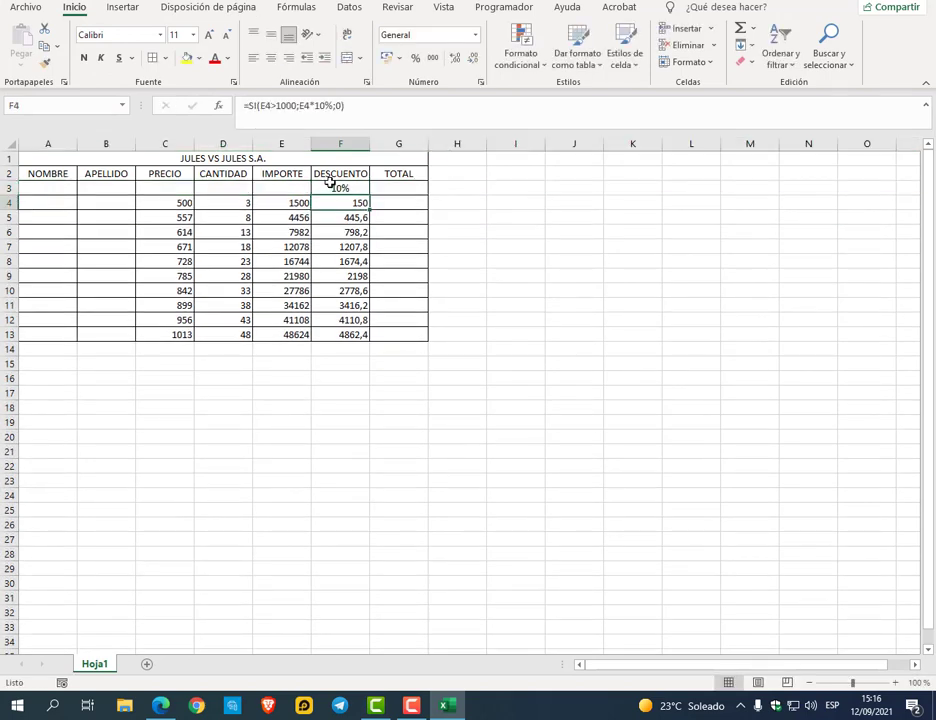
Merge and center the TOTAL and IMPORTE headers over rows 2 and 3, and copy that format to NOMBRE, APELLIDO, PRECIO and CANTIDAD
click(330, 188)
drag(401, 175, 399, 188)
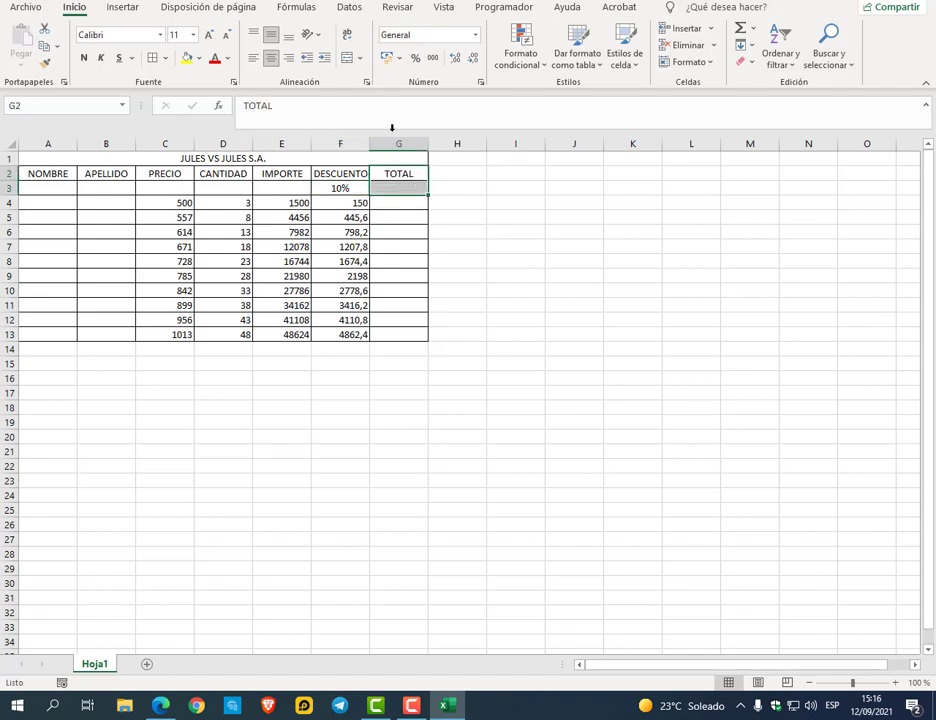
click(346, 57)
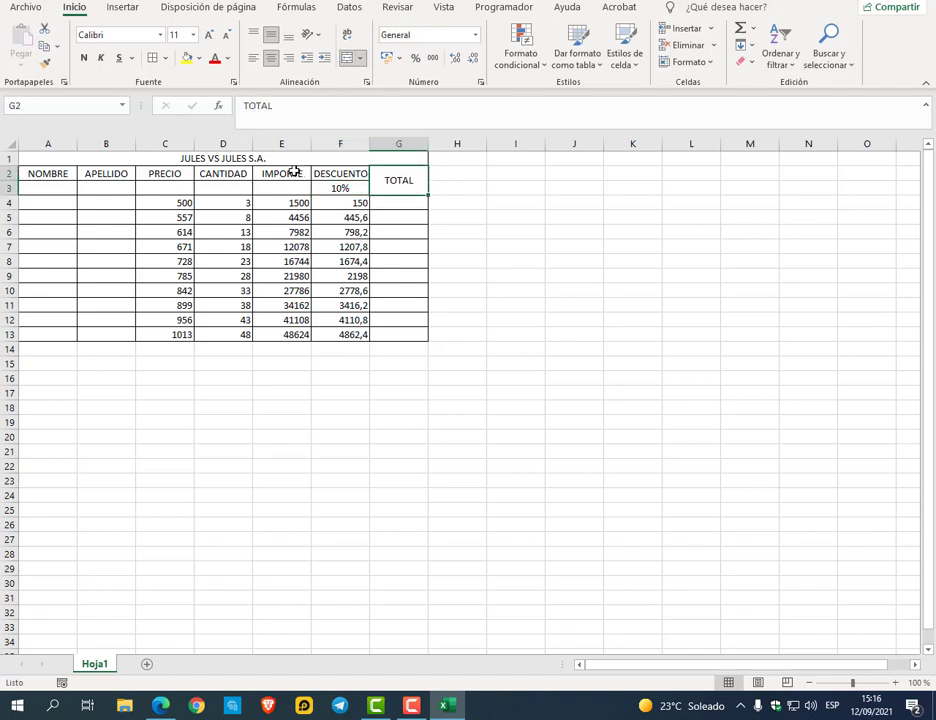
drag(295, 172, 295, 185)
click(346, 57)
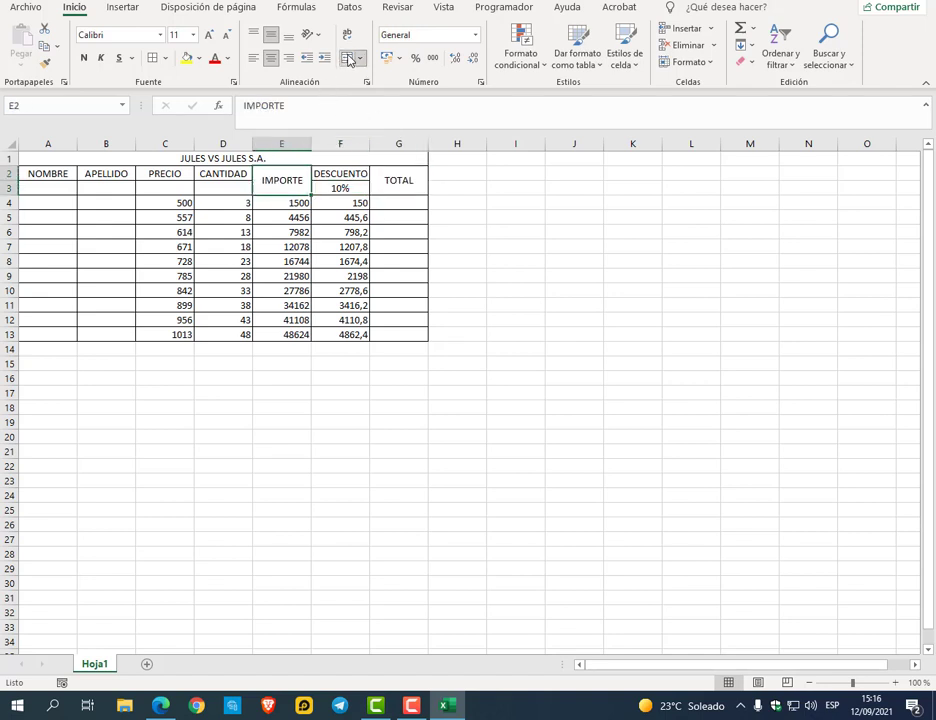
click(45, 62)
drag(224, 173, 73, 185)
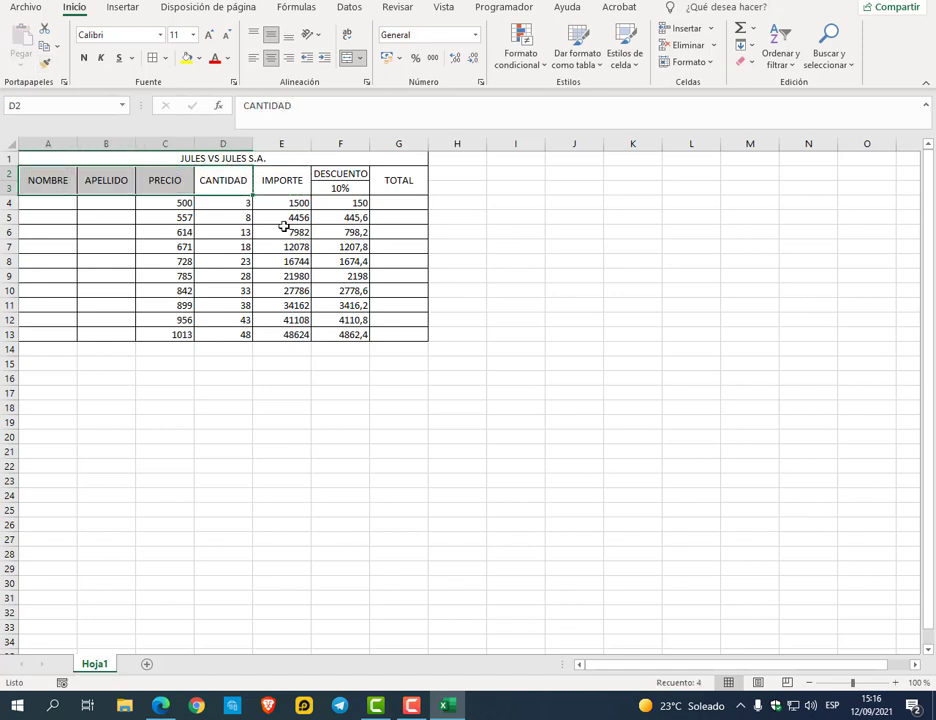
click(340, 174)
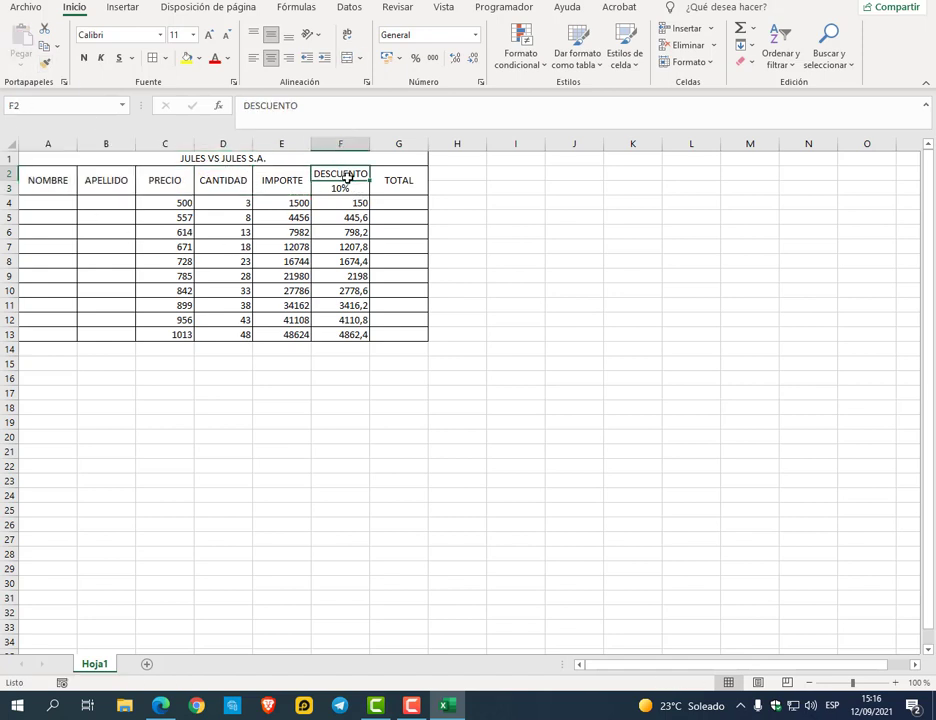
Replace the literal 10% in the F4 discount formula with a reference to F3, giving =SI(E4>1000;E4*F3;0)
click(349, 189)
click(355, 203)
text(=SI(E4>1000;E4*10%;0))
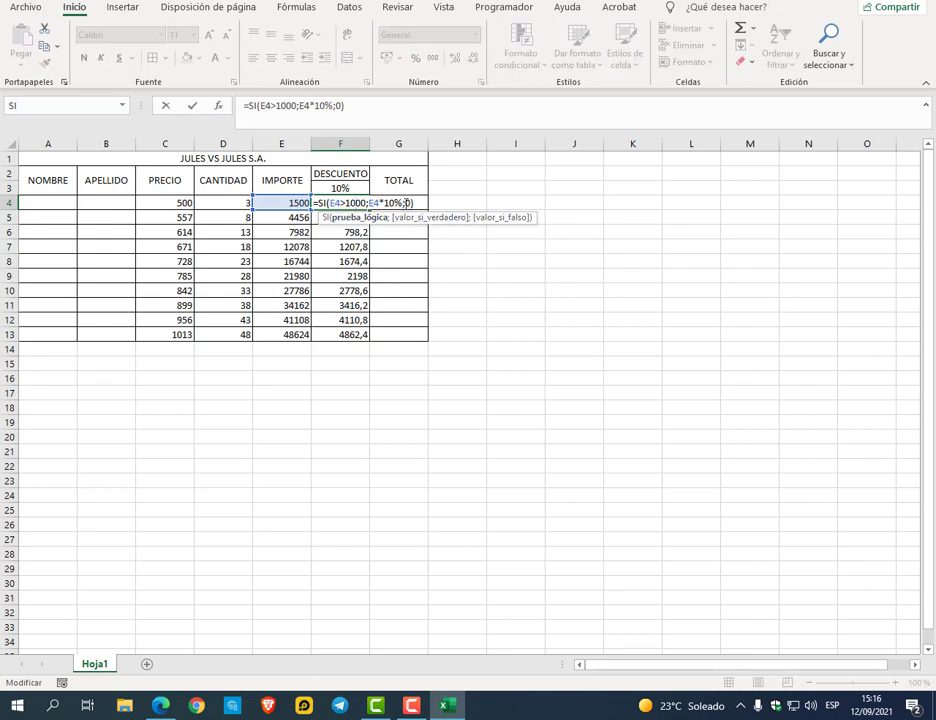
click(397, 202)
key(BackSpace)
key(BackSpace)
key(BackSpace)
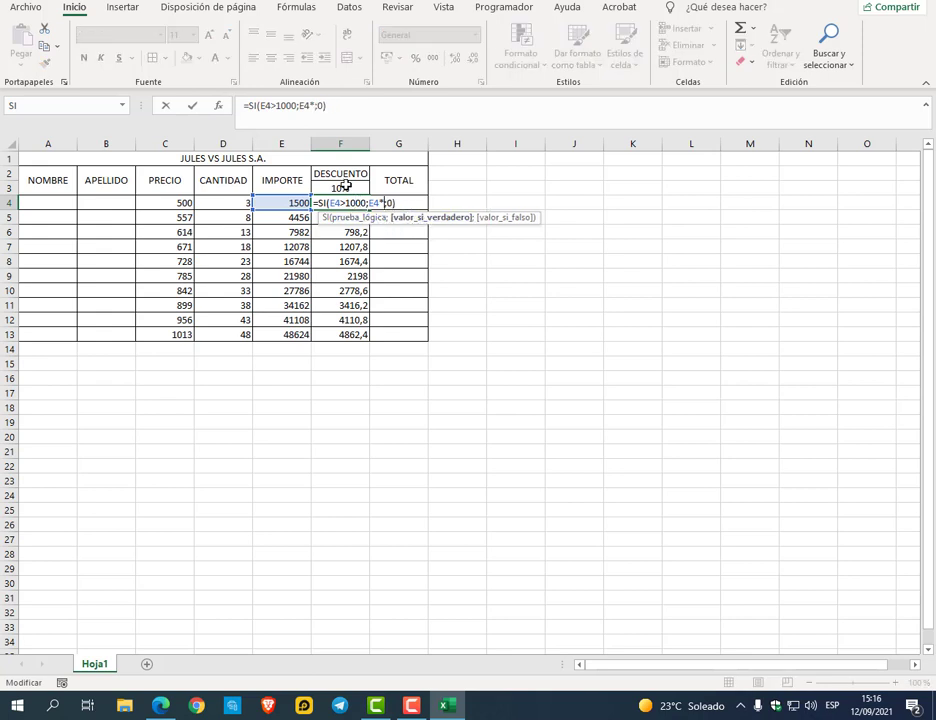
click(343, 187)
key(Return)
click(357, 202)
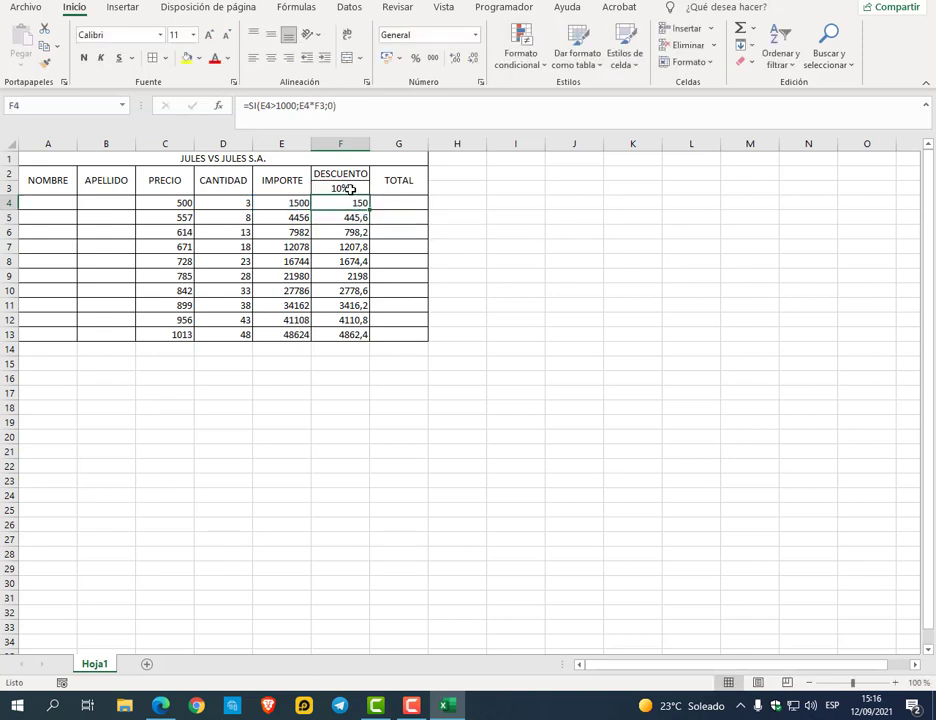
Make the F3 reference absolute in F4 as =SI(E4>1000;E4*$F$3;0) and copy the formula down to F13
click(351, 188)
double_click(359, 201)
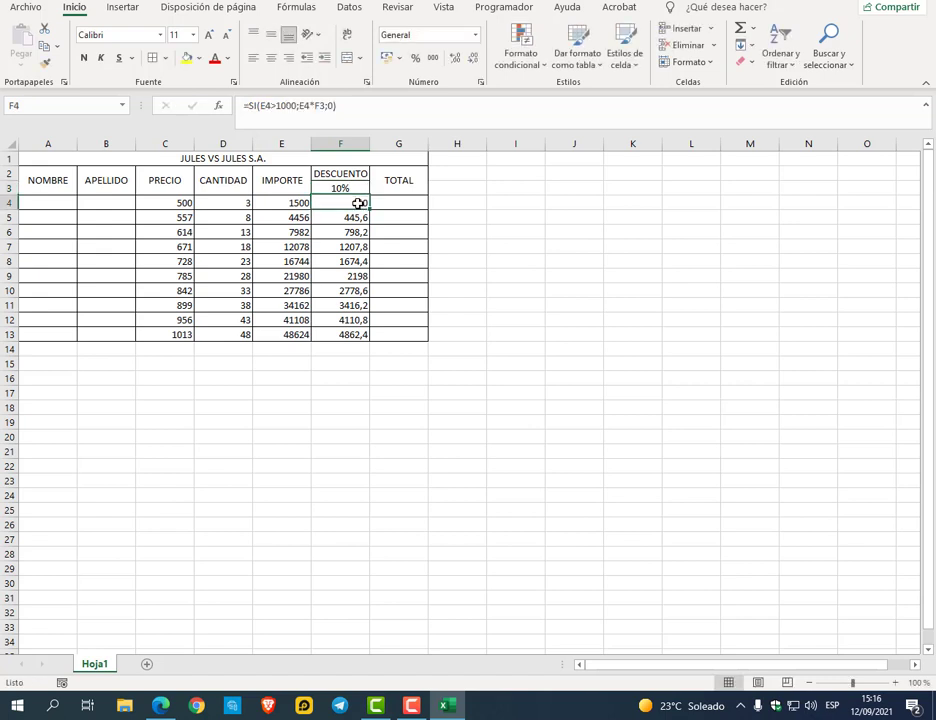
click(380, 204)
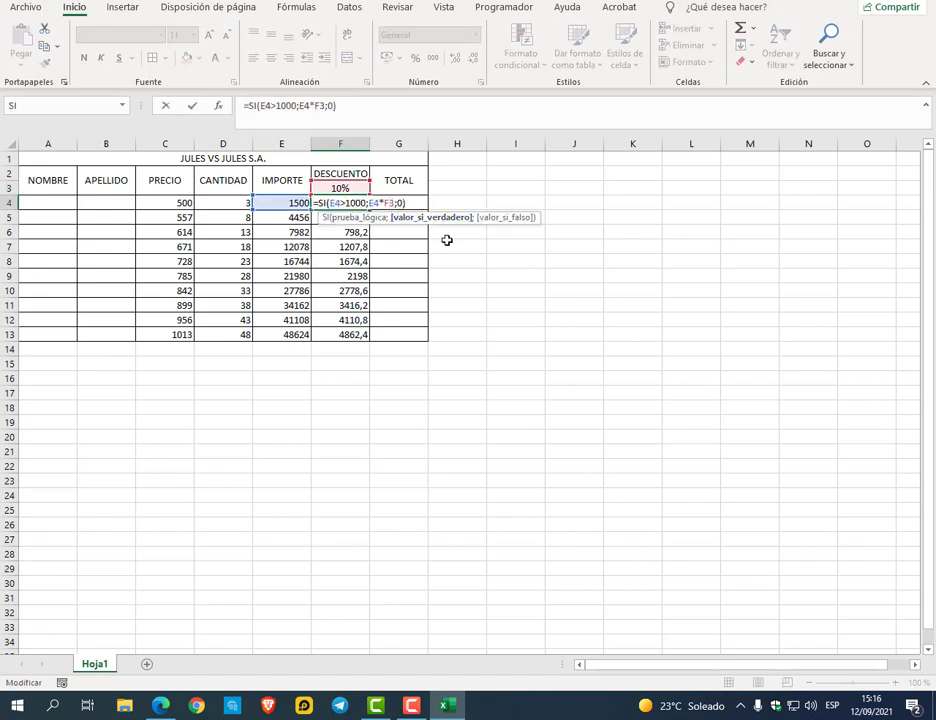
key(F4)
key(Return)
click(366, 203)
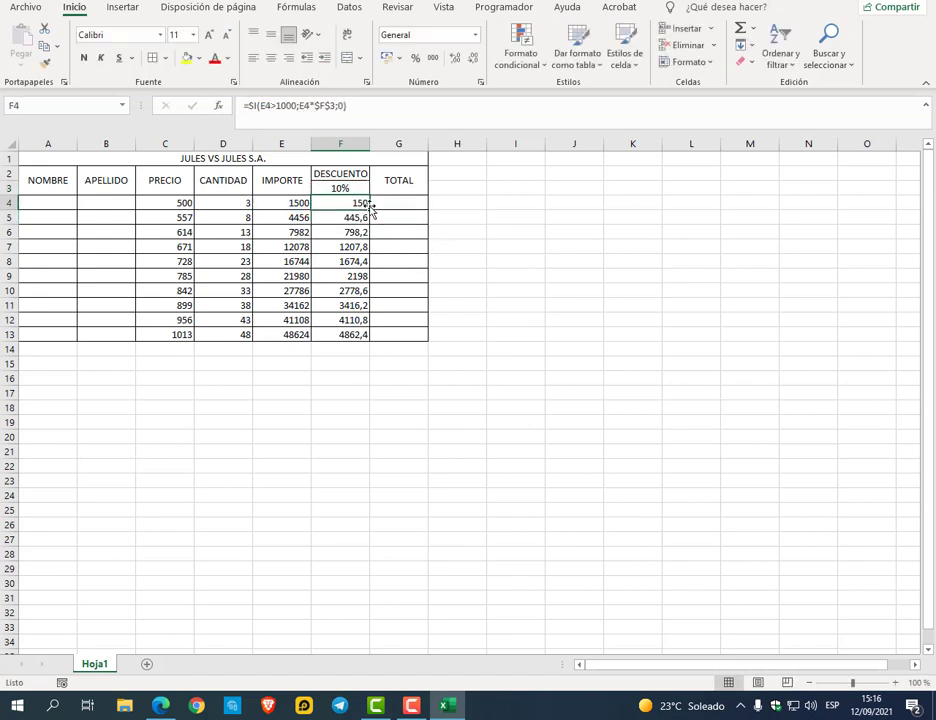
double_click(369, 209)
Review the DESCUENTO rate and formula, and check the PDF instruction for calculating the TOTAL column
click(362, 189)
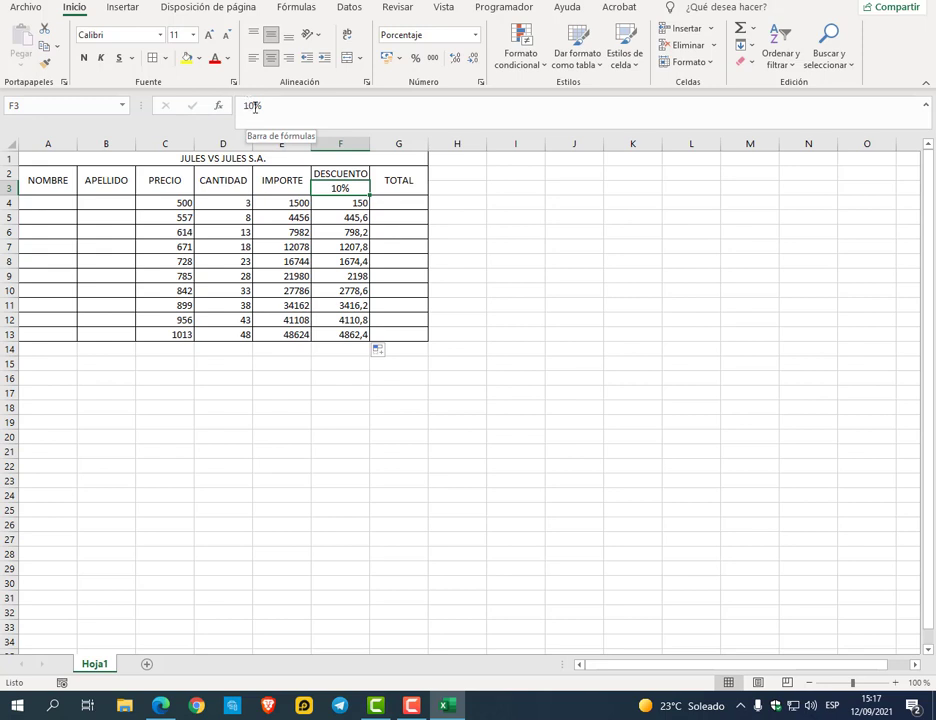
click(398, 201)
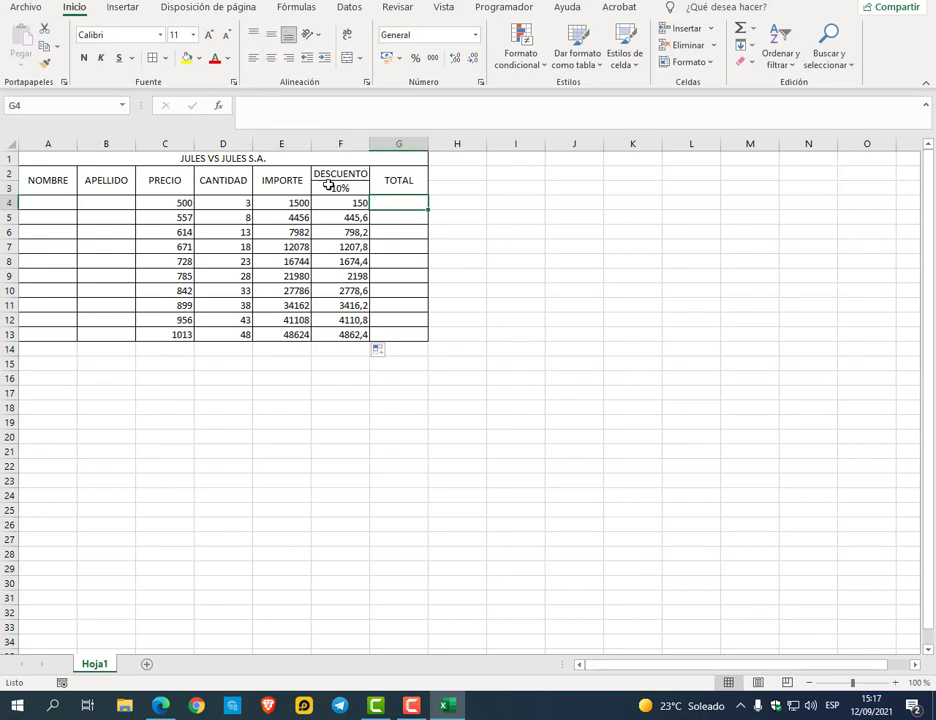
double_click(345, 202)
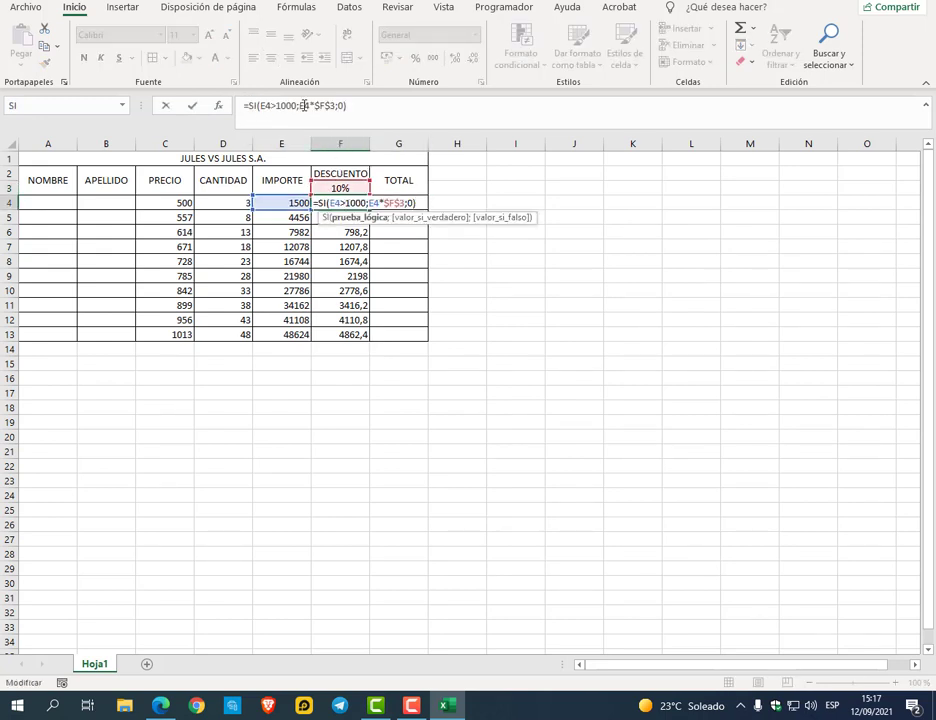
key(Return)
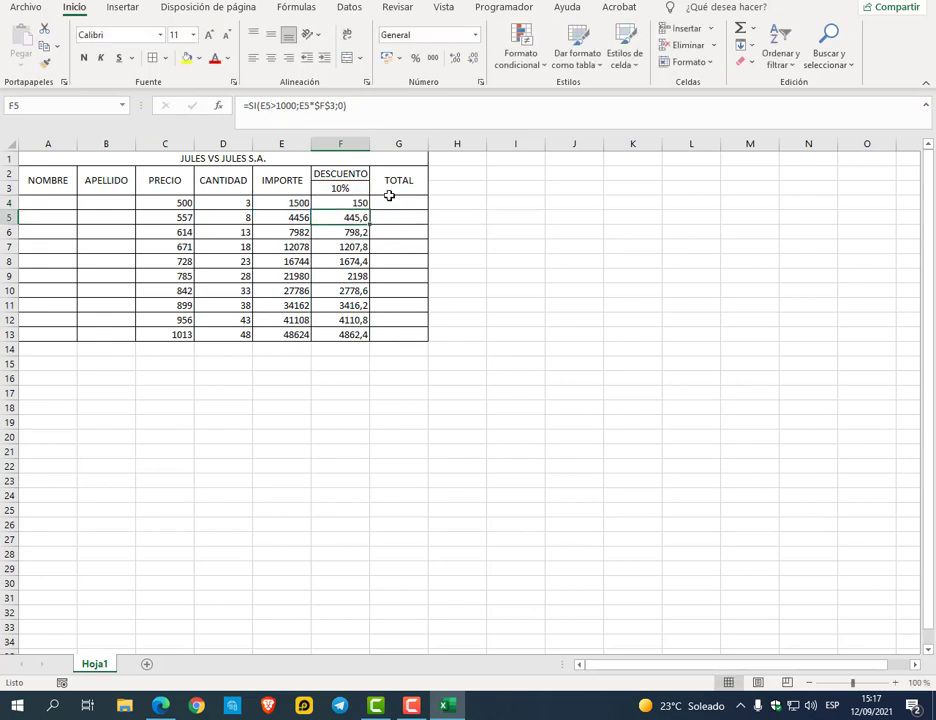
drag(399, 182, 395, 329)
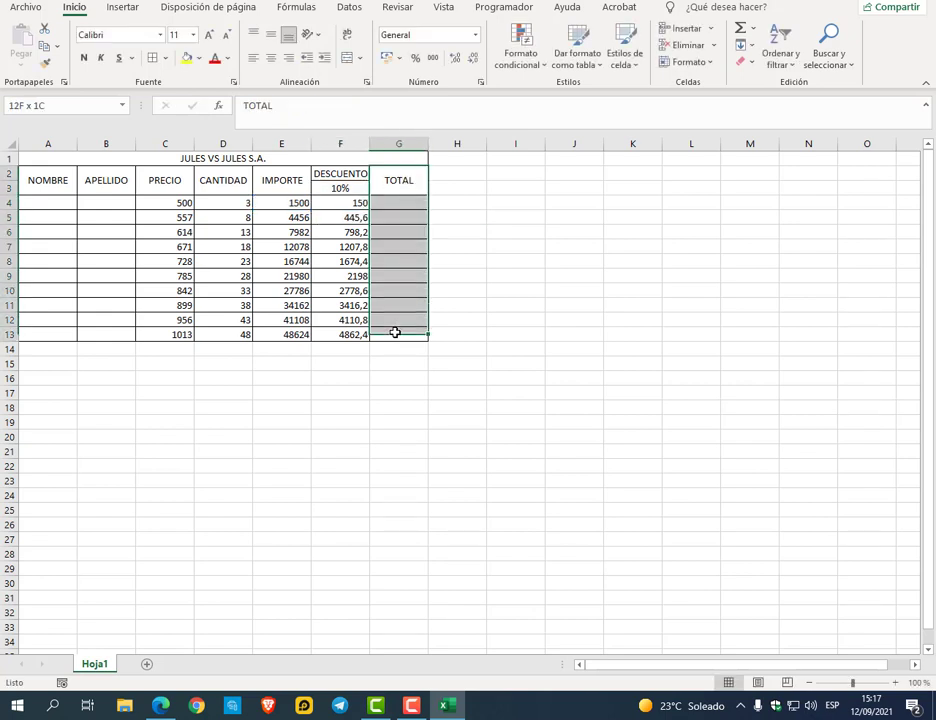
click(393, 184)
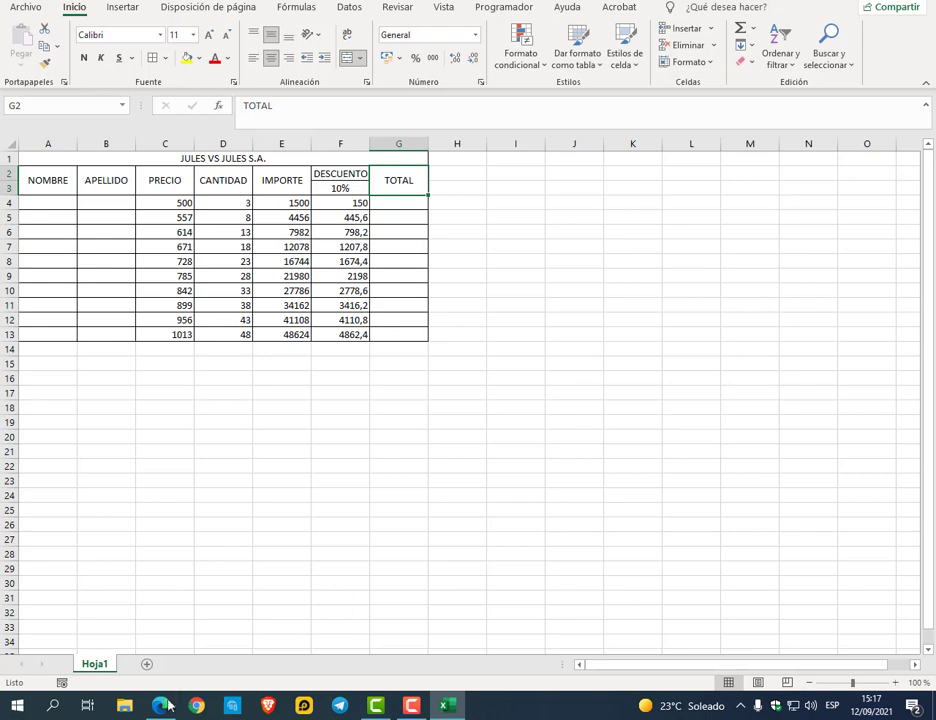
key(alt+Tab)
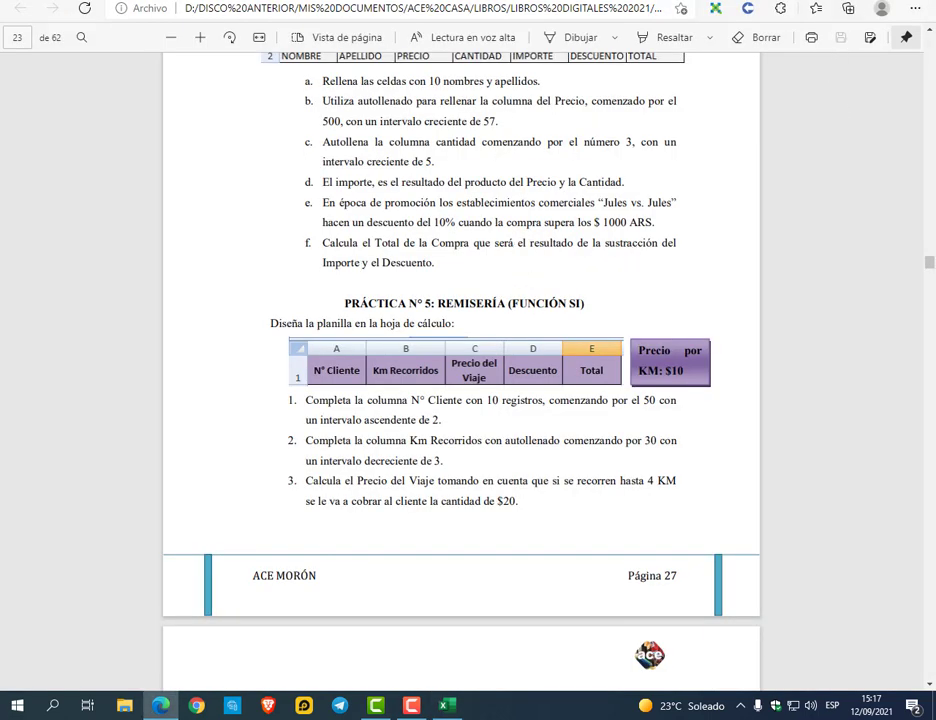
key(alt+Tab)
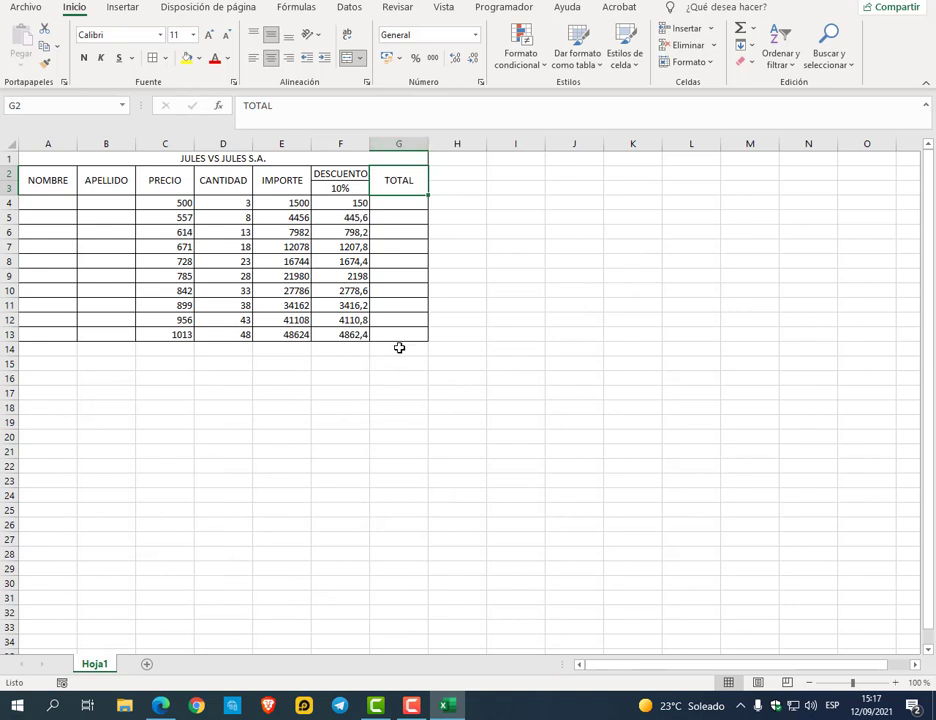
click(340, 215)
click(341, 202)
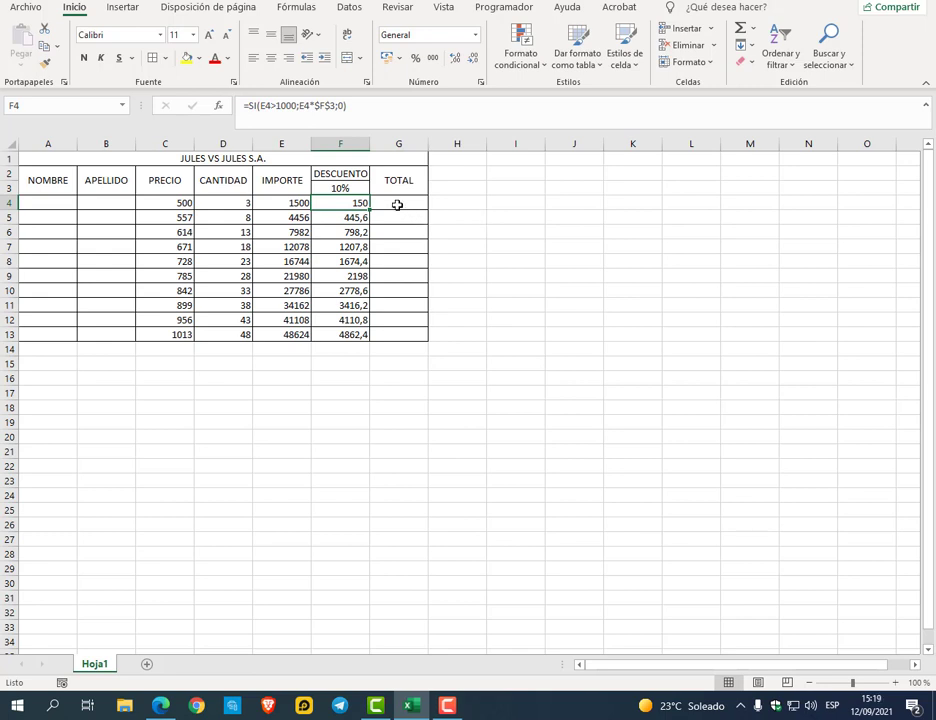
Calculate TOTAL with the formula =E4-F4 in G4 and copy it down to G13
click(397, 205)
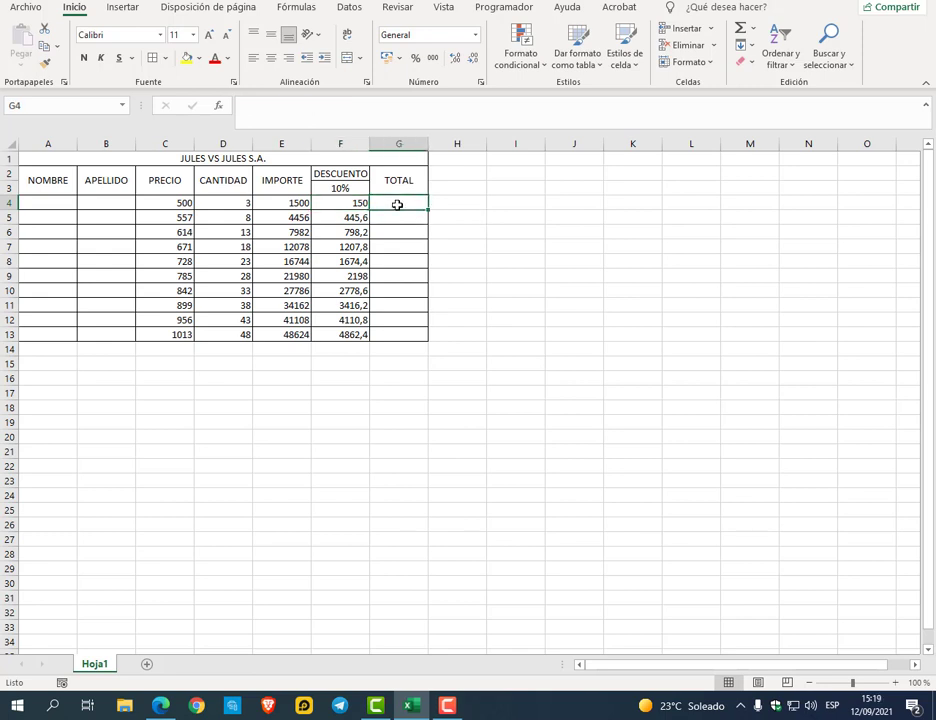
text(=)
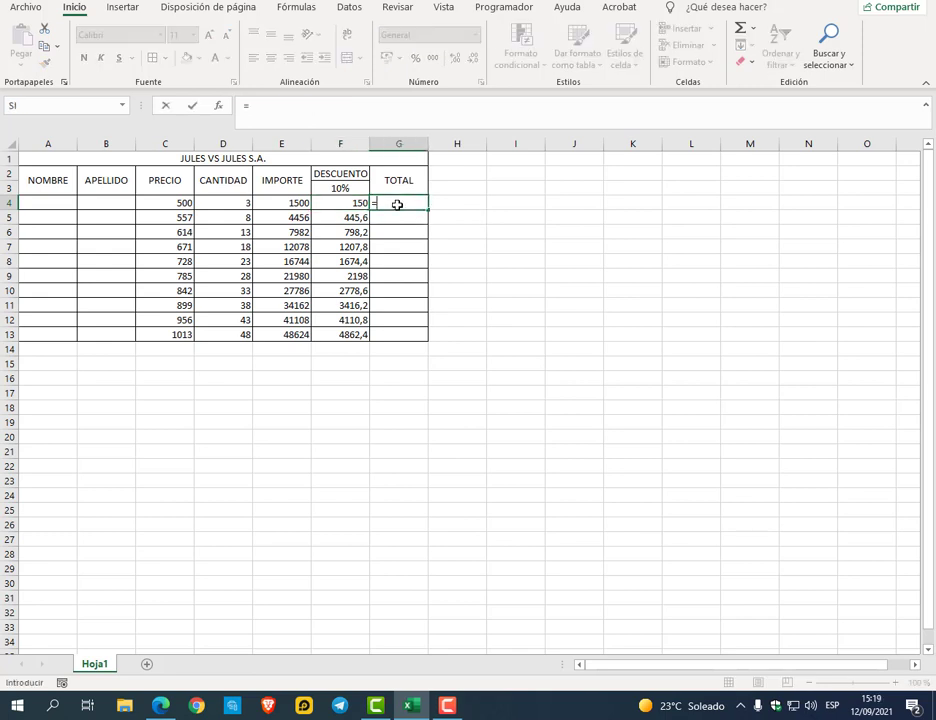
click(293, 202)
text(-)
click(349, 203)
key(Return)
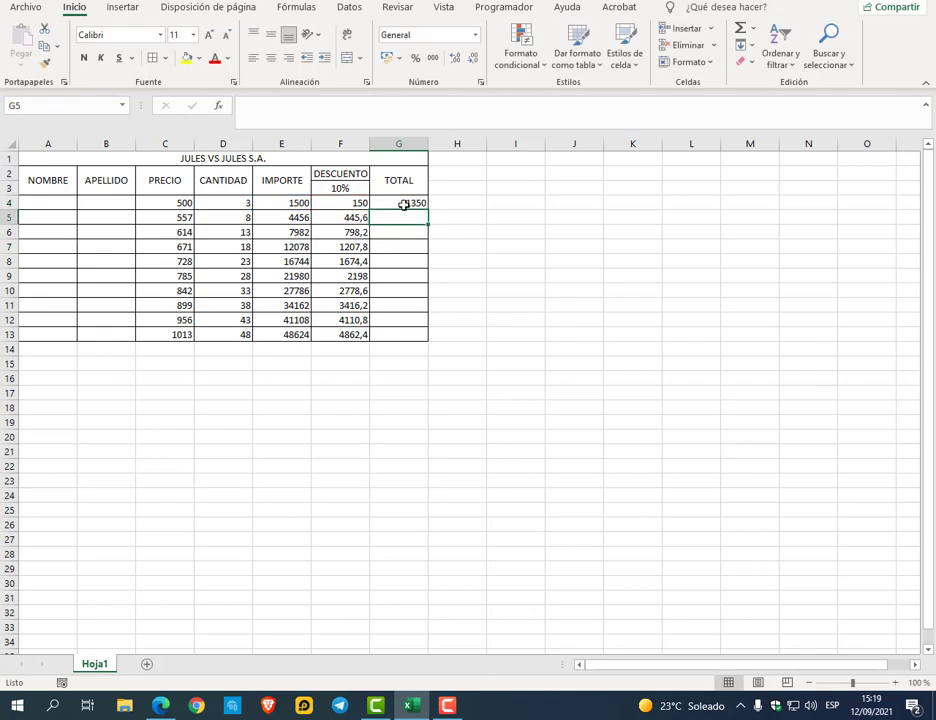
click(403, 205)
drag(428, 210, 426, 339)
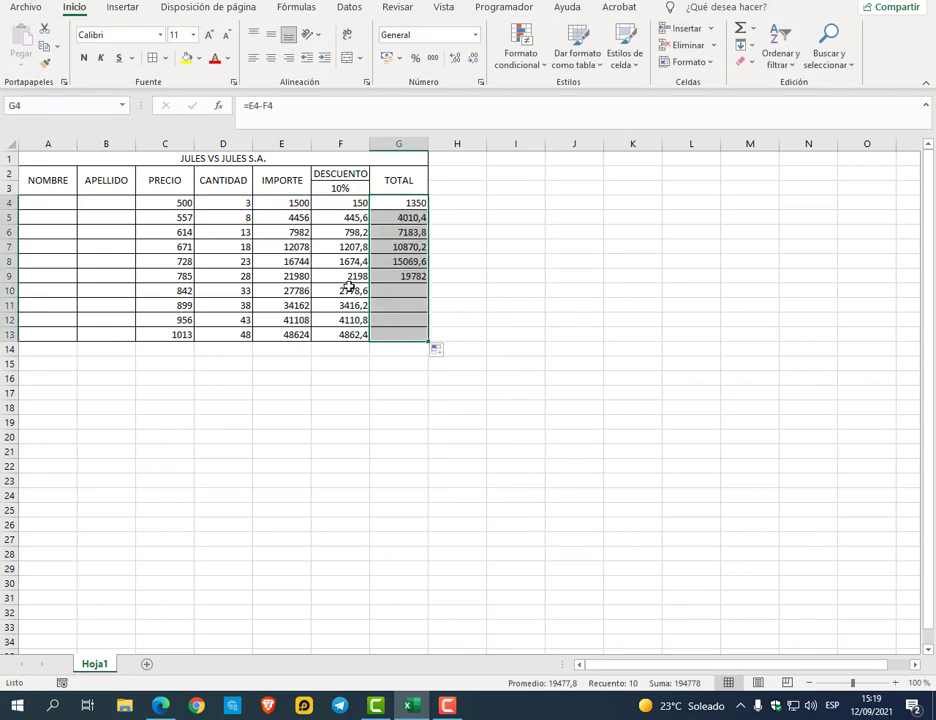
Apply the $ Español (Argentina) accounting format to the PRECIO, IMPORTE, DESCUENTO and TOTAL values in C4:C13 and E4:G13
click(273, 203)
drag(273, 203, 410, 334)
ctrl+drag(184, 201, 186, 334)
click(399, 58)
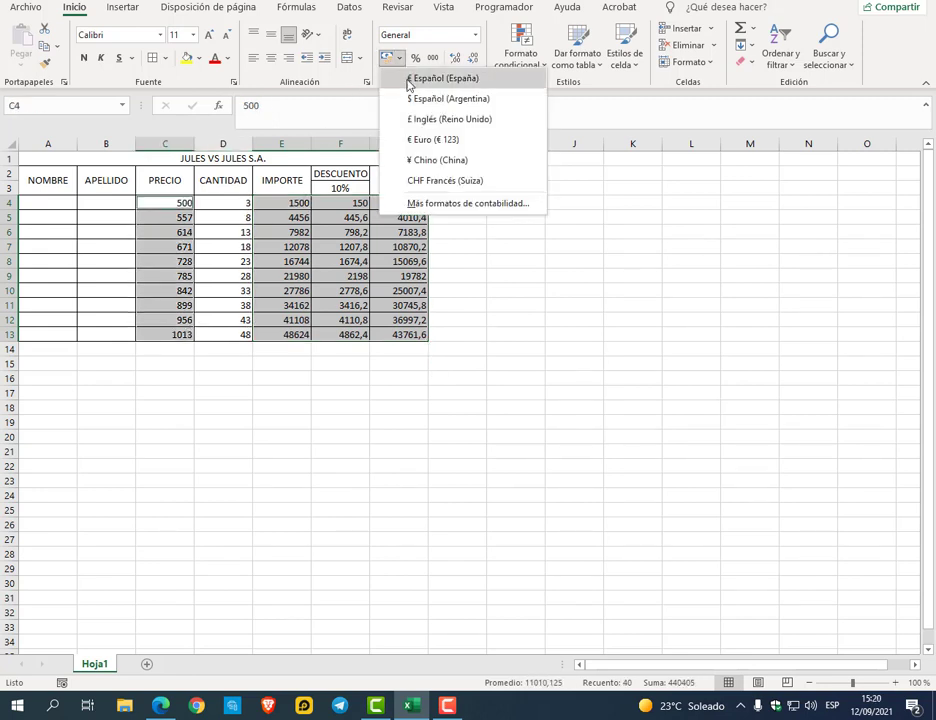
click(411, 98)
click(580, 261)
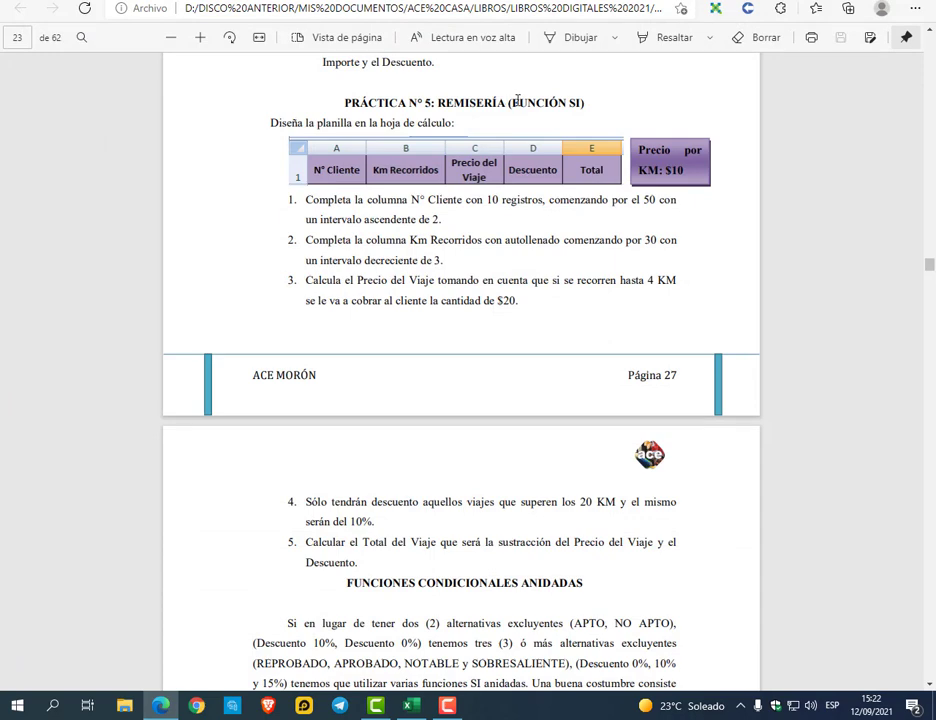
Switch from the PDF to the Libro2 workbook in Excel, move its window below the Práctica N° 5 header, and review the G1:H2 reference cells
click(410, 705)
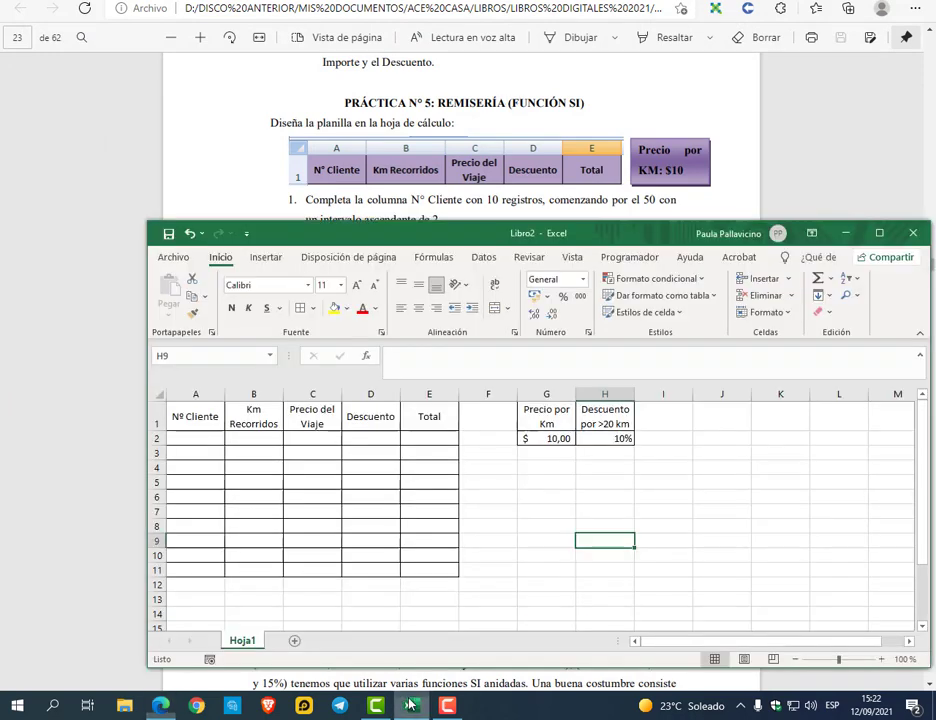
drag(497, 236, 498, 268)
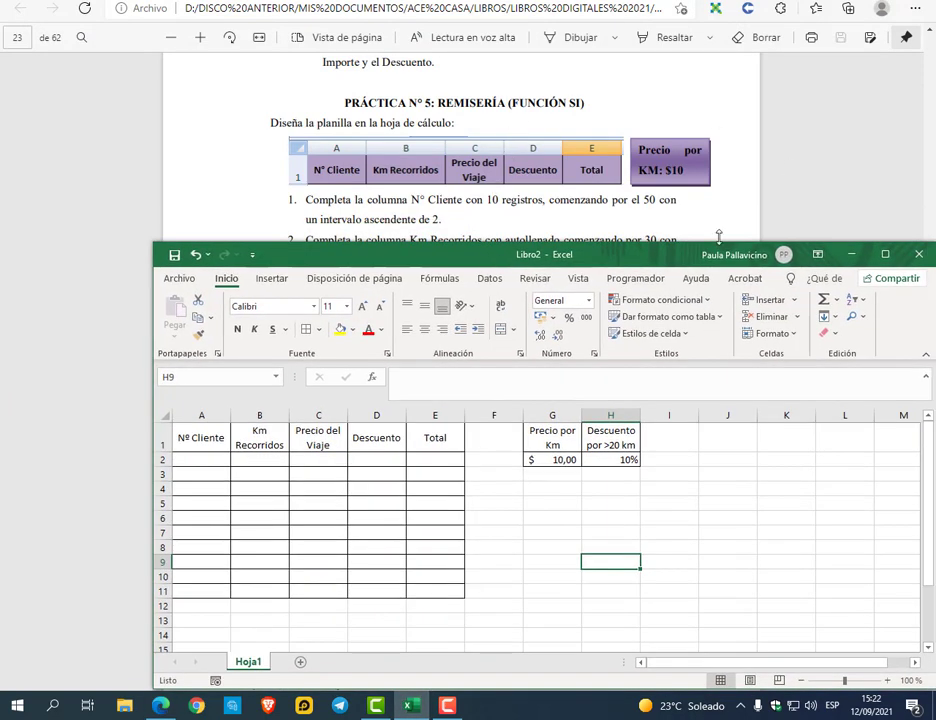
drag(552, 437, 560, 460)
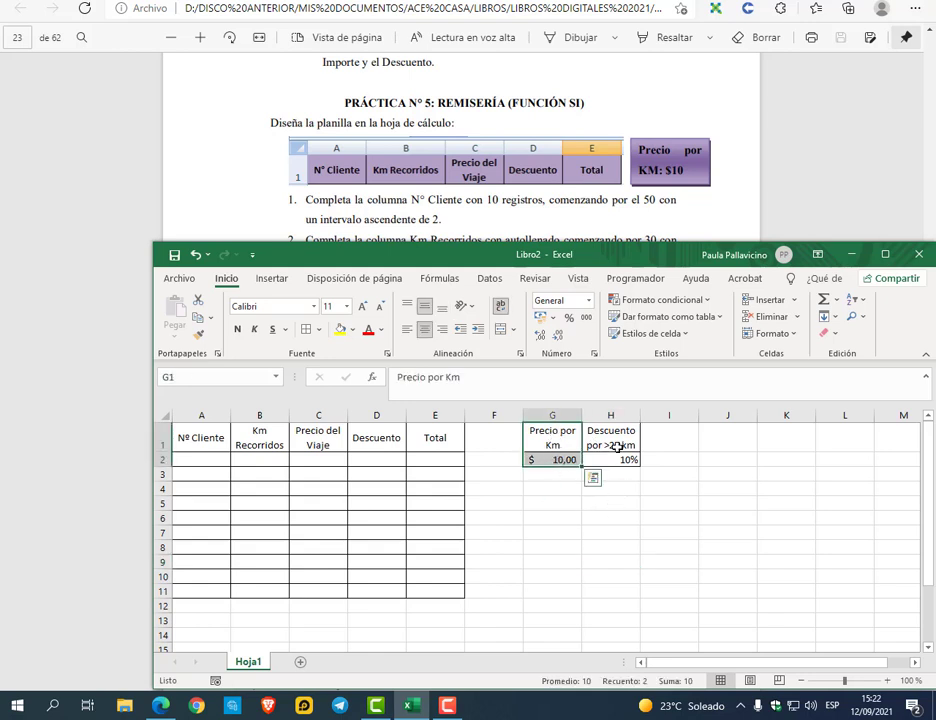
click(618, 449)
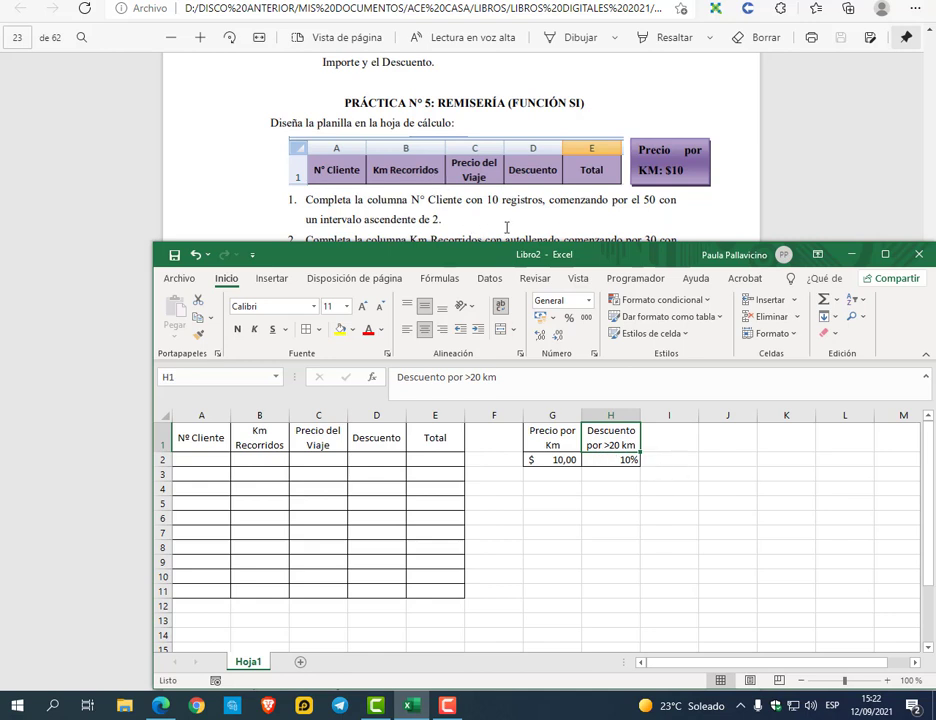
Fill Nº Cliente in A2:A11 with a linear series starting at 50 with an increment of 2
scroll(506, 227, down, 2)
click(199, 457)
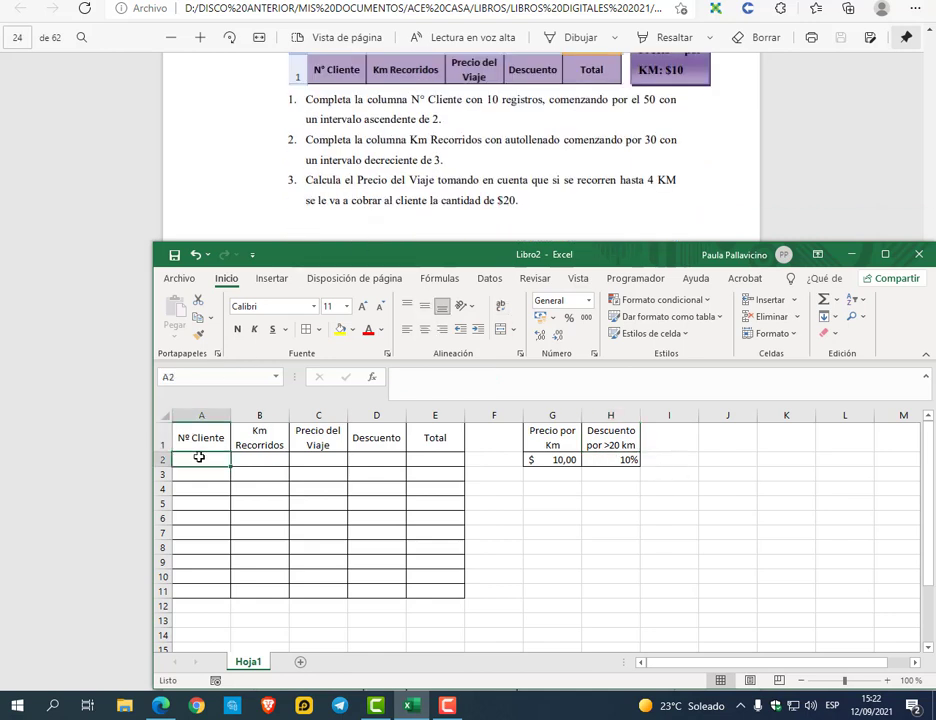
text(50)
key(Return)
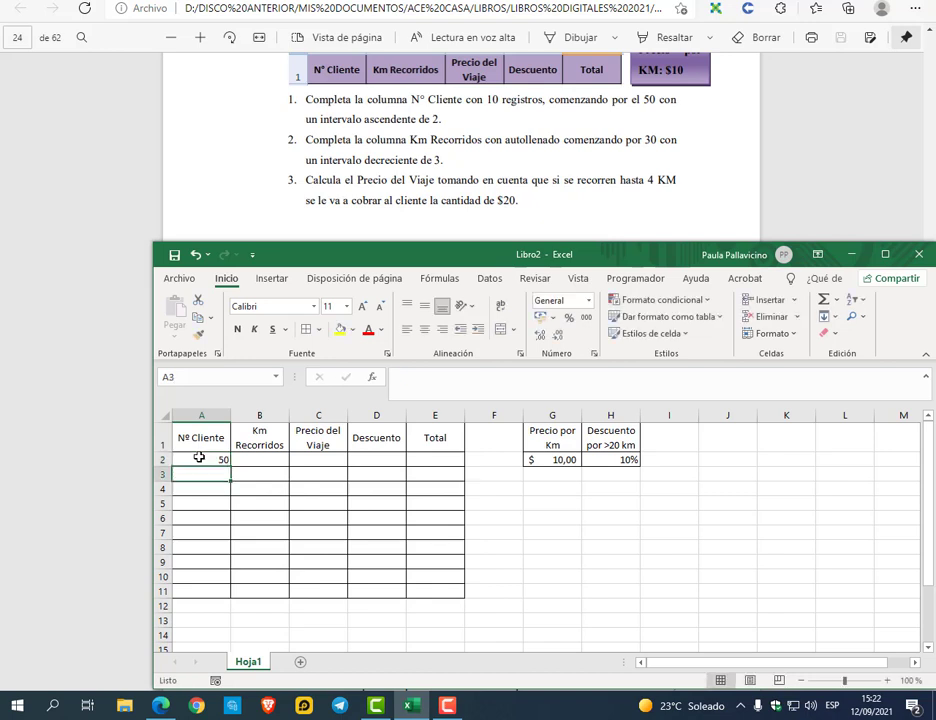
drag(199, 457, 207, 591)
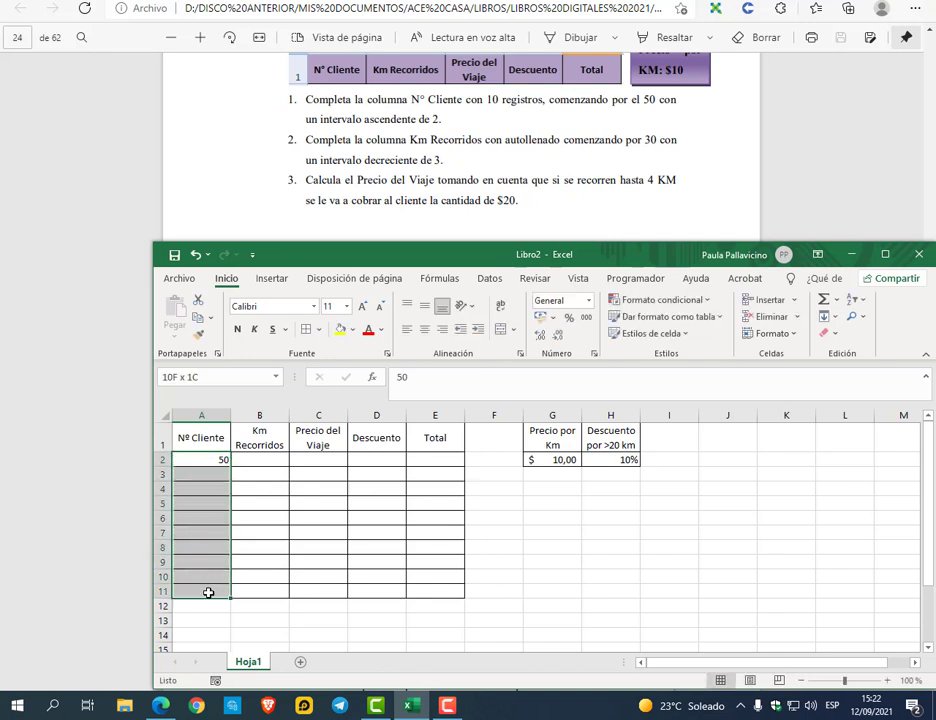
click(826, 316)
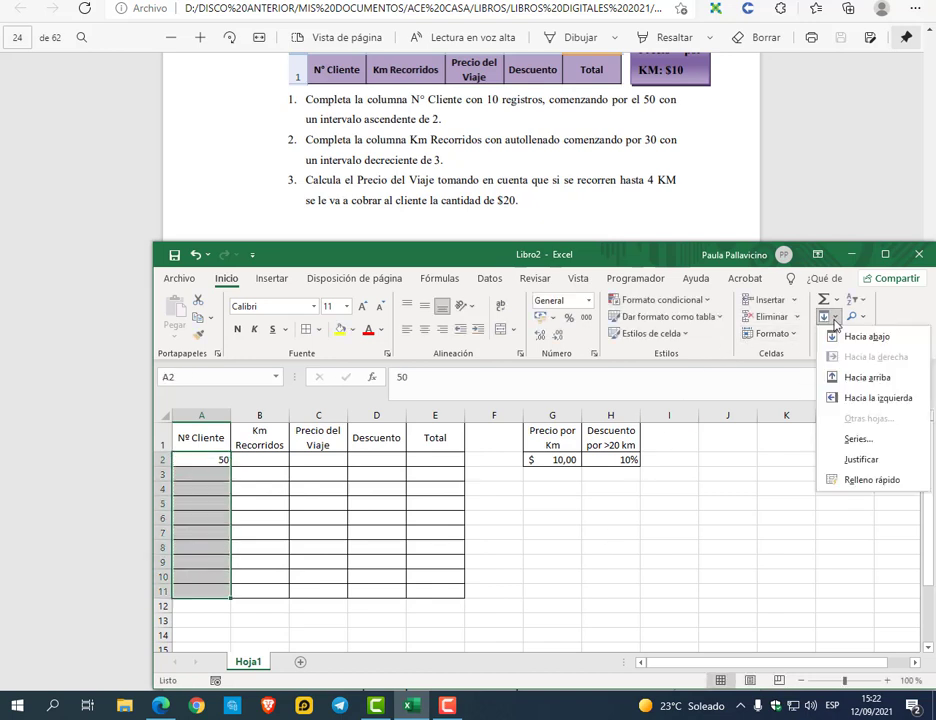
click(845, 440)
text(2)
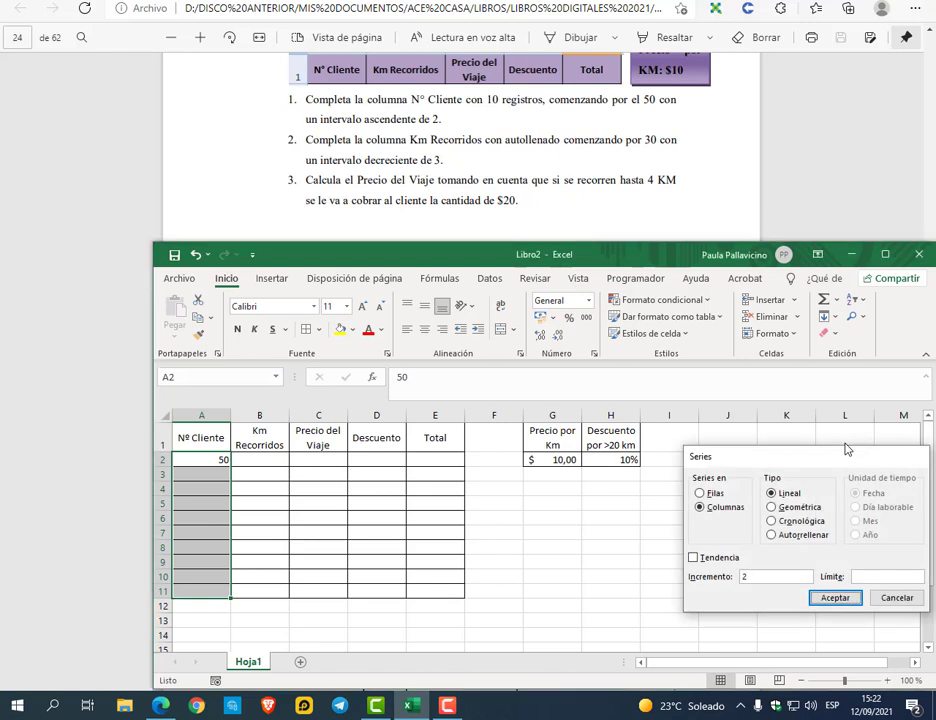
key(Return)
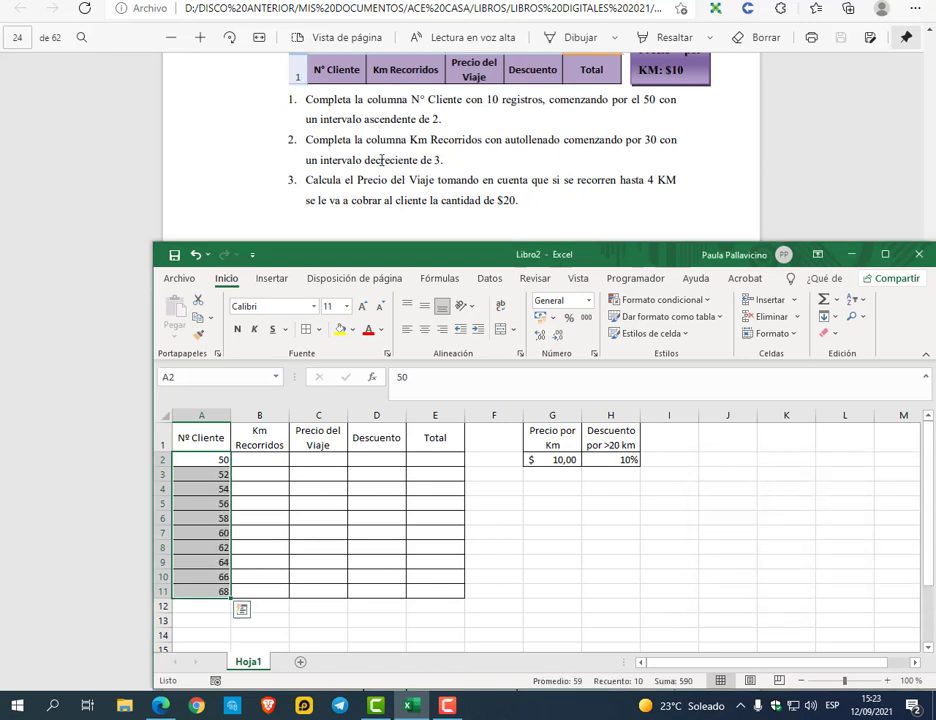
Fill Km Recorridos in B2:B11 with a linear series starting at 30 with an increment of -3
click(284, 459)
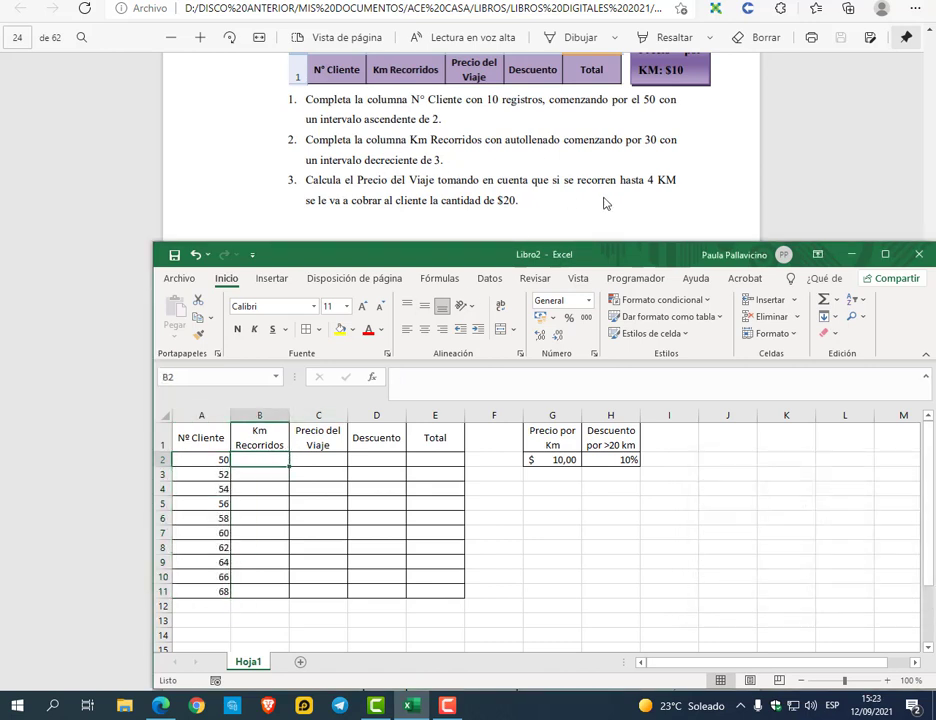
text(30)
key(Return)
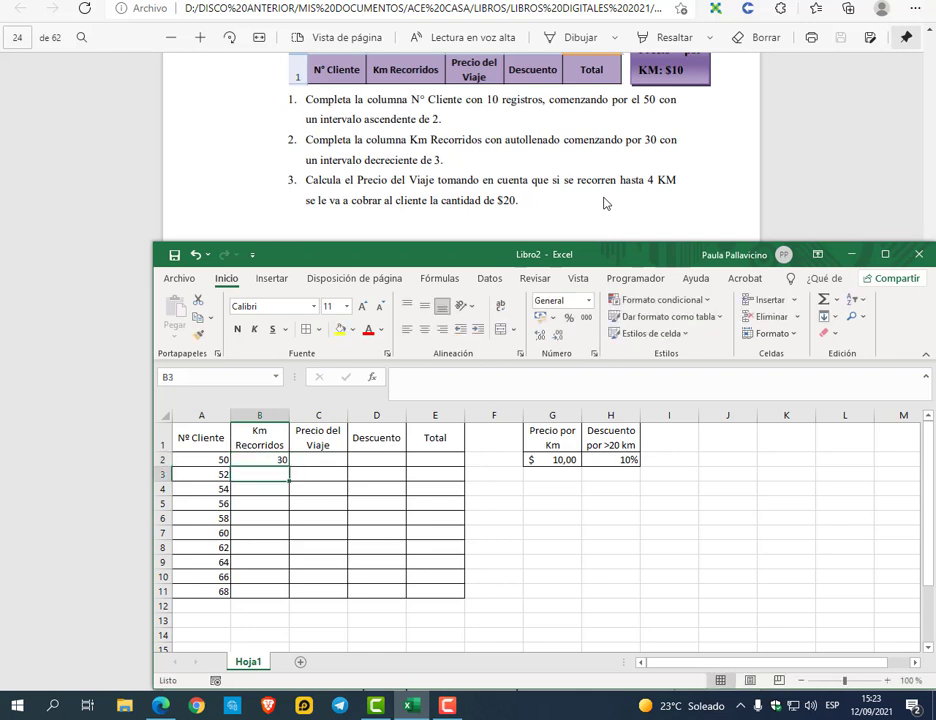
drag(259, 462, 259, 590)
click(826, 316)
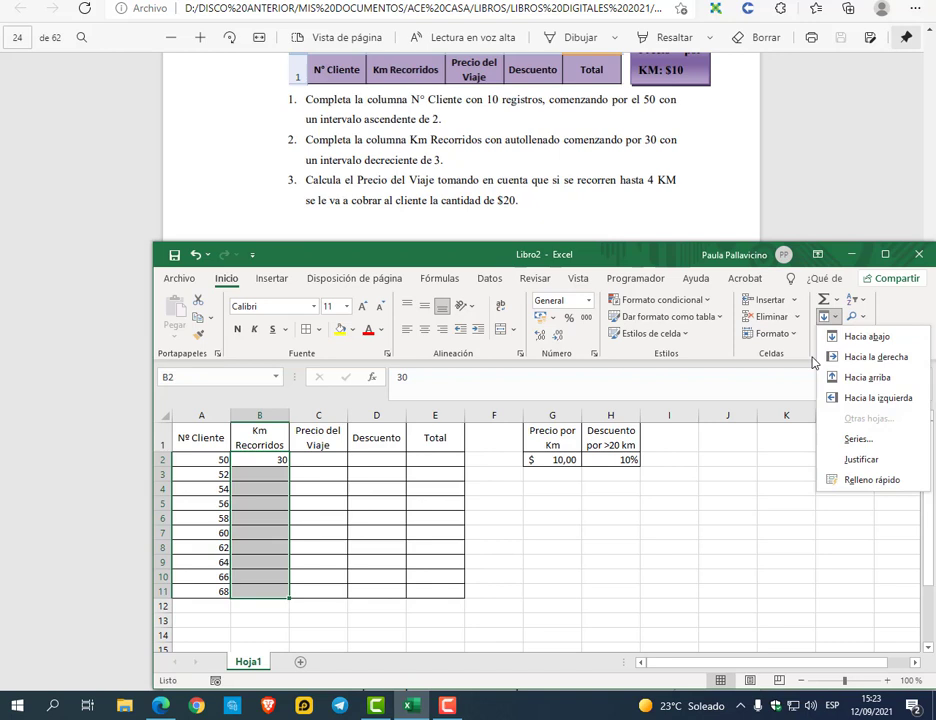
click(851, 445)
text(-3)
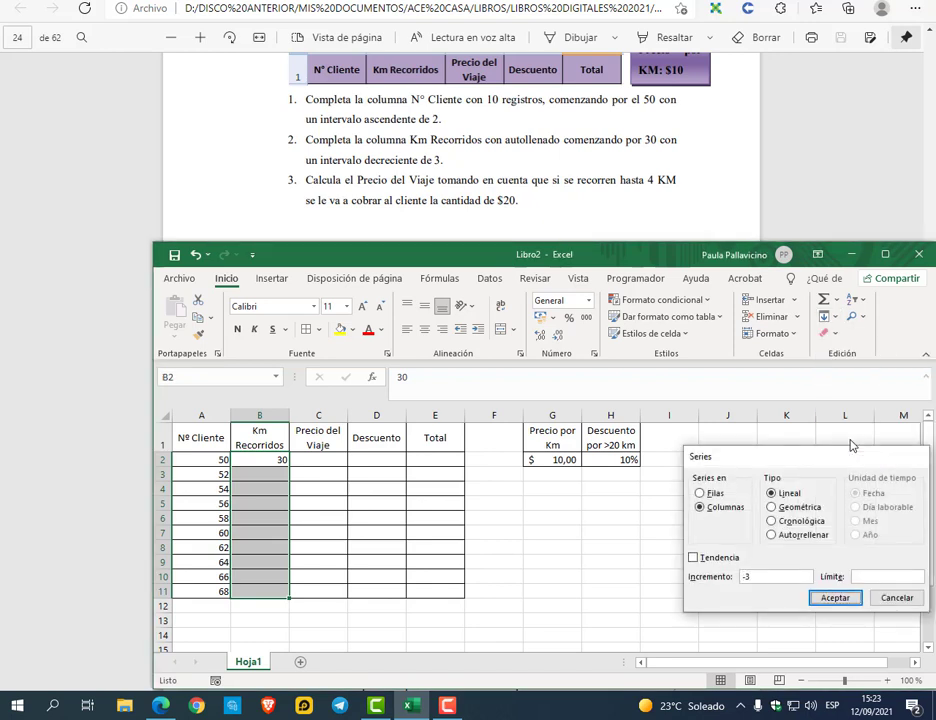
key(Return)
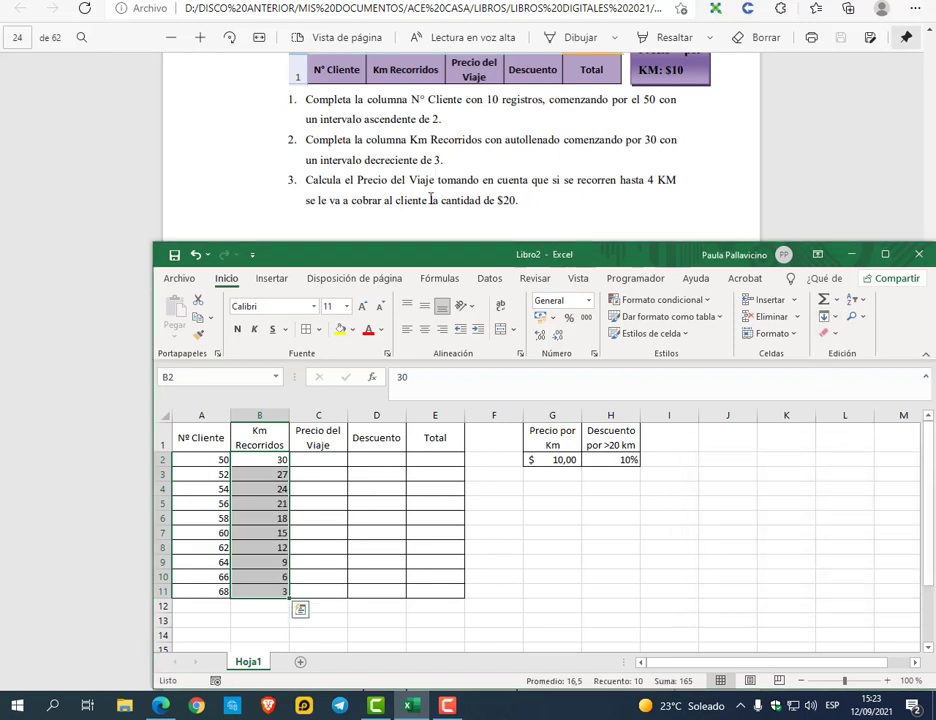
Review exercise items 3 to 5 in the PDF for the trip price, discount and total rules, and check the price-per-km cell
click(315, 460)
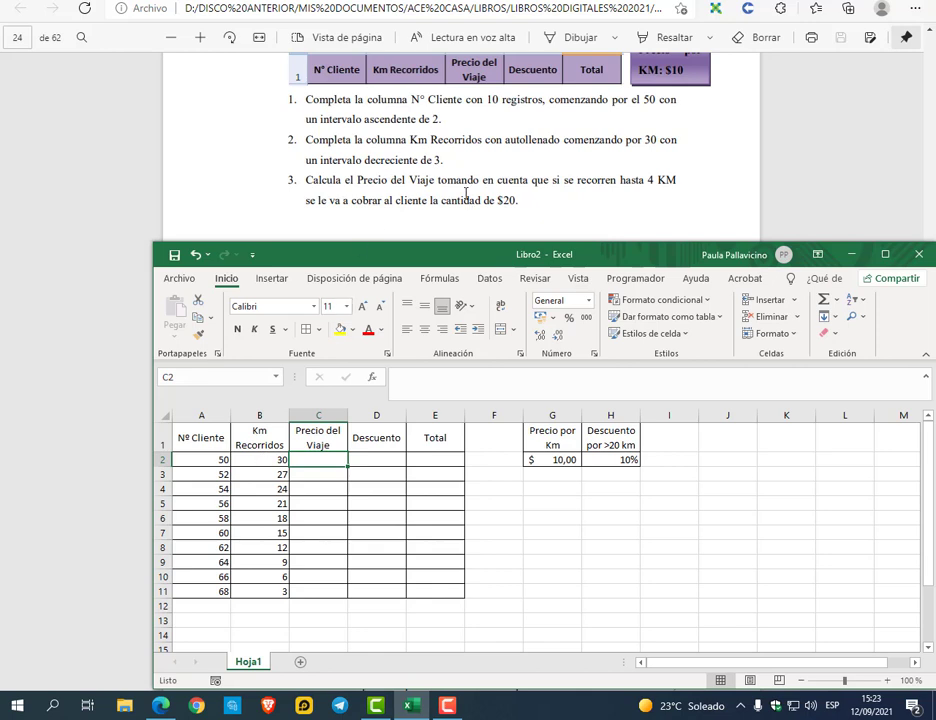
scroll(541, 209, down, 2)
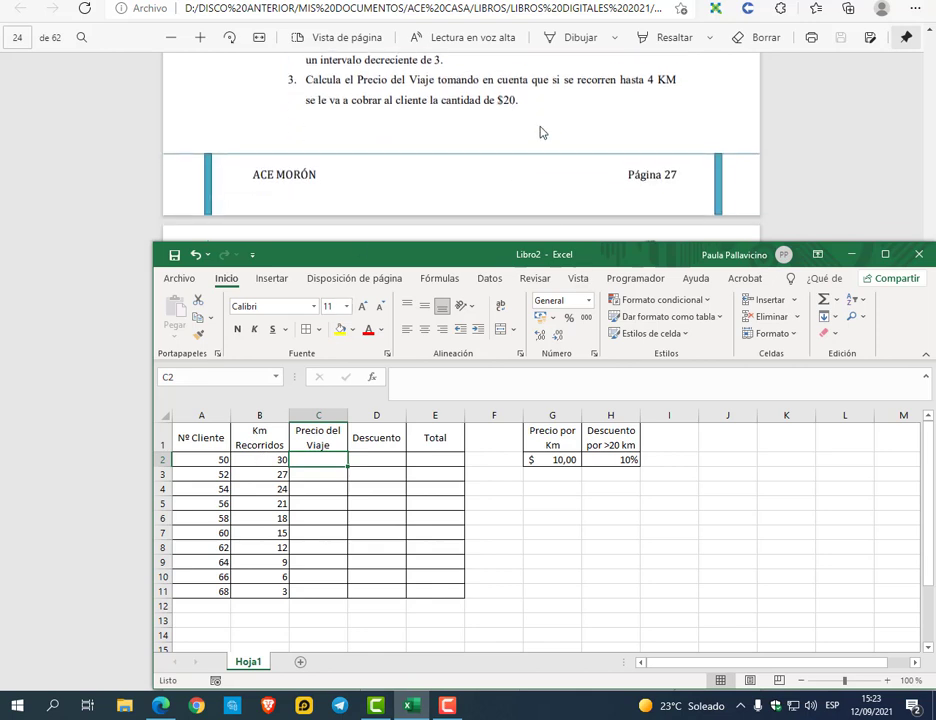
scroll(585, 157, down, 3)
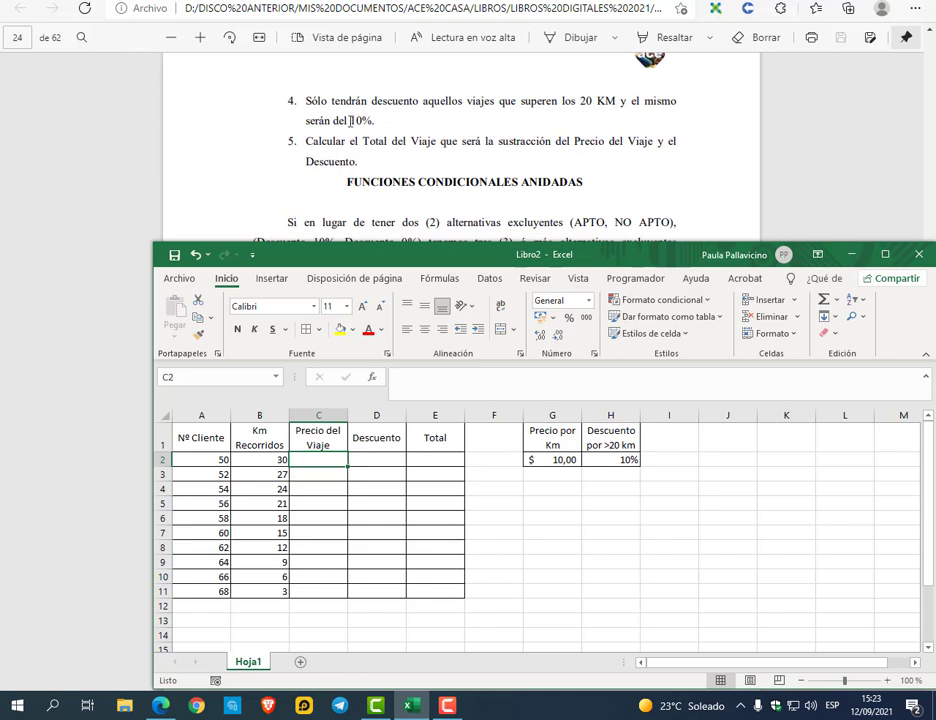
scroll(508, 130, up, 4)
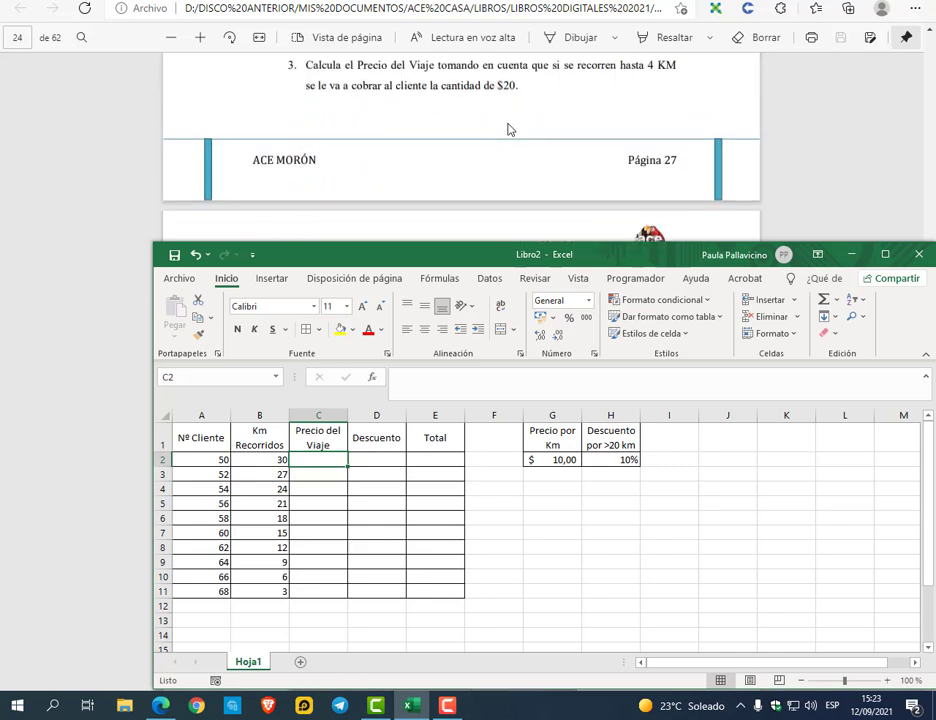
scroll(508, 142, down, 2)
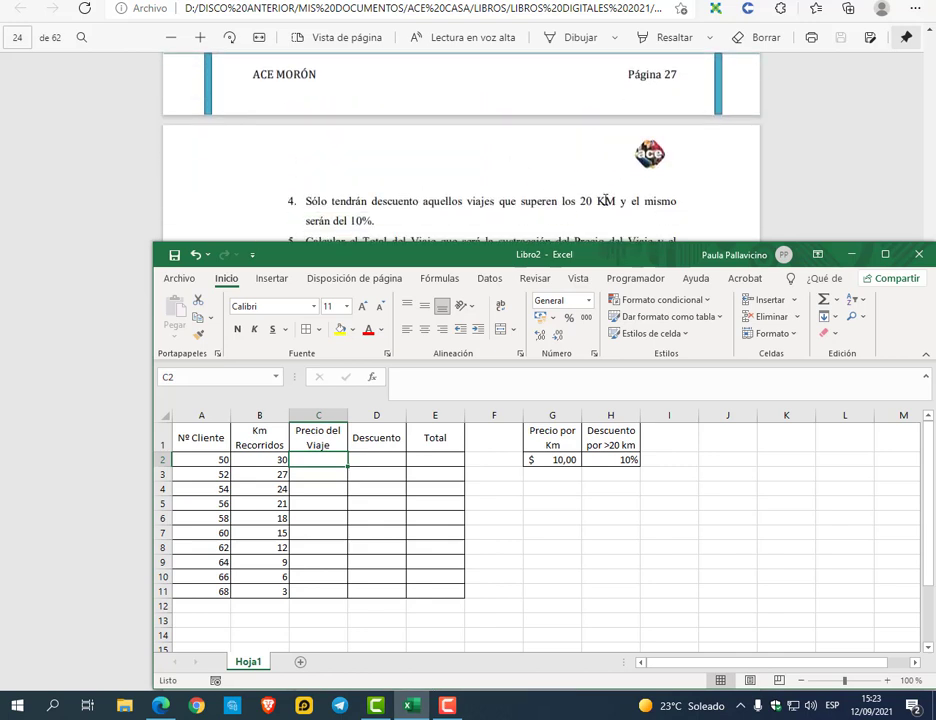
scroll(645, 206, up, 4)
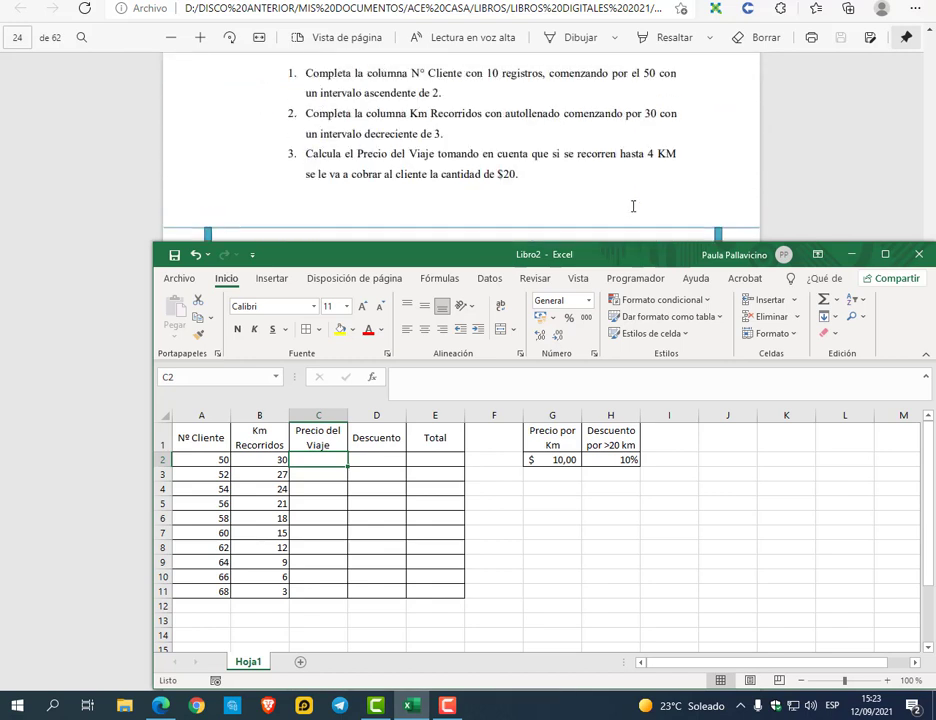
click(547, 461)
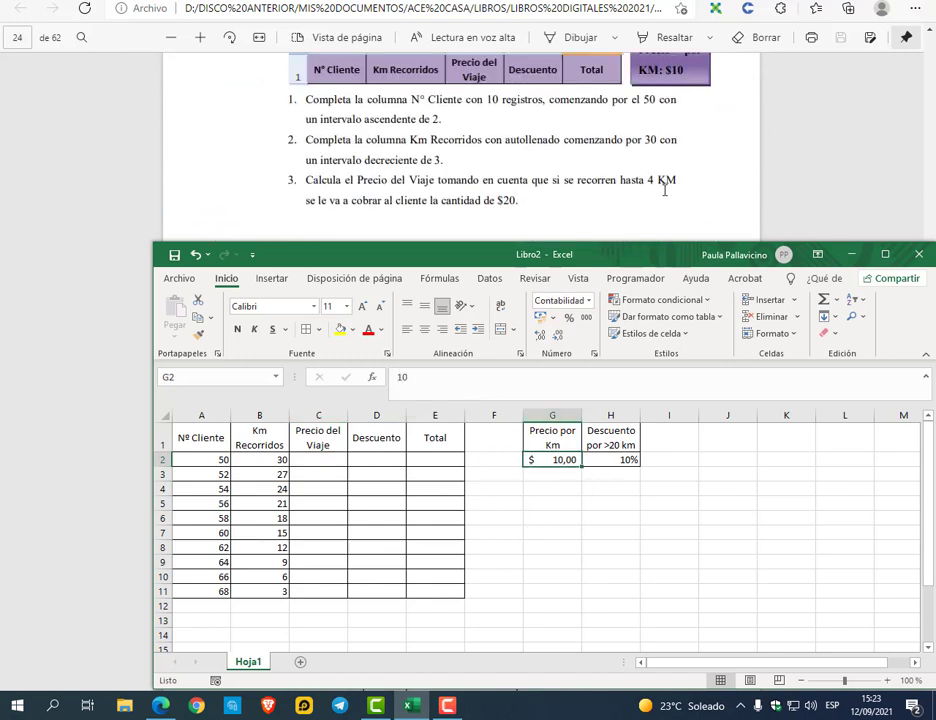
scroll(665, 188, up, 2)
scroll(665, 188, down, 2)
Shift the >20 km discount cells to I1:I2 and enter the header Precio hasta 4km in H1 with 20 in H2
click(507, 460)
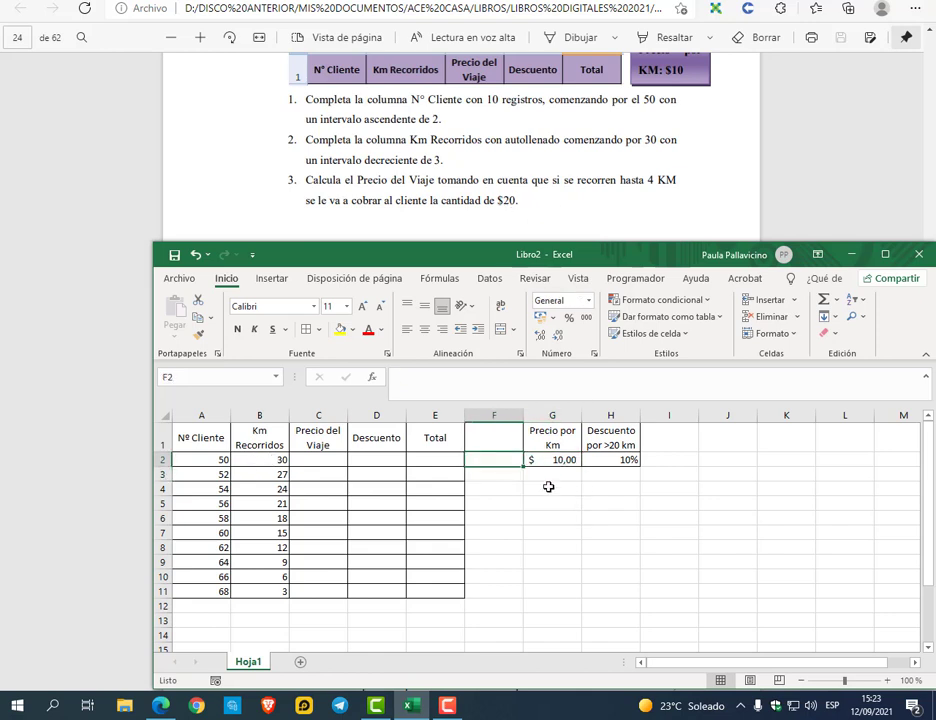
drag(593, 437, 655, 478)
click(605, 437)
text(Pre)
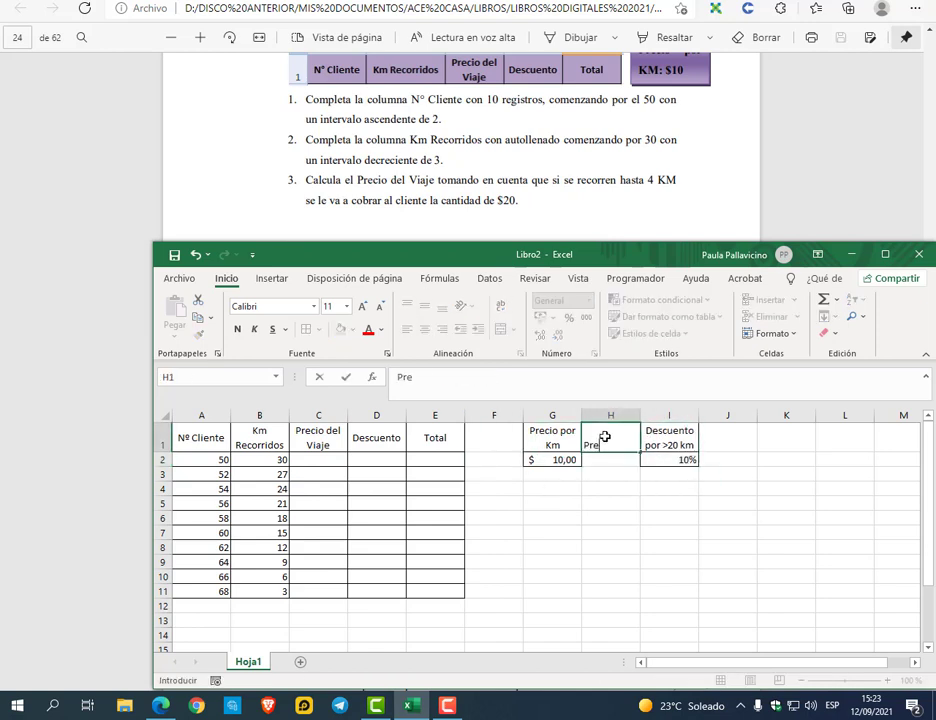
text(cio hasta 4km)
key(Return)
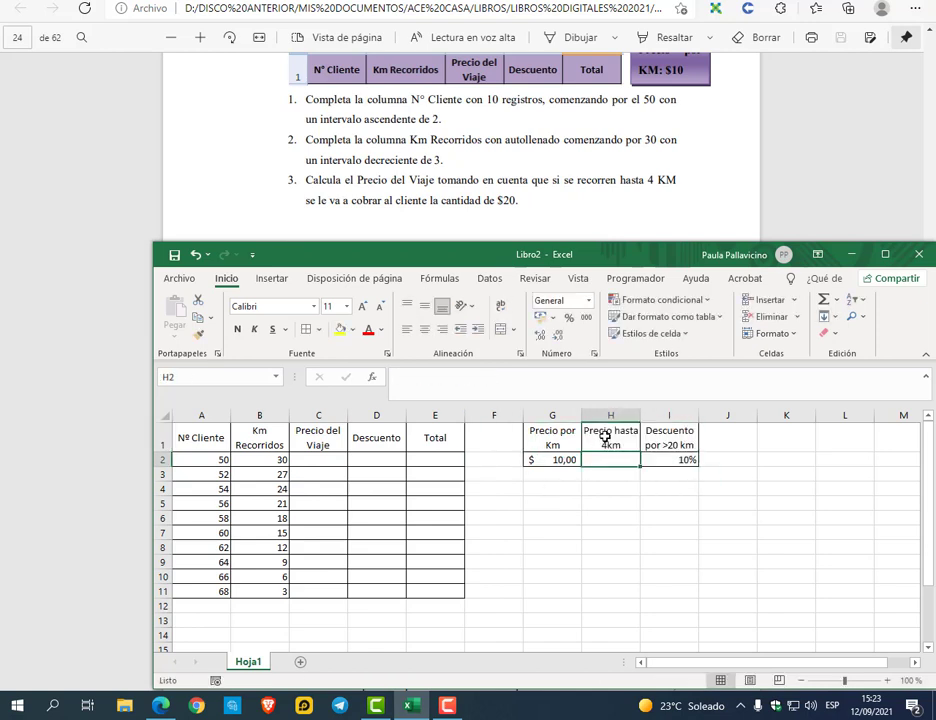
text(20)
key(Return)
Apply the $ Español (Argentina) accounting format to the Precio hasta 4km cells H1:H2
drag(605, 437, 605, 460)
click(550, 317)
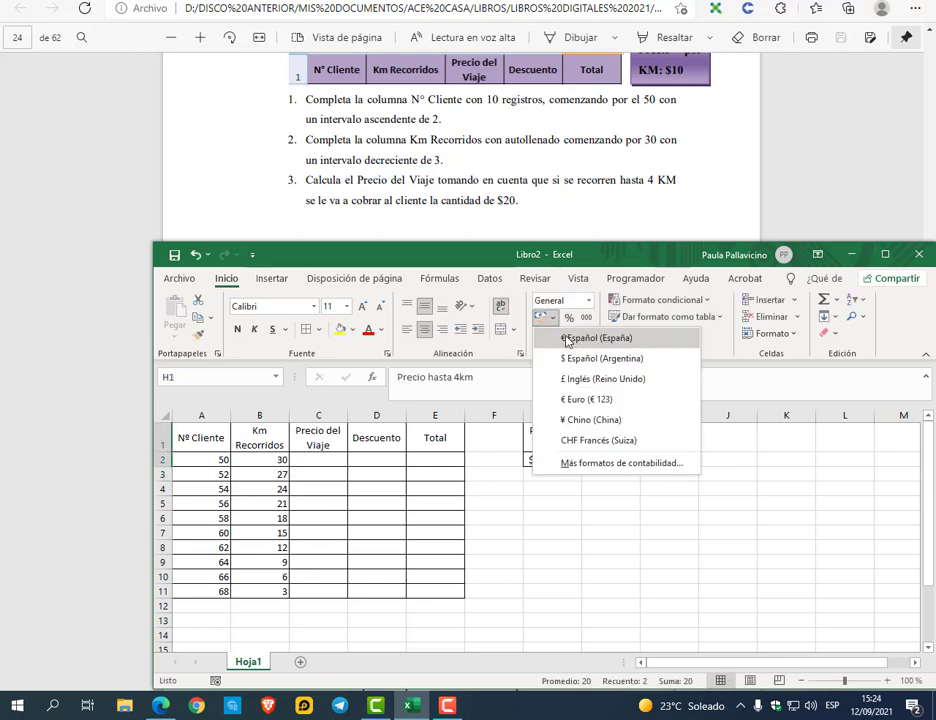
click(600, 358)
click(625, 502)
Maximize the Libro2 workbook window and select the first Precio del Viaje cell, C2
drag(657, 255, 647, 241)
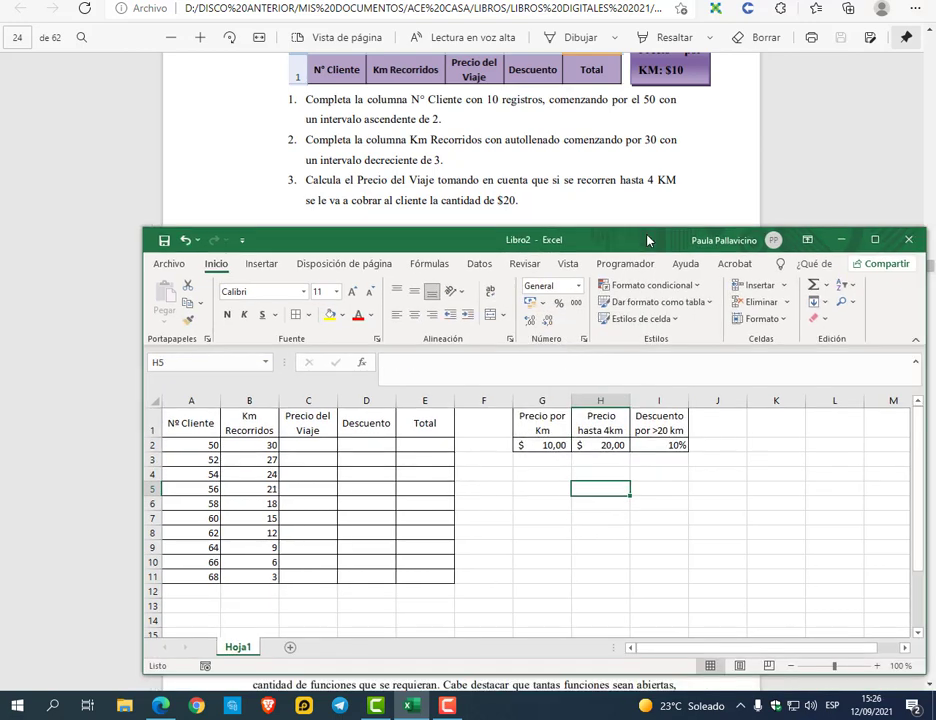
click(875, 240)
click(470, 211)
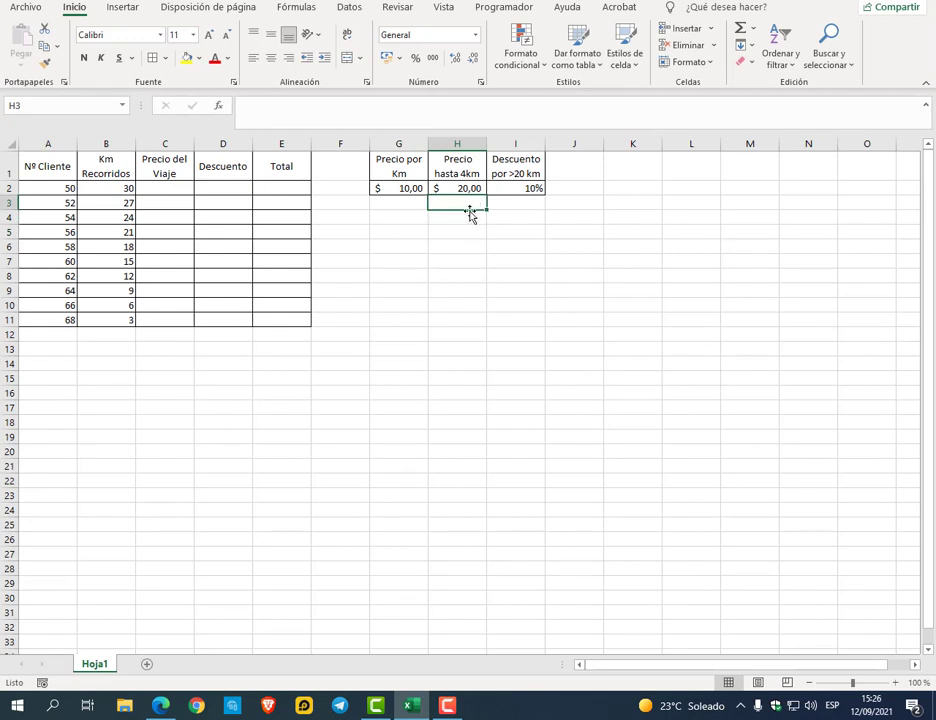
click(182, 188)
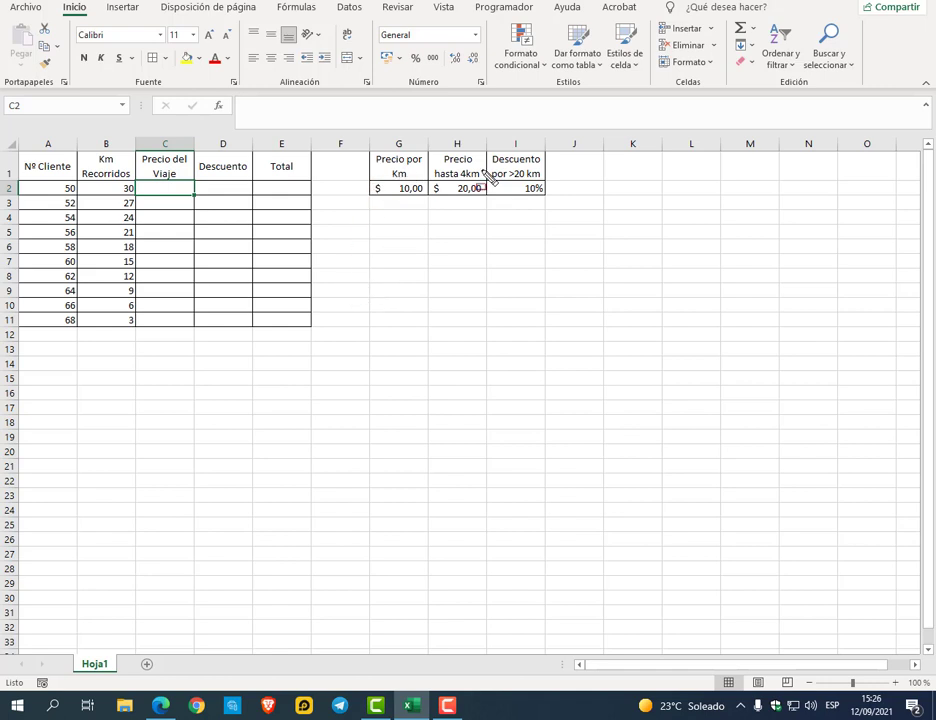
mouse_move(77, 152)
mouse_down()
mouse_move(126, 331)
mouse_move(136, 330)
mouse_up()
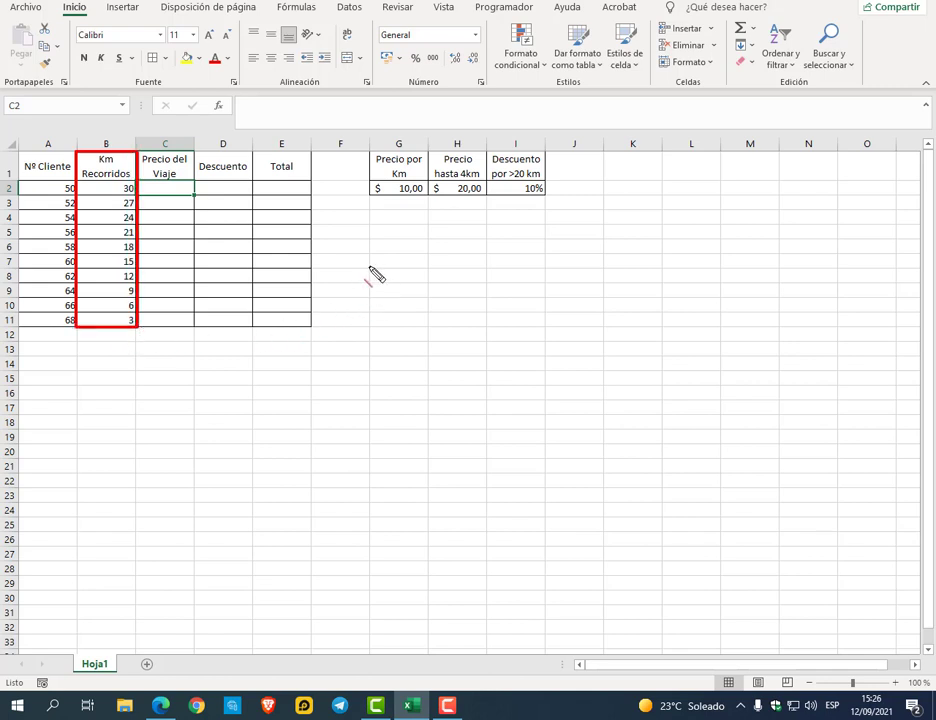
drag(376, 275, 726, 278)
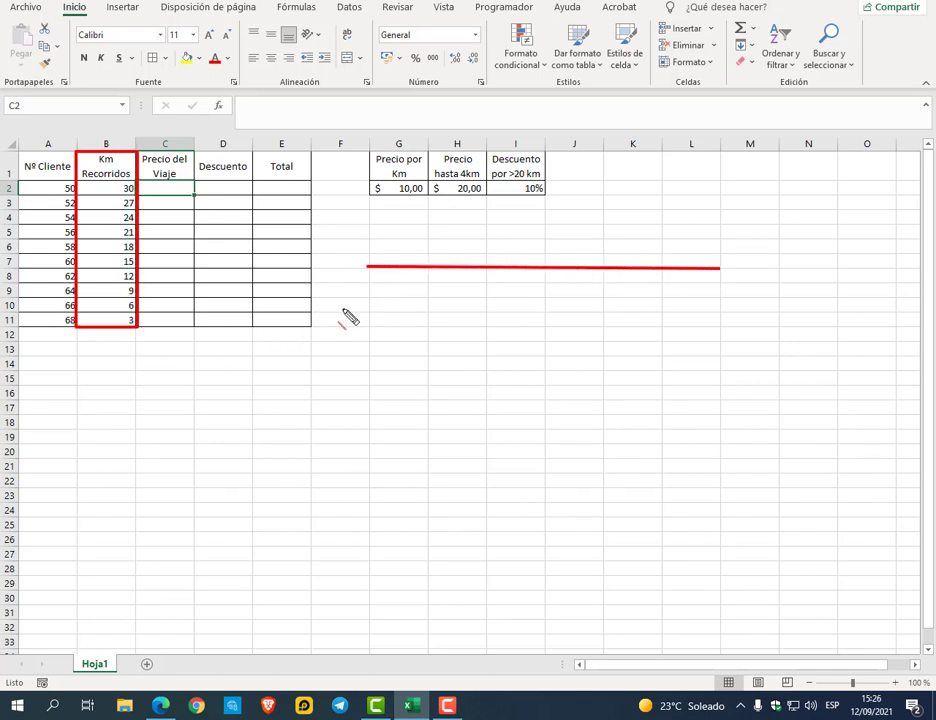
drag(366, 250, 363, 290)
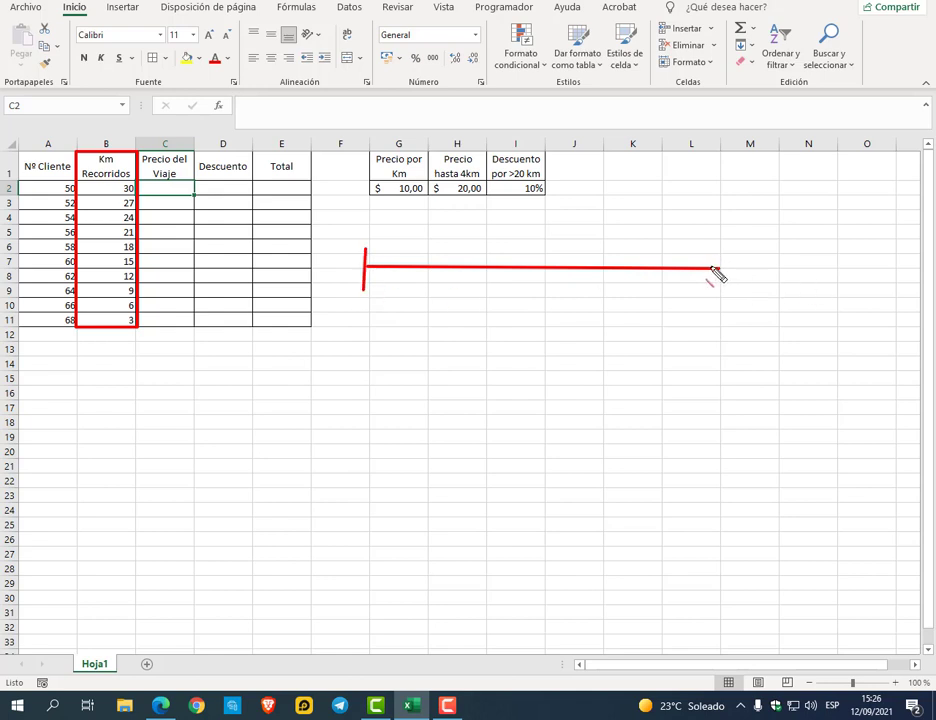
drag(687, 270, 733, 269)
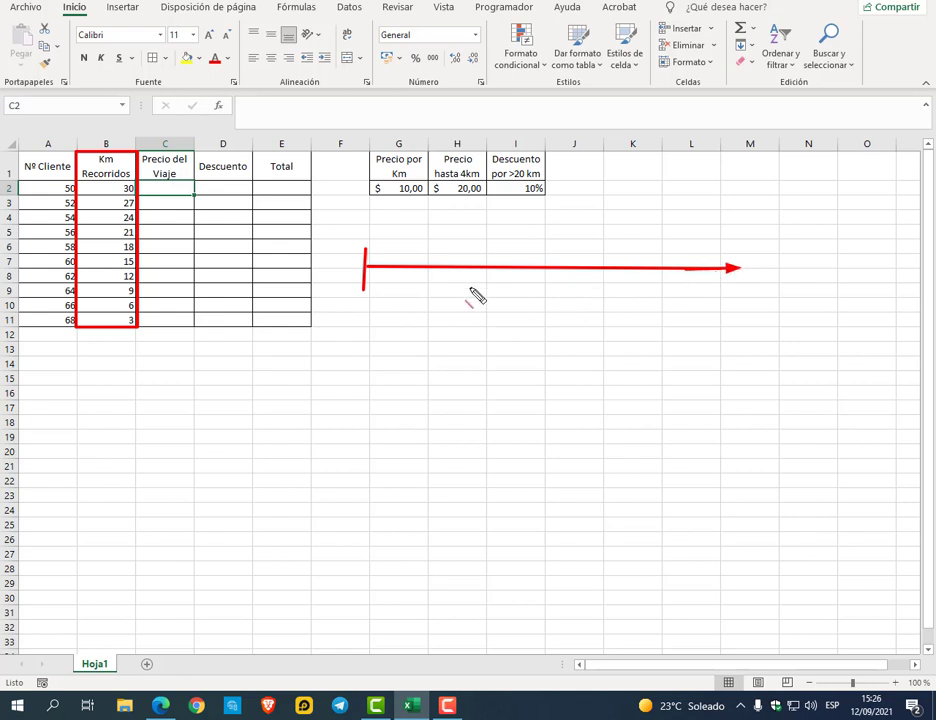
drag(466, 252, 468, 321)
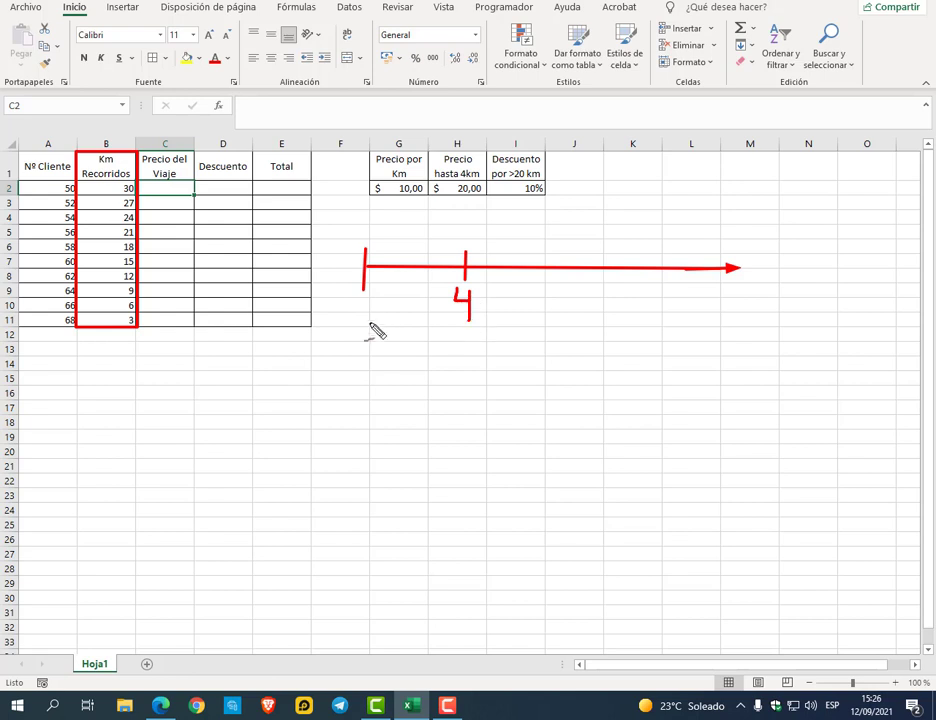
mouse_move(364, 299)
mouse_down()
mouse_move(366, 322)
mouse_move(372, 312)
mouse_move(421, 313)
mouse_move(414, 321)
mouse_up()
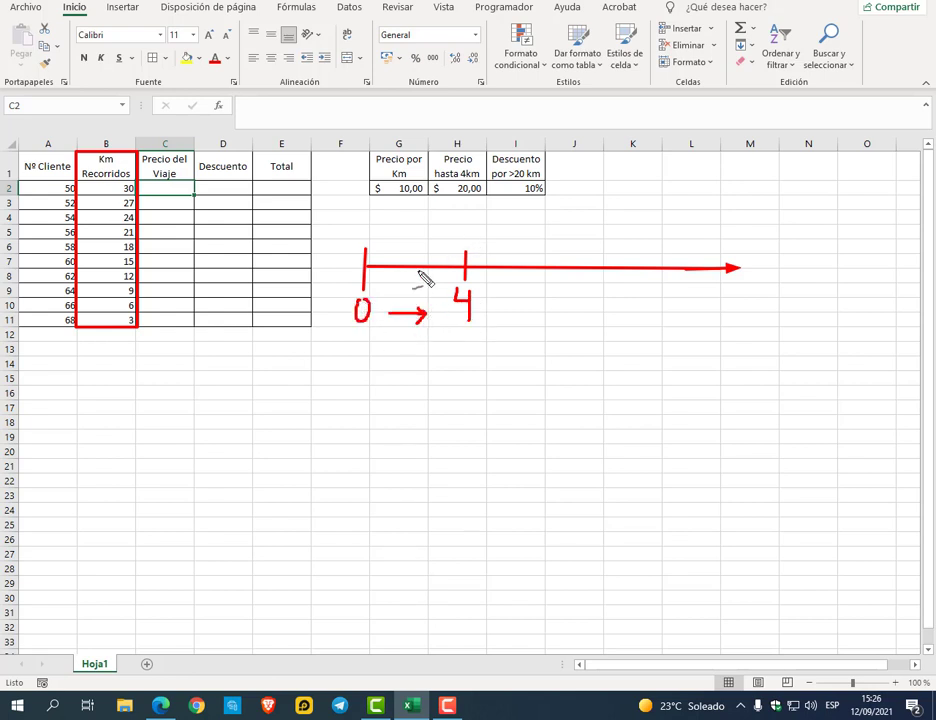
mouse_move(397, 238)
mouse_down()
mouse_move(417, 258)
mouse_move(422, 236)
mouse_move(371, 260)
mouse_up()
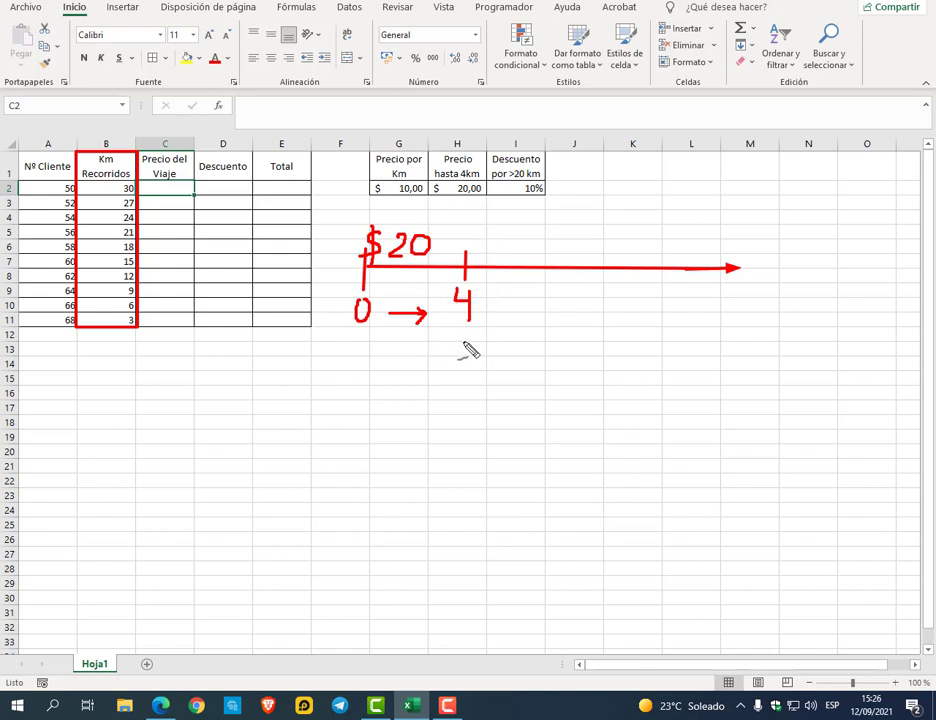
drag(445, 297, 447, 320)
mouse_move(505, 258)
mouse_down()
mouse_move(505, 276)
mouse_move(581, 276)
mouse_up()
drag(658, 258, 658, 277)
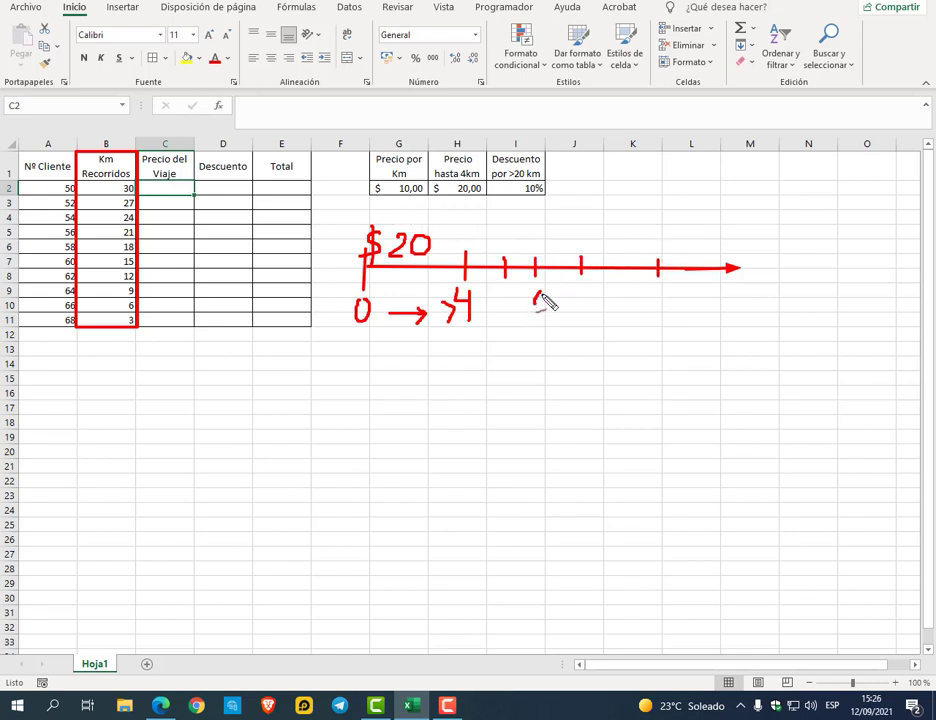
mouse_move(534, 298)
mouse_down()
mouse_move(542, 318)
mouse_move(580, 322)
mouse_move(576, 300)
mouse_up()
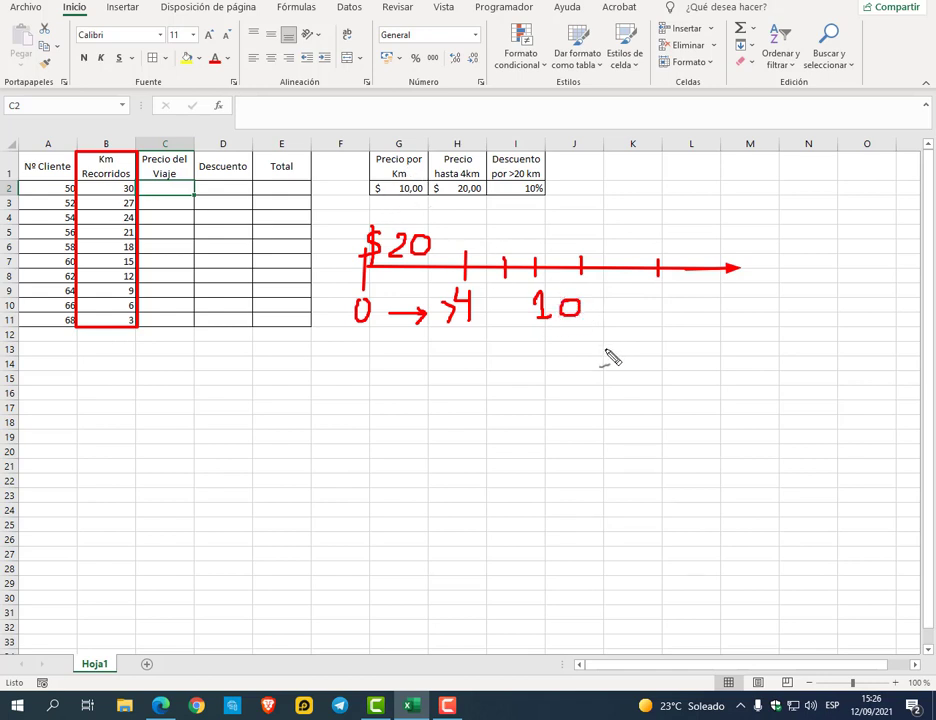
text(=)
key(Escape)
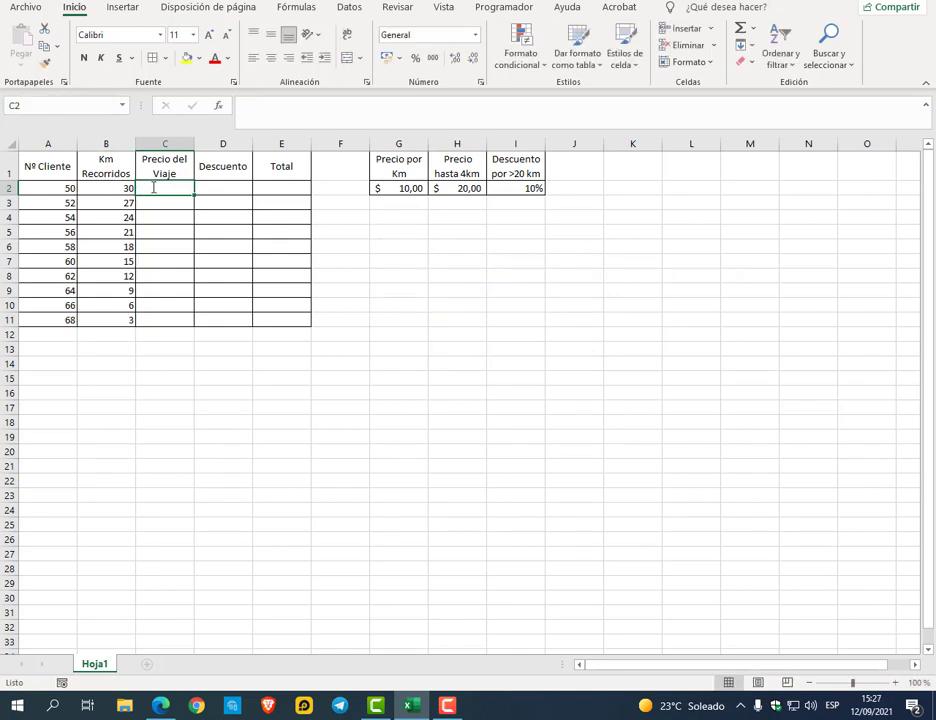
Enter the trip price formula =SI(B2<=4;$H$2;B2*$G$2) in C2, keeping both price references absolute
text(=si()
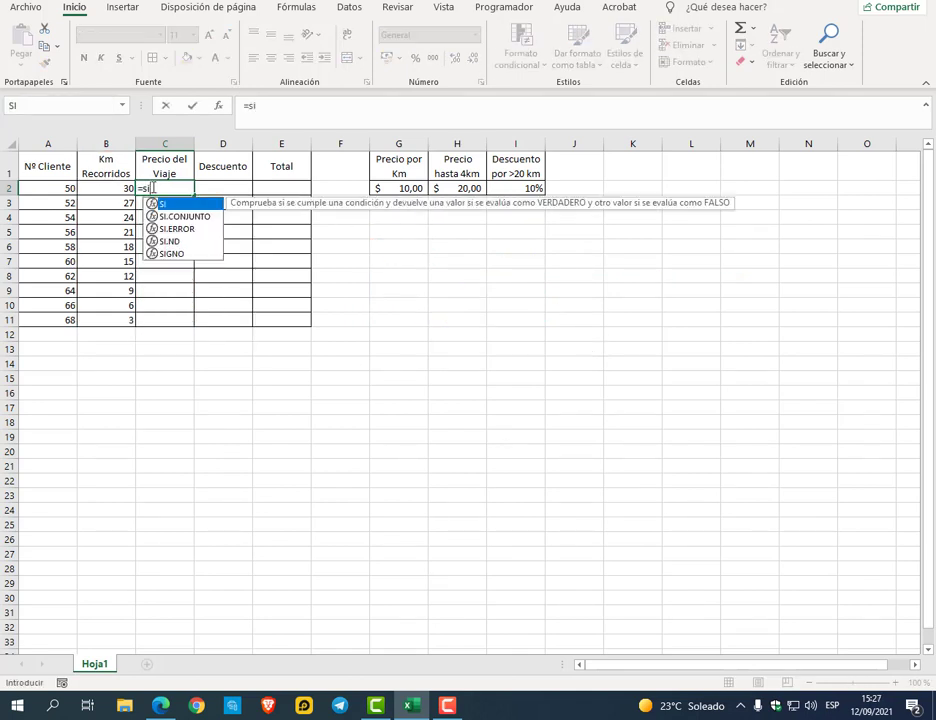
click(117, 186)
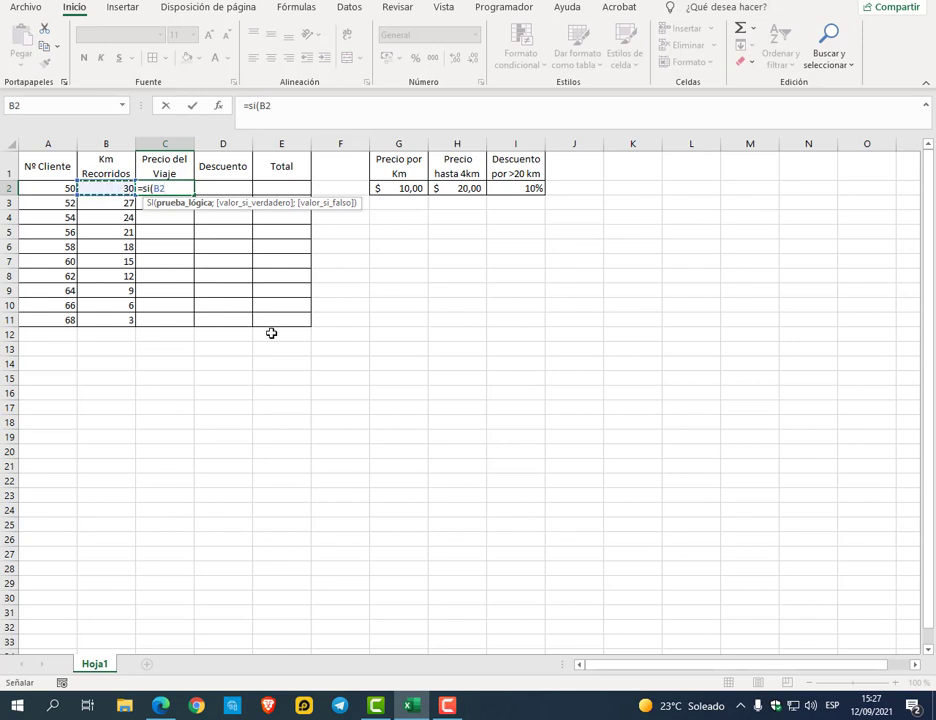
text(<)
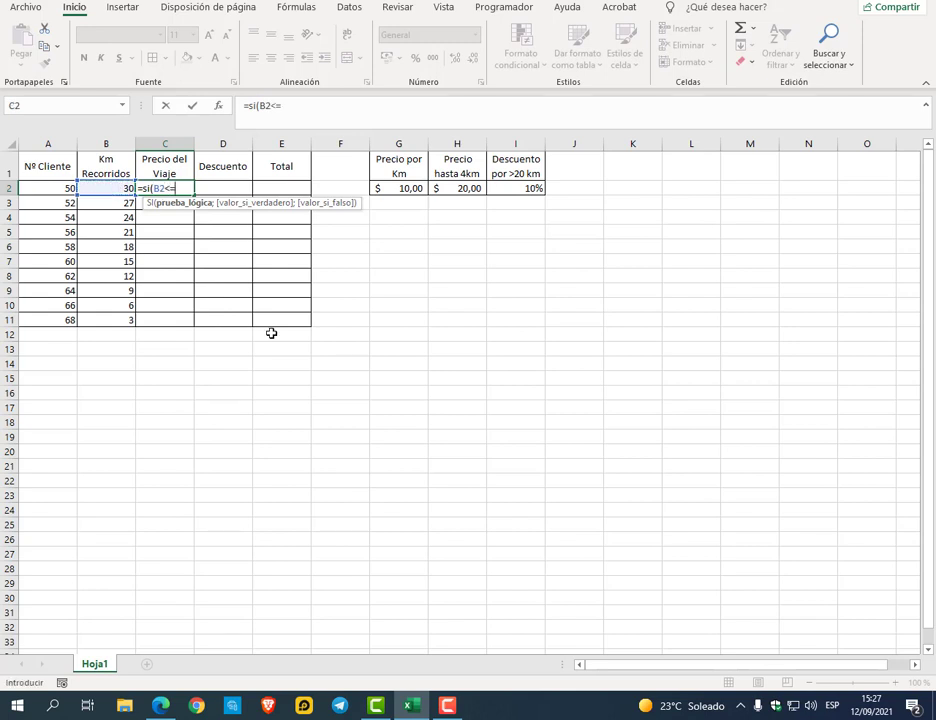
text(=4;)
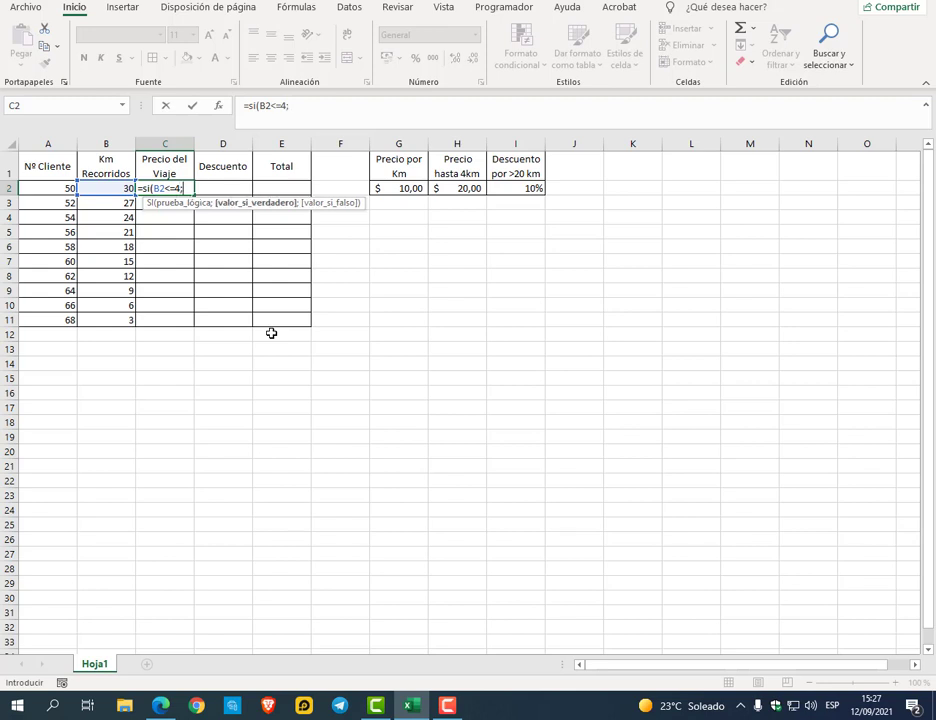
click(464, 188)
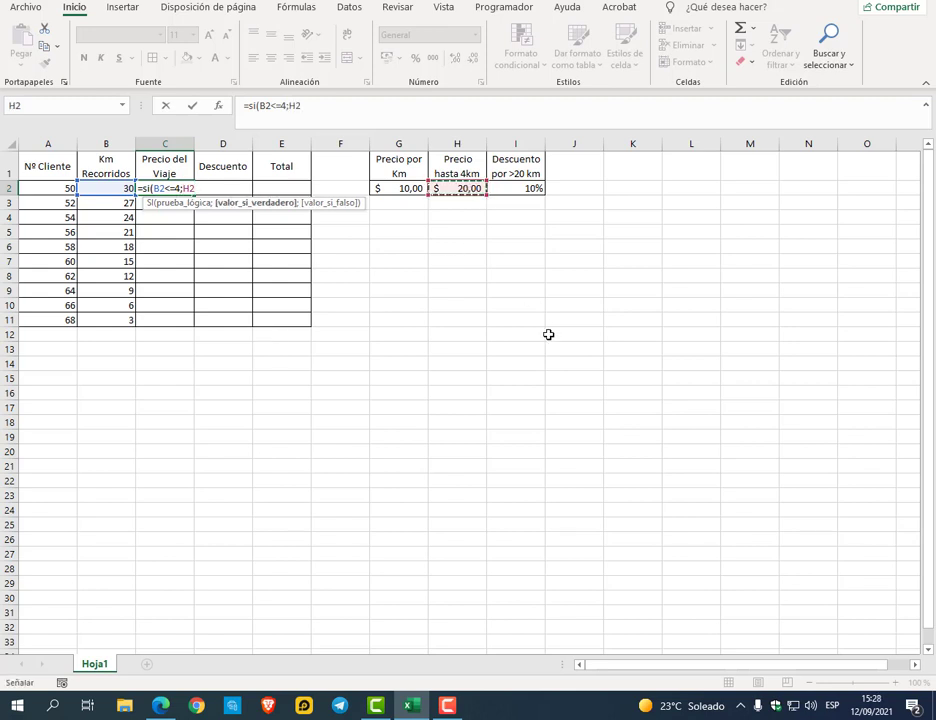
key(F4)
text(;)
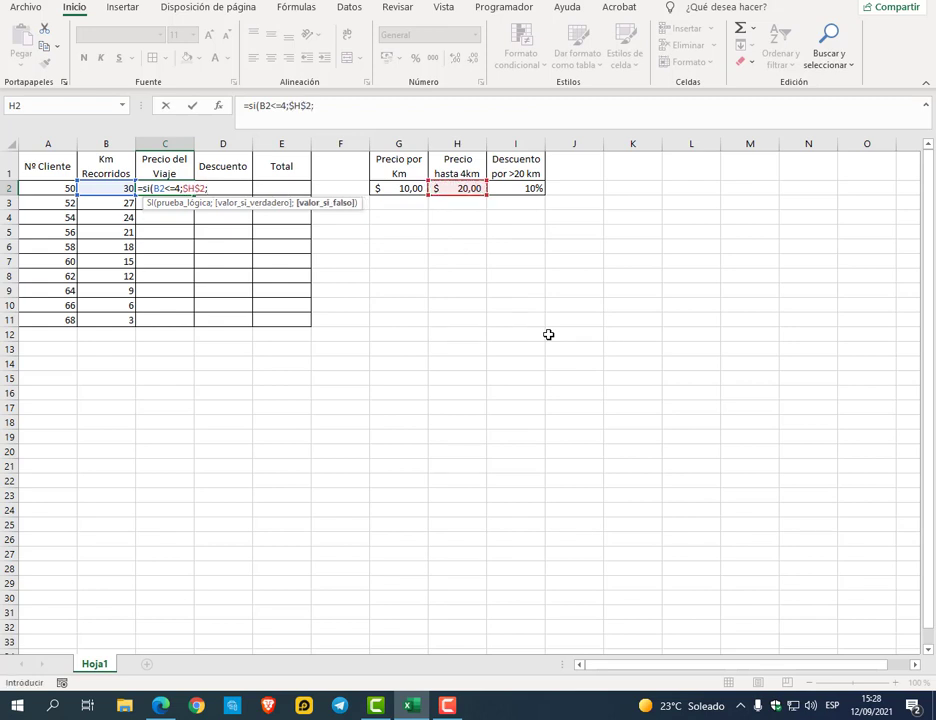
click(116, 188)
text(*)
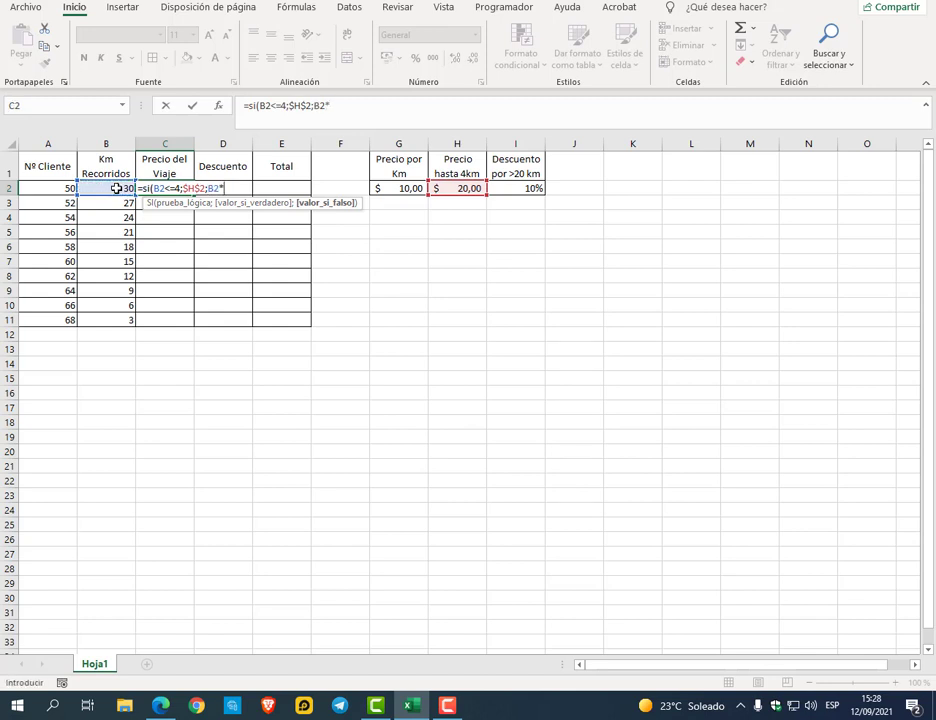
click(420, 188)
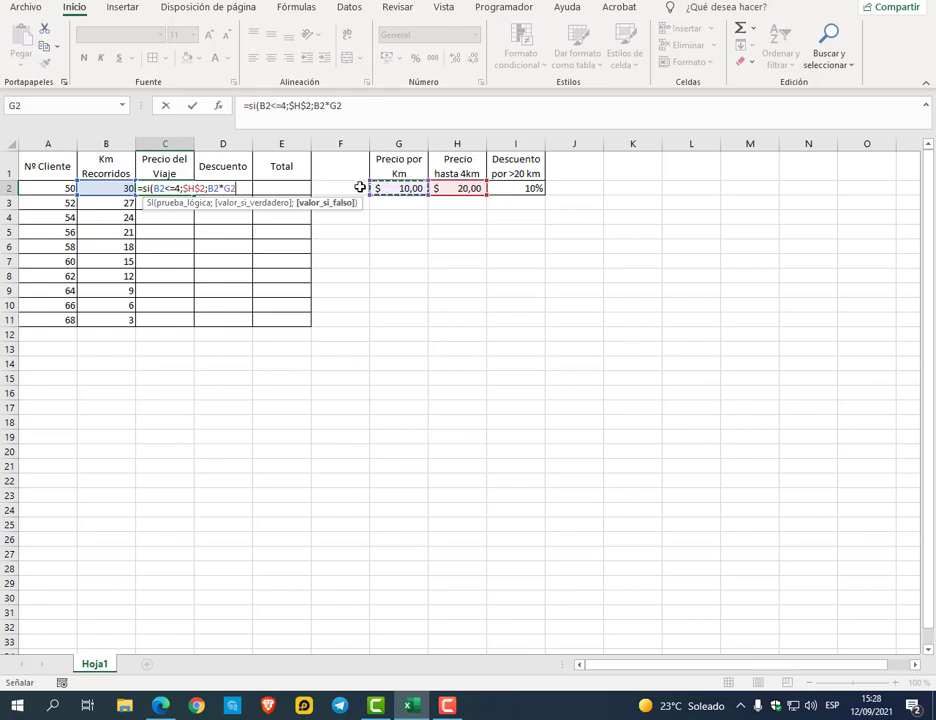
key(F4)
key(Return)
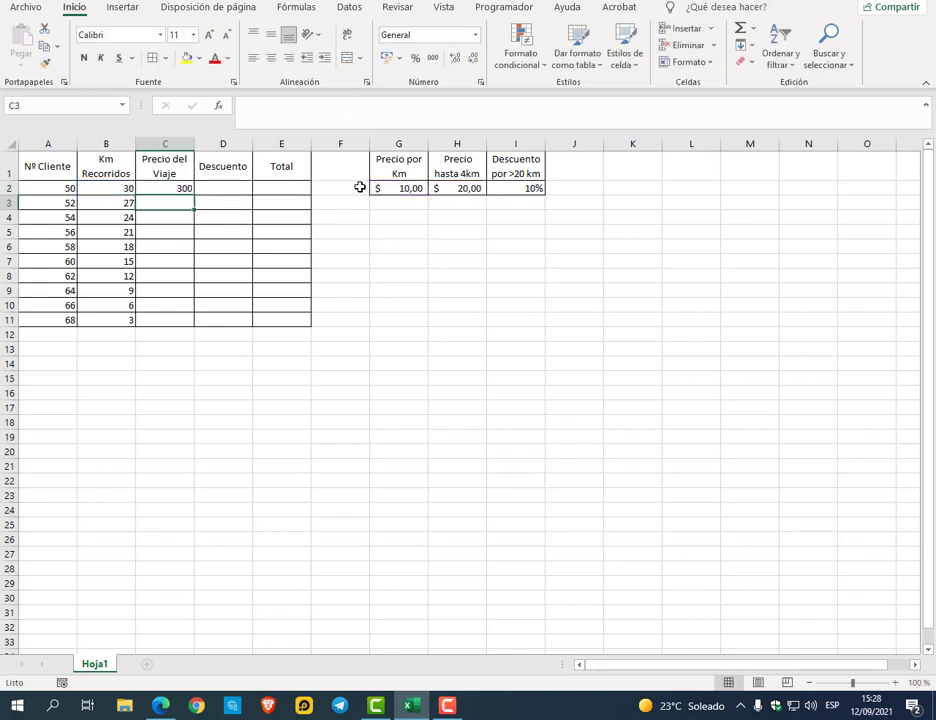
Fill the Precio del Viaje formula from C2 down through C11
click(181, 191)
drag(192, 197, 191, 324)
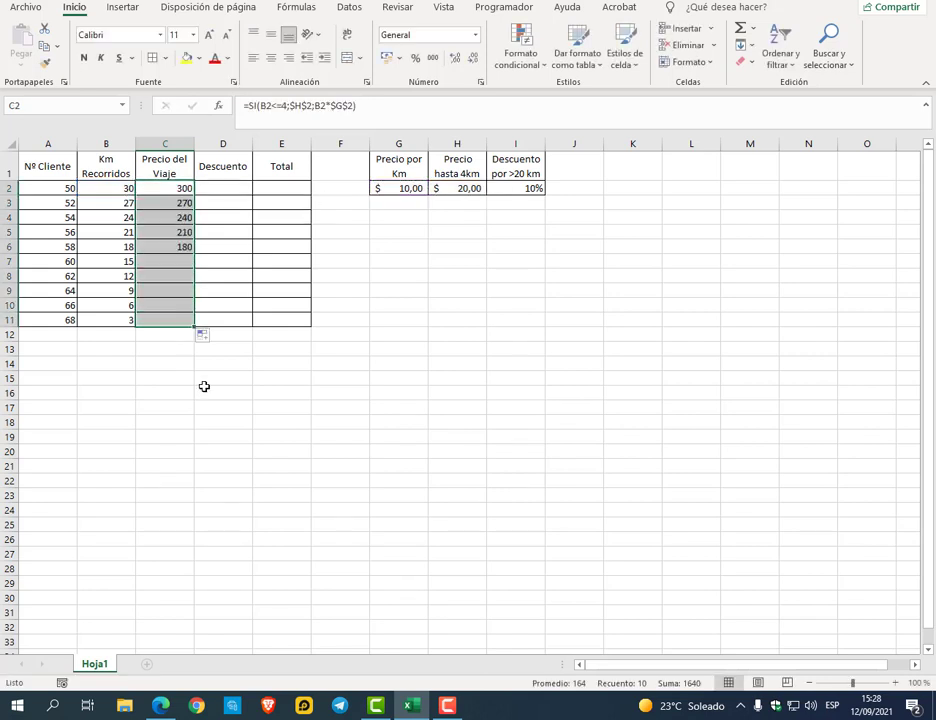
click(182, 322)
Enter the discount formula =SI(B2>20;C2*$I$2;0) in D2, with an absolute reference to the discount percentage
click(235, 185)
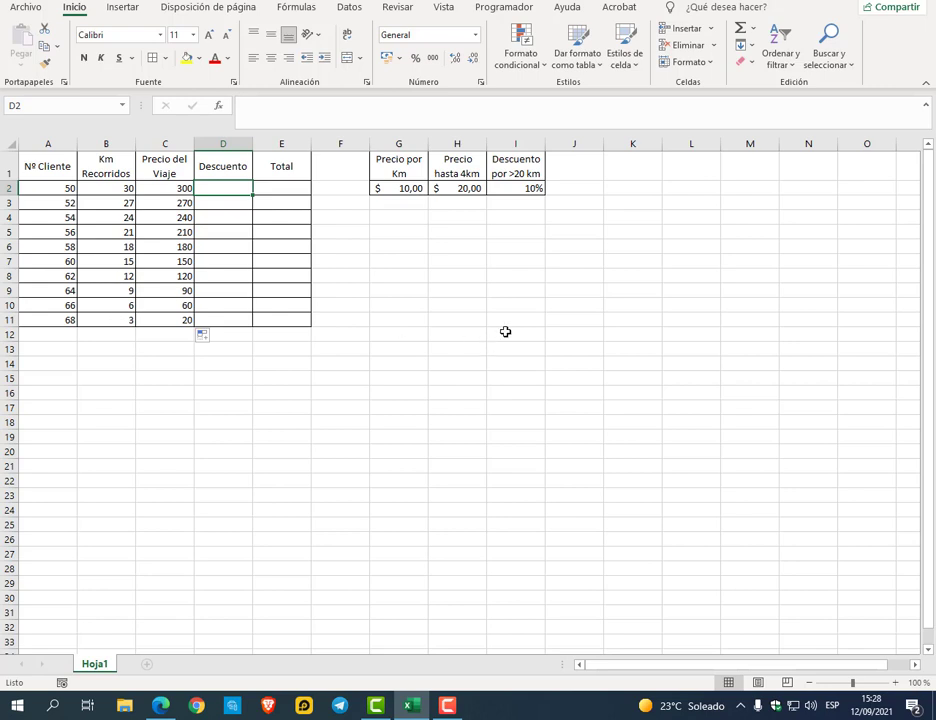
text(=)
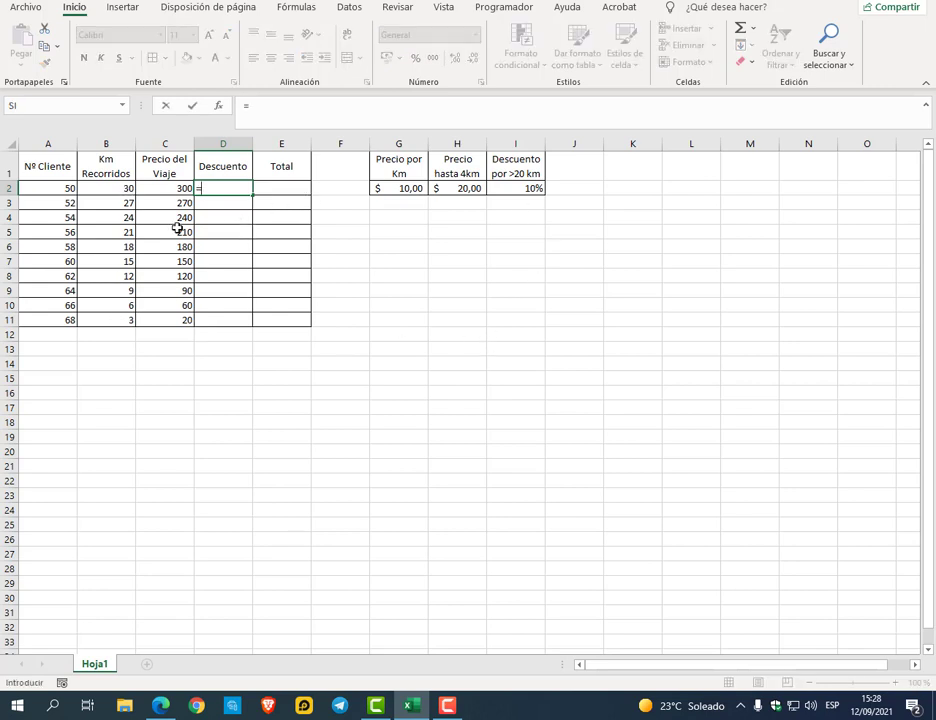
text(si()
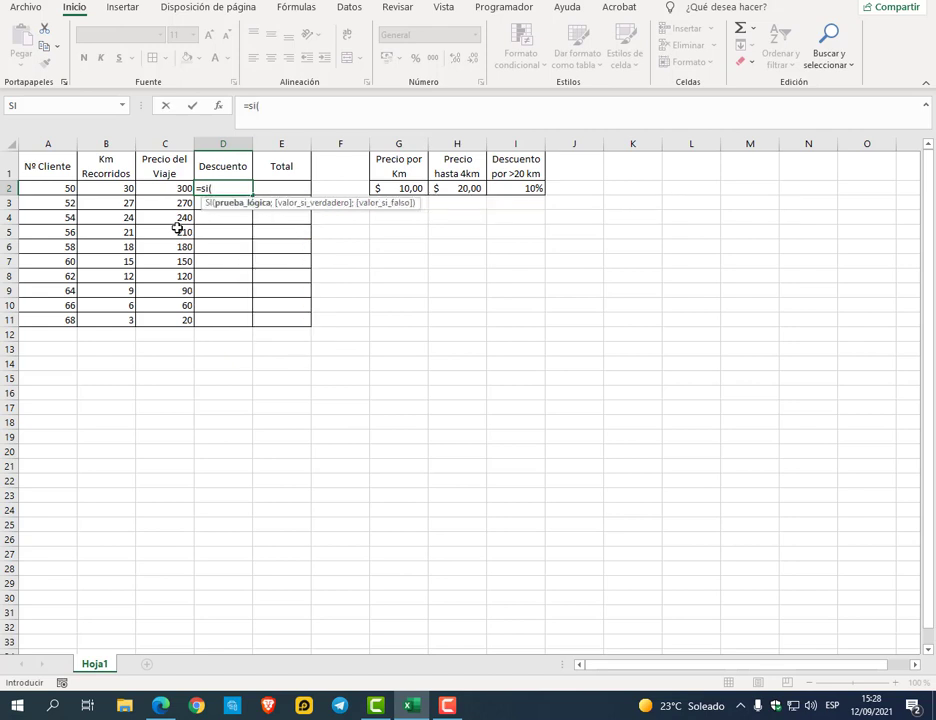
click(119, 189)
text(>)
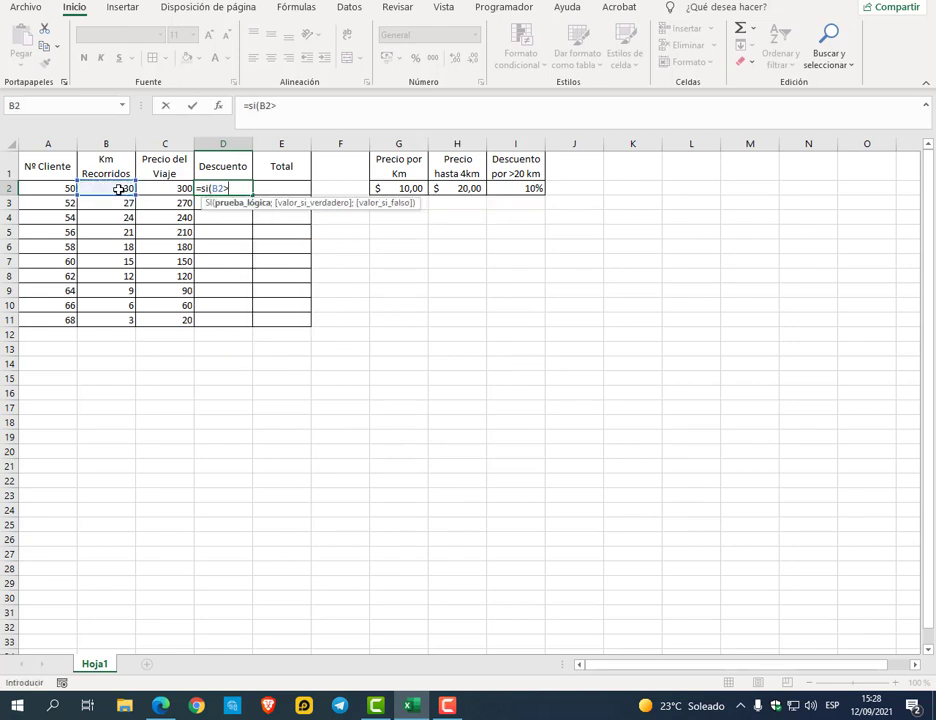
text(20;)
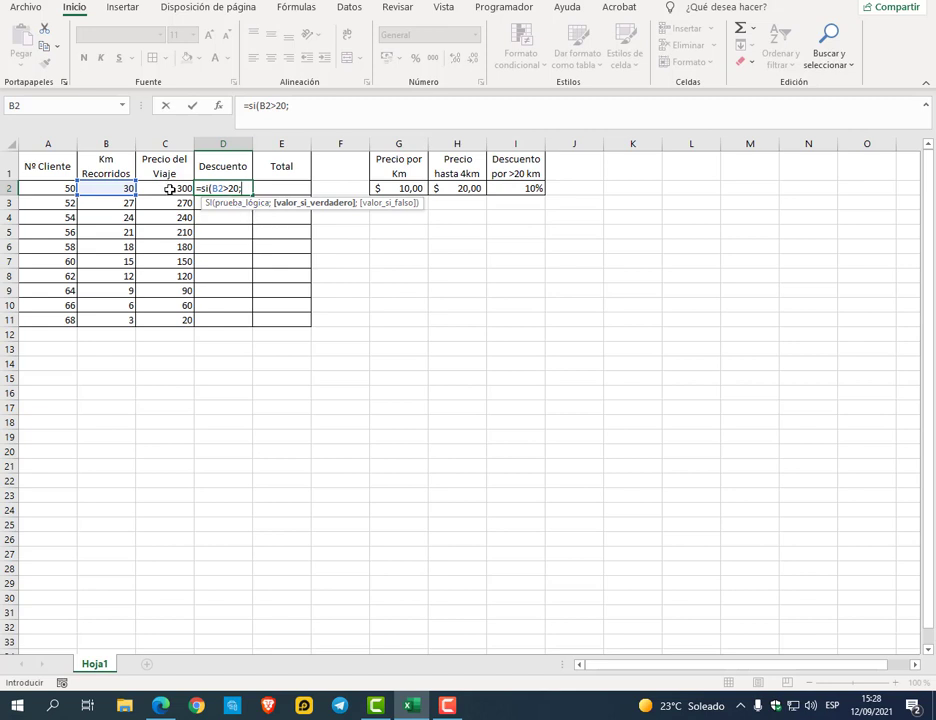
click(170, 190)
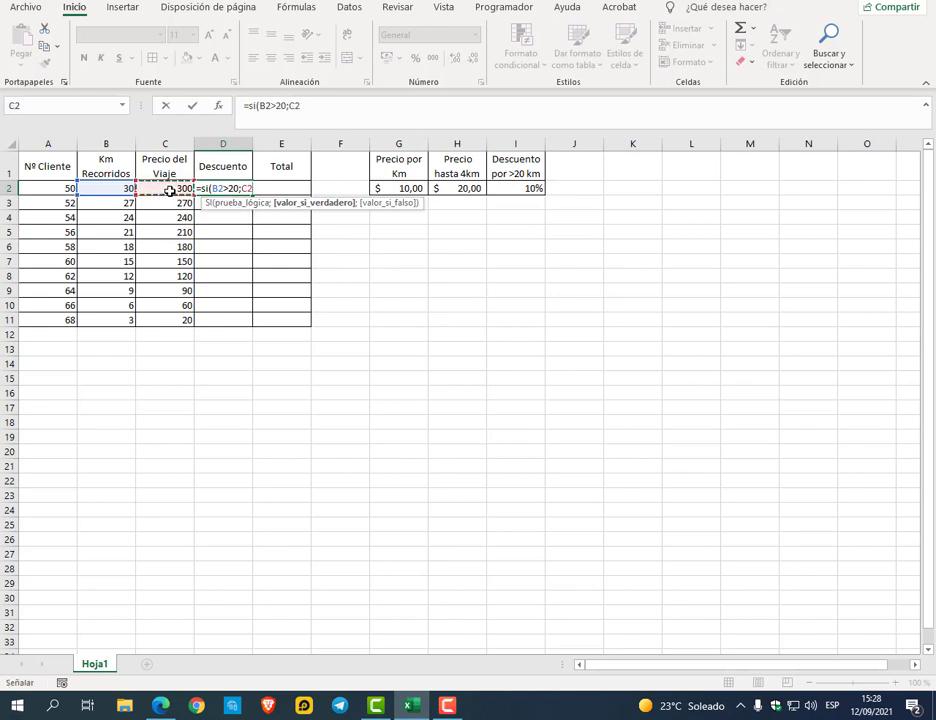
text(*)
click(533, 189)
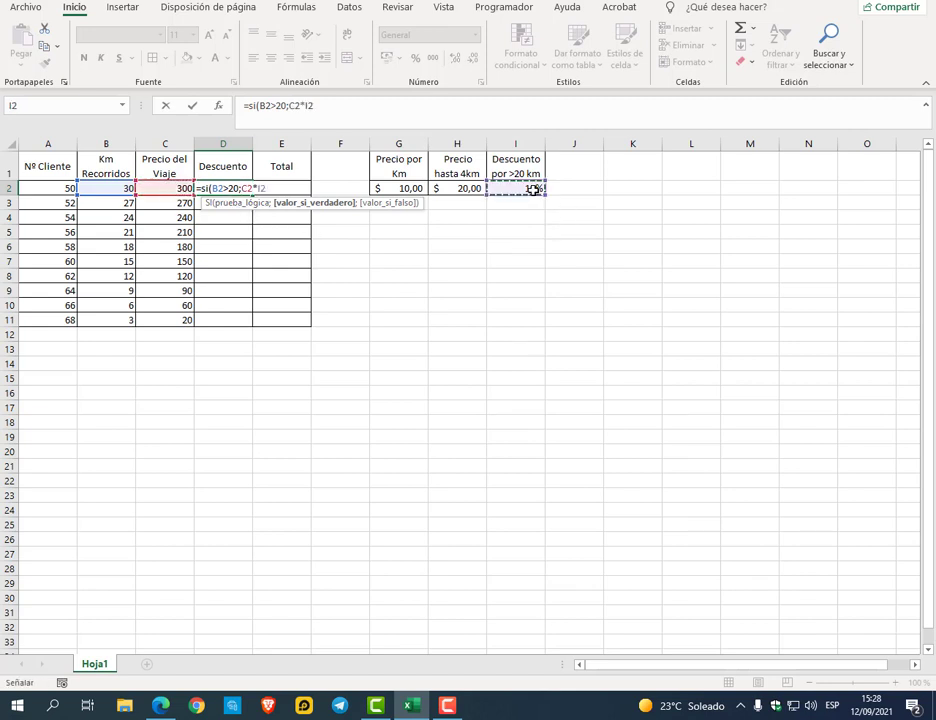
key(F4)
text(;)
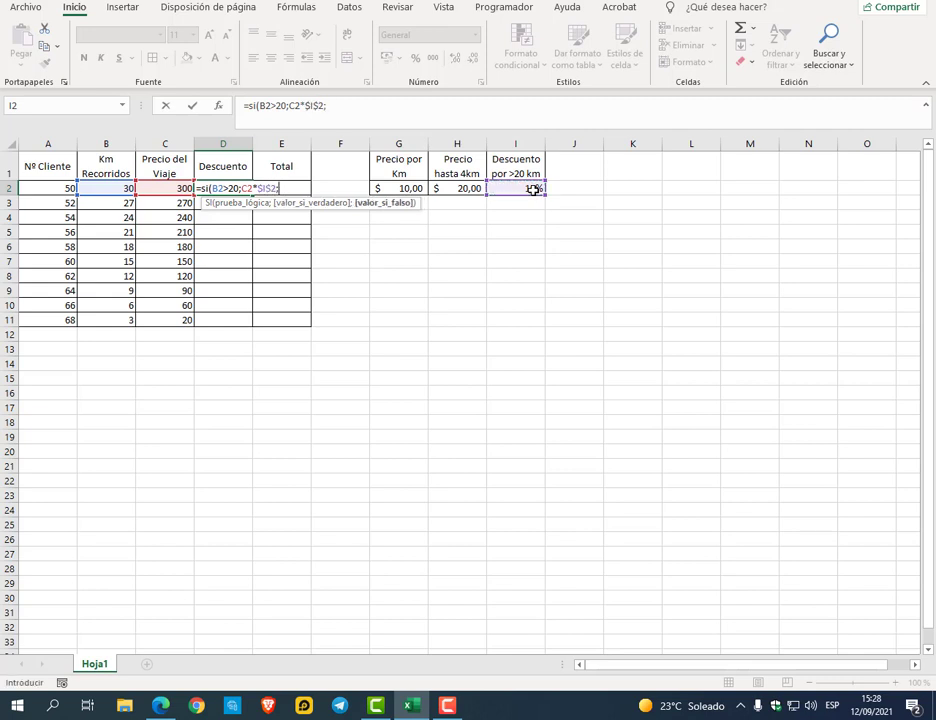
text(0))
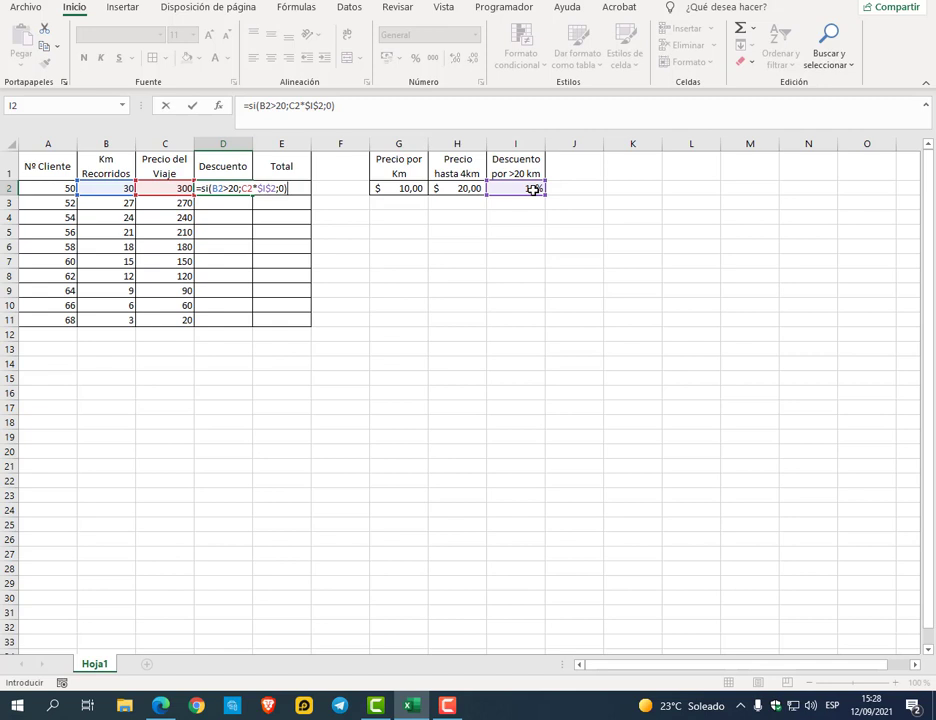
key(Return)
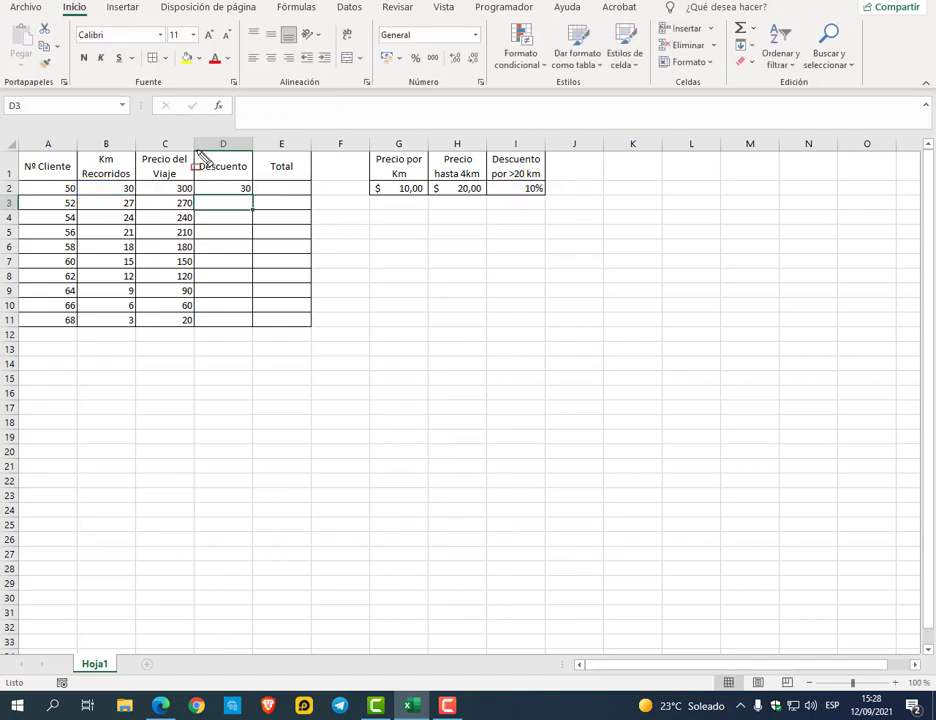
mouse_move(196, 150)
mouse_down()
mouse_move(250, 184)
mouse_move(253, 324)
mouse_up()
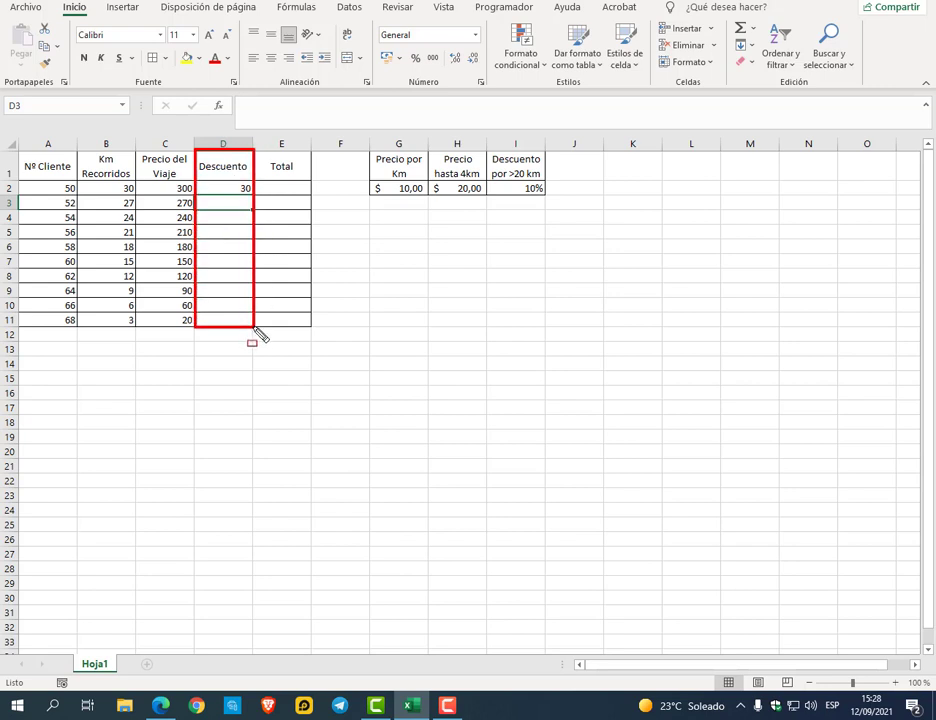
drag(348, 106, 308, 146)
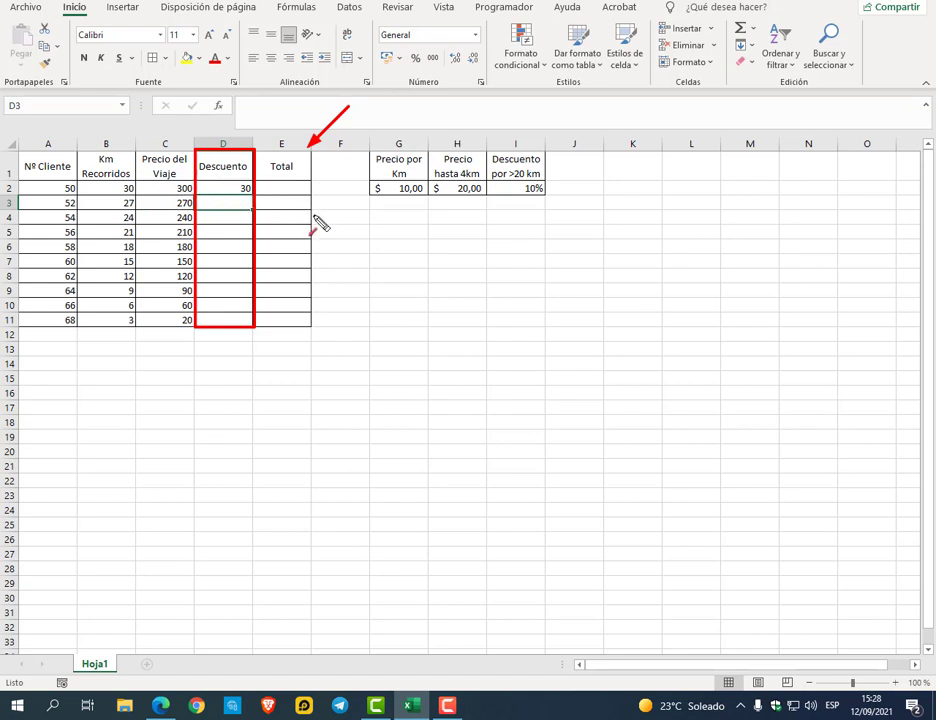
key(Escape)
Fill the Descuento formula from D2 down through D11
click(241, 188)
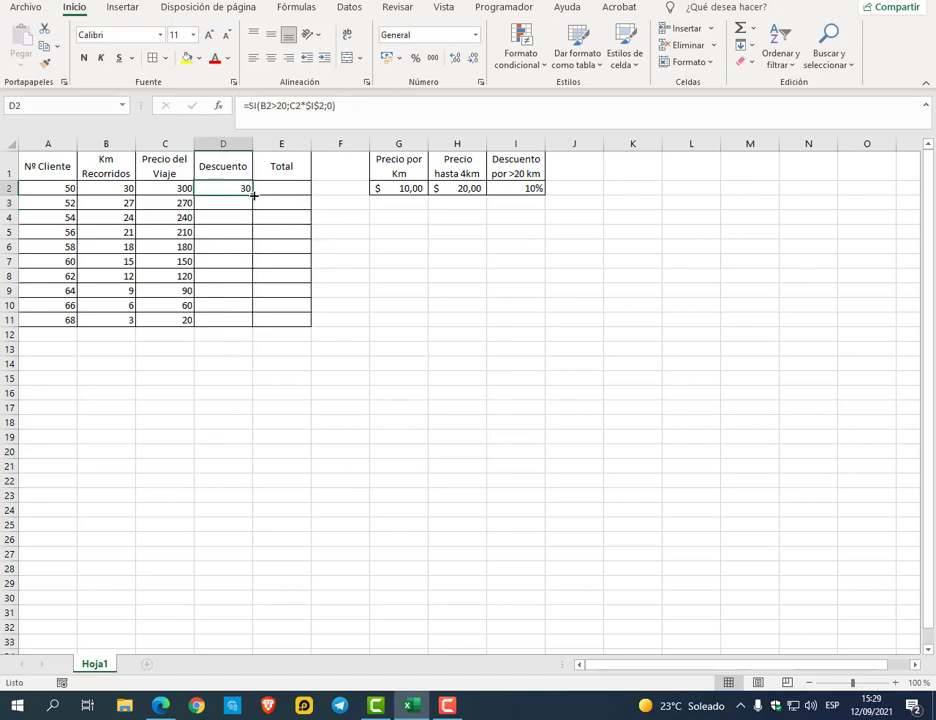
drag(253, 194, 242, 322)
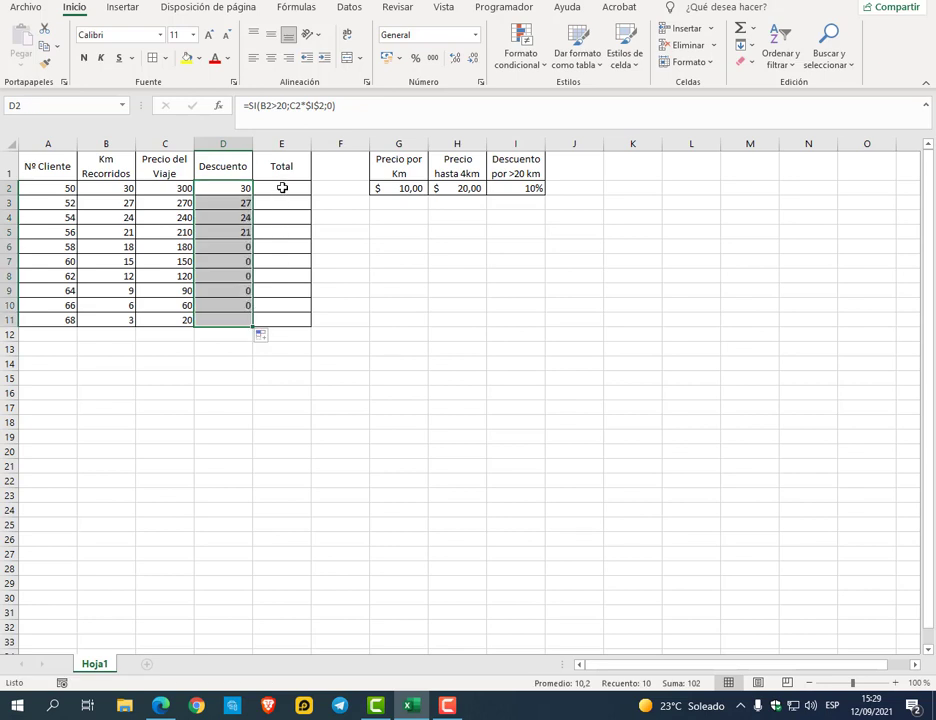
click(282, 188)
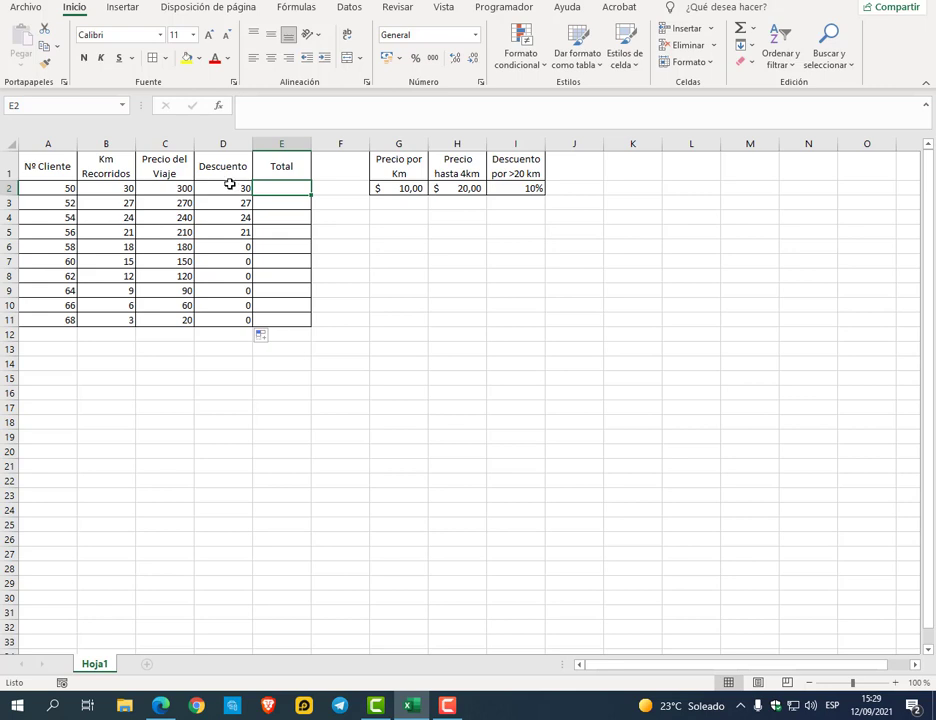
click(230, 188)
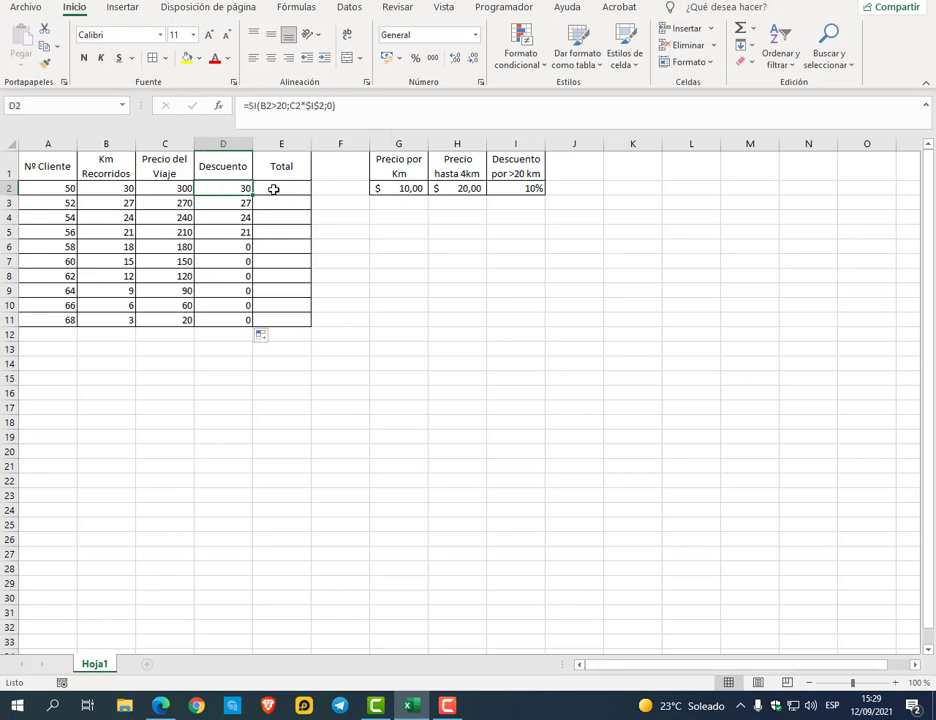
Enter the total formula =C2-D2 in E2 and fill it down through E11
click(274, 190)
text(=)
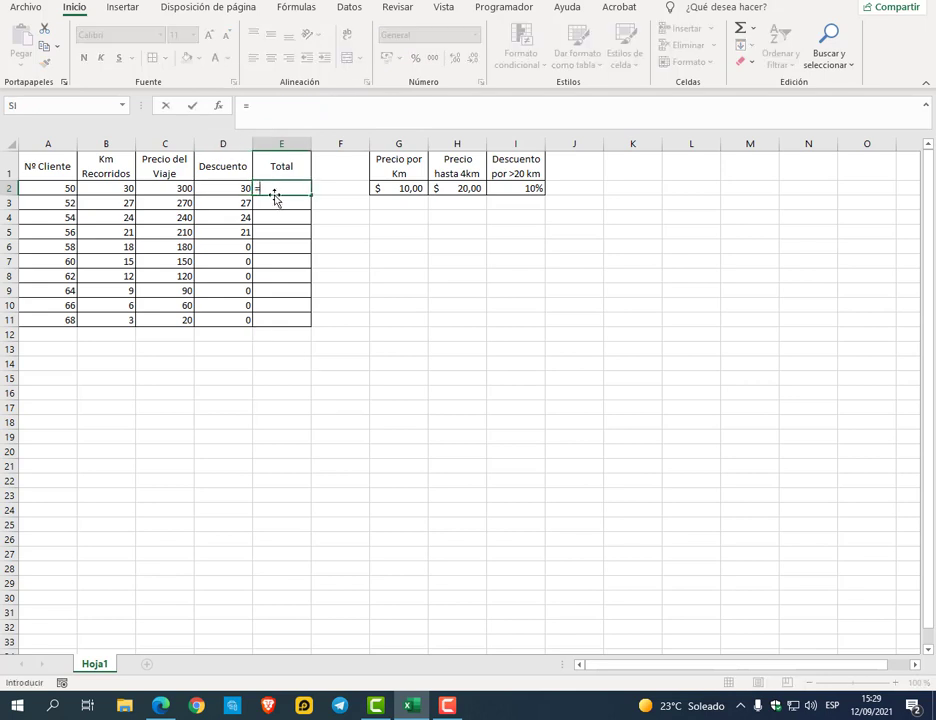
click(184, 188)
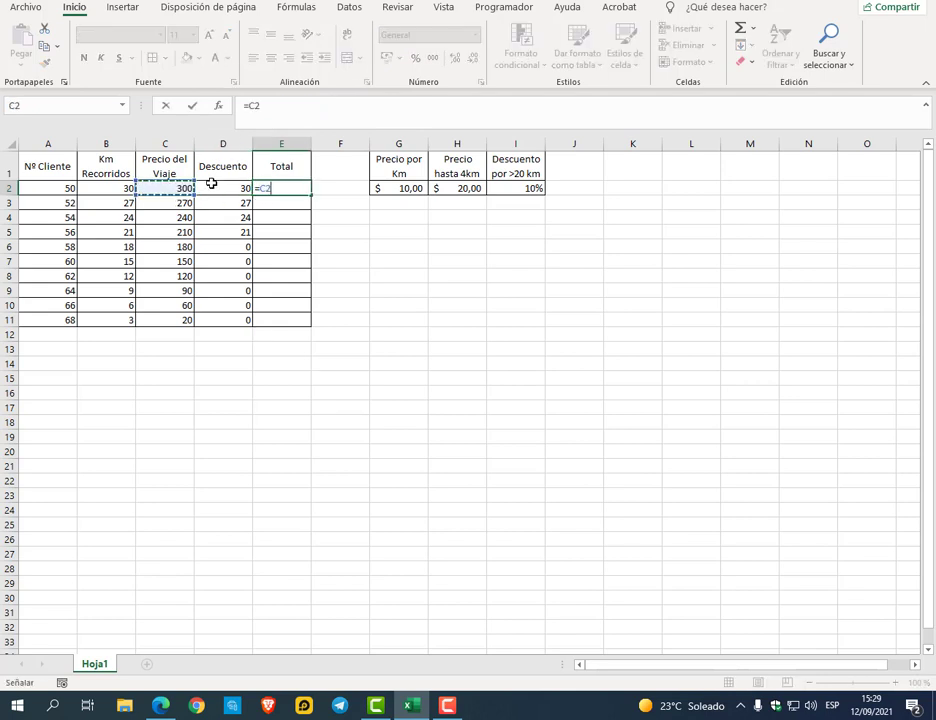
text(-)
click(222, 189)
key(Return)
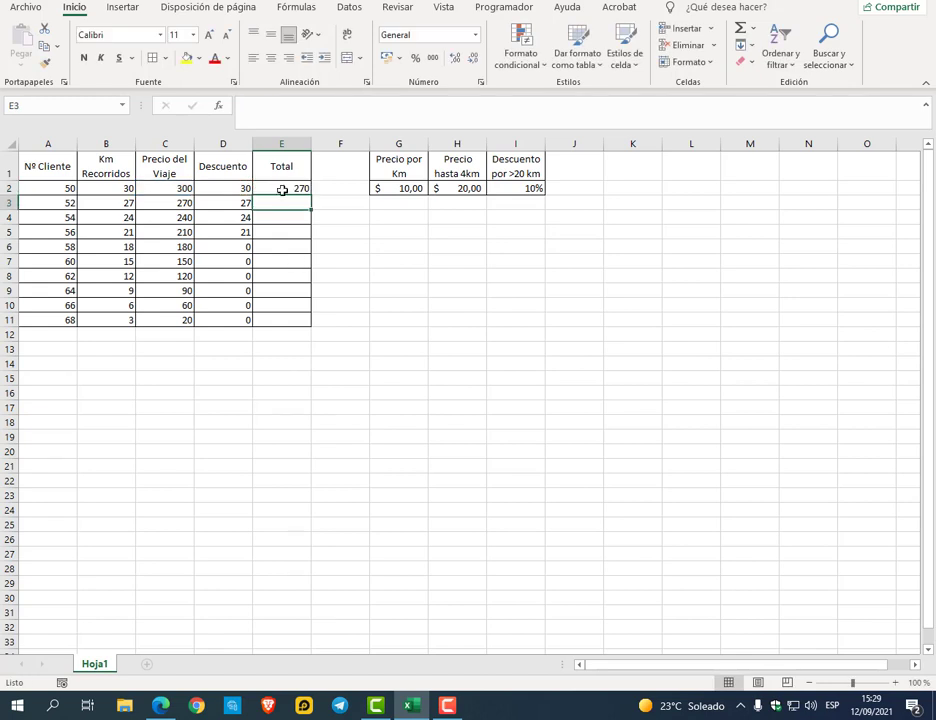
click(266, 187)
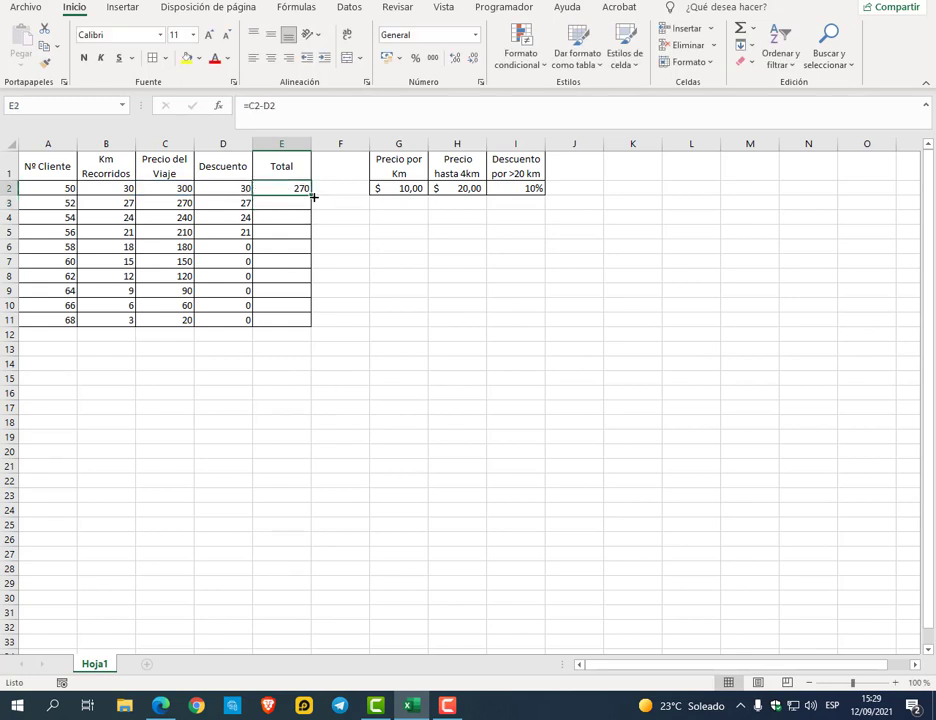
drag(313, 197, 313, 326)
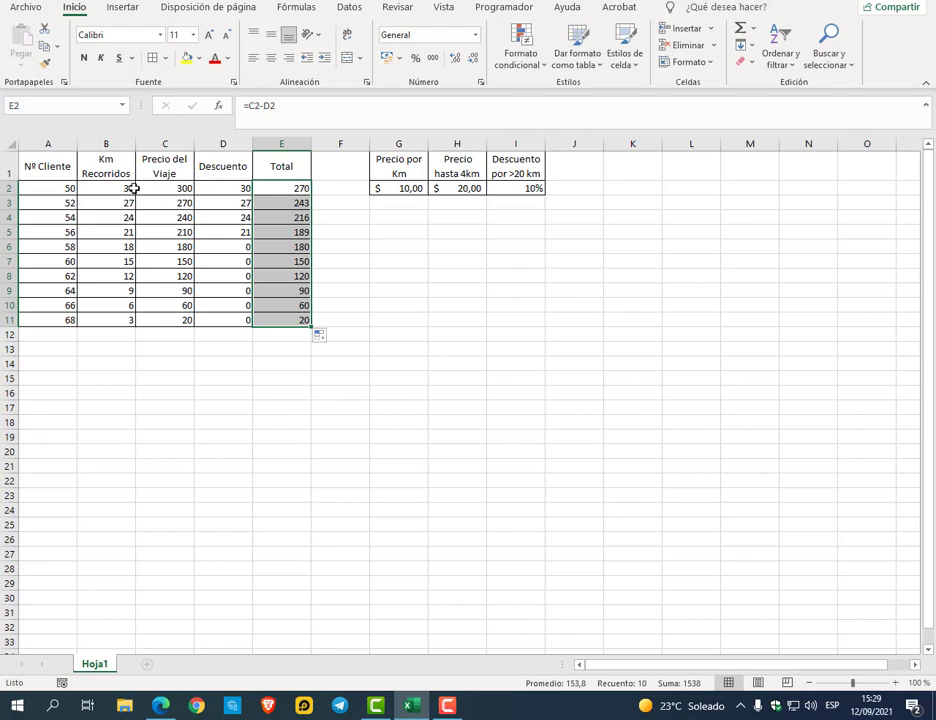
Apply the $ Español (Argentina) accounting format to the price, discount and total cells C2:E11
drag(160, 188, 278, 318)
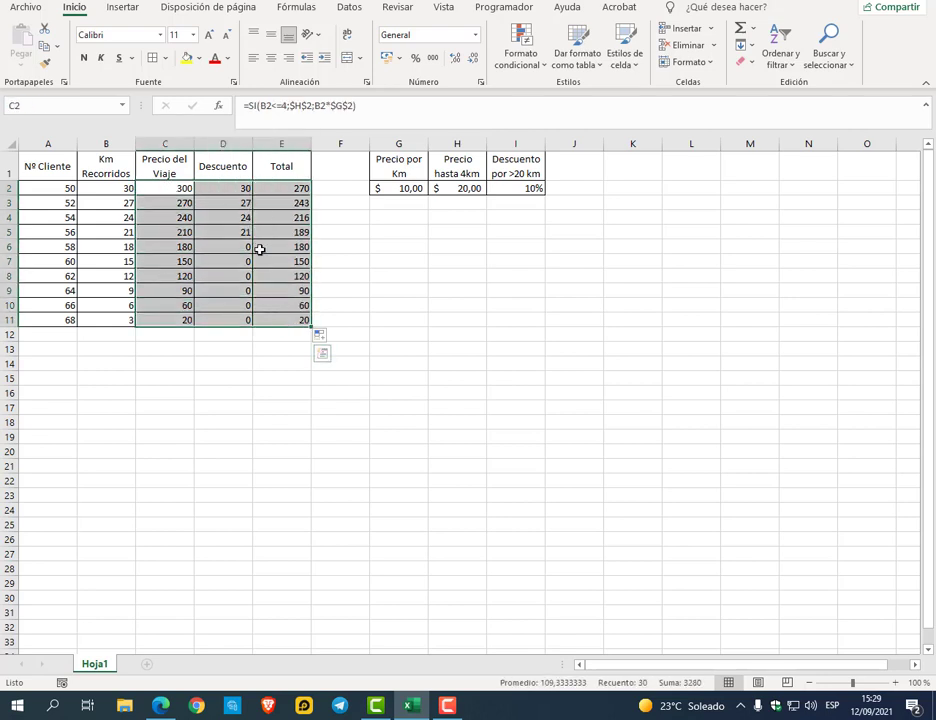
click(398, 57)
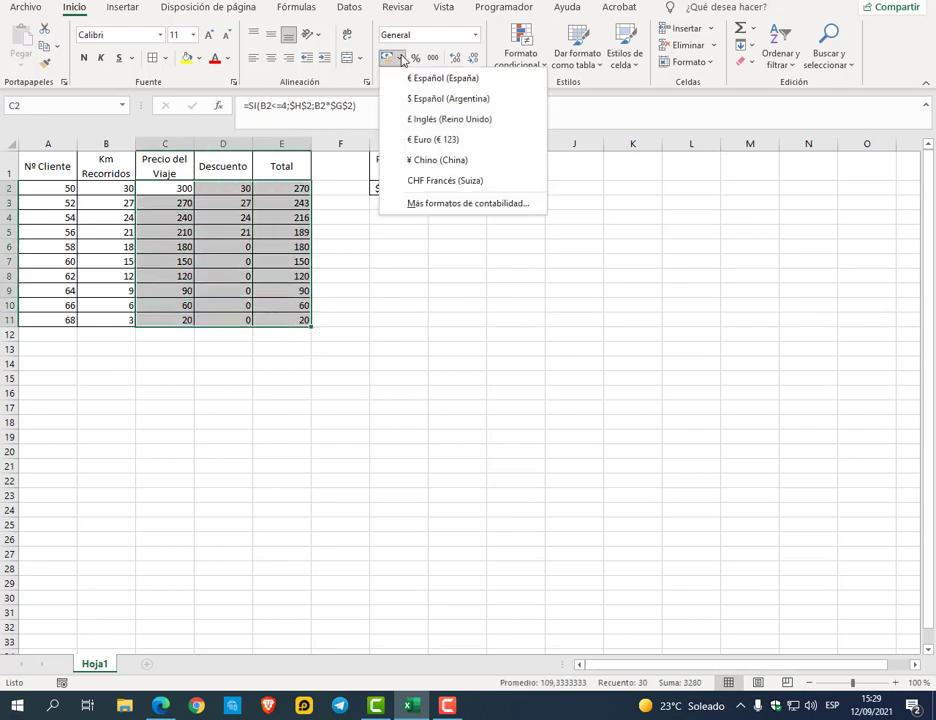
click(432, 99)
click(390, 262)
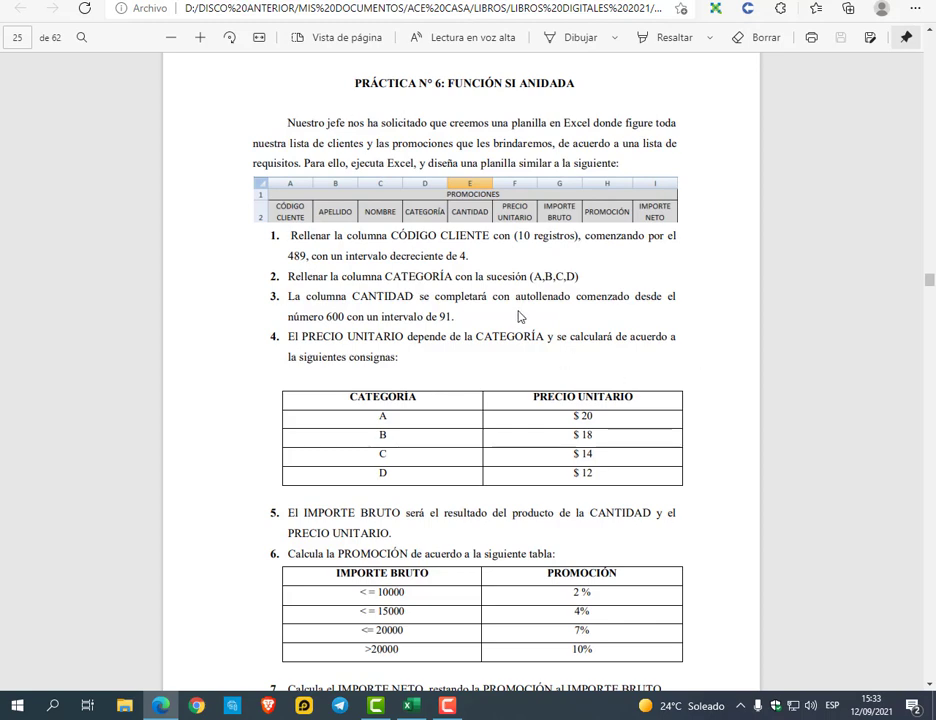
Review the Práctica N° 6 nested SI instructions and tables in the PDF, and switch to the Libro3 workbook in Excel
scroll(535, 246, down, 2)
scroll(519, 298, up, 2)
scroll(312, 155, down, 2)
key(alt+Tab)
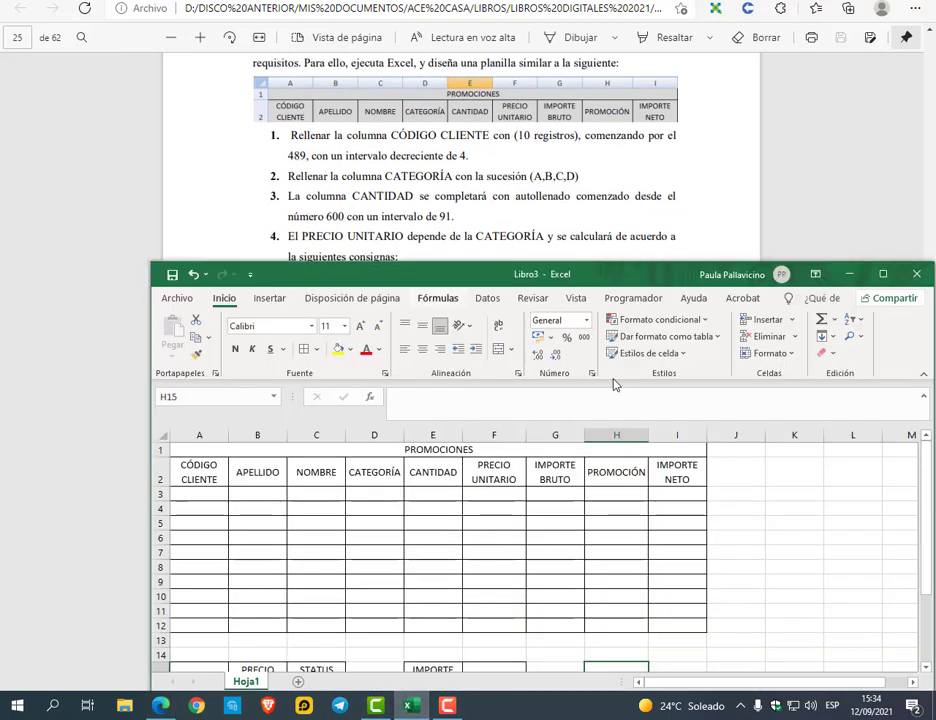
Enter 489 in A3 and fill the CÓDIGO CLIENTE column through A12 with a series decreasing by 4
click(205, 494)
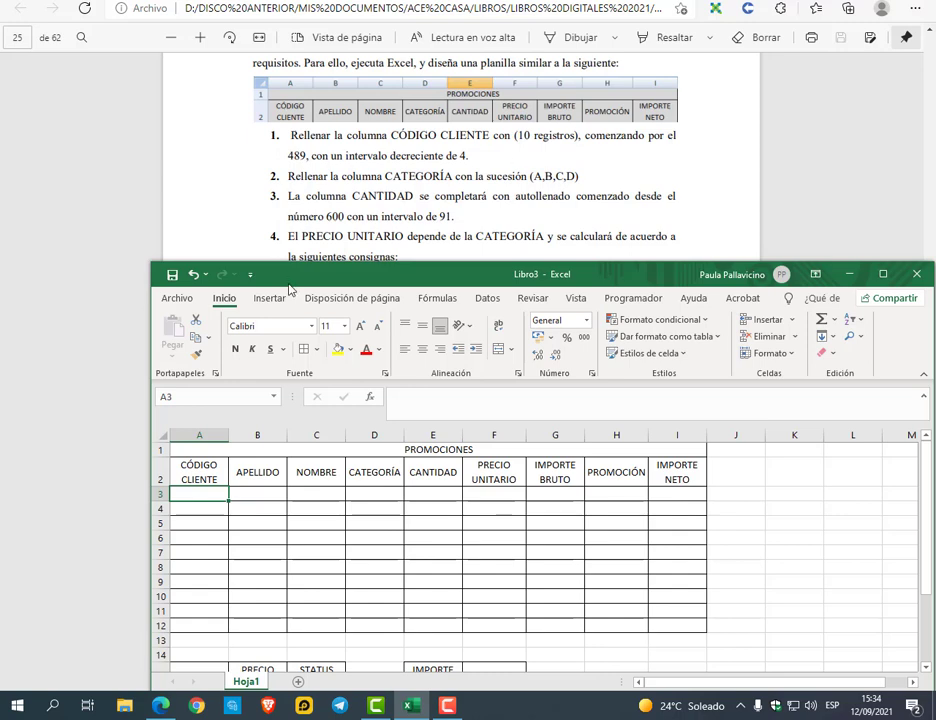
text(489)
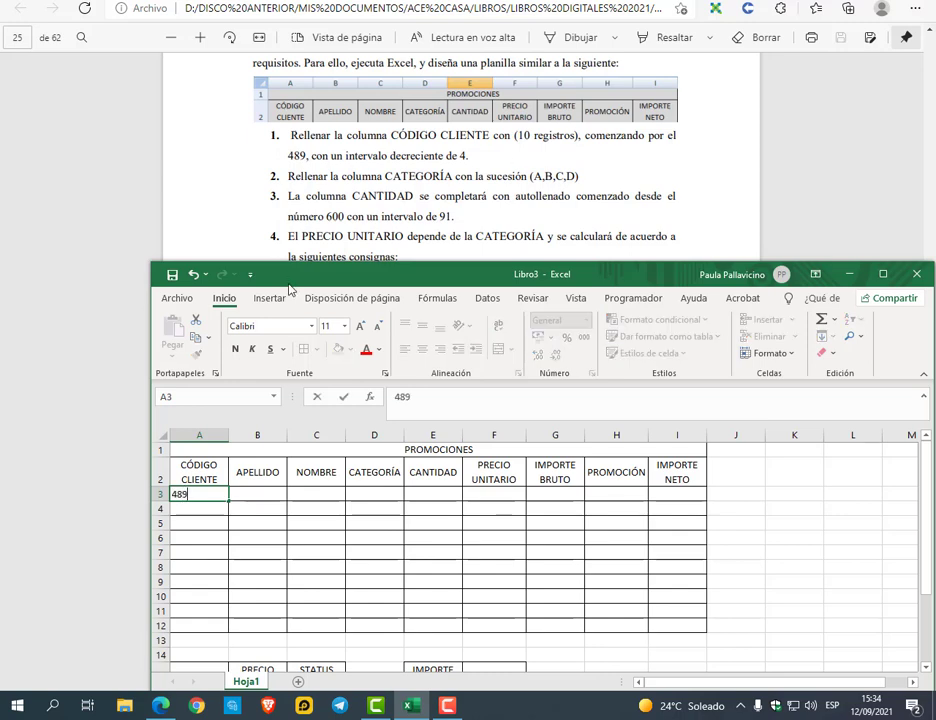
key(Return)
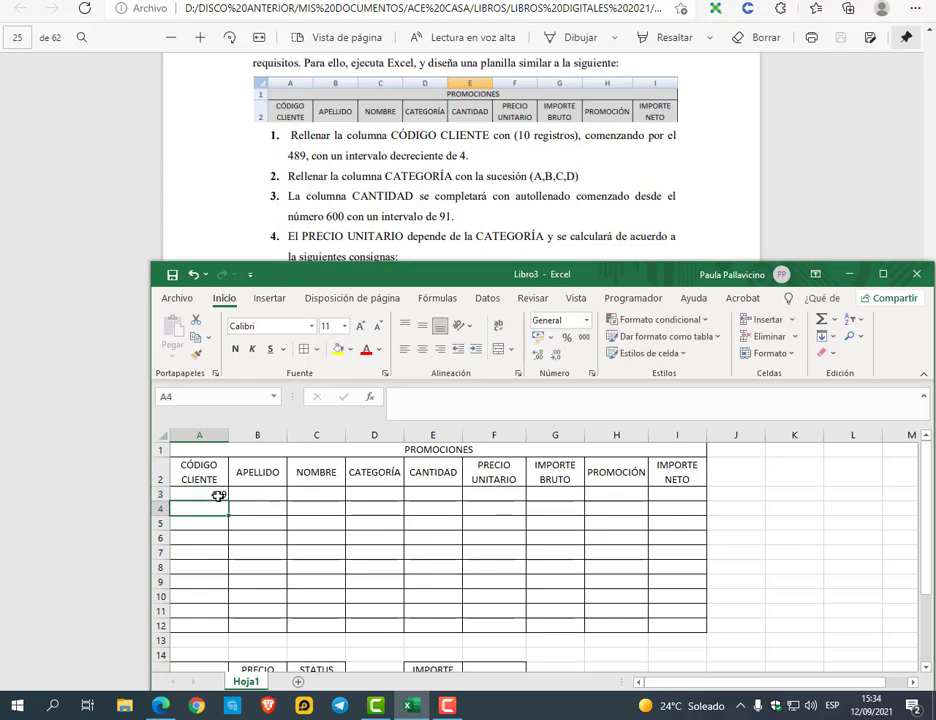
drag(218, 496, 215, 625)
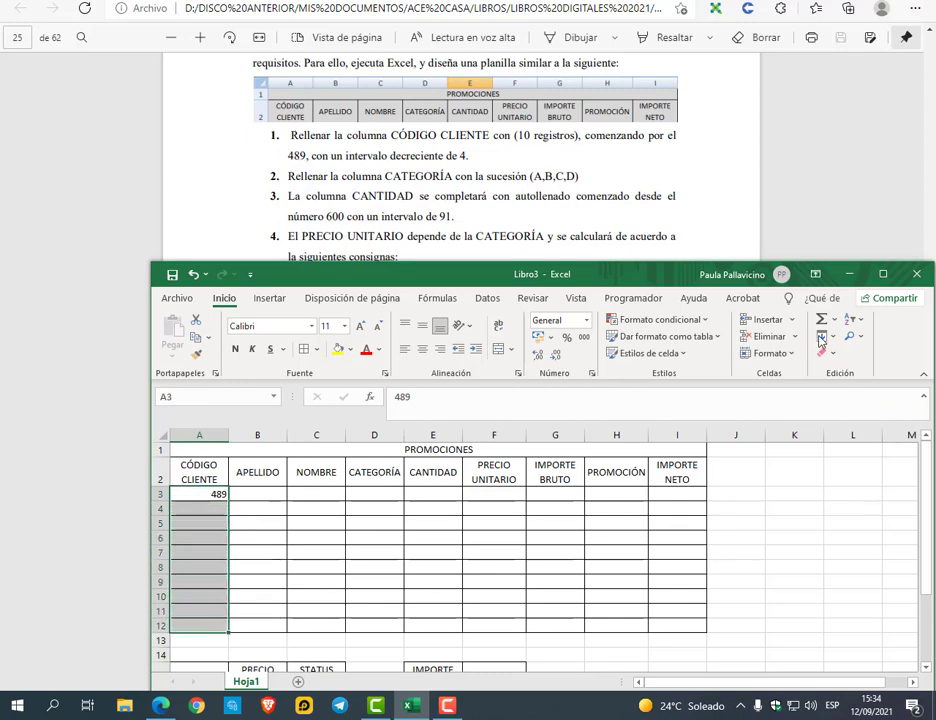
click(821, 337)
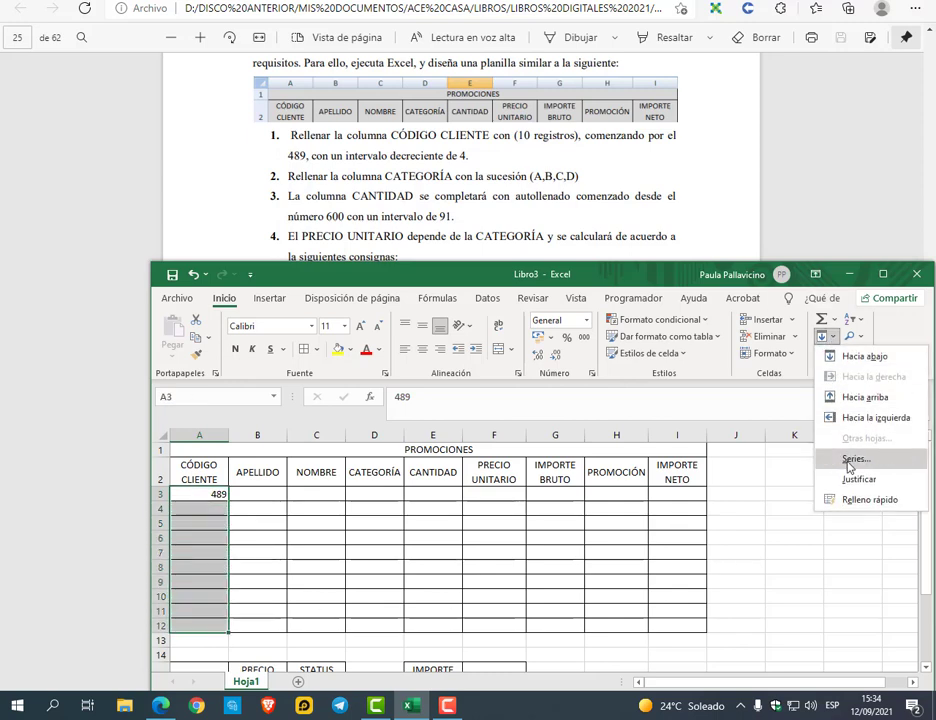
click(849, 459)
key(Return)
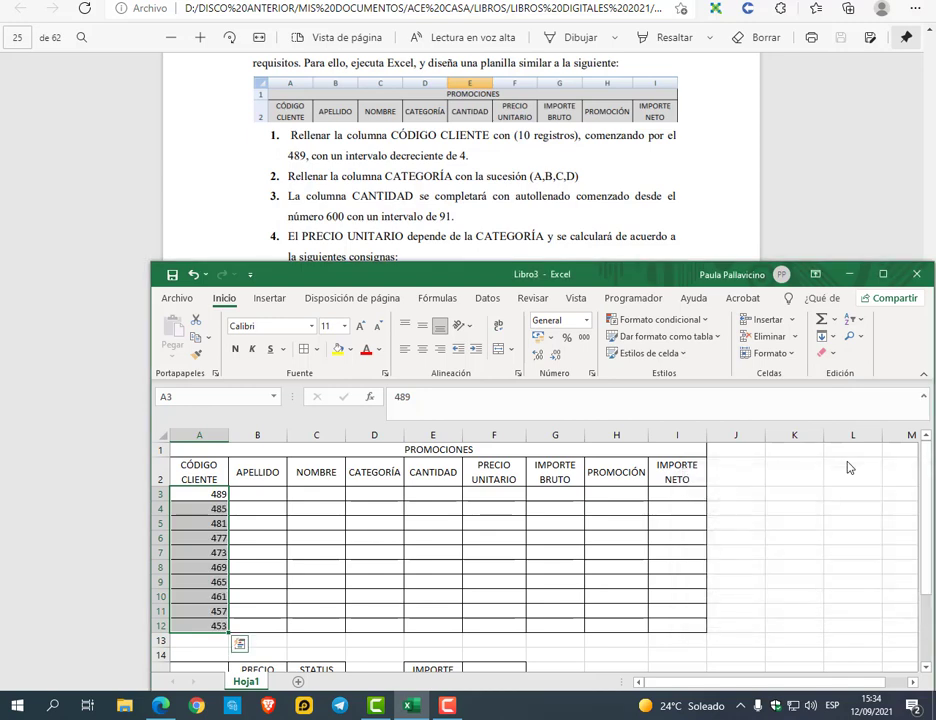
click(273, 496)
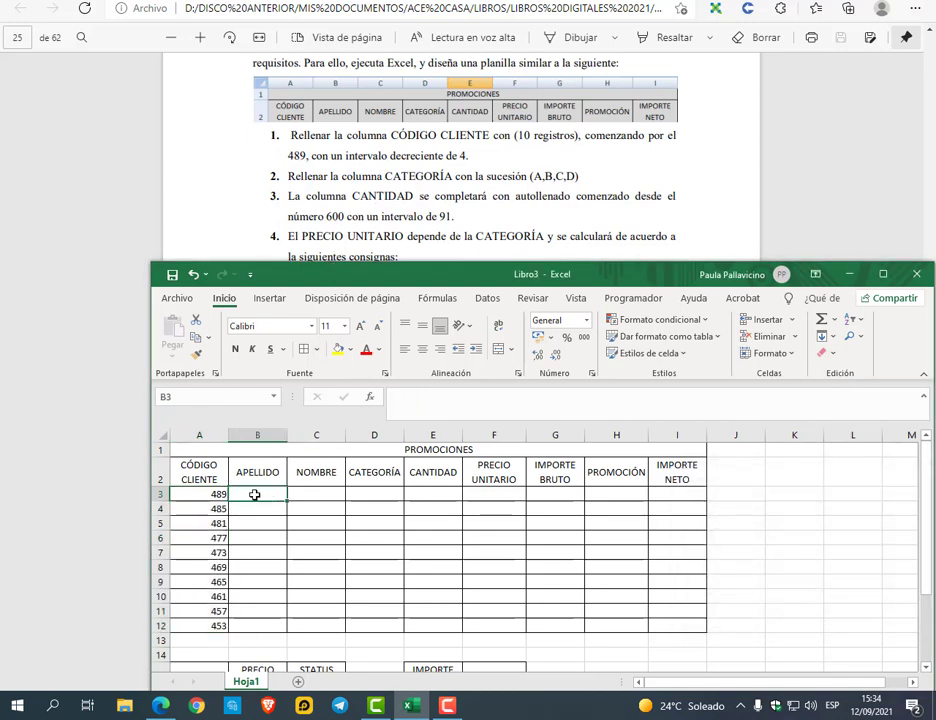
drag(253, 495, 309, 622)
Add list data validation to the CATEGORÍA cells D3:D6, using =$A$16:$A$19 as the source
click(400, 495)
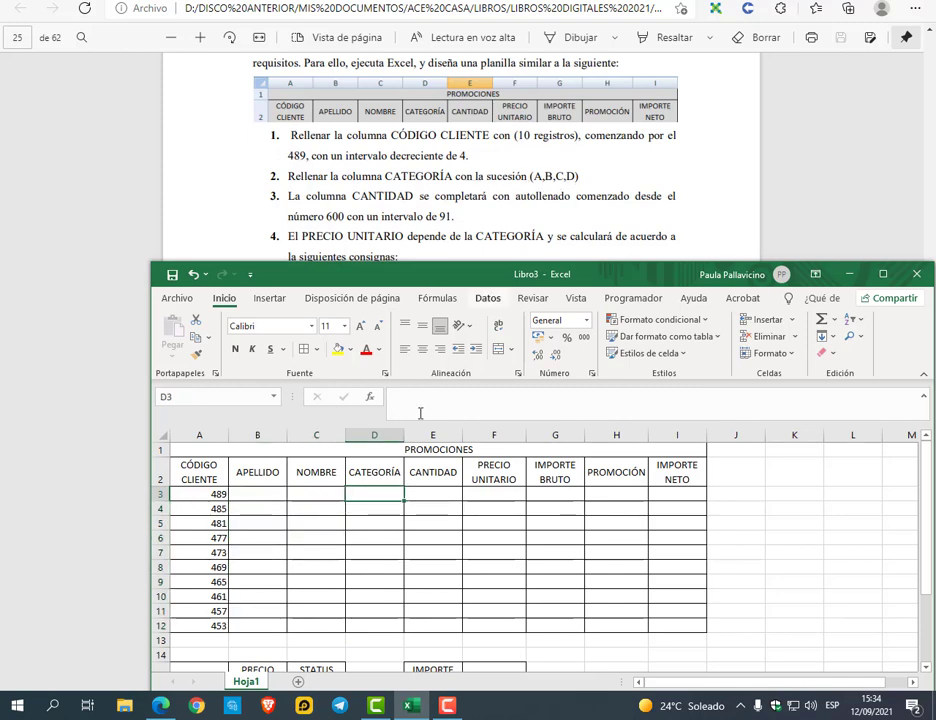
click(883, 274)
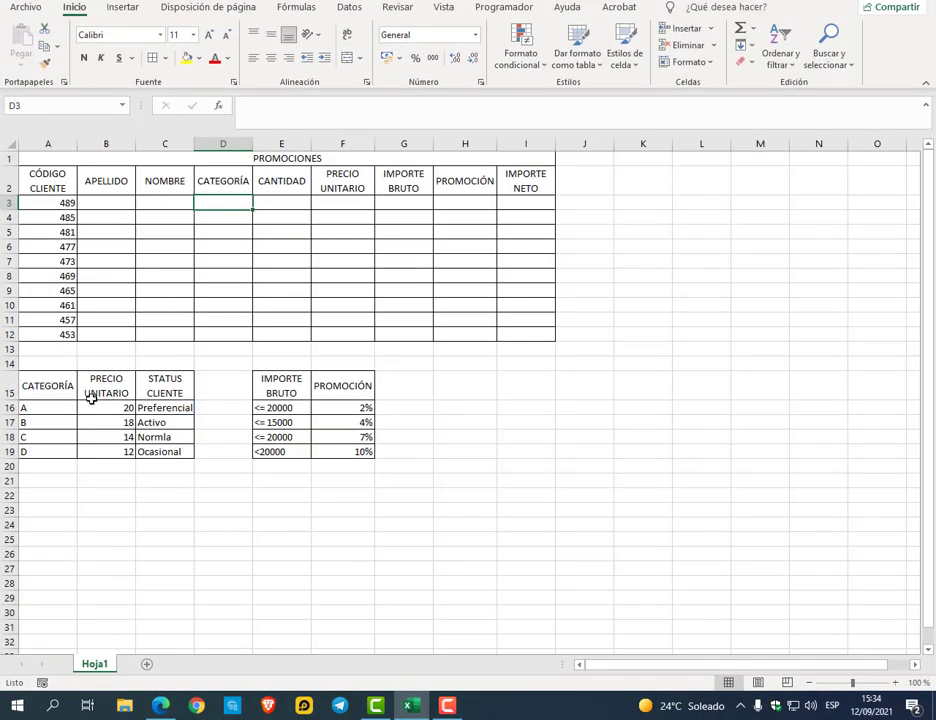
drag(229, 204, 232, 246)
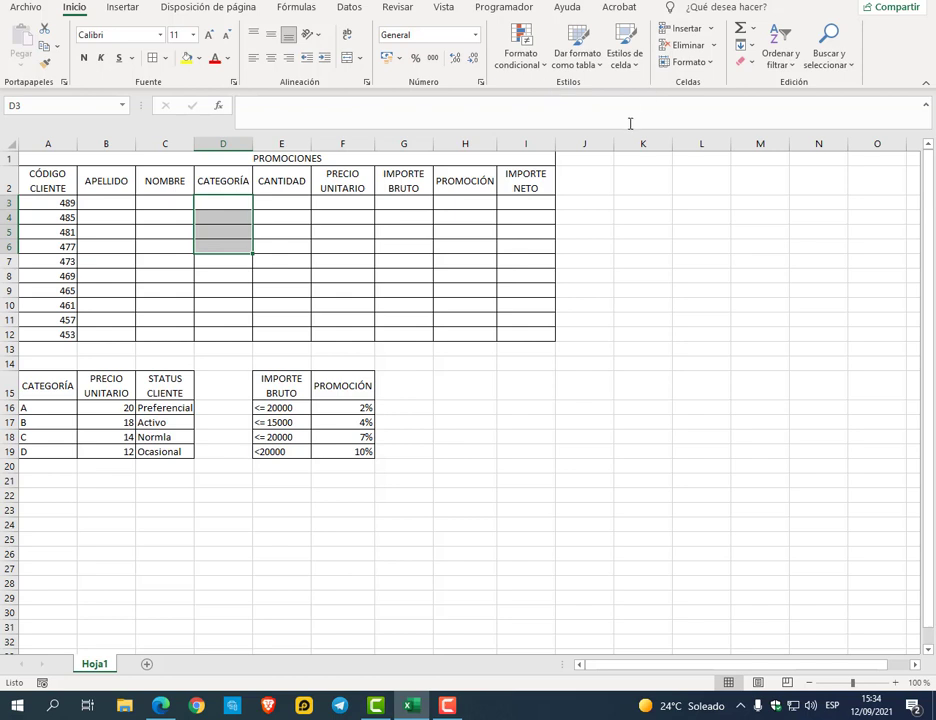
click(349, 7)
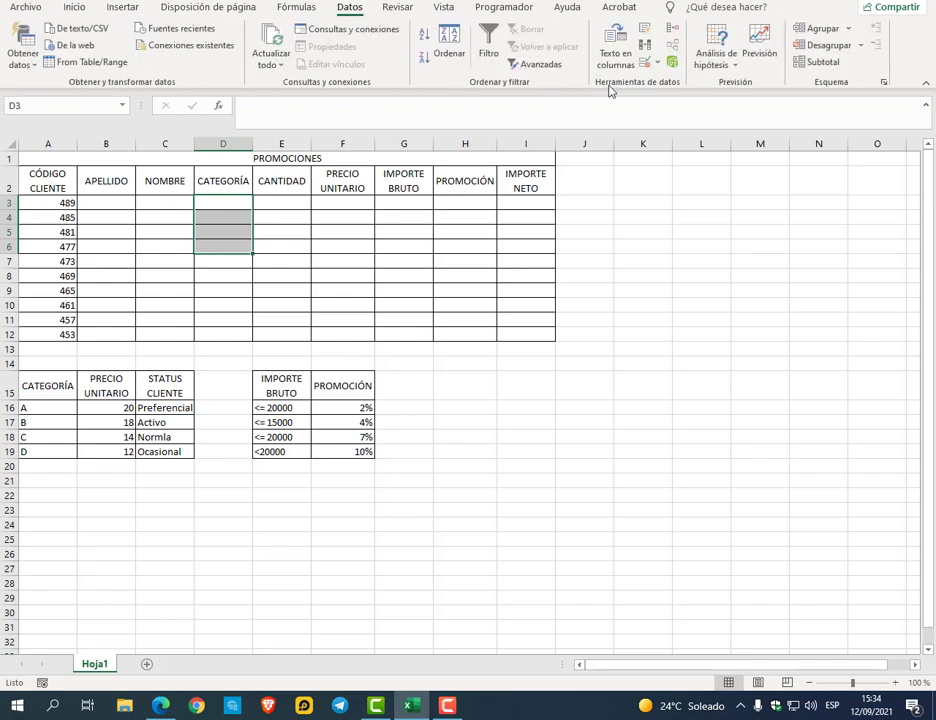
click(657, 63)
click(665, 79)
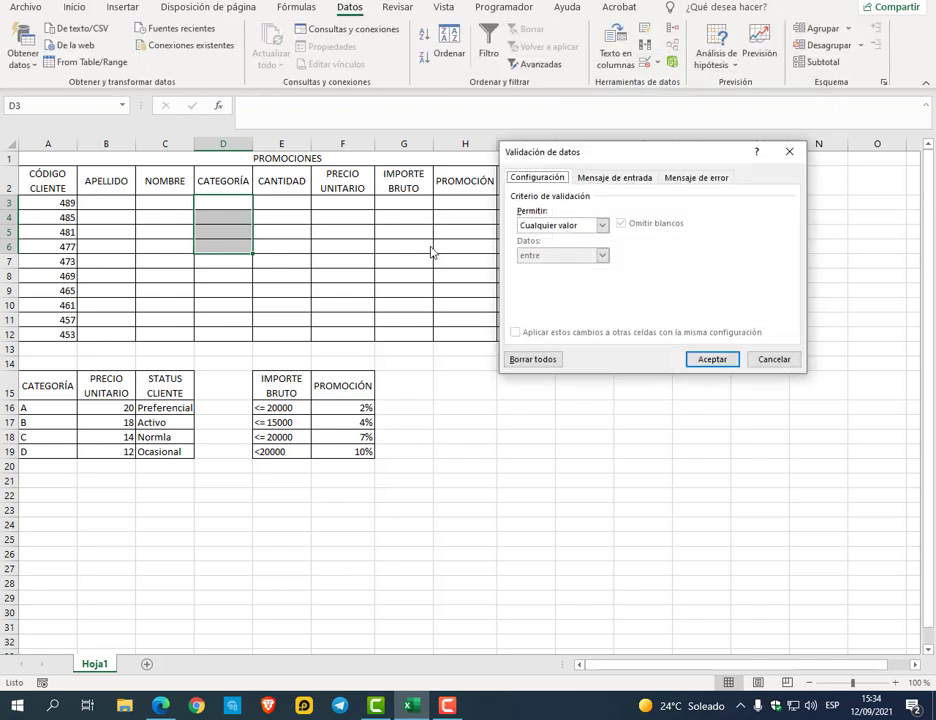
click(602, 225)
click(562, 267)
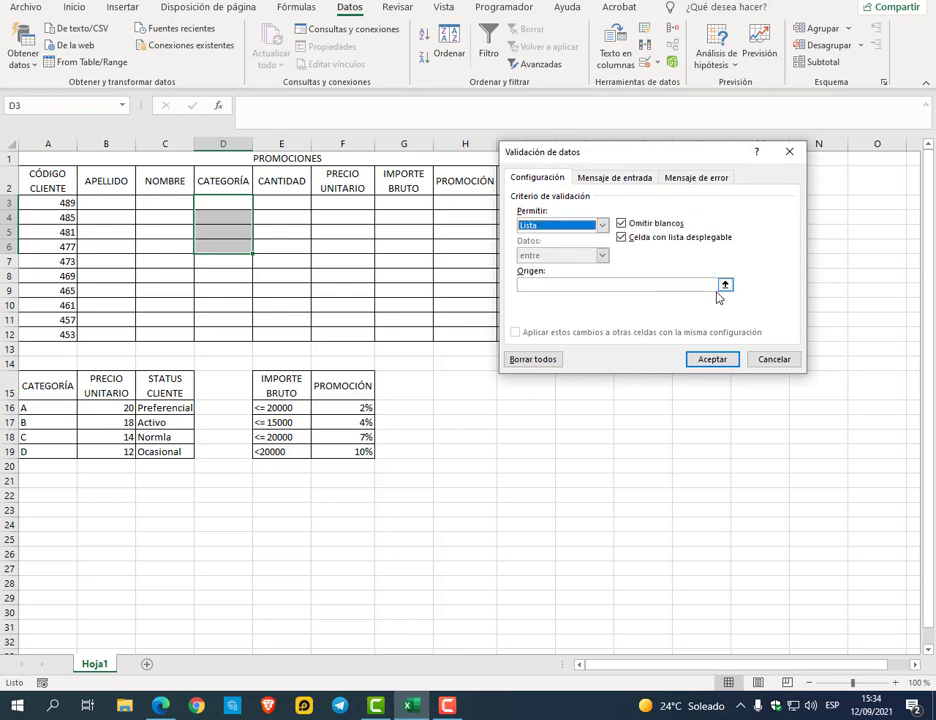
click(725, 284)
drag(60, 406, 67, 453)
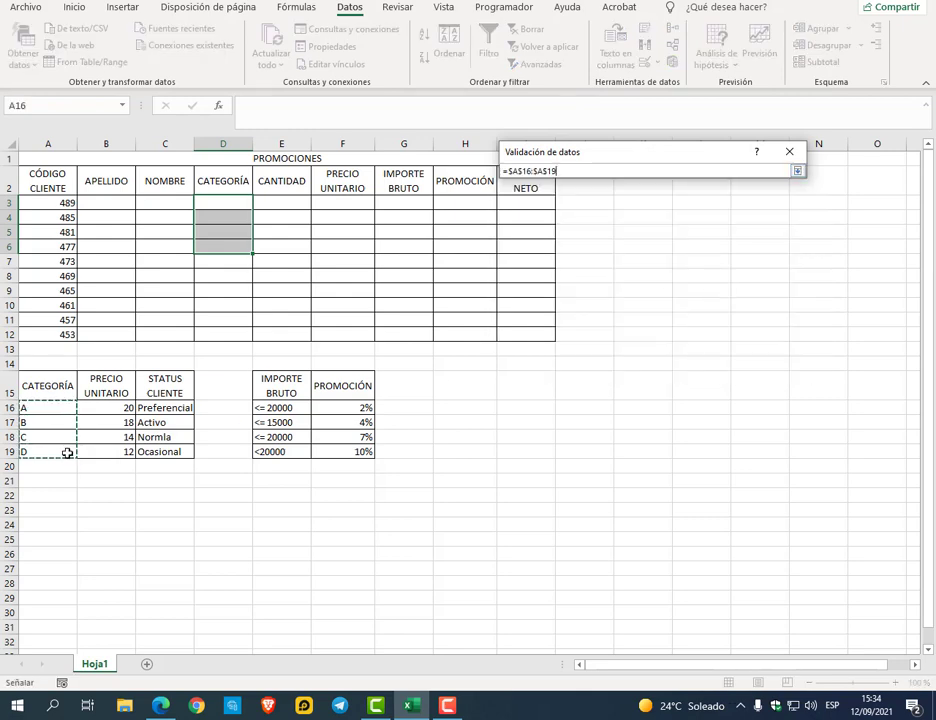
click(797, 171)
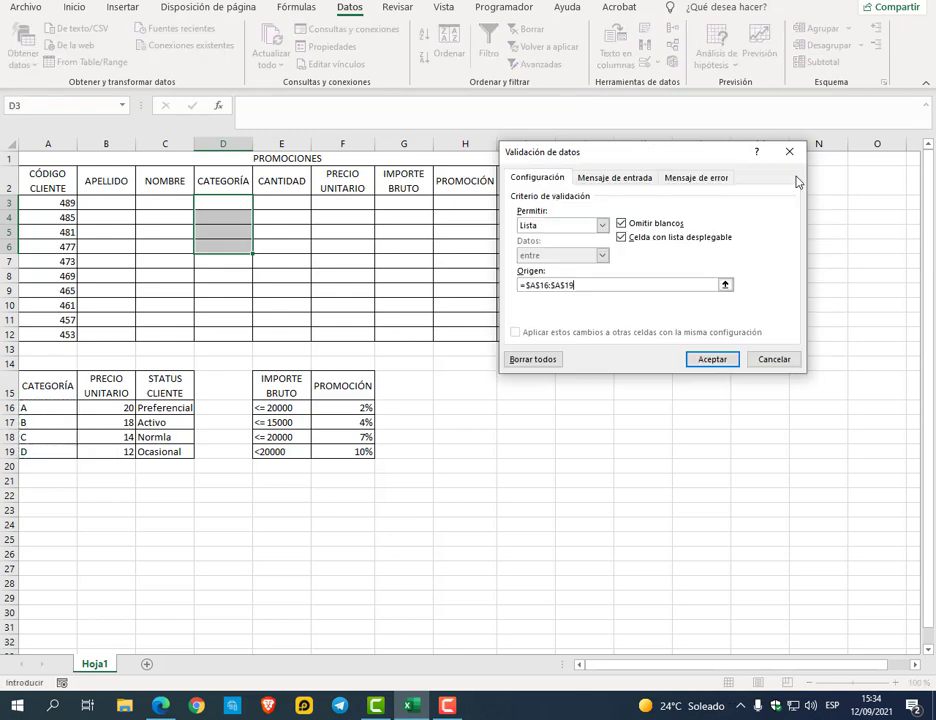
click(710, 359)
Choose categories A, D, B and C in D3:D6 and fill the CATEGORÍA column with category letters through D12
click(222, 203)
click(258, 203)
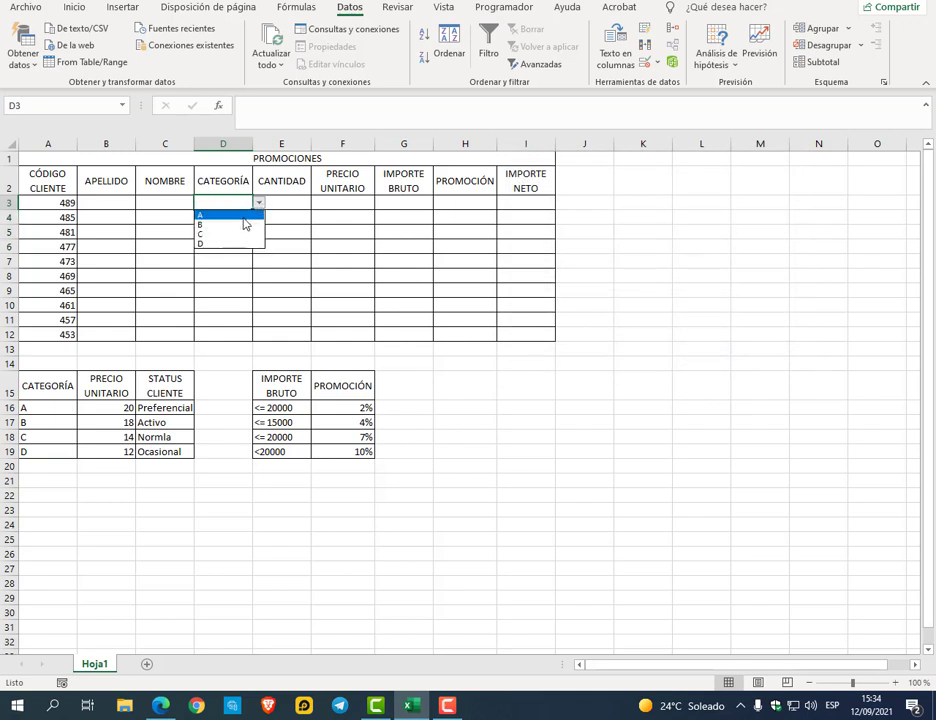
click(243, 216)
click(240, 217)
click(258, 217)
click(240, 256)
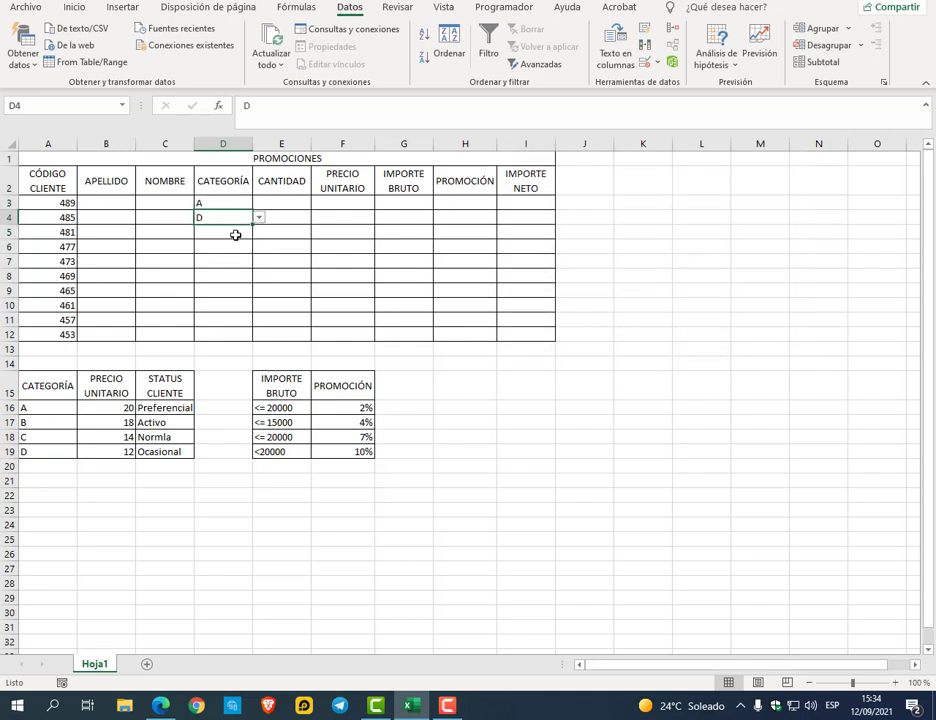
click(235, 234)
click(258, 232)
click(232, 253)
click(236, 248)
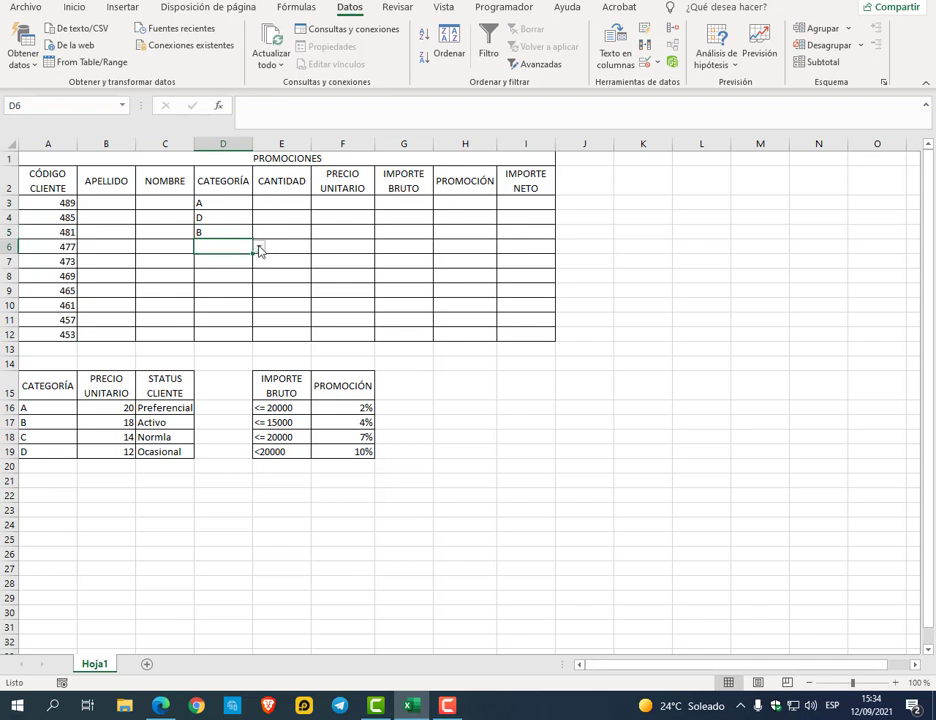
click(258, 250)
click(232, 288)
click(234, 306)
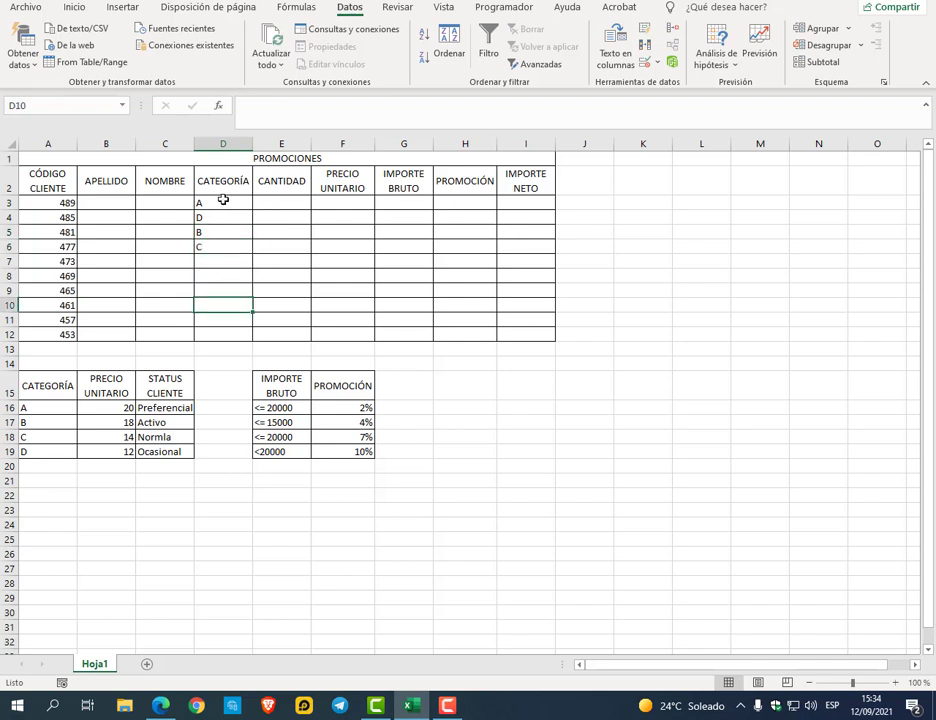
drag(223, 200, 250, 344)
Enter 600 in E3 and fill the CANTIDAD column through E12 with a linear series in increments of 91
click(295, 233)
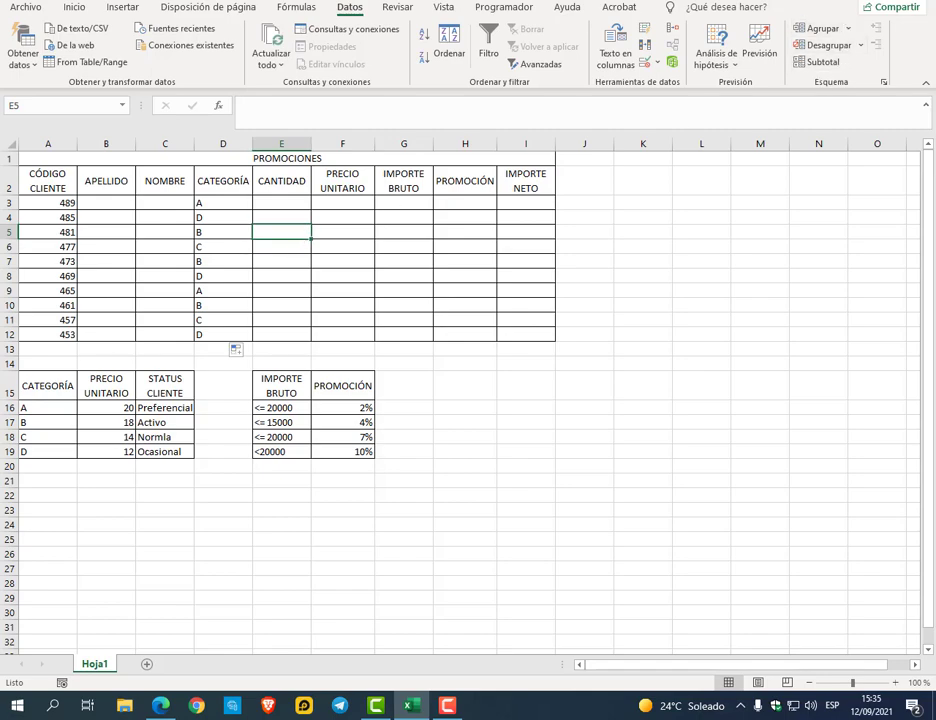
key(super+Down)
scroll(423, 201, down, 2)
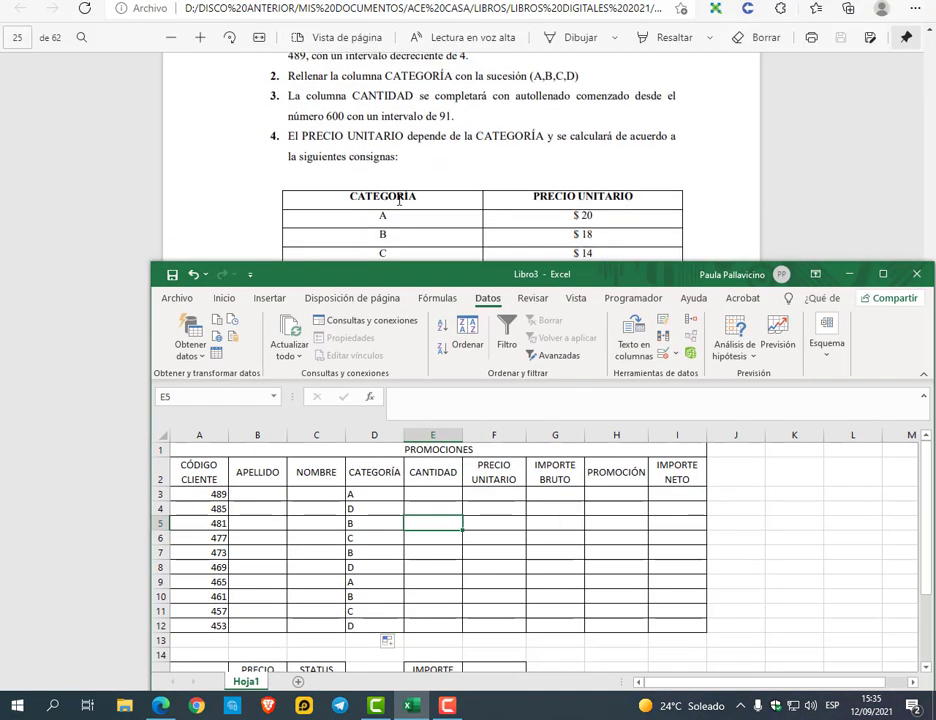
drag(566, 273, 531, 219)
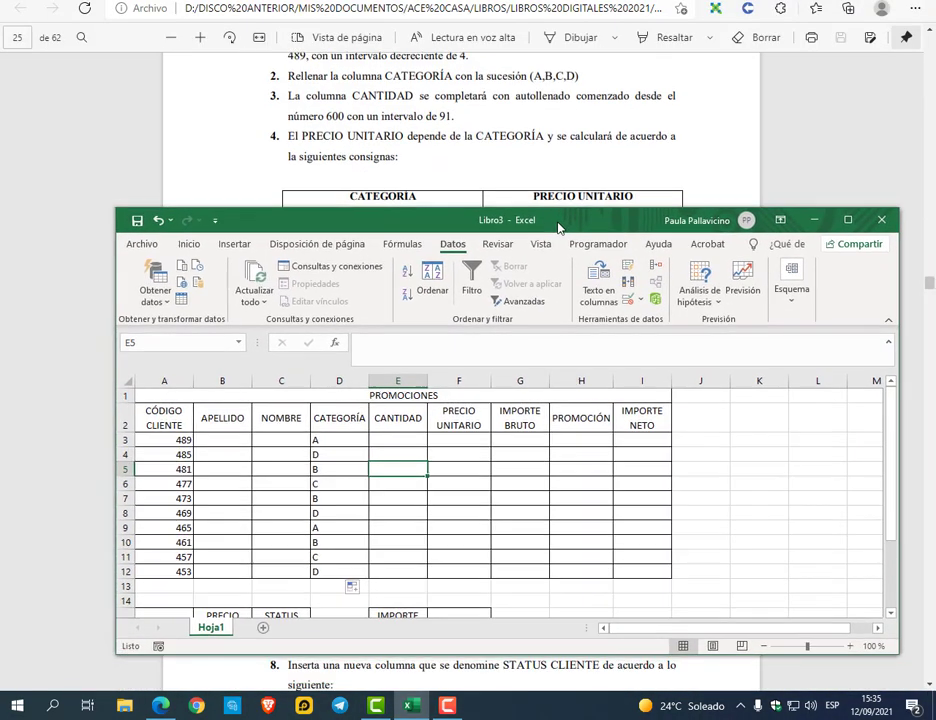
click(405, 440)
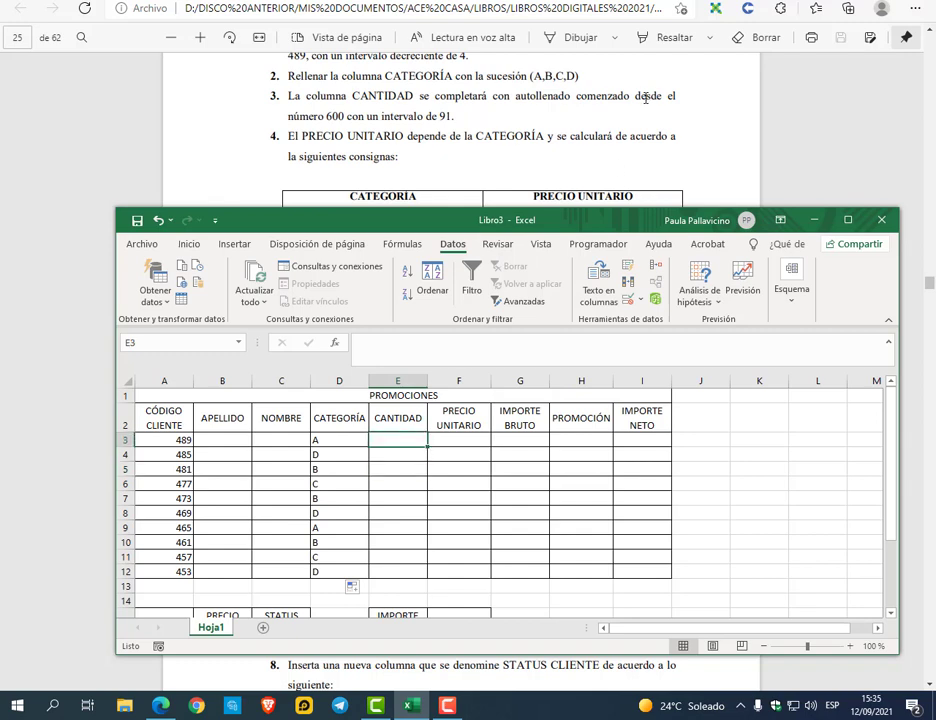
text(600)
key(Return)
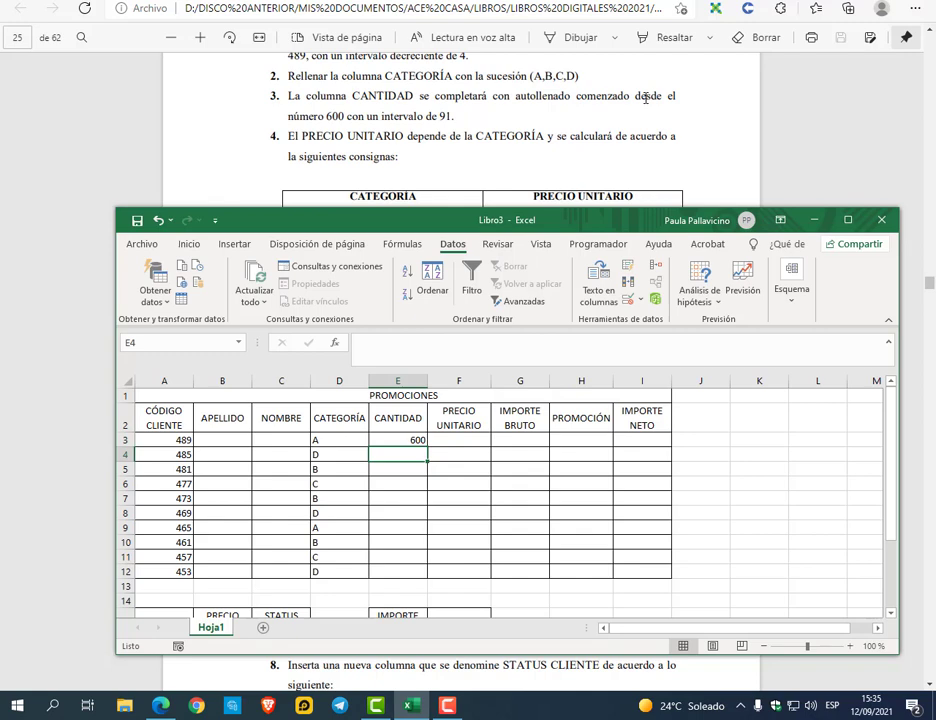
drag(386, 440, 420, 566)
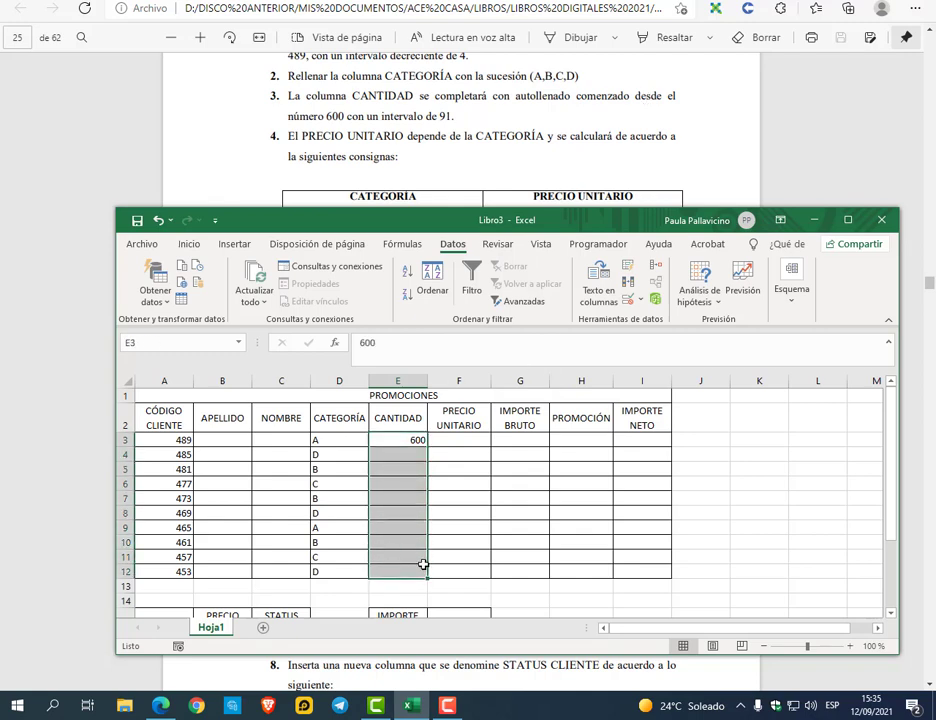
click(189, 244)
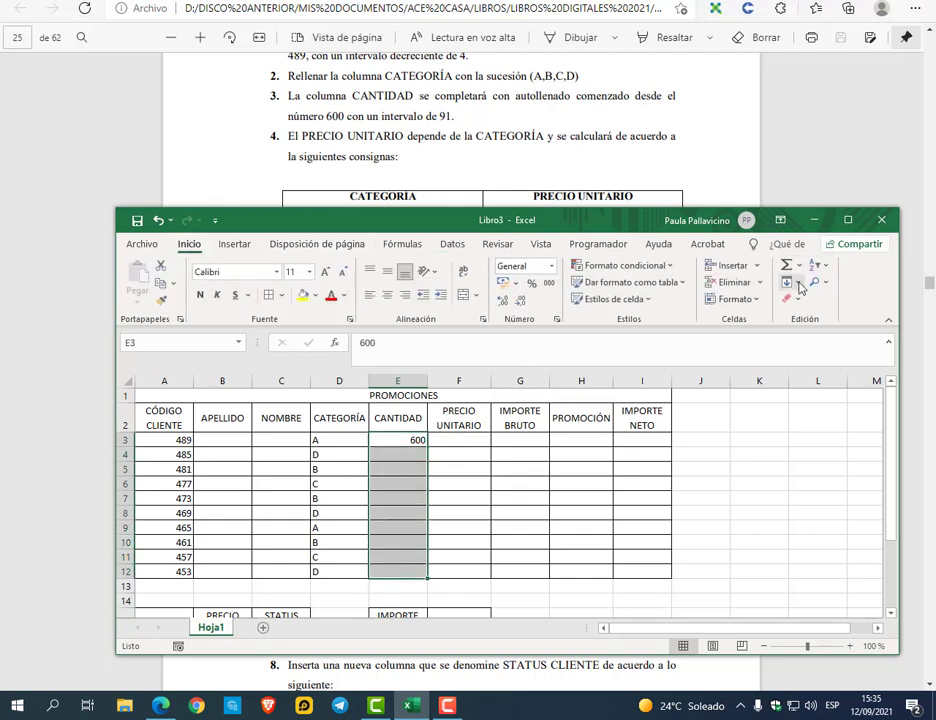
click(786, 282)
click(818, 406)
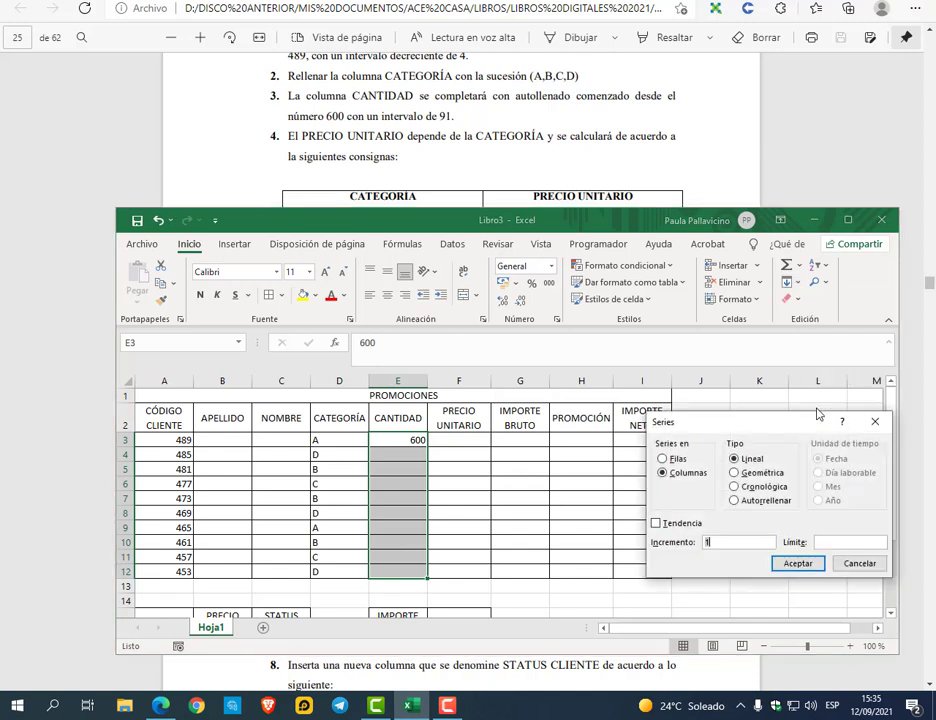
text(91)
key(Return)
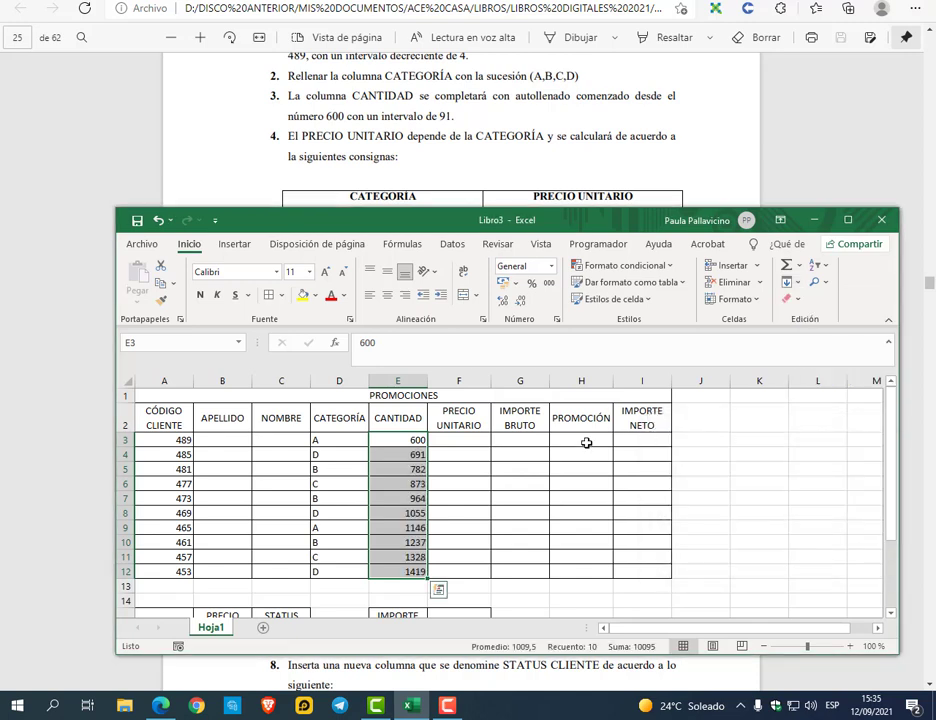
Apply the $ Español (Argentina) accounting format to the unit prices in B16:B19 and widen column C slightly
click(464, 443)
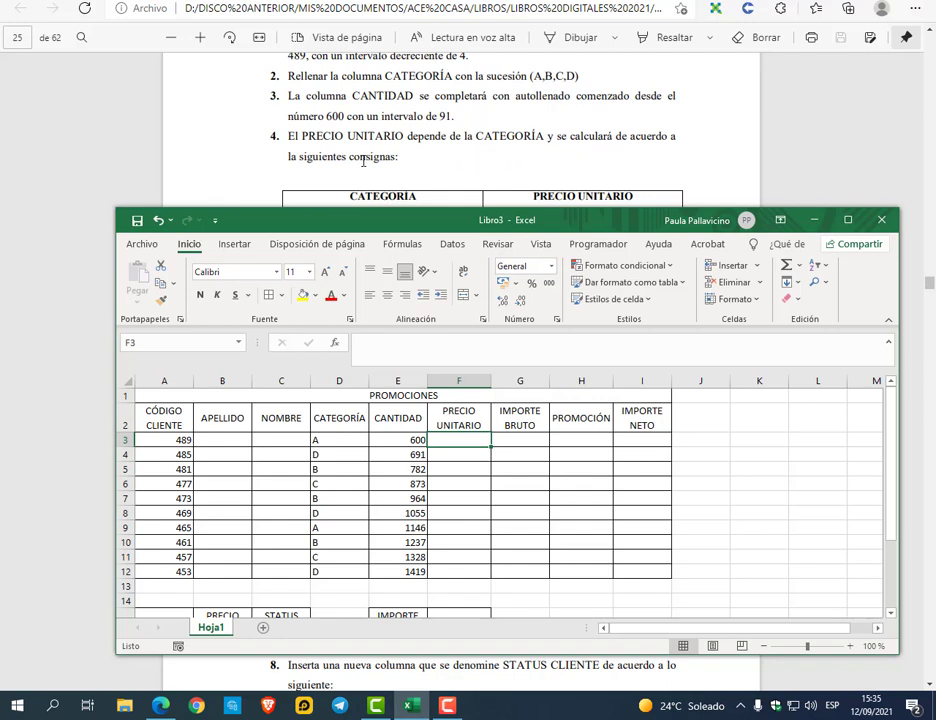
click(846, 219)
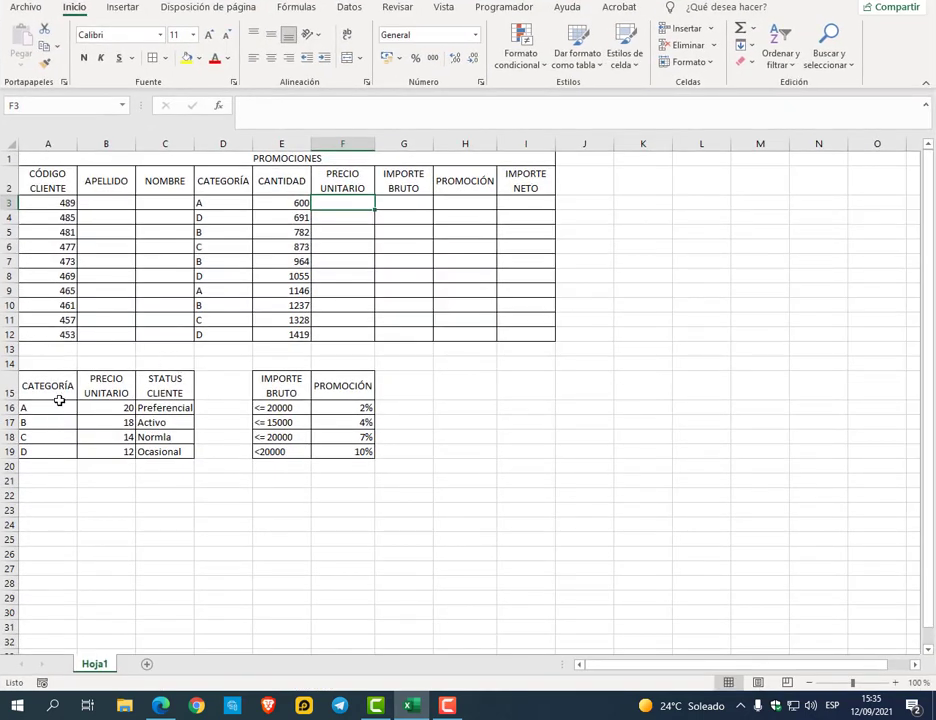
drag(55, 406, 57, 452)
drag(109, 412, 112, 451)
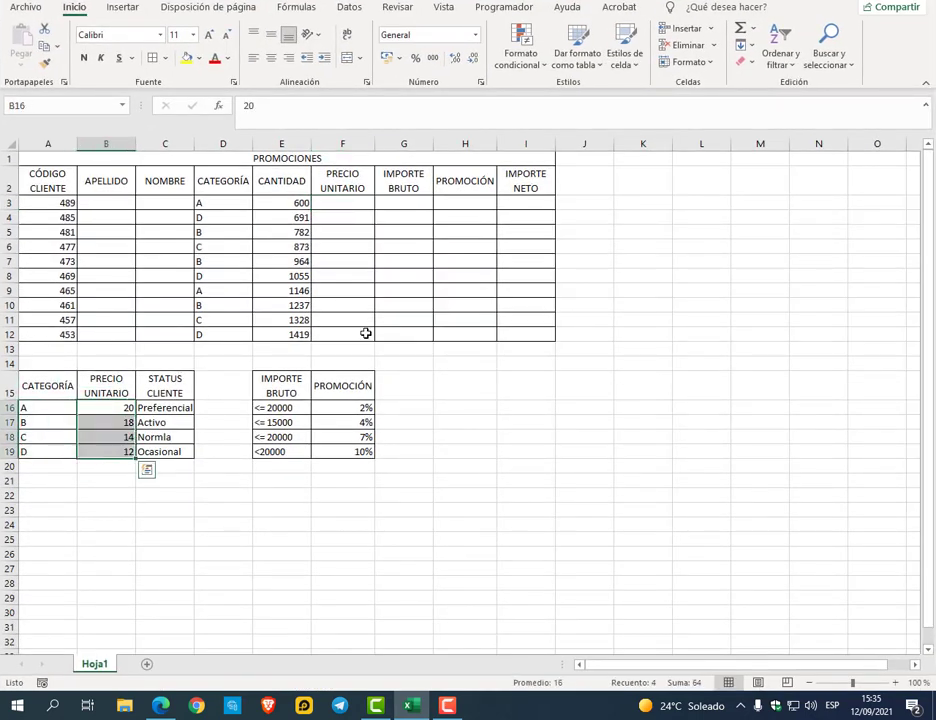
click(403, 60)
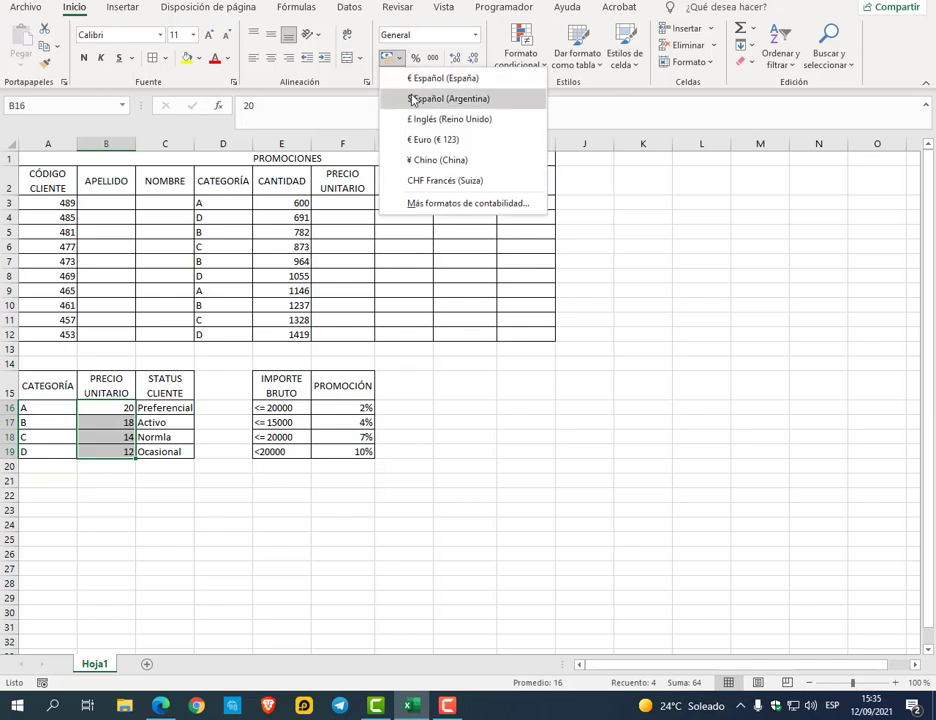
click(412, 98)
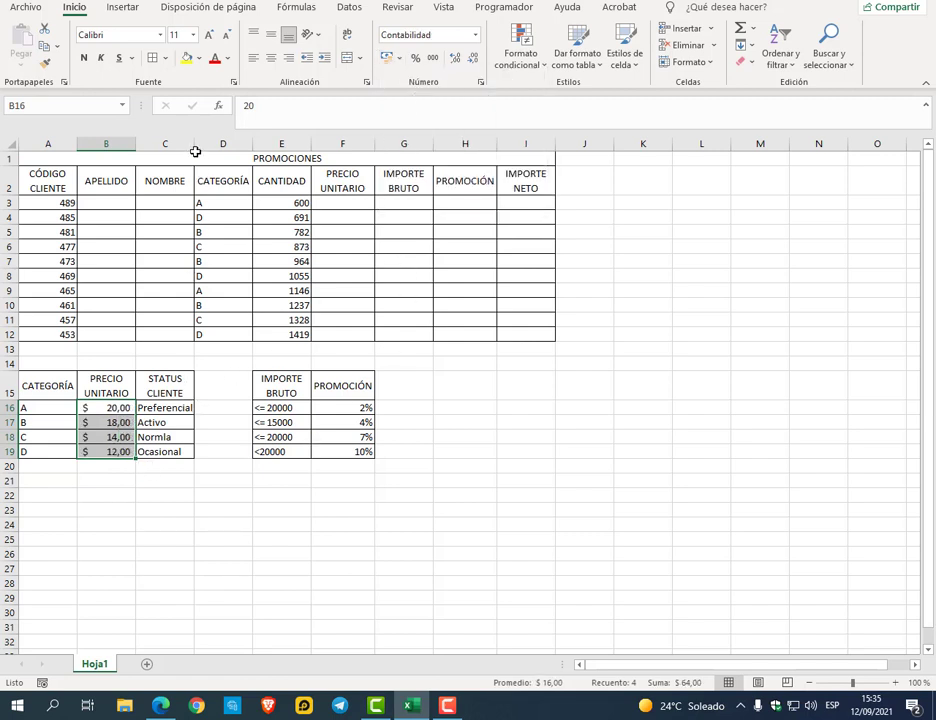
drag(194, 144, 204, 144)
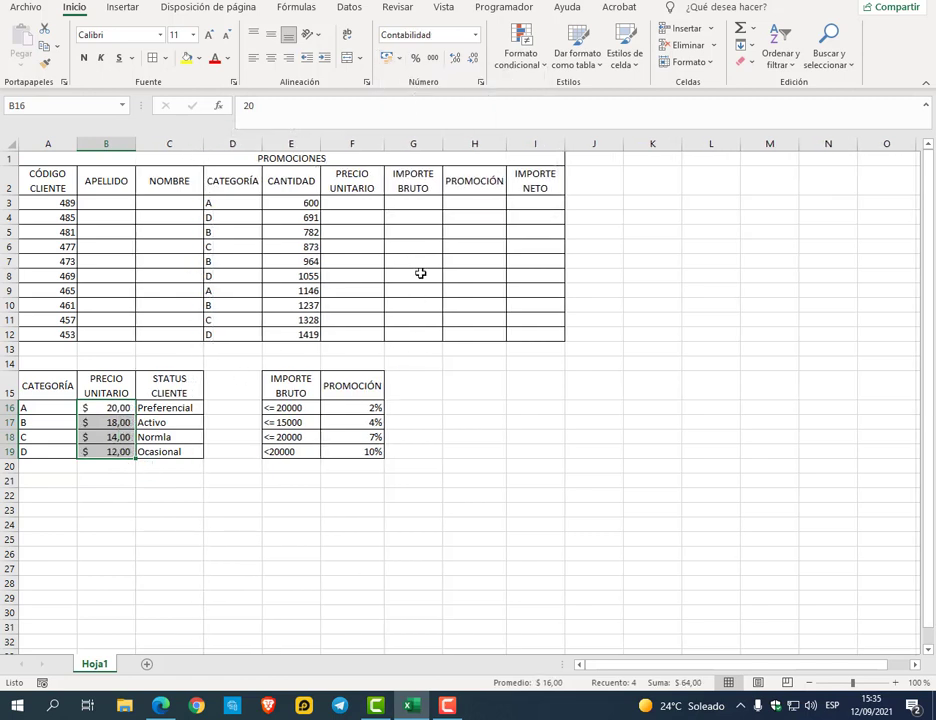
Start the PRECIO UNITARIO formula in F3 with =SI(D3, referring to the row's category
click(363, 203)
text(=)
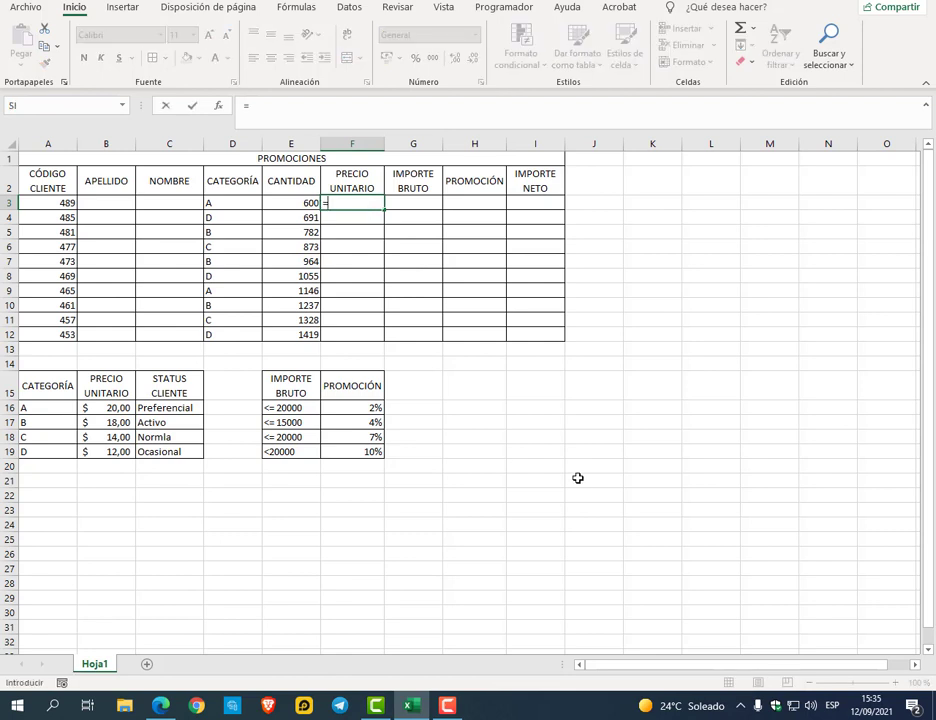
text(SI()
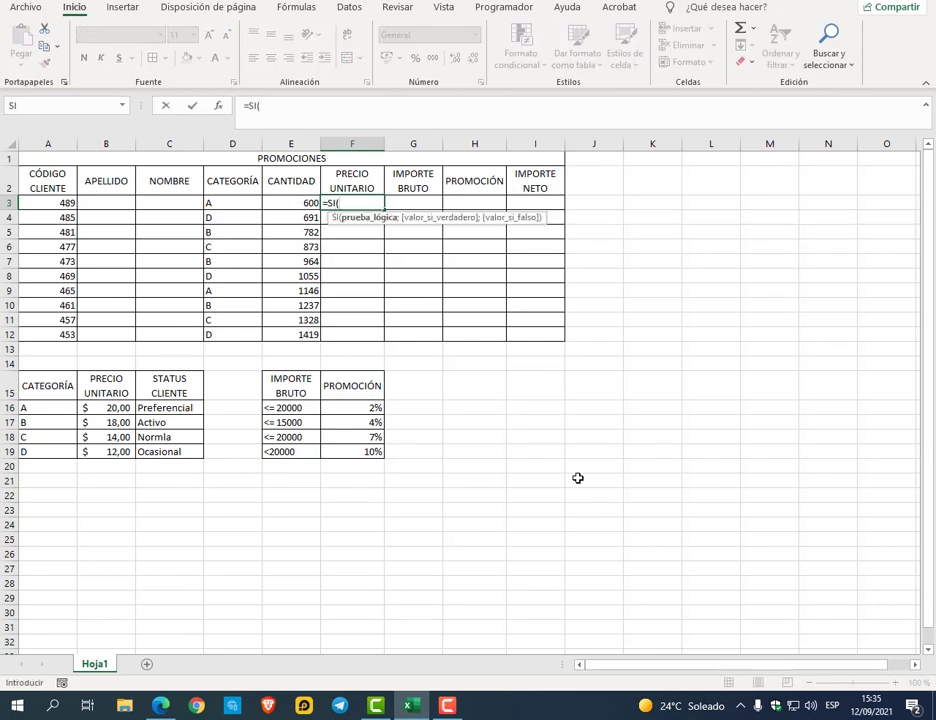
click(247, 203)
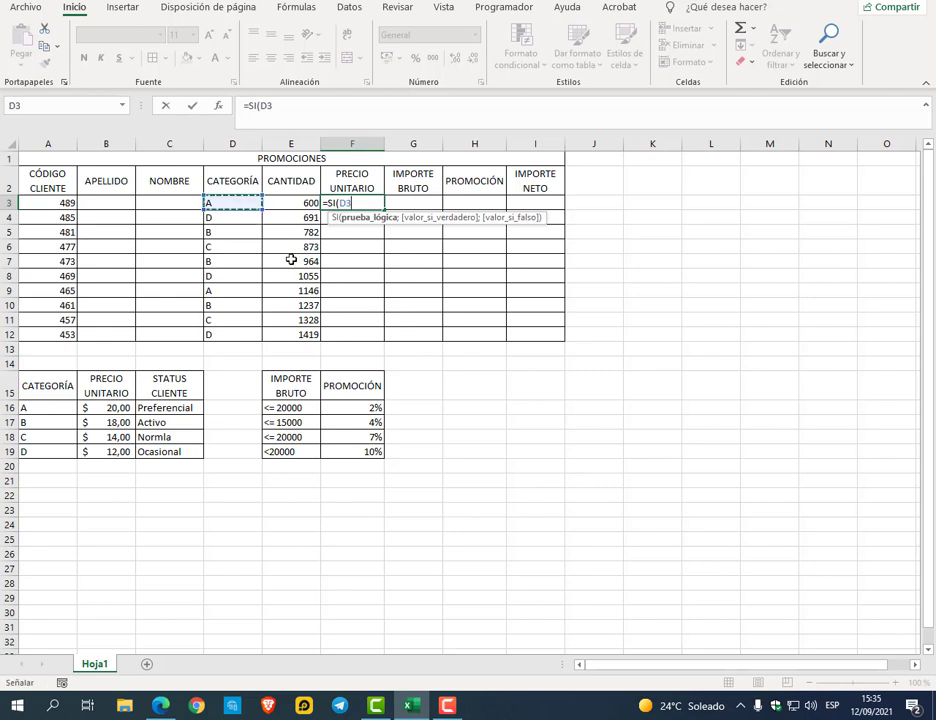
In F3's SI formula, test D3 against absolute reference $A$16 and return $B$16 when it matches
text(=)
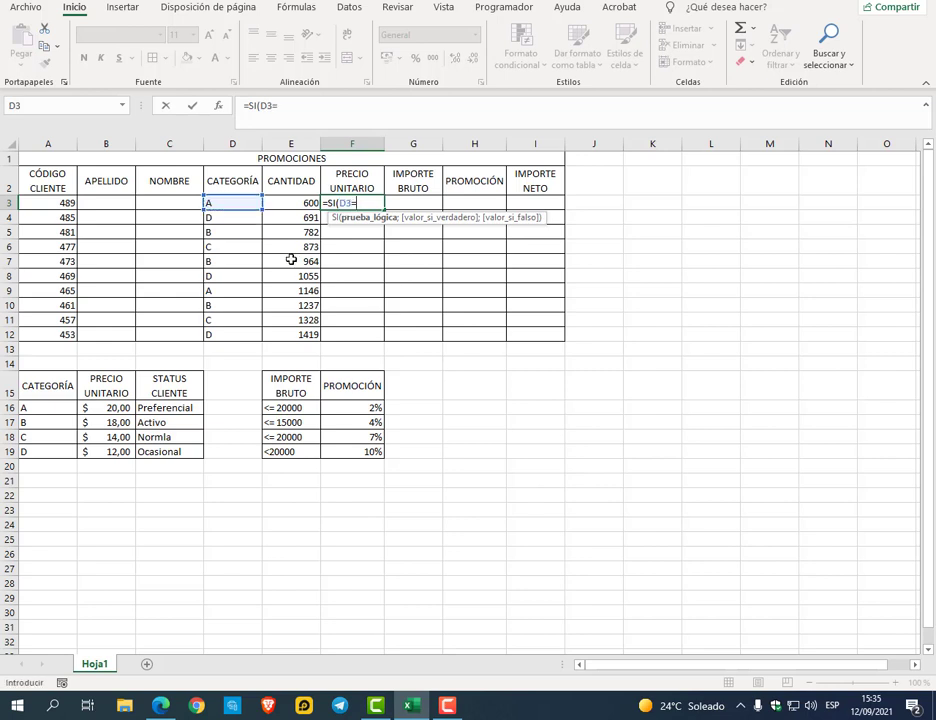
click(47, 409)
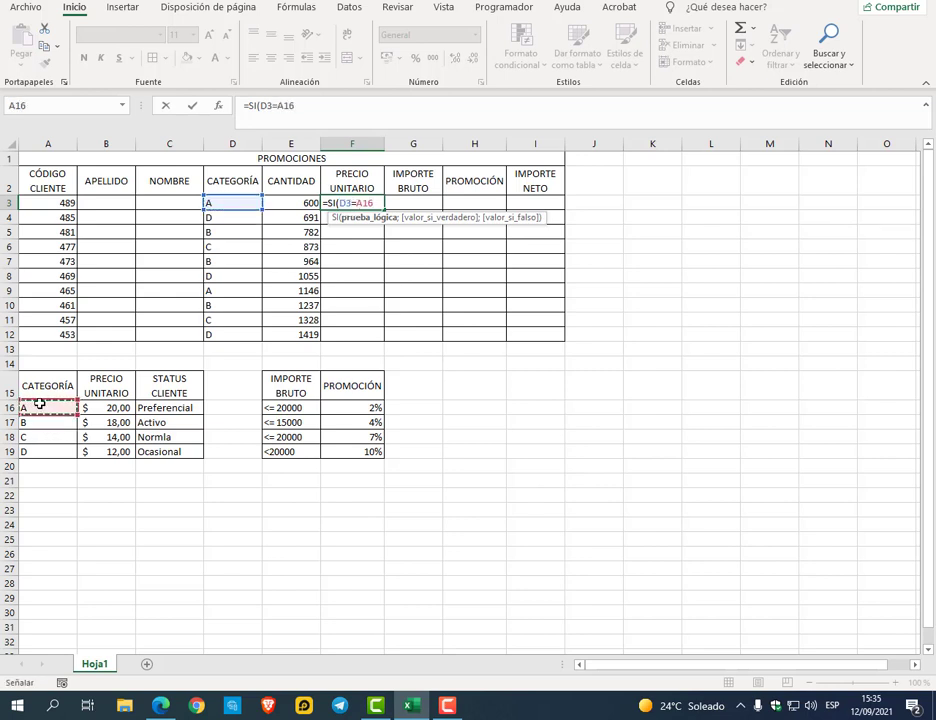
key(F4)
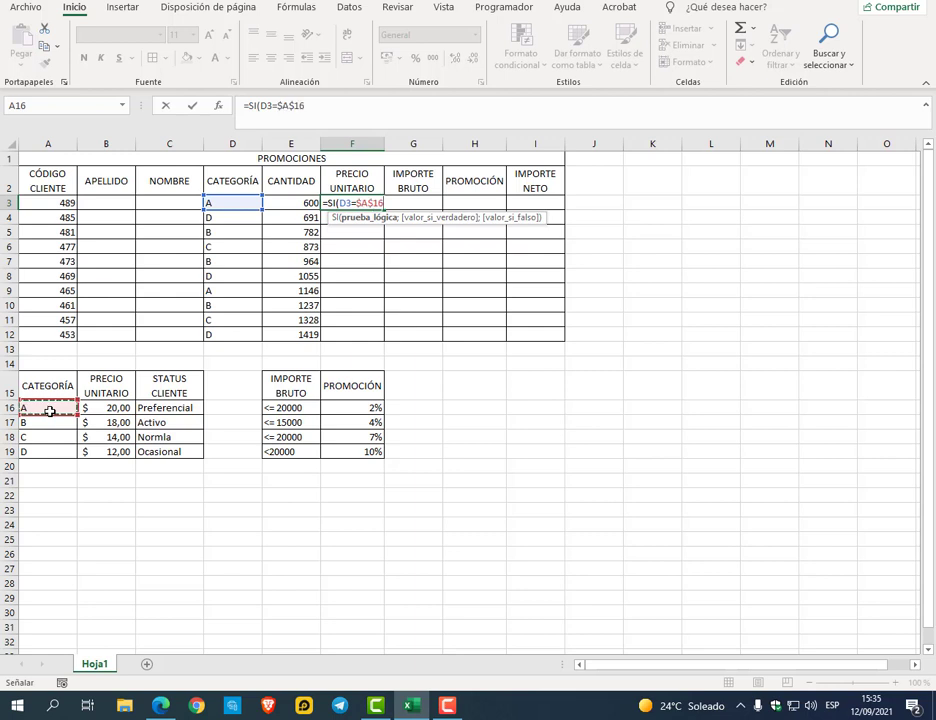
text(;)
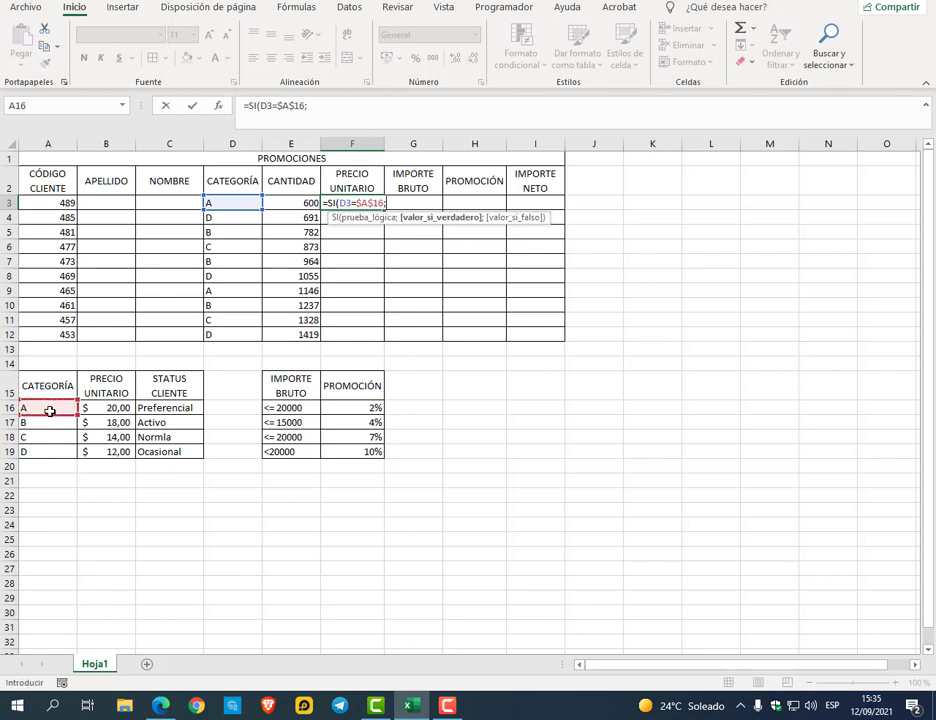
click(106, 408)
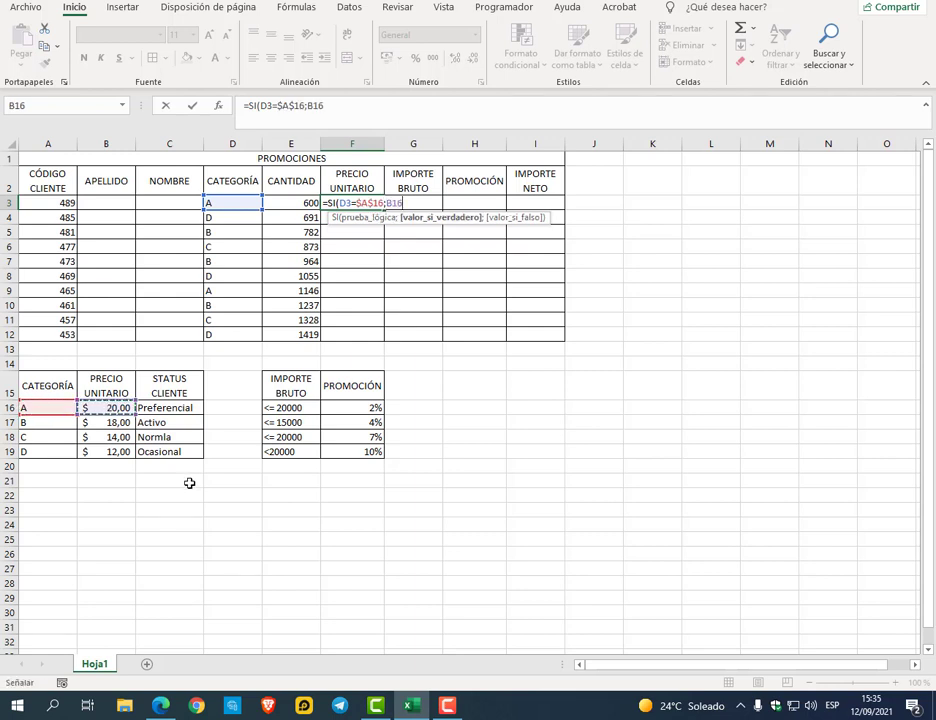
key(F4)
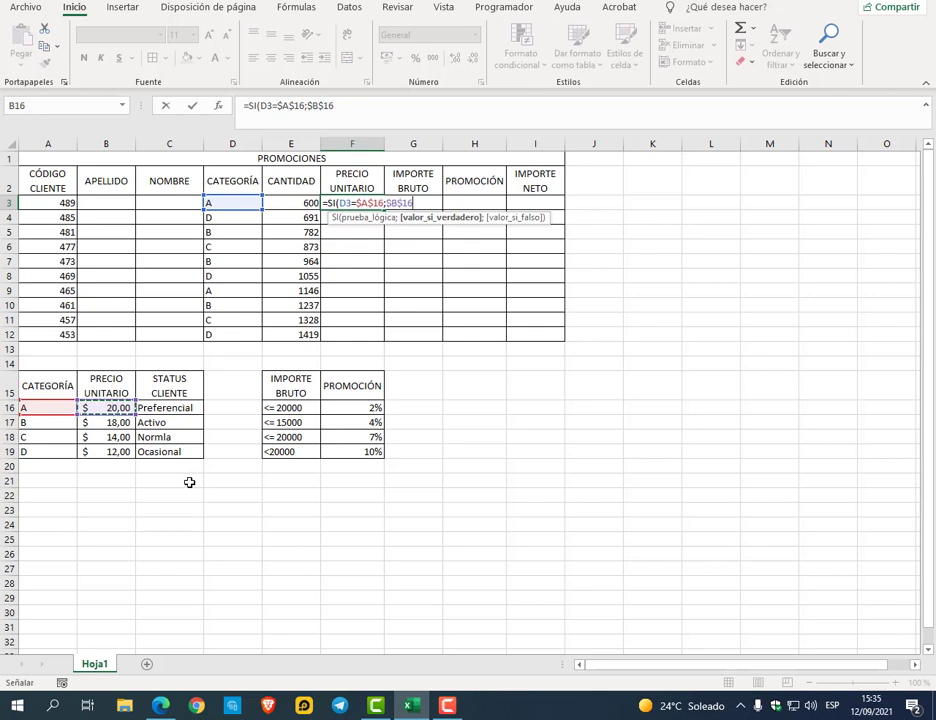
Nest a second SI in the F3 formula that tests D3=$A$17 and returns $B$17
text(;S)
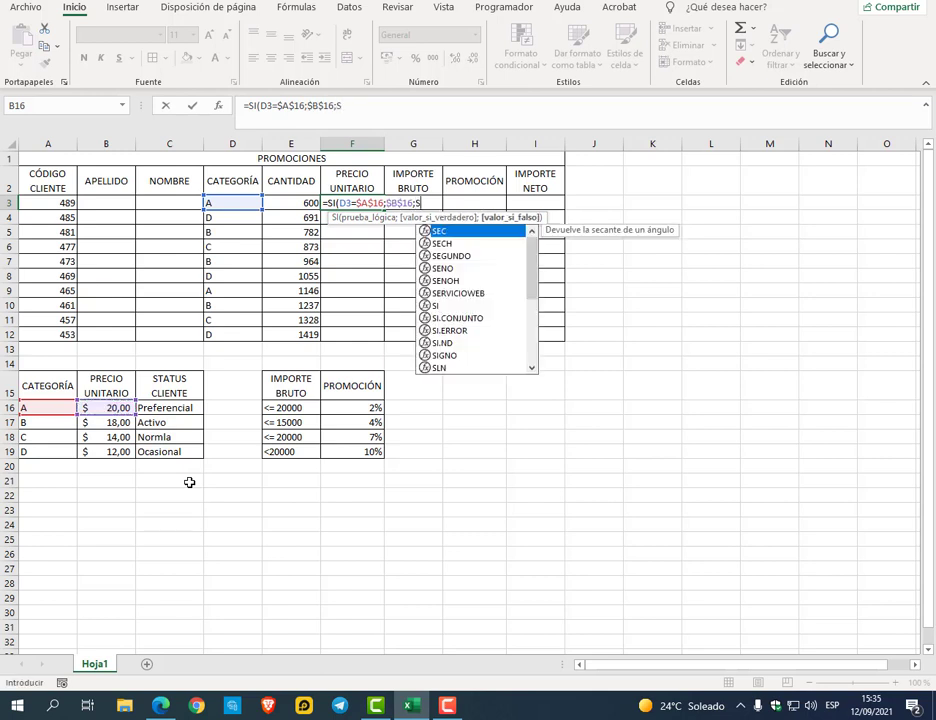
text(I()
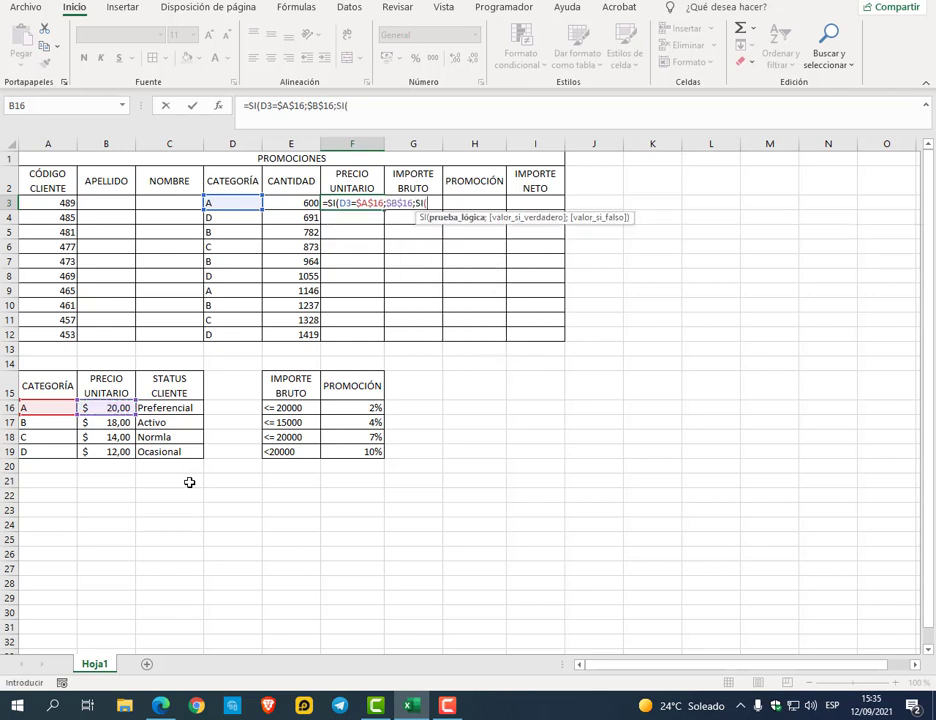
click(228, 204)
text(=)
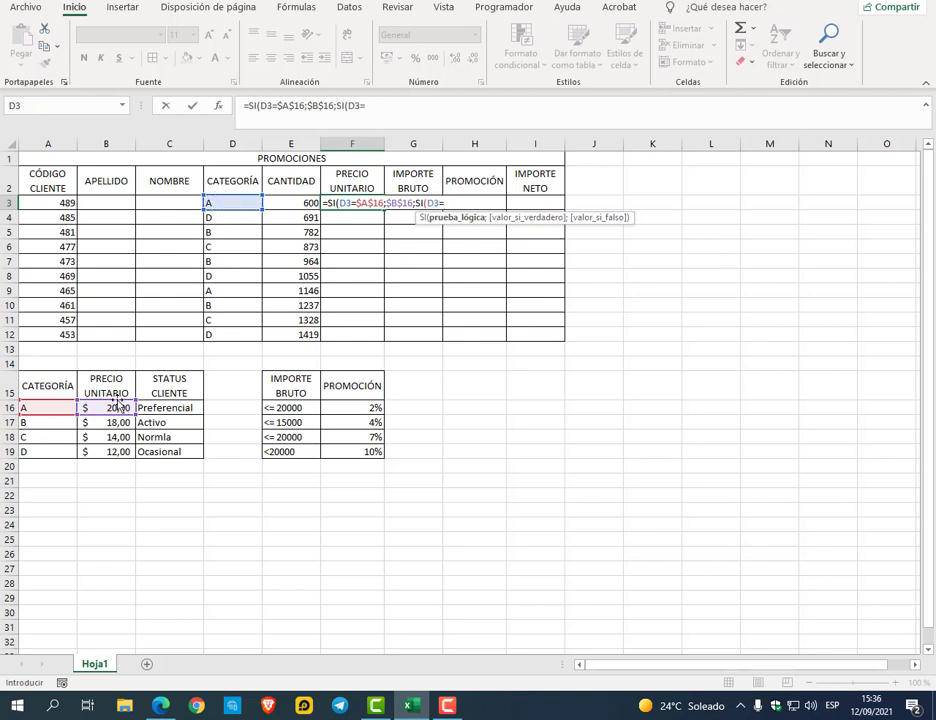
click(61, 421)
key(F4)
text(;)
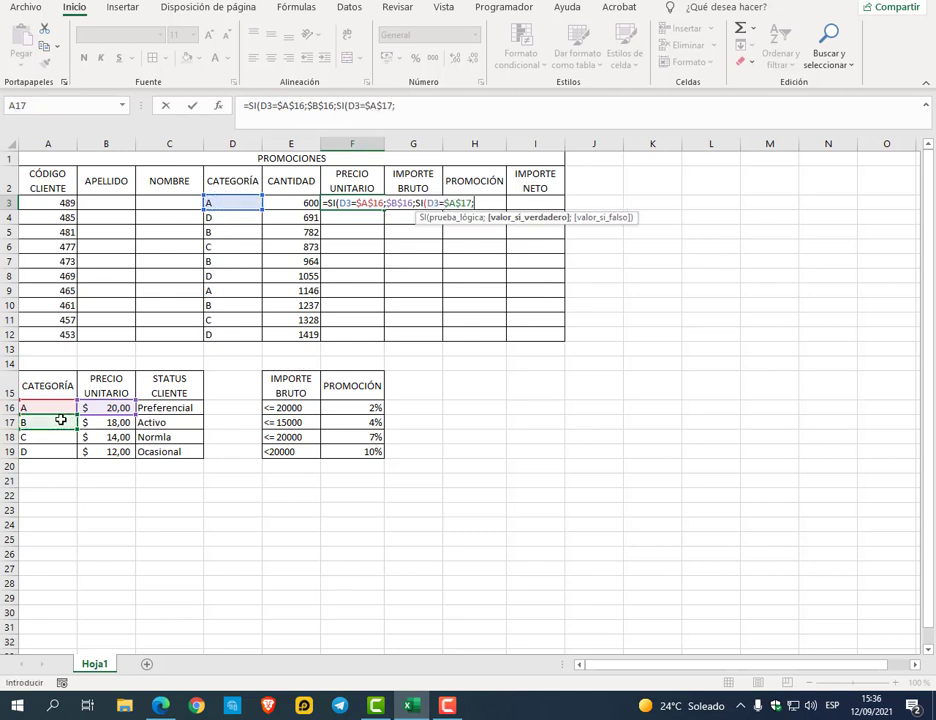
click(92, 426)
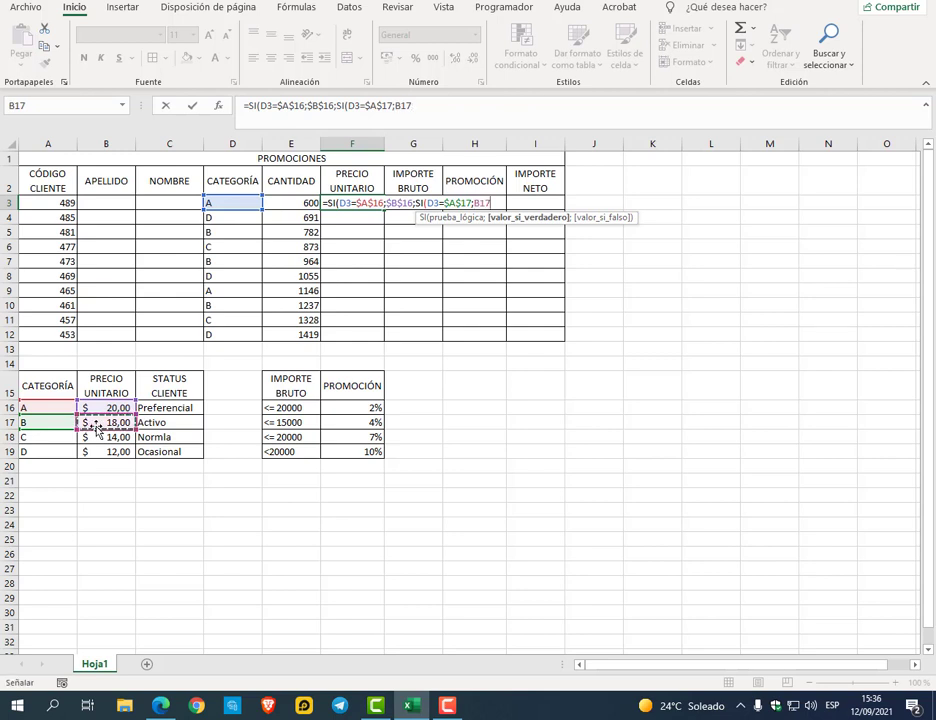
key(F4)
Nest a third SI in the F3 formula that tests D3=$A$18 and returns $B$18
text(;SI()
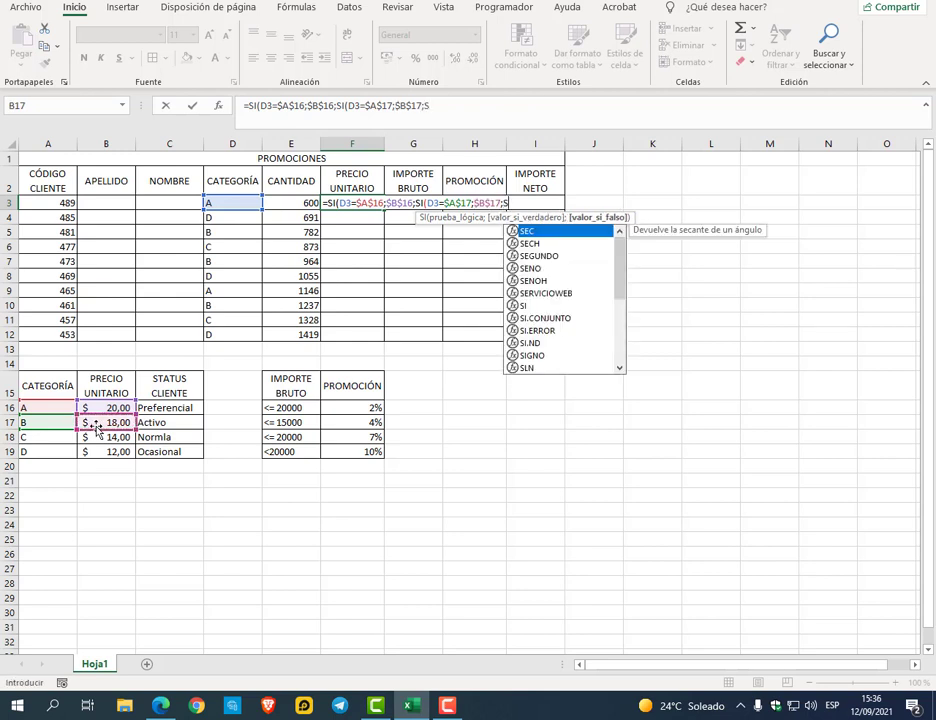
click(256, 202)
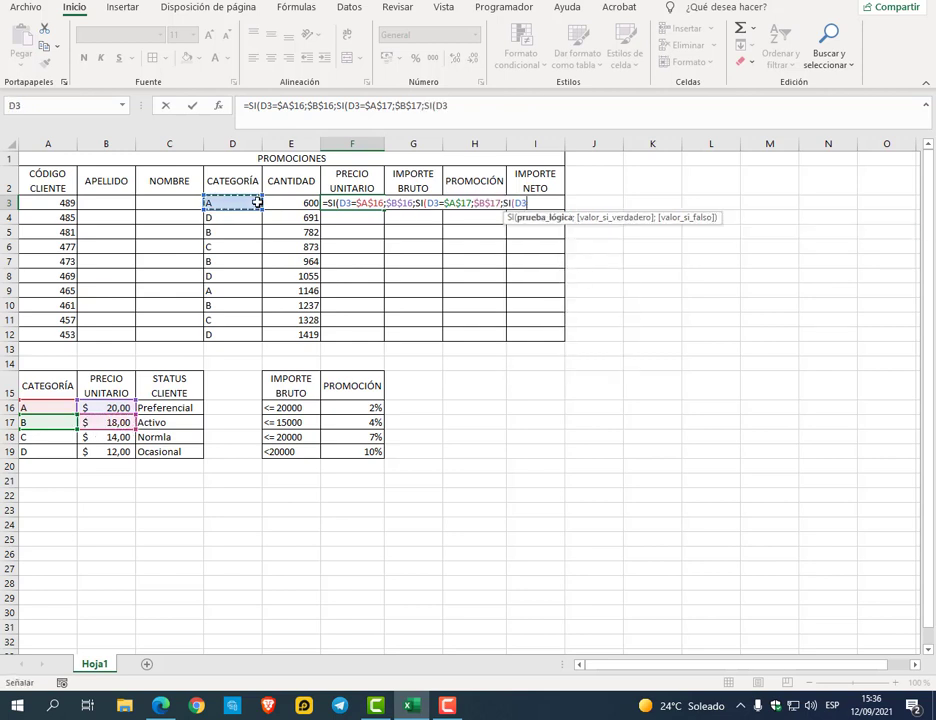
text(=)
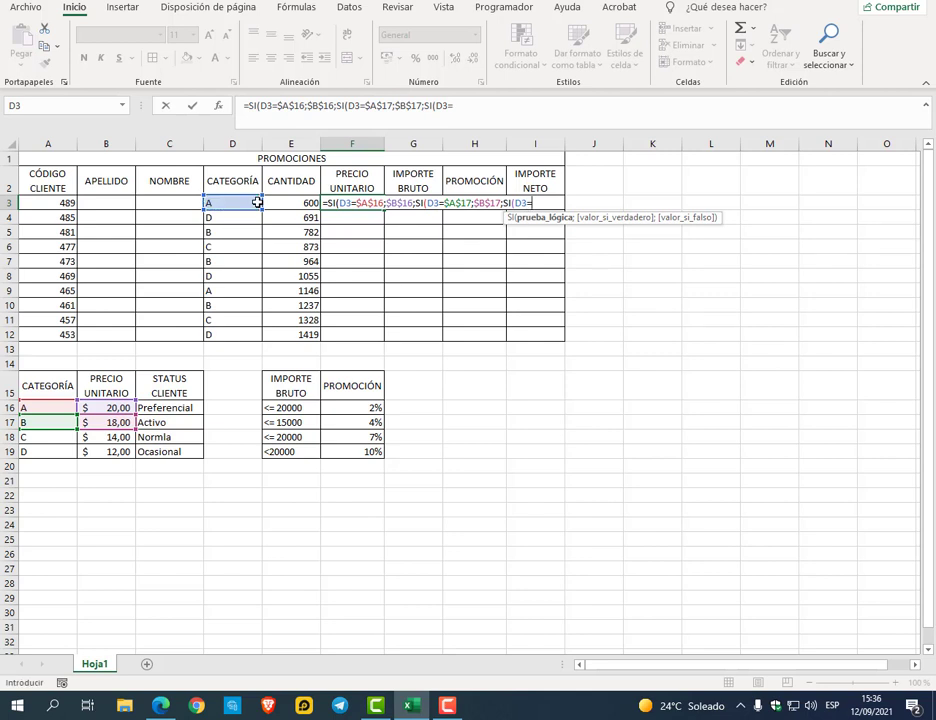
click(44, 439)
key(F4)
text(;)
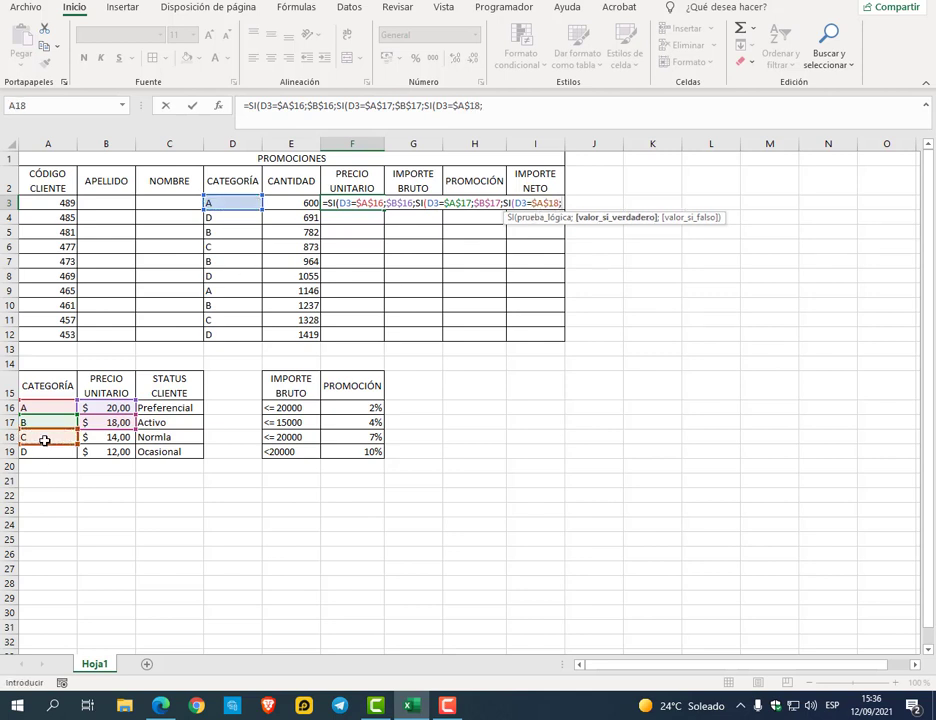
click(86, 437)
key(F4)
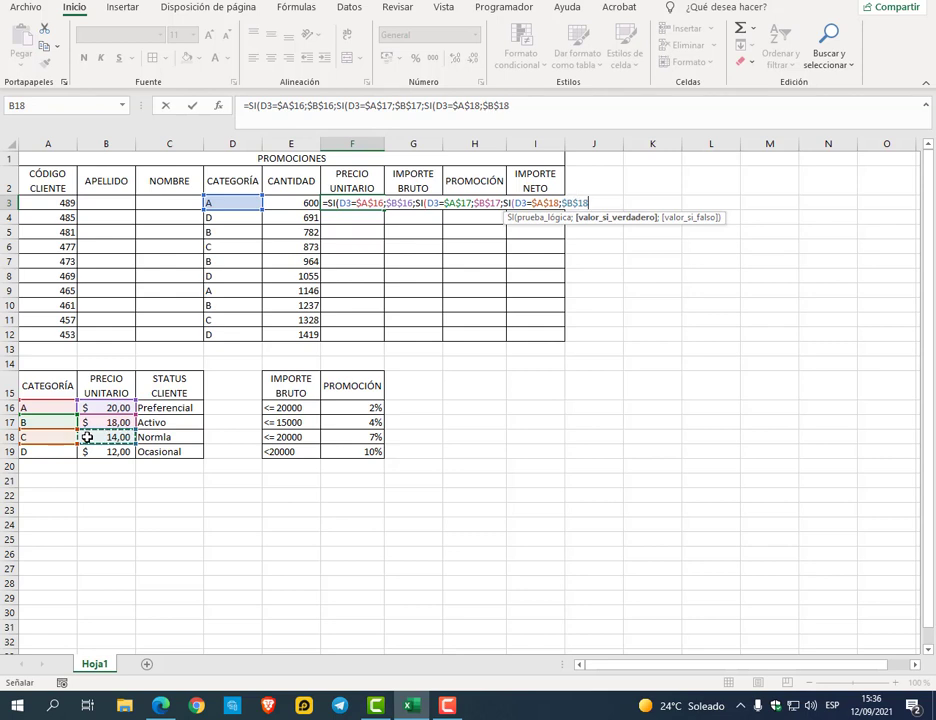
Nest a fourth SI testing D3=$A$19, returning $B$19 or otherwise 0, and complete the F3 formula with all four brackets closed
text(;SI()
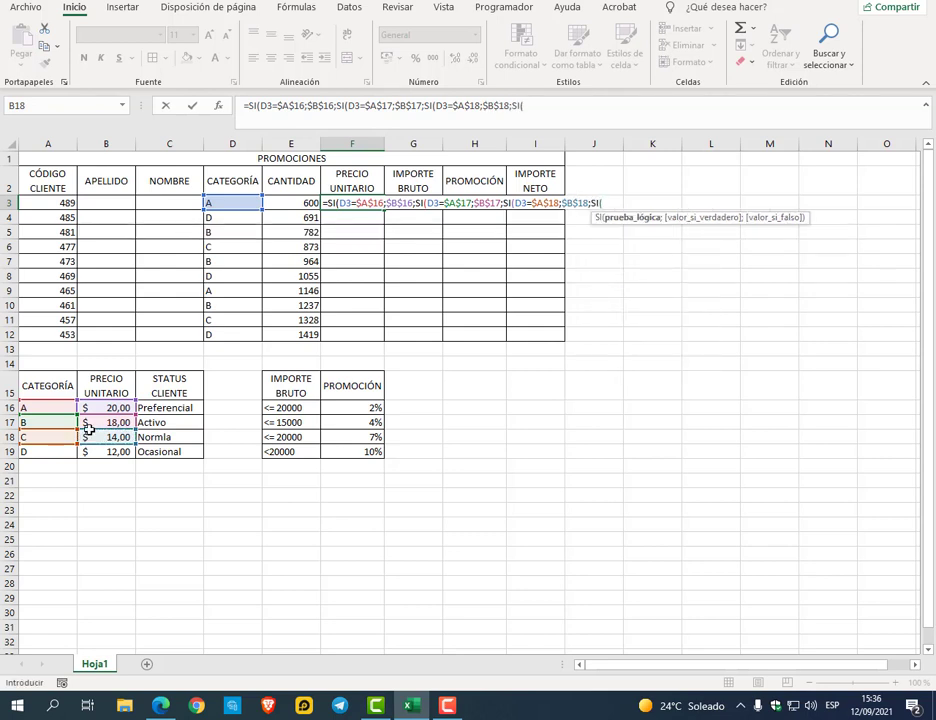
click(232, 204)
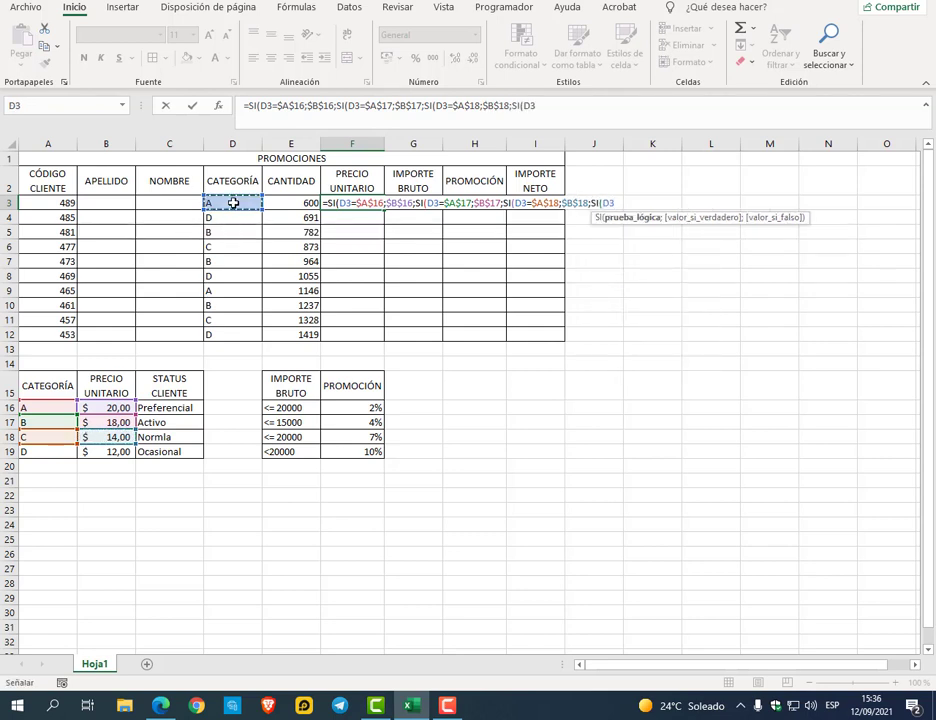
text(=)
click(33, 452)
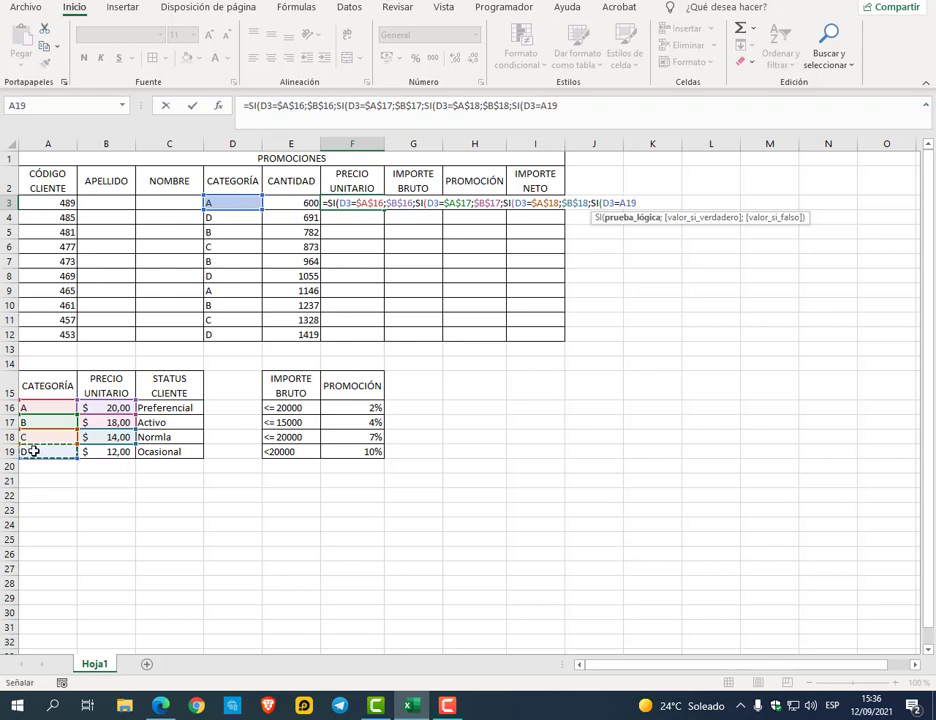
key(F4)
text(;)
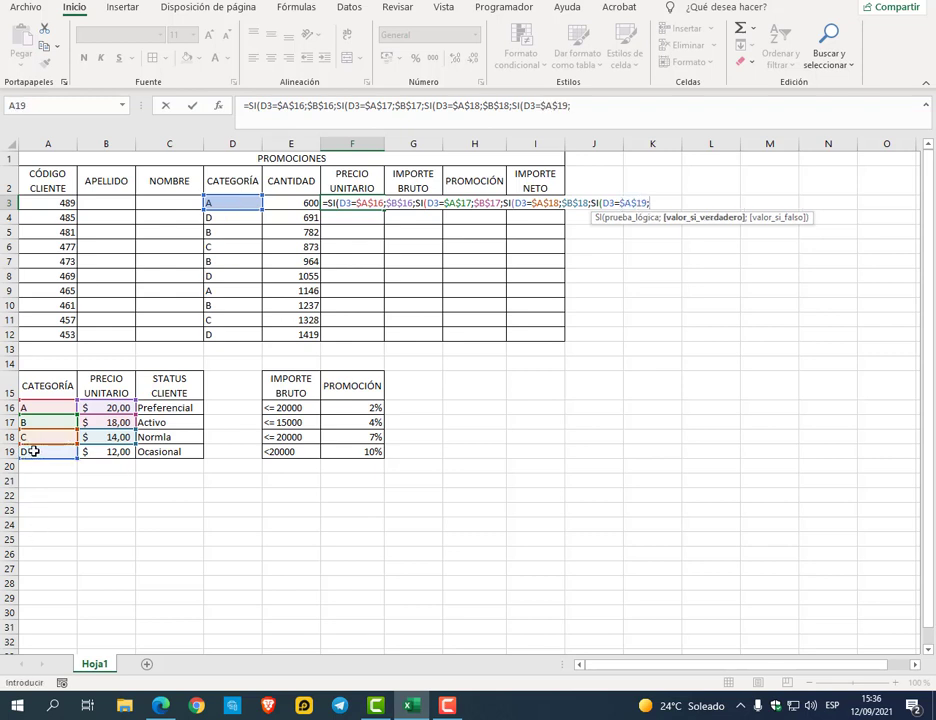
click(88, 453)
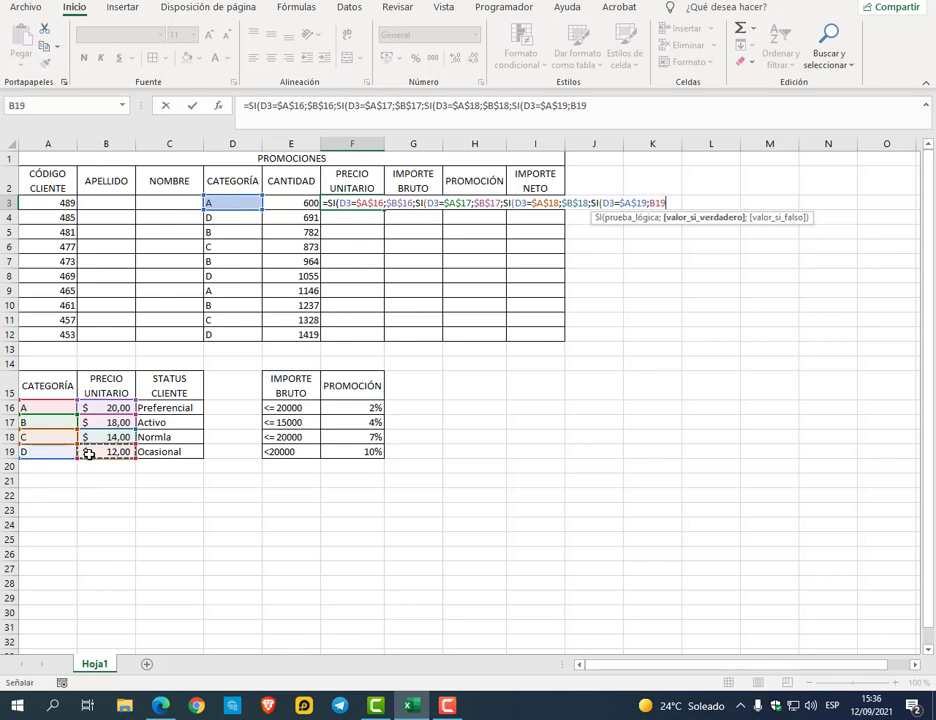
key(F4)
text(;)
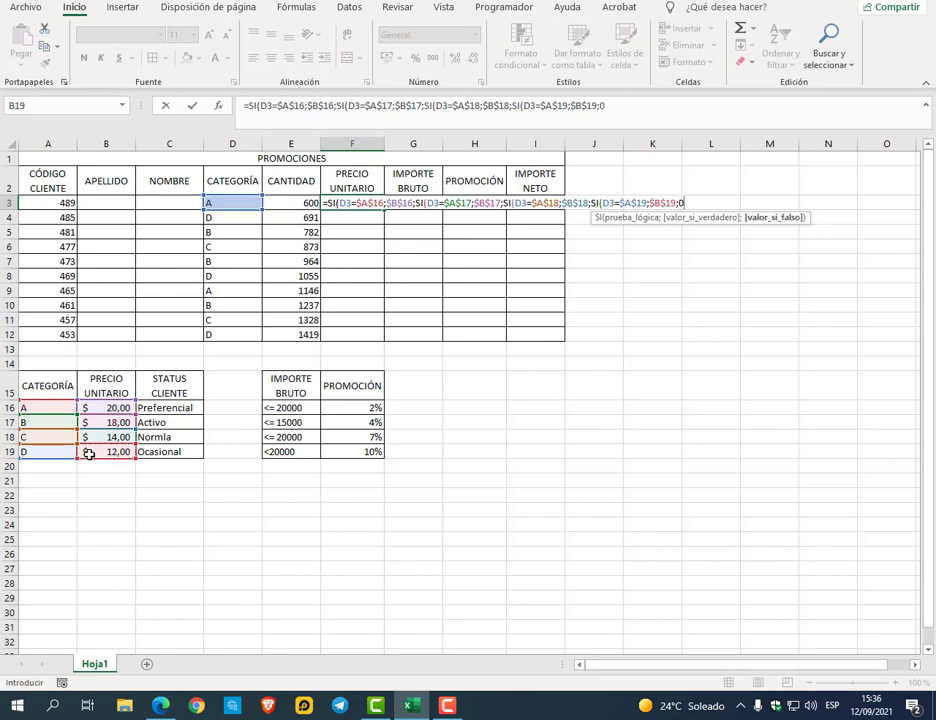
text(0)))
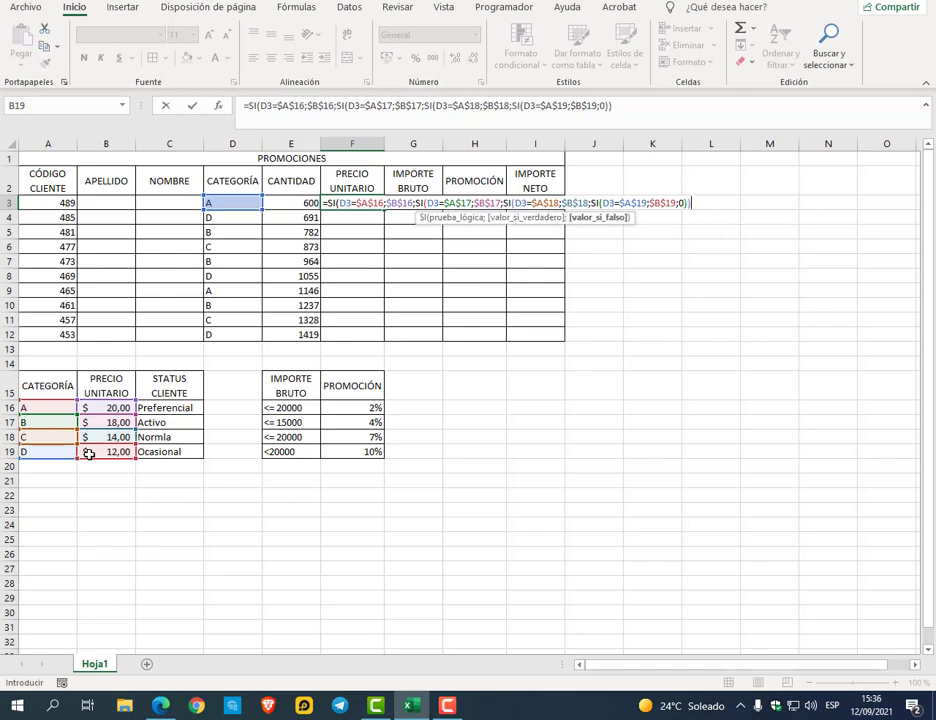
text()))
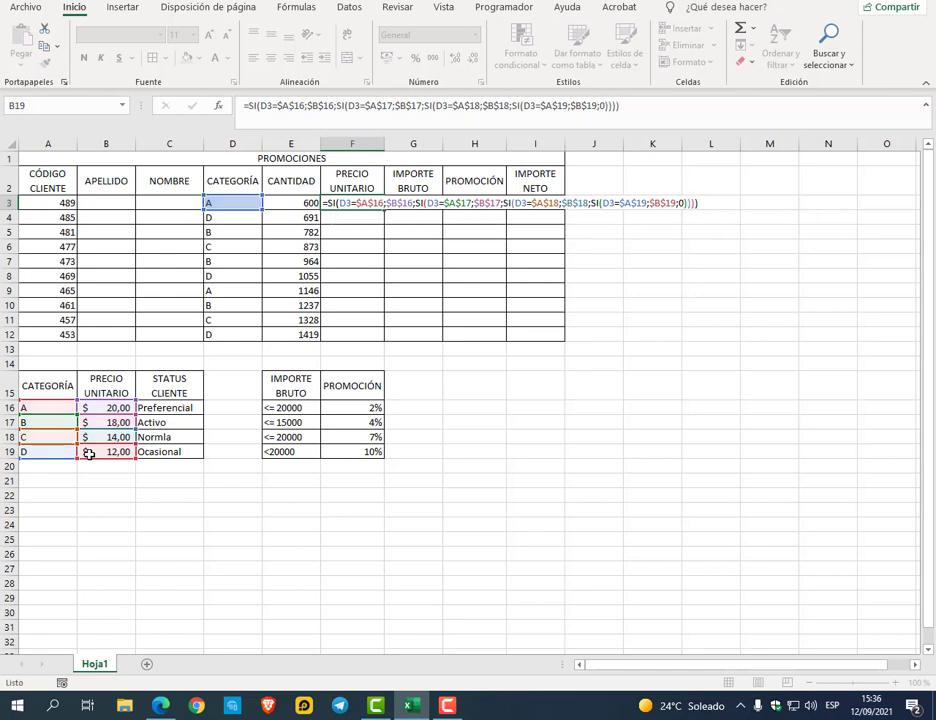
key(Return)
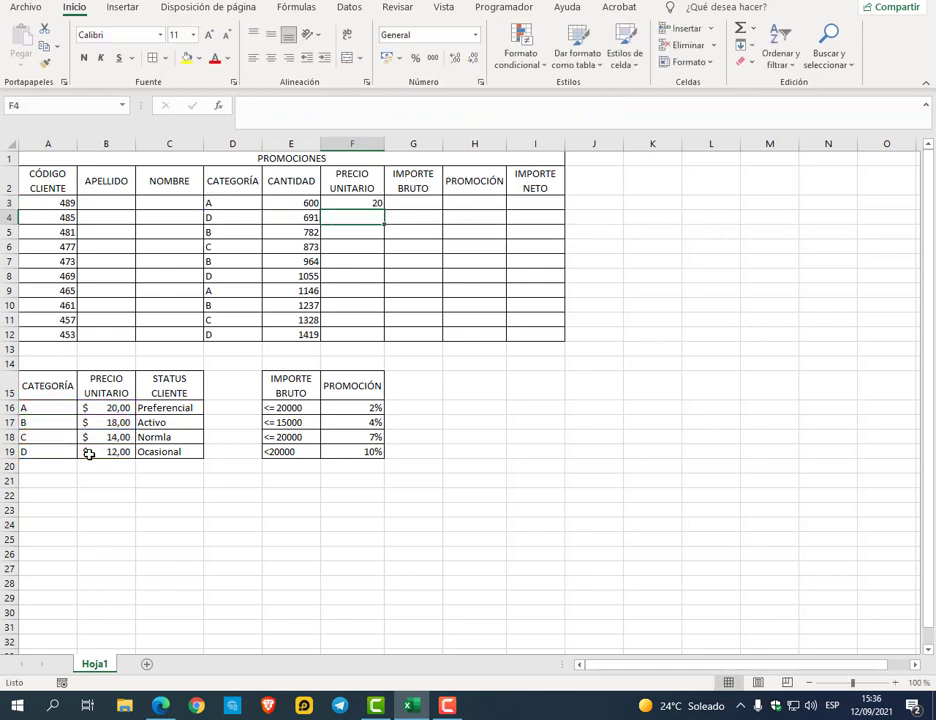
Fill the PRECIO UNITARIO formula from F3 down to F12 and select F12
click(377, 204)
double_click(381, 208)
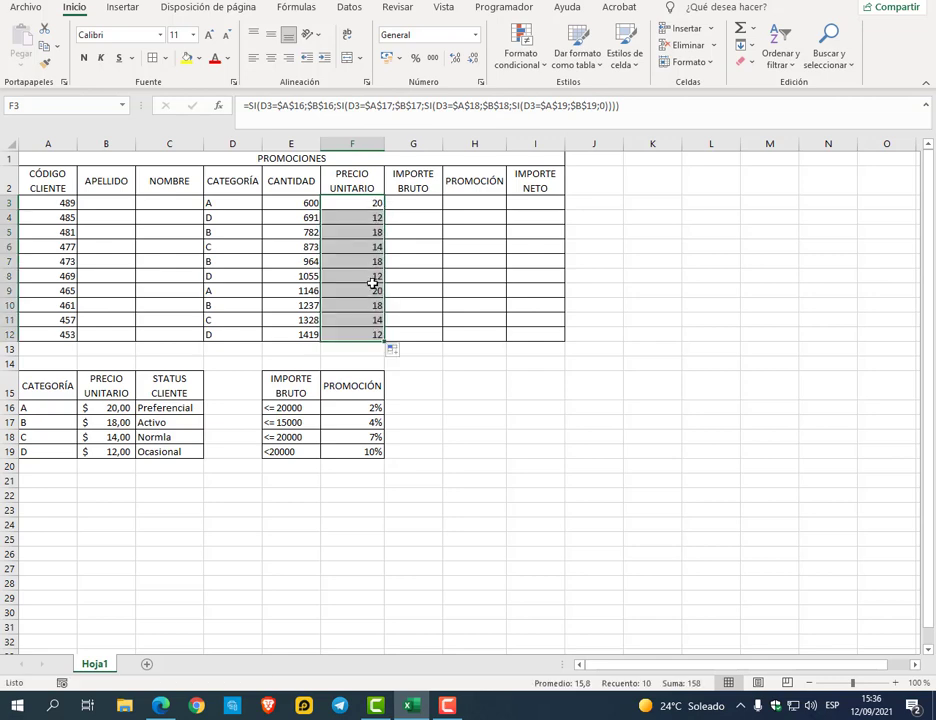
click(372, 330)
Check item 5 in the exercise document and calculate IMPORTE BRUTO in G3 with =F3*E3, filled down to G12
key(super+Down)
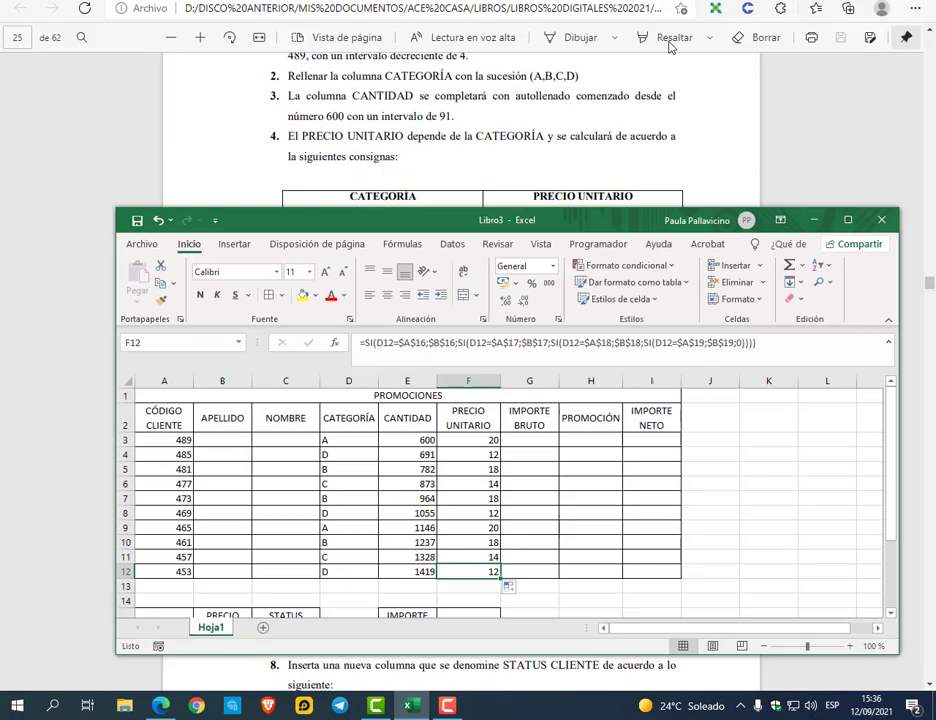
scroll(468, 154, down, 8)
scroll(468, 154, up, 1)
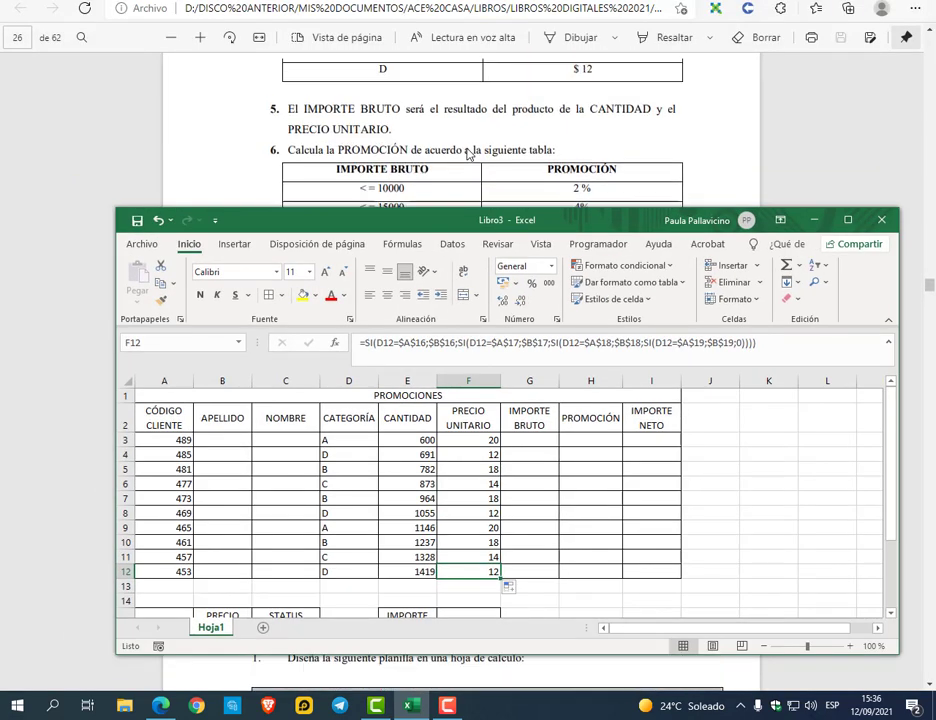
click(535, 440)
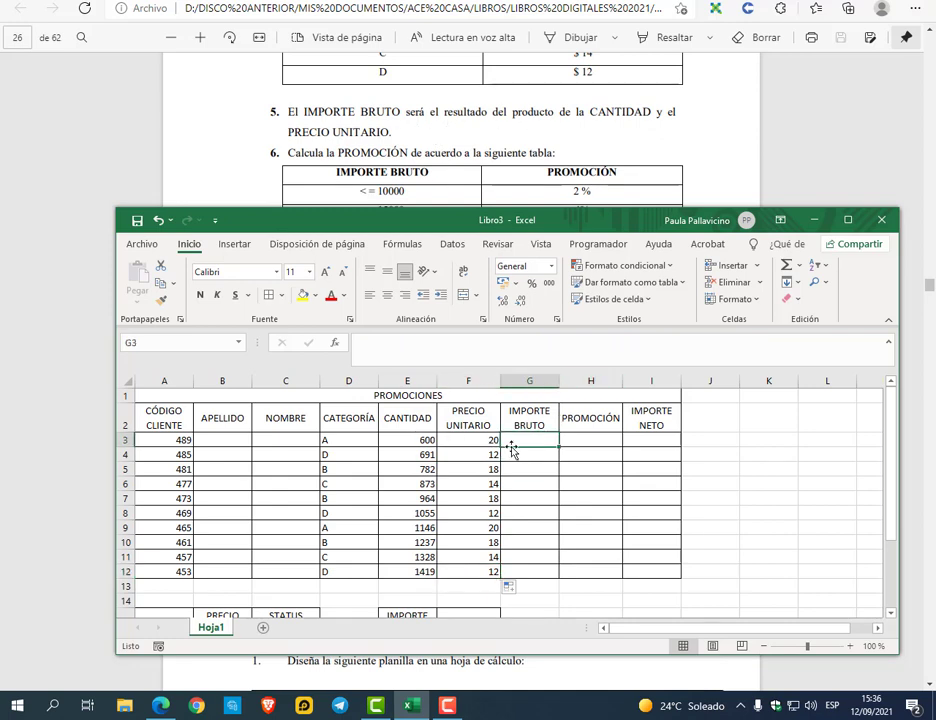
text(=)
click(475, 440)
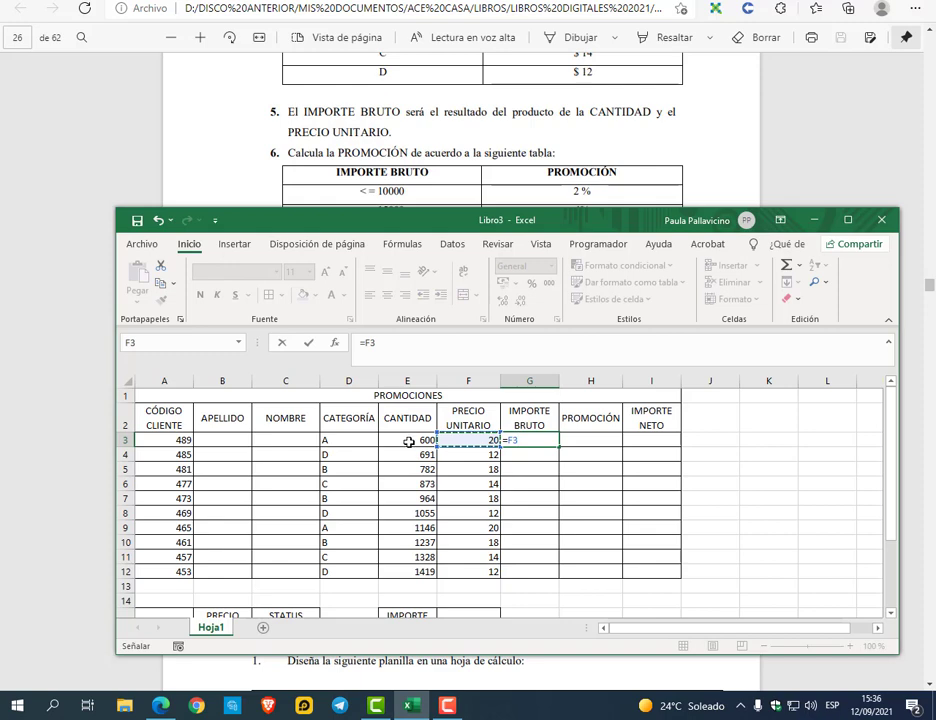
text(*)
click(409, 441)
key(Return)
click(540, 441)
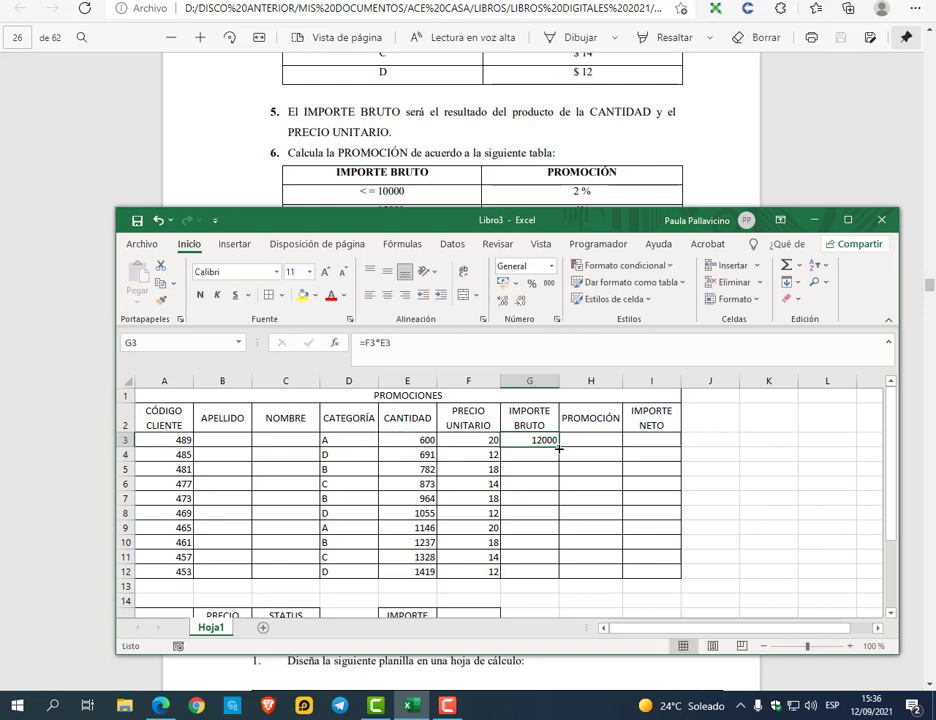
double_click(558, 449)
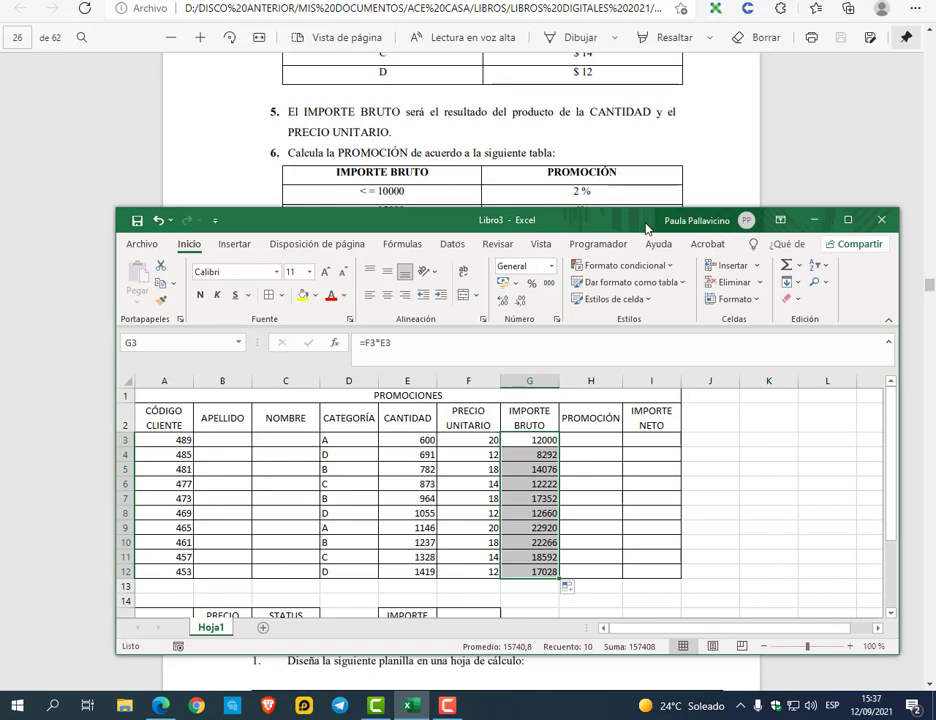
Review the PROMOCIÓN table in item 6 of the exercise document and return to cell H3 in the maximized workbook
drag(646, 233, 634, 328)
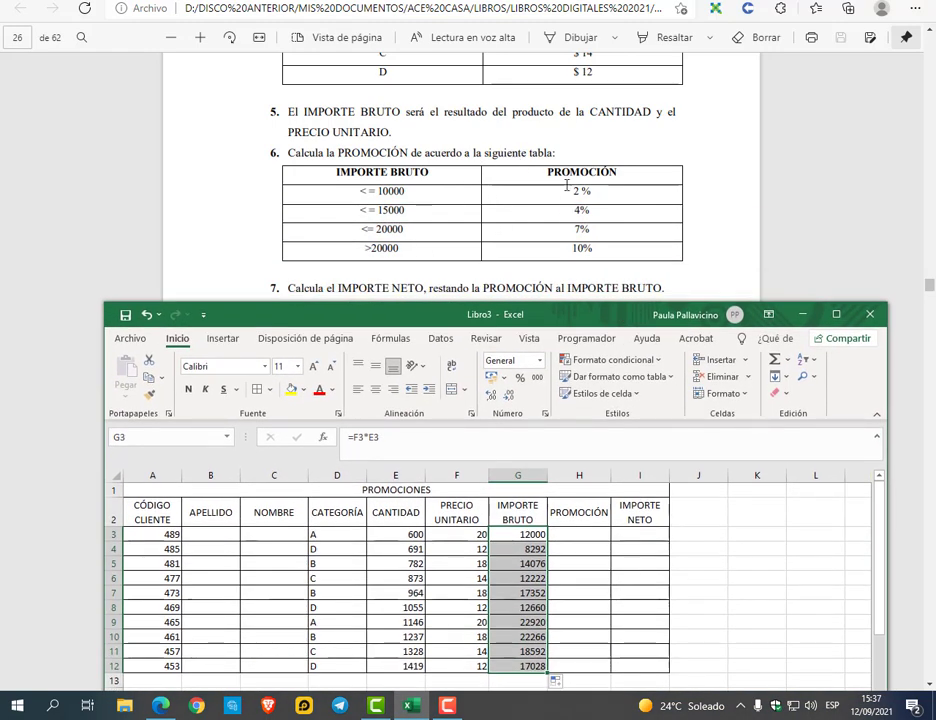
scroll(633, 244, down, 3)
click(835, 316)
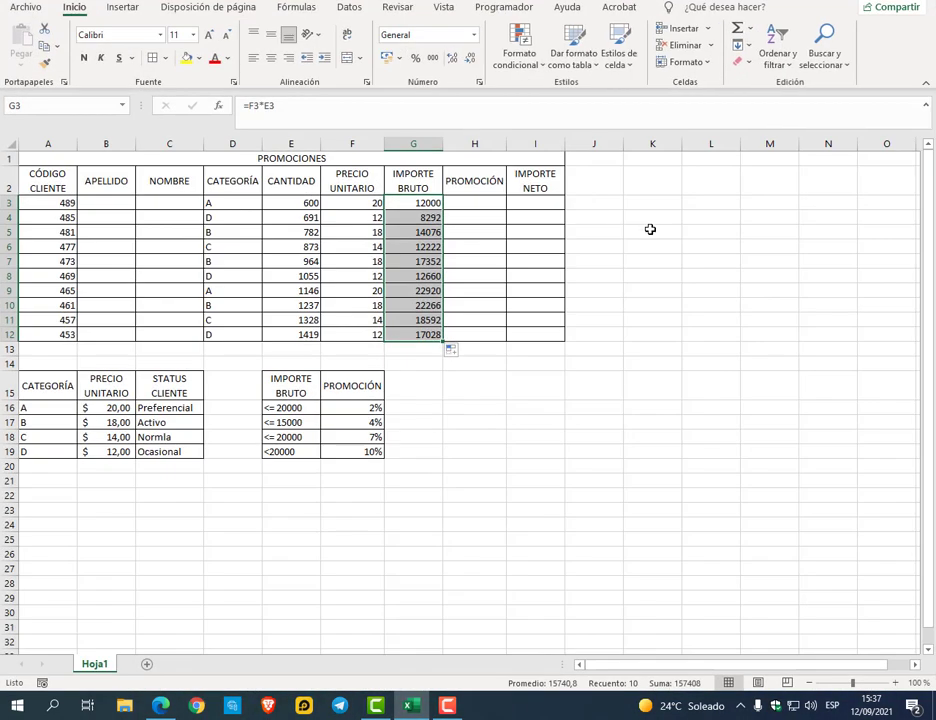
click(485, 202)
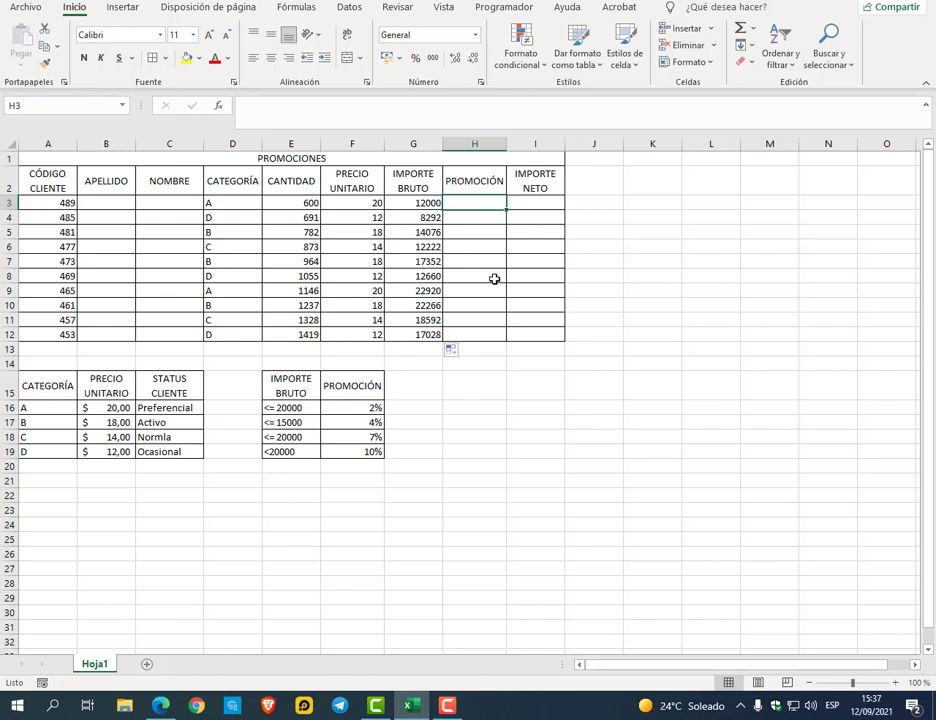
Start an SI formula in H3 testing G3<=20000 and returning G3*$F$16 when true
text(=si()
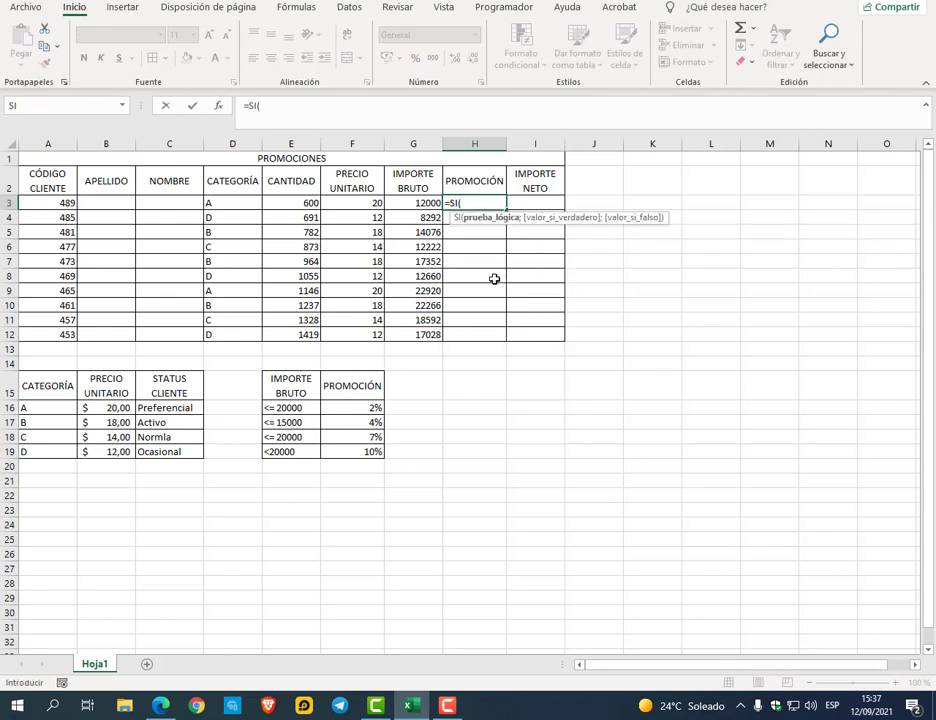
click(432, 203)
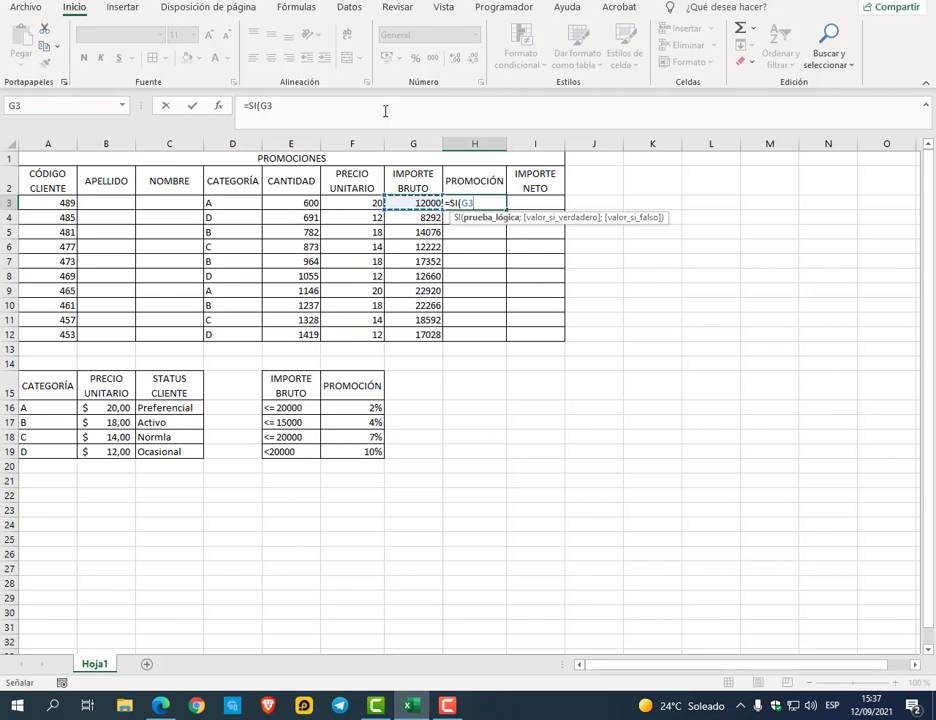
text(<=2)
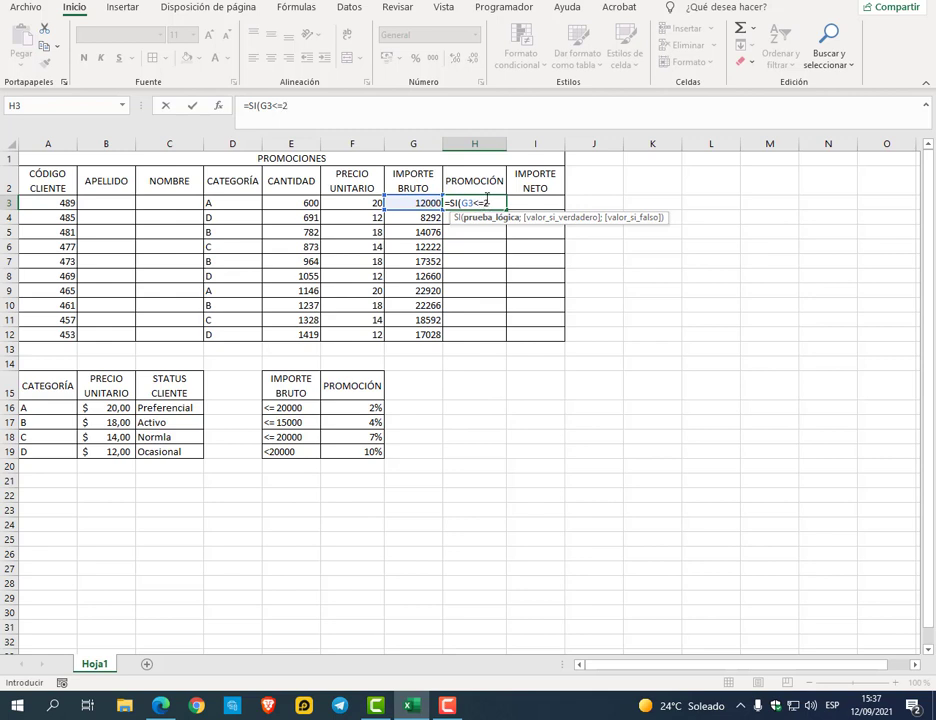
text(0000;)
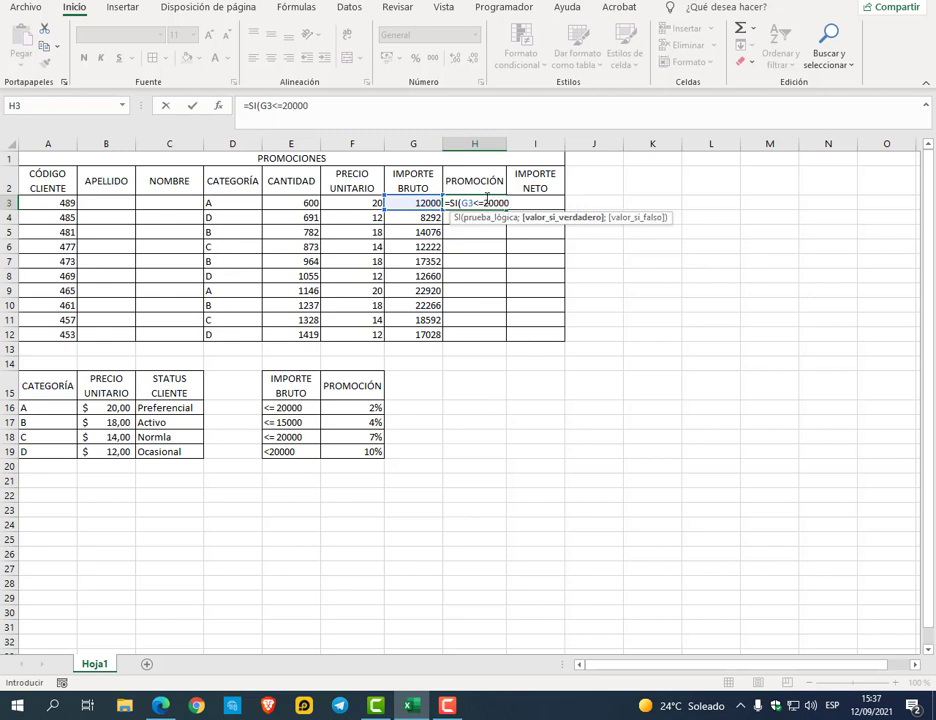
click(433, 203)
text(*)
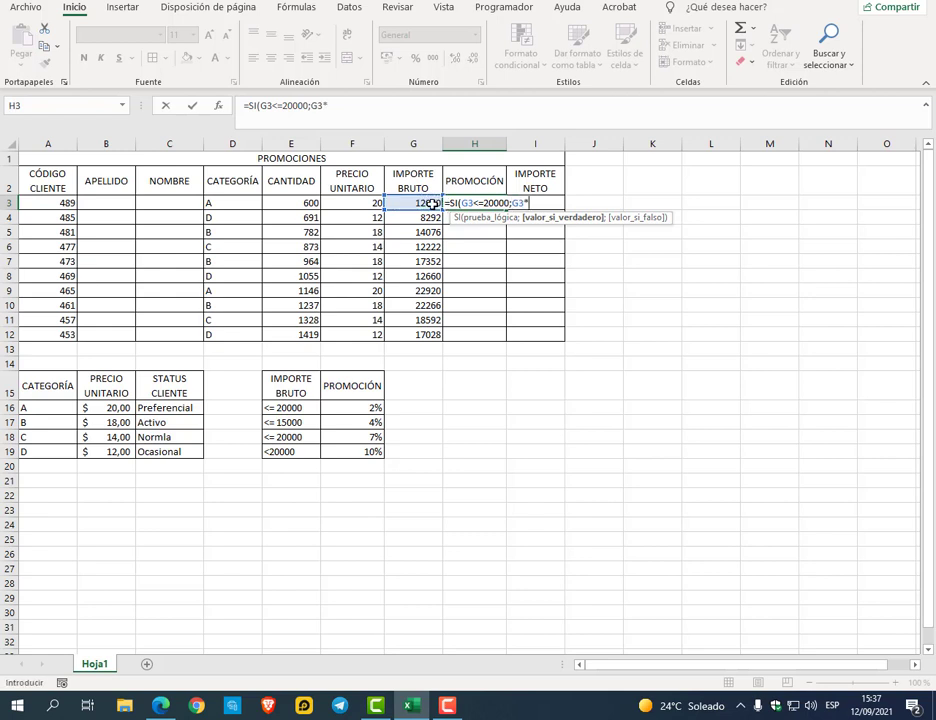
click(366, 404)
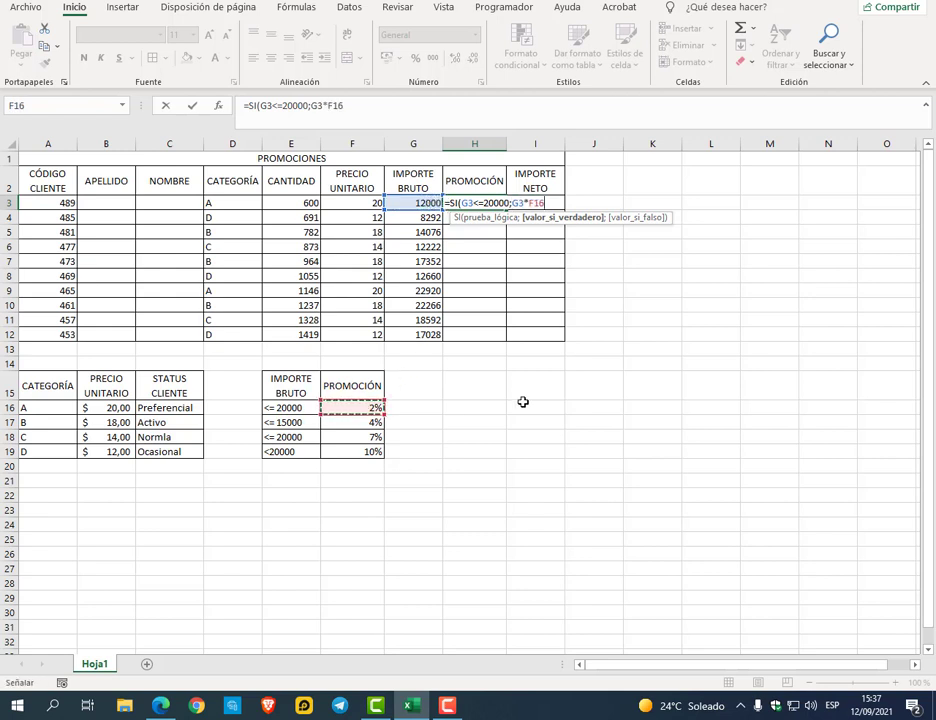
key(F4)
Nest a second SI in the H3 formula testing G3<=15000 and returning G3*$F$17
text(;SI()
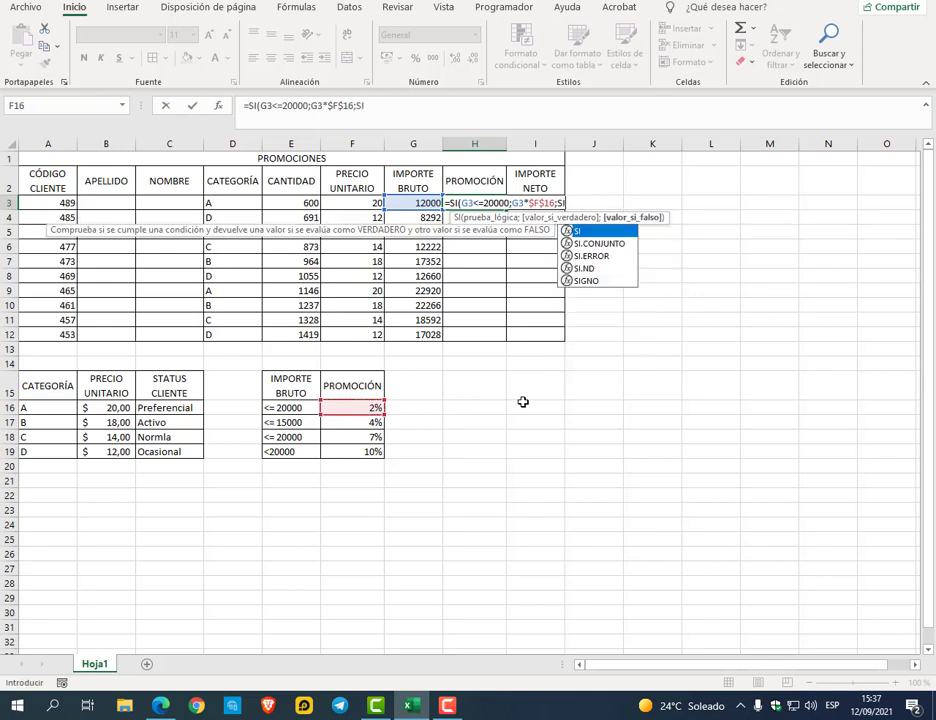
click(407, 203)
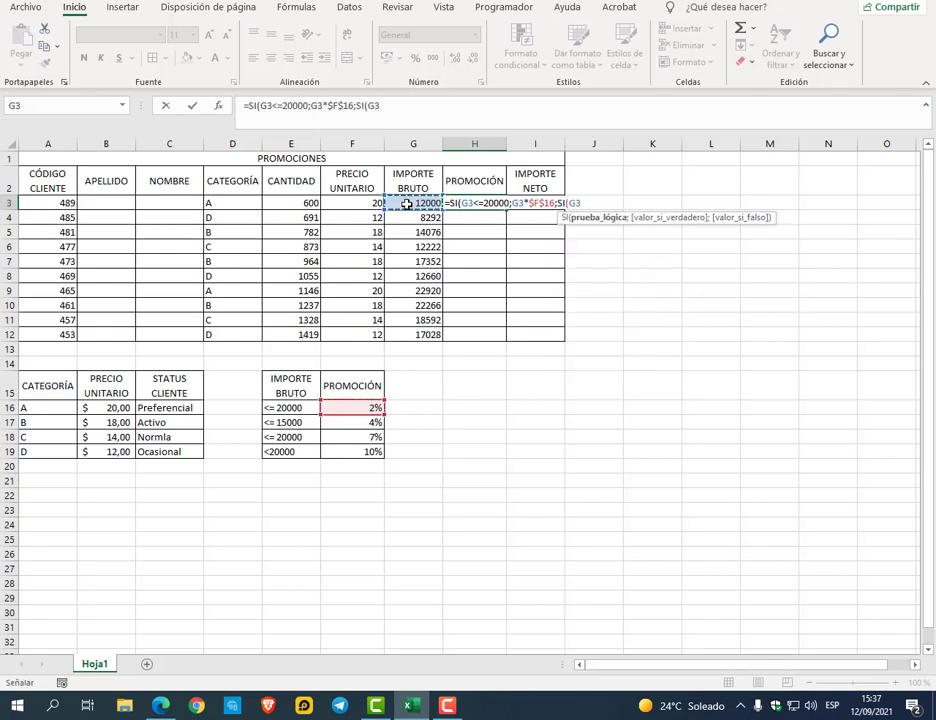
text(<=15000)
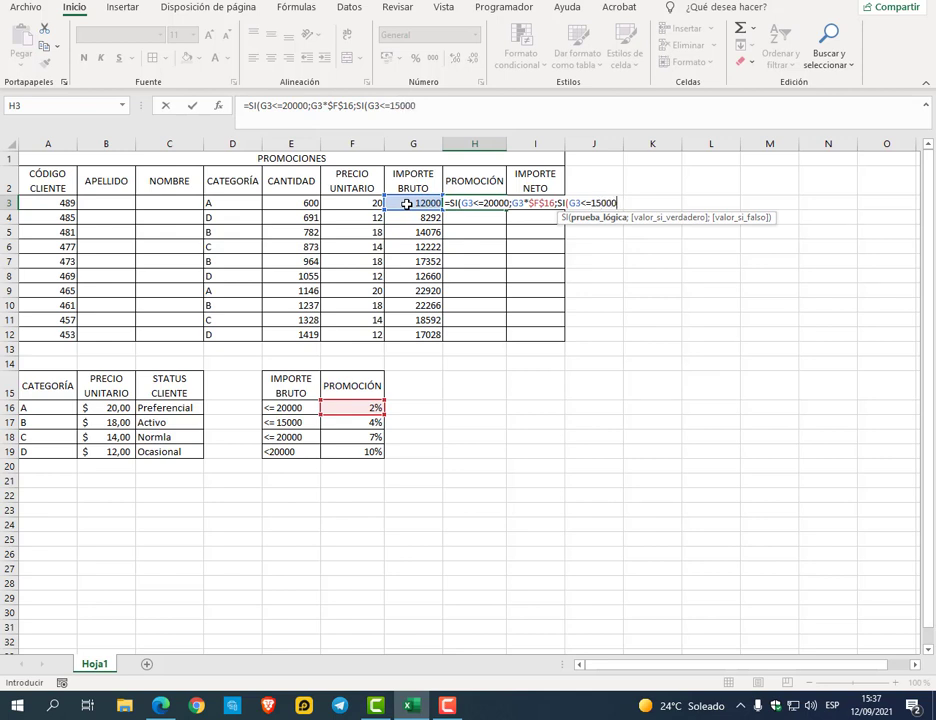
text(;)
click(407, 203)
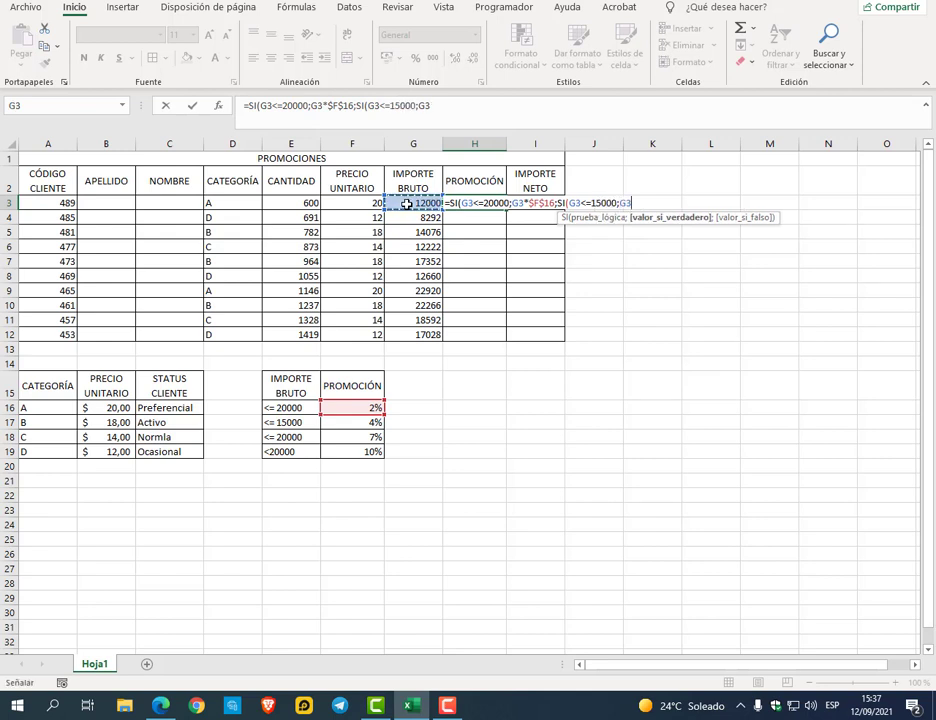
text(*)
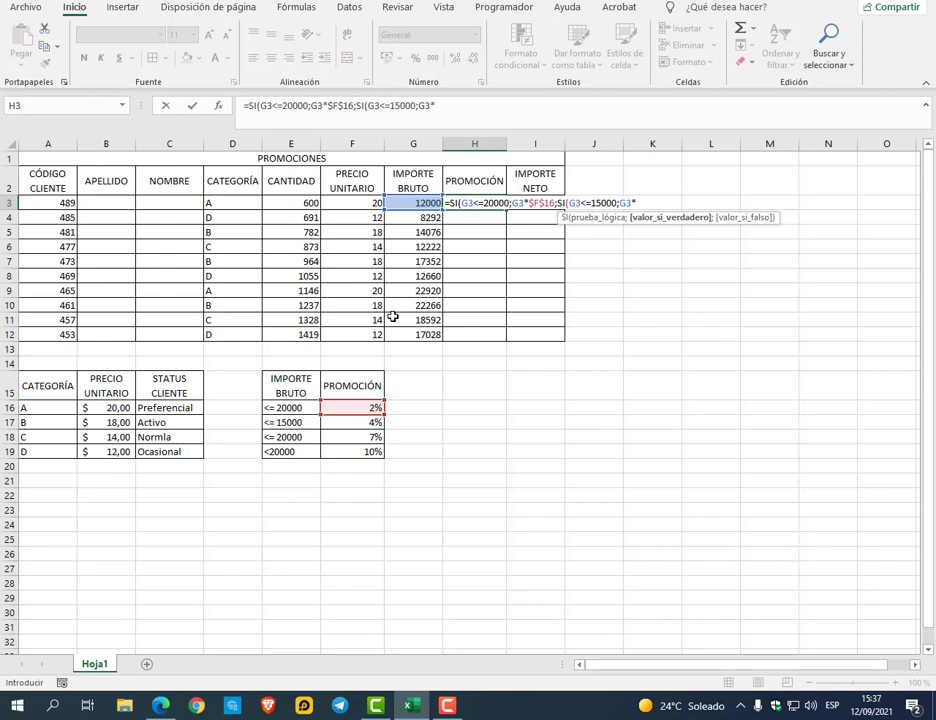
click(368, 421)
key(F4)
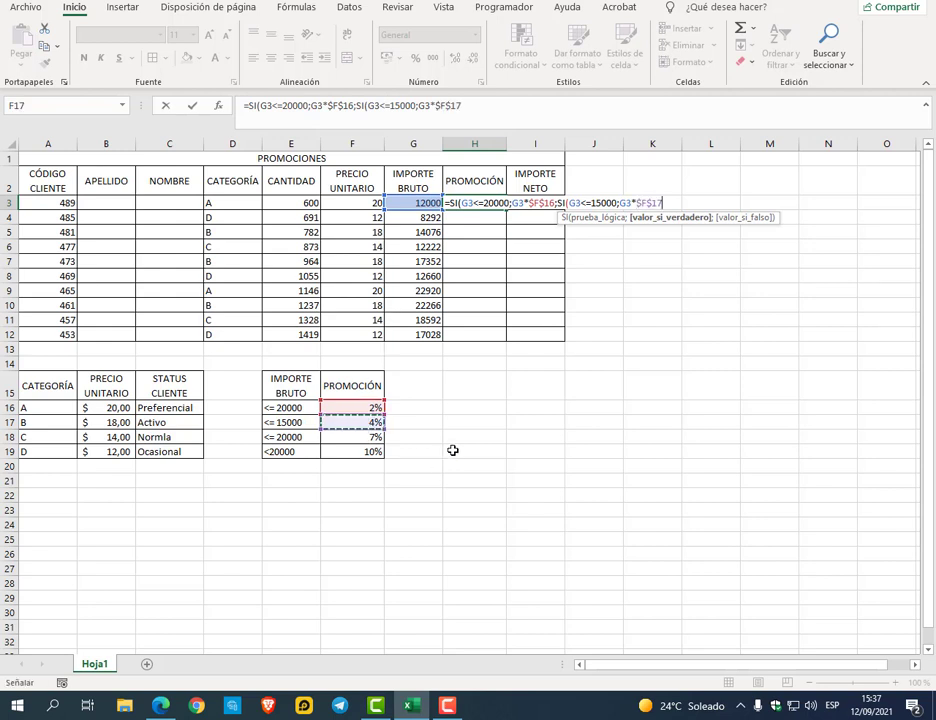
Open a third nested SI in the H3 formula and begin its test with G3<=
text(;SI()
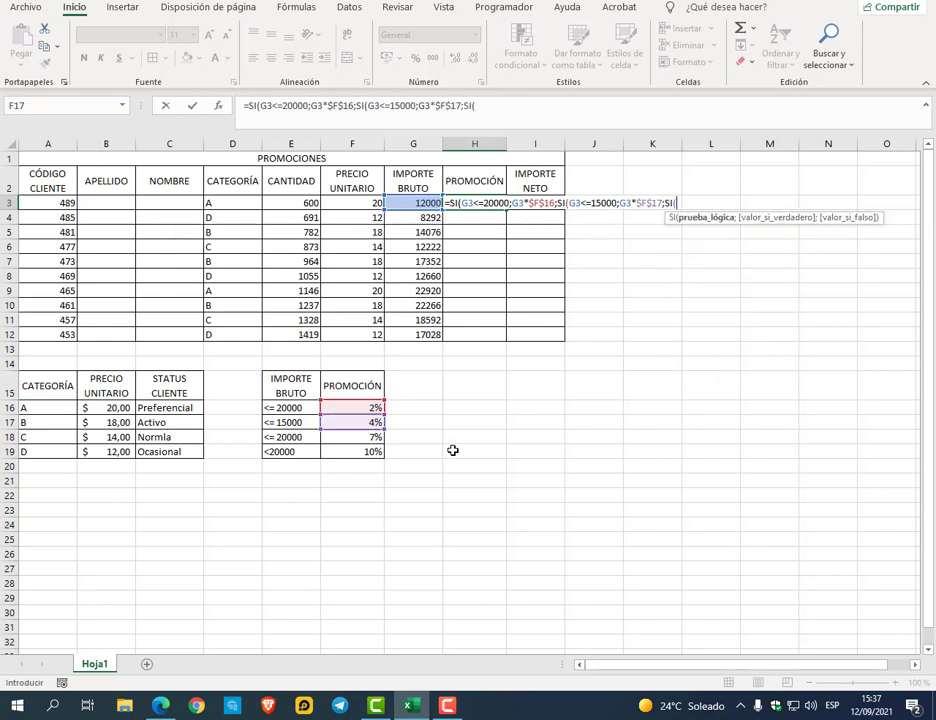
click(399, 201)
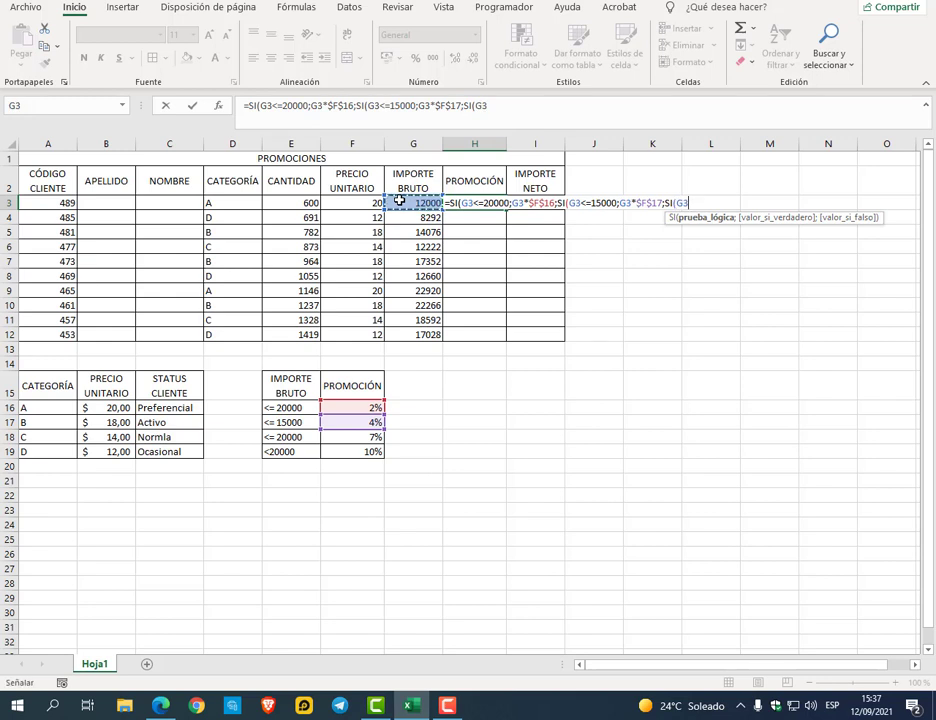
text(<=)
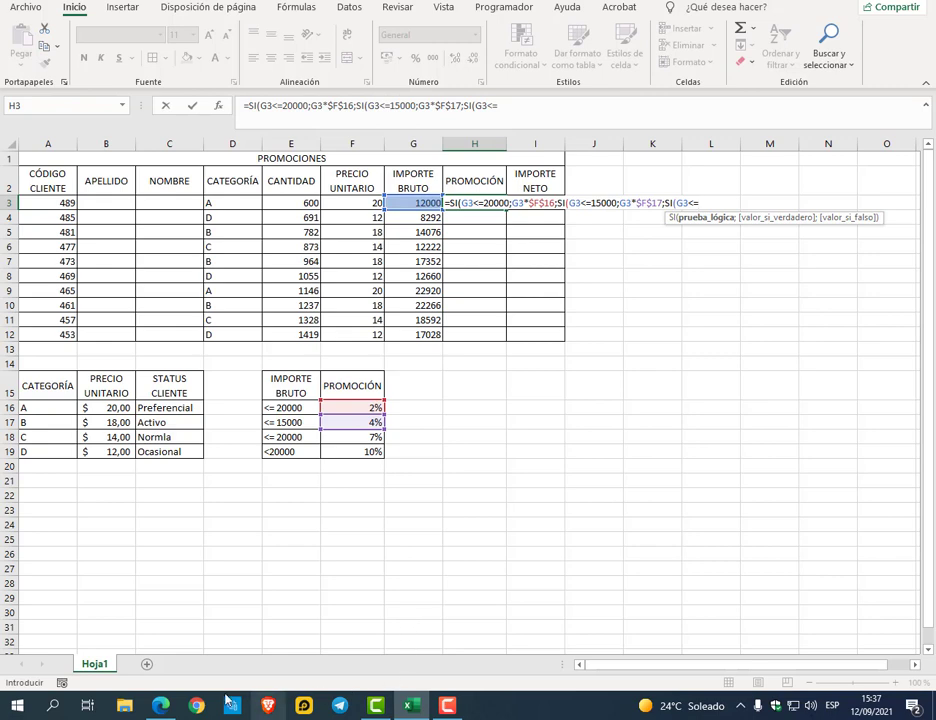
Check the PROMOCIÓN table in the exercise document and correct the first SI threshold in the H3 formula to 10000
click(160, 705)
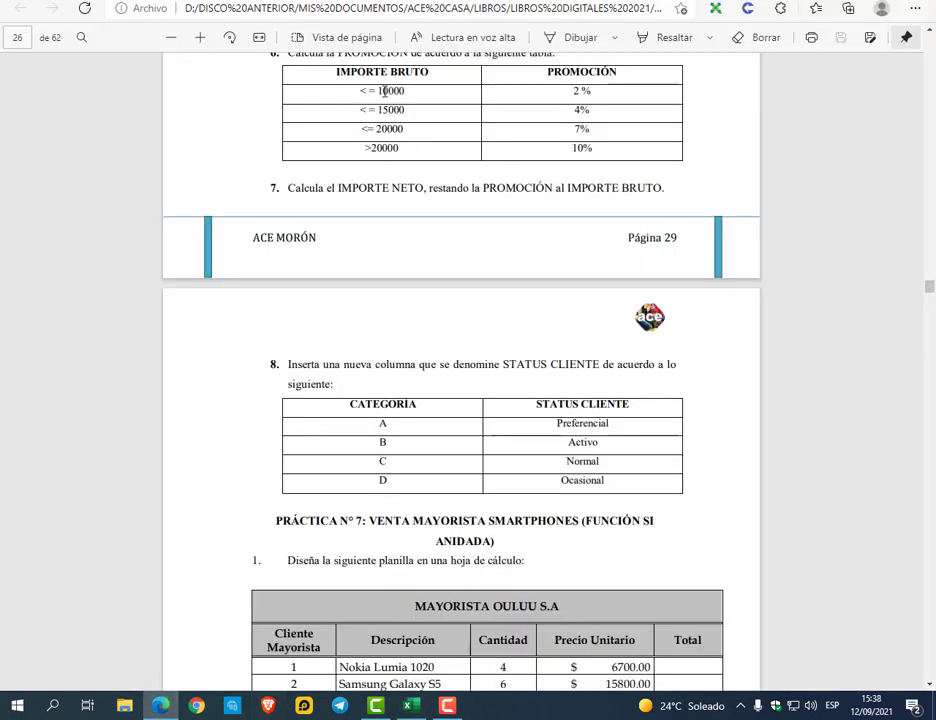
key(alt+Tab)
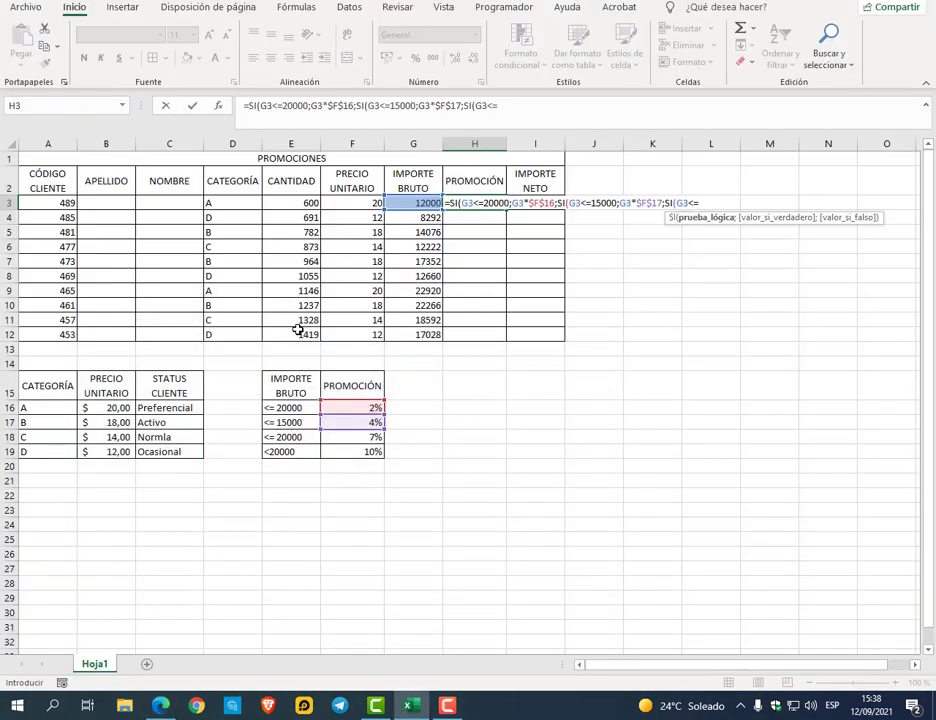
click(540, 109)
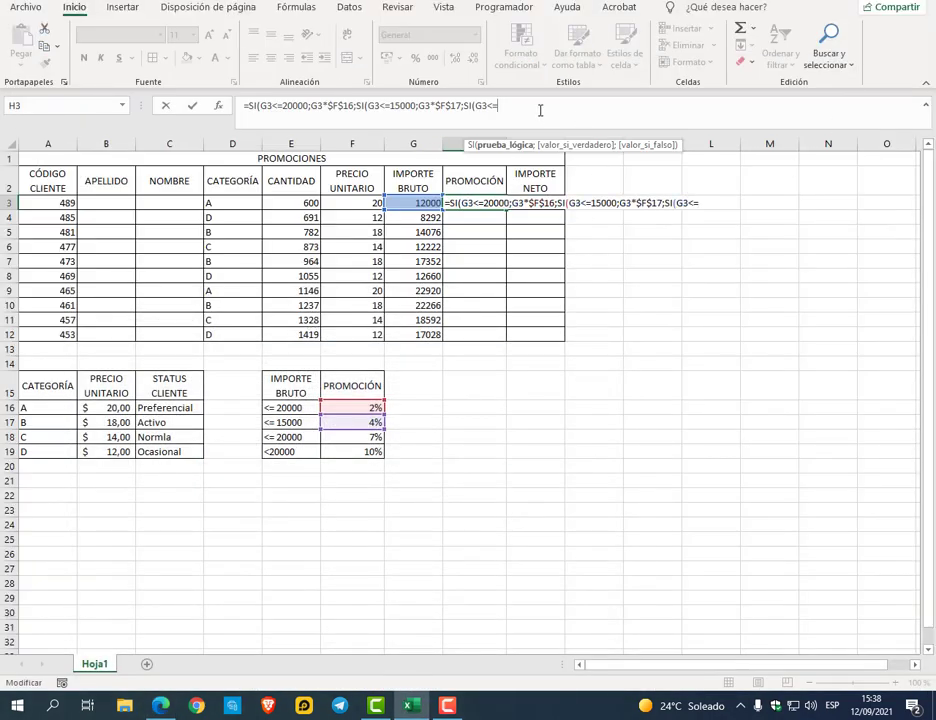
click(487, 203)
key(BackSpace)
text(1)
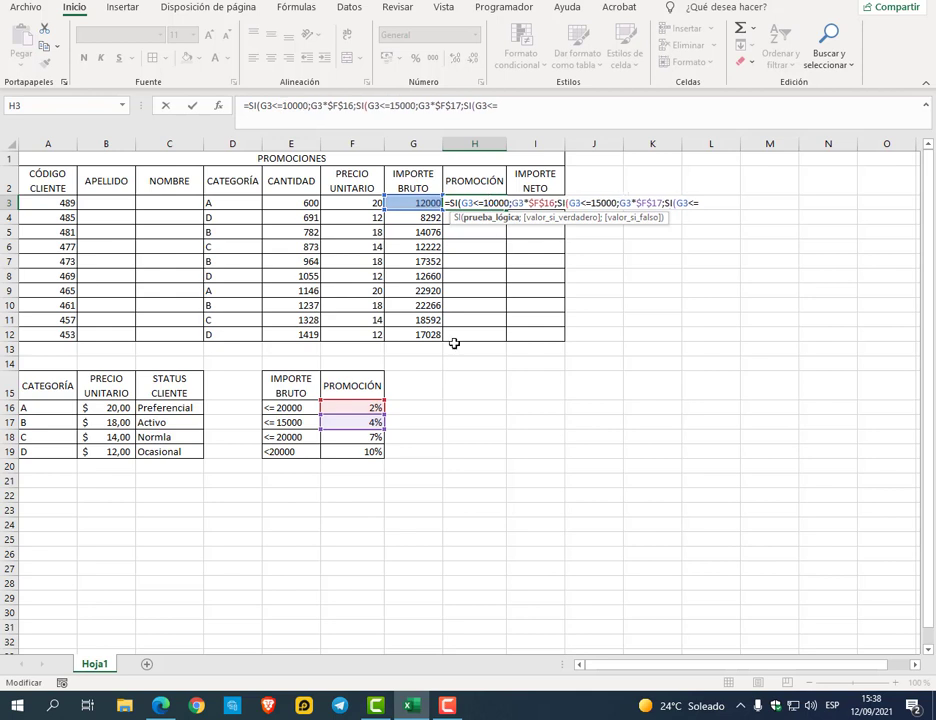
Complete the third SI test in the H3 formula with 20000 and return G3*$F$18 when true
click(699, 204)
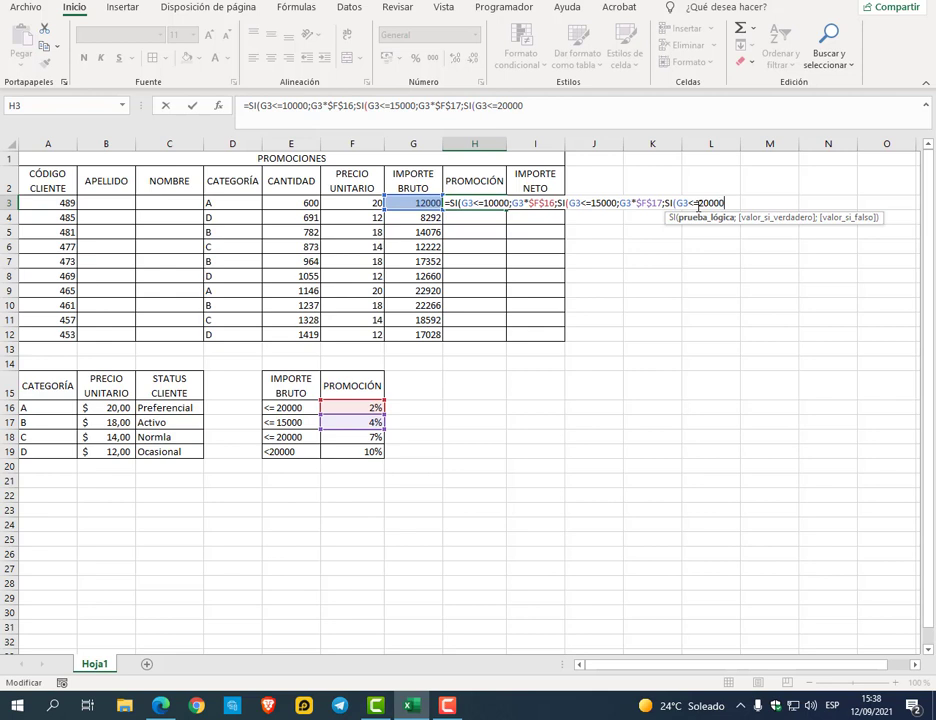
text(;)
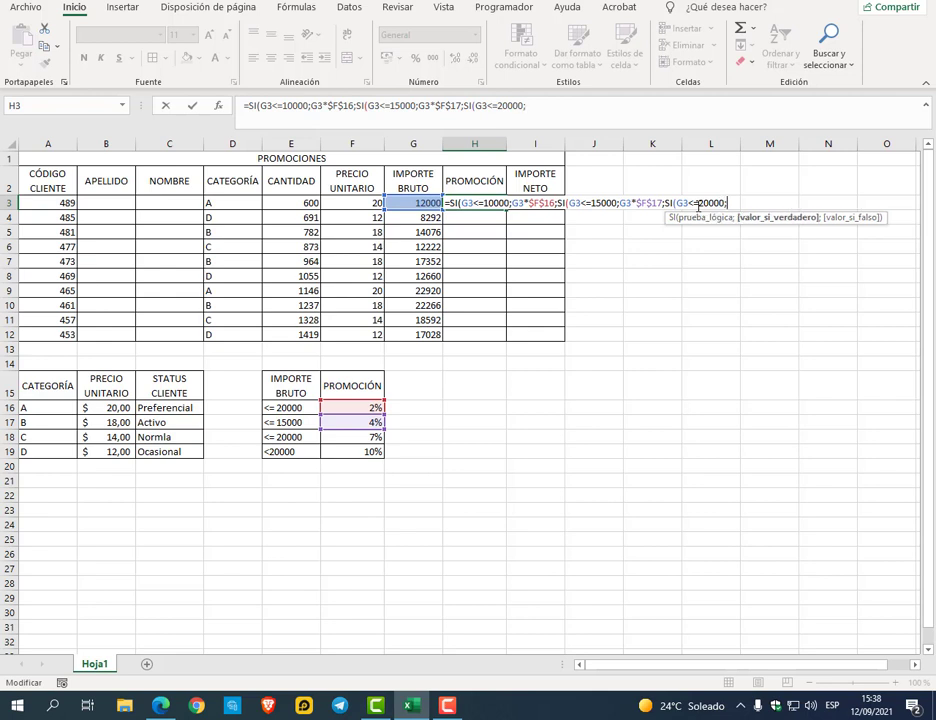
click(405, 202)
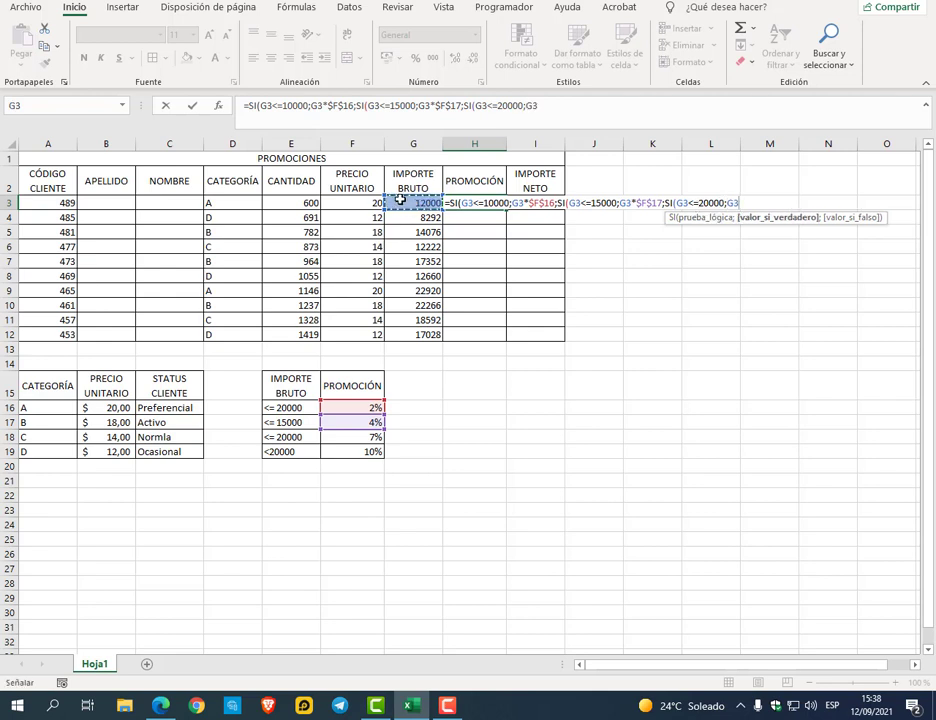
text(*)
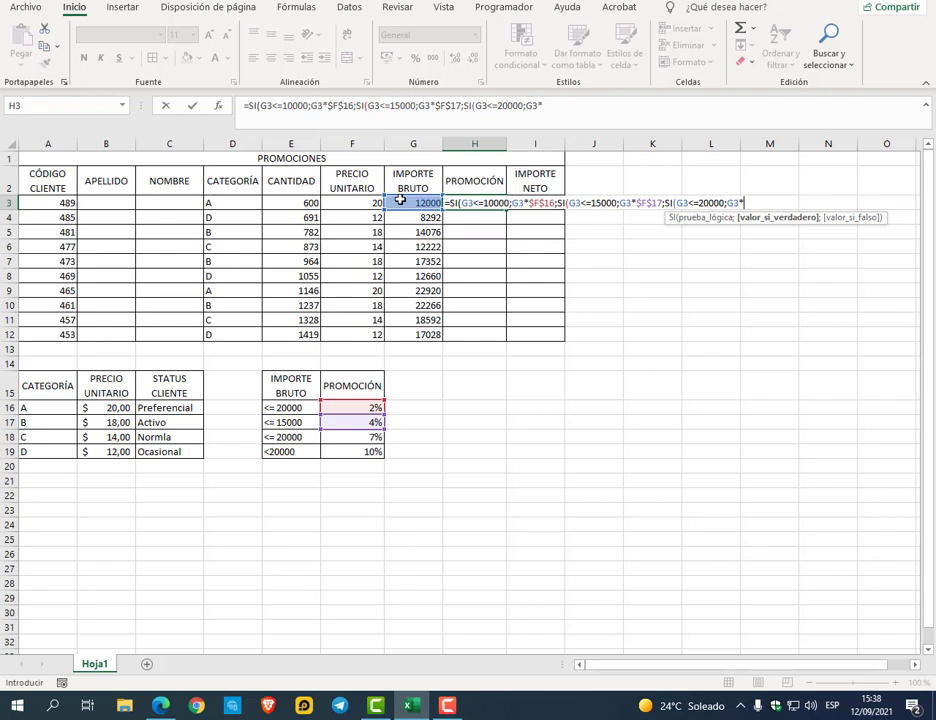
click(358, 437)
key(F4)
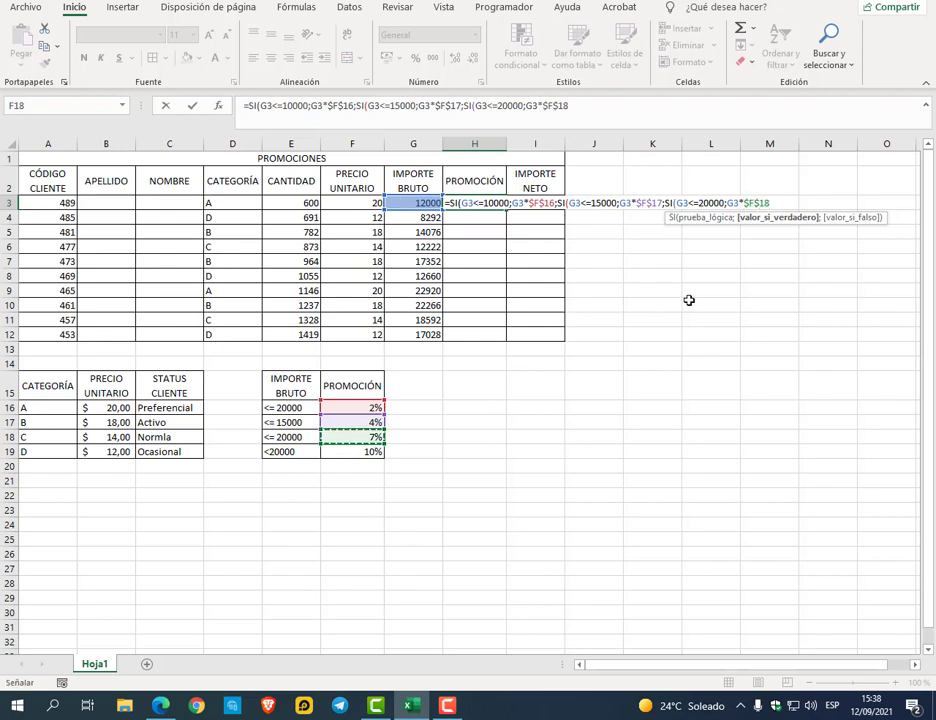
Nest a fourth SI in the H3 formula testing G3>20000 and returning G3*$F$19
text(;SI)
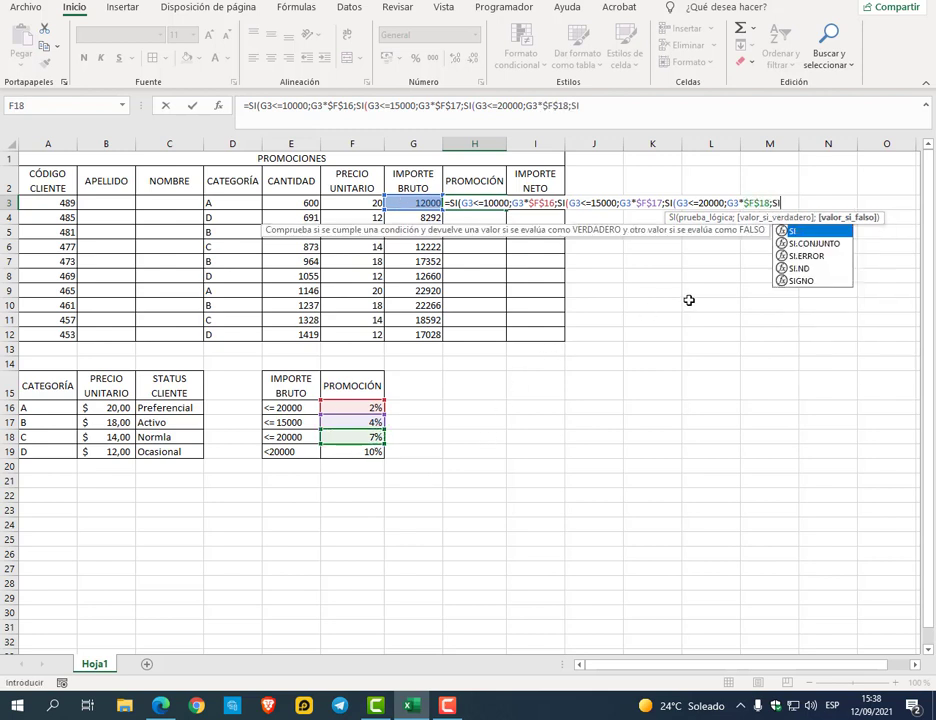
text(()
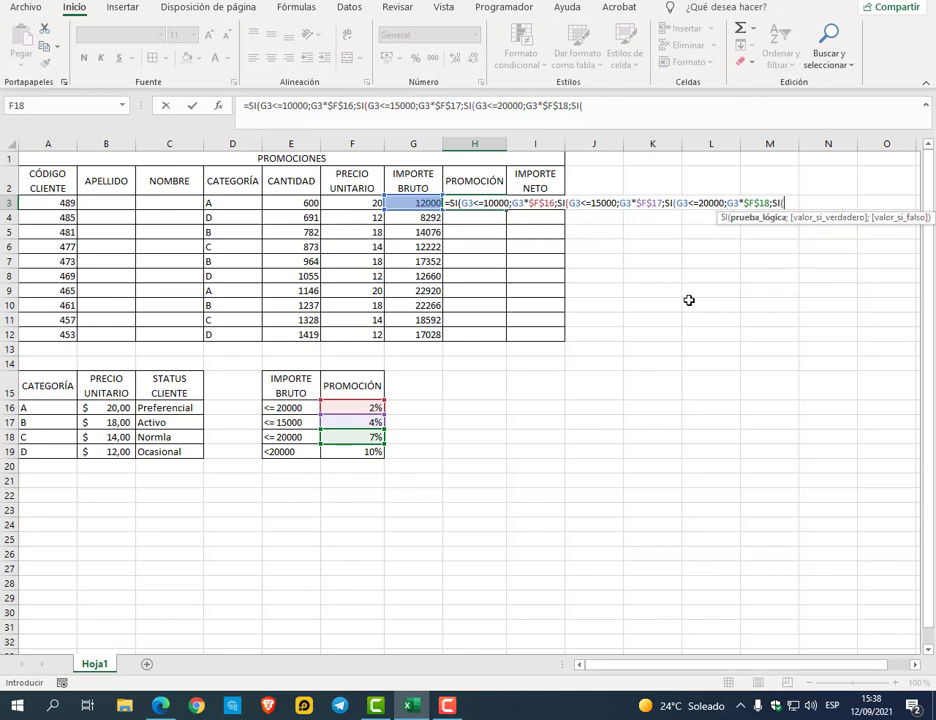
click(412, 203)
text(>20000)
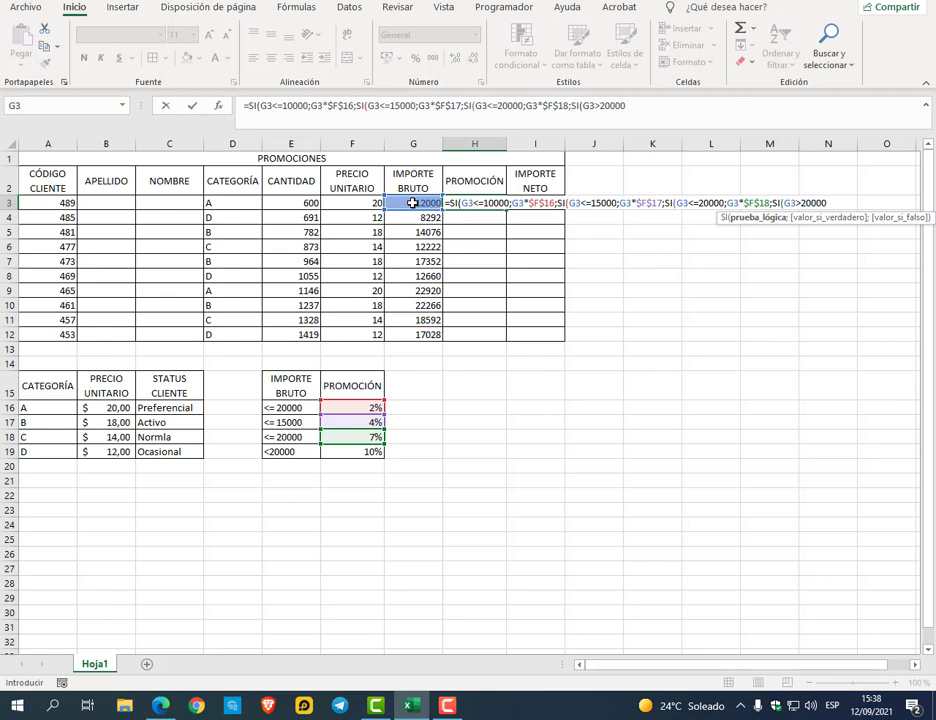
text(;)
click(412, 203)
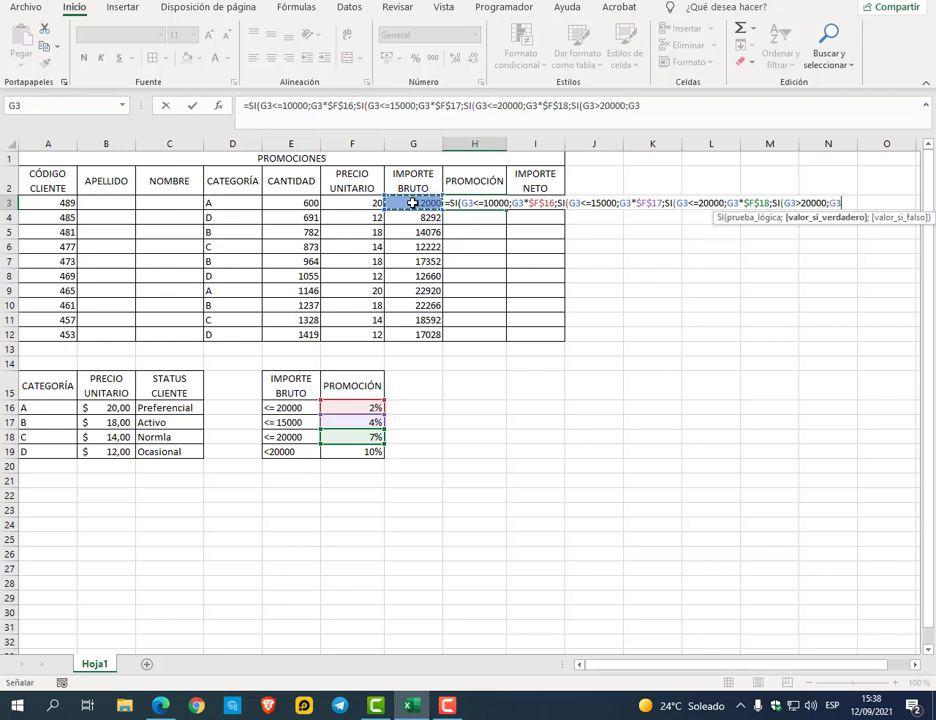
text(*)
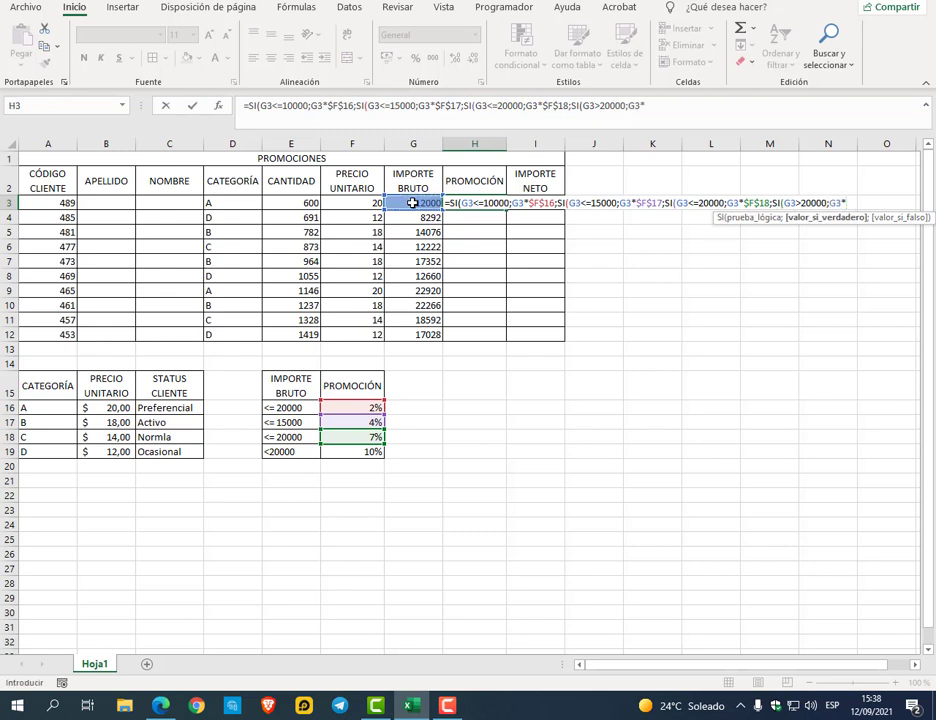
click(366, 451)
key(F4)
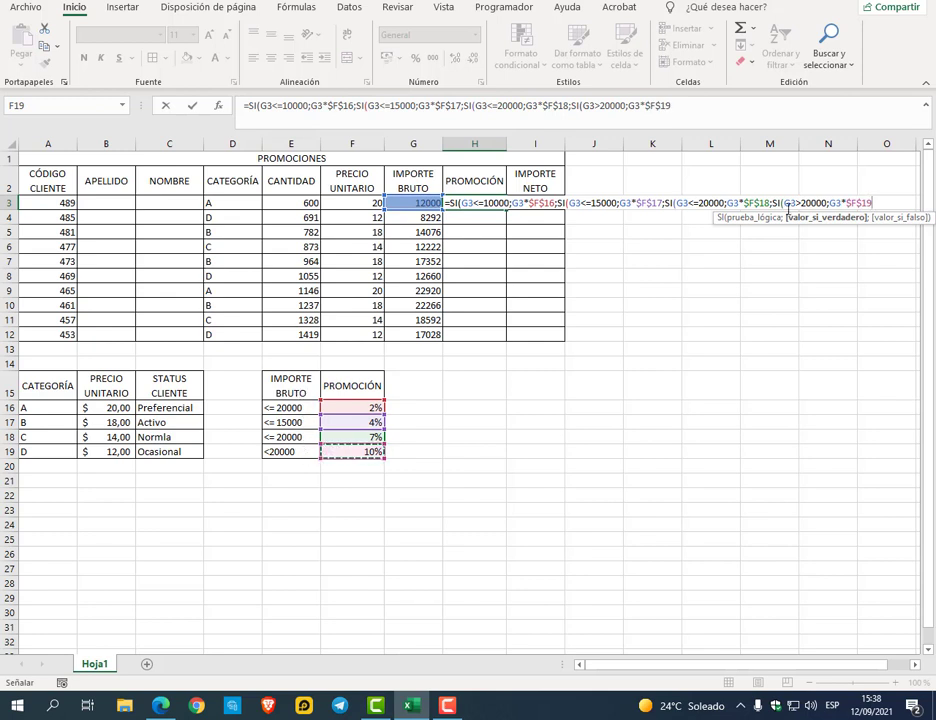
Add 0 as the final false value, close all four brackets and enter the H3 formula
click(690, 103)
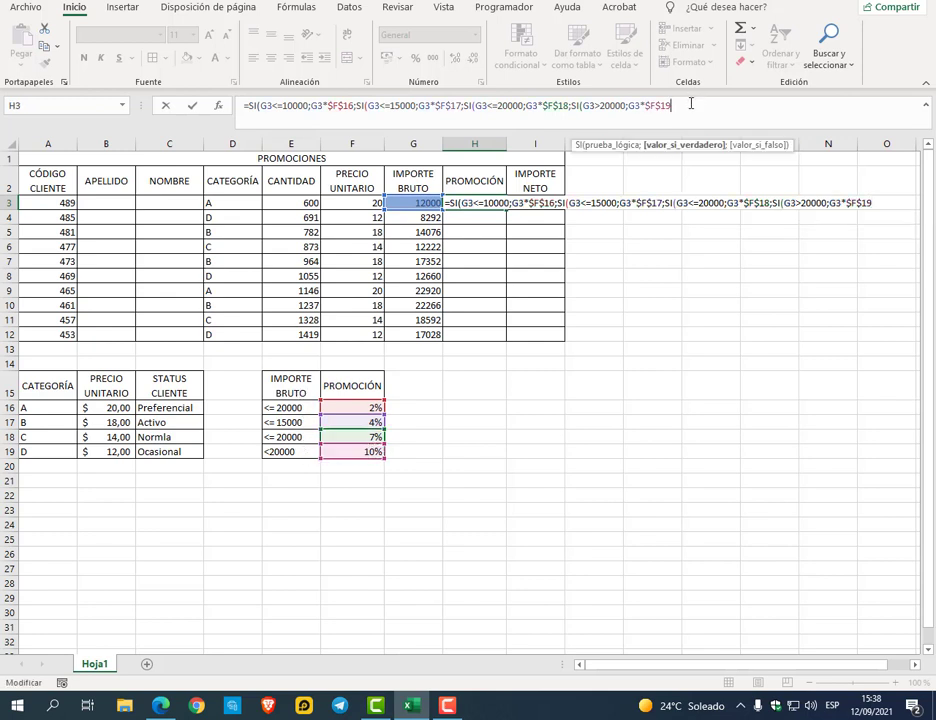
text(;0))
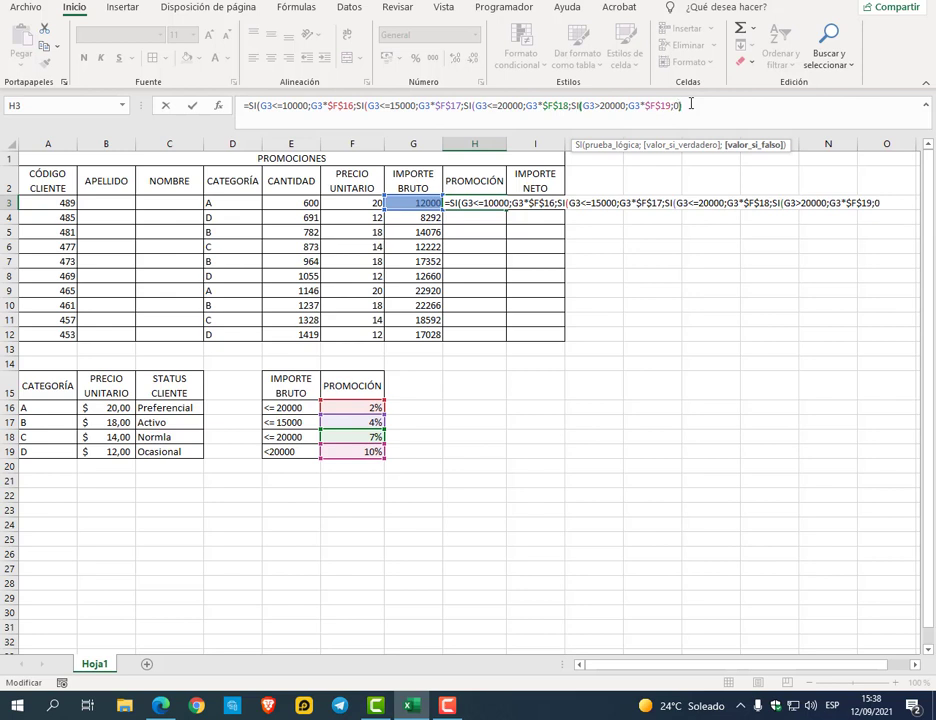
text())))
key(Return)
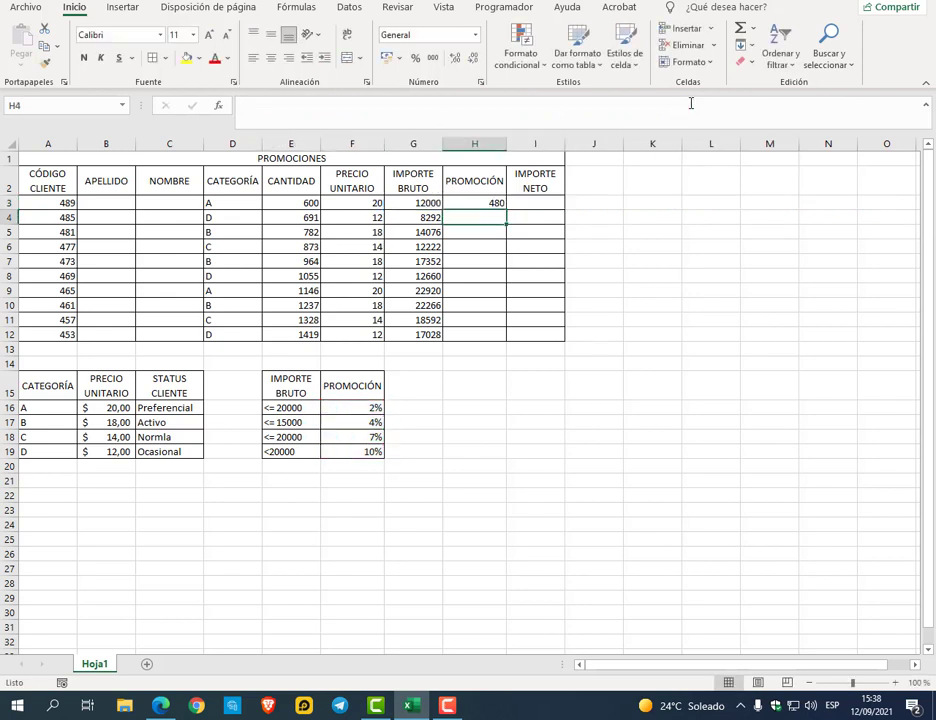
Correct the first gross-amount condition in cell E16 to <= 10000
click(290, 408)
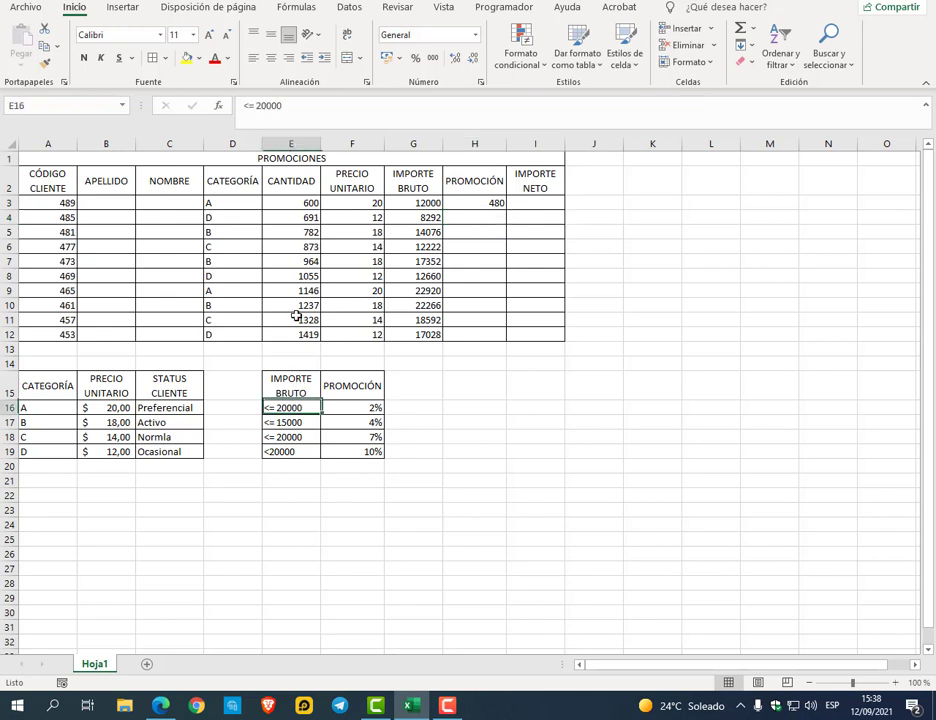
click(257, 105)
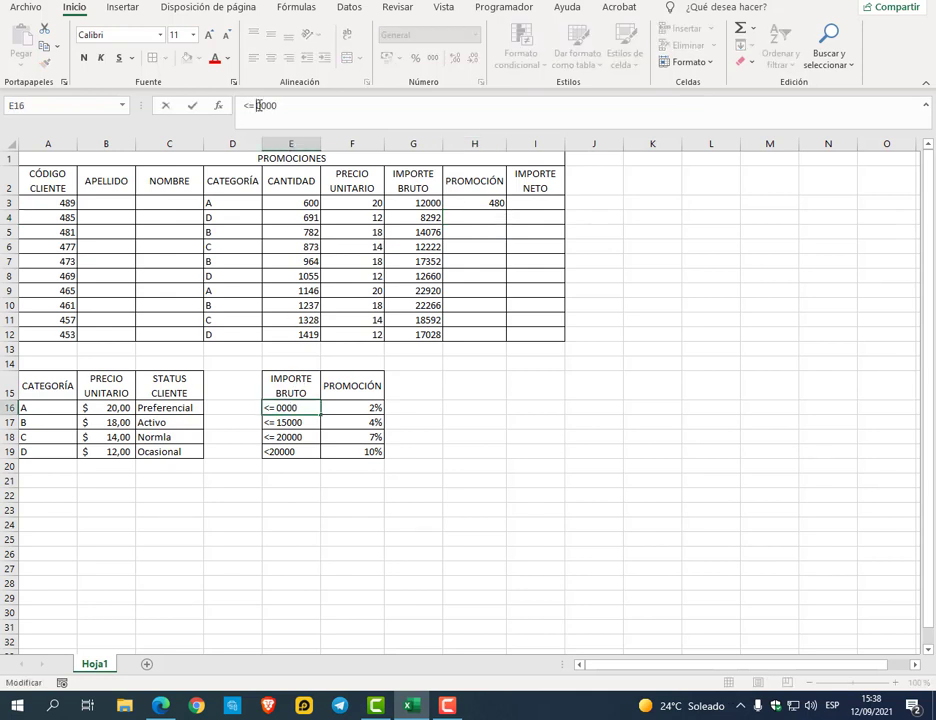
text(1)
key(Return)
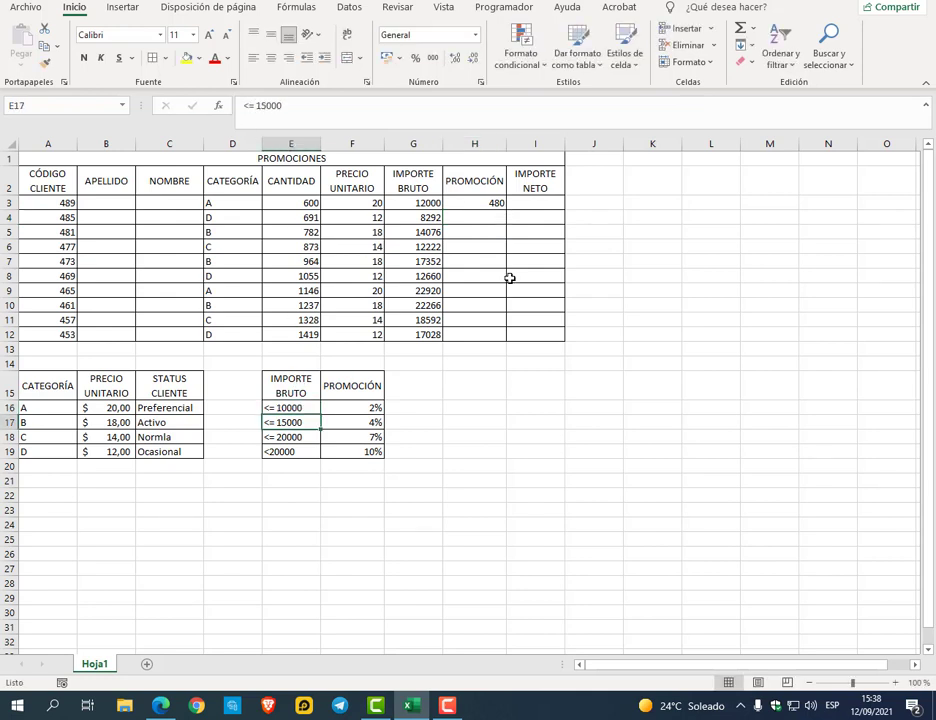
Copy the promotion formula from H3 down through H12
click(487, 202)
double_click(505, 209)
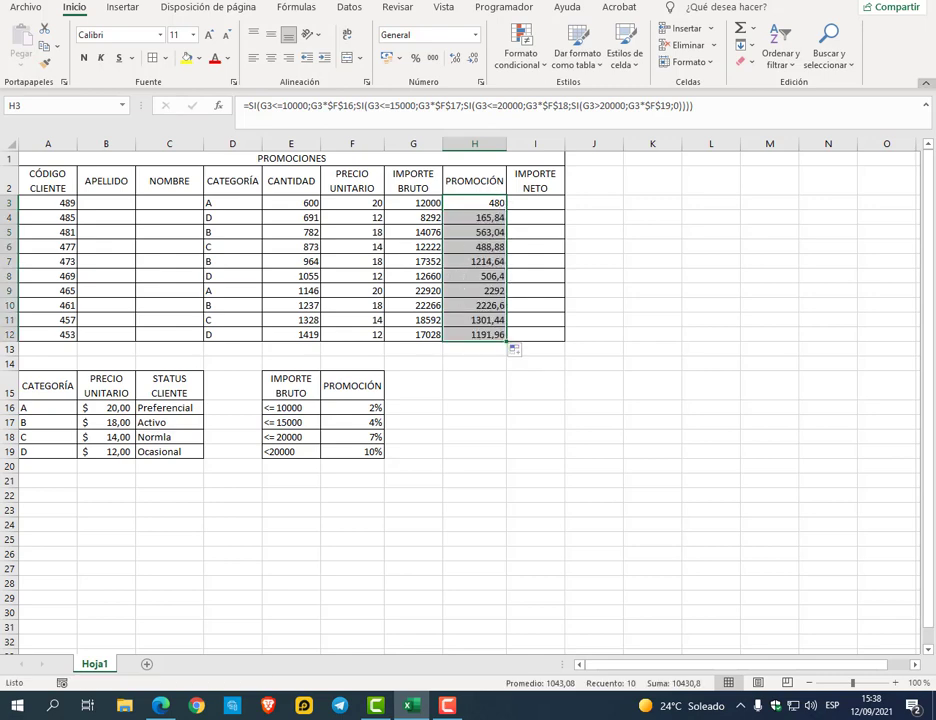
key(super+Down)
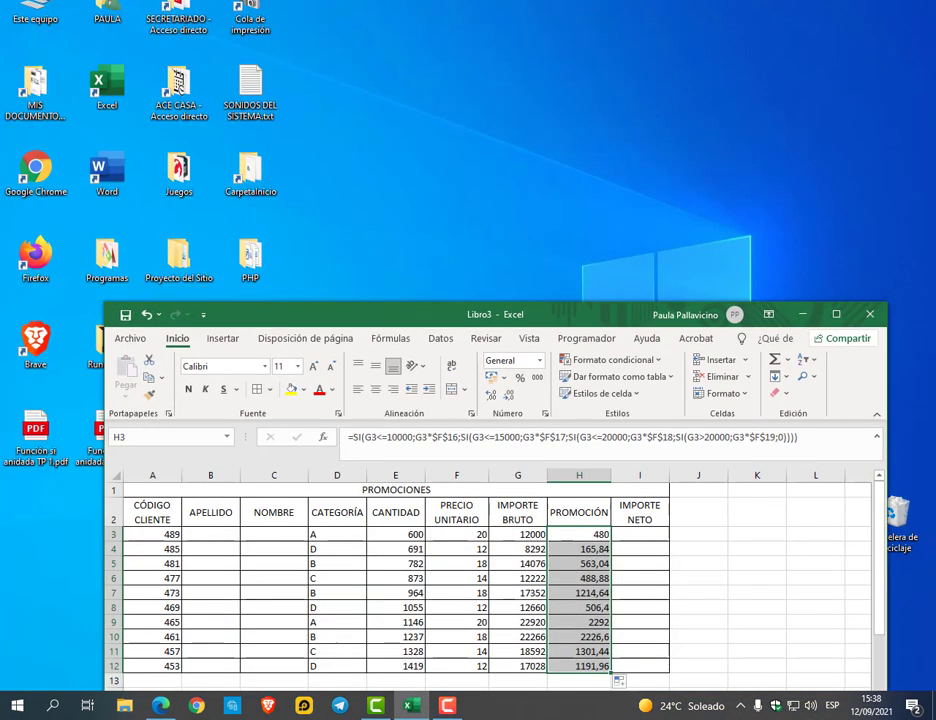
click(833, 313)
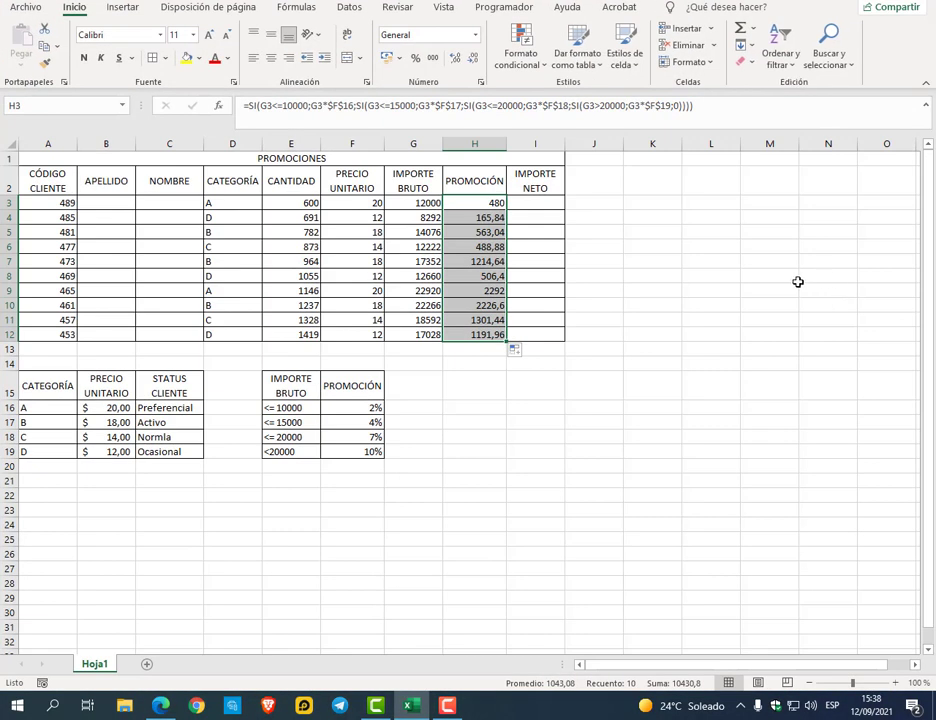
click(769, 275)
Check item 7 of the exercise document and enter =G3-H3 as the net amount formula in I3
click(524, 200)
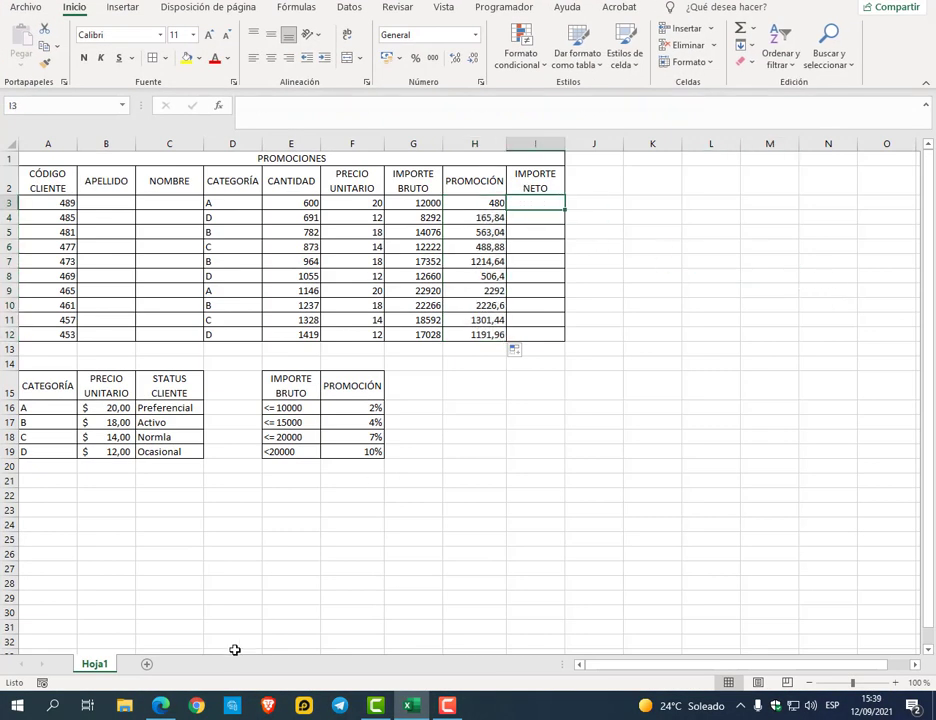
click(161, 707)
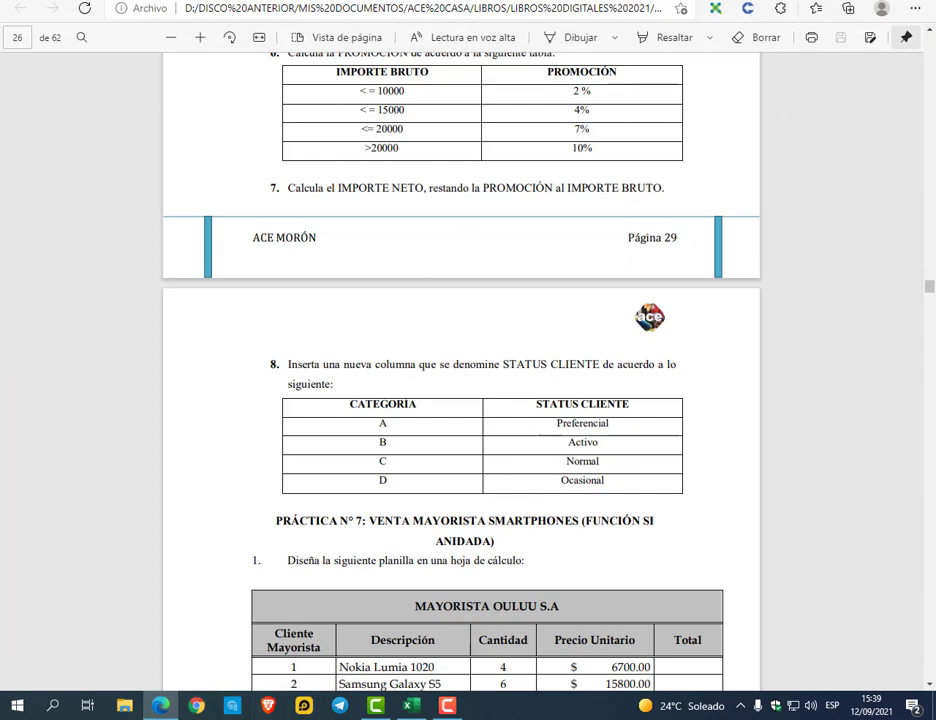
key(alt+Tab)
text(=)
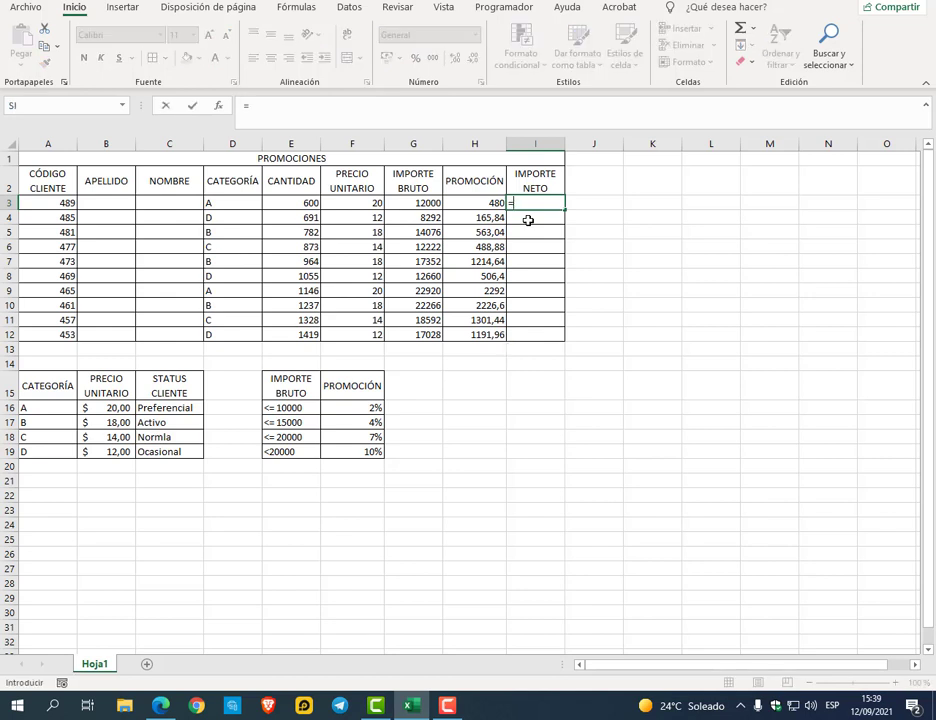
click(425, 203)
text(-)
click(470, 203)
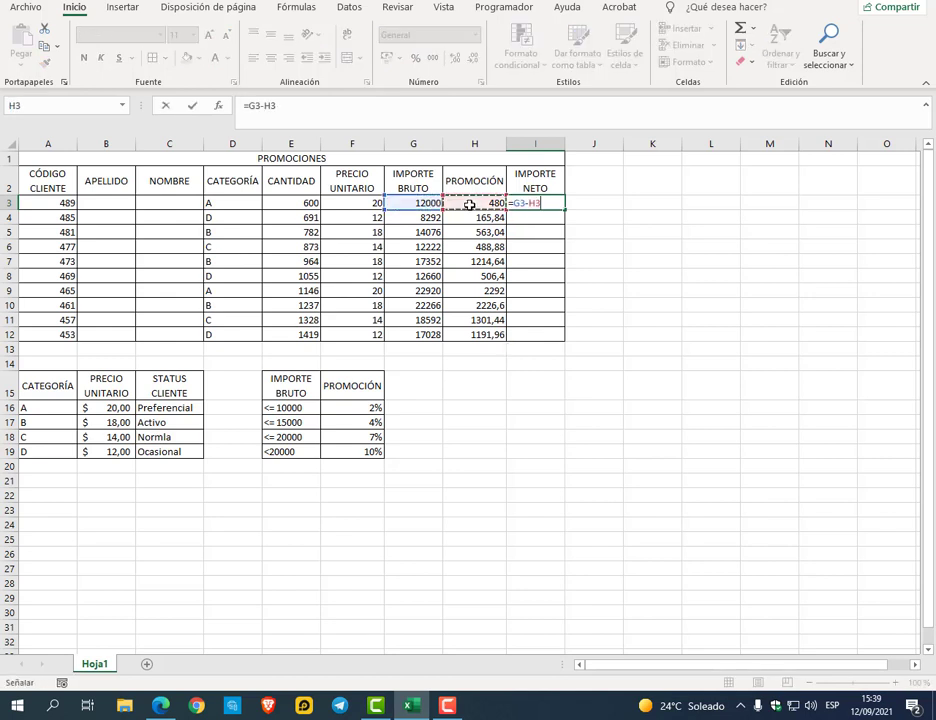
key(Return)
Copy the net amount formula from I3 down through I12
click(551, 203)
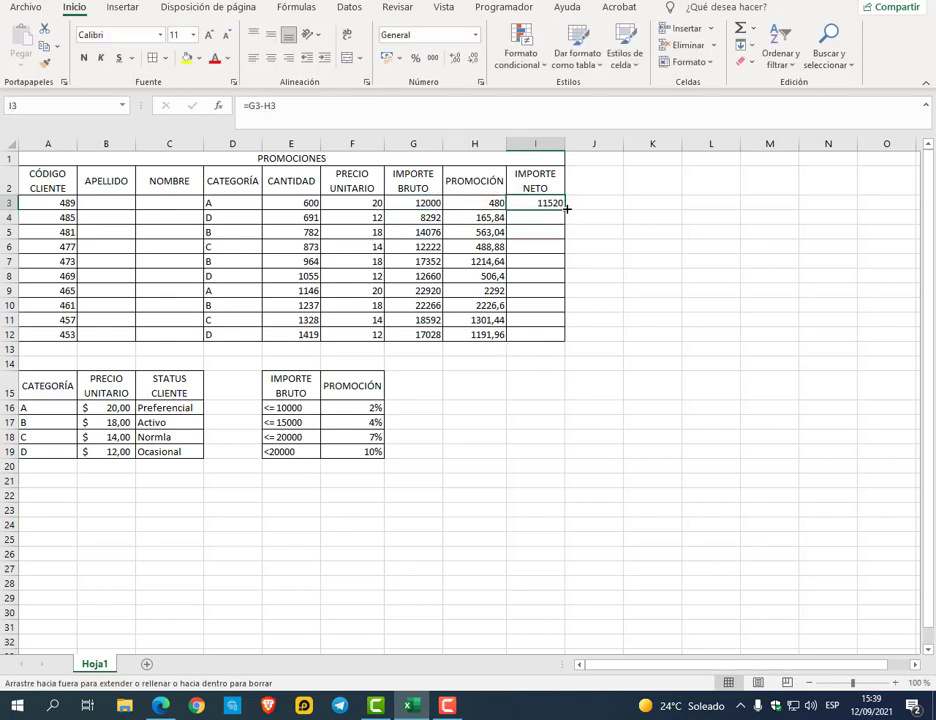
double_click(566, 209)
click(478, 462)
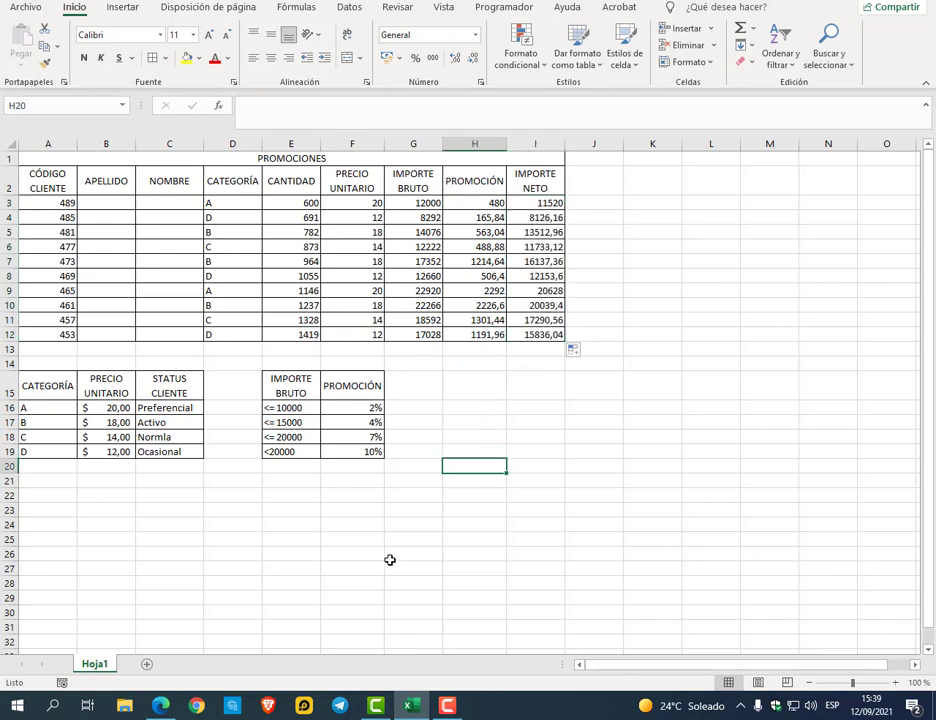
Read item 8 of the exercise document and add the column heading STATUS CLIENTE in J2
click(604, 190)
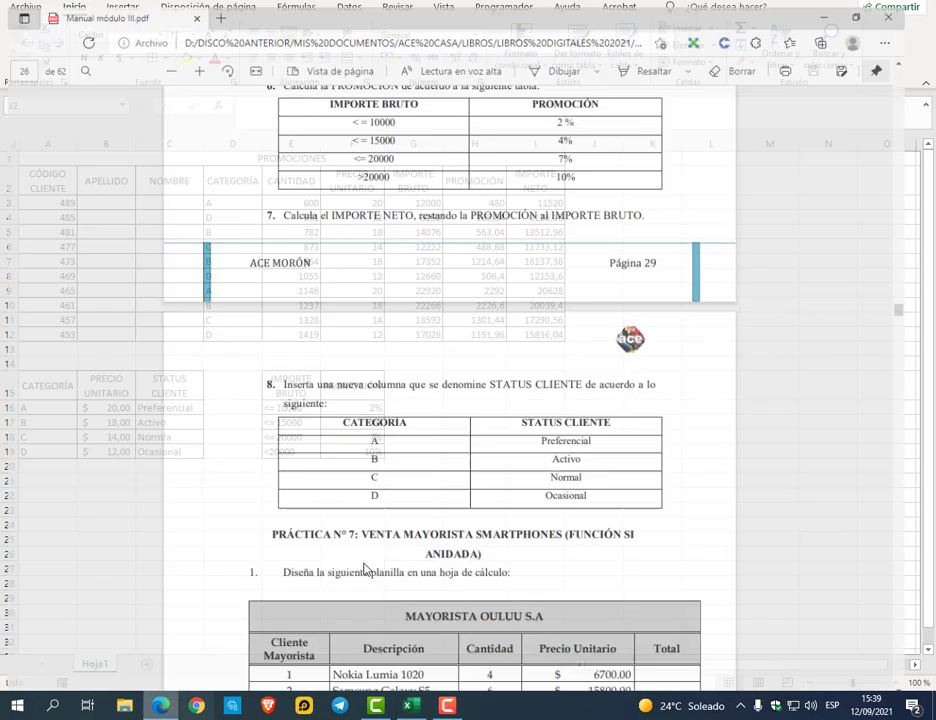
click(160, 705)
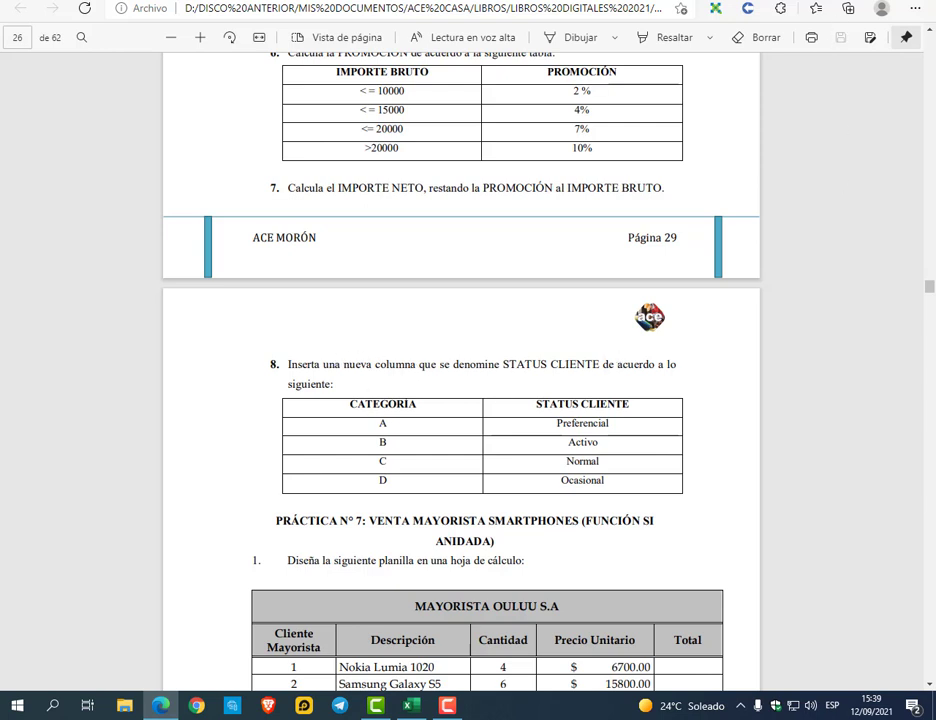
key(alt+Tab)
text(s)
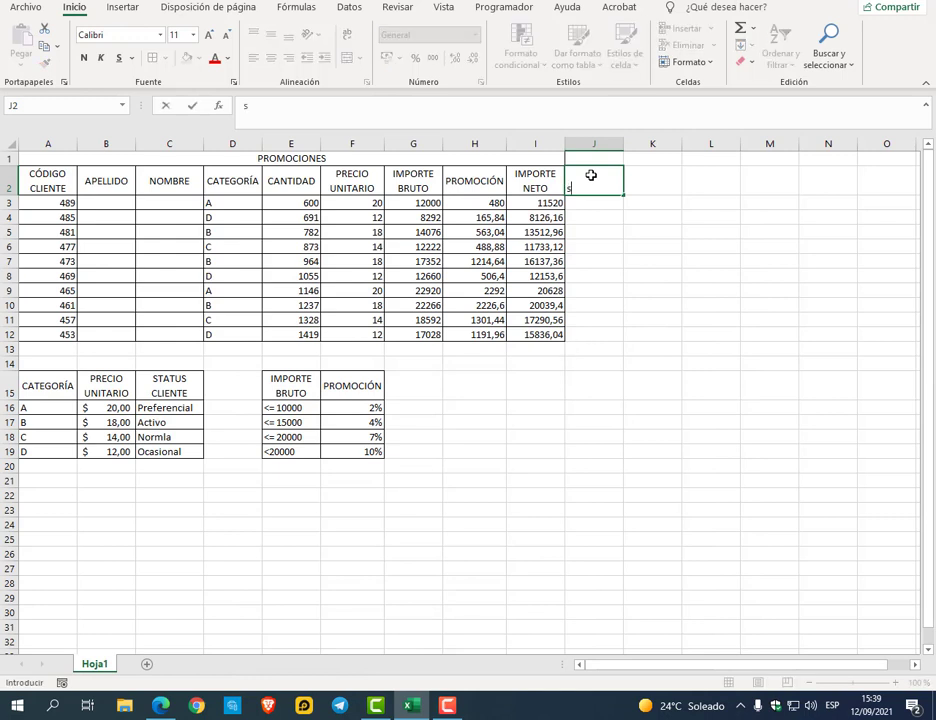
text(TATU)
key(BackSpace)
key(BackSpace)
key(BackSpace)
key(BackSpace)
text(TATUS CLIENTE)
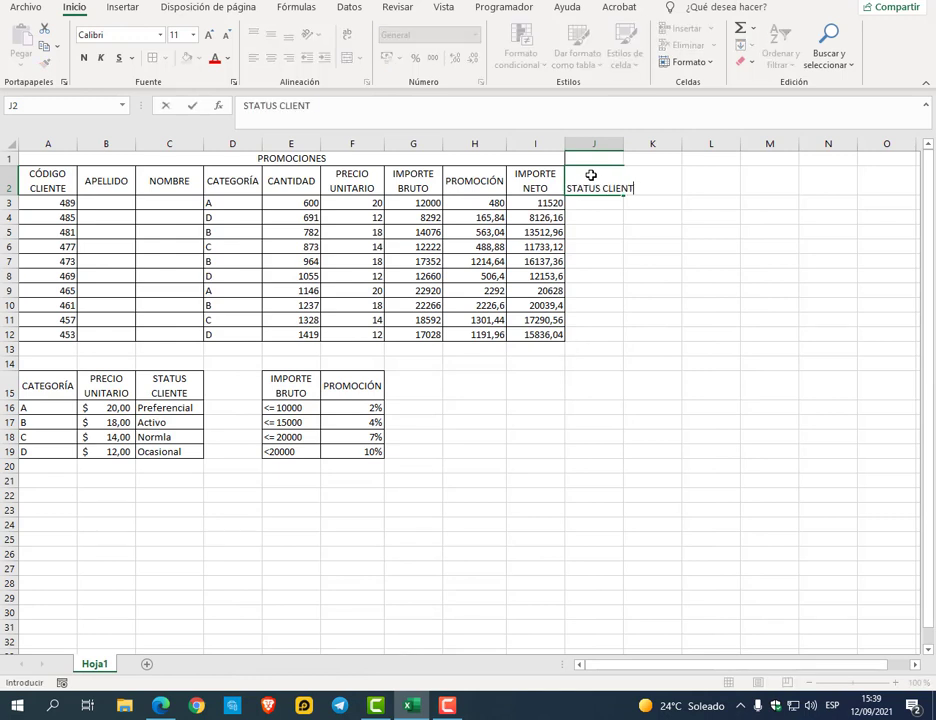
key(Return)
click(591, 177)
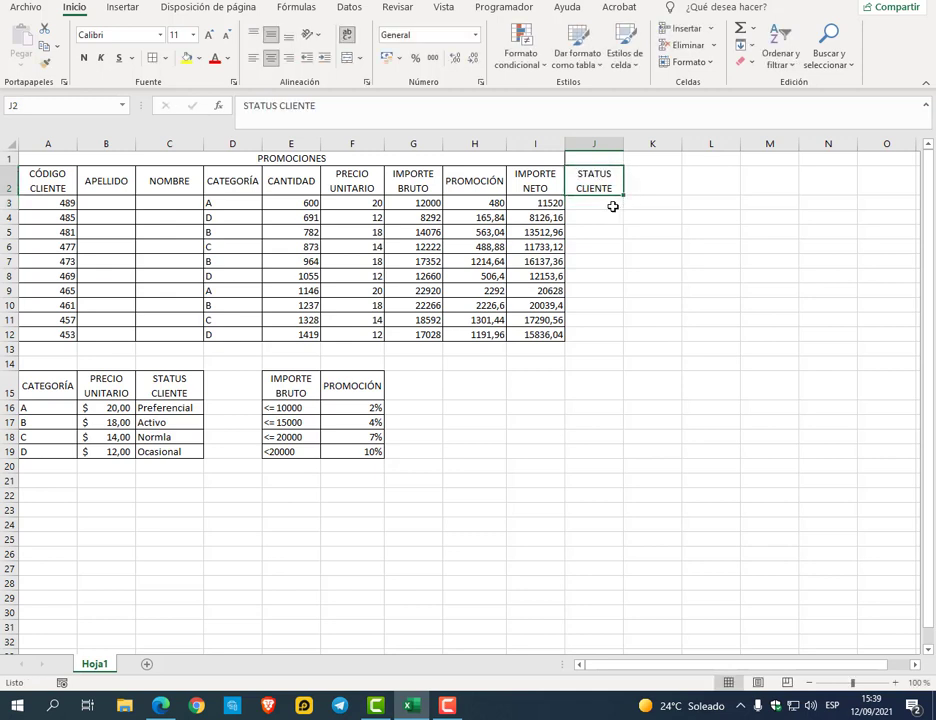
Extend the merged and centred PROMOCIONES title across A1:J1
click(600, 158)
key(shift+Left)
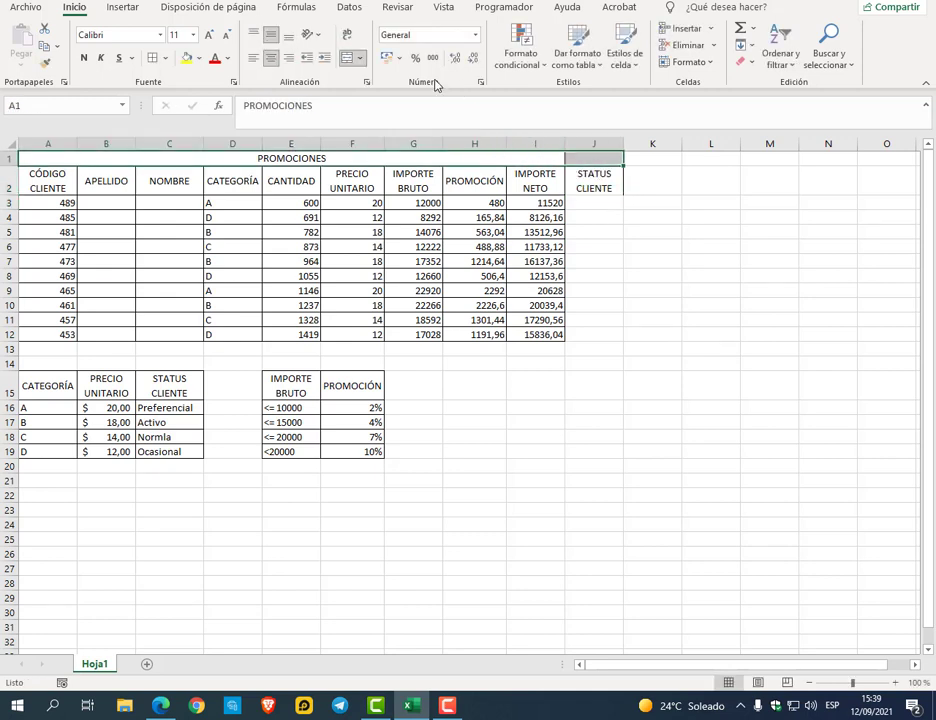
click(346, 58)
click(346, 58)
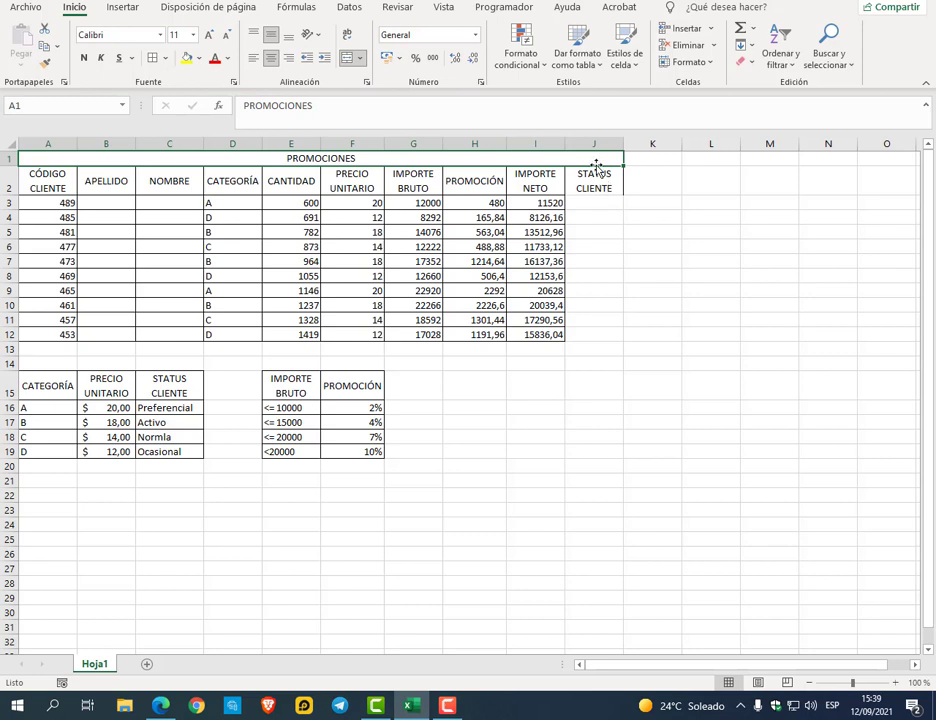
Apply borders to all cells of the new STATUS CLIENTE column, J2:J12
drag(600, 173, 594, 334)
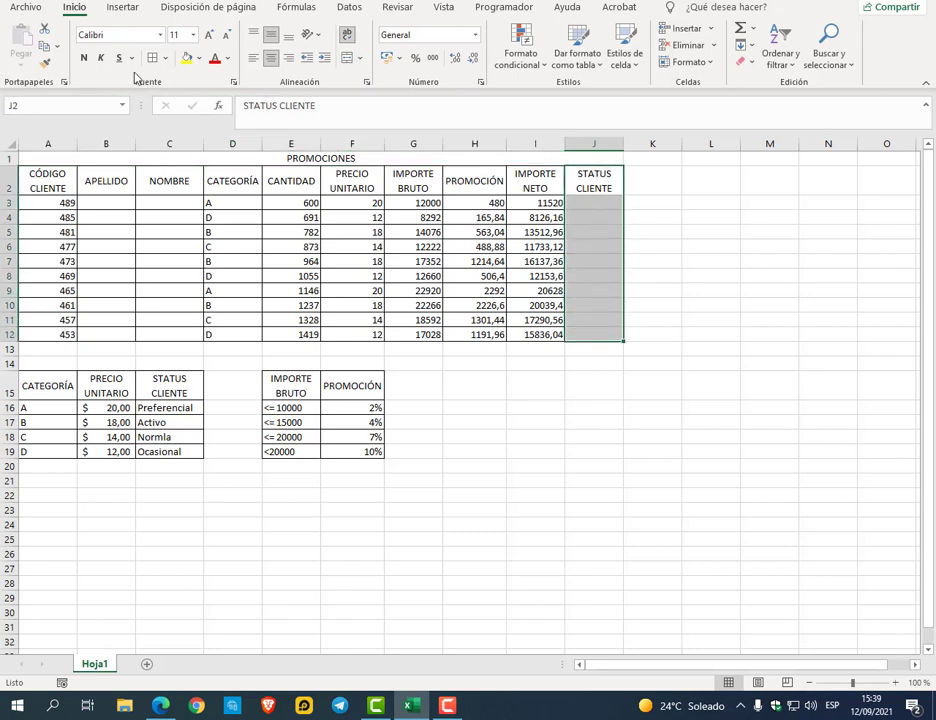
click(149, 62)
click(184, 156)
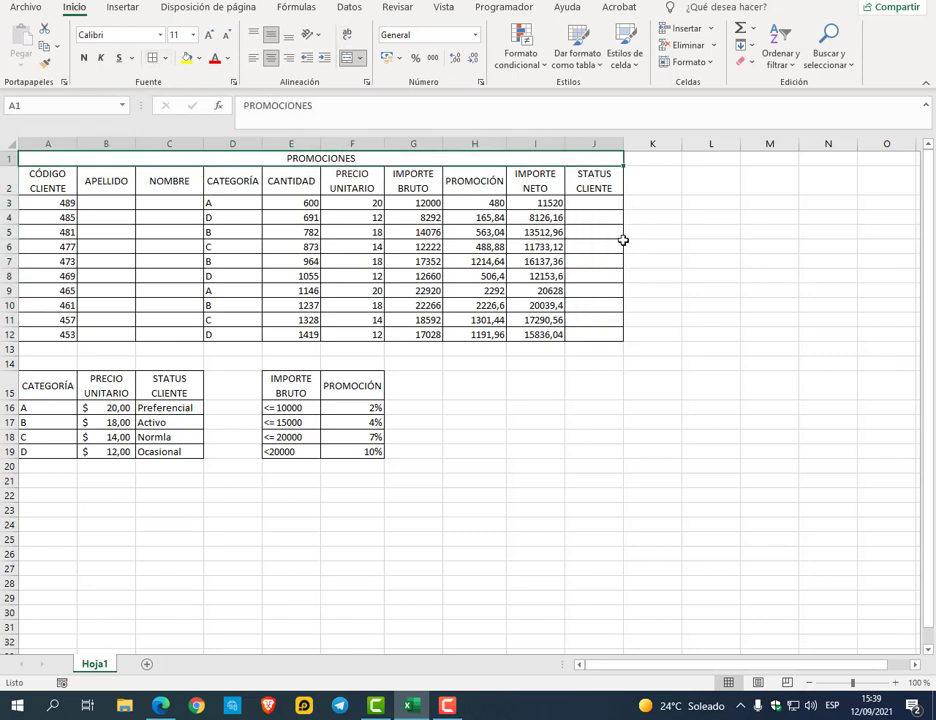
Start a SI formula in J3 testing D3=$A$16 and returning $C$16 when true
click(595, 202)
text(=SI()
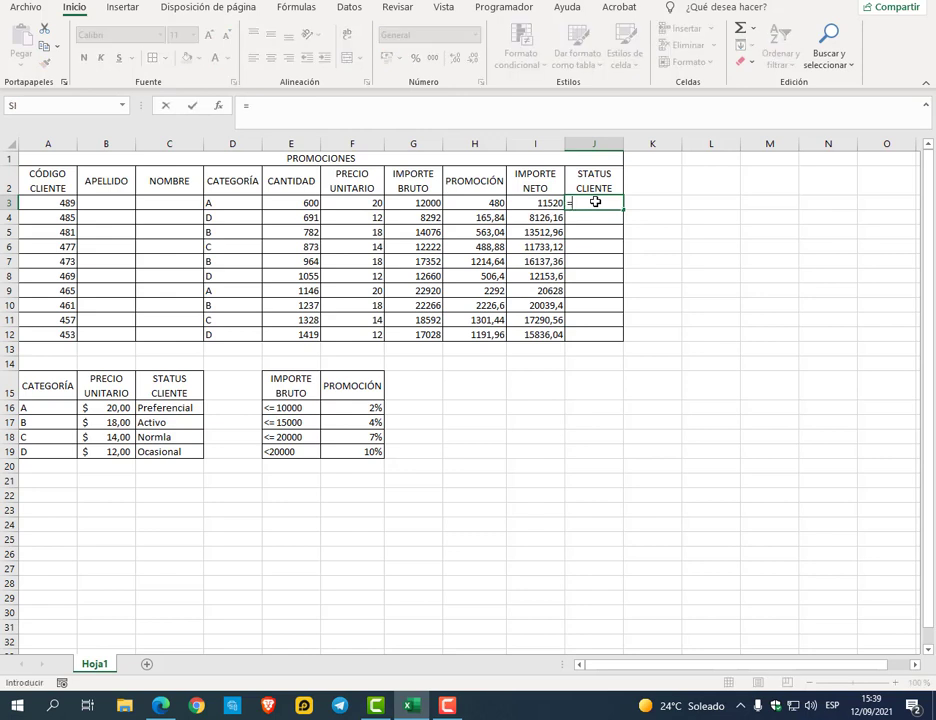
click(230, 203)
text(=)
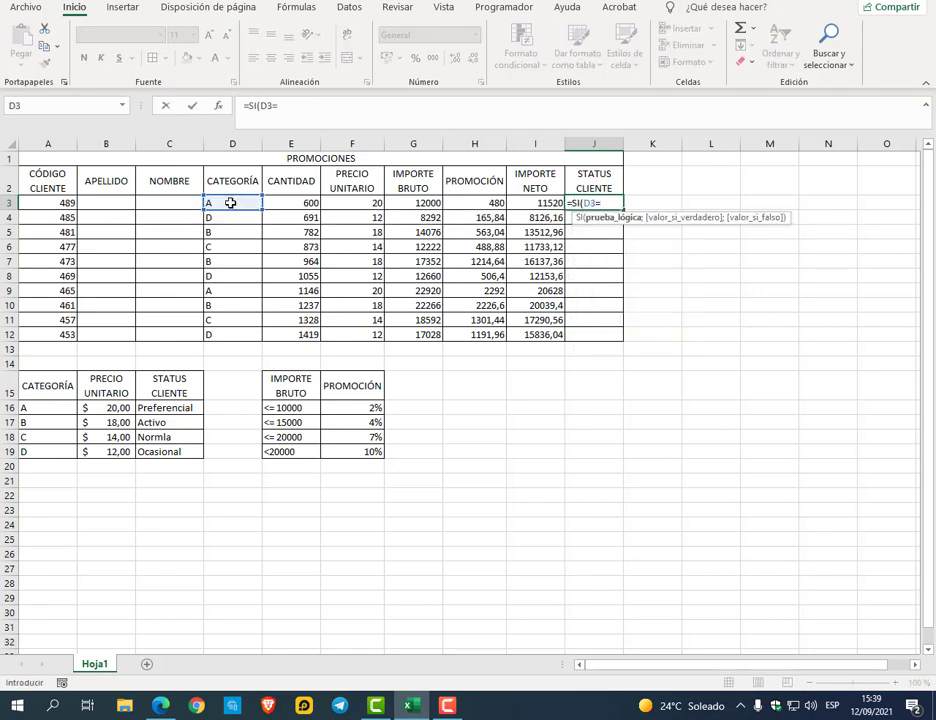
click(61, 410)
key(F4)
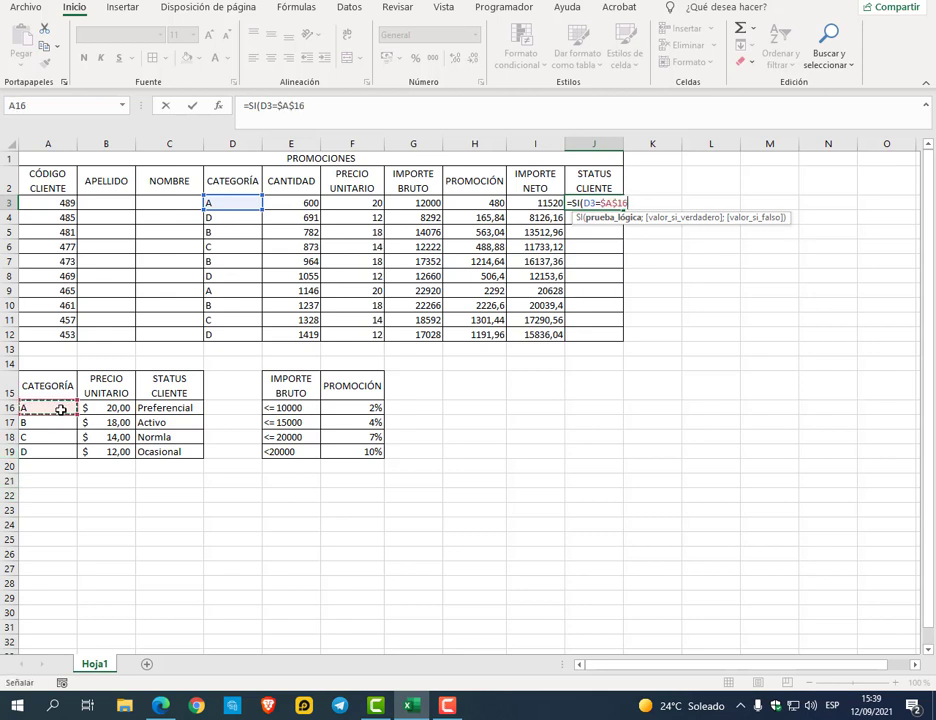
text(;)
click(150, 407)
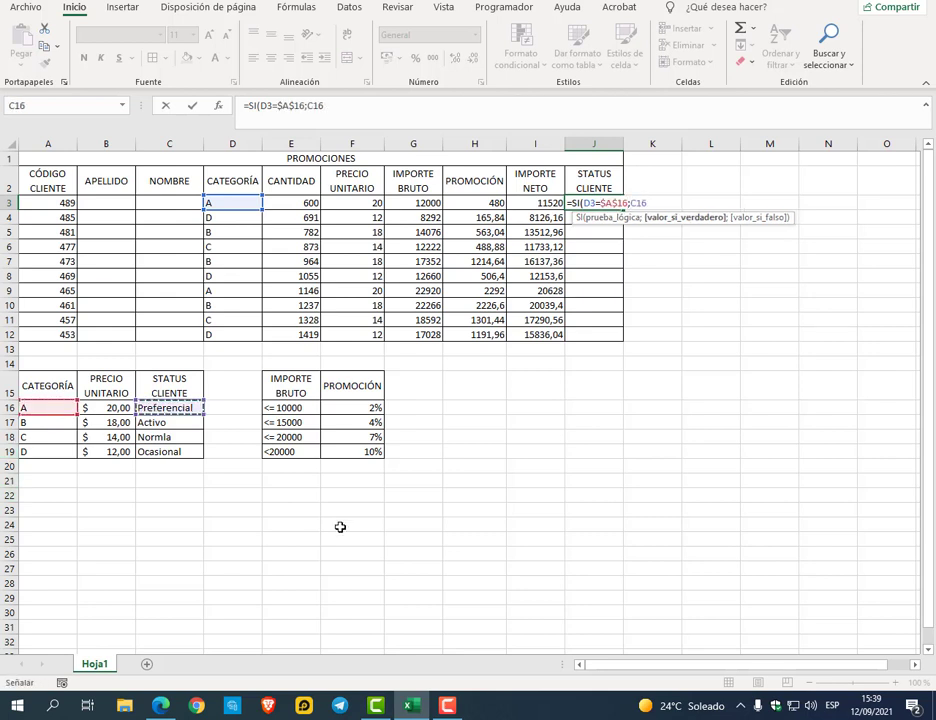
key(F4)
Nest a second SI in the J3 formula testing D3=$A$17 and returning $C$17
text(;SI()
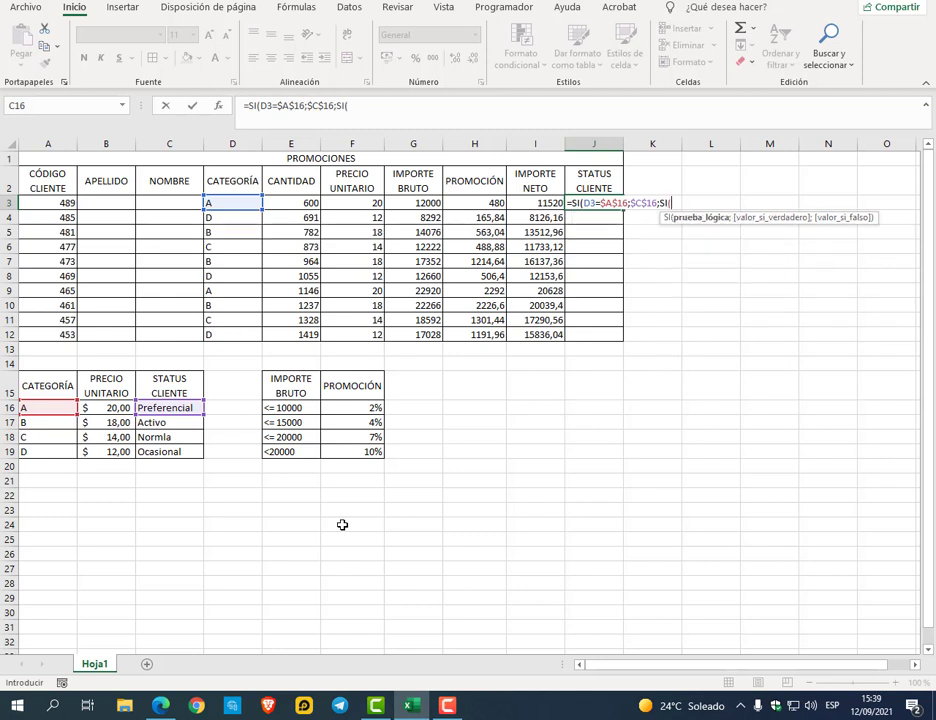
click(240, 203)
text(=)
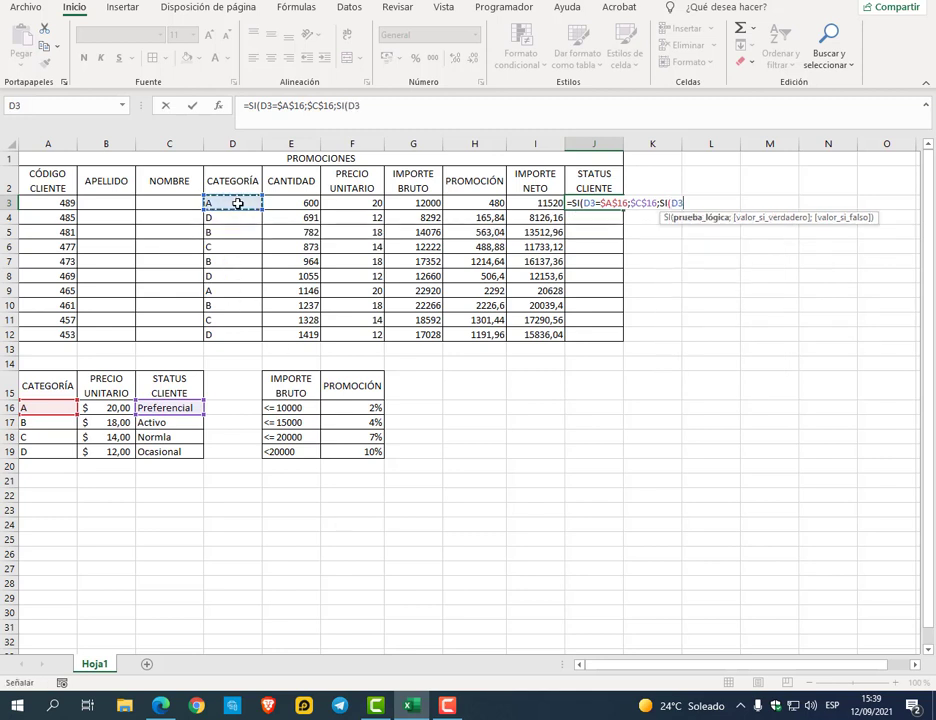
click(42, 421)
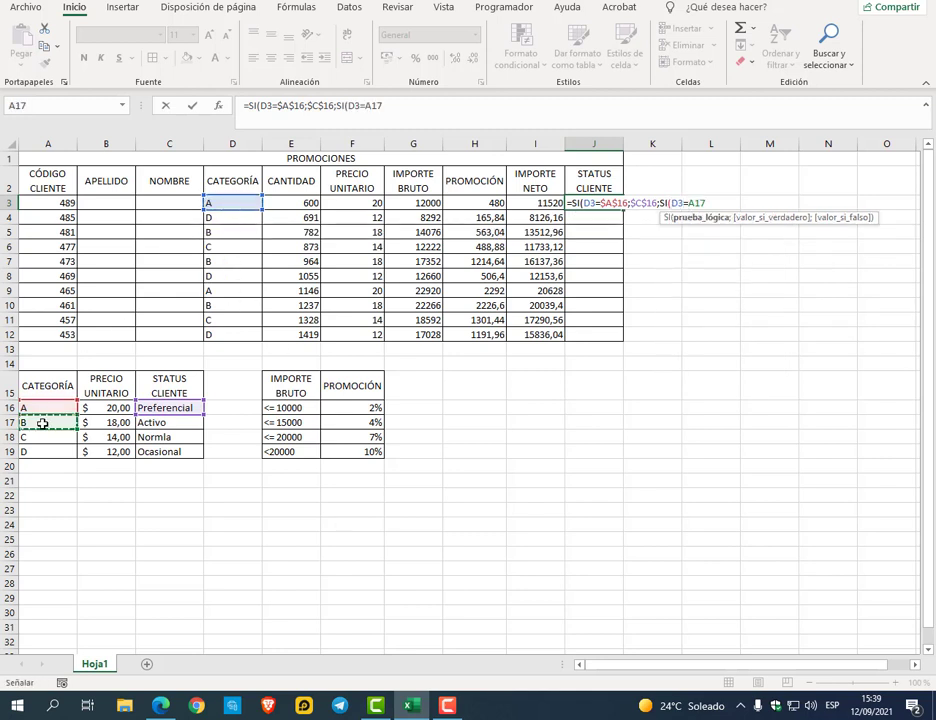
key(F4)
text(;)
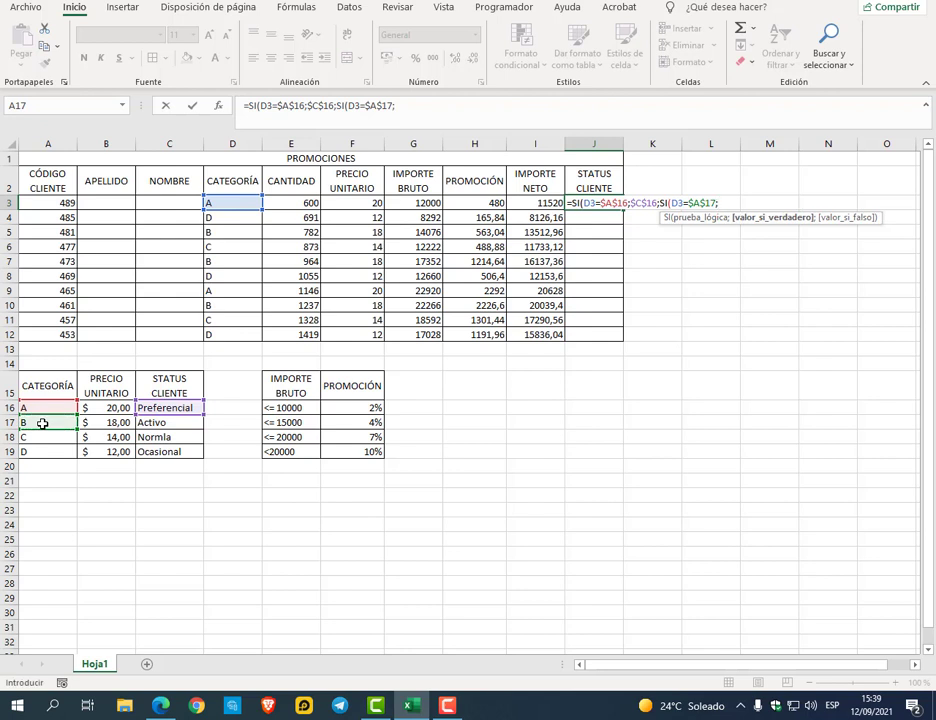
click(150, 421)
key(F4)
Nest a third SI in the J3 formula testing D3=$A$18 and returning $C$18
text(;SI()
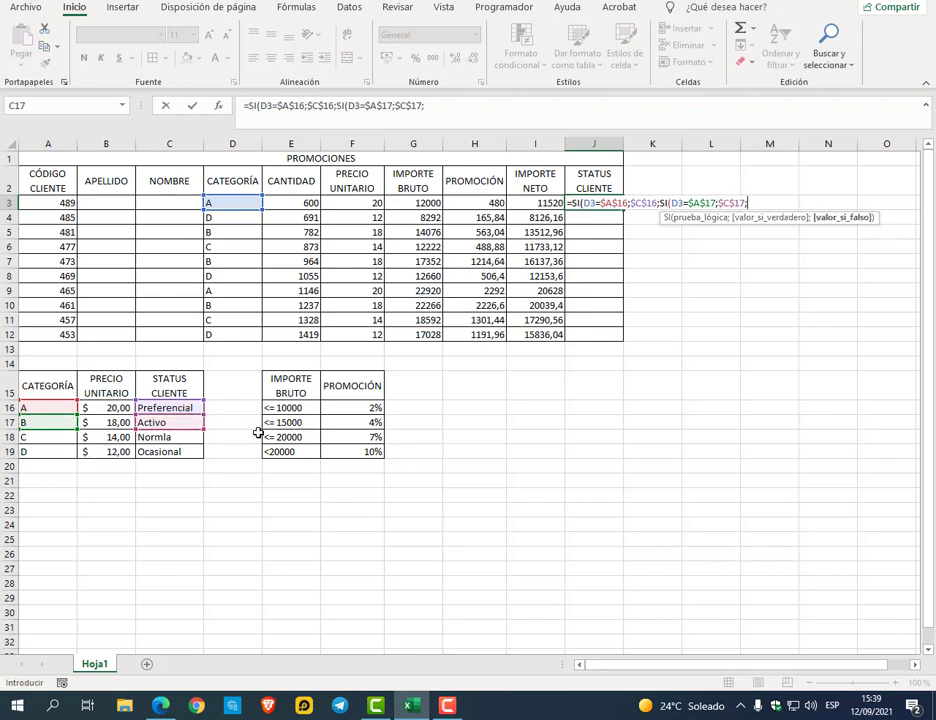
click(229, 203)
text(=)
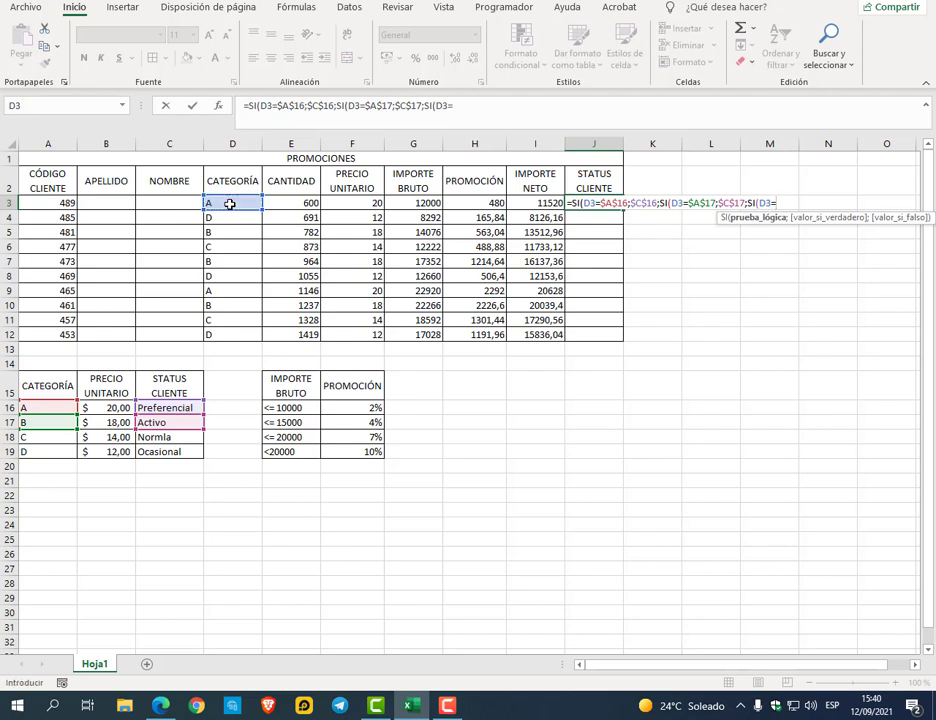
click(64, 436)
key(F4)
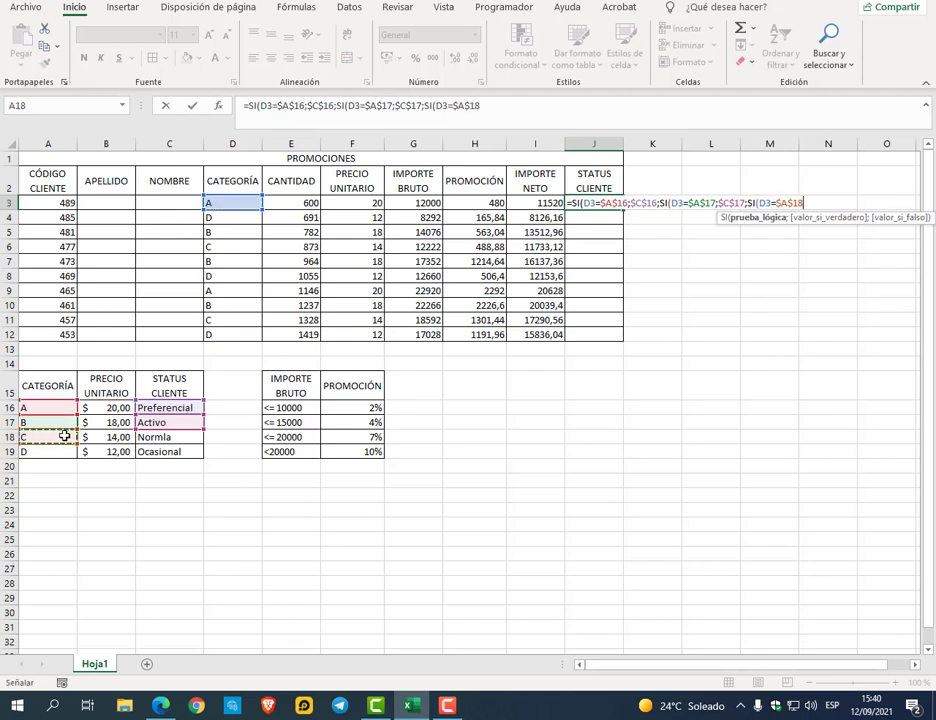
text(;)
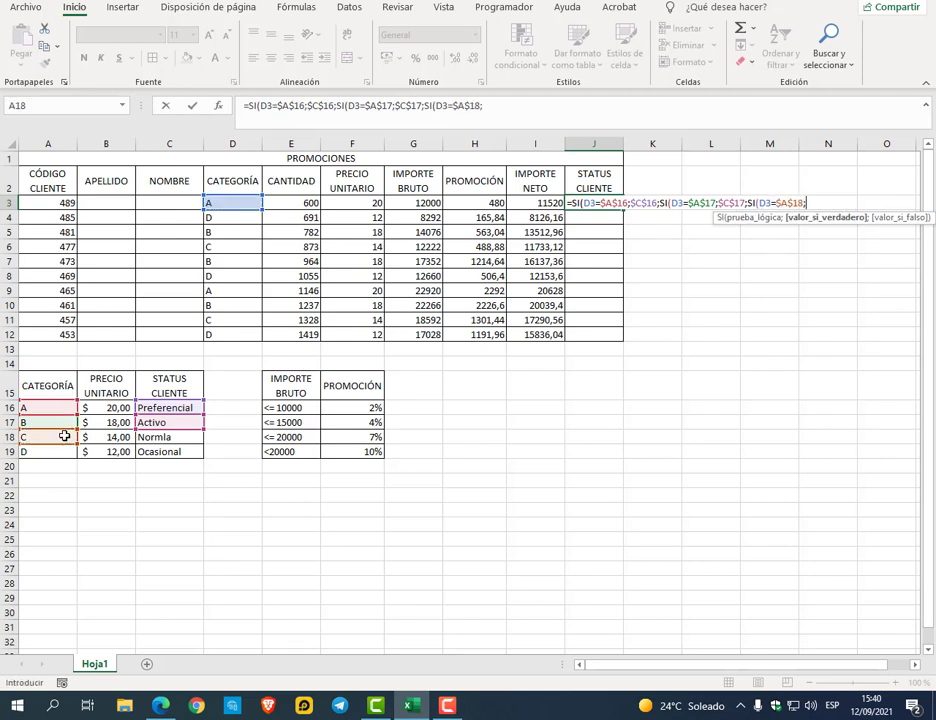
click(162, 438)
key(F4)
Nest a fourth SI in the J3 formula testing D3=$A$19 and returning $C$19
text(;)
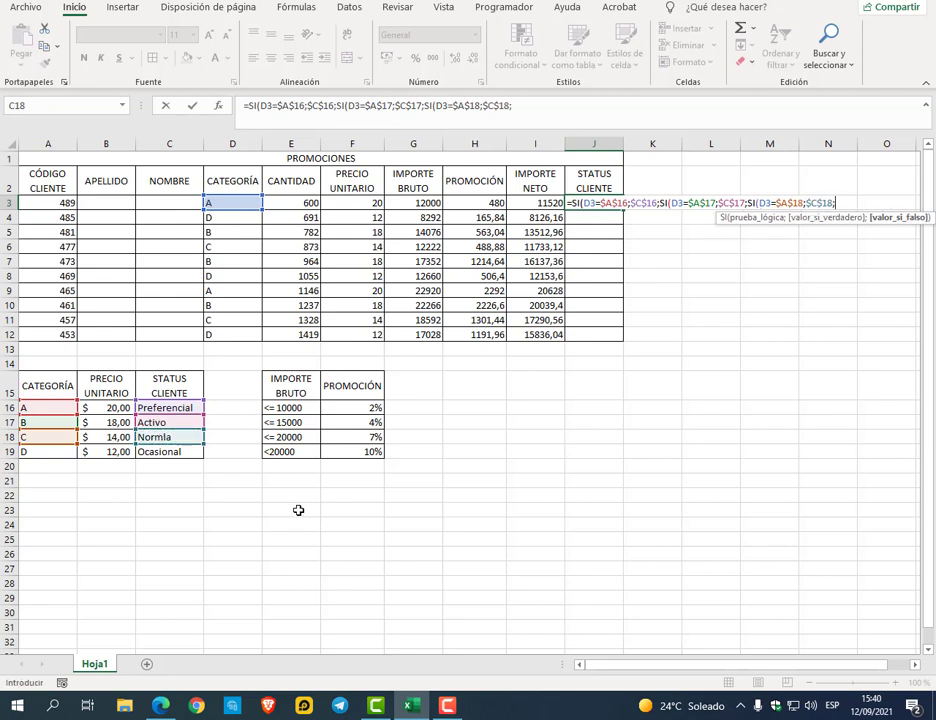
text(SI()
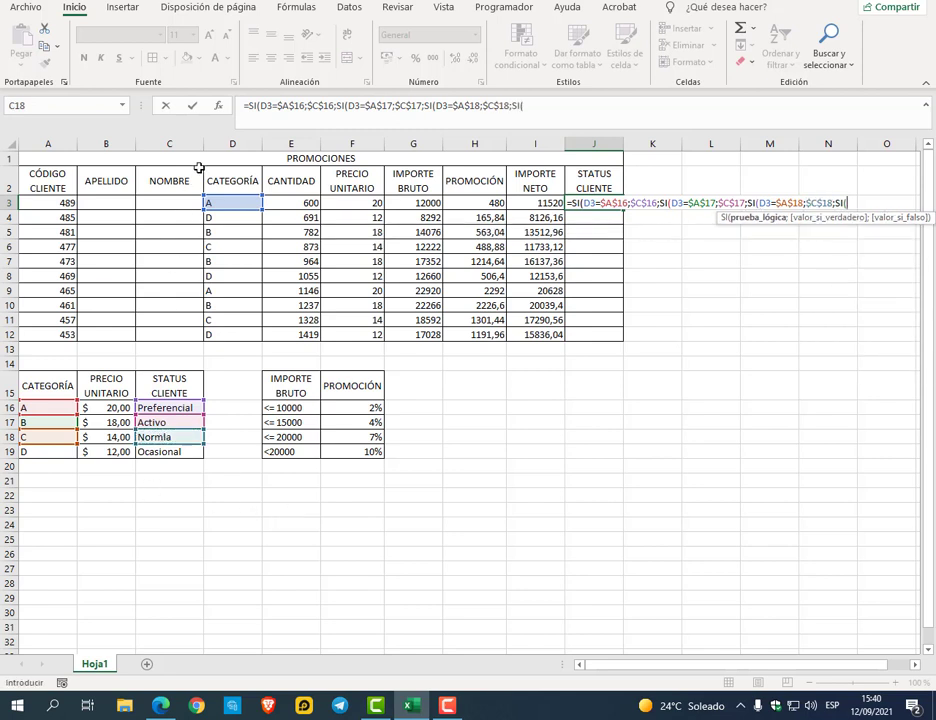
click(217, 202)
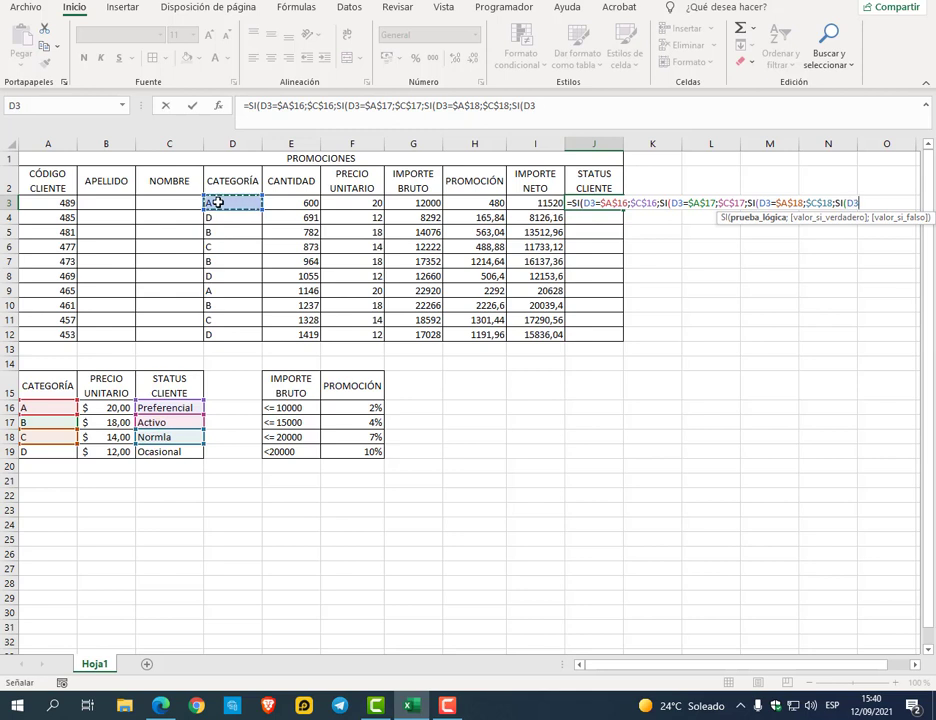
text(=)
click(50, 452)
key(F4)
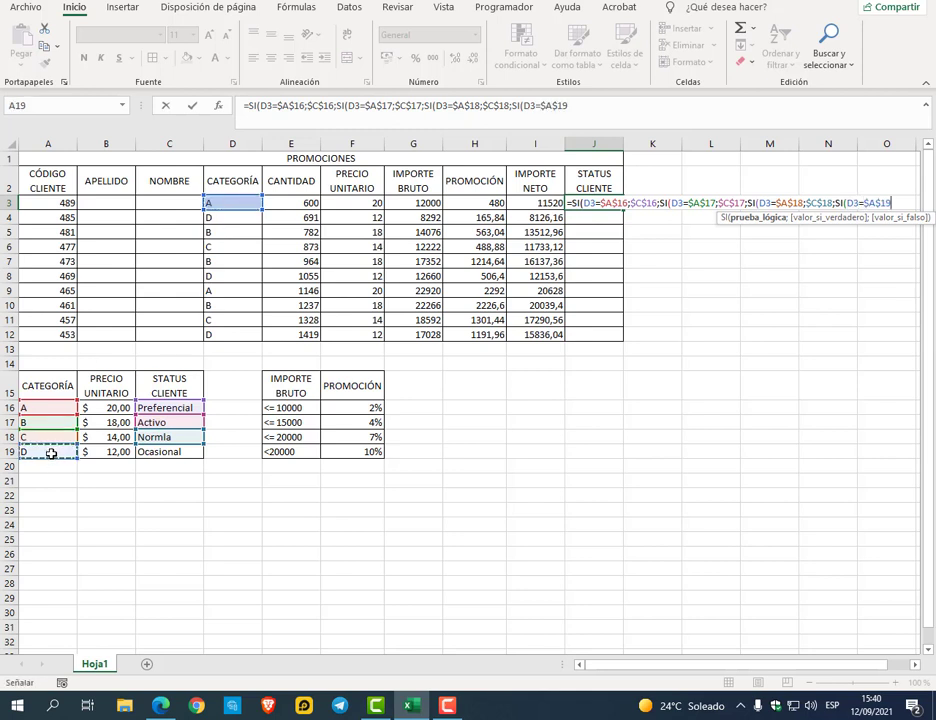
text(;)
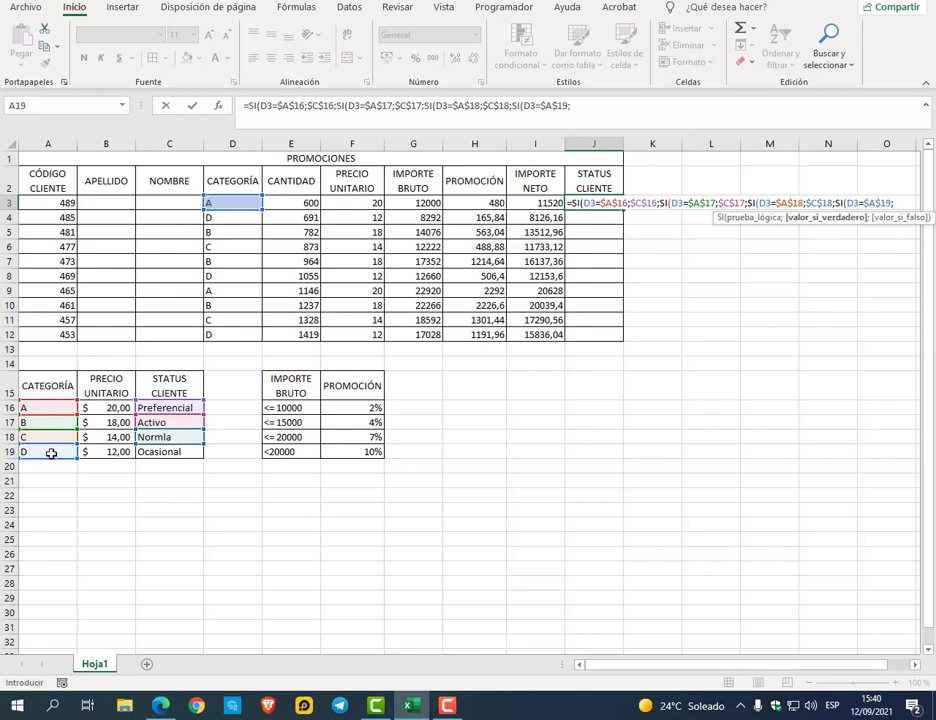
click(144, 452)
key(F4)
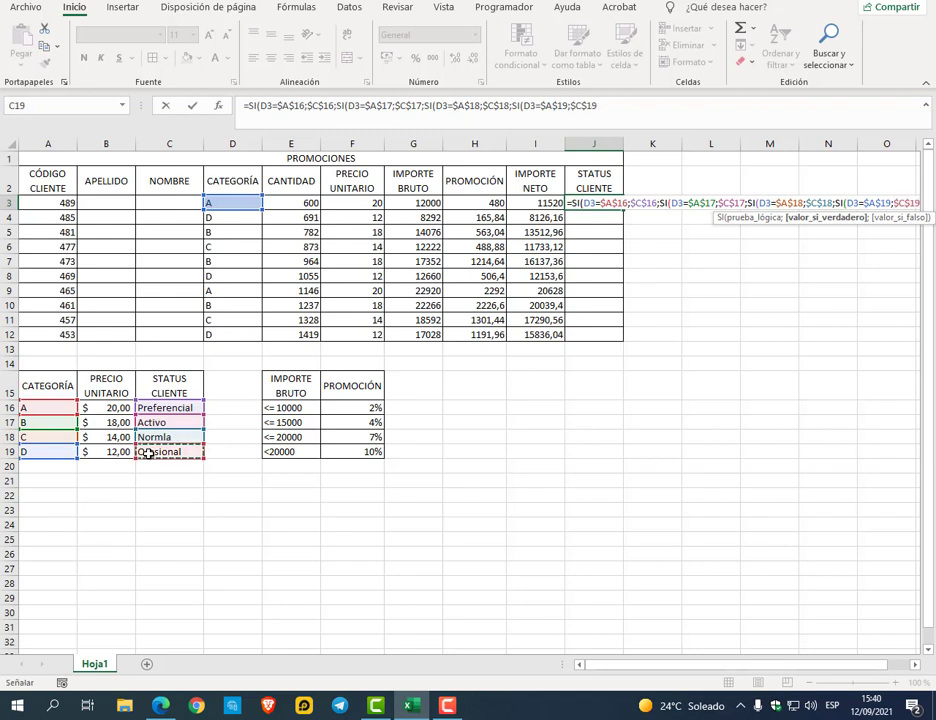
text(;)
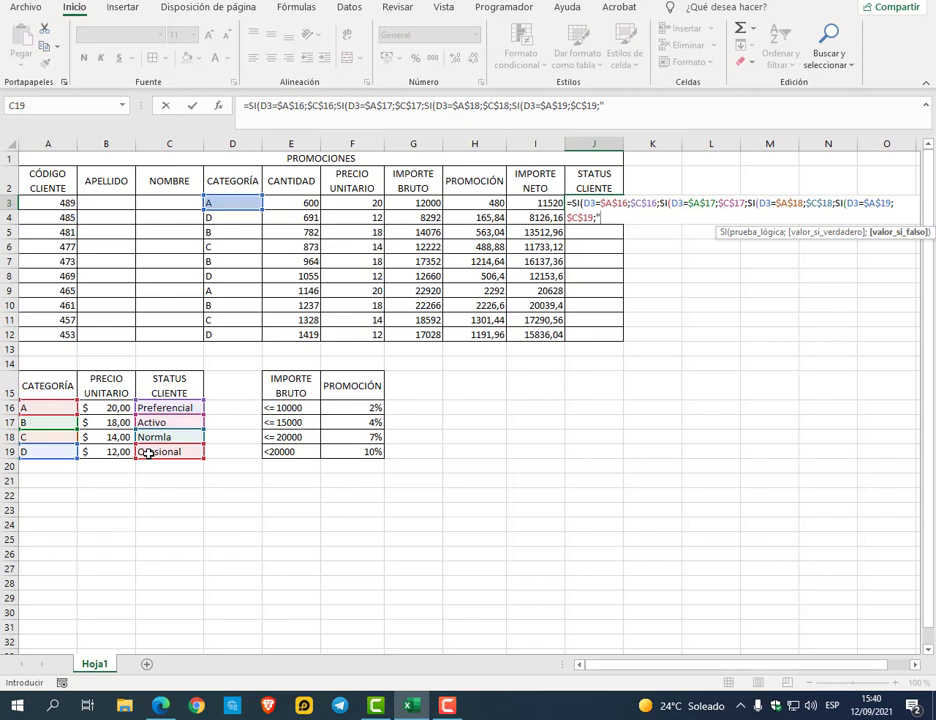
Finish the J3 formula with empty text ("") as the final false value and close all four SI functions
text("SIN STATUS")
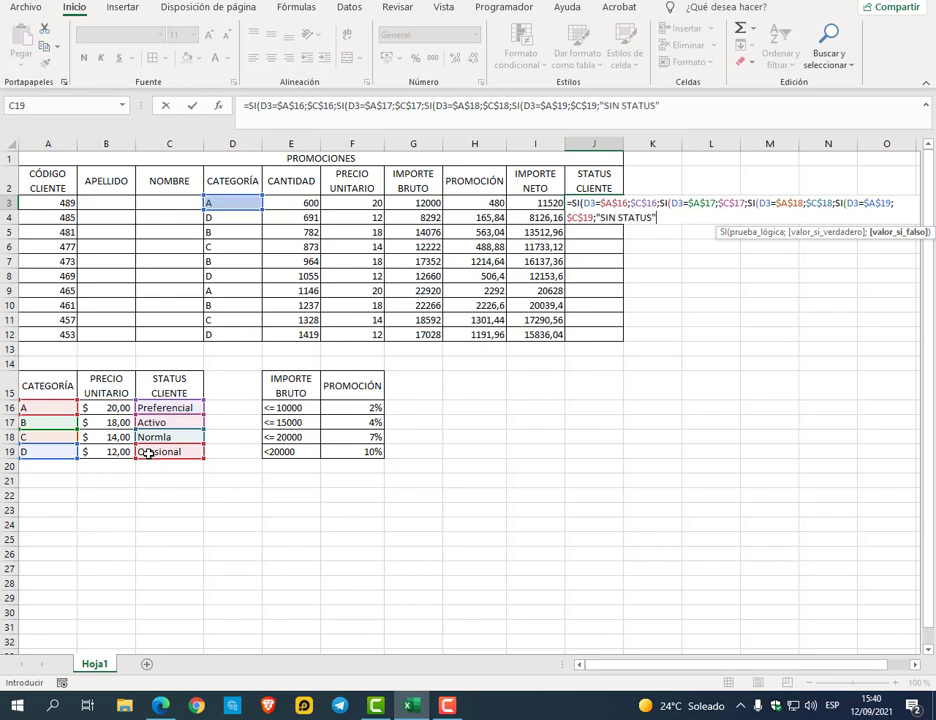
text()))))
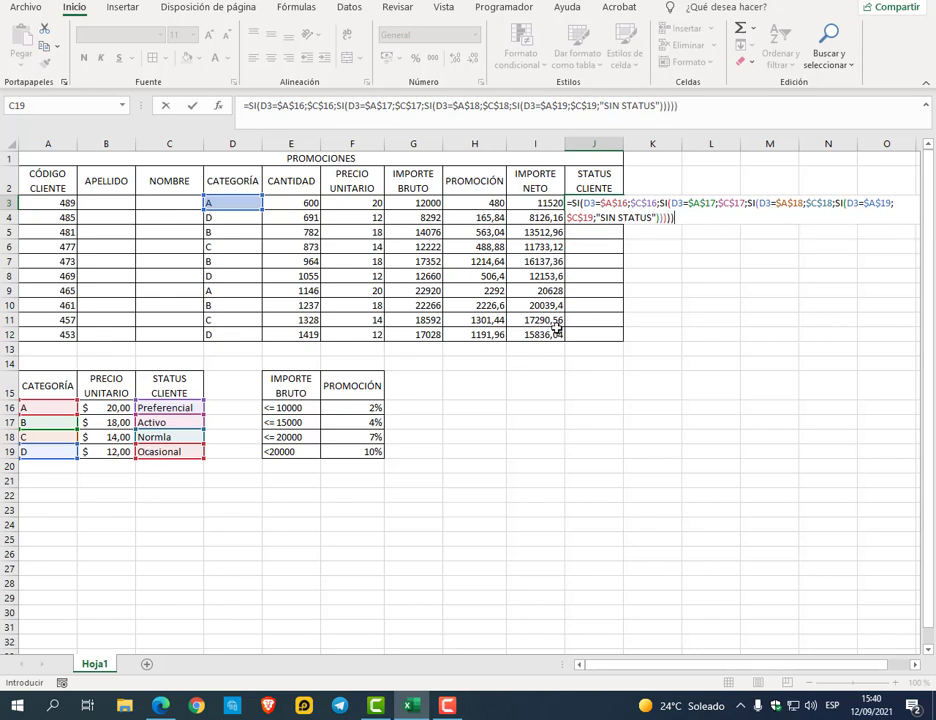
key(BackSpace)
drag(601, 218, 650, 217)
key(BackSpace)
click(640, 215)
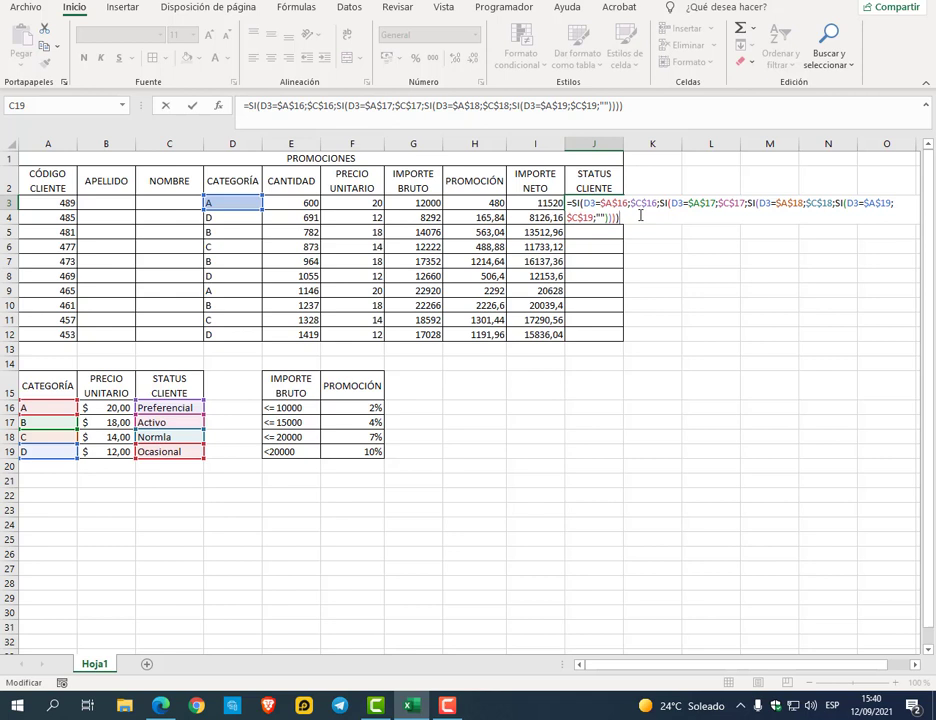
key(Return)
Widen the STATUS CLIENTE column slightly and fill the J3 formula down to J12
drag(622, 143, 635, 143)
click(631, 203)
double_click(635, 207)
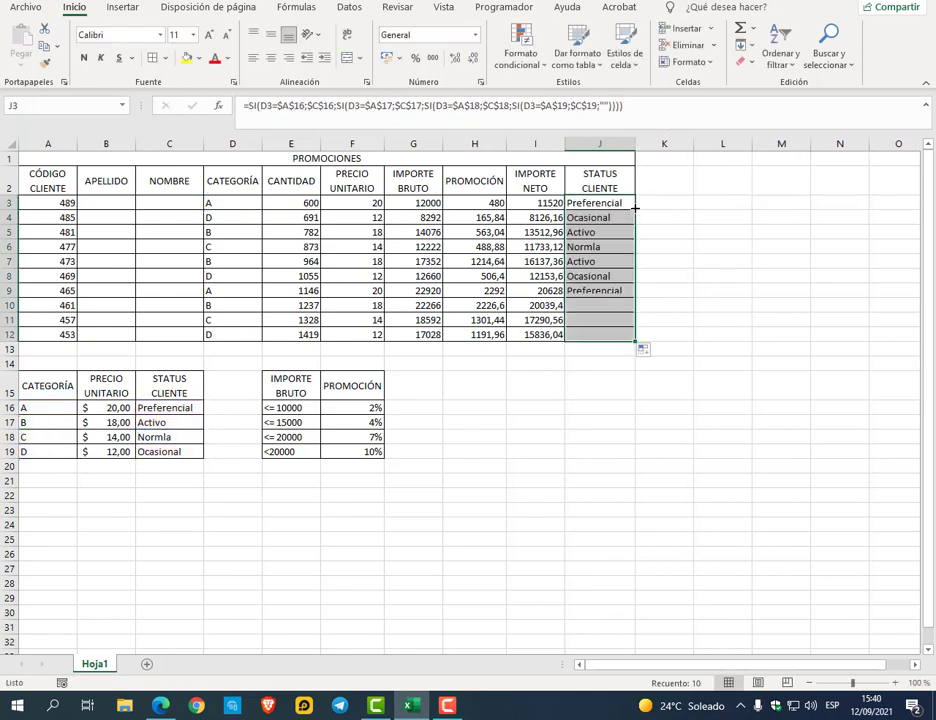
Correct the misspelled status text in C18 to Normal
click(186, 437)
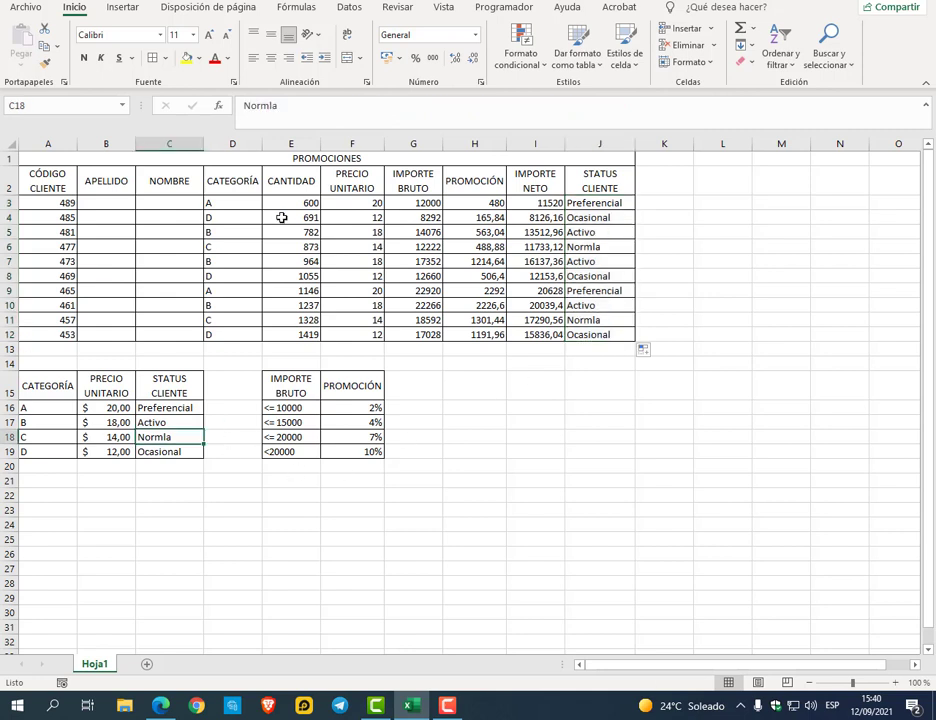
click(267, 106)
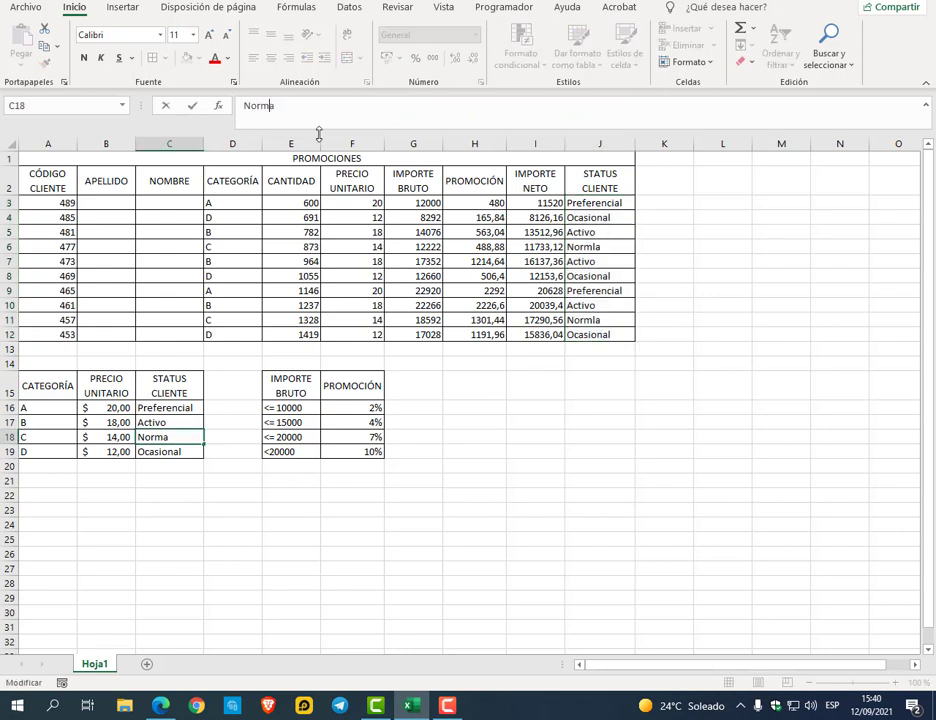
key(Return)
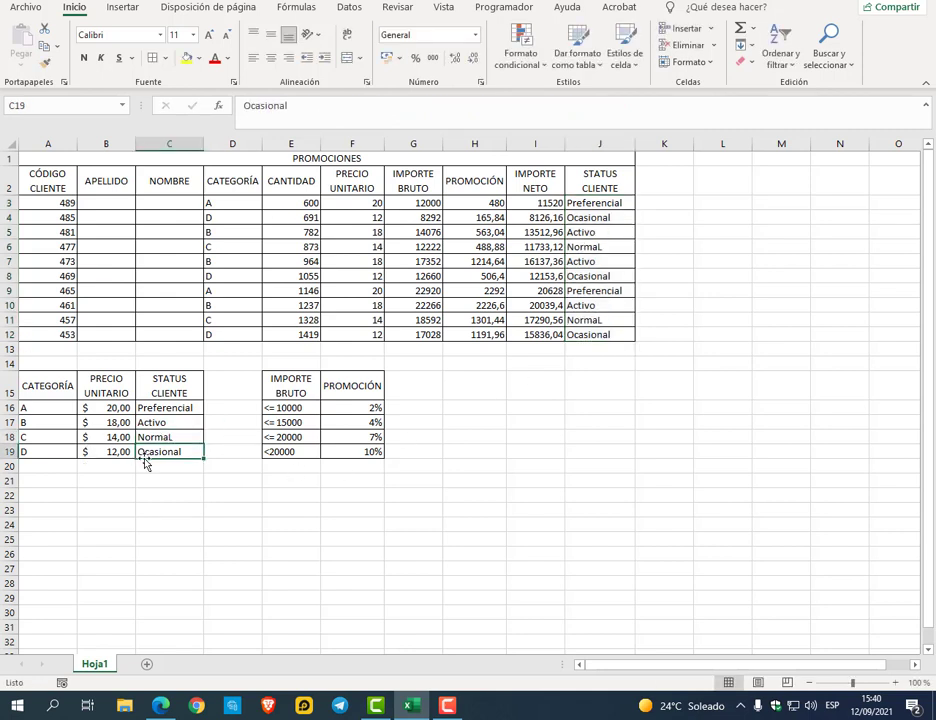
click(167, 438)
double_click(307, 111)
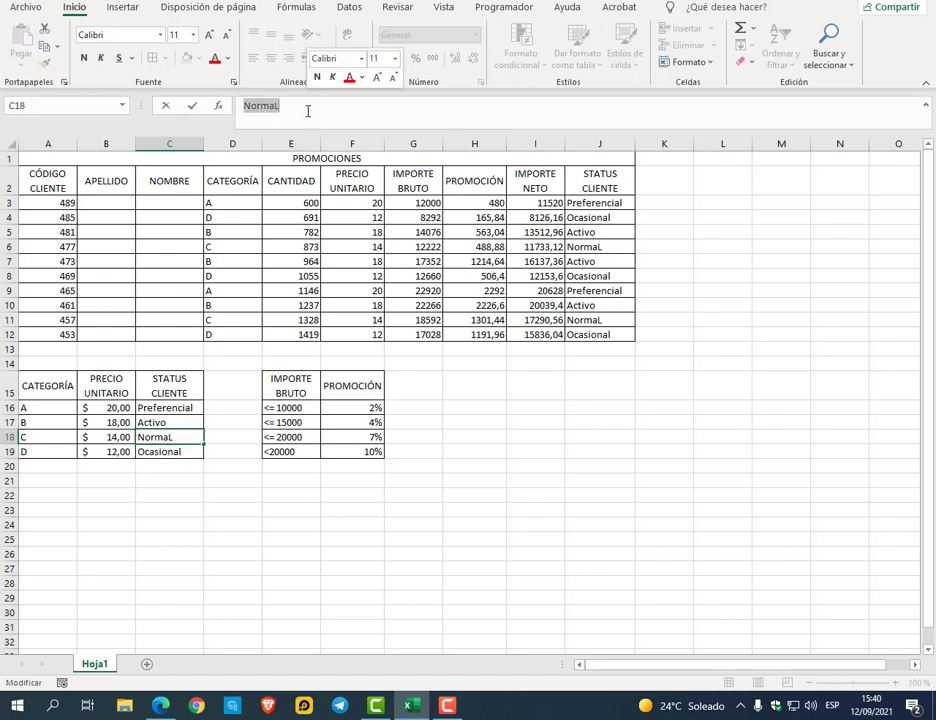
click(307, 111)
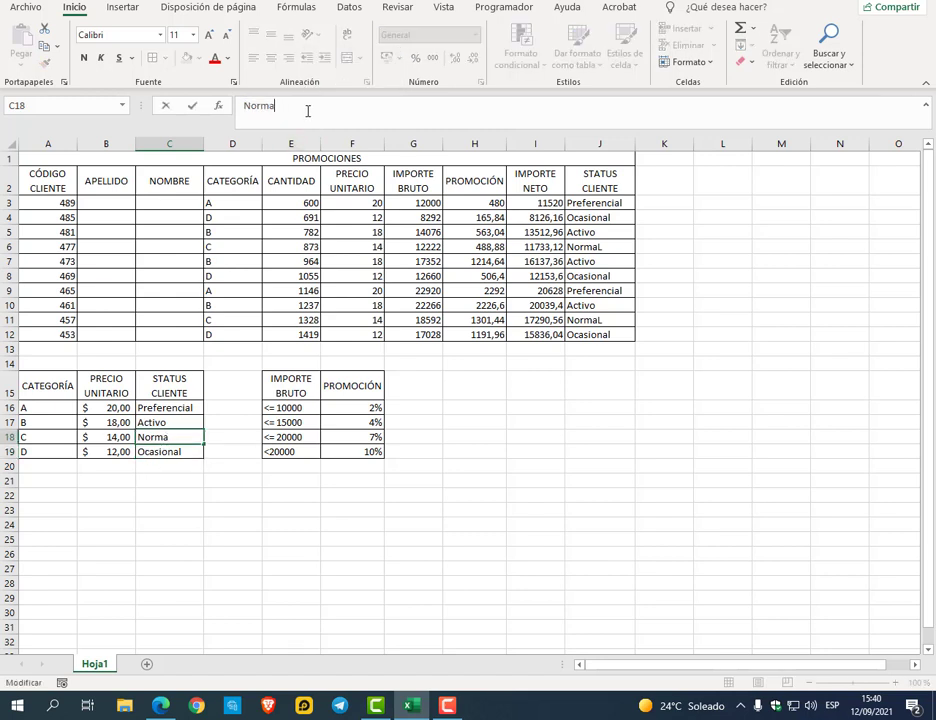
key(Return)
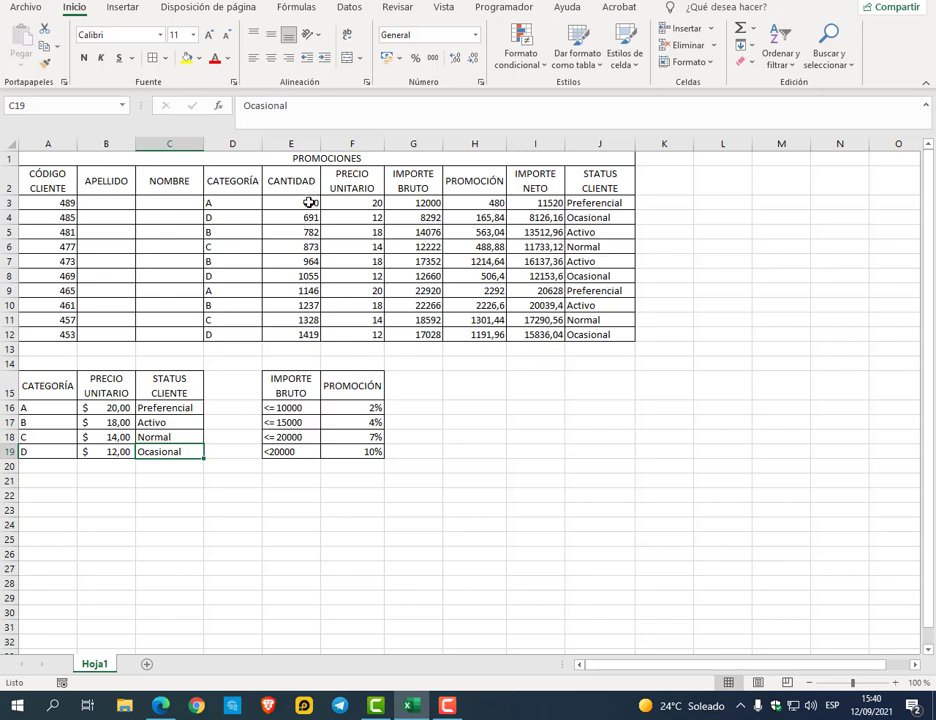
Apply the accounting format with the $ symbol to the price and amount cells F3:I12
drag(349, 204, 521, 335)
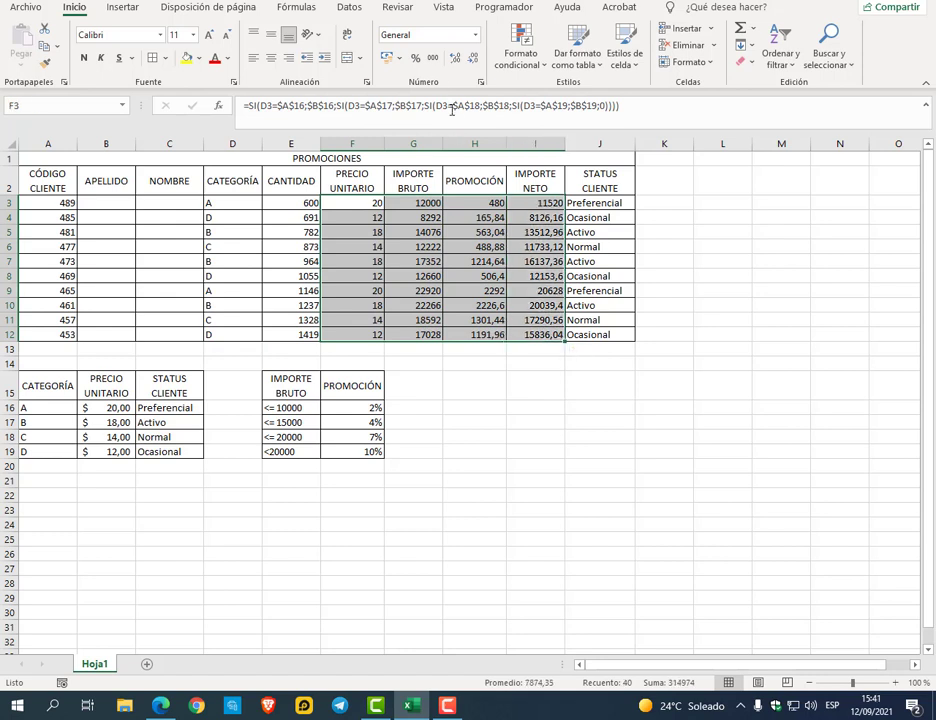
click(398, 58)
click(420, 98)
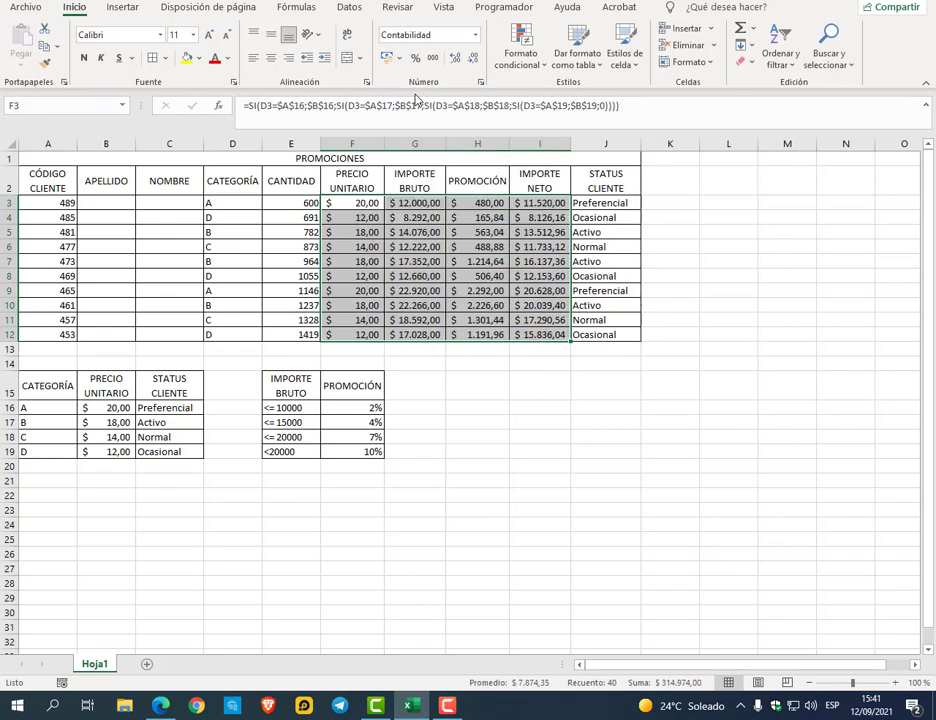
click(419, 202)
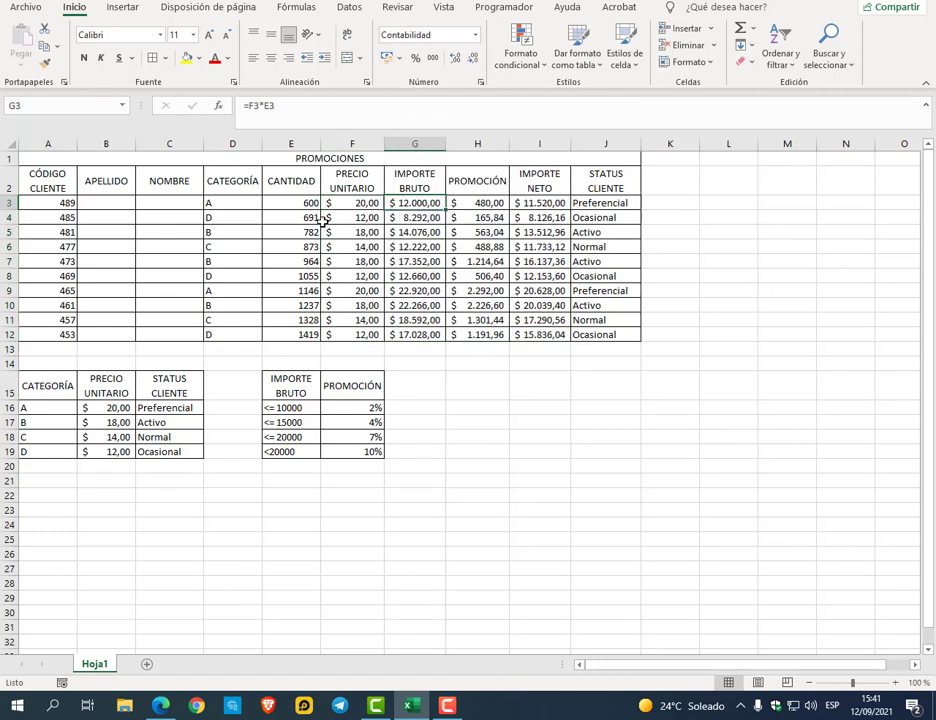
click(477, 437)
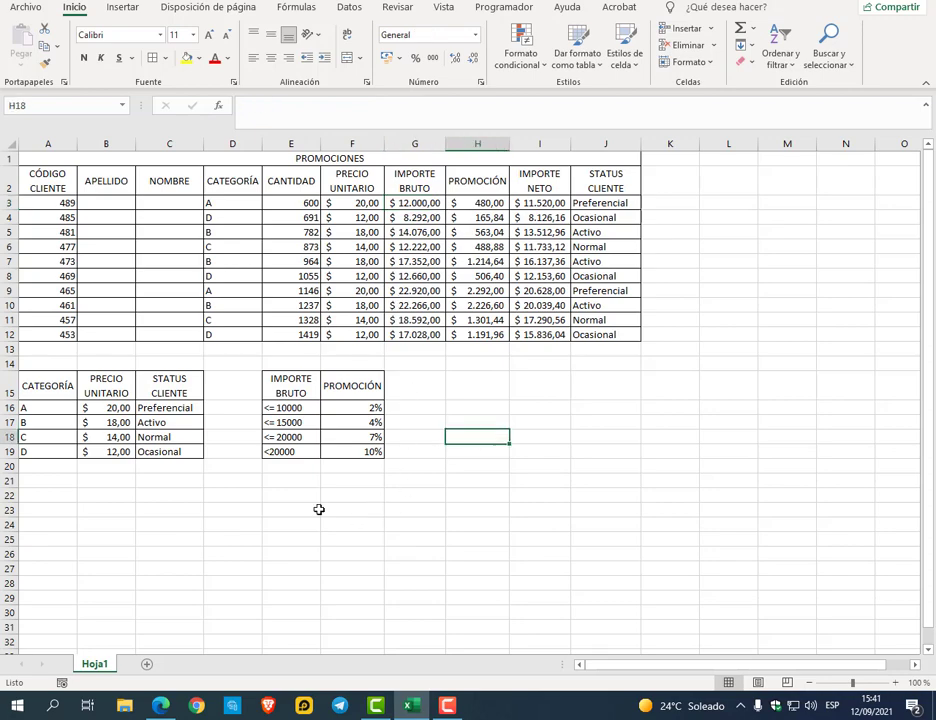
Switch to the exercise PDF in the browser and read the instructions for PRÁCTICA N° 7
click(160, 705)
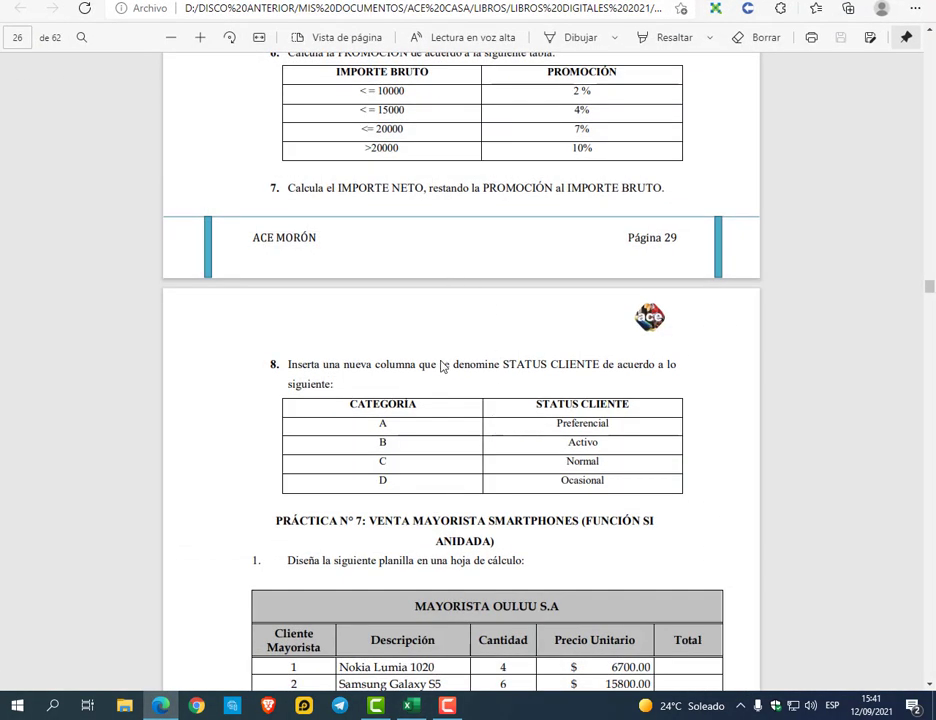
scroll(514, 384, up, 2)
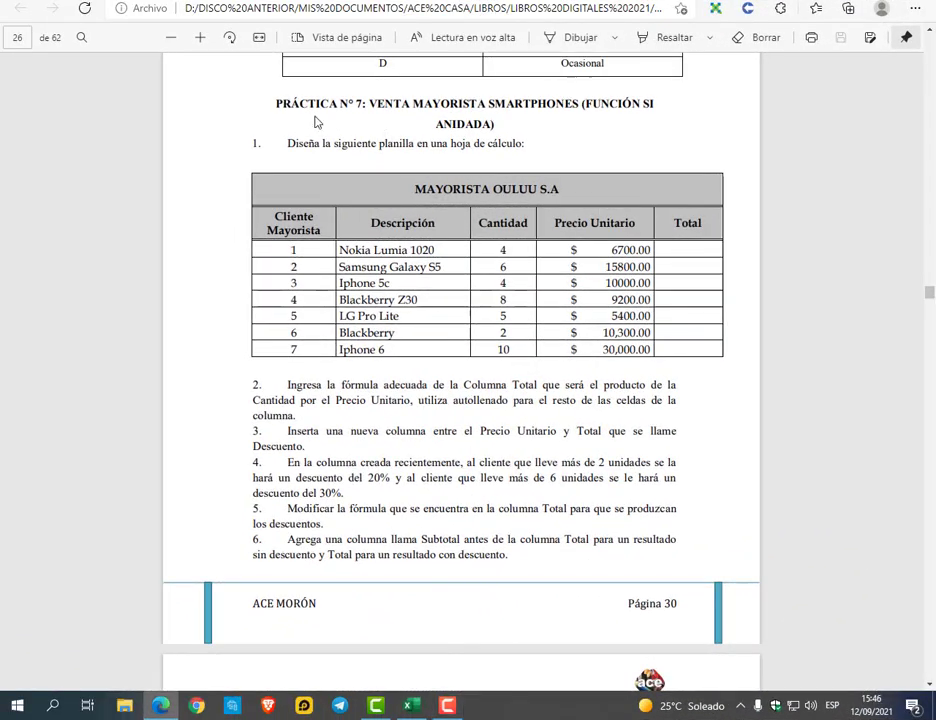
scroll(590, 244, down, 1)
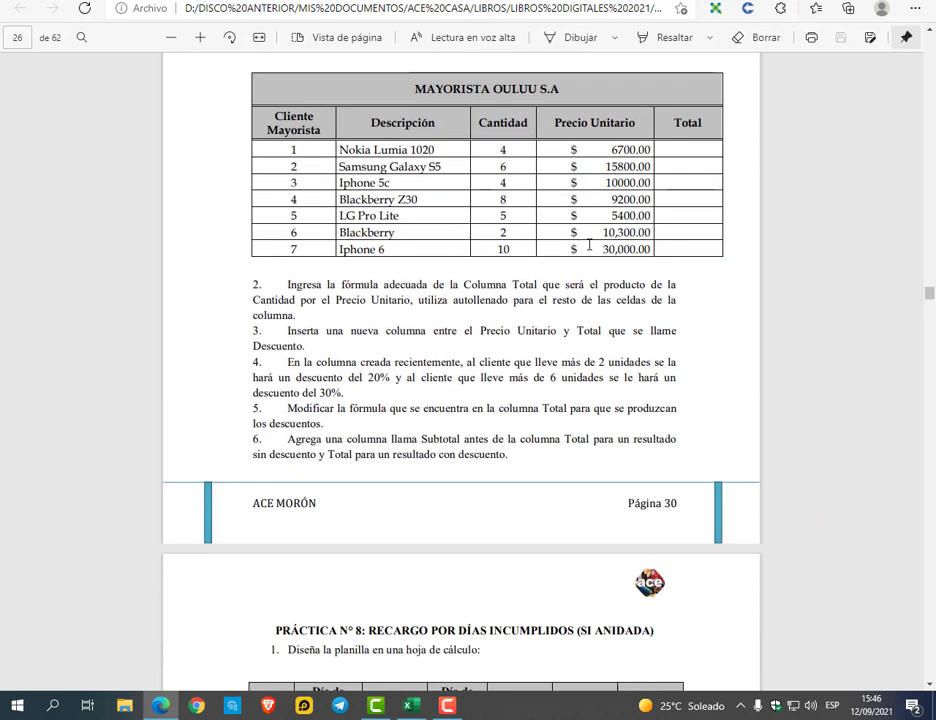
scroll(589, 244, down, 1)
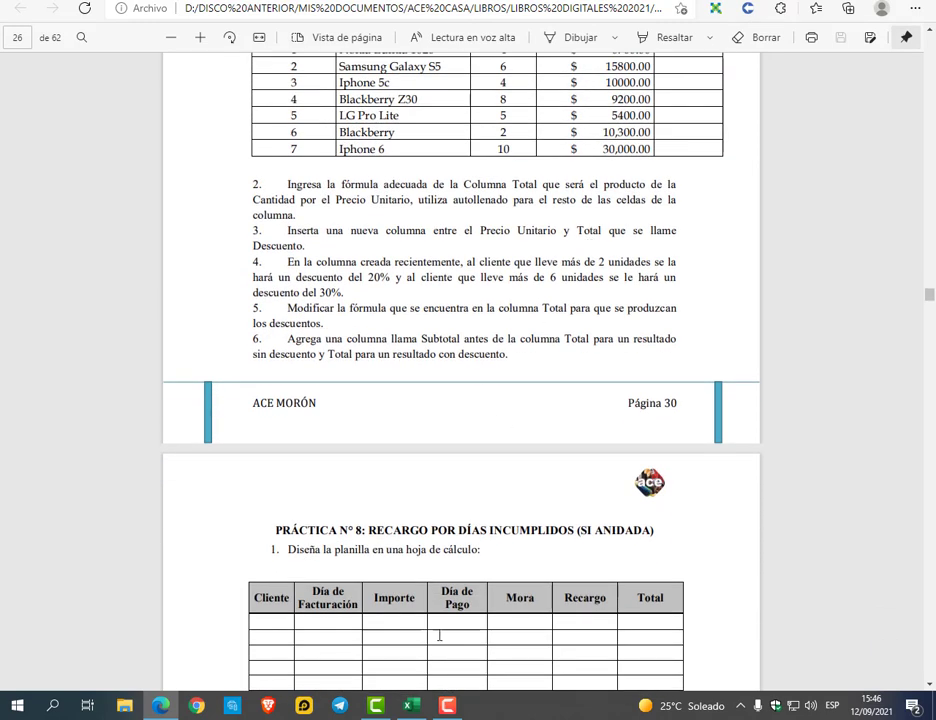
Switch to the Libro4 workbook in Excel and enter the formula =C3*D3 in Total cell E3
click(409, 705)
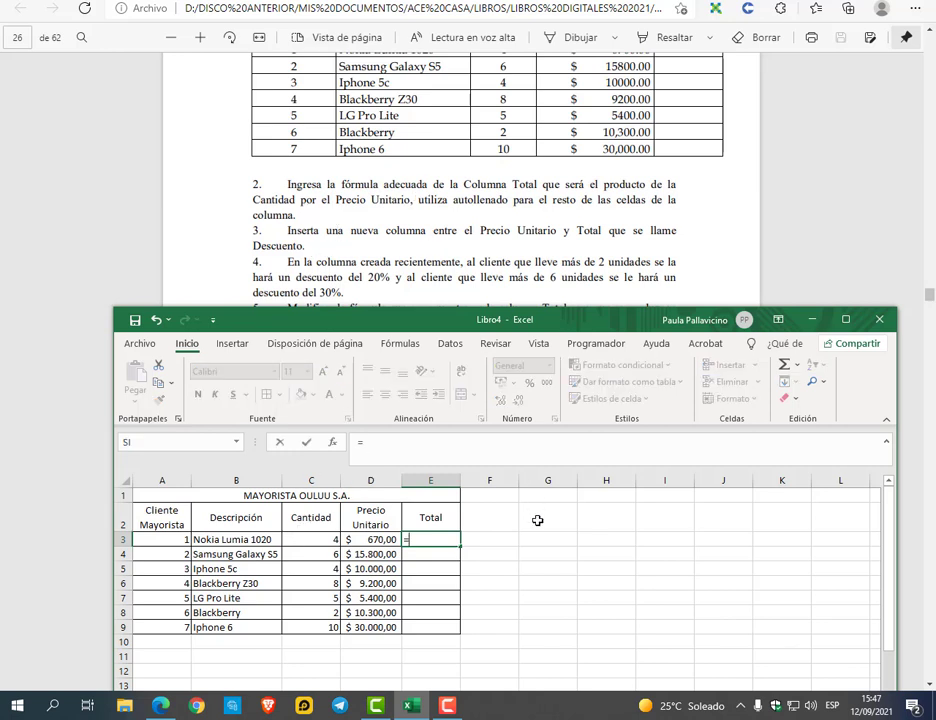
text(=)
click(318, 540)
text(*)
click(363, 541)
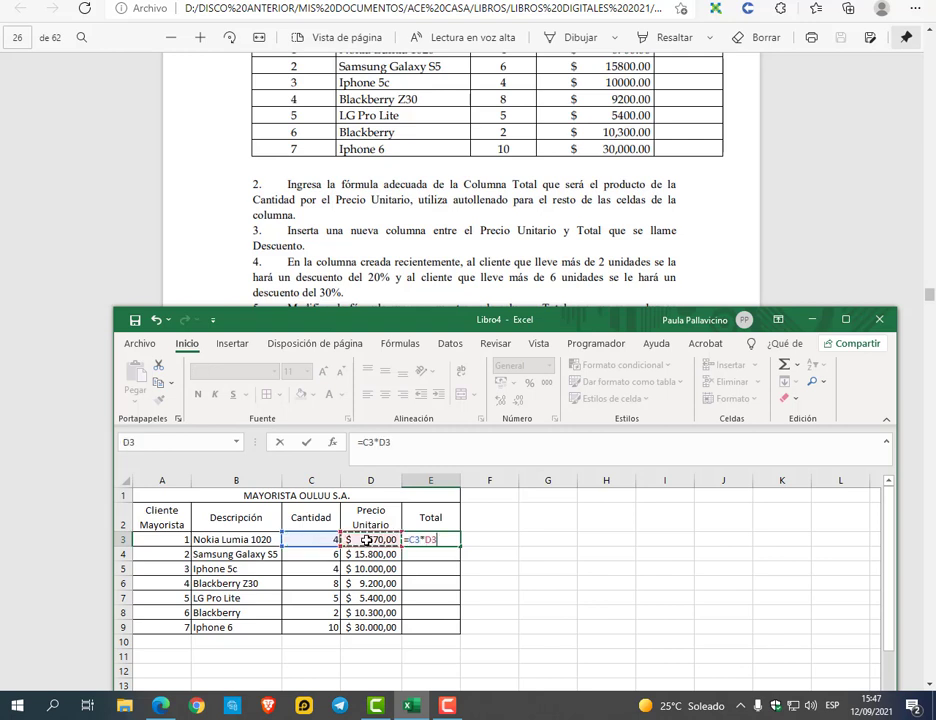
key(Return)
Fill the Total formula from E3 down to E9 and autofit the width of column E
click(438, 540)
double_click(459, 548)
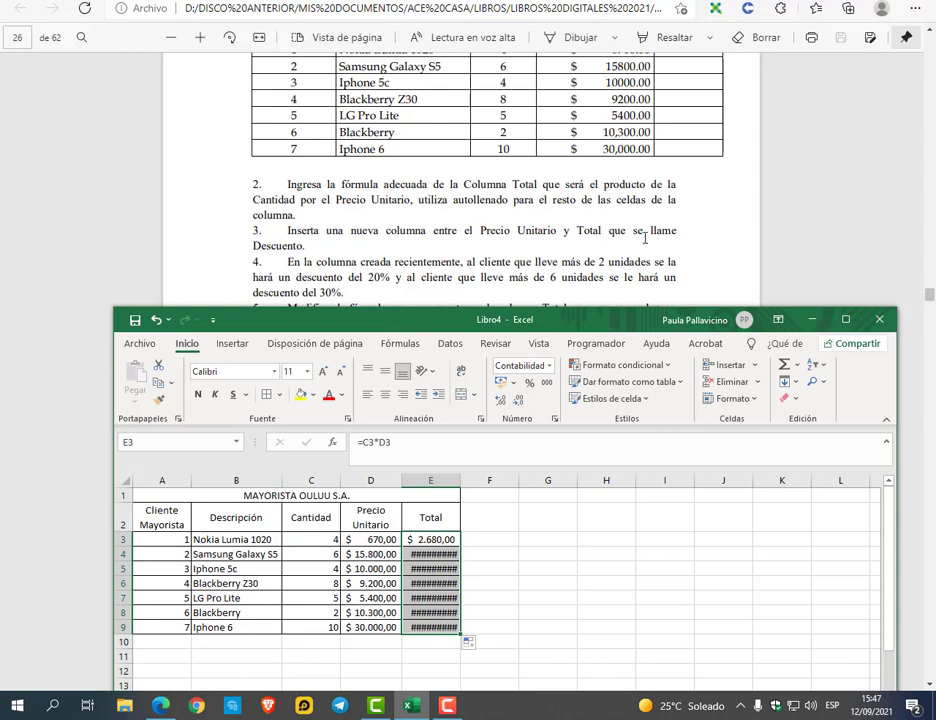
double_click(459, 481)
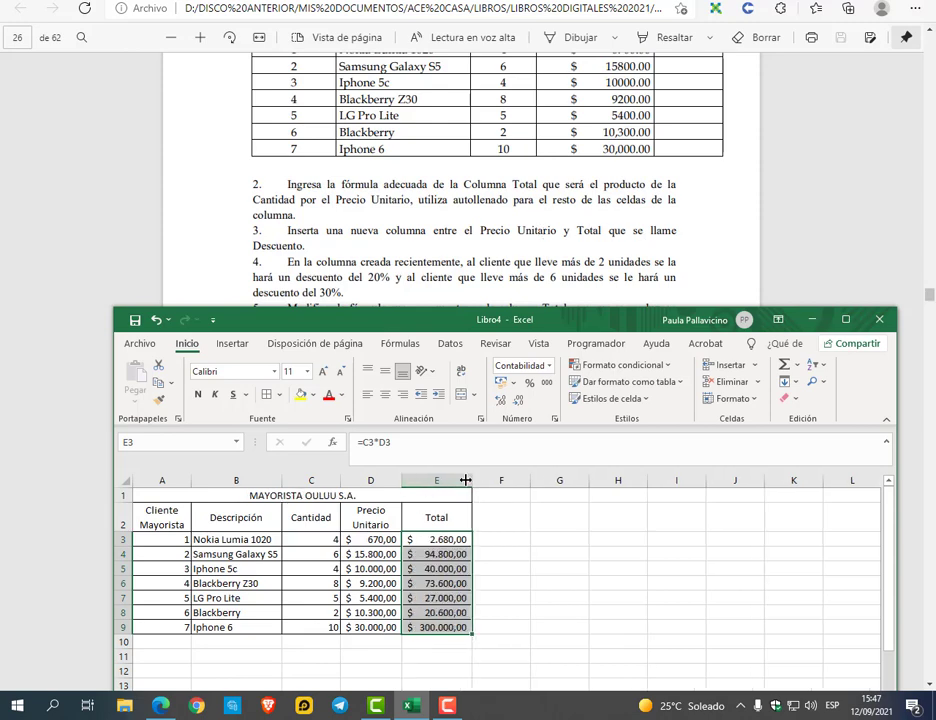
Insert a new column between Precio Unitario and Total and enter Descuento as its heading in E2
right_click(407, 483)
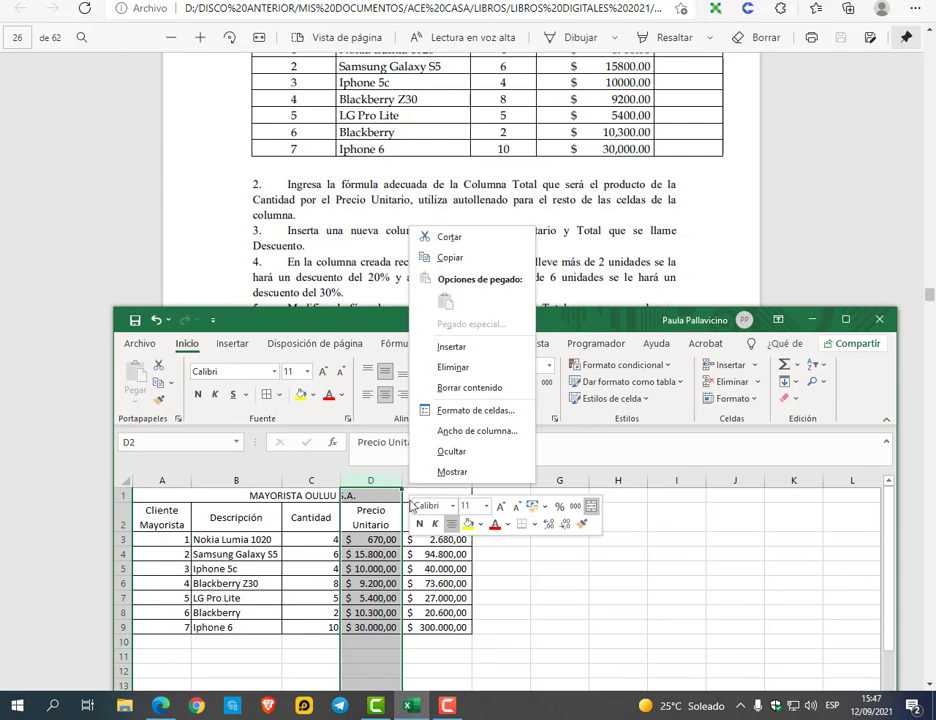
click(430, 518)
click(430, 481)
right_click(424, 481)
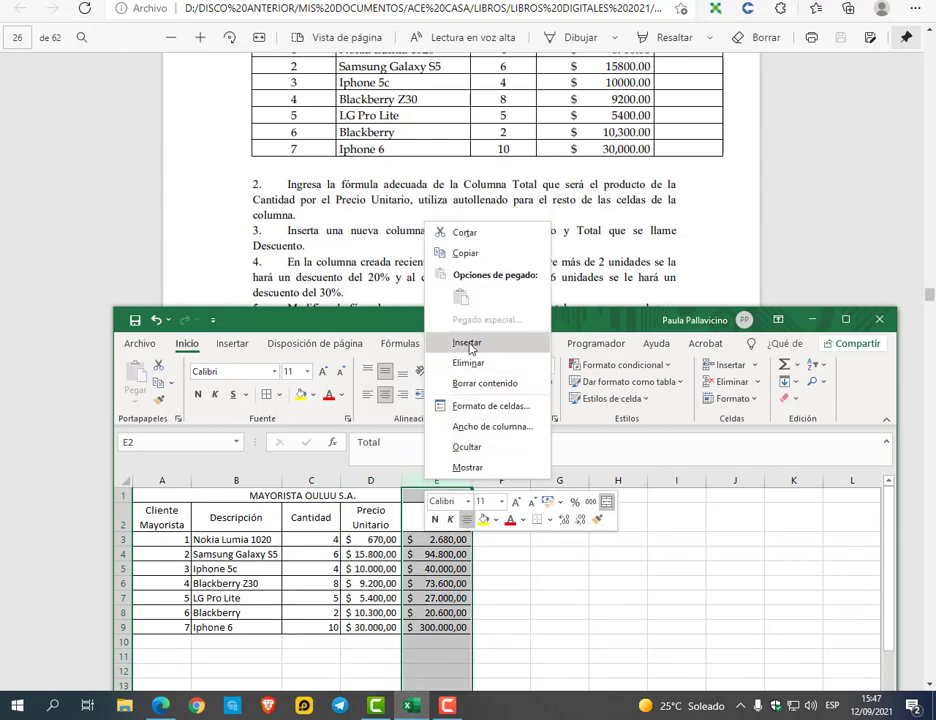
click(468, 343)
click(423, 519)
text(d)
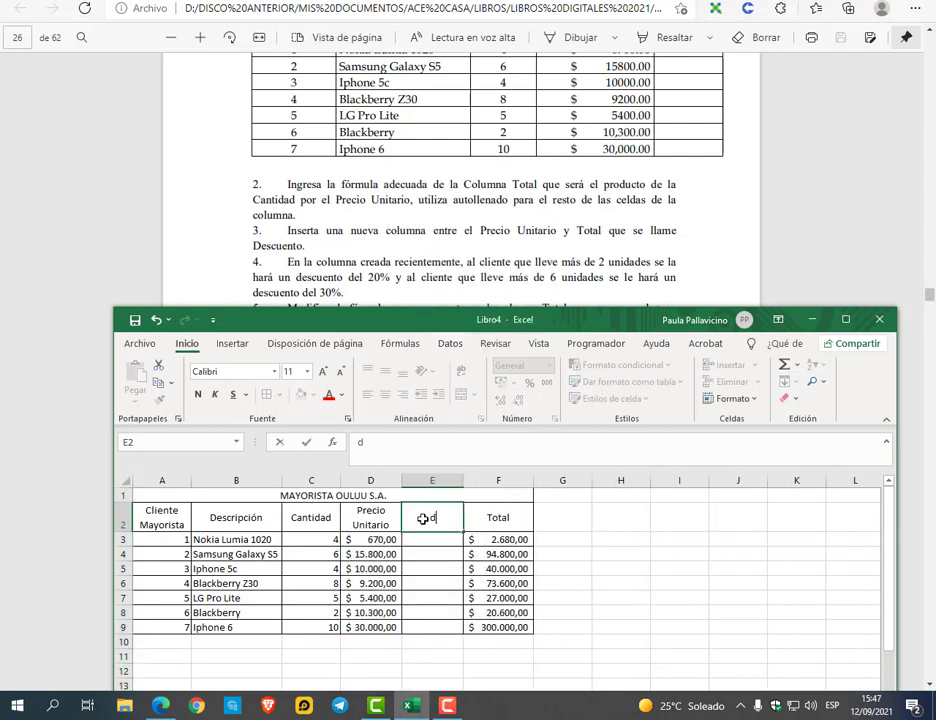
text(escuento)
key(Return)
Read the discount instructions in the exercise PDF and enter the heading Descuento in cell H1 of the worksheet
scroll(495, 251, down, 2)
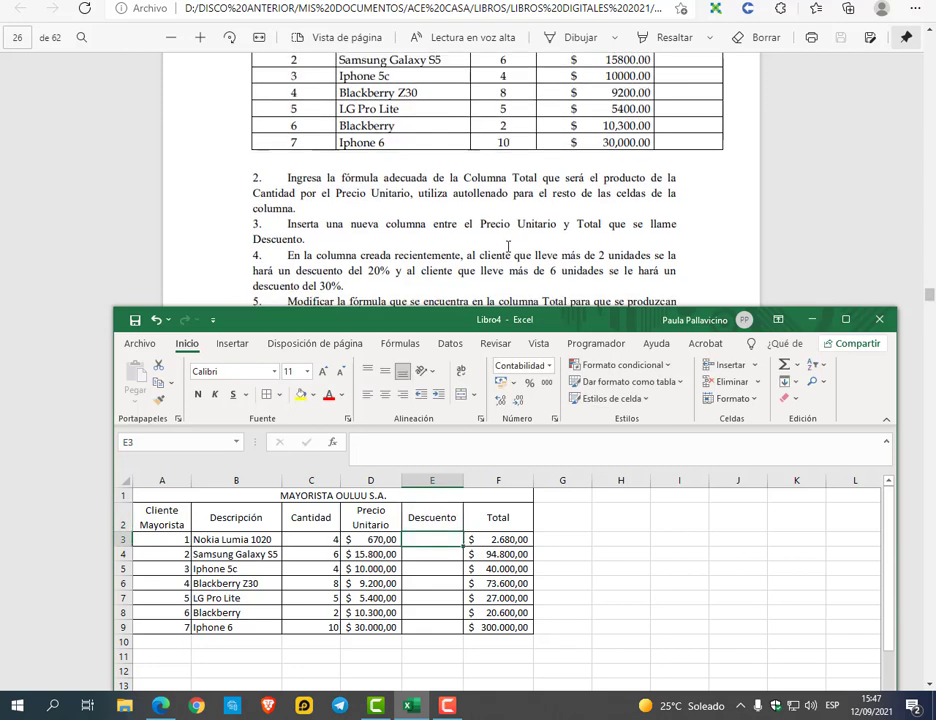
click(618, 495)
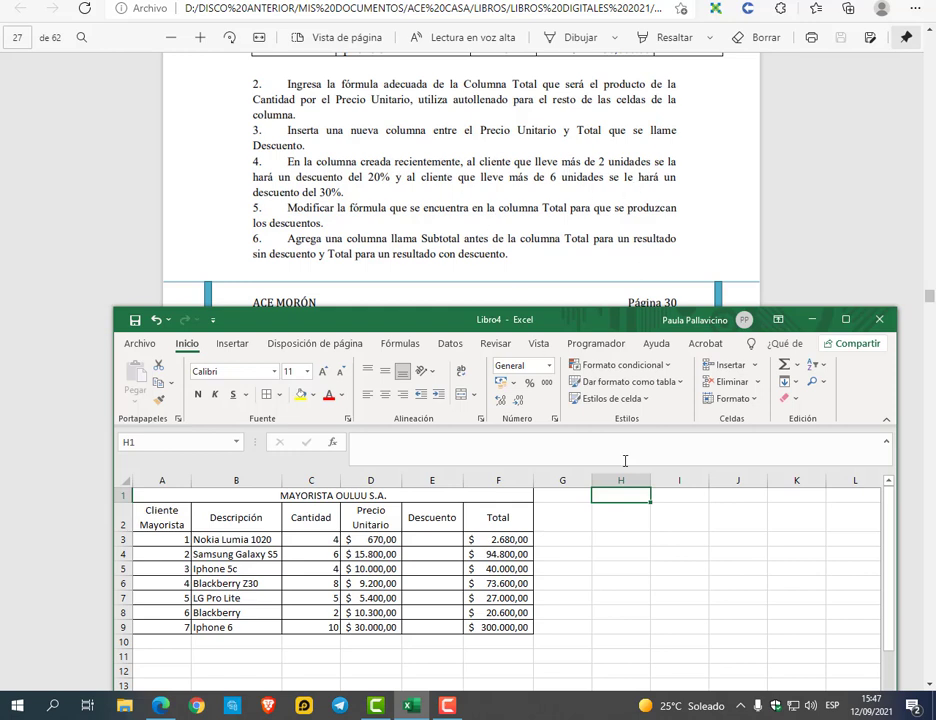
text(D)
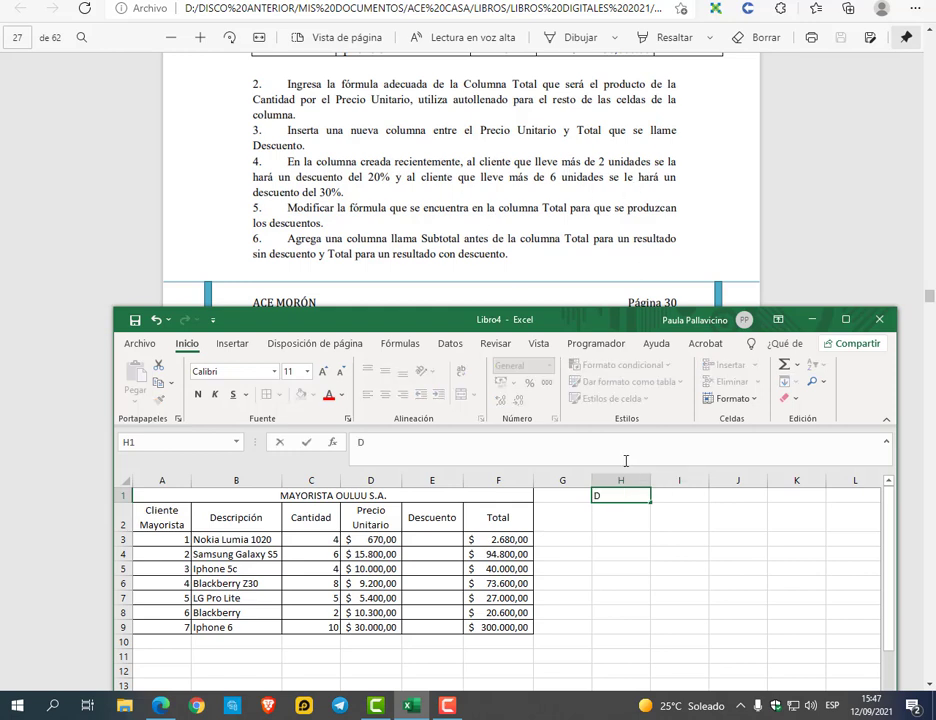
text(ecuento)
key(Return)
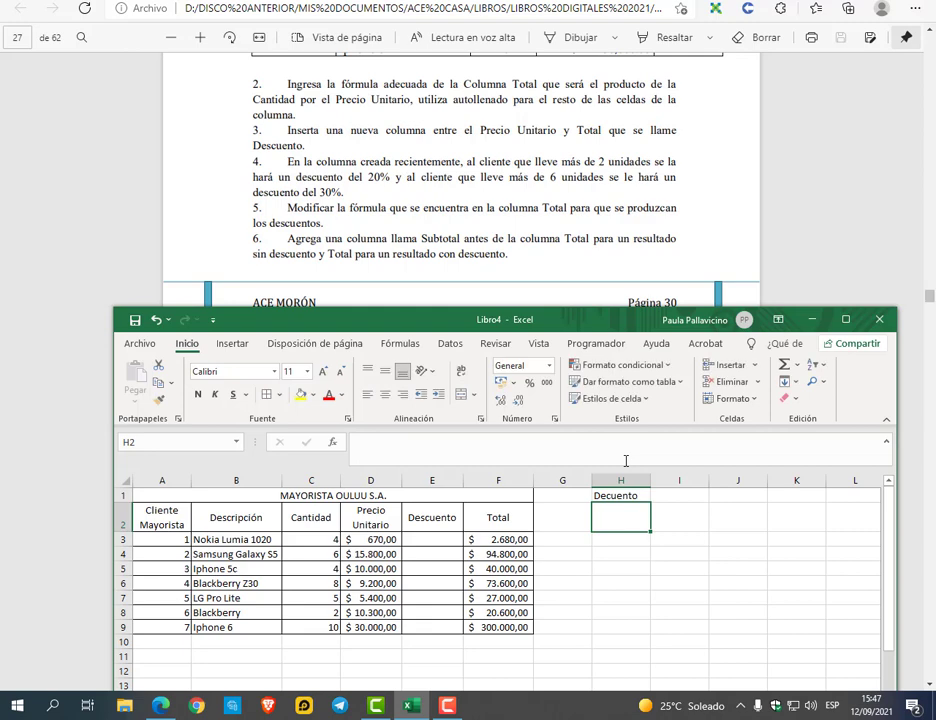
click(607, 493)
click(366, 442)
text(s)
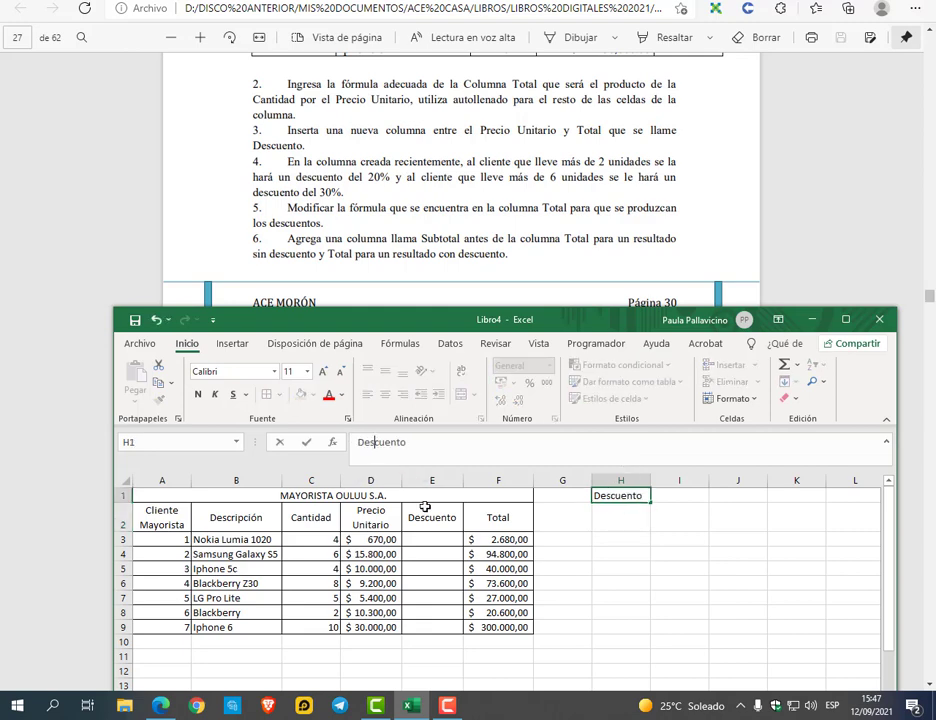
key(Return)
List the discount rates below the heading: > 2 unidades with 20% in row 2 and > 6 unidades with 30% in row 3
text(> 2 unidades)
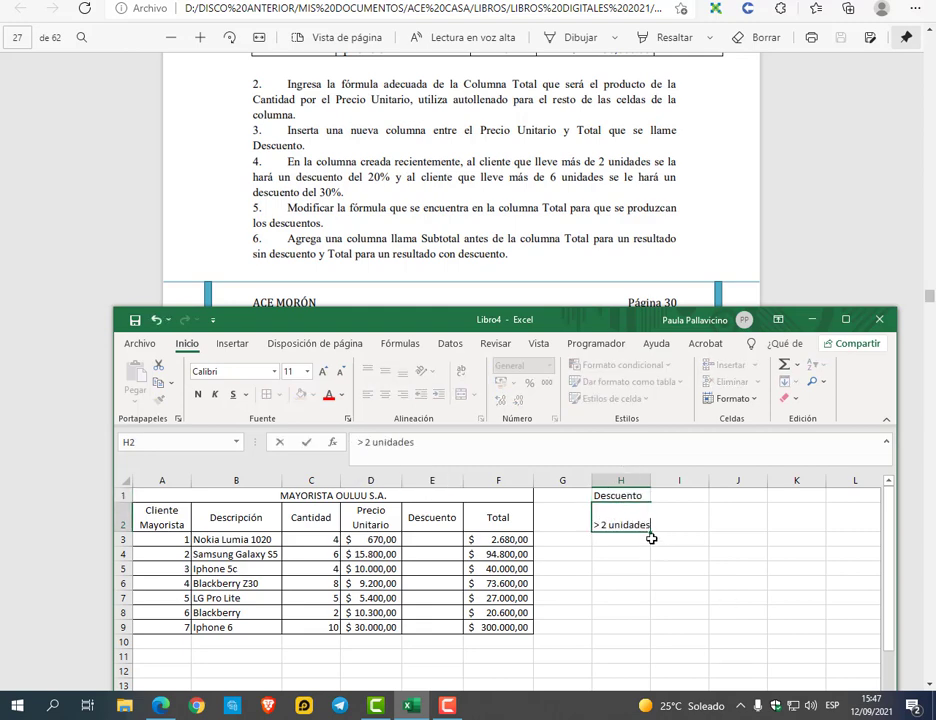
key(Tab)
text(20%)
key(Return)
text(>6 unidades)
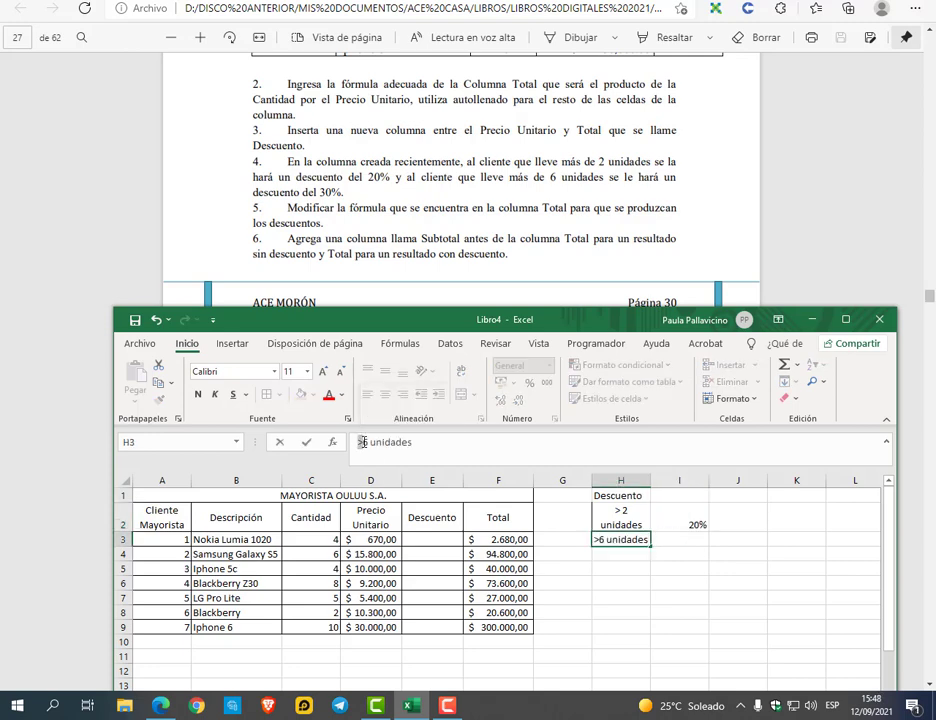
key(Tab)
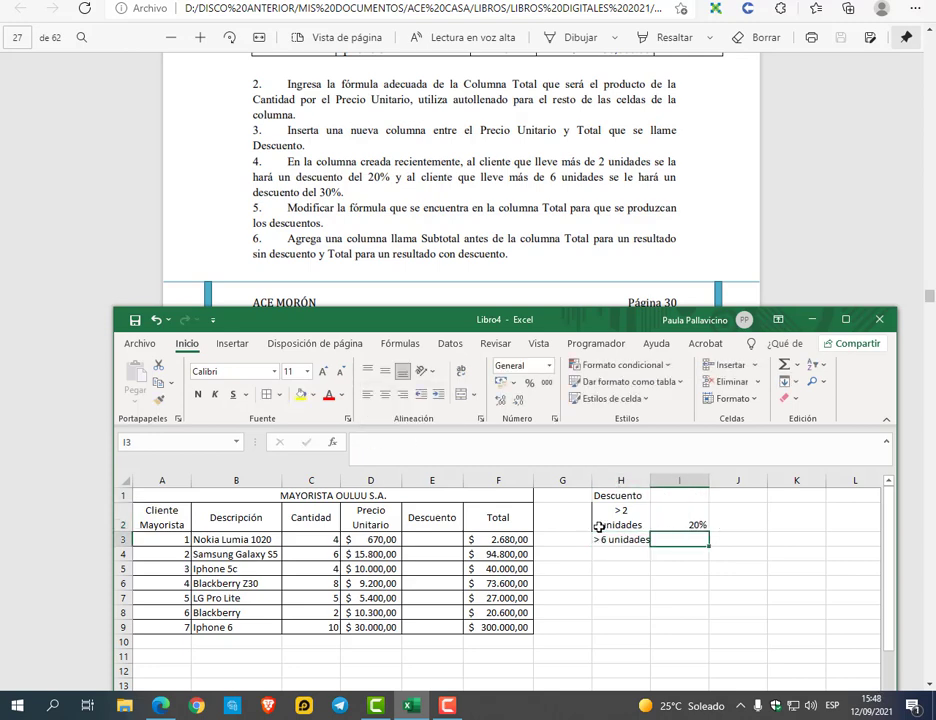
text(30%)
key(Return)
Change the H1 heading to Descuentos, merge and centre it across H1:I1, and apply borders to the discount table
click(607, 495)
click(439, 441)
text(s)
drag(607, 495, 620, 539)
click(461, 394)
click(266, 394)
Widen column H to fit > 2 unidades on one line and vertically centre the percentages in I2:I3
drag(650, 481, 662, 482)
click(637, 519)
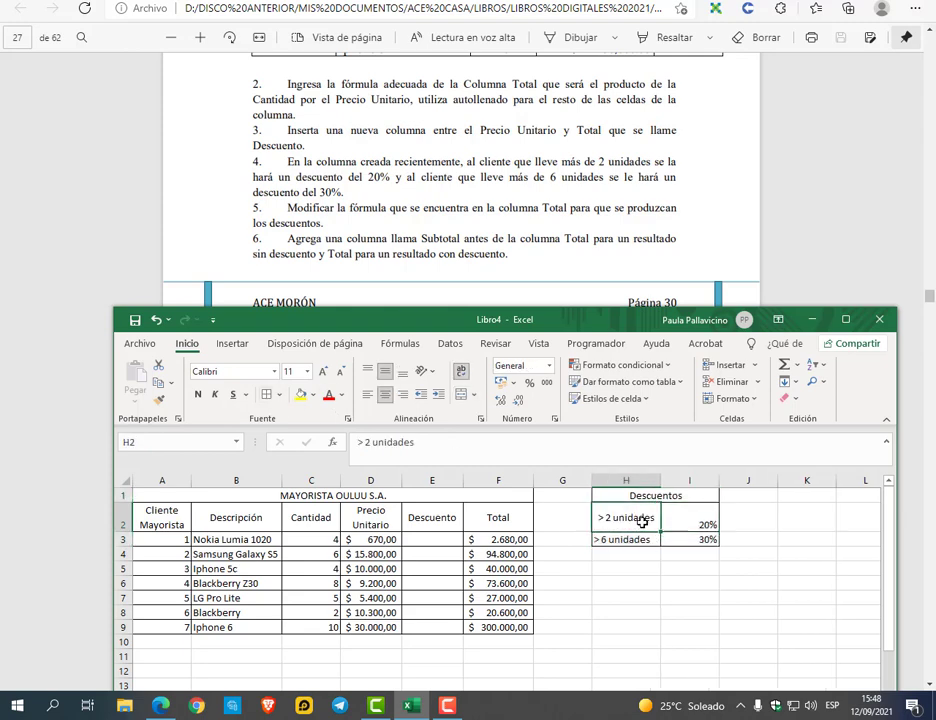
drag(690, 520, 690, 539)
click(385, 369)
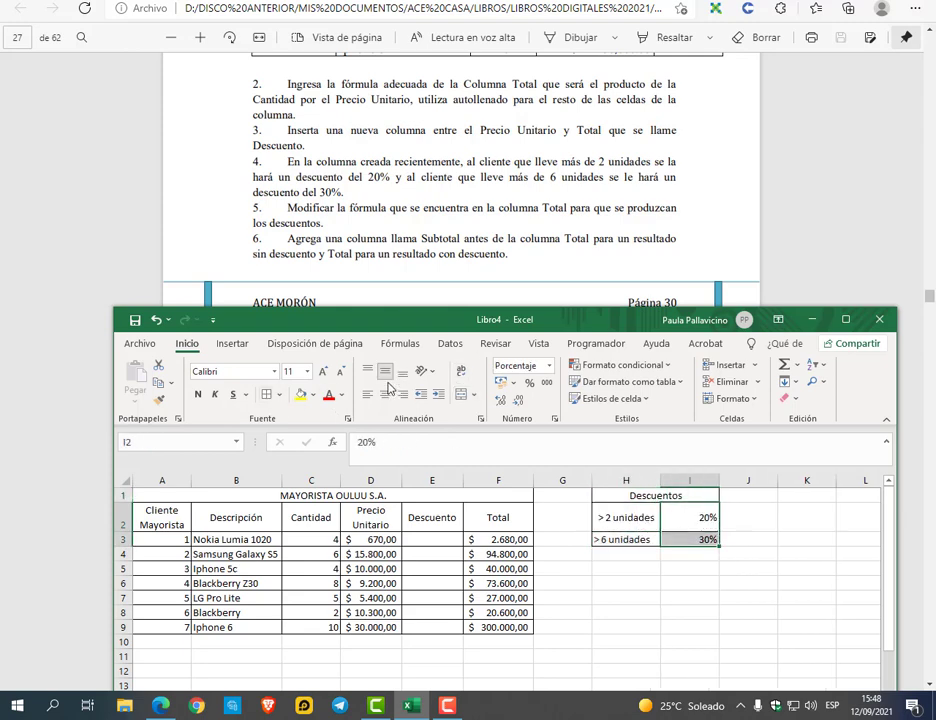
Maximize the workbook window and begin the Descuento formula in E3 with =SI(C3>2;D3*$I$2; using an absolute reference to the 20% rate
click(845, 319)
click(297, 203)
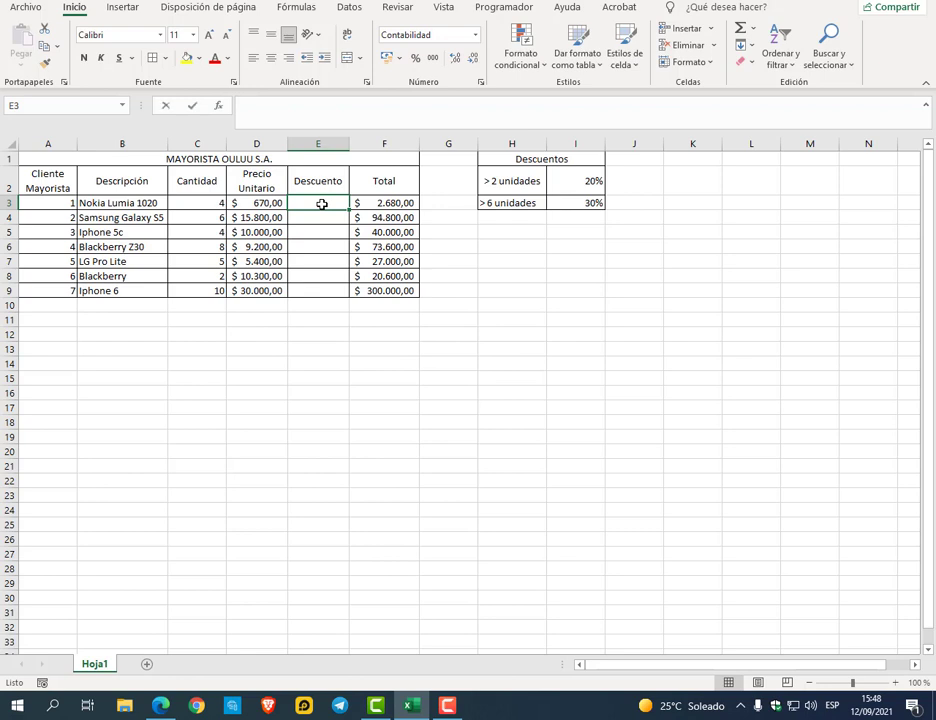
text(=si()
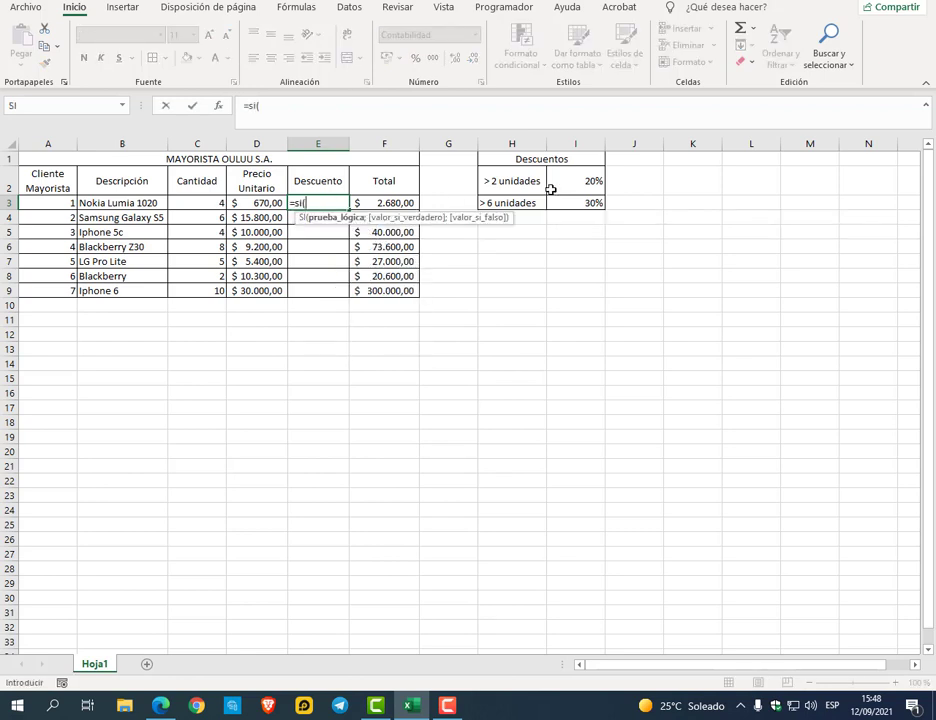
click(192, 202)
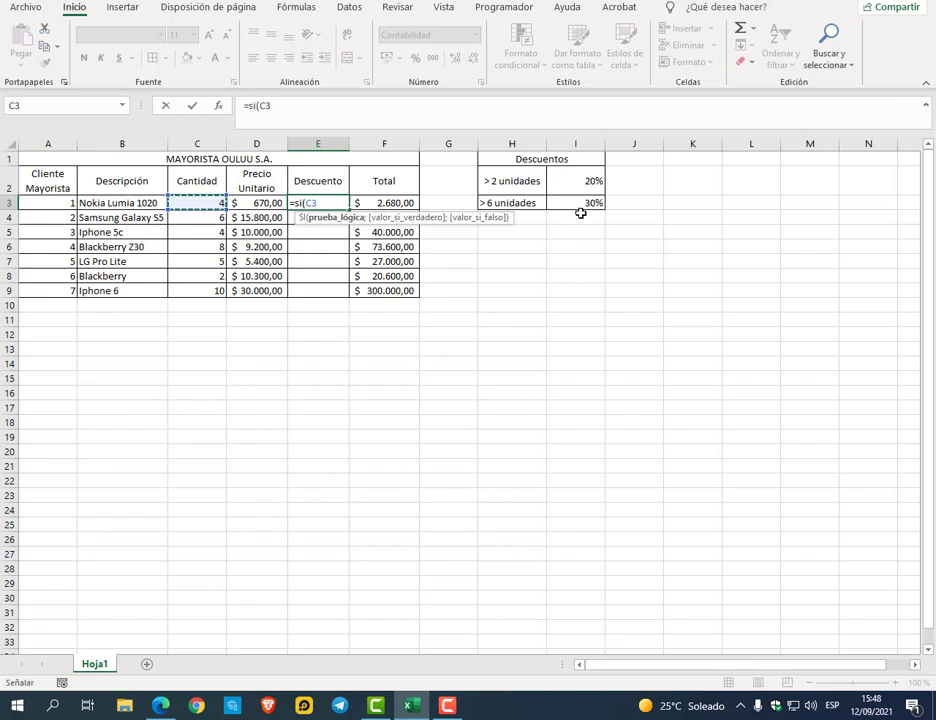
text(>)
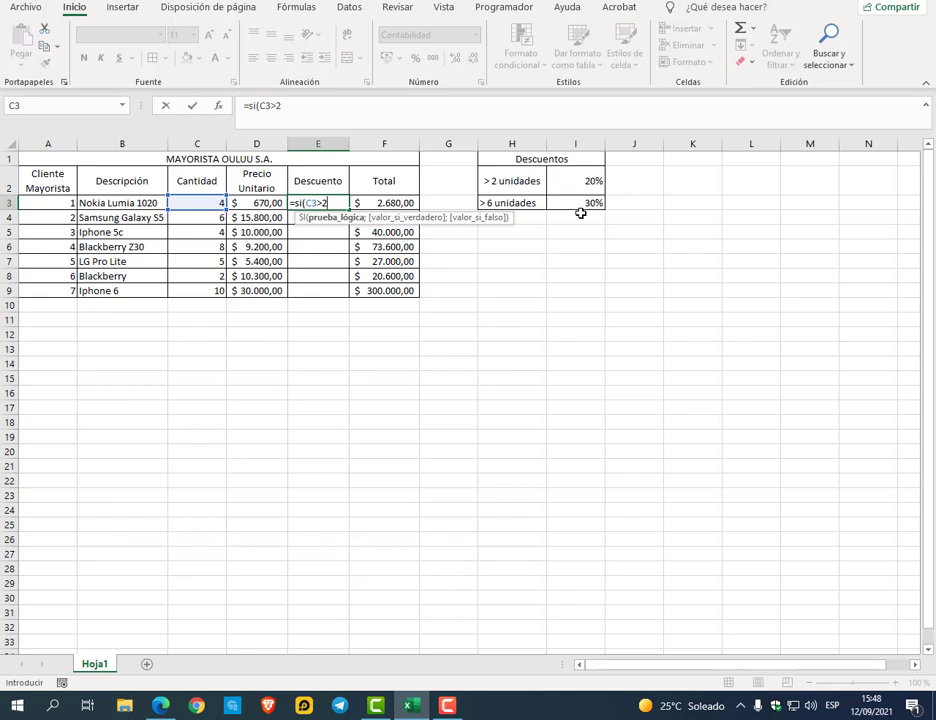
text(2;)
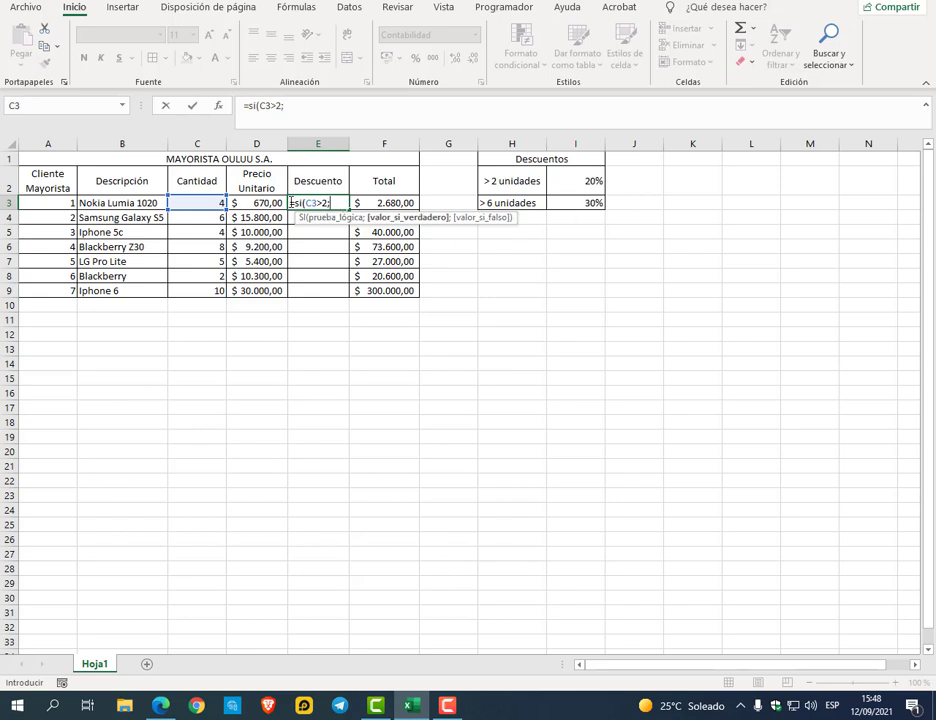
click(276, 201)
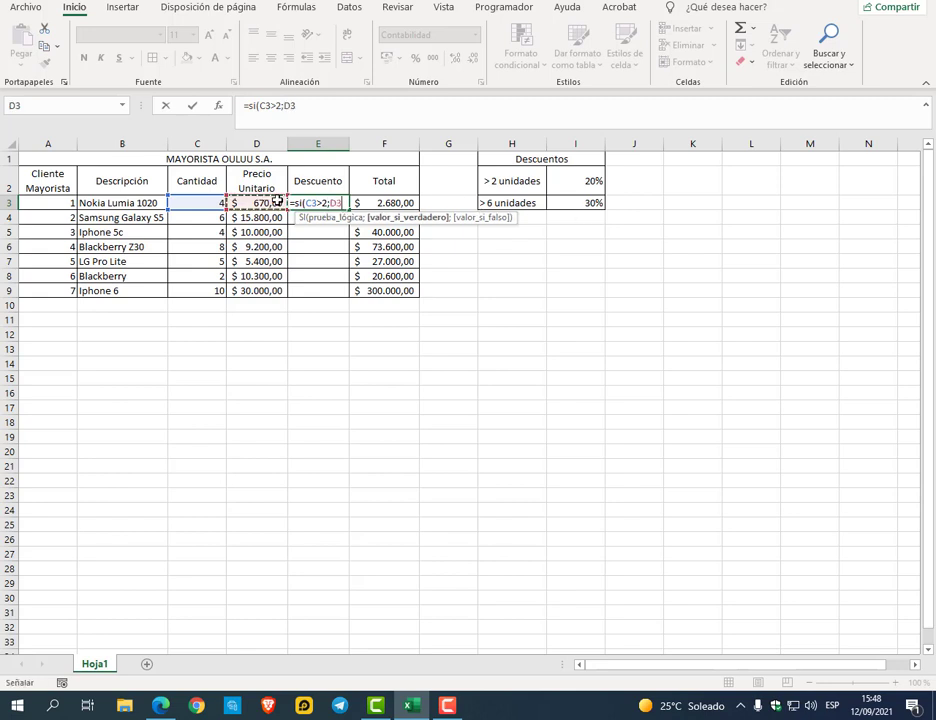
text(*)
click(562, 185)
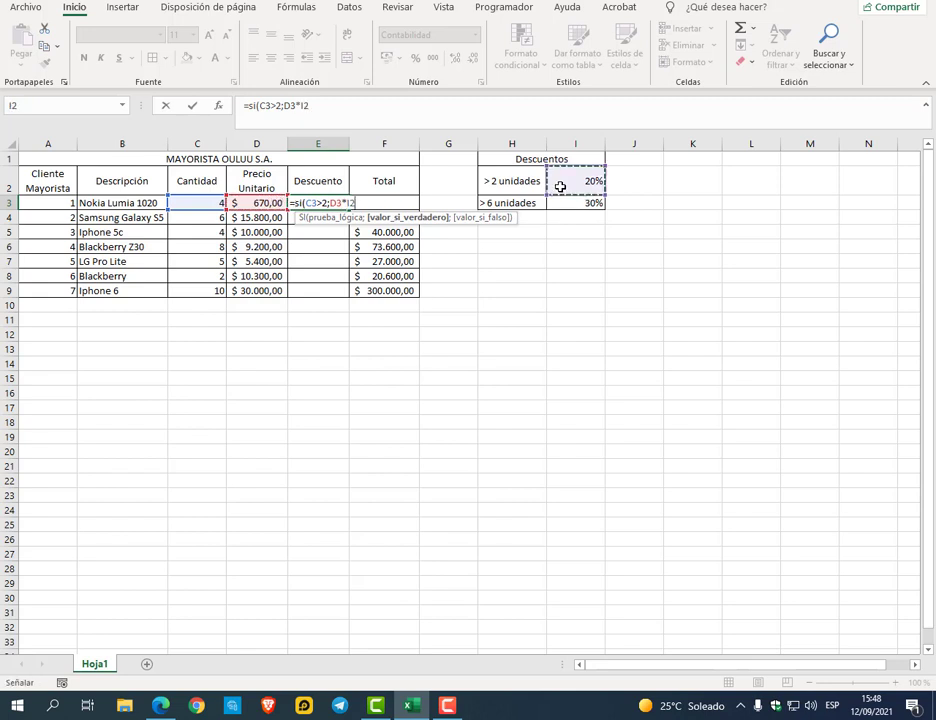
key(F4)
text(;)
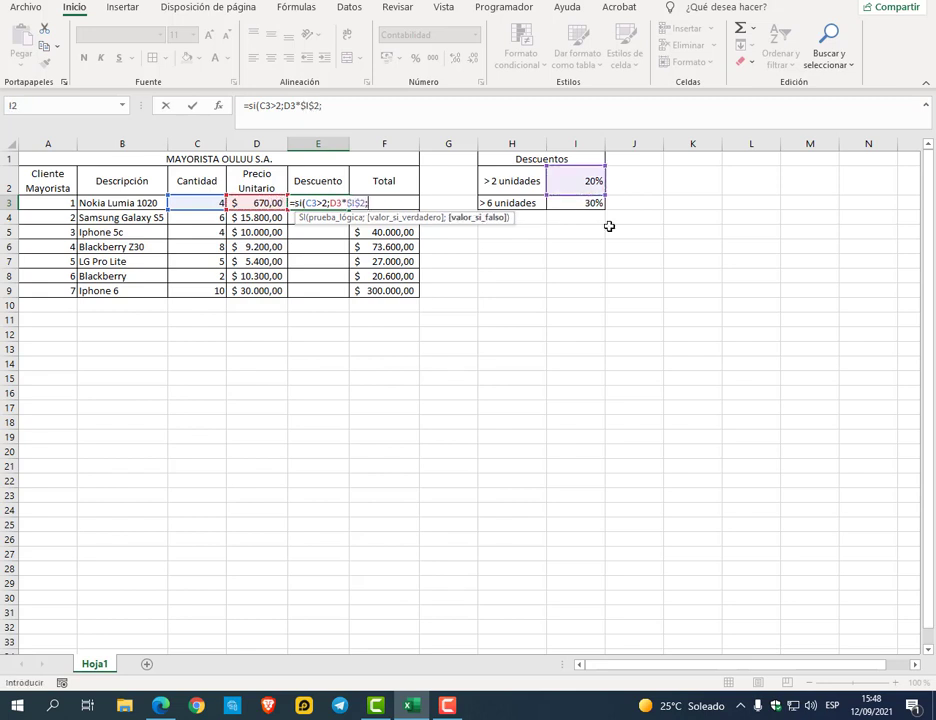
Complete the E3 formula with the nested condition SI(C3>6;D3*$I$3;0)), using an absolute reference to the 30% rate
click(345, 107)
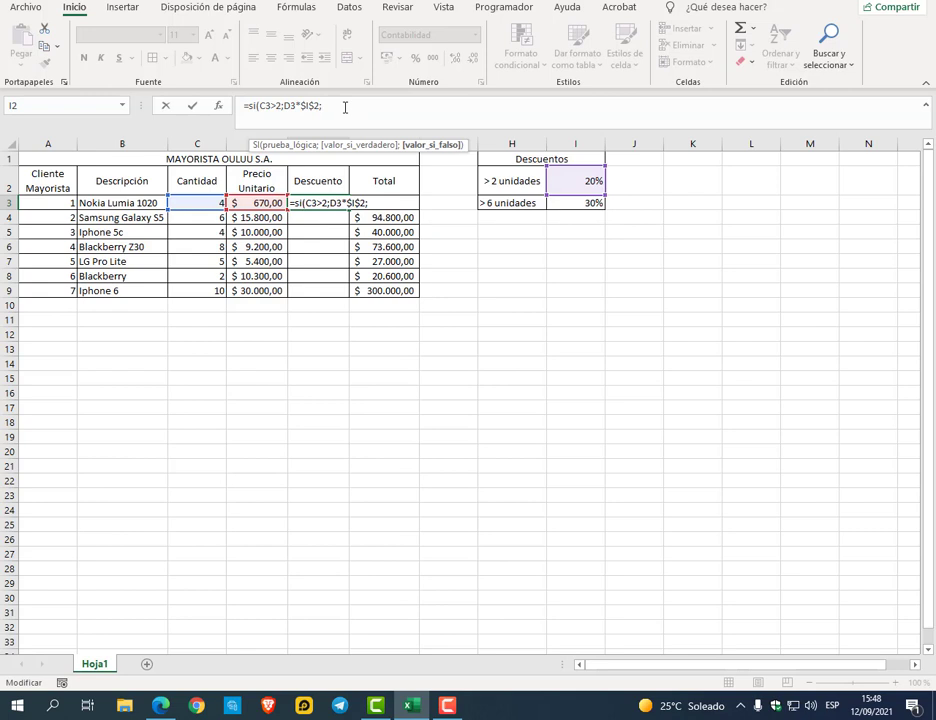
text(si()
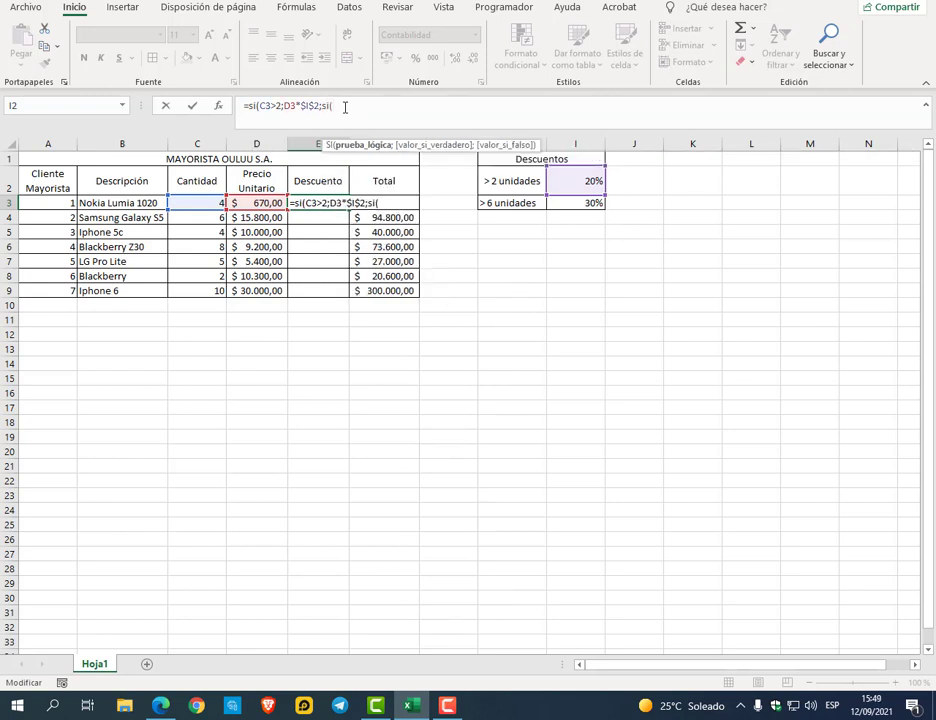
click(203, 204)
text(>)
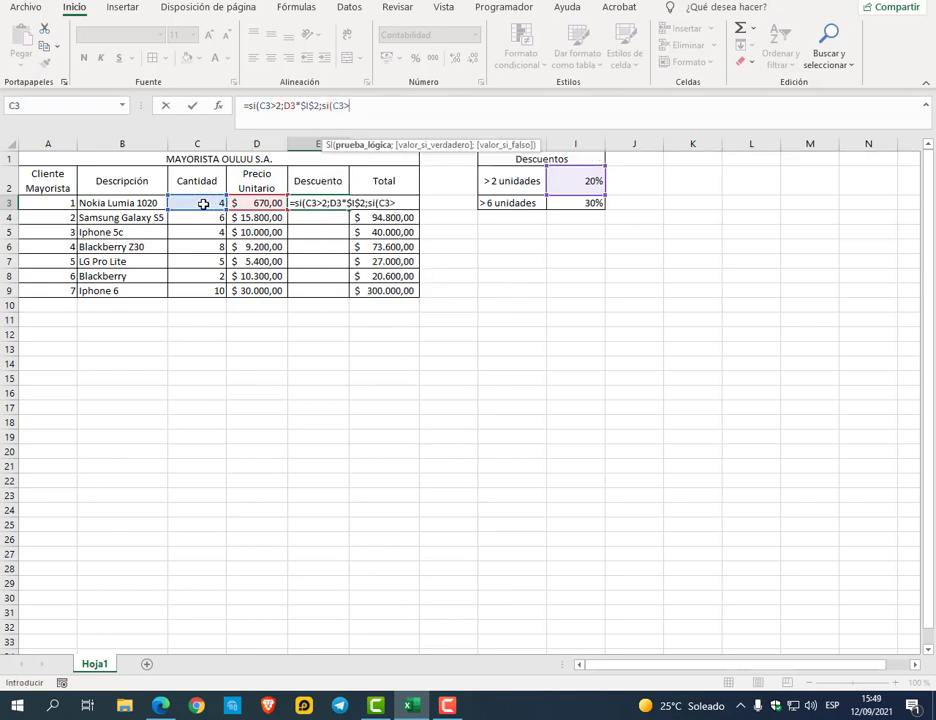
text(6;)
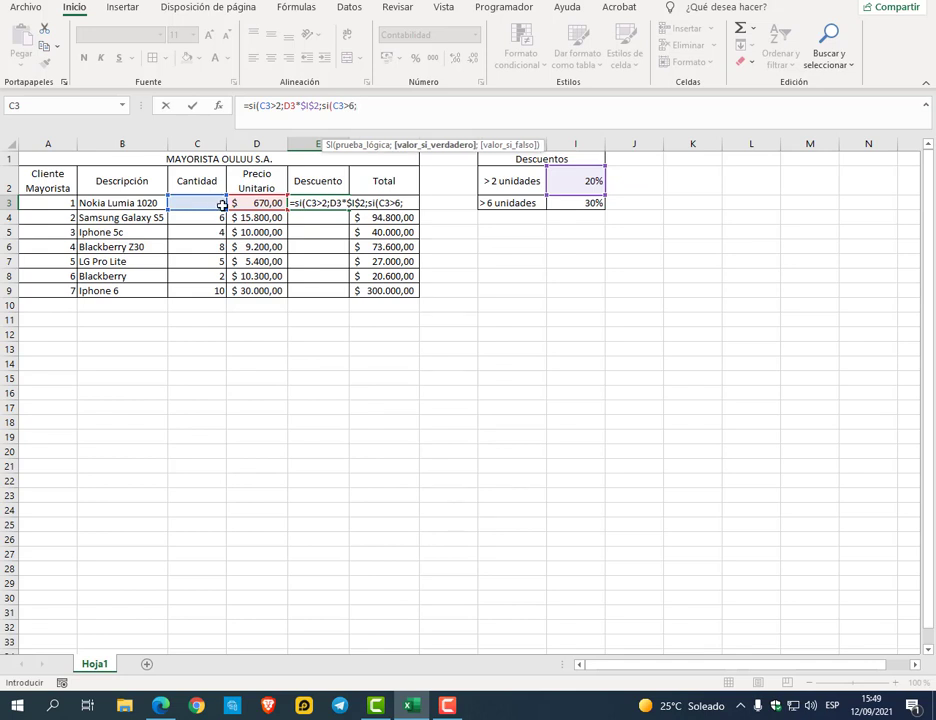
click(249, 203)
text(*)
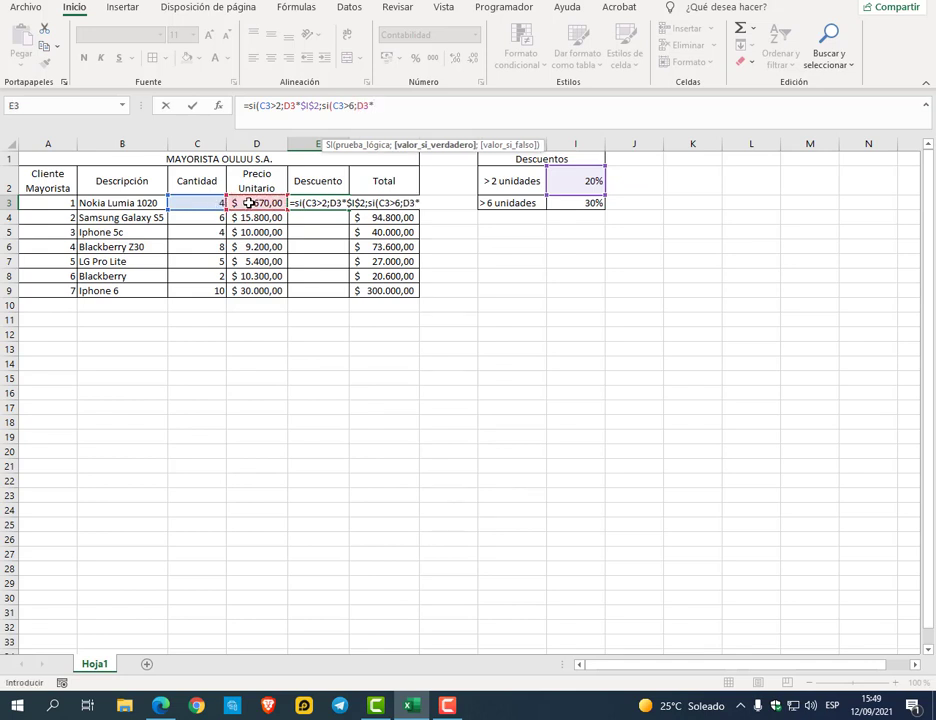
click(577, 203)
key(F4)
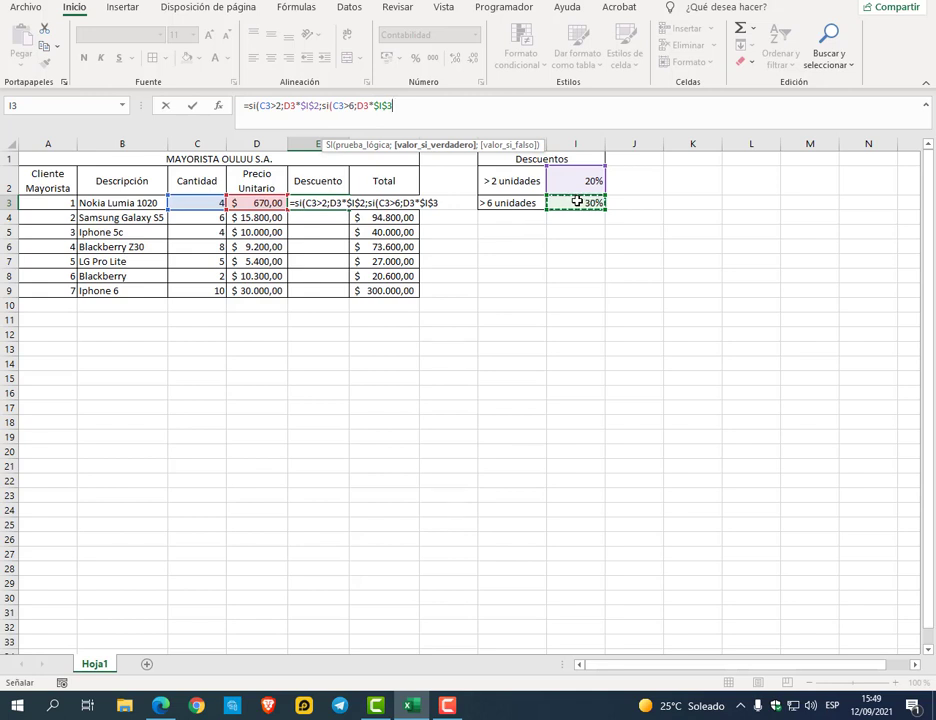
text(;)
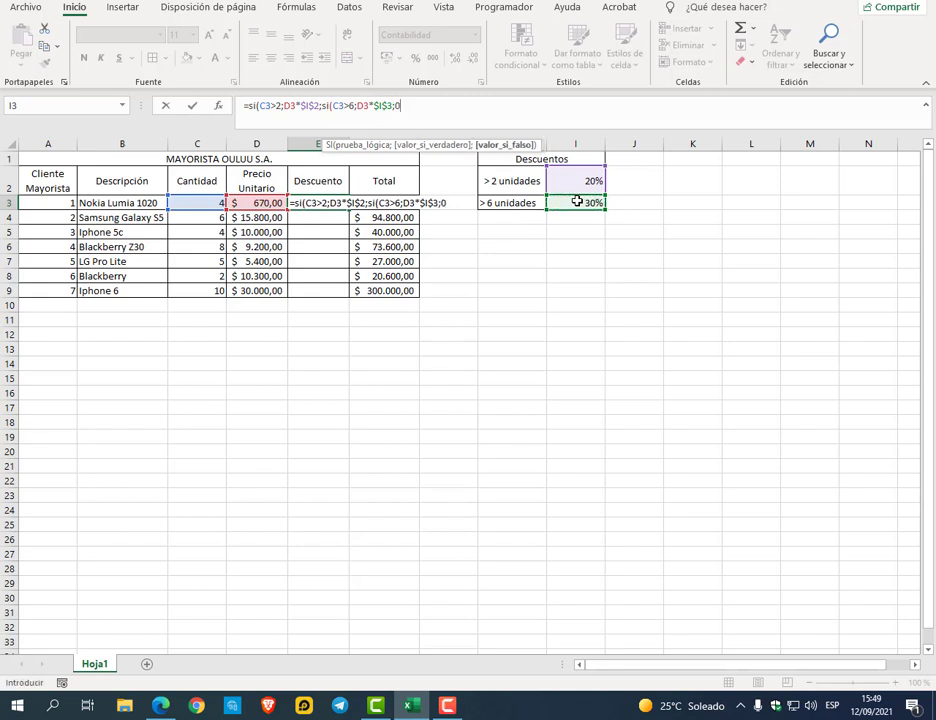
text(0)))
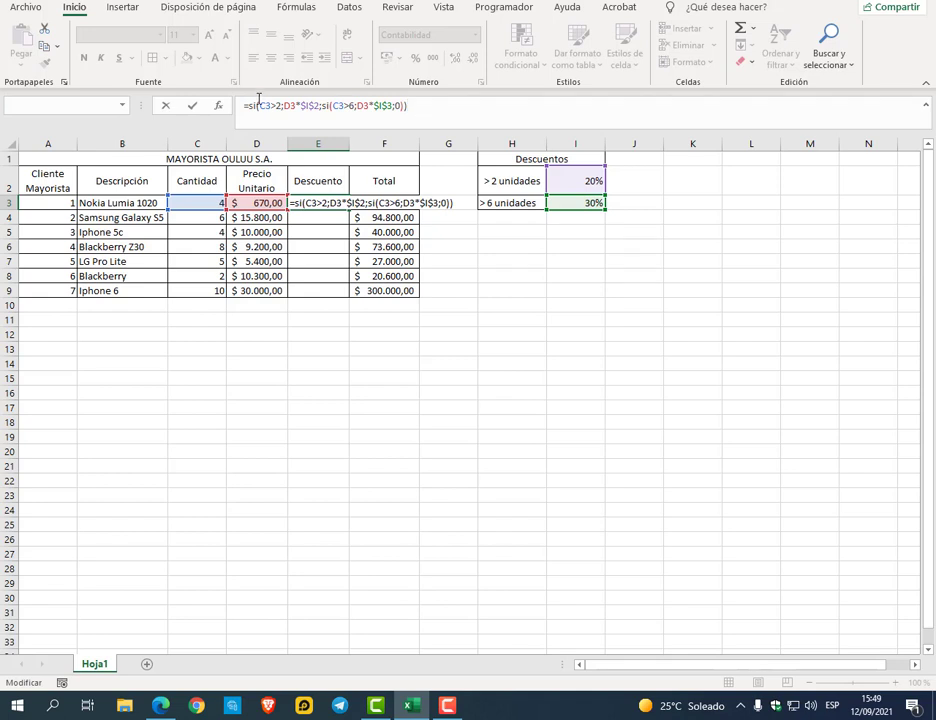
key(Return)
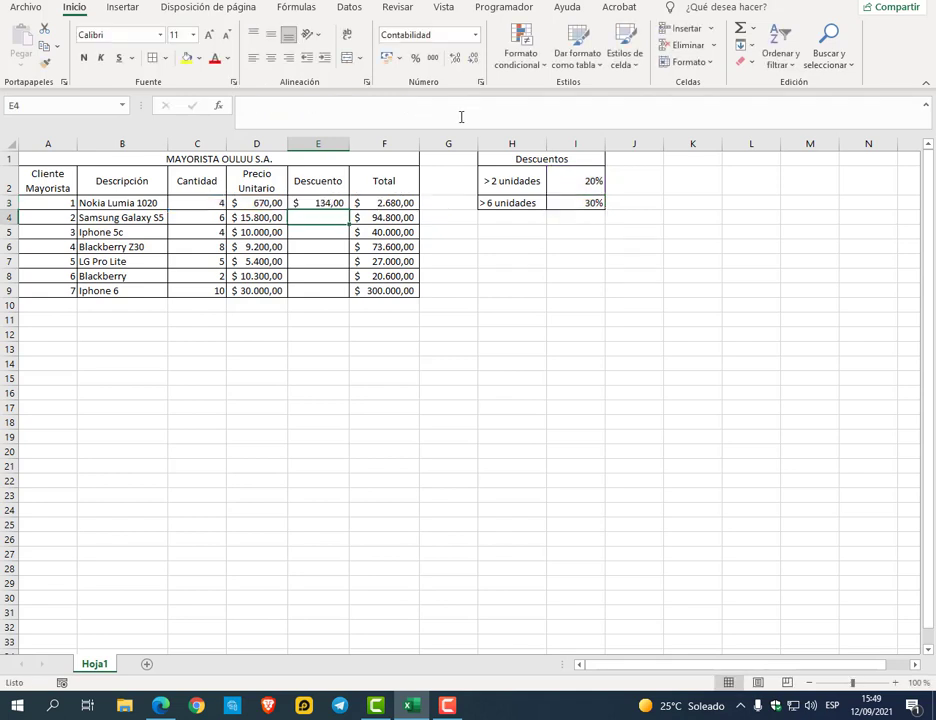
Fill the Descuento formula from E3 down to E9 and check the formula in E8
click(341, 204)
drag(349, 207, 343, 298)
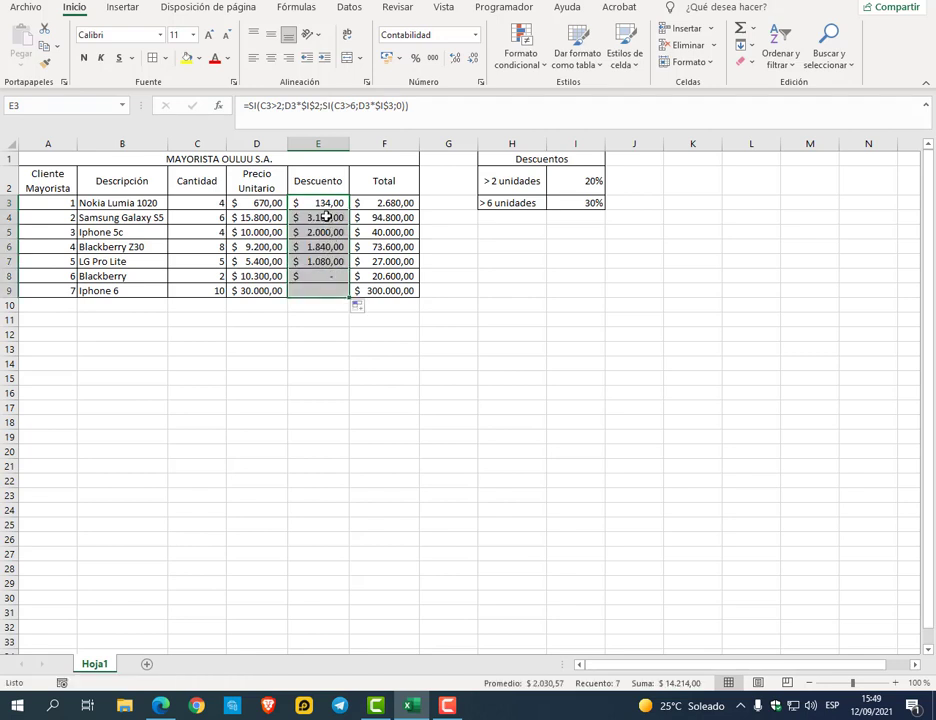
click(322, 275)
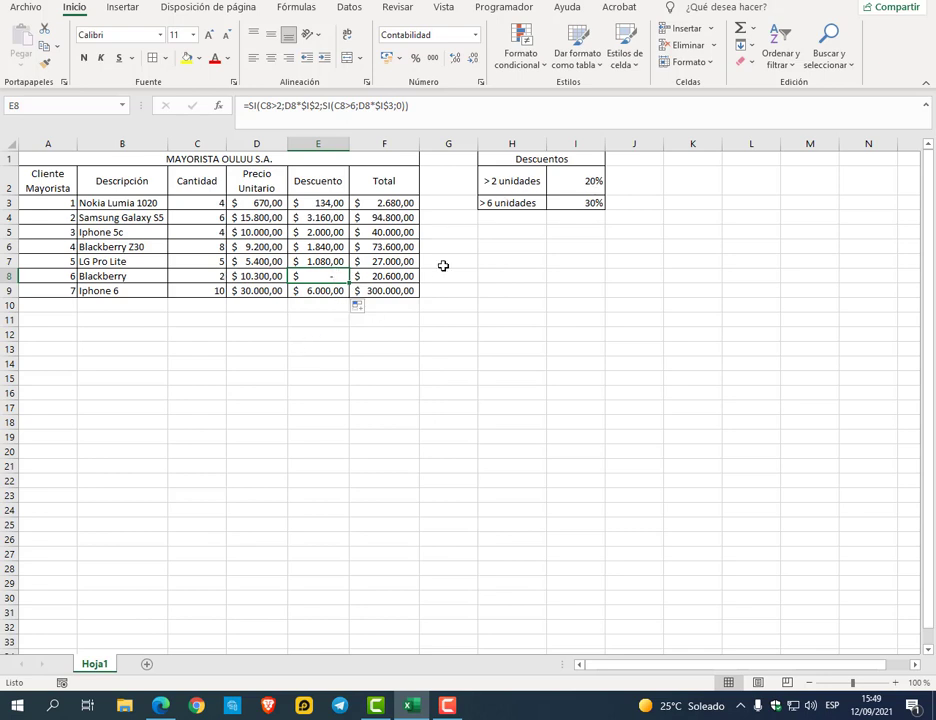
click(456, 205)
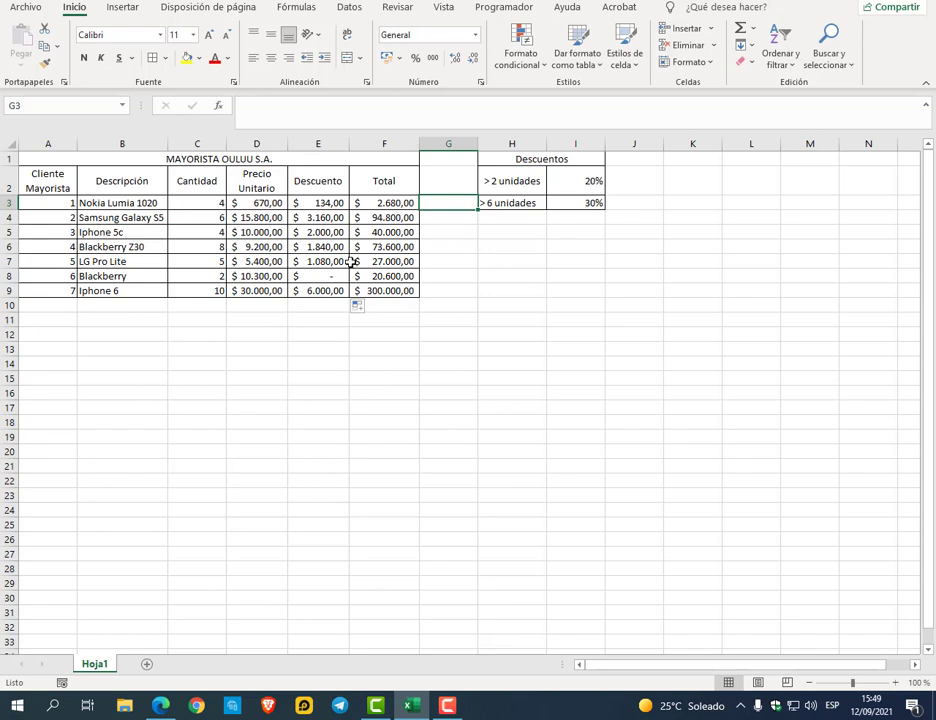
Enter the check formula =D6*I3 in G6 to calculate the 30% discount for Blackberry Z30
click(463, 250)
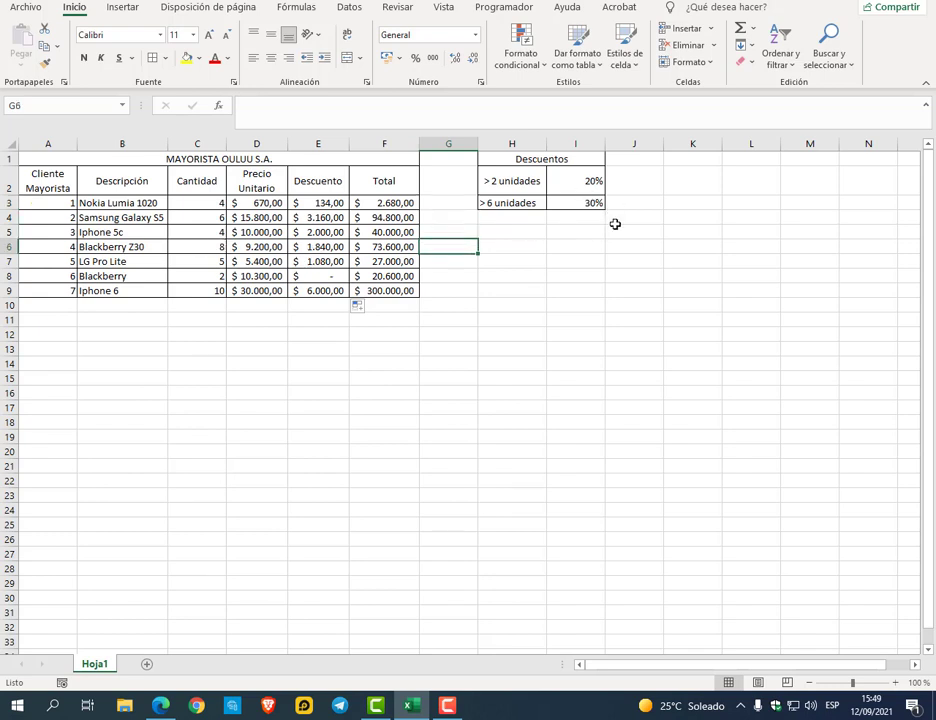
text(=)
click(257, 245)
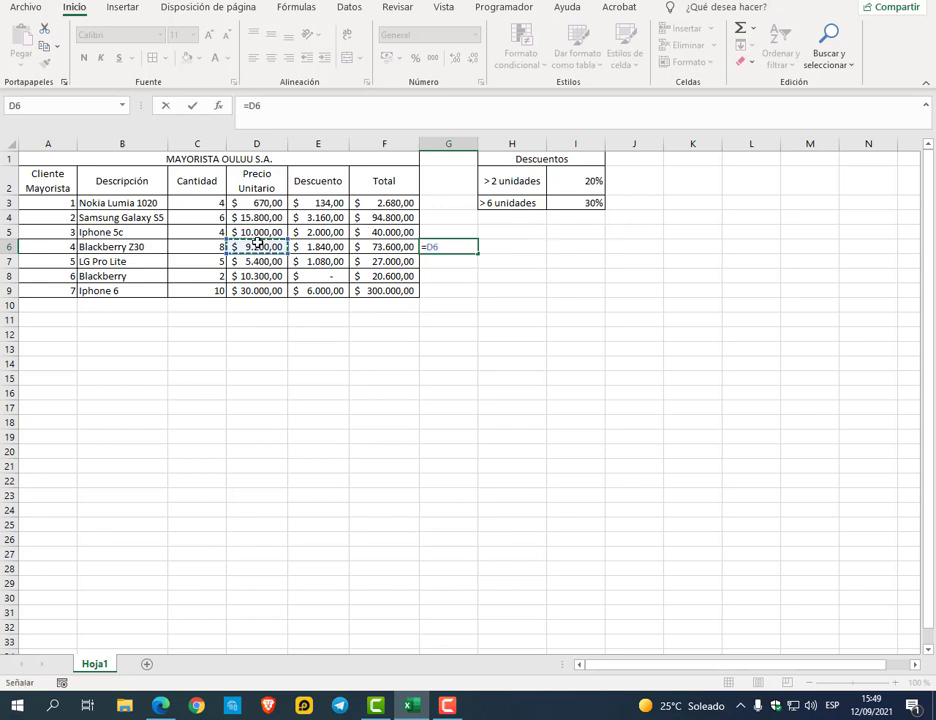
text(*)
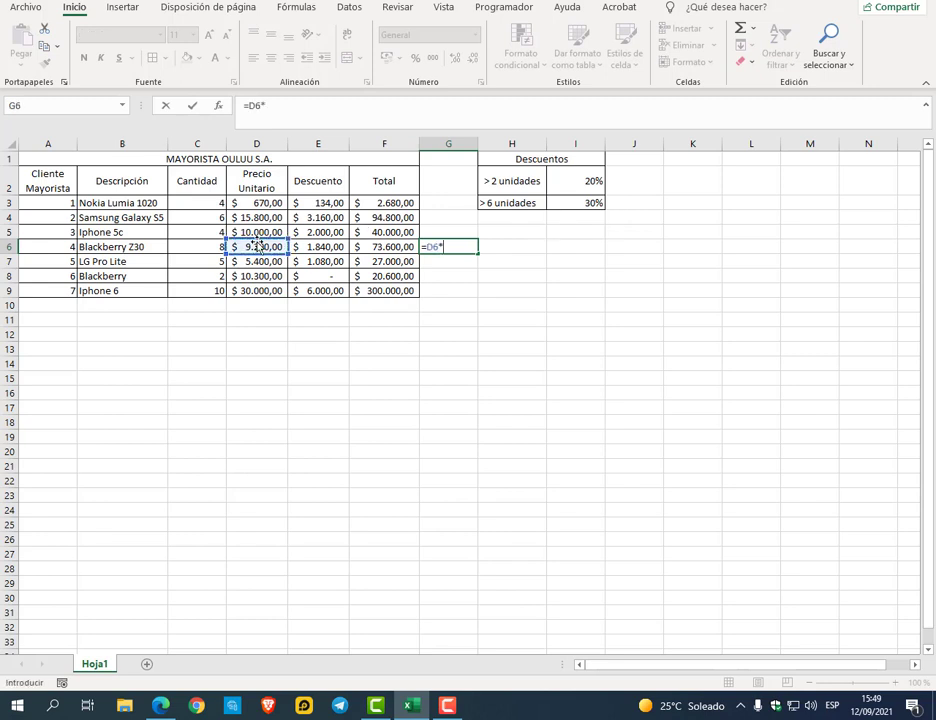
click(588, 205)
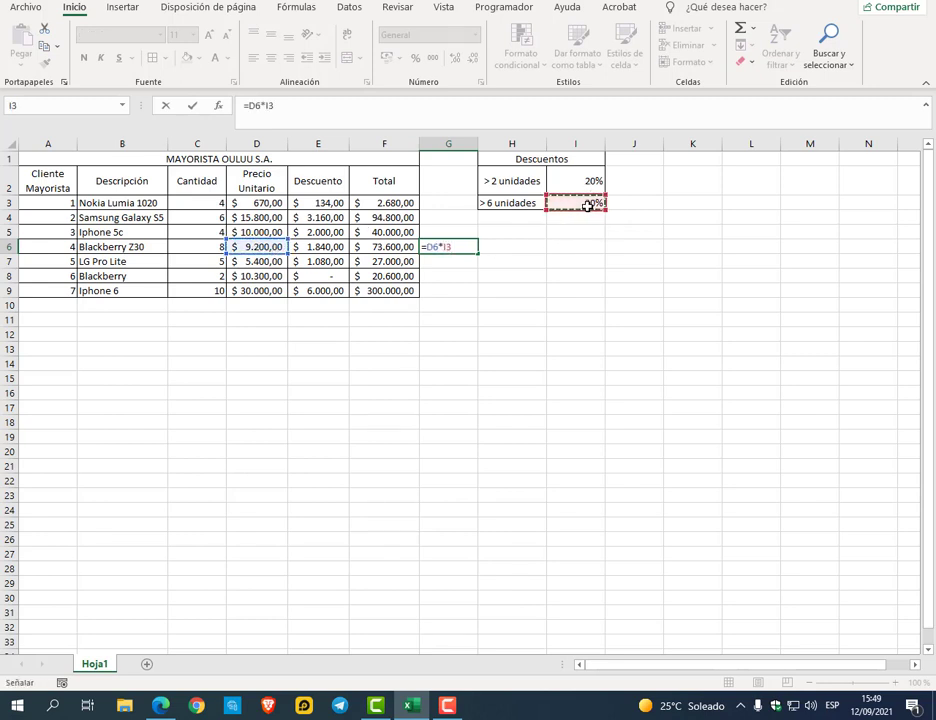
key(Return)
key(Up)
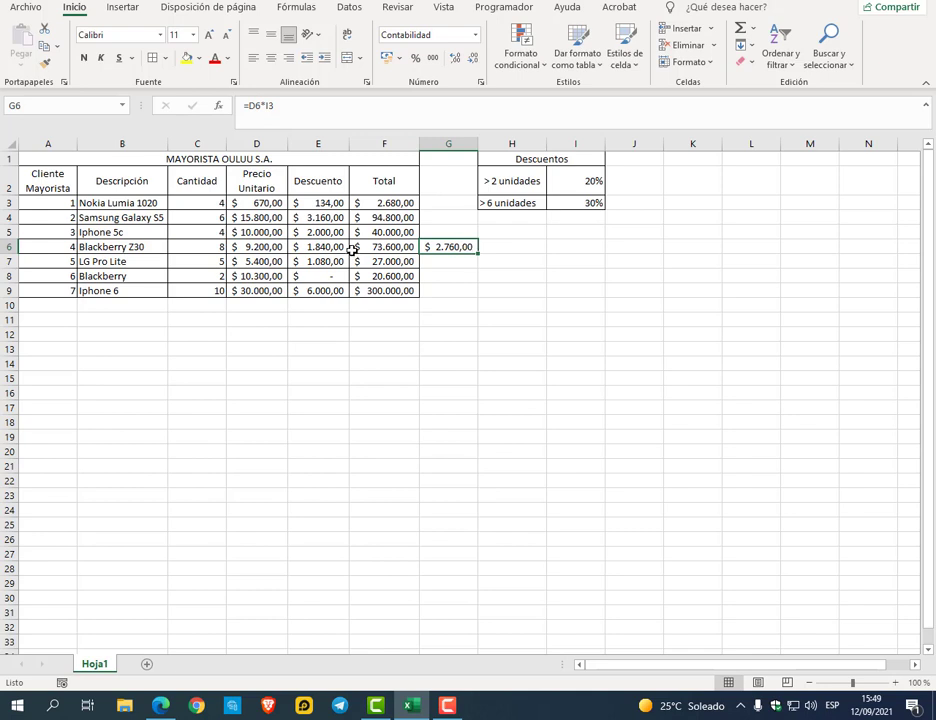
Change the check formula in G6 to =D6*I2 to calculate the 20% discount, and clear the cell after comparing it with Descuento
double_click(465, 244)
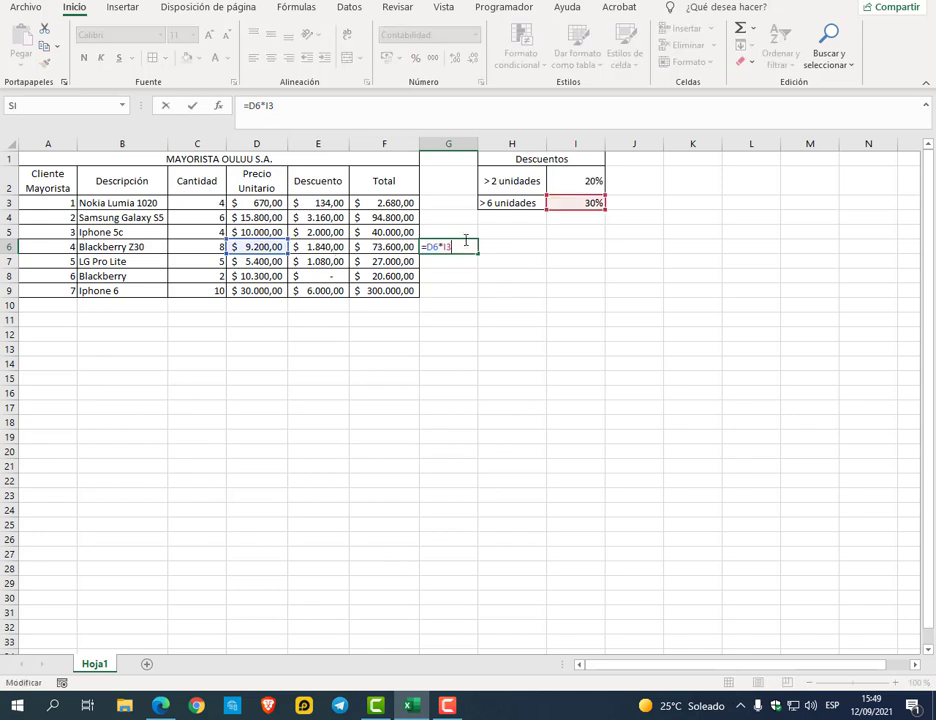
key(BackSpace)
key(BackSpace)
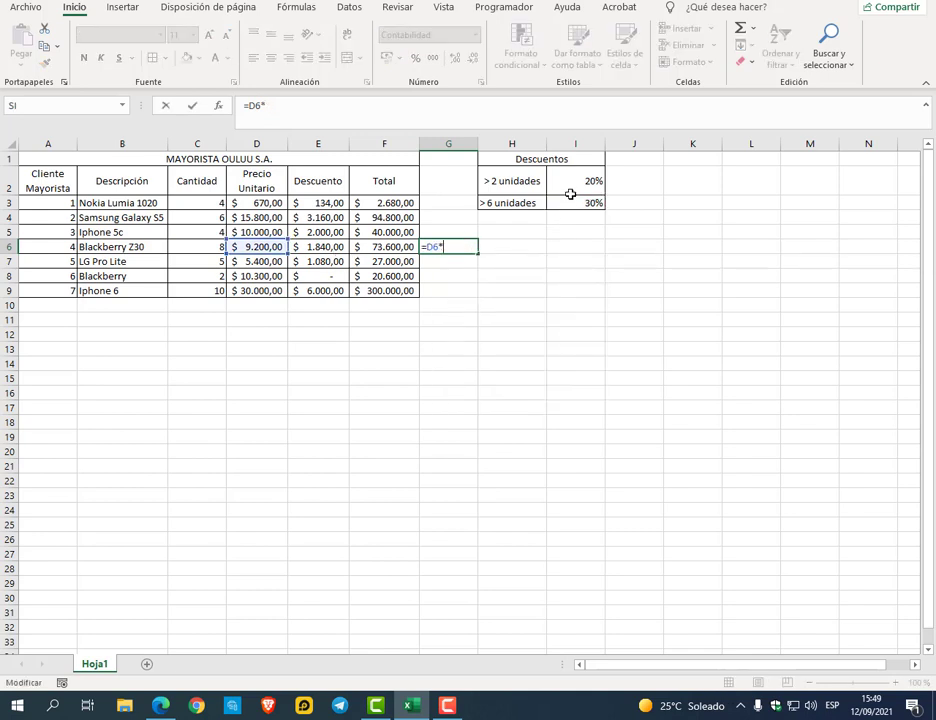
click(569, 181)
key(Return)
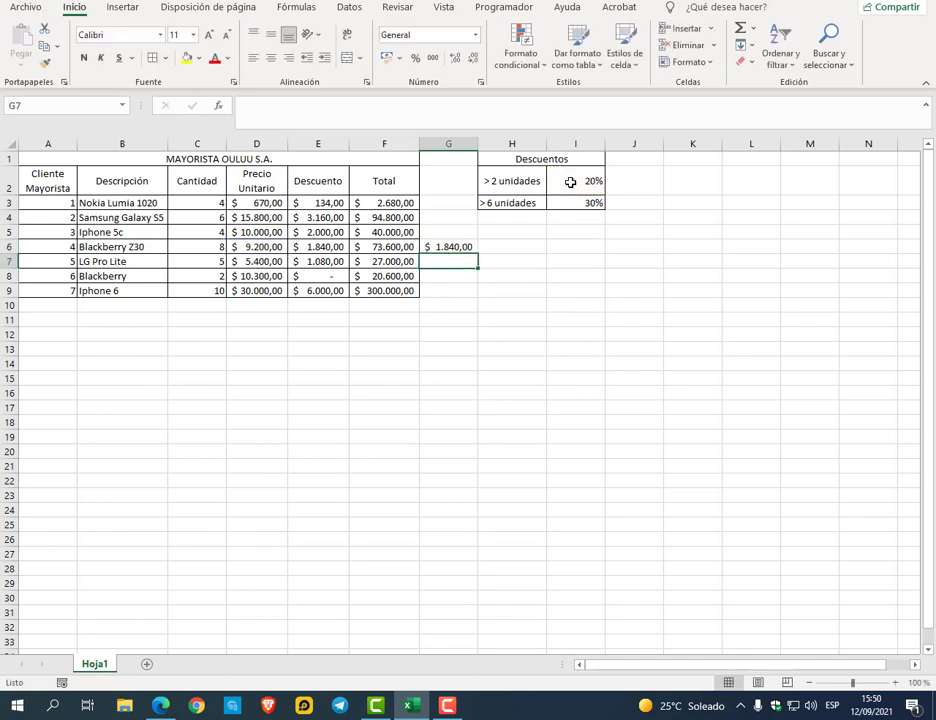
click(449, 246)
key(Delete)
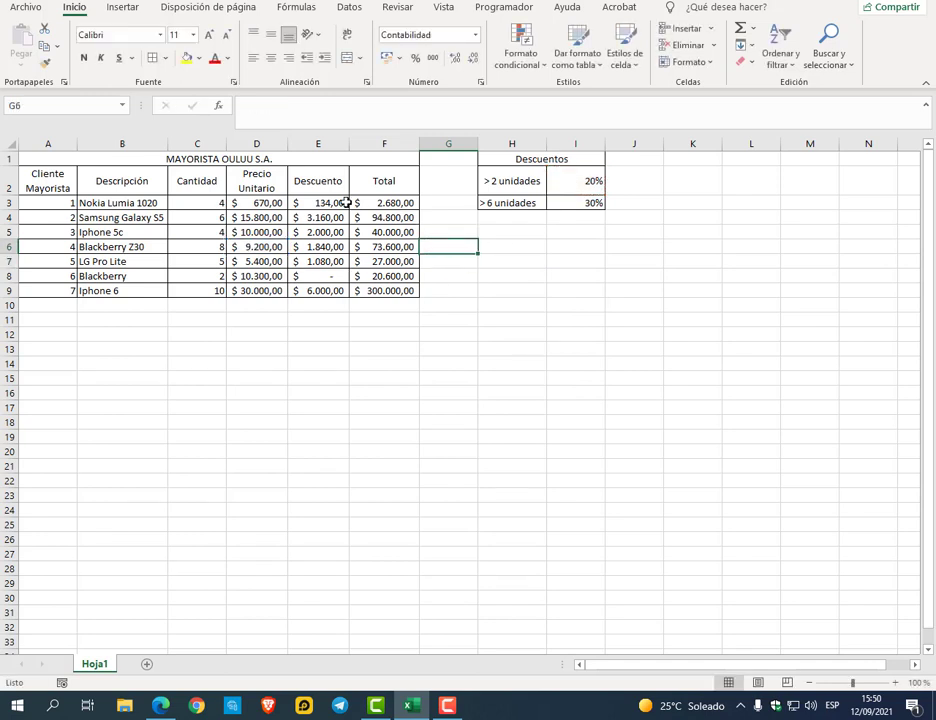
Examine the nested SI formula in E3, looking at the C3>2 condition, the $I$2 reference and the order of the nested conditions
click(335, 203)
click(351, 114)
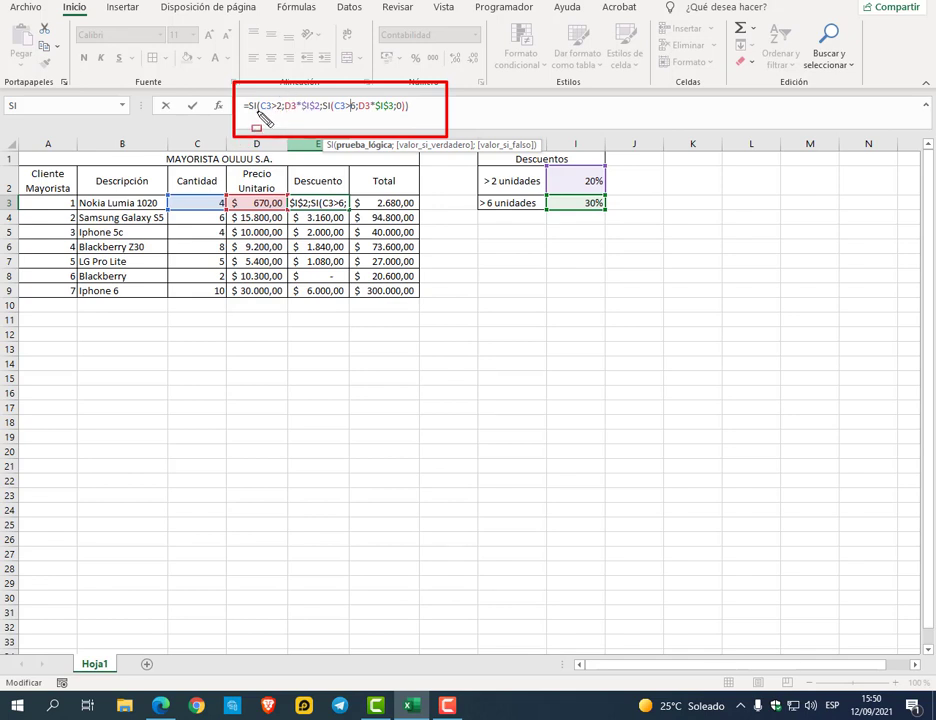
drag(258, 113, 280, 115)
drag(282, 114, 313, 114)
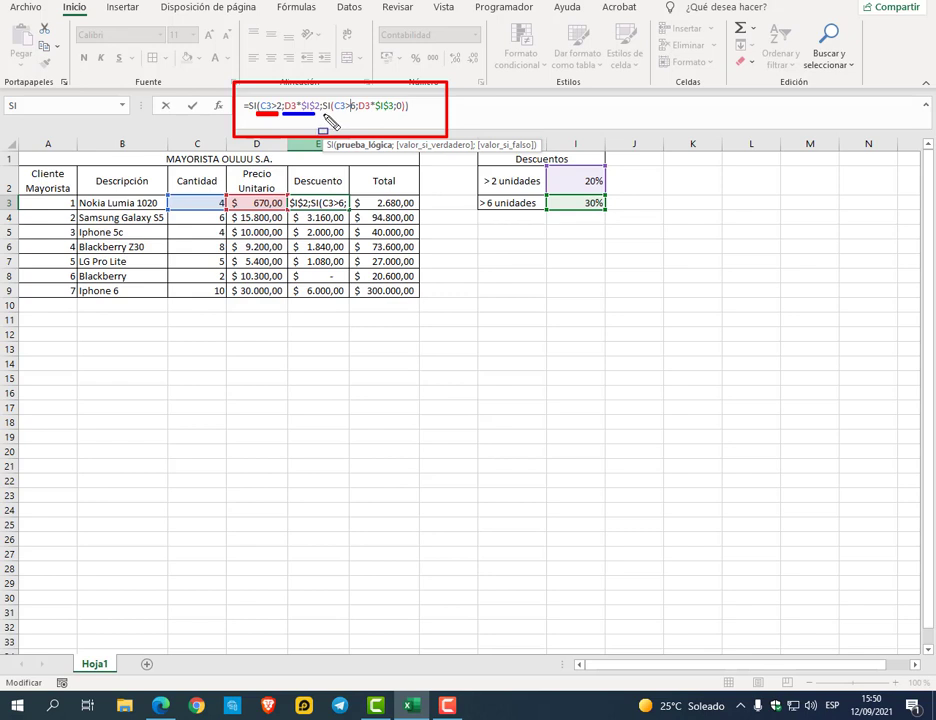
drag(326, 115, 407, 115)
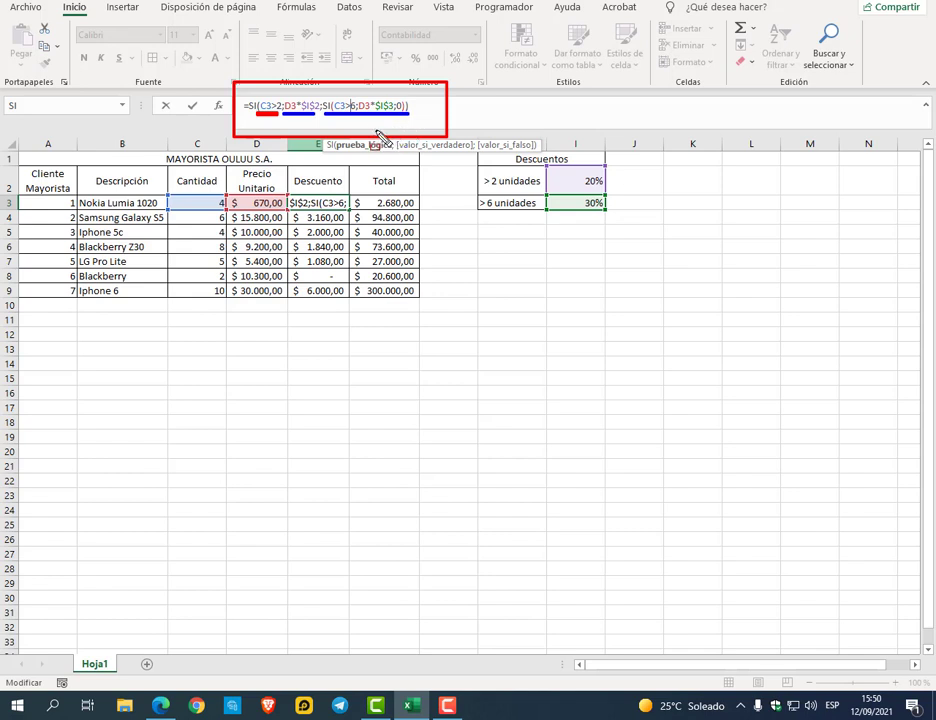
key(Escape)
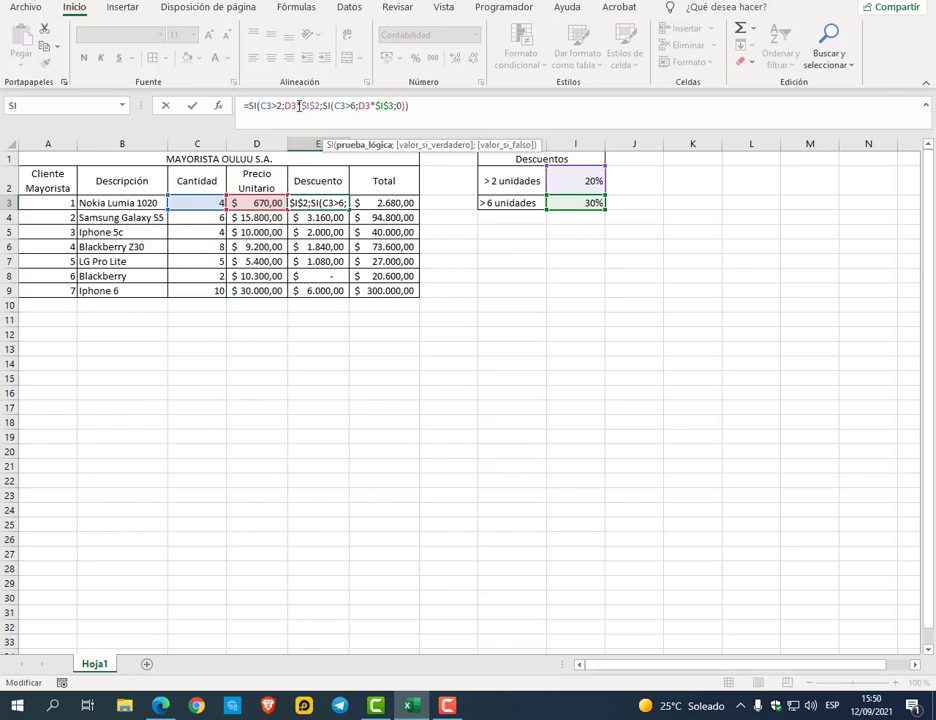
drag(302, 105, 320, 106)
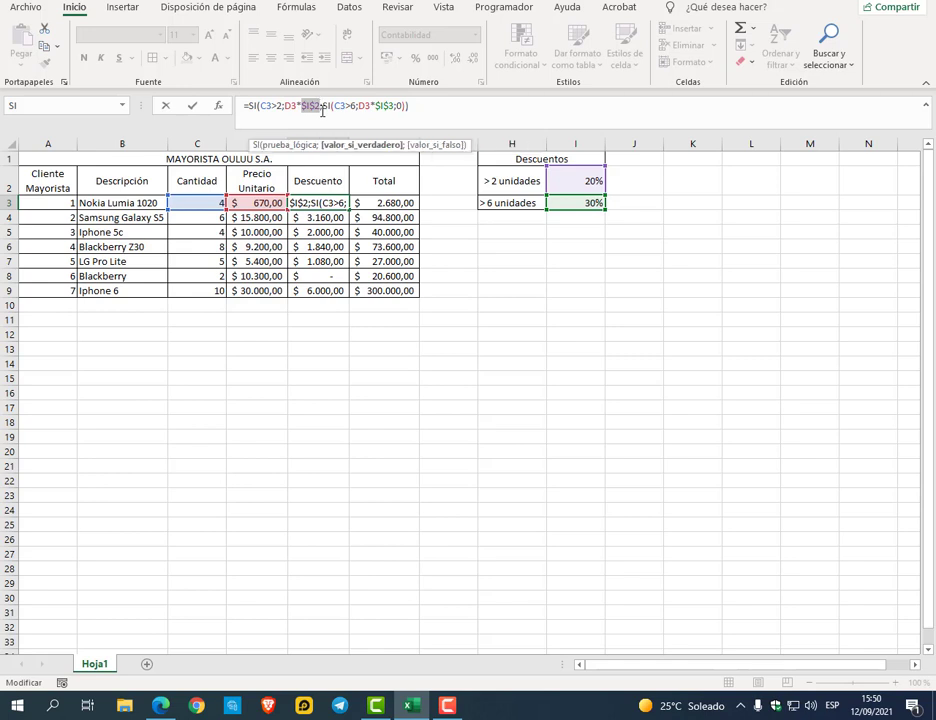
click(321, 108)
double_click(305, 110)
drag(303, 105, 317, 106)
click(432, 108)
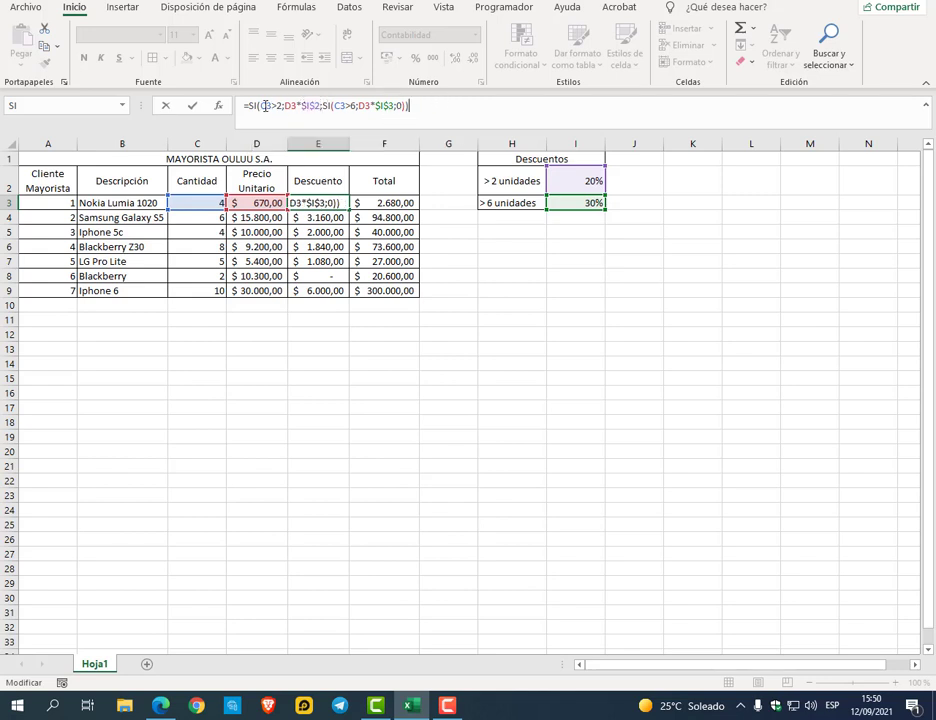
drag(409, 105, 260, 105)
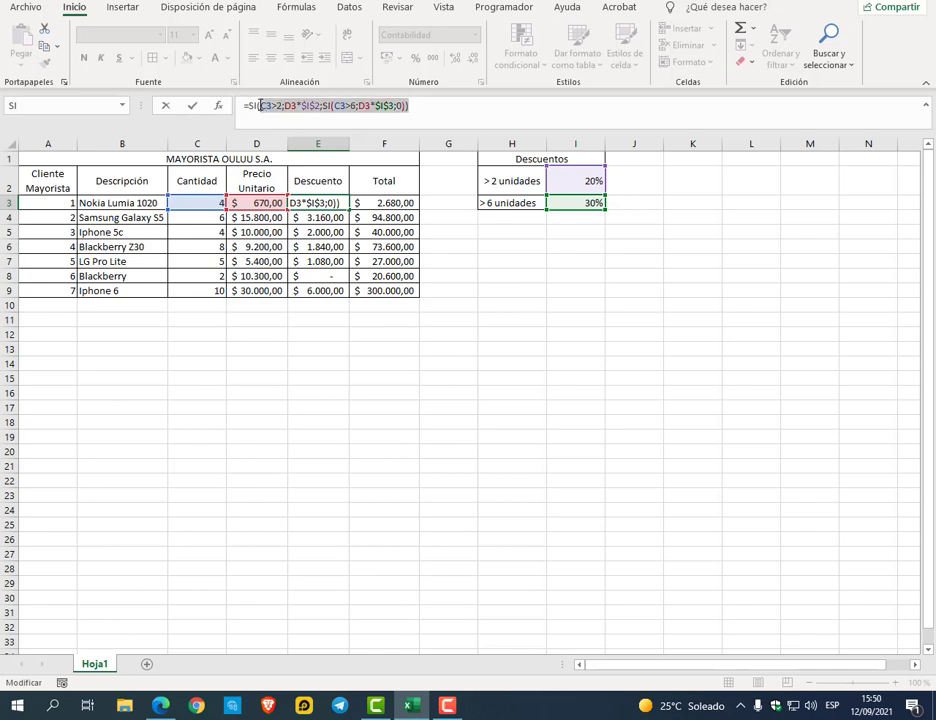
click(308, 105)
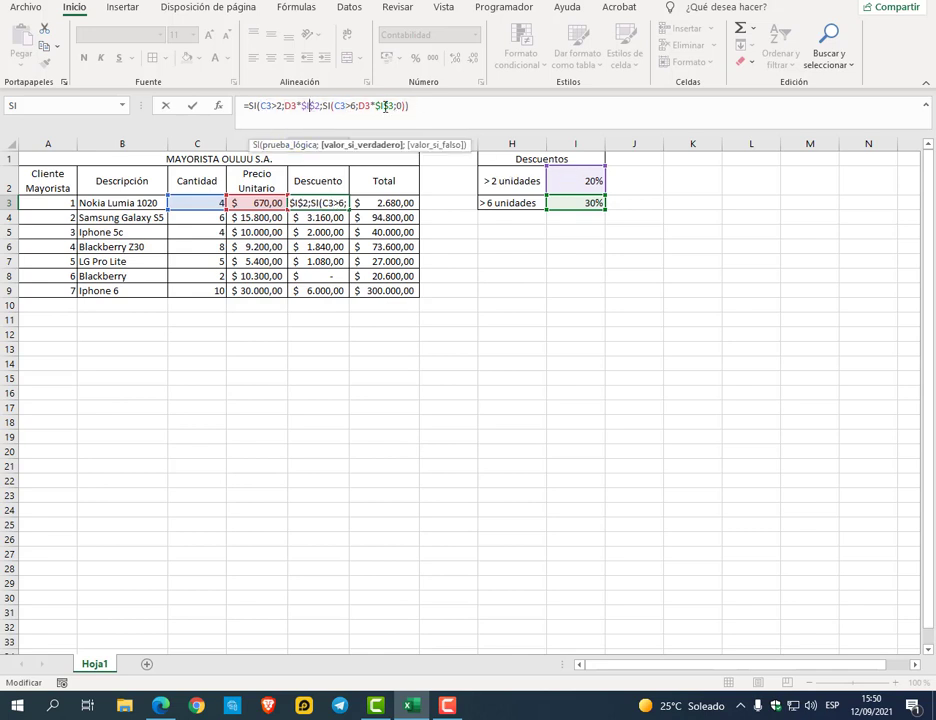
Rewrite the beginning of the E3 formula as =SI(C3>6;D3*I3 so the 30% discount condition is tested first
click(411, 107)
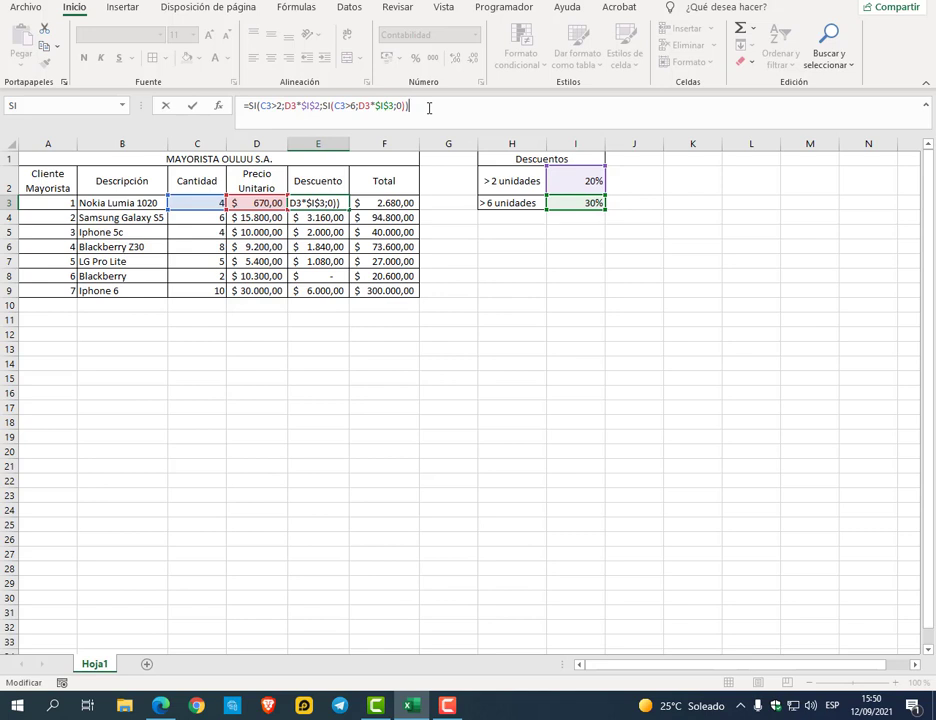
key(BackSpace)
key(BackSpace)
key(BackSpace)
key(BackSpace)
key(BackSpace)
key(BackSpace)
key(BackSpace)
key(BackSpace)
key(BackSpace)
key(BackSpace)
key(BackSpace)
key(BackSpace)
key(BackSpace)
key(BackSpace)
key(BackSpace)
key(BackSpace)
key(BackSpace)
key(BackSpace)
key(BackSpace)
key(BackSpace)
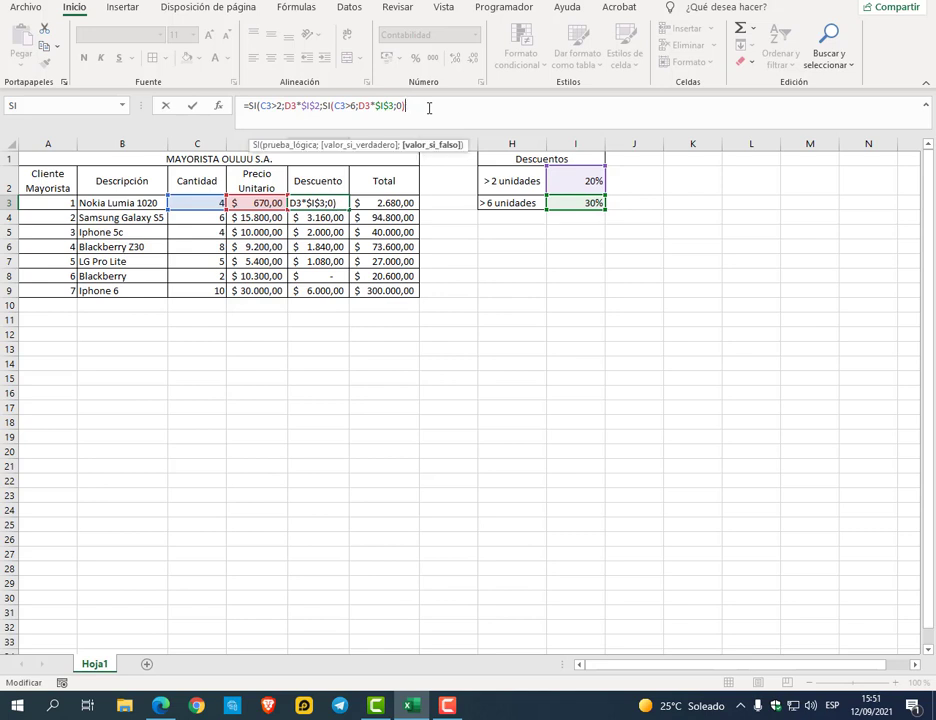
key(BackSpace)
key(BackSpace)
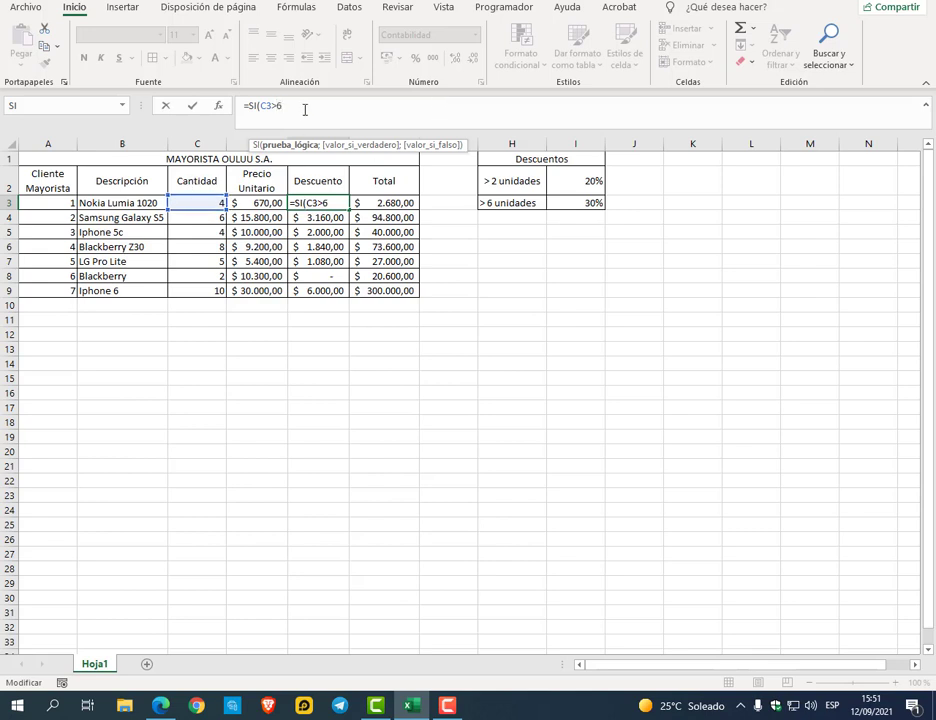
text(;)
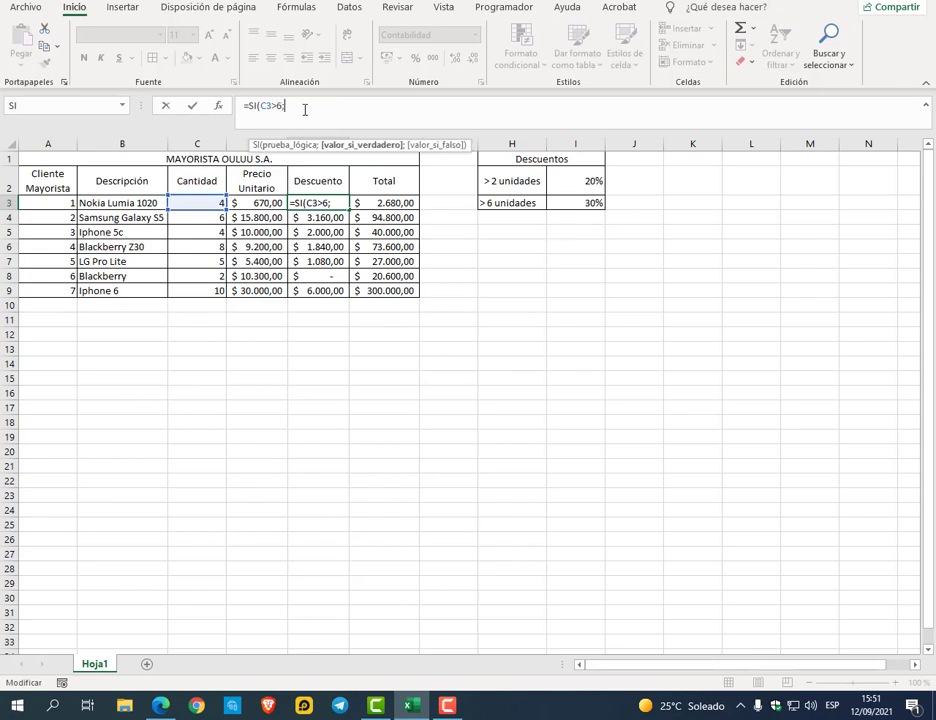
click(273, 203)
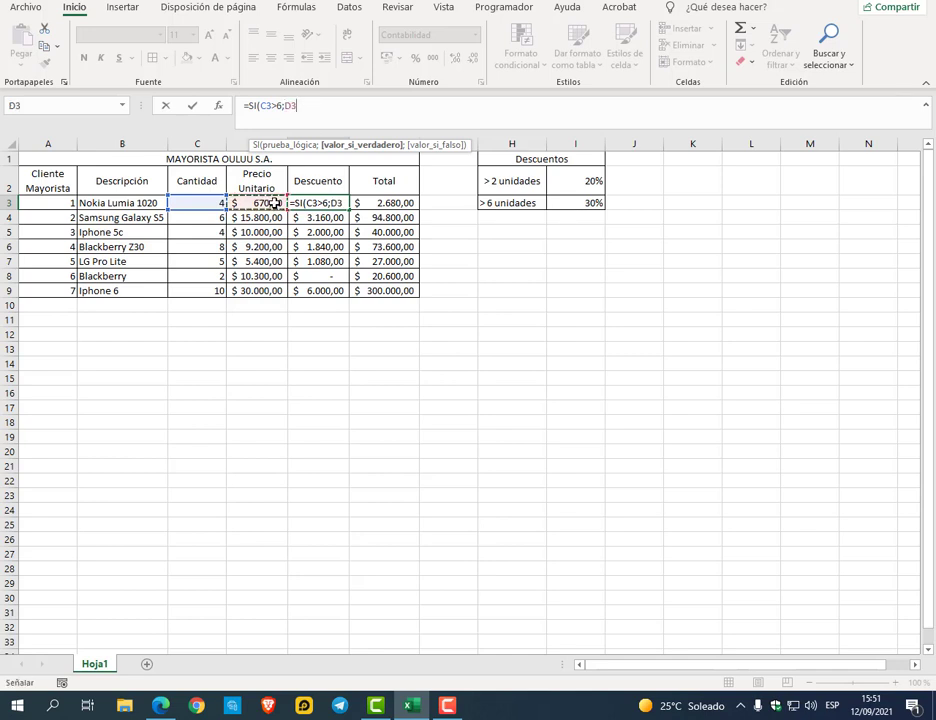
text(*)
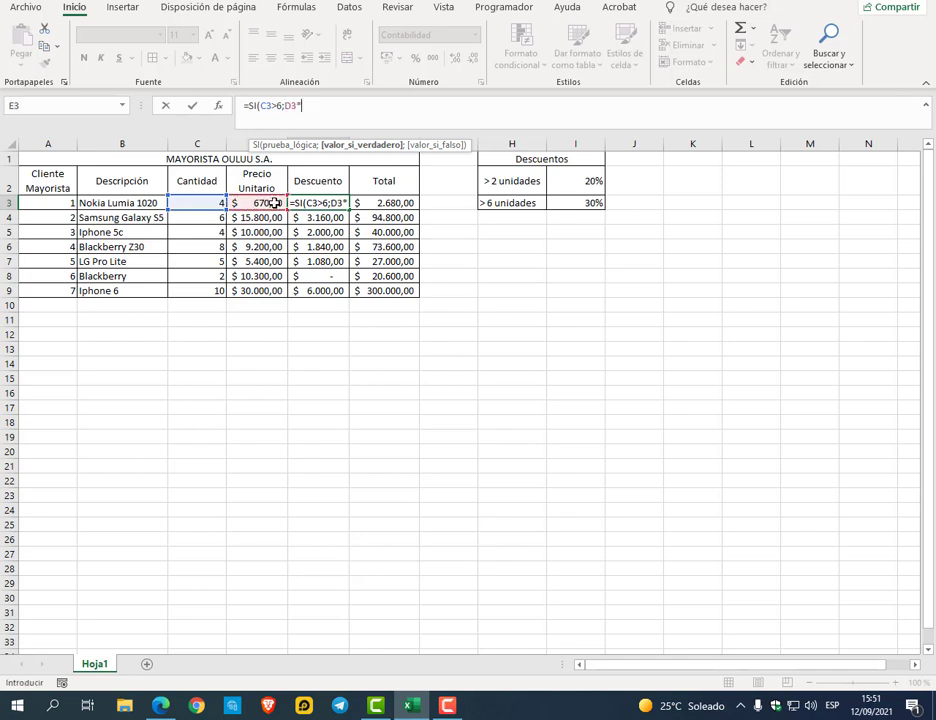
click(600, 204)
Add the nested condition SI(C3>2;D3*$I$2;0 to the E3 formula, using an absolute reference to the 20% rate
text(;si()
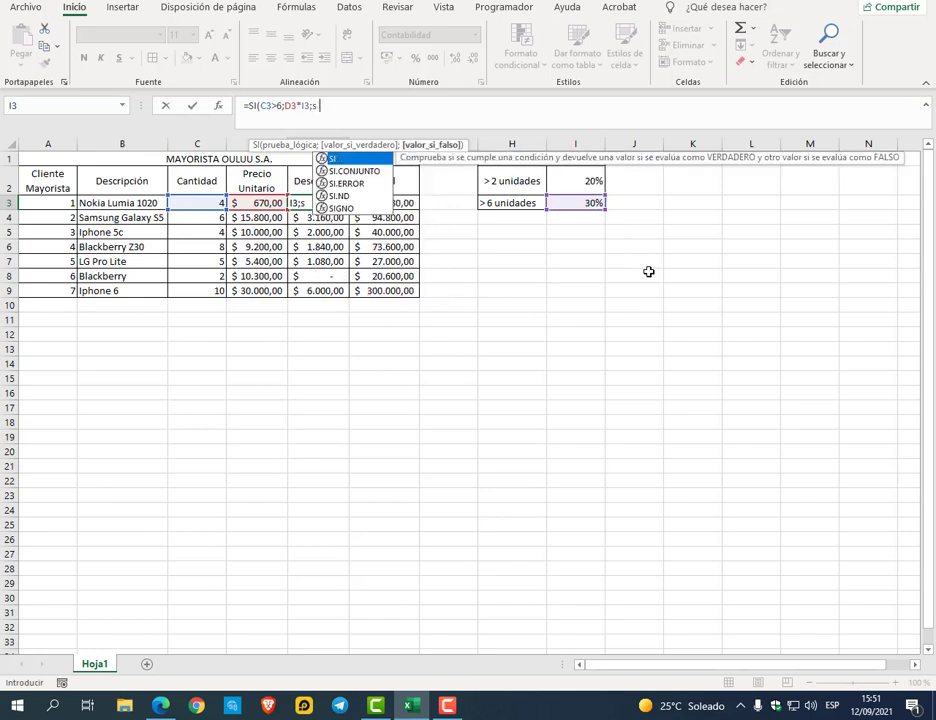
click(210, 202)
text(>2)
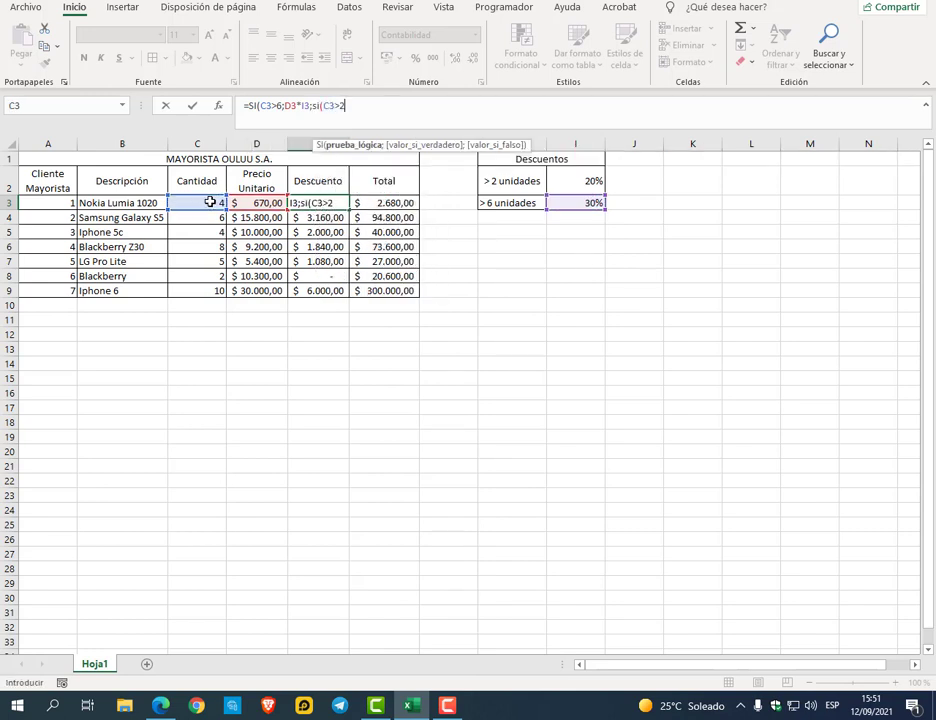
text(;)
click(238, 202)
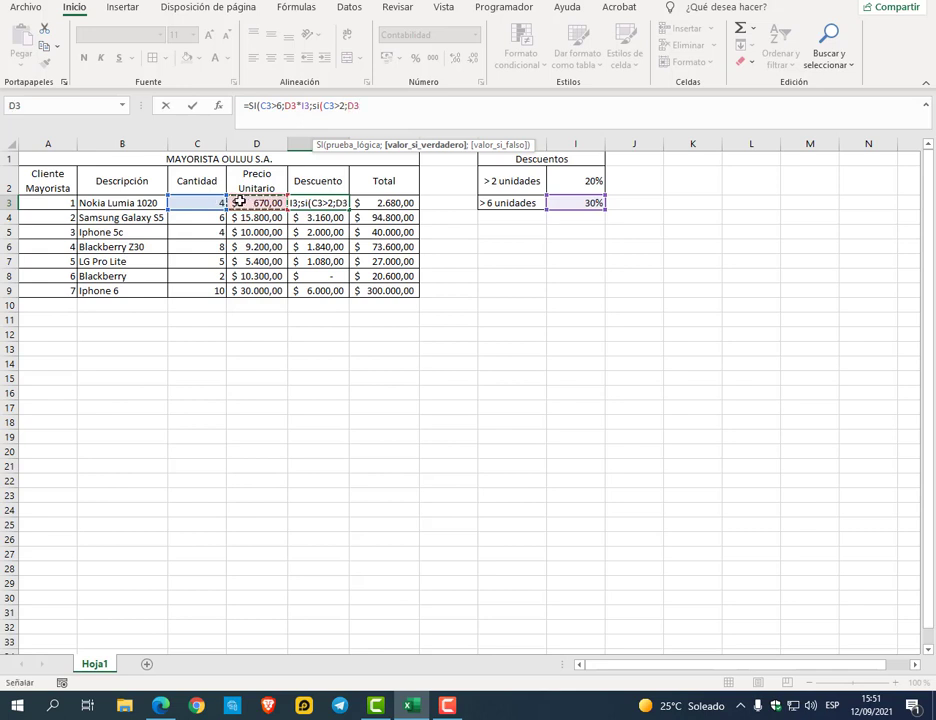
text(*)
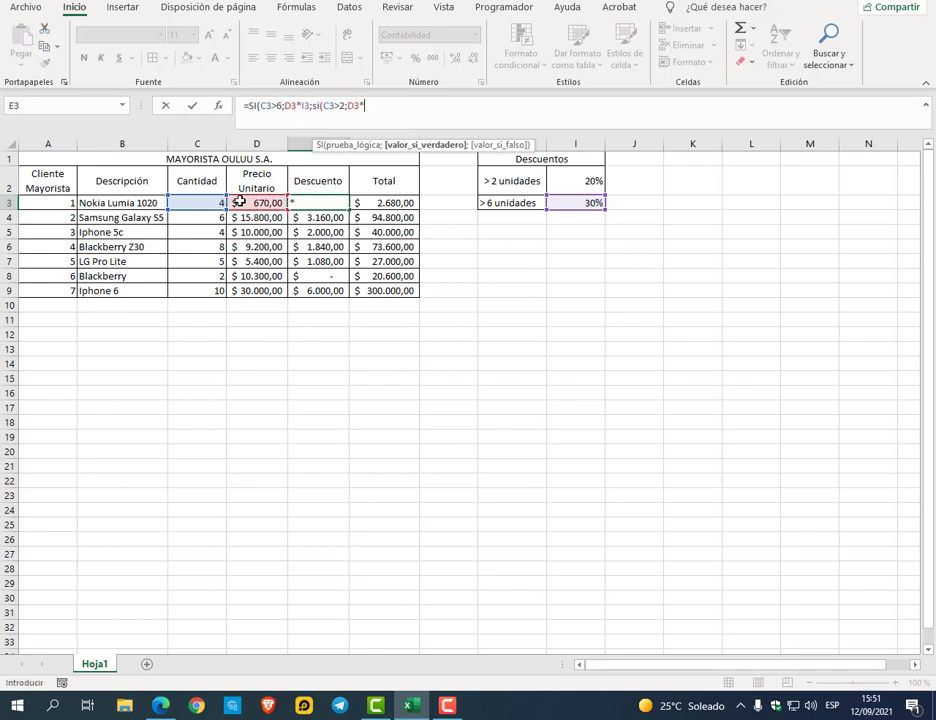
click(583, 178)
key(F4)
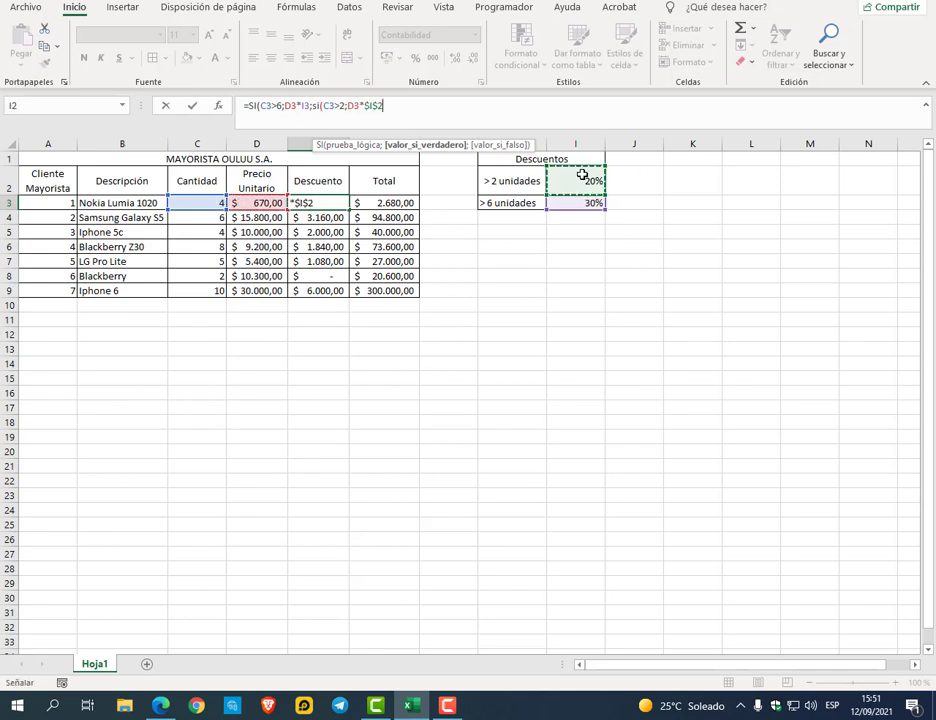
text(;0)
Make the 30% rate reference absolute as $I$3 in the E3 formula, close its parentheses and enter it
click(301, 105)
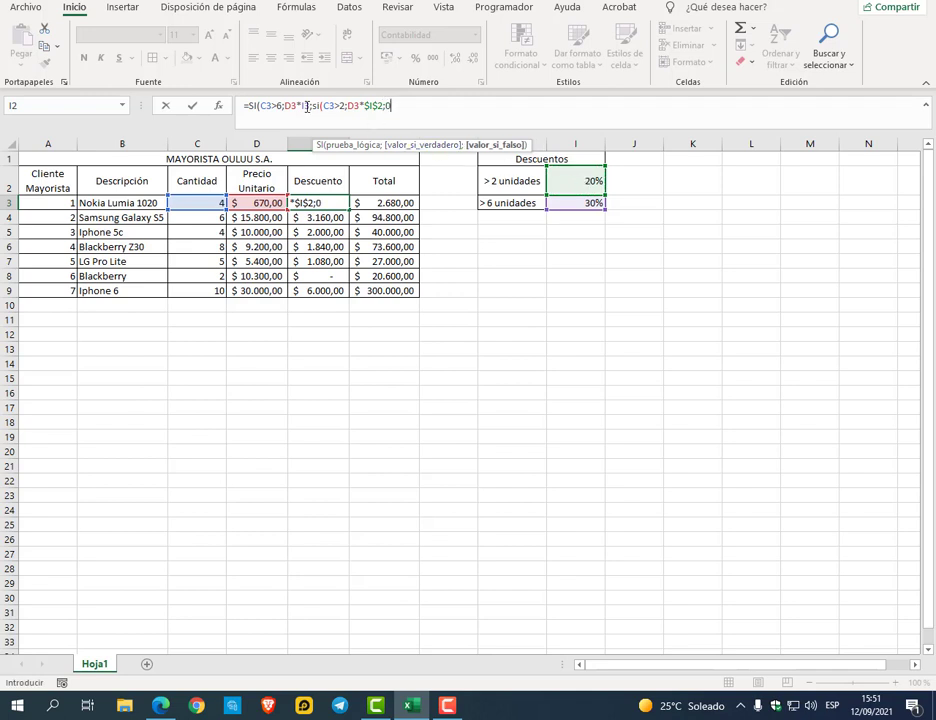
key(F4)
click(417, 106)
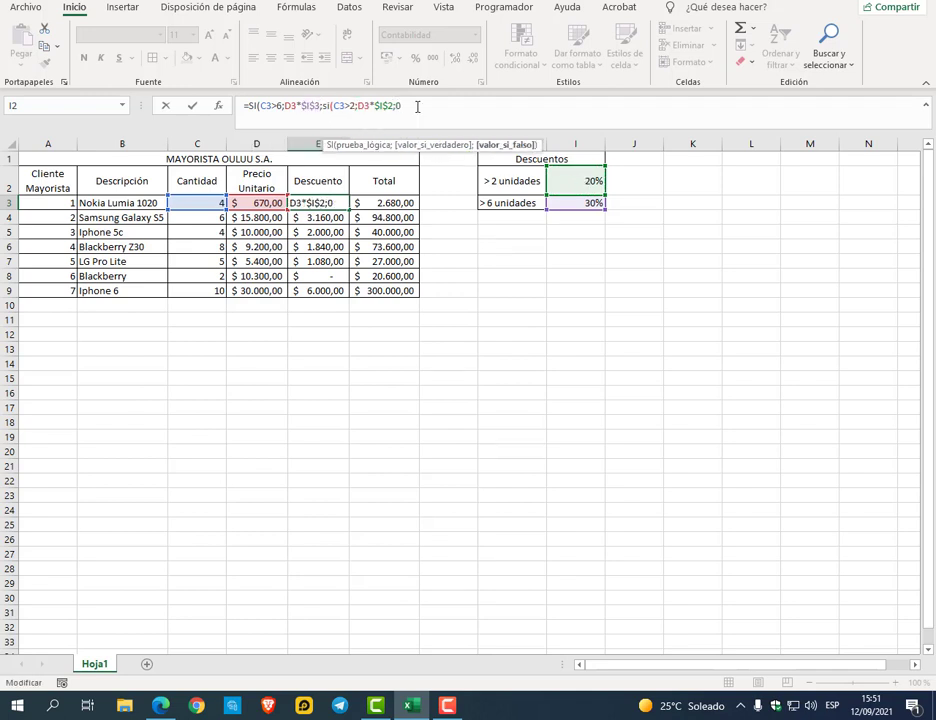
text())
key(Return)
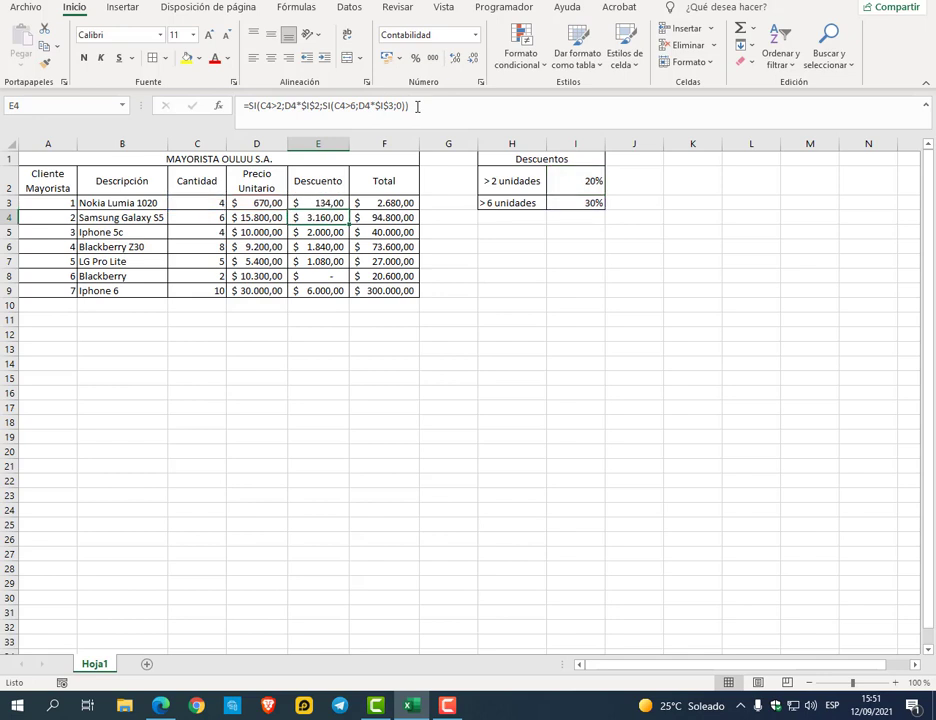
Fill the corrected Descuento formula from E3 down to E9 and review the order of the conditions in E3
click(335, 203)
drag(349, 210, 342, 291)
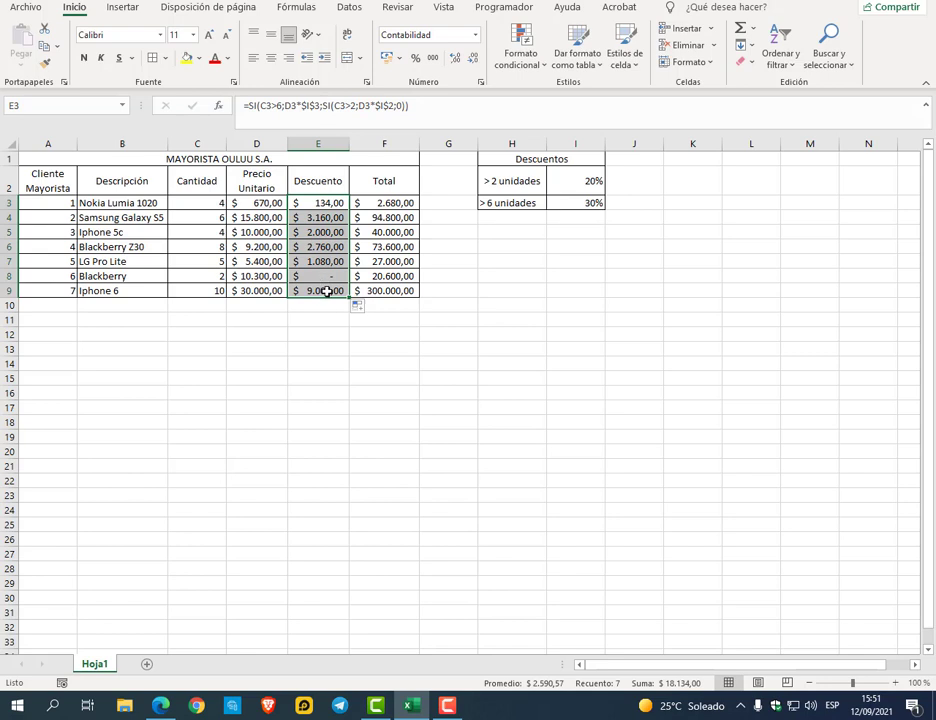
click(326, 200)
click(312, 133)
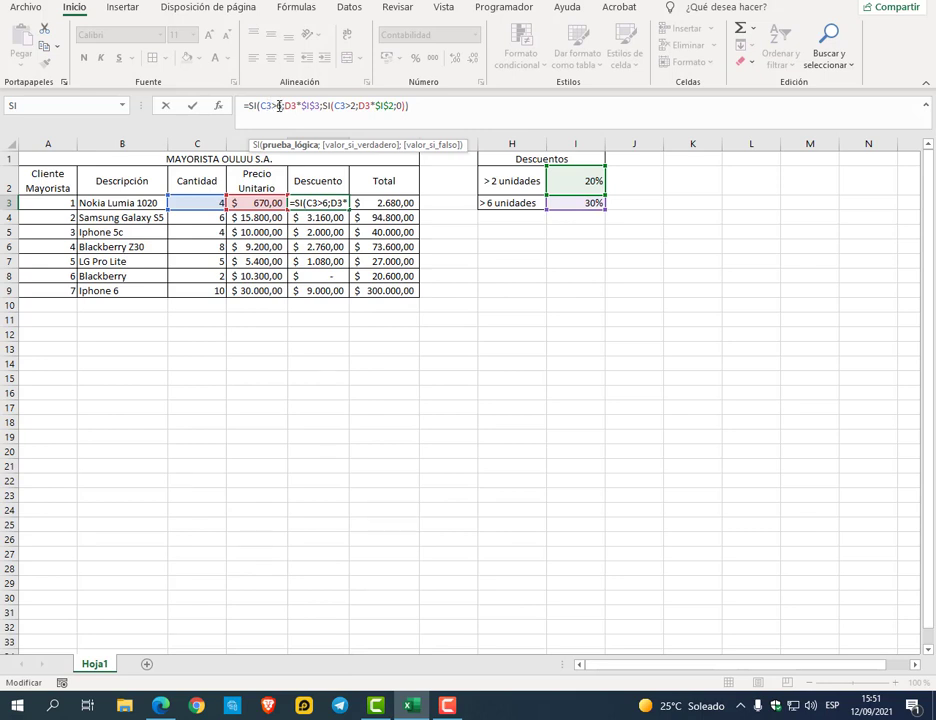
click(279, 105)
click(383, 106)
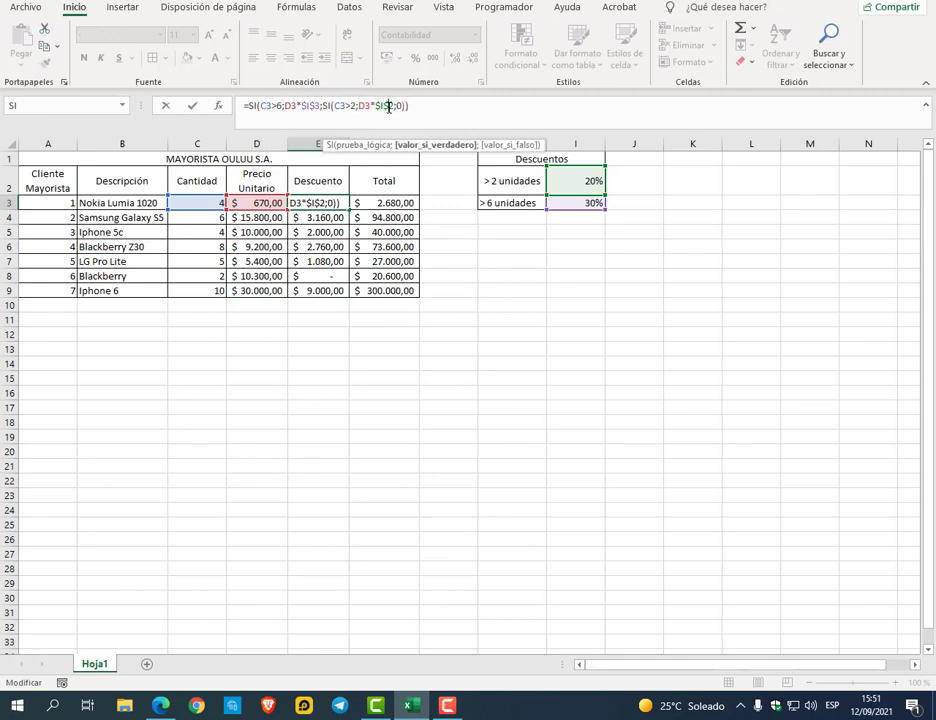
click(411, 104)
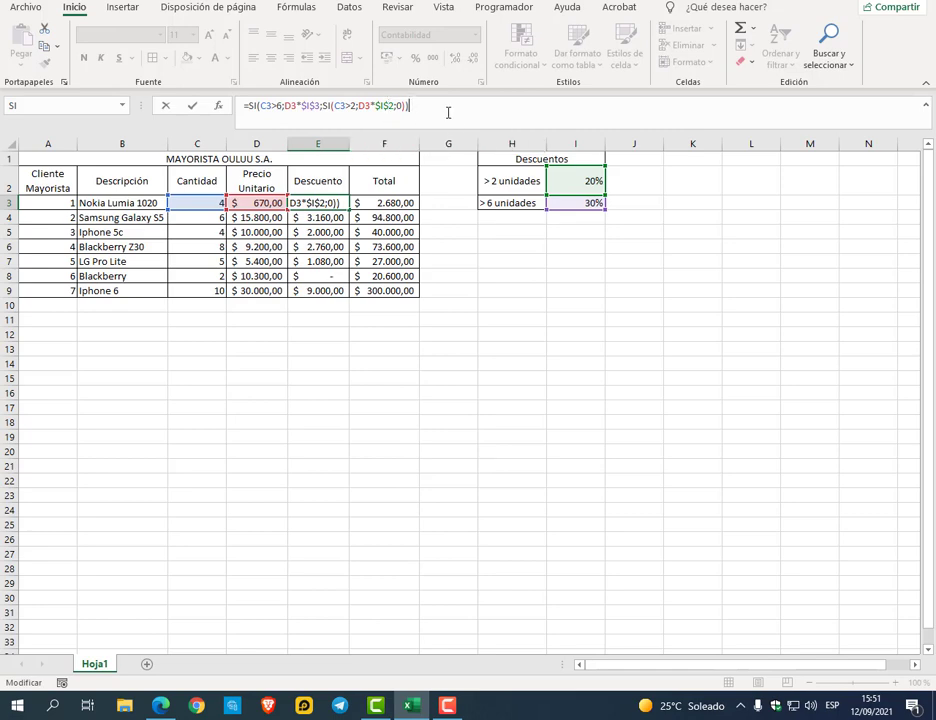
key(ctrl+Return)
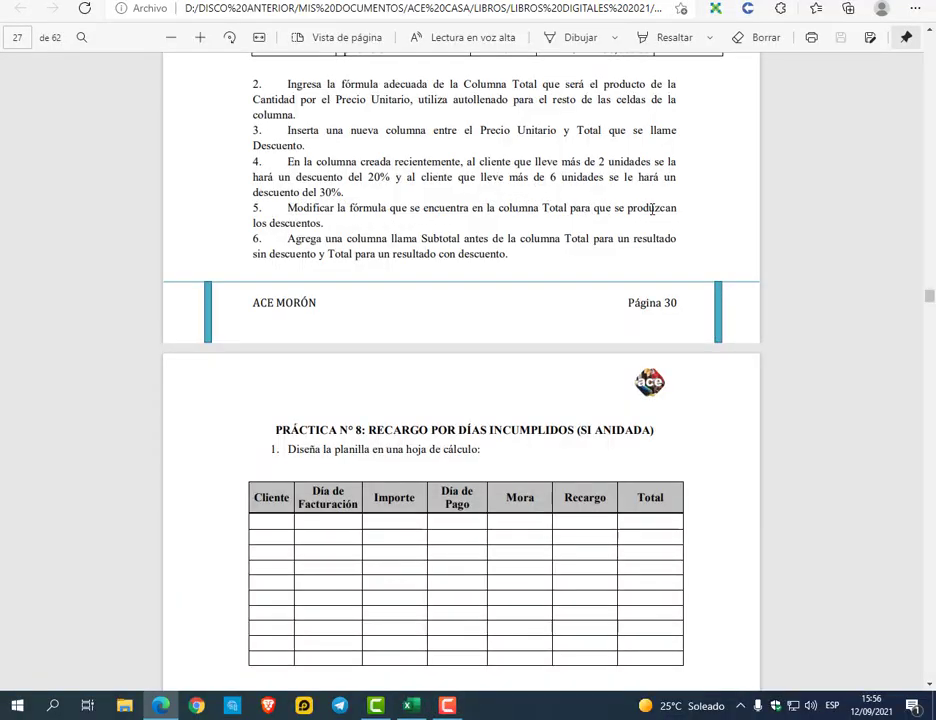
Switch to Excel, change the Total formula in F3 to =(C3*D3)-E3 and fill it down to F9
click(409, 705)
click(406, 203)
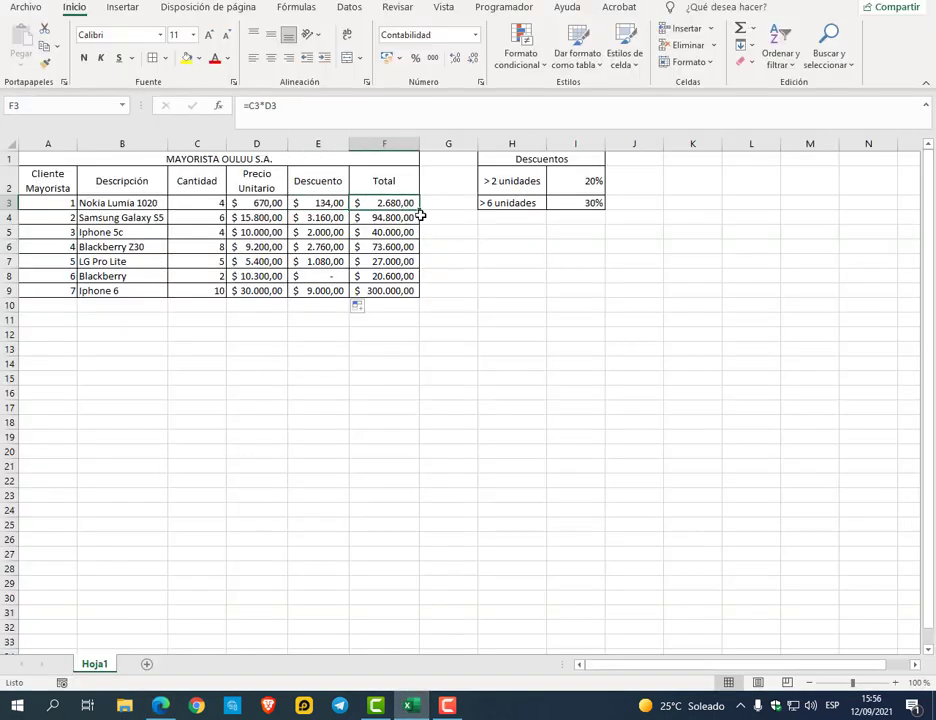
text(=)
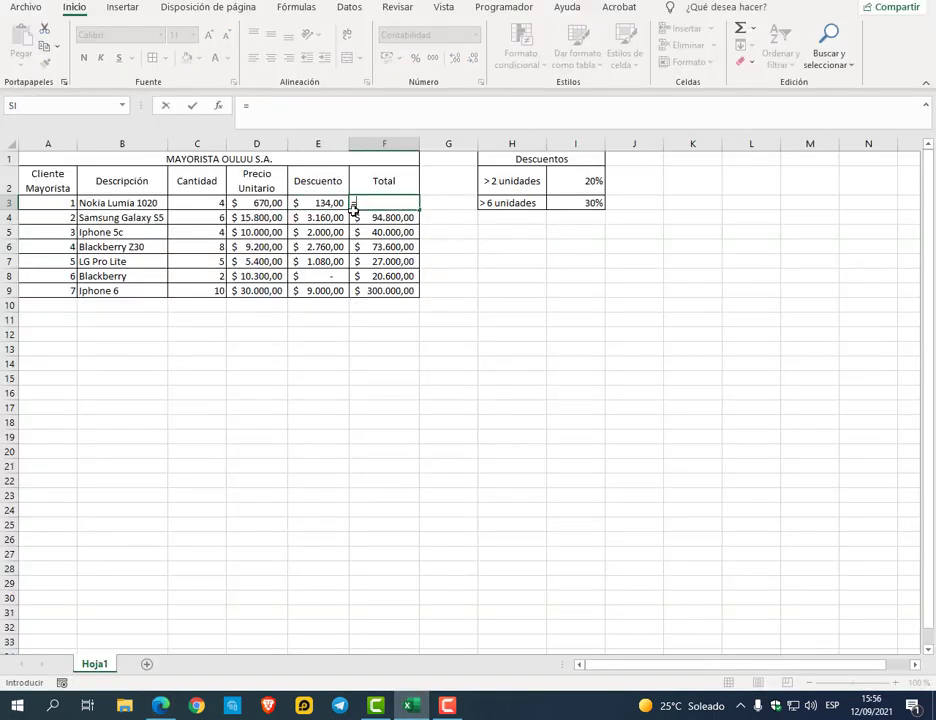
key(Escape)
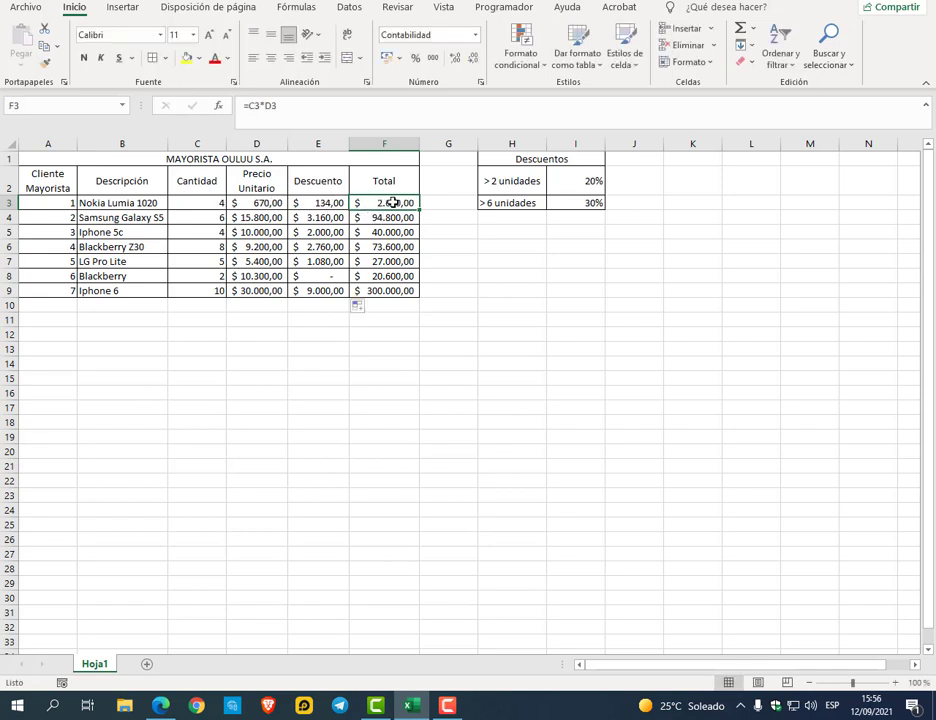
double_click(392, 206)
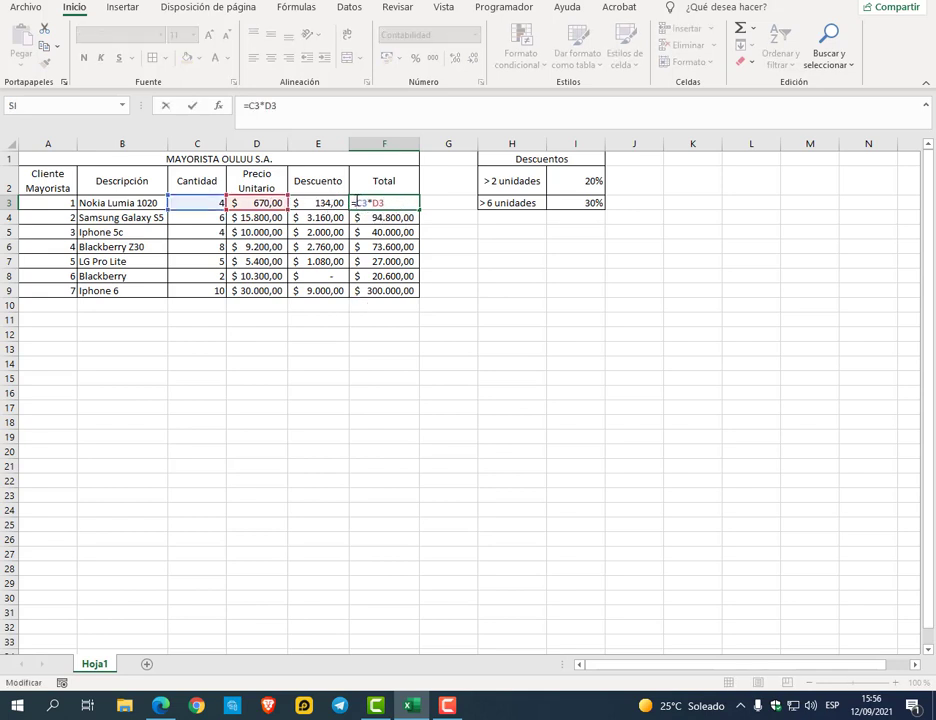
text(()
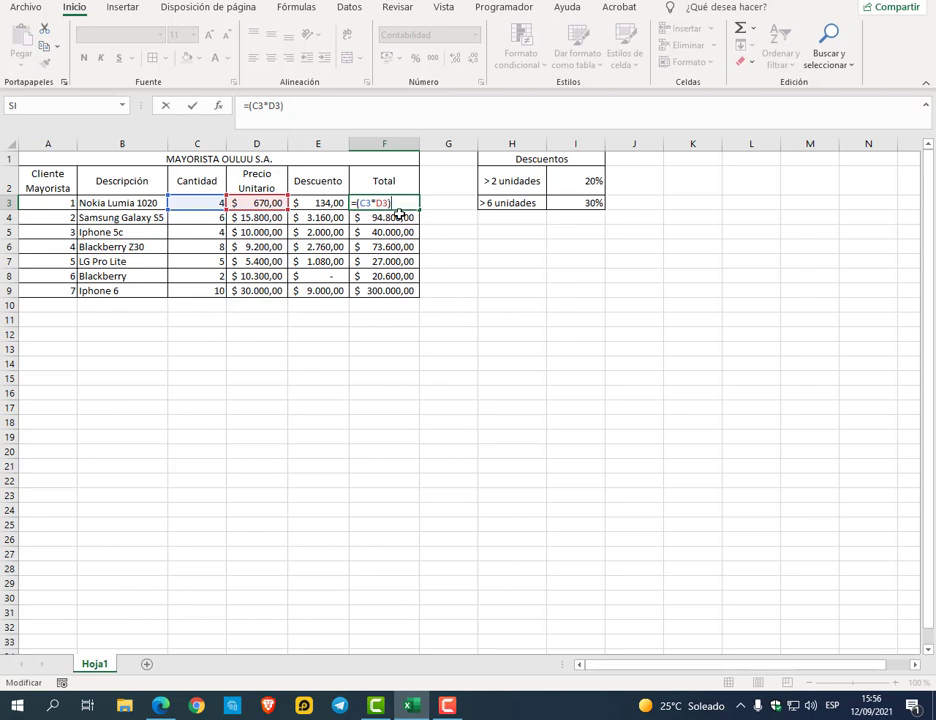
text(-)
click(332, 203)
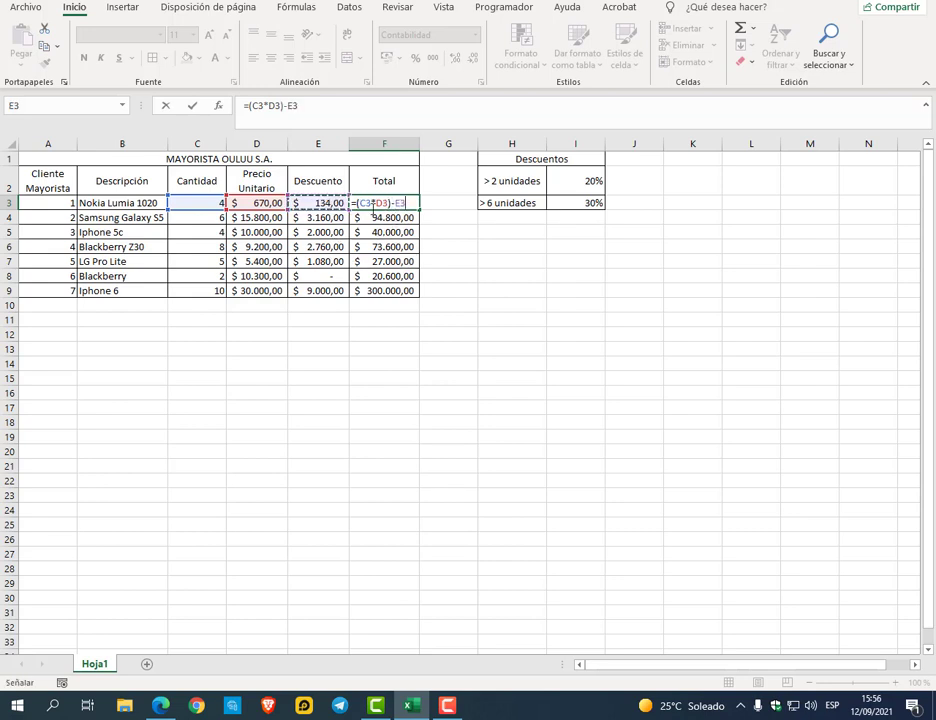
key(Return)
click(403, 203)
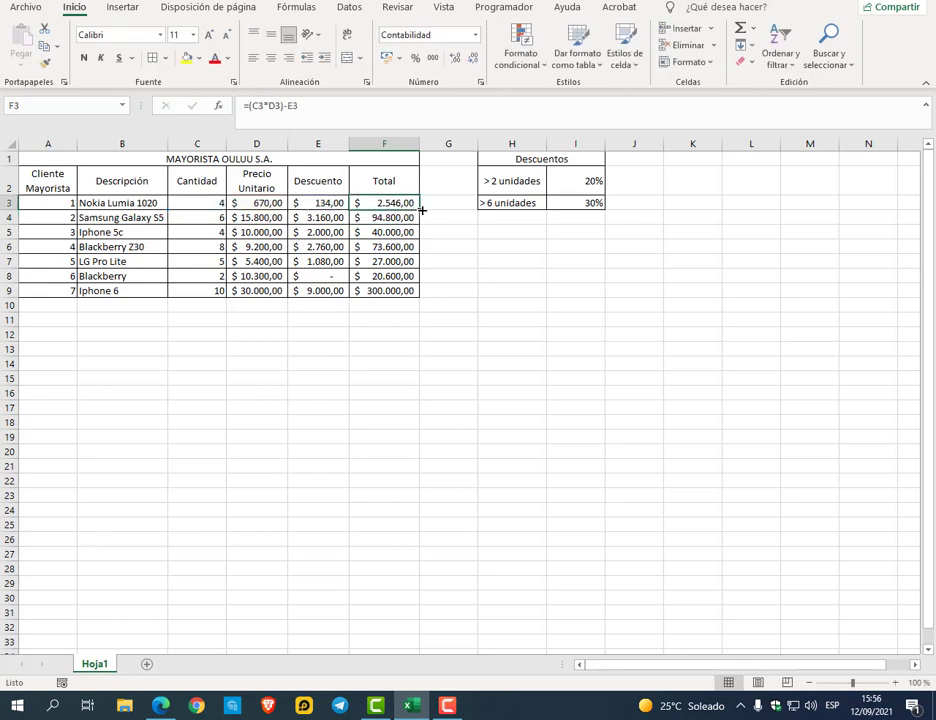
drag(419, 210, 414, 294)
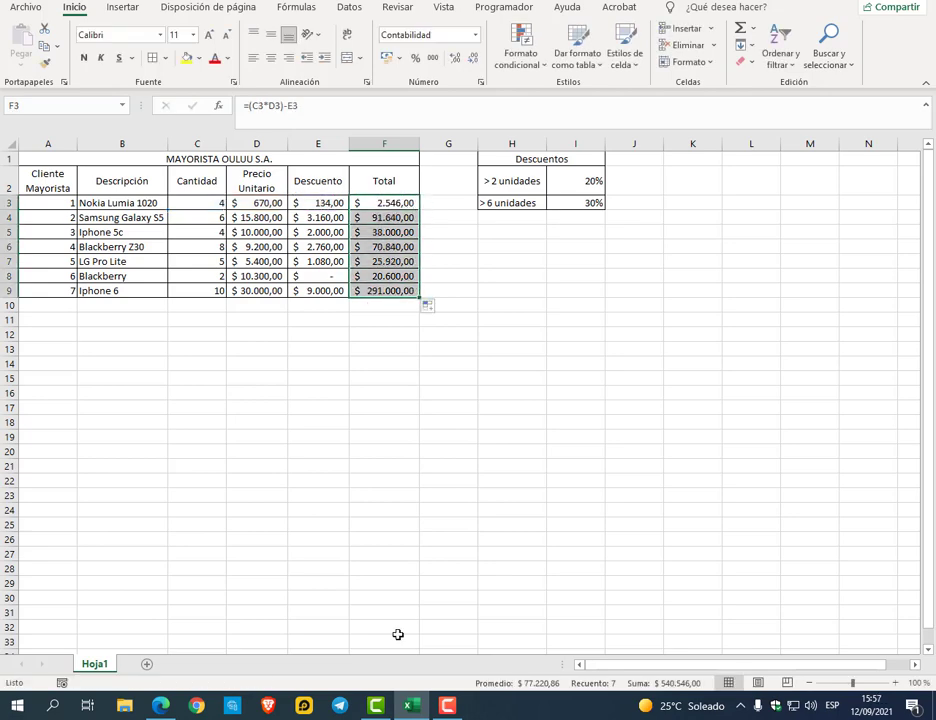
Check item 6 of the exercise, insert a new column before Total and head it Subtotal in F2
click(160, 705)
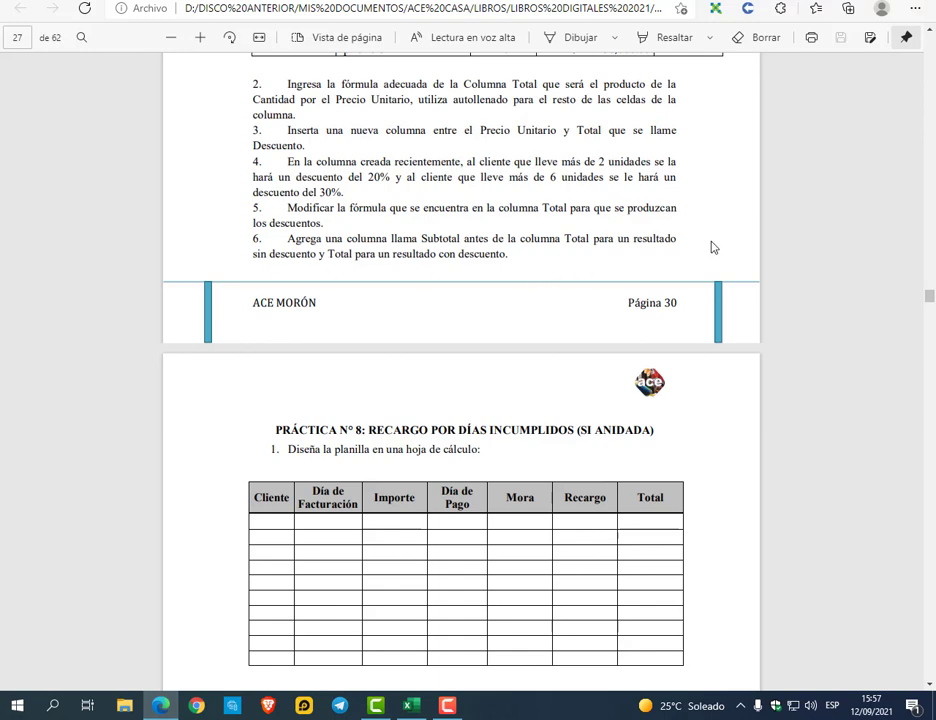
key(alt+Tab)
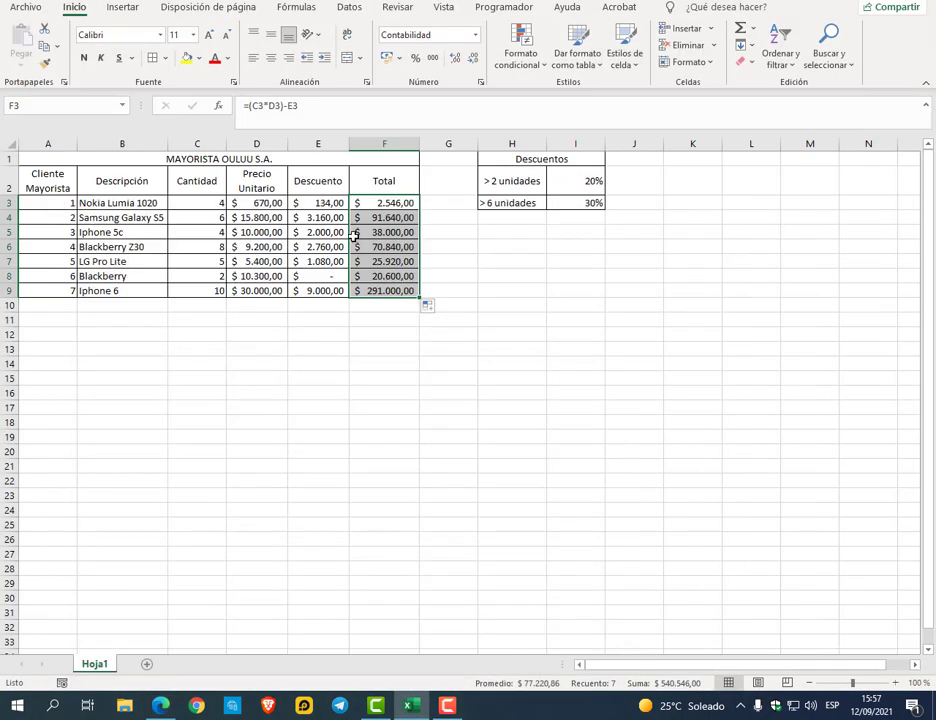
right_click(391, 146)
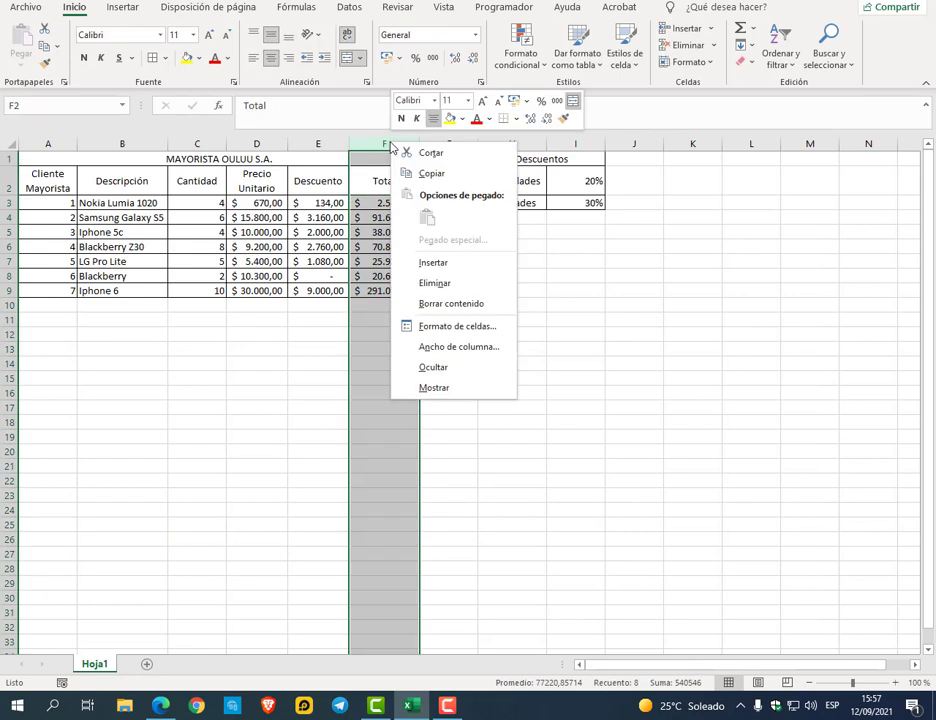
click(433, 262)
click(381, 186)
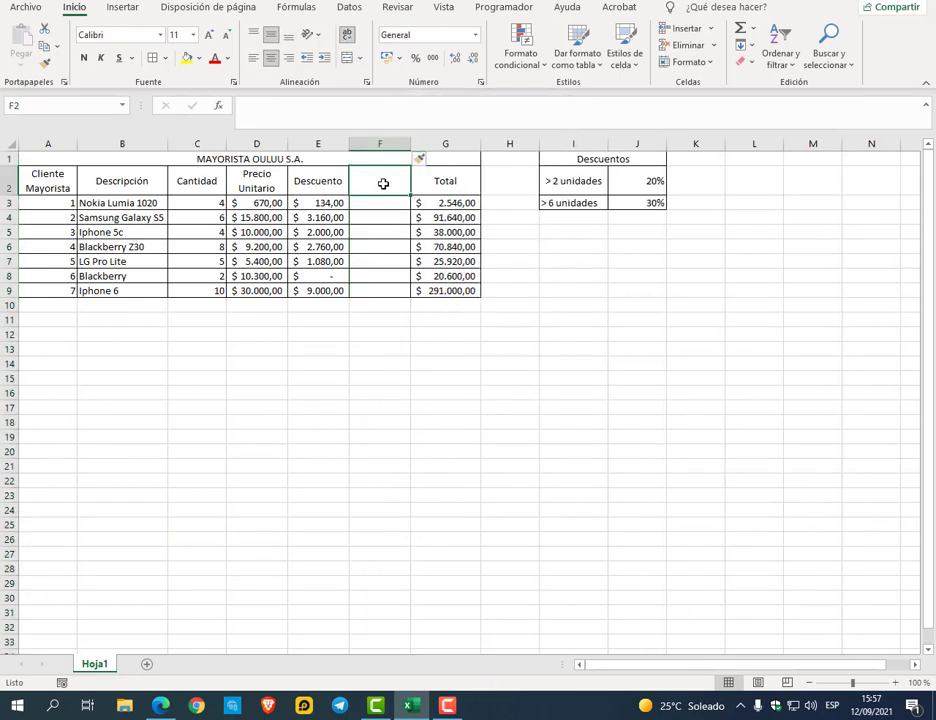
text(Subtotal)
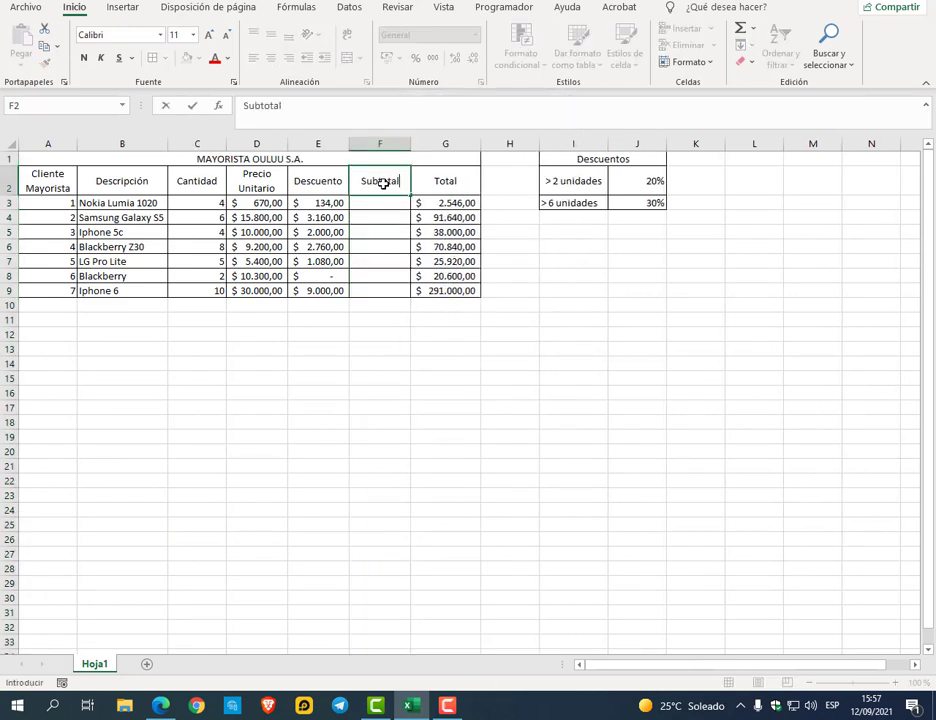
key(Return)
Calculate the Subtotal in F3 with =D3*C3 and fill the formula down to F9
text(=)
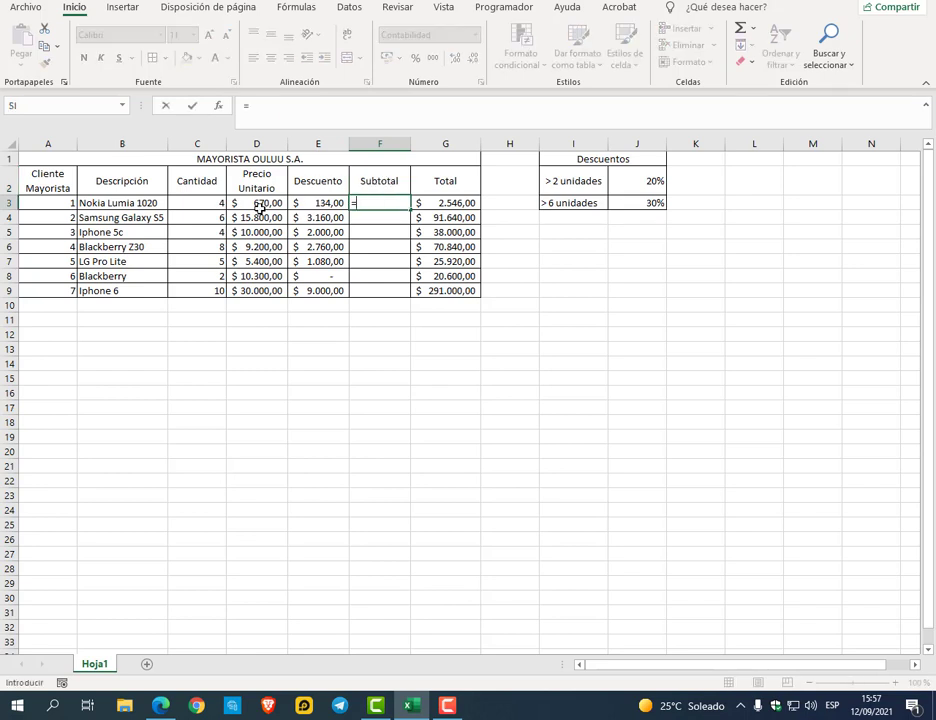
click(265, 203)
text(*)
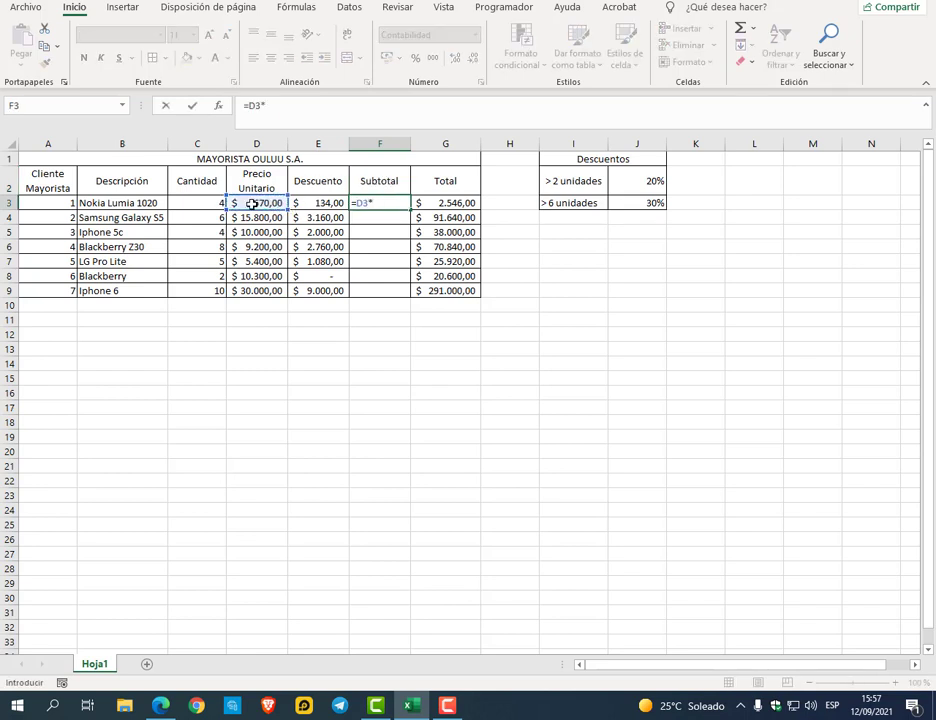
click(212, 203)
key(Return)
click(396, 203)
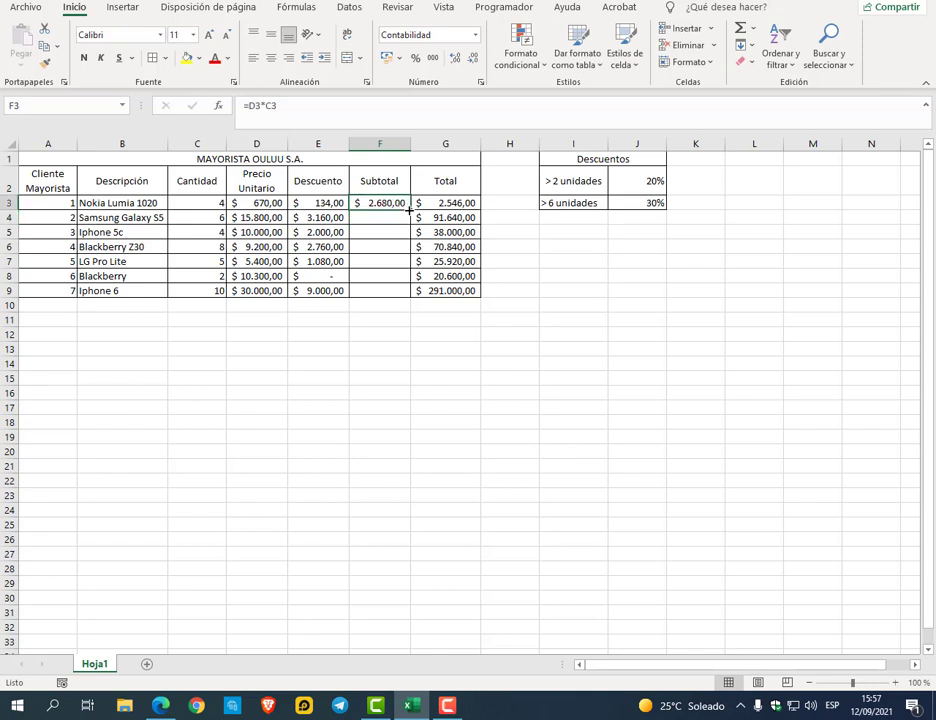
double_click(409, 209)
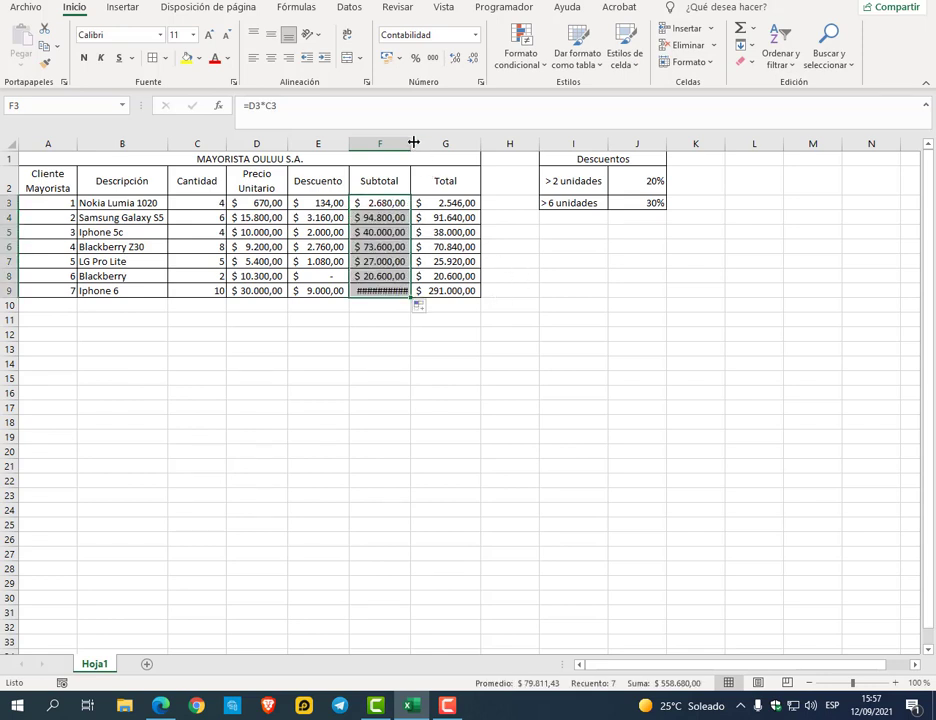
Widen the Subtotal column F so that its largest amount fits
drag(410, 143, 421, 143)
click(514, 245)
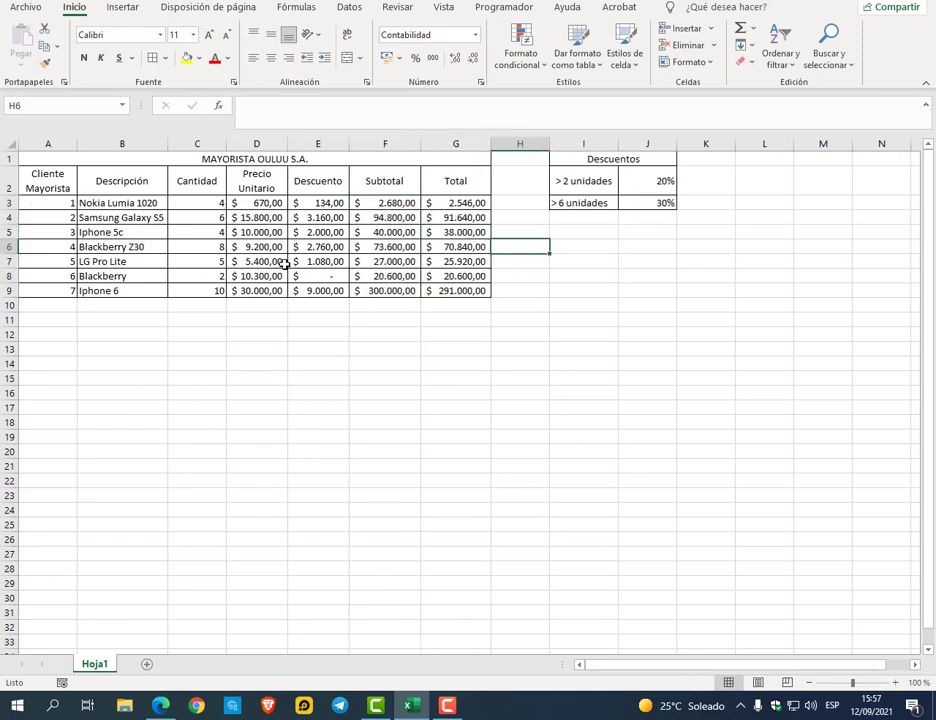
click(567, 249)
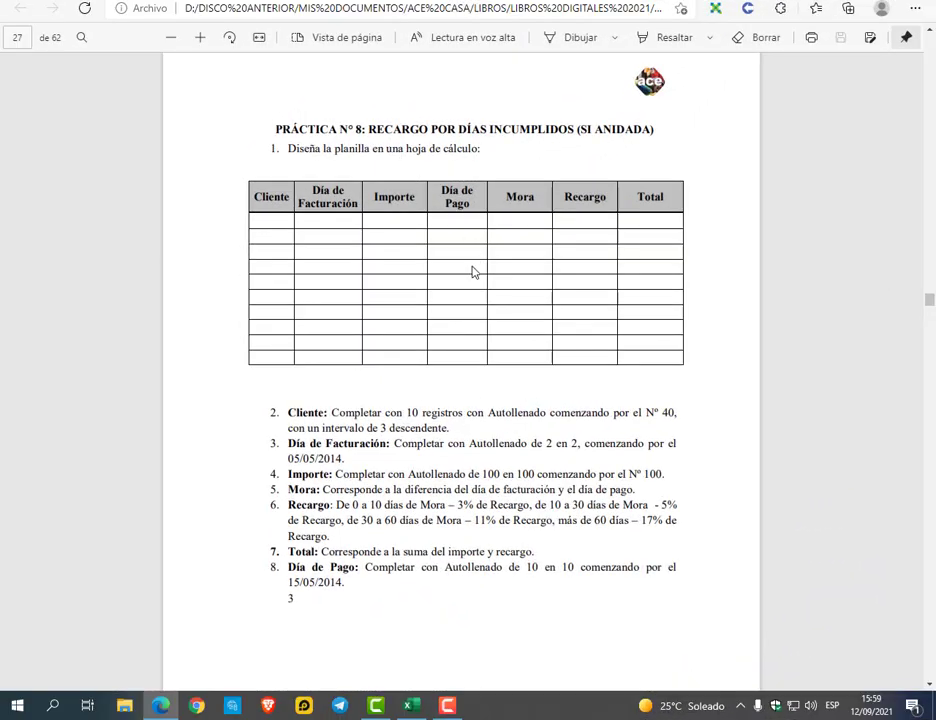
Bring up the Libro5 workbook and place its window so the PRÁCTICA N° 8 instructions can be read alongside the table
scroll(476, 270, down, 3)
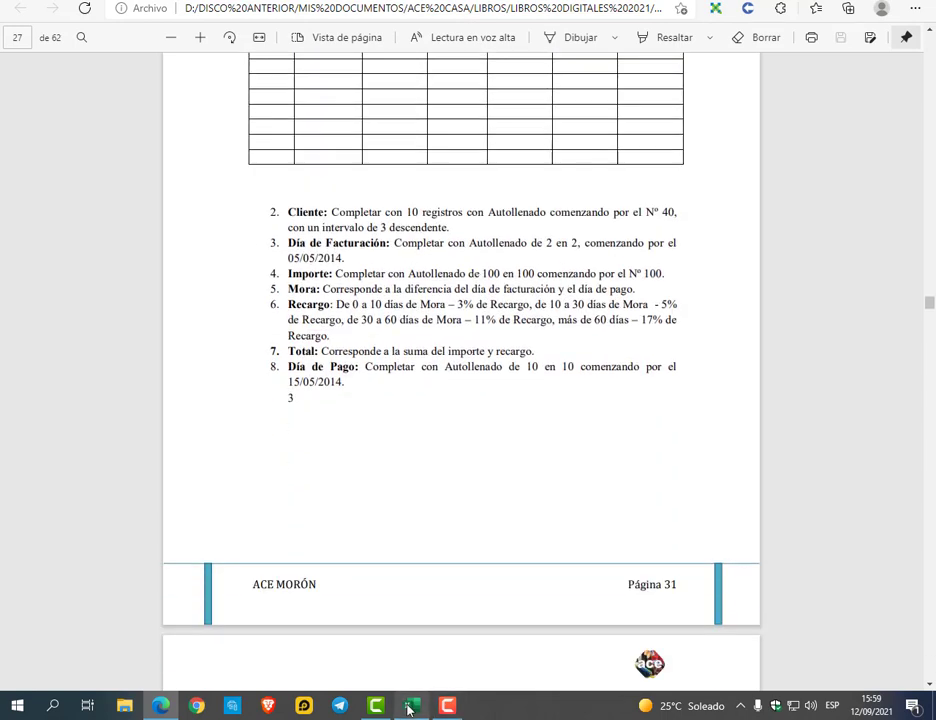
click(409, 706)
drag(506, 322, 541, 311)
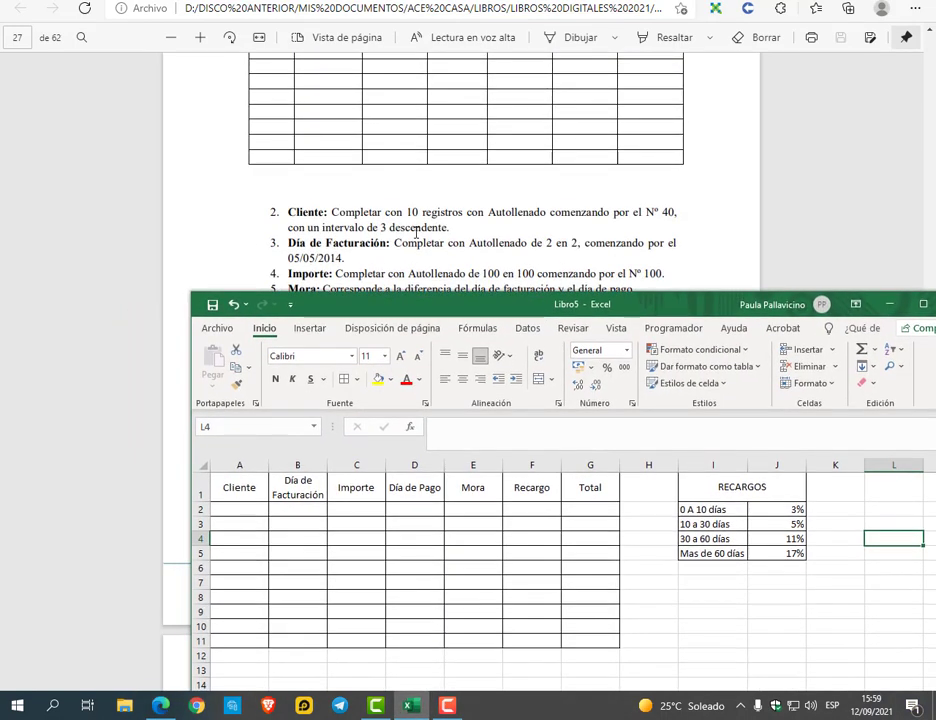
scroll(408, 237, down, 2)
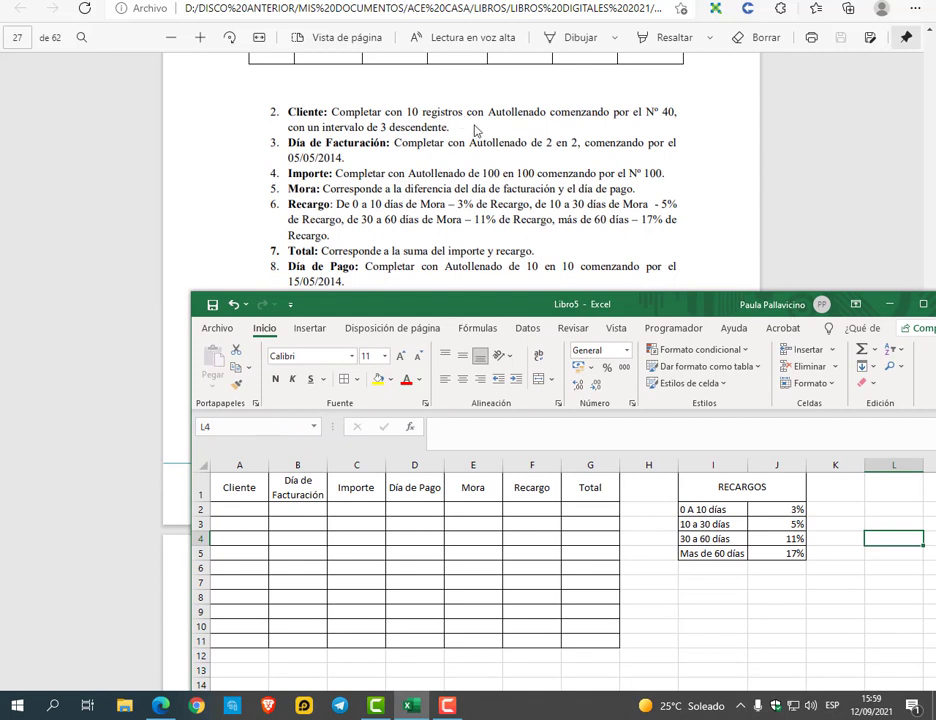
Enter 40 in A2 and fill the Cliente column down to A11 as a linear series with an increment of -3
click(249, 511)
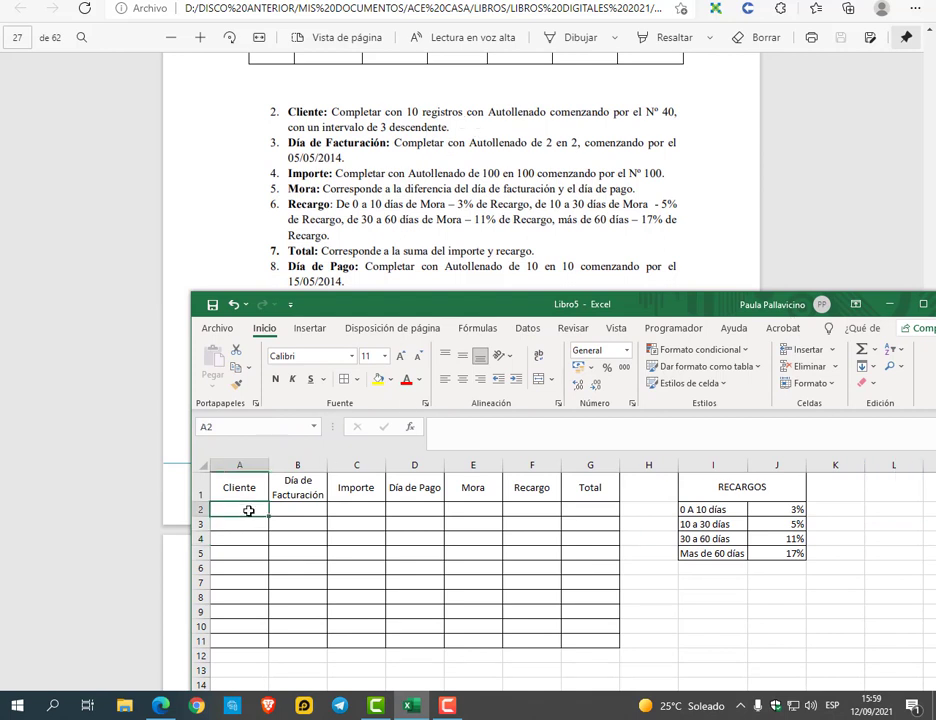
text(40)
key(Return)
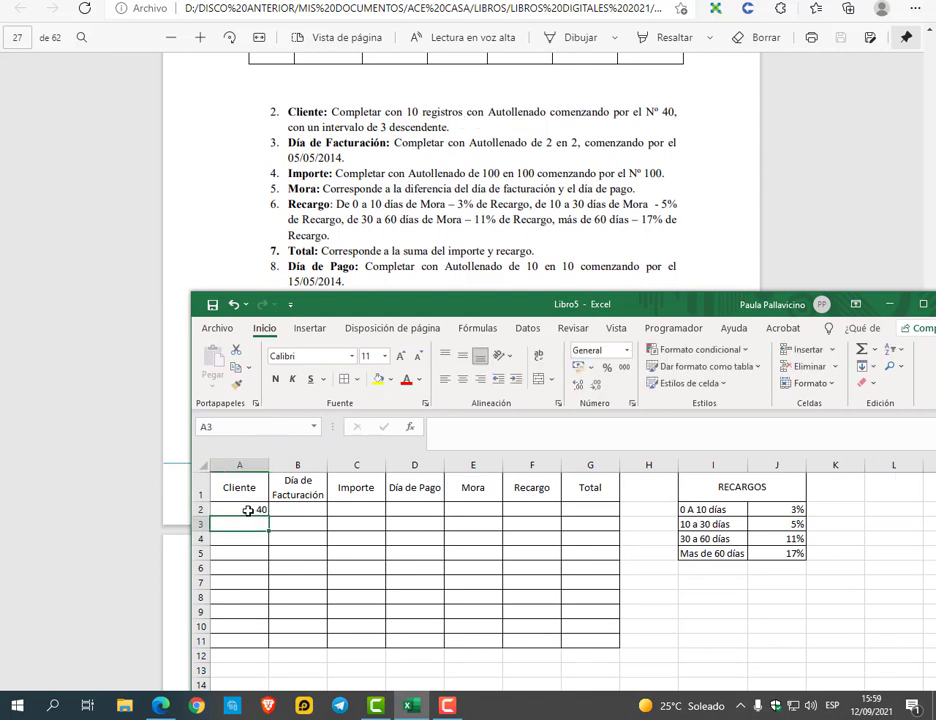
drag(248, 511, 262, 641)
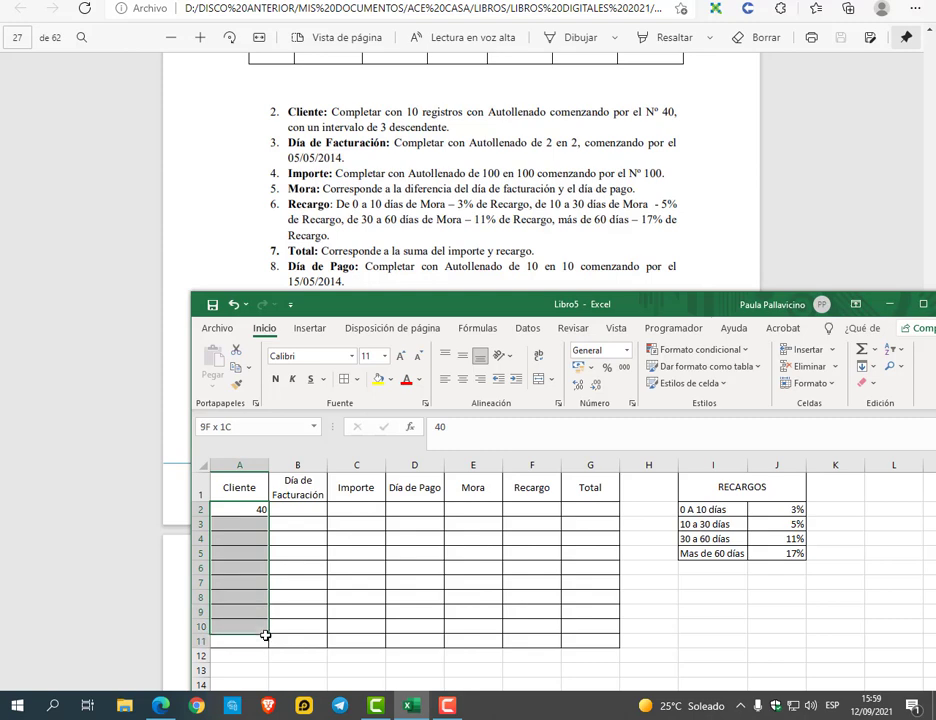
click(875, 370)
click(886, 492)
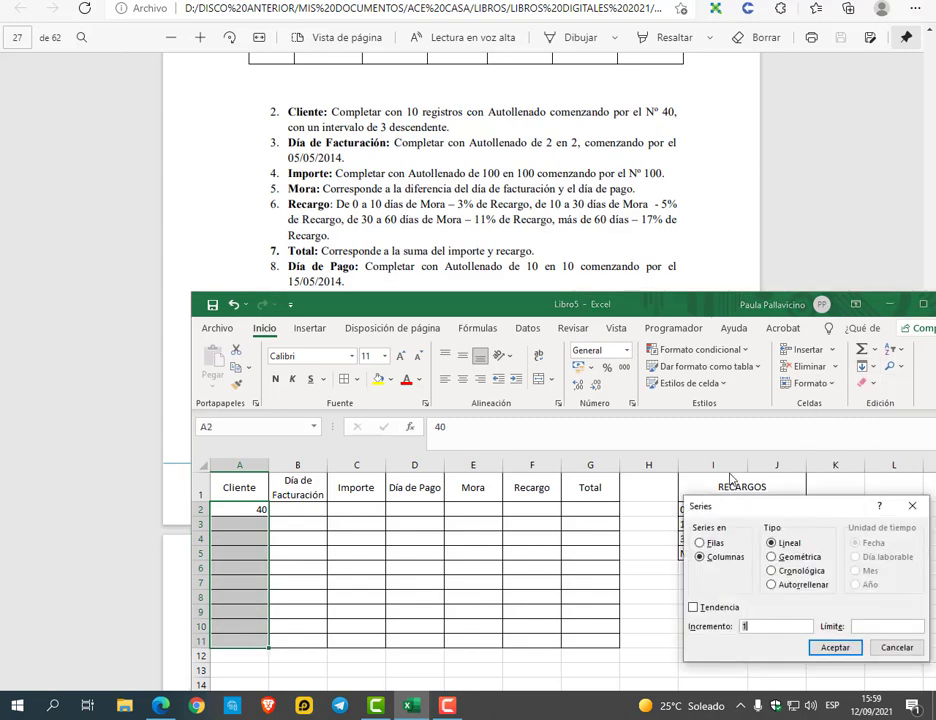
key(Return)
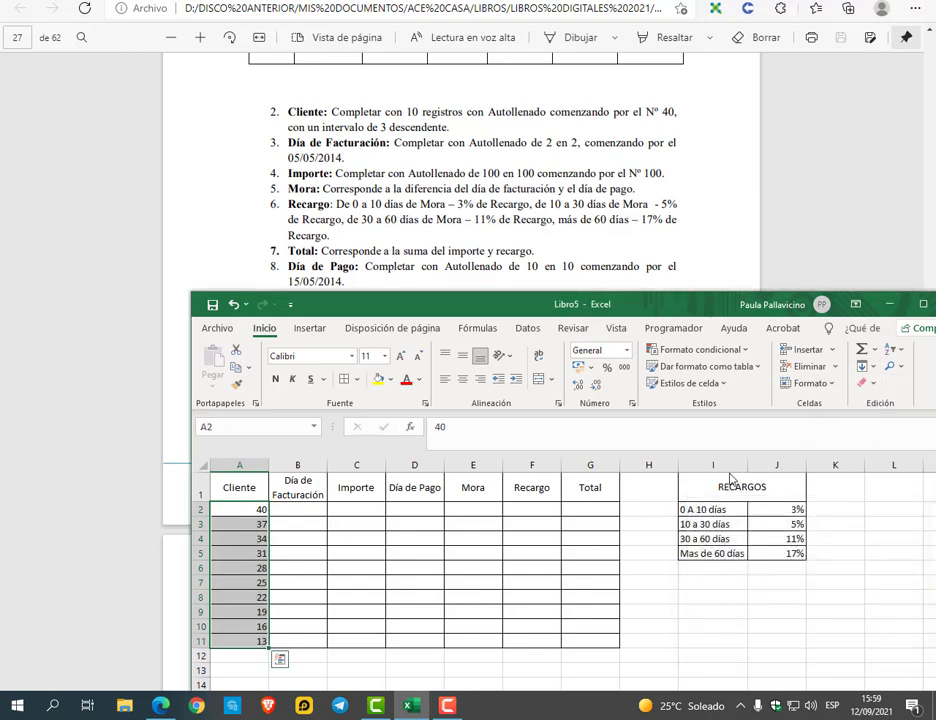
Enter 05/05/2014 in B2 and fill the Día de Facturación column down to B11 as a date series with an increment of 2
click(298, 509)
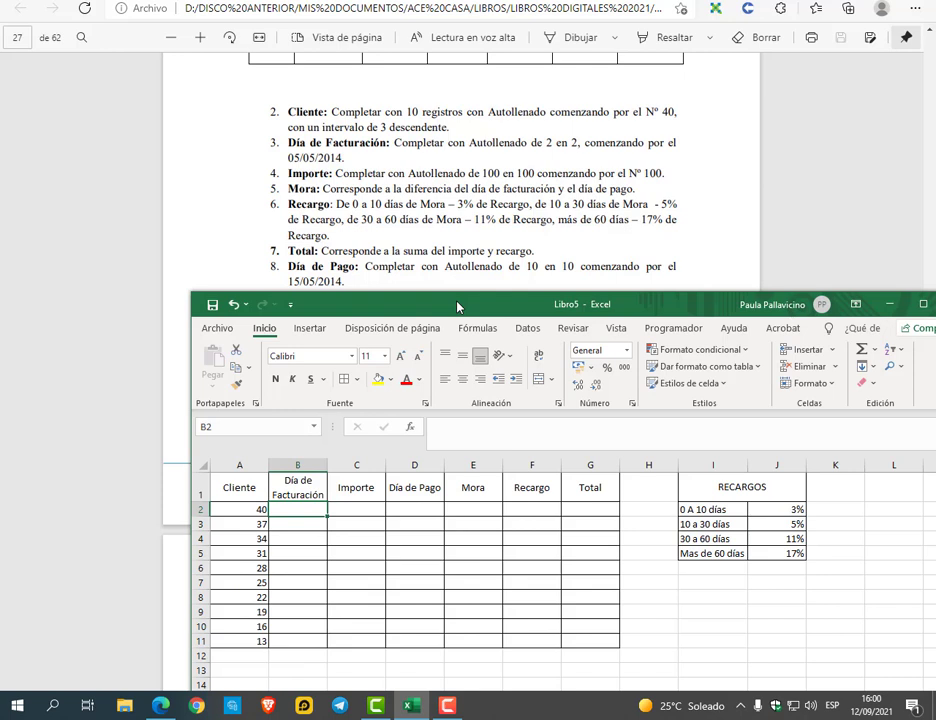
text(05/)
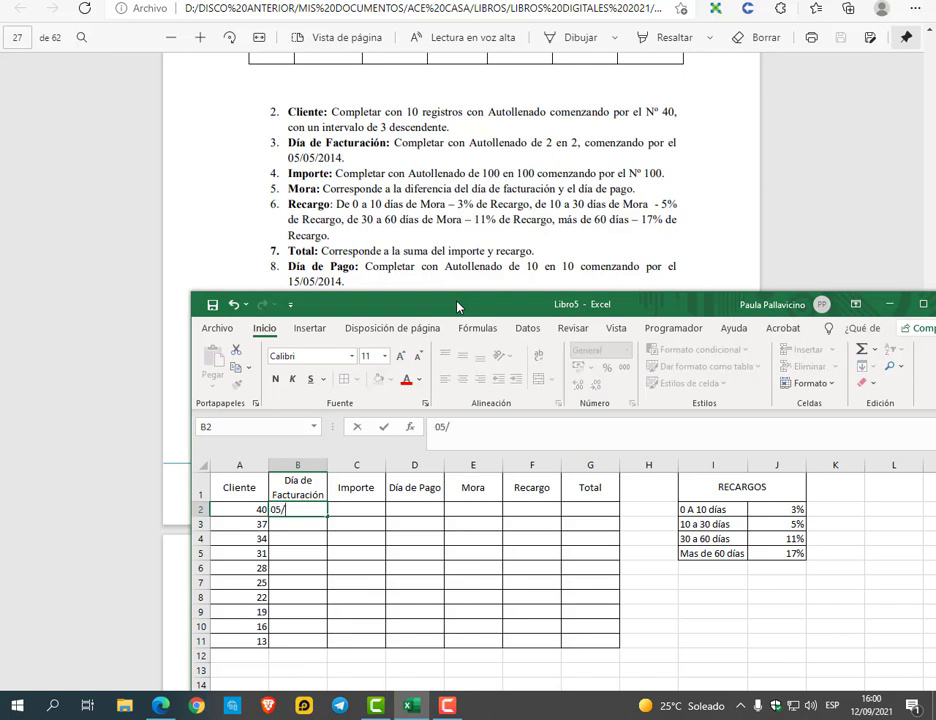
text(05/2014)
key(Return)
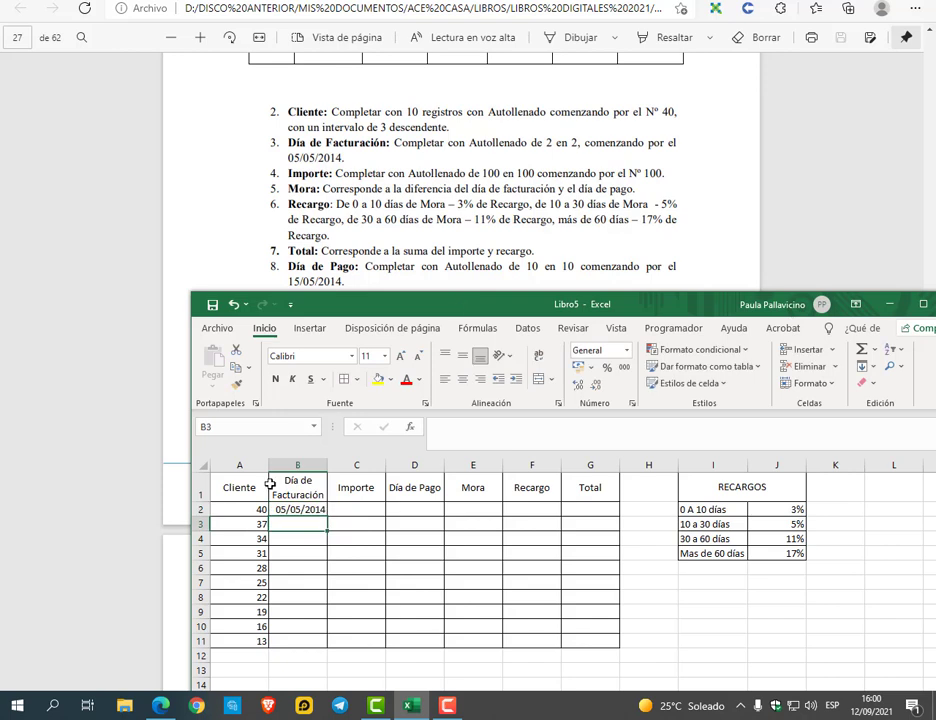
drag(300, 510, 311, 645)
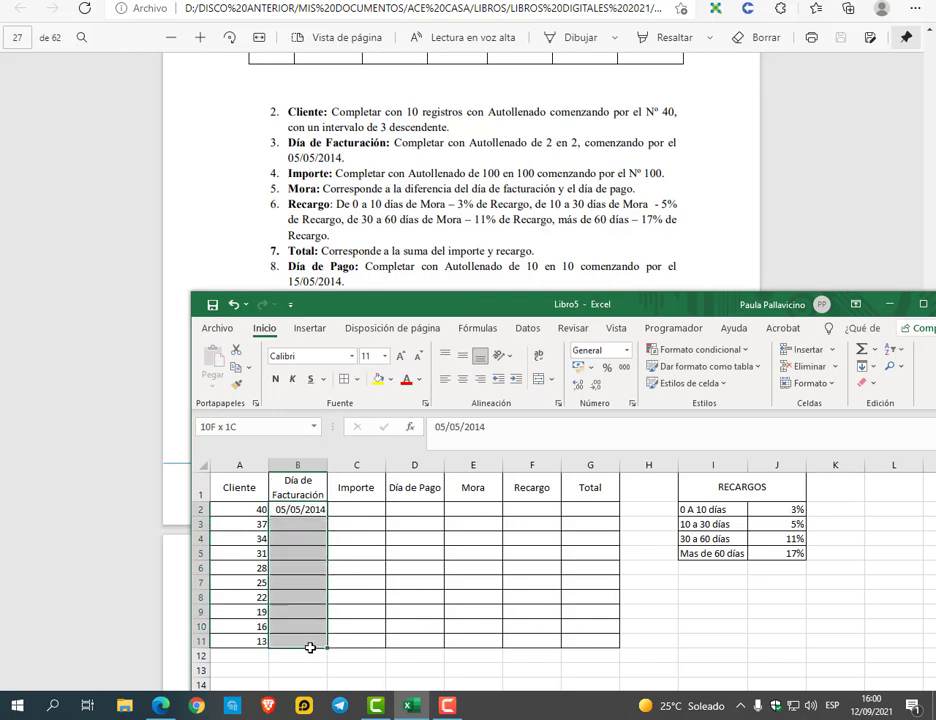
click(866, 366)
click(806, 547)
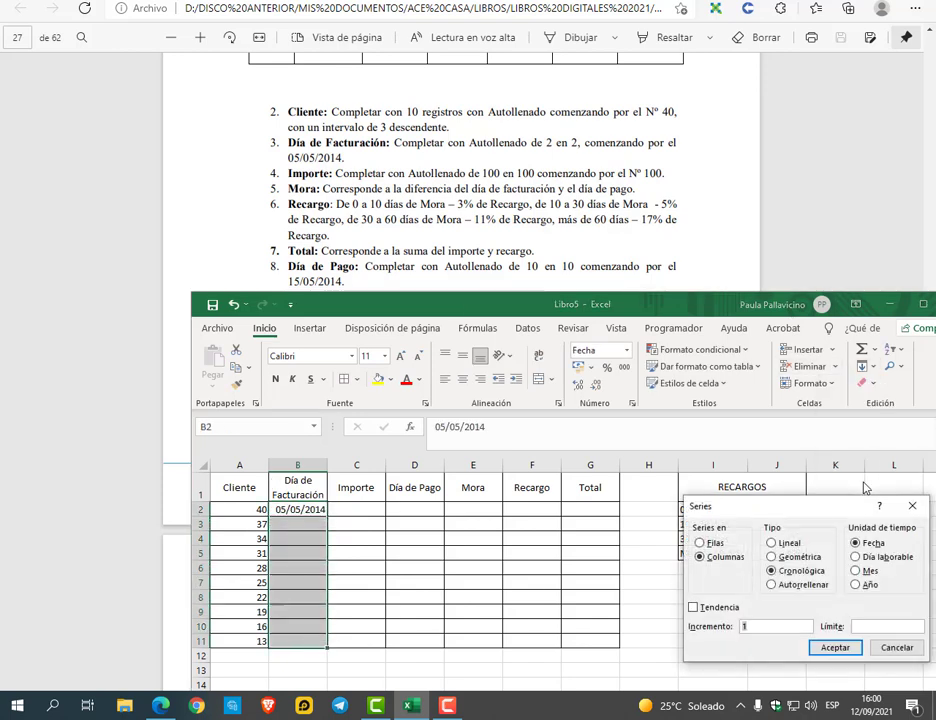
text(2)
key(Return)
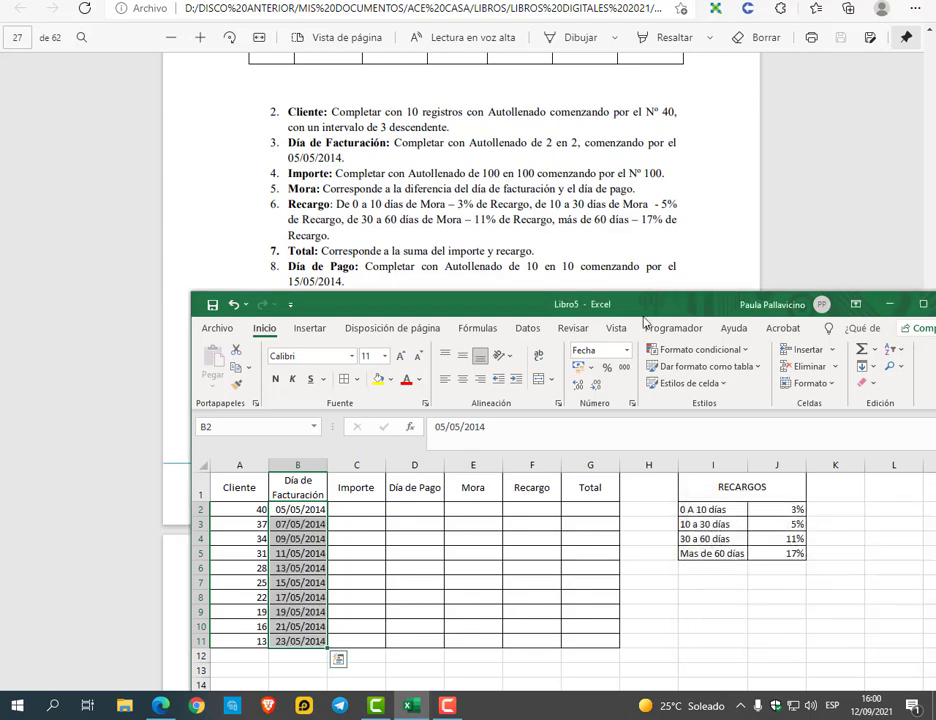
Enter 100 in C2 and fill the Importe column down to C11 as a linear series with an increment of 100
click(363, 510)
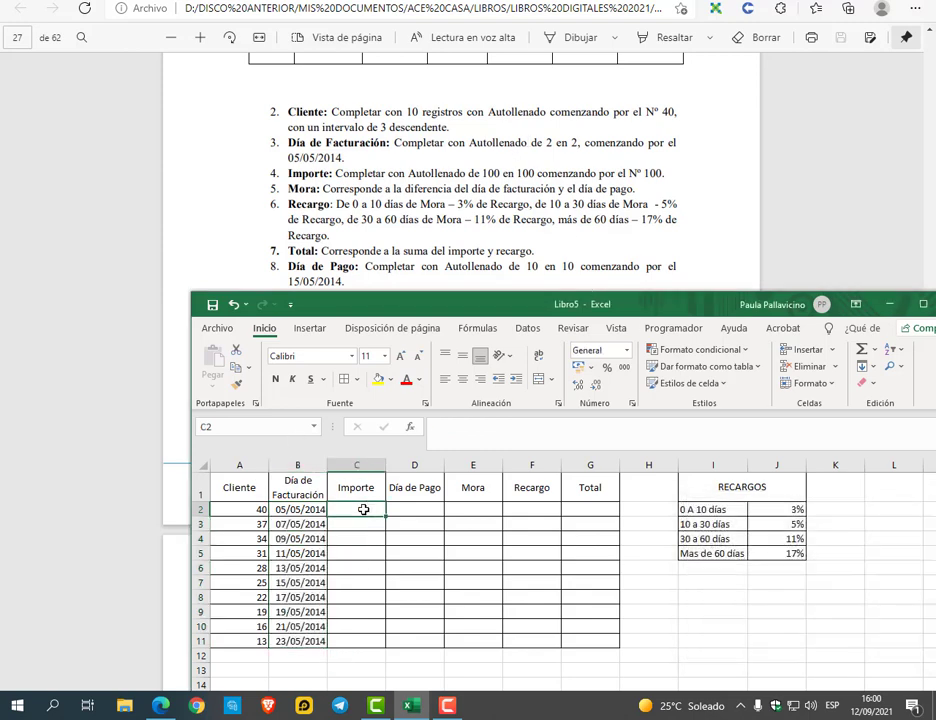
text(100)
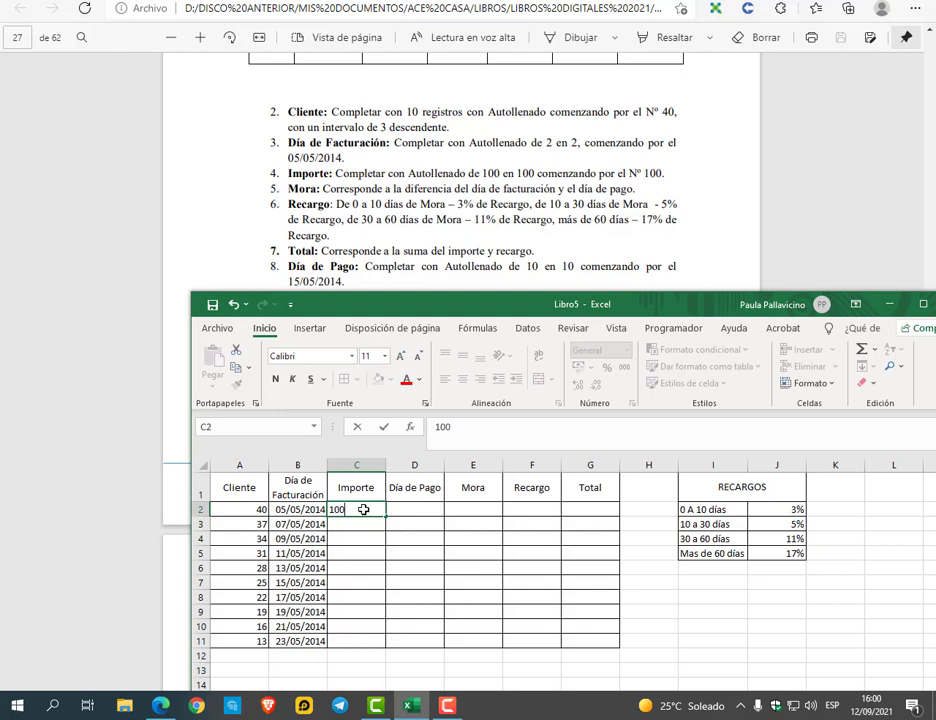
key(Return)
drag(363, 509, 372, 641)
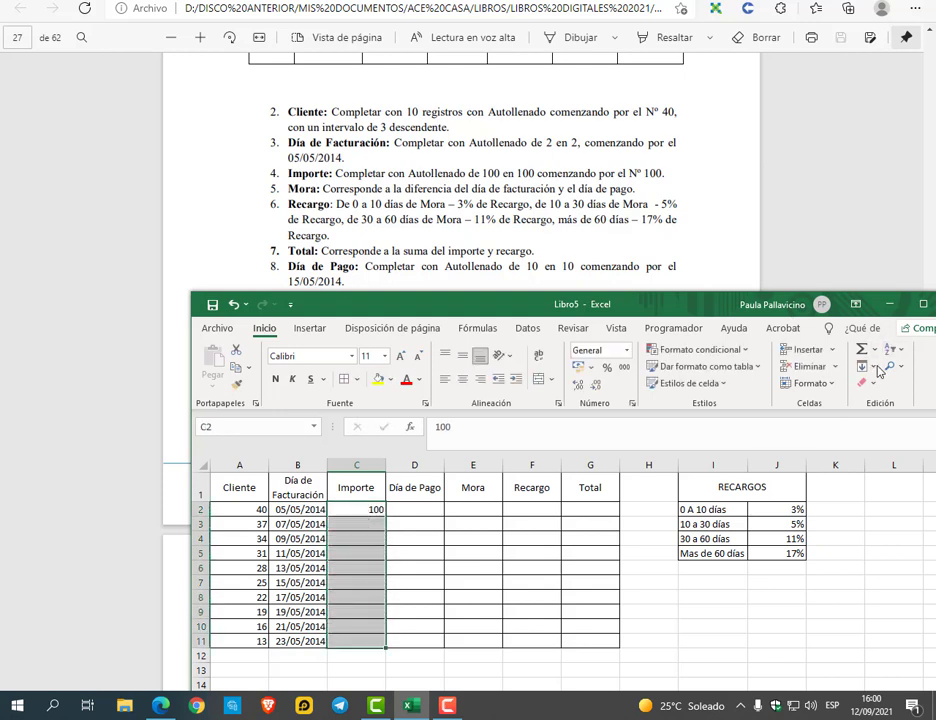
click(862, 366)
click(868, 486)
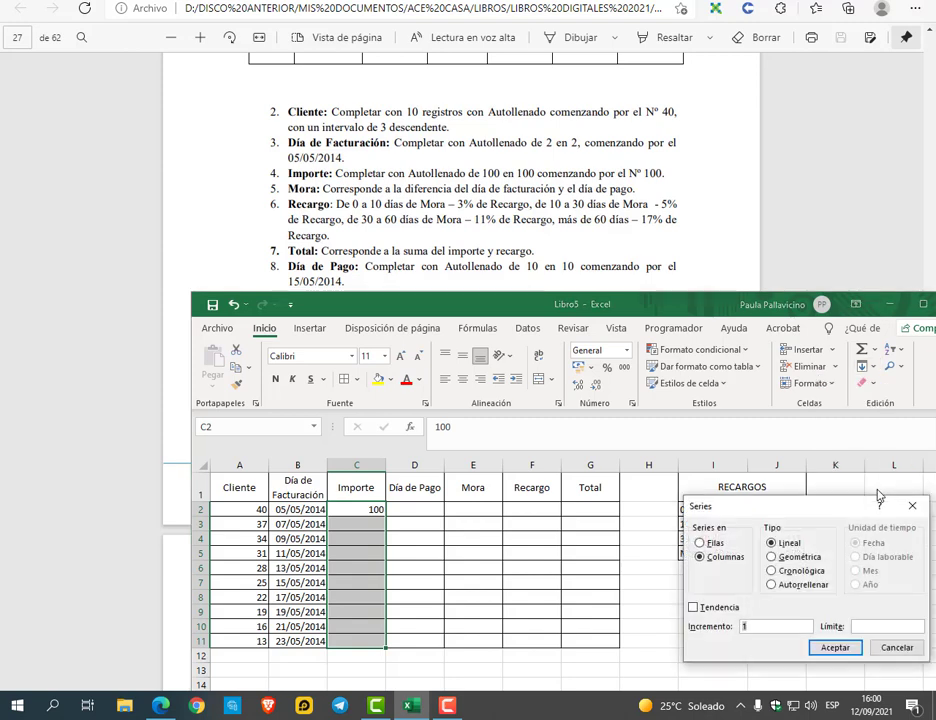
key(Return)
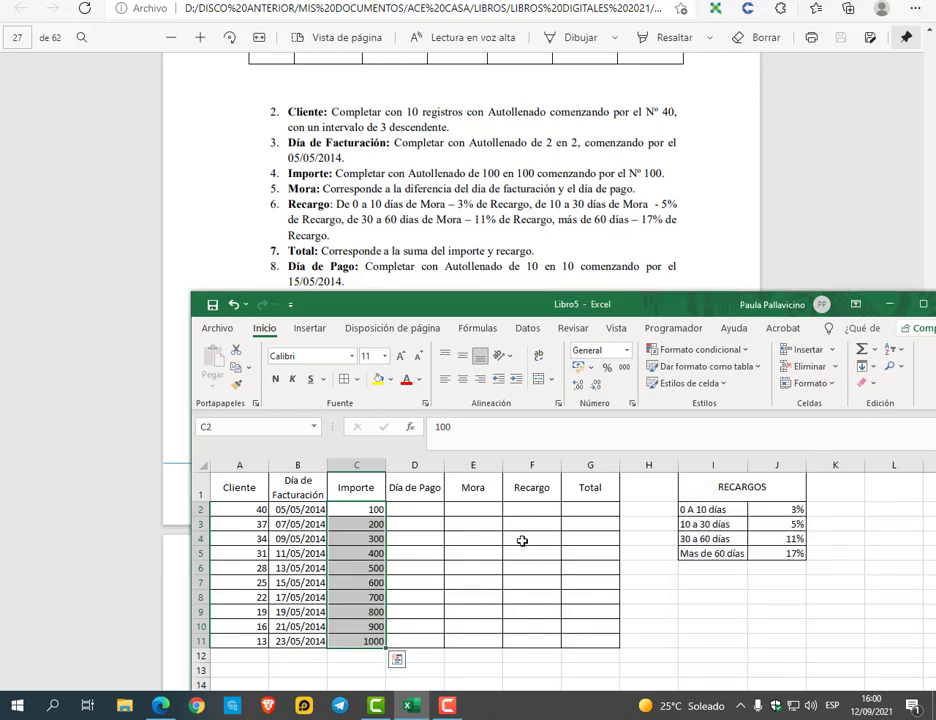
Enter 15/05/2014 in D2 and fill the Día de Pago column down to D11 as a date series with an increment of 10
click(424, 508)
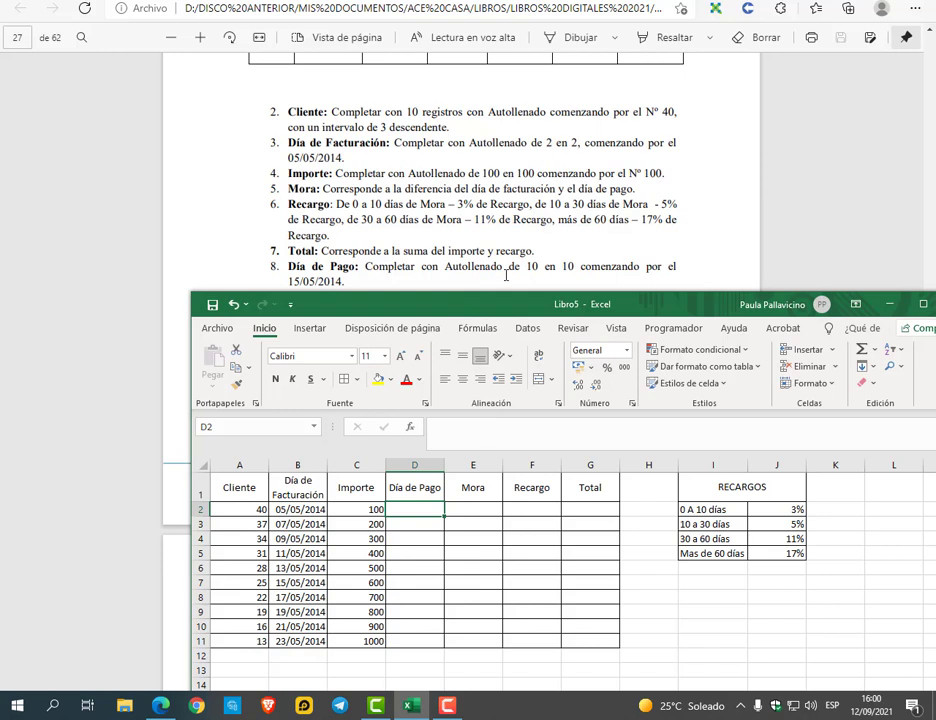
text(15/5/)
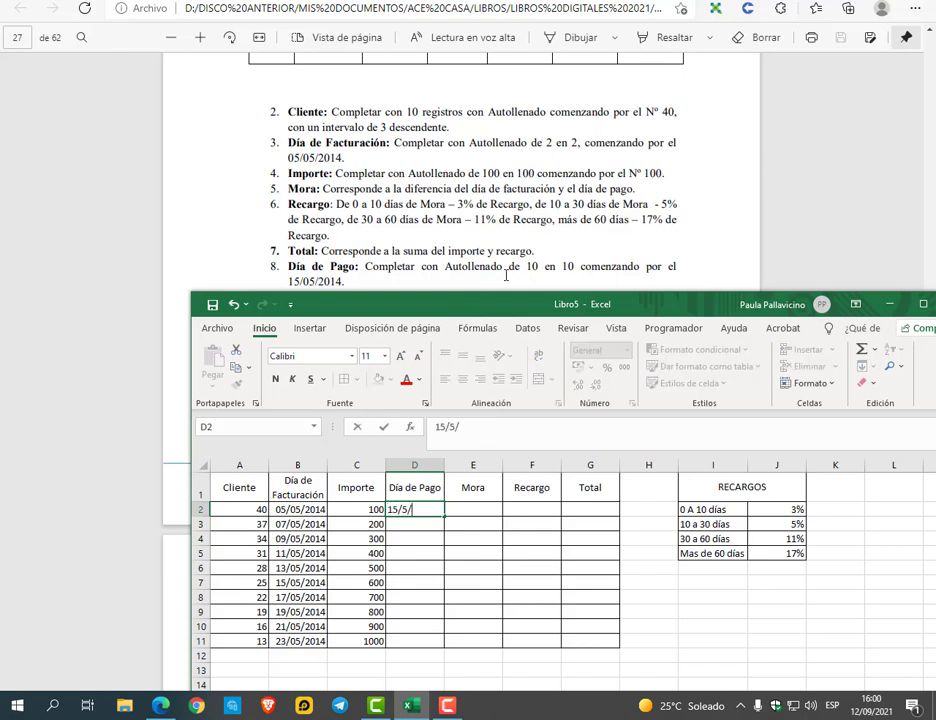
text(20214)
key(Return)
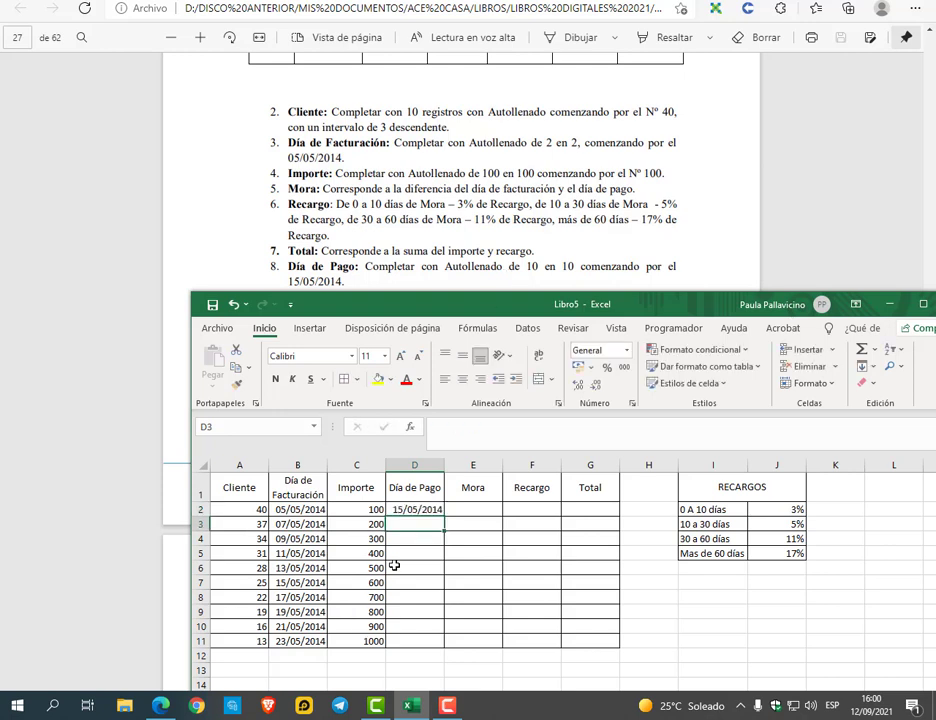
drag(416, 510, 427, 640)
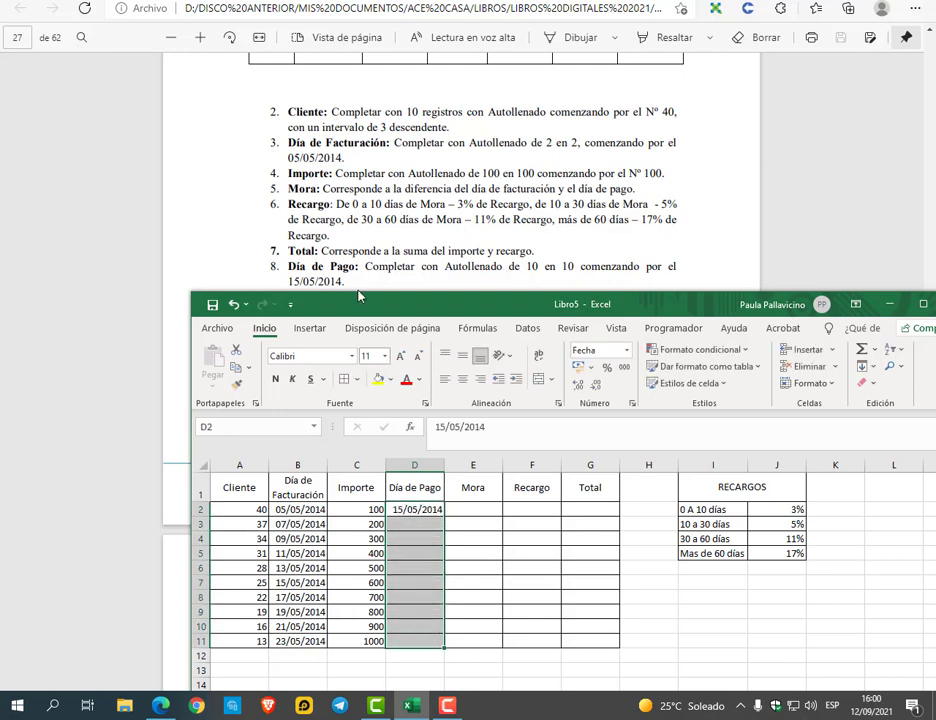
click(876, 370)
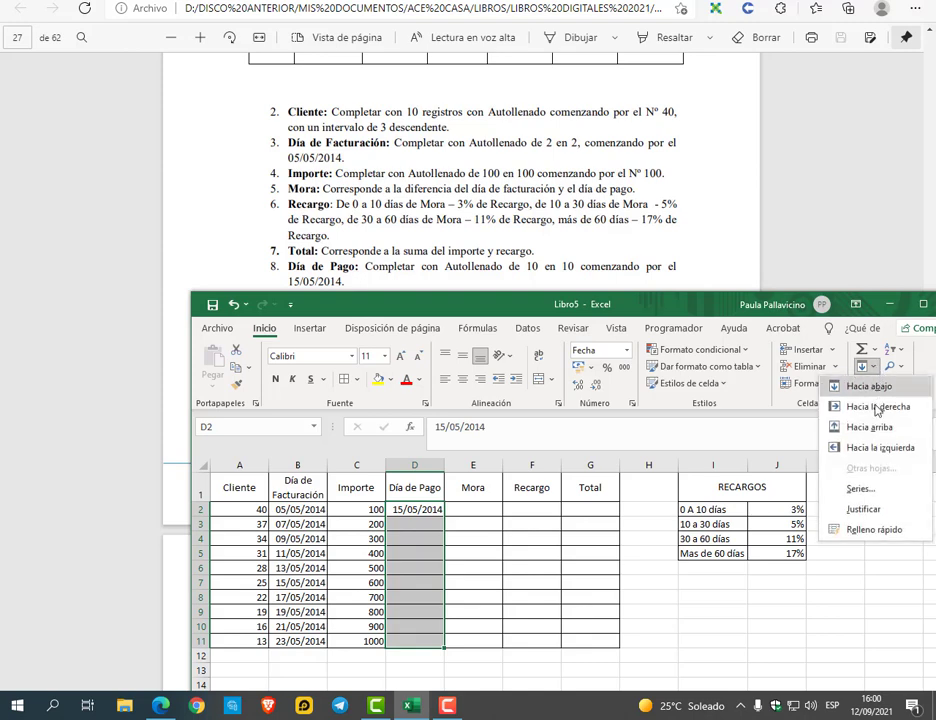
click(800, 487)
text(10)
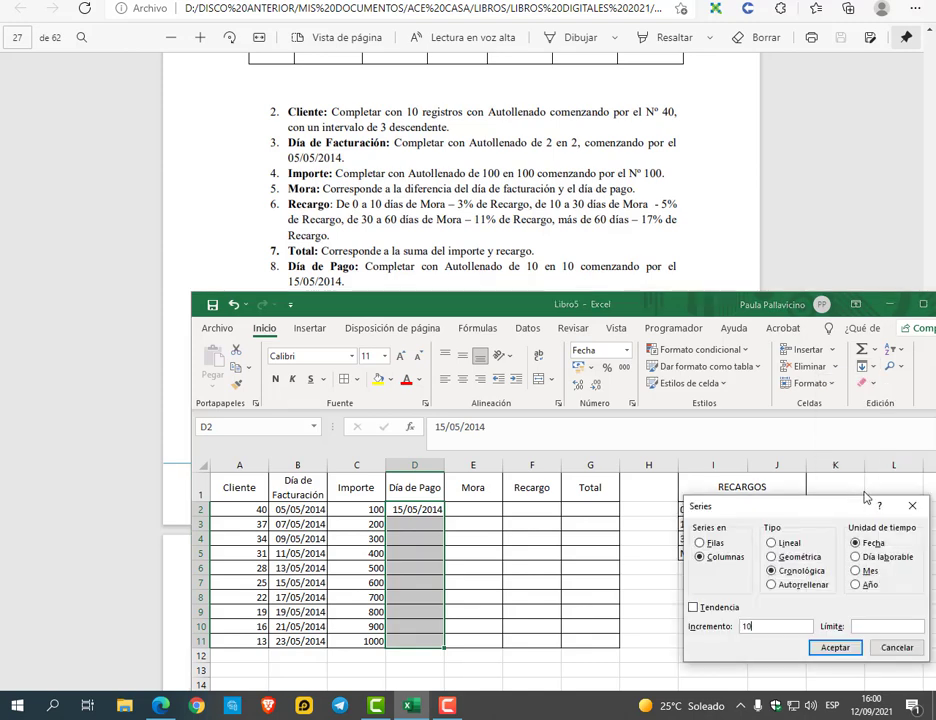
key(Return)
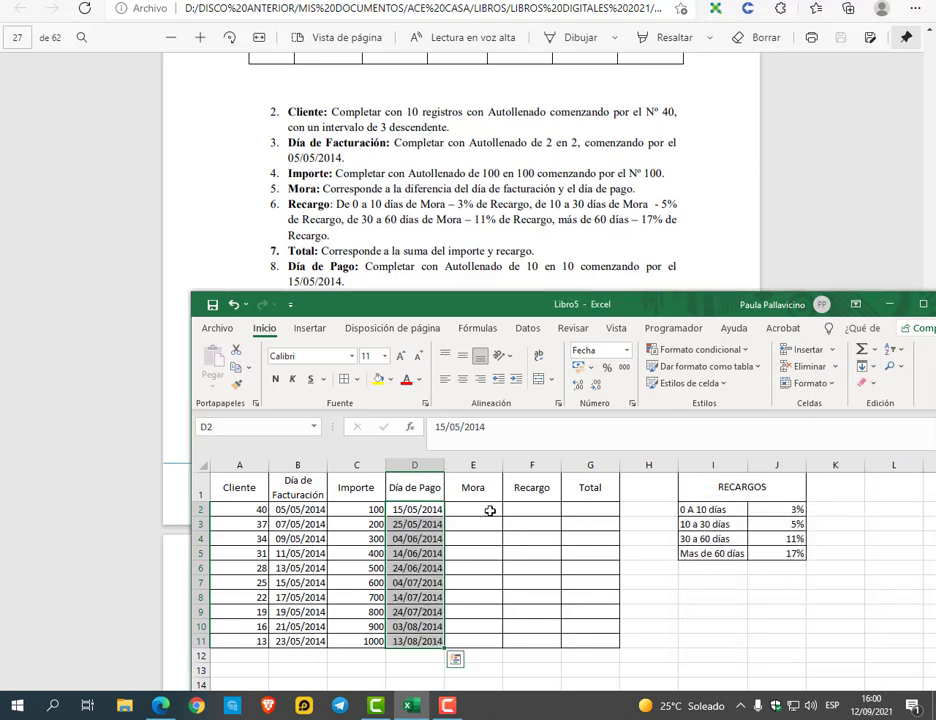
Calculate Mora in E2 with =D2-B2 and copy the formula down to E11
click(490, 511)
text(=)
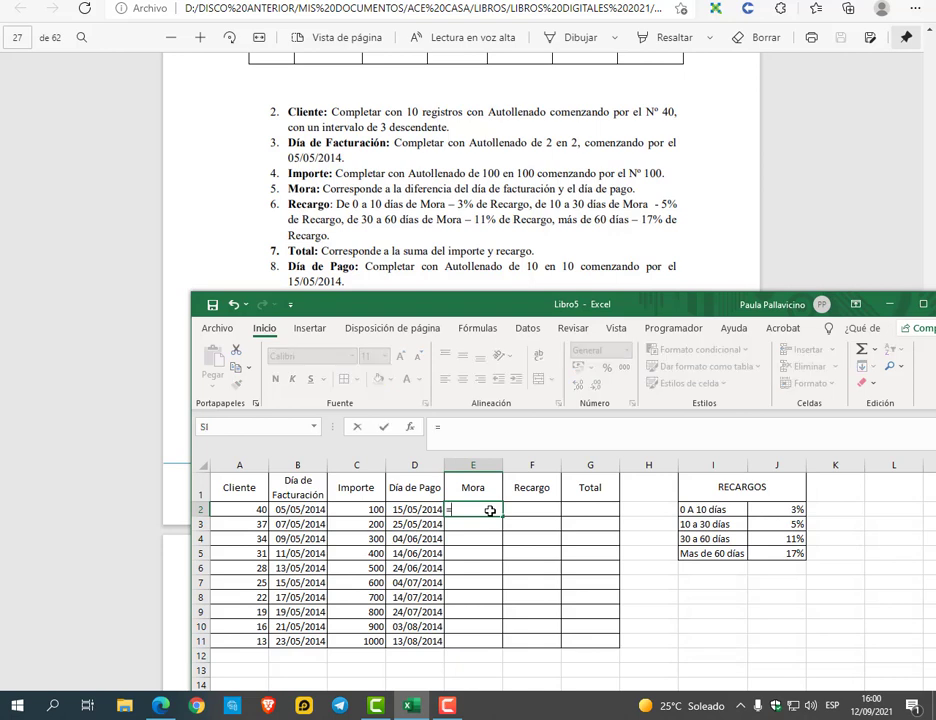
click(428, 509)
text(-)
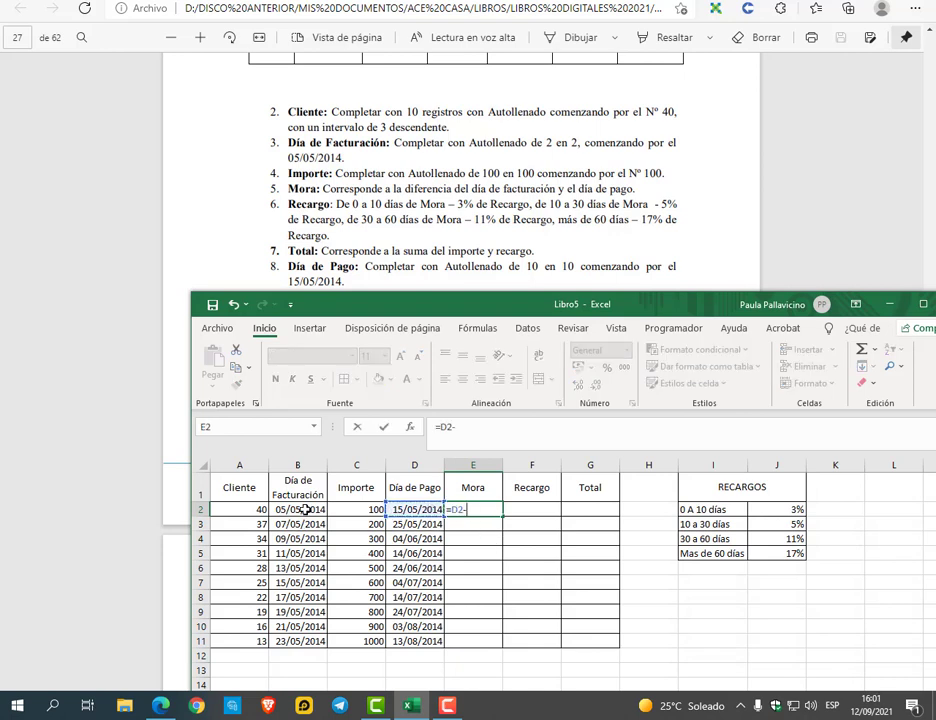
click(305, 509)
key(Return)
click(494, 512)
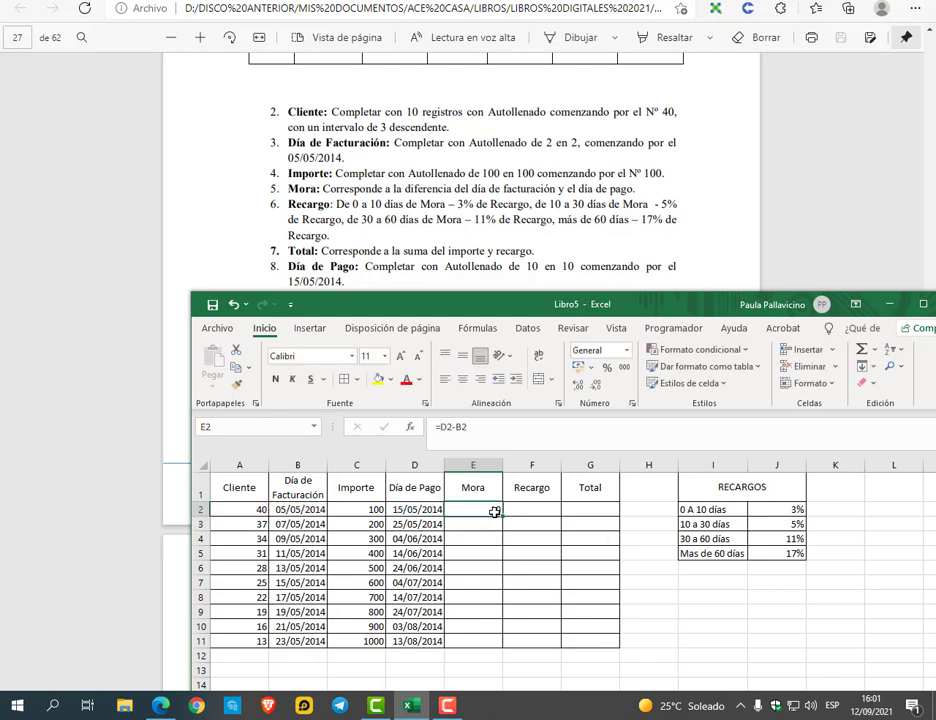
drag(502, 514, 495, 641)
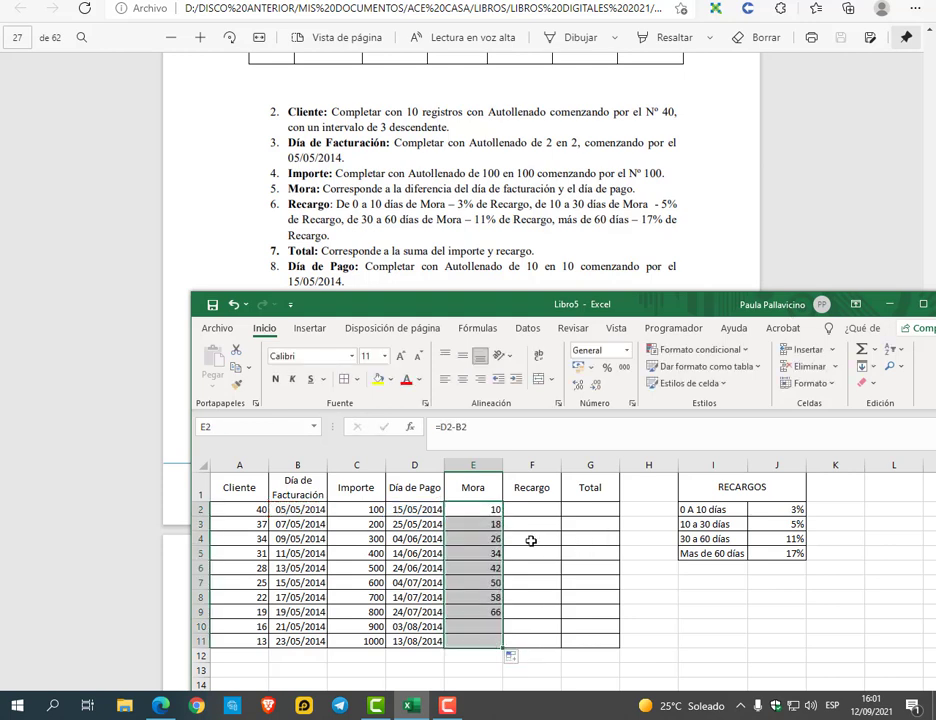
Select the first Recargo cell, F2, and maximize the Libro5 window
click(522, 515)
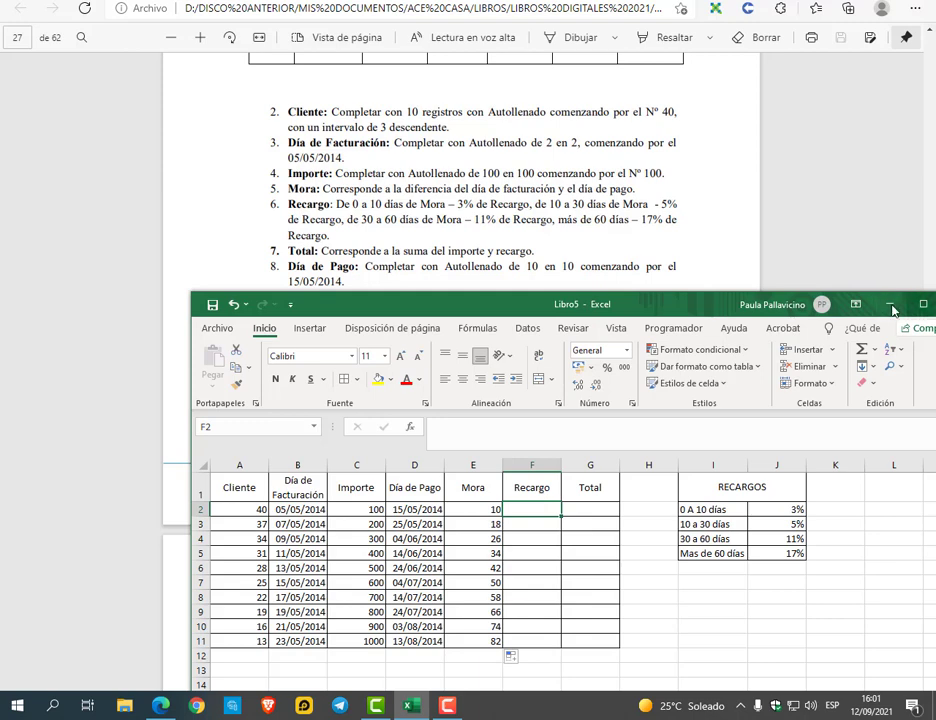
drag(670, 307, 637, 293)
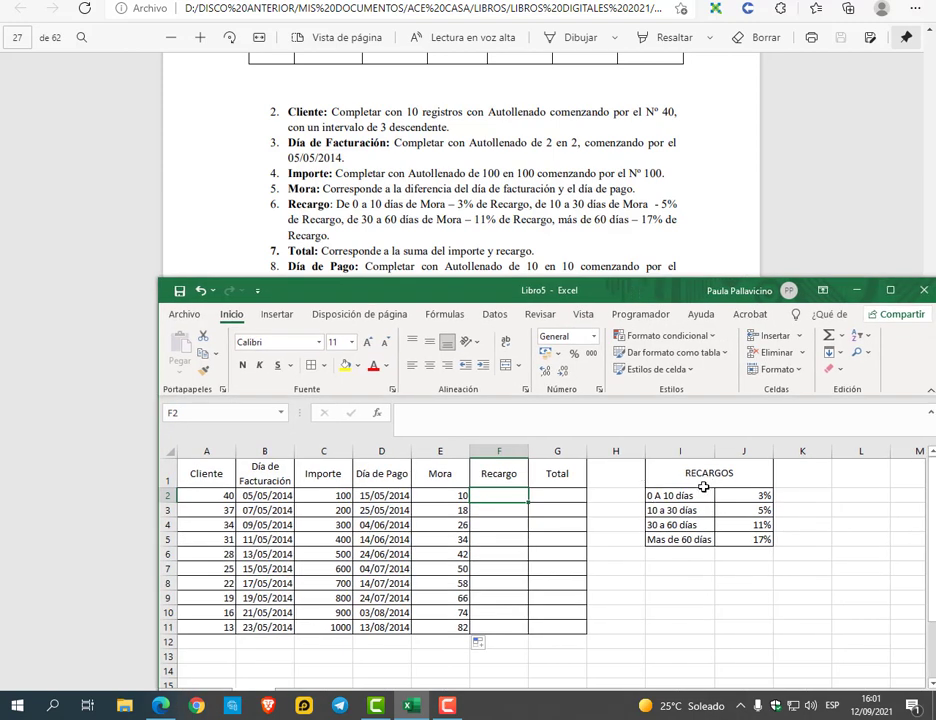
click(892, 291)
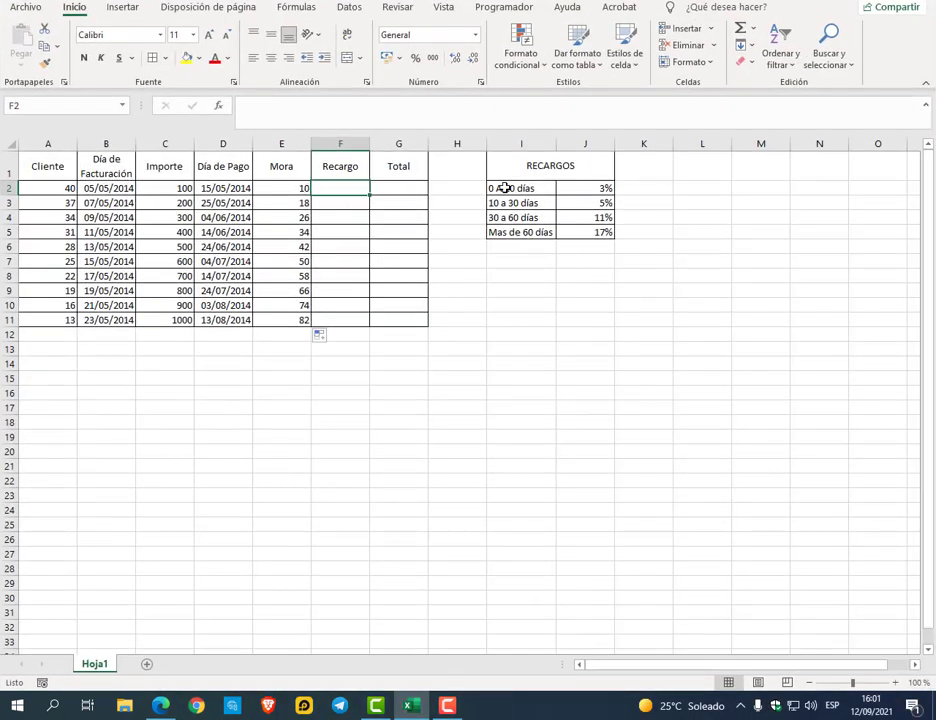
Begin the Recargo formula in F2 with an SI that returns C2*$J$2 when E2<=10
click(489, 109)
text(=s)
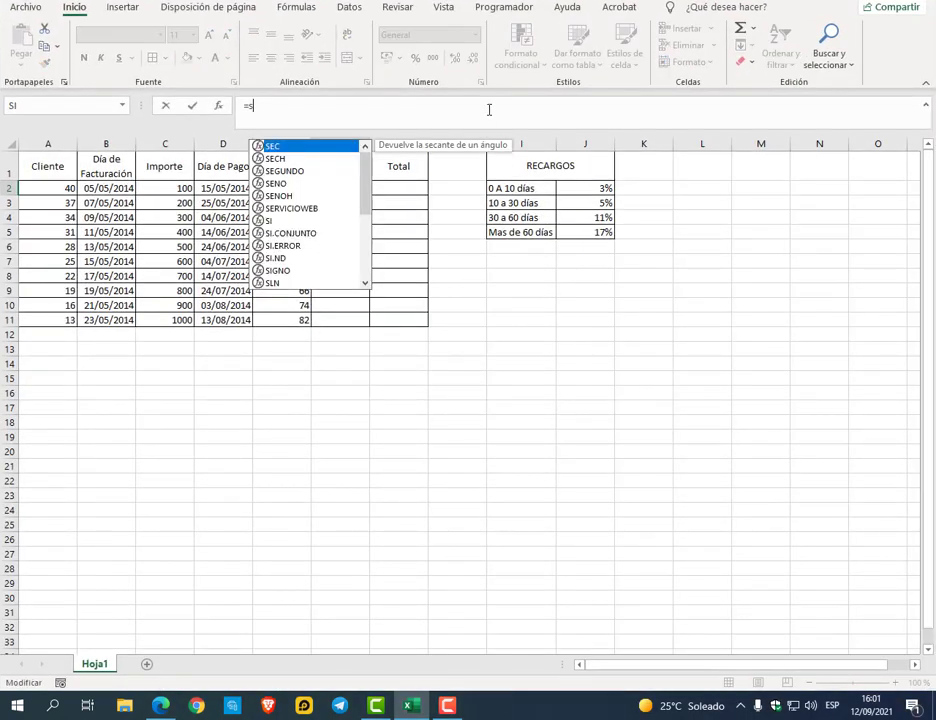
text(i()
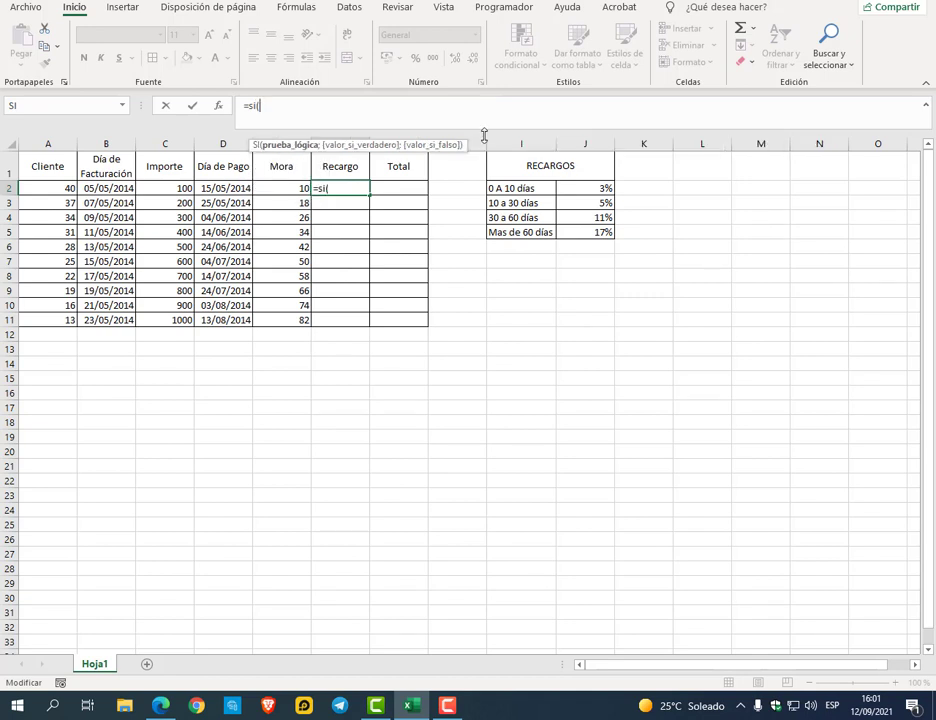
click(270, 188)
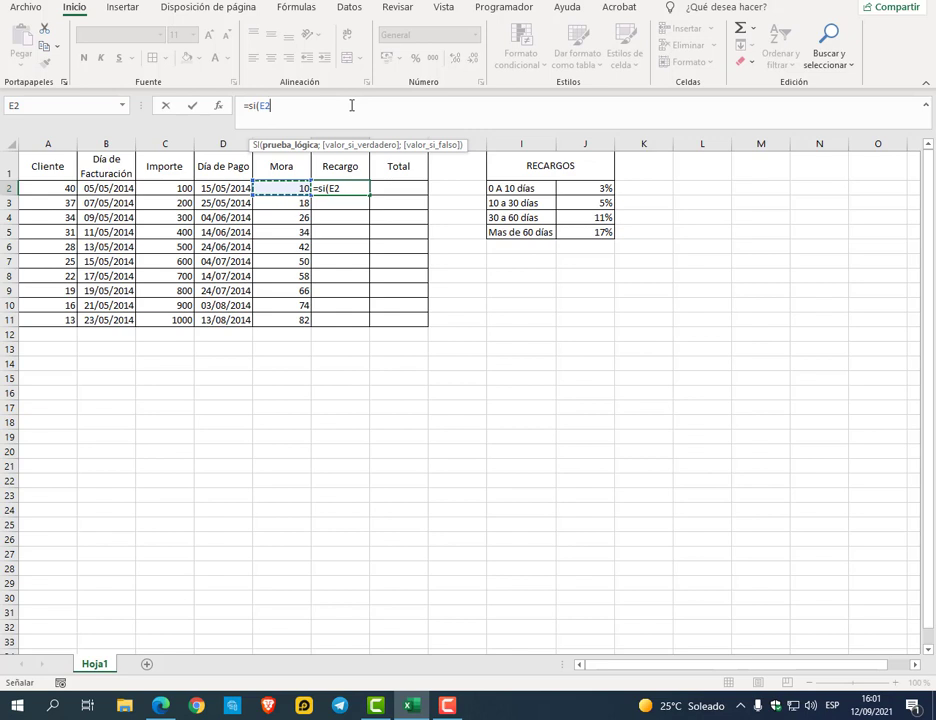
text(<)
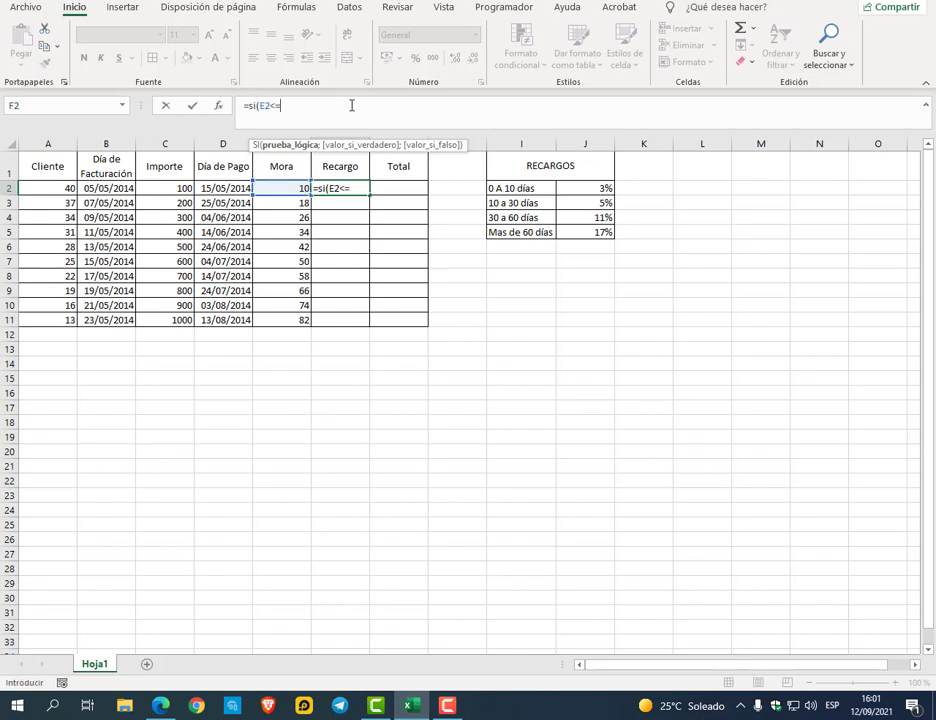
text(=10;)
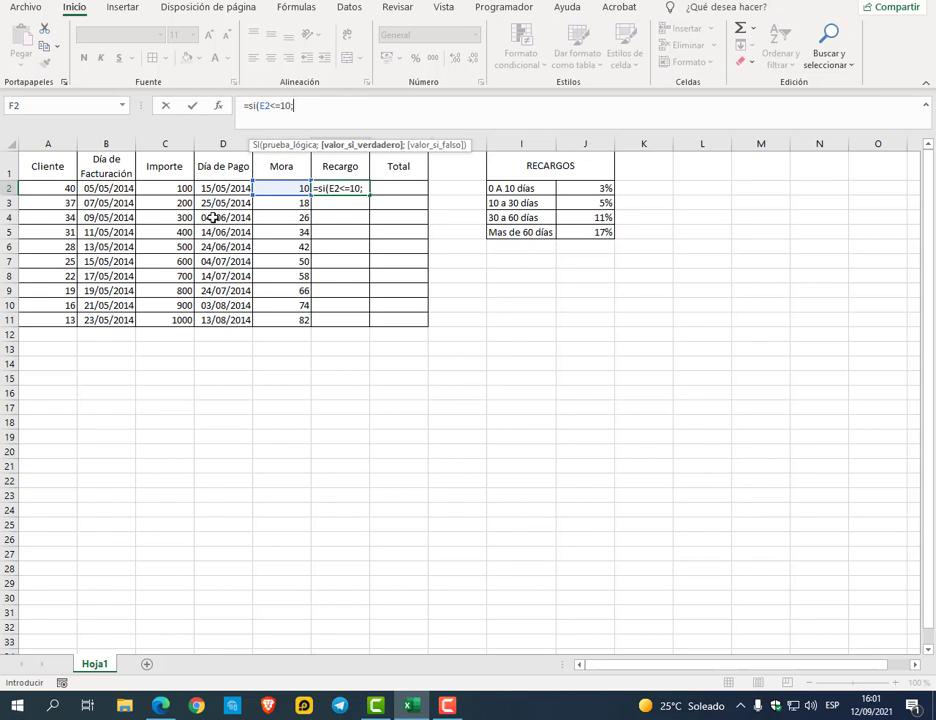
click(171, 189)
text(*)
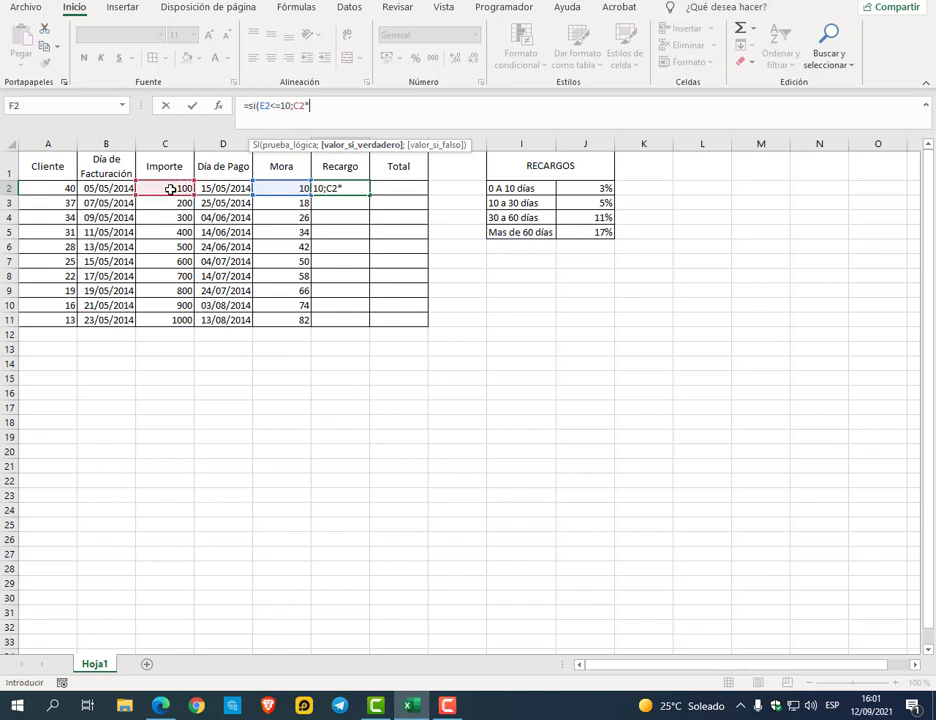
click(608, 188)
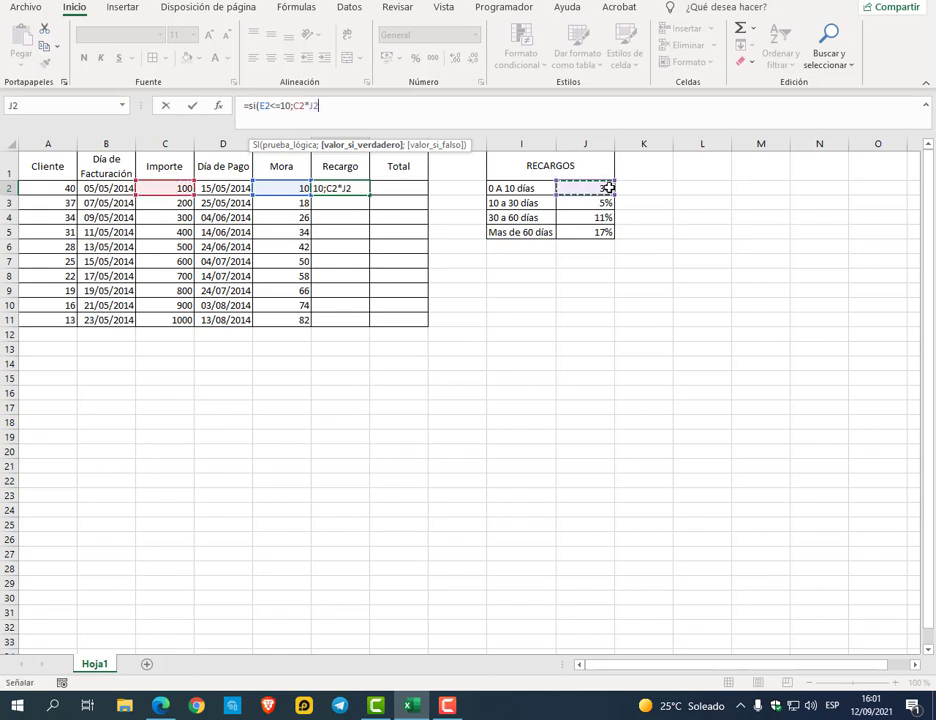
key(F4)
Nest a second SI in the F2 formula that returns C2*$J$3 when E2<=30
text(;si()
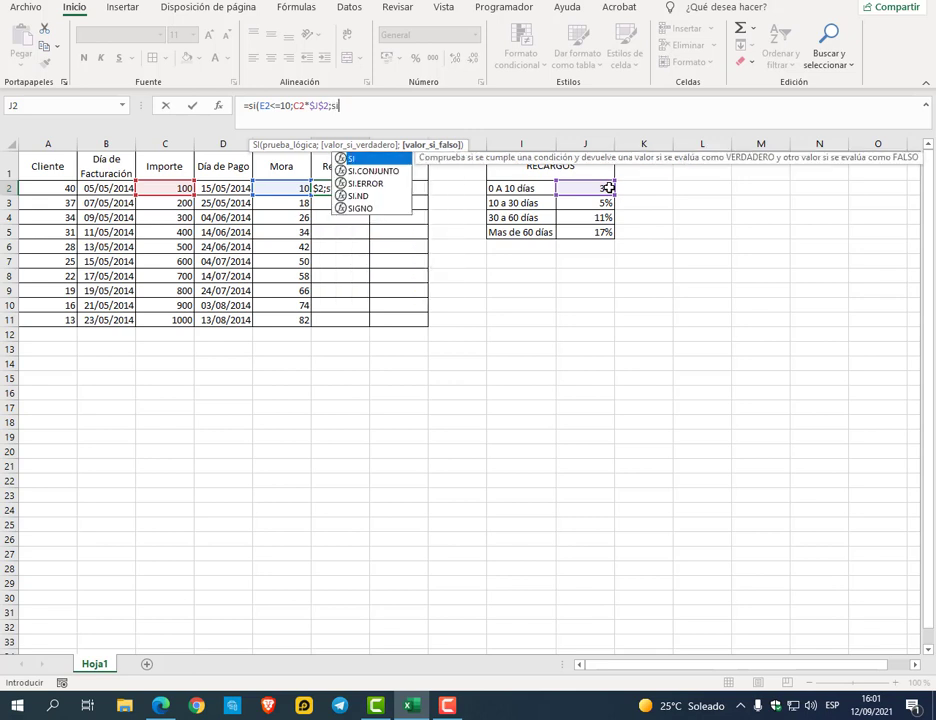
click(281, 189)
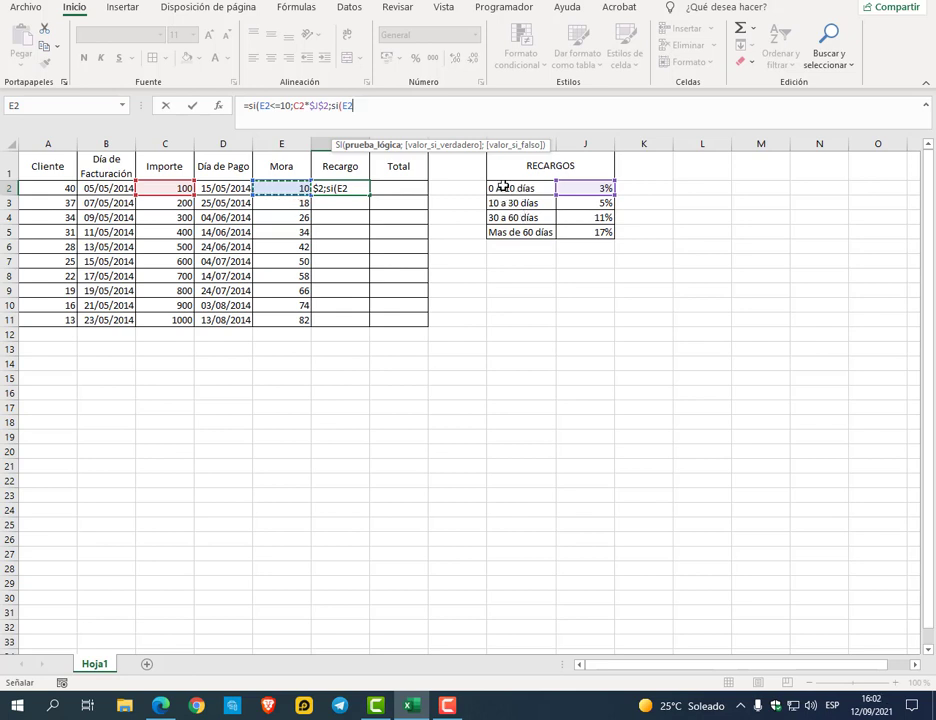
text(<)
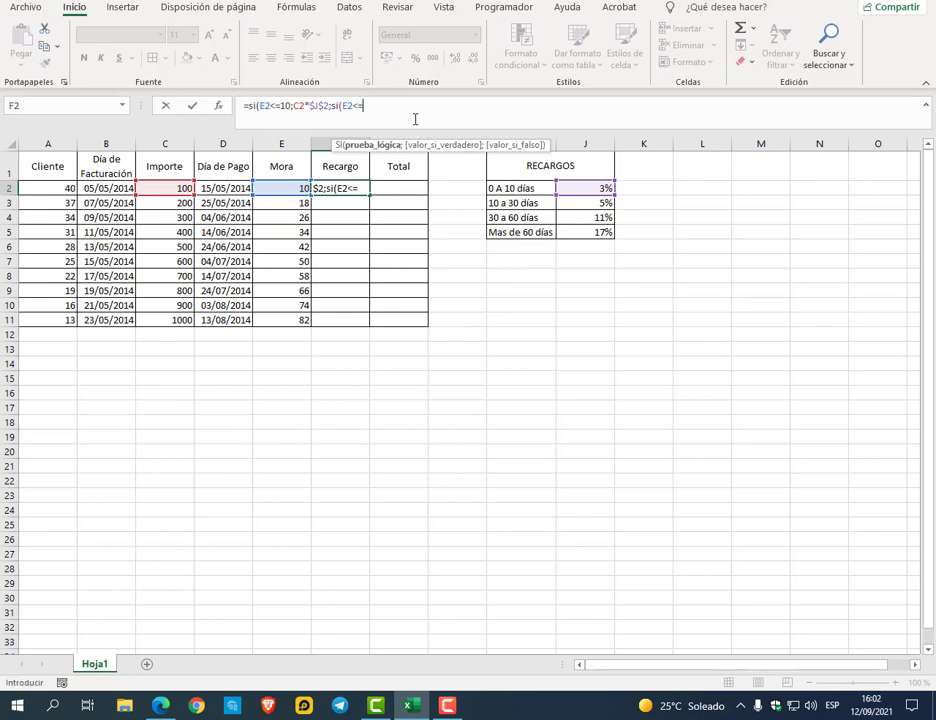
text(=30;)
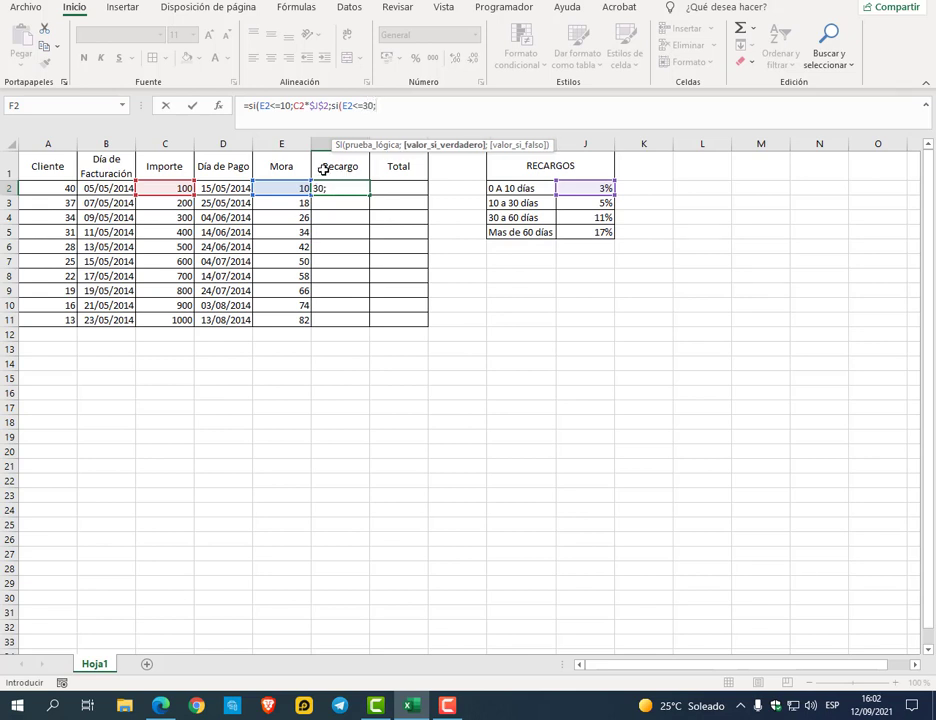
click(175, 189)
text(*)
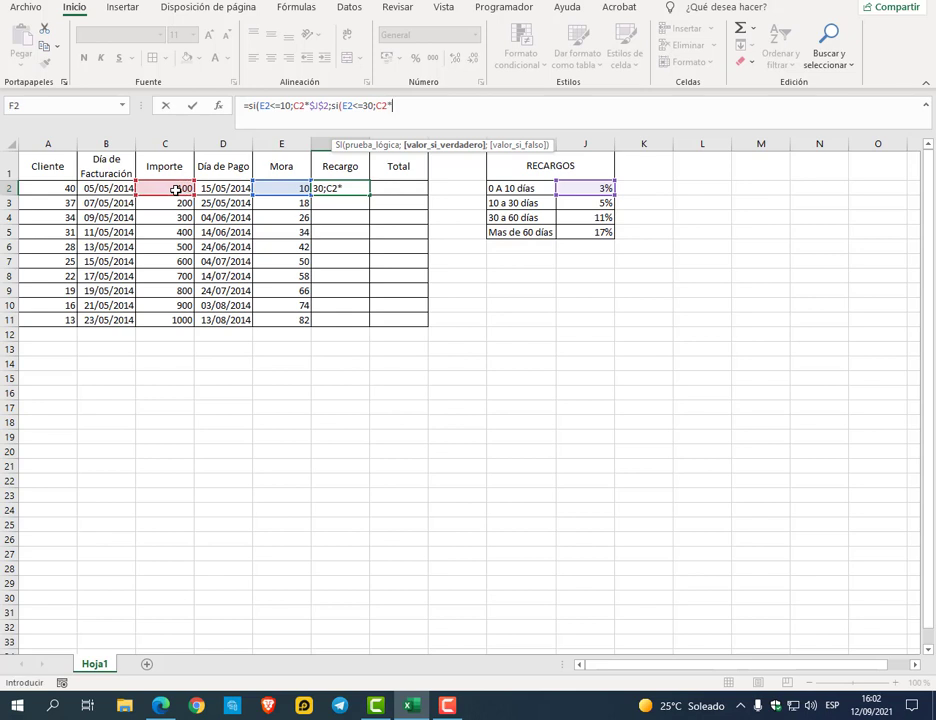
click(607, 203)
key(F4)
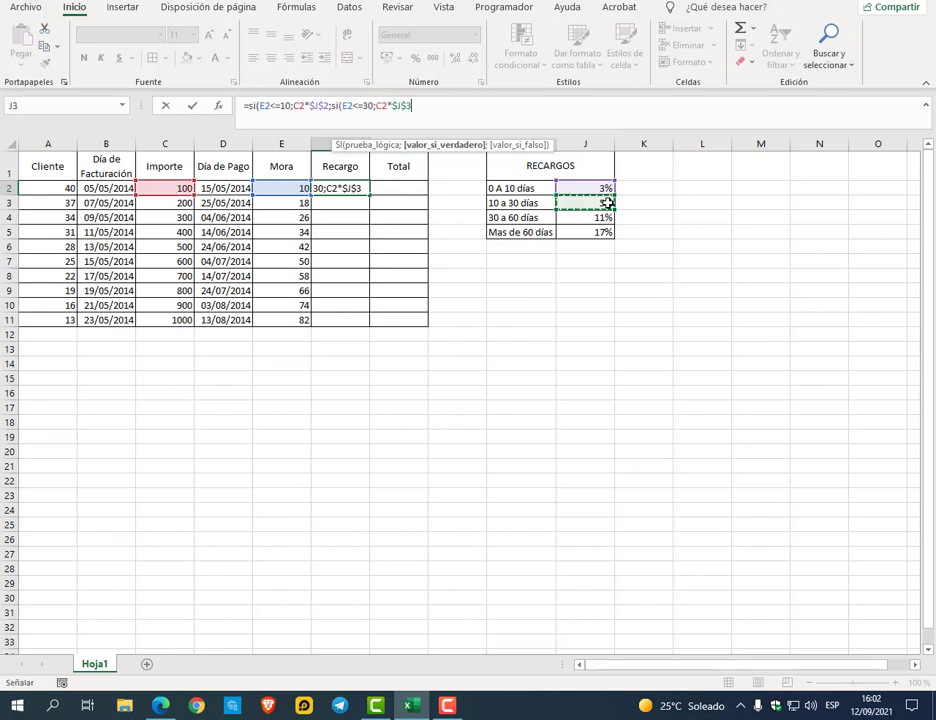
Nest a third SI in the F2 formula that returns C2*$J$4 when E2<=60
text(;si()
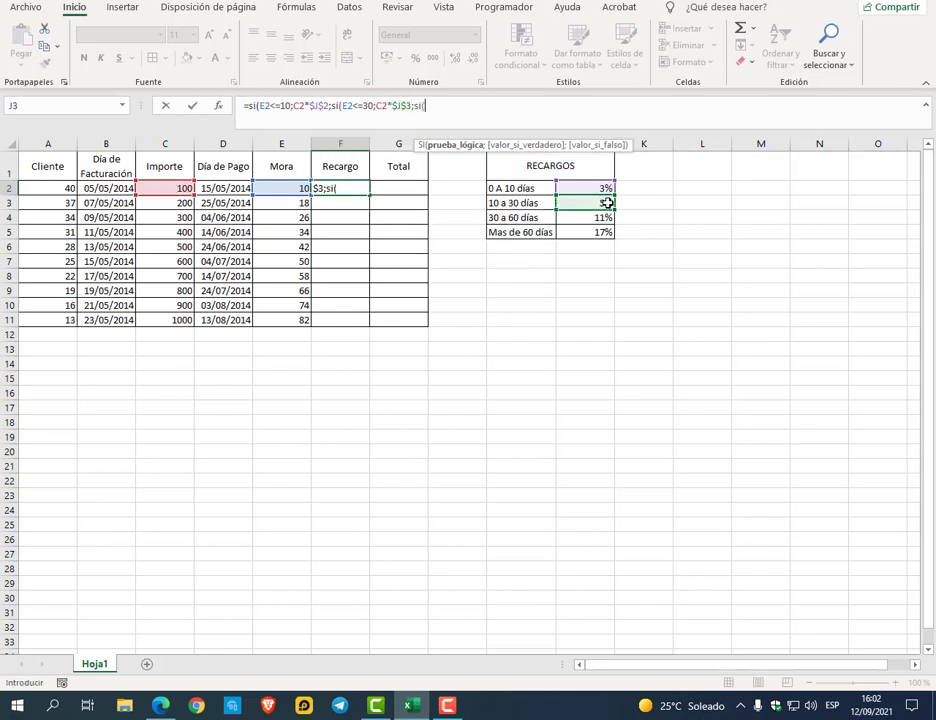
click(171, 189)
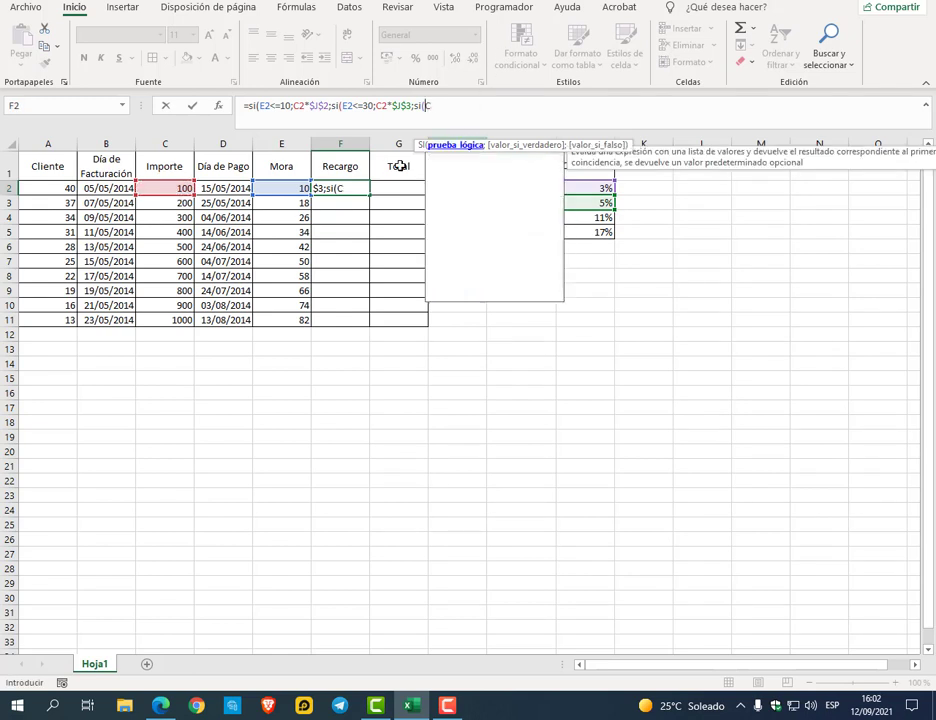
click(297, 188)
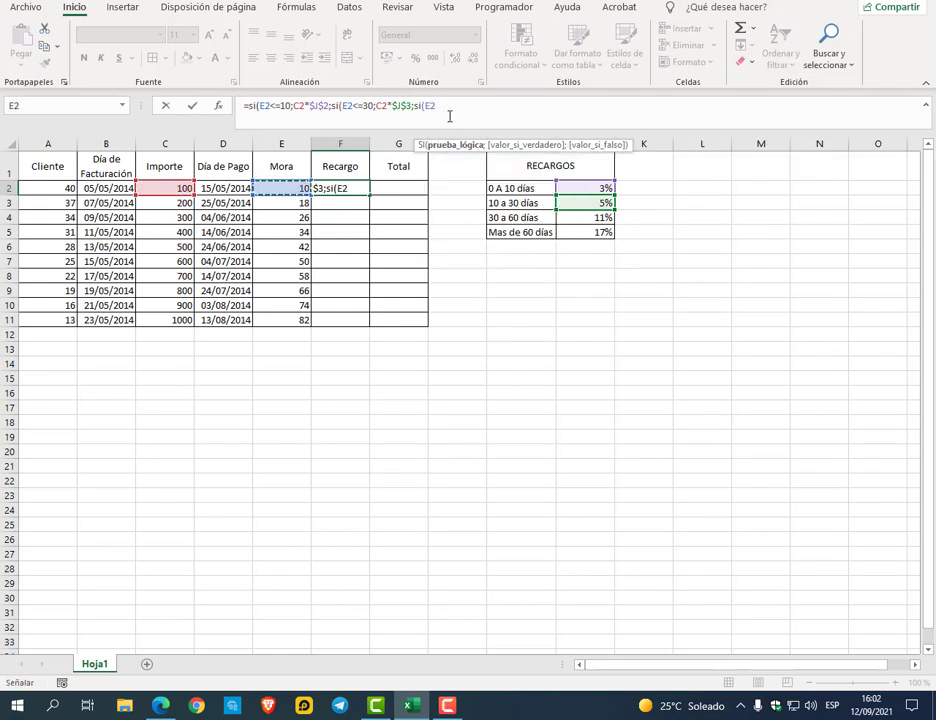
text(<=60;)
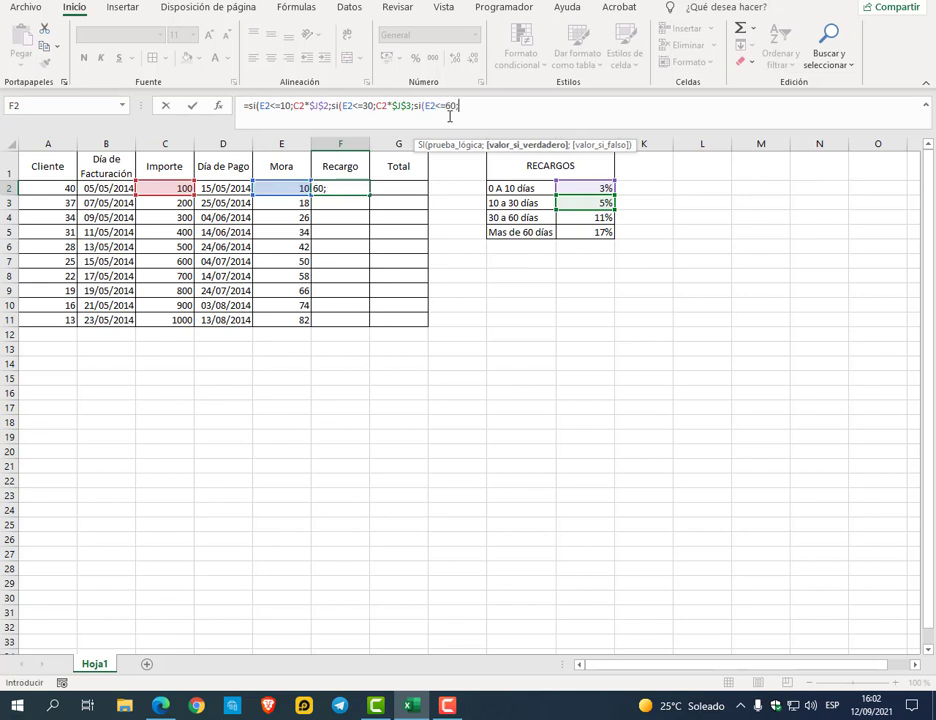
click(189, 188)
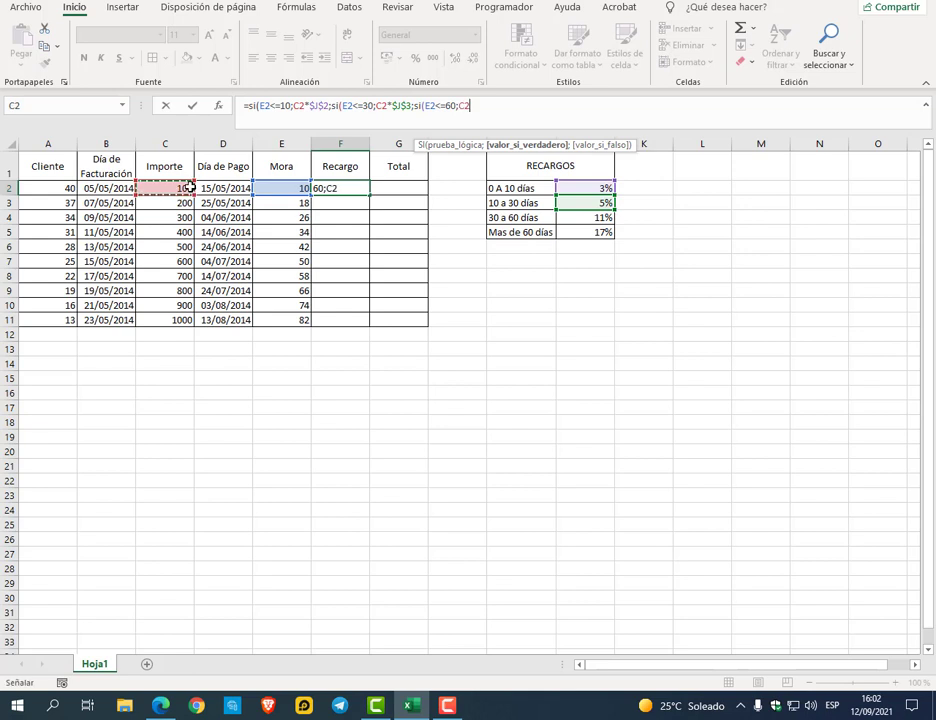
text(*)
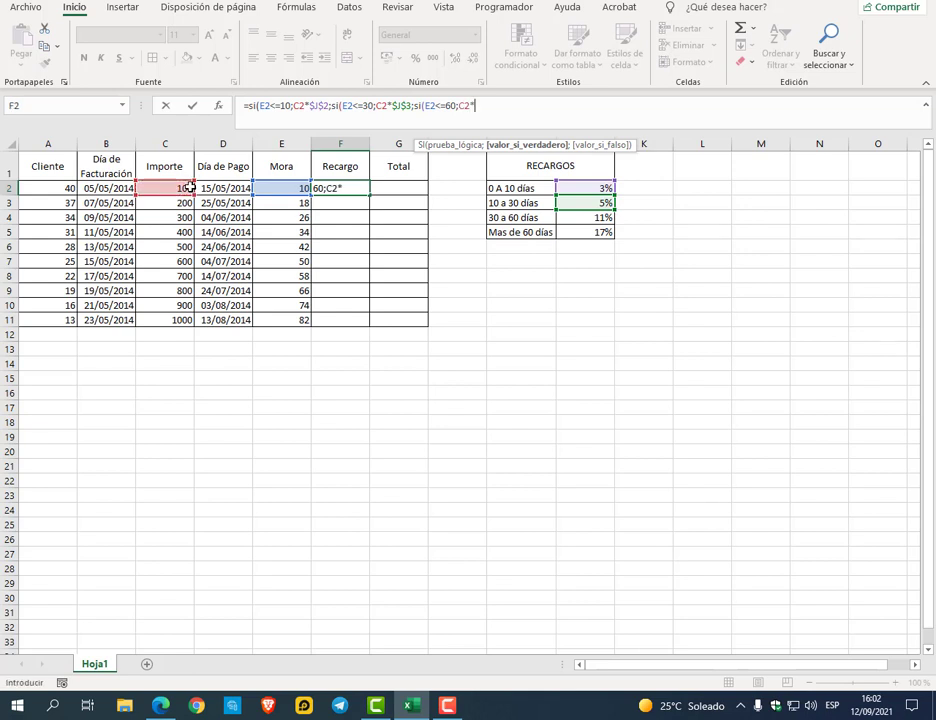
click(602, 217)
key(F4)
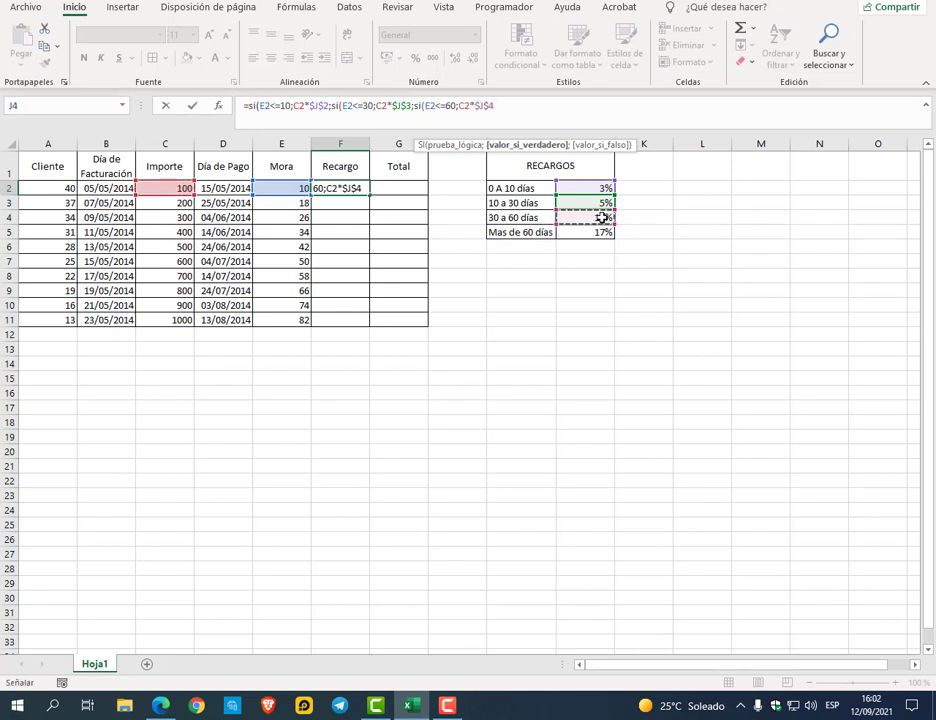
Nest a fourth SI in the F2 formula that returns C2*$J$5 when E2>60
text(;si()
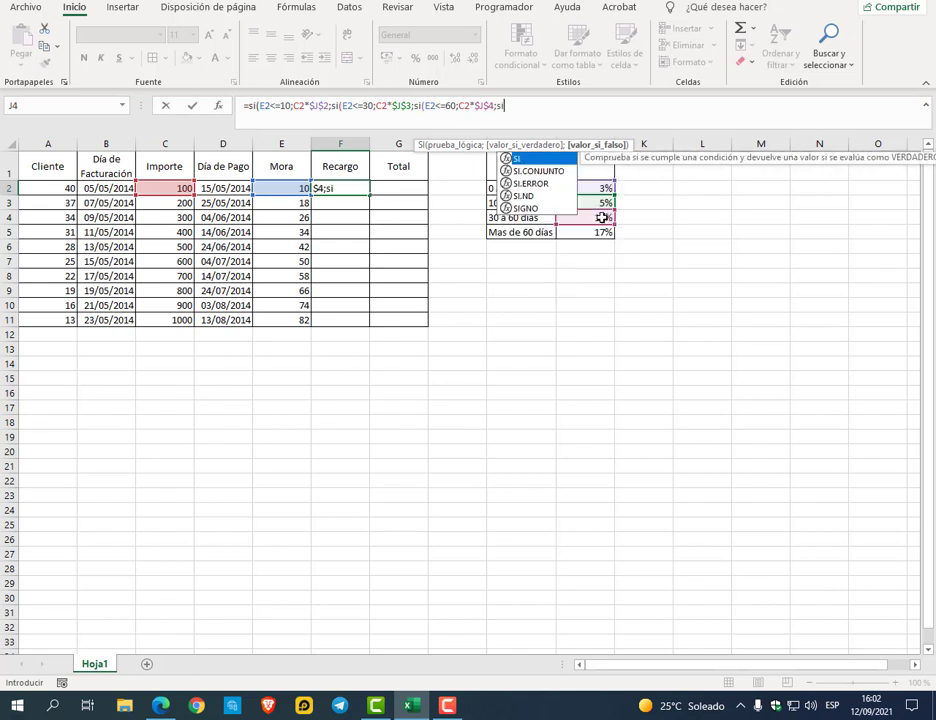
click(276, 187)
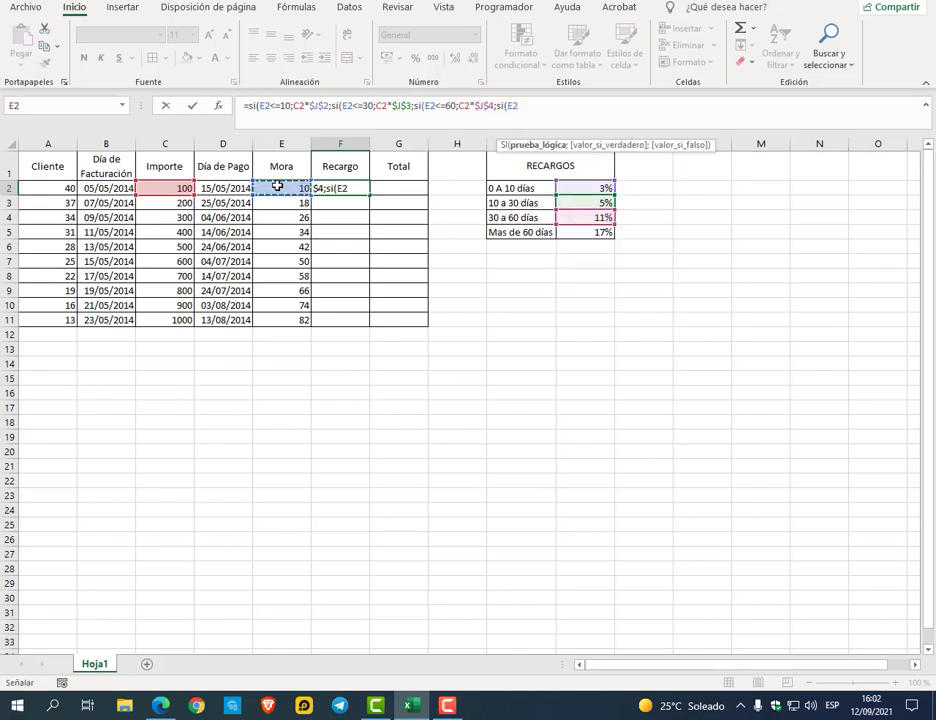
text(>60)
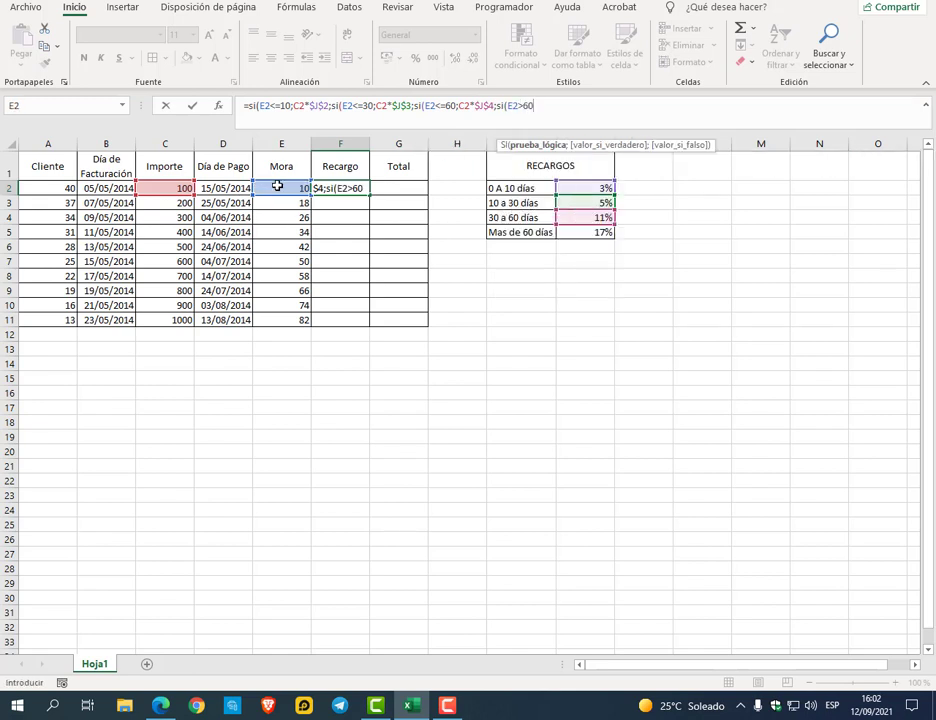
text(;)
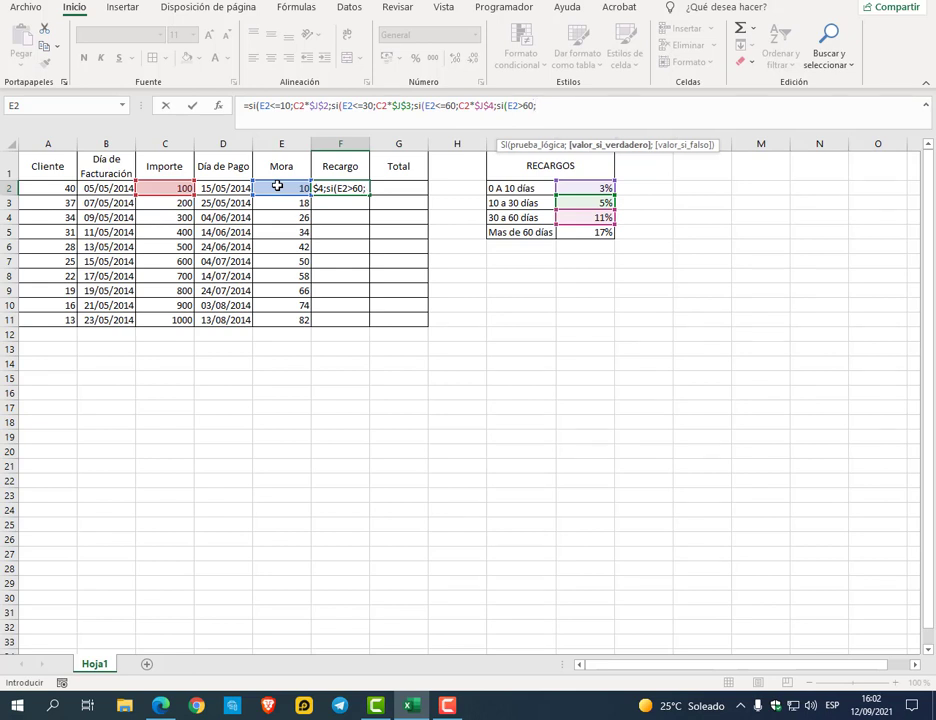
click(175, 188)
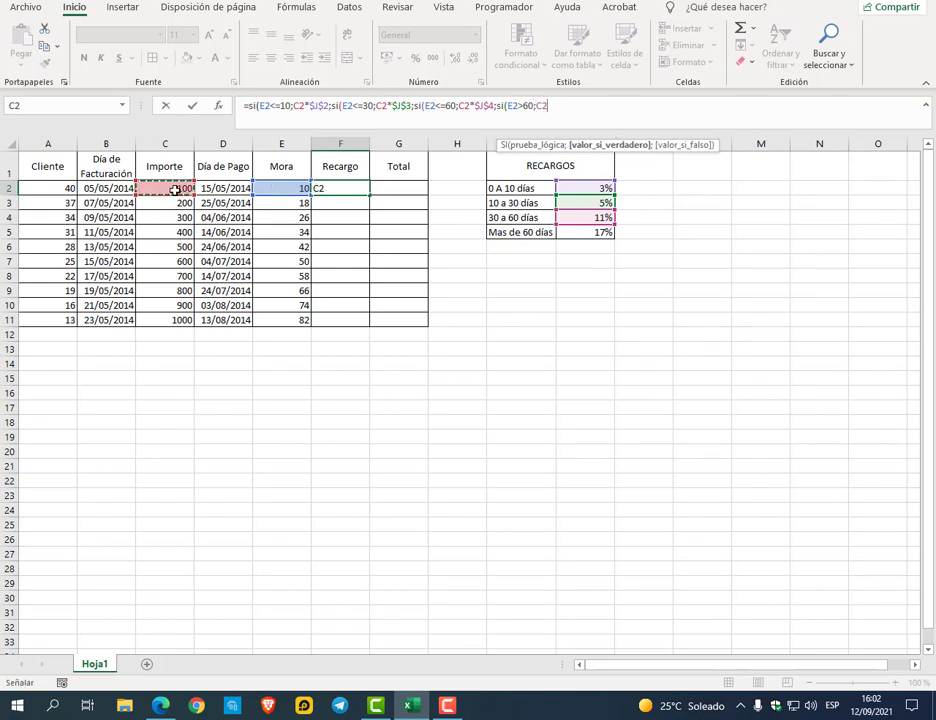
text(*)
click(604, 232)
key(F4)
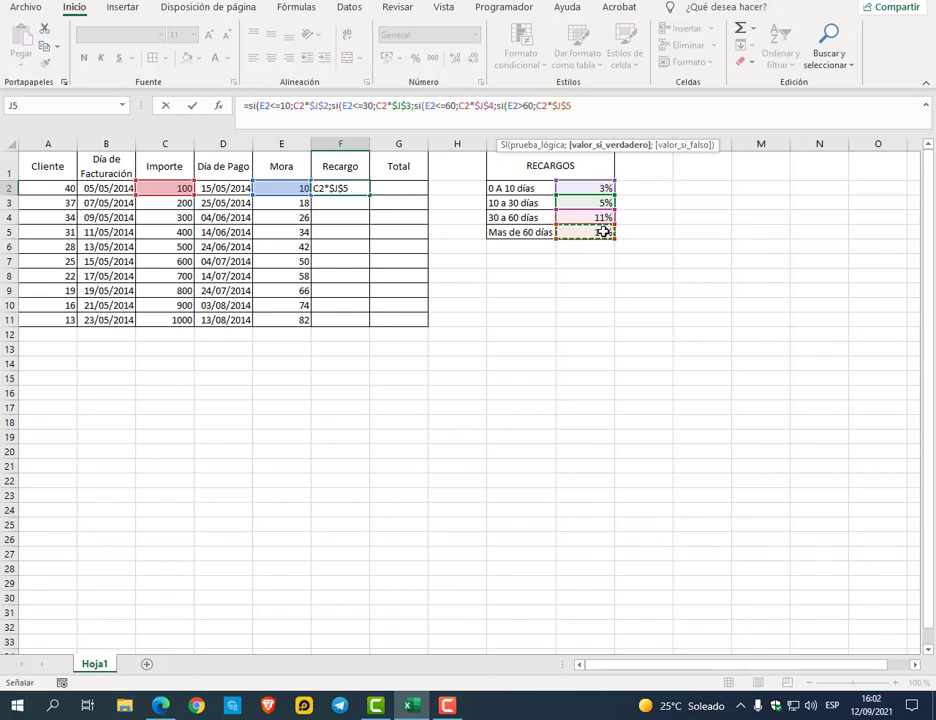
Finish the F2 formula with 0 as the final false value and copy it down to F11
text(;)
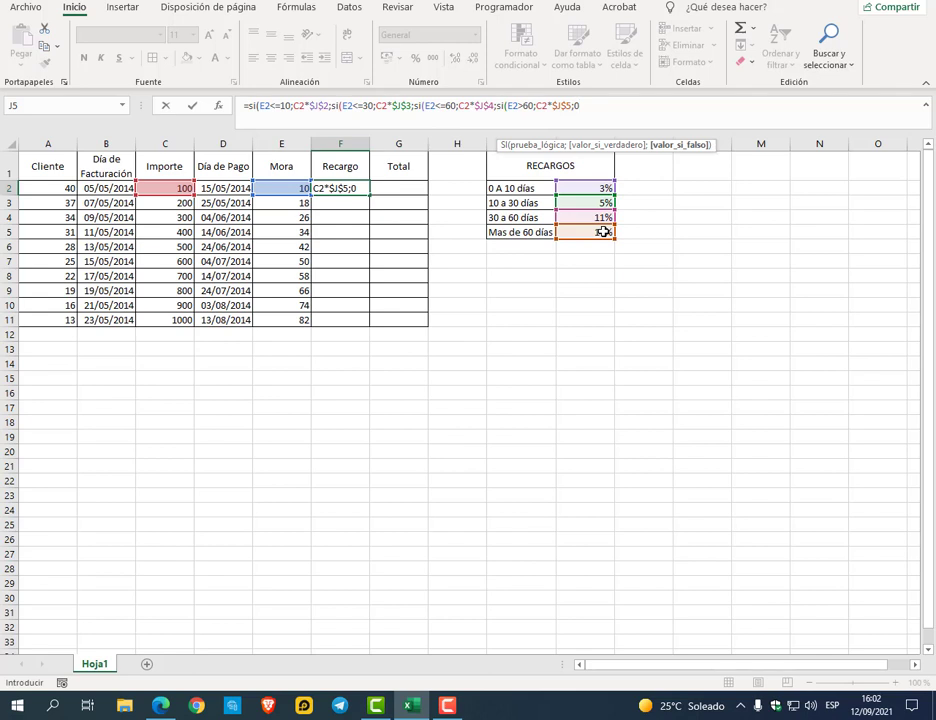
text(0))
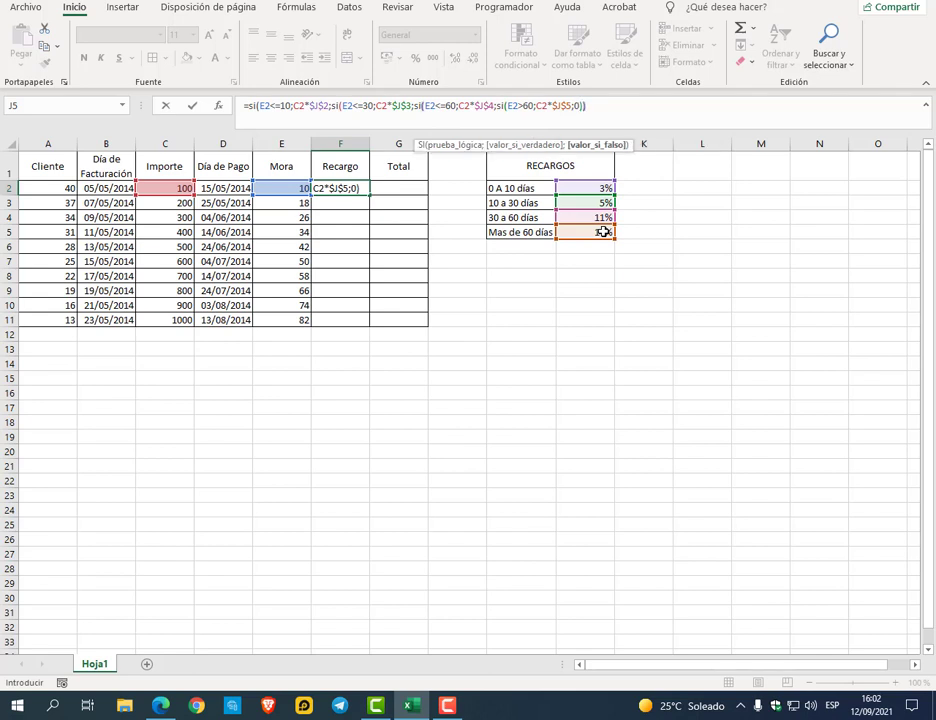
text())))
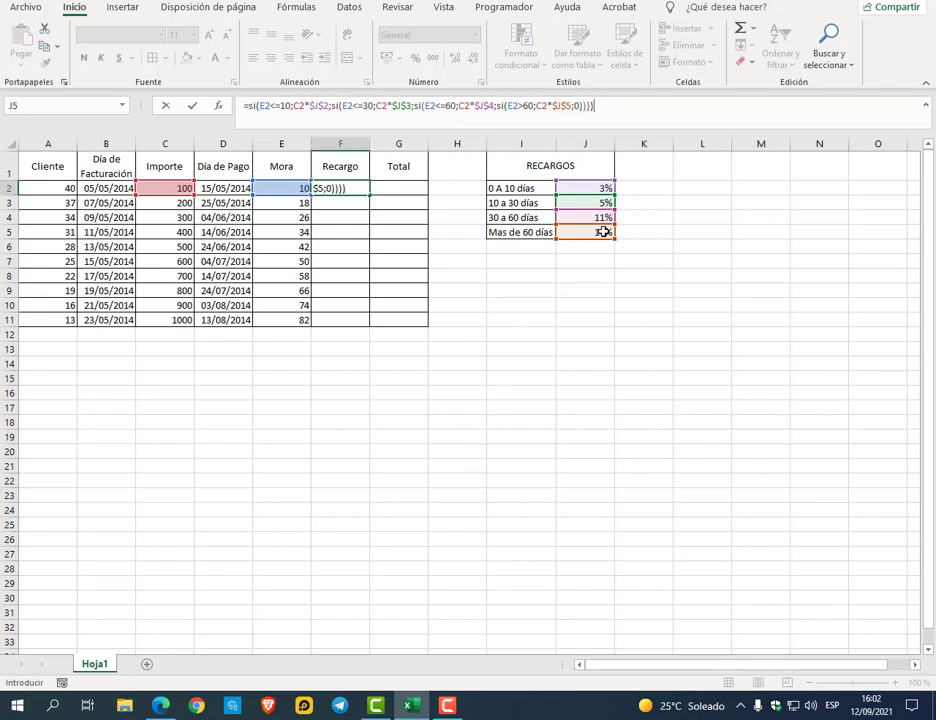
key(Return)
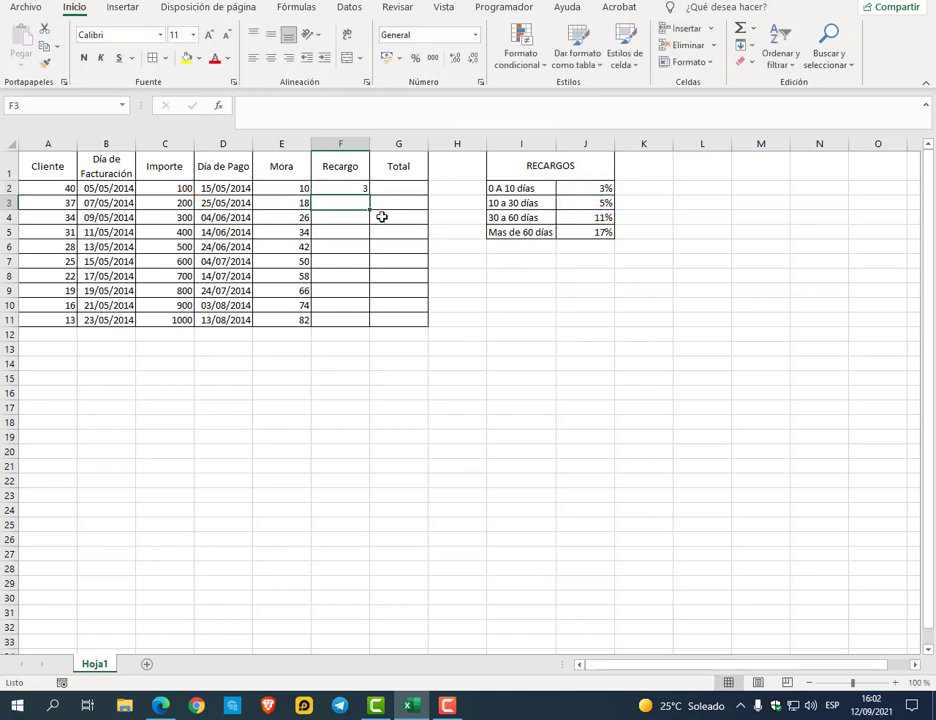
click(357, 187)
drag(370, 196, 359, 330)
Calculate Total in G2 with =C2+F2 and copy the formula down to G11
click(396, 188)
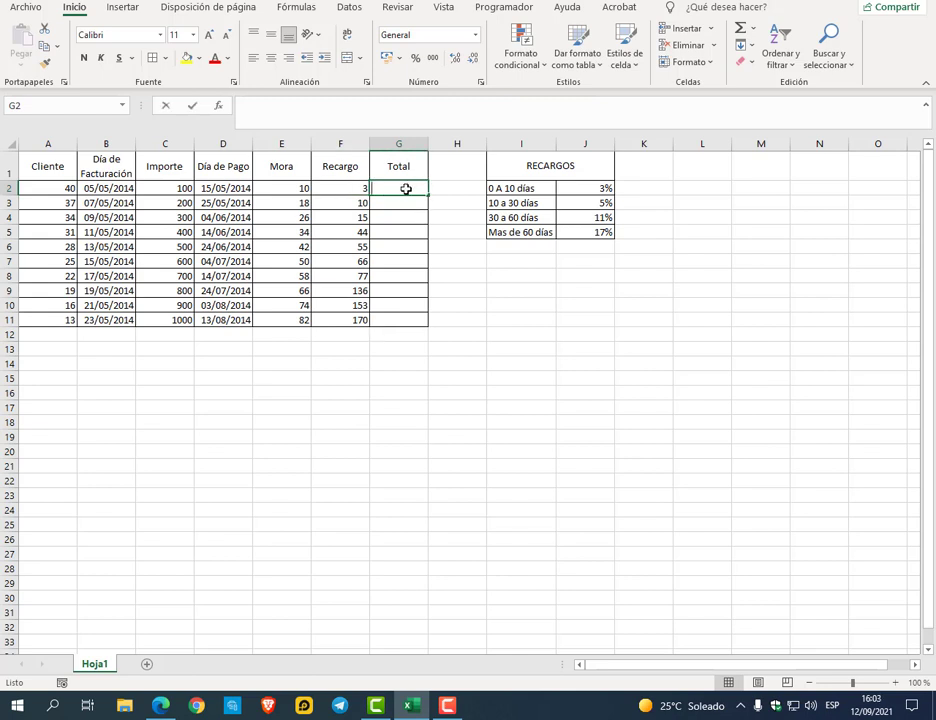
text(=)
click(171, 187)
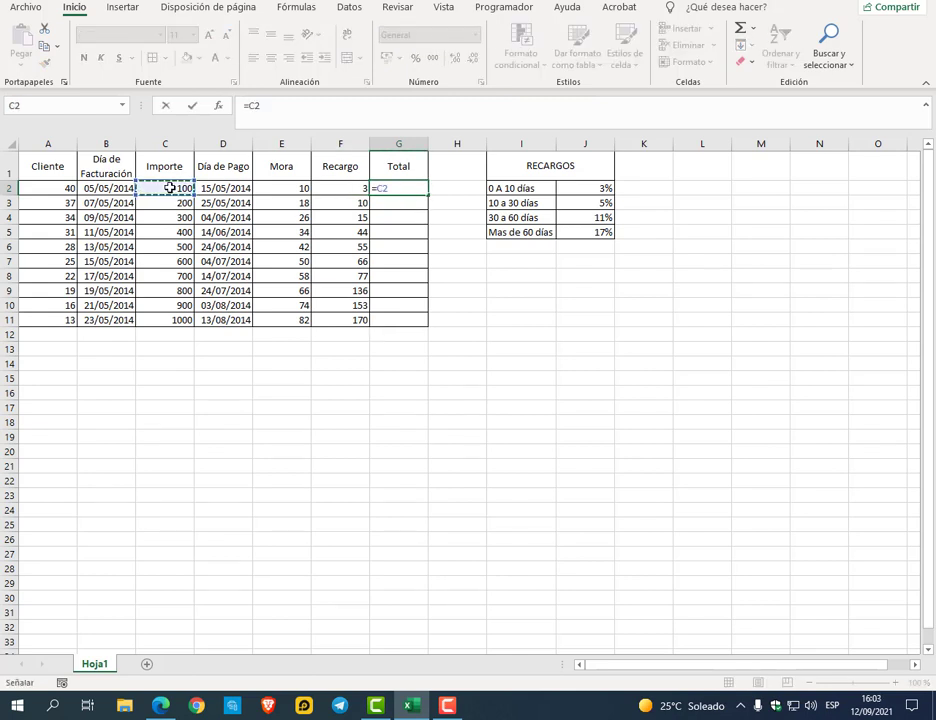
text(+)
click(326, 187)
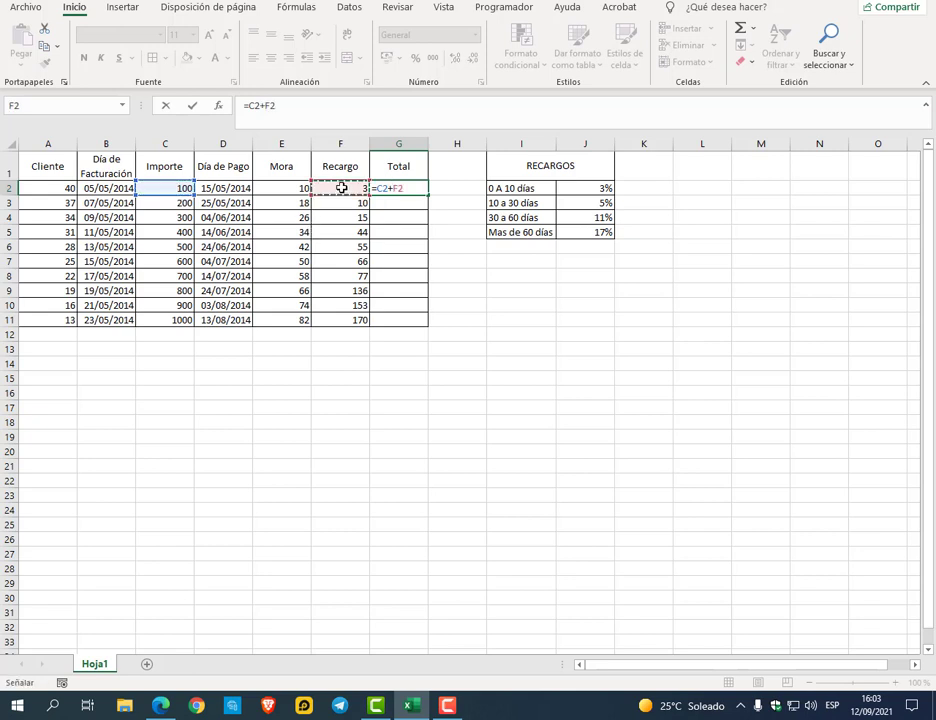
key(Return)
click(418, 188)
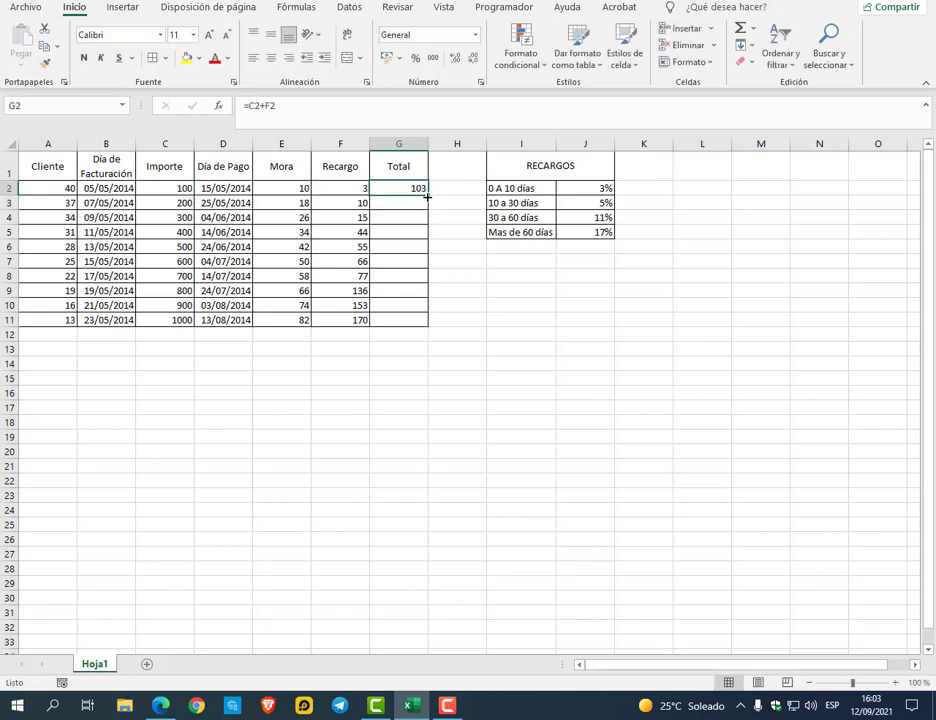
double_click(428, 197)
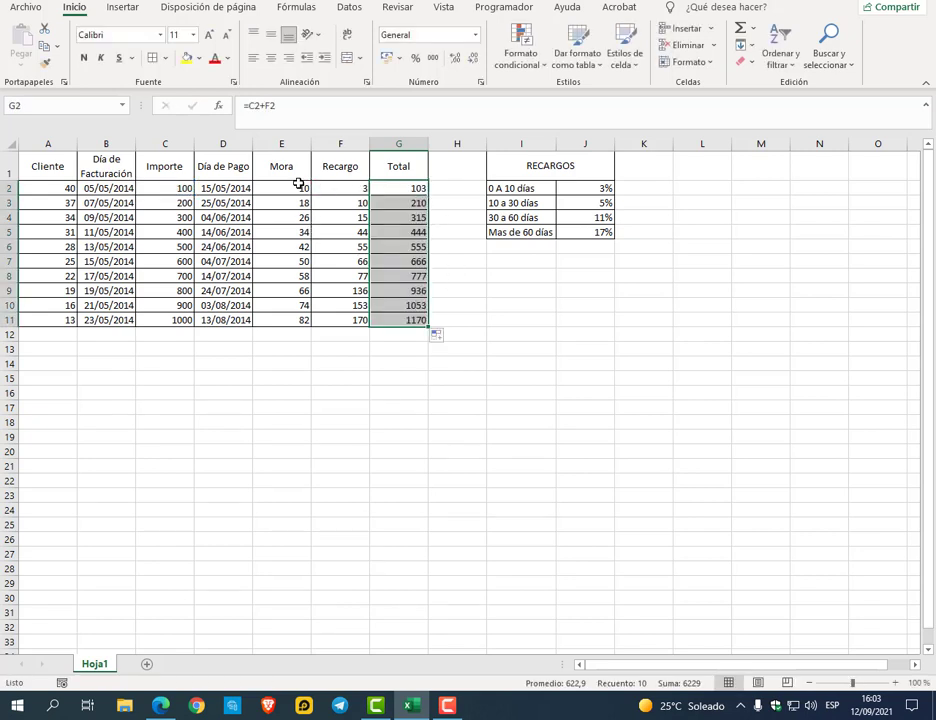
Apply the $ Español (Argentina) accounting format to Recargo and Total (F2:G11) and to Importe (C2:C11)
drag(322, 187, 397, 320)
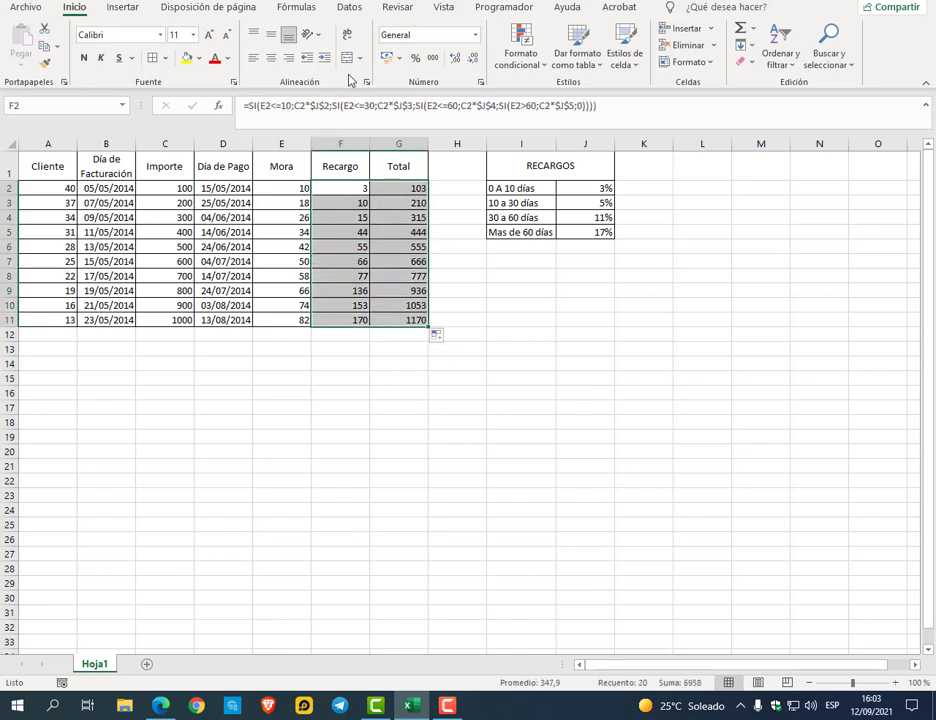
click(405, 60)
click(408, 98)
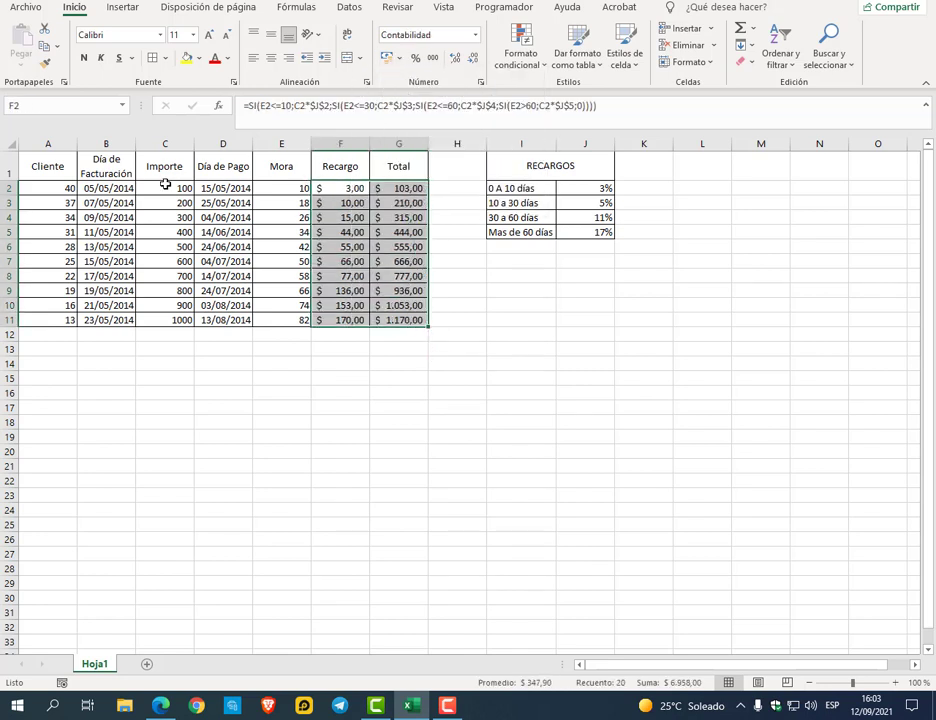
drag(165, 188, 175, 320)
click(398, 58)
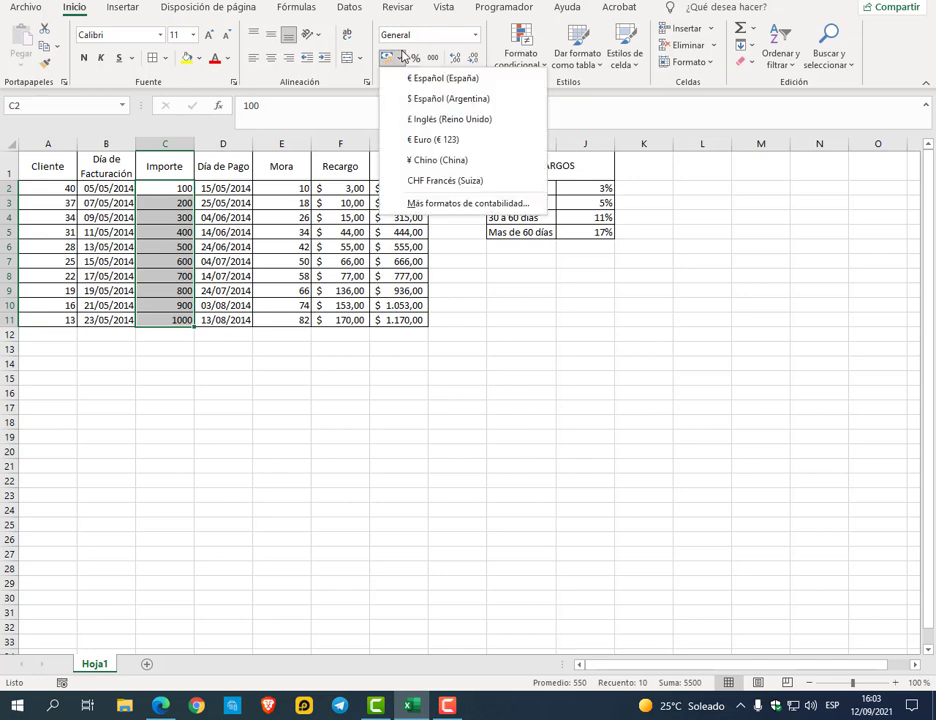
click(425, 100)
click(501, 335)
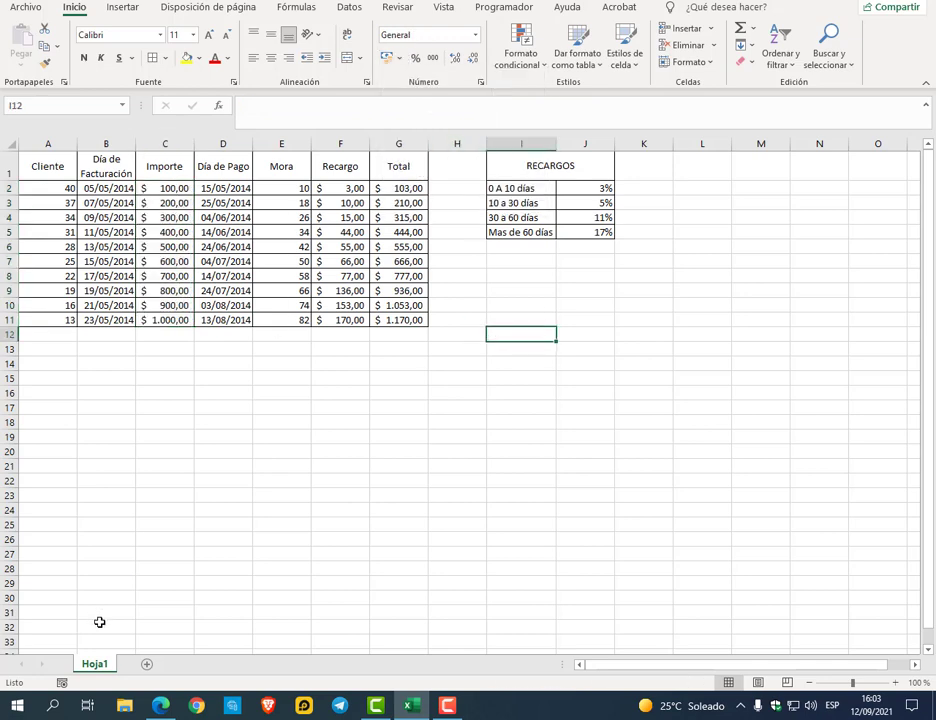
Switch to the exercise PDF in Edge and examine the PRÁCTICA Nº 9 SHUL TRAVEL'S table and its instructions
click(152, 708)
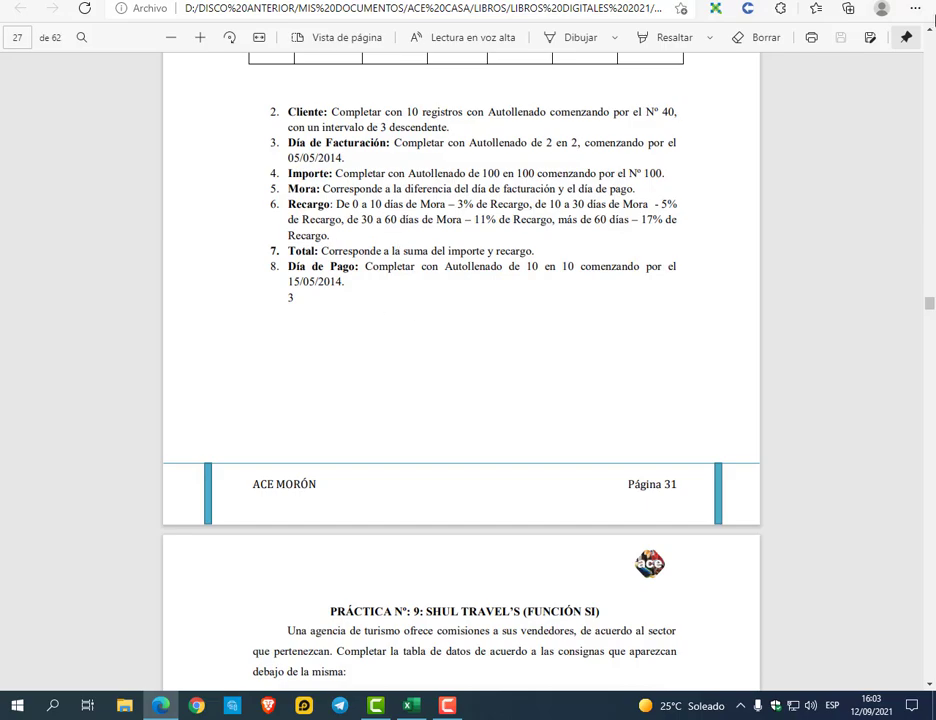
key(alt+Tab)
click(662, 277)
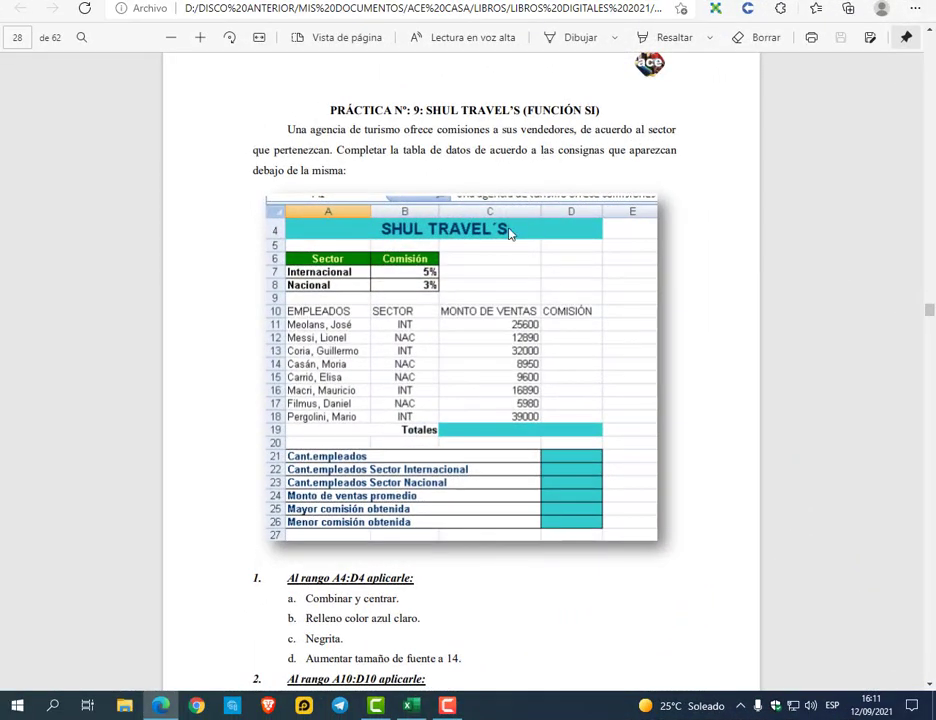
scroll(517, 232, down, 6)
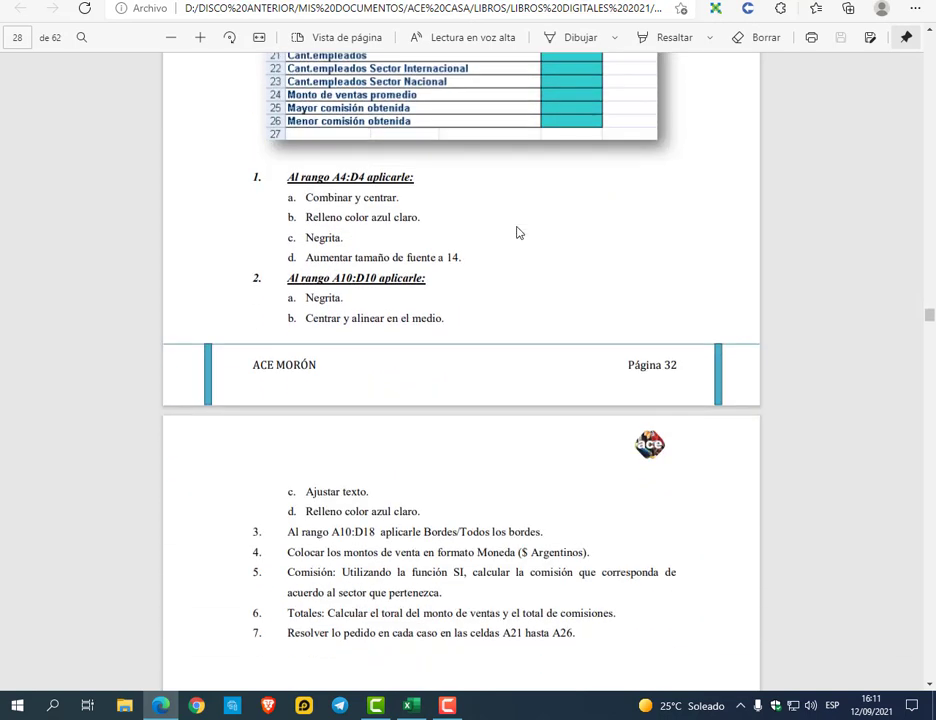
scroll(460, 194, up, 4)
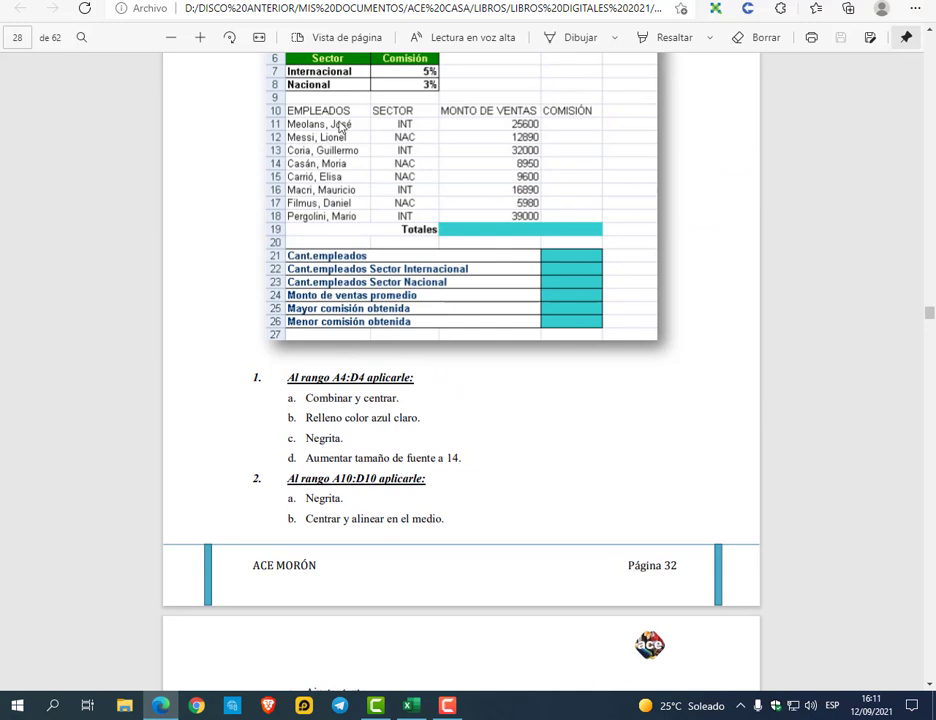
scroll(340, 127, up, 1)
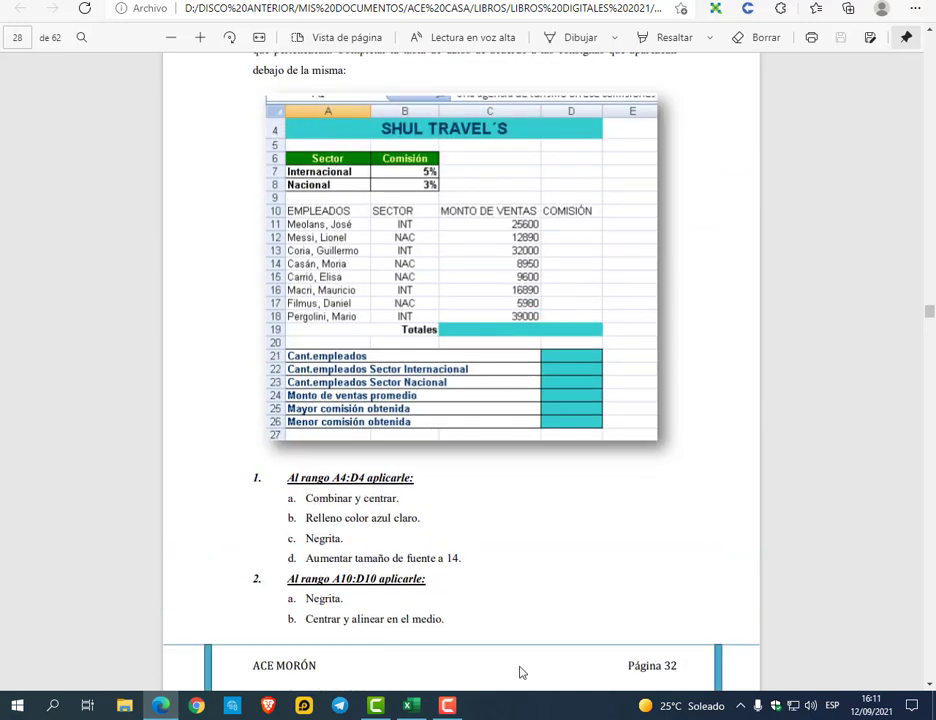
click(408, 705)
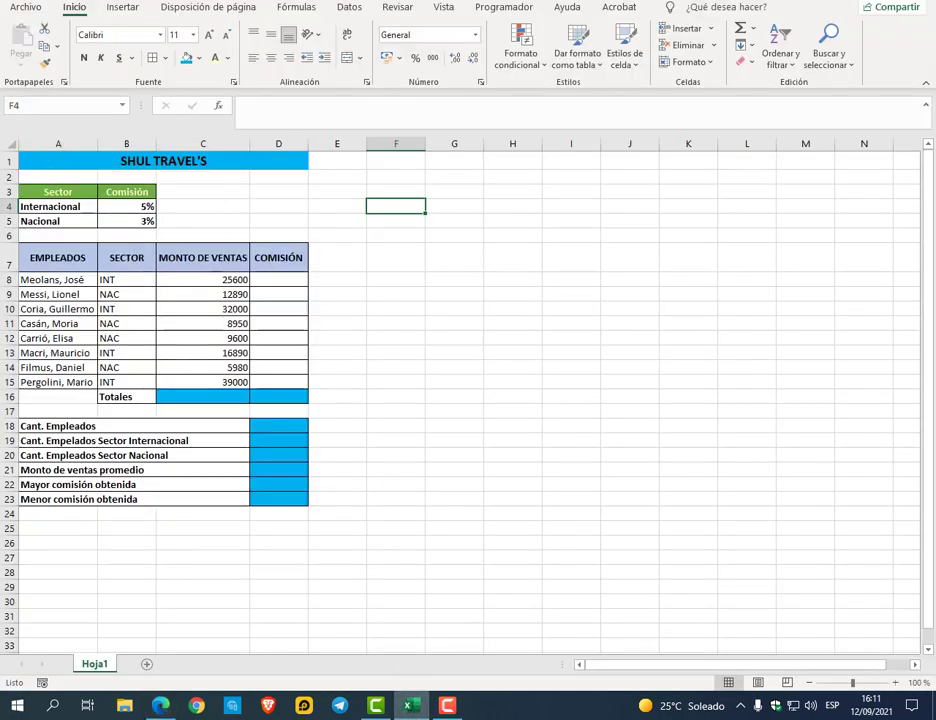
key(alt+Tab)
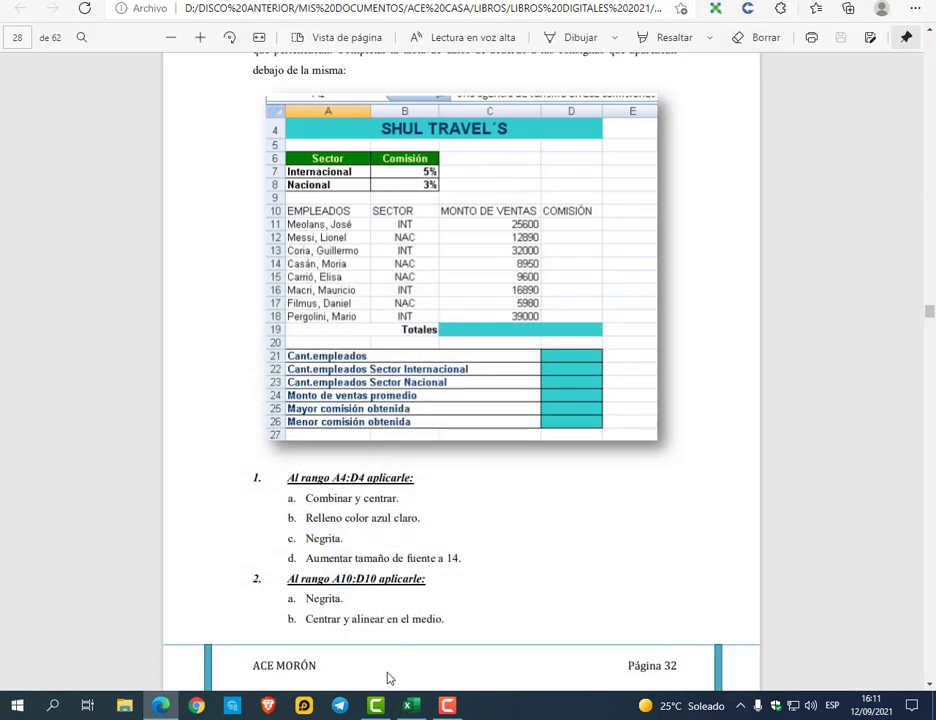
Switch to the SHUL TRAVEL'S workbook in Excel and format MONTO DE VENTAS, C8:C15, as $ Español (Argentina) accounting
click(408, 705)
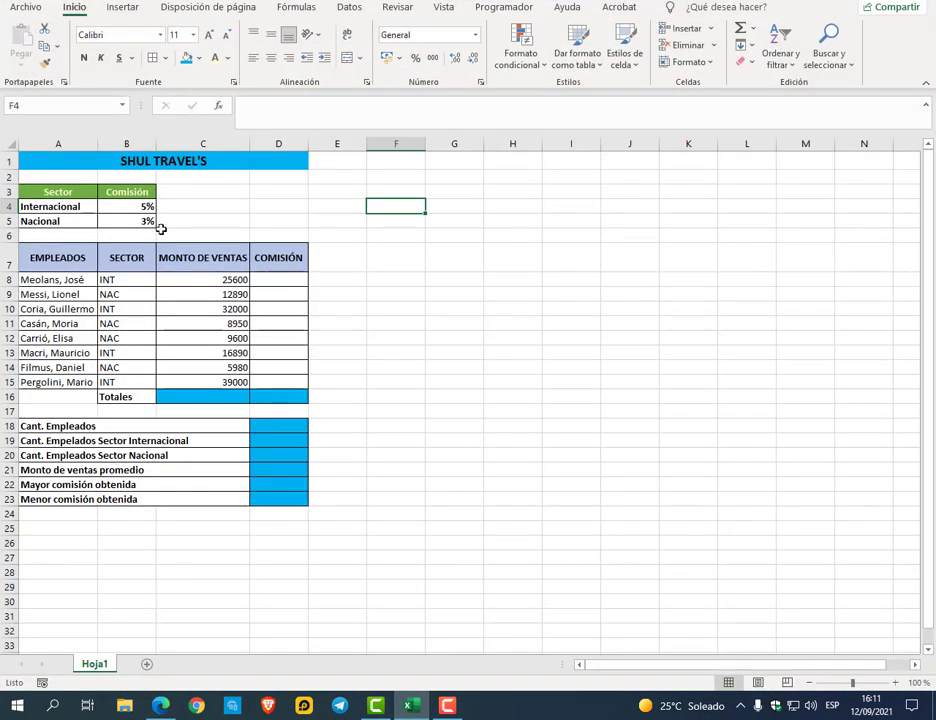
drag(230, 279, 240, 382)
click(399, 57)
click(418, 101)
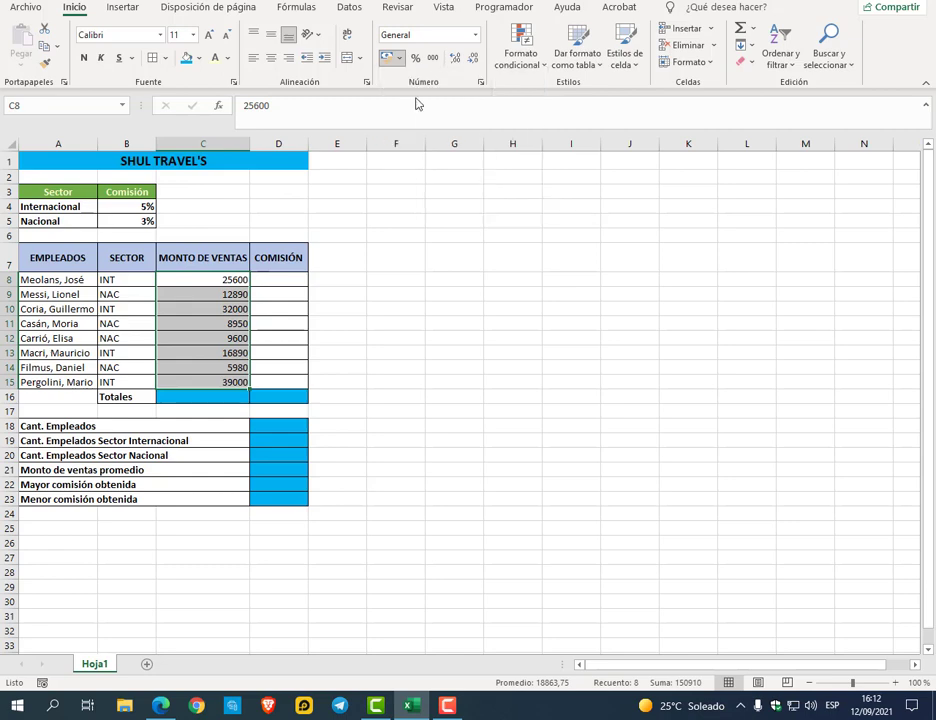
Switch to the exercise PDF in Edge and review the PRÁCTICA Nº 9 instructions for commission, totals and summary cells
click(396, 323)
click(408, 705)
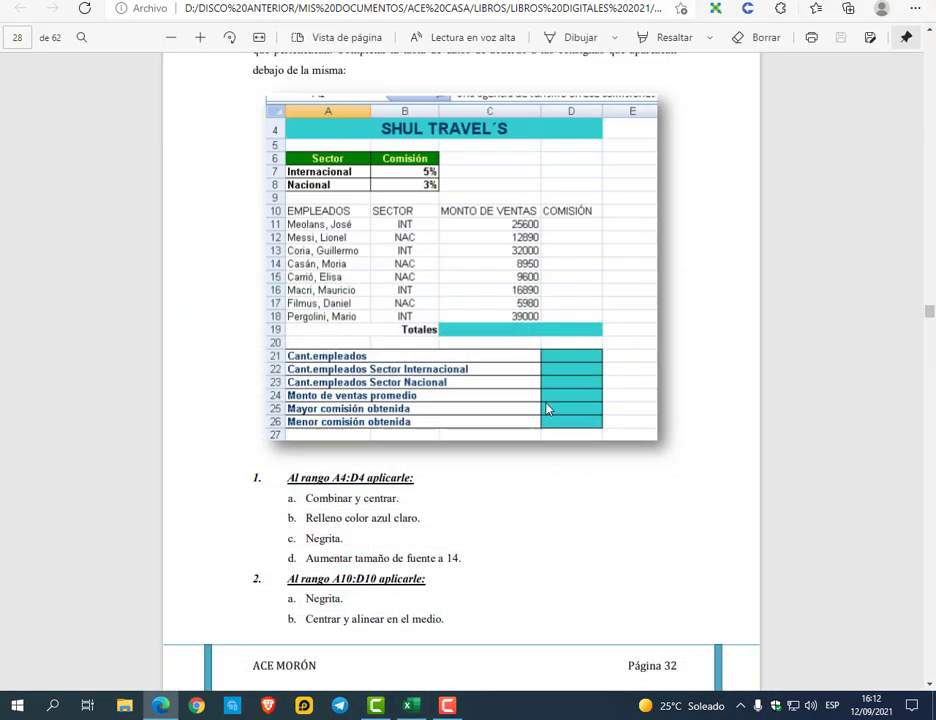
scroll(546, 408, down, 4)
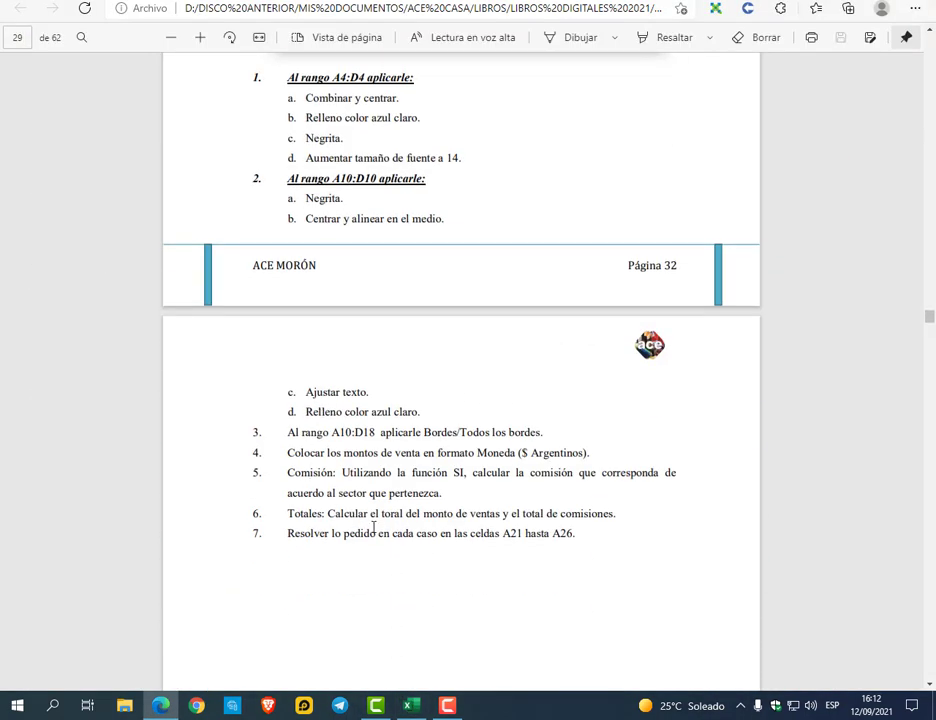
scroll(372, 470, up, 6)
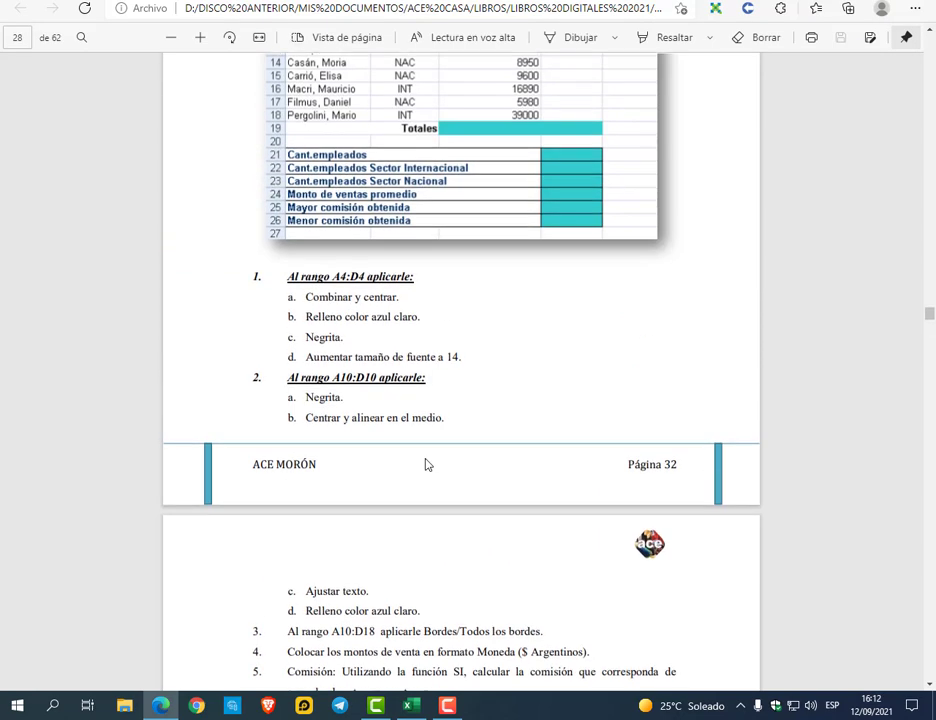
scroll(560, 333, down, 4)
scroll(583, 329, down, 2)
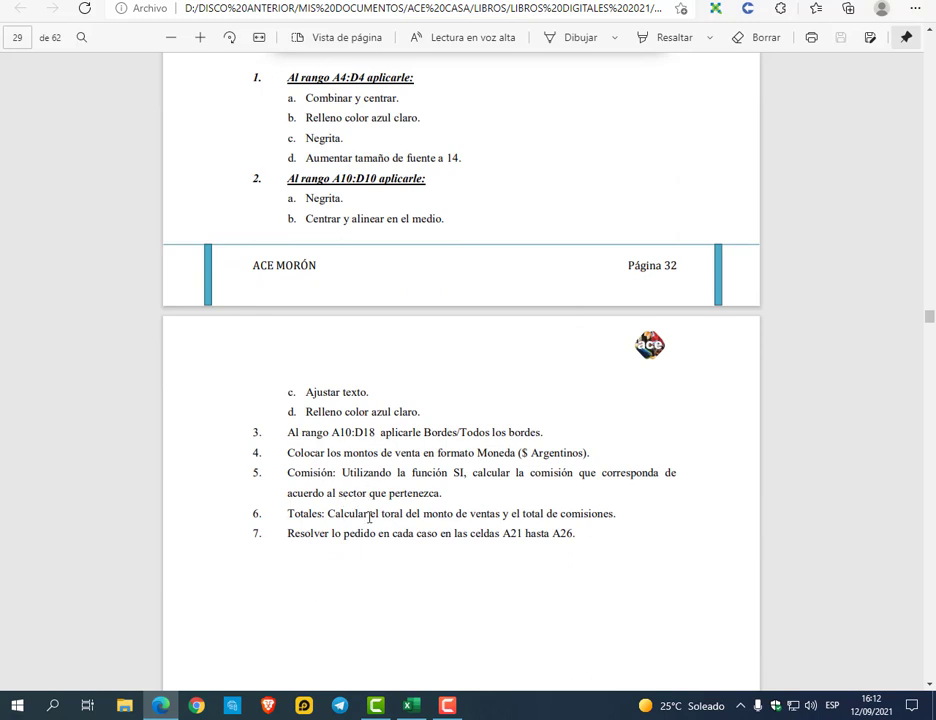
key(super+d)
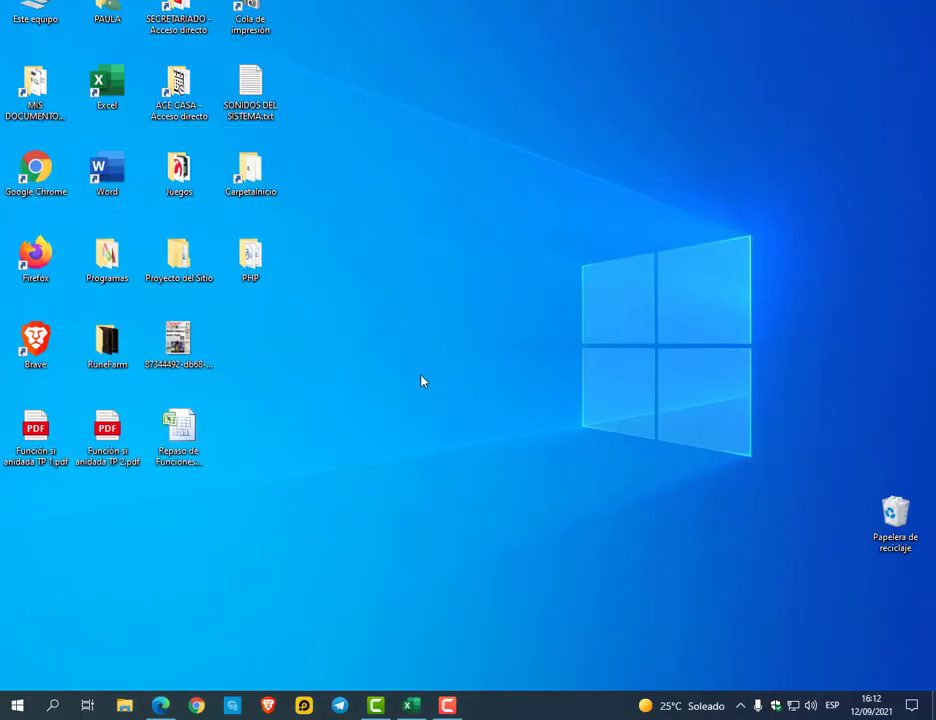
Return to the SHUL TRAVEL'S workbook in Excel and begin the Comisión formula in D8 with =SI(B8="Int";$B$4*C8; for the international sector
click(414, 708)
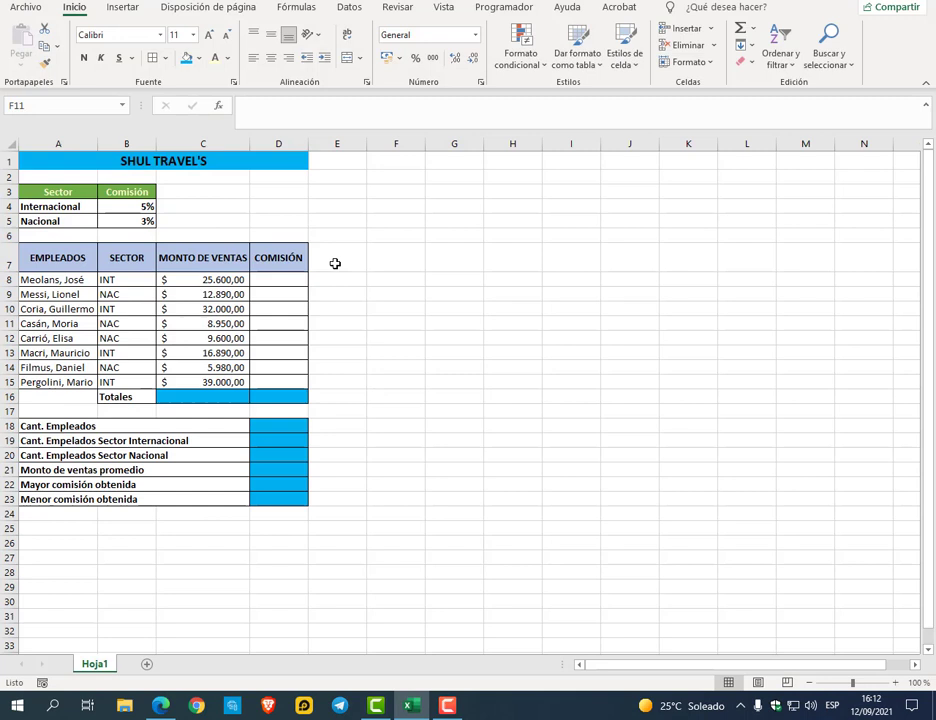
click(265, 281)
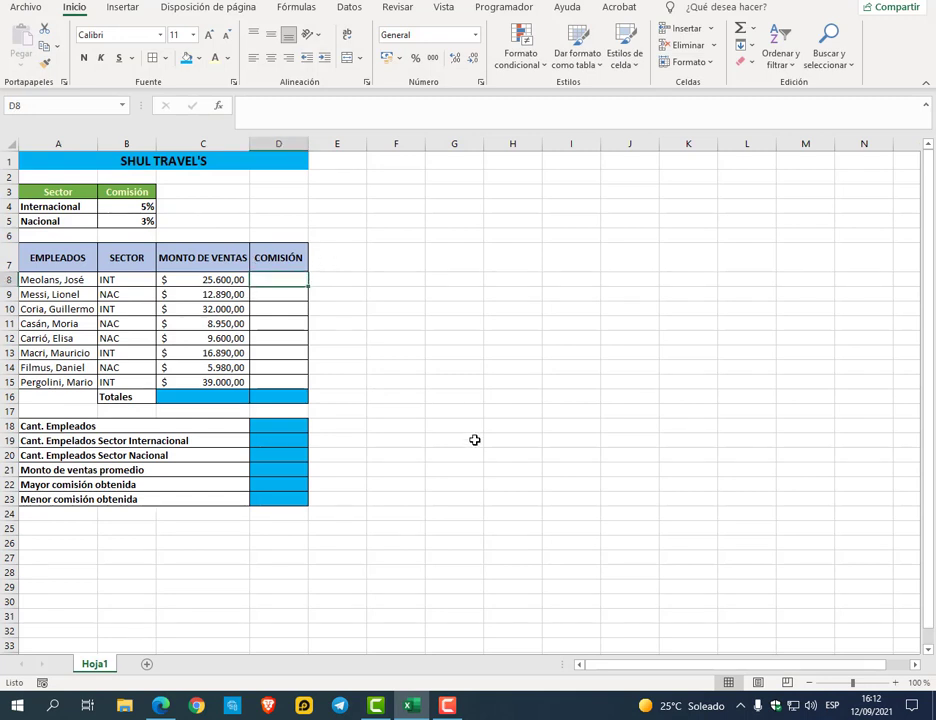
text(=)
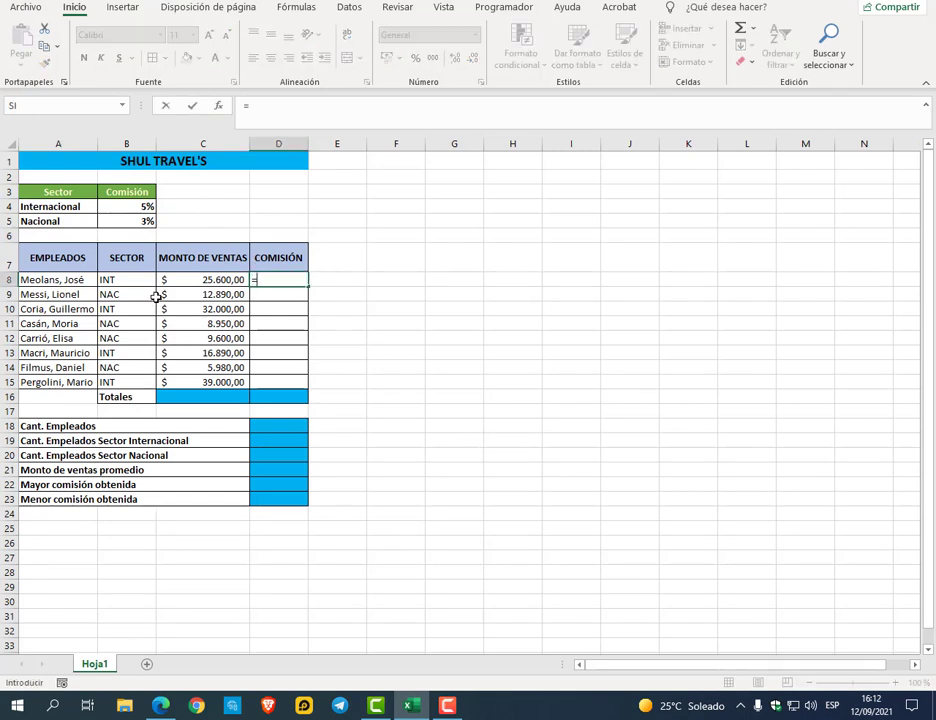
text(si()
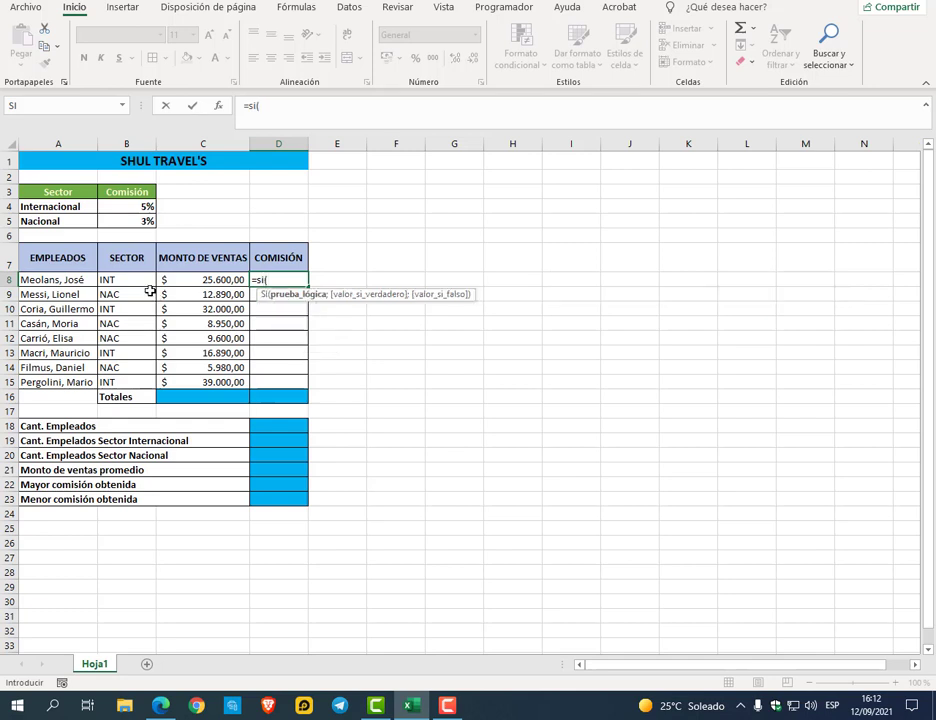
click(134, 280)
text(=")
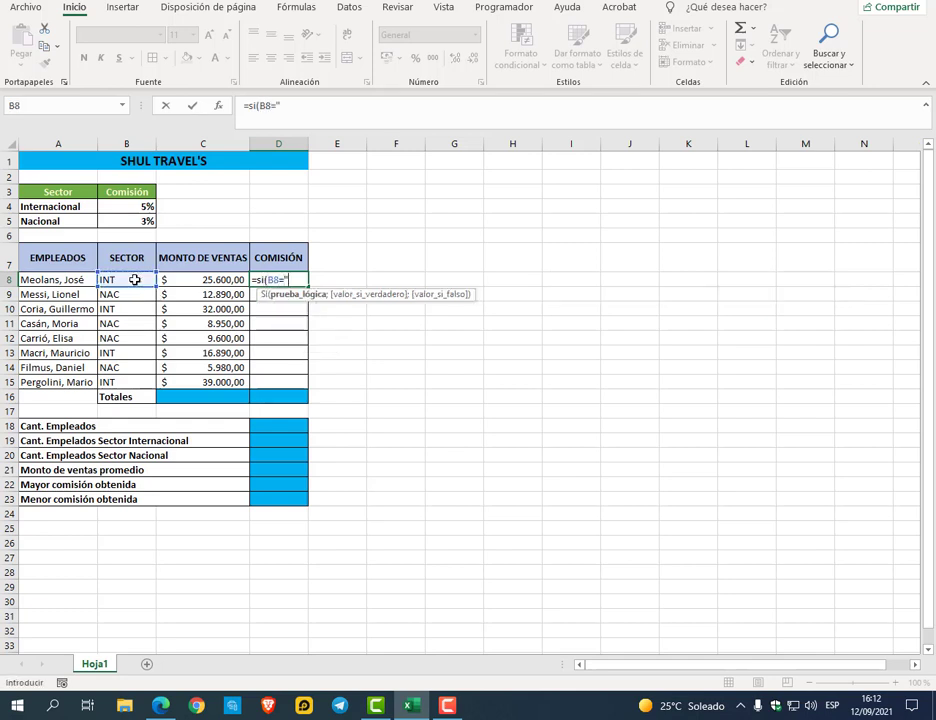
text(Inte)
text(;)
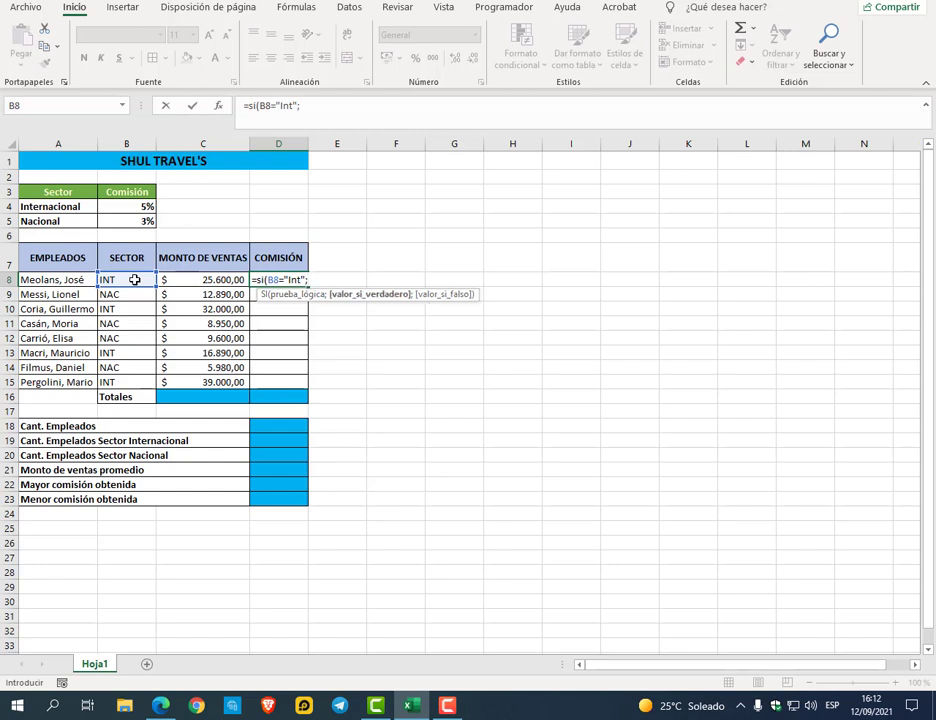
click(120, 207)
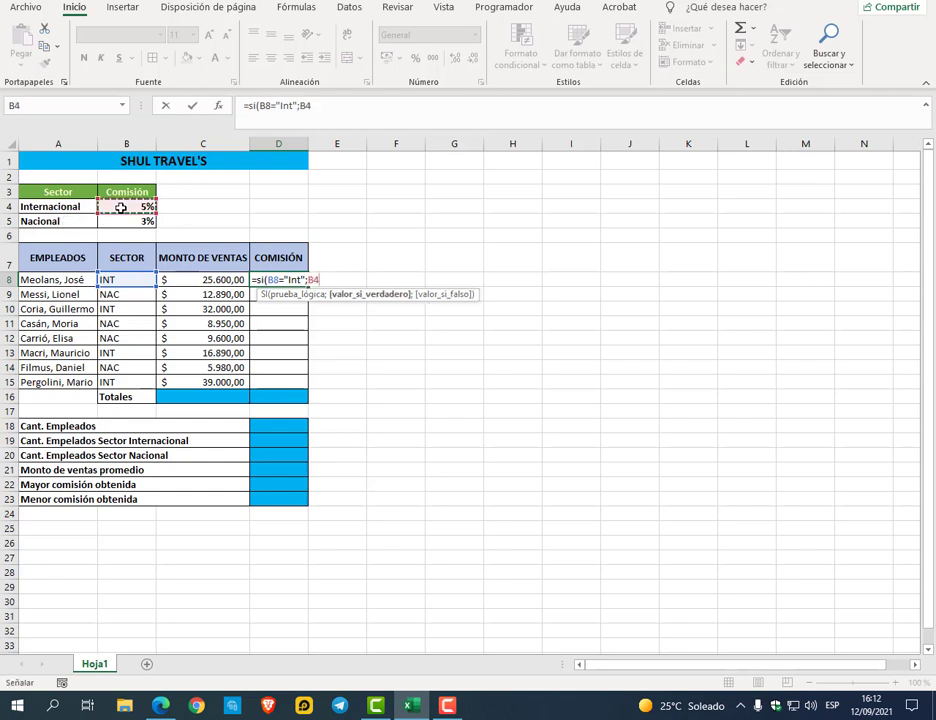
key(F4)
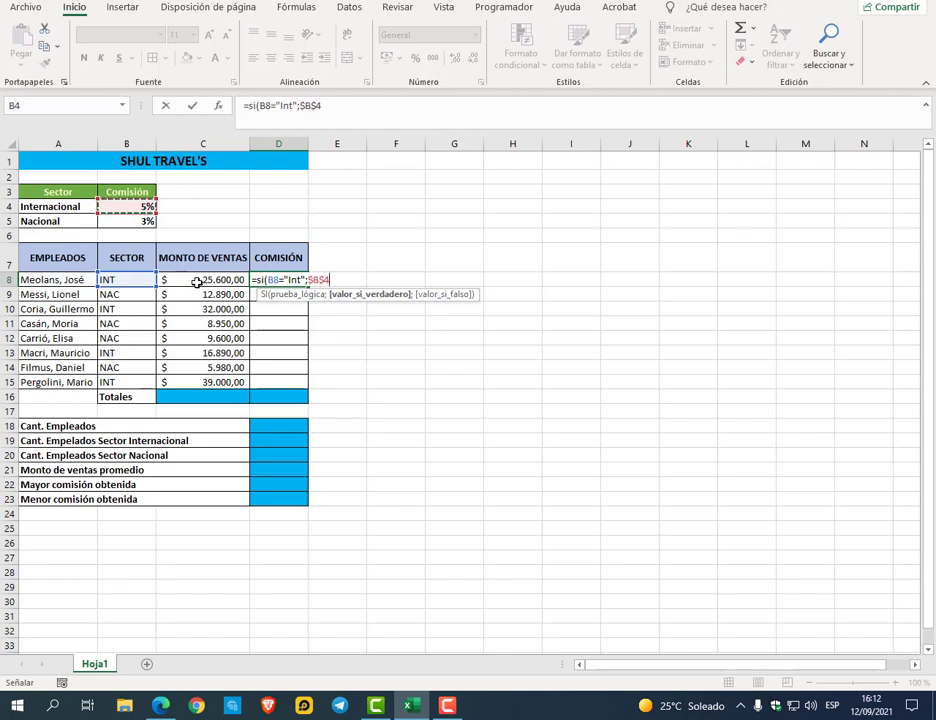
text(*)
click(197, 281)
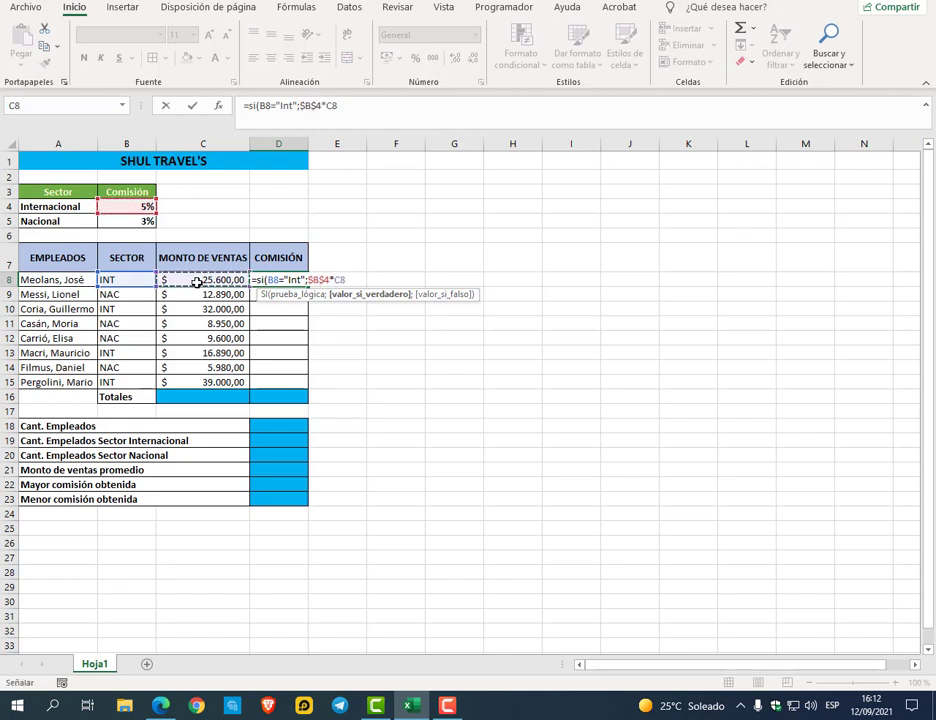
text(;)
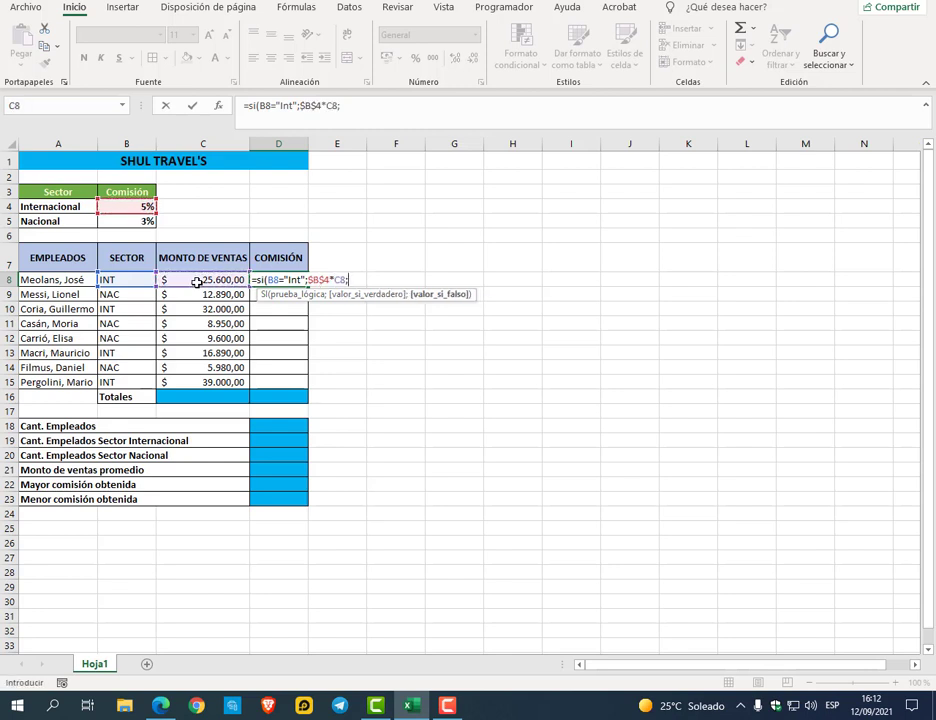
Complete the D8 formula with the nested SI(B8="Nac";$B$5*C8;0)) for the national sector
text(si)
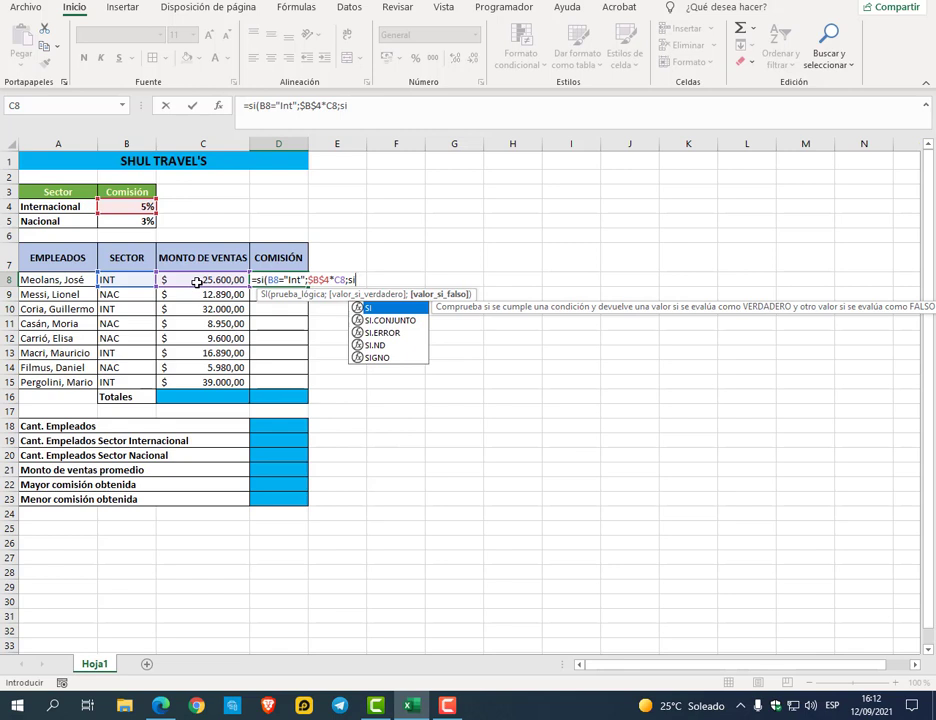
text(()
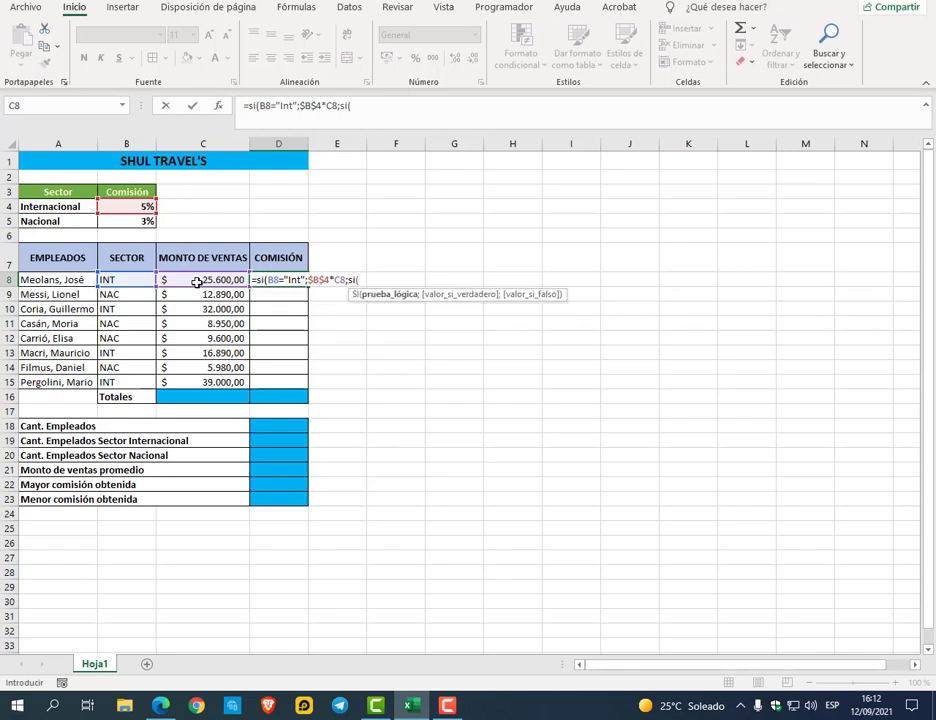
click(127, 279)
text(="Nac)
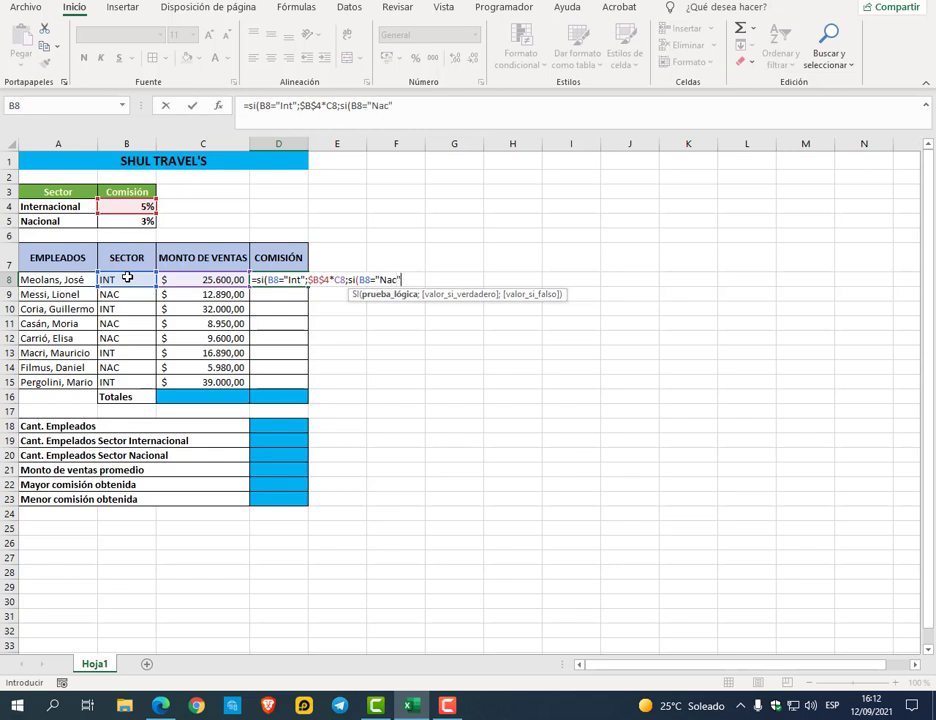
text(";)
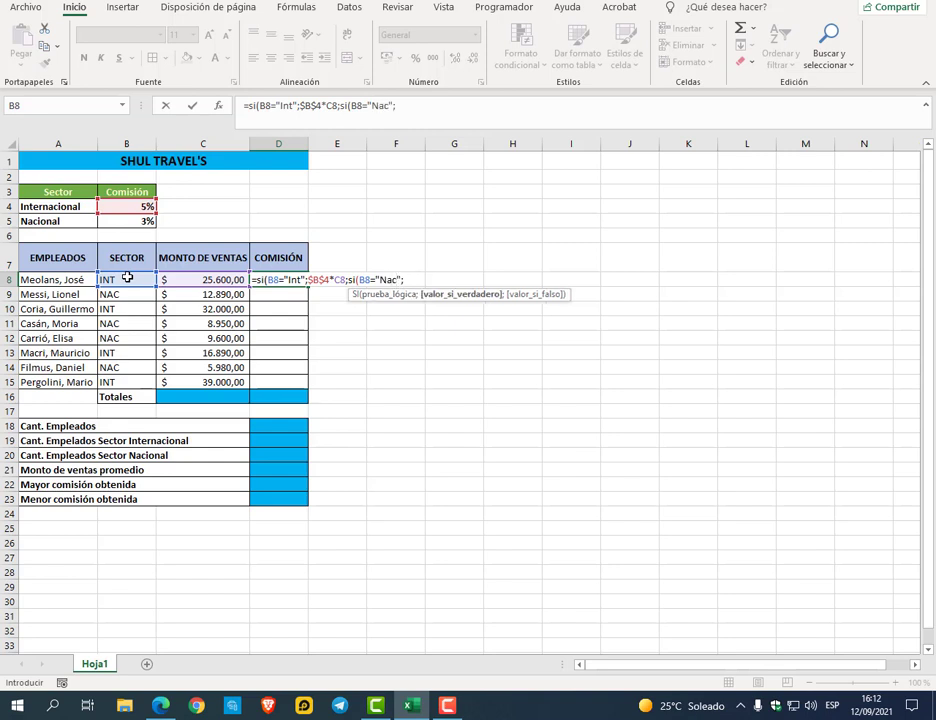
click(120, 219)
key(F4)
text(*)
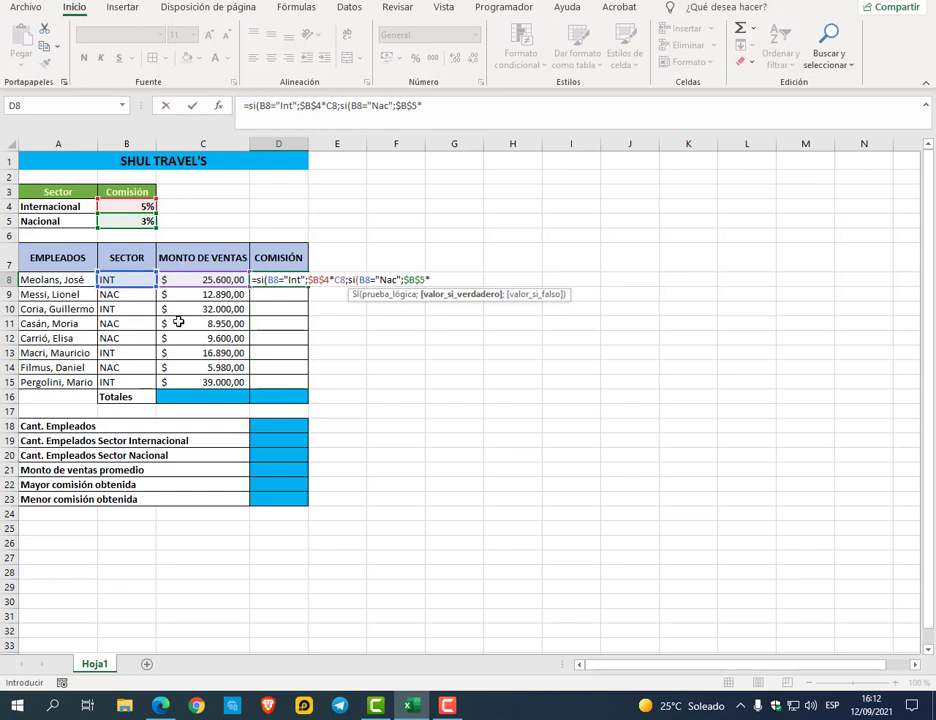
click(207, 279)
text(;)
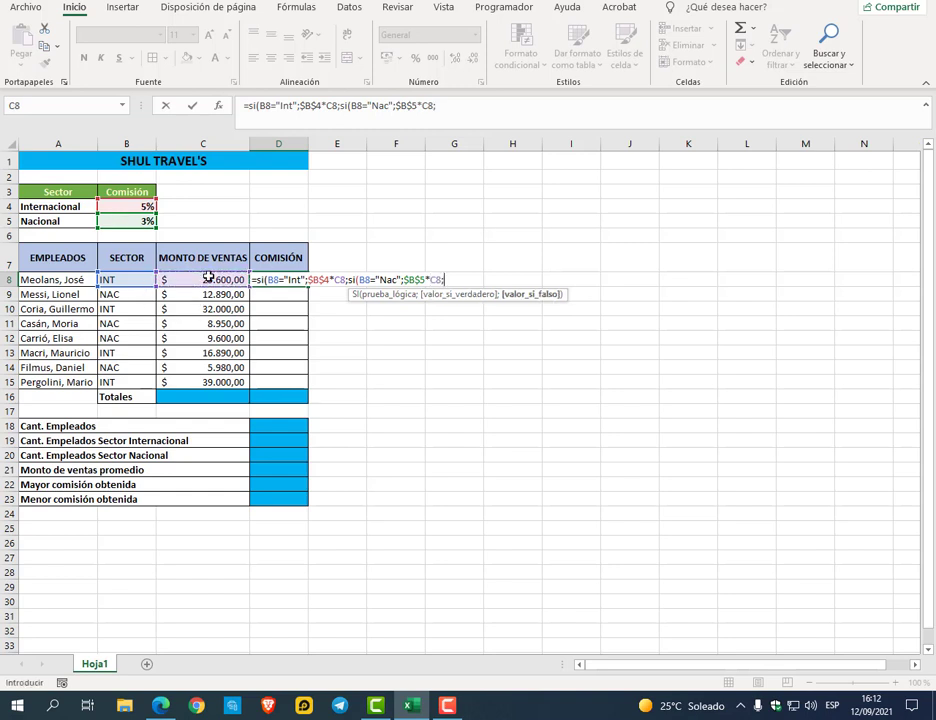
text(0))
key(Return)
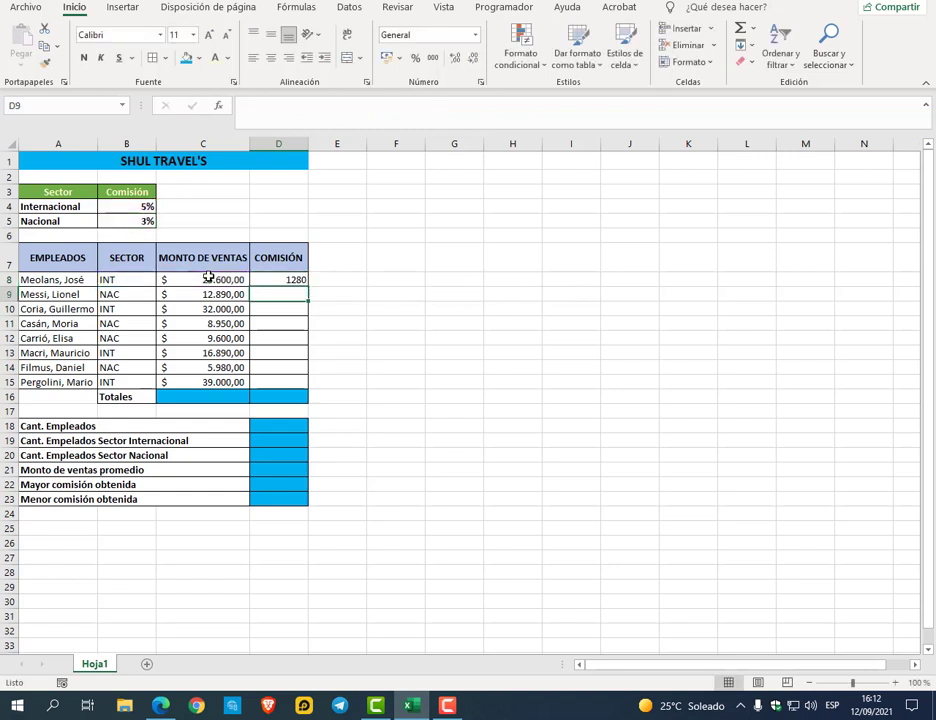
Copy the Comisión formula from D8 down to D15 and apply the $ accounting format to D8:D15
click(296, 280)
drag(307, 287, 297, 385)
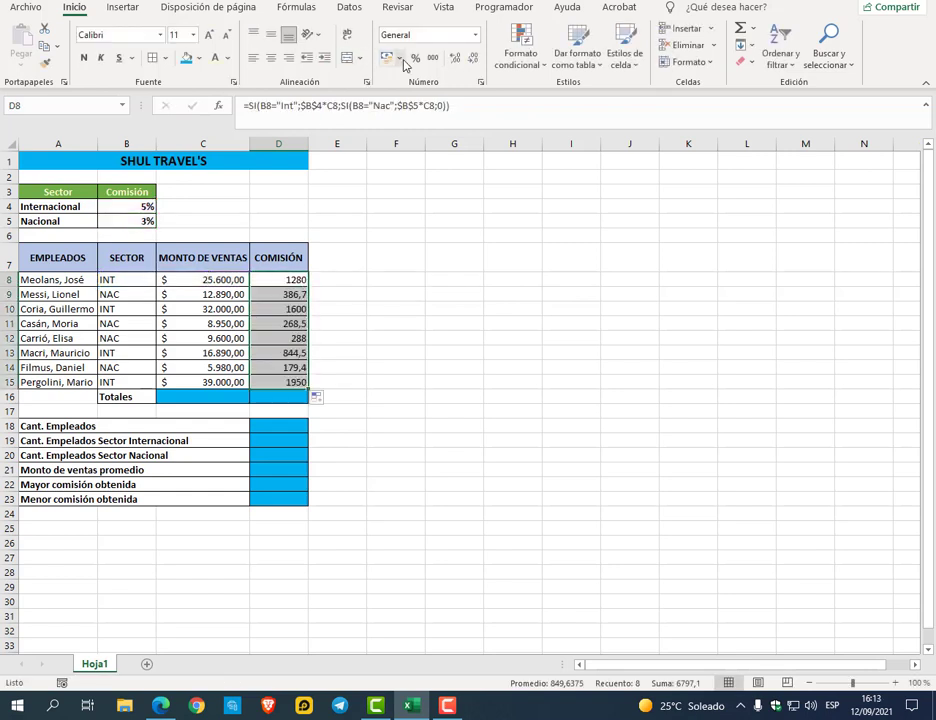
click(398, 57)
click(407, 98)
click(200, 516)
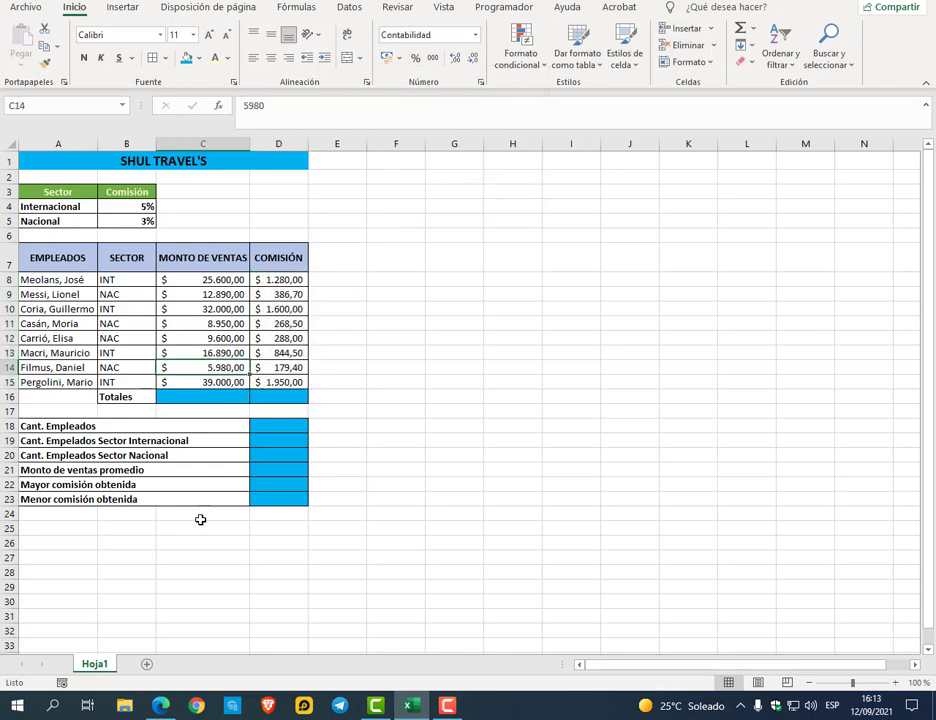
Check the Totales instruction in the Edge PDF, return to Excel and sum MONTO DE VENTAS and COMISIÓN into C16:D16 with AutoSum
key(alt+Tab)
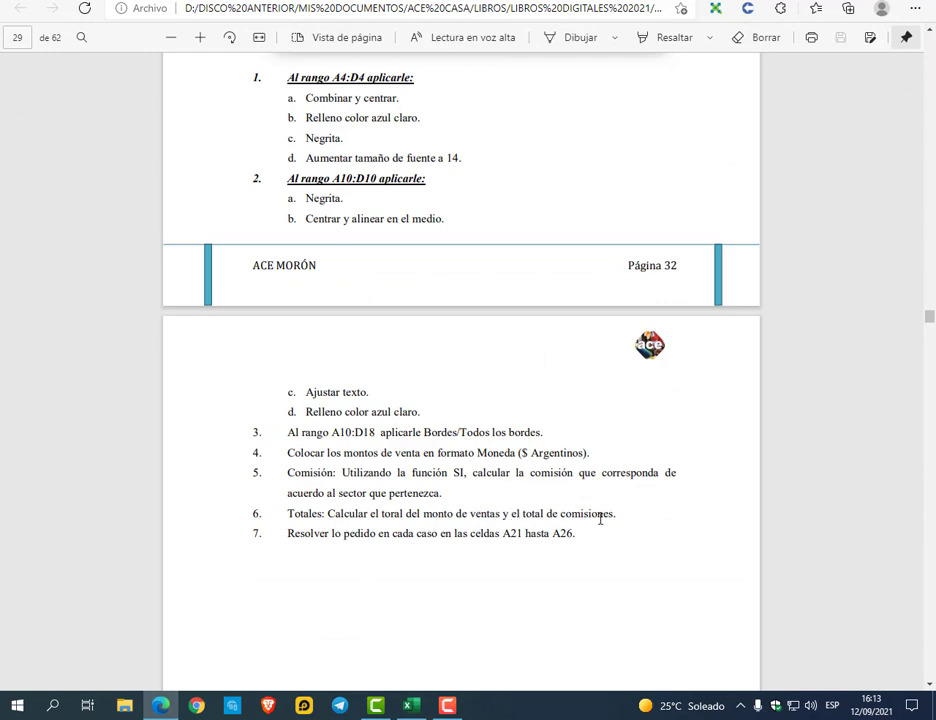
key(alt+Tab)
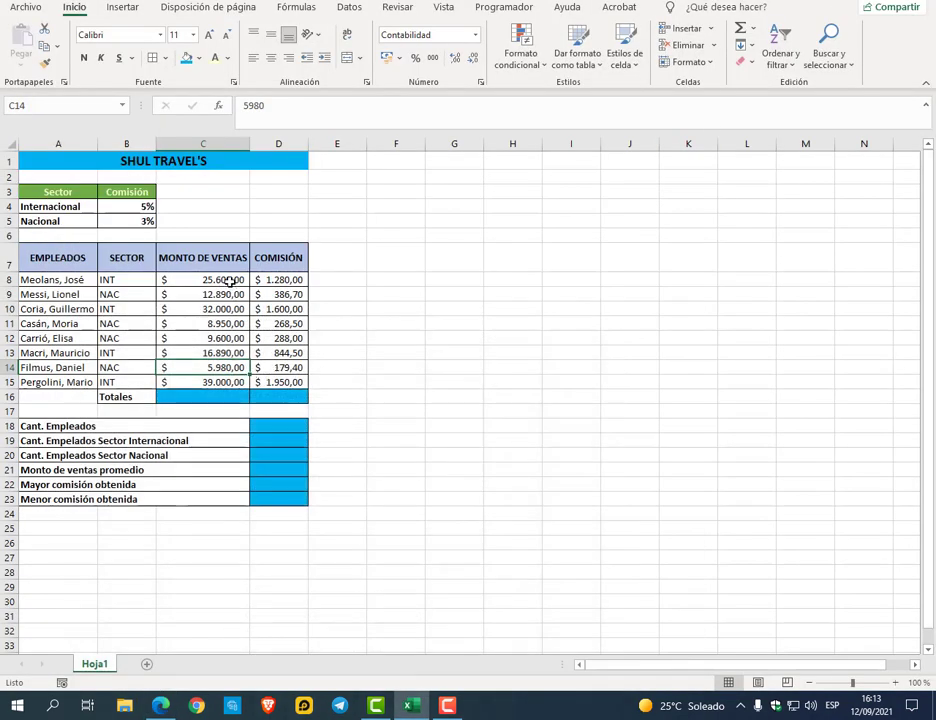
drag(217, 280, 278, 395)
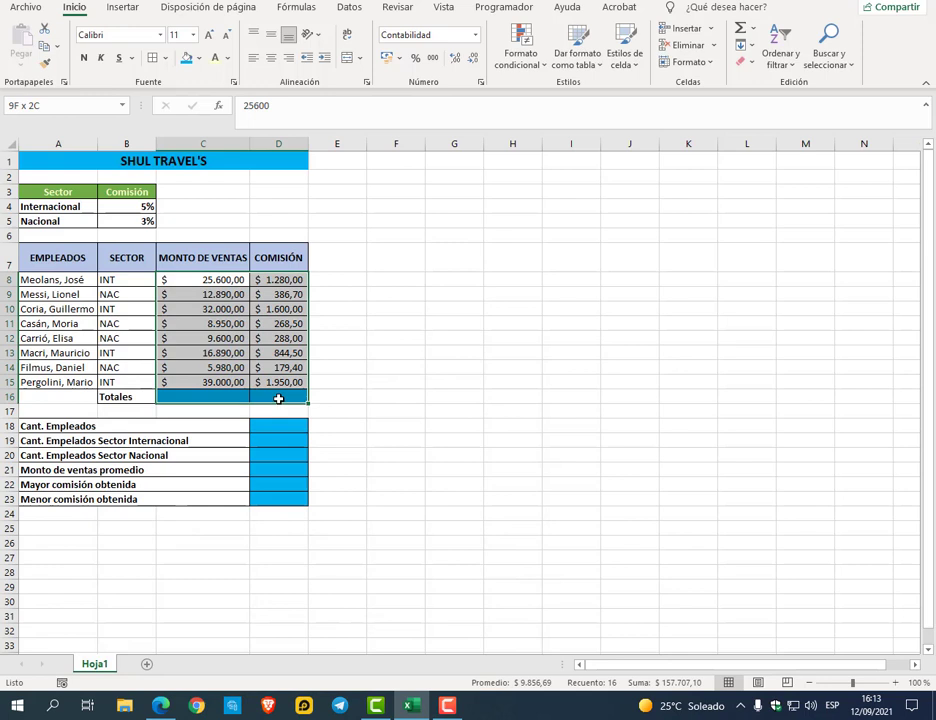
click(740, 27)
click(352, 383)
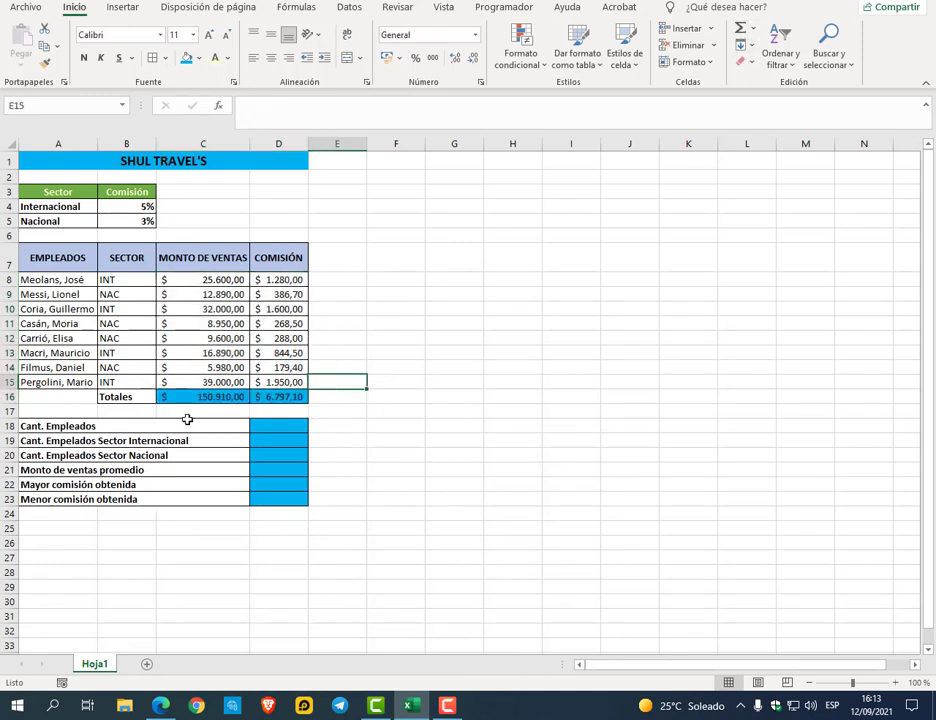
Calculate Cant. Empleados in D18 with =CONTARA(A8:A15)
click(276, 428)
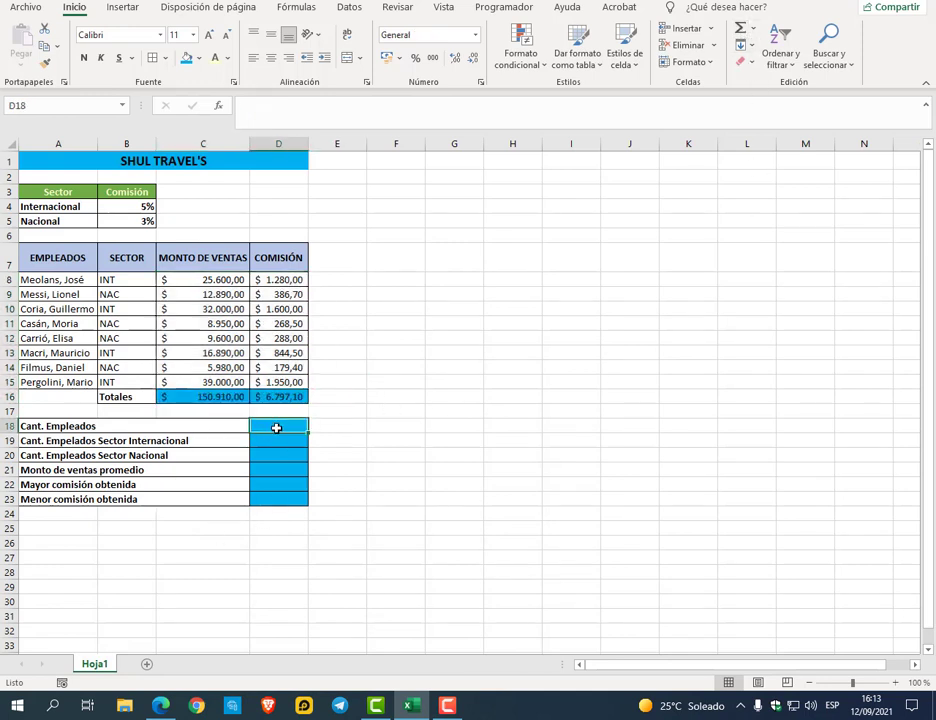
text(=contara)
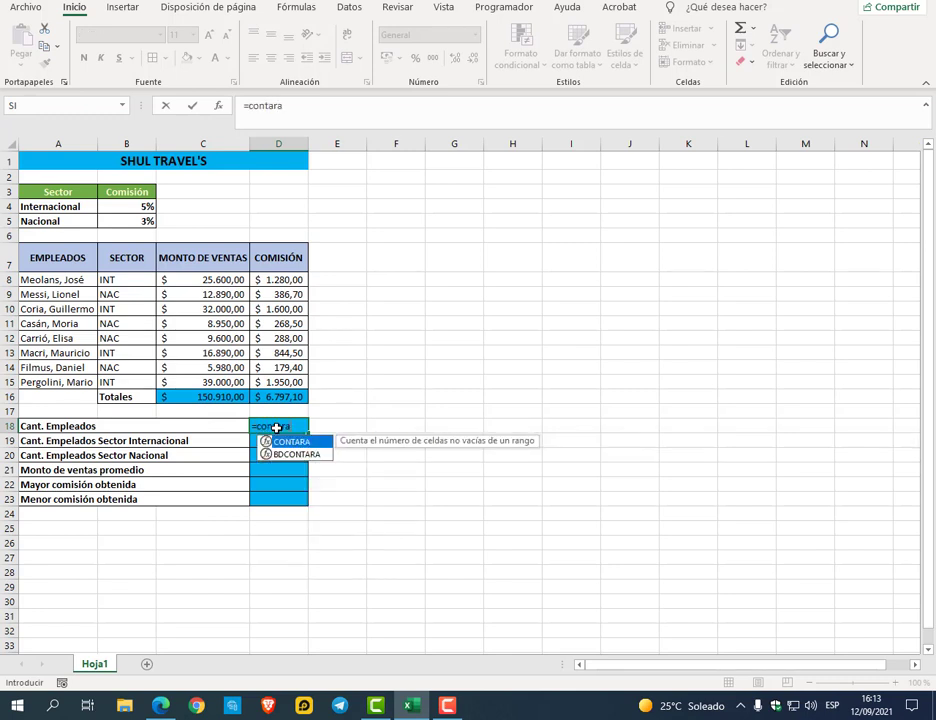
double_click(310, 443)
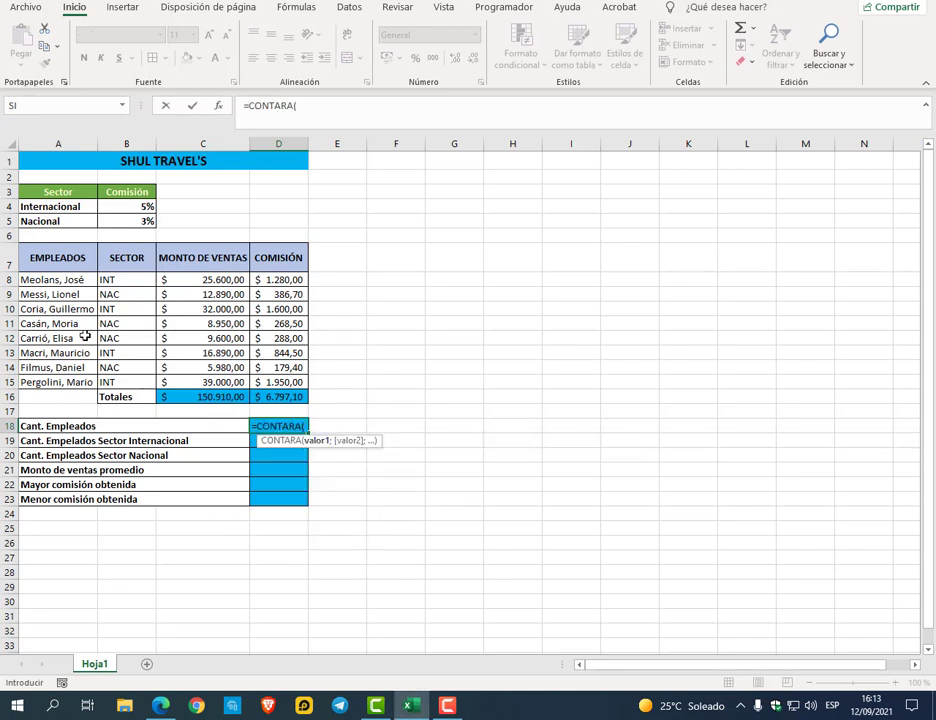
drag(66, 280, 70, 380)
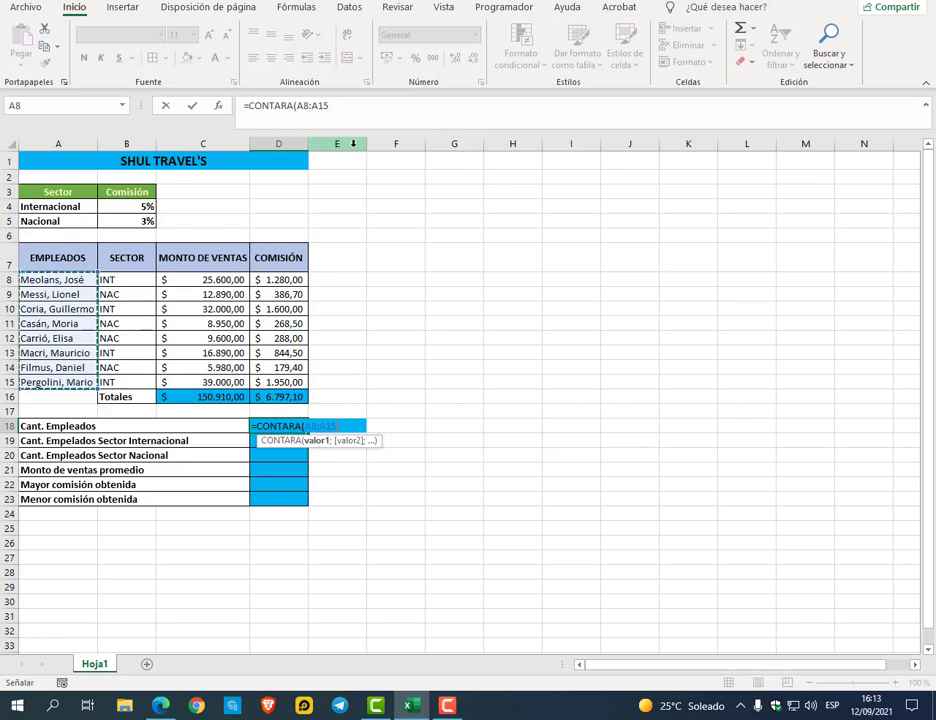
click(354, 110)
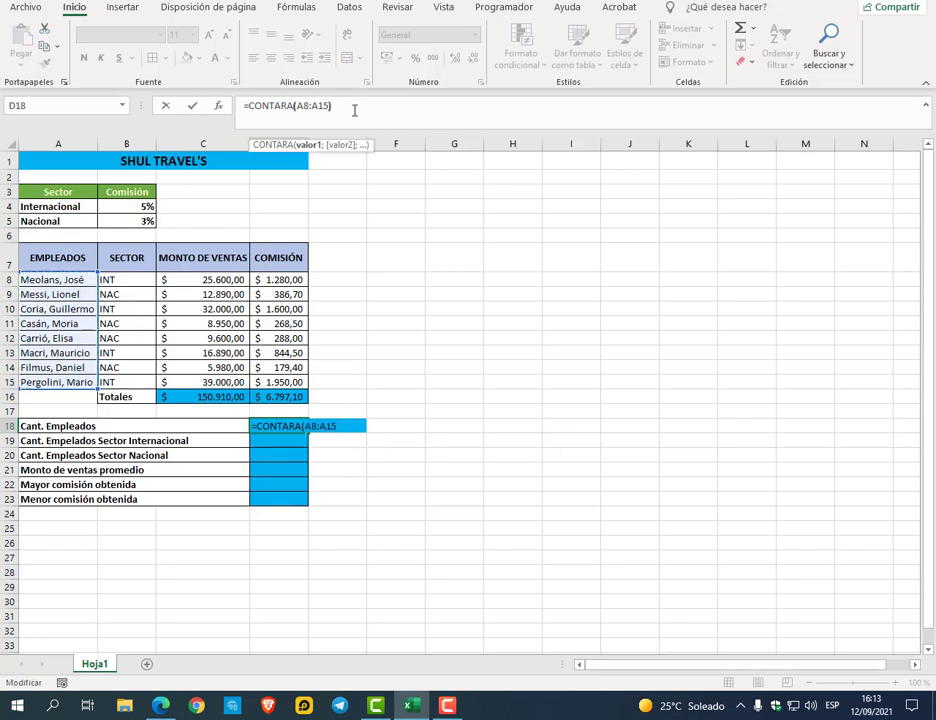
key(Return)
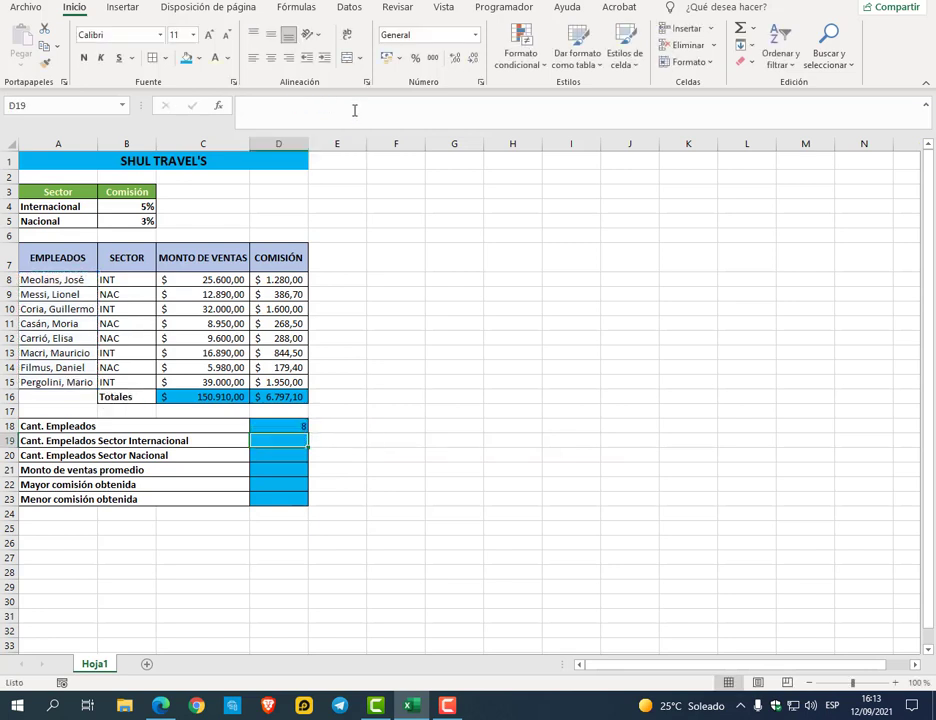
Calculate Cant. Empleados Sector Internacional in D19 with =CONTAR.SI(B8:B15;"Int")
text(=con)
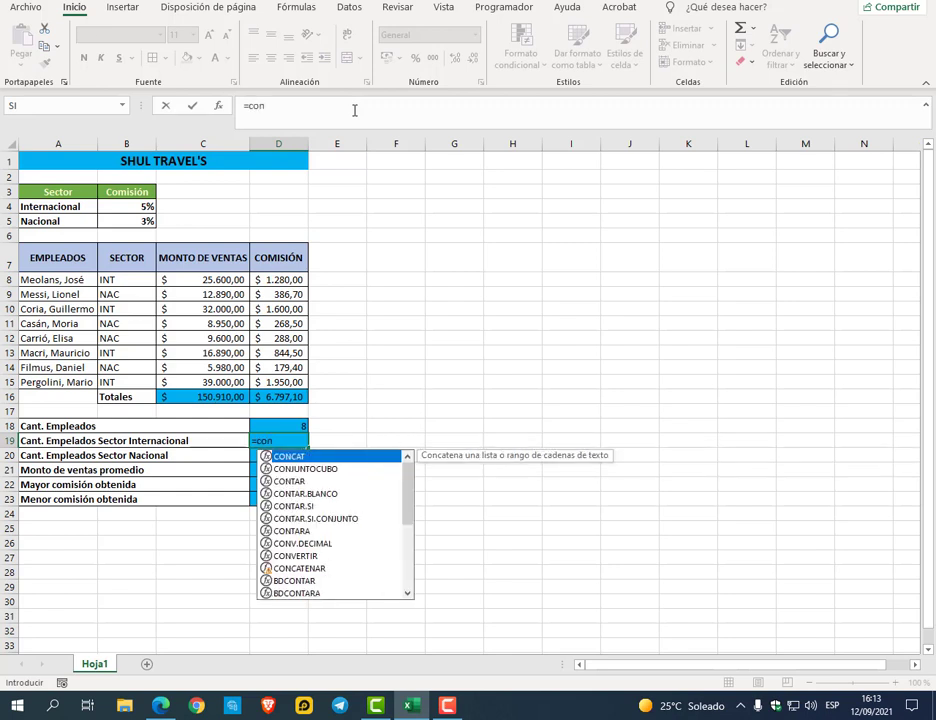
double_click(293, 505)
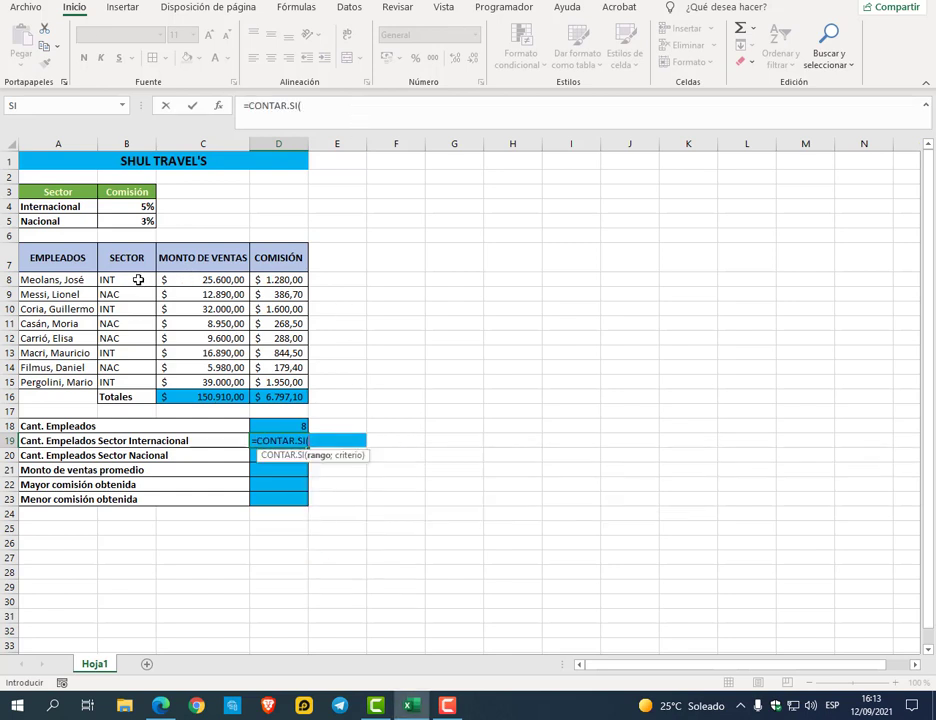
drag(134, 278, 139, 382)
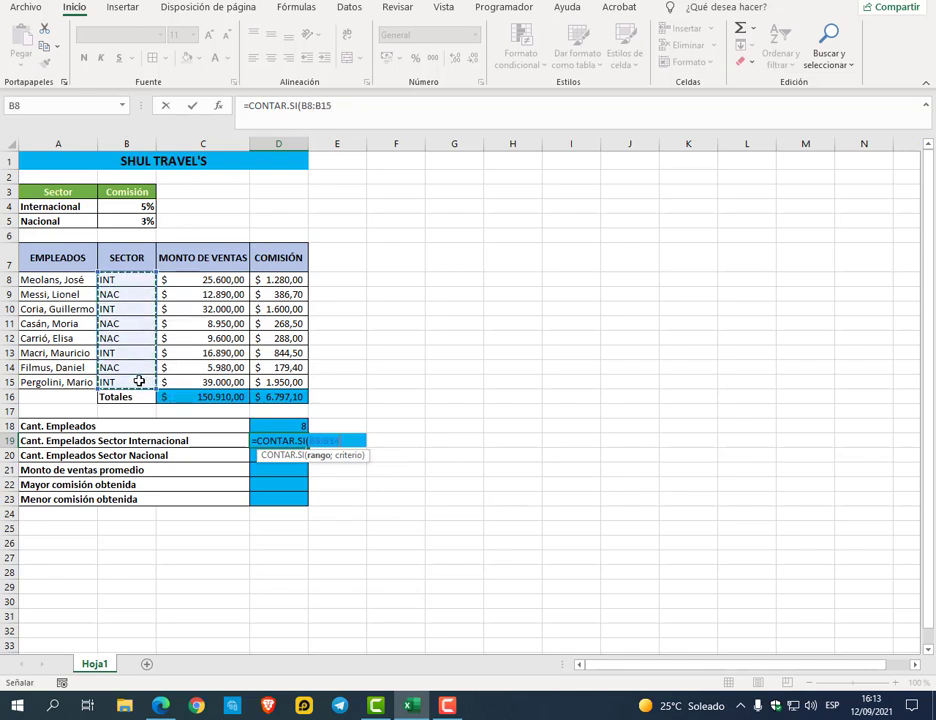
text(;"In)
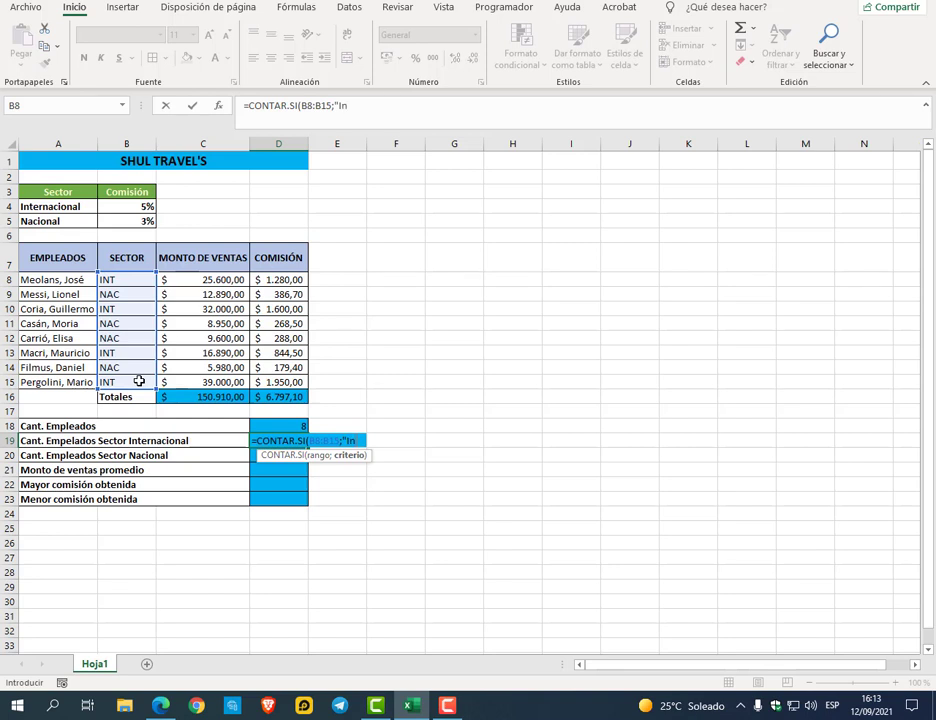
text(t"))
key(Return)
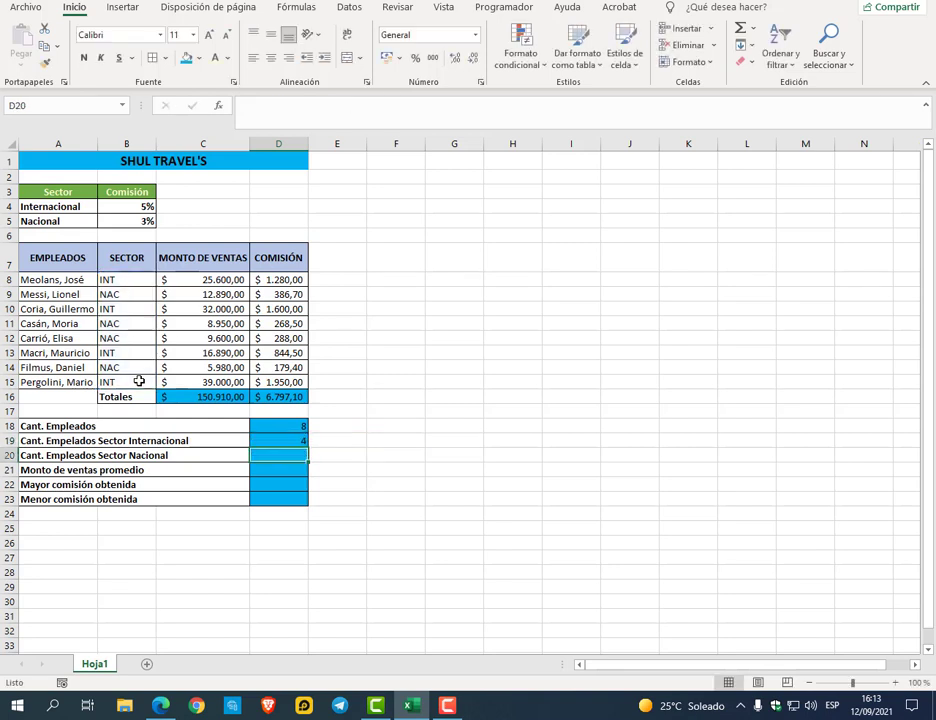
Give the summary cells D18:D23 a very light blue fill and bold text
drag(292, 430, 290, 499)
click(199, 58)
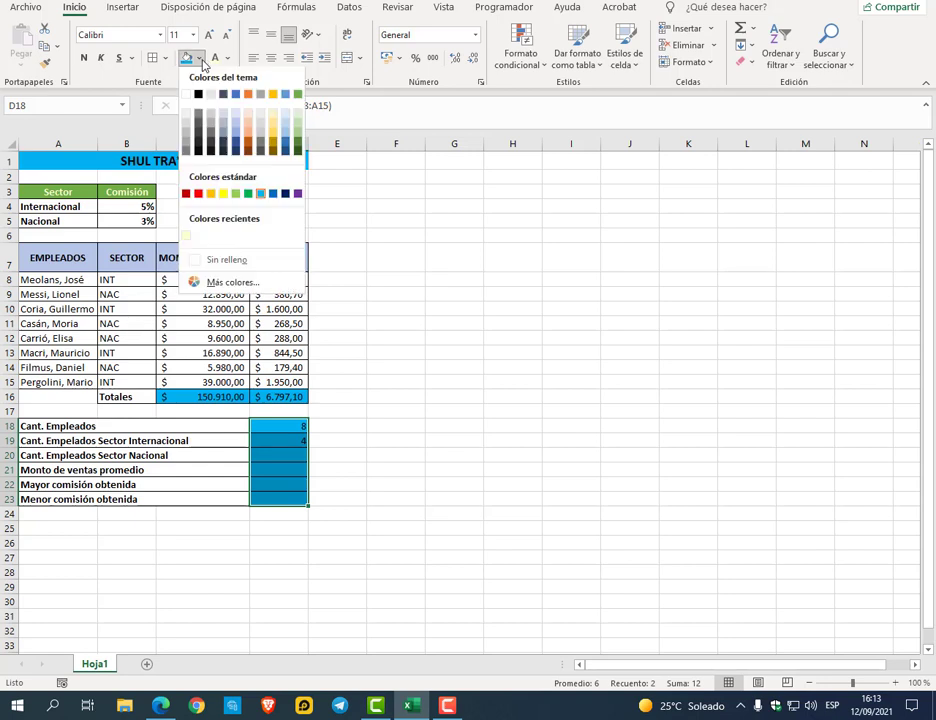
click(285, 121)
click(84, 57)
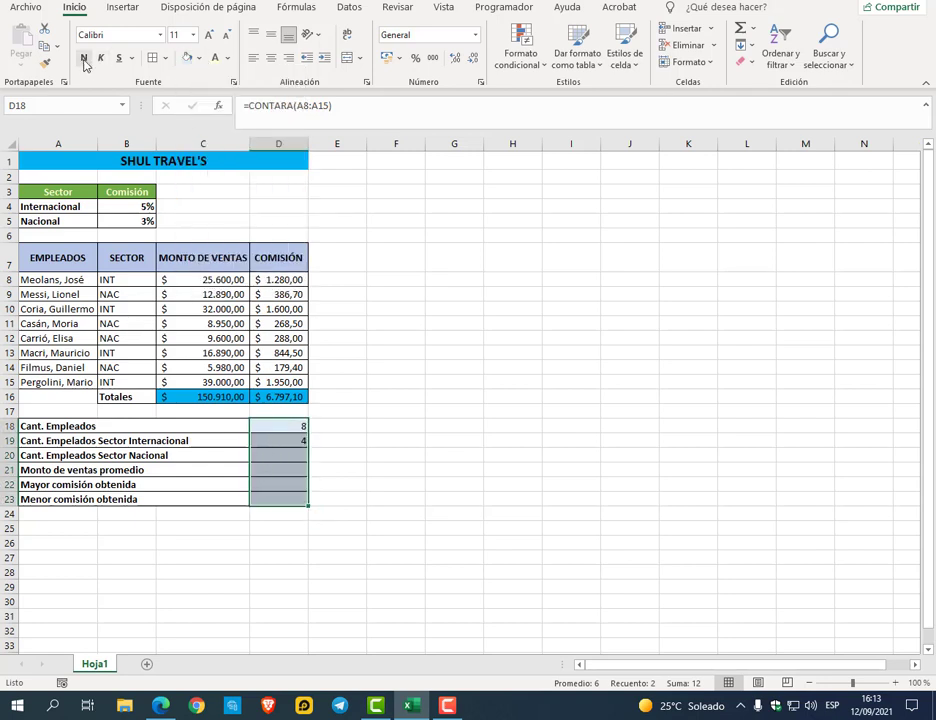
Calculate Cant. Empleados Sector Nacional in D20 with =CONTAR.SI(B8:B15;"Nac")
click(292, 457)
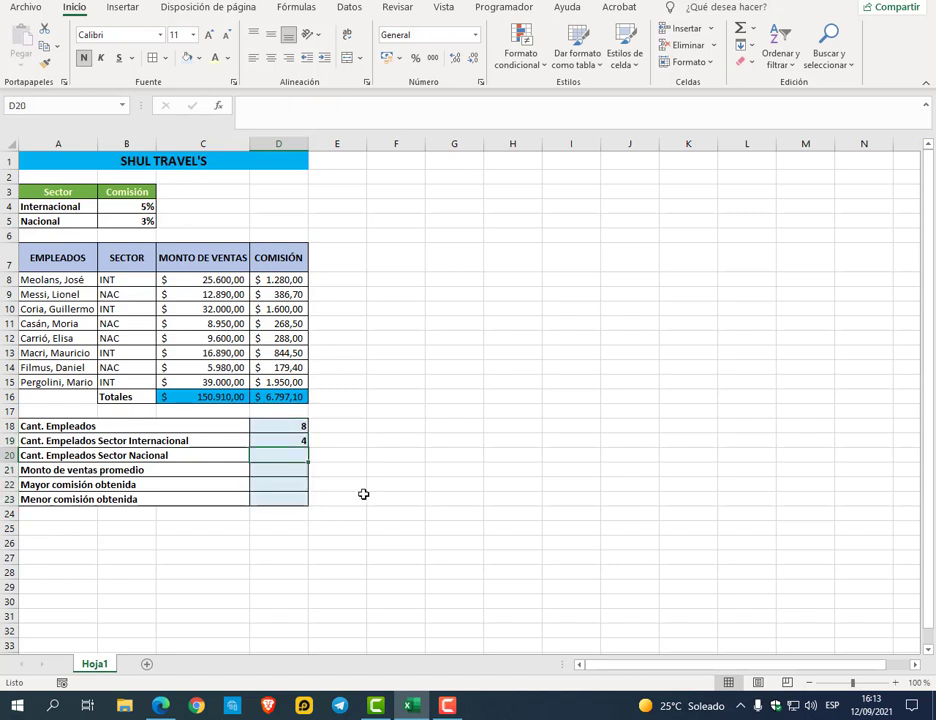
text(=contar.si)
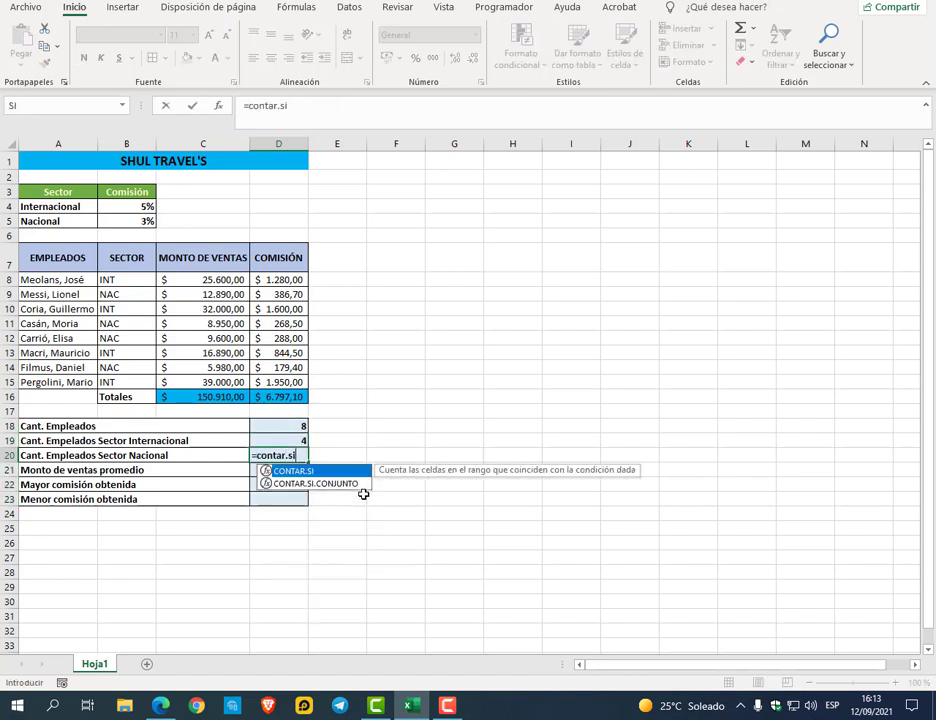
text(()
drag(145, 279, 139, 381)
text(;"Nac)
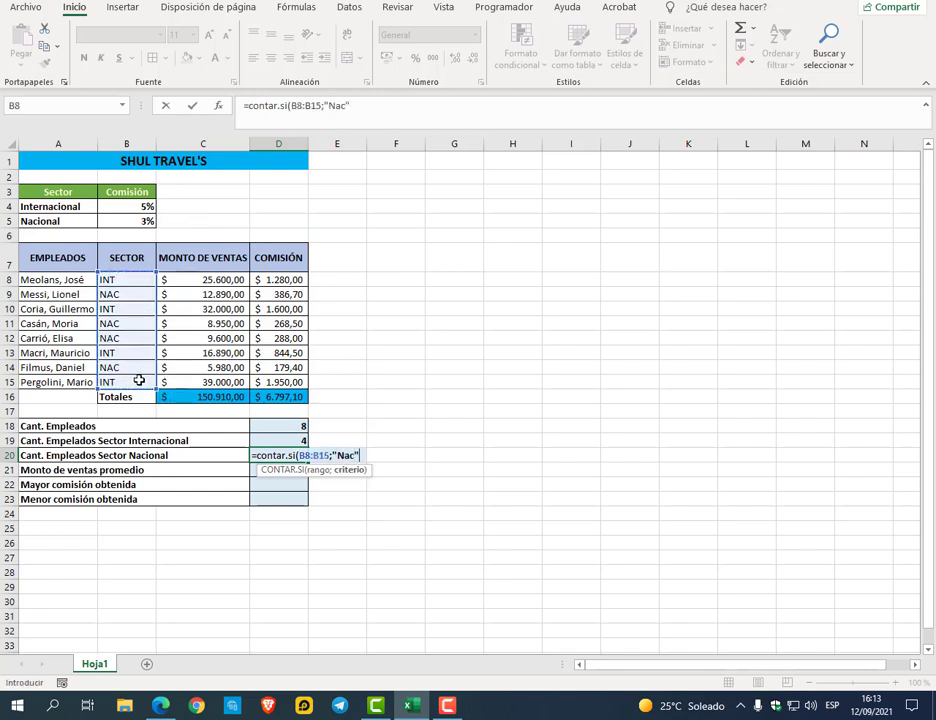
text("))
key(Return)
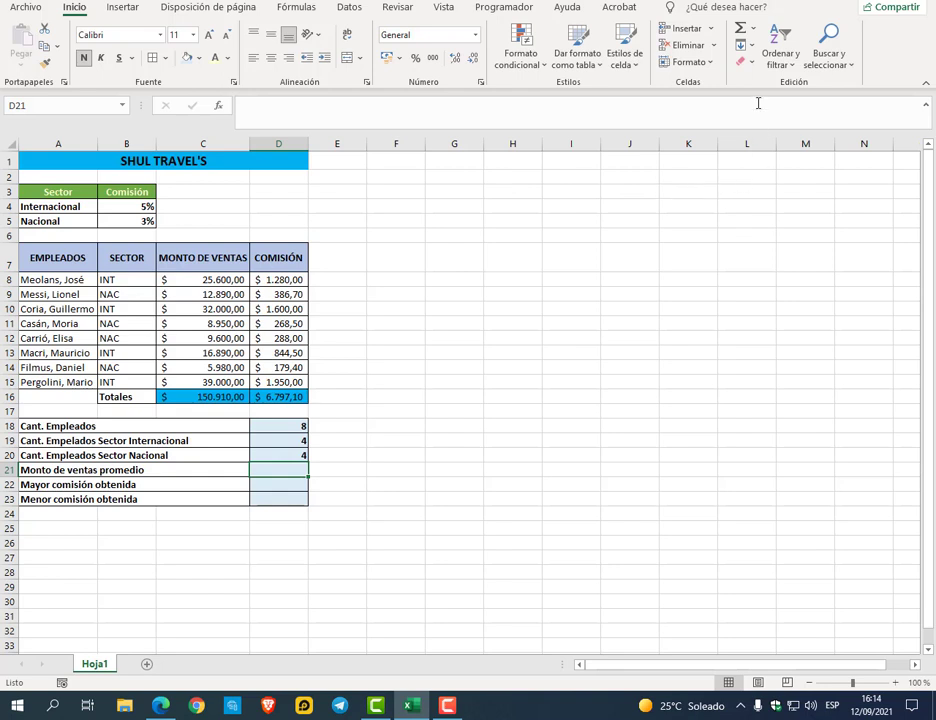
Calculate Monto de ventas promedio in D21 with =PROMEDIO(C8:C15)
click(752, 28)
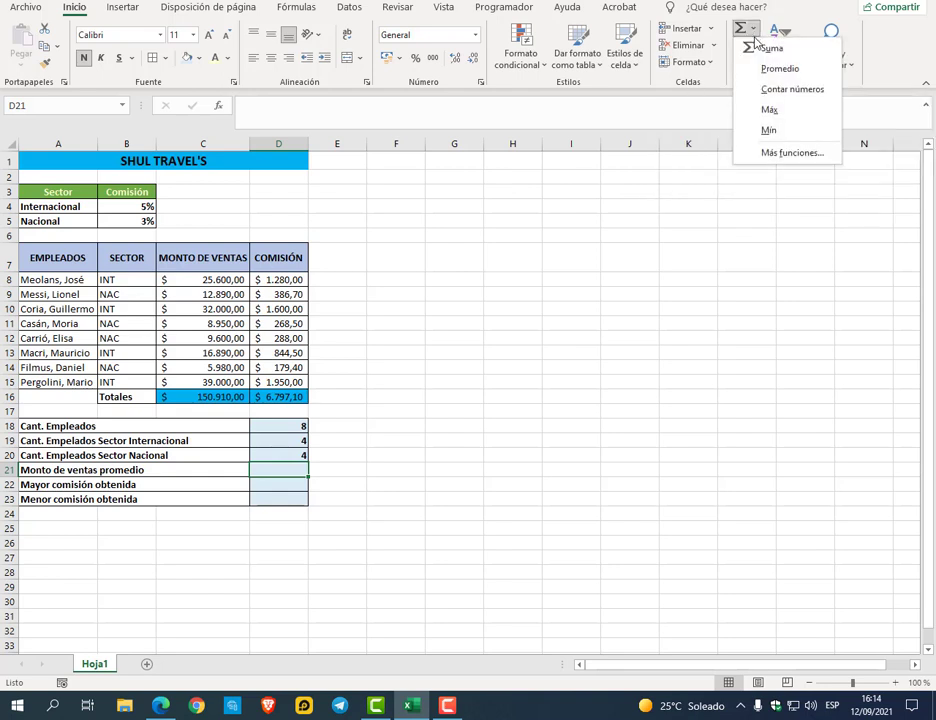
click(771, 67)
drag(240, 279, 240, 383)
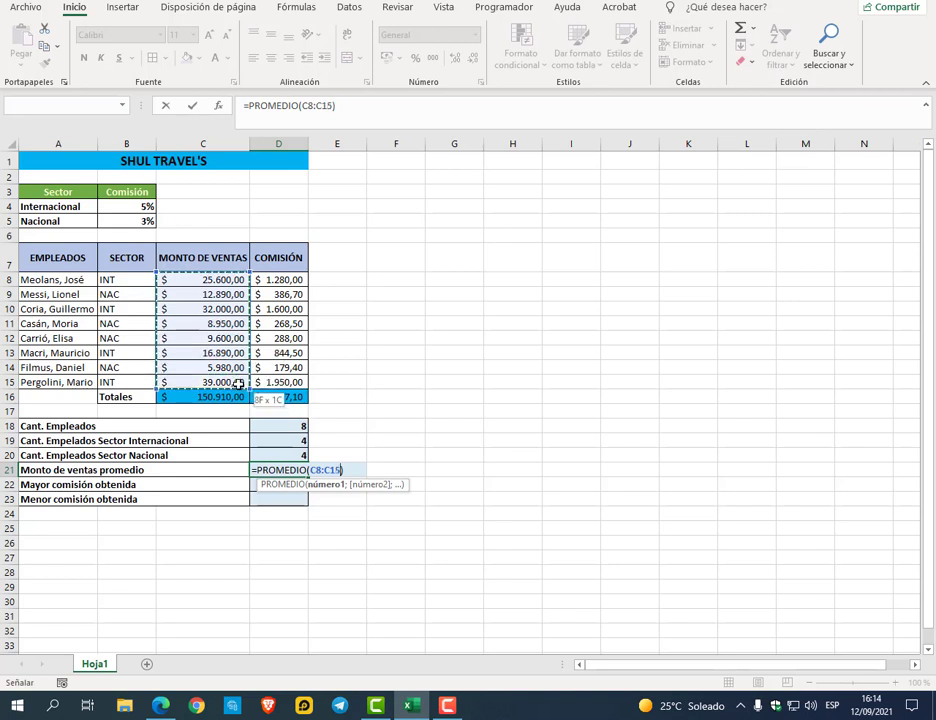
key(Return)
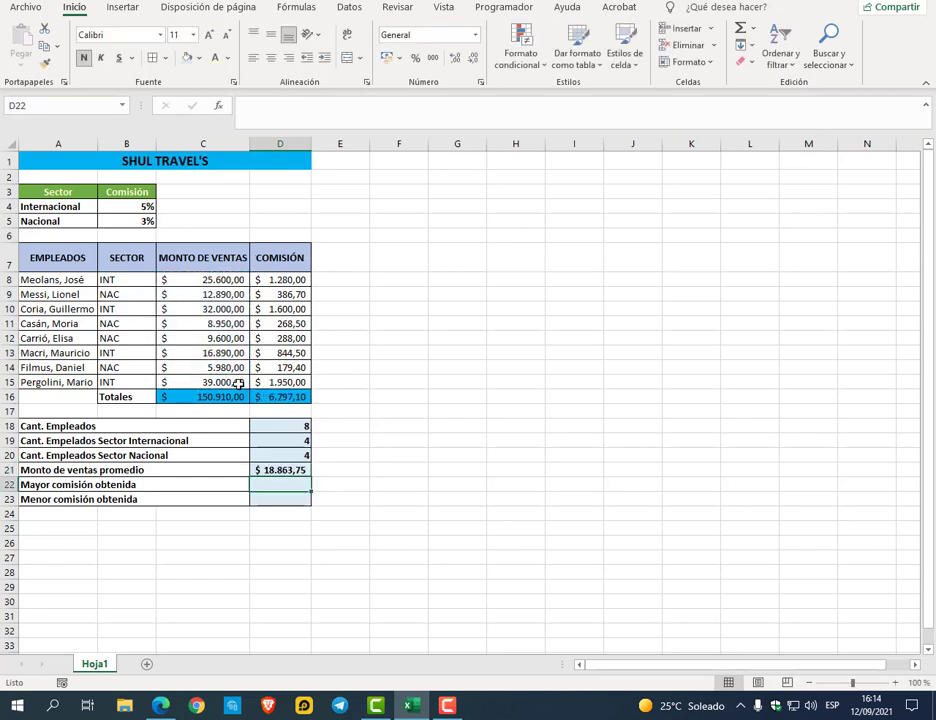
Calculate Mayor comisión obtenida in D22 with =MAX(D8:D15)
click(749, 46)
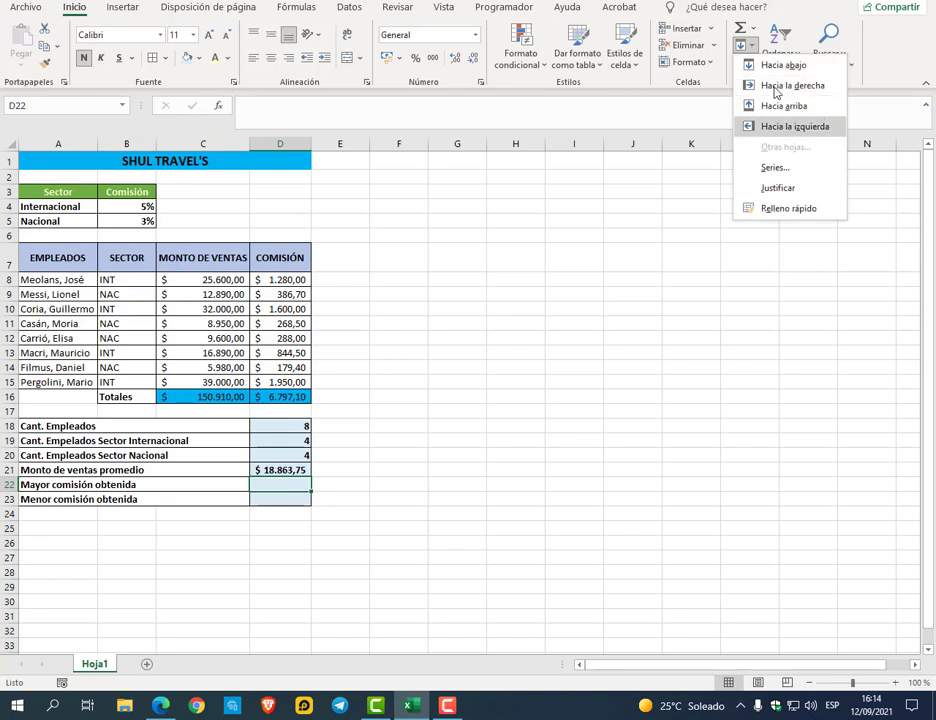
click(752, 28)
click(769, 108)
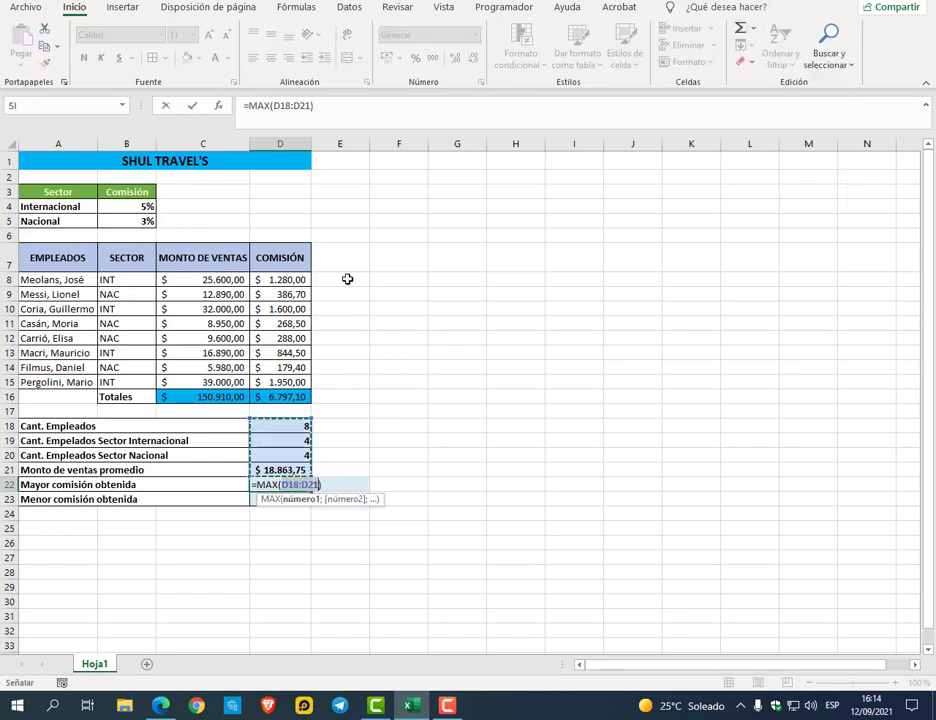
drag(299, 279, 298, 380)
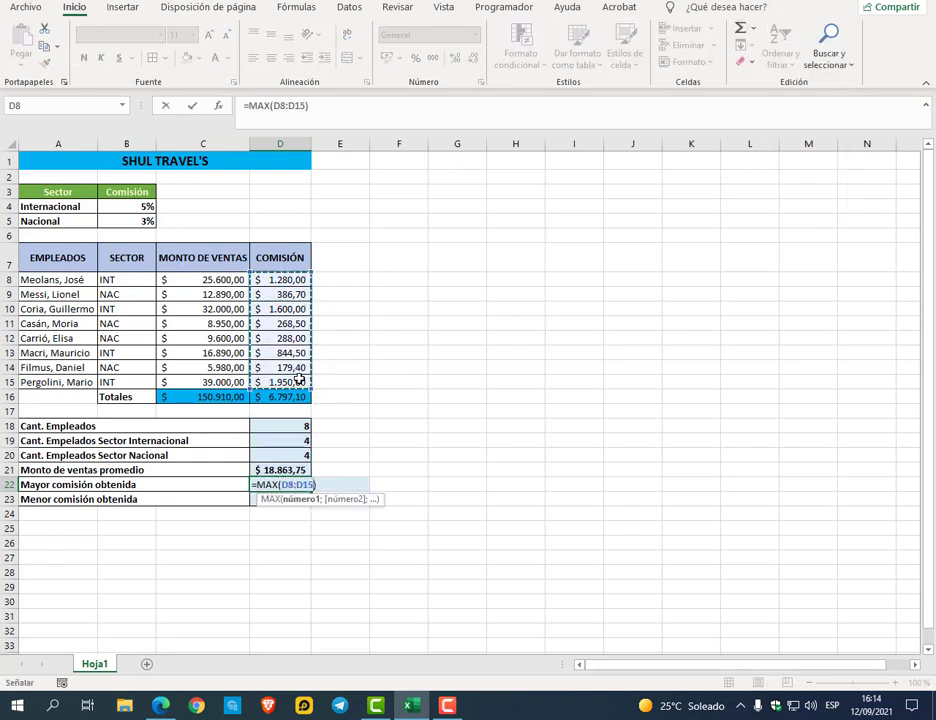
key(Return)
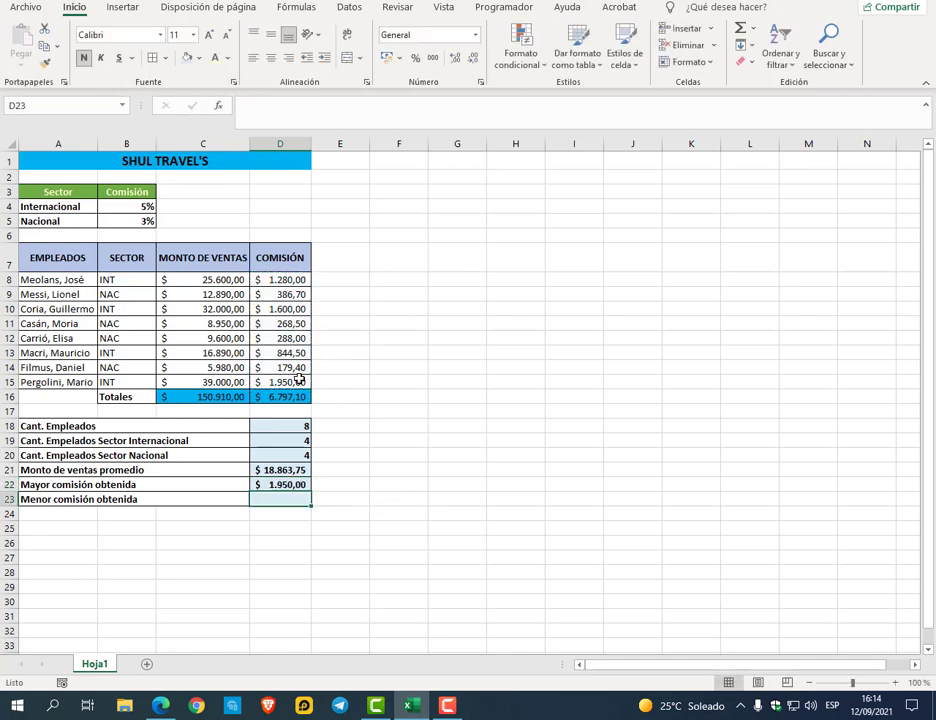
Calculate Menor comisión obtenida in D23 with =MIN(D8:D15)
click(752, 28)
click(772, 132)
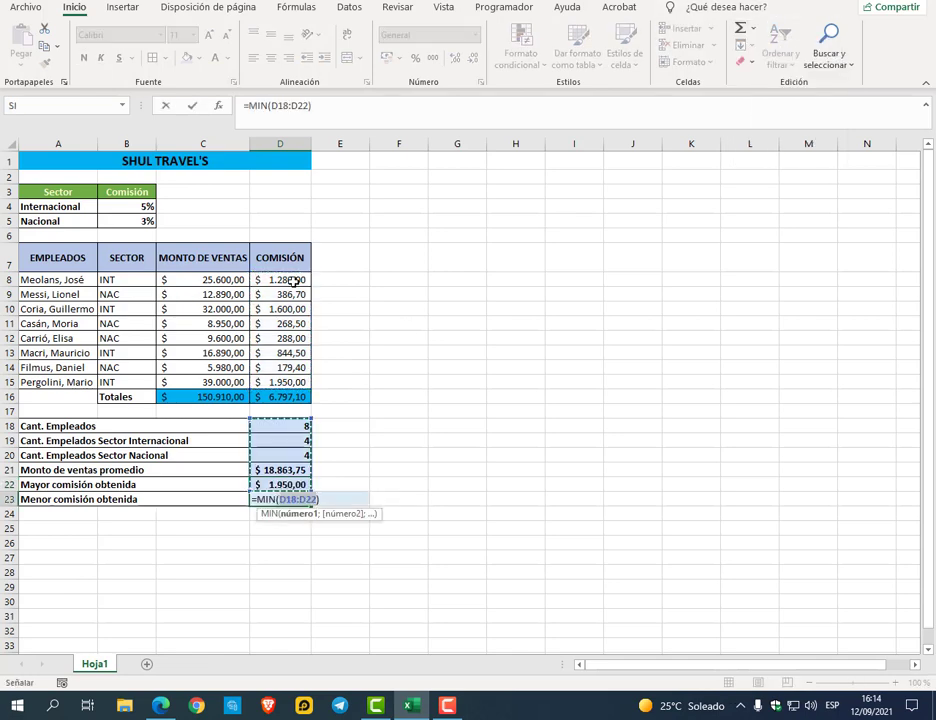
drag(292, 279, 298, 380)
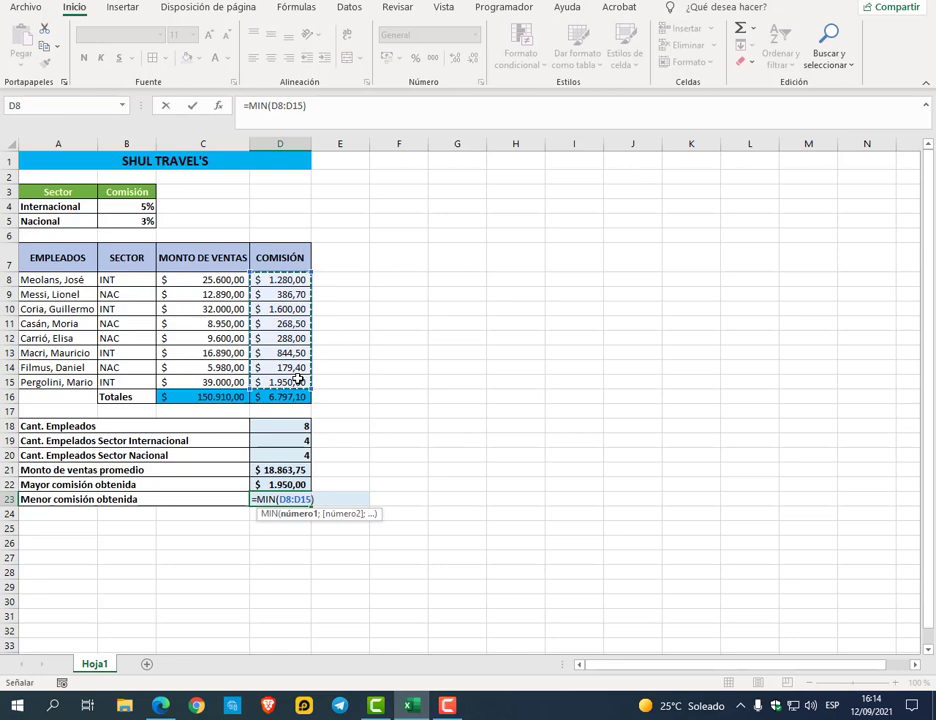
key(Return)
Make the totals in C16:D16 bold
drag(187, 398, 270, 397)
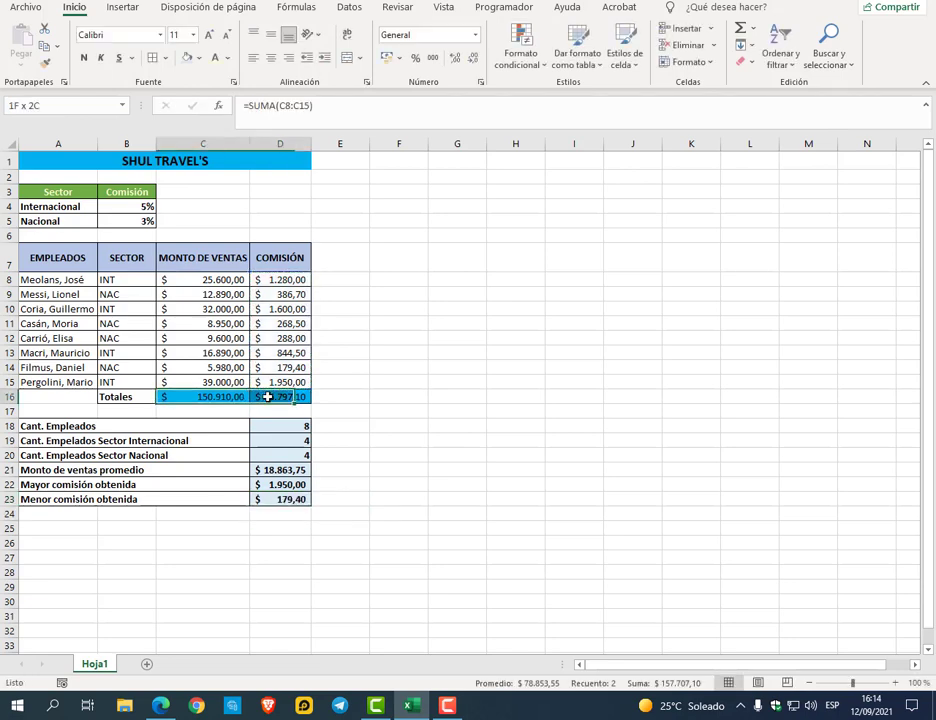
click(85, 58)
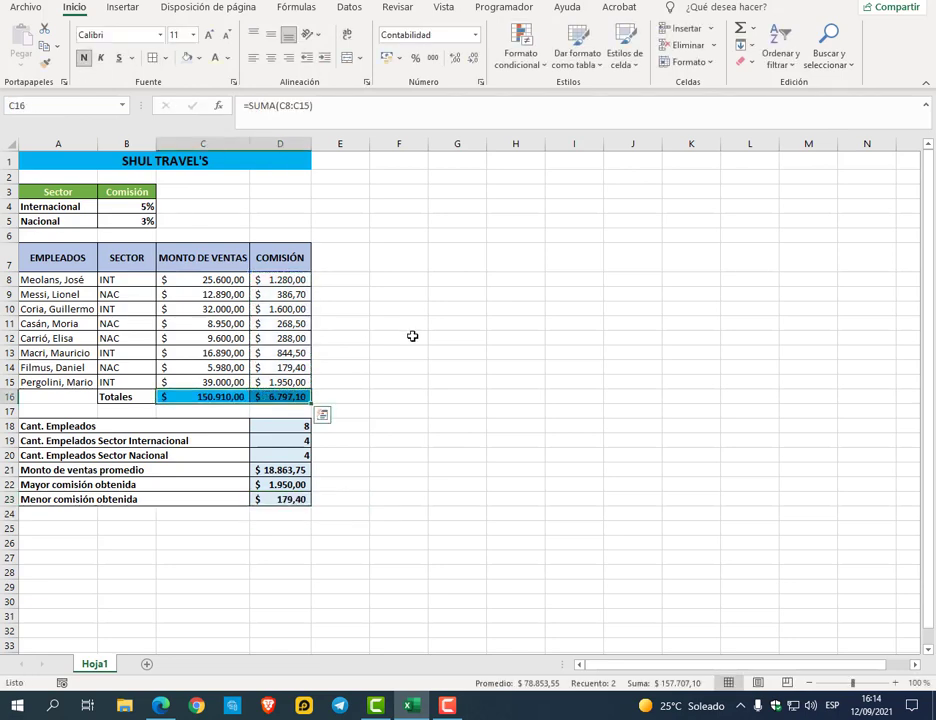
click(405, 336)
Review the remaining exercise instructions and the sample table in the Edge PDF, then return to the Excel sheet
key(alt+Tab)
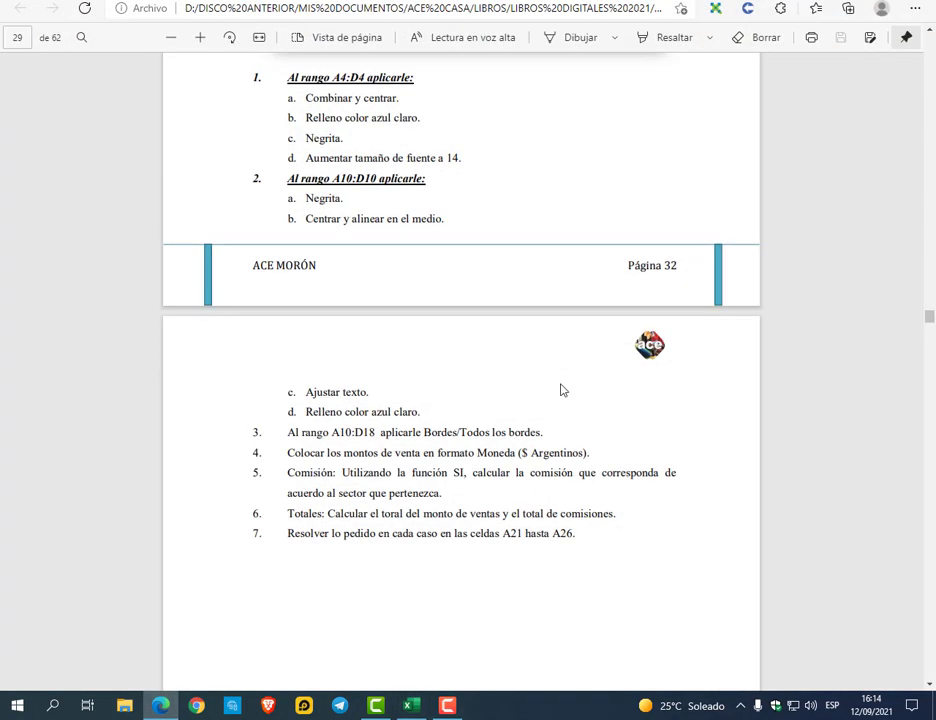
scroll(558, 390, down, 4)
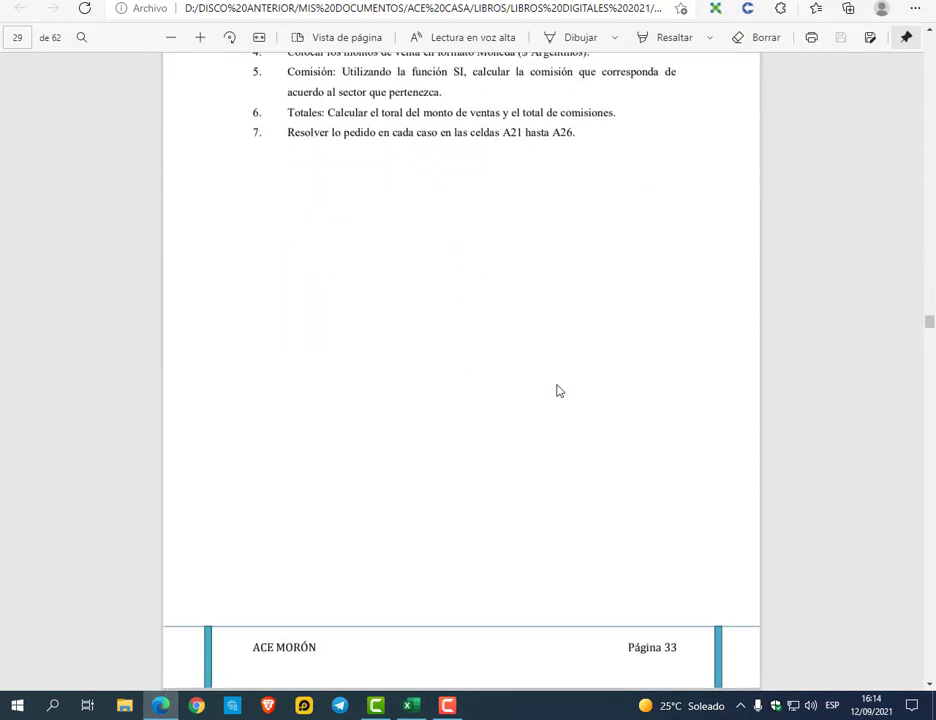
scroll(558, 390, down, 2)
scroll(558, 390, up, 6)
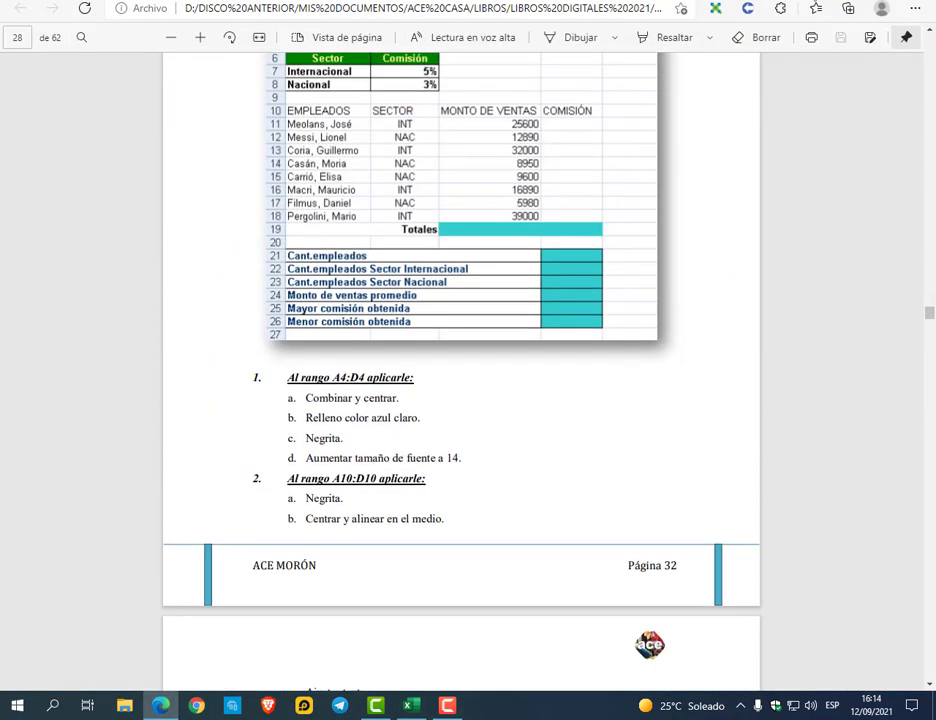
key(alt+Tab)
click(455, 259)
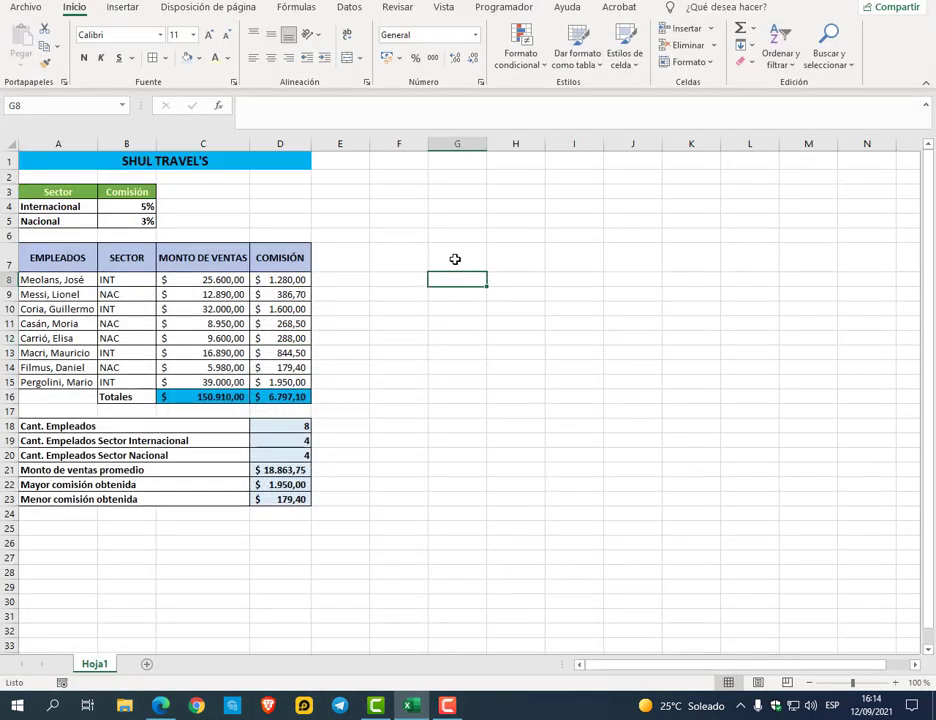